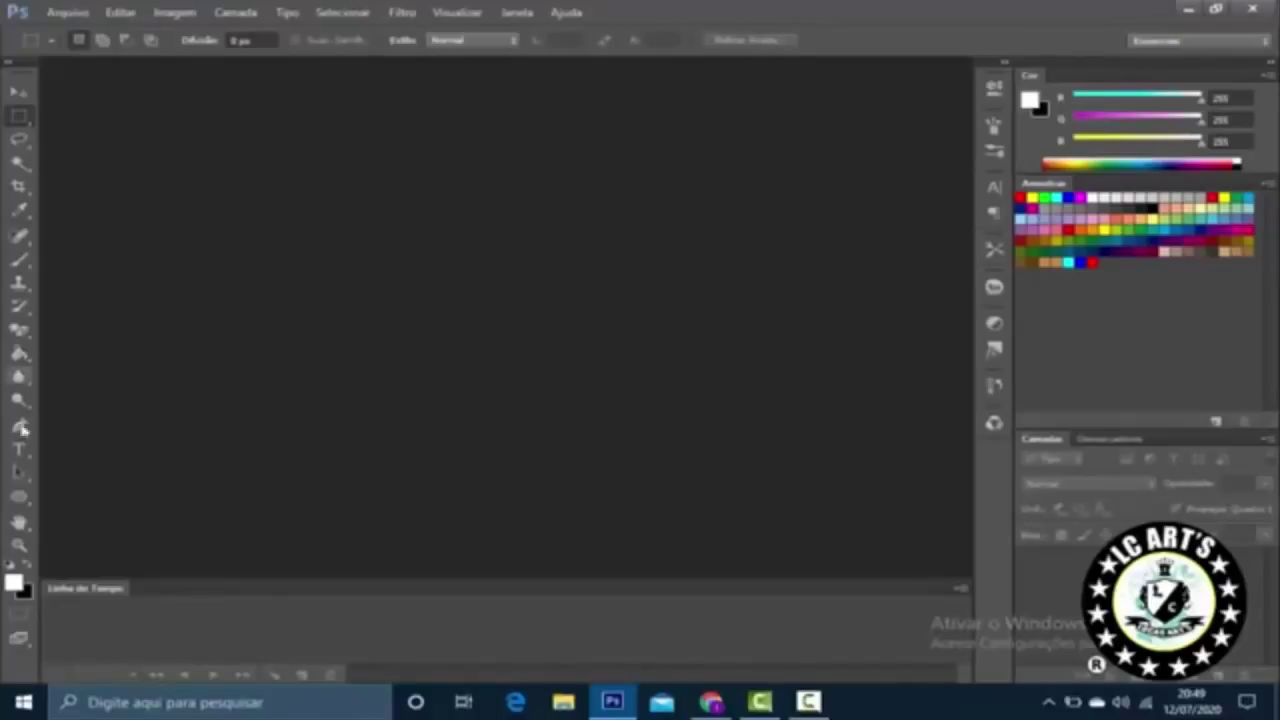
Step: Open the JPG photo of the black military uniform with its cap
left_click(67, 12)
left_click(103, 46)
key("Escape")
Step: Crop the uniform photo to the cap and upper jacket, leaving extra canvas above the cap
key("c")
key("Return")
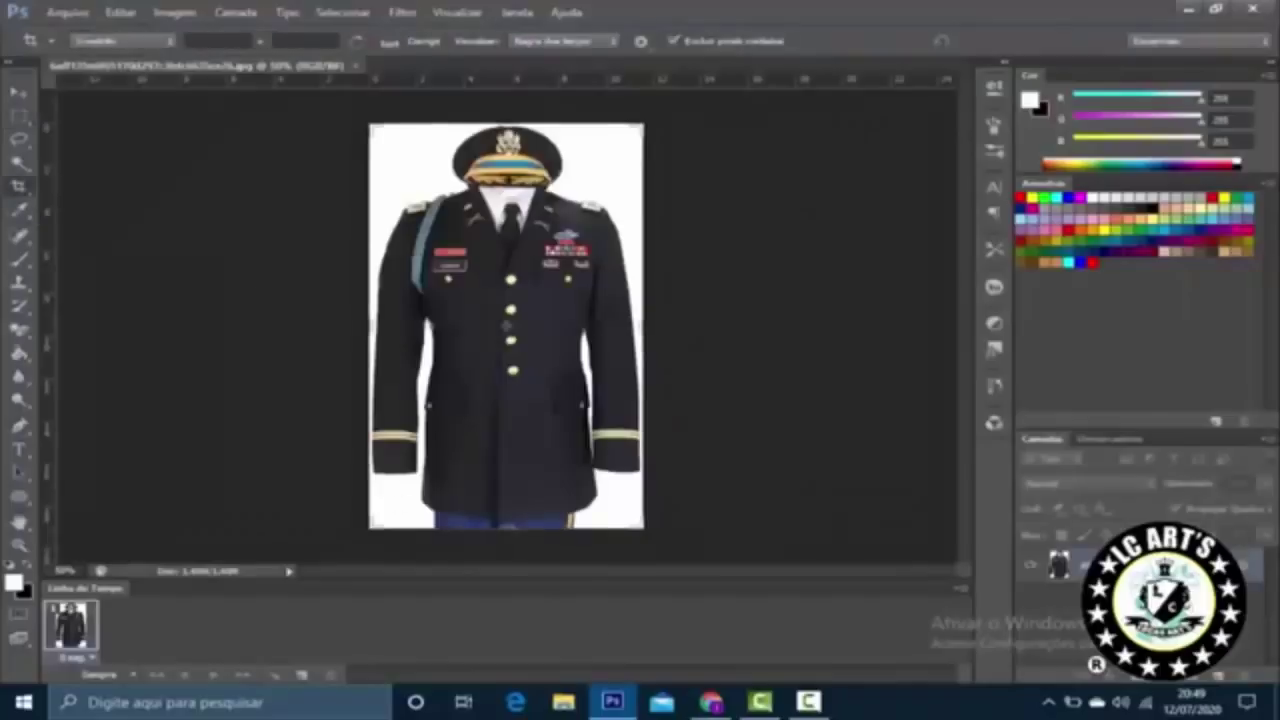
left_click_drag(511, 390, 560, 180)
key("Return")
key("z")
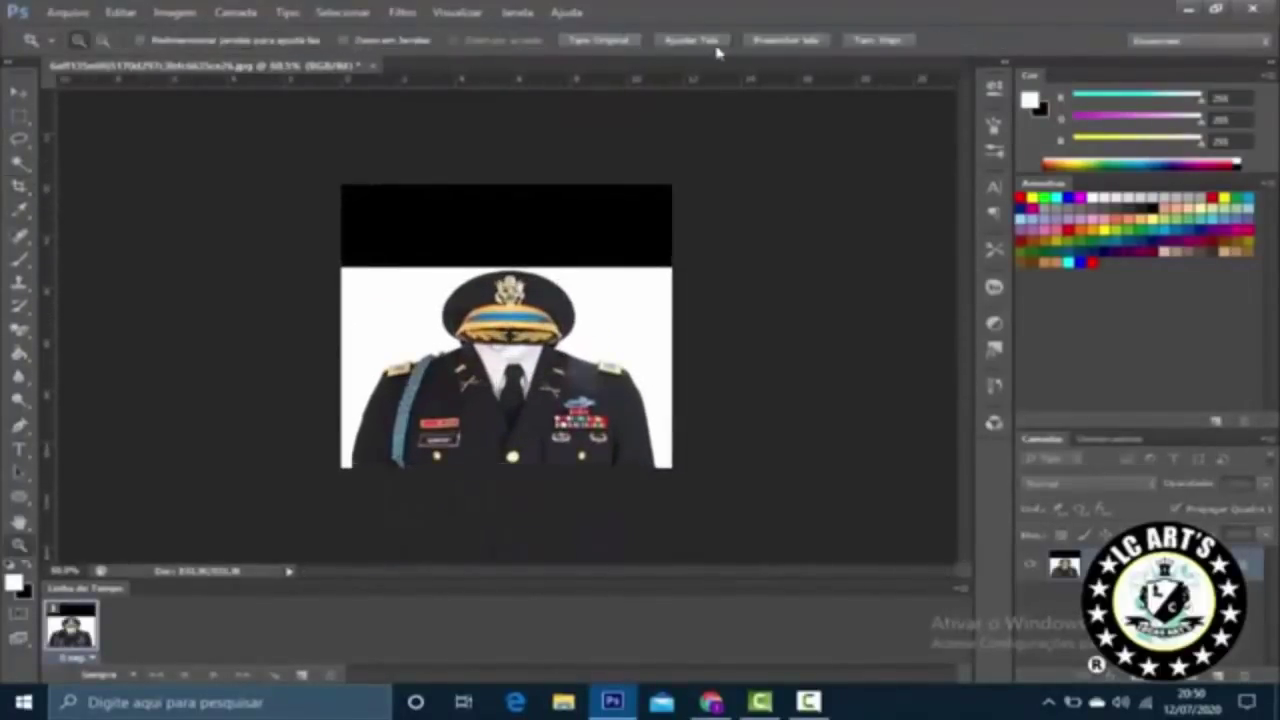
left_click(691, 40)
left_click(12, 88)
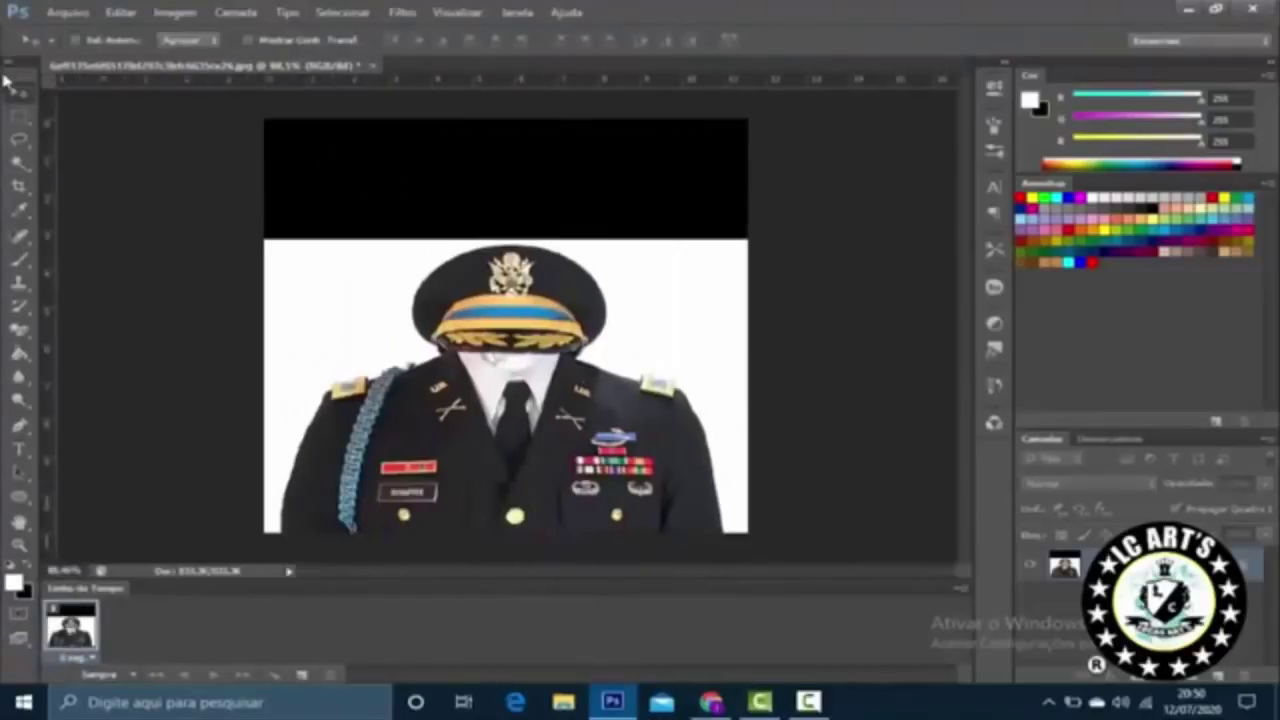
Step: Convert the background into a regular layer and erase the white and black areas around the uniform with the Magic Eraser
key("ctrl+plus")
key("w")
double_click(1100, 565)
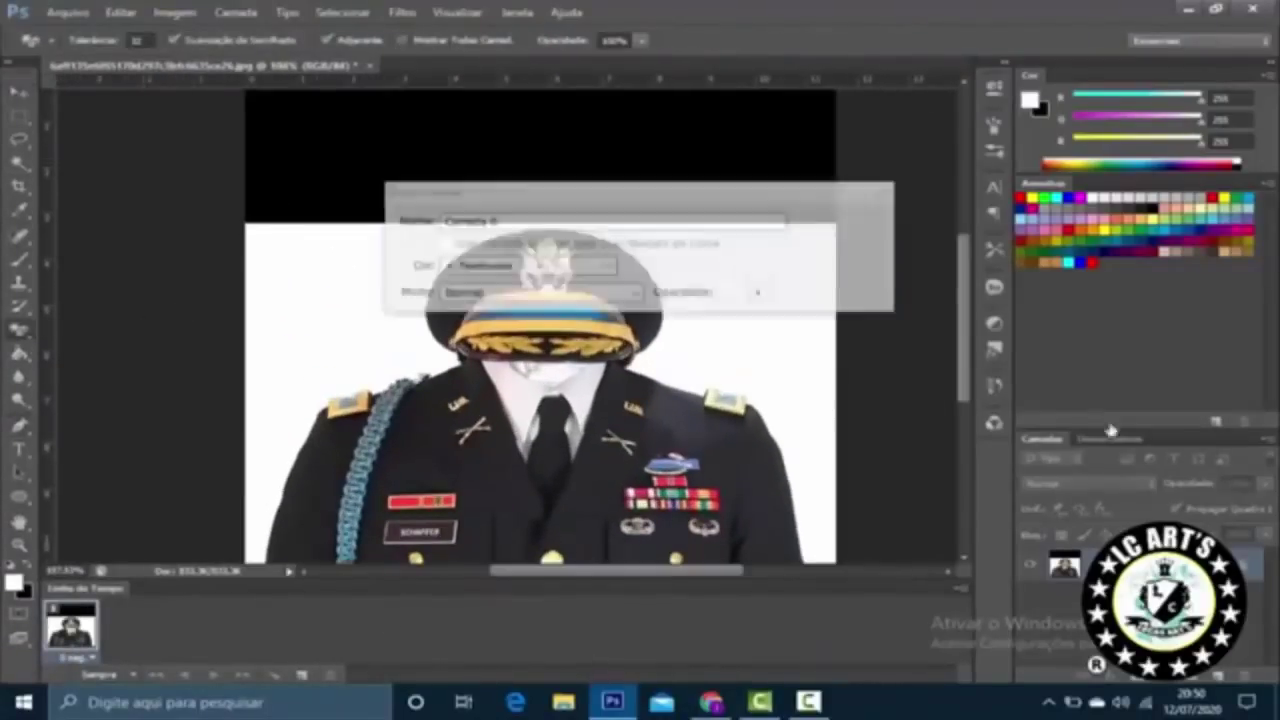
key("Return")
left_click(790, 260)
key("Delete")
left_click(749, 177)
key("Delete")
Step: Add a new layer and start a Pen path up the jacket's left sleeve and along the shoulder to the collar
key("ctrl+shift+alt+n")
key("ctrl+minus")
key("p")
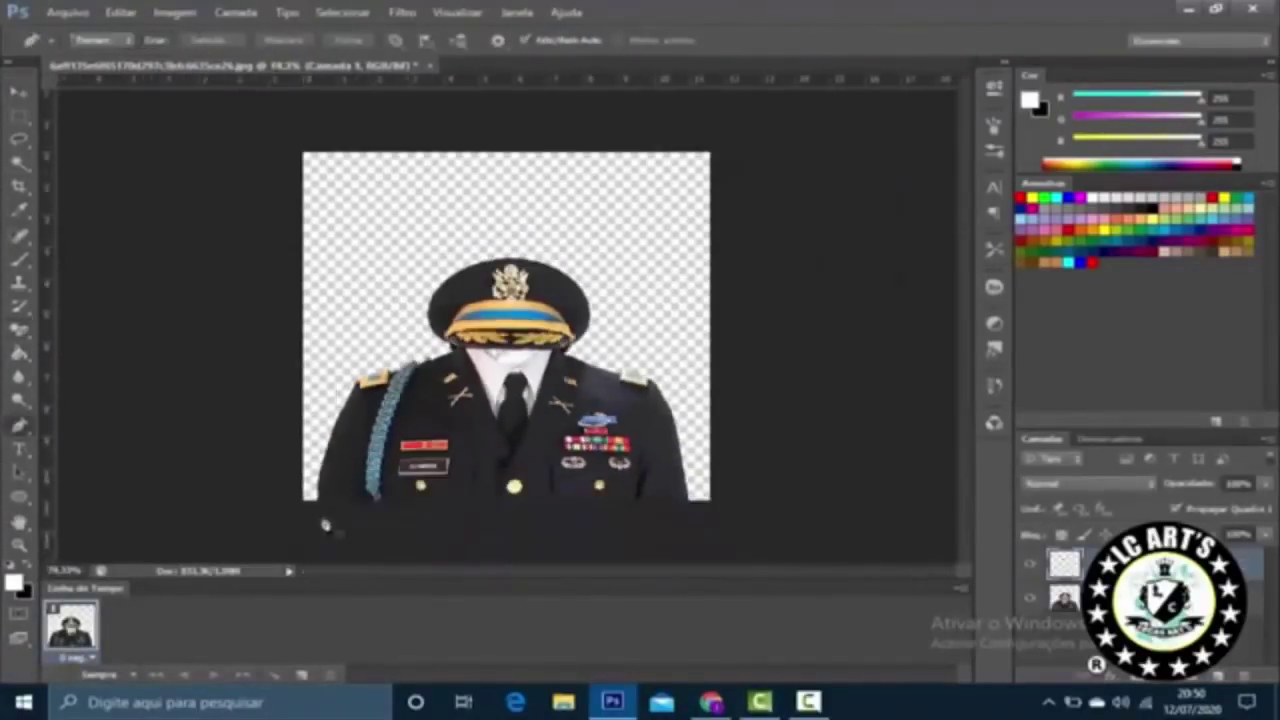
scroll(325, 526, "up", 3)
left_click(317, 499)
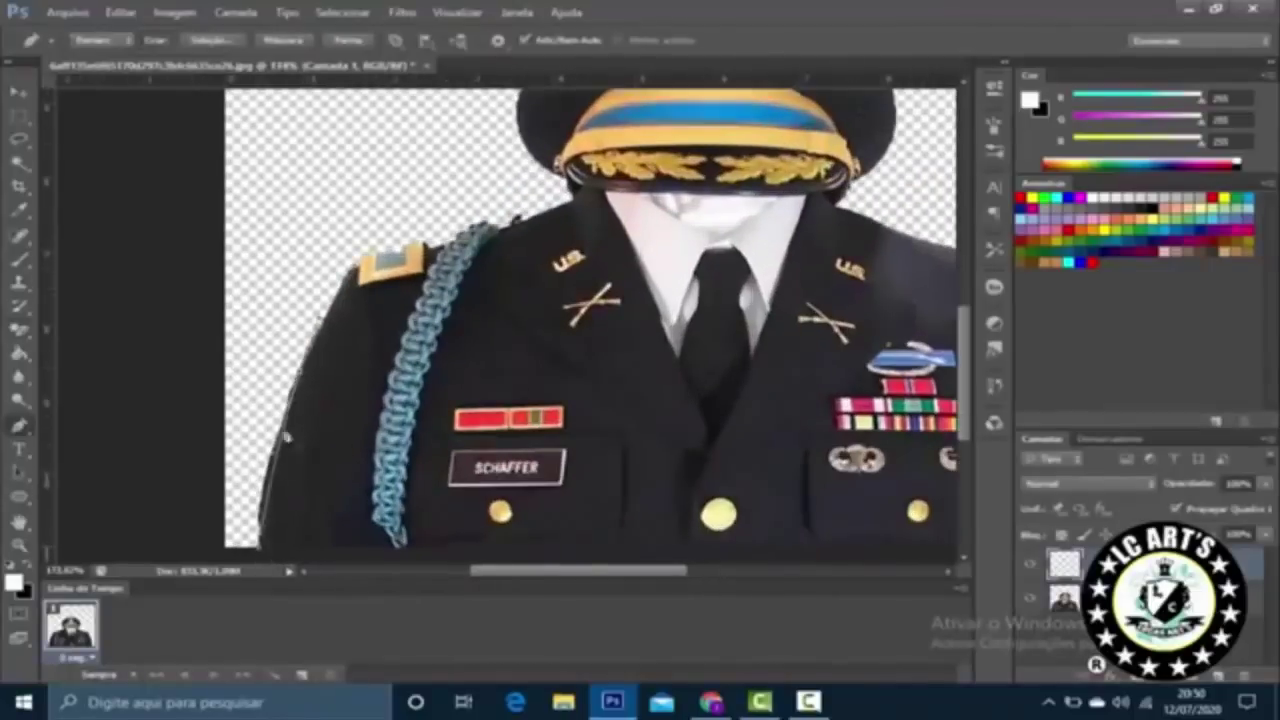
left_click(568, 200)
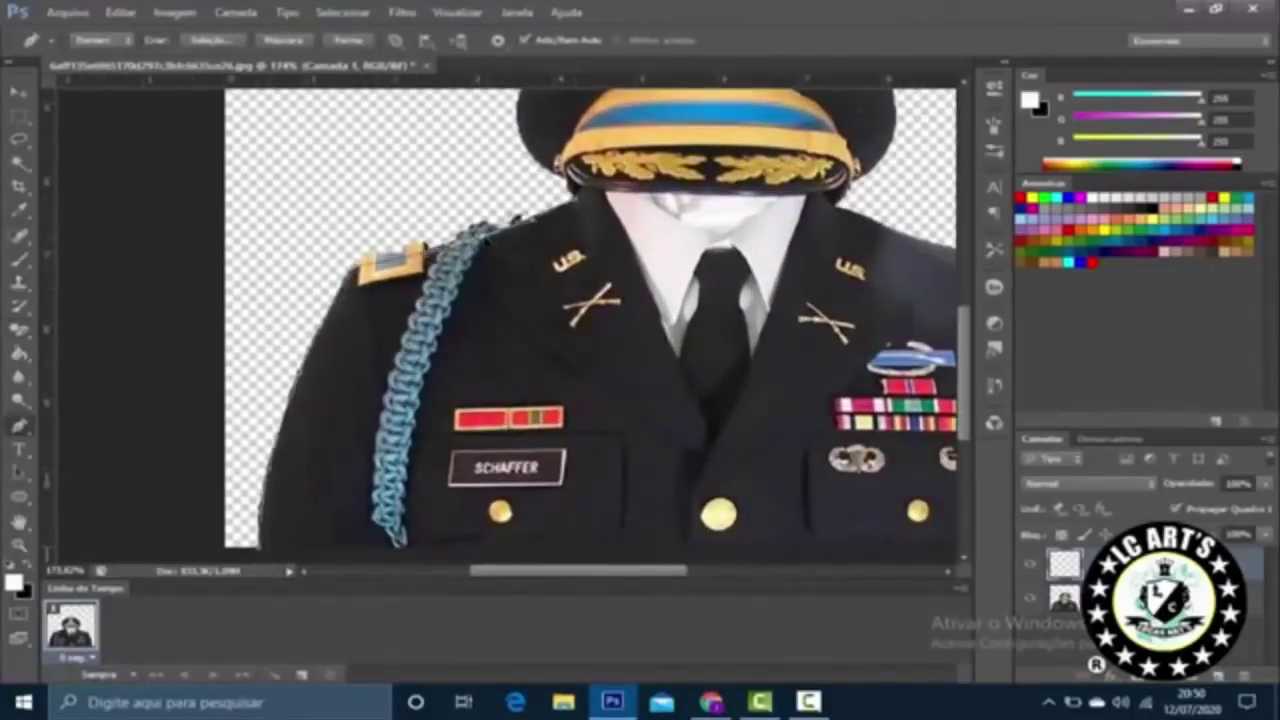
Step: Continue the path down one lapel edge to the V of the neckline and up the other lapel to the collar
left_click(711, 443)
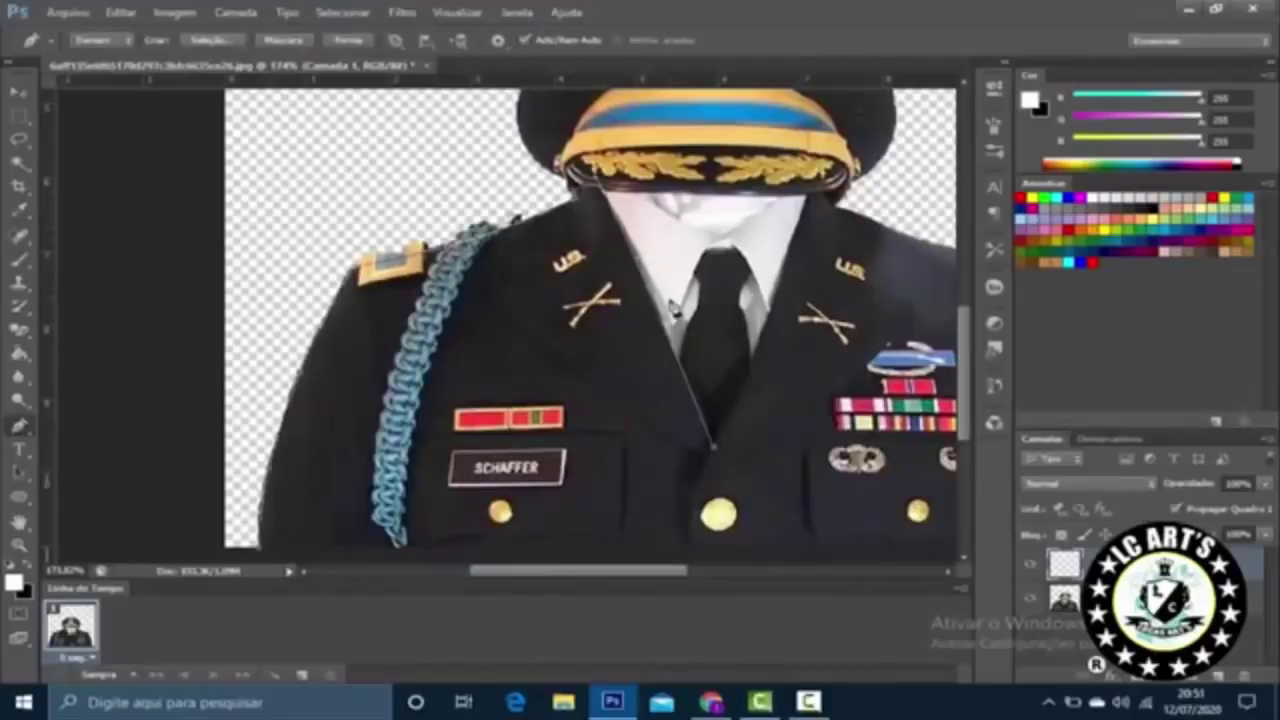
left_click(806, 206)
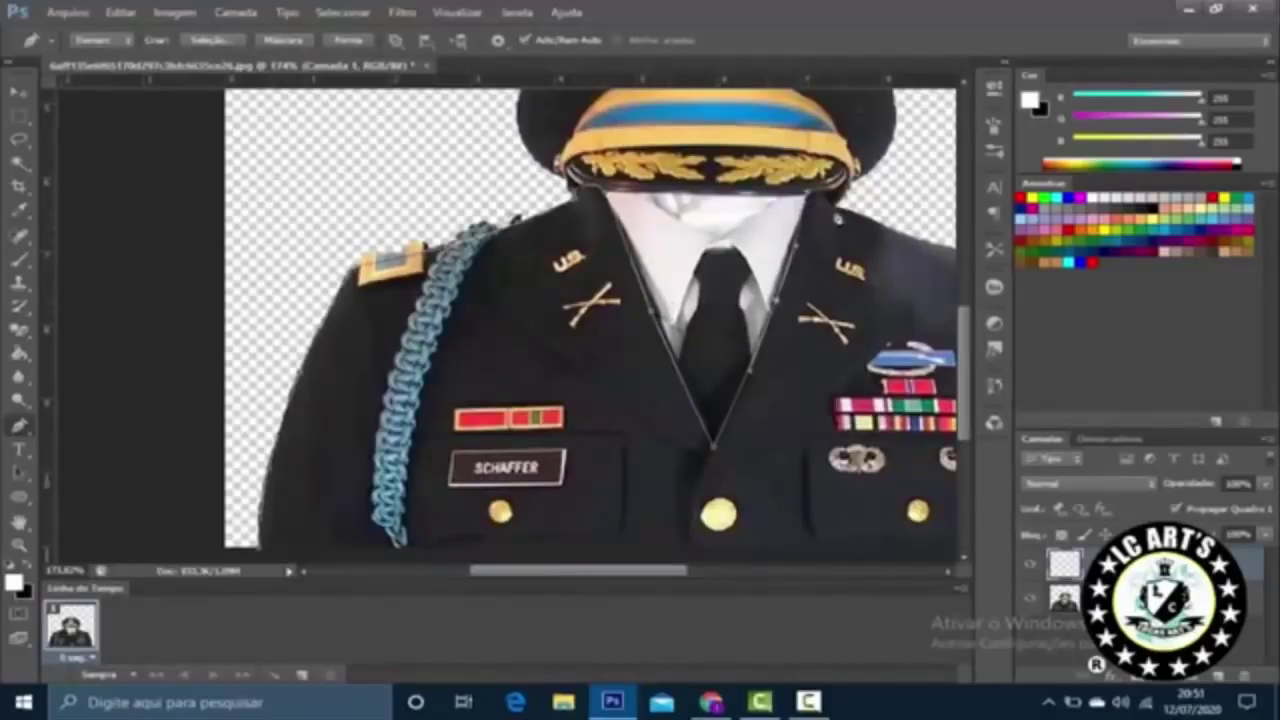
scroll(828, 207, "down", 3)
scroll(500, 425, "up", 5)
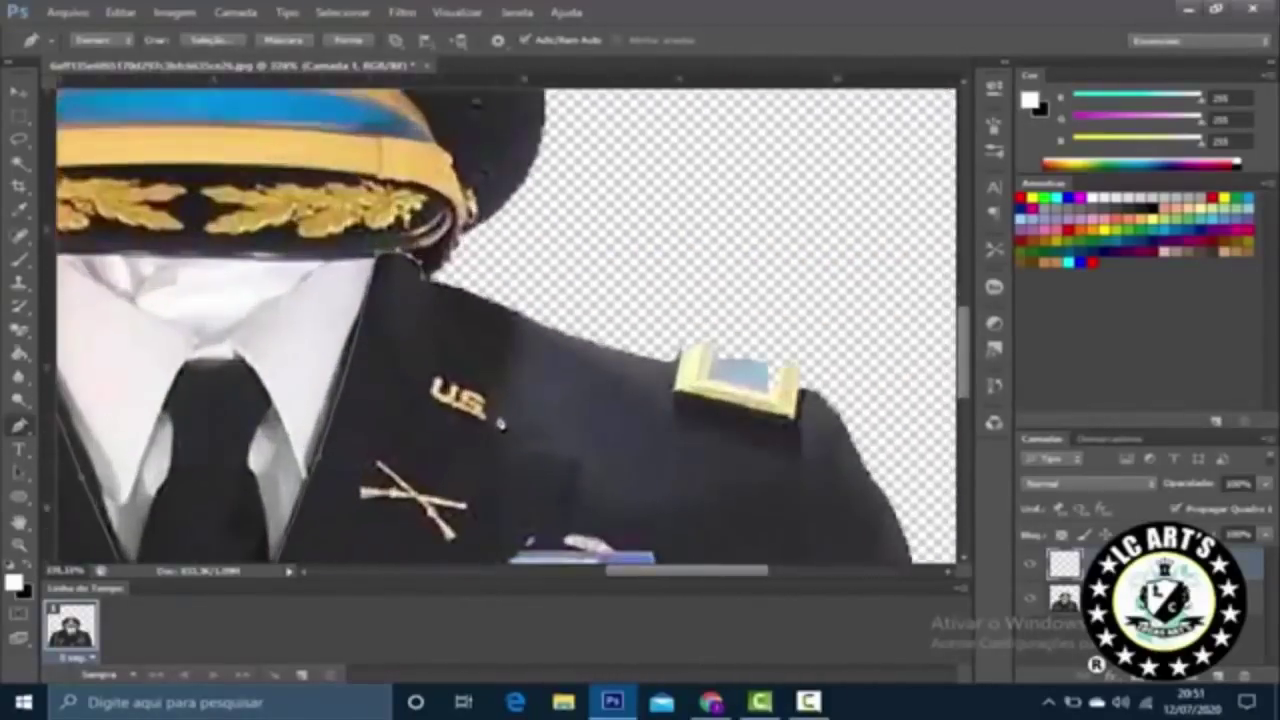
Step: Continue the path along the right shoulder and sleeve, closing it along the jacket's bottom edge
scroll(718, 422, "down", 1)
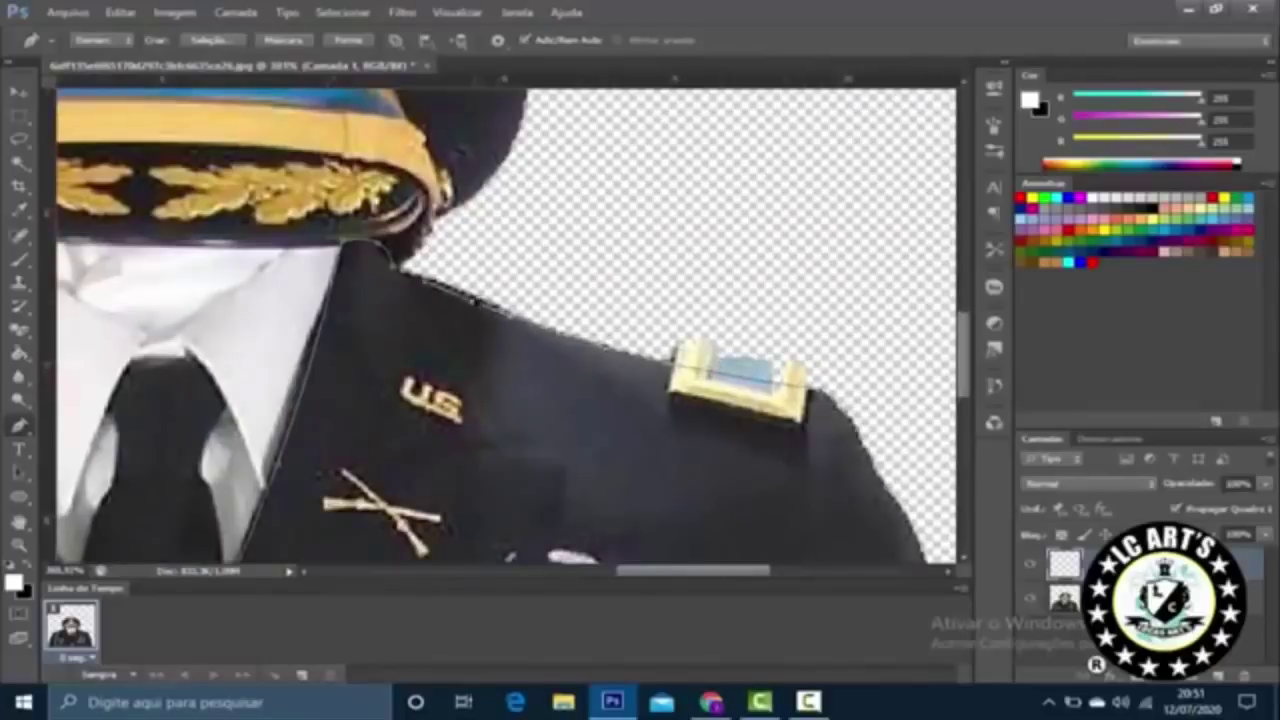
scroll(884, 441, "down", 2)
scroll(884, 441, "down", 2)
scroll(733, 268, "up", 2)
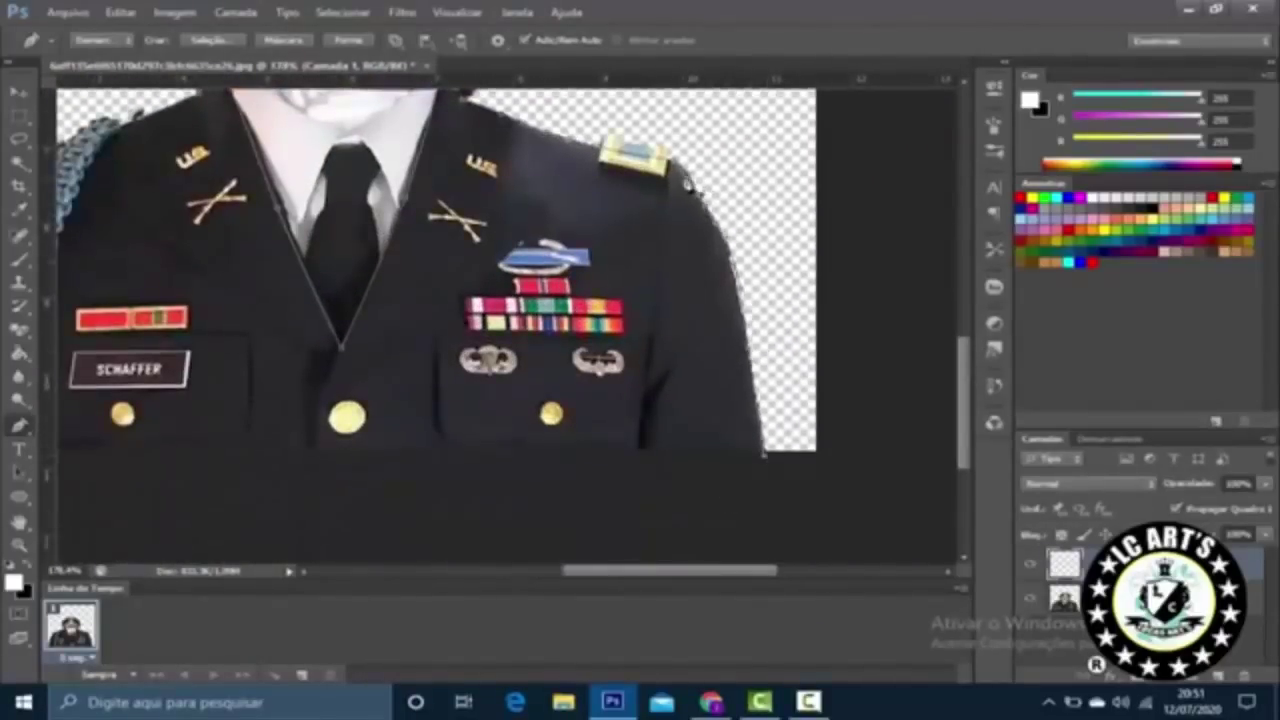
scroll(688, 178, "down", 2)
scroll(393, 309, "up", 1)
Step: Fill the closed jacket path on the new layer, remove the path and hide that layer
right_click(574, 138)
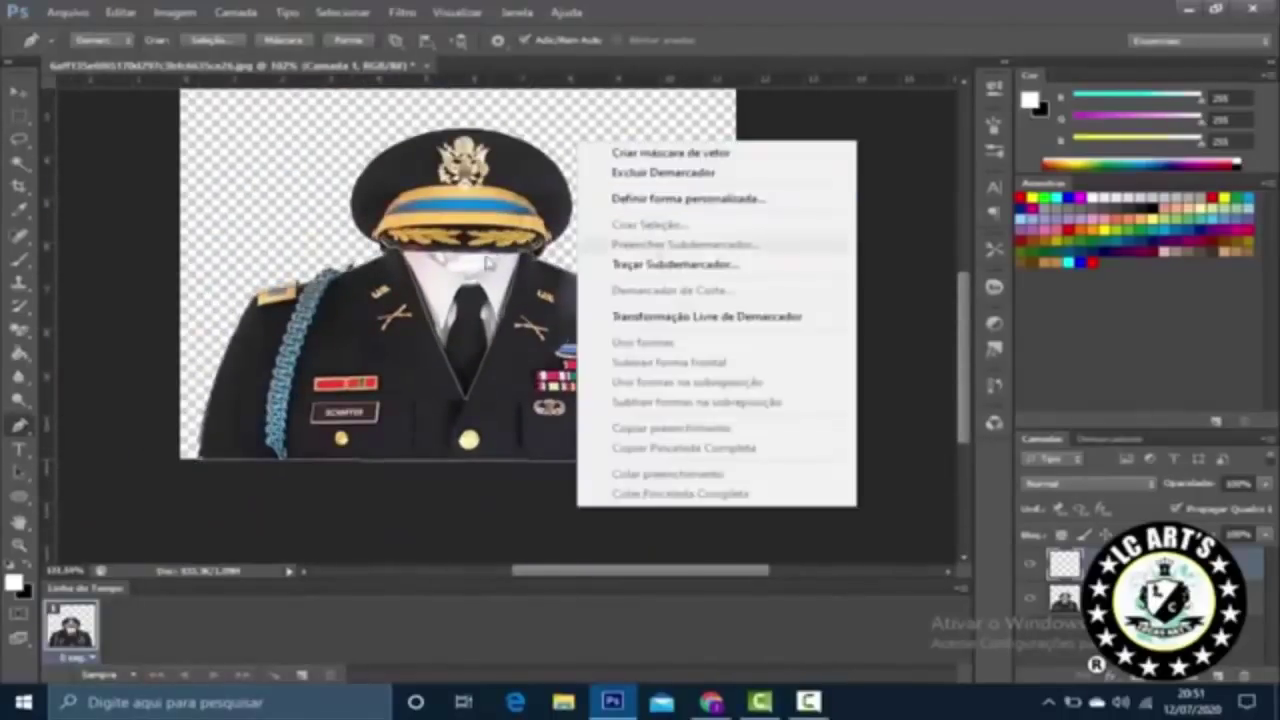
right_click(742, 154)
right_click(203, 460)
left_click(260, 194)
left_click(700, 168)
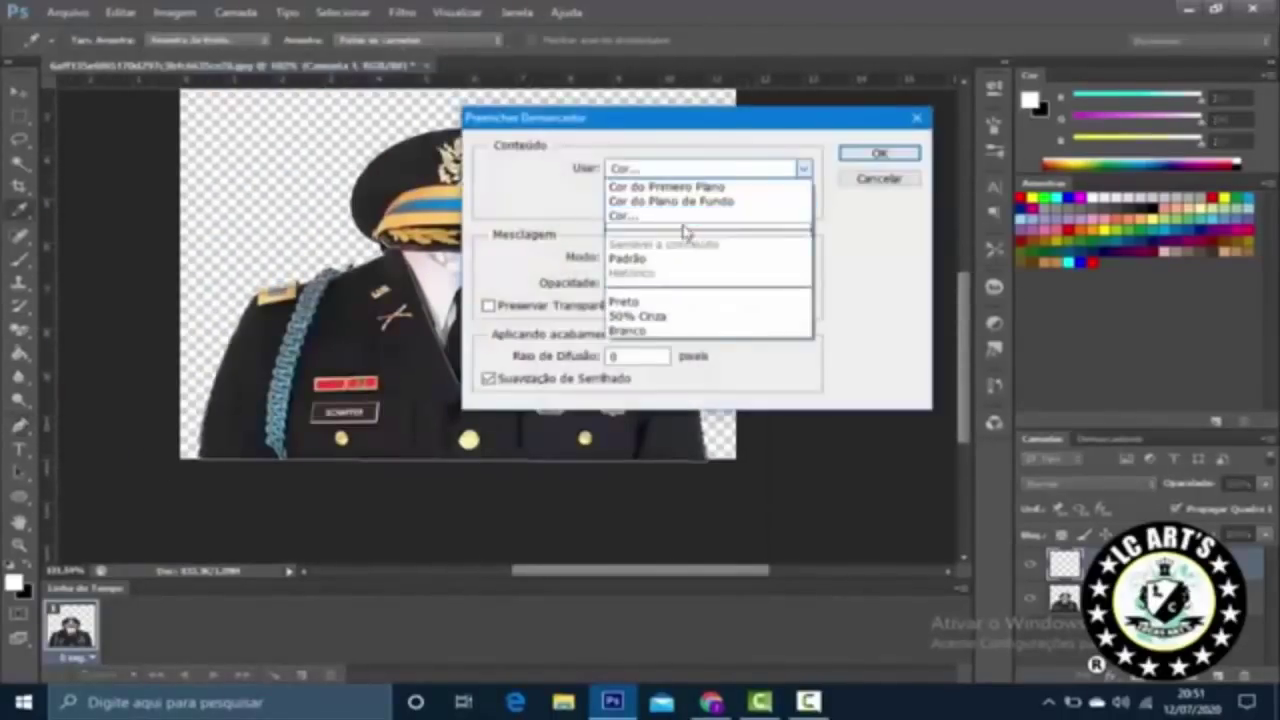
left_click(640, 260)
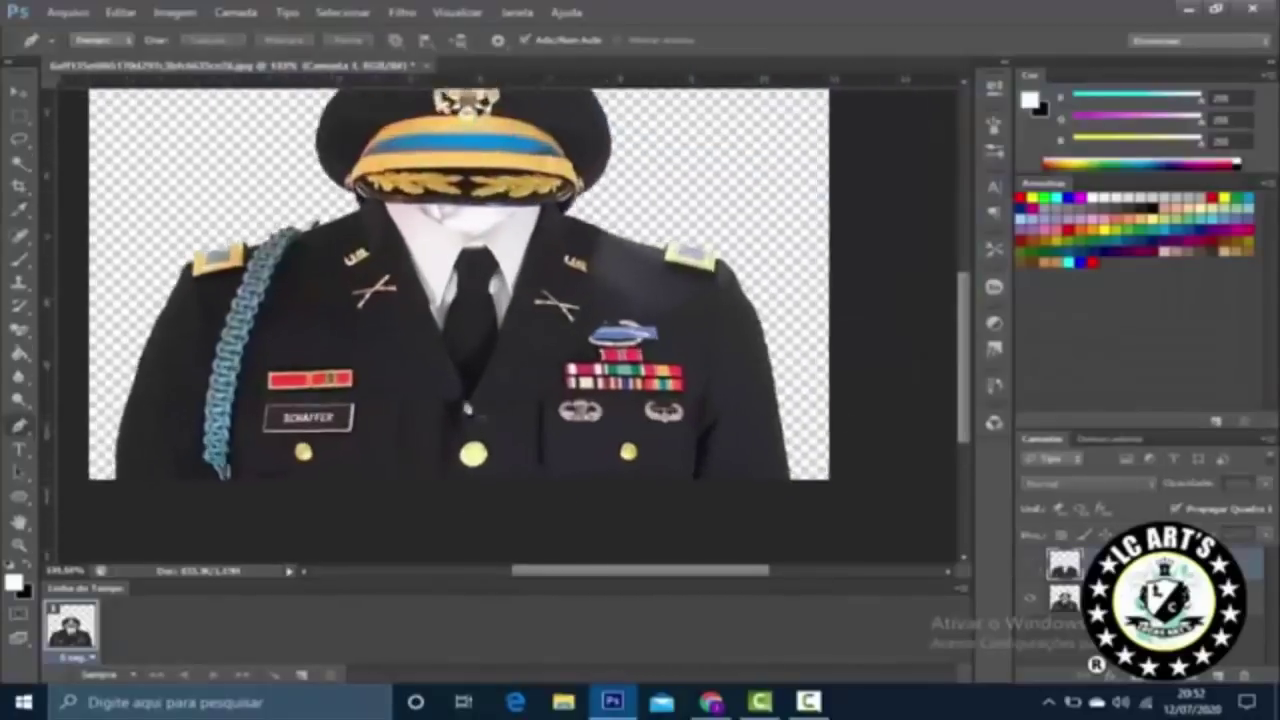
Step: Add another new layer and draw a Pen path around the left lapel's notch and down its outer edge
scroll(510, 320, "up", 3)
key("ctrl+shift+alt+n")
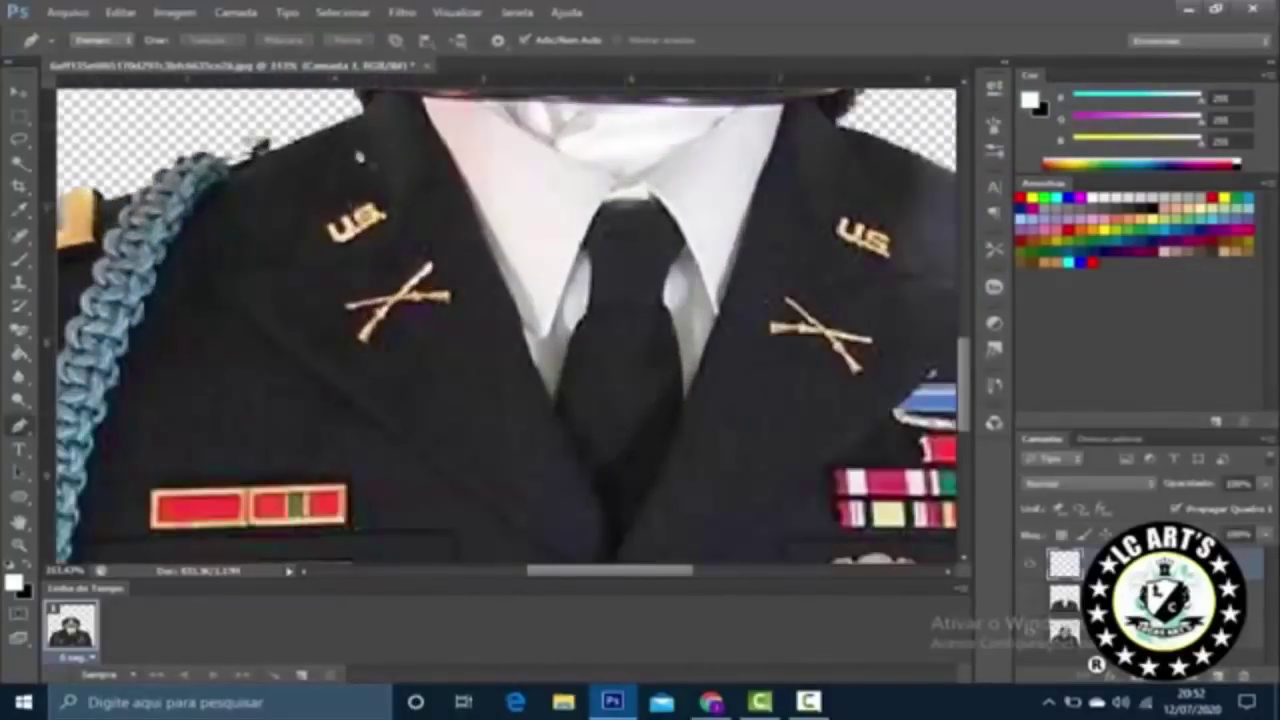
left_click(343, 128)
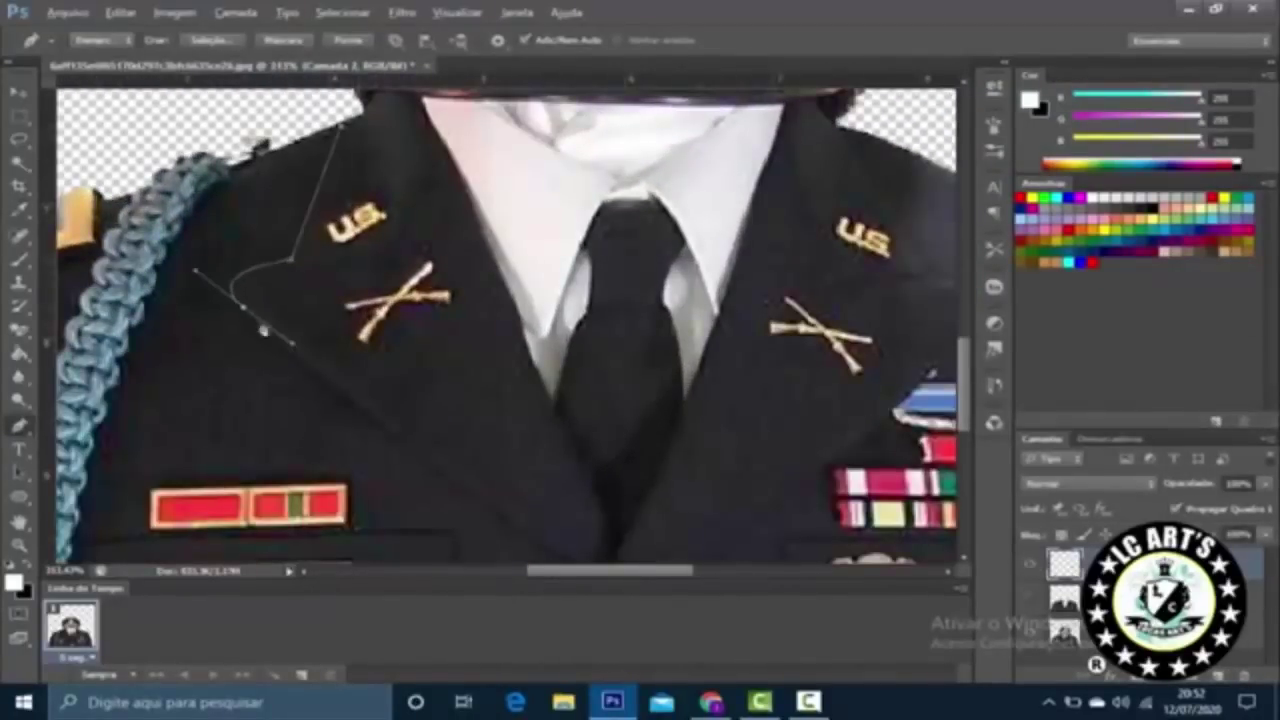
scroll(509, 491, "down", 3)
left_click(567, 549)
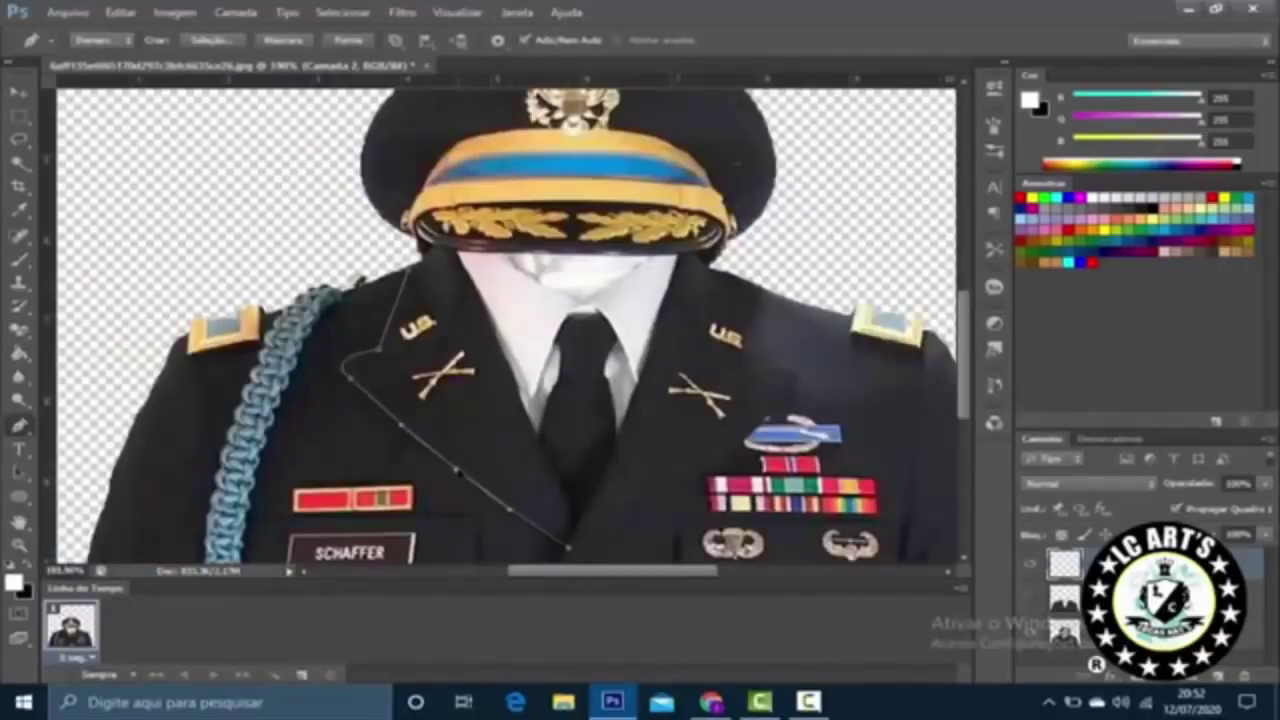
Step: Extend the left lapel path down the front opening and back up alongside itself, closing it as a narrow fold shape
scroll(567, 549, "down", 3)
scroll(542, 522, "up", 4)
scroll(541, 420, "down", 3)
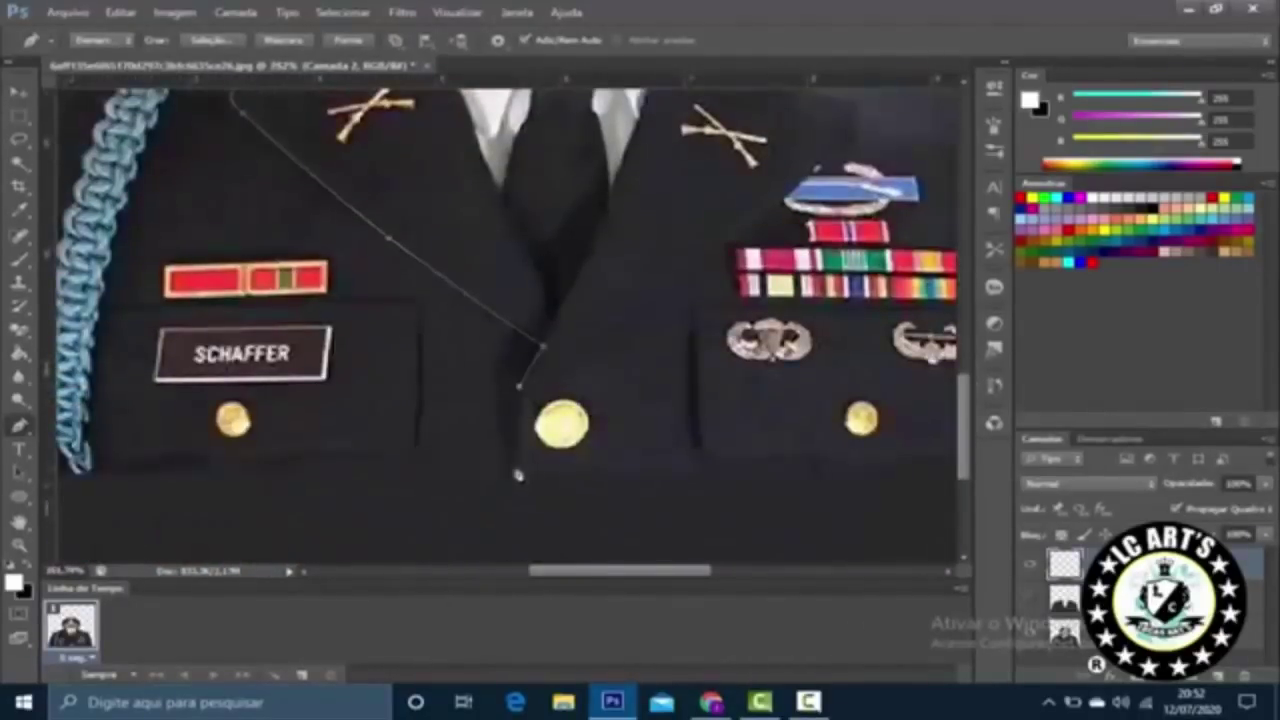
scroll(520, 348, "down", 2)
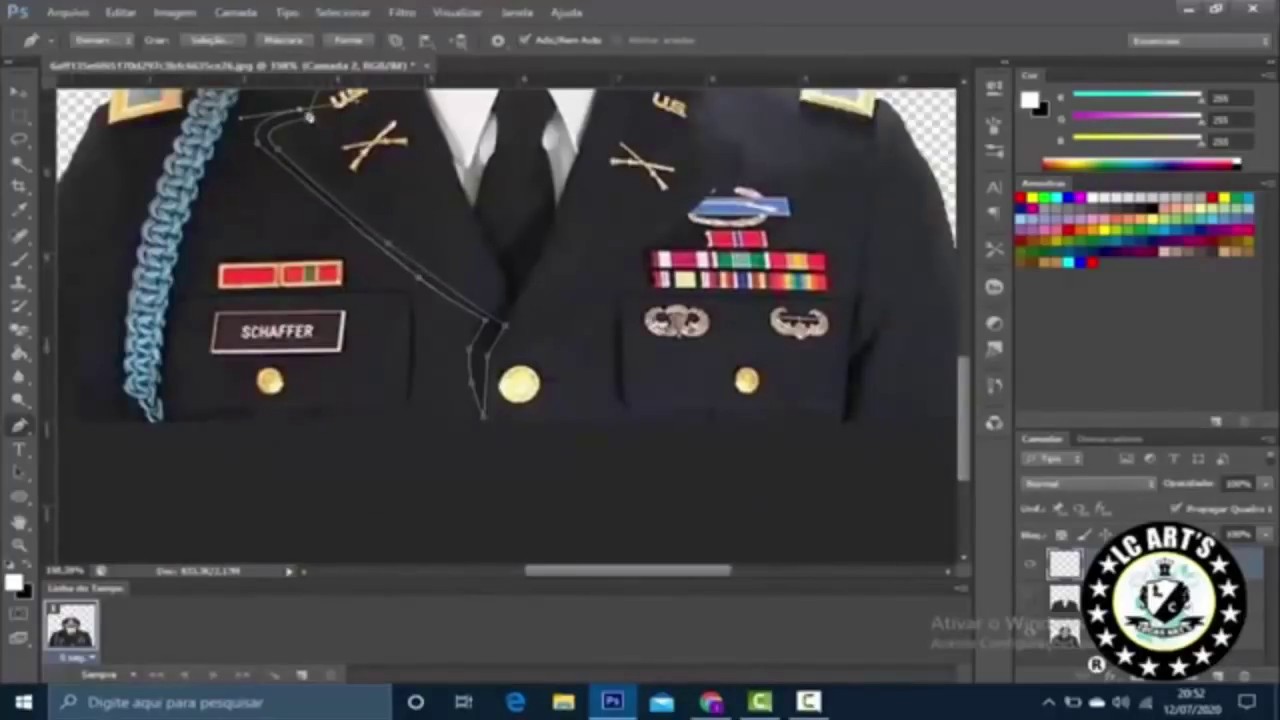
scroll(302, 119, "down", 3)
scroll(505, 381, "up", 3)
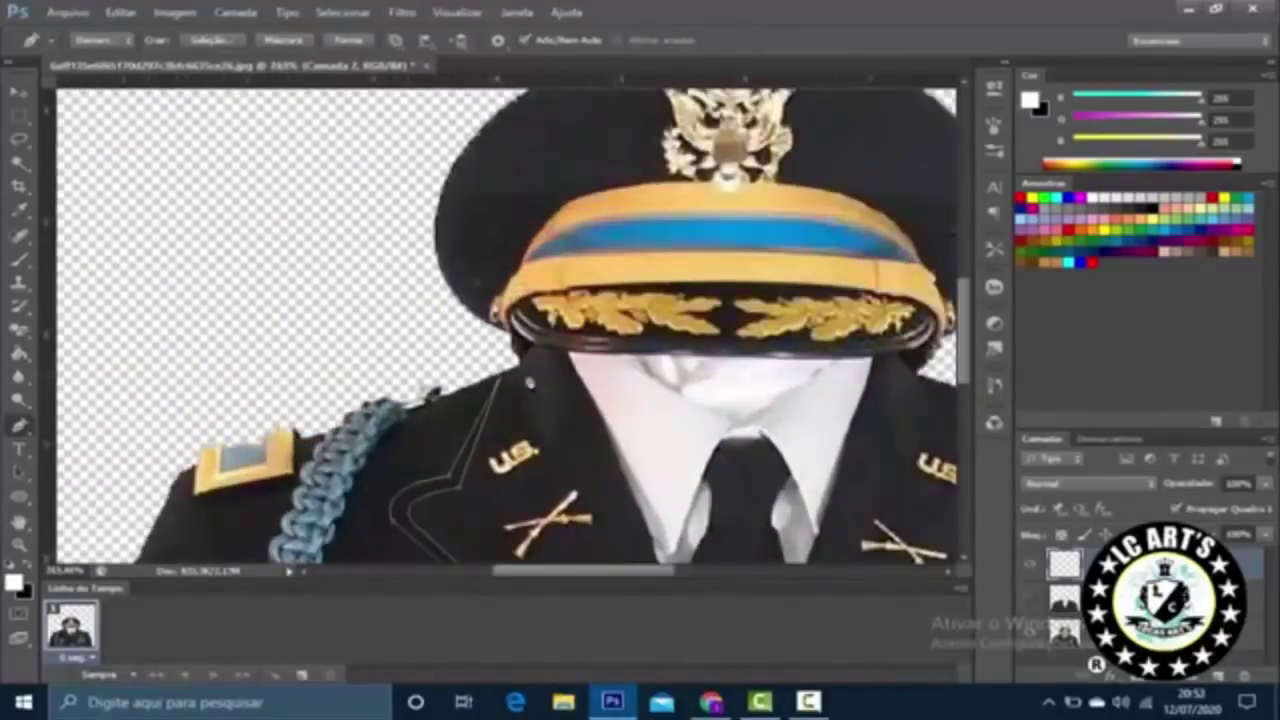
Step: Trace the right lapel's outer edge from the collar around the notch and tip down to the front button
scroll(529, 383, "down", 3)
scroll(620, 183, "up", 3)
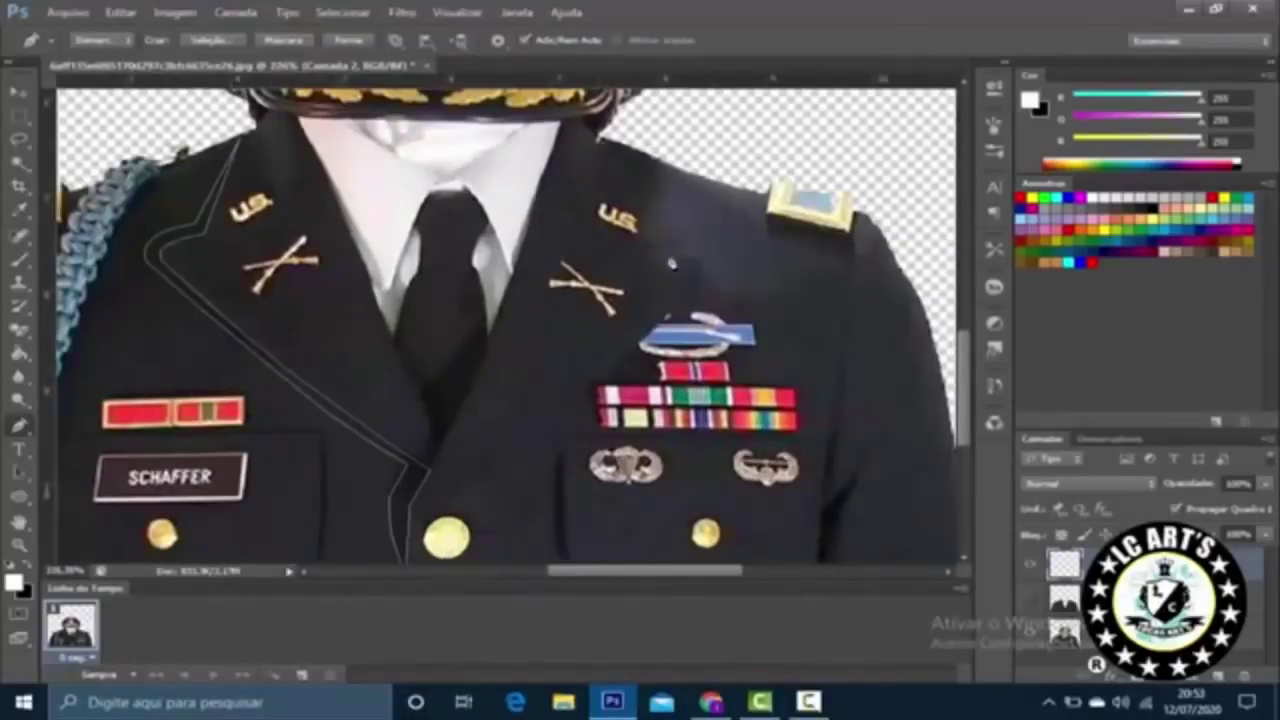
scroll(677, 260, "up", 3)
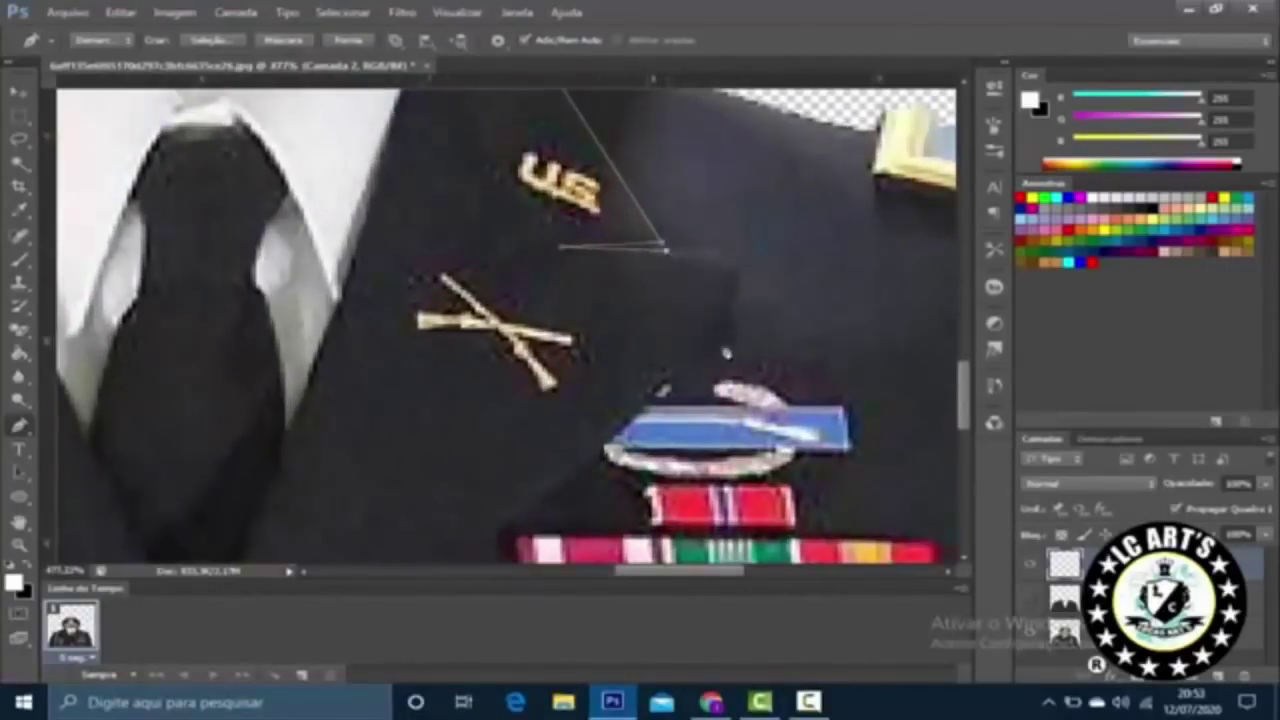
left_click_drag(714, 345, 670, 405)
scroll(716, 352, "down", 5)
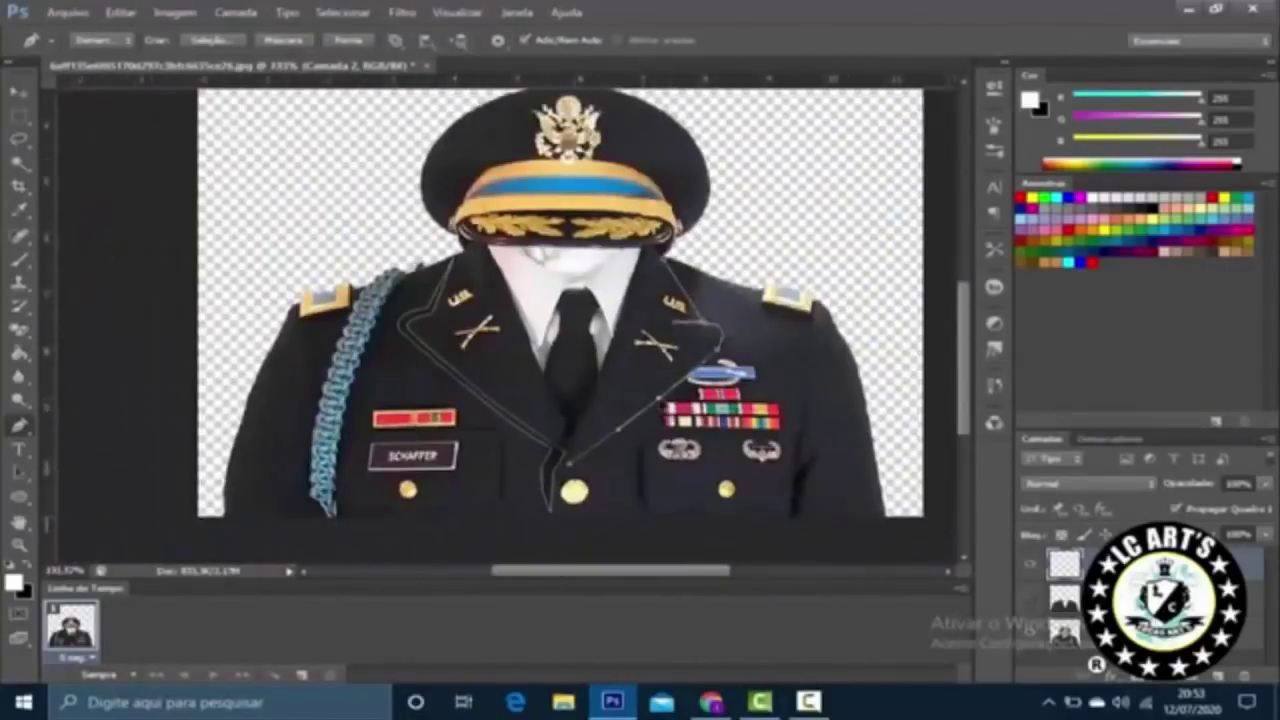
Step: Trace back along the right lapel's edge with a parallel curve to close its narrow outline
scroll(716, 352, "up", 4)
left_click_drag(690, 236, 778, 237)
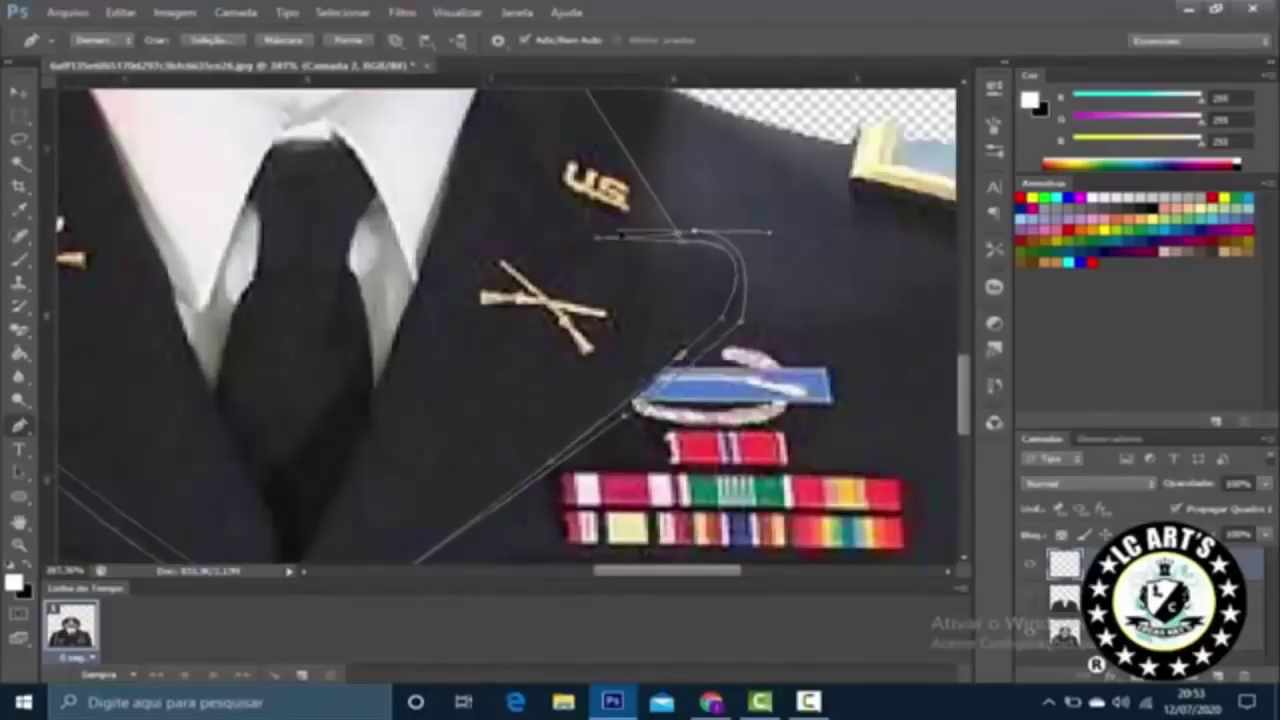
scroll(702, 242, "down", 4)
scroll(700, 340, "up", 3)
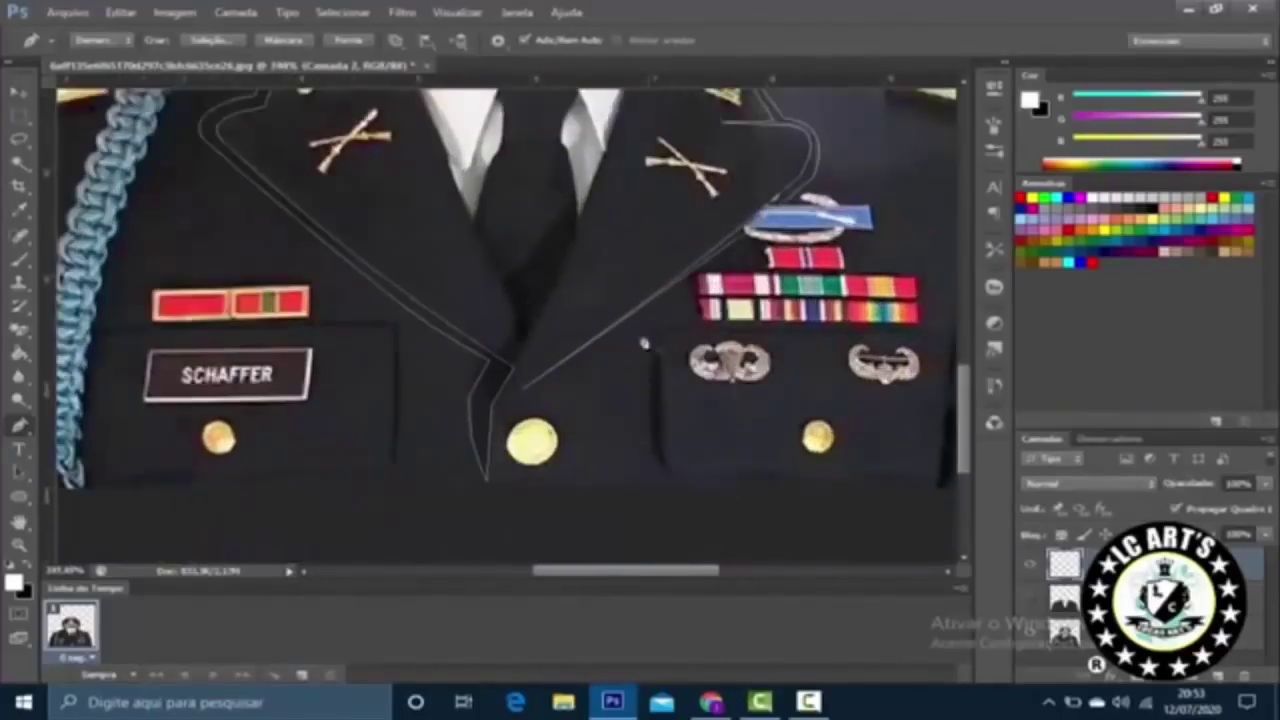
Step: Change the path operation and trace a thin curved fold along the inner edge of the right chest pocket
left_click(396, 40)
left_click(425, 64)
scroll(905, 428, "down", 2)
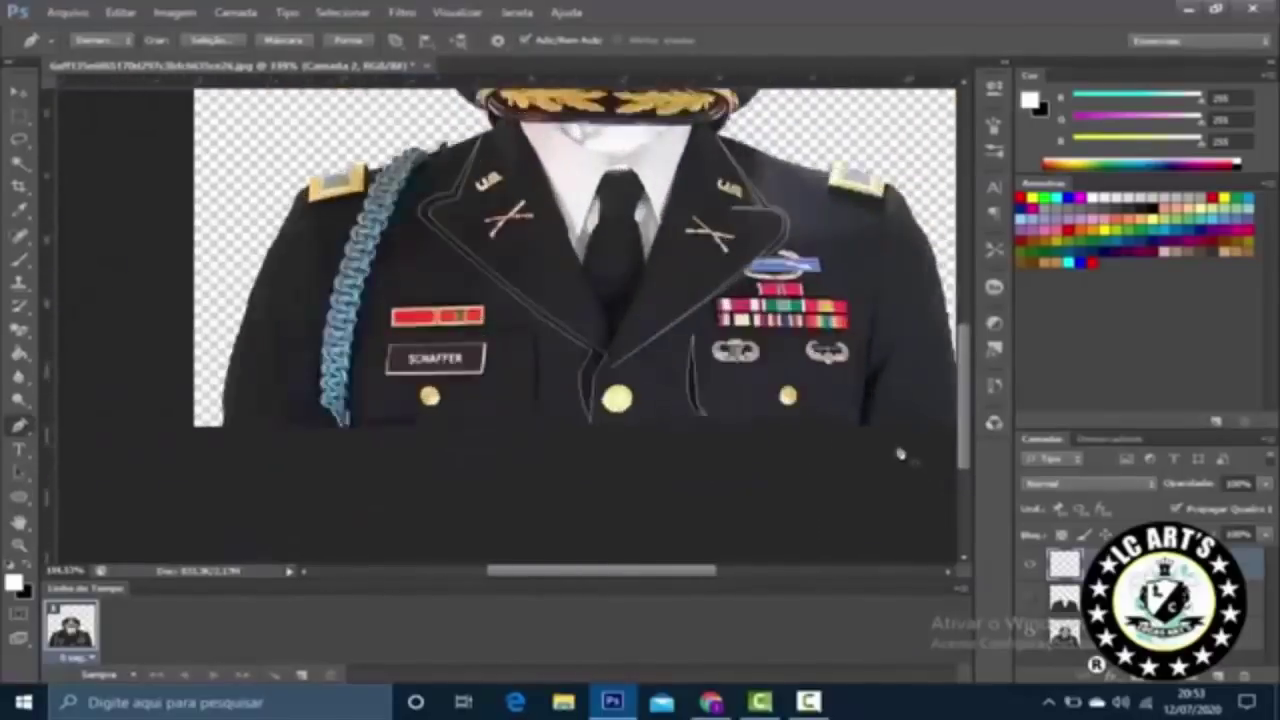
Step: Trace closed narrow fold shapes along the gap between the jacket body and the right sleeve
scroll(836, 426, "up", 3)
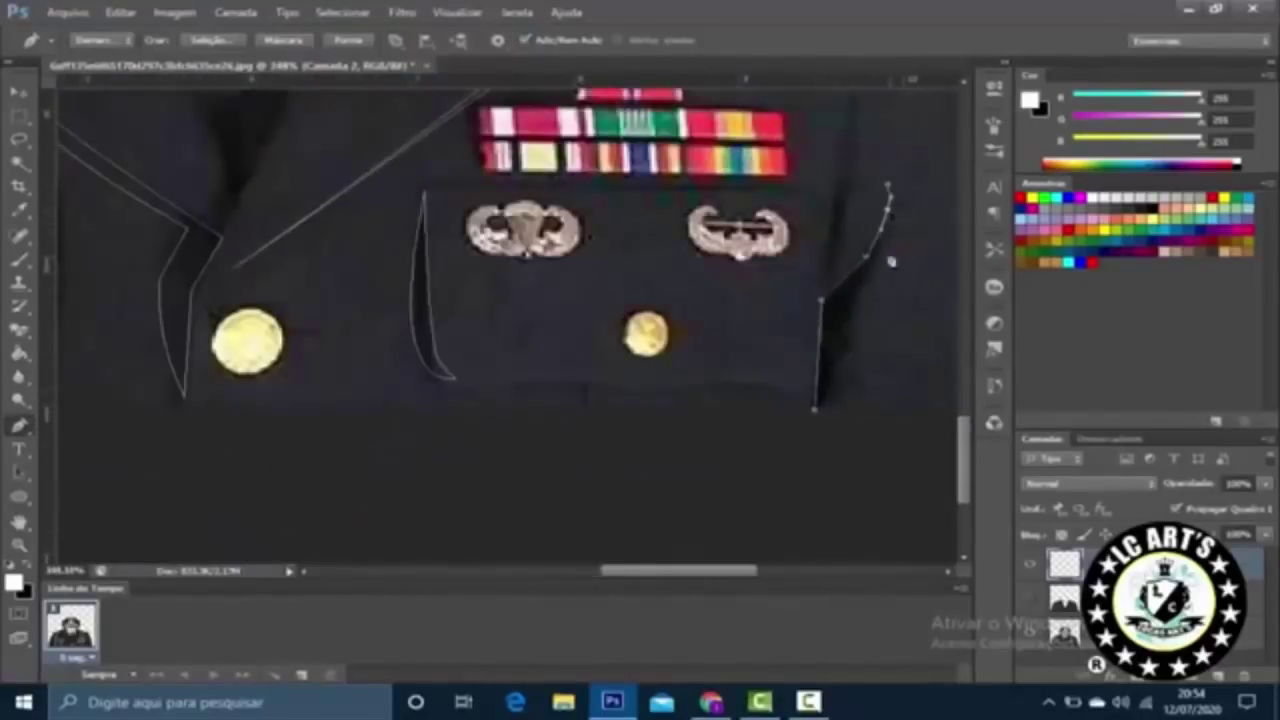
scroll(818, 418, "down", 2)
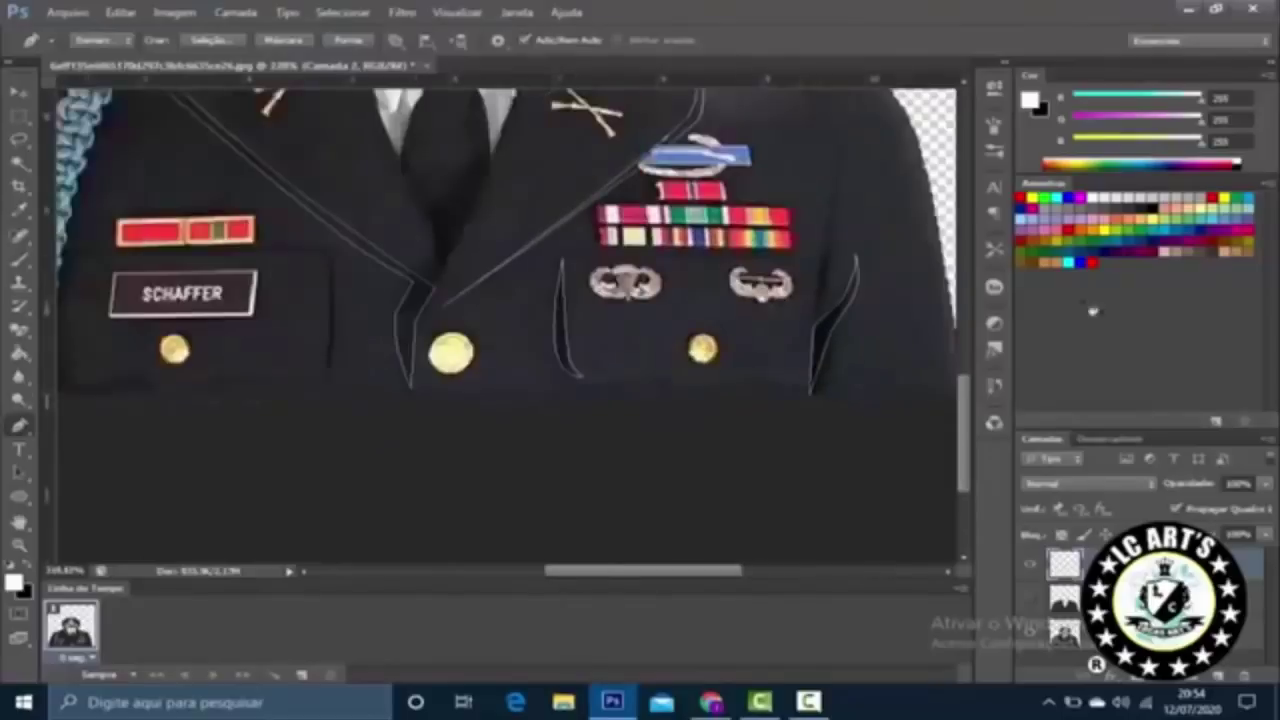
scroll(874, 132, "up", 2)
scroll(848, 282, "down", 2)
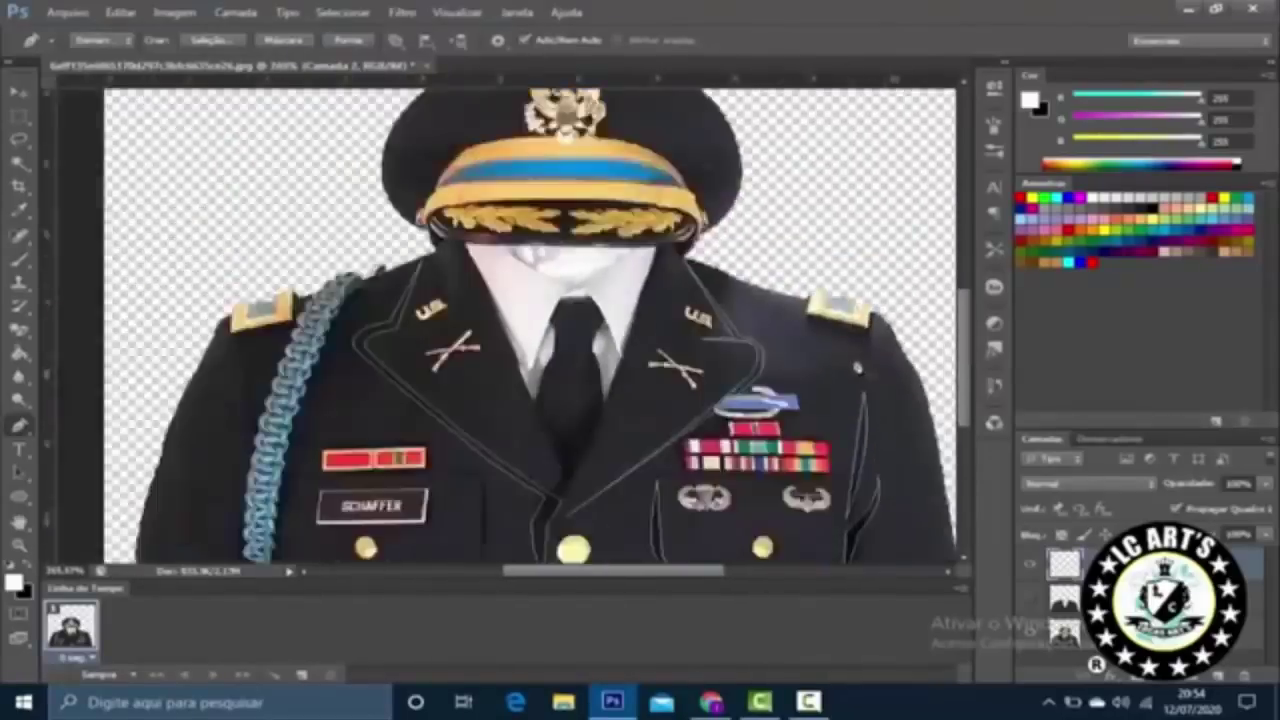
Step: Trace a thin closed outline along the top and inner side edges of the left chest pocket
scroll(923, 346, "up", 2)
scroll(116, 392, "up", 2)
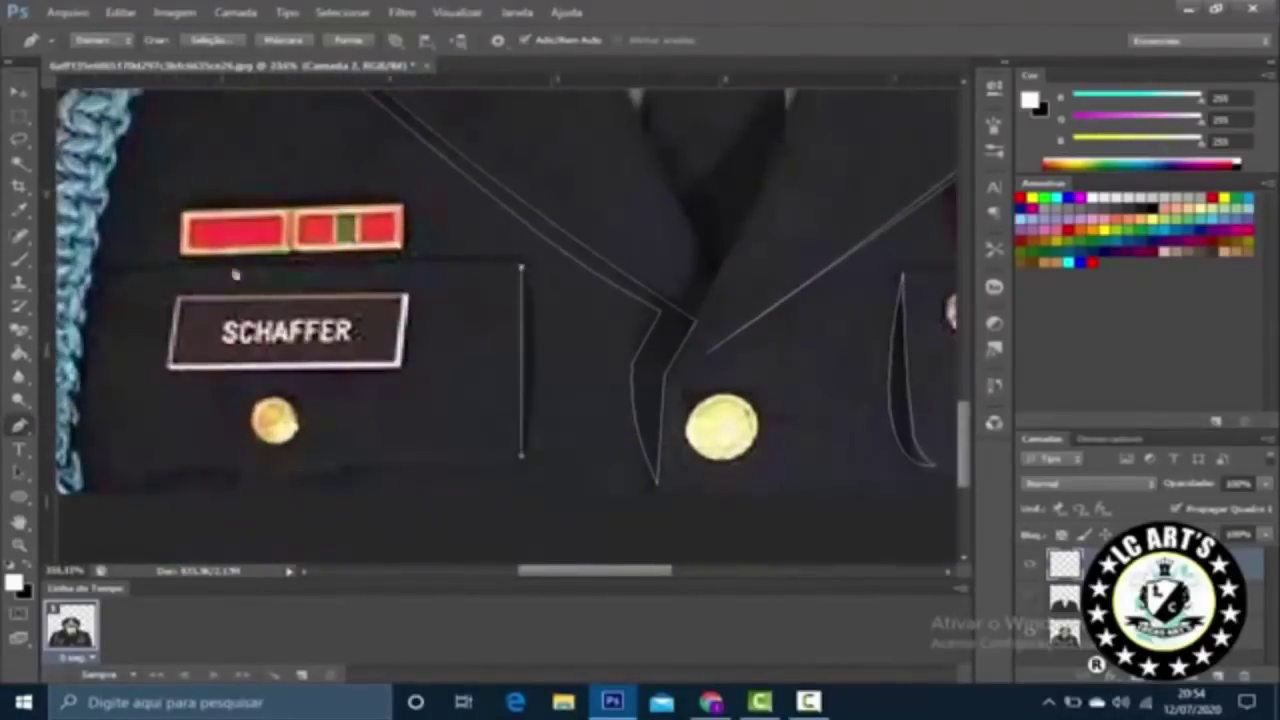
left_click(105, 273)
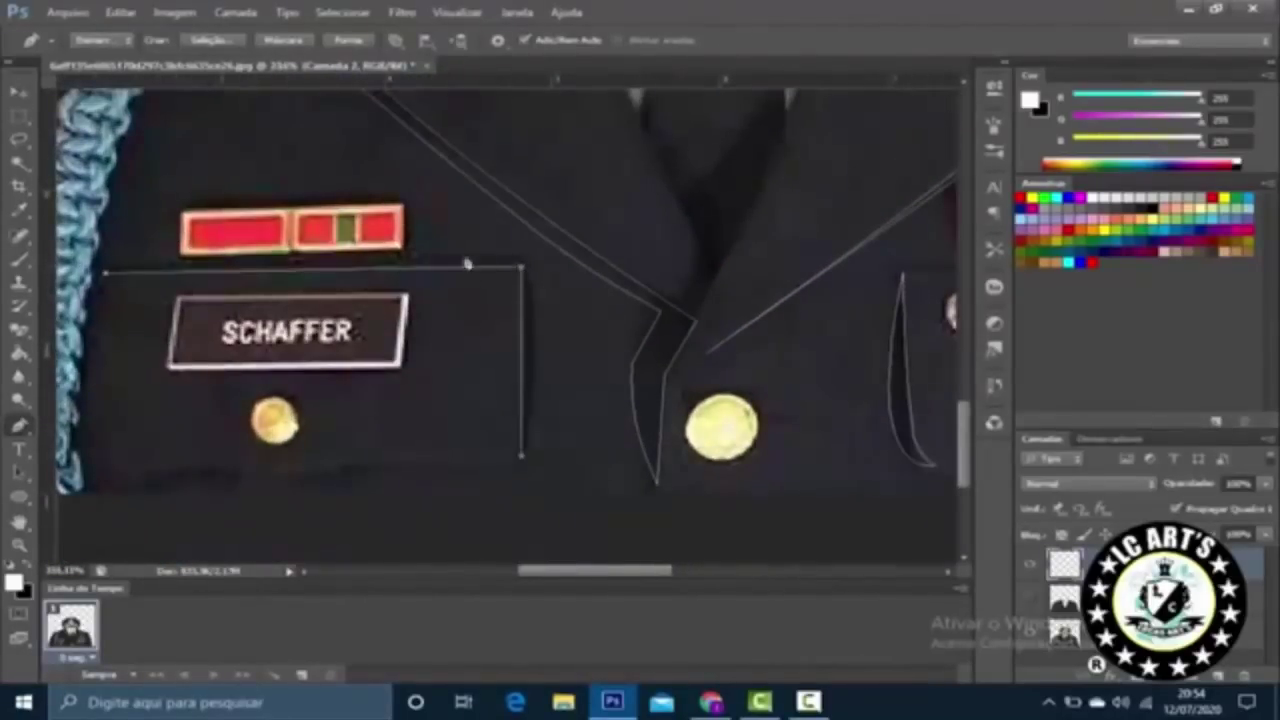
left_click(533, 349)
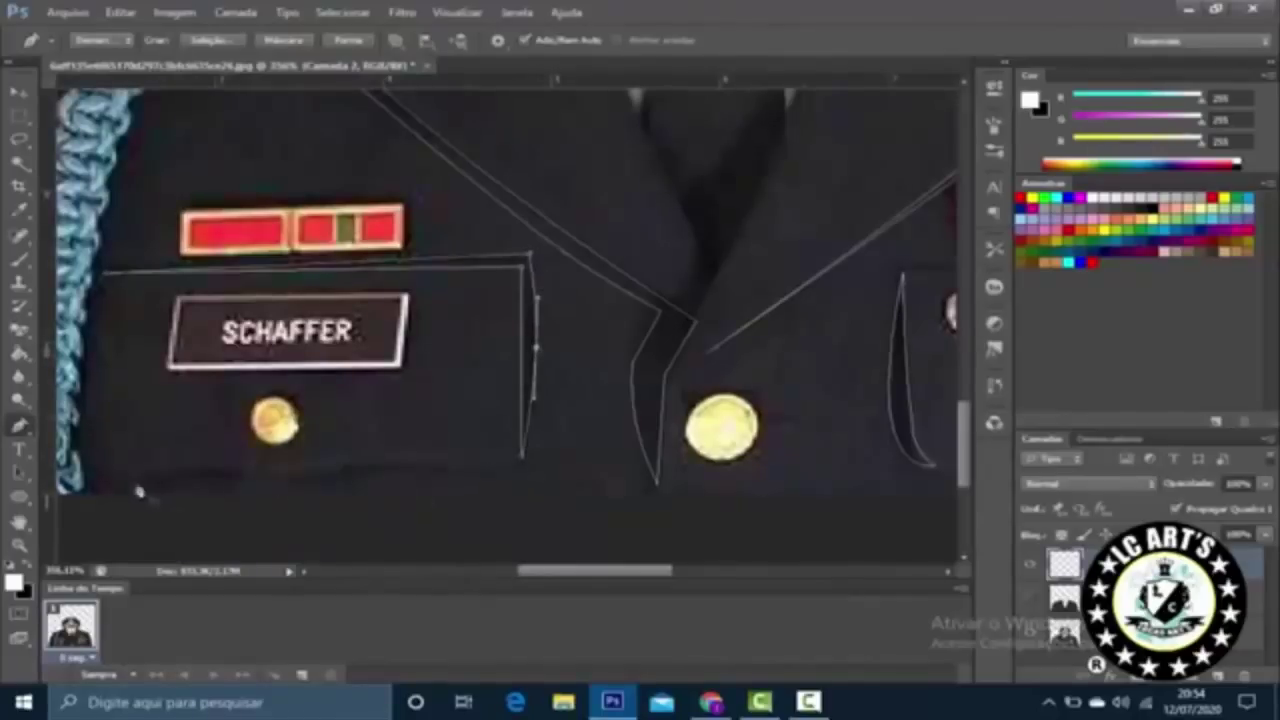
Step: Trace a thin wavy closed fold outline along the lower edge of the left chest pocket flap
left_click_drag(448, 472, 196, 466)
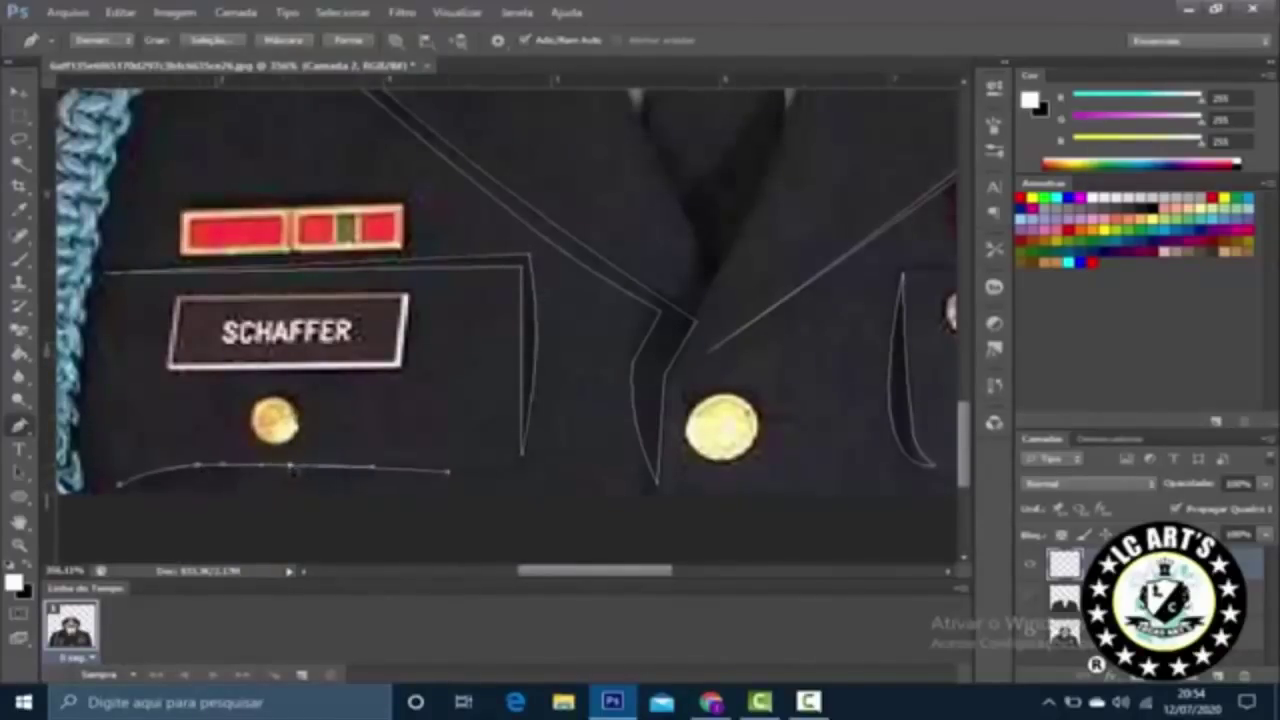
left_click_drag(292, 468, 378, 470)
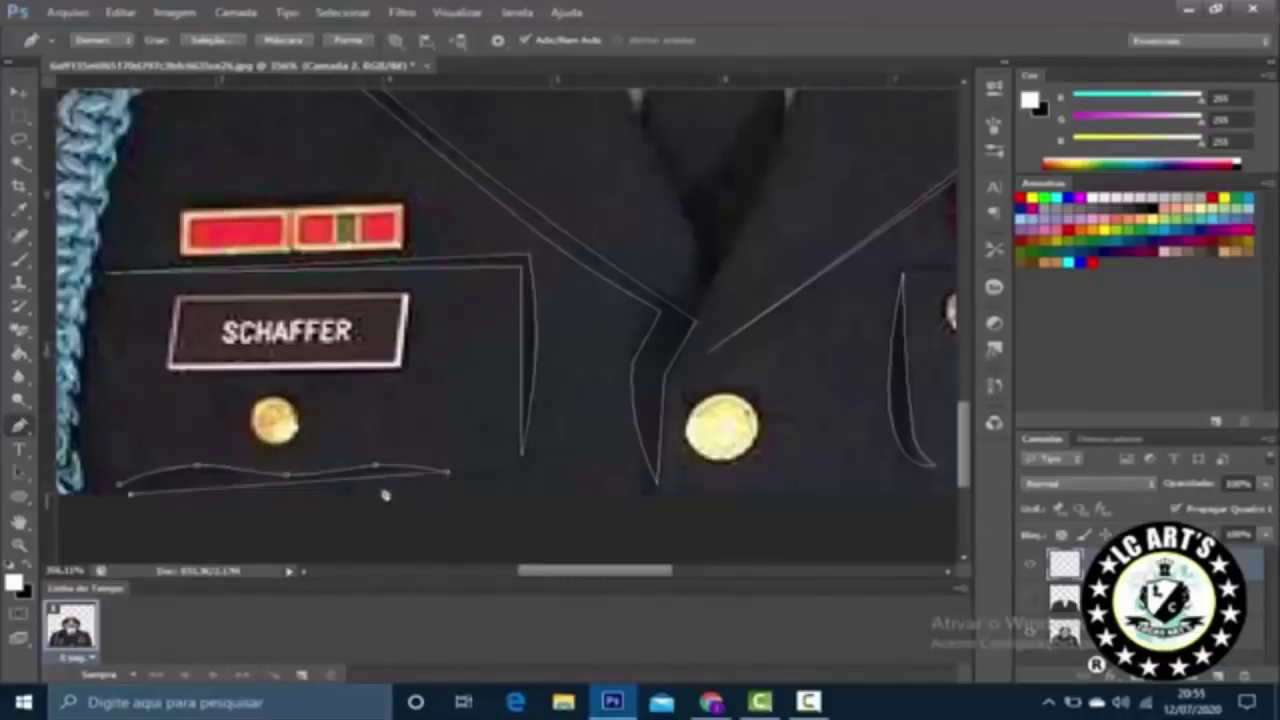
left_click(200, 479)
left_click_drag(297, 477, 380, 487)
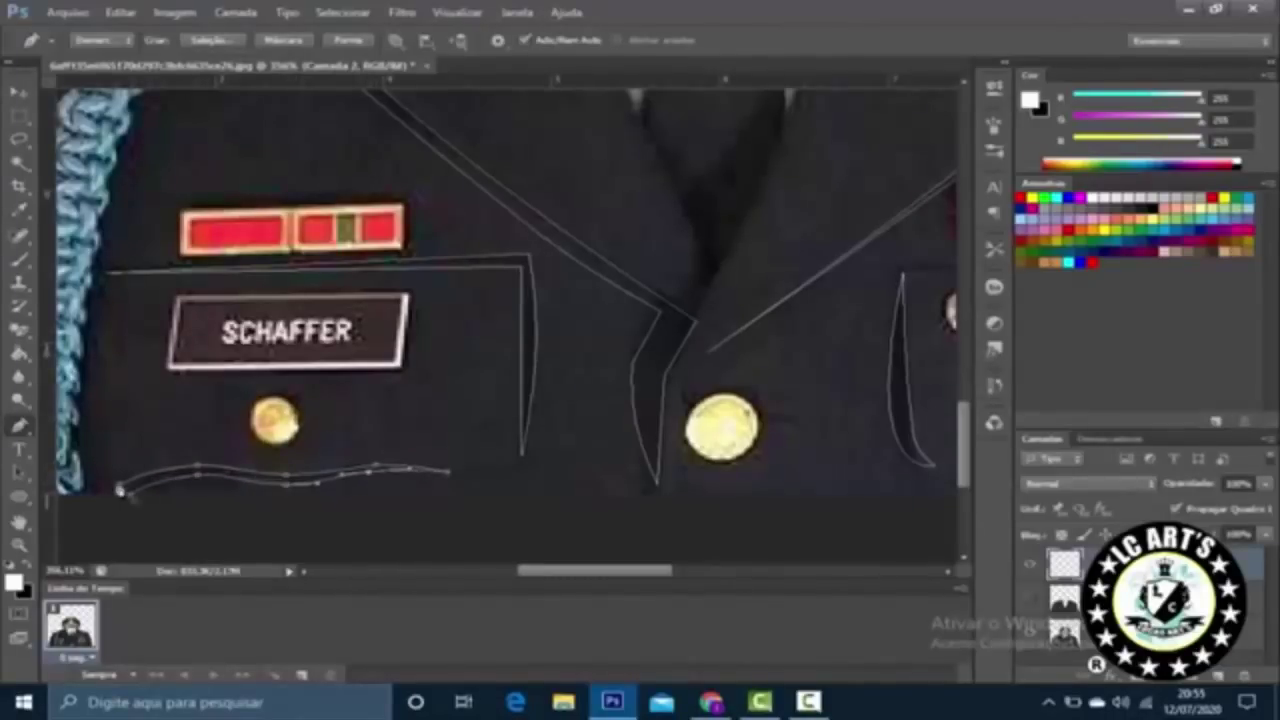
Step: Fill all the traced jacket fold and lapel outlines with black at 100% opacity
key("ctrl+minus")
right_click(768, 208)
left_click(855, 315)
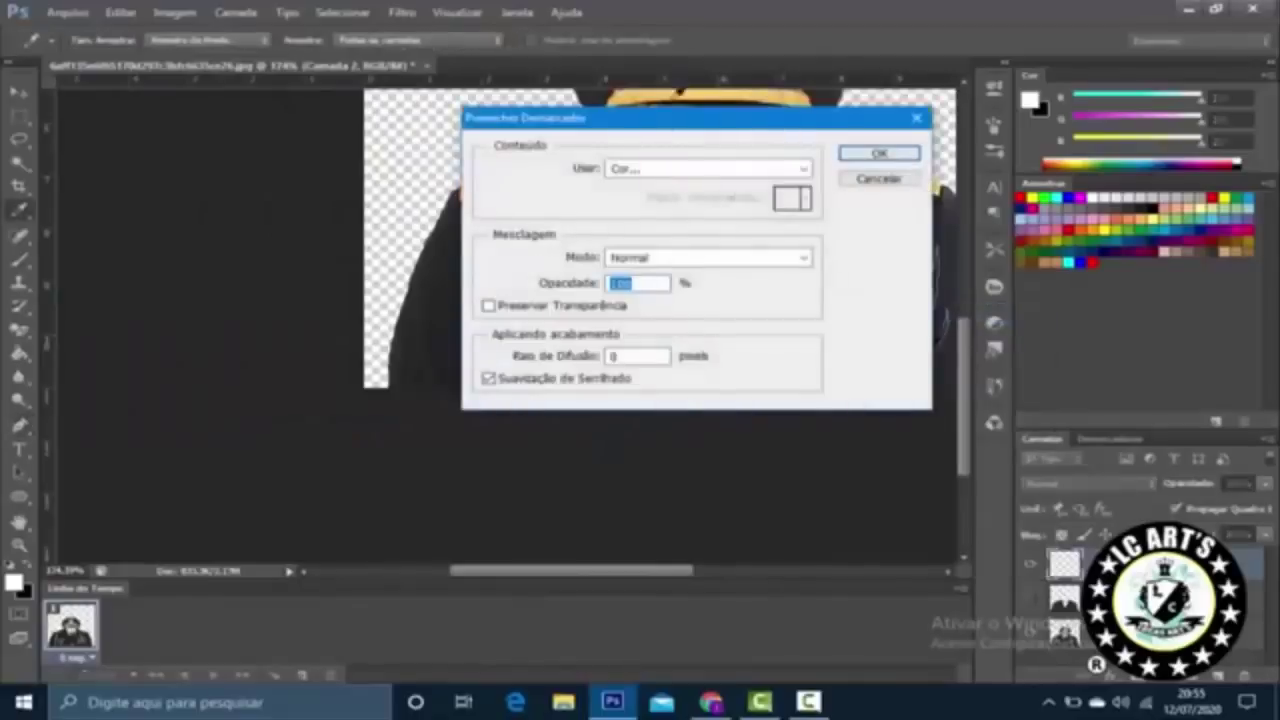
left_click(948, 160)
left_click(860, 207)
key("Return")
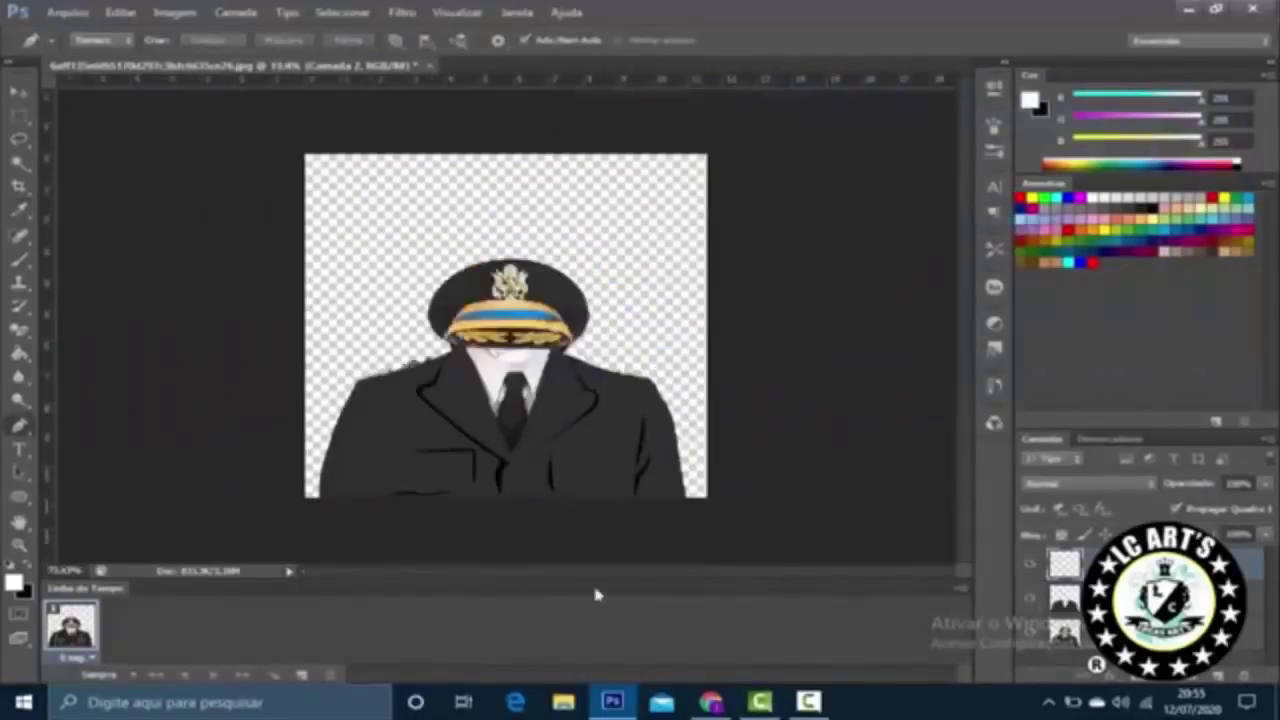
Step: Hide the jacket's base fill and trace a closed outline around the shirt opening on a new layer
left_click(1032, 600)
scroll(163, 371, "up", 3)
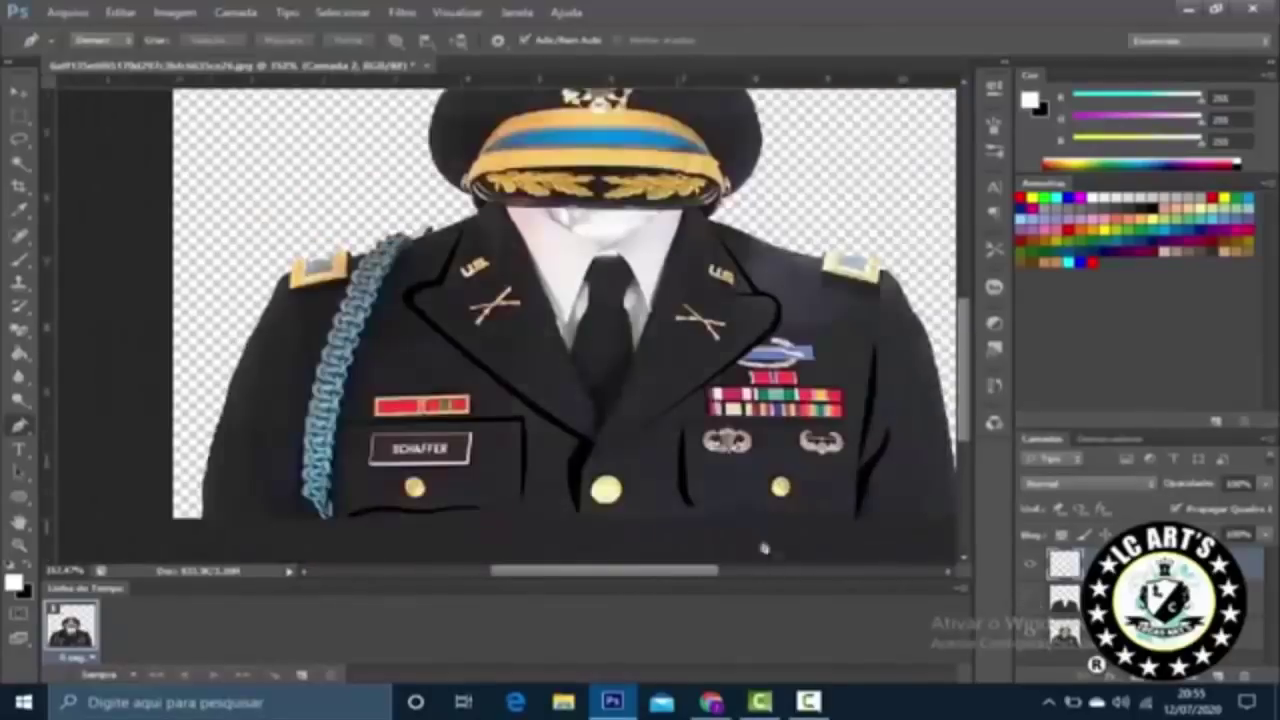
key("ctrl+shift+alt+n")
left_click(500, 214)
left_click(695, 214)
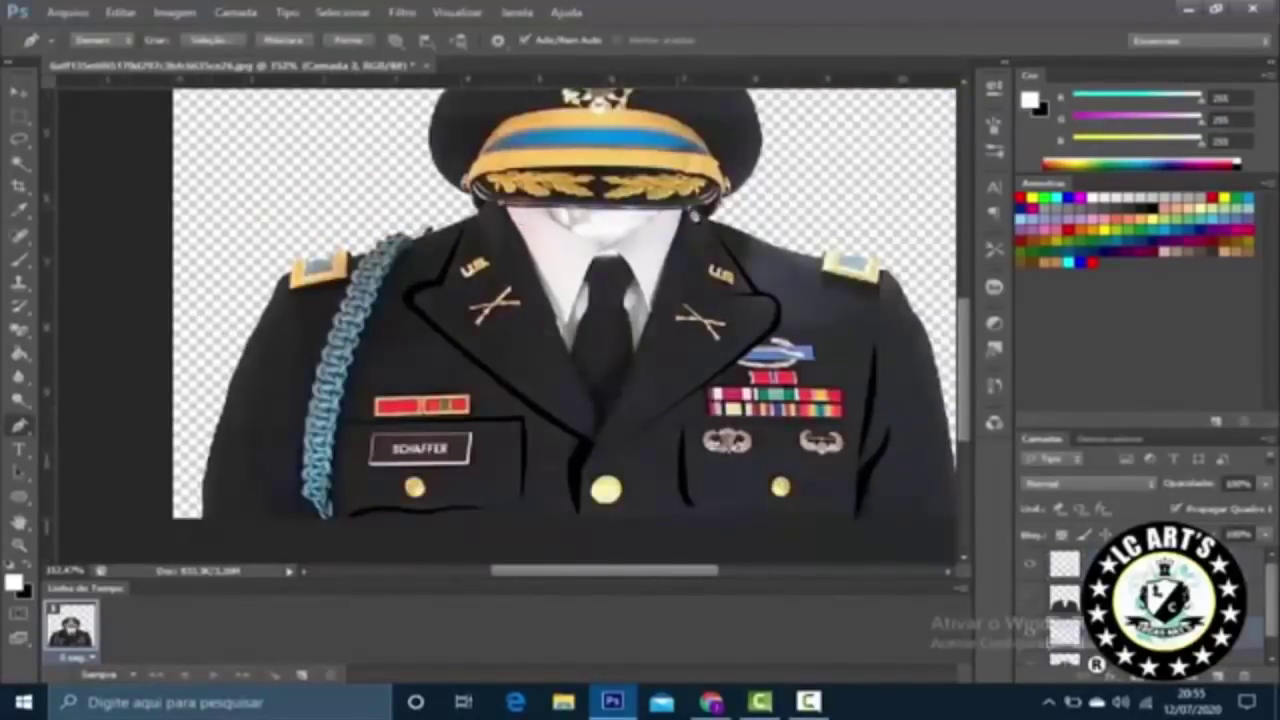
Step: Fill the traced shirt opening with white
right_click(505, 212)
left_click(560, 300)
left_click(857, 163)
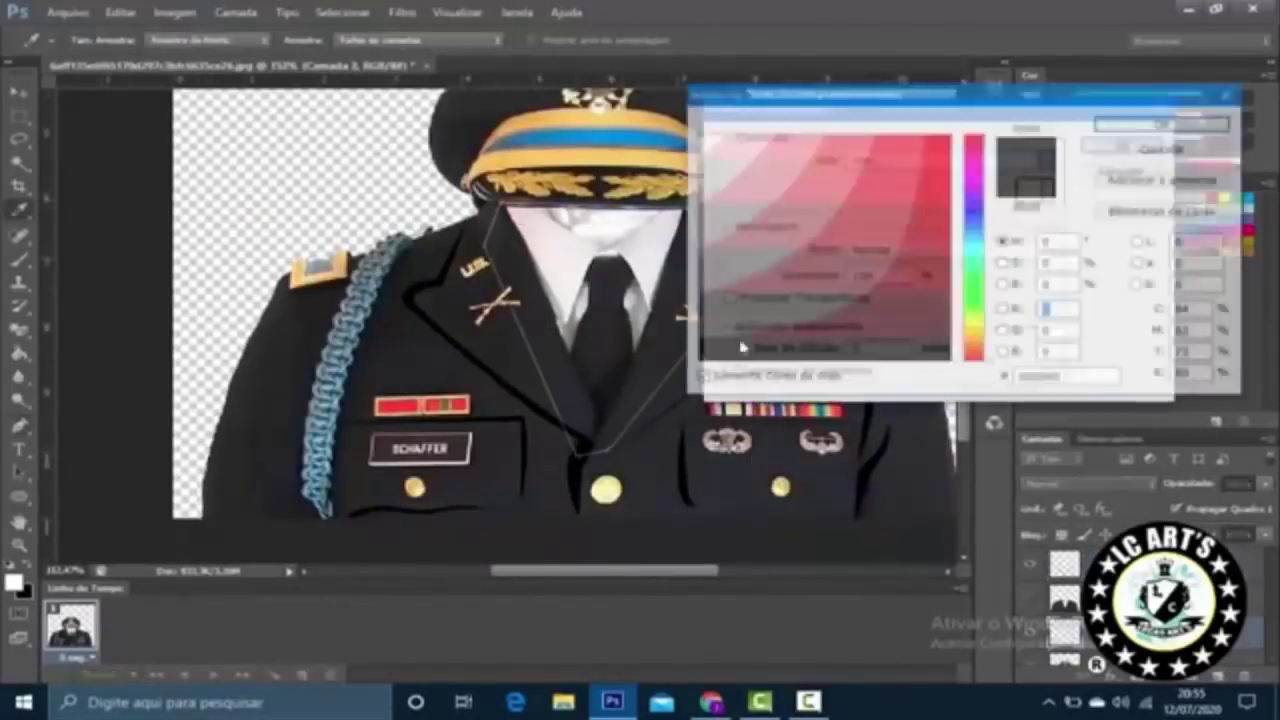
key("Return")
key("Return")
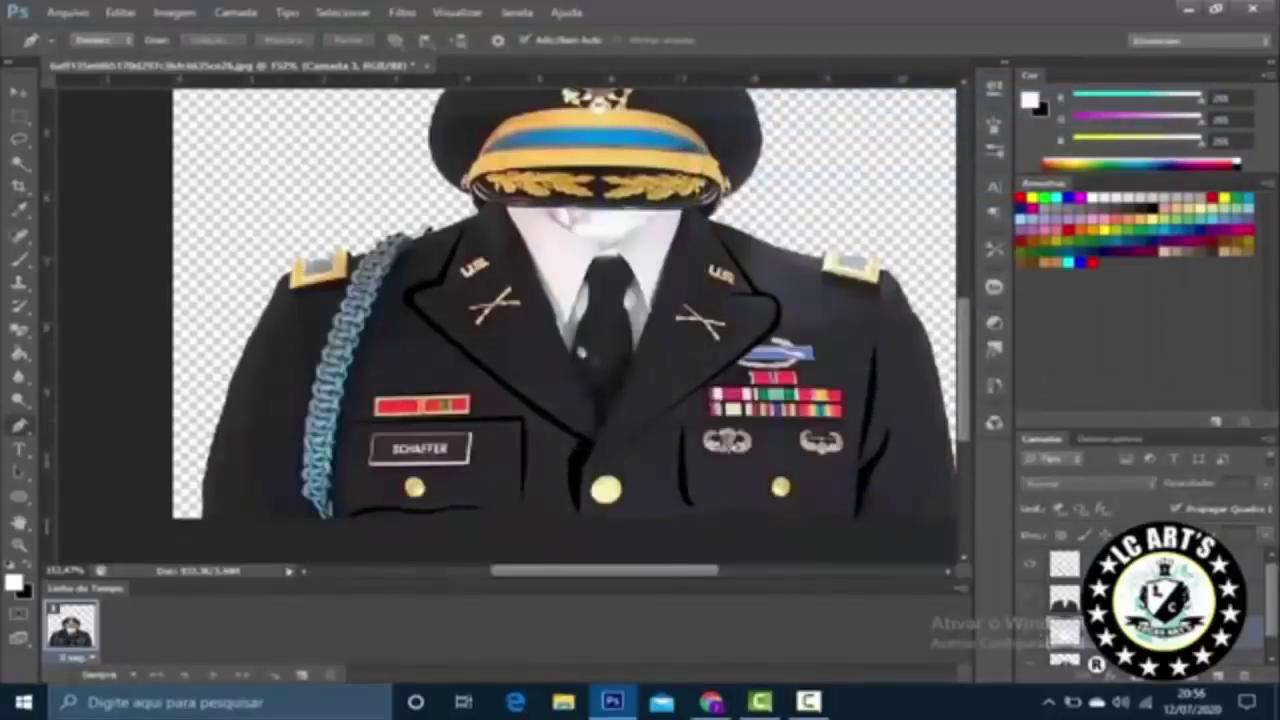
Step: Trace the tie's outline on its own layer and fill it with black
scroll(578, 370, "up", 2)
left_click(563, 338)
left_click(590, 256)
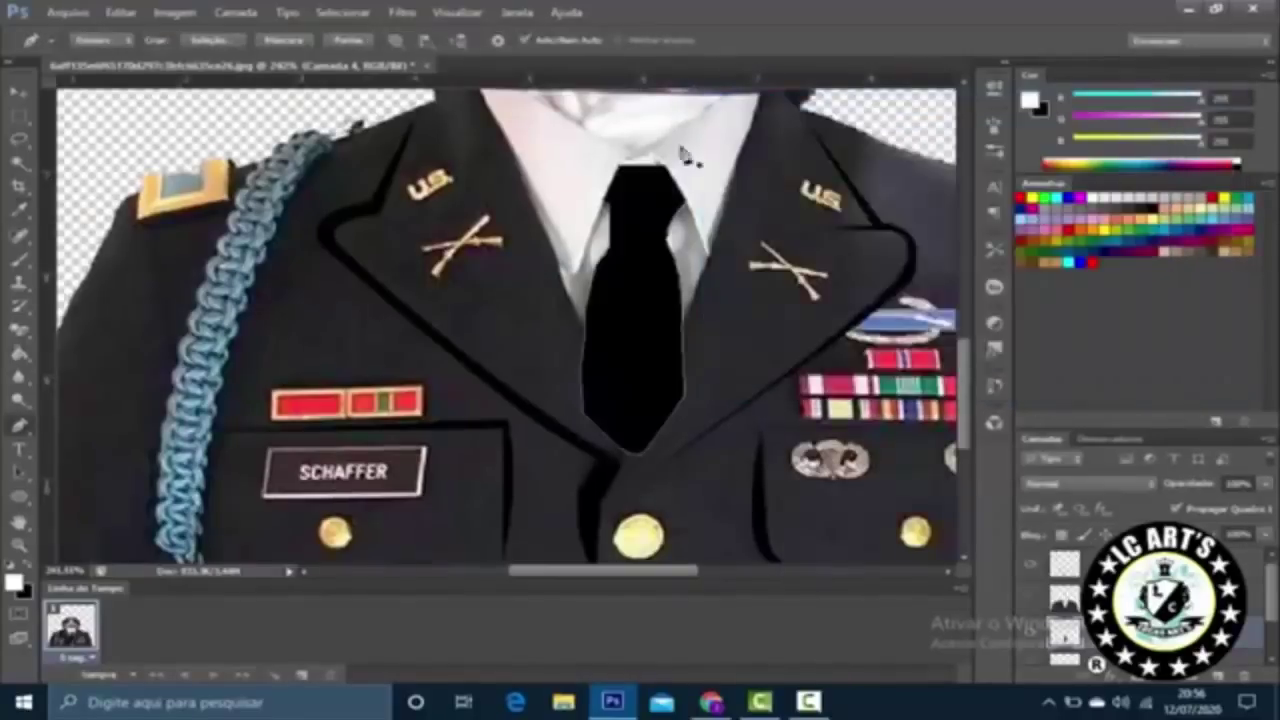
Step: Trace a closed outline around the shirt shadow beside the tie's right edge on a new layer
scroll(660, 205, "up", 2)
left_click(660, 205)
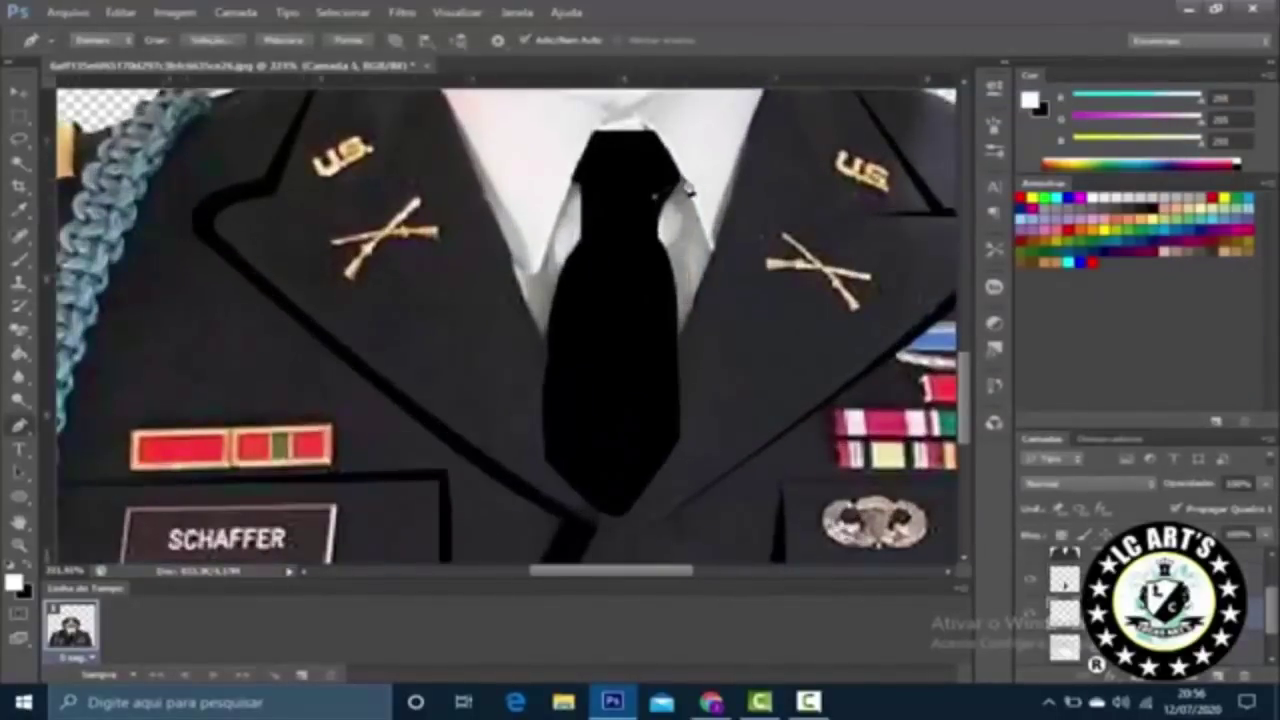
left_click(716, 270)
left_click(660, 205)
Step: Fill the traced shirt shadow with a flat gray
right_click(755, 180)
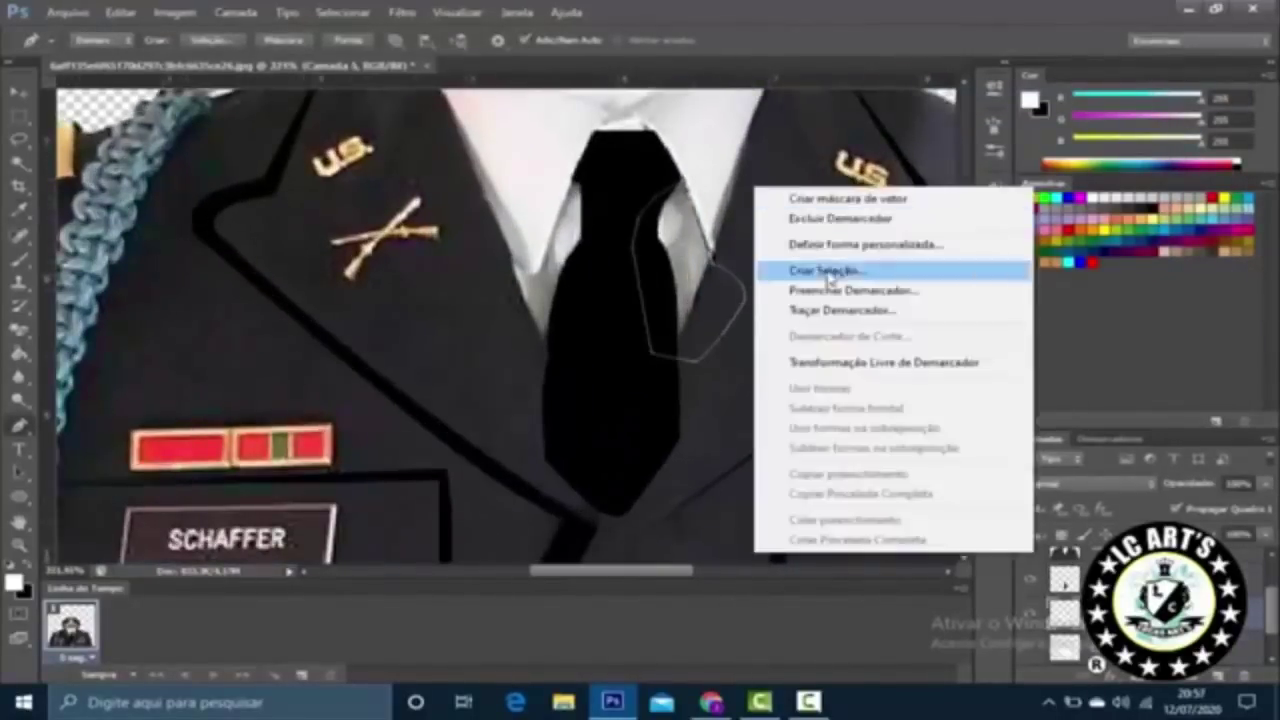
left_click(843, 289)
left_click(857, 163)
left_click(866, 214)
left_click(702, 190)
left_click(1165, 122)
left_click(985, 165)
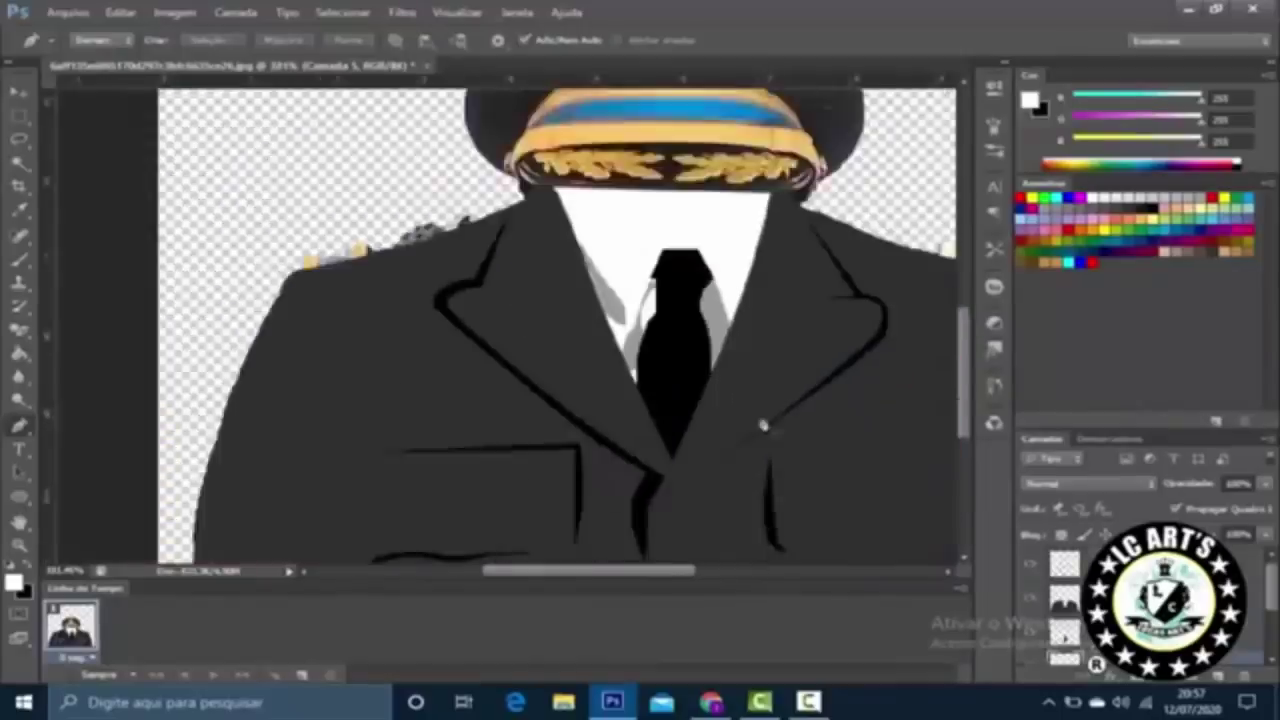
scroll(763, 427, "down", 5)
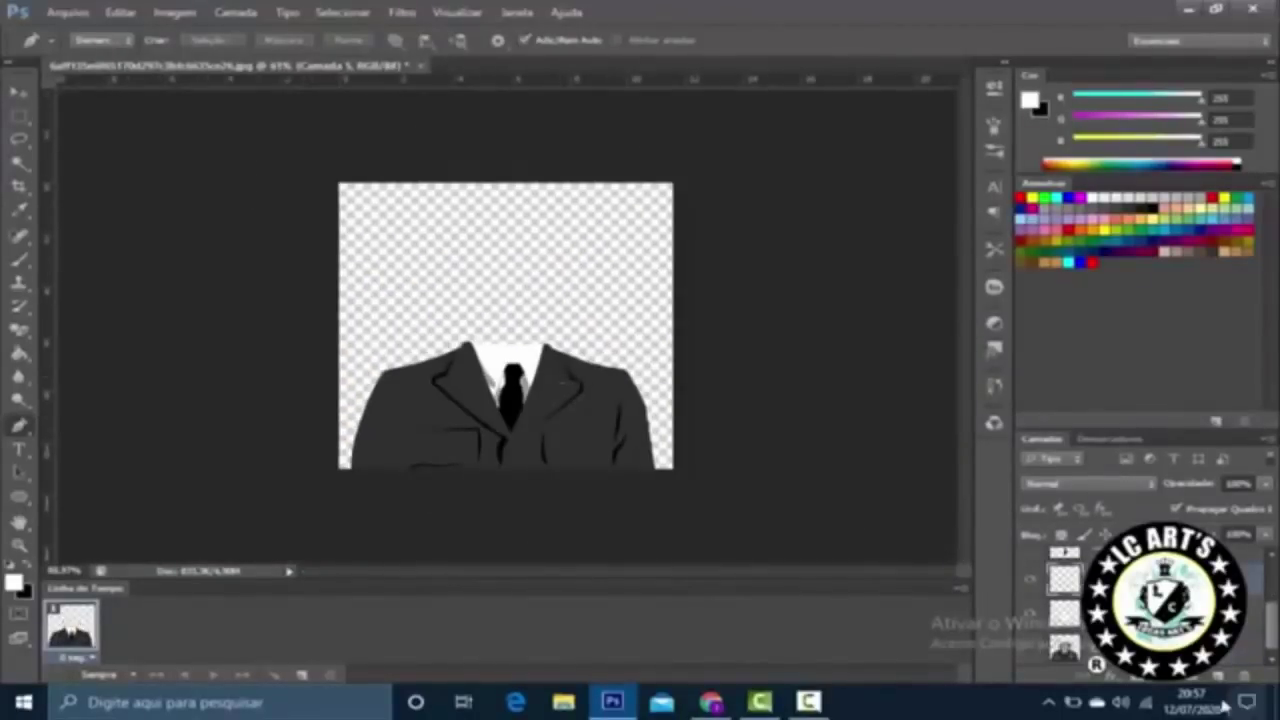
left_click(563, 702)
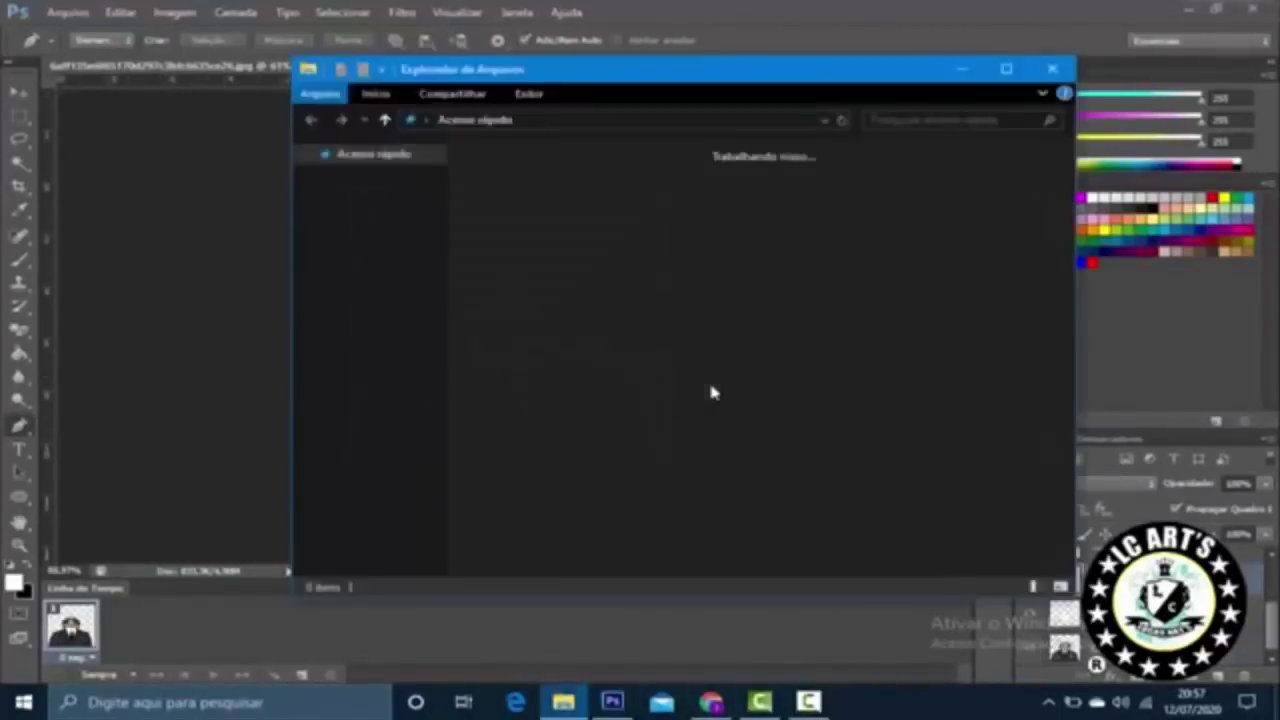
left_click(380, 391)
left_click(1052, 68)
Step: Hide the jacket's base fill and trace the gold frame of the left shoulder insignia on a new layer
key("ctrl+plus")
key("ctrl+plus")
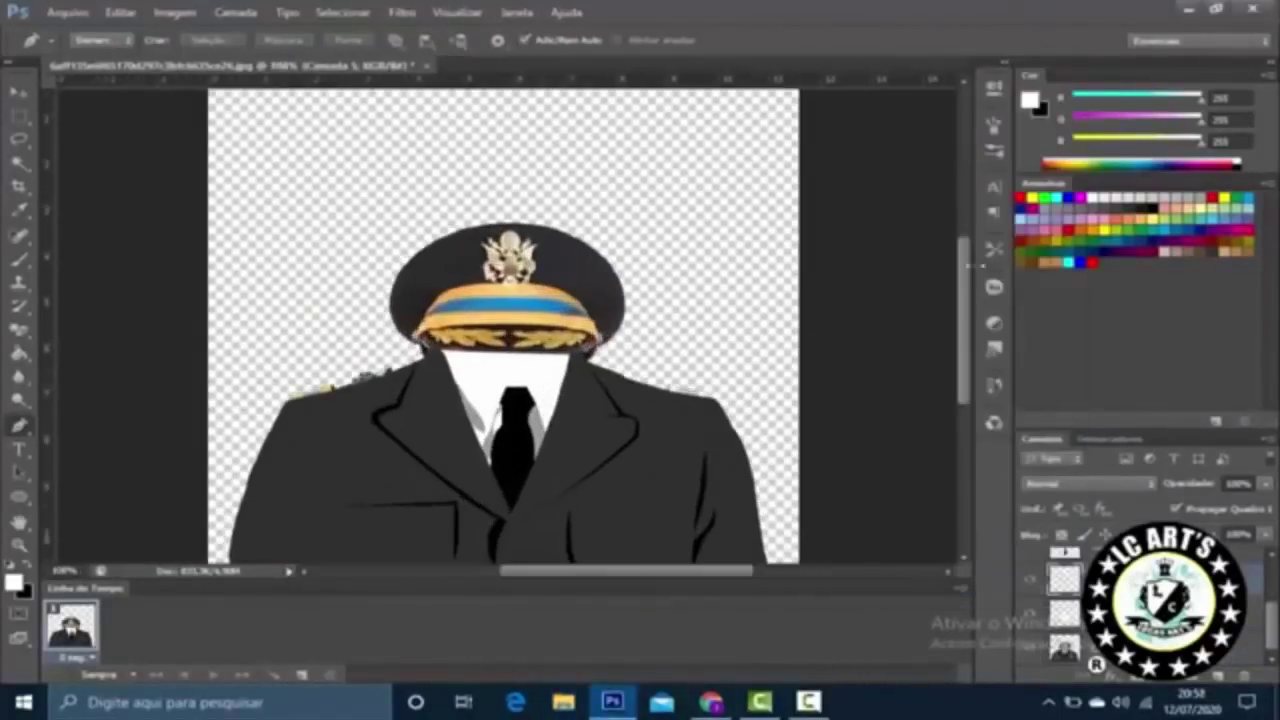
key("ctrl+bracketright")
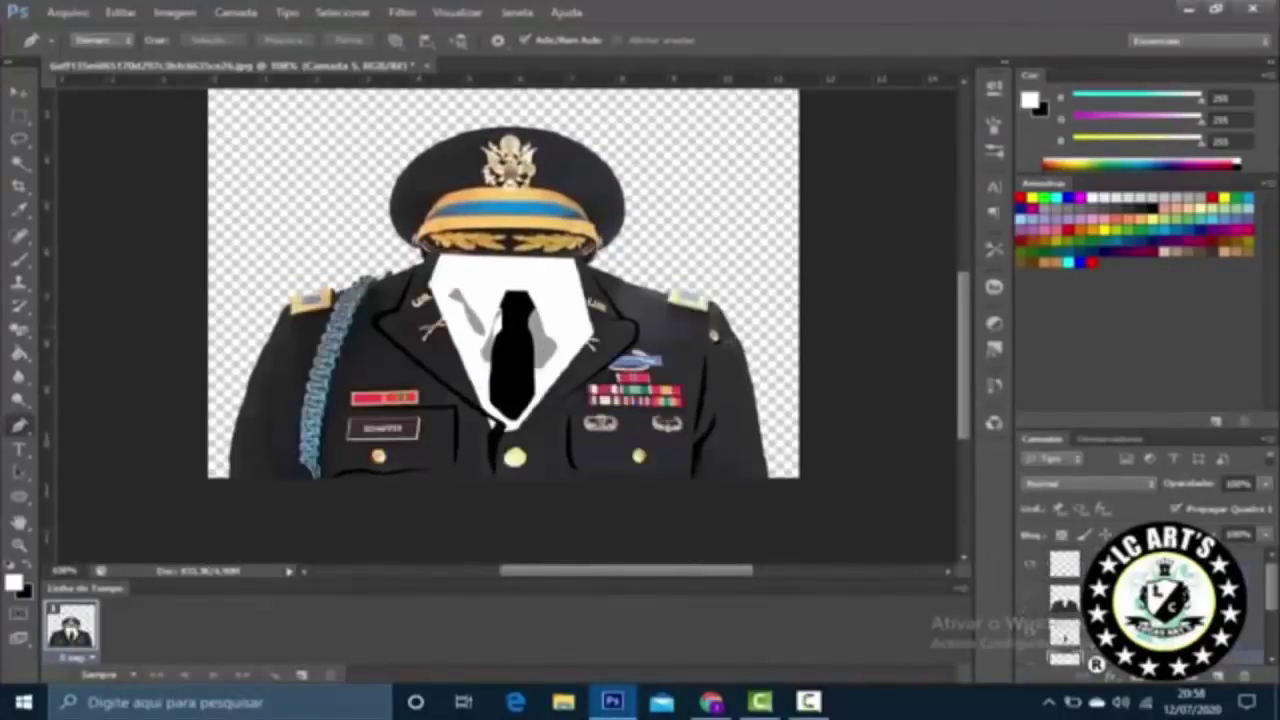
scroll(492, 335, "up", 5)
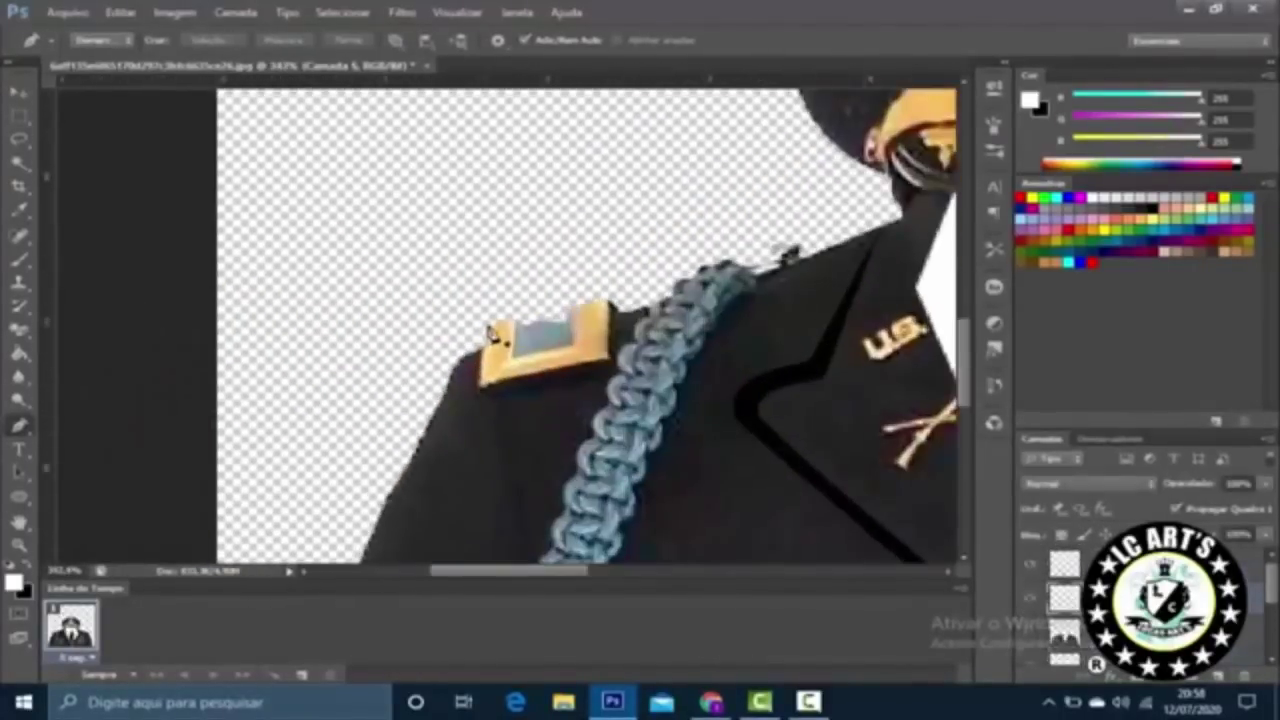
left_click(484, 325)
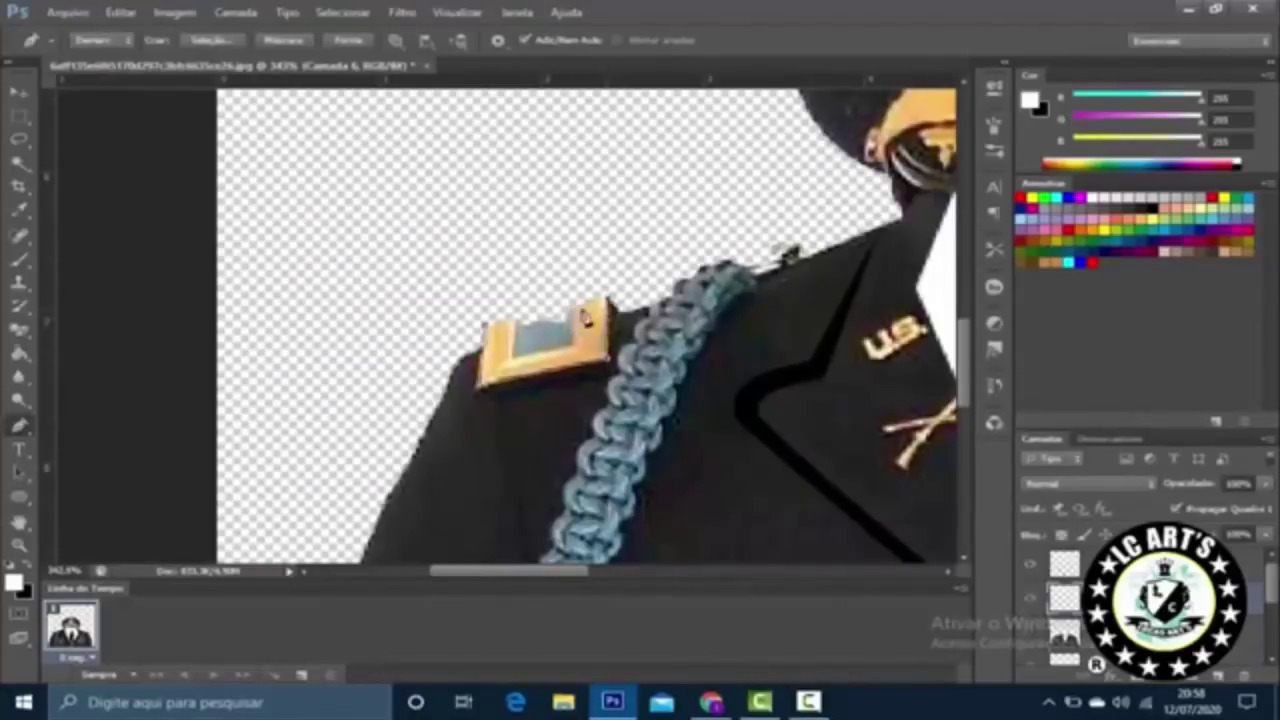
scroll(594, 311, "up", 3)
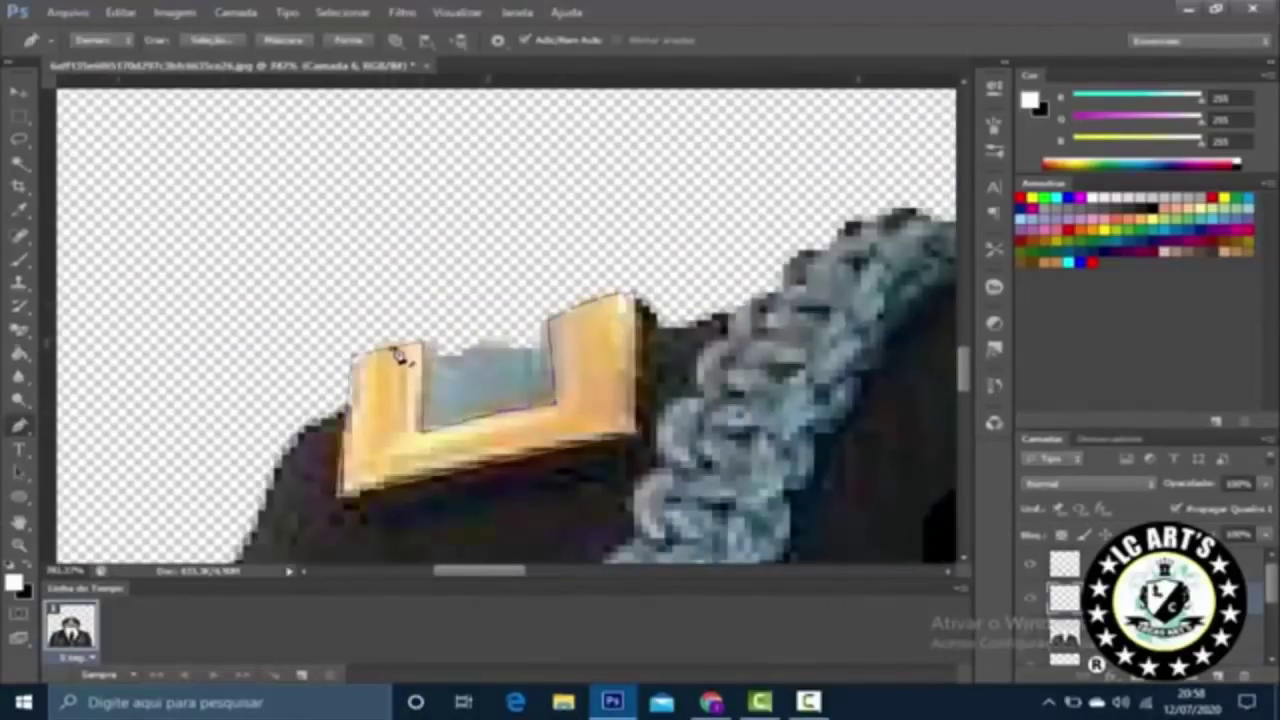
Step: Fill the traced insignia frame with olive
right_click(706, 170)
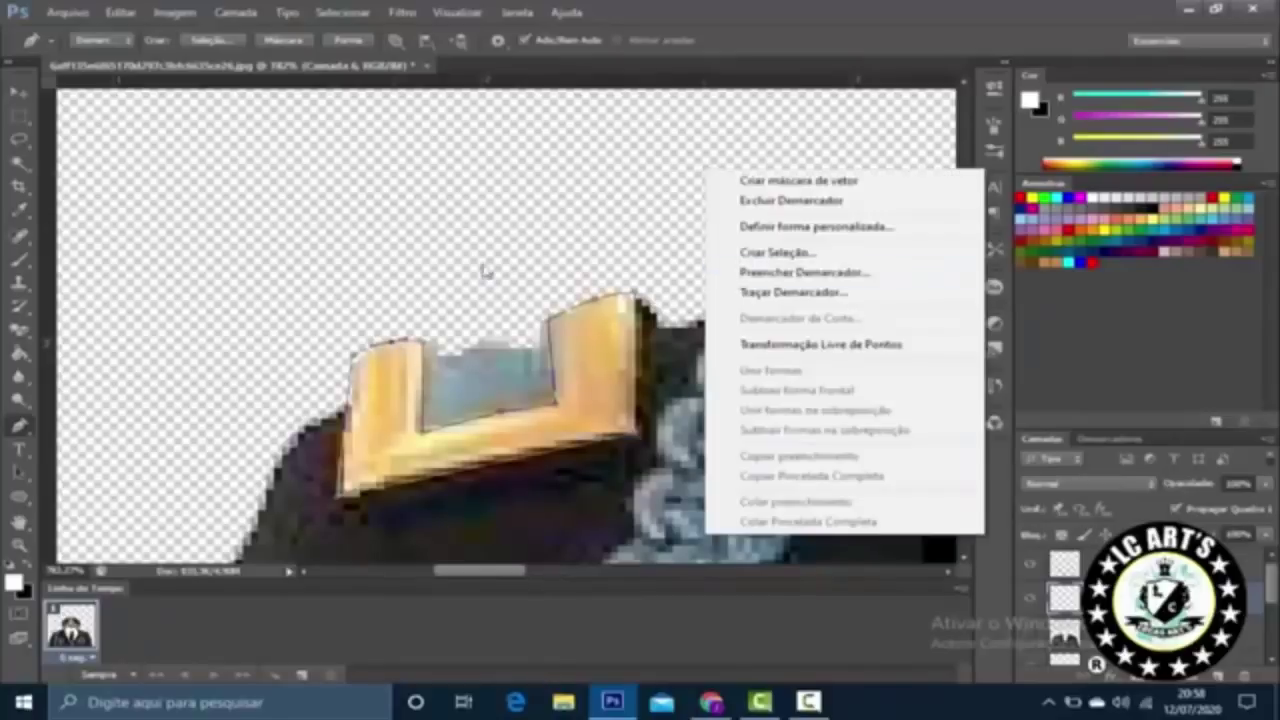
left_click(760, 279)
left_click(948, 134)
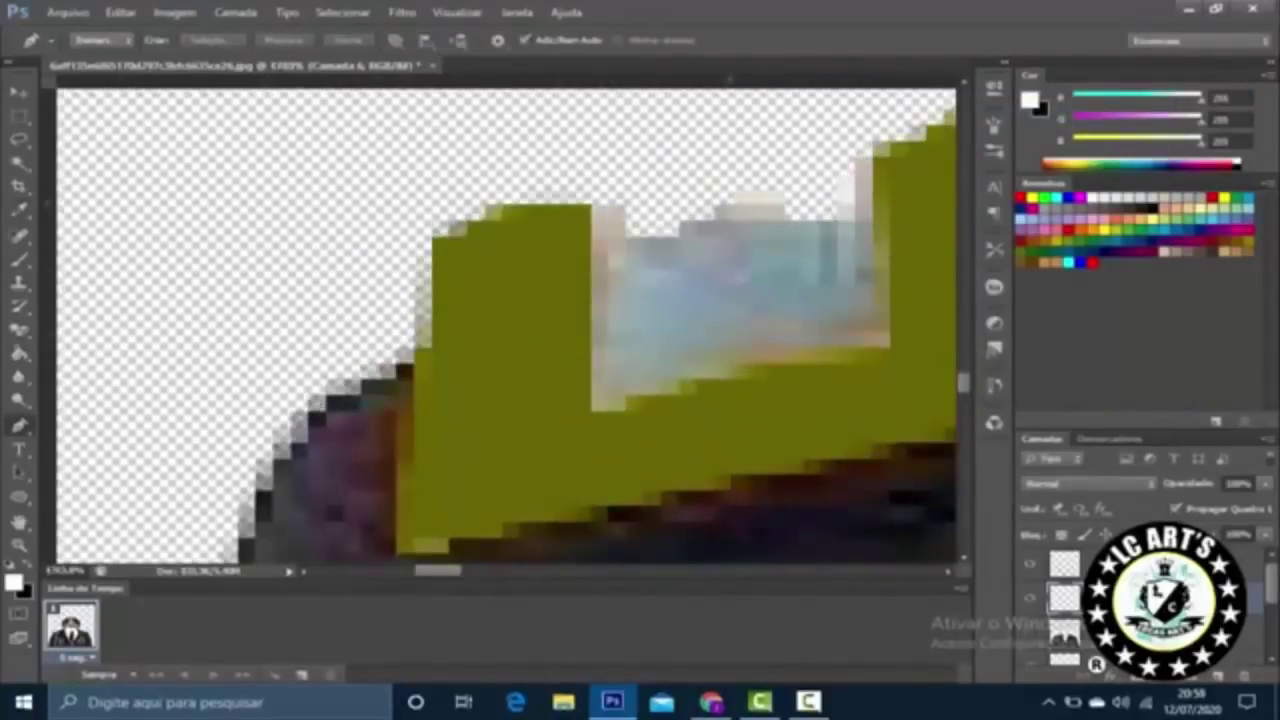
Step: Trace a closed shape covering the insignia's pale blue center on a new layer beneath the olive frame
key("ctrl+0")
scroll(287, 318, "up", 10)
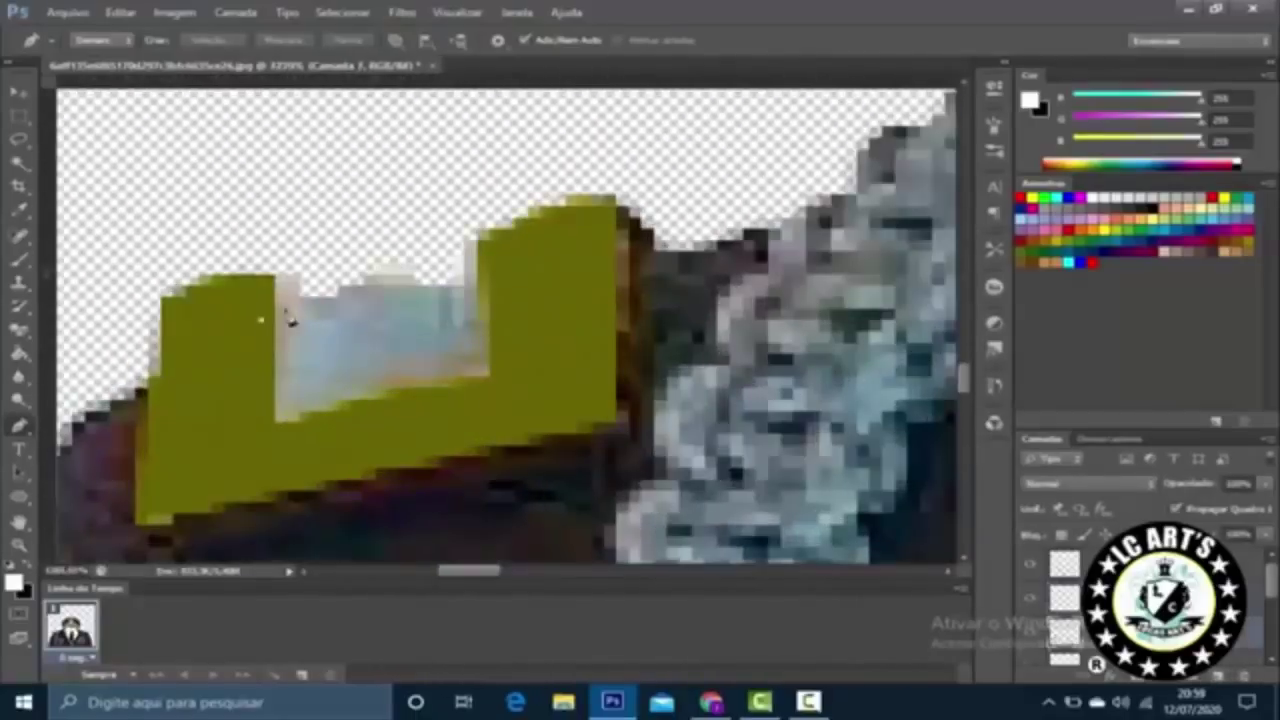
left_click(430, 275)
left_click(545, 312)
left_click(542, 345)
left_click(200, 445)
left_click(185, 372)
left_click(263, 322)
Step: Fill the insignia's center shape with bright blue and delete its path
right_click(528, 240)
left_click(646, 346)
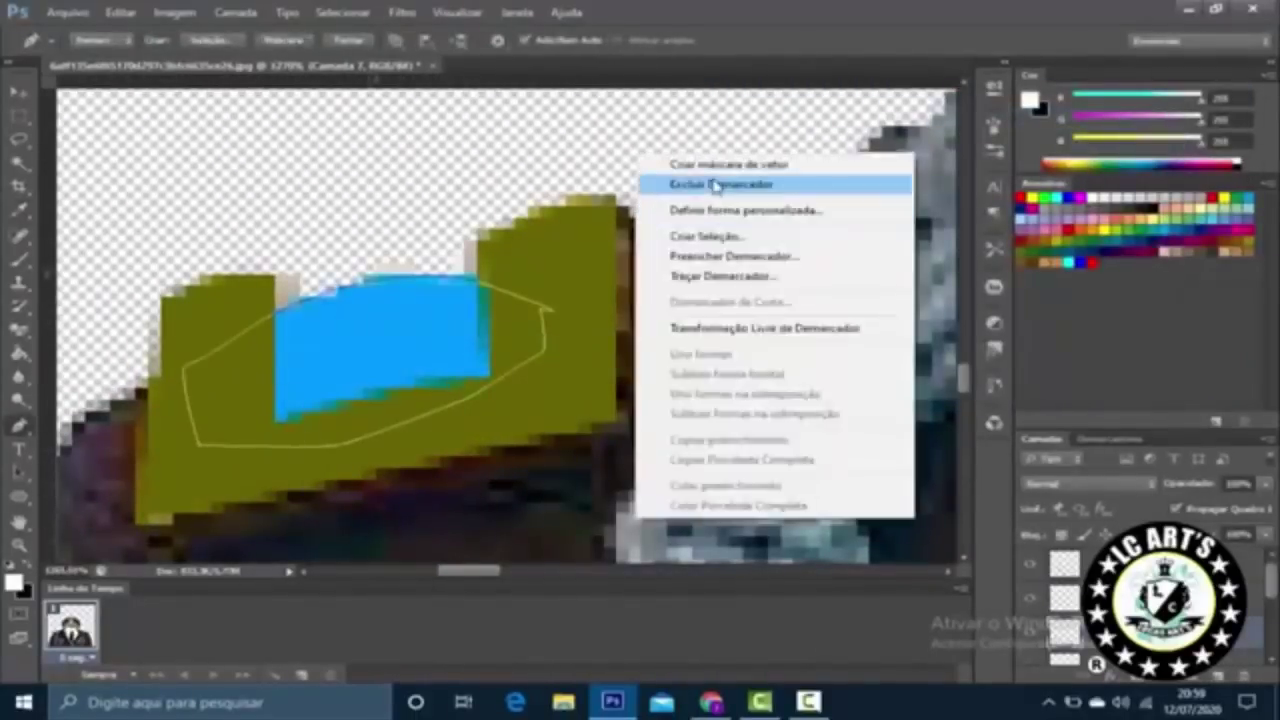
left_click(728, 183)
key("ctrl+minus")
key("ctrl+minus")
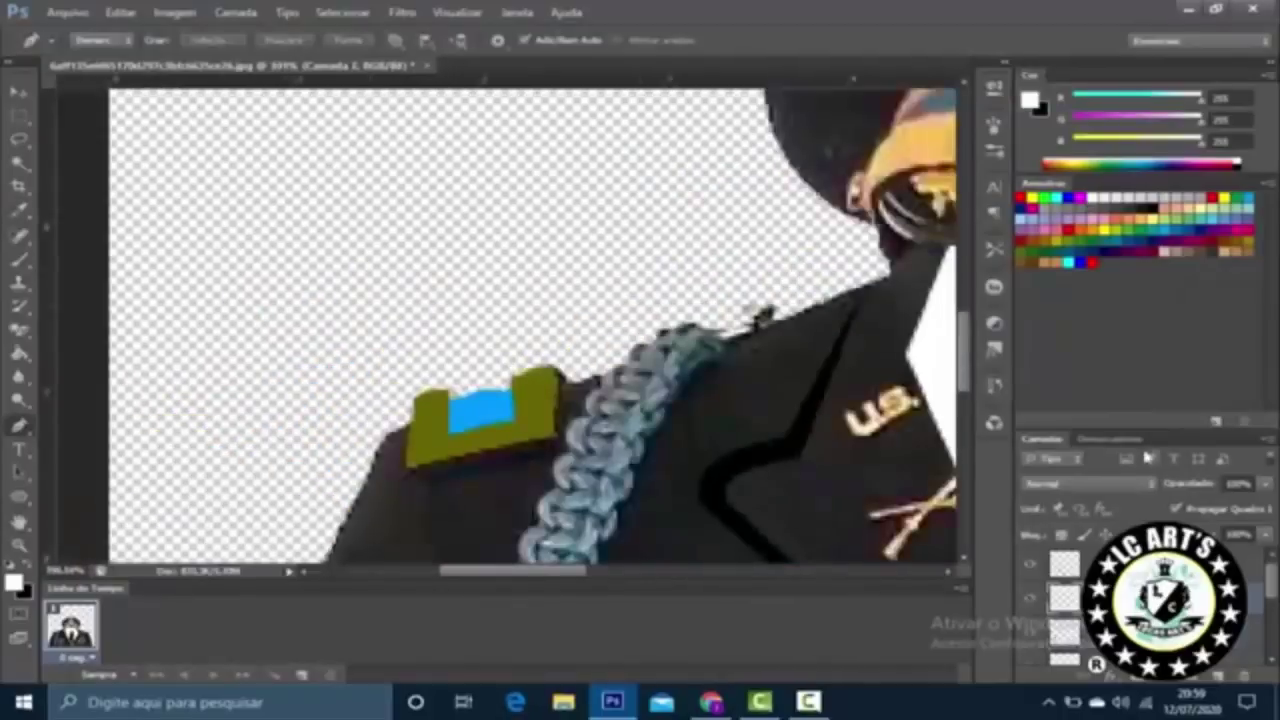
Step: Place a horizontally flipped copy of the shoulder insignia on the right shoulder
key("ctrl+minus")
key("ctrl+0")
key("v")
left_click_drag(720, 340, 728, 348)
left_click(120, 12)
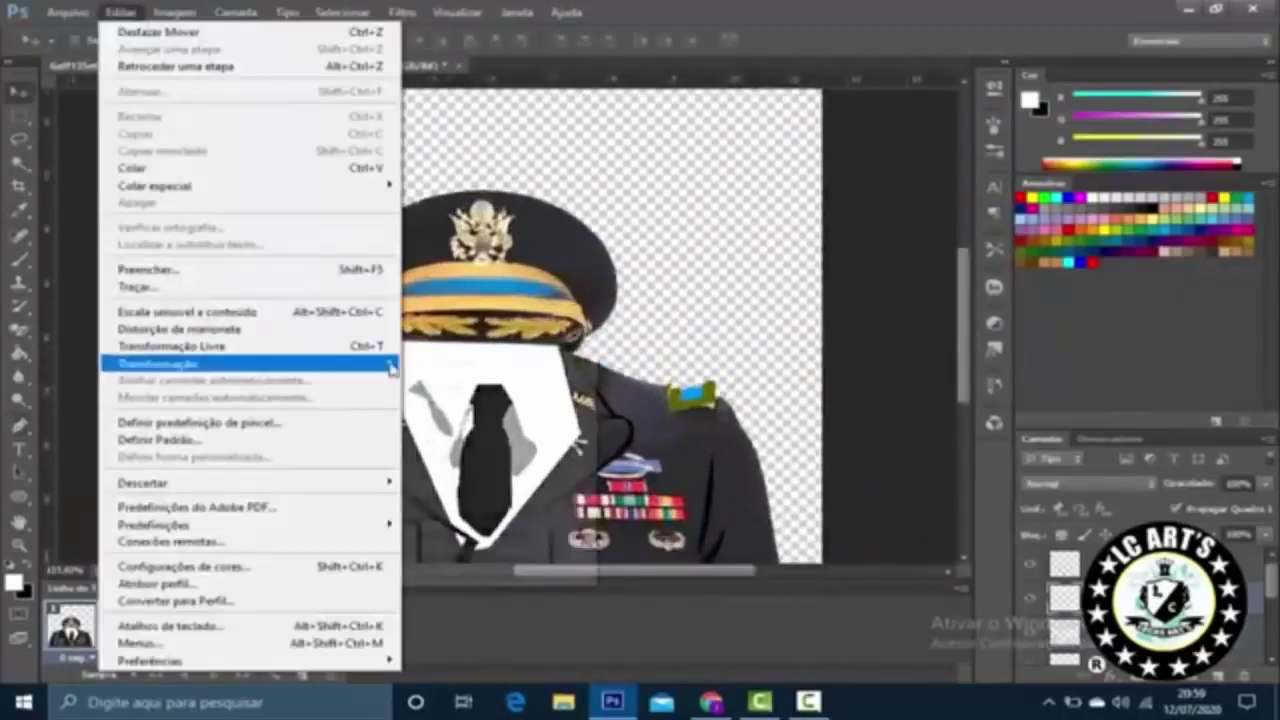
left_click(430, 392)
Step: Warp the copied insignia so it follows the slope of the right shoulder
key("ctrl+plus")
key("ctrl+plus")
key("ctrl+plus")
key("ctrl+plus")
right_click(638, 295)
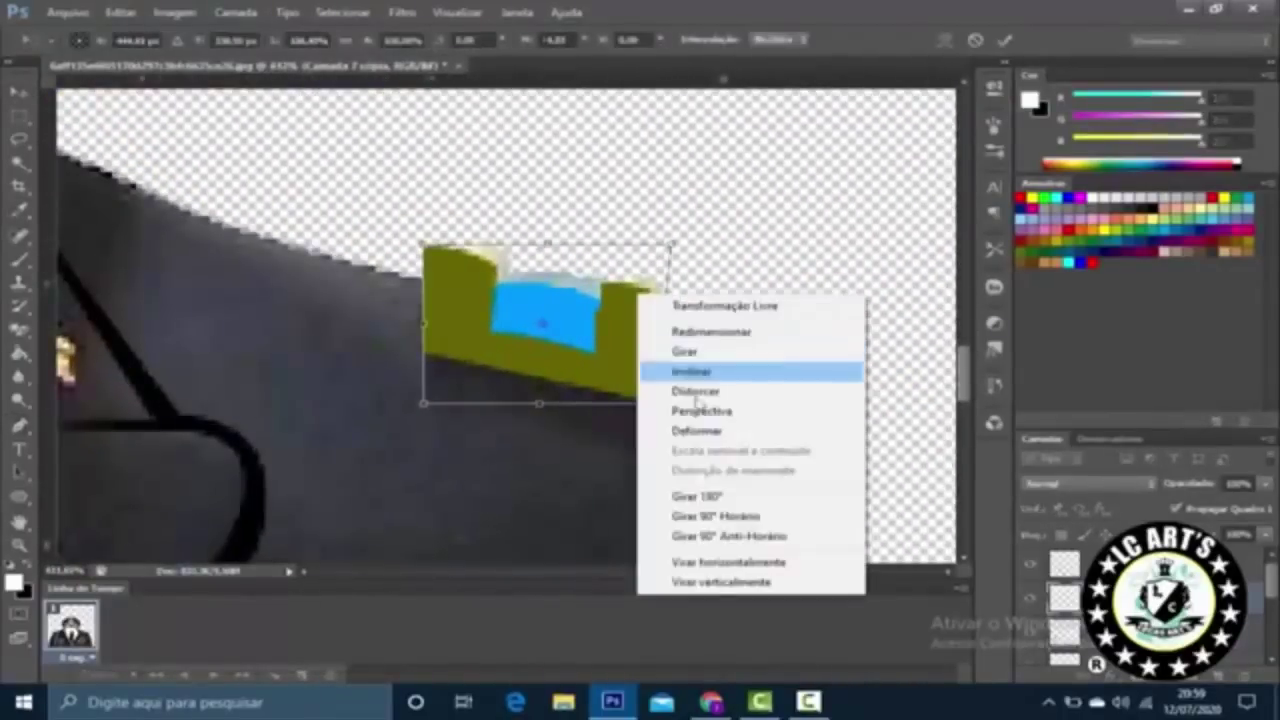
left_click(696, 430)
left_click_drag(570, 312, 570, 296)
key("Return")
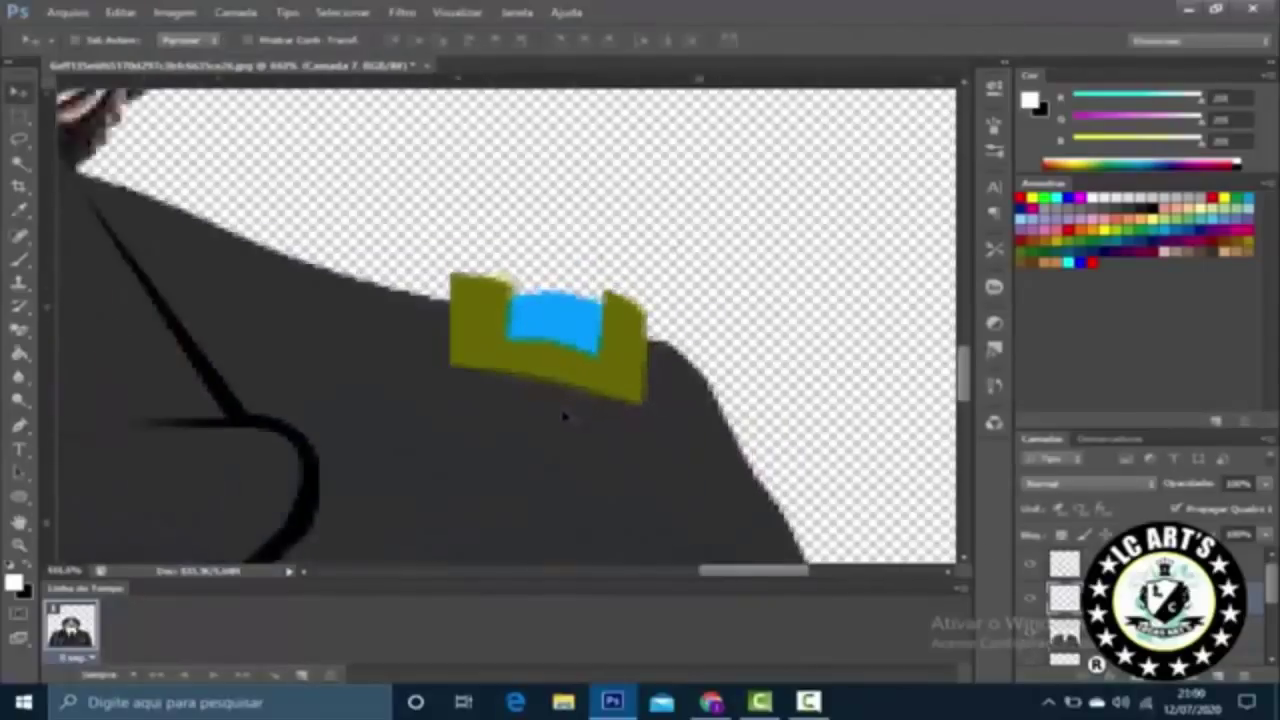
Step: Examine the whole uniform with insignia on both shoulders
key("ctrl+minus")
key("ctrl+minus")
key("ctrl+minus")
key("ctrl+minus")
key("ctrl+minus")
key("ctrl+minus")
key("ctrl+minus")
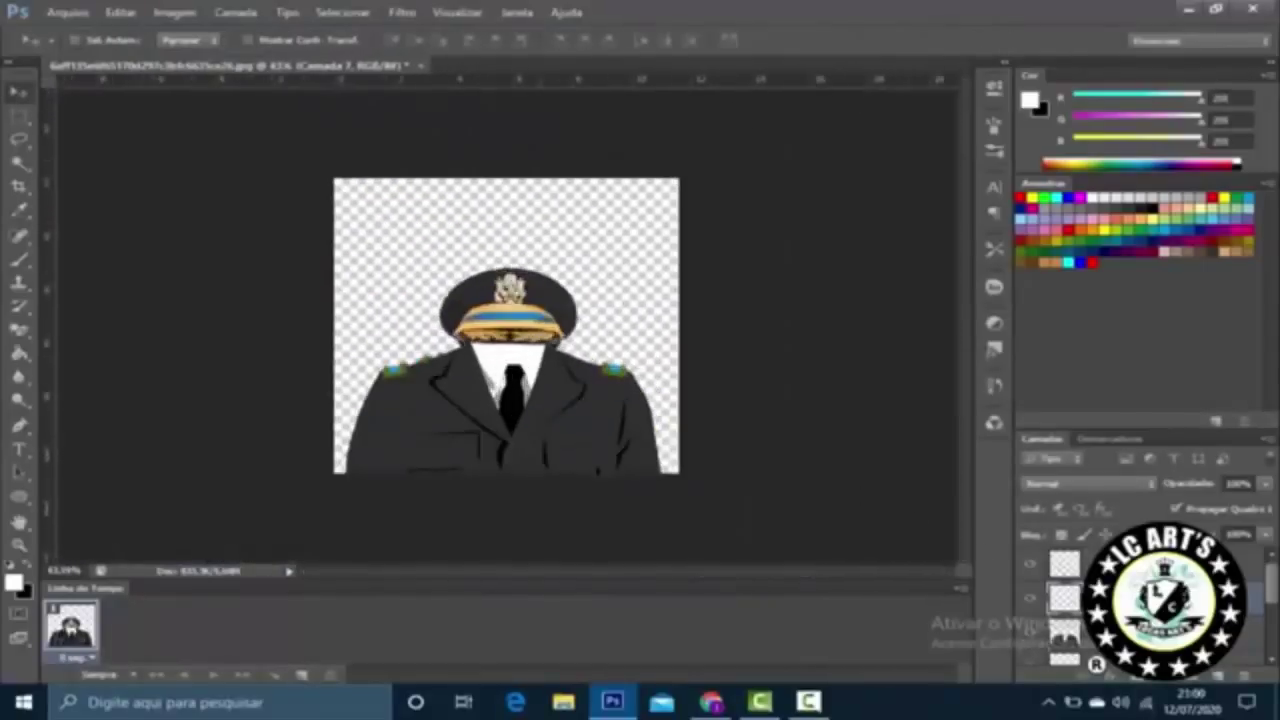
key("ctrl+0")
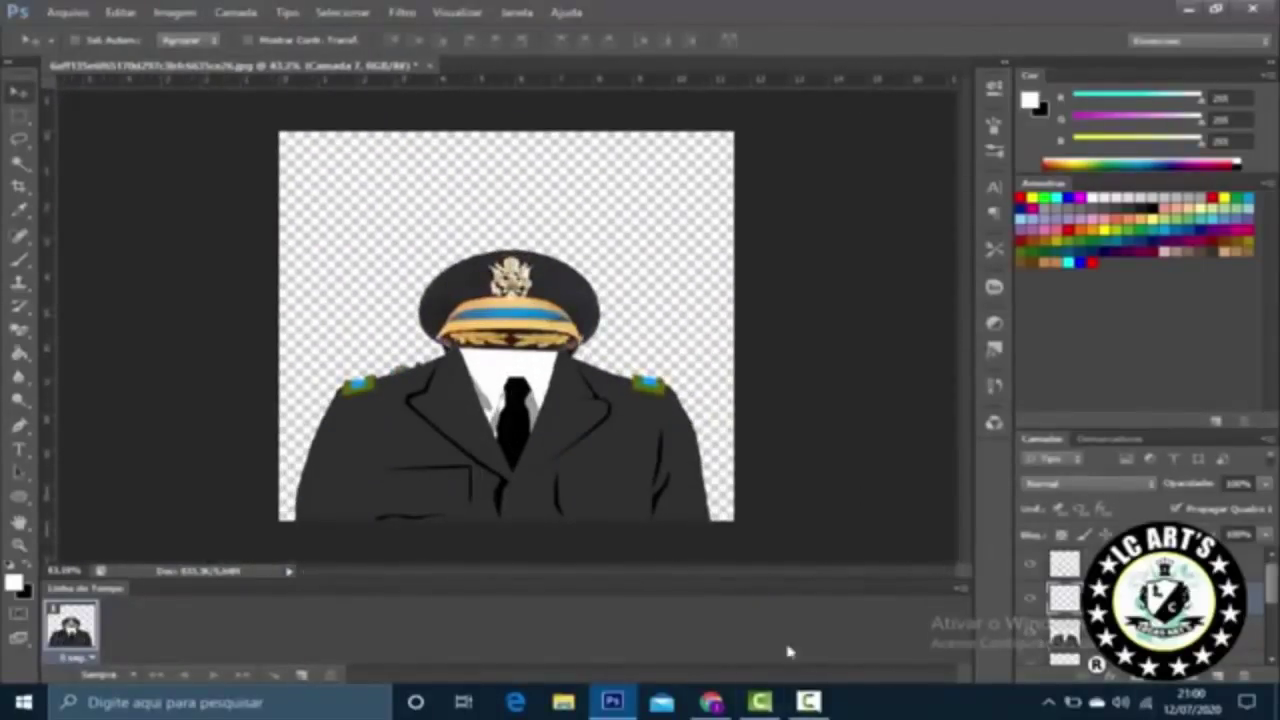
Step: Hide the jacket's base fill and trace the name tag's outline with the Pen tool on a new layer
left_click(1029, 632)
scroll(395, 545, "up", 5)
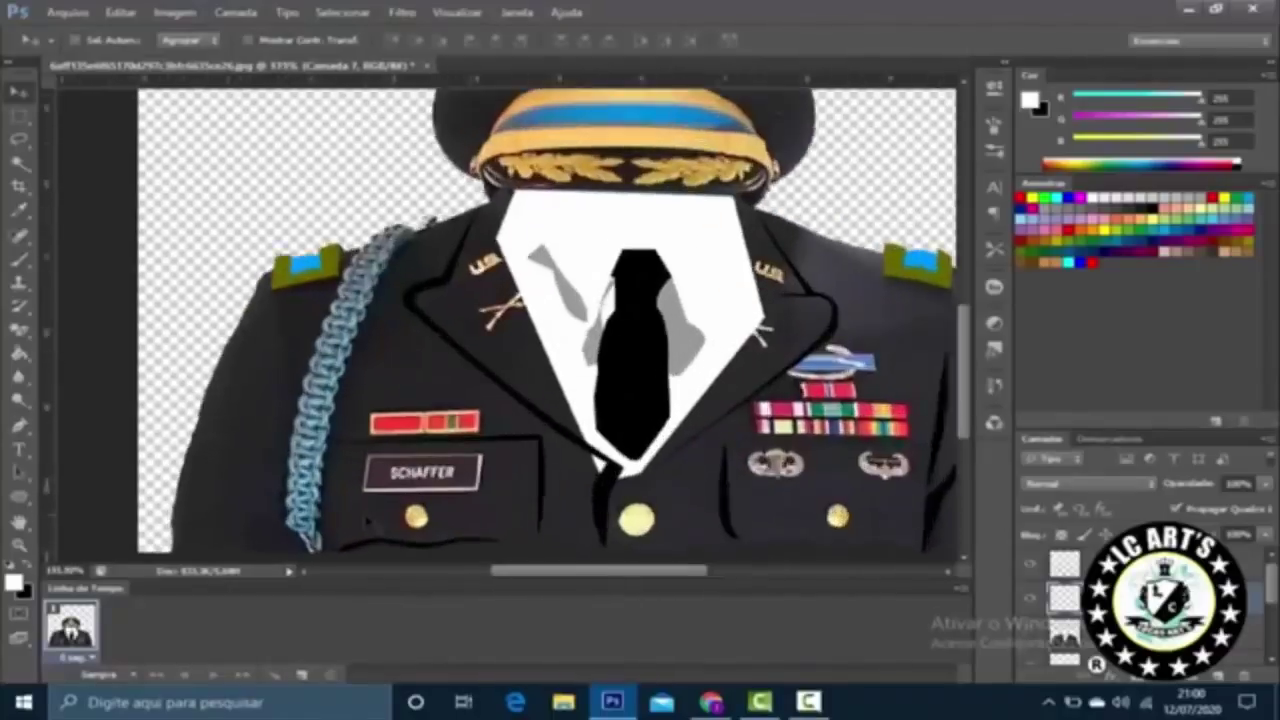
key("p")
scroll(671, 480, "up", 2)
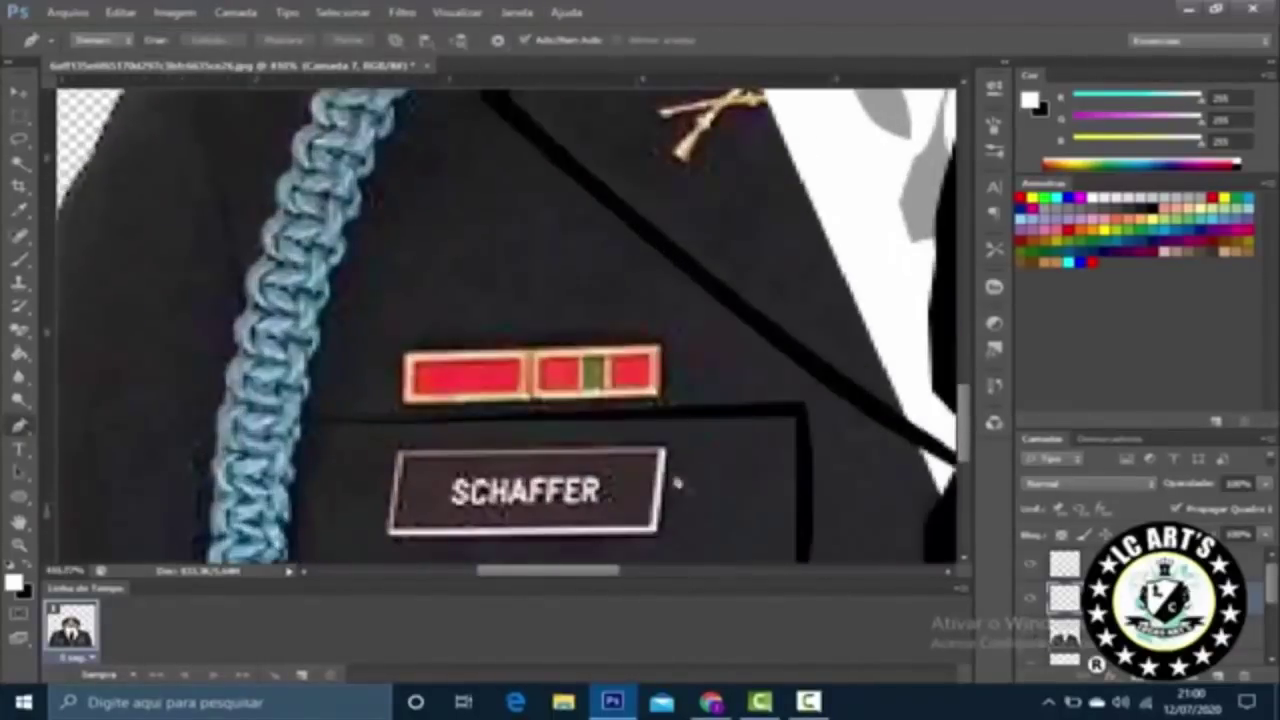
scroll(972, 425, "down", 2)
left_click(388, 447)
left_click(661, 442)
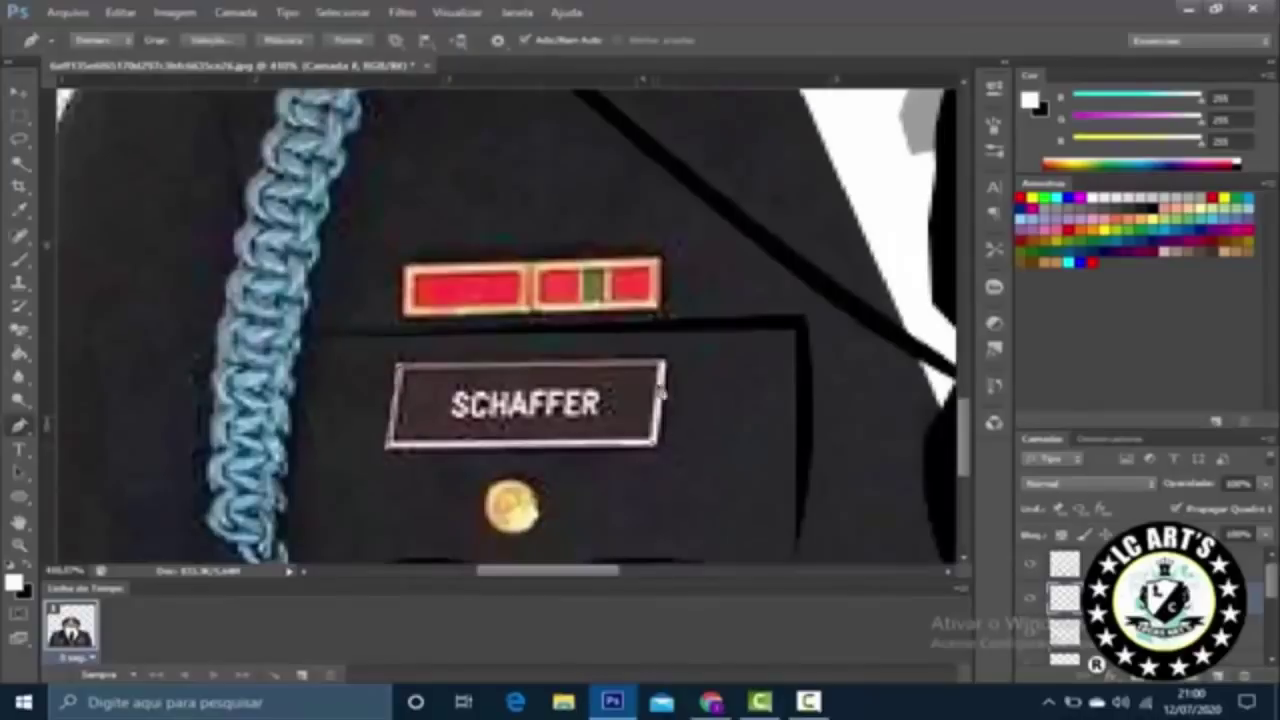
Step: Fill the traced name tag with black
right_click(650, 400)
left_click(720, 290)
left_click(880, 157)
left_click(871, 214)
left_click(1120, 140)
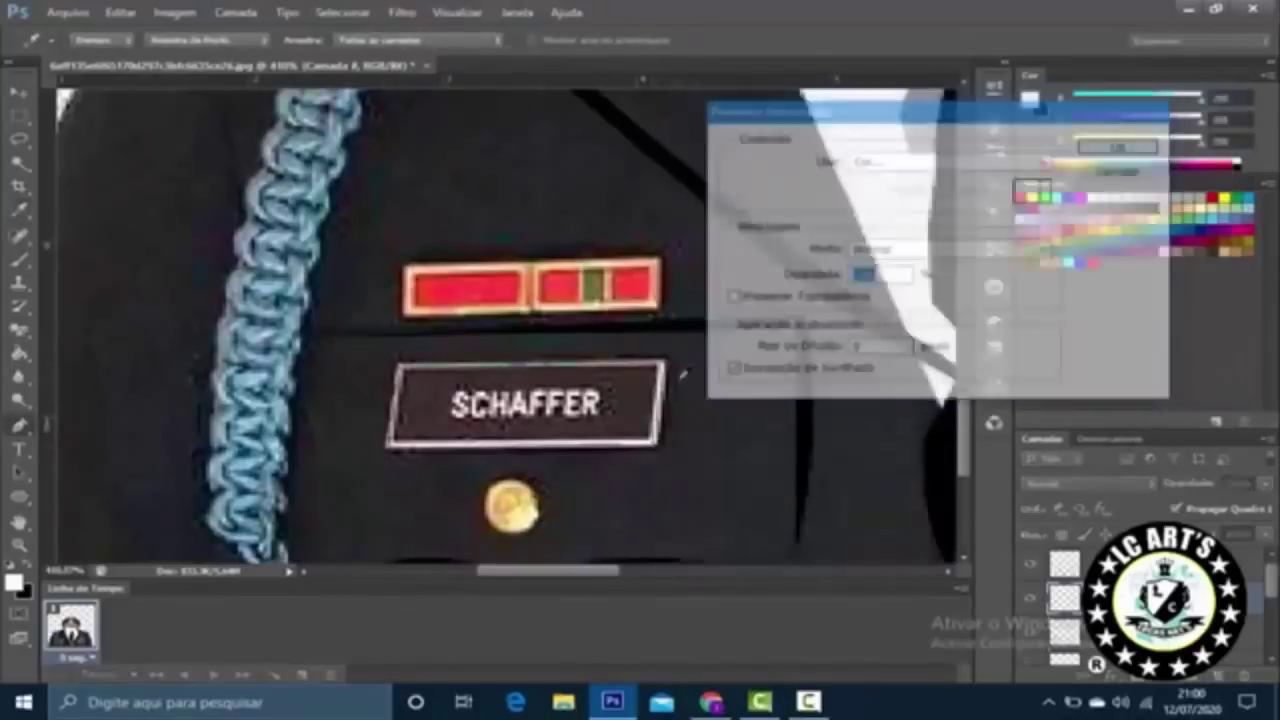
Step: Add a white stroke around the black name tag through its layer style
double_click(1065, 598)
left_click(805, 245)
left_click(1015, 292)
left_click(700, 134)
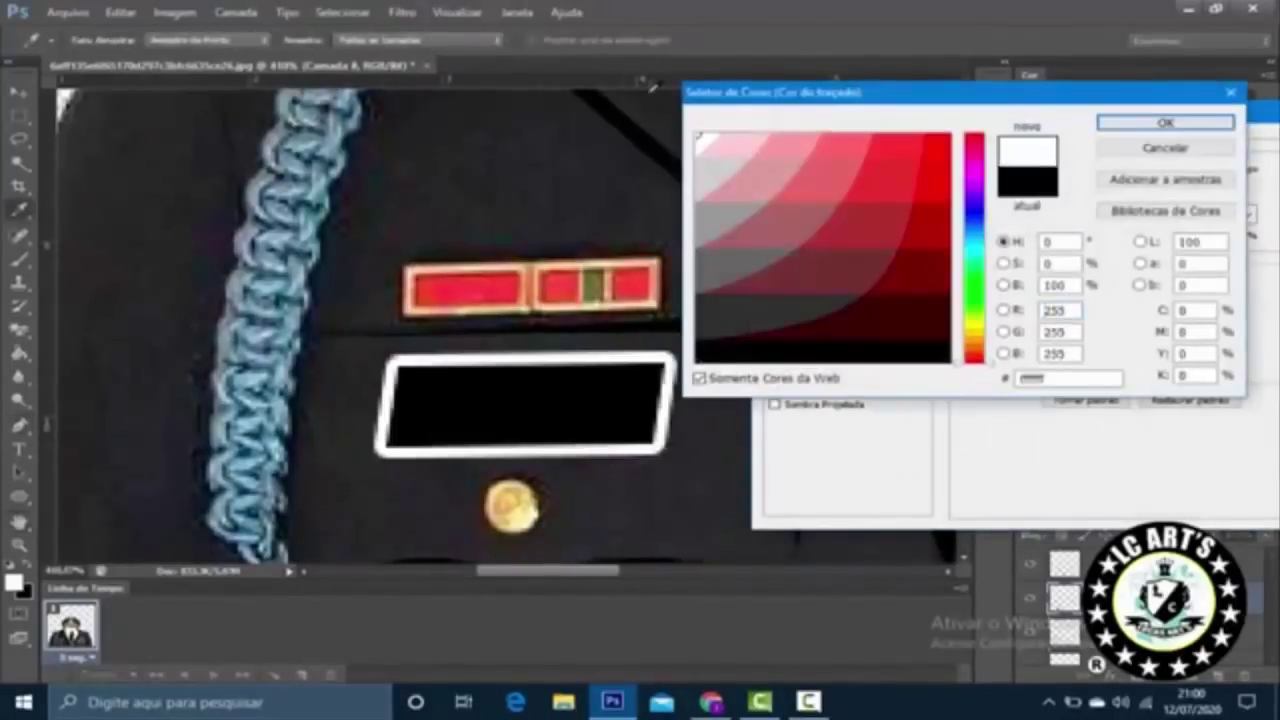
left_click(1128, 114)
key("Return")
Step: Draw an olive circle with no outline over the gold button below the name tag
key("u")
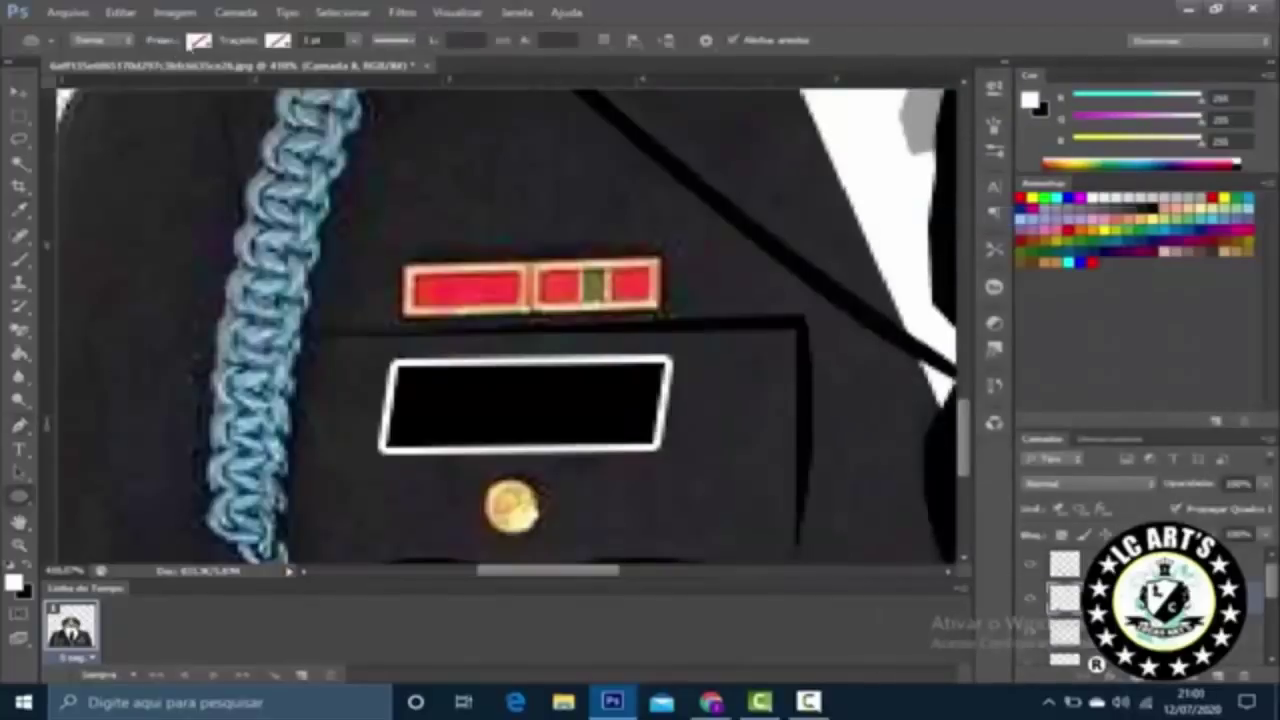
left_click(198, 40)
left_click(138, 192)
left_click_drag(485, 480, 544, 536)
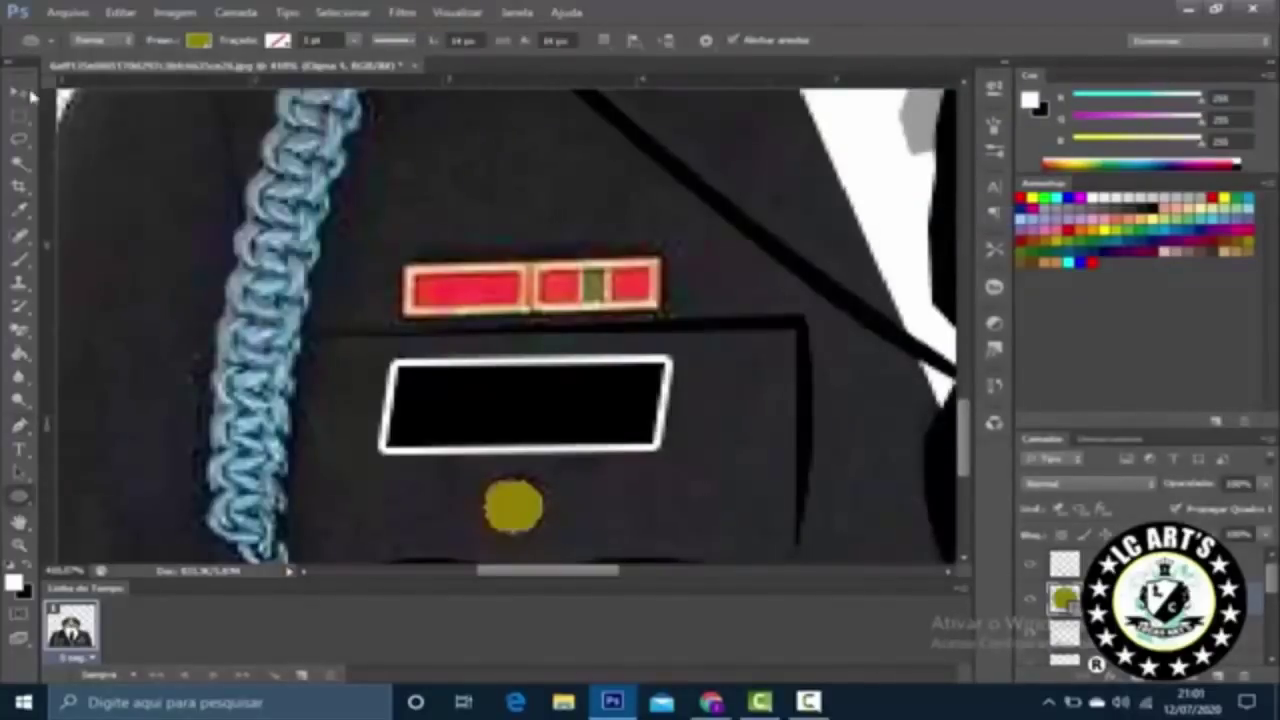
key("v")
Step: Add a thin black outside stroke to the olive button
right_click(1110, 565)
left_click(962, 79)
left_click(805, 245)
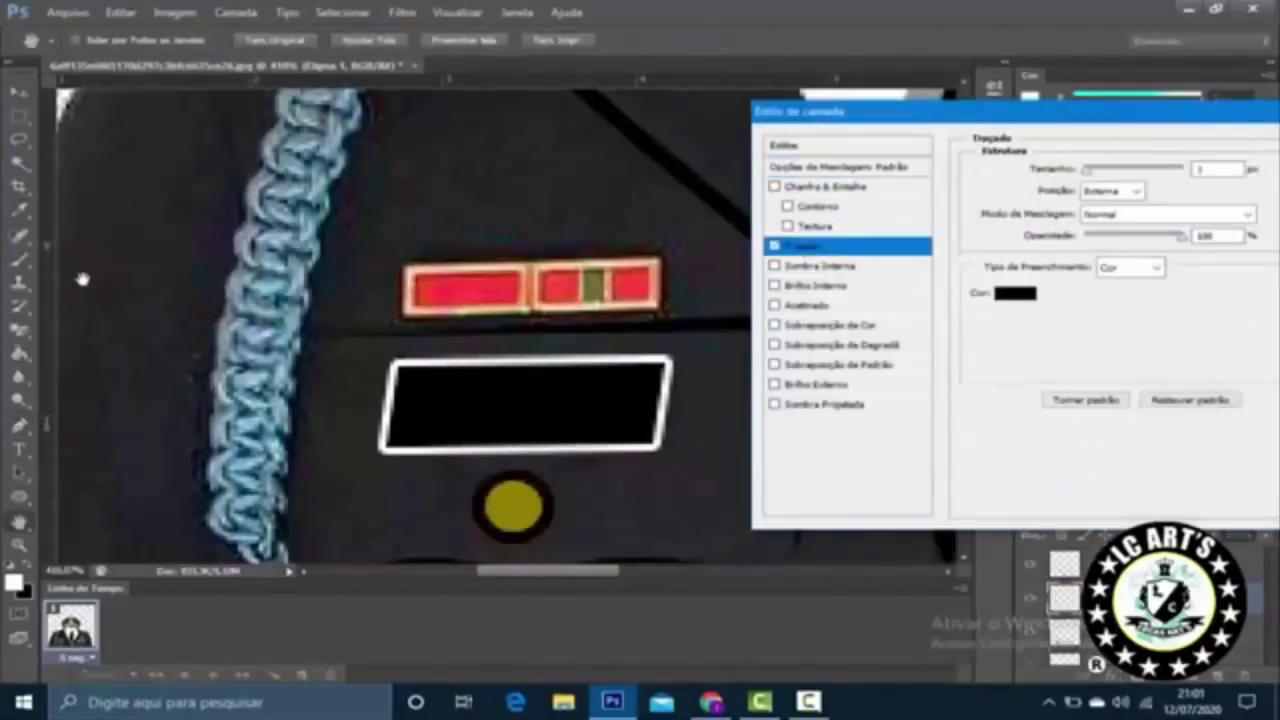
key("Return")
Step: Copy the olive button onto the opposite chest pocket, below the badges
scroll(380, 251, "down", 5)
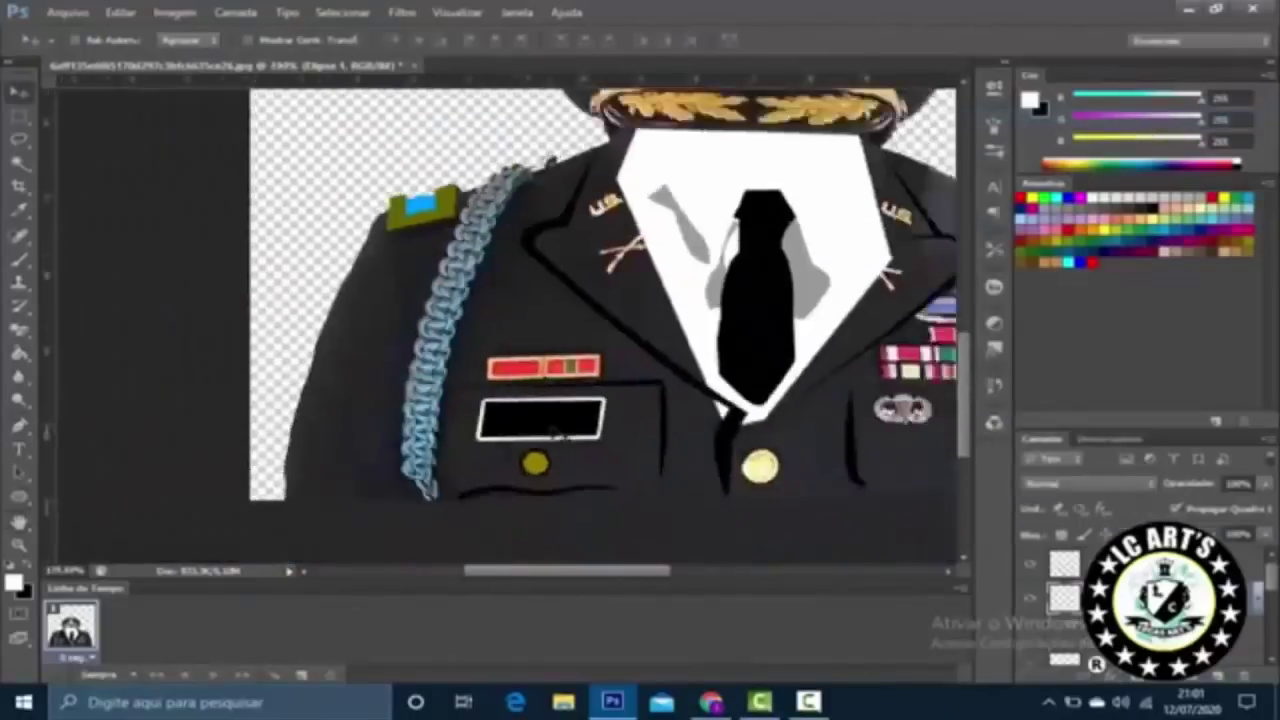
scroll(620, 300, "up", 2)
left_click_drag(722, 440, 737, 430)
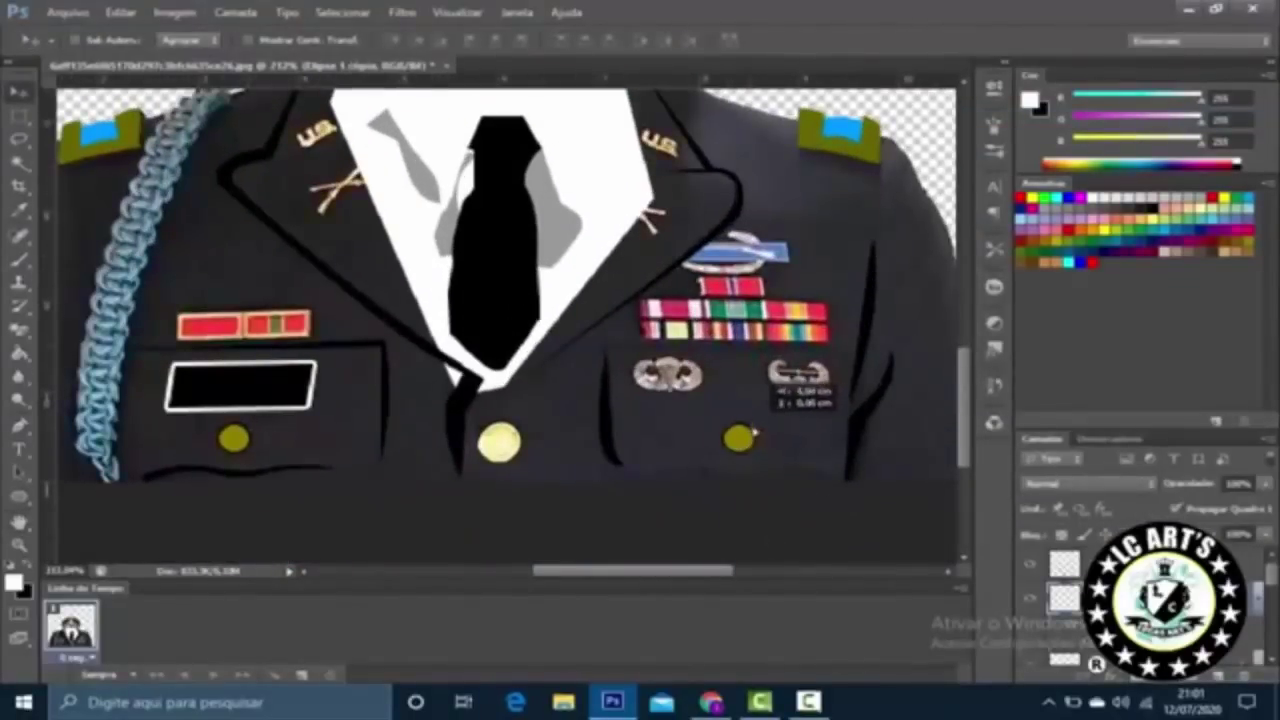
scroll(620, 300, "down", 2)
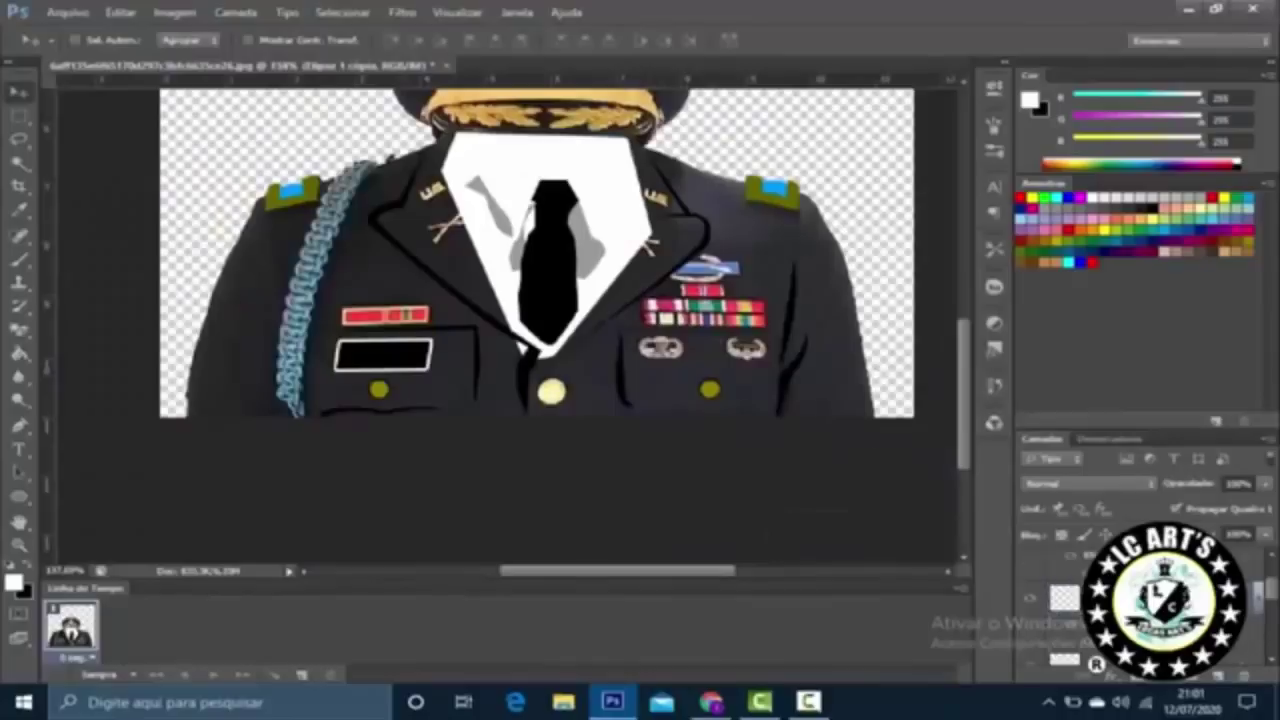
Step: Examine the uniform photo's cord, ribbons and badges against the parts already redrawn
left_click(1033, 566)
scroll(423, 306, "up", 2)
scroll(423, 306, "down", 3)
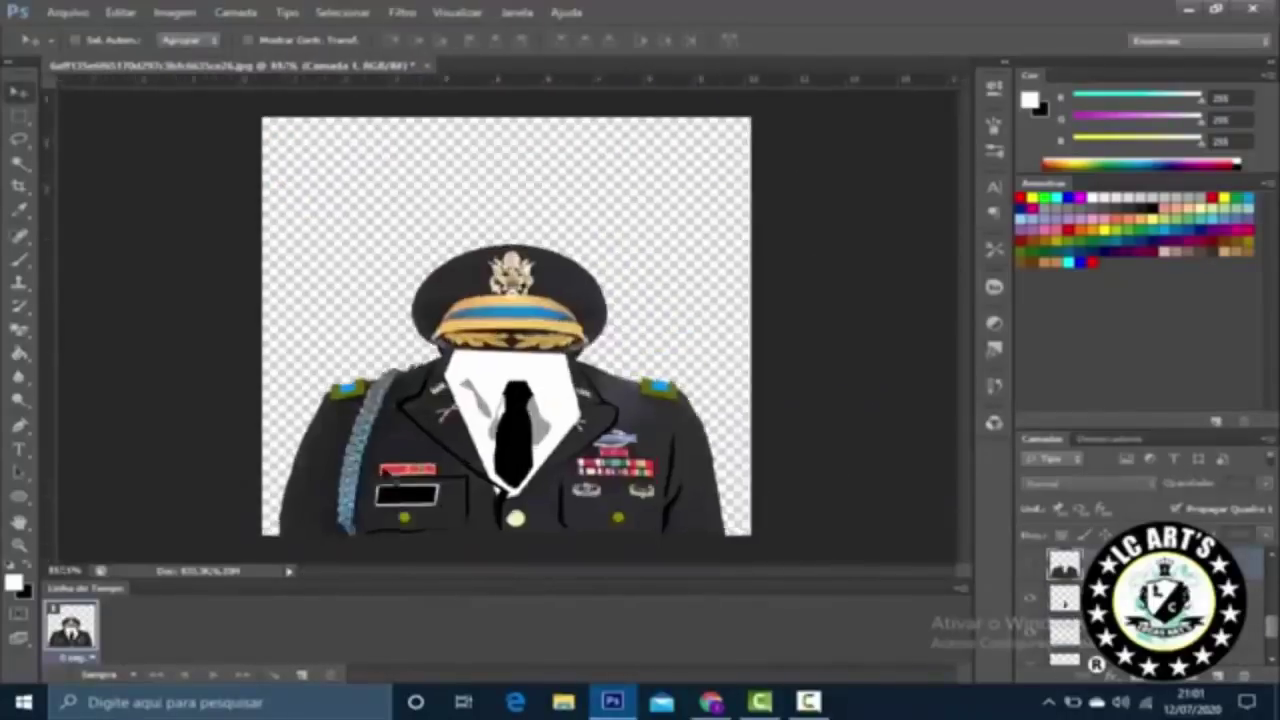
scroll(385, 415, "up", 4)
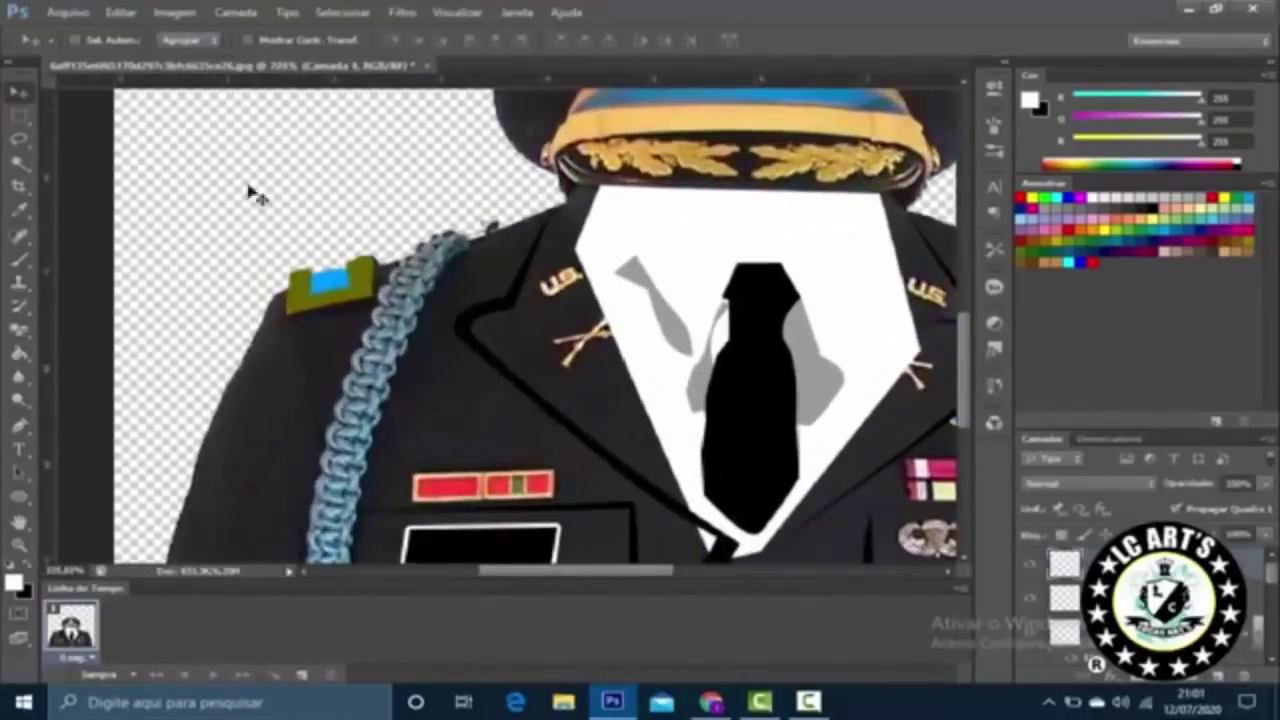
scroll(255, 198, "up", 3)
key("p")
scroll(705, 347, "down", 3)
scroll(391, 383, "up", 4)
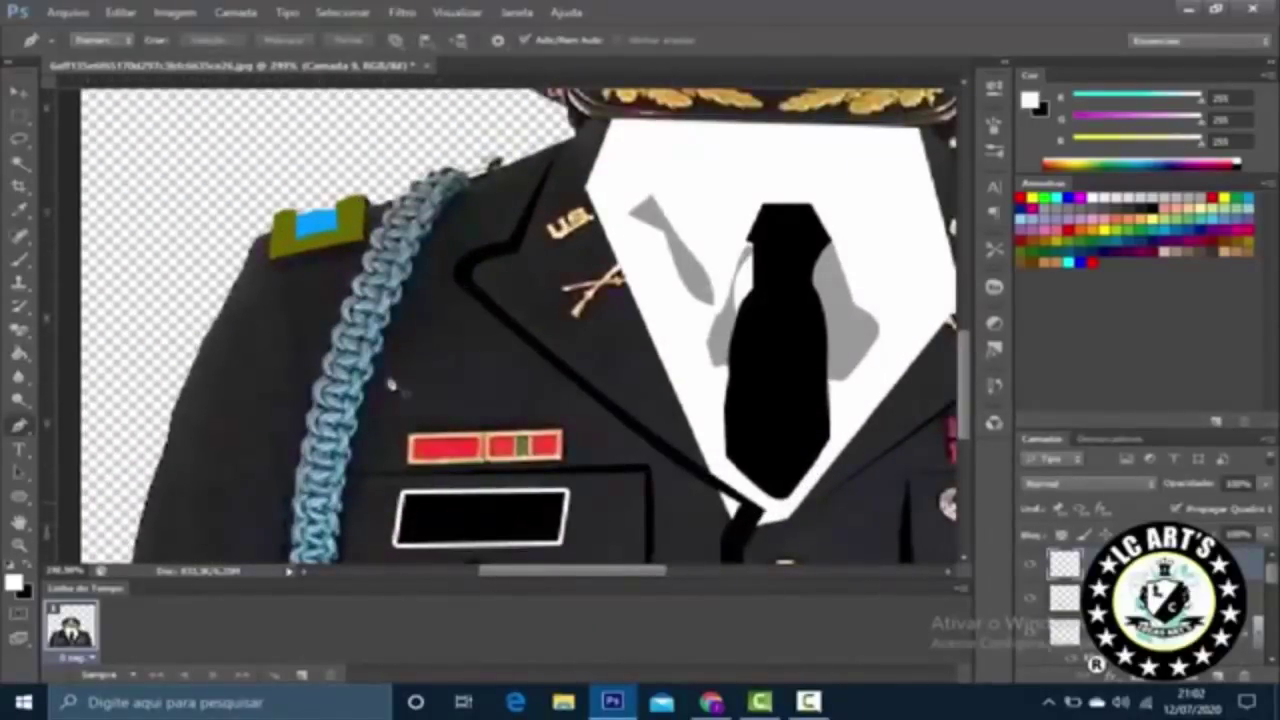
scroll(392, 386, "up", 1)
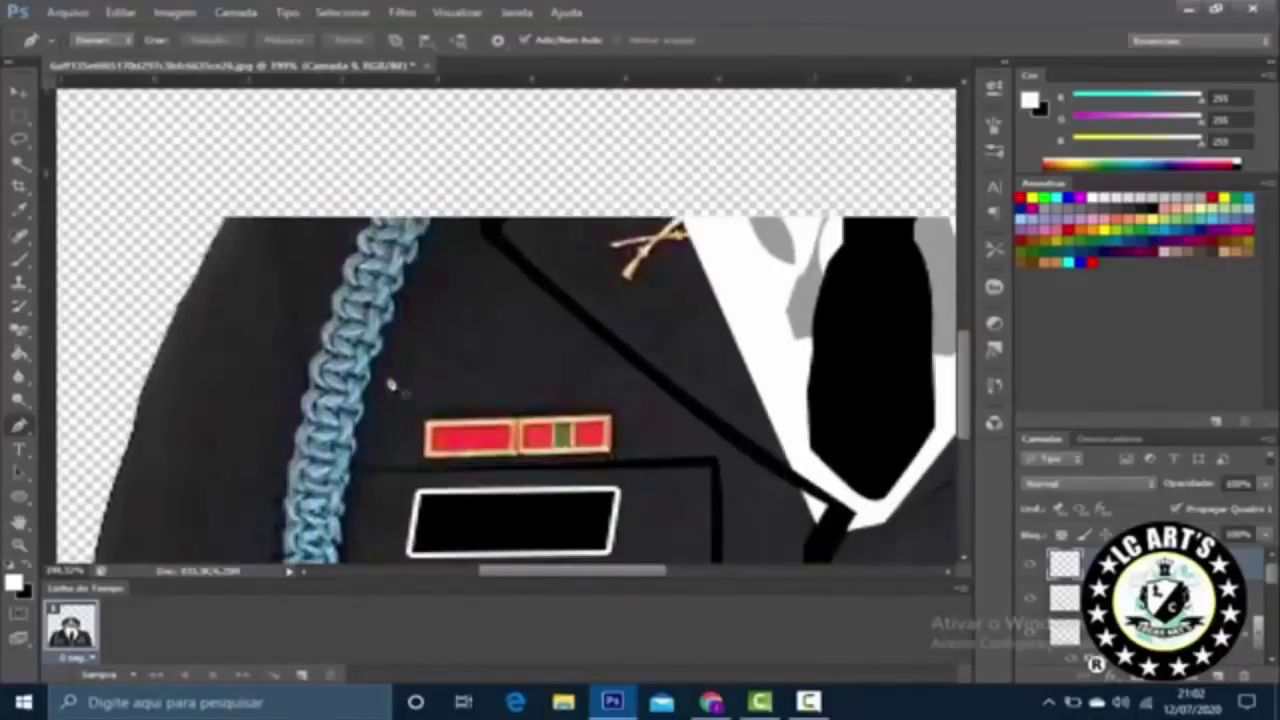
scroll(392, 386, "down", 5)
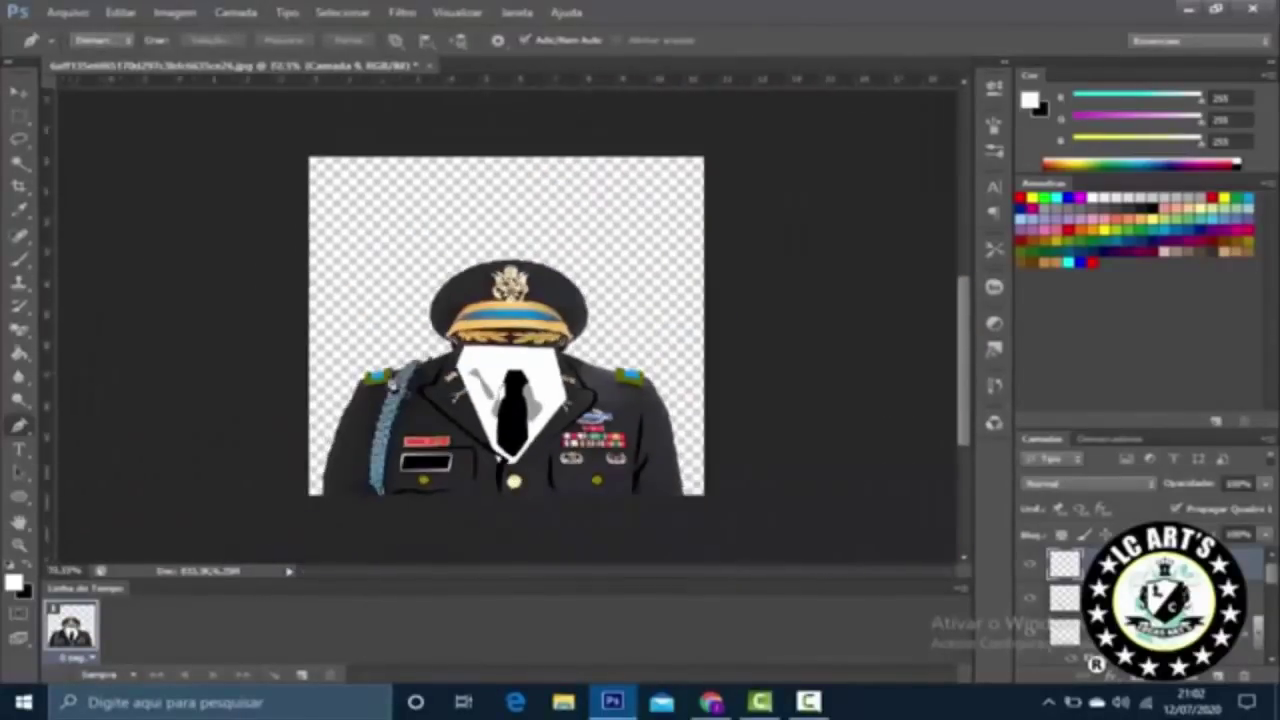
scroll(392, 384, "up", 3)
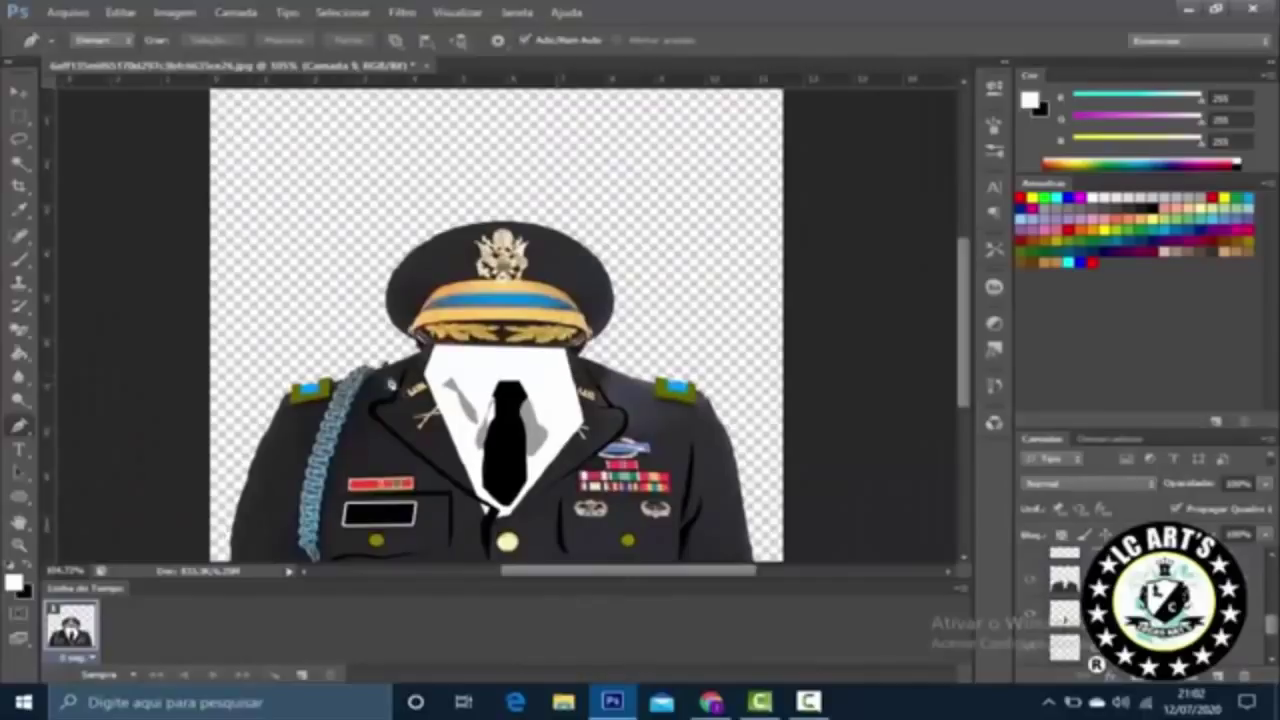
Step: Remove the uniform photo with its cap and show the redrawn jacket's grey base fill
key("Delete")
key("Delete")
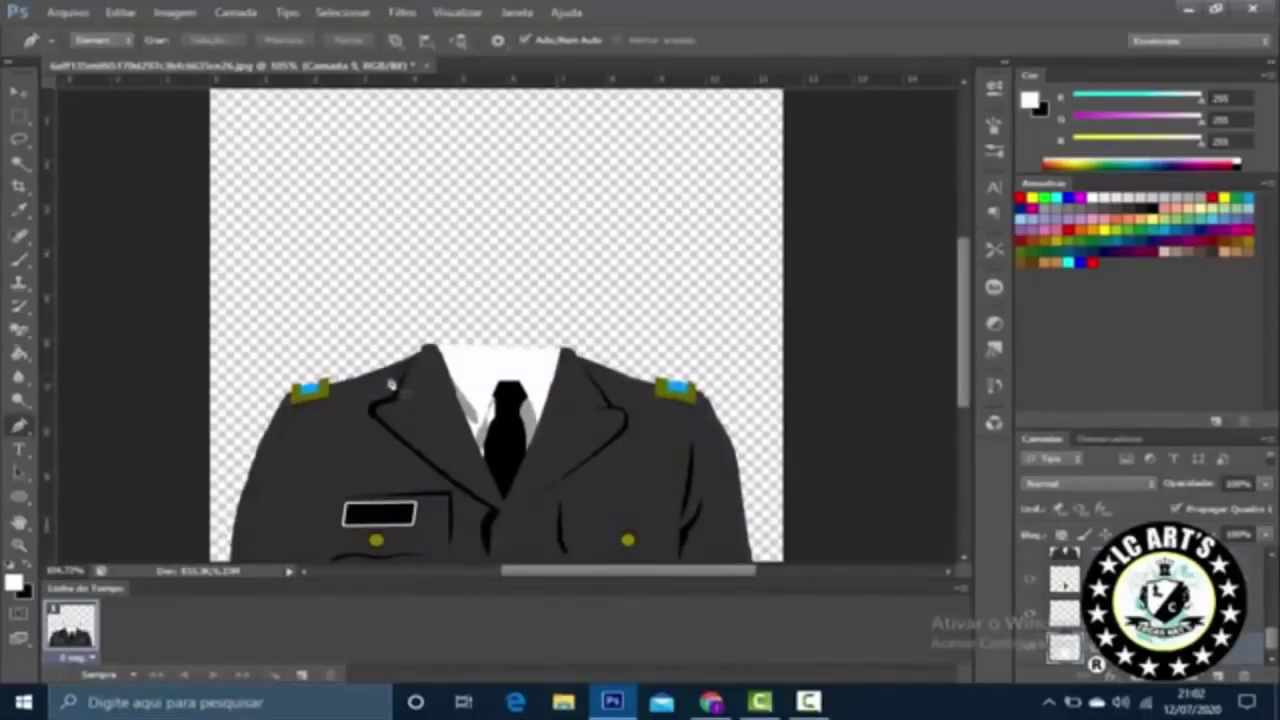
Step: Place the woodpecker cartoon image, scale it down to fit above the jacket's collar and bring it in front of the uniform
key("alt+a")
key("Return")
key("Return")
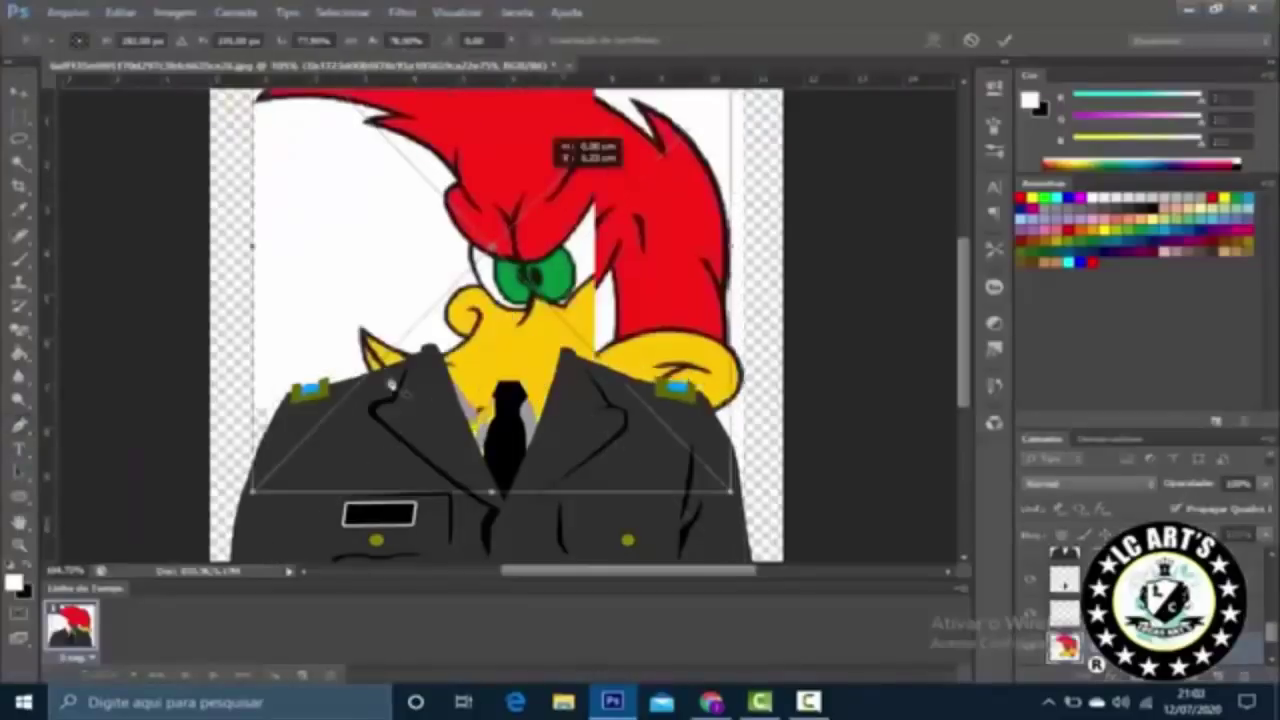
scroll(392, 384, "down", 3)
left_click_drag(560, 230, 545, 300)
left_click_drag(380, 210, 365, 175)
key("Return")
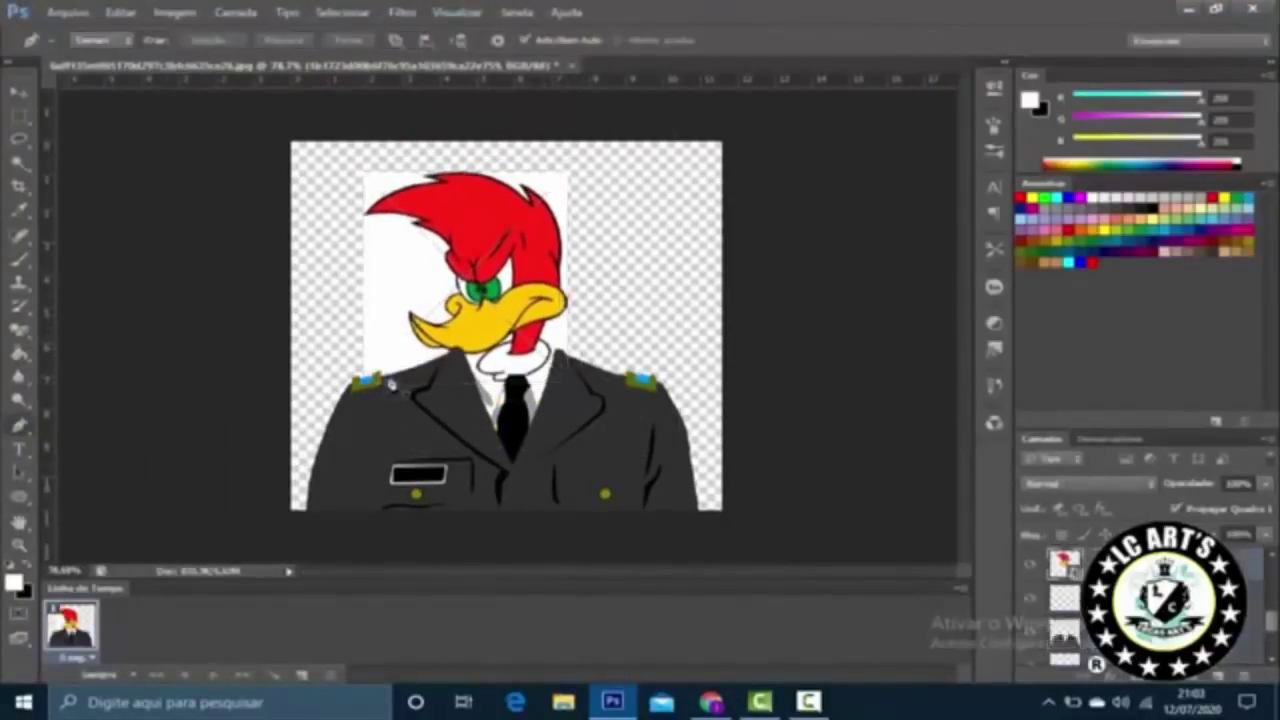
Step: Erase the white background around the woodpecker's head with the Magic Eraser
key("e")
left_click(390, 384)
key("Return")
left_click(390, 384)
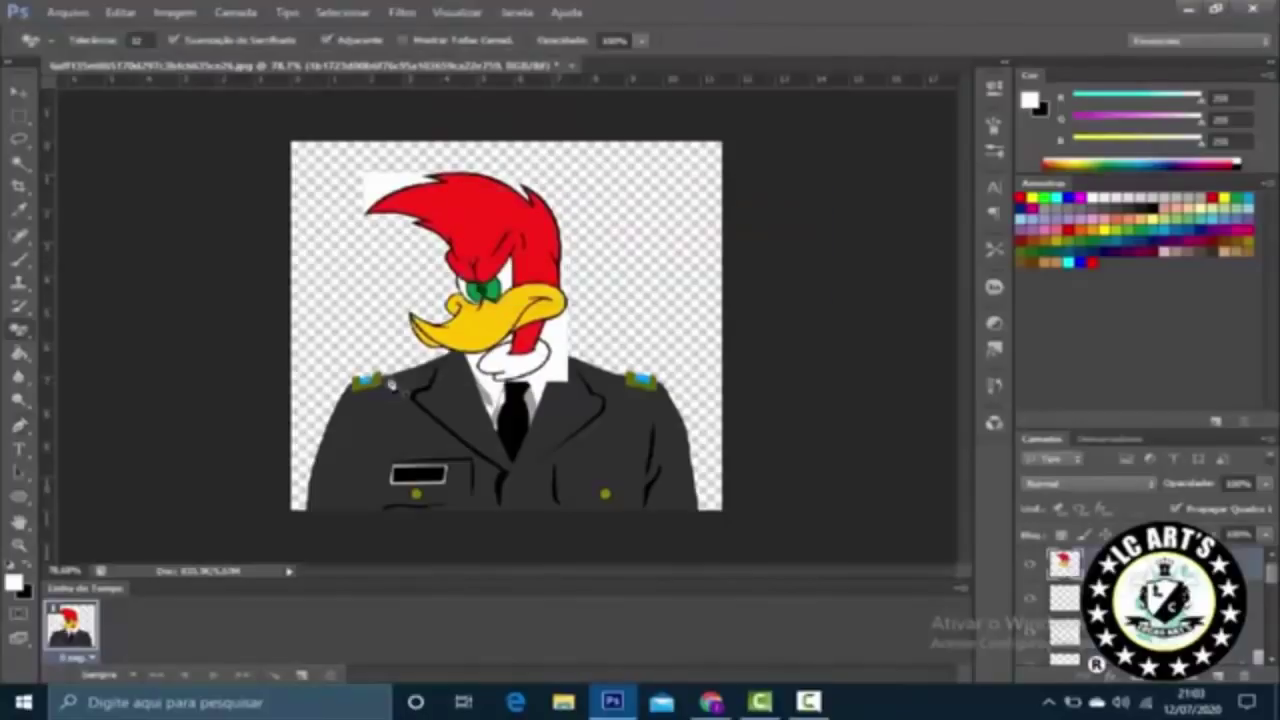
scroll(391, 384, "up", 3)
scroll(391, 384, "down", 3)
Step: Flip the woodpecker's head horizontally and centre its neck over the shirt collar
key("v")
key("ctrl+t")
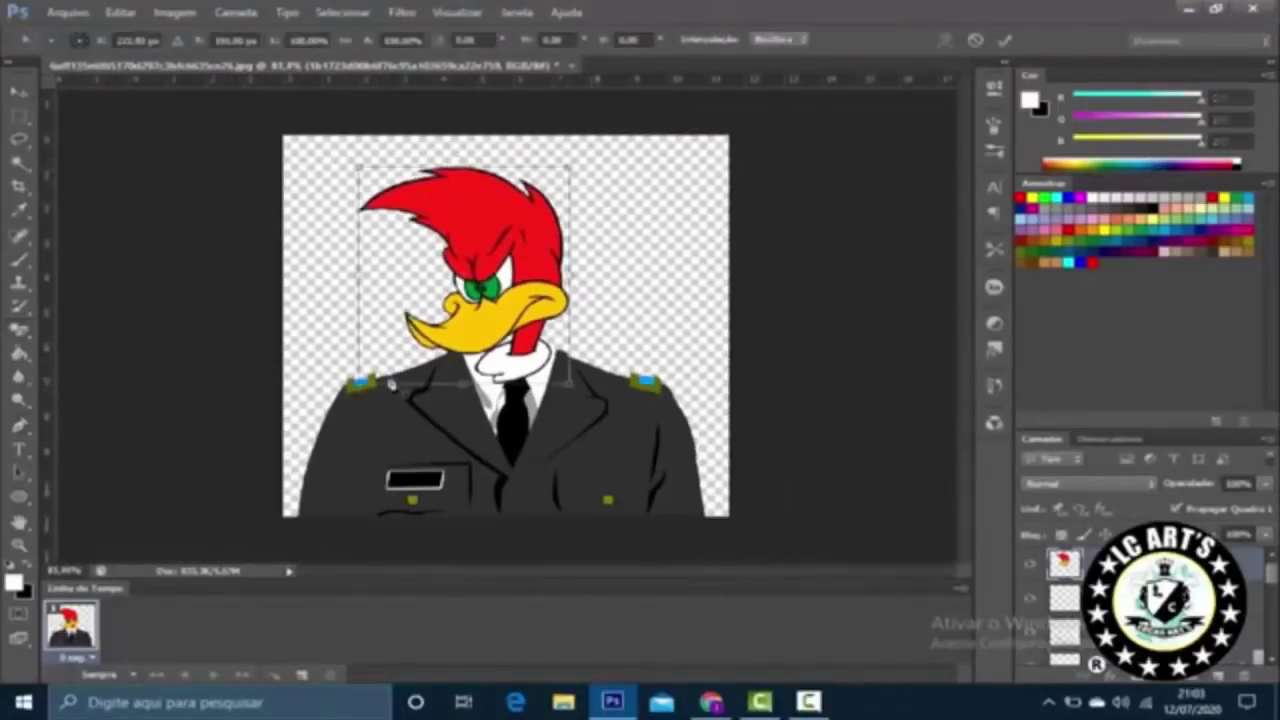
key("Return")
left_click(120, 12)
left_click(450, 550)
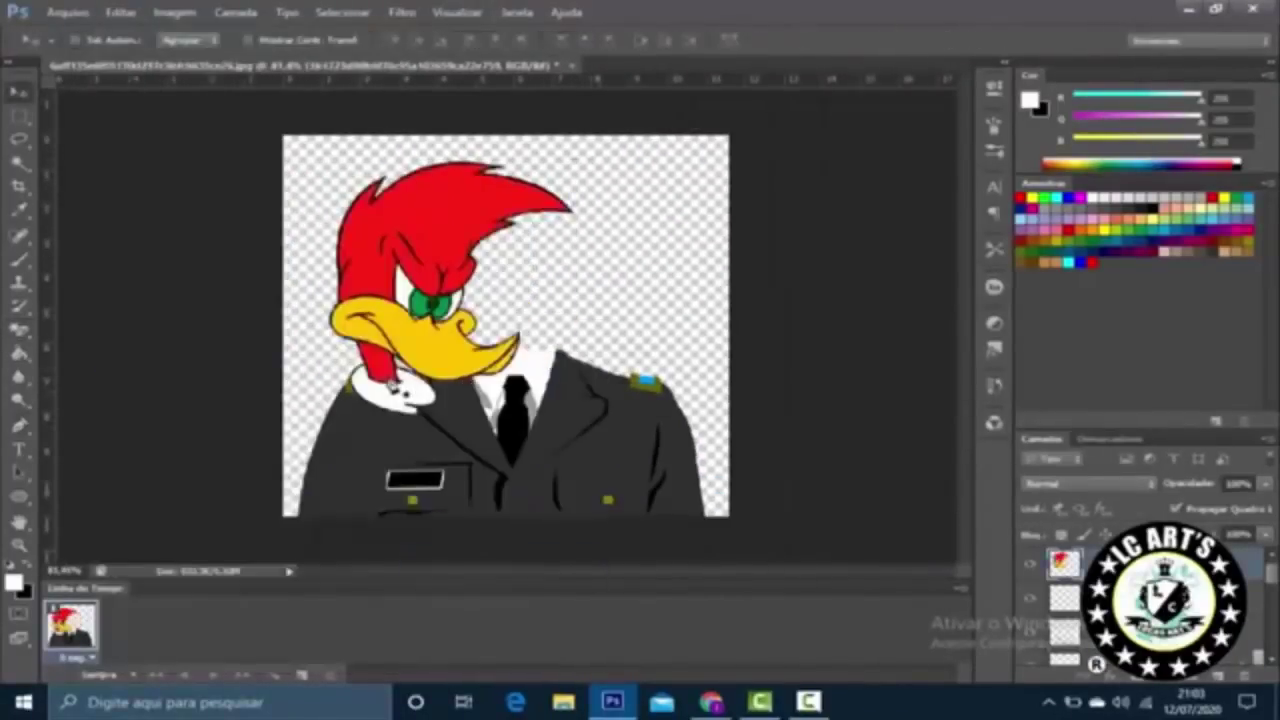
left_click_drag(390, 384, 465, 369)
key("Return")
Step: On a new layer, trace the red neck and the head's red edge along the beak, eye and brow with the Pen tool
key("p")
scroll(391, 386, "up", 3)
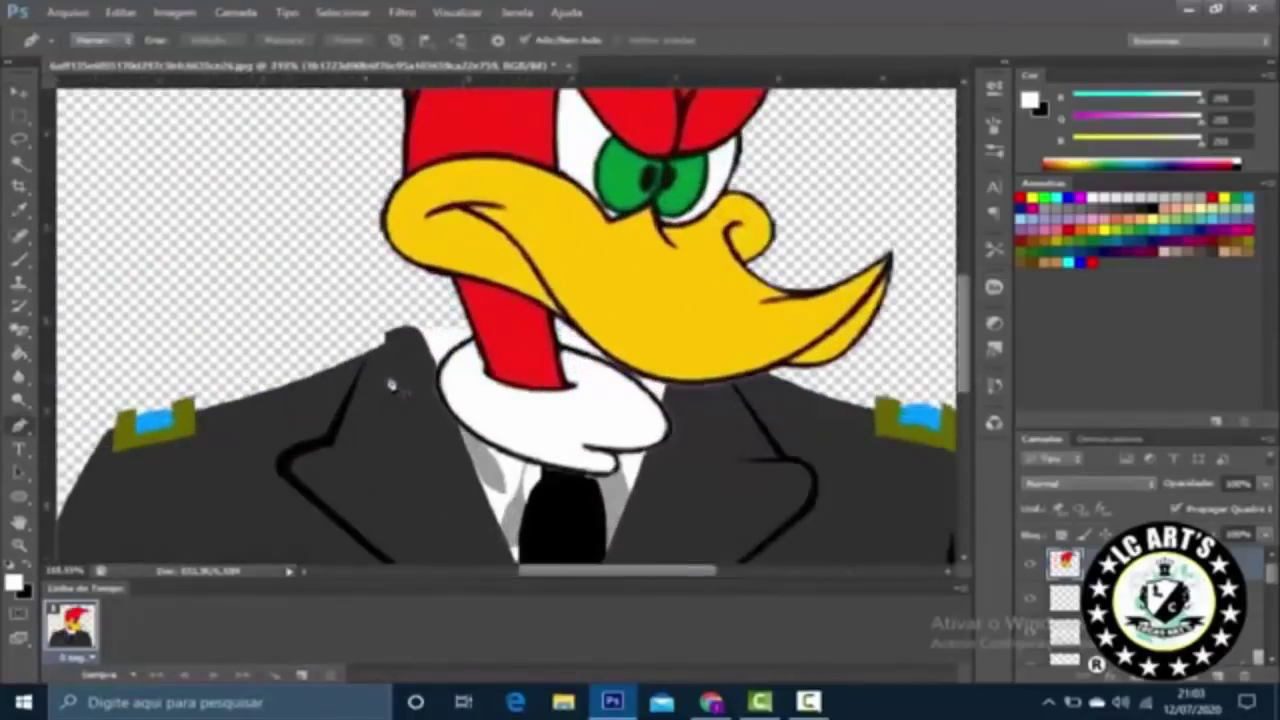
key("ctrl+shift+alt+n")
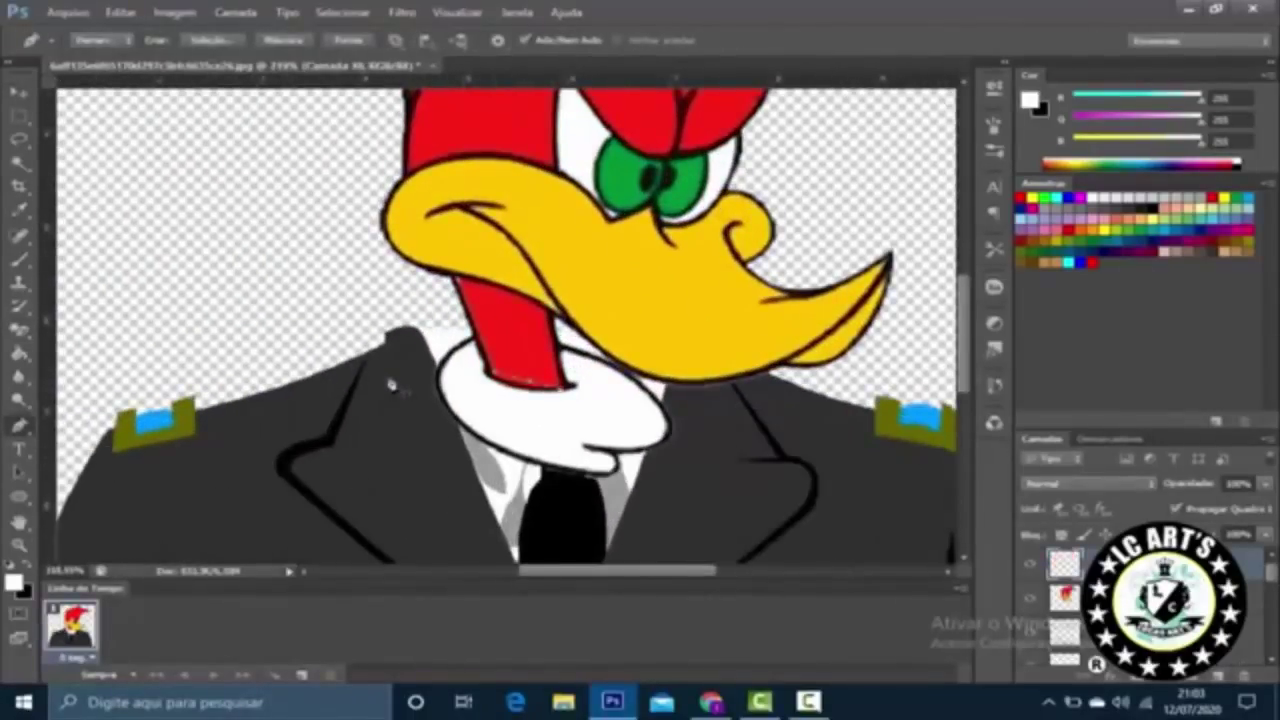
scroll(391, 385, "down", 2)
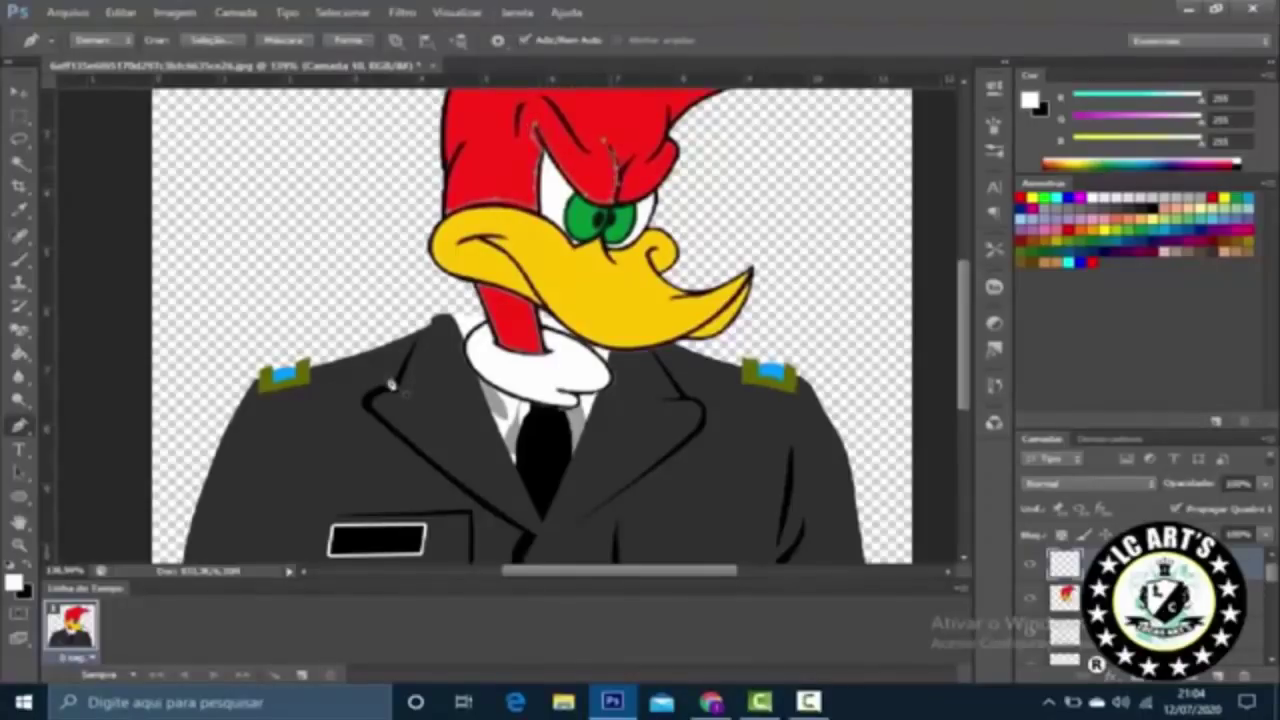
scroll(391, 385, "up", 3)
scroll(391, 385, "up", 2)
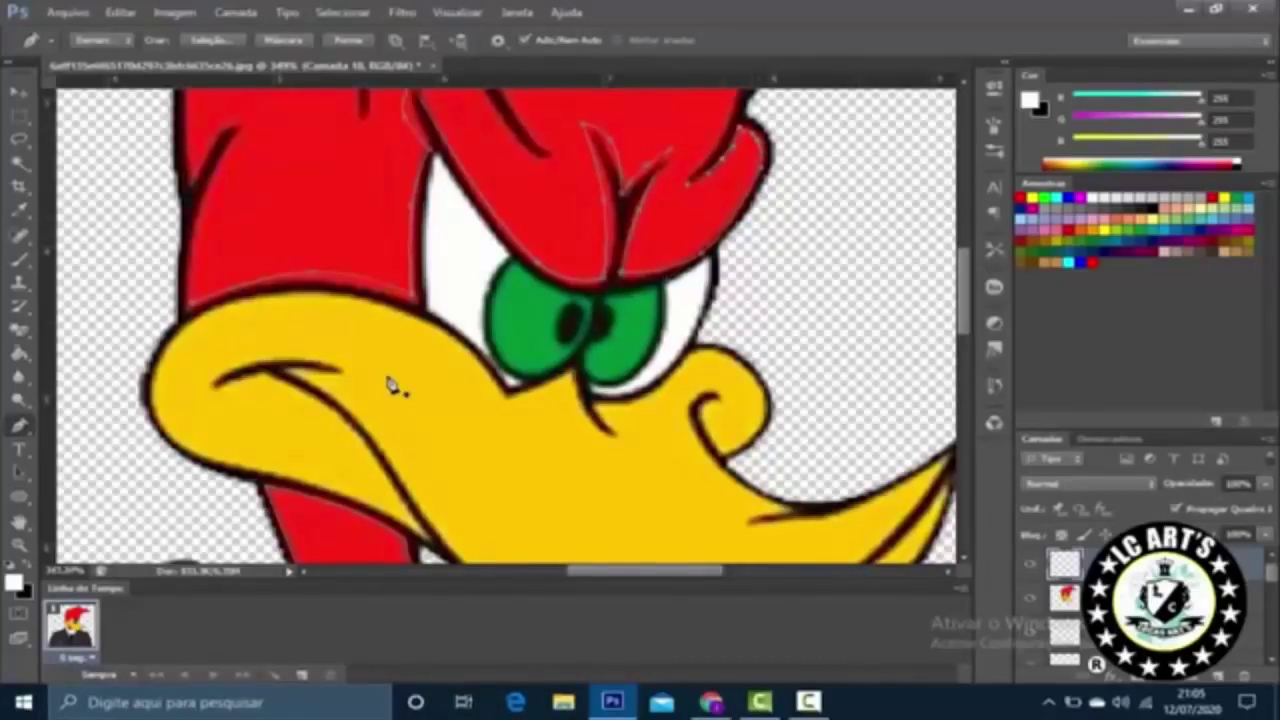
Step: Extend the head's path around the brow creases and up to the underside of the crest
key("ctrl+minus")
key("ctrl+plus")
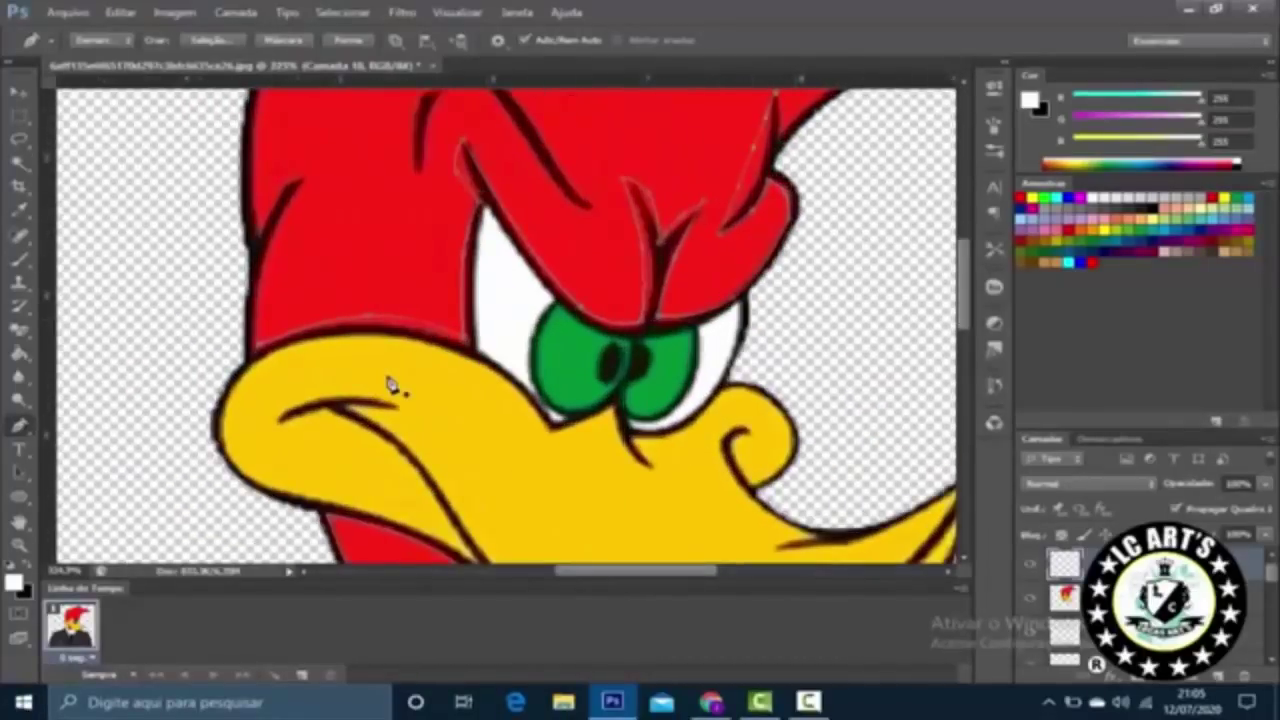
key("ctrl+minus")
key("ctrl+plus")
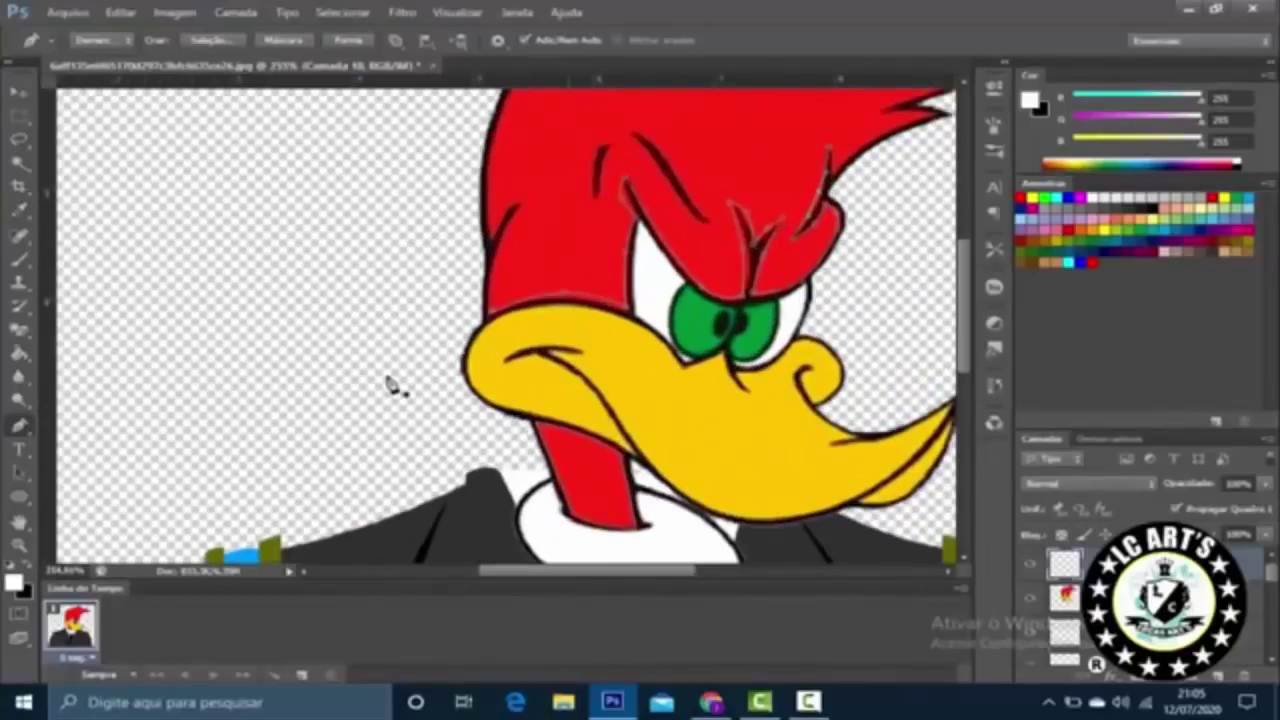
key("ctrl+plus")
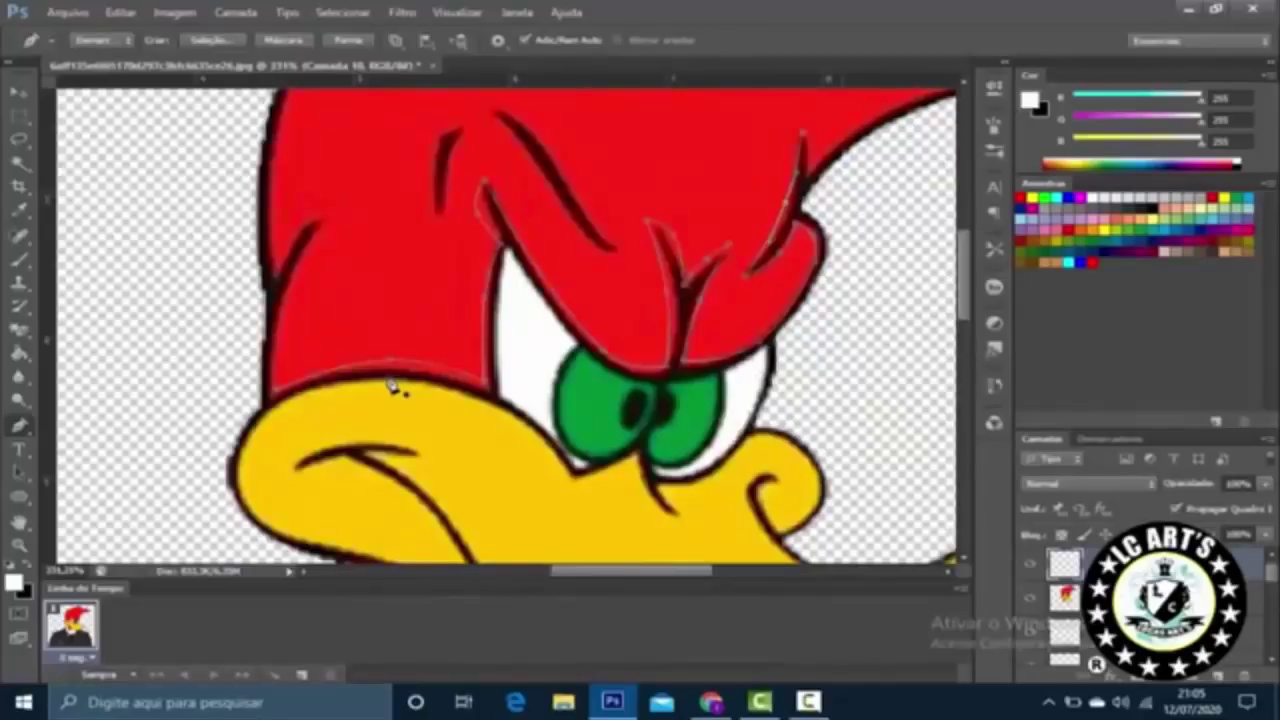
key("ctrl+minus")
key("ctrl+plus")
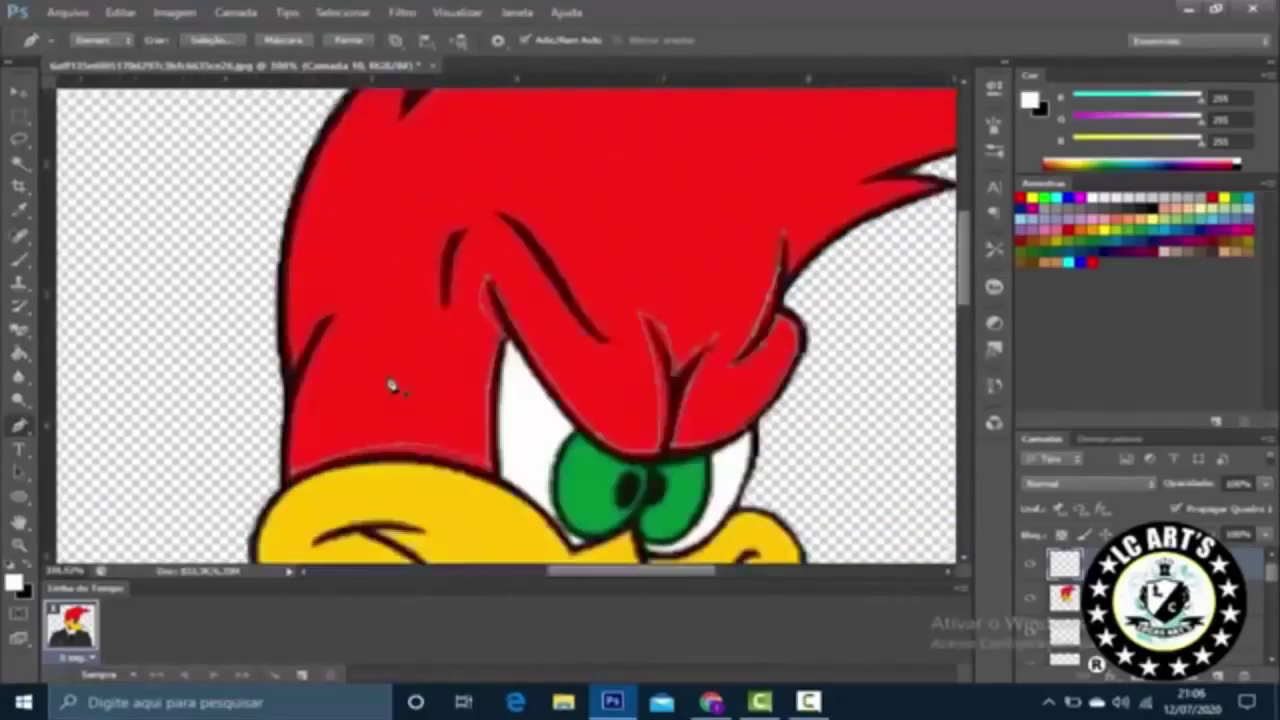
key("ctrl+minus")
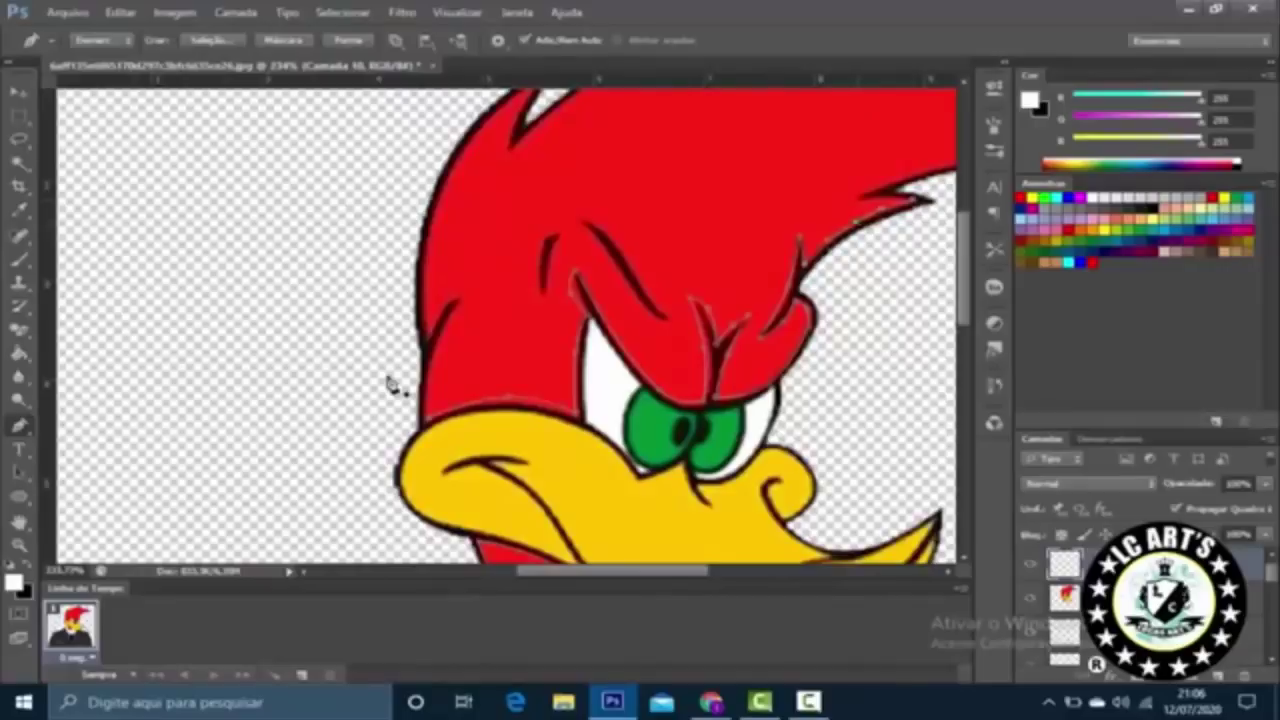
key("ctrl+minus")
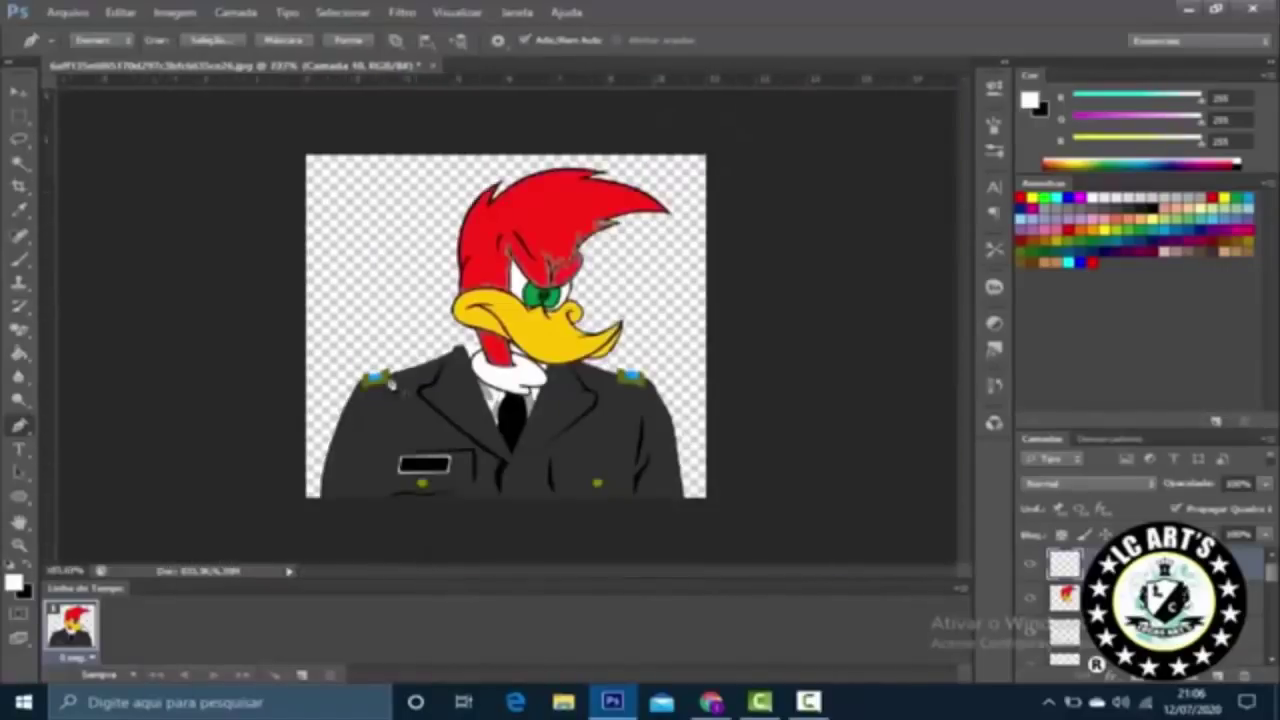
Step: Complete the path around the crest and back of the head, and trace the forehead creases
key("ctrl+plus")
key("ctrl+minus")
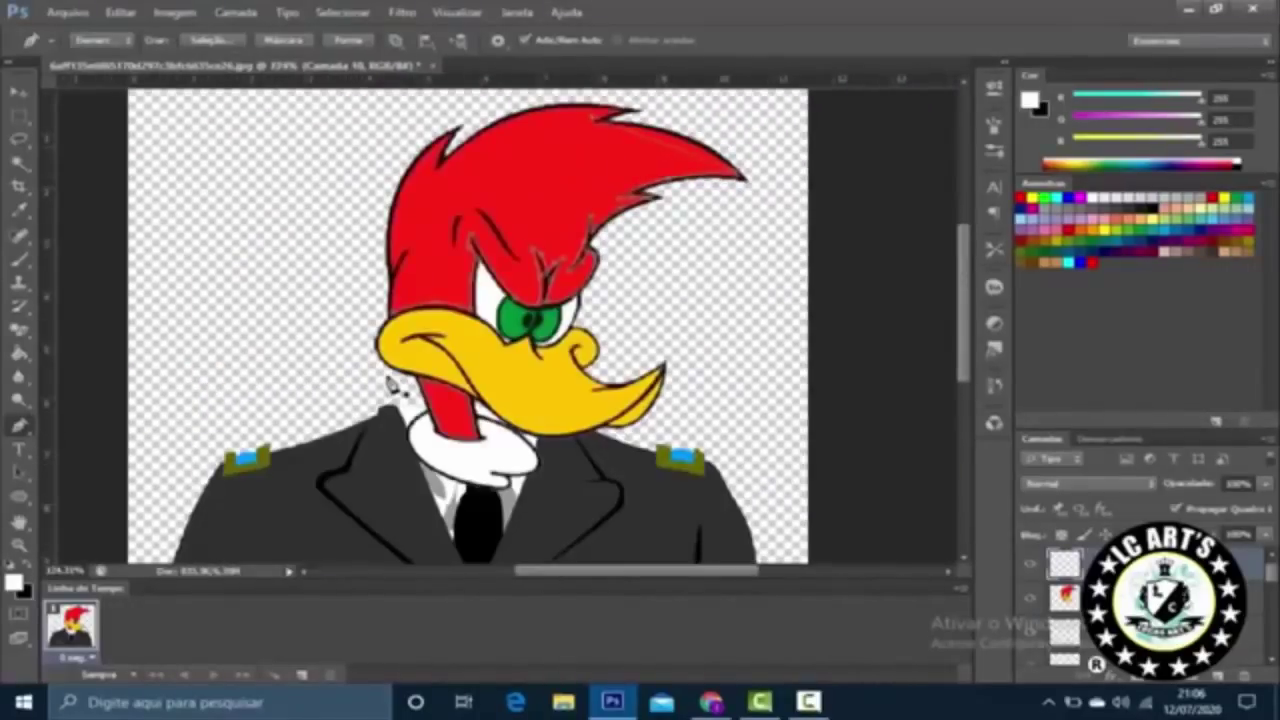
key("ctrl+plus")
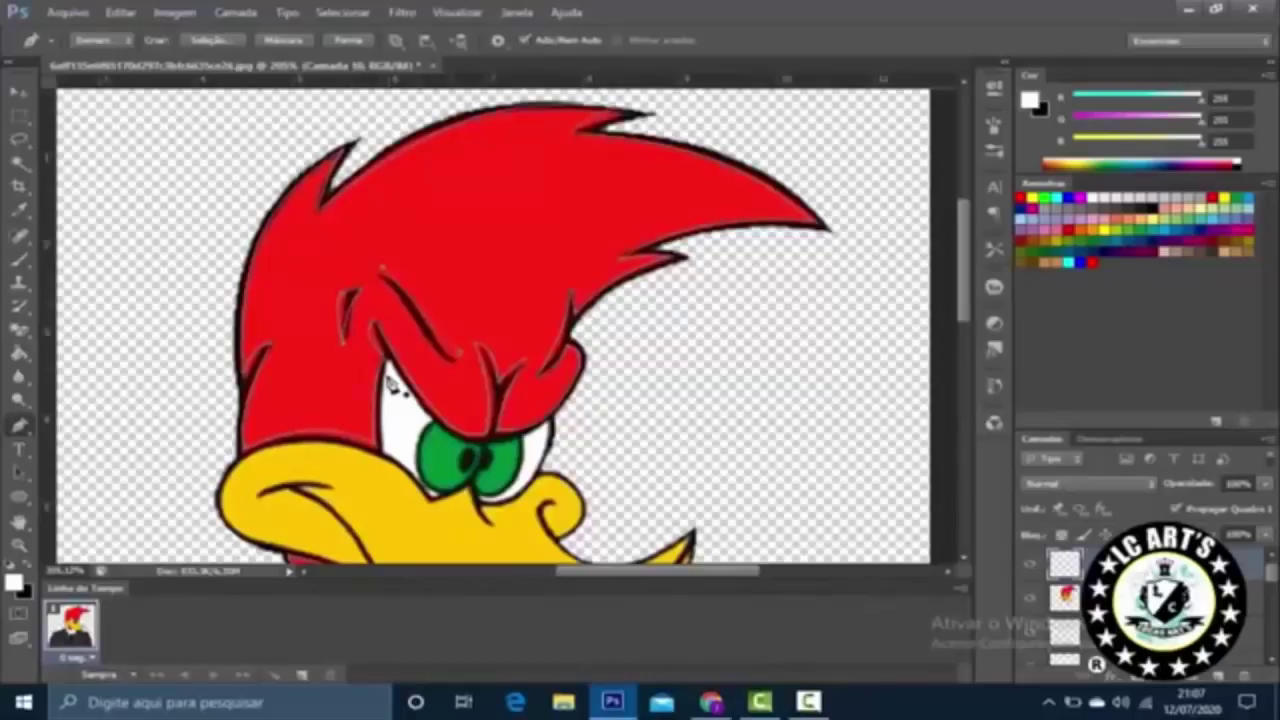
left_click_drag(420, 300, 448, 338)
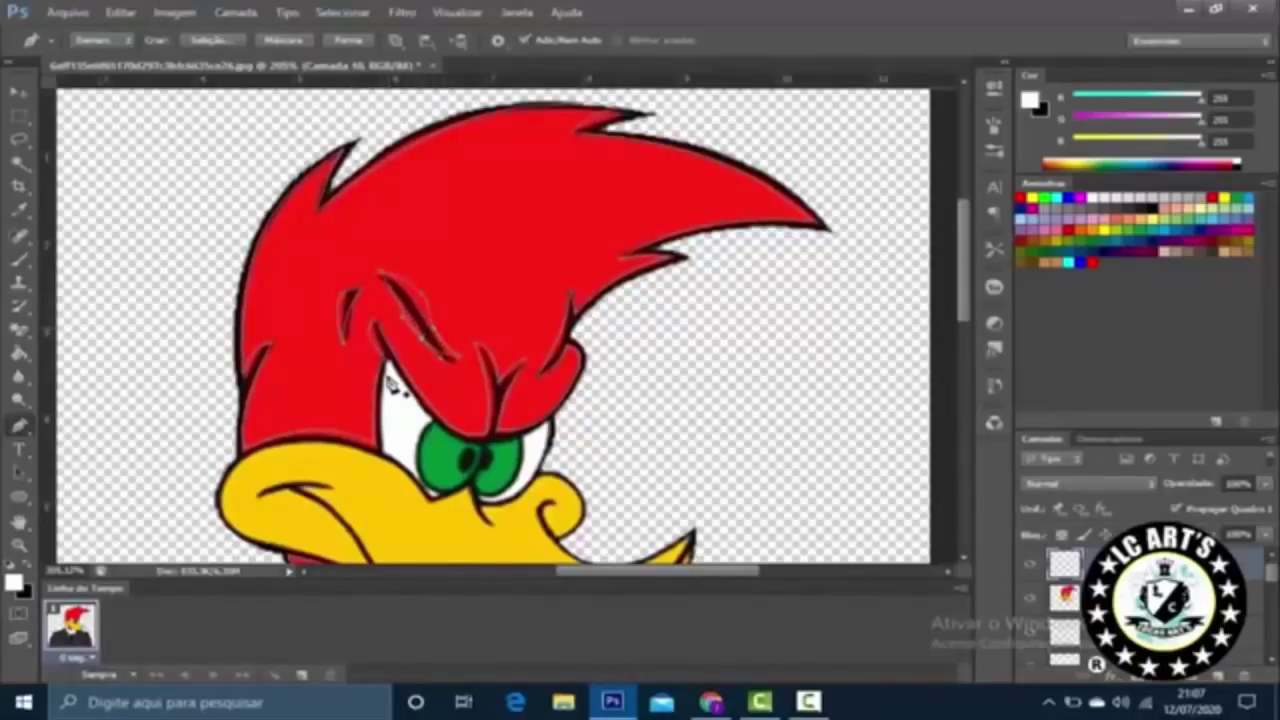
key("ctrl+0")
Step: Fill the traced head and neck path with solid red, matching the red of the original woodpecker picture
right_click(634, 163)
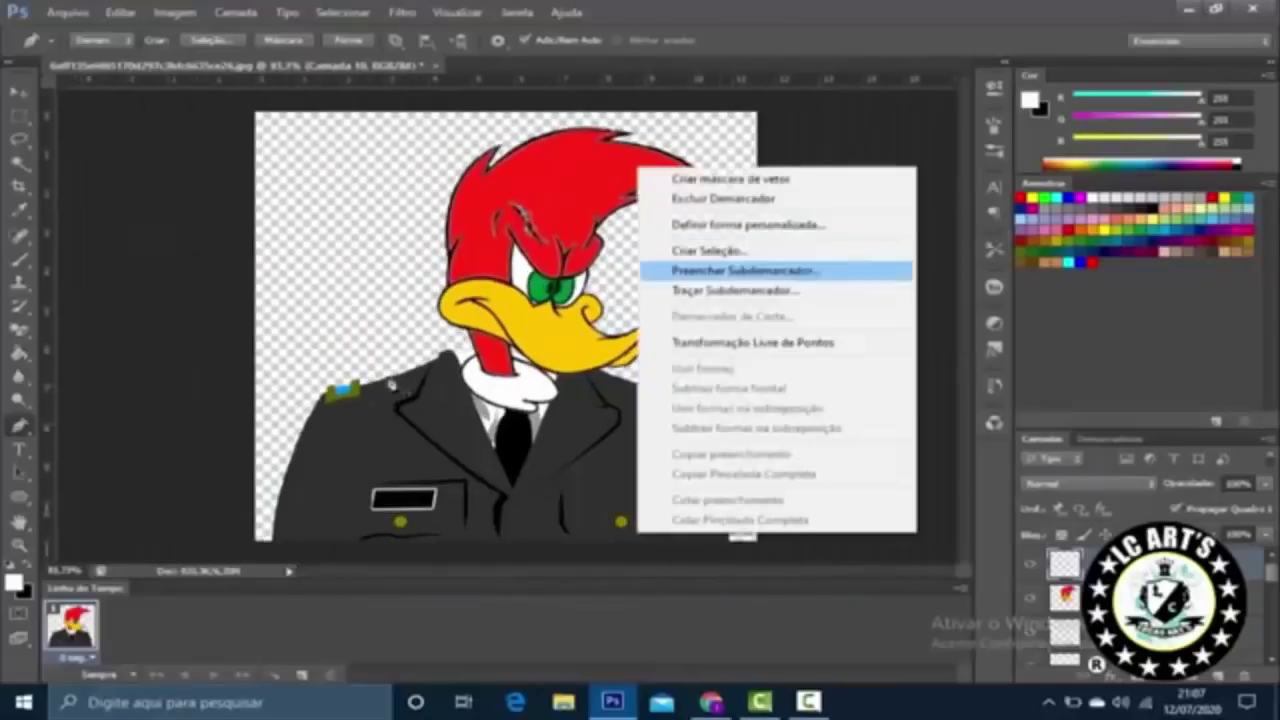
left_click(745, 266)
key("Return")
key("Return")
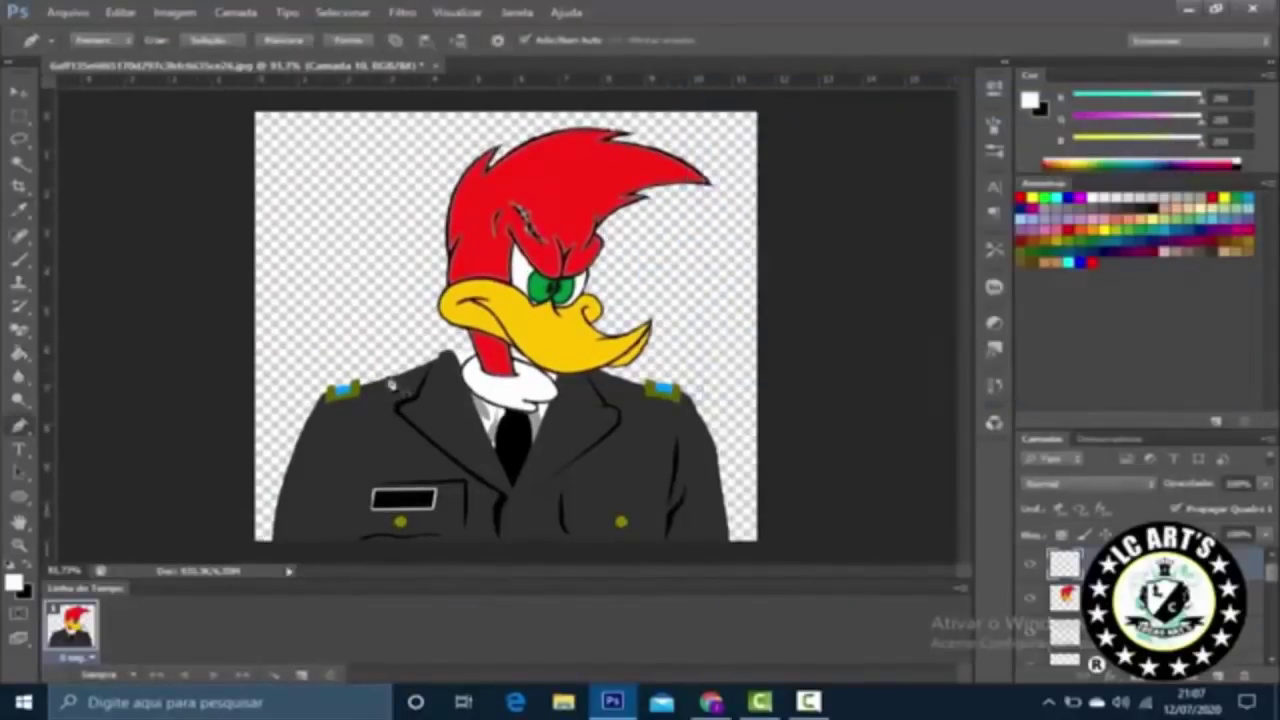
right_click(634, 163)
left_click(745, 266)
left_click(900, 160)
left_click(526, 214)
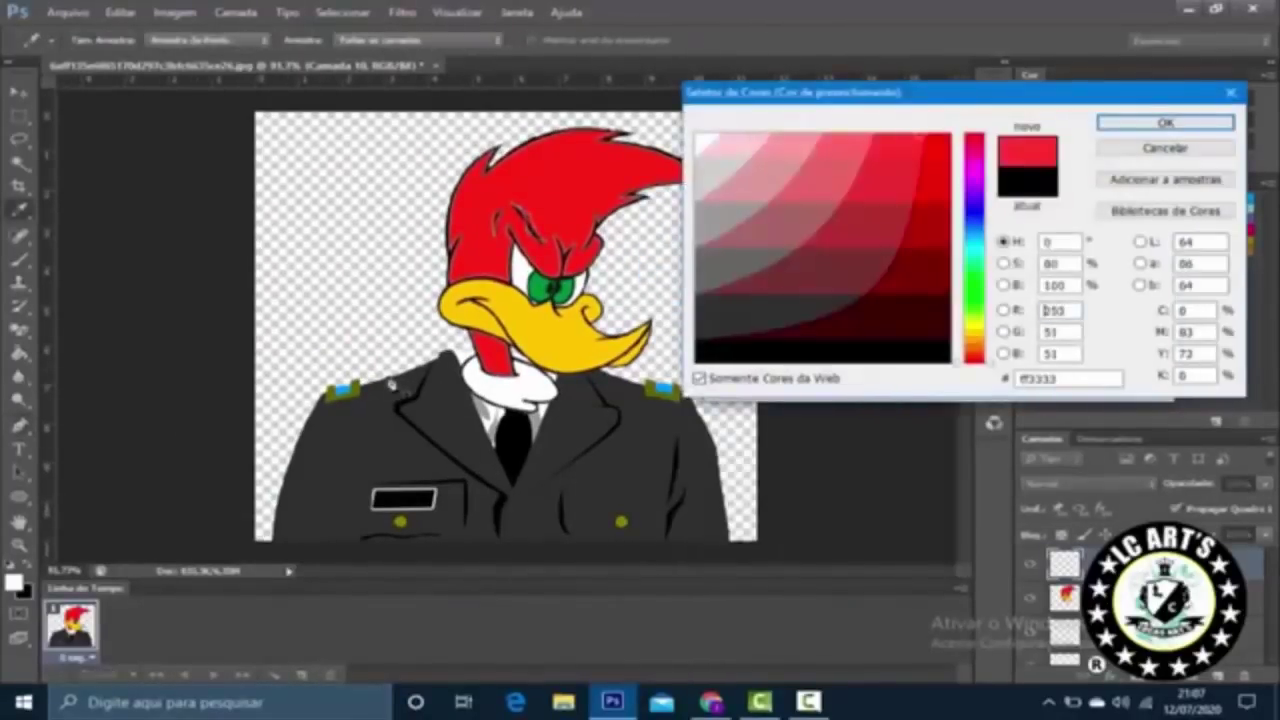
key("Return")
key("Return")
Step: Fill the two traced forehead creases above the brow with black
right_click(664, 230)
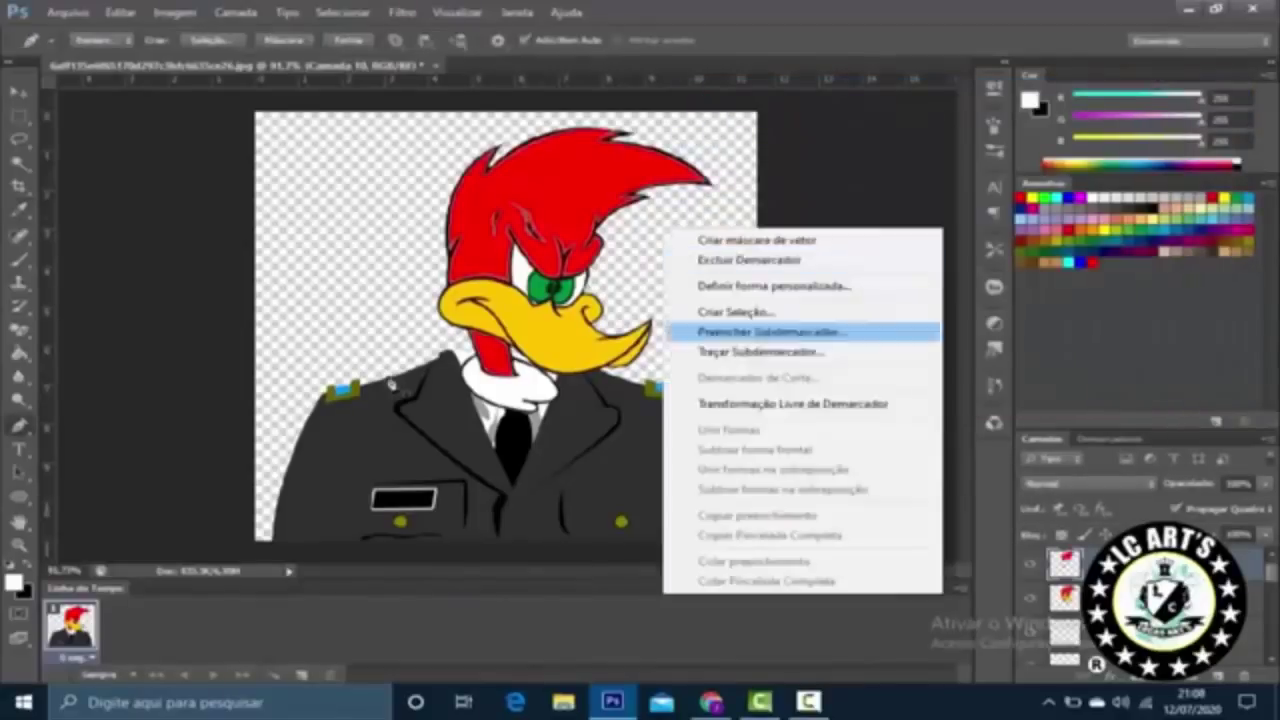
left_click(770, 331)
left_click(971, 163)
left_click(960, 209)
key("Return")
key("Return")
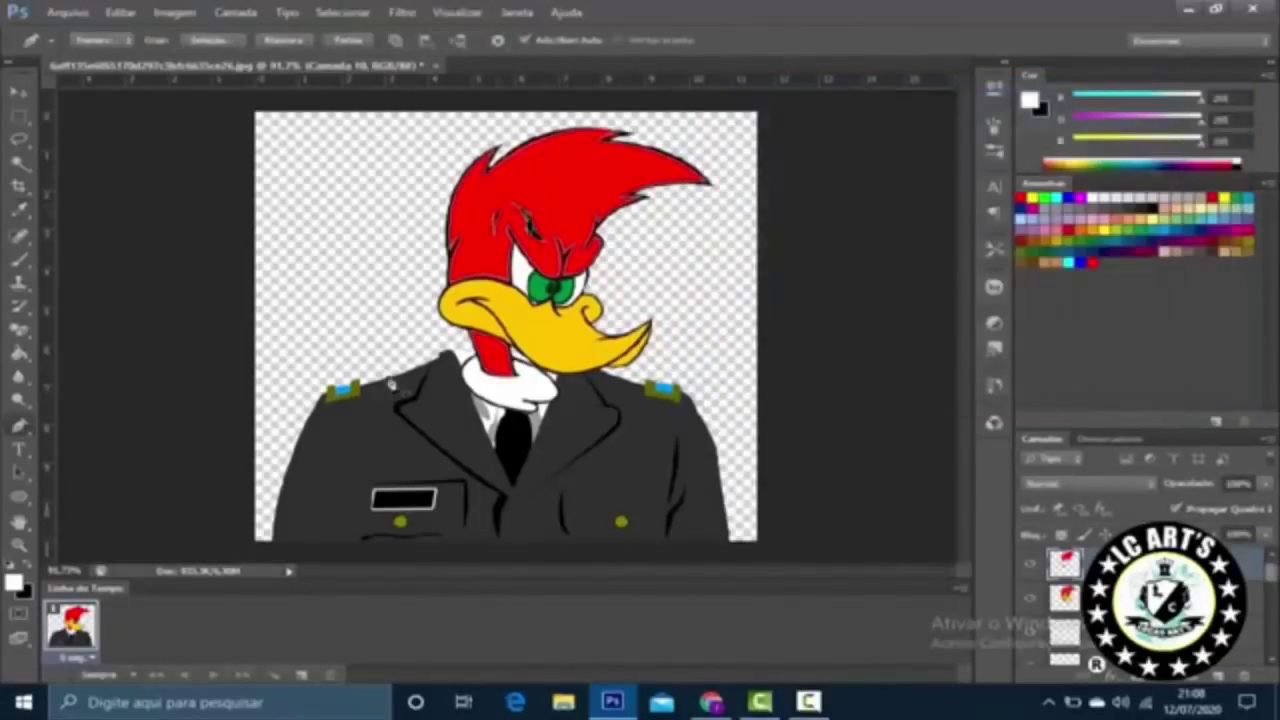
right_click(668, 232)
left_click(770, 333)
left_click(860, 163)
left_click(850, 209)
key("Return")
key("Return")
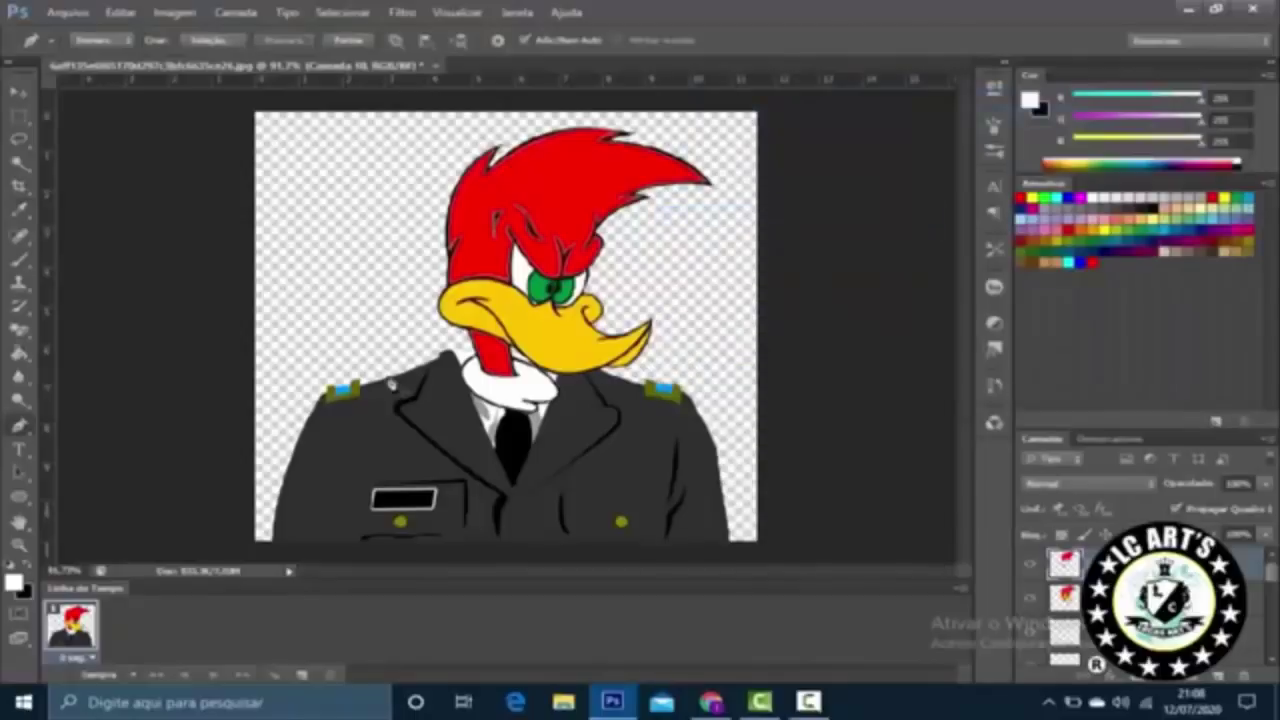
Step: On a new layer beneath the red head fill, trace the eye whites and green irises with the Pen tool and fill them
key("ctrl+minus")
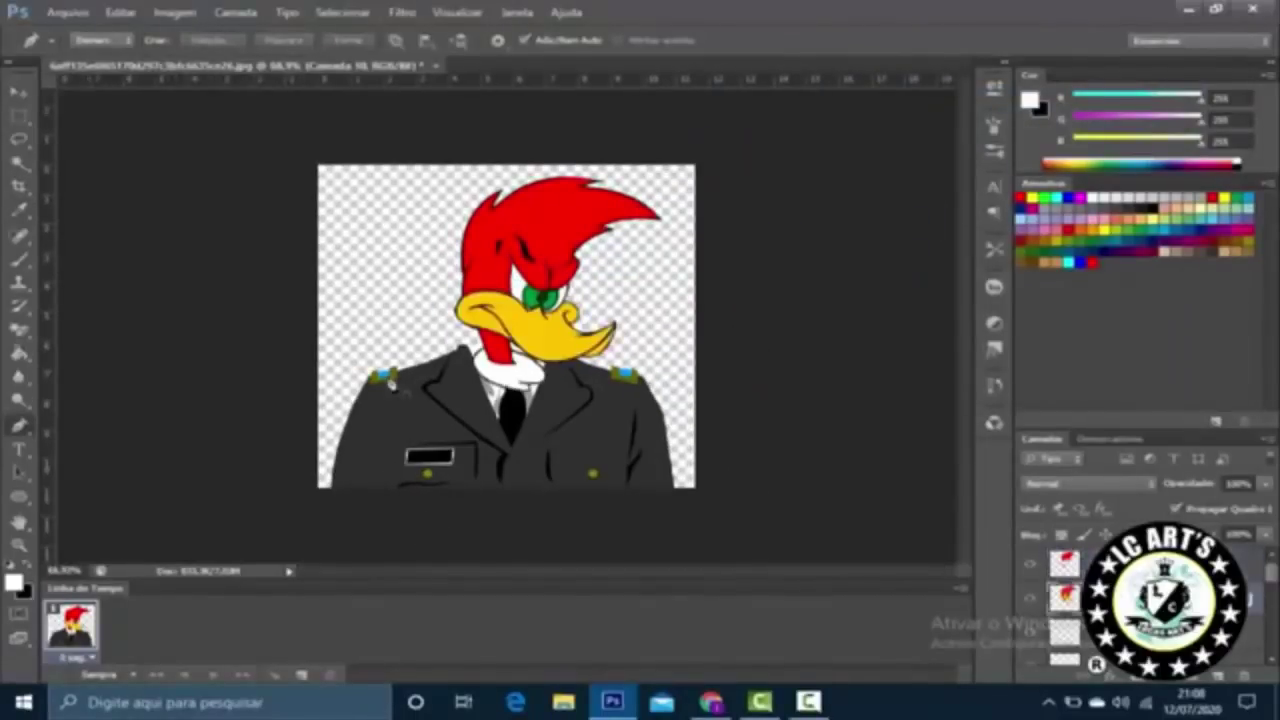
key("ctrl+plus")
key("ctrl+plus")
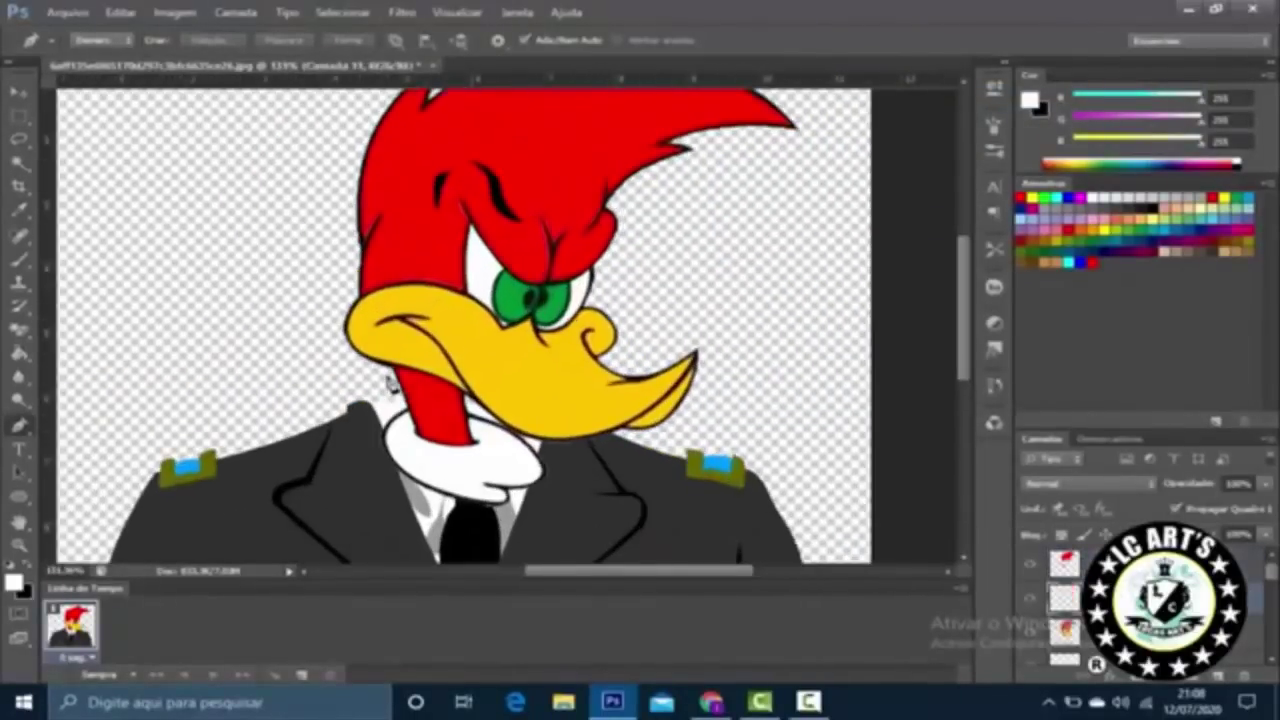
left_click(390, 383)
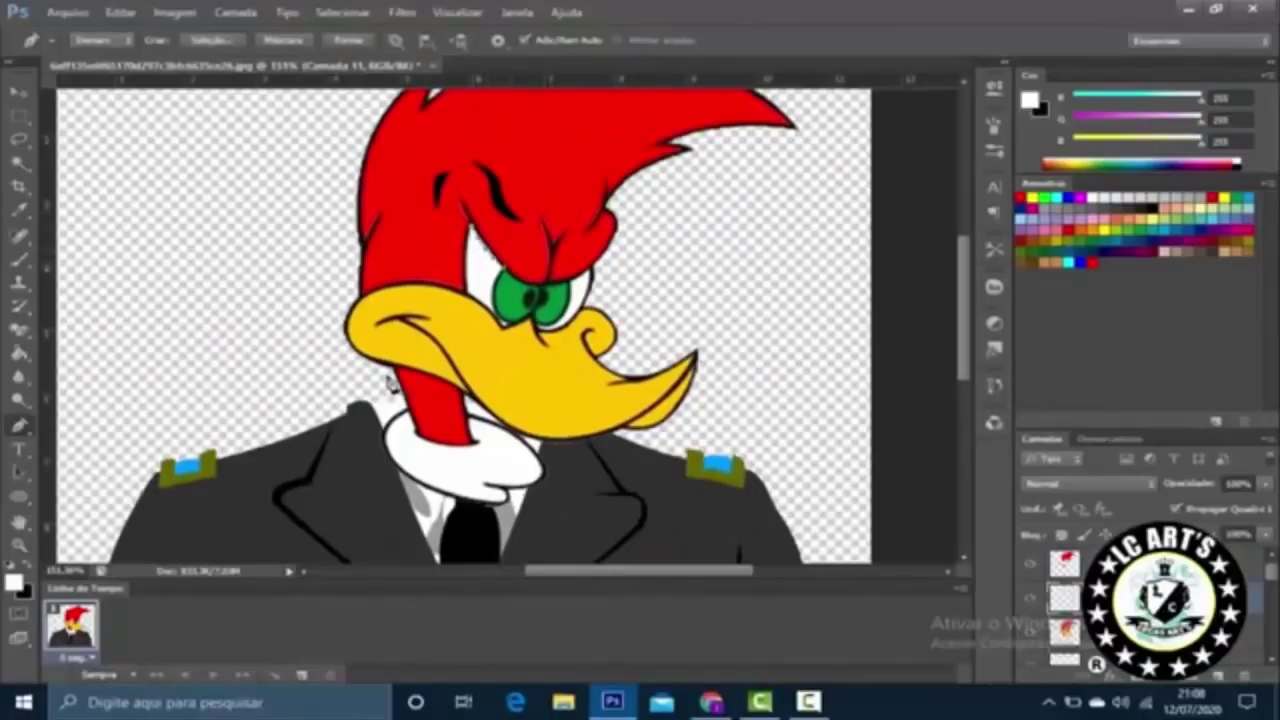
key("ctrl+plus")
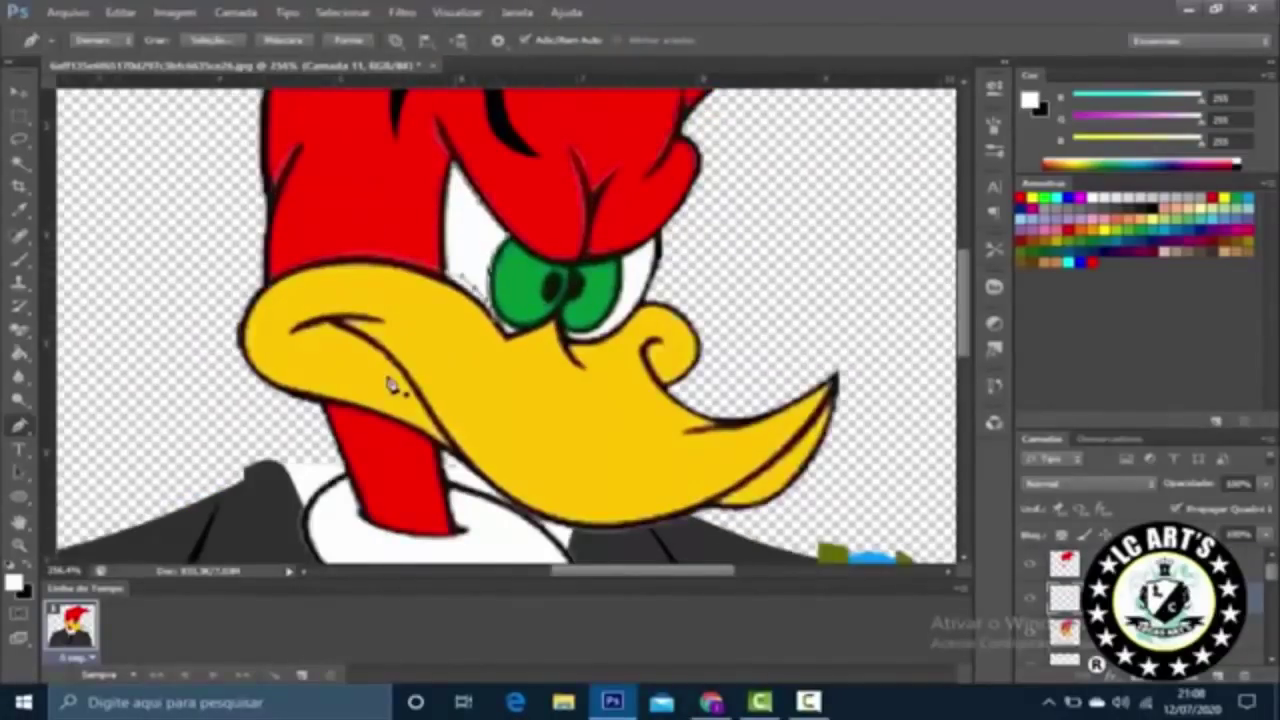
key("ctrl+plus")
key("ctrl+plus")
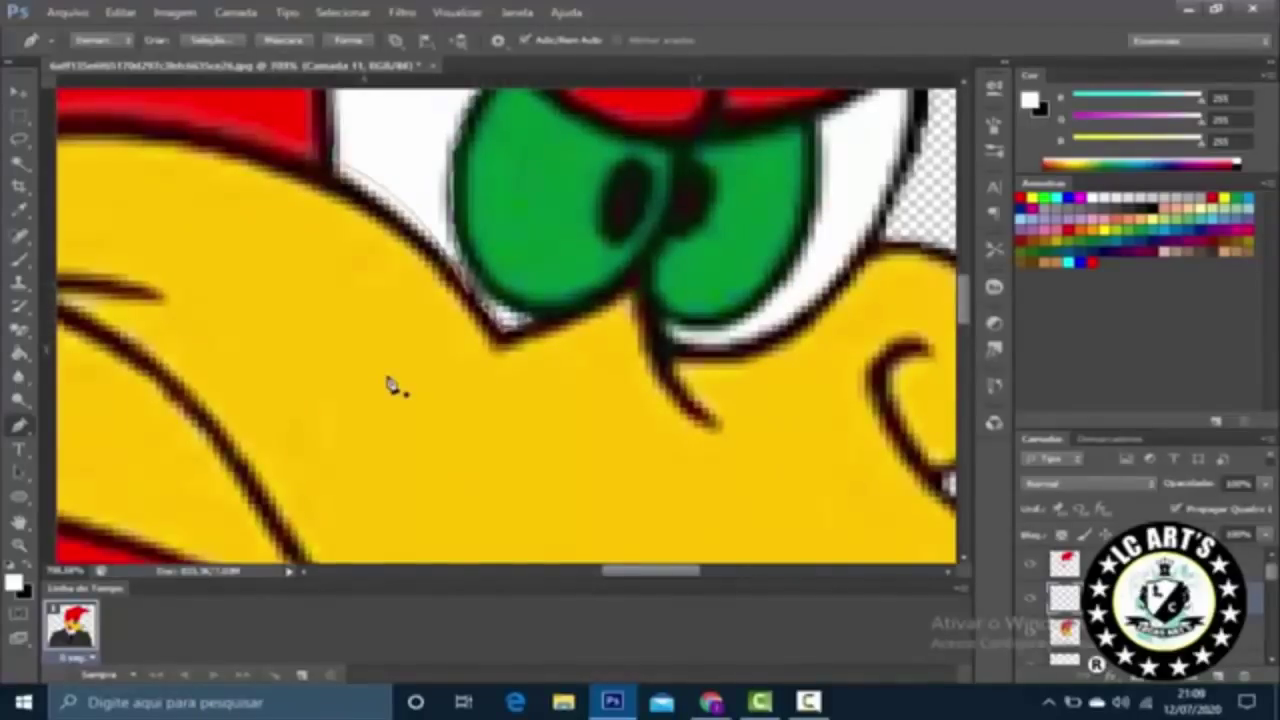
key("ctrl+minus")
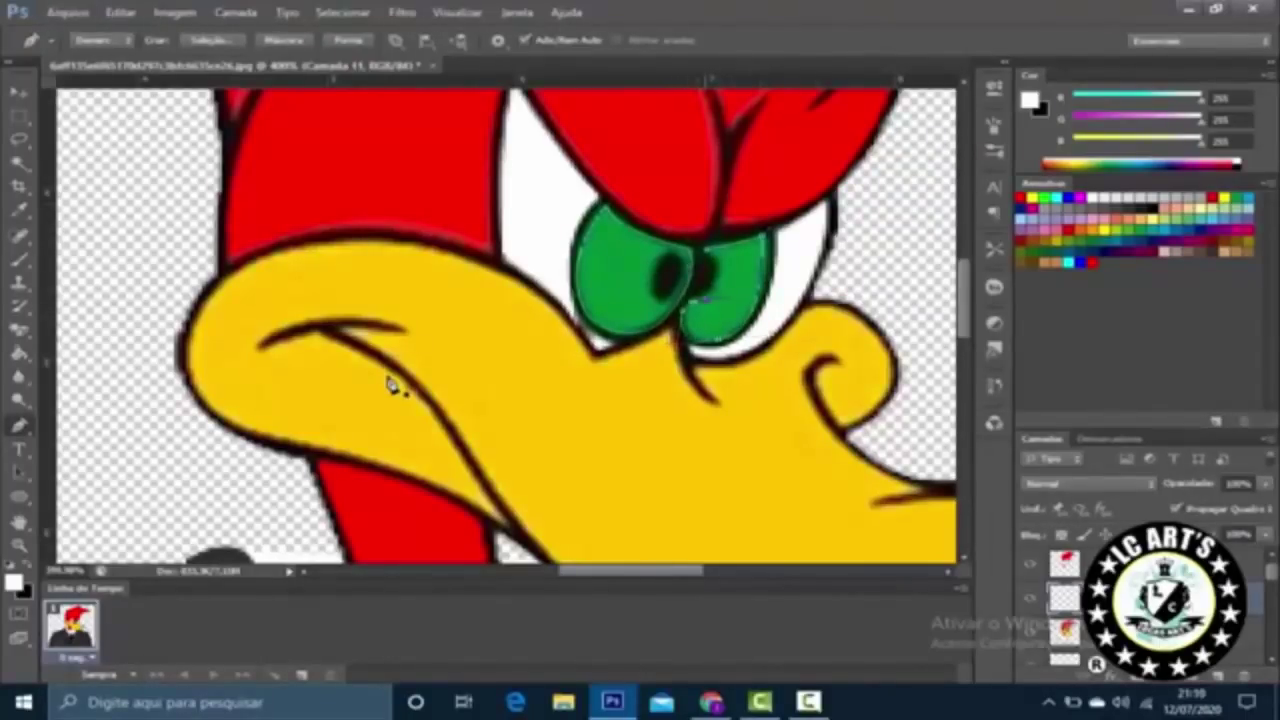
key("ctrl+plus")
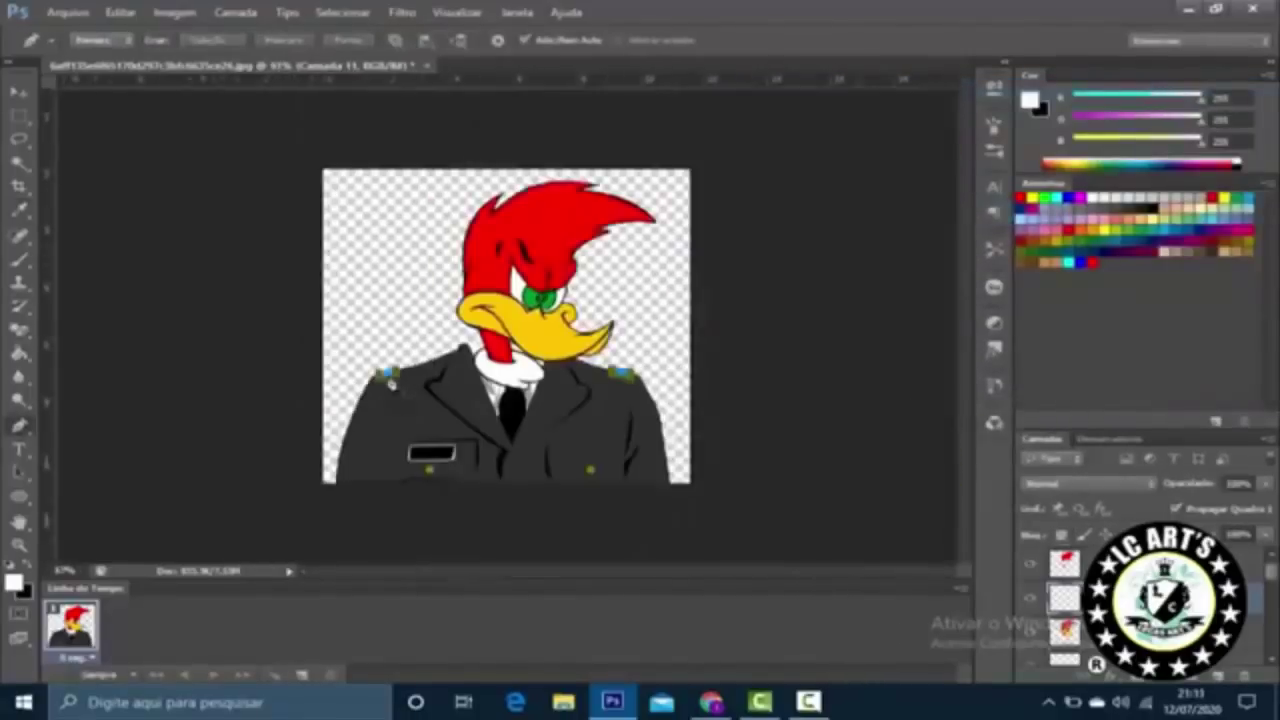
Step: Trace the beak around its crease lines with the Pen tool and fill it with solid yellow
scroll(391, 384, "up", 5)
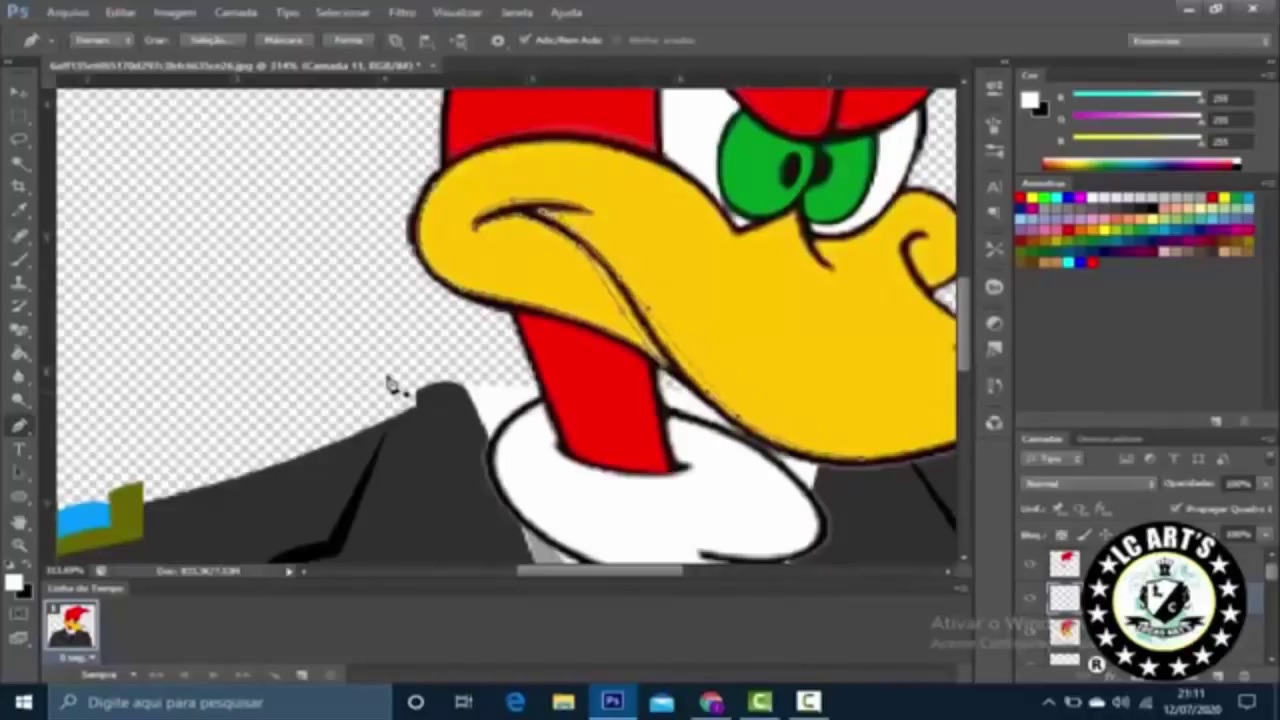
scroll(390, 382, "down", 3)
scroll(394, 386, "up", 3)
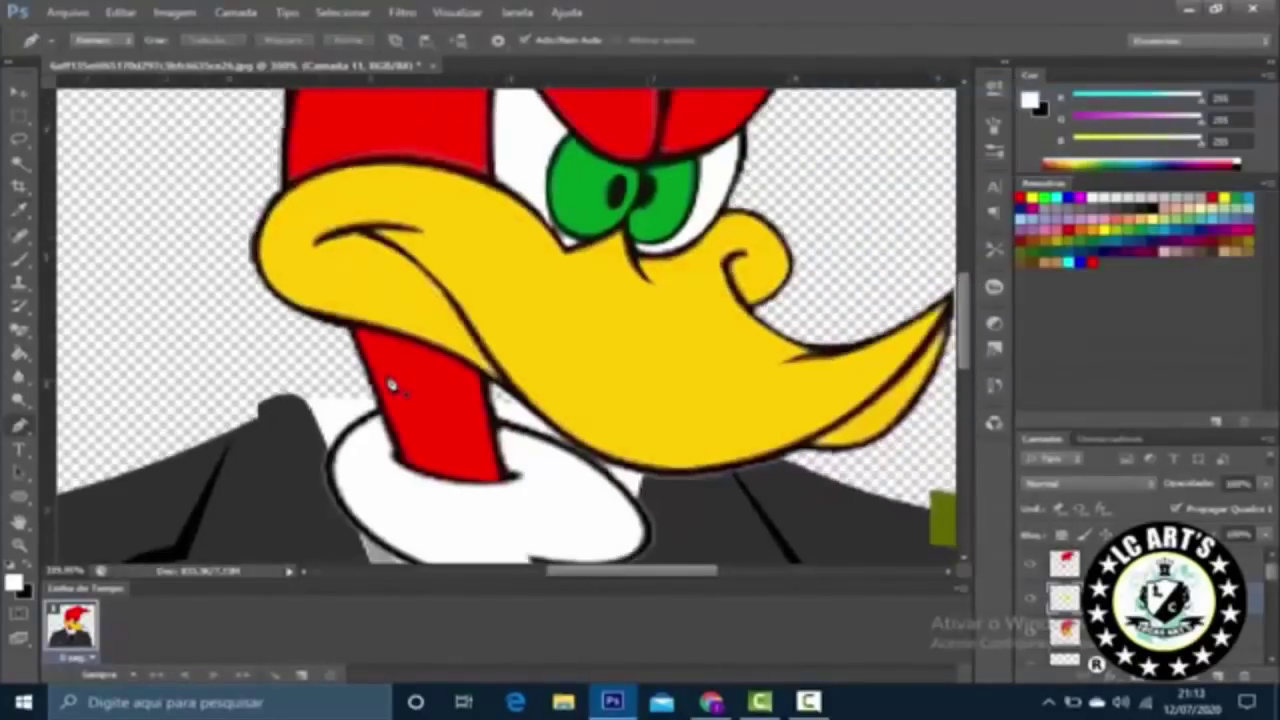
scroll(390, 386, "down", 3)
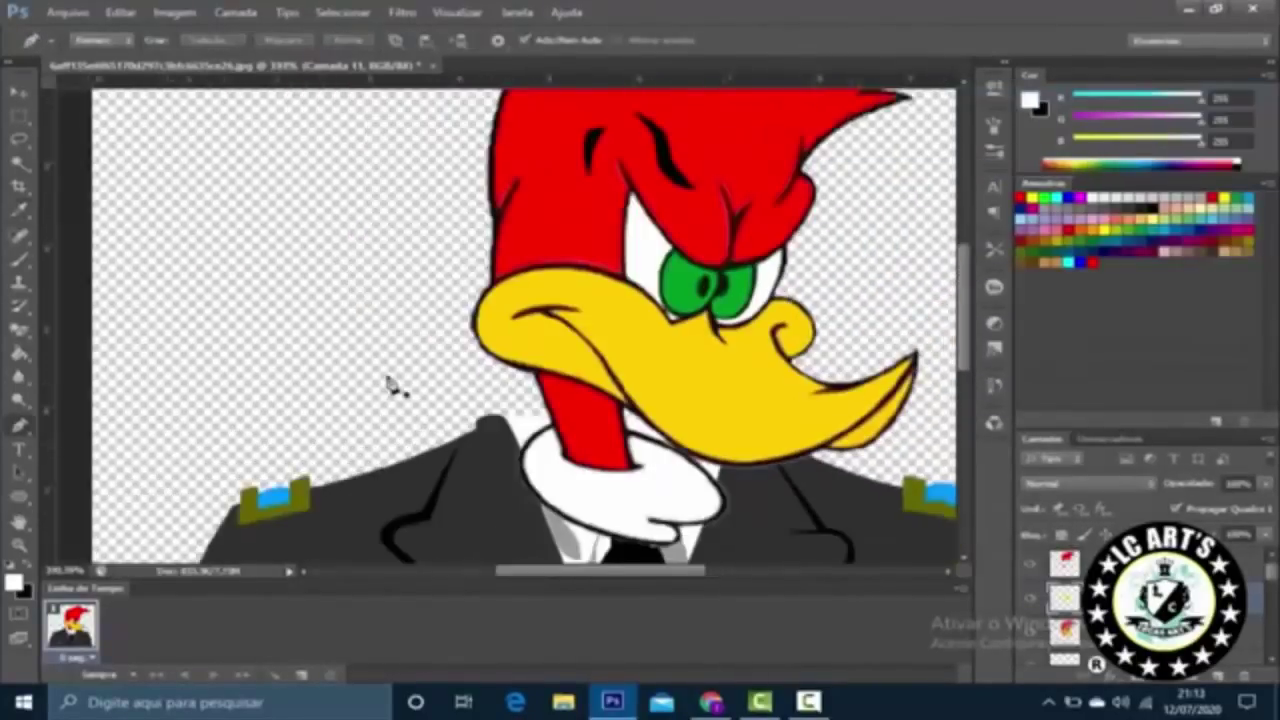
scroll(391, 383, "up", 1)
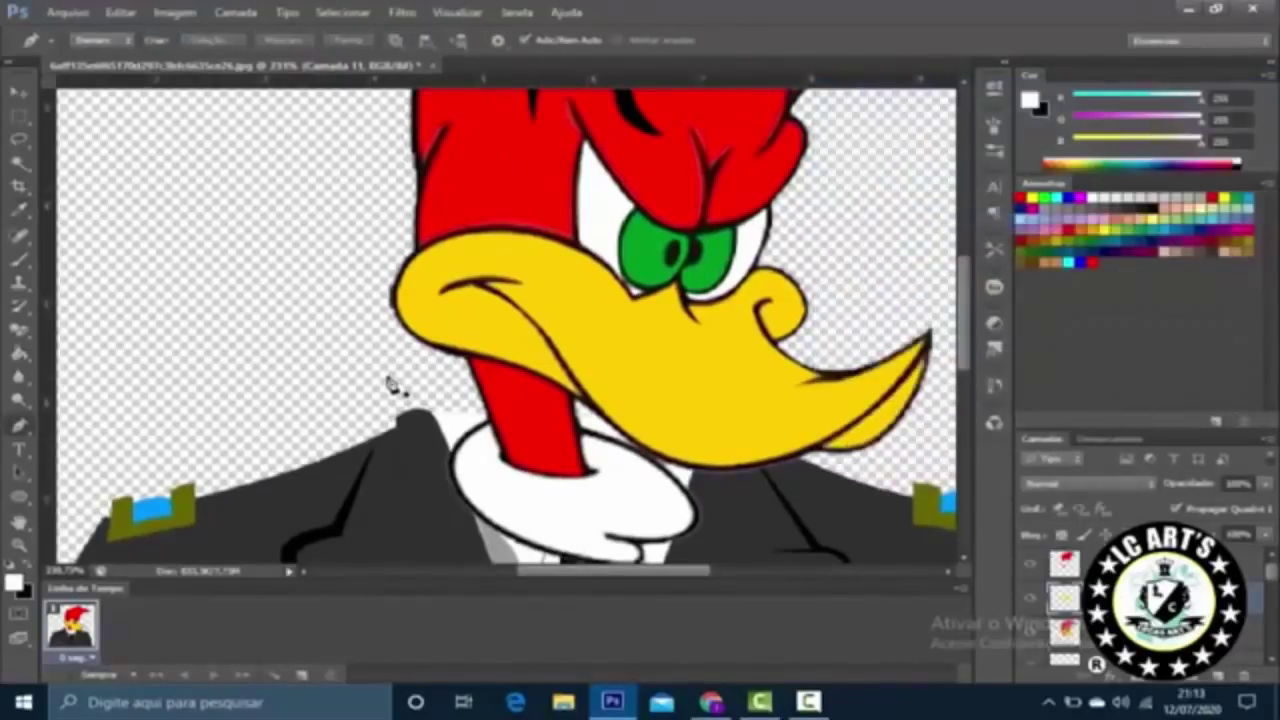
Step: Darken the original woodpecker picture layer to solid black with Hue/Saturation so it serves as the head's outline
scroll(391, 384, "down", 5)
key("ctrl+u")
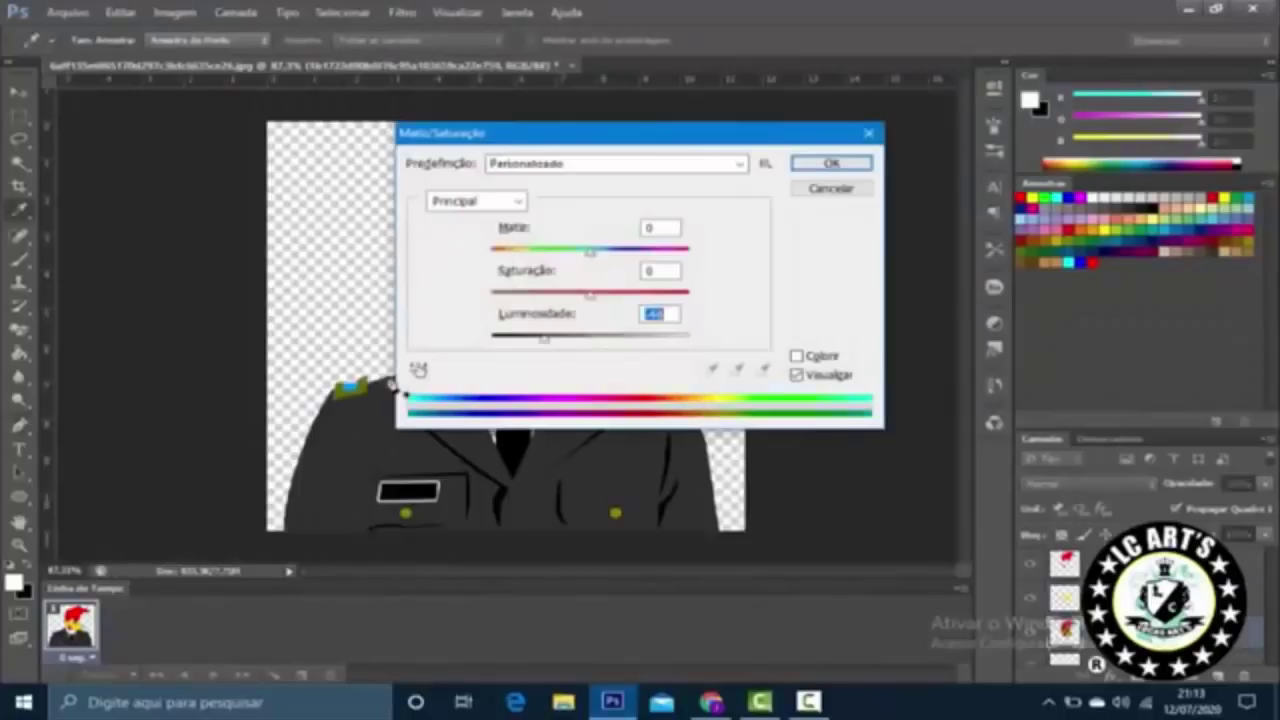
key("Return")
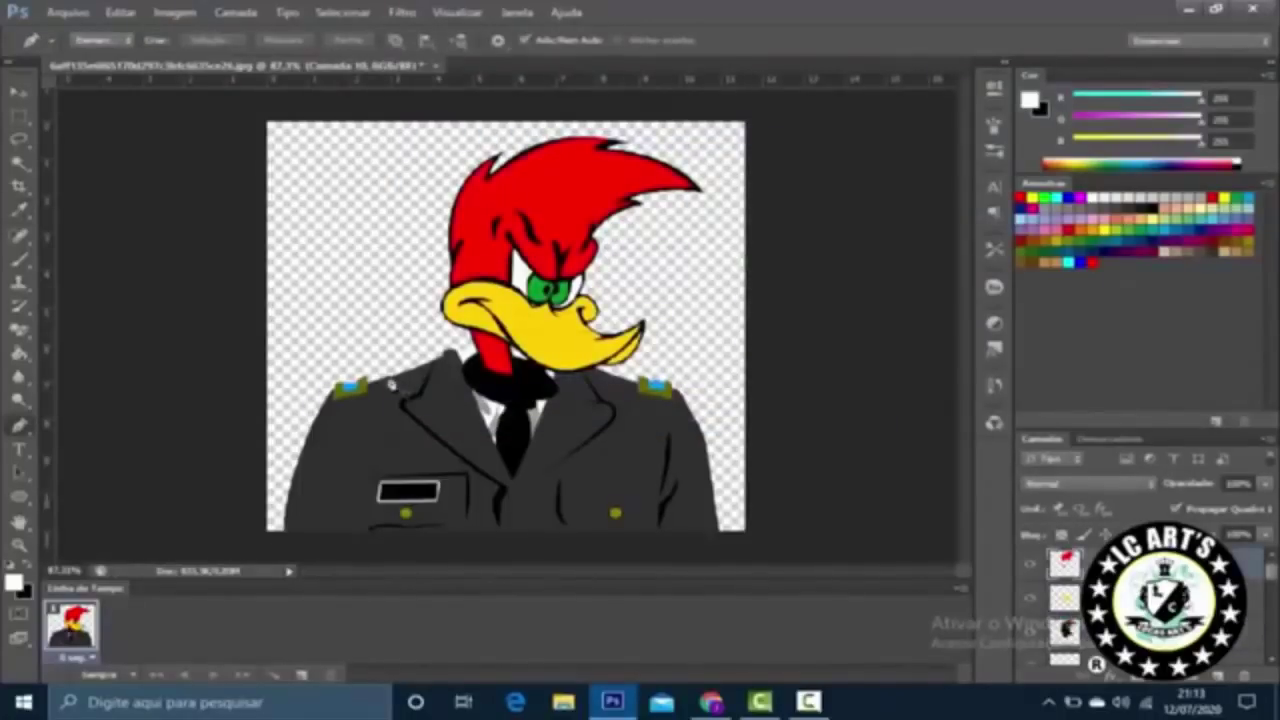
Step: Merge the head layers and erase the black neck ruff covering the shirt collar and tie knot
right_click(19, 330)
left_click(120, 326)
left_click_drag(472, 372, 550, 385)
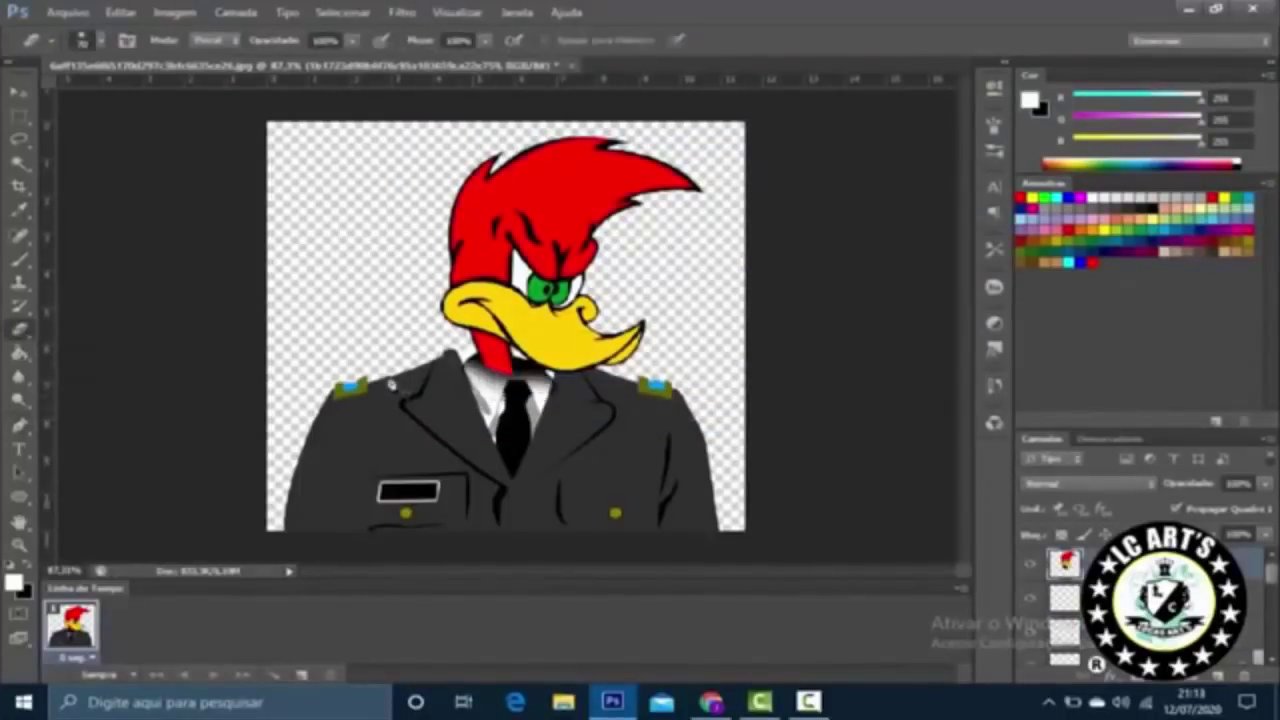
Step: Outline the leftover black ruff around the collar with the Pen tool, convert it to a selection and delete it
key("p")
scroll(392, 384, "up", 2)
left_click(392, 384)
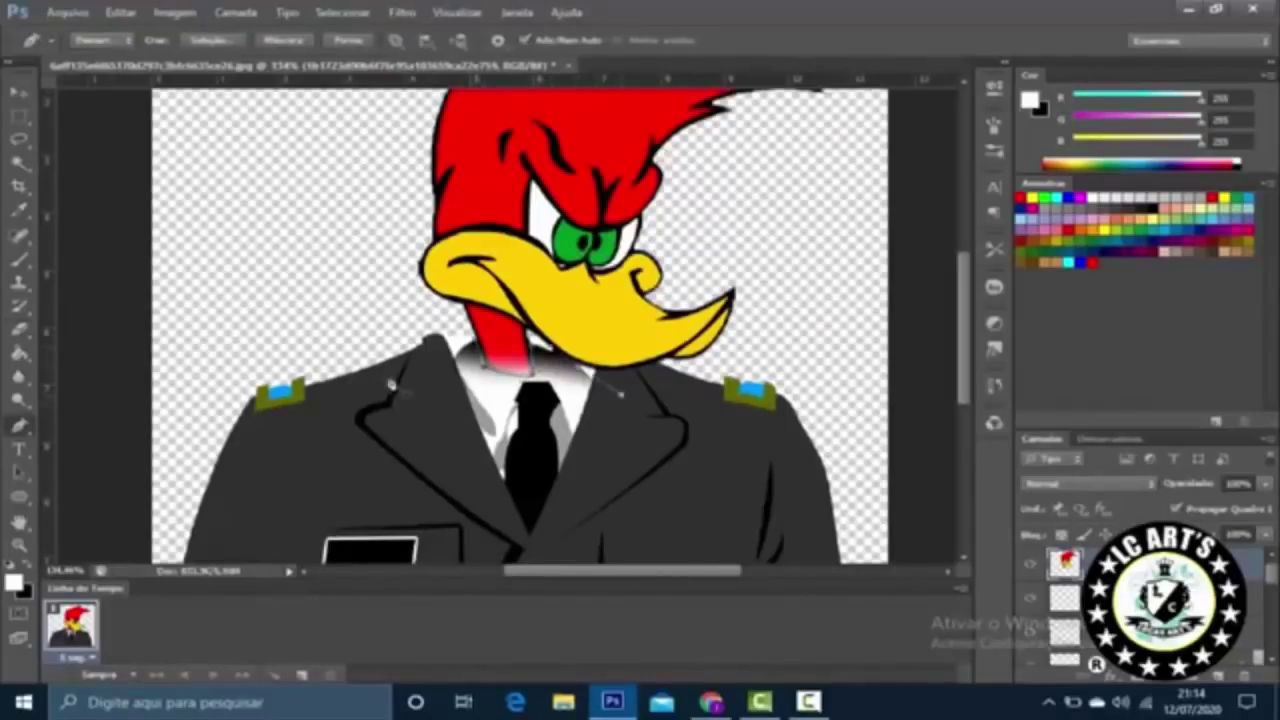
right_click(574, 298)
left_click(630, 332)
Step: Reposition the head over the shirt collar and warp the base of its neck to line up with the tie knot
key("v")
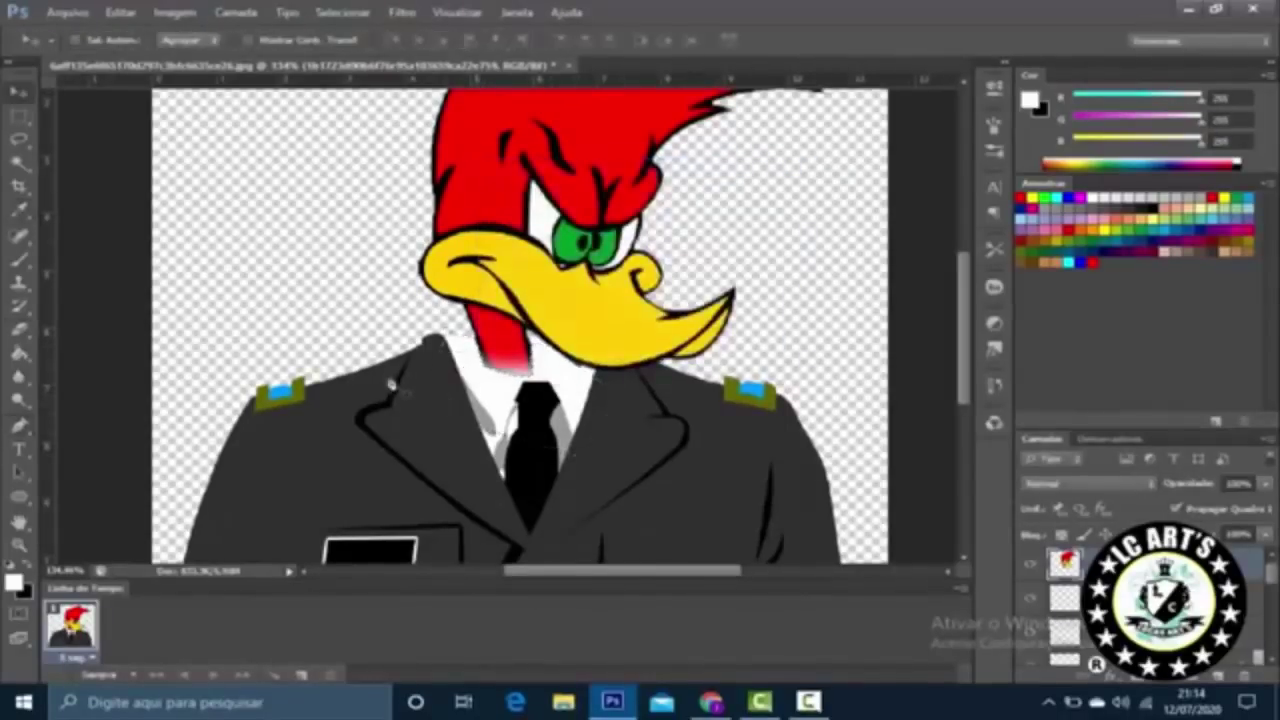
scroll(392, 384, "down", 2)
key("shift+Right")
key("shift+Right")
key("shift+Down")
scroll(392, 384, "up", 3)
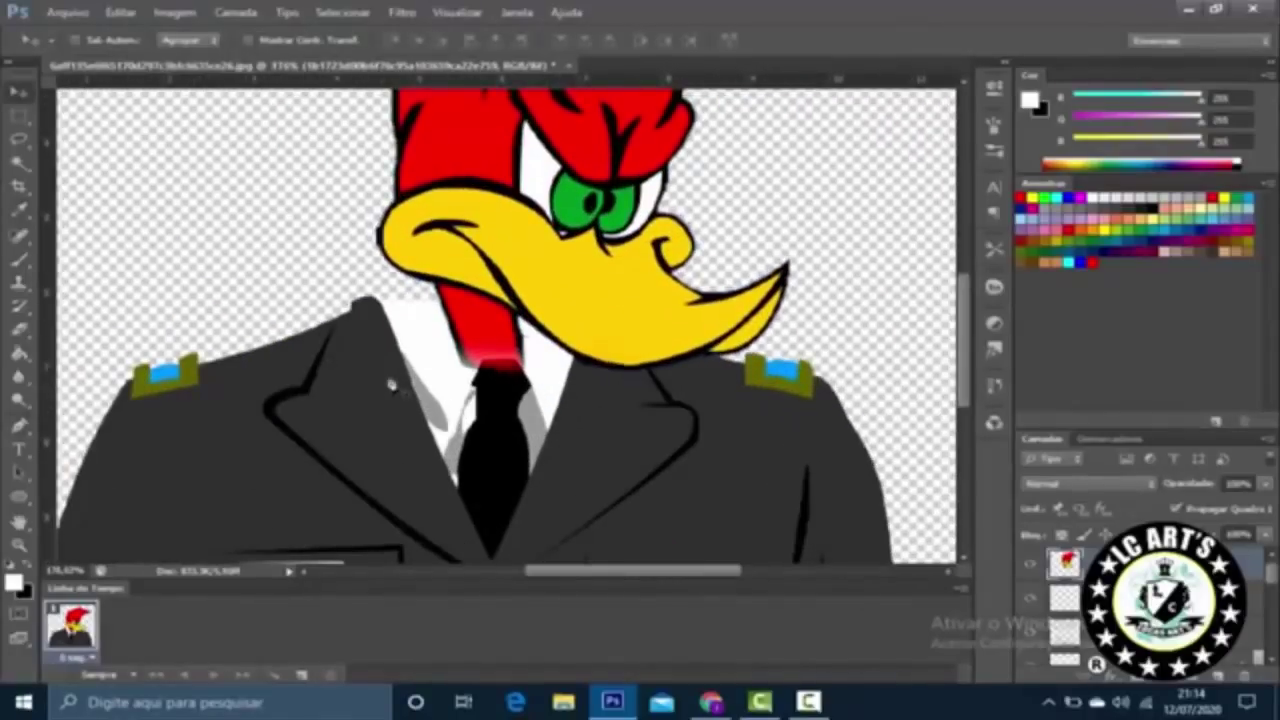
key("ctrl+t")
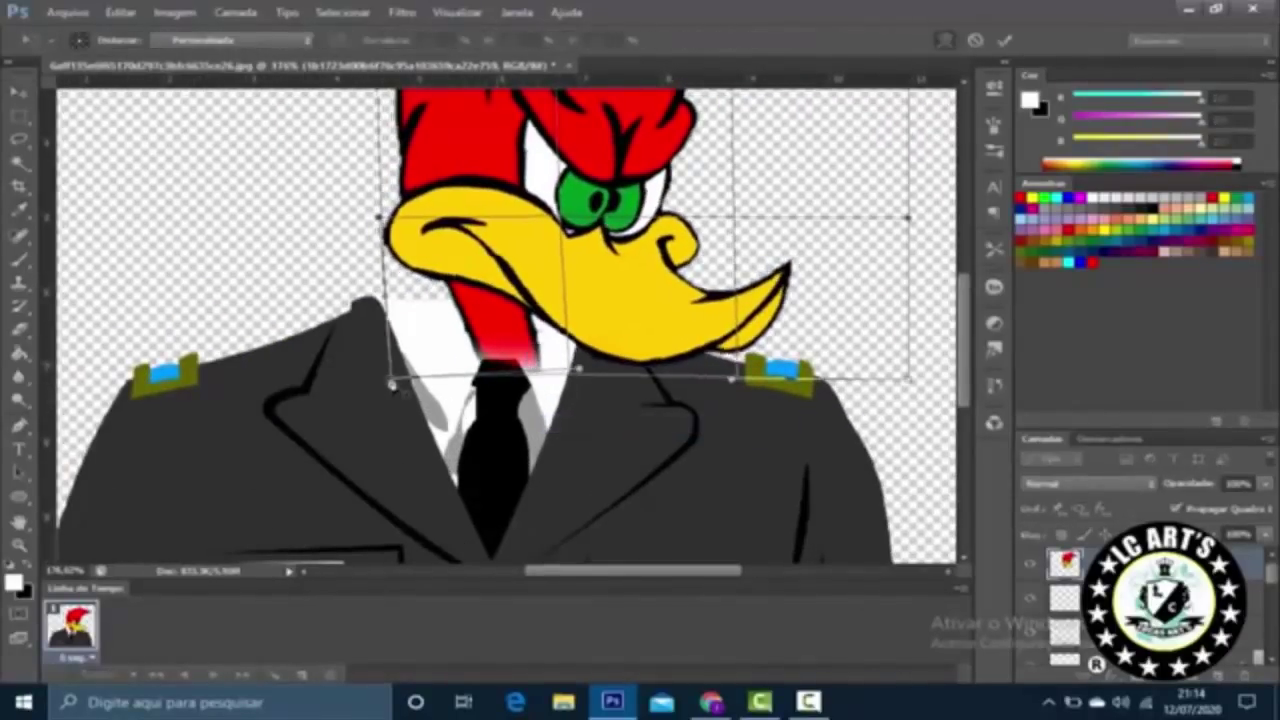
left_click_drag(578, 368, 554, 364)
key("Return")
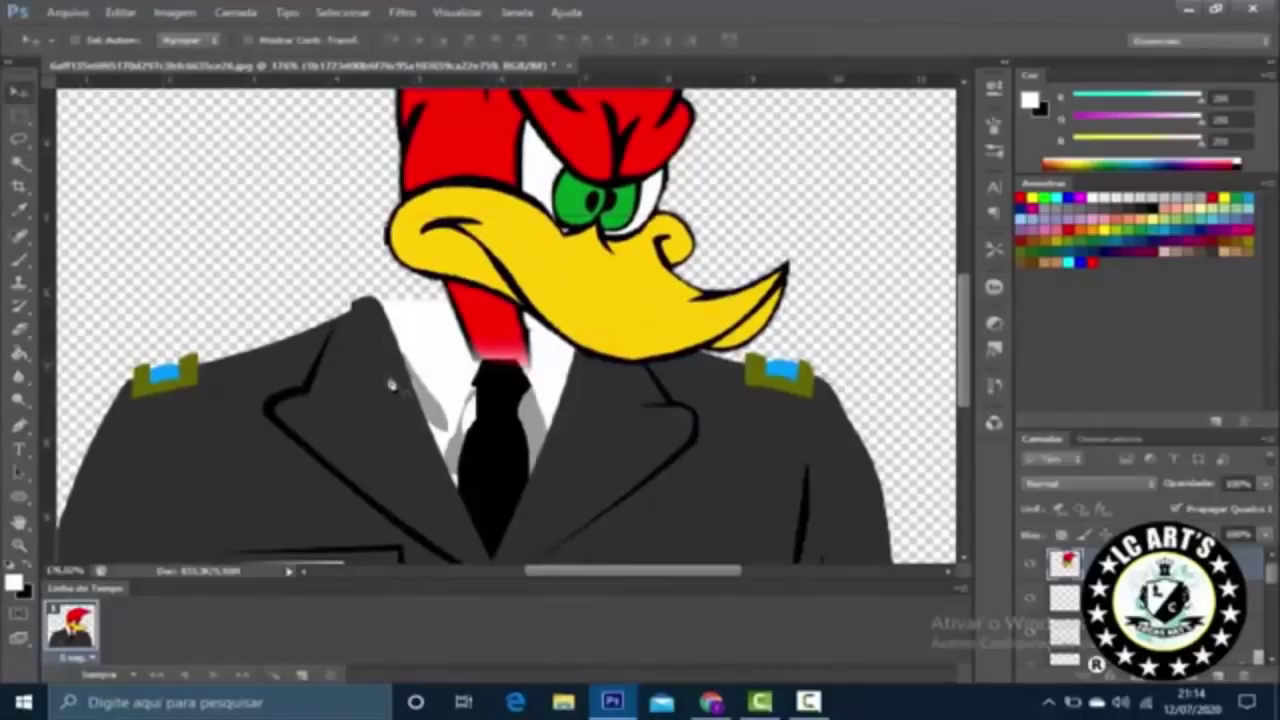
Step: Enlarge the woodpecker's head slightly in proportion to the uniform
scroll(392, 384, "down", 4)
scroll(390, 385, "down", 2)
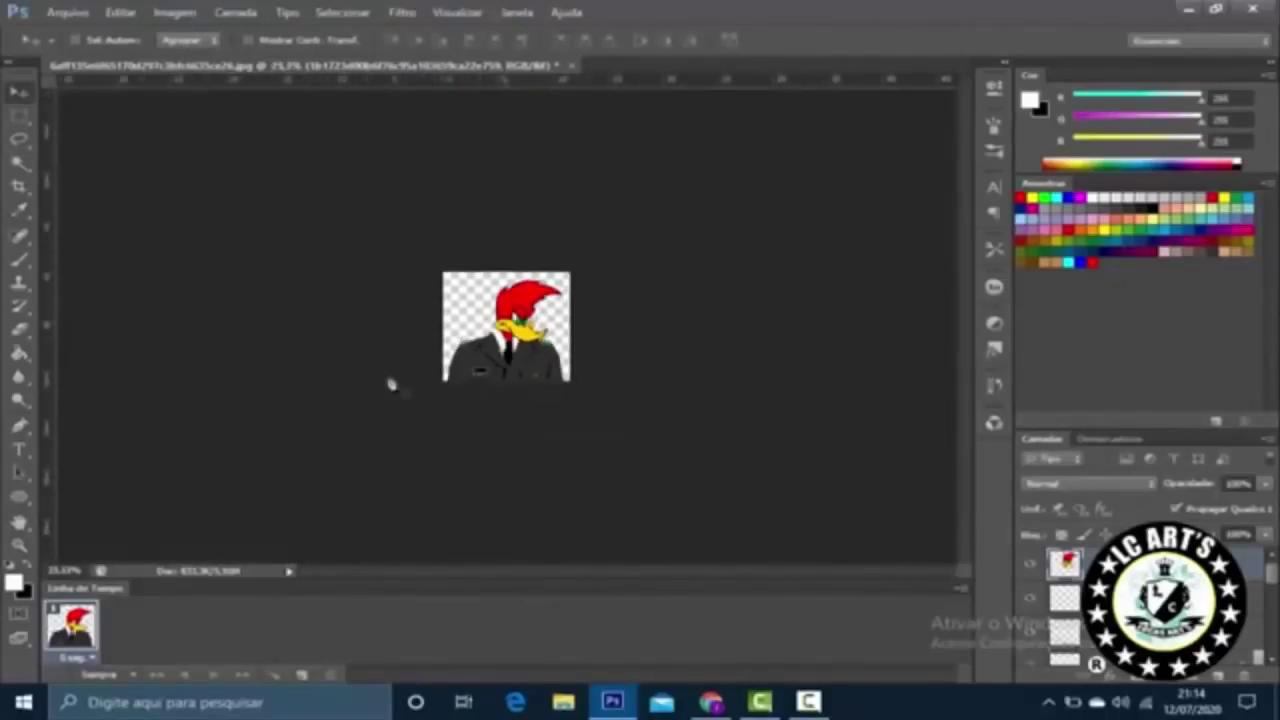
key("ctrl+t")
key("Return")
Step: Outline the red neck below the beak with the Pen tool and delete it from the head layer
scroll(390, 385, "up", 6)
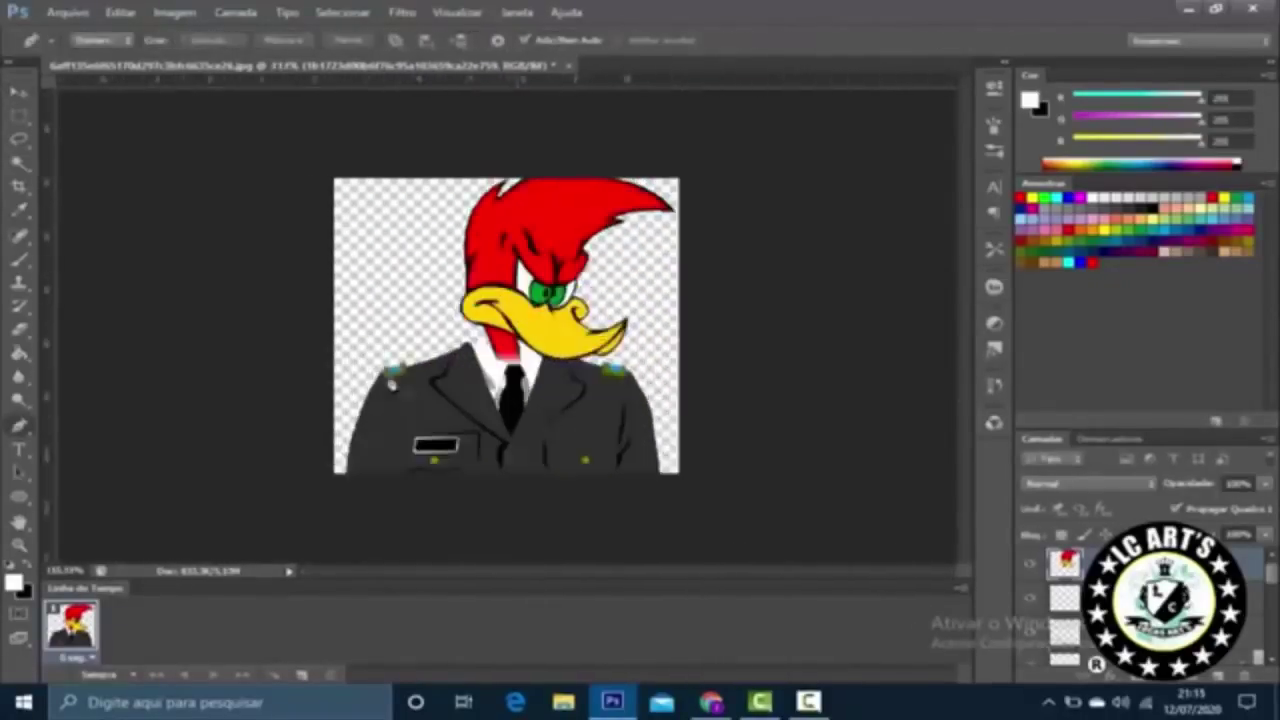
left_click(374, 291)
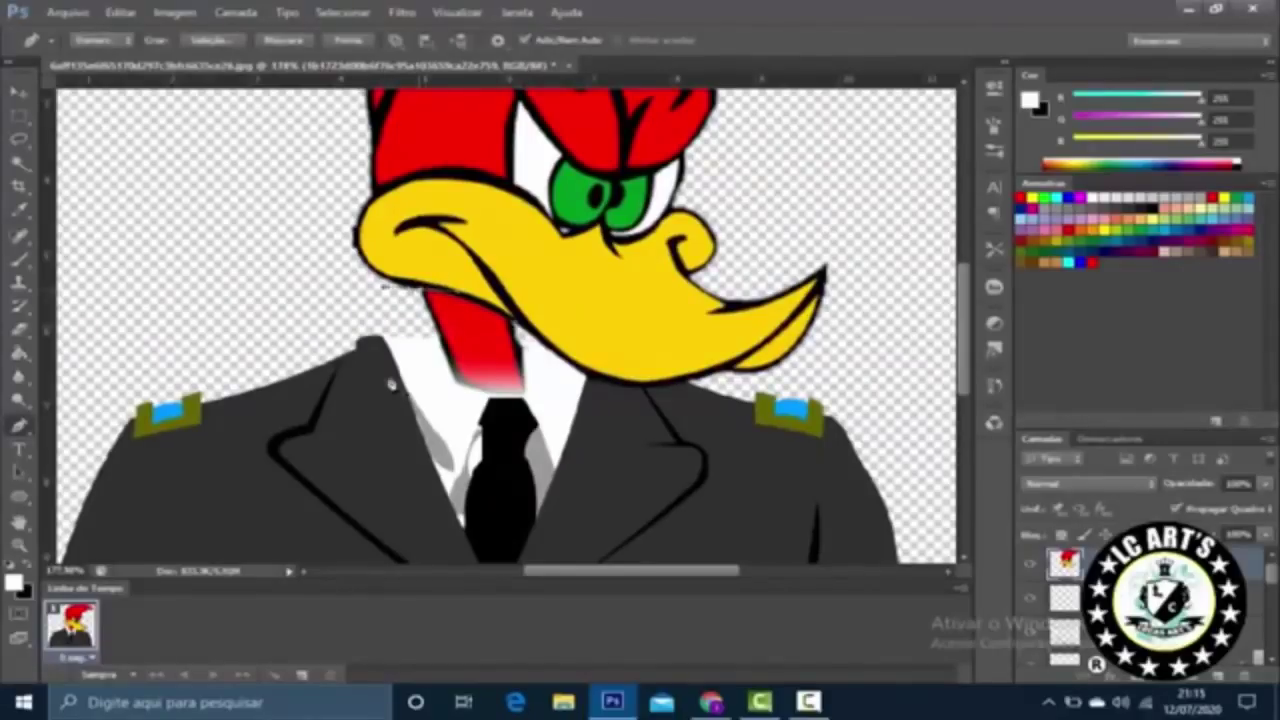
left_click(476, 433)
left_click(551, 432)
left_click(555, 383)
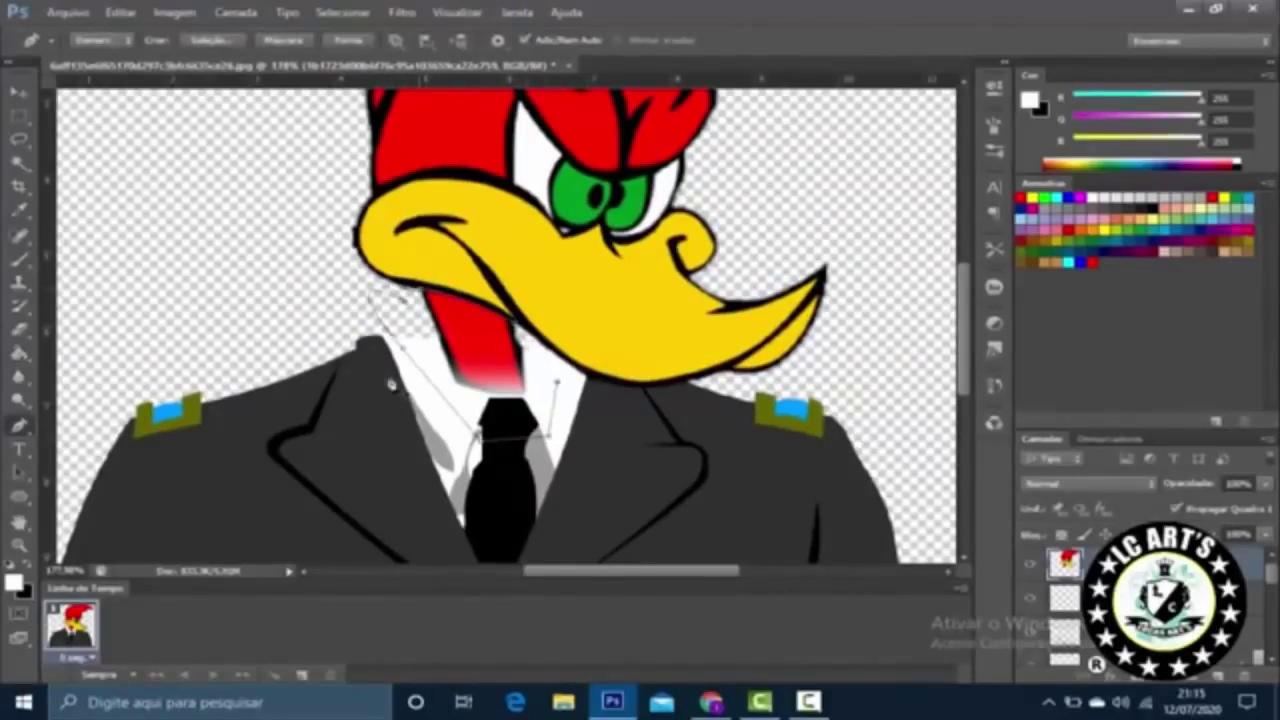
key("ctrl+Return")
key("Delete")
key("ctrl+d")
Step: Lower the head onto the shirt collar, rotate it about 15° counterclockwise and adjust its position
key("v")
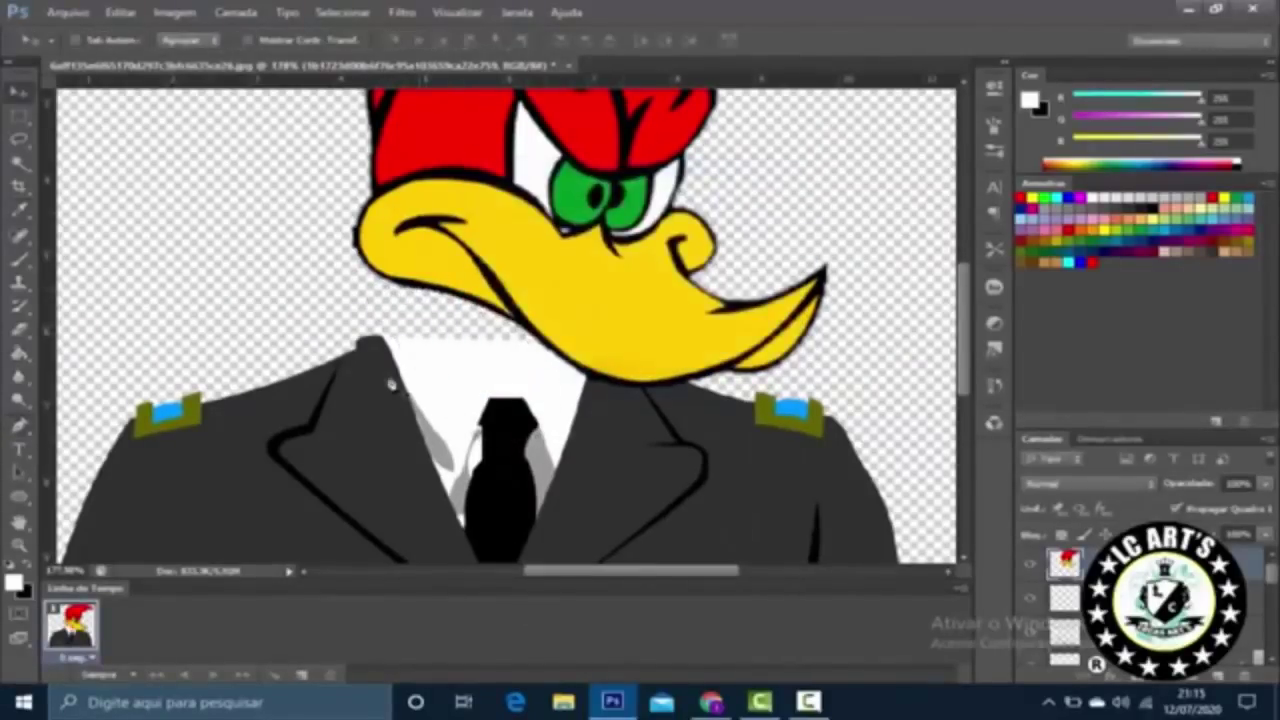
left_click_drag(455, 165, 495, 230)
scroll(391, 385, "down", 5)
scroll(392, 383, "down", 3)
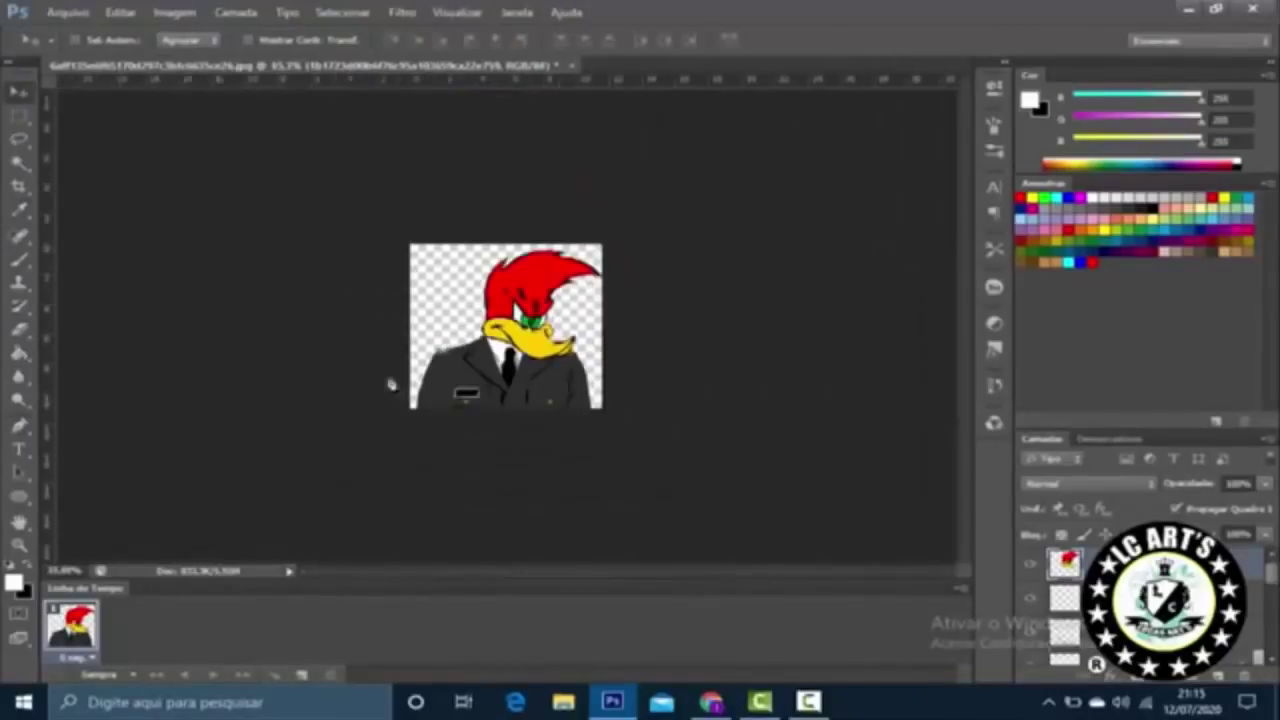
scroll(392, 383, "up", 2)
key("ctrl+t")
left_click_drag(668, 392, 683, 358)
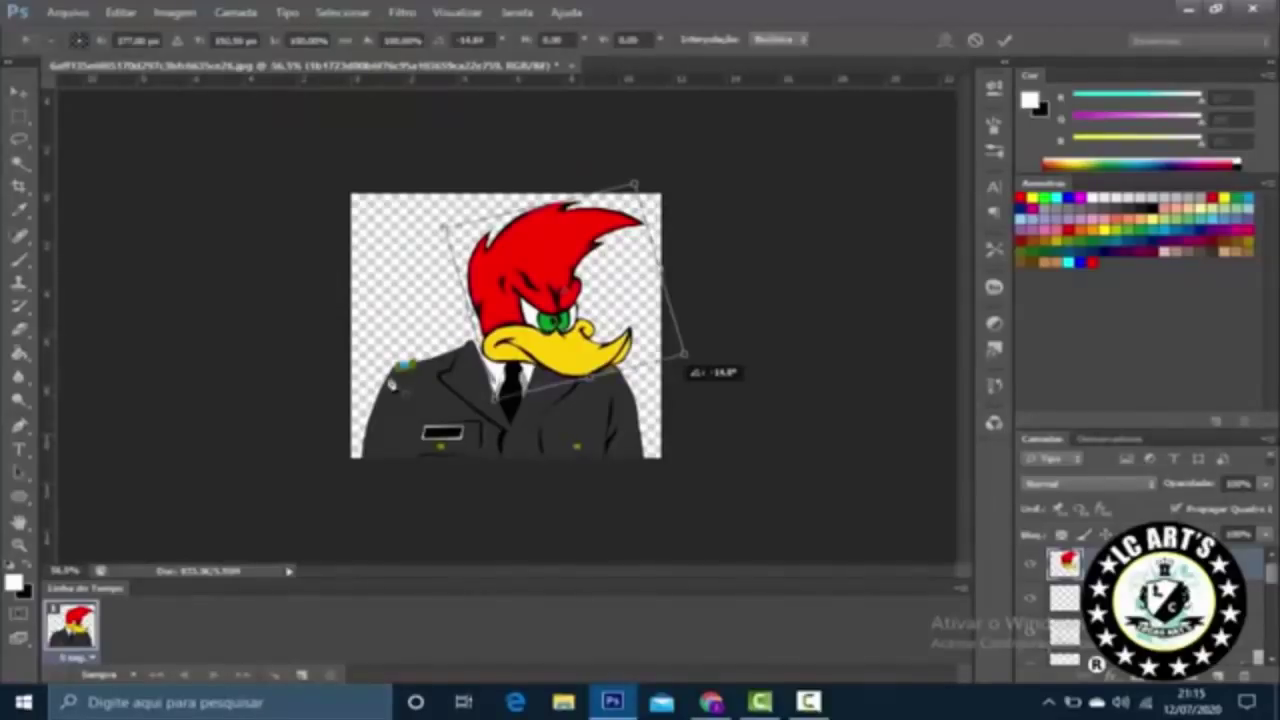
key("Return")
left_click_drag(565, 235, 540, 195)
Step: Switch to the browser, search Google Images for "boina vetor" and copy the drawing of two white military berets
key("alt+Tab")
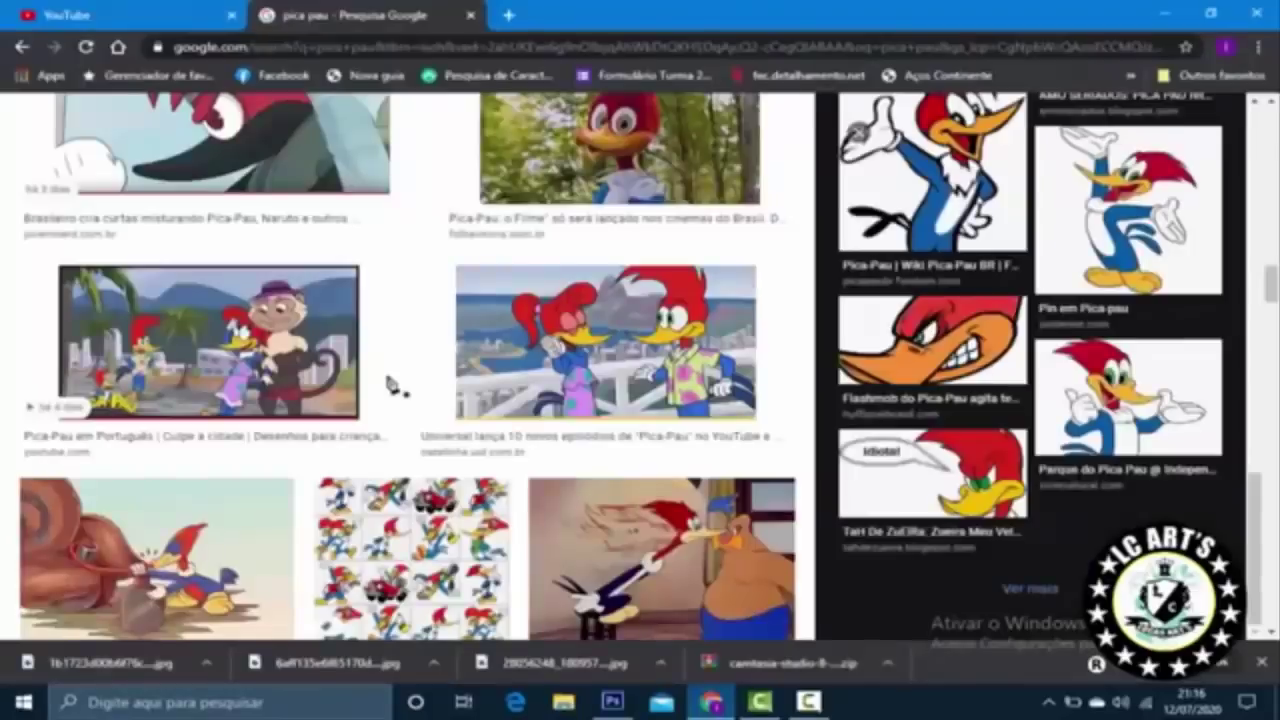
scroll(391, 381, "up", 10)
type("bioina")
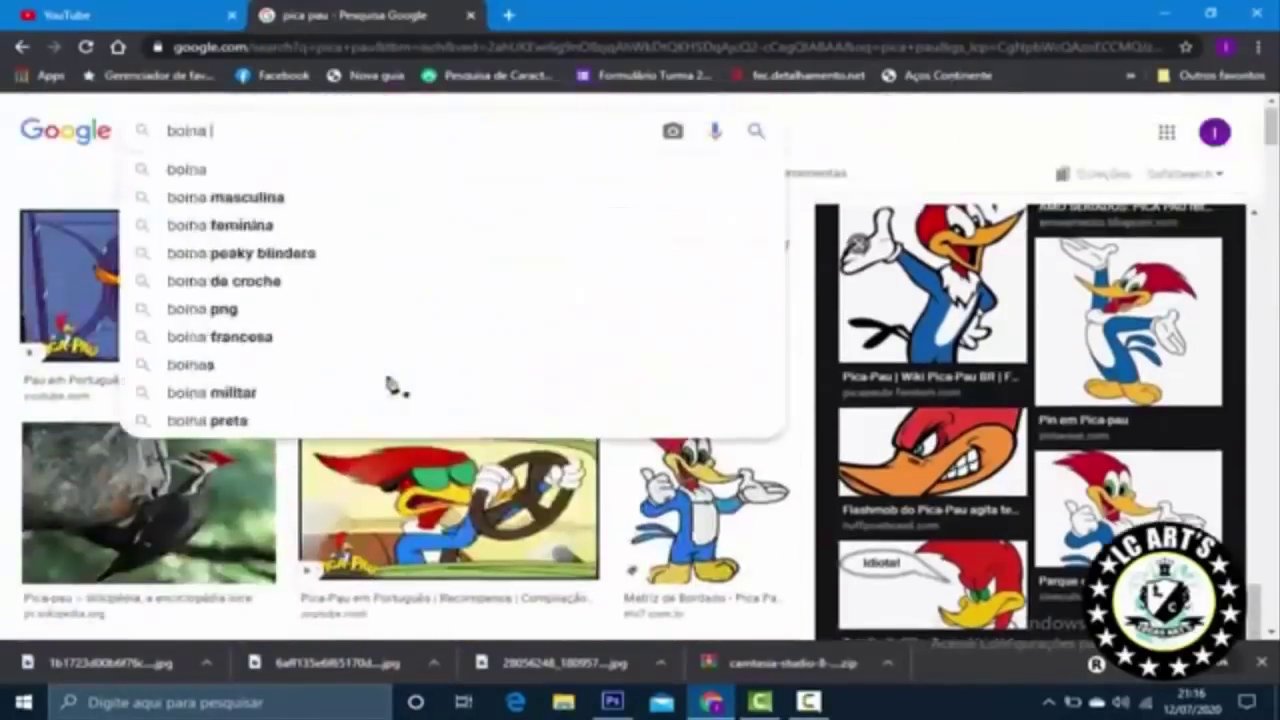
key("Return")
type("vetor")
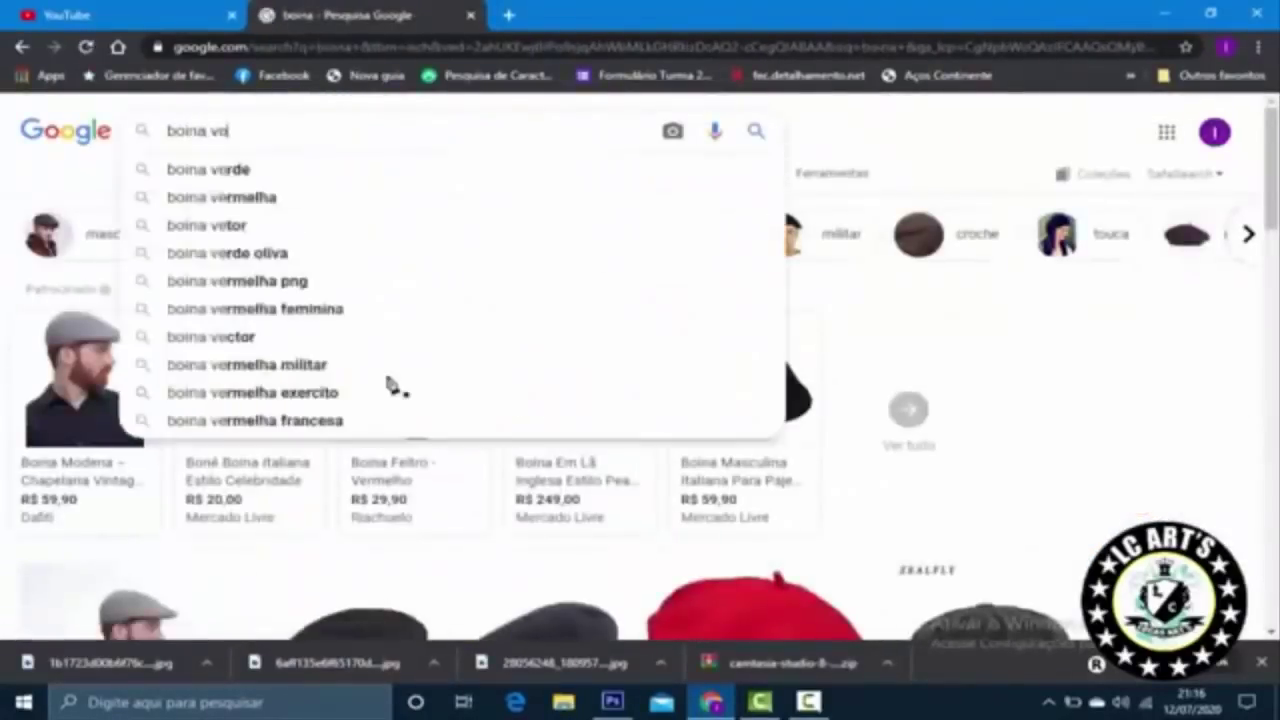
key("Return")
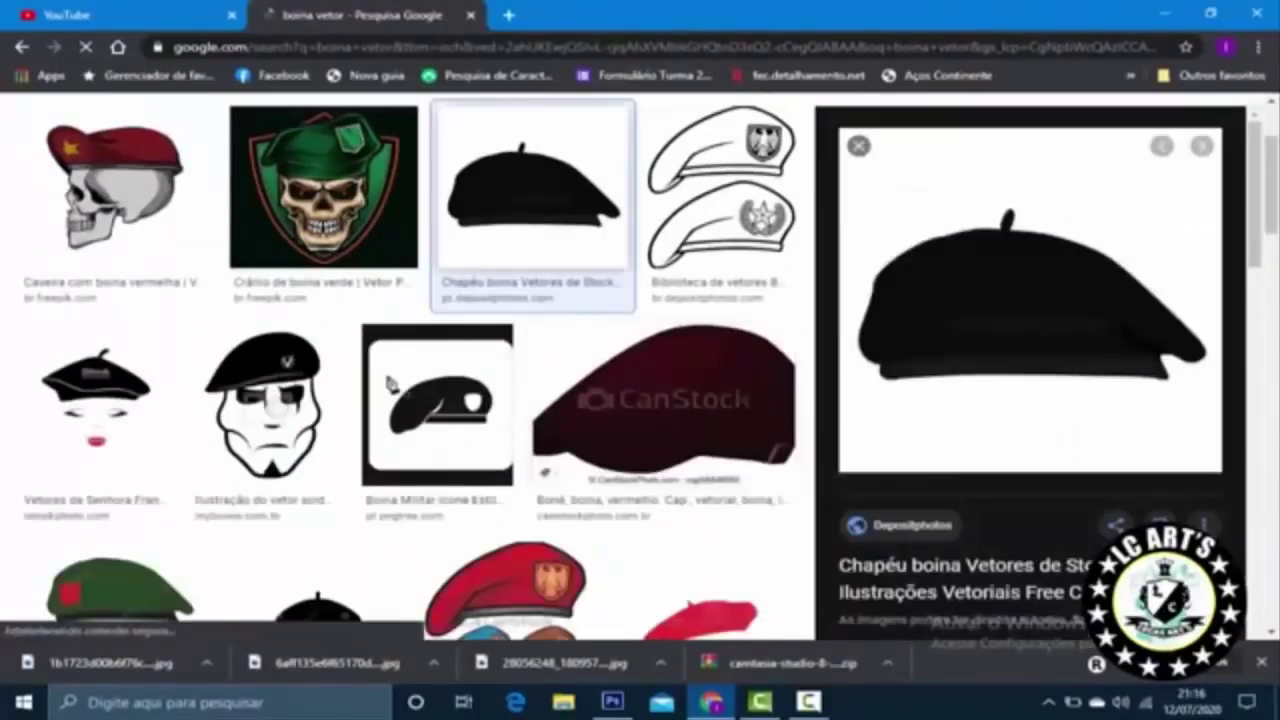
key("Right")
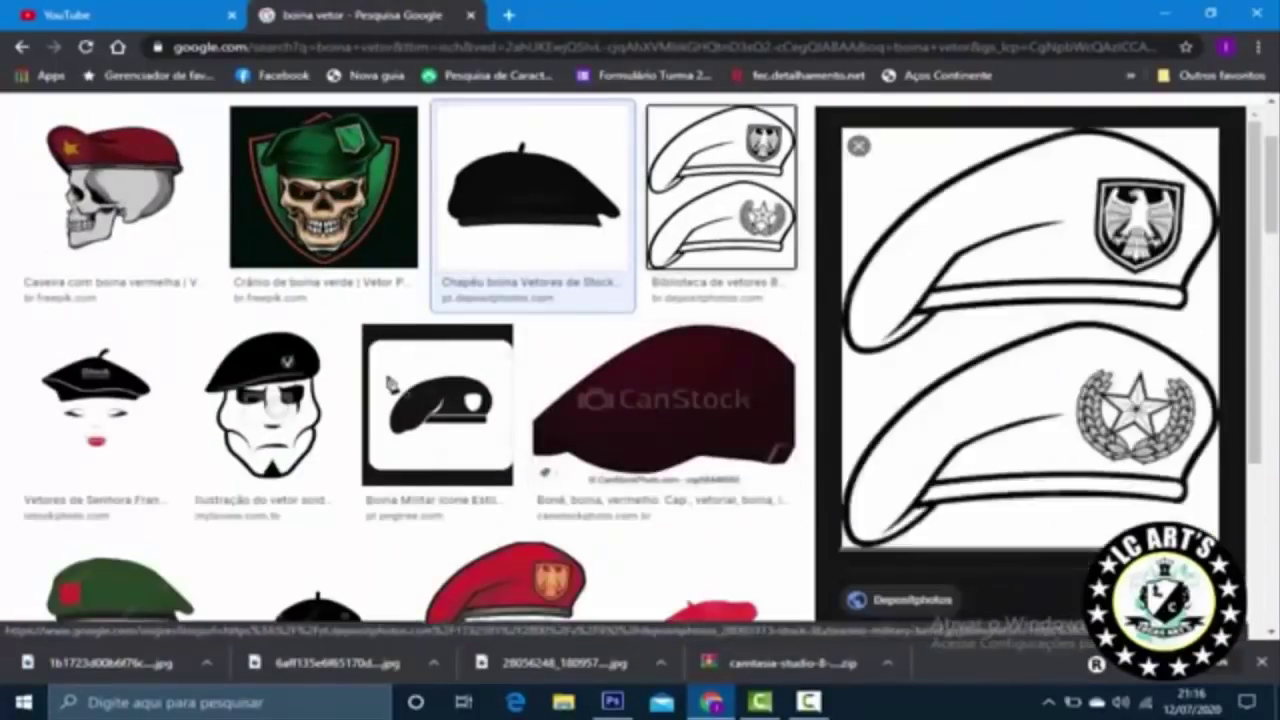
key("alt+Tab")
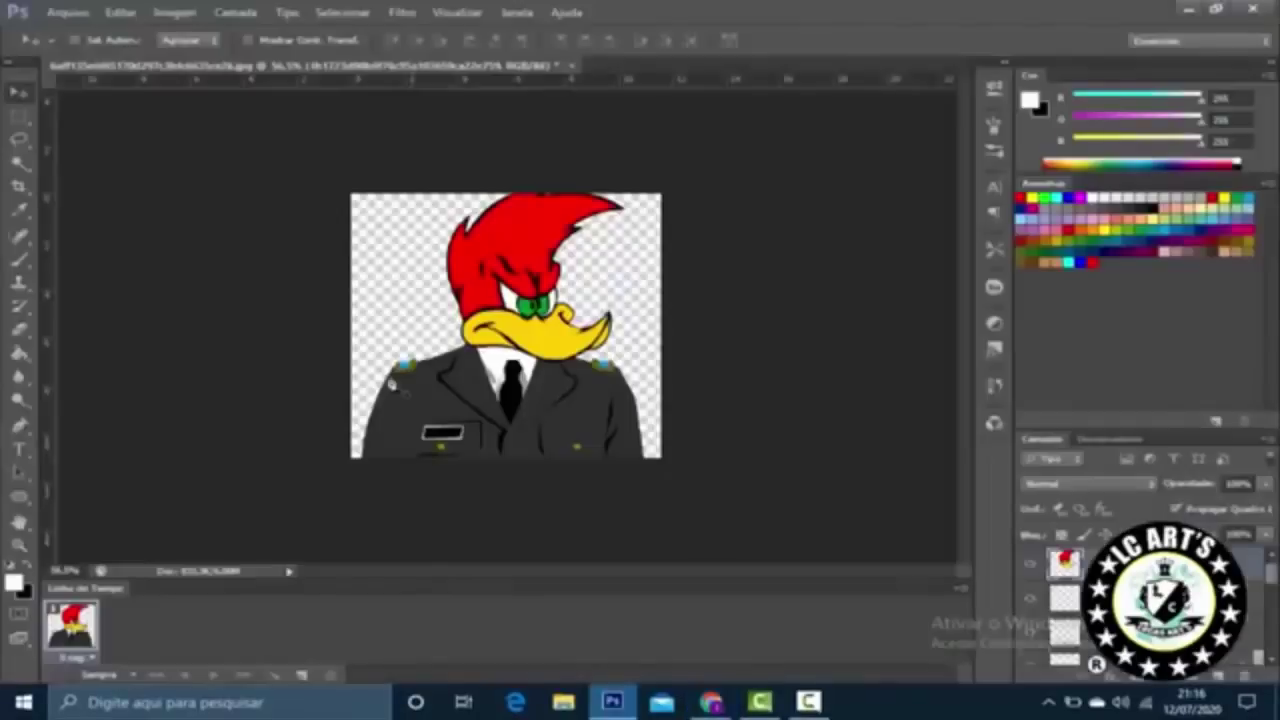
Step: Paste the beret drawing above the head layer and scale it down to fit within the canvas
key("ctrl+v")
key("ctrl+t")
key("ctrl+minus")
key("ctrl+minus")
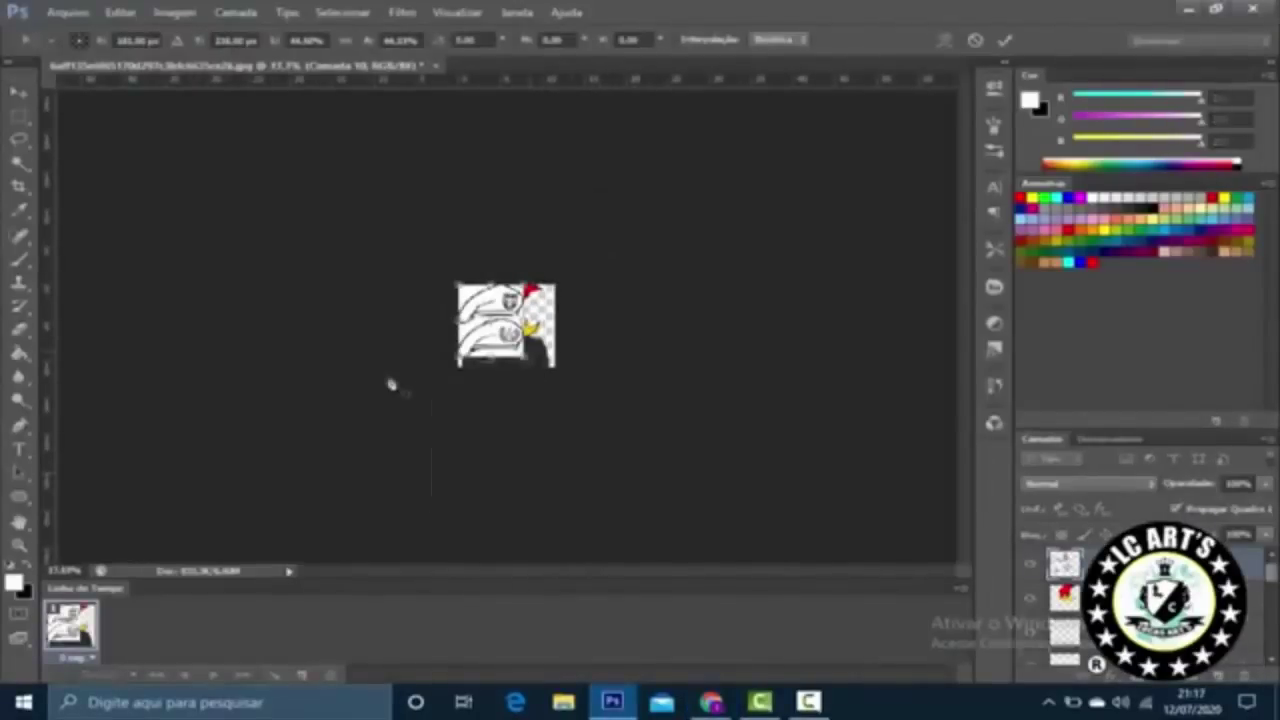
key("Return")
key("ctrl+plus")
key("ctrl+plus")
key("ctrl+plus")
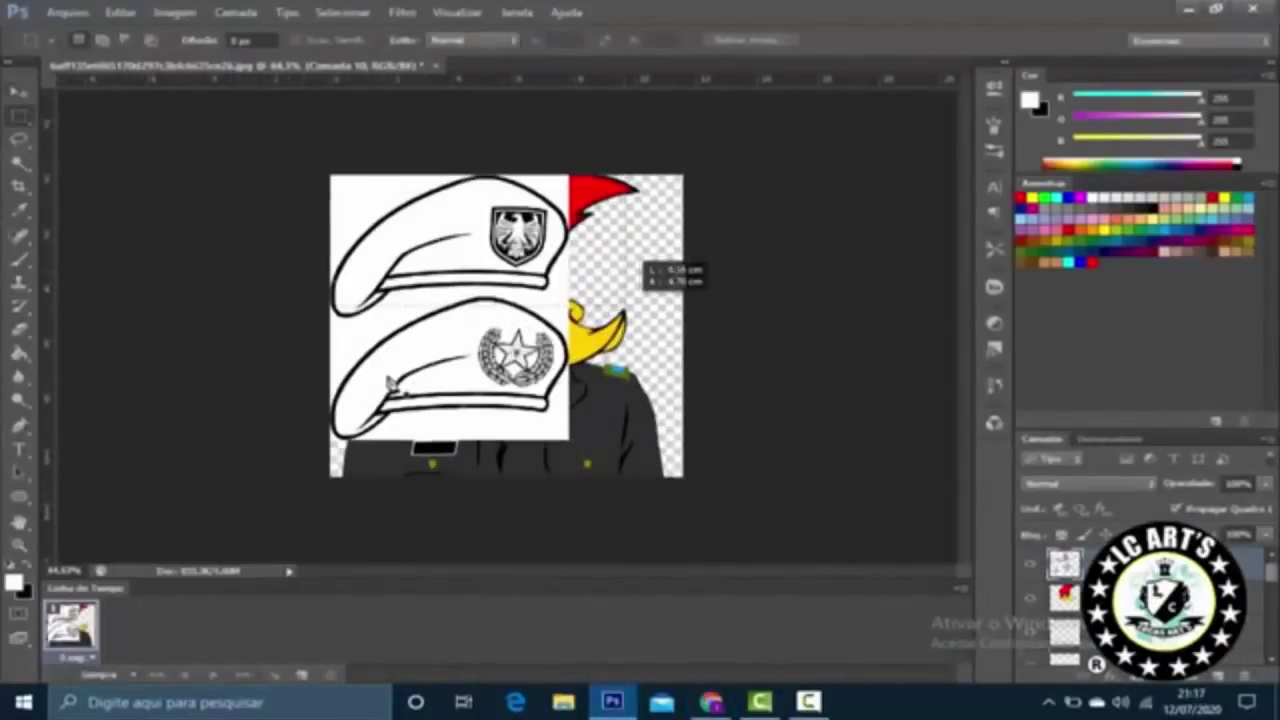
Step: Delete the lower beret with the star badge and erase the white background around the upper one
mouse_move(640, 305)
left_mouse_down()
mouse_move(572, 302)
mouse_move(580, 320)
left_mouse_up()
key("Delete")
right_click(18, 330)
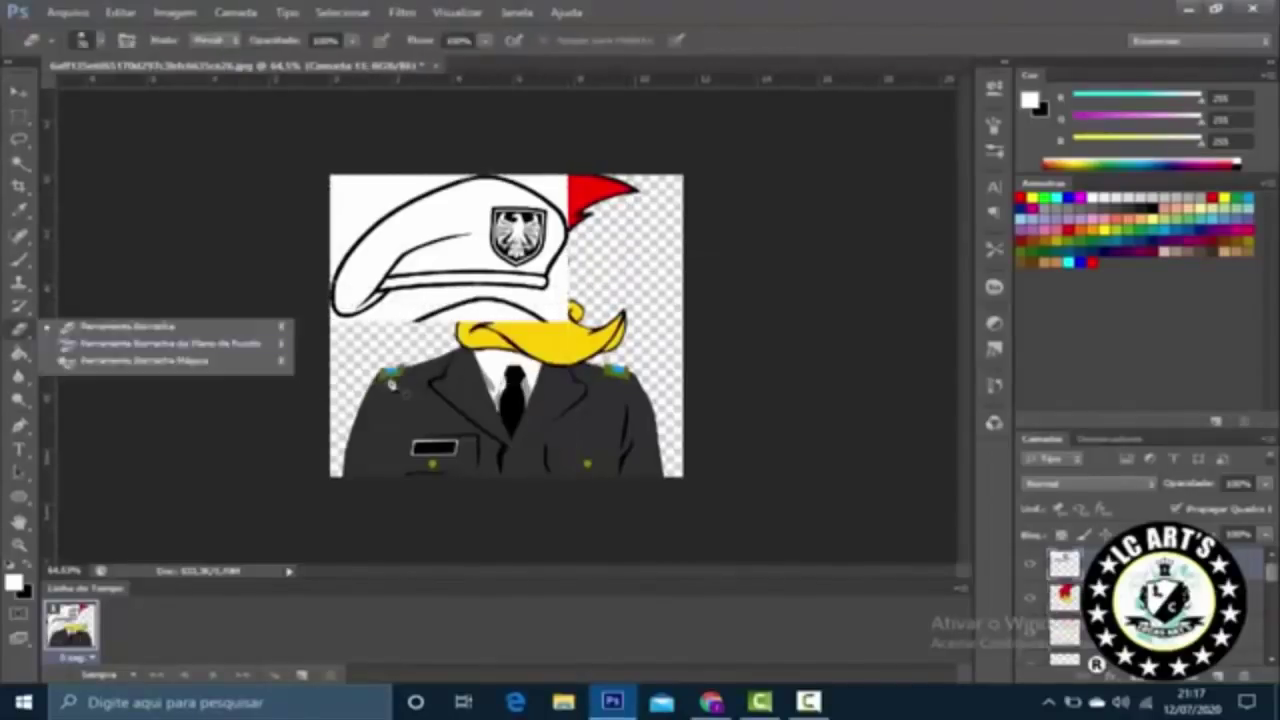
left_click(140, 360)
left_click(450, 300)
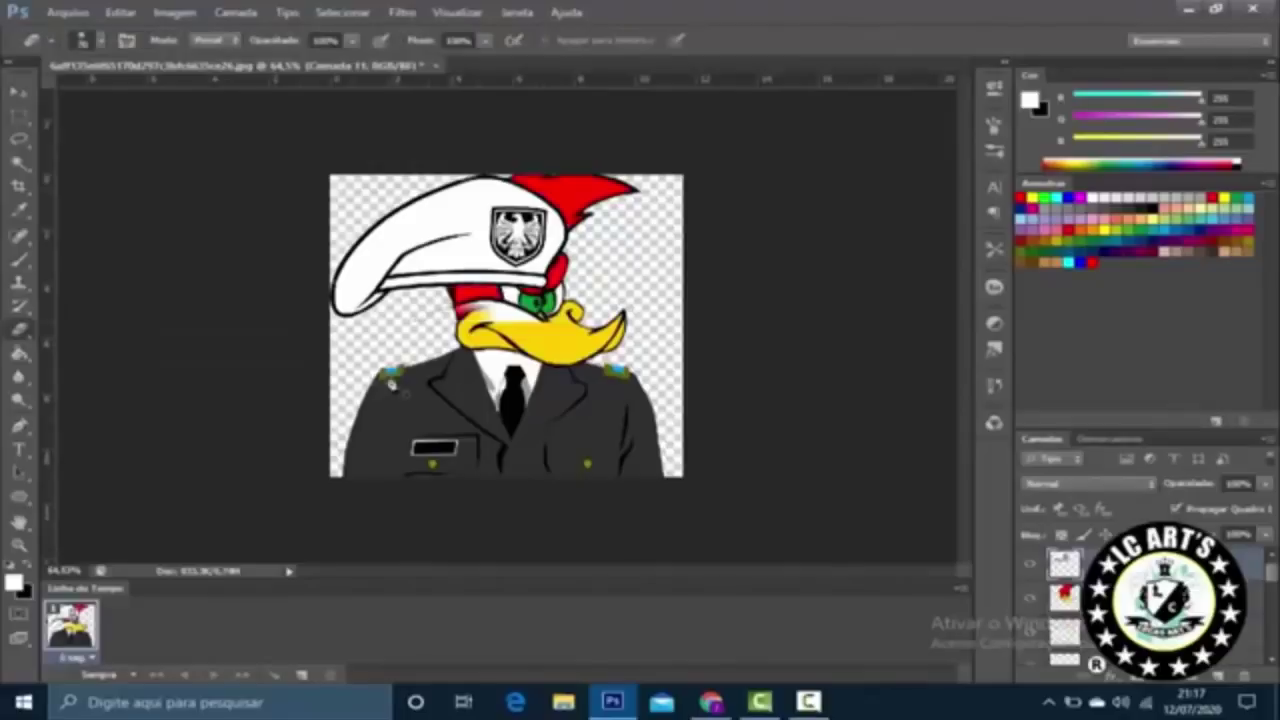
key("m")
Step: Scale down the beret and position it on the woodpecker's head, just above the angry brow
key("ctrl+t")
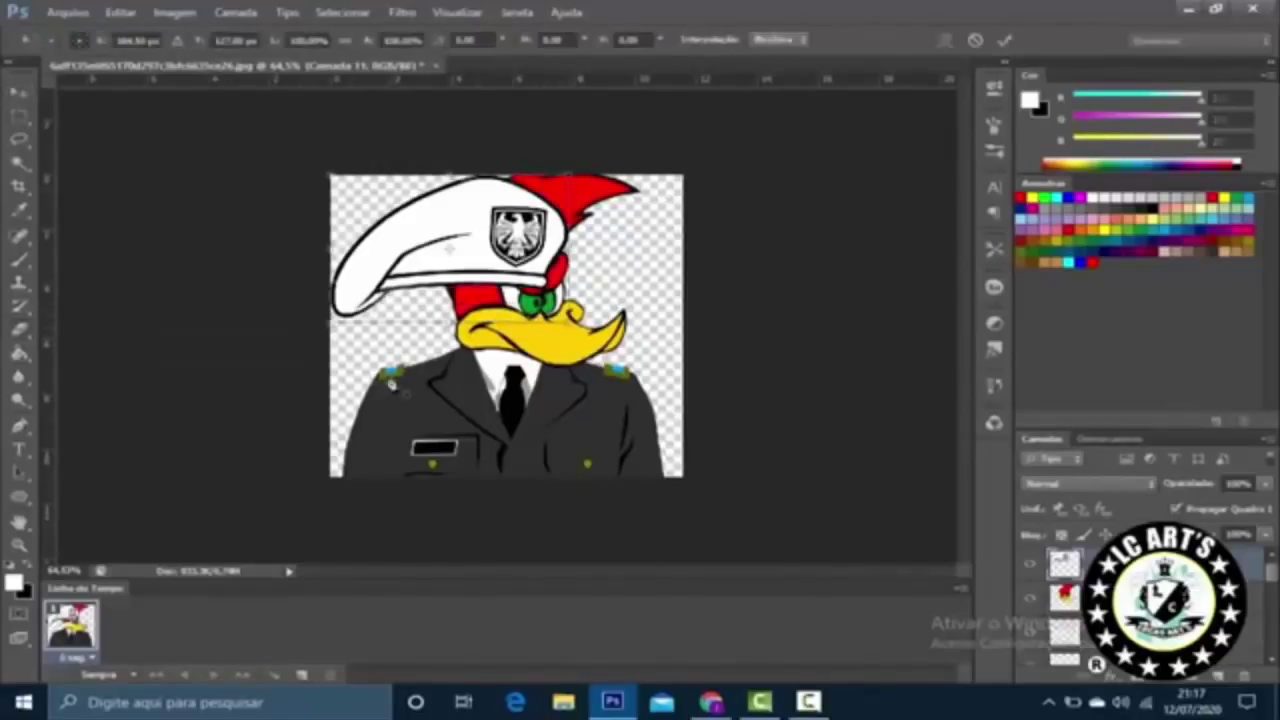
left_click_drag(570, 320, 540, 222)
left_click_drag(442, 225, 412, 240)
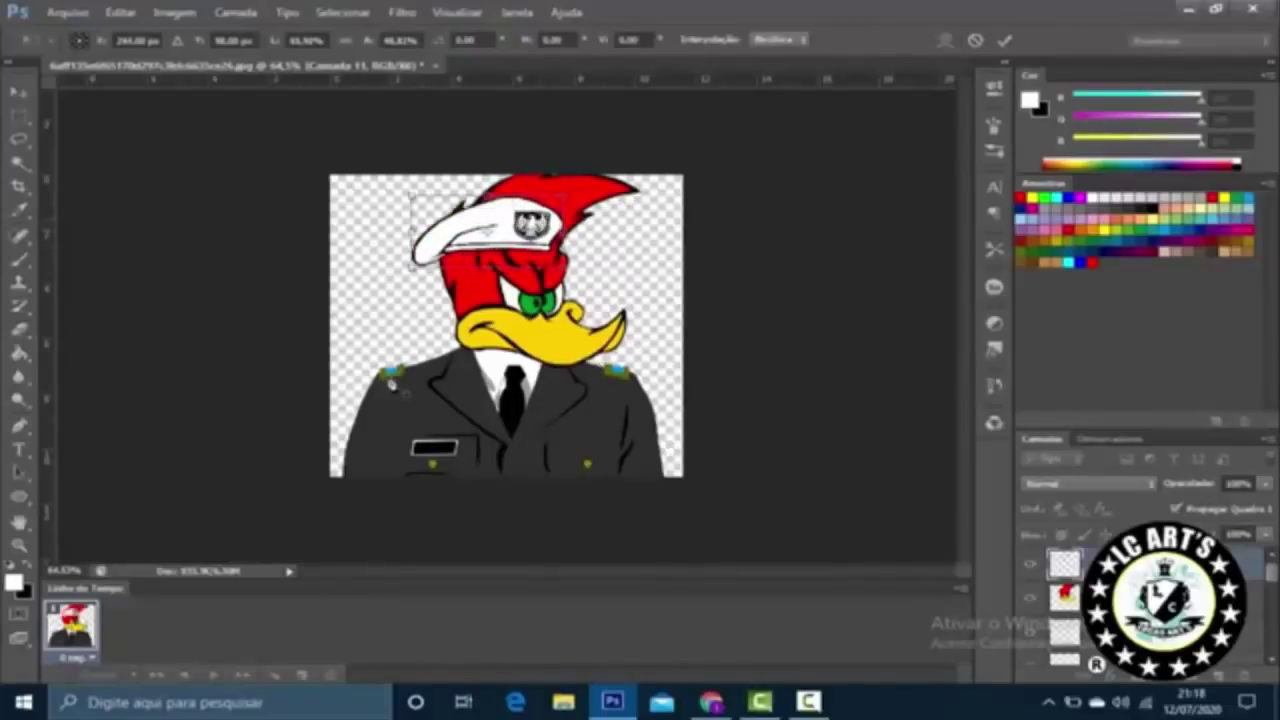
left_click_drag(488, 197, 488, 177)
mouse_move(566, 266)
left_mouse_down()
mouse_move(582, 262)
mouse_move(578, 282)
left_mouse_up()
left_click_drag(410, 230, 407, 232)
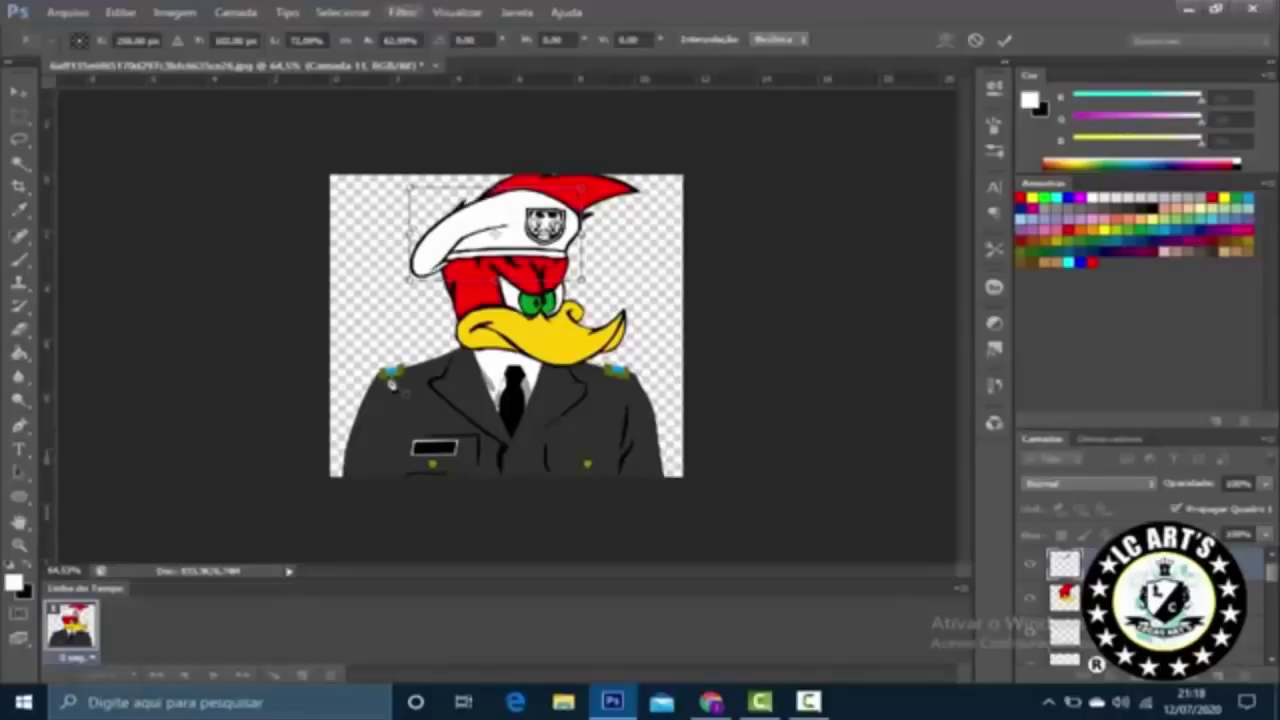
key("Return")
Step: Outline the red crest sticking out around the beret with the Pen tool and delete it from the head layer
key("p")
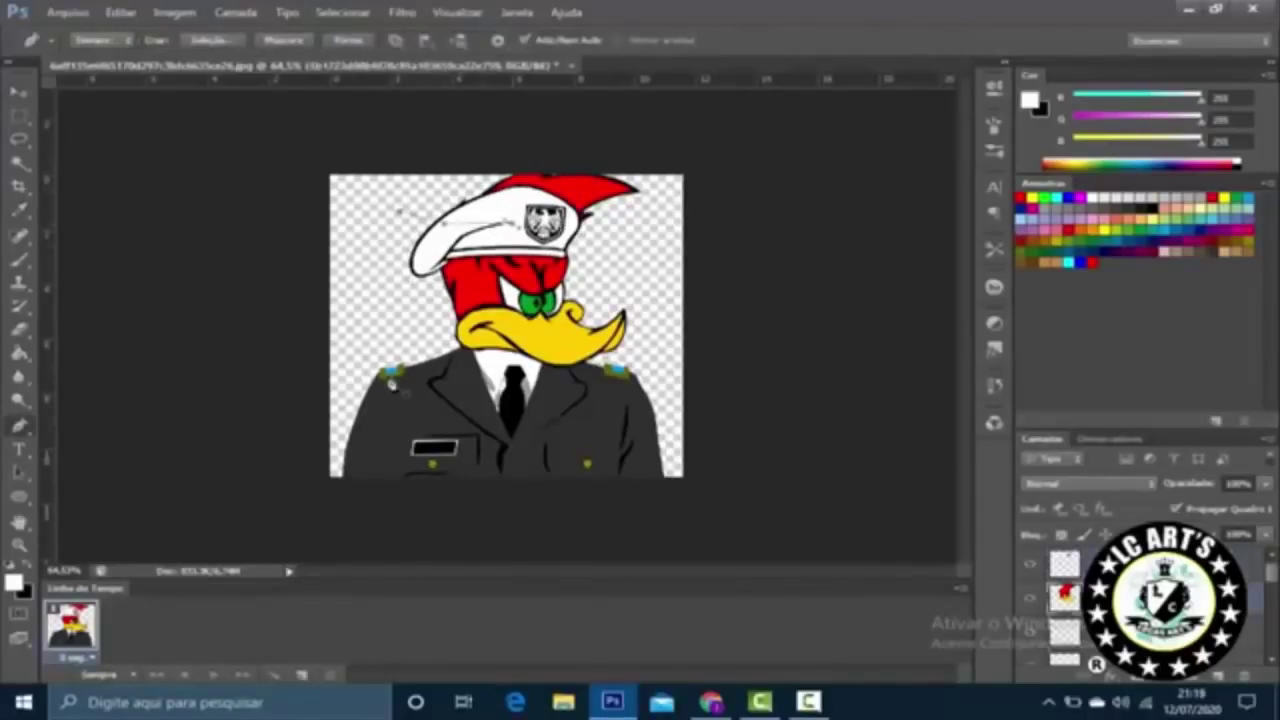
key("Return")
key("Delete")
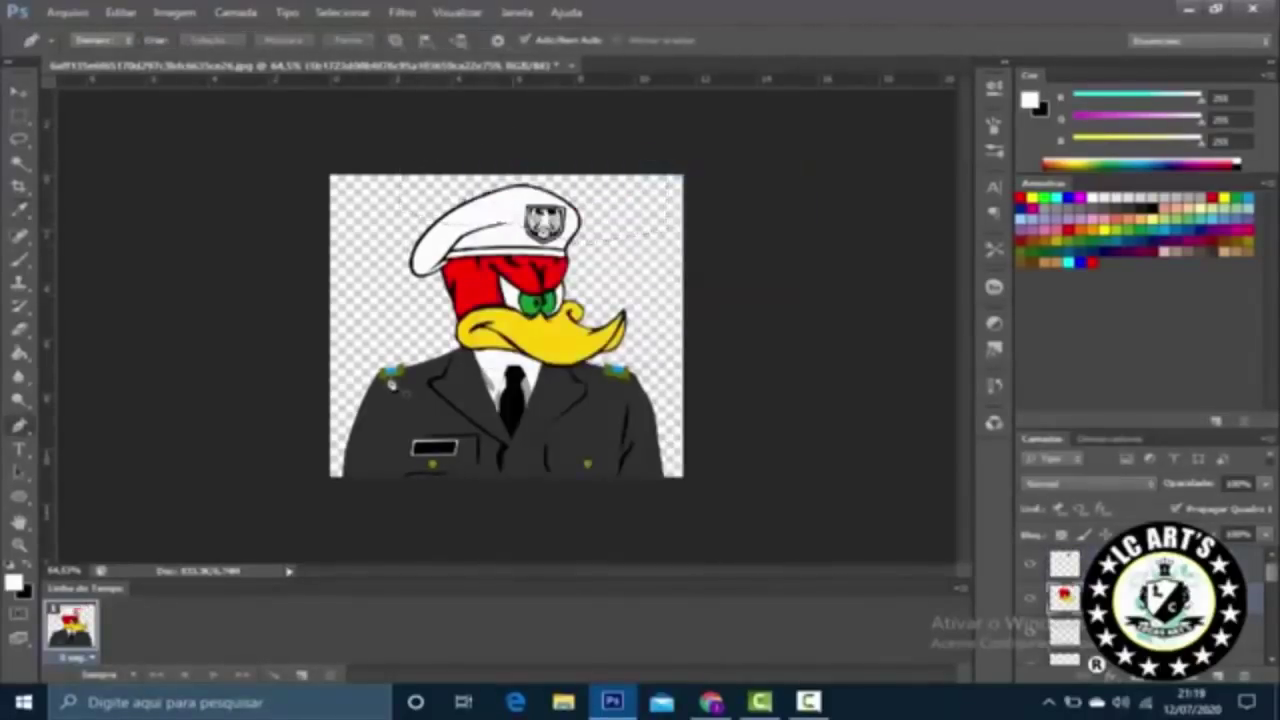
Step: Copy the beret's black outlines to a new layer with the Magic Wand and lower their lightness to -100
key("v")
key("ctrl+plus")
key("ctrl+plus")
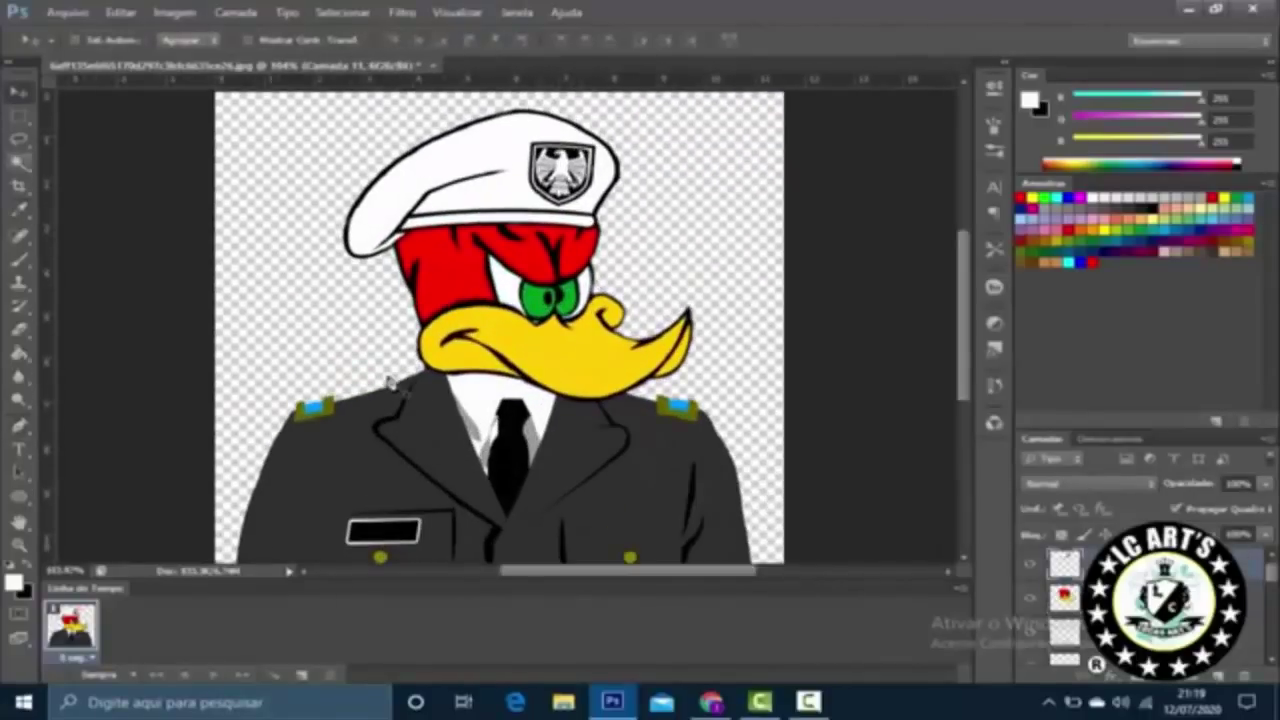
key("w")
key("ctrl+plus")
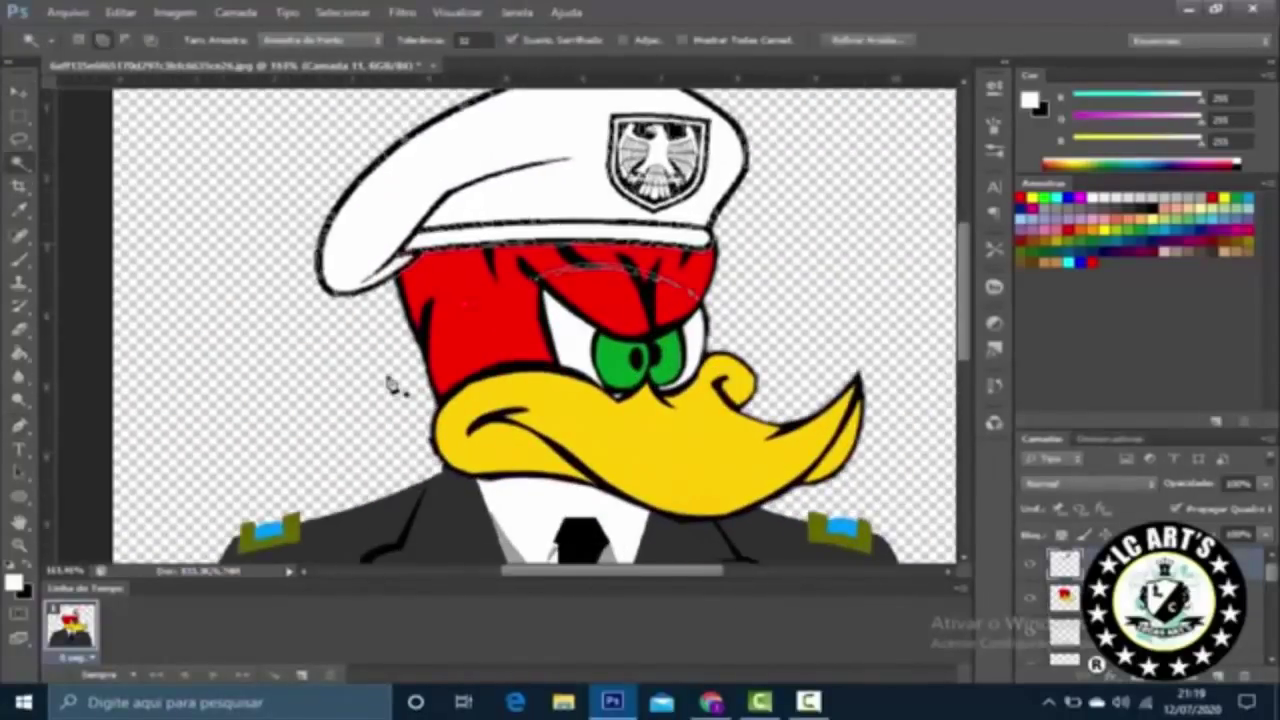
key("ctrl+u")
key("Down")
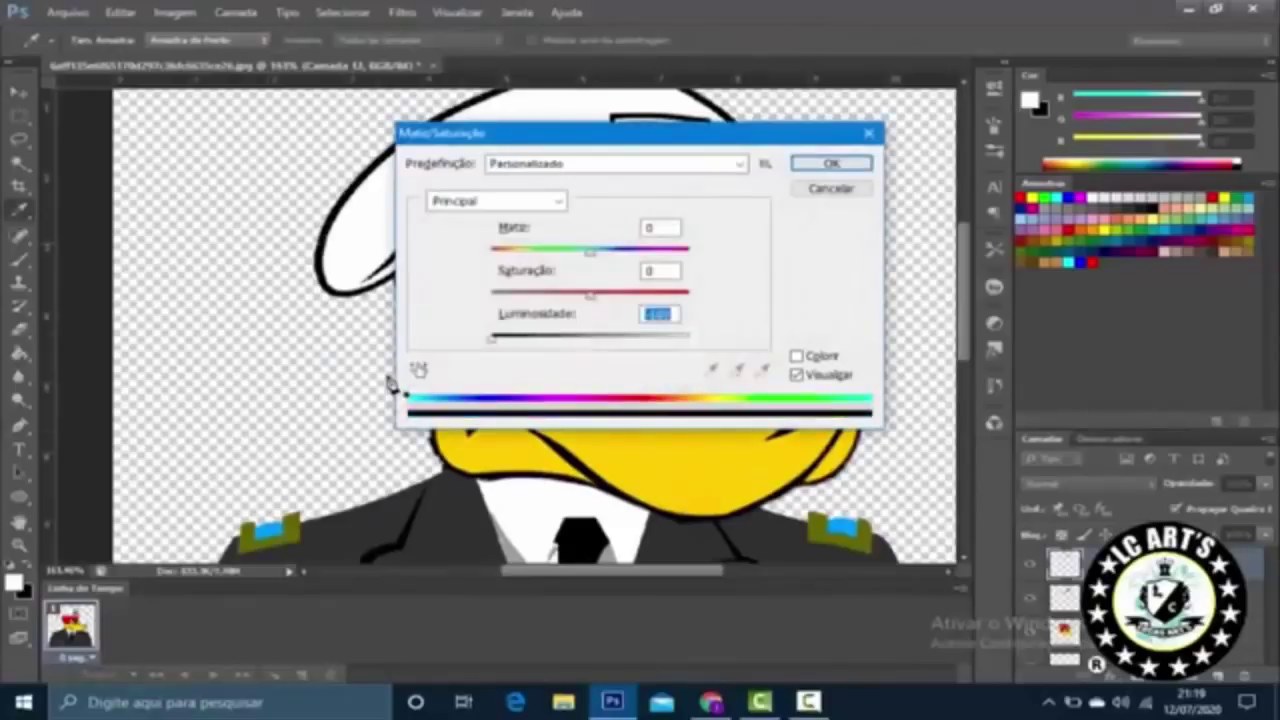
key("Escape")
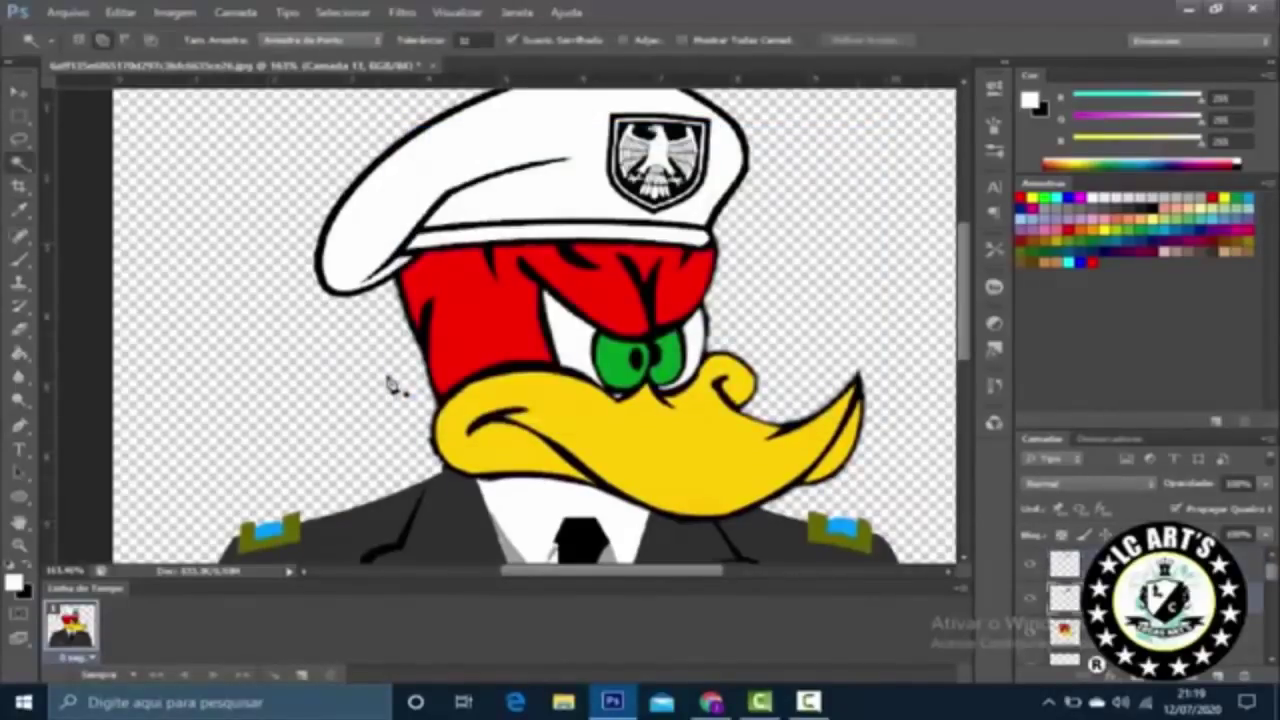
key("ctrl+u")
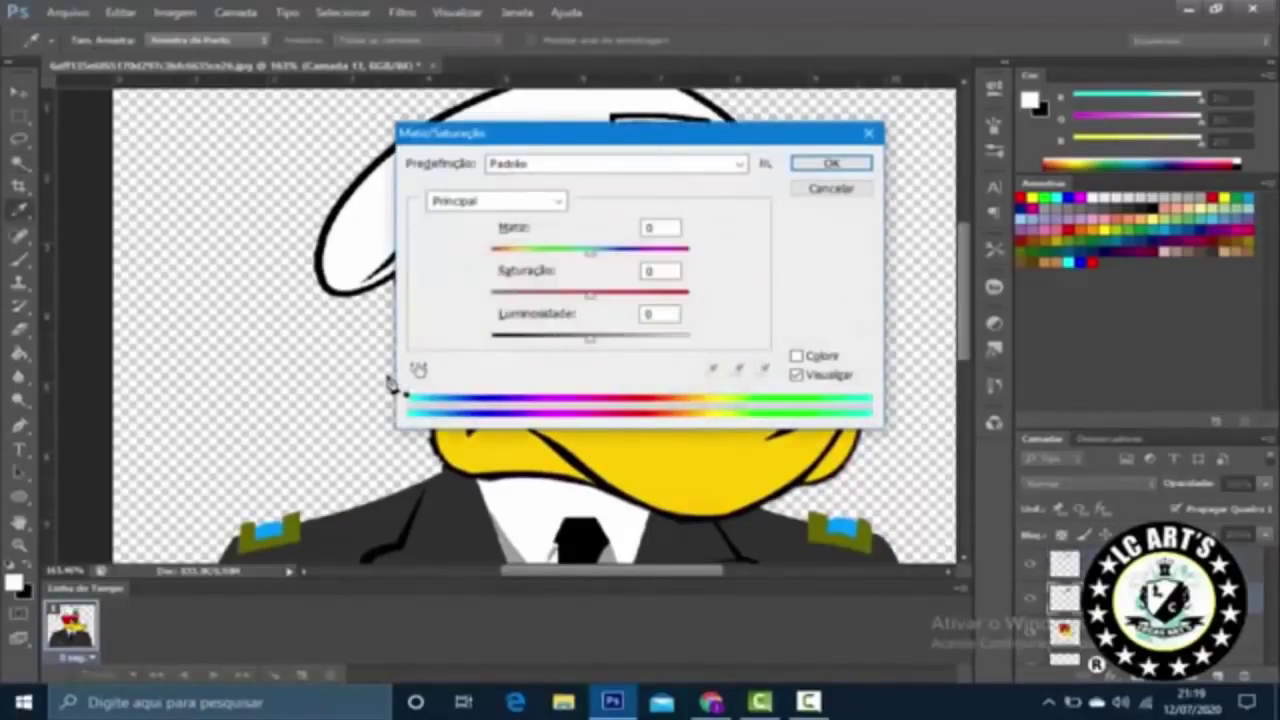
key("Down")
key("Escape")
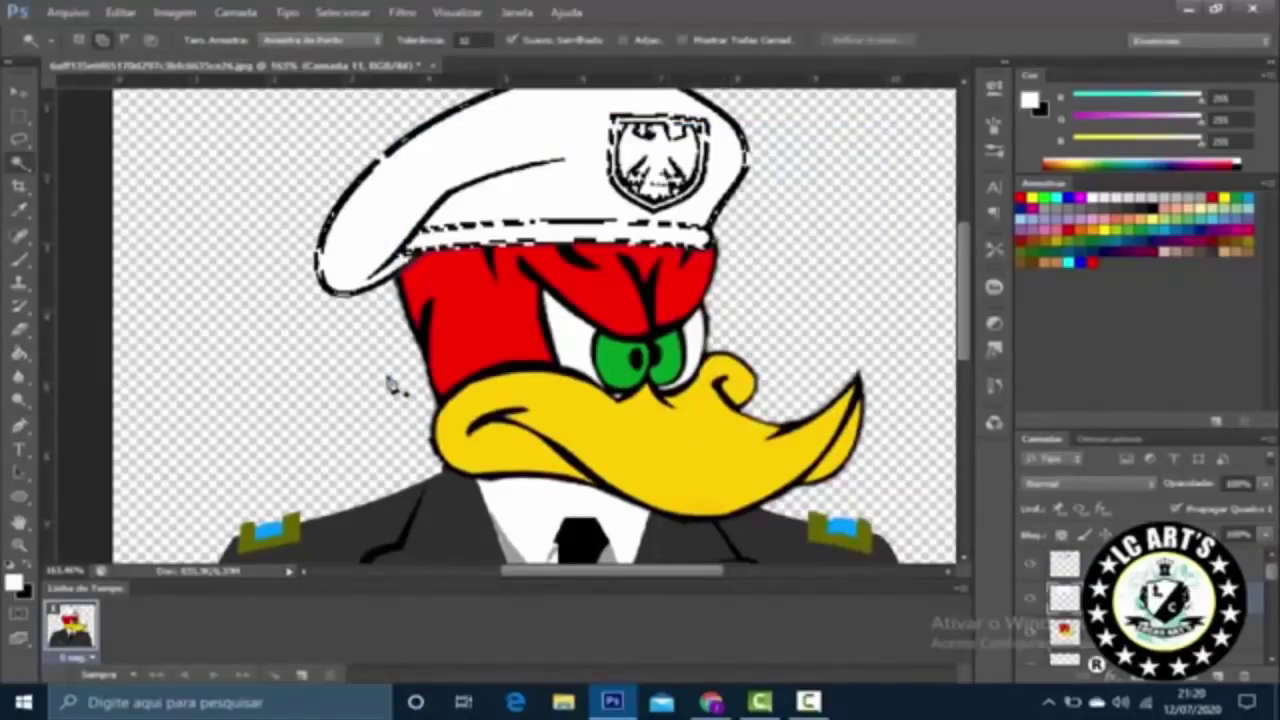
Step: Paint over the eagle shield badge on the beret with a white brush
key("ctrl+minus")
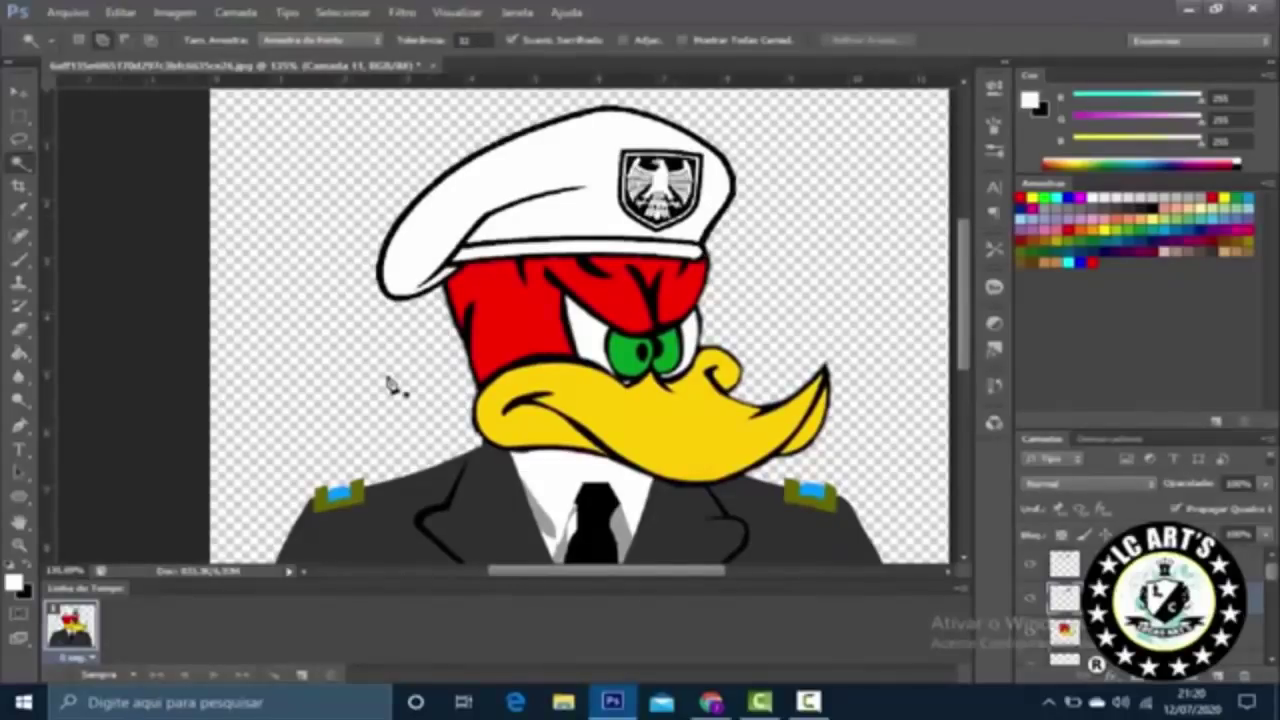
key("p")
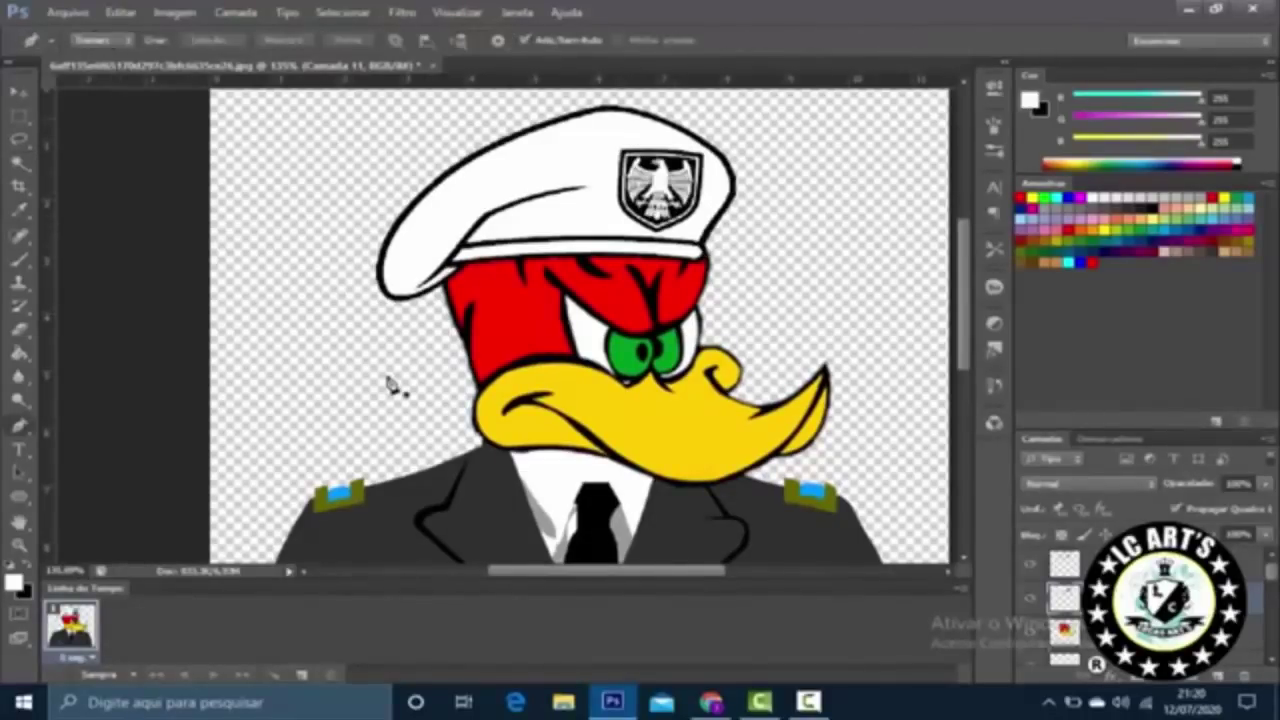
key("ctrl+plus")
key("ctrl+plus")
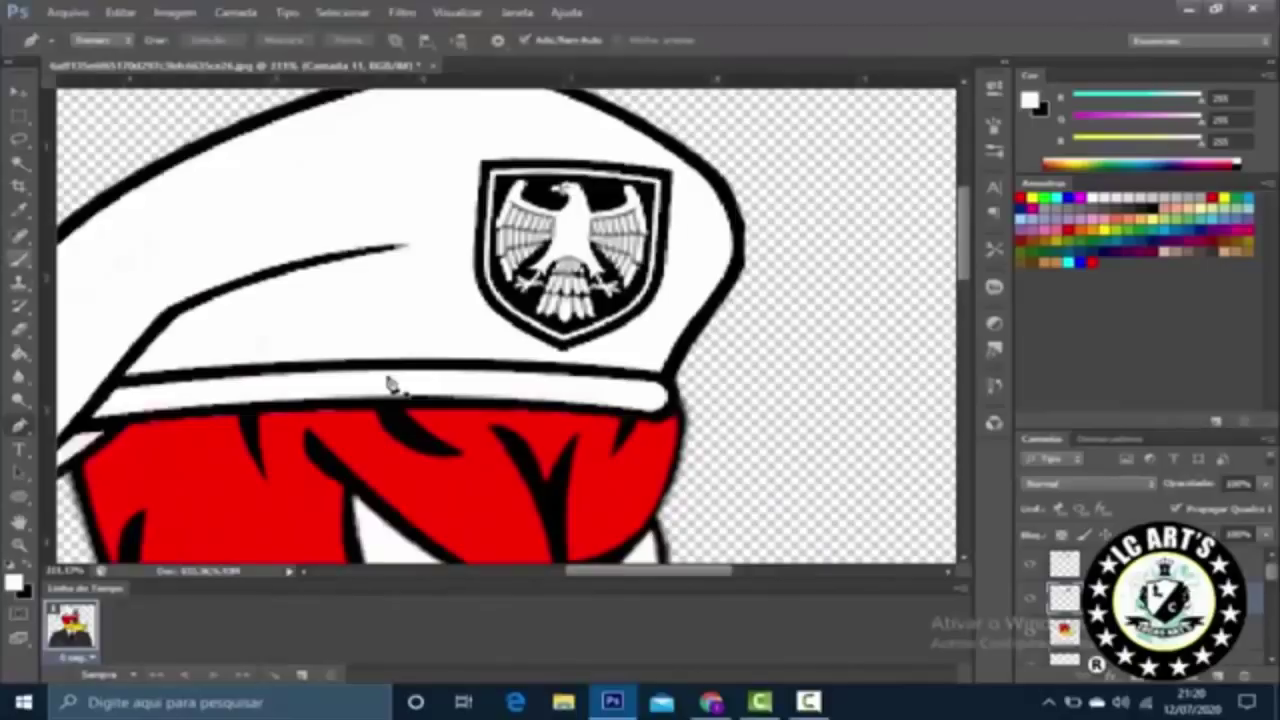
key("b")
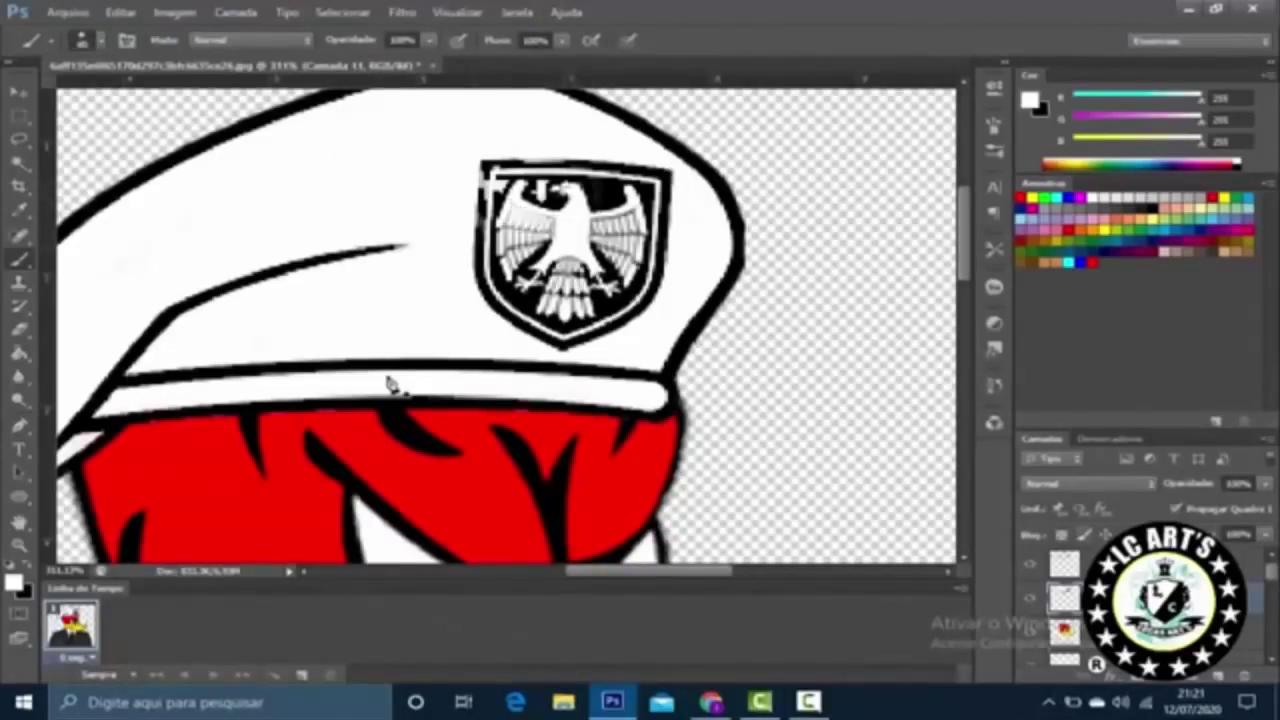
key("ctrl+z")
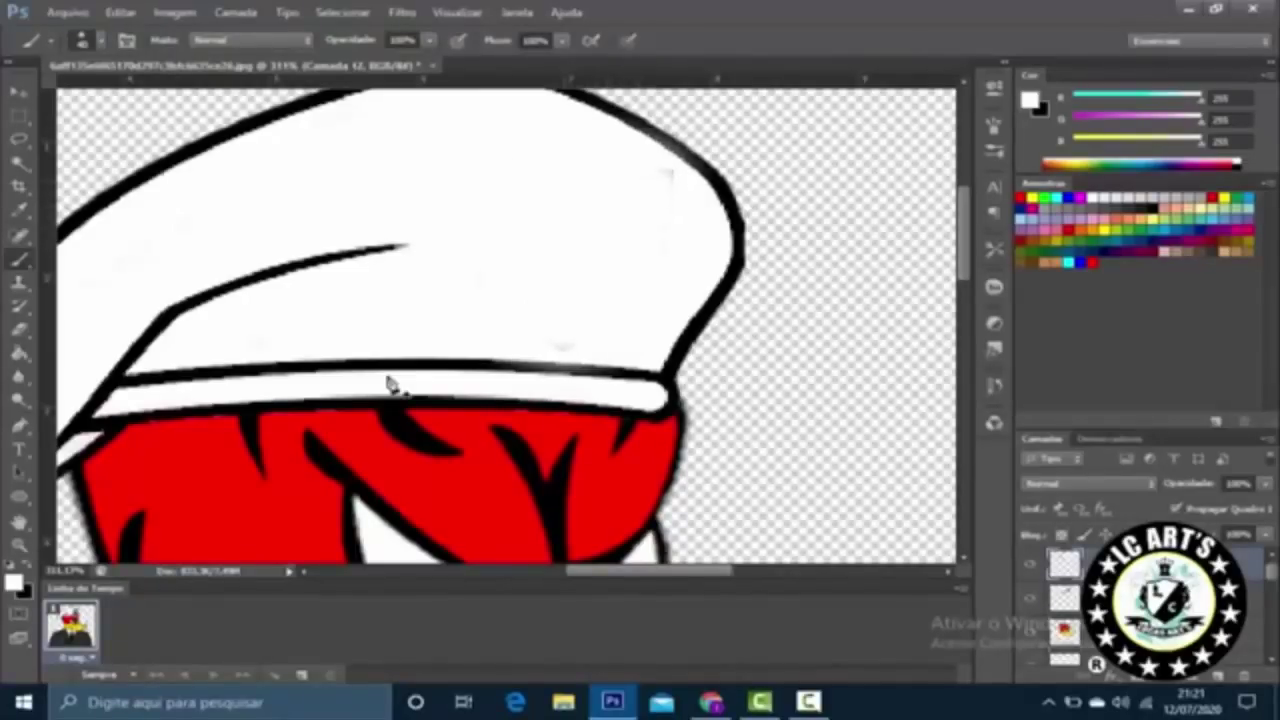
key("p")
scroll(390, 385, "down", 1)
scroll(390, 385, "down", 2)
scroll(390, 385, "up", 3)
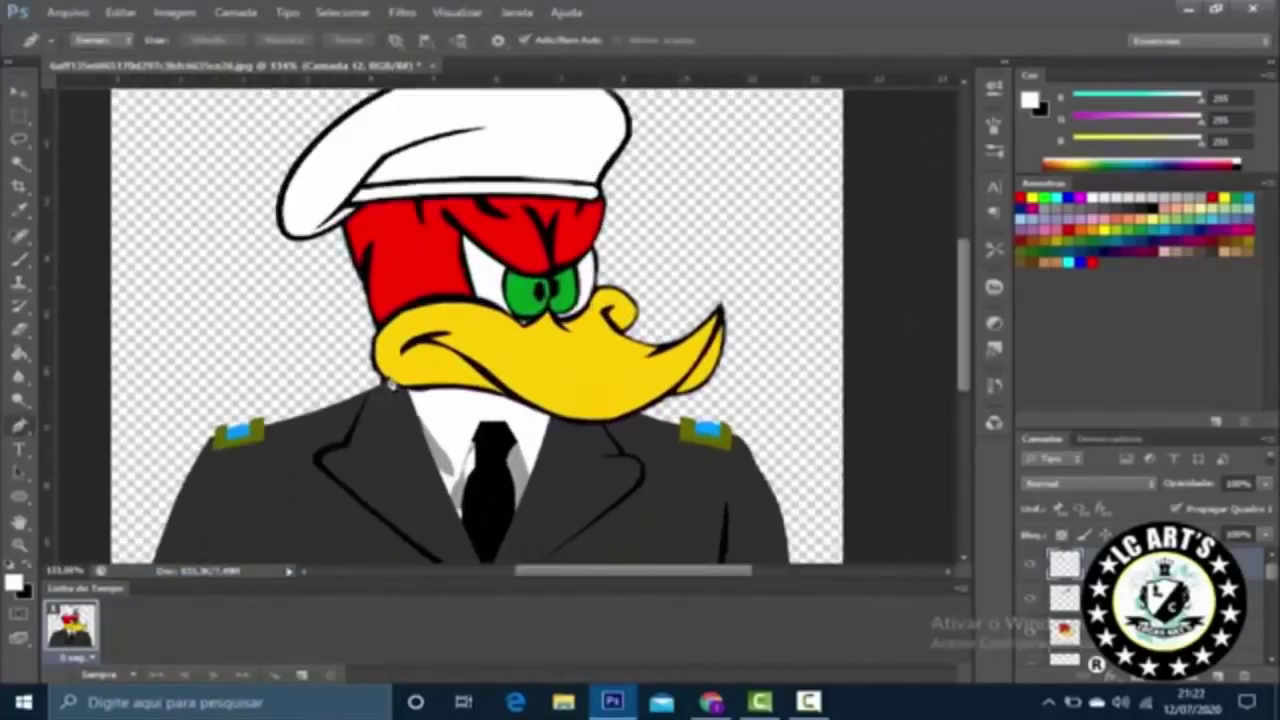
Step: Select the beret's white areas with the Magic Wand set to contiguous and place them on a separate layer
key("w")
key("shift+w")
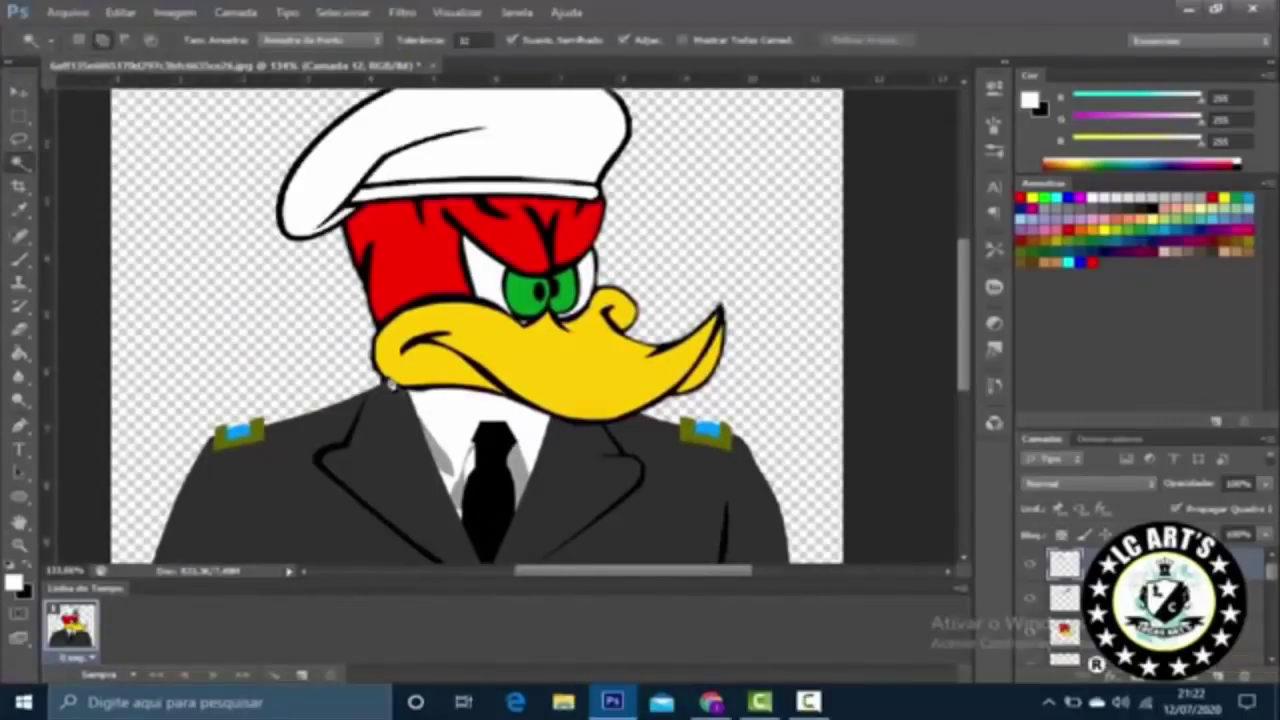
key("alt+bracketleft")
key("v")
scroll(390, 385, "down", 2)
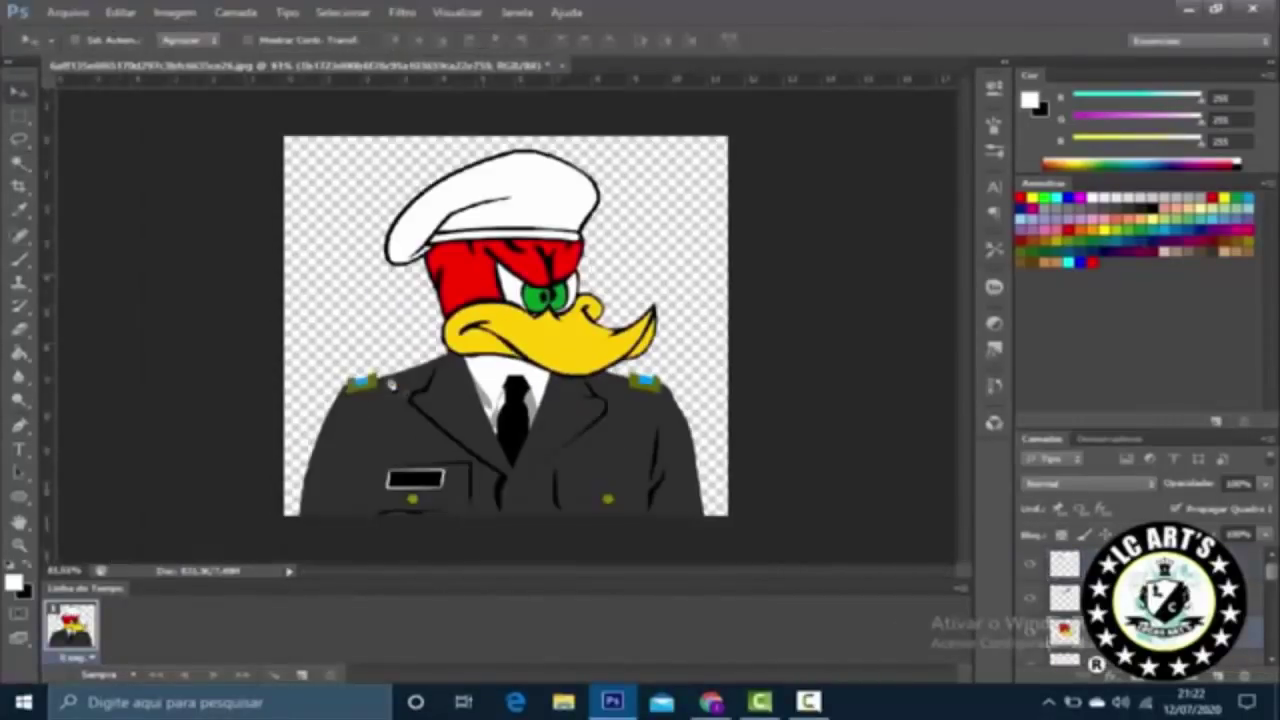
scroll(393, 385, "up", 1)
key("alt+bracketright")
key("w")
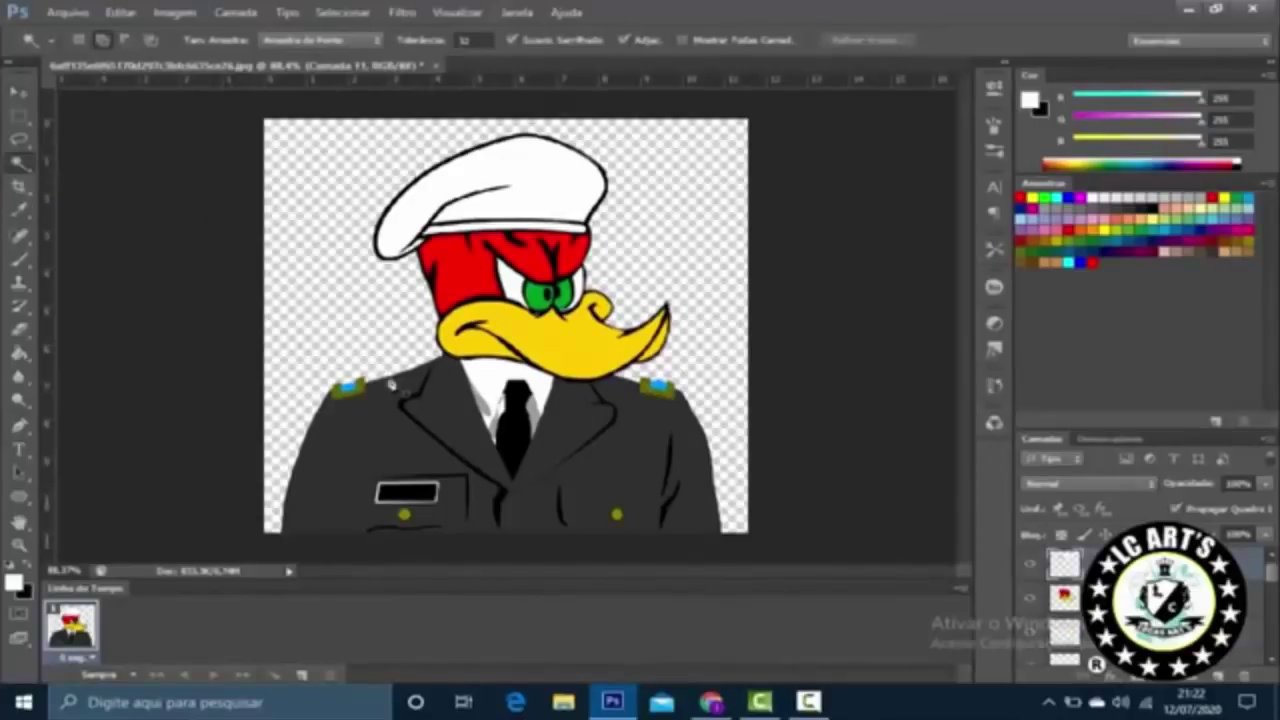
scroll(391, 386, "up", 1)
scroll(391, 386, "down", 2)
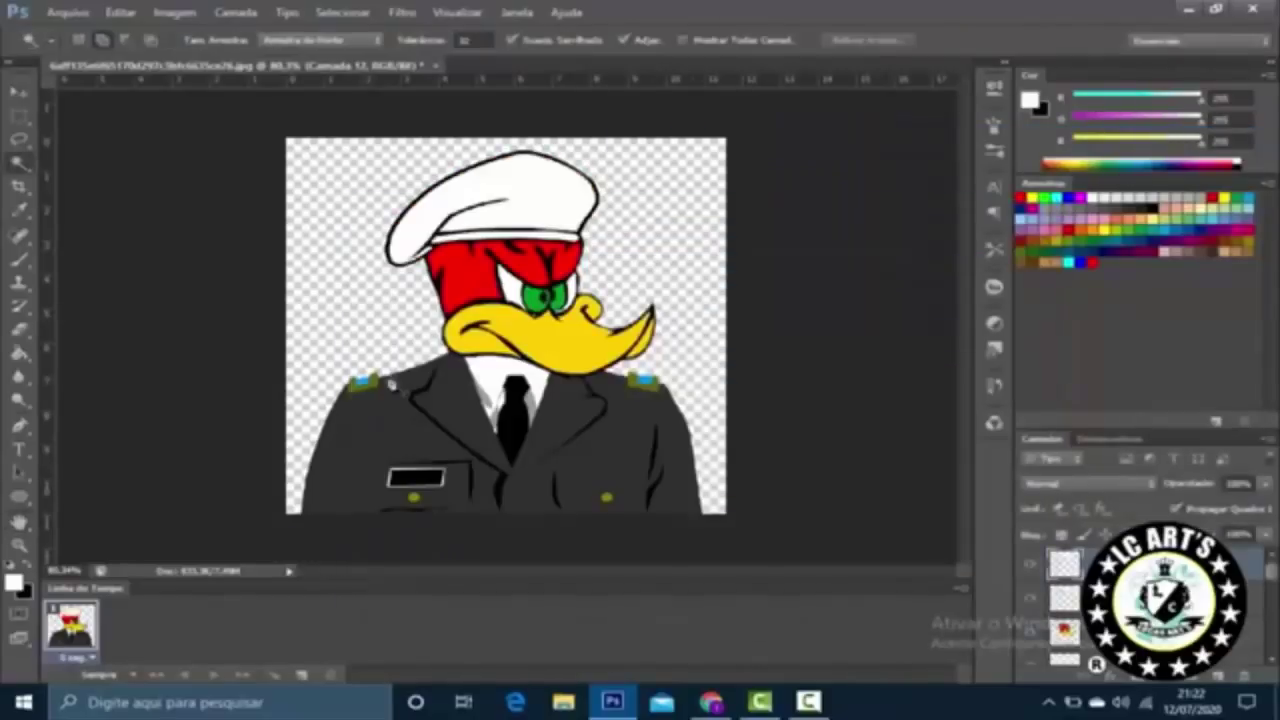
Step: Switch to the browser, search Google Images for "camuflagem" and open the green camouflage fabric picture
key("F9")
key("alt+Tab")
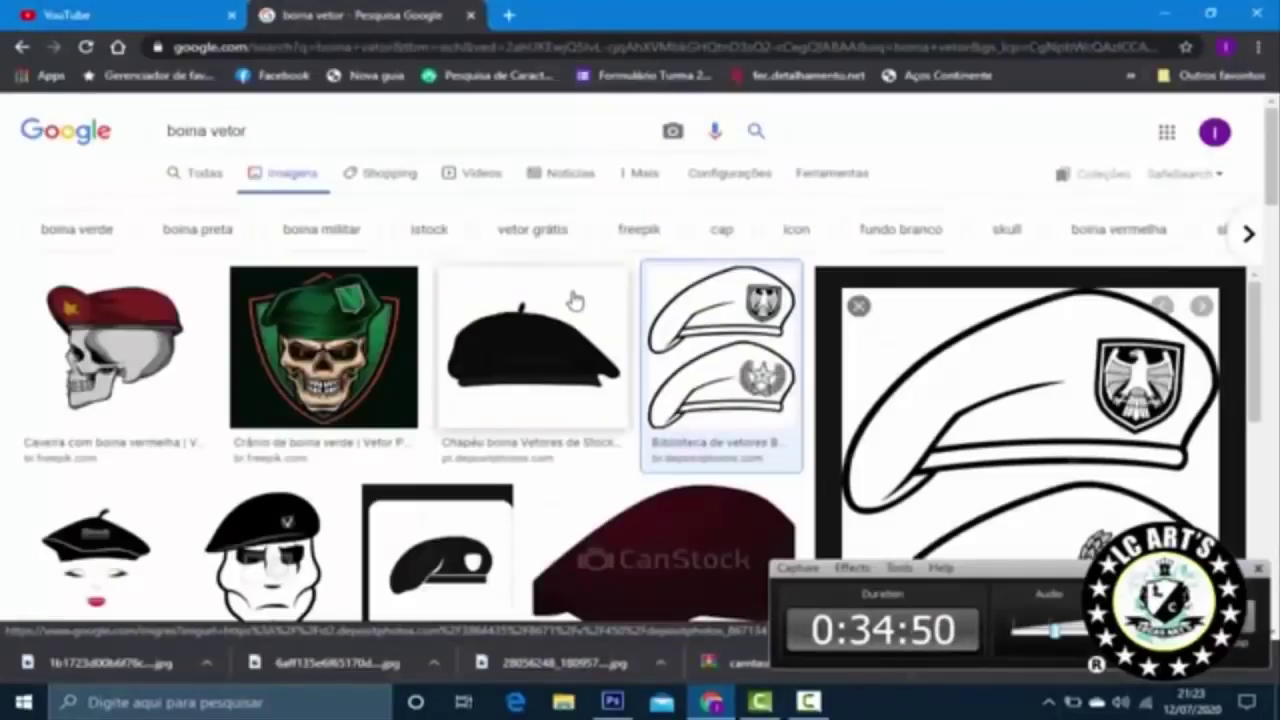
triple_click(252, 130)
type("camuflagem")
key("Return")
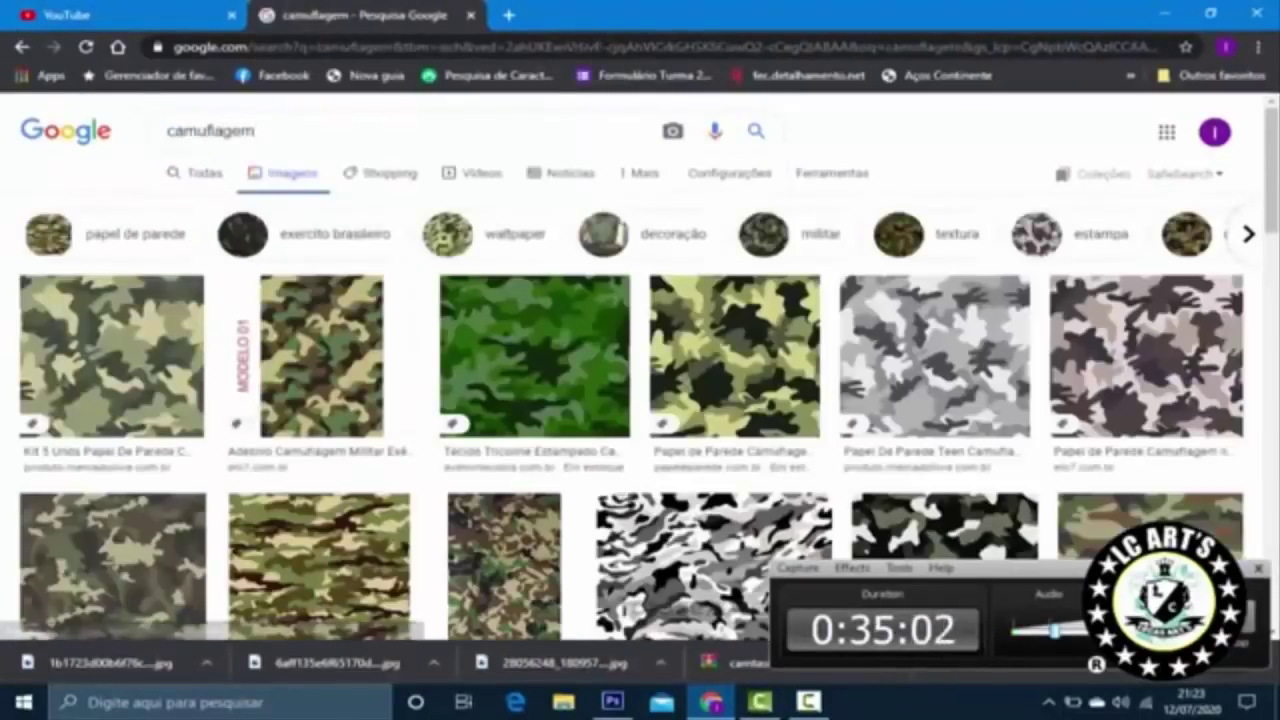
left_click(534, 363)
Step: Return to Photoshop and place the green camouflage picture as a layer clipped to the beret
key("alt+Tab")
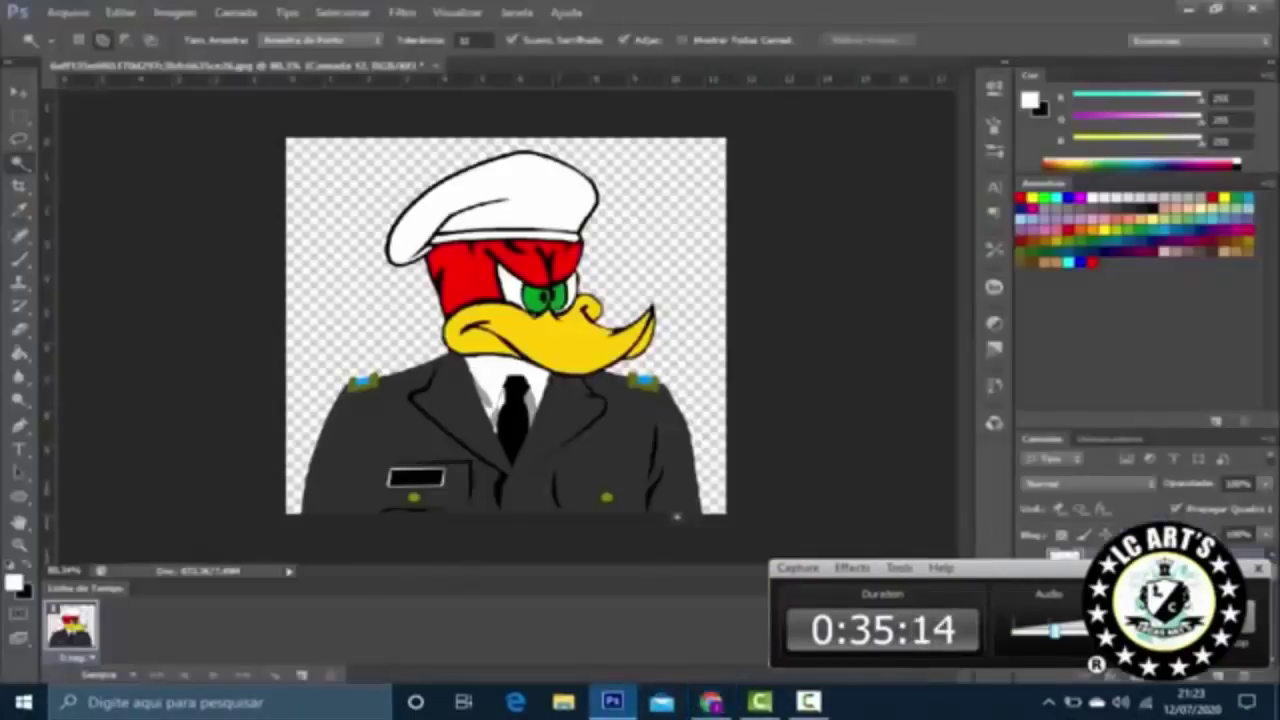
key("v")
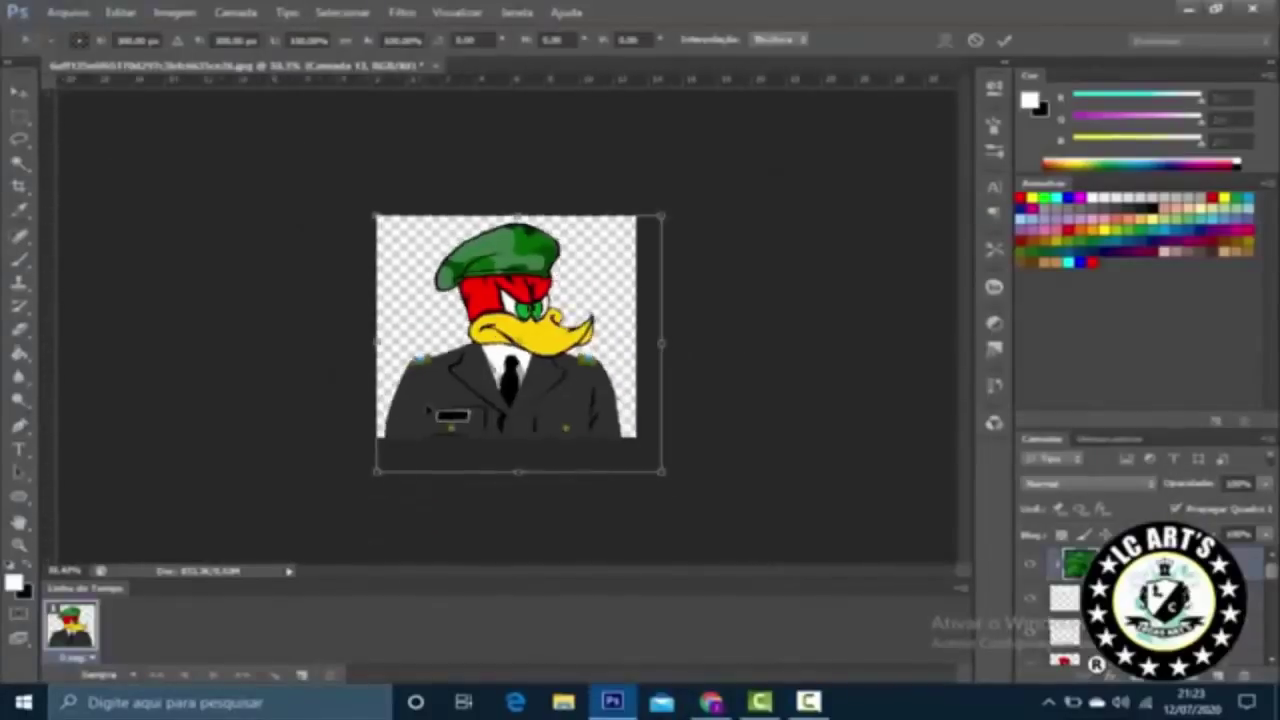
key("ctrl+plus")
Step: Switch to the browser, search Google Images for "caveira" and open the black skull stencil picture
left_click(711, 702)
double_click(294, 137)
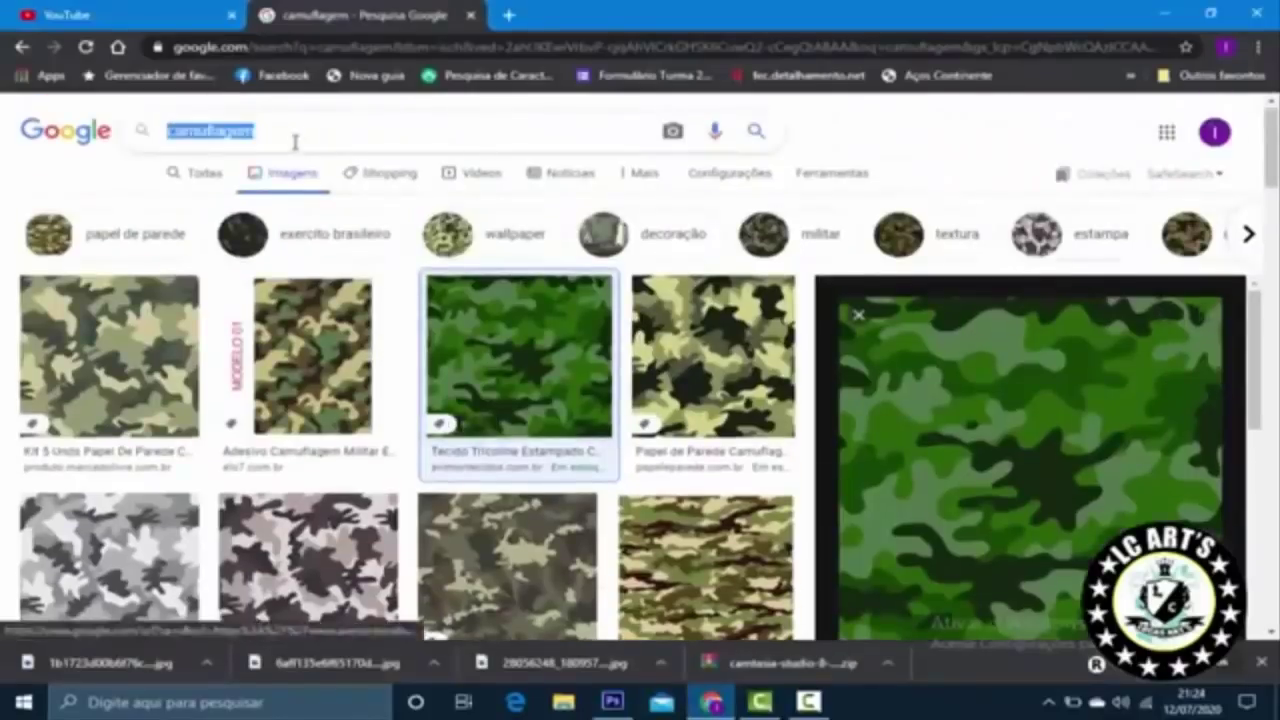
type("caveira")
key("Return")
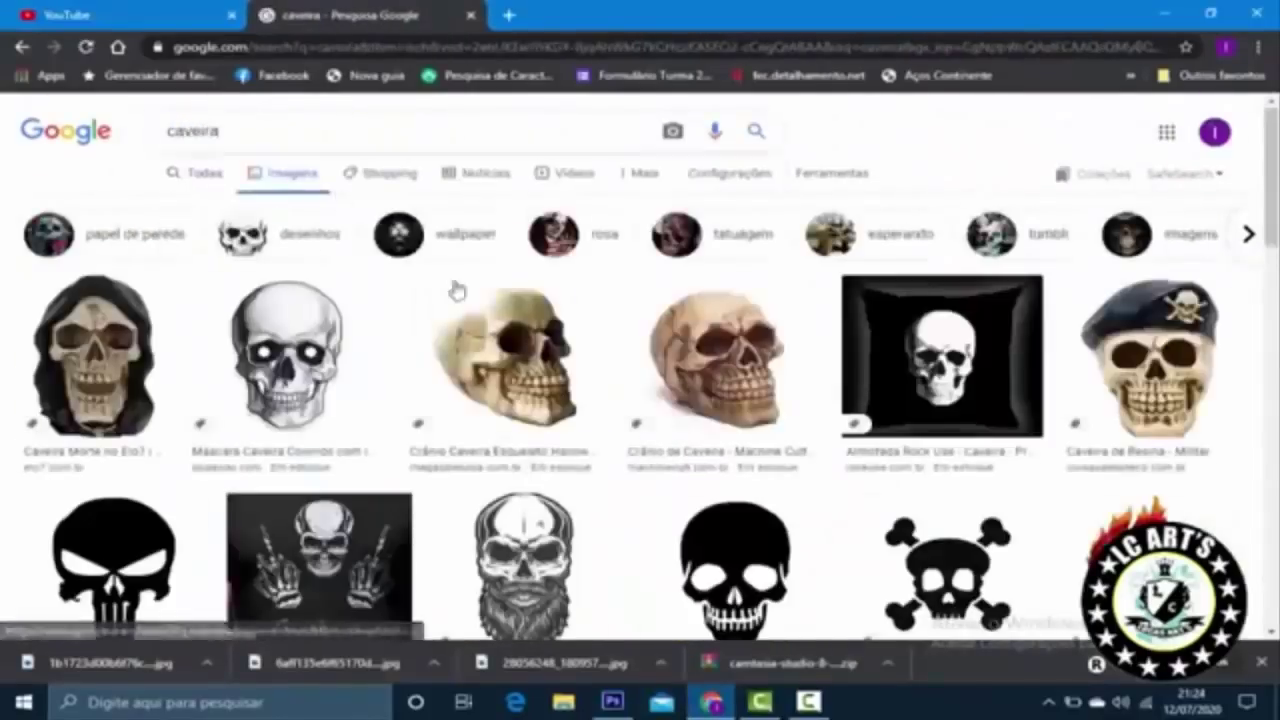
scroll(937, 205, "down", 1)
left_click(803, 443)
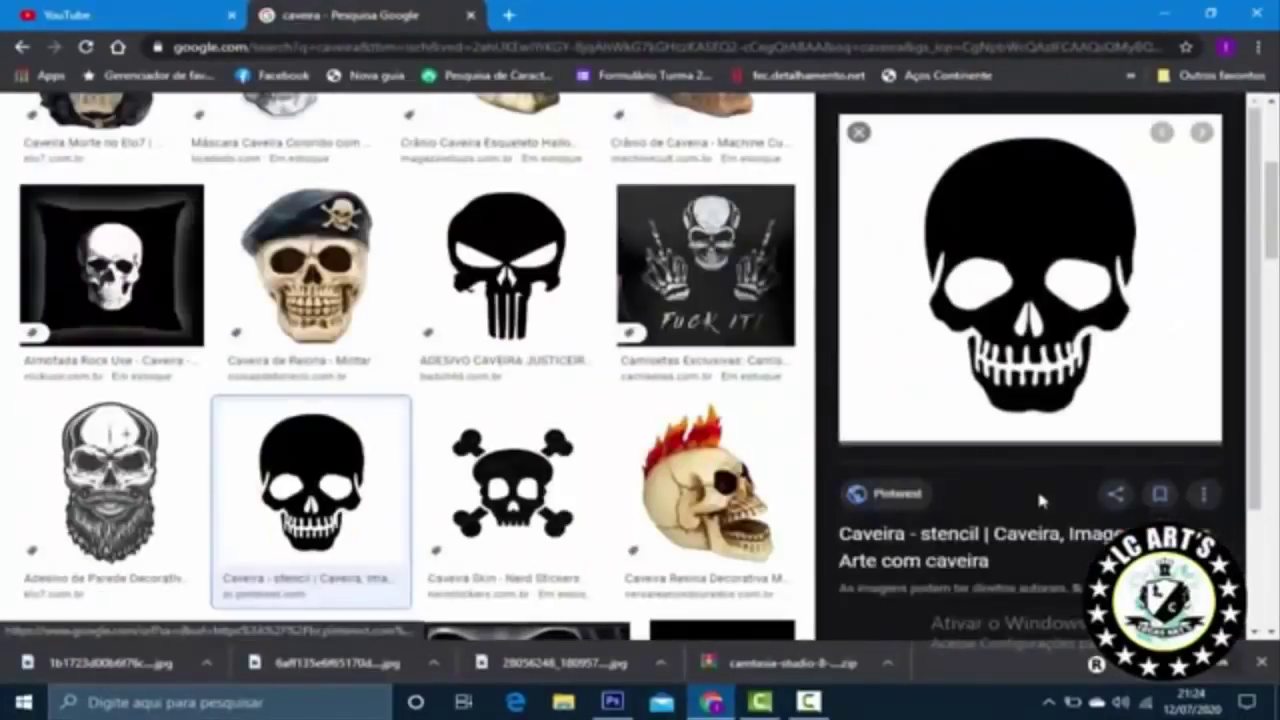
Step: Return to Photoshop, paste the skull picture on a new layer and scale it down to fit the canvas
key("alt+Tab")
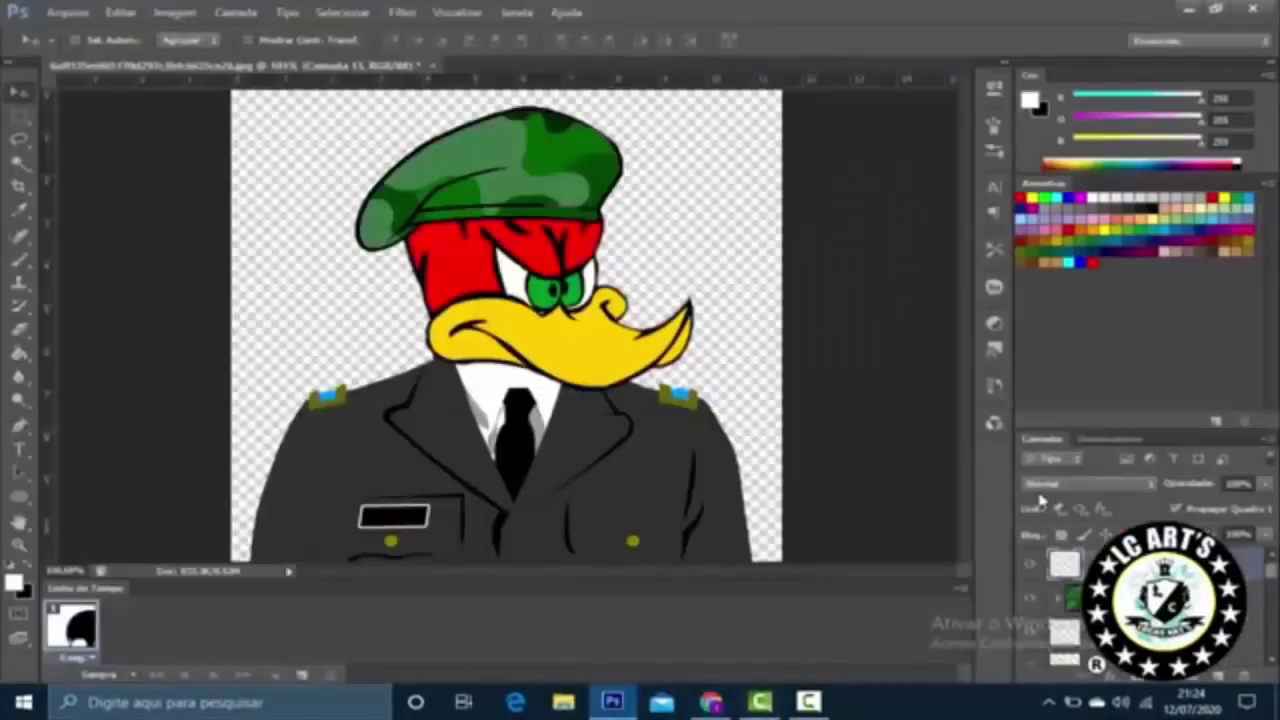
key("ctrl+v")
key("ctrl+t")
key("ctrl+0")
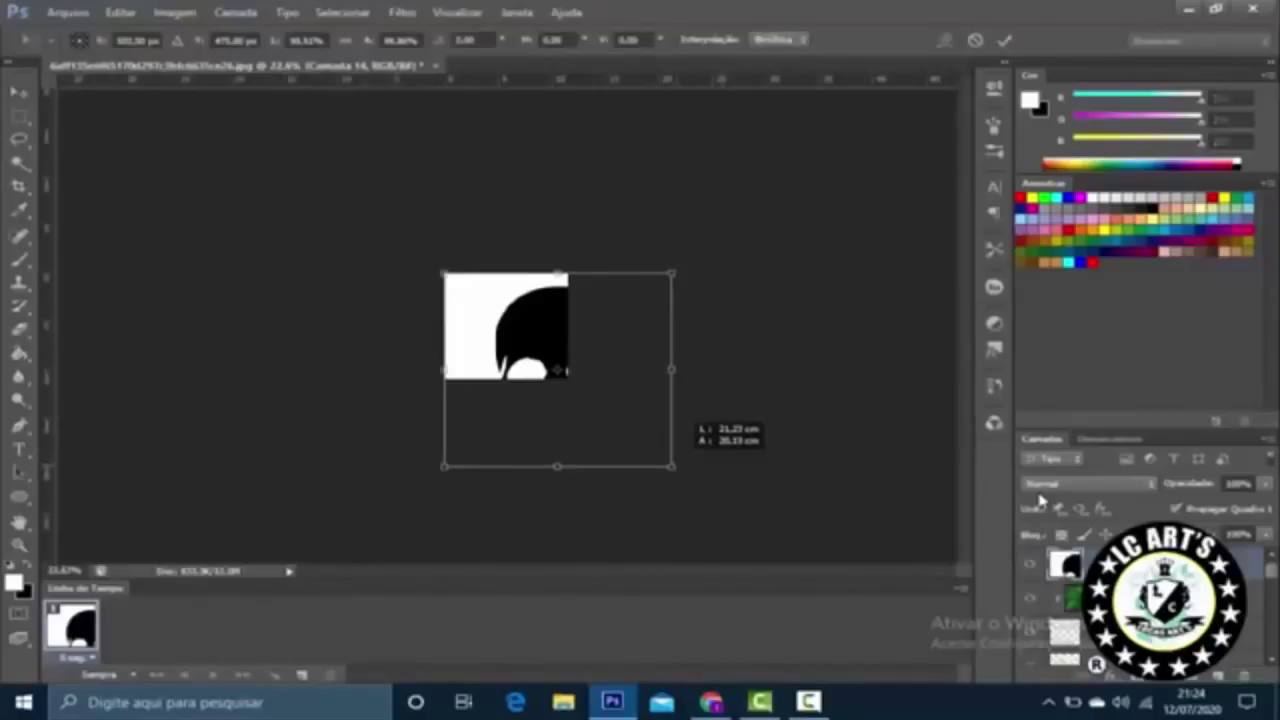
key("Return")
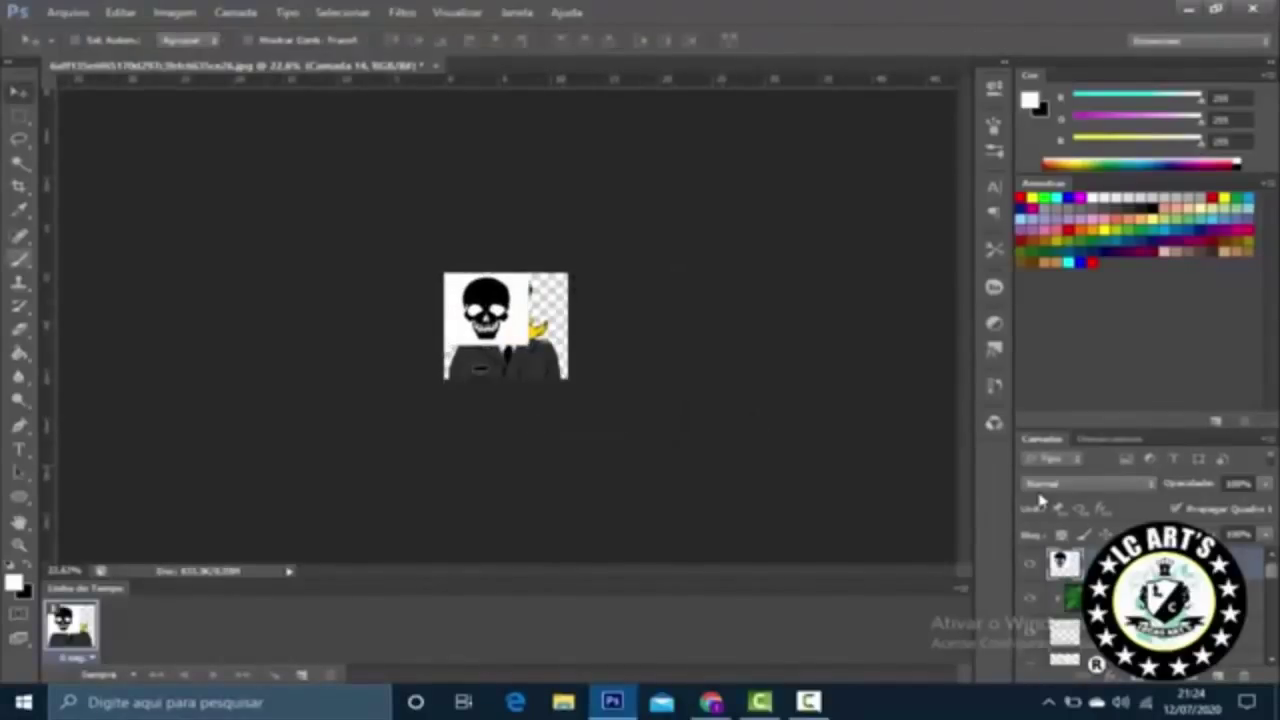
Step: Remove the white background around the skull with the Magic Eraser
left_click(19, 330)
left_click(171, 360)
key("ctrl+plus")
left_click(380, 230)
key("v")
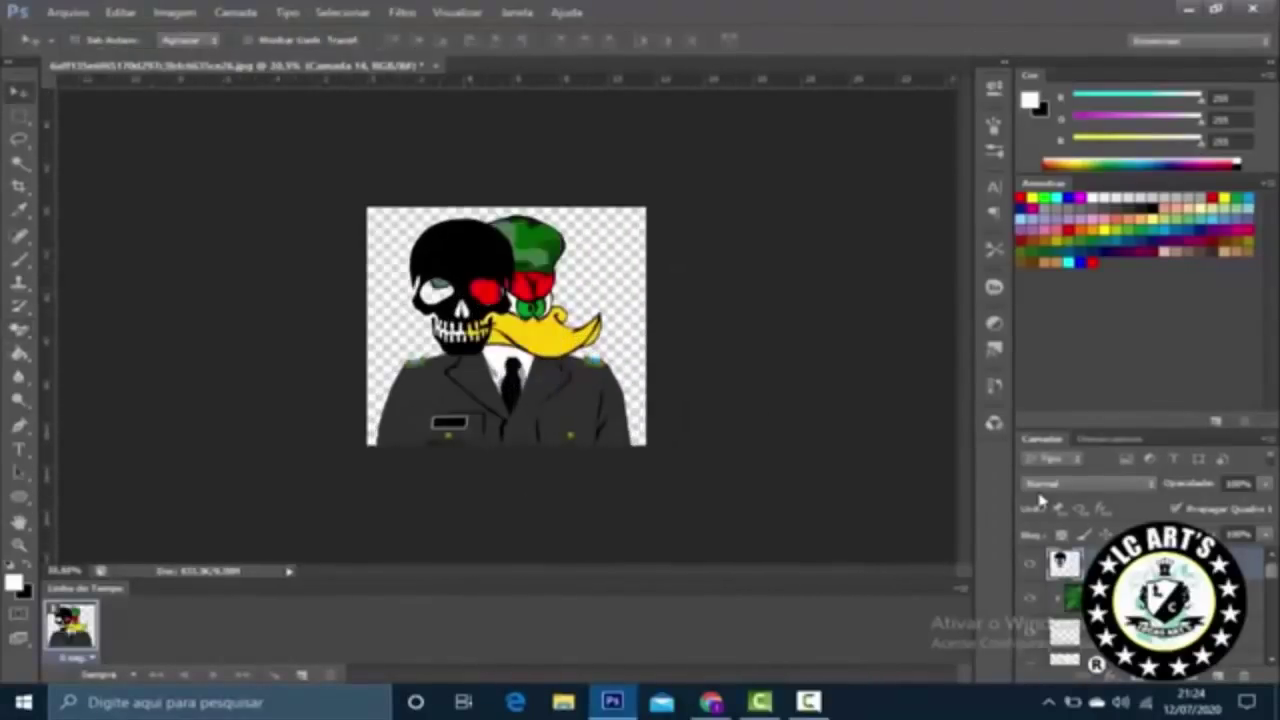
Step: Move the skull to the upper front of the beret and scale it down with Free Transform
left_click_drag(488, 240, 549, 223)
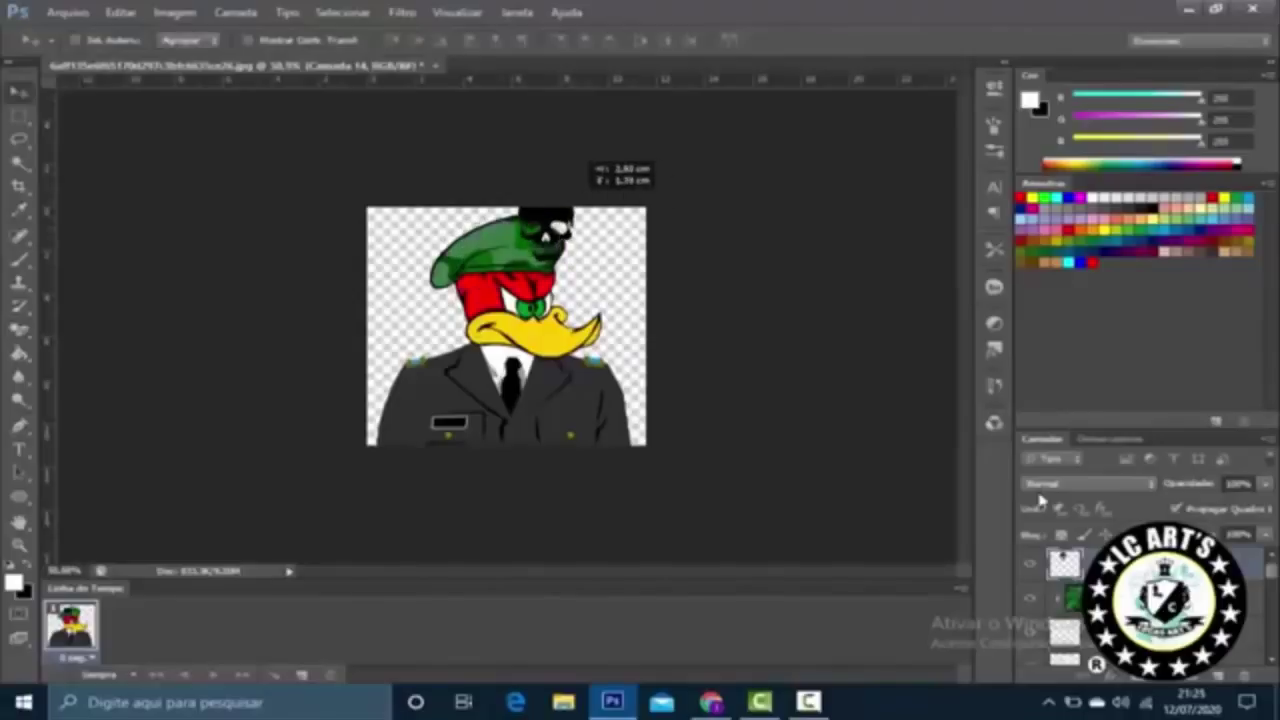
key("ctrl+plus")
key("ctrl+plus")
key("ctrl+minus")
key("ctrl+t")
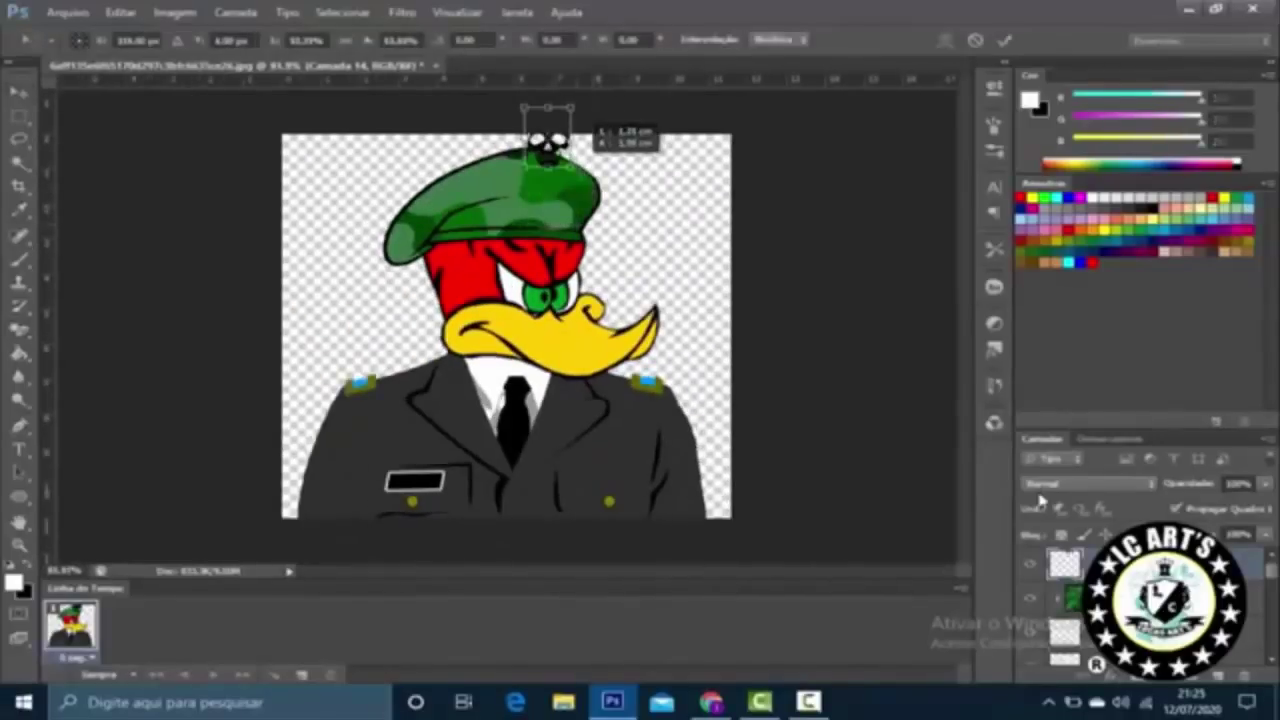
key("Return")
Step: Shift the skull onto the front of the beret and shrink it further to badge size
key("shift+Down")
key("shift+Down")
key("shift+Down")
key("shift+Down")
key("shift+Right")
key("shift+Right")
key("ctrl+t")
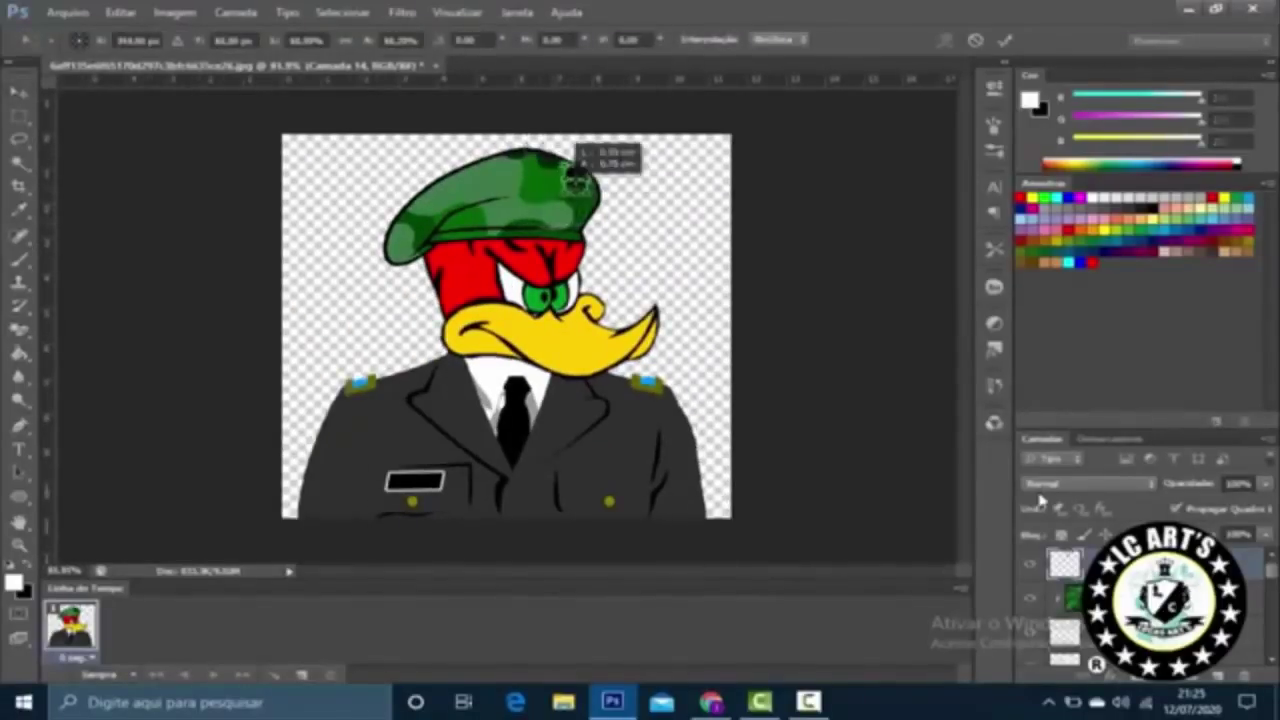
key("Return")
key("shift+Left")
key("shift+Down")
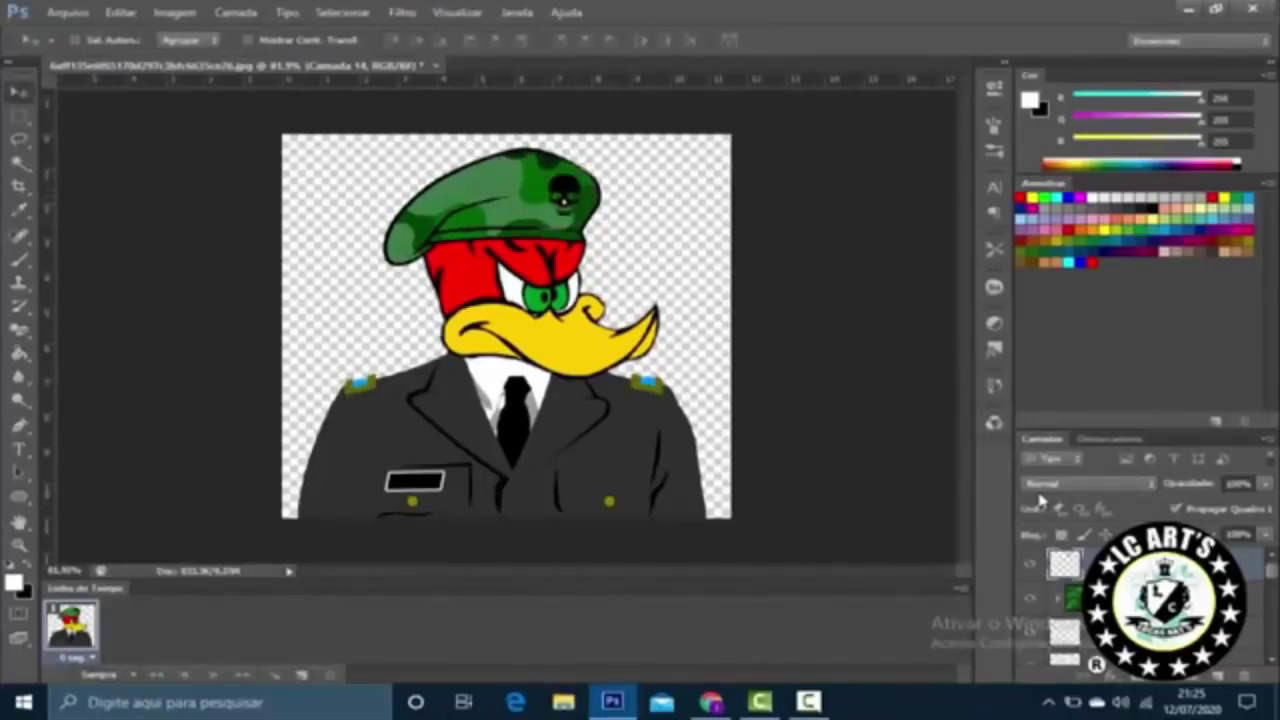
Step: Examine the skull badge up close for leftover white areas and check it against the whole figure
key("w")
key("ctrl+plus")
key("ctrl+plus")
key("ctrl+plus")
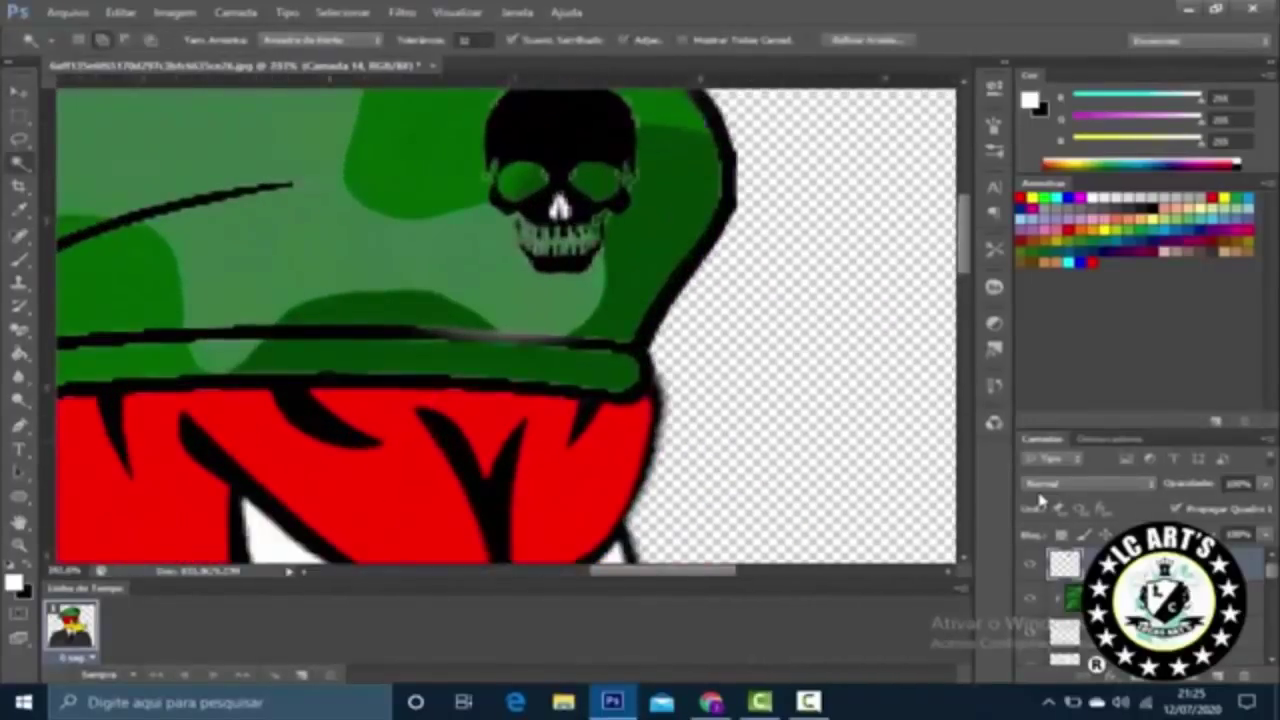
key("ctrl+minus")
key("ctrl+minus")
key("ctrl+minus")
key("ctrl+plus")
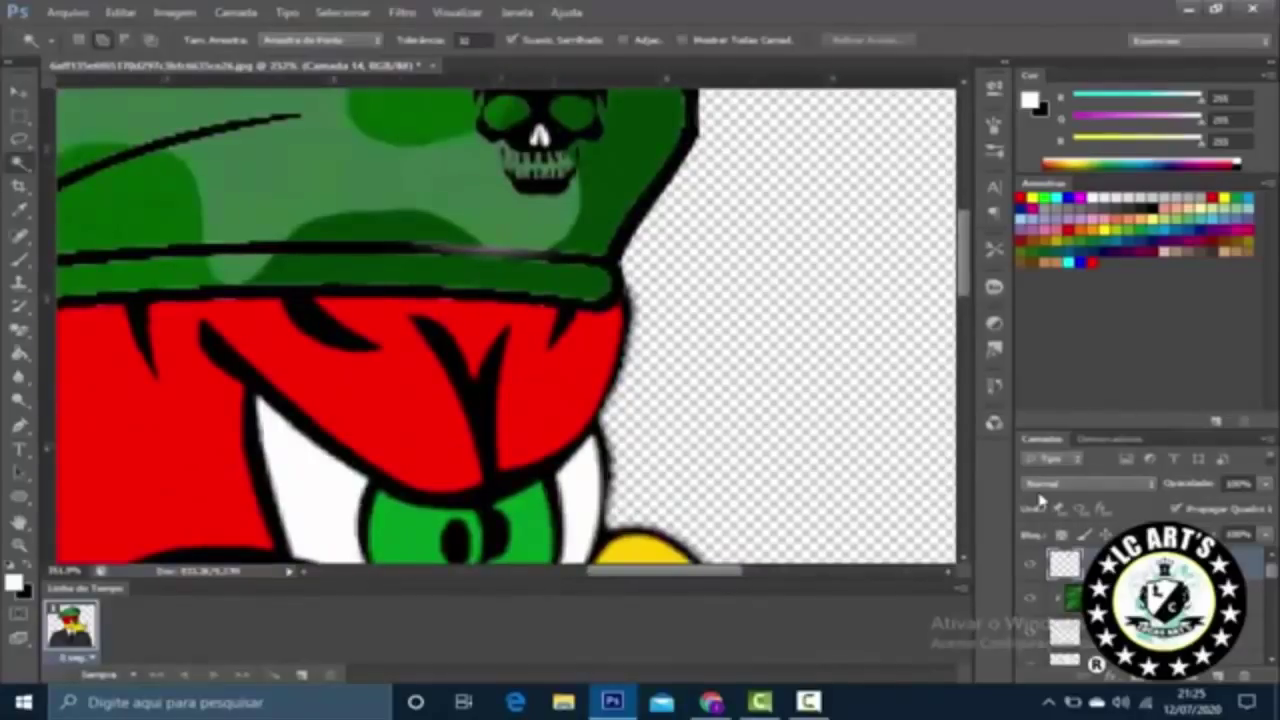
key("ctrl+plus")
key("ctrl+plus")
key("ctrl+plus")
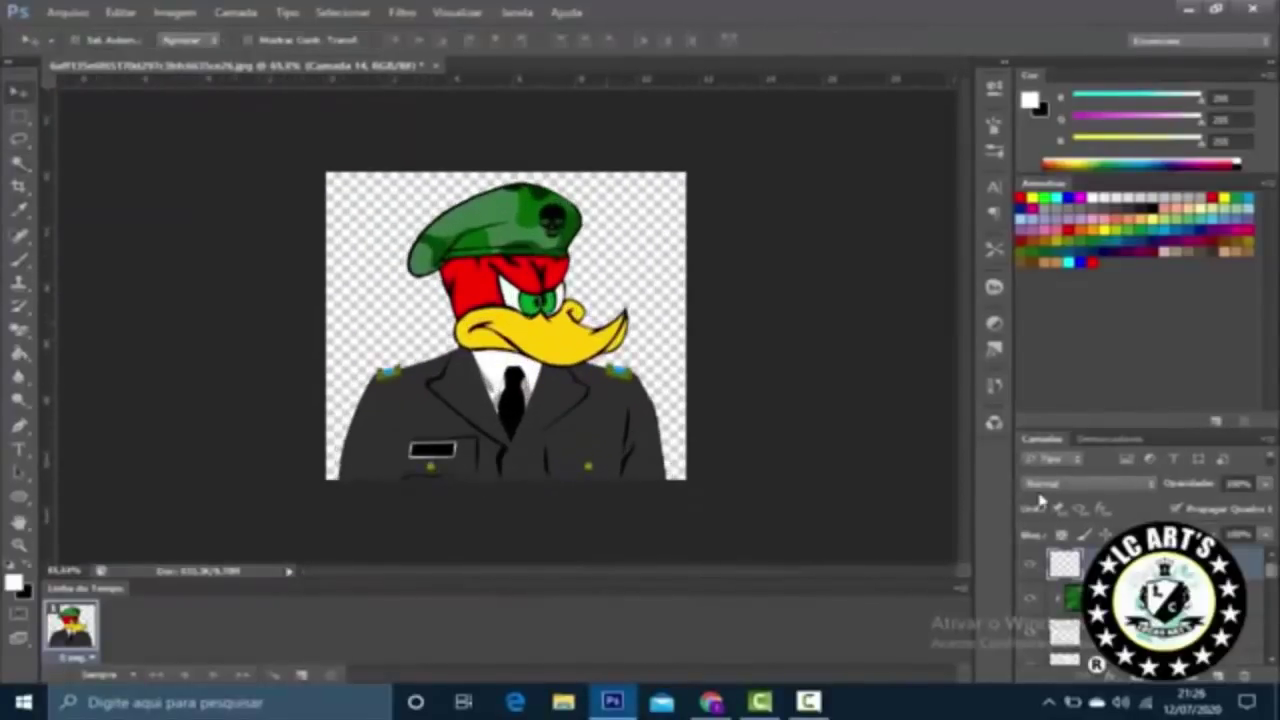
key("ctrl+minus")
key("ctrl+plus")
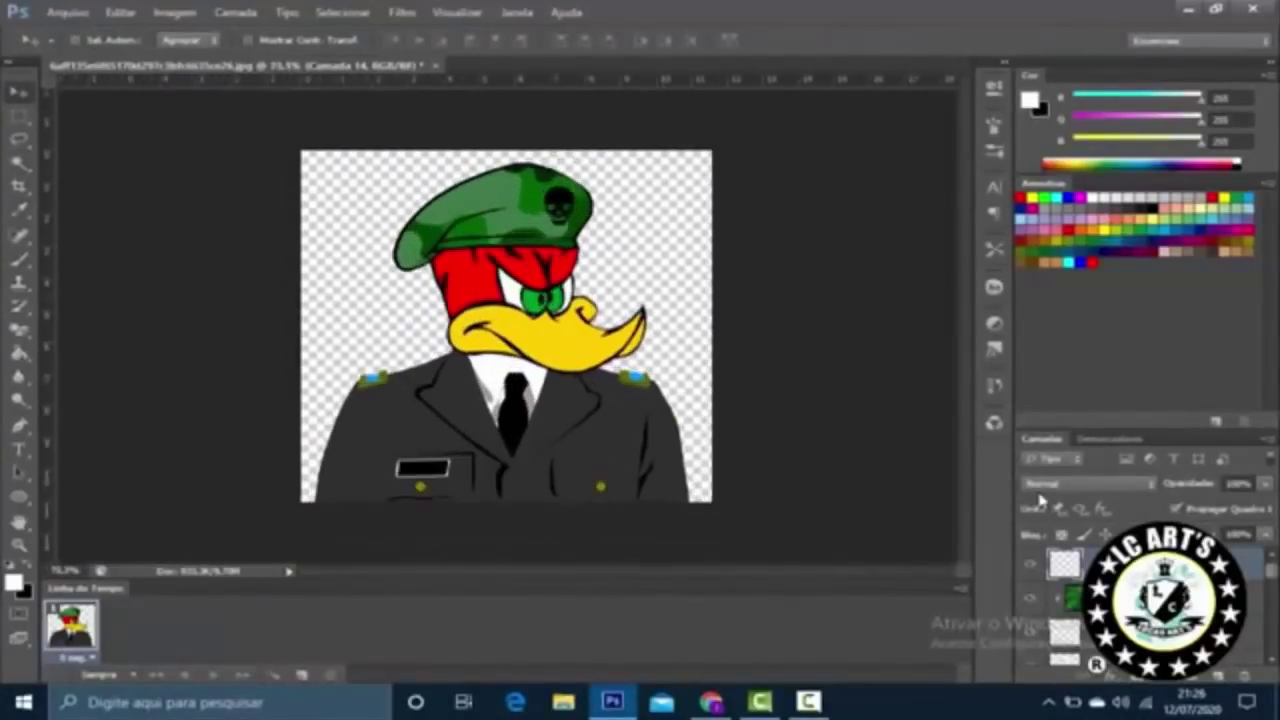
Step: Switch to the browser, search Google Images for "guerra wallpaper" and open the burning battlefield wallpaper
key("alt+c")
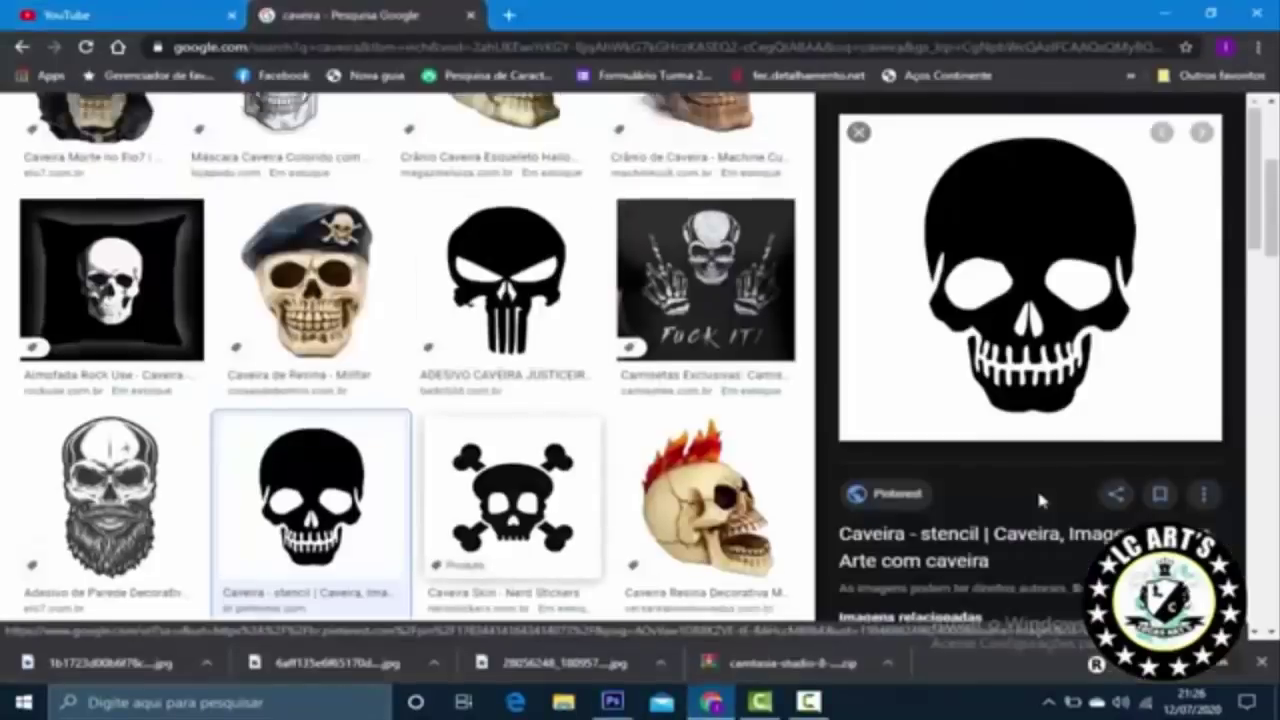
key("BackSpace")
type("guerra wallpaper")
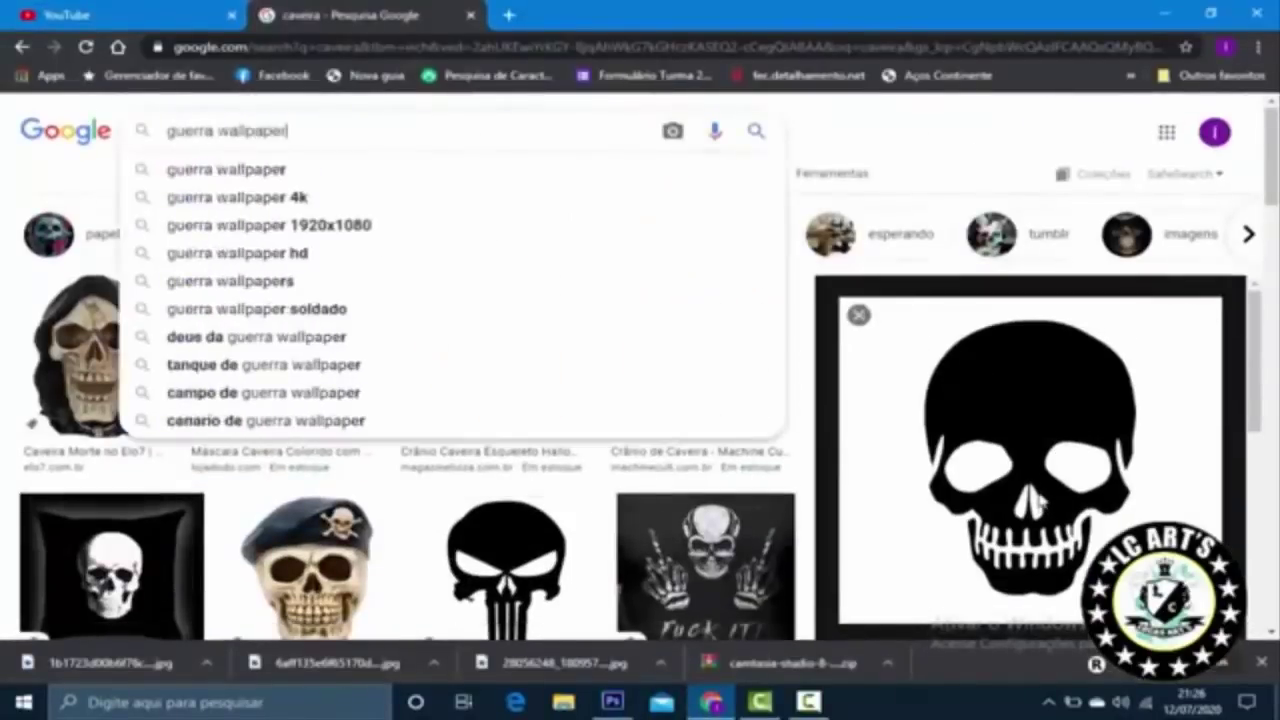
key("Return")
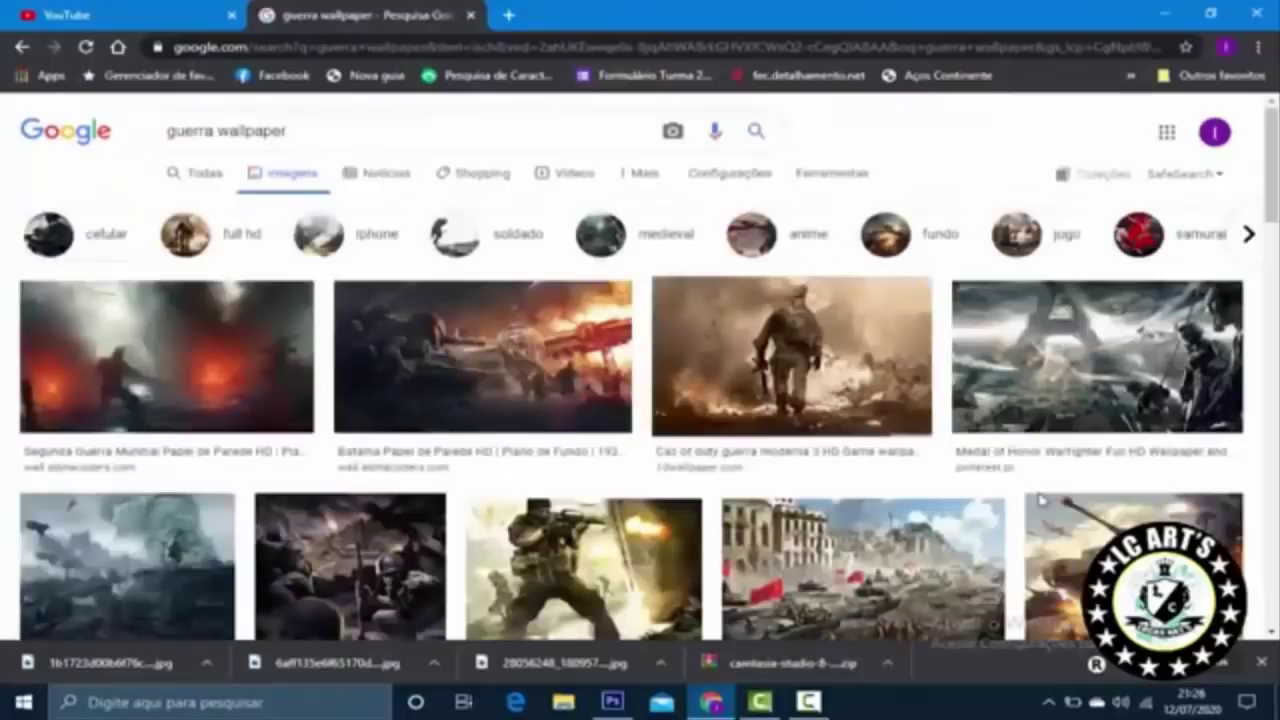
left_click(483, 357)
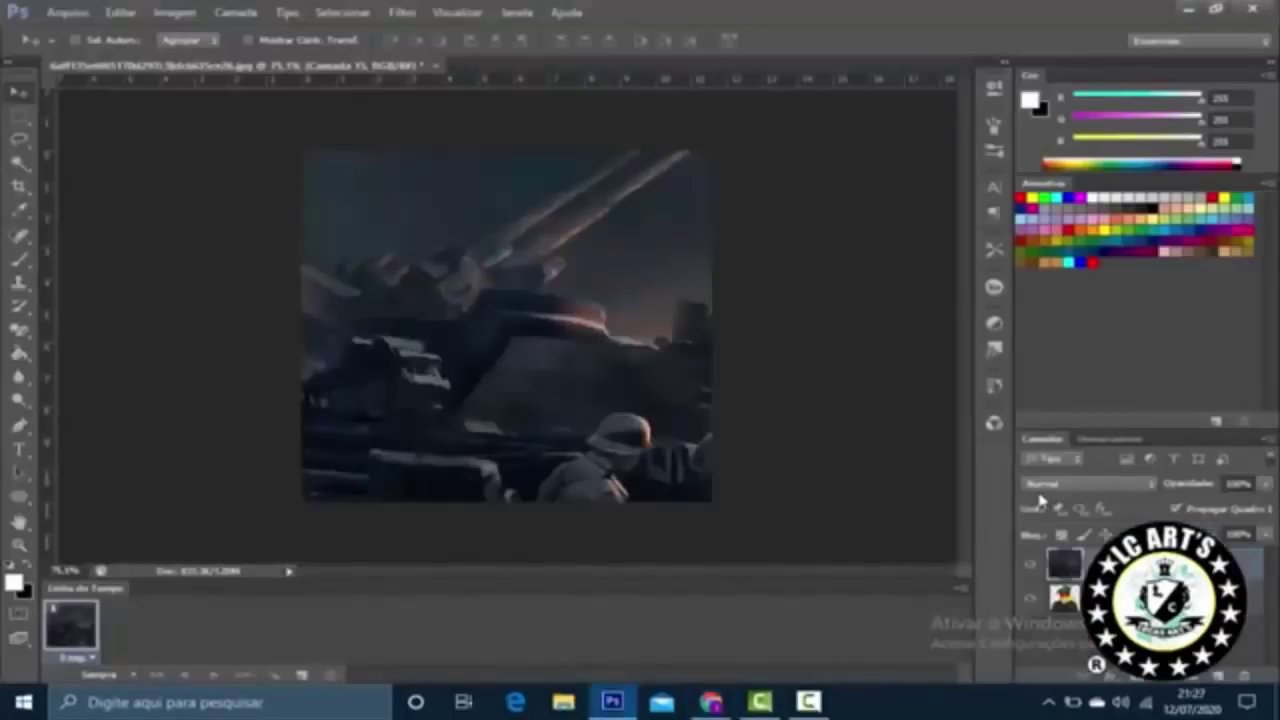
Step: Extend the canvas with the Crop tool to take in the whole battlefield picture
key("c")
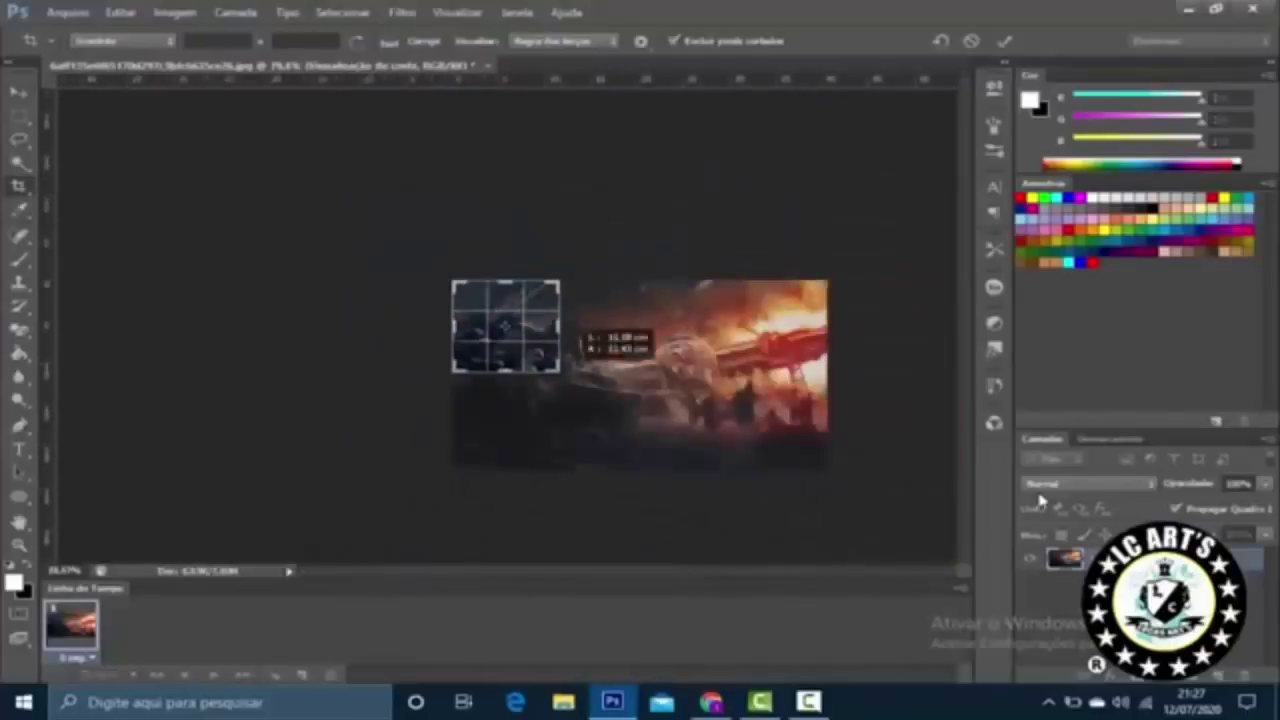
left_click_drag(571, 406, 694, 414)
key("Return")
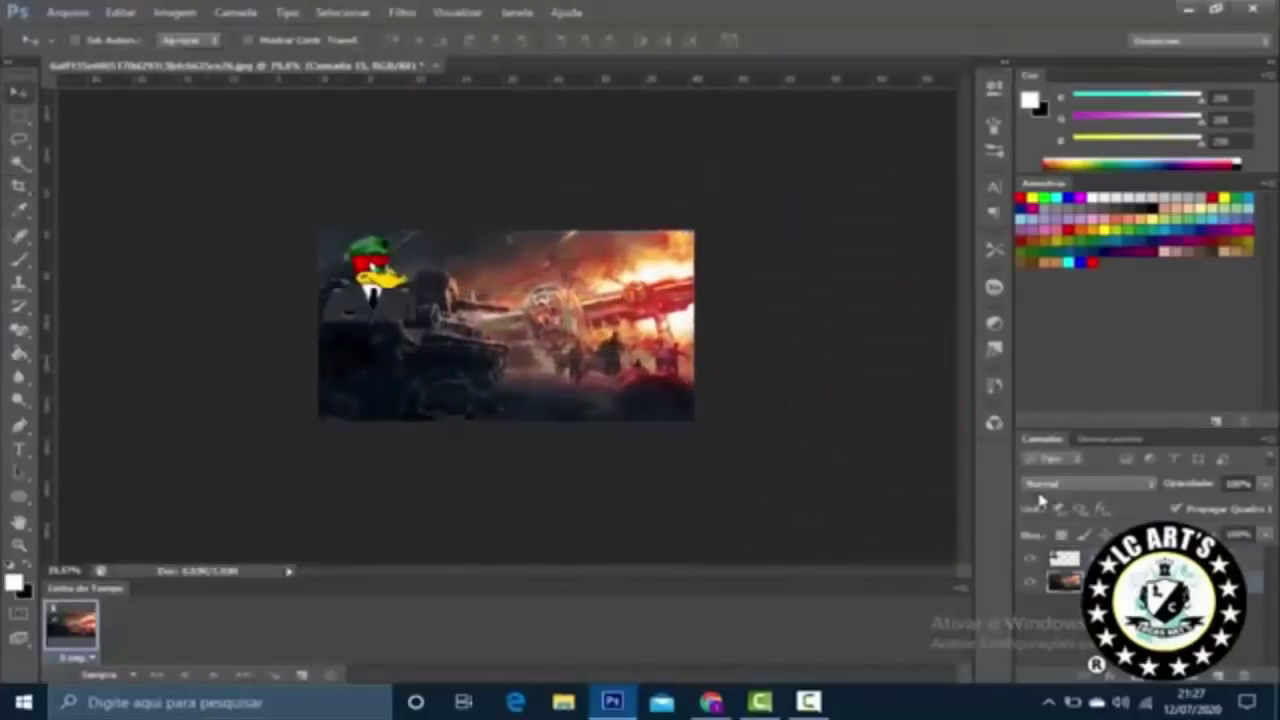
Step: Enlarge the woodpecker character proportionally and position it at the bottom centre of the battlefield background
key("ctrl+t")
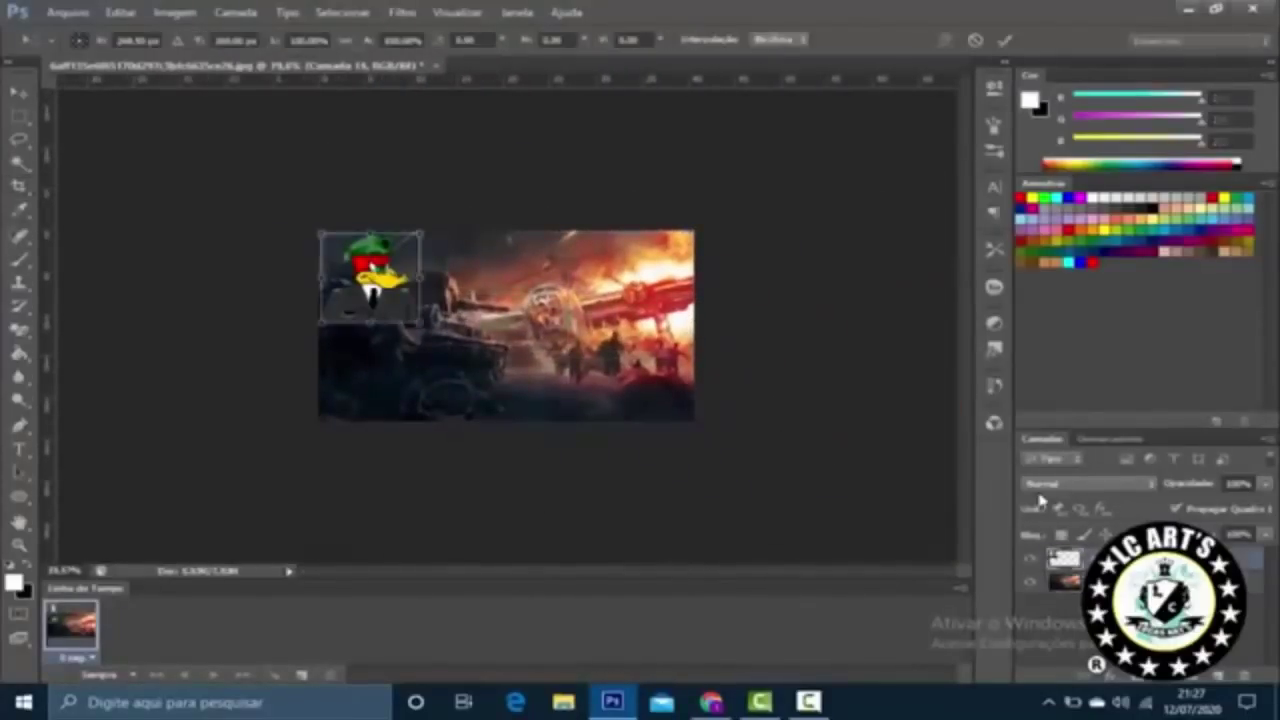
left_click_drag(423, 320, 553, 420)
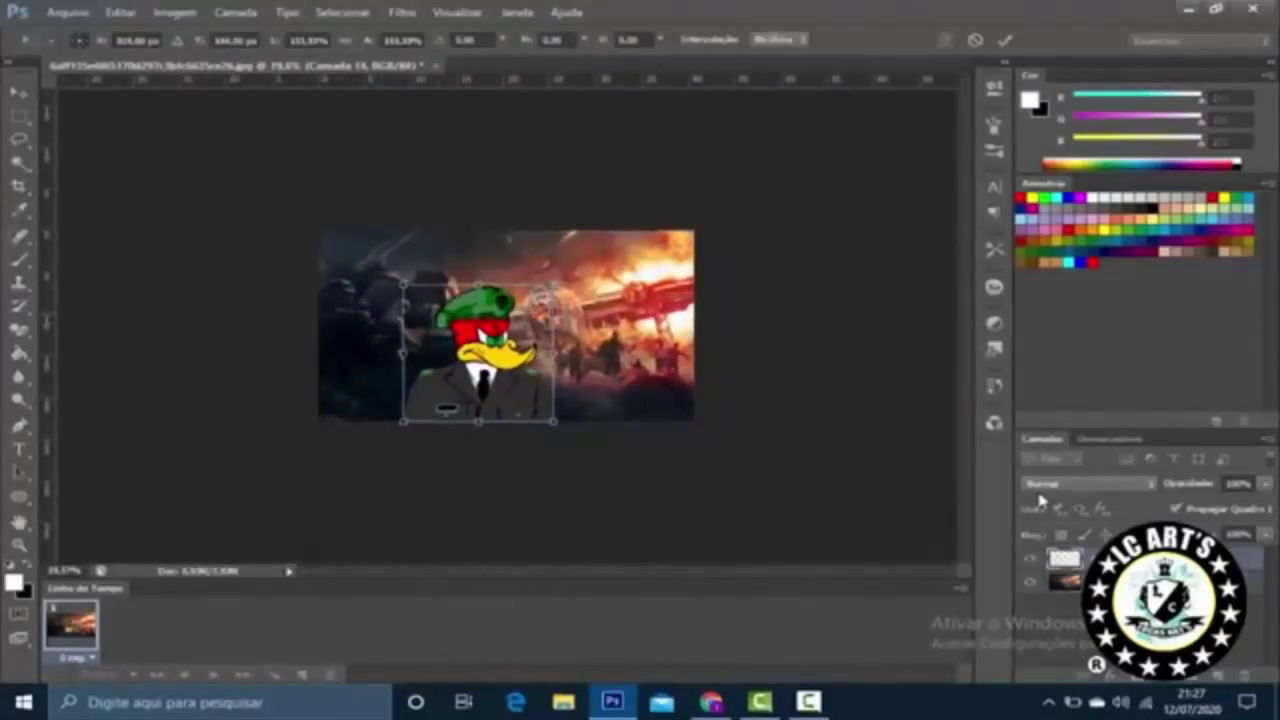
scroll(480, 350, "up", 3)
scroll(480, 350, "down", 2)
left_click_drag(572, 269, 628, 219)
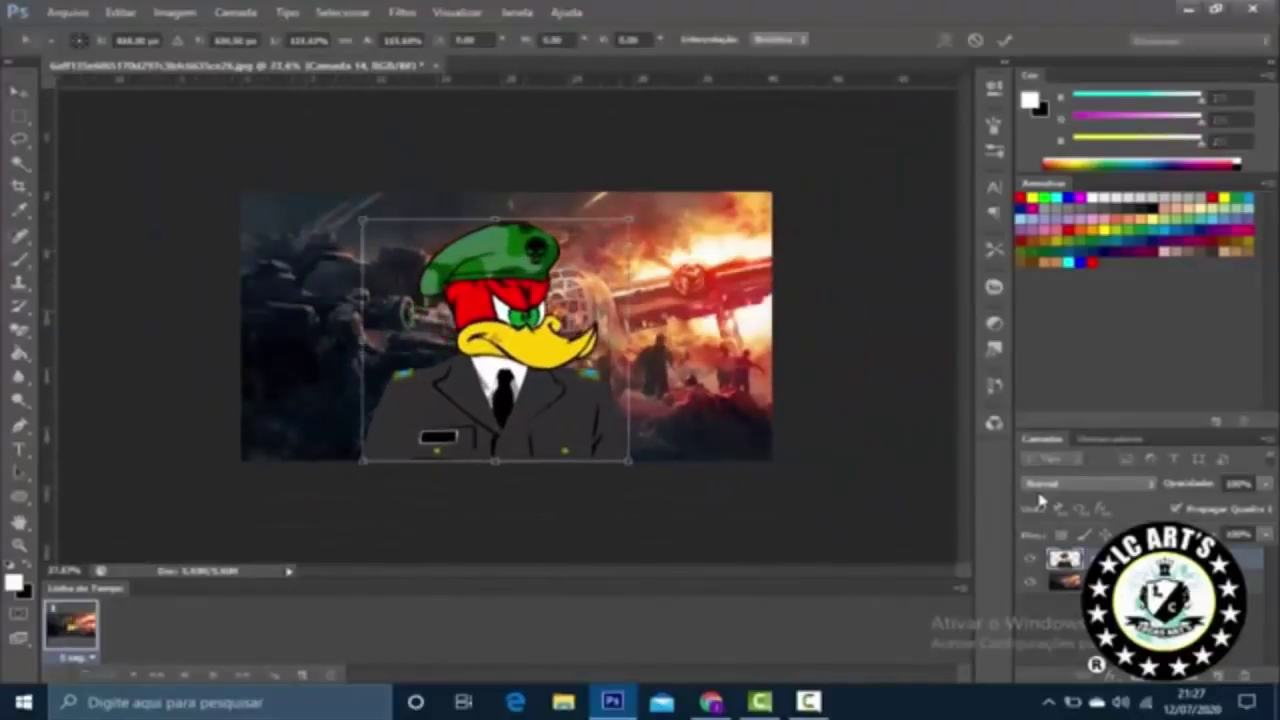
key("Return")
Step: Increase the saturation of the battlefield background with Hue/Saturation
key("ctrl+u")
left_click_drag(540, 125, 752, 117)
left_click_drag(800, 272, 815, 272)
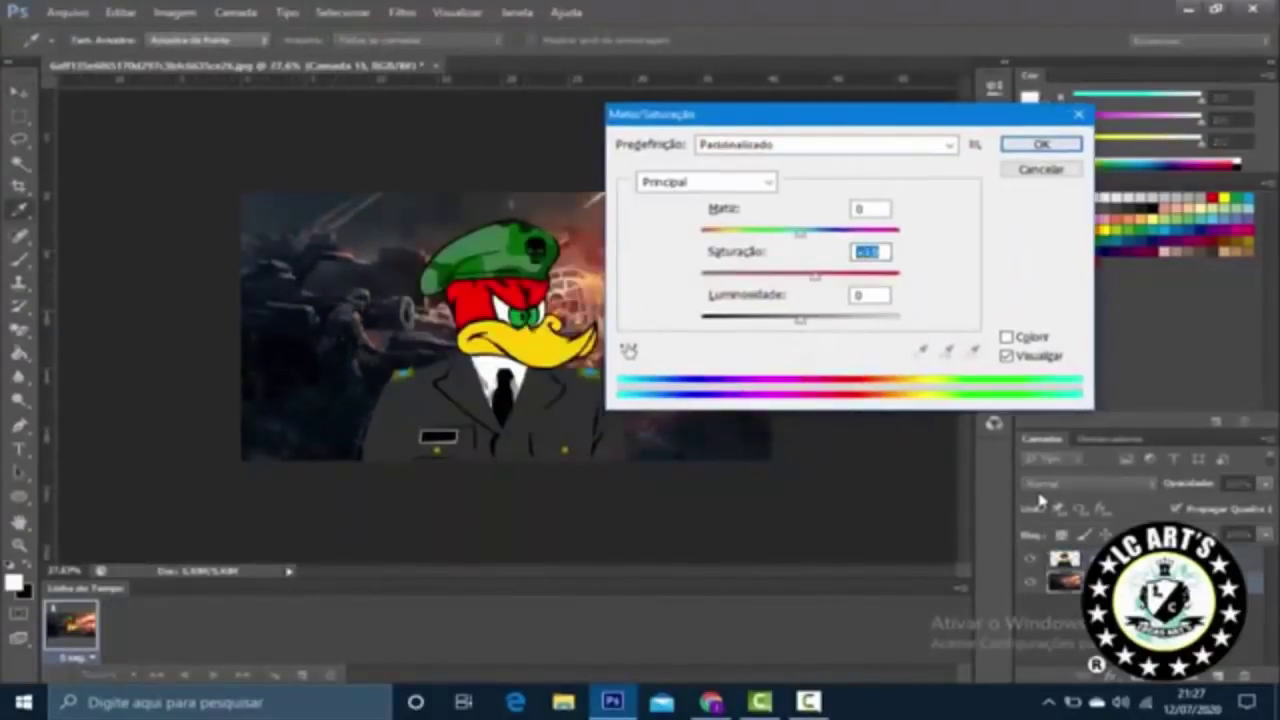
key("Return")
Step: Switch to the browser and search Google Images for "guerra vetor"
key("alt+Tab")
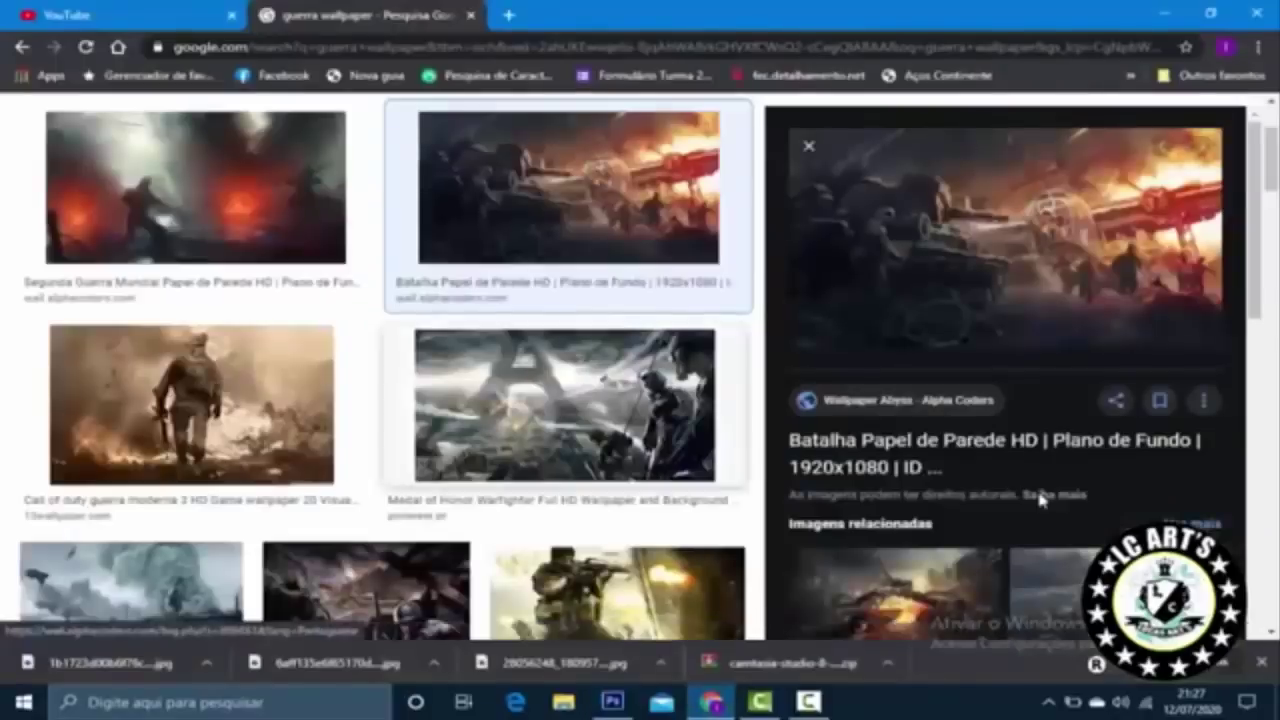
scroll(1040, 500, "up", 2)
key("BackSpace")
key("BackSpace")
key("BackSpace")
key("BackSpace")
key("BackSpace")
key("BackSpace")
key("BackSpace")
key("BackSpace")
key("BackSpace")
type("vetor")
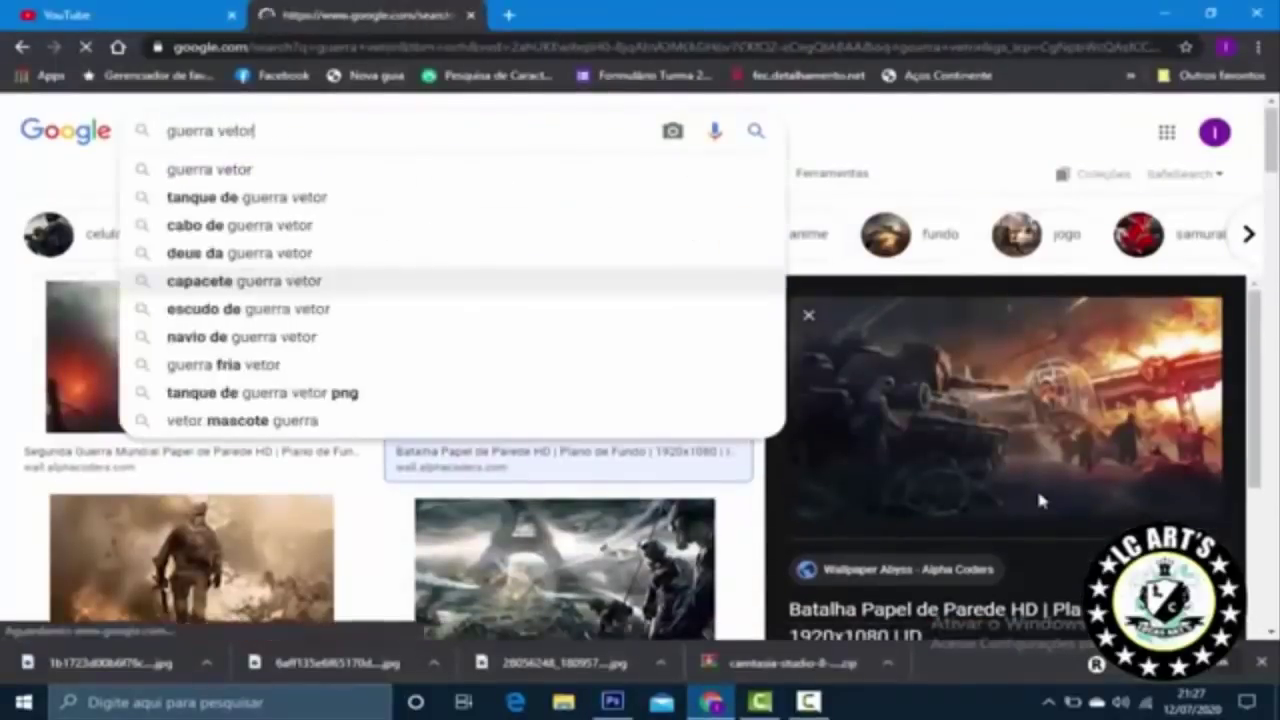
key("Return")
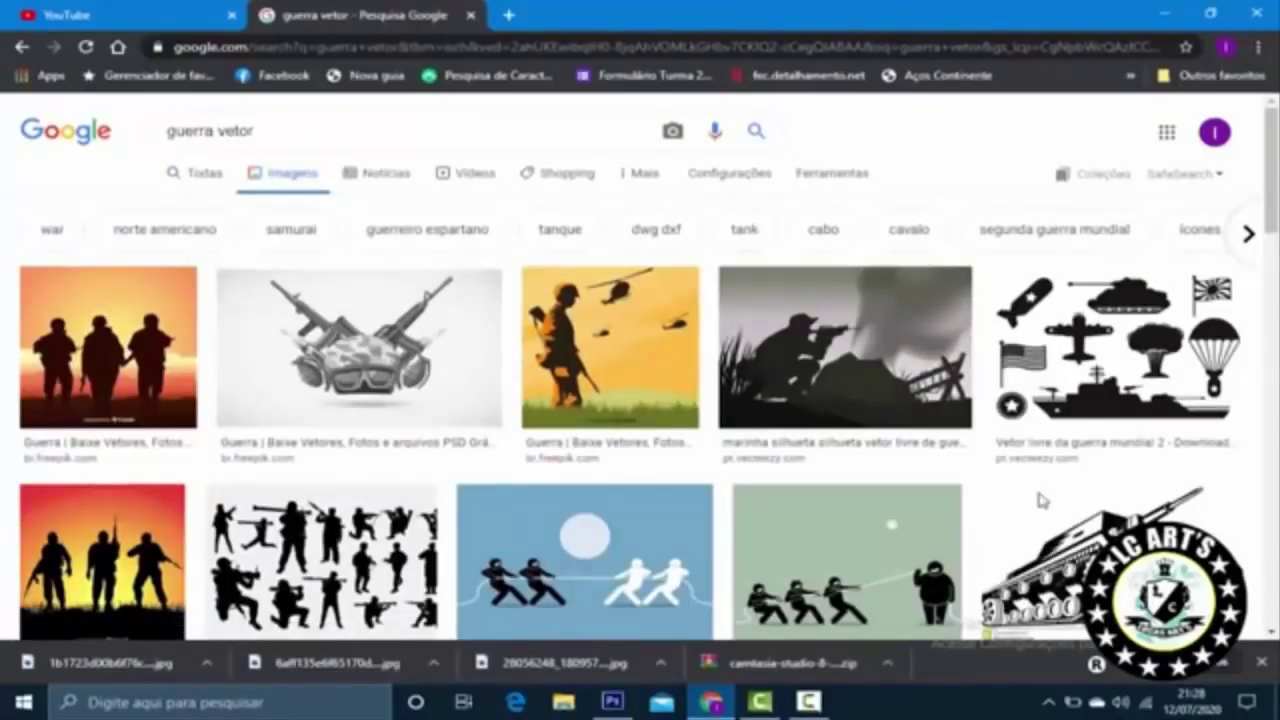
Step: Open the grey picture of the crouching soldier silhouette aiming a rifle and copy it
scroll(1040, 500, "down", 2)
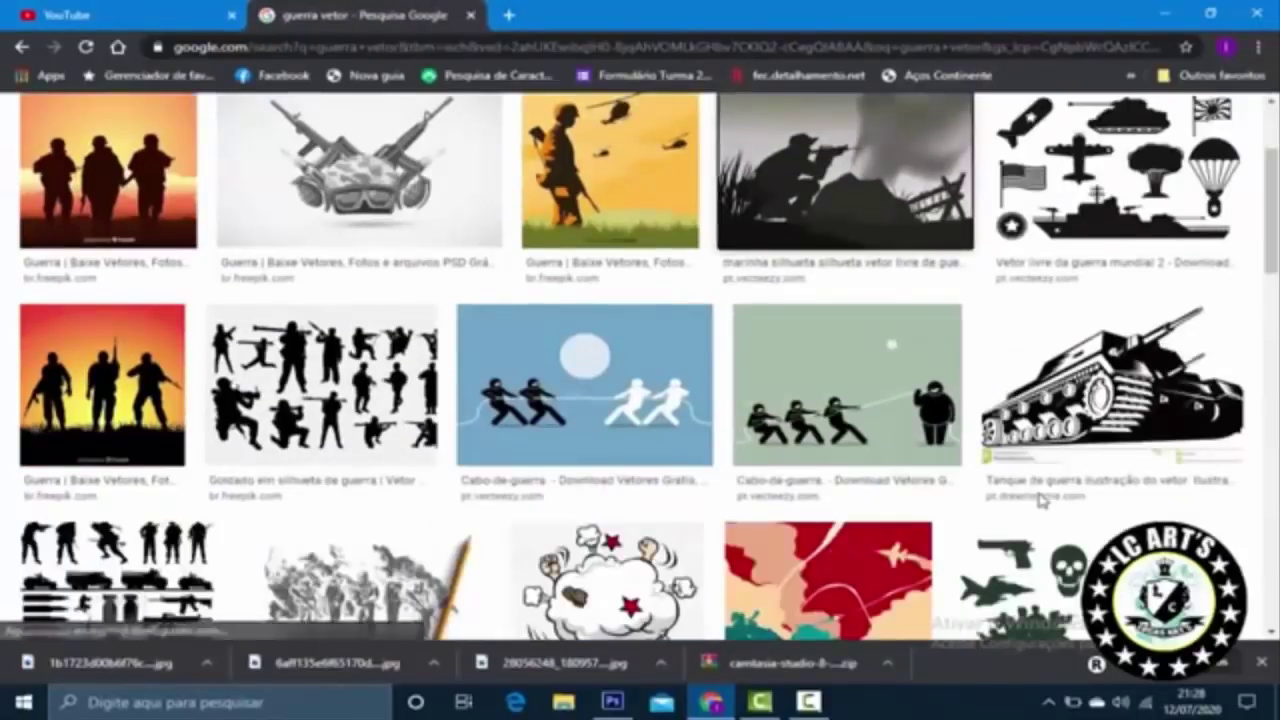
left_click(840, 165)
right_click(980, 178)
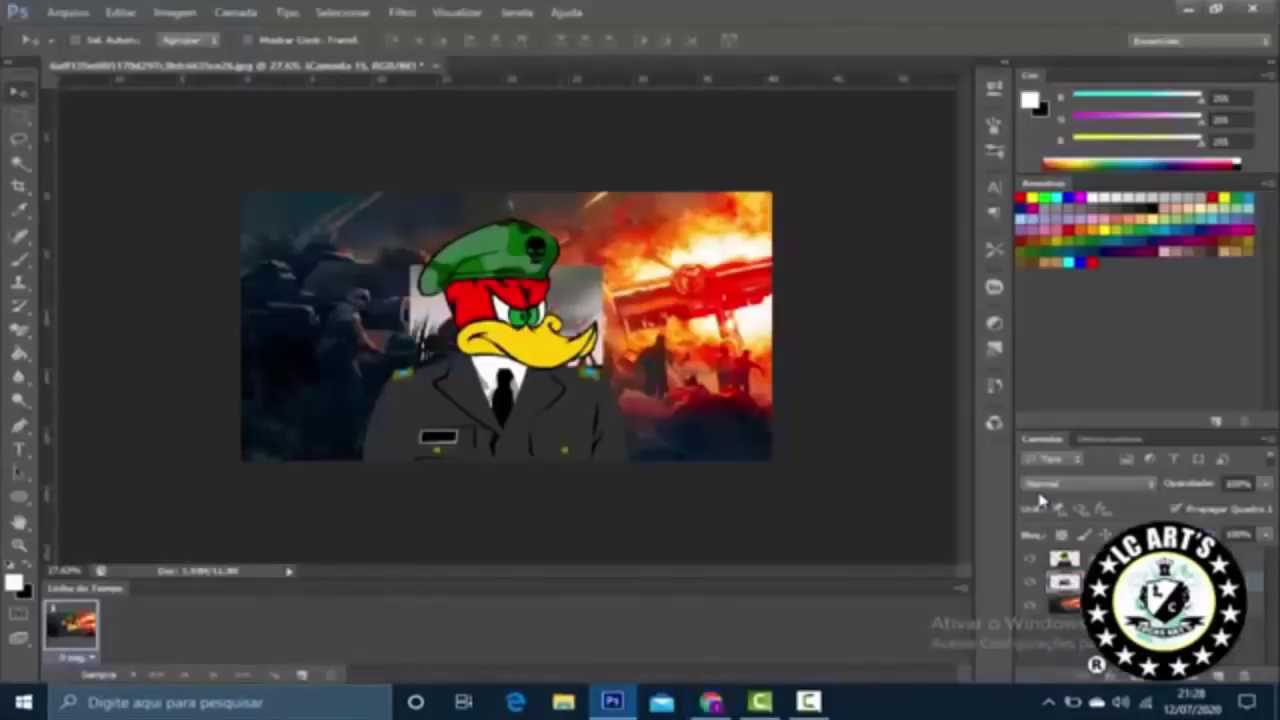
Step: Paste the crouching soldier picture behind the woodpecker, enlarge it and place it at the battlefield's lower right
key("ctrl+v")
key("ctrl+t")
left_click_drag(772, 340, 928, 243)
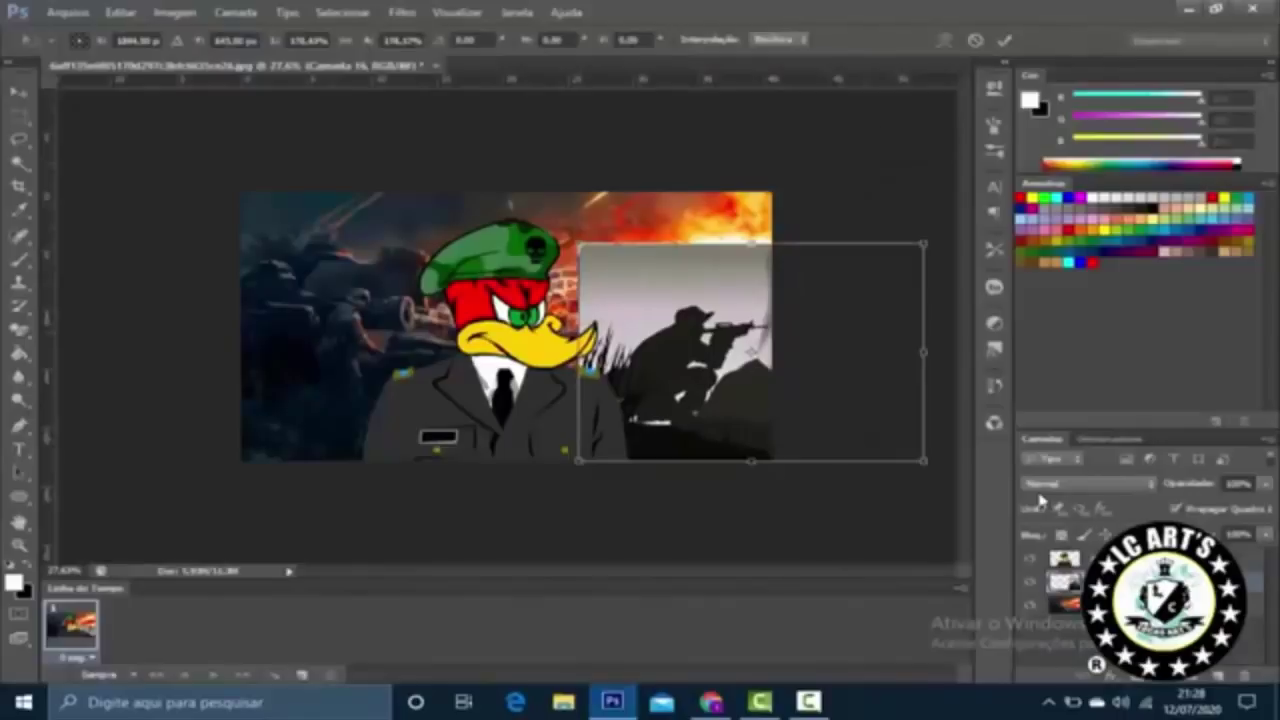
key("Return")
Step: Erase the grey sky around the soldier silhouette and darken the silhouette to black with Hue/Saturation
key("g")
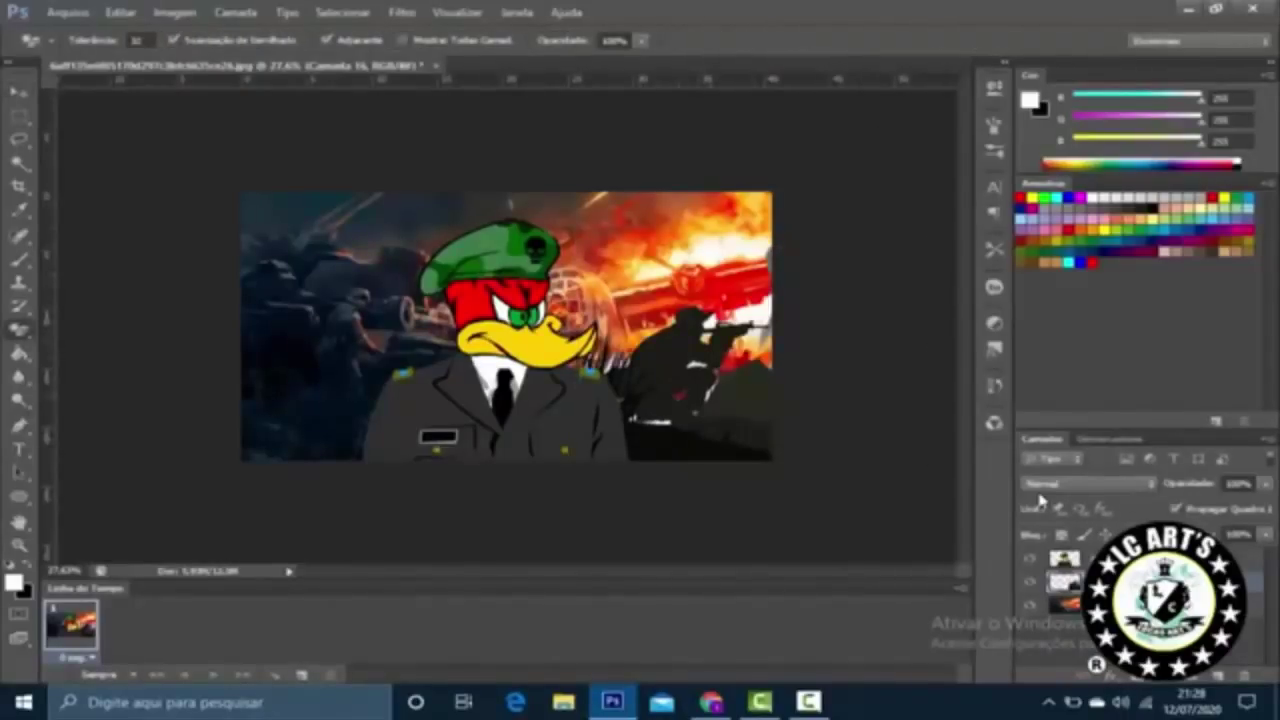
key("ctrl+u")
key("Return")
key("v")
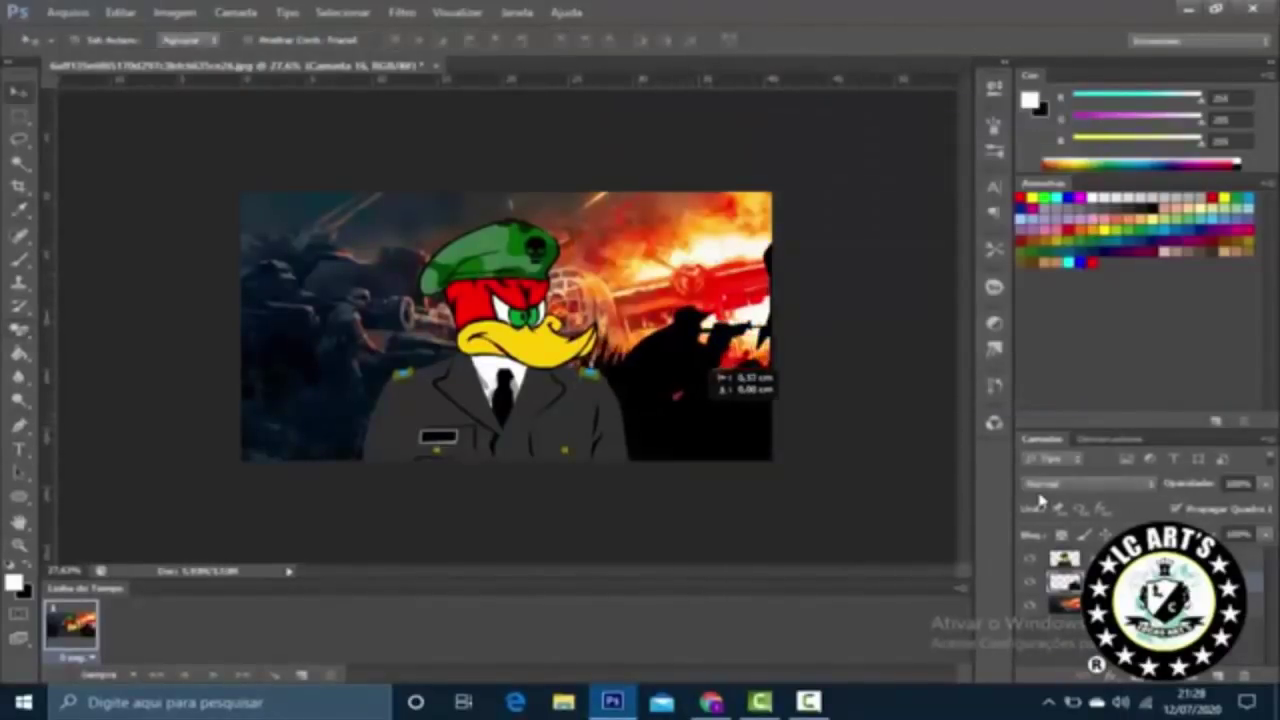
Step: Duplicate the soldier silhouette and position the copy at the lower left of the battlefield
key("alt+e")
key("a")
key("Return")
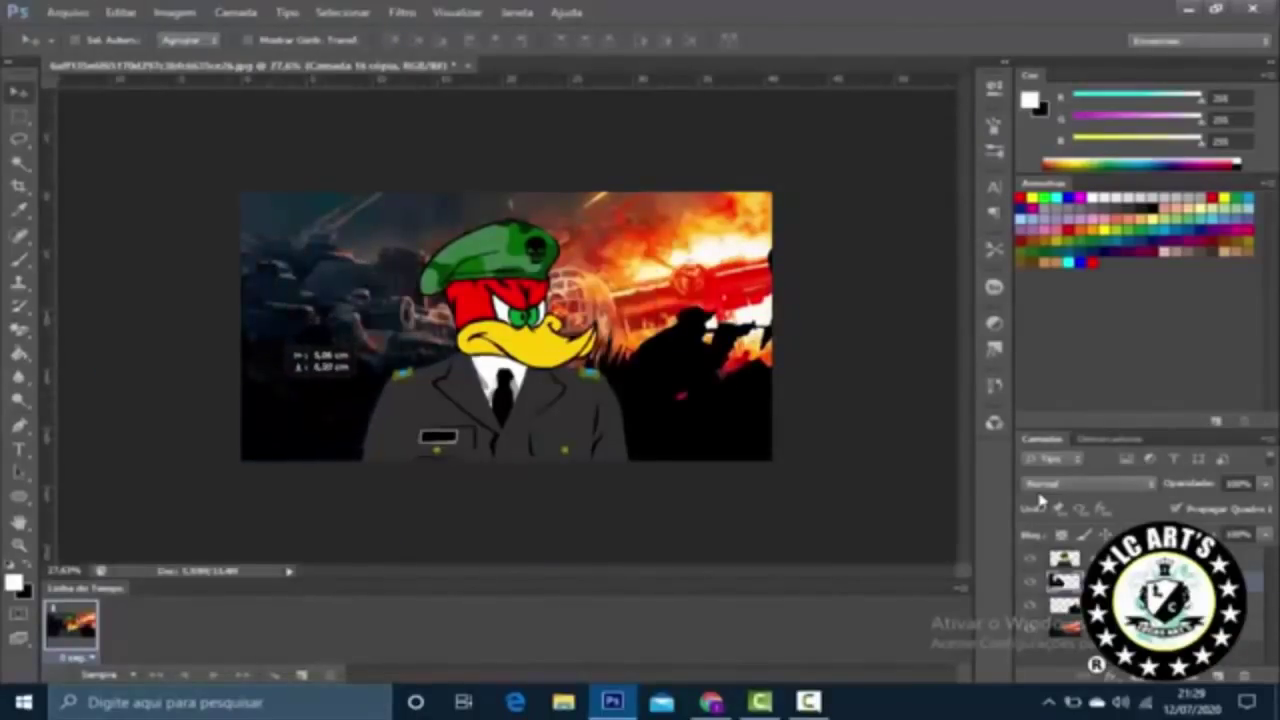
key("ctrl+plus")
Step: Switch to the browser and search Google Images for "bandeira do brasil tremulando"
key("alt+Tab")
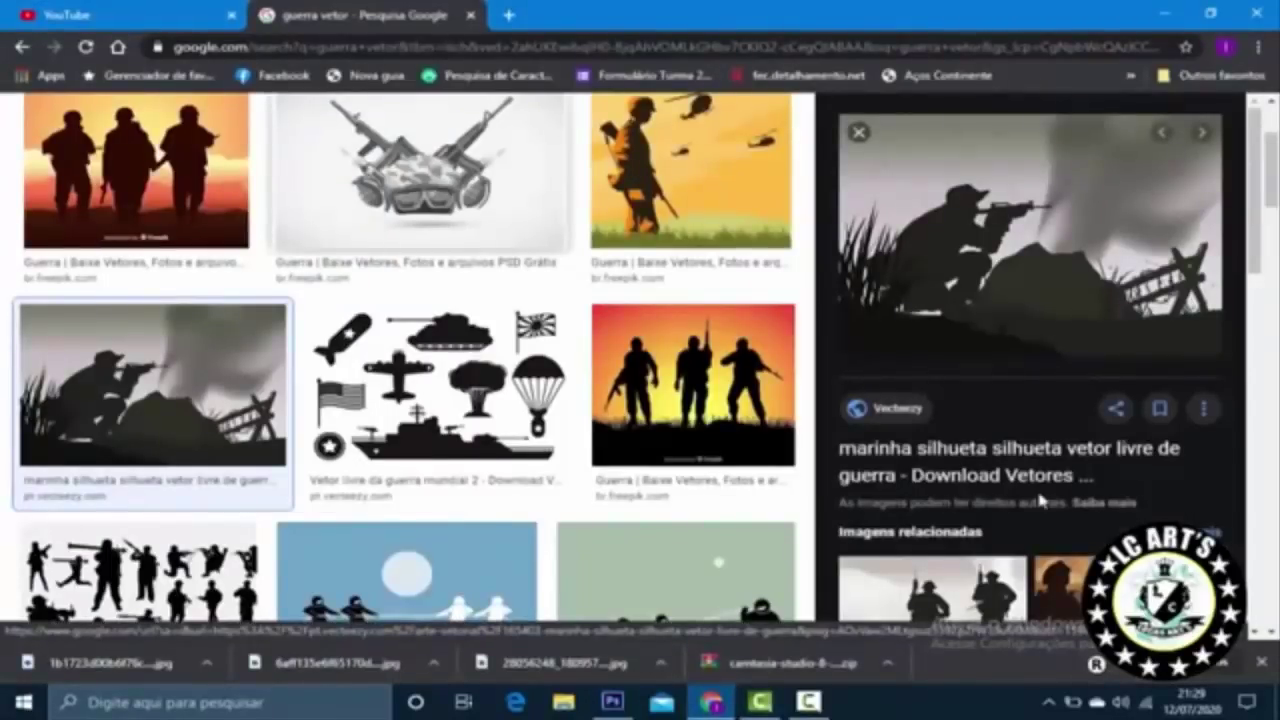
scroll(1040, 500, "up", 3)
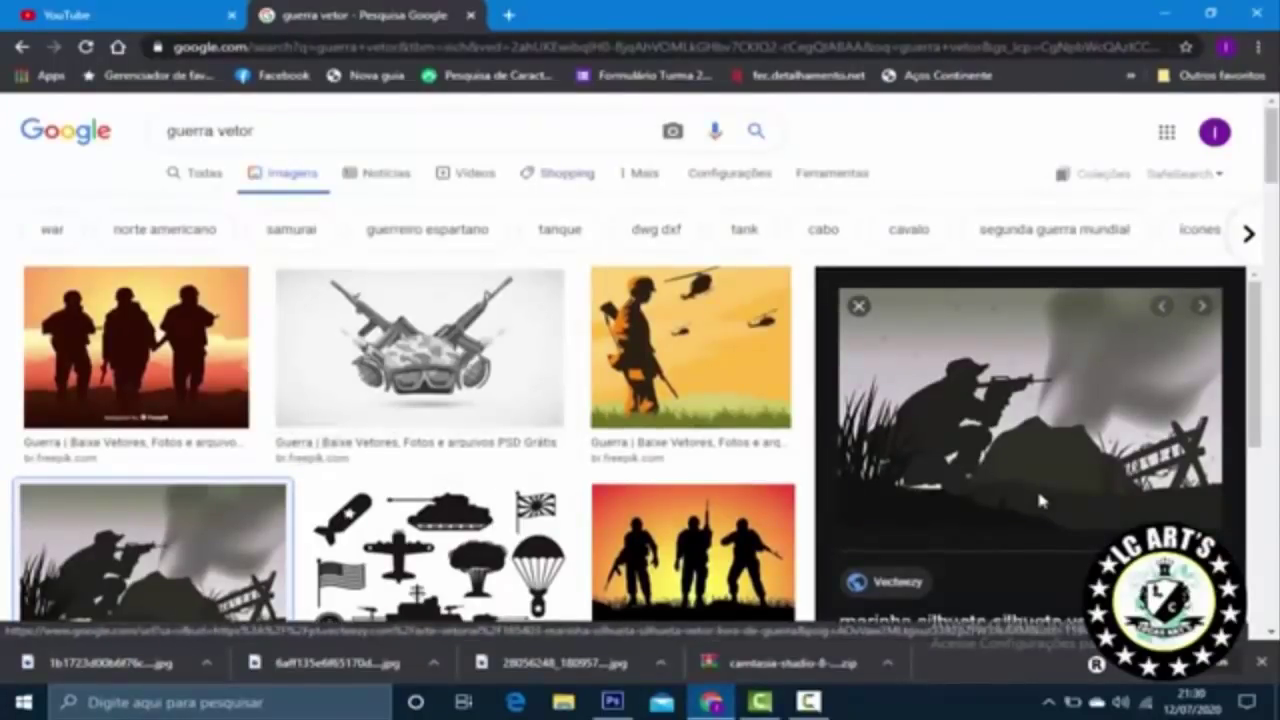
key("/")
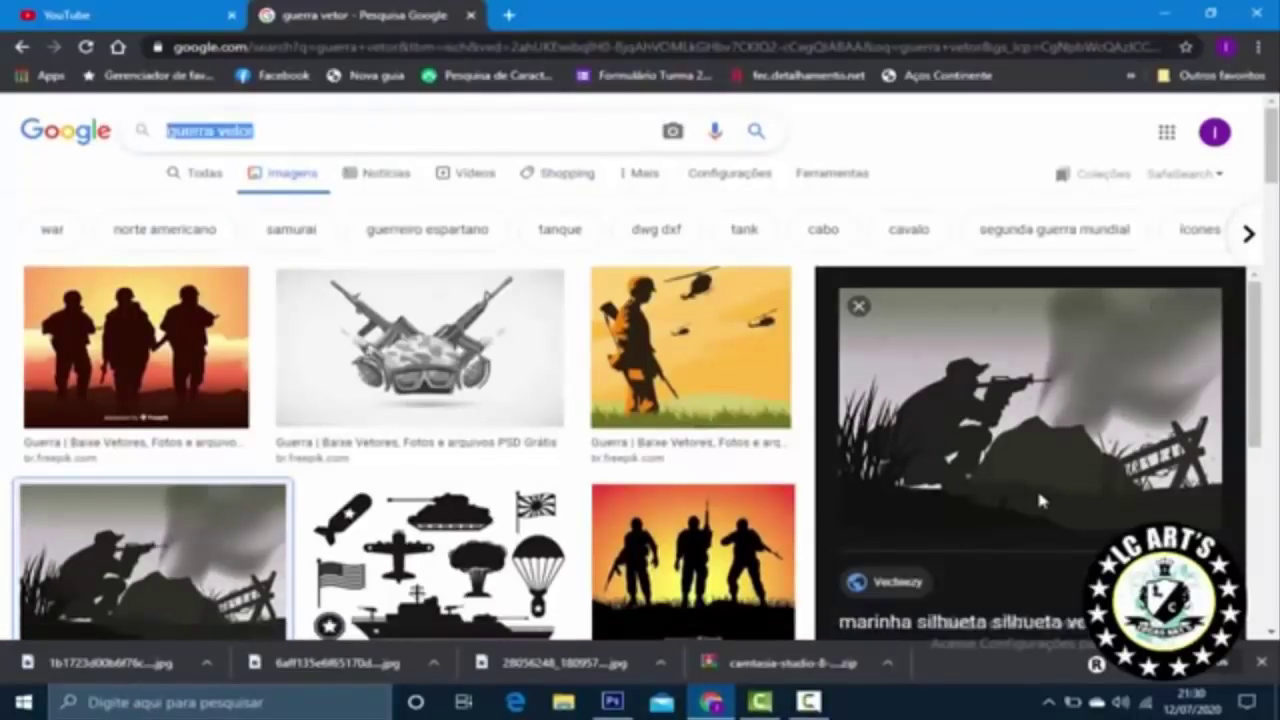
type("bandei")
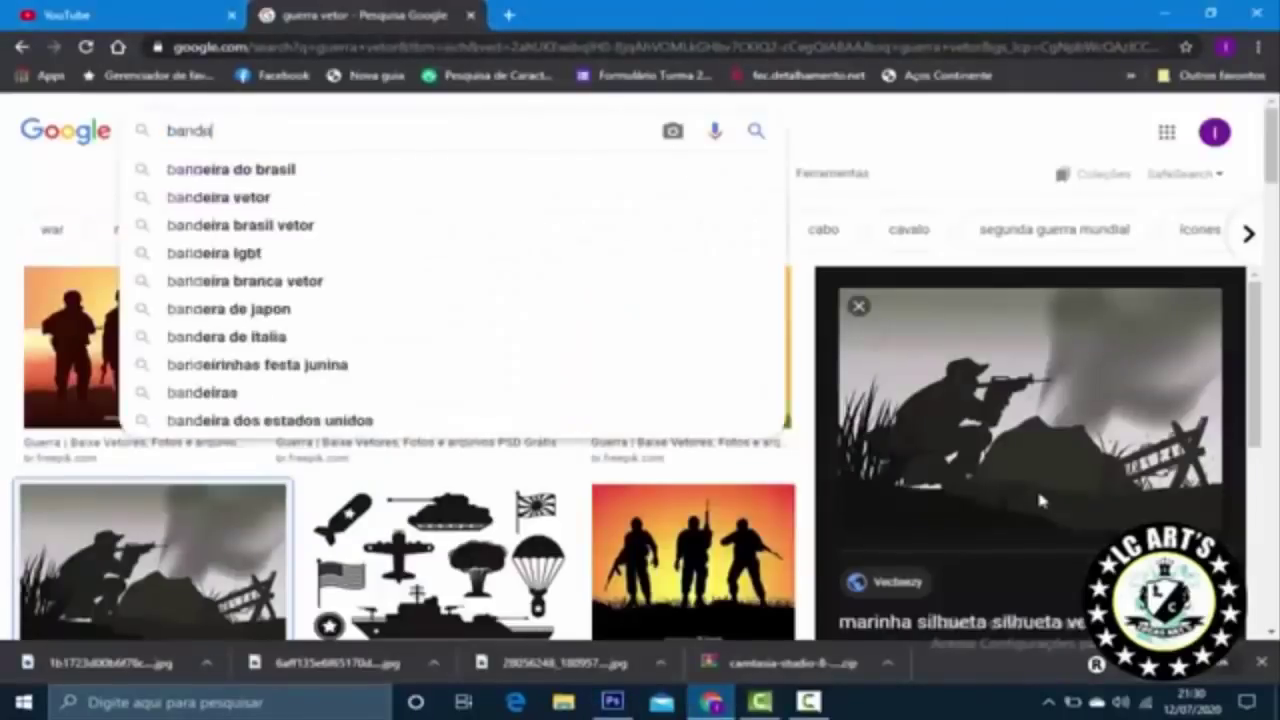
type("ra do brasil tremulando")
key("Return")
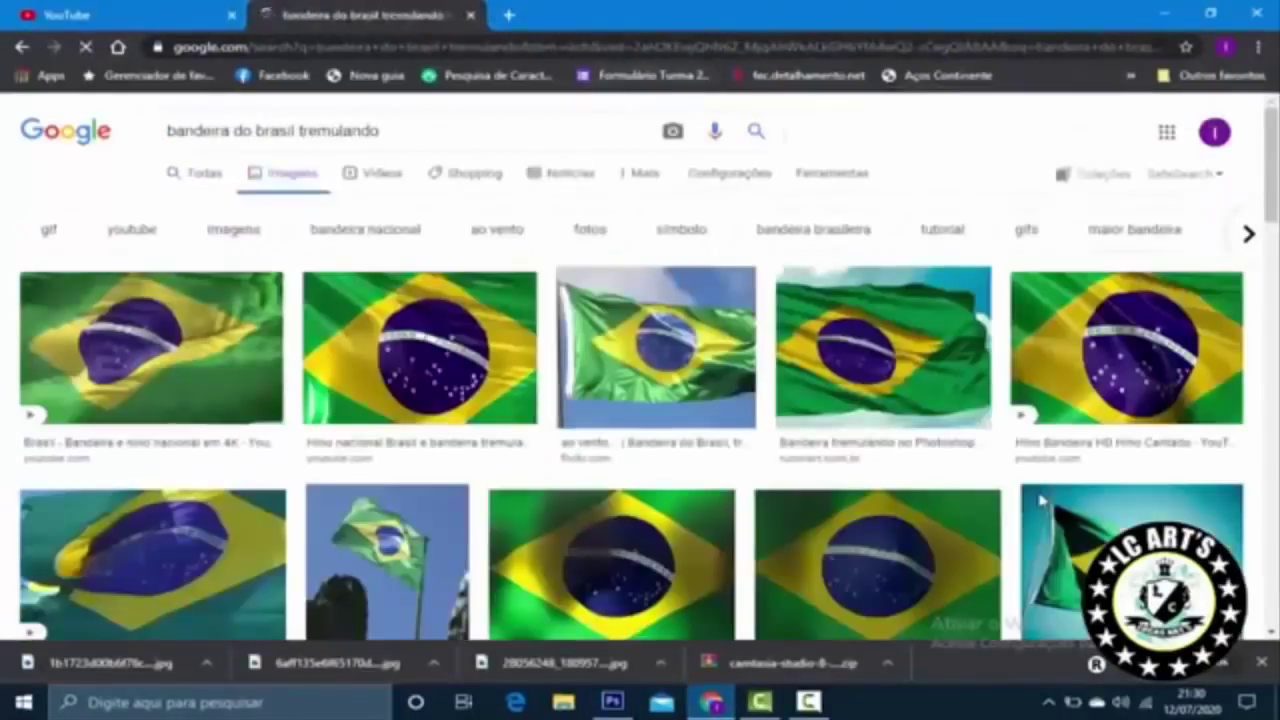
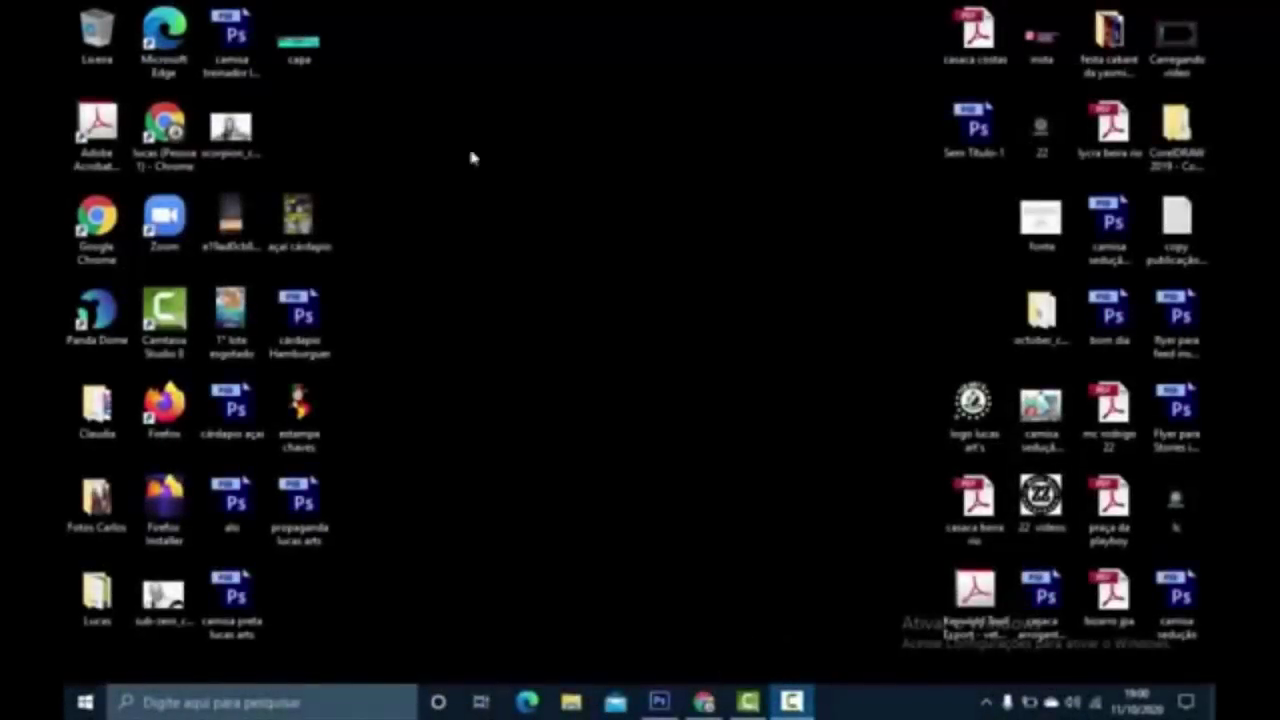
Step: Switch to Photoshop and create a new document 50 cm wide and 50 cm high
mouse_move(791, 702)
left_click(703, 702)
left_click(703, 702)
left_click(659, 702)
left_click(125, 12)
left_click(130, 28)
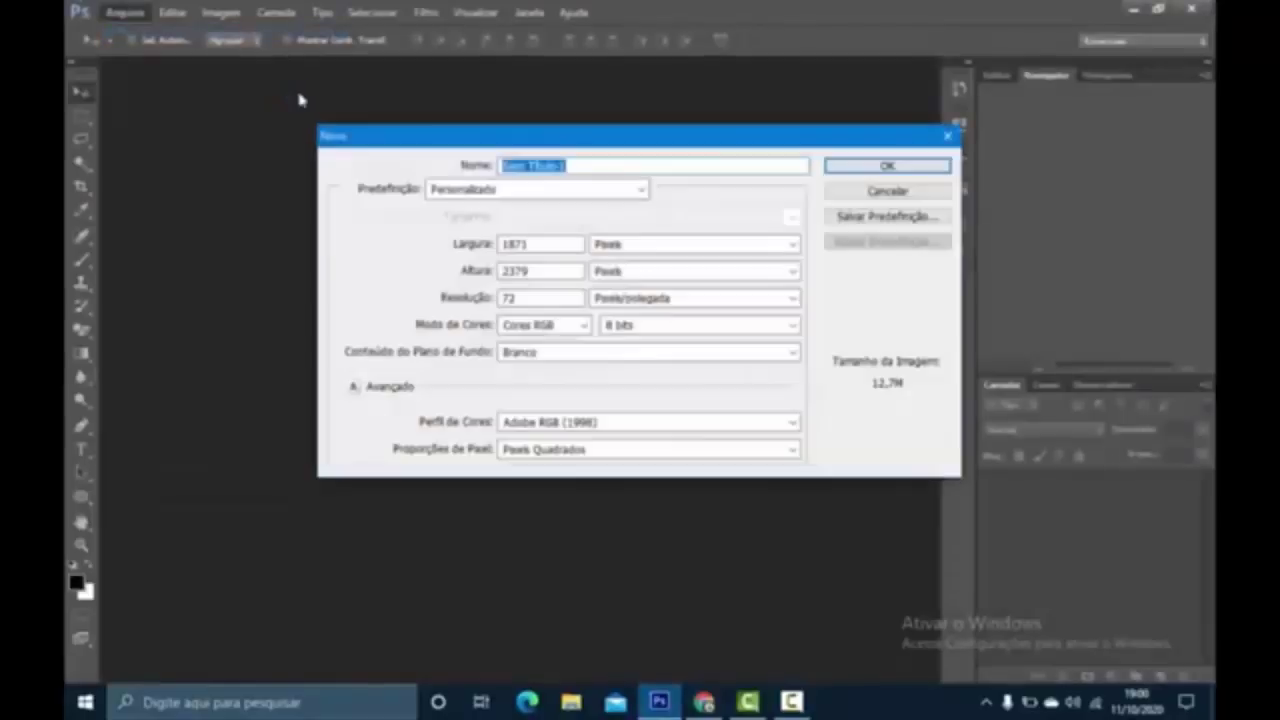
left_click(695, 244)
left_click(690, 289)
left_click(550, 244)
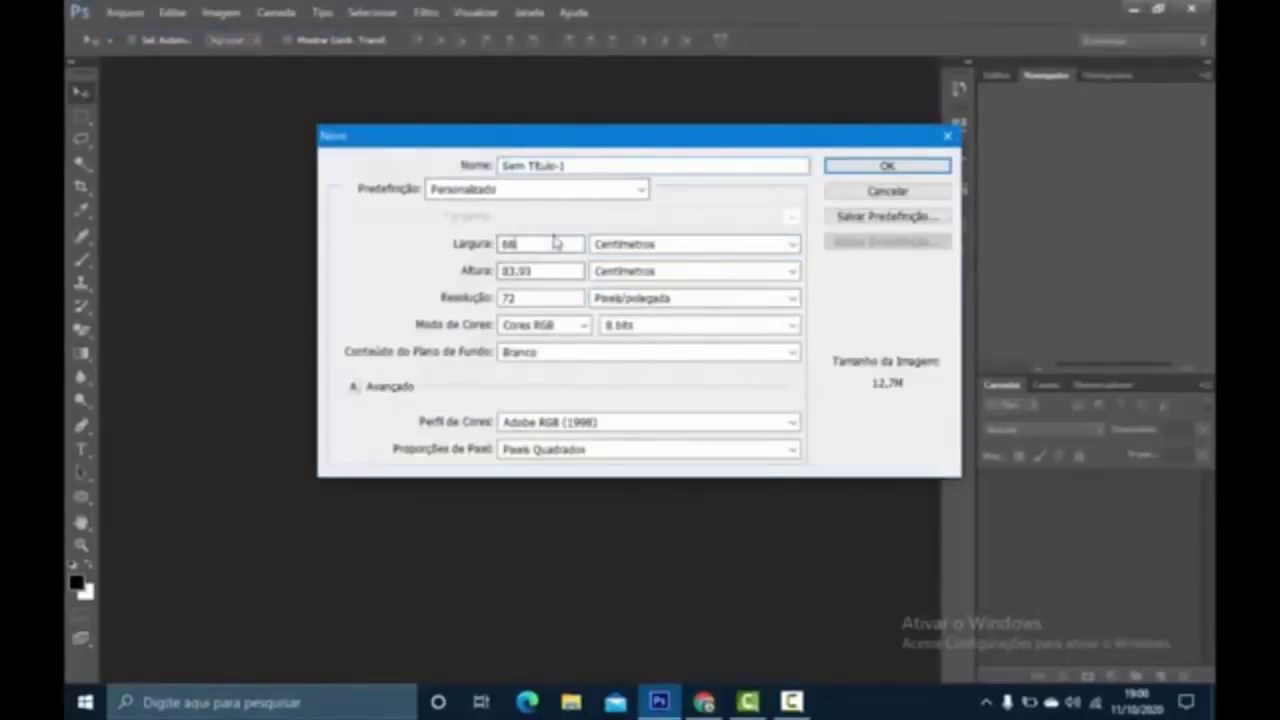
type("50")
key("Tab")
key("Tab")
type("50")
key("Return")
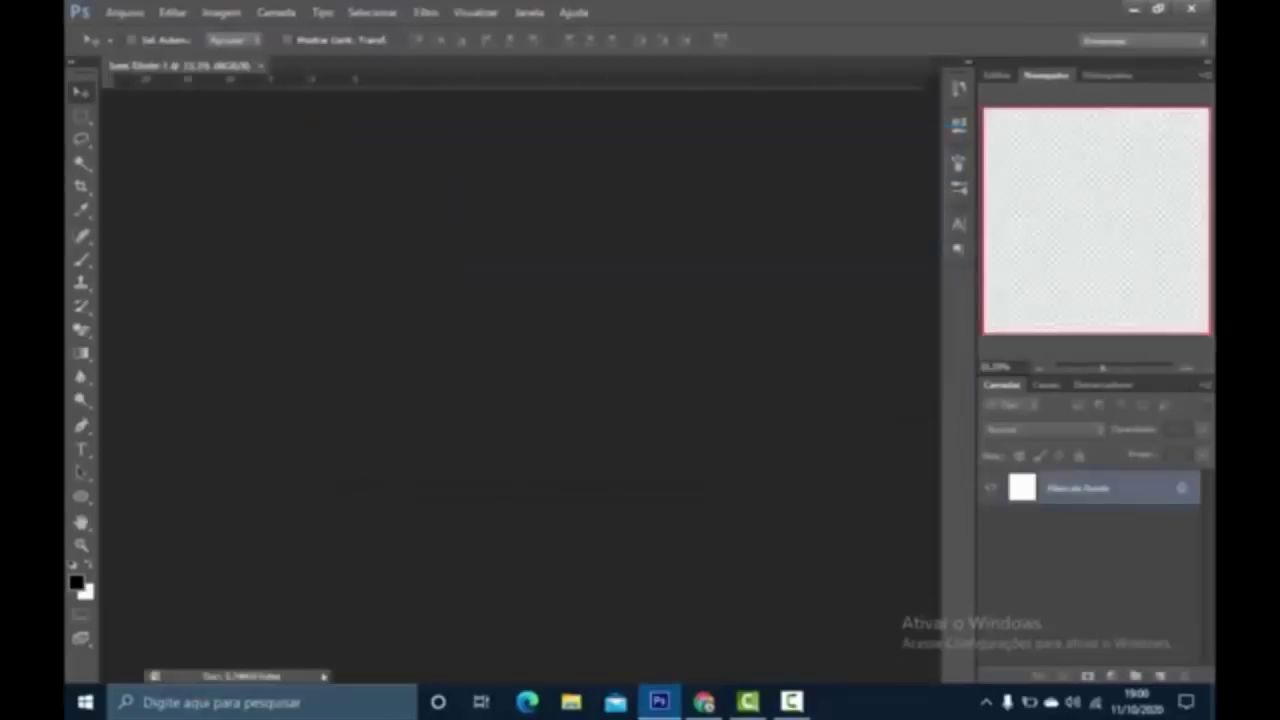
Step: Convert the white background to a regular layer and add guides through the canvas's horizontal and vertical centres
key("ctrl+shift+n")
key("Return")
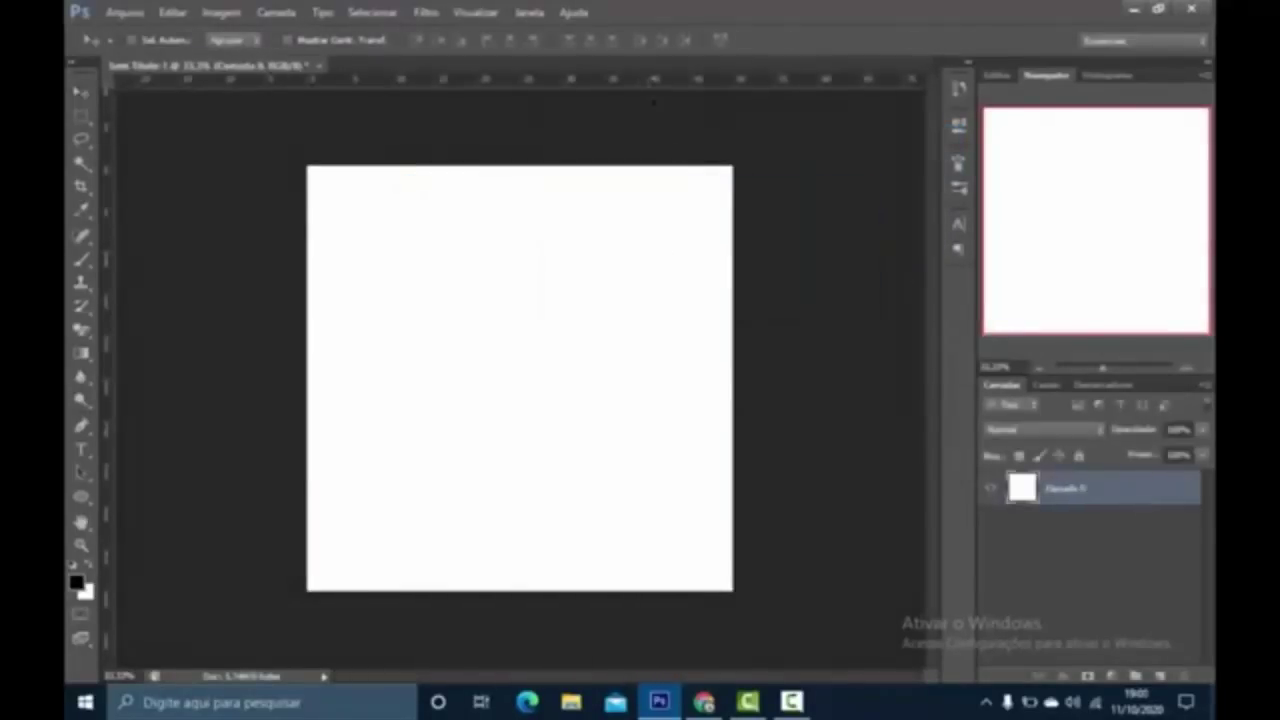
key("ctrl+t")
left_click_drag(626, 84, 663, 378)
left_click_drag(100, 220, 523, 220)
key("Return")
Step: Switch to the browser and copy the 50 cm kite frame template image
left_click(704, 702)
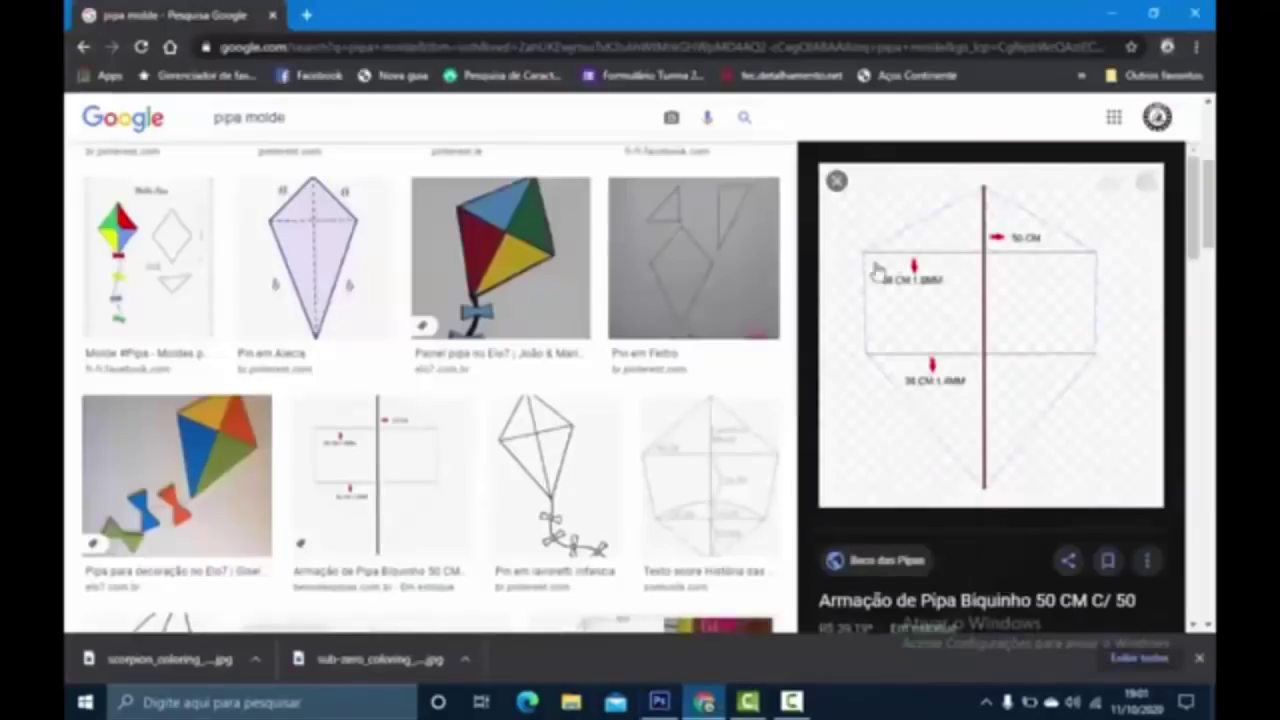
right_click(1004, 340)
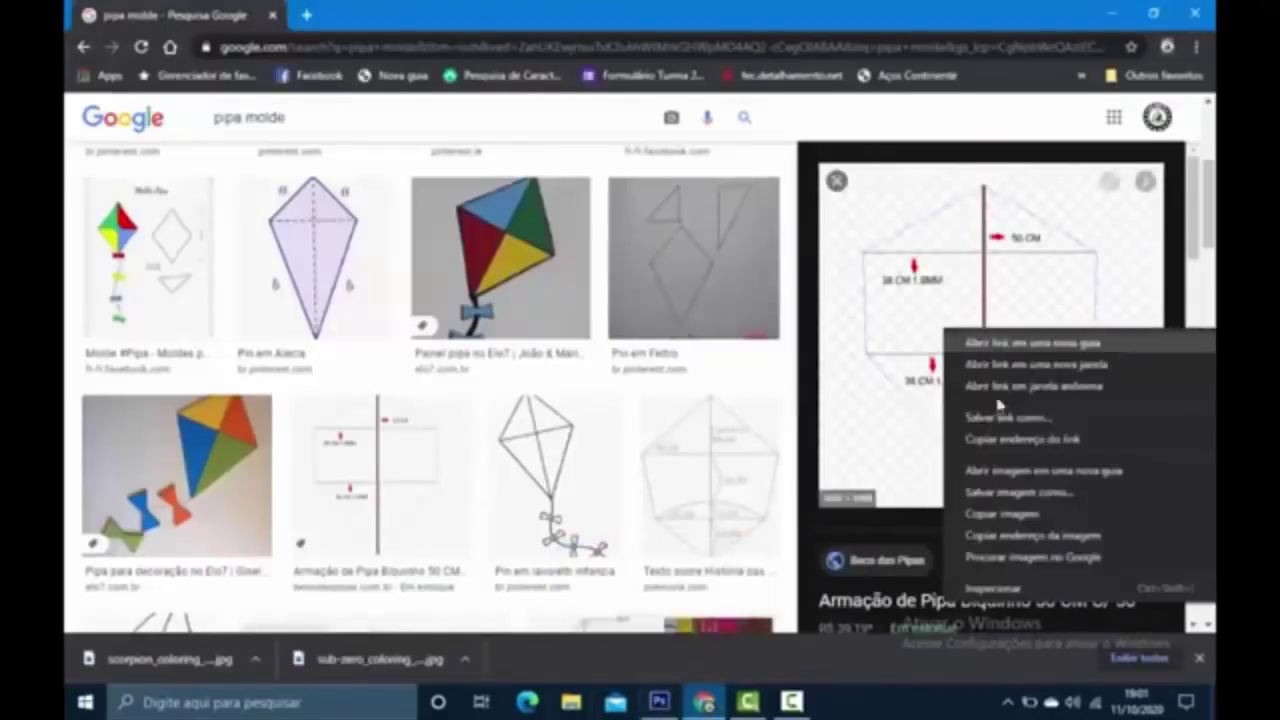
left_click(1002, 513)
Step: Paste the kite template into the new Photoshop document and enlarge it beyond the canvas edges
left_click(658, 702)
key("ctrl+v")
key("ctrl+t")
left_click_drag(519, 229, 519, 88)
left_click_drag(556, 24, 556, 18)
left_click(566, 39)
left_click_drag(697, 275, 847, 276)
left_click_drag(369, 284, 228, 283)
key("ctrl+minus")
left_click_drag(521, 500, 546, 575)
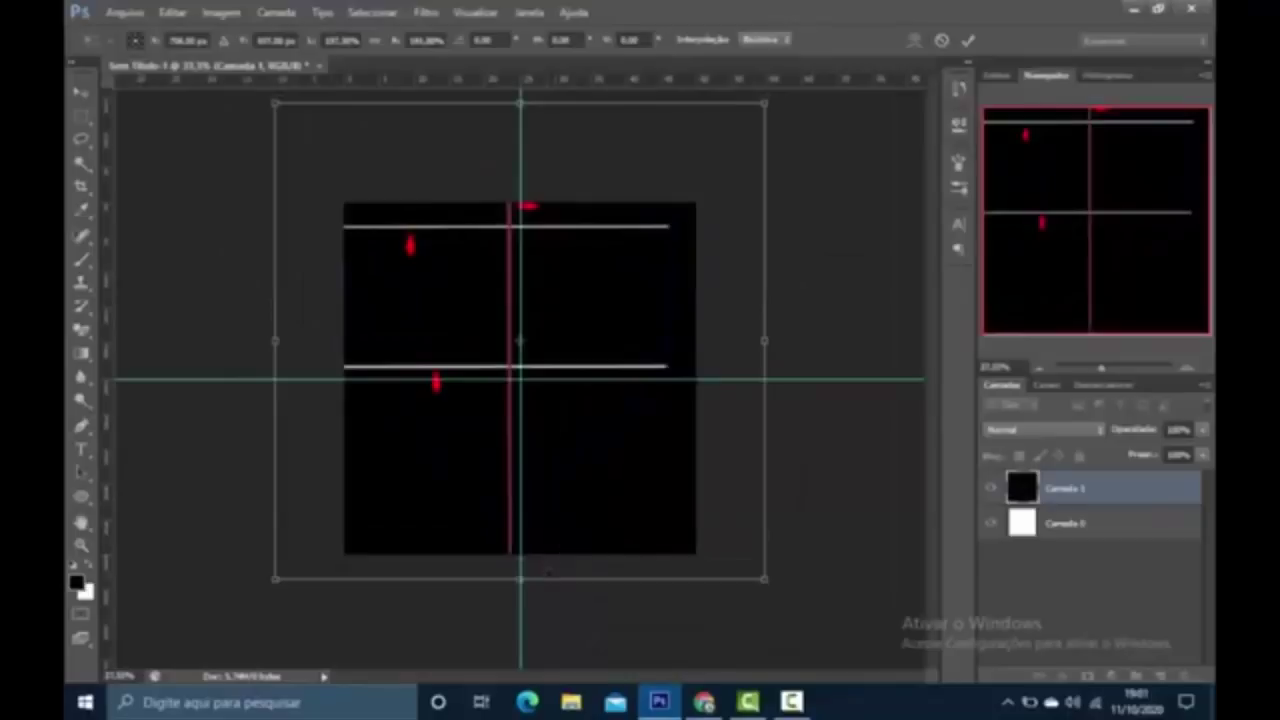
Step: Stretch the kite template so its crossbars span the canvas width and its spine meets the vertical centre guide
left_click_drag(765, 345, 795, 341)
left_click_drag(535, 103, 536, 72)
left_click_drag(275, 325, 274, 326)
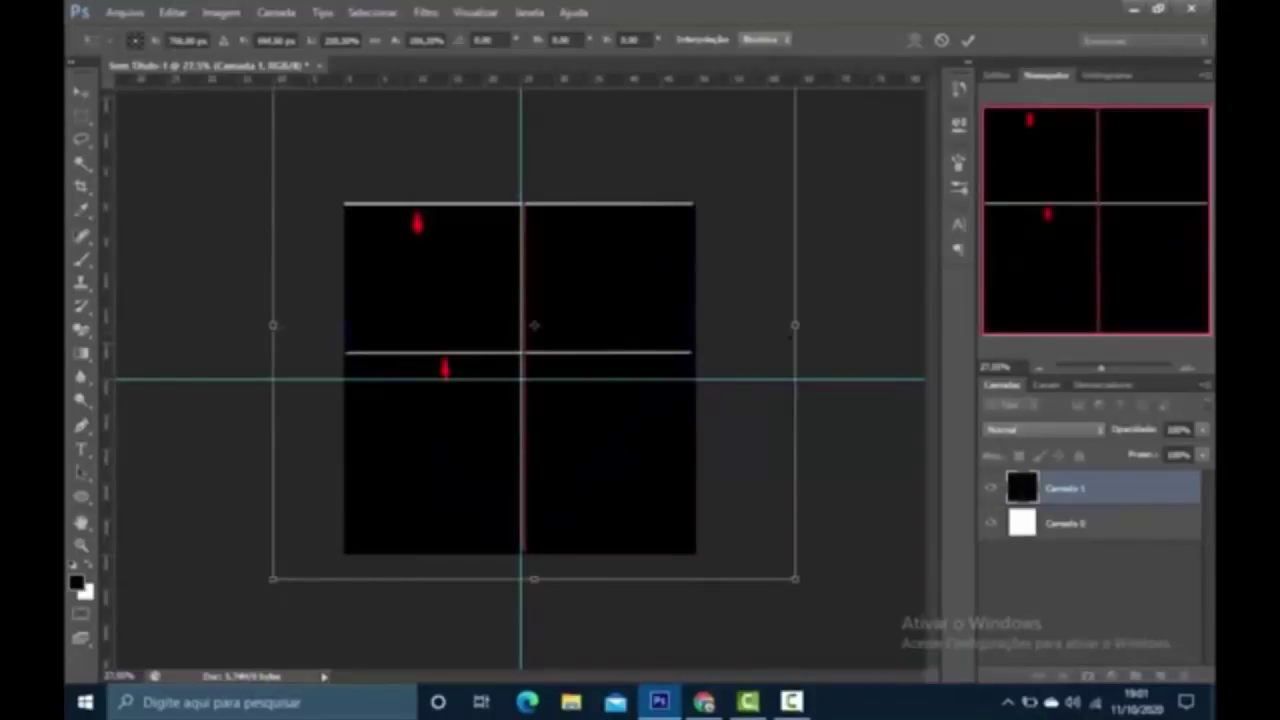
key("Return")
Step: On a new layer, trace the kite outline with the Pen tool, adding a guide along the lower crossbar
key("p")
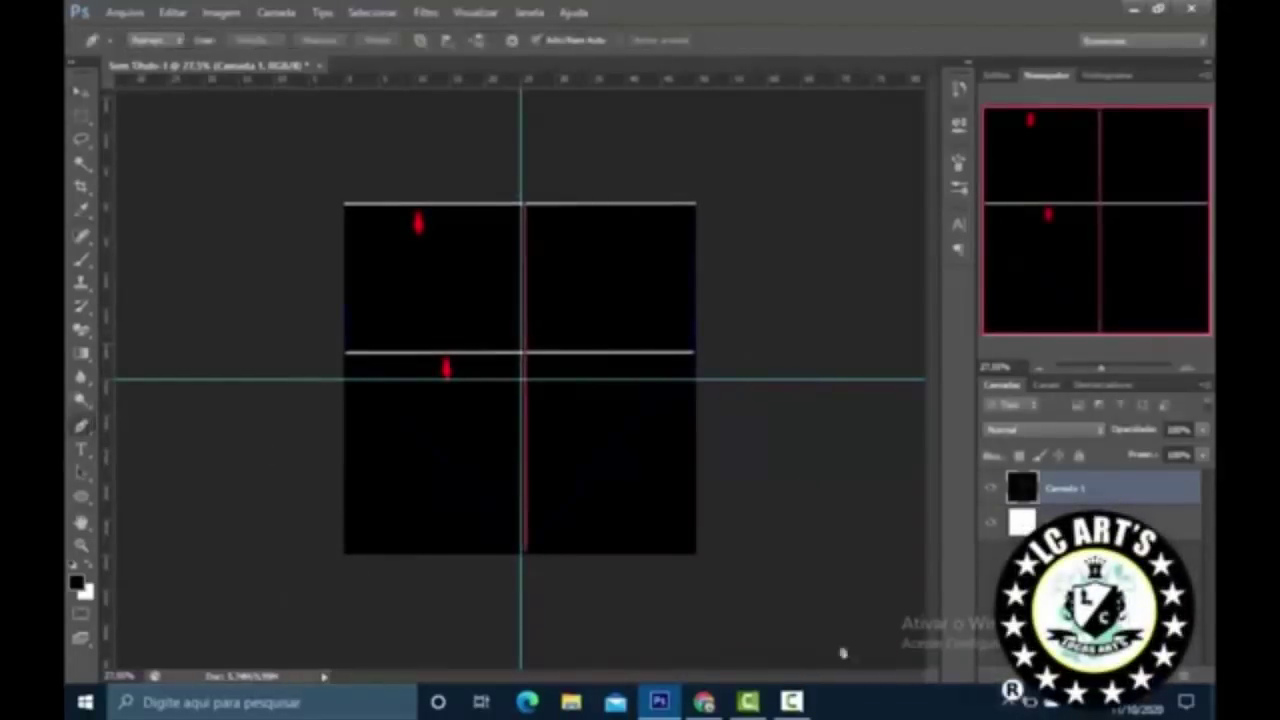
key("ctrl+shift+alt+n")
left_click(520, 555)
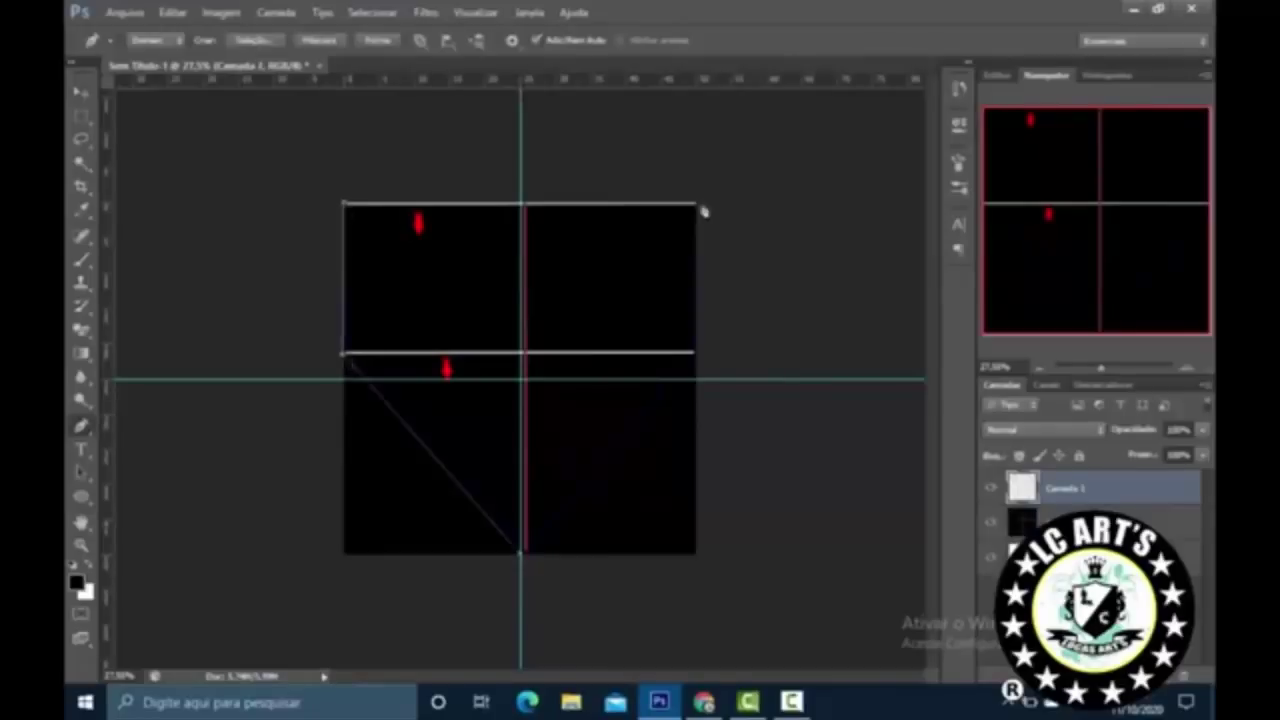
left_click_drag(738, 92, 755, 354)
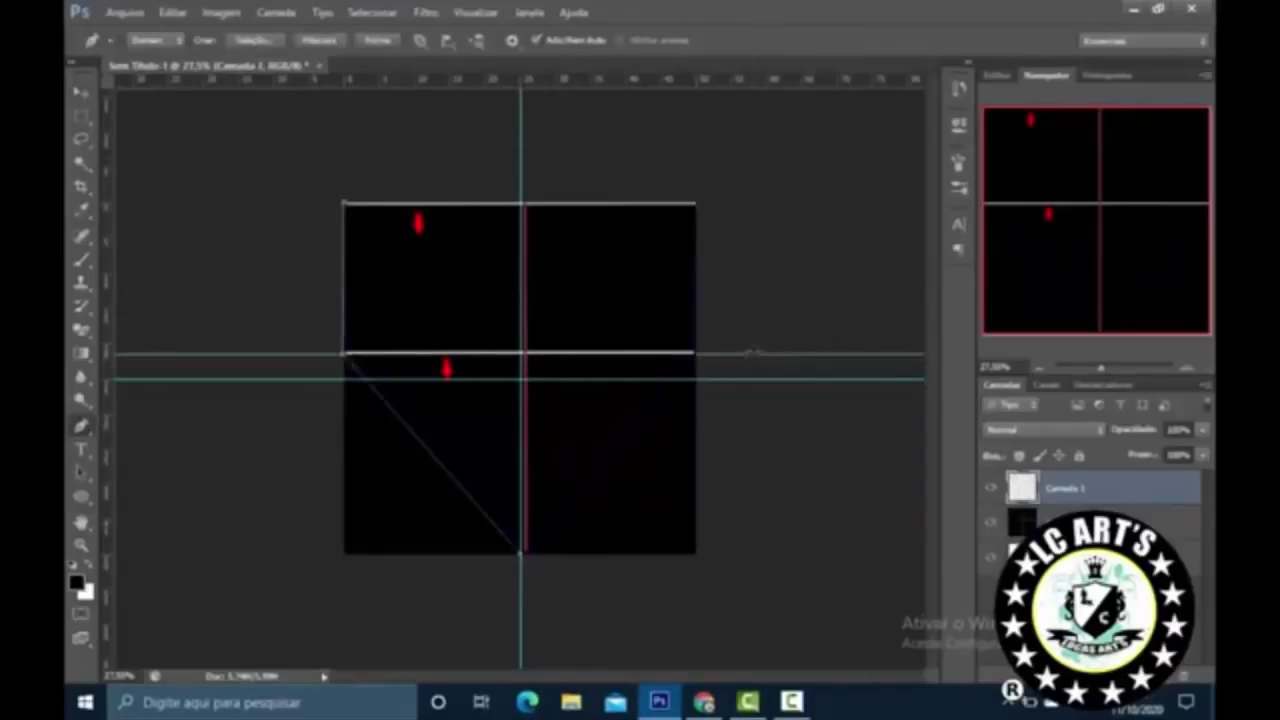
left_click(699, 206)
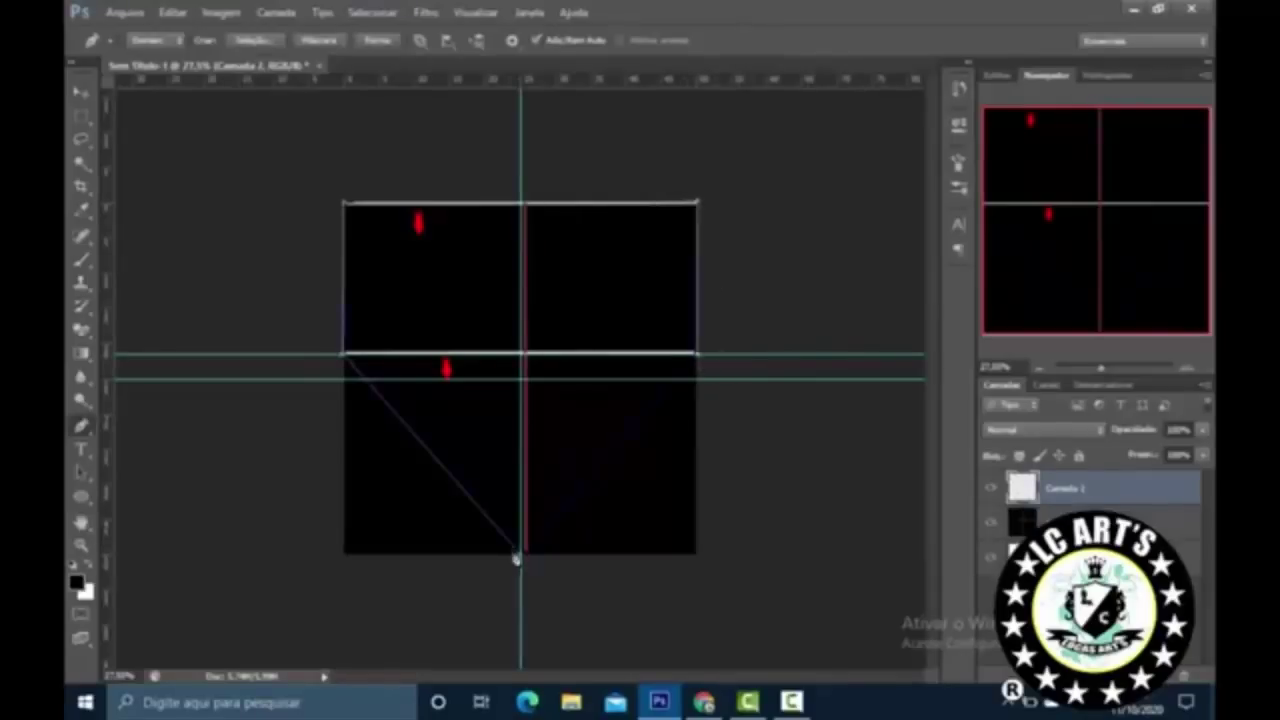
right_click(580, 295)
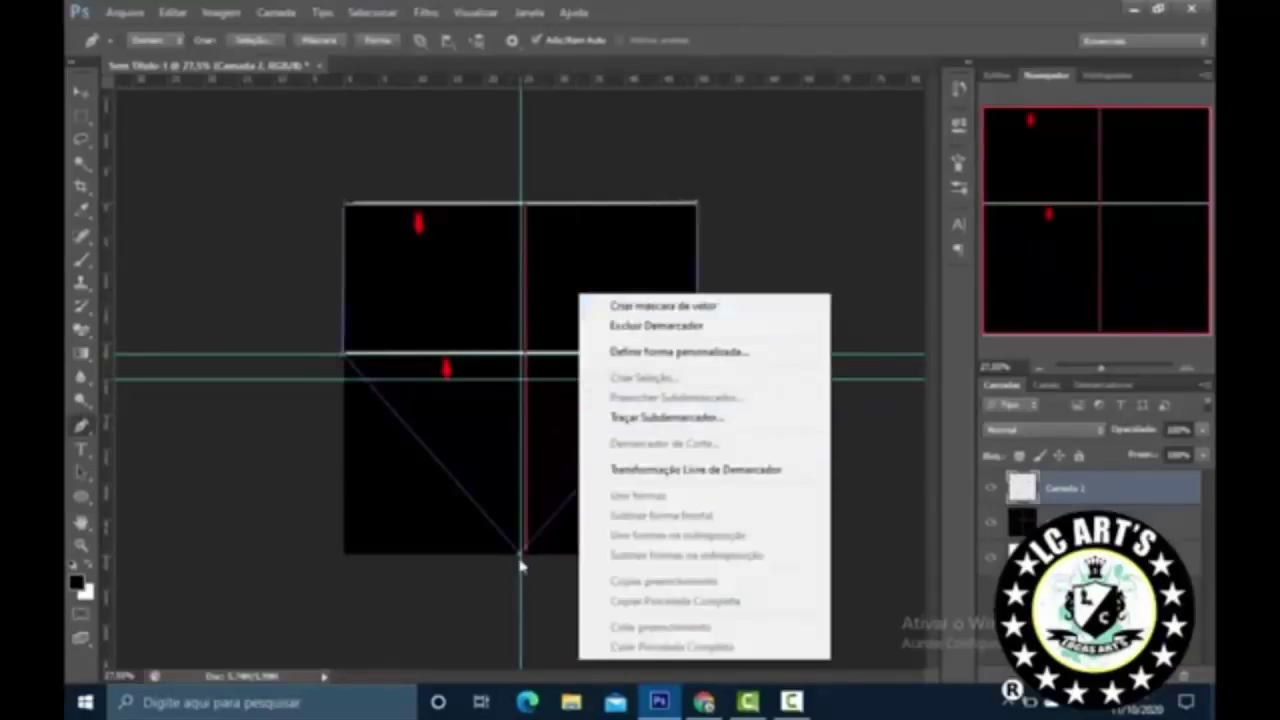
key("Escape")
Step: Fill the kite outline path with black and delete the path
right_click(616, 284)
left_click(737, 391)
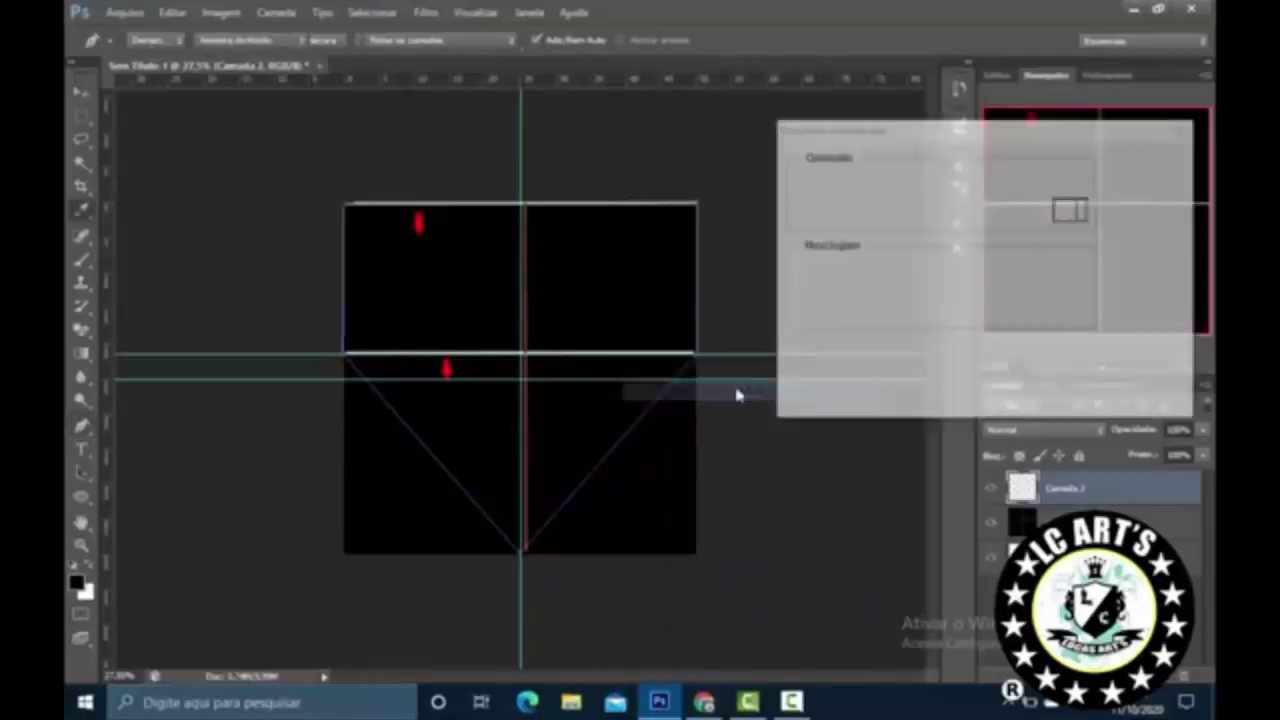
right_click(615, 291)
left_click(640, 284)
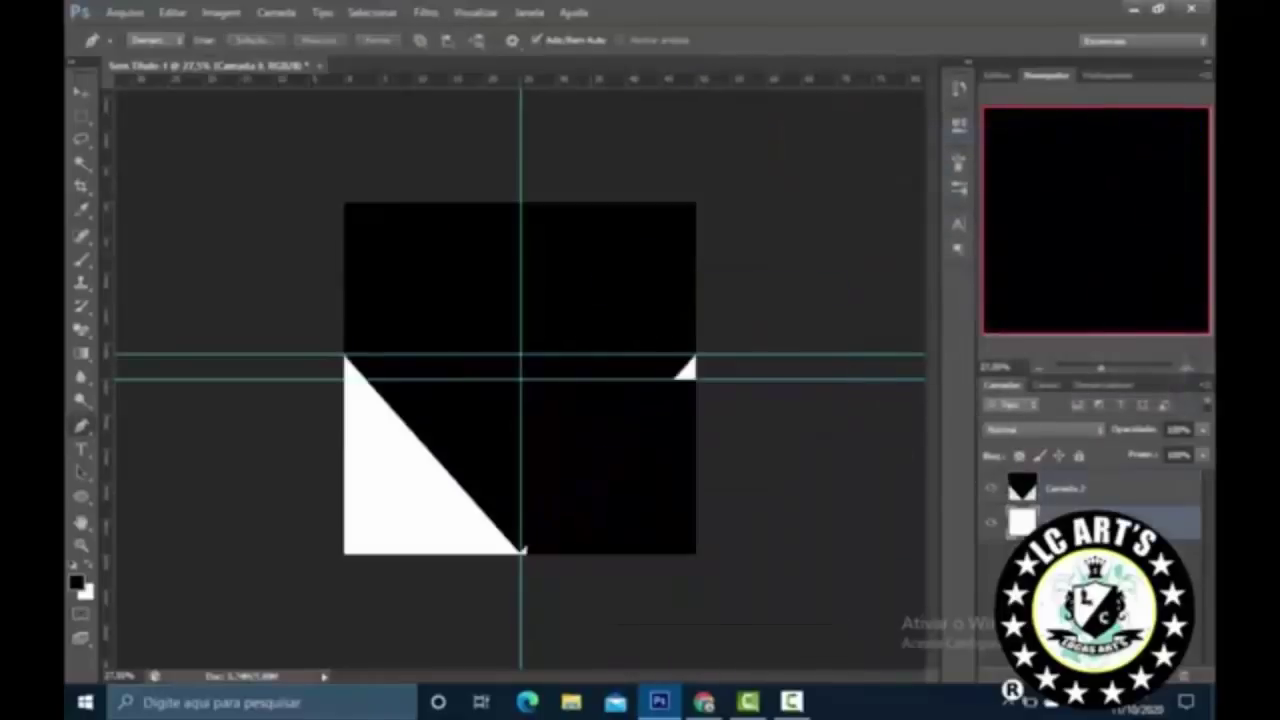
Step: Delete the kite template and white base layers, leaving only the black kite shape
key("Delete")
left_click(80, 92)
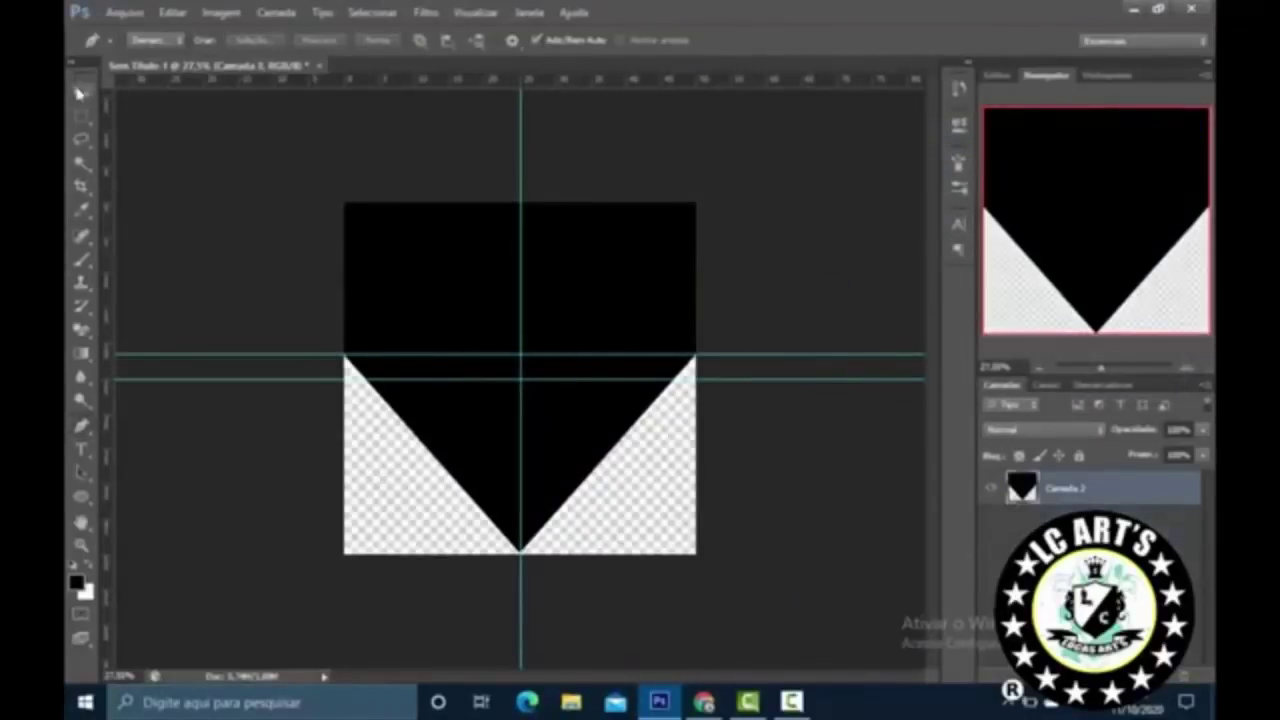
key("ctrl+plus")
Step: Place sub-zero_coloring_page-1024x791, enlarge it over the kite's lower half and clip it to the black shape
left_click(121, 12)
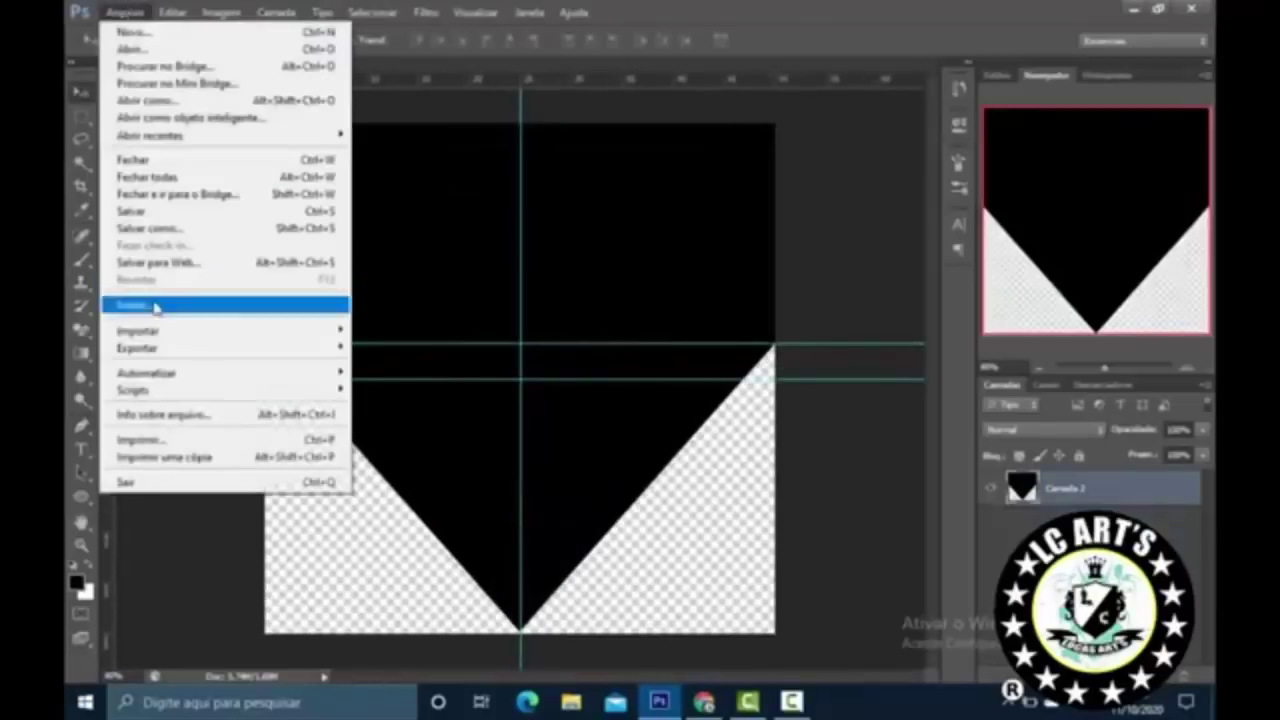
left_click(154, 305)
double_click(1072, 270)
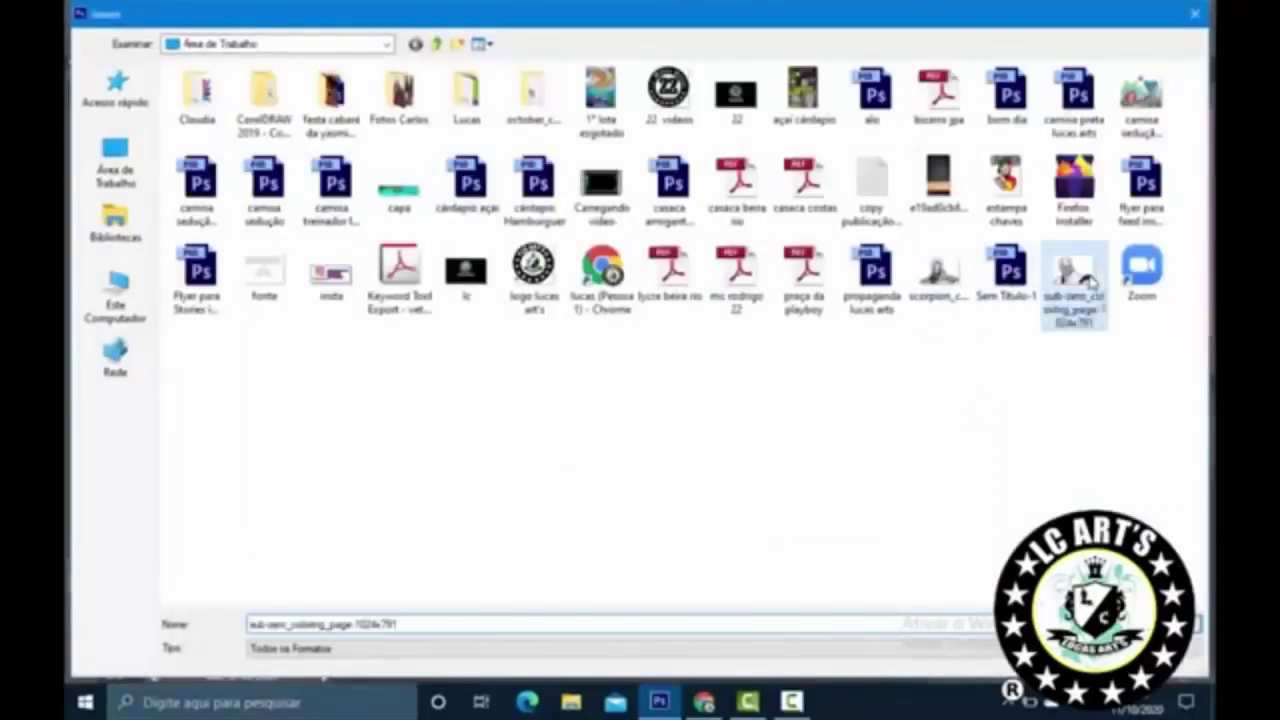
left_click_drag(582, 420, 912, 627)
left_click_drag(760, 545, 632, 562)
key("Return")
key("ctrl+alt+g")
left_click_drag(600, 470, 637, 470)
Step: Rasterize the Sub-Zero drawing and erase the white background around the figure
key("e")
left_click(418, 334)
key("Return")
left_click(394, 366)
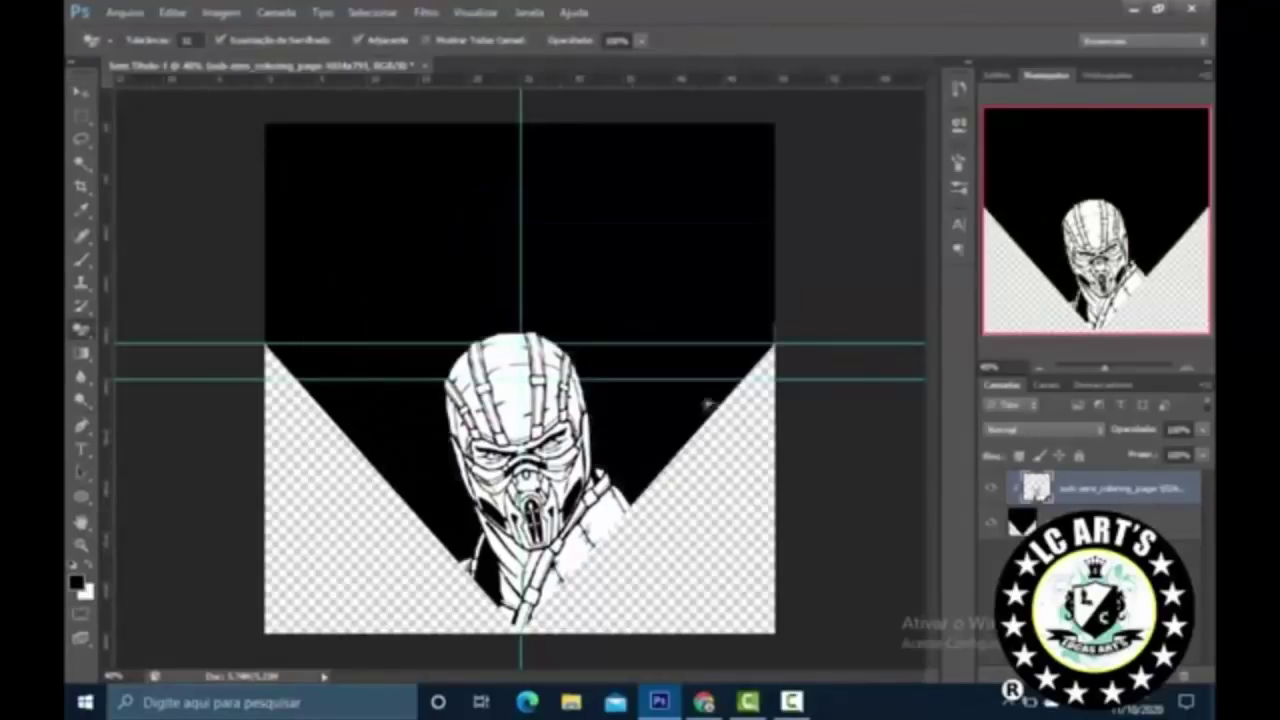
Step: Remove the white areas inside the Sub-Zero drawing and darken its linework to black with Hue/Saturation
key("w")
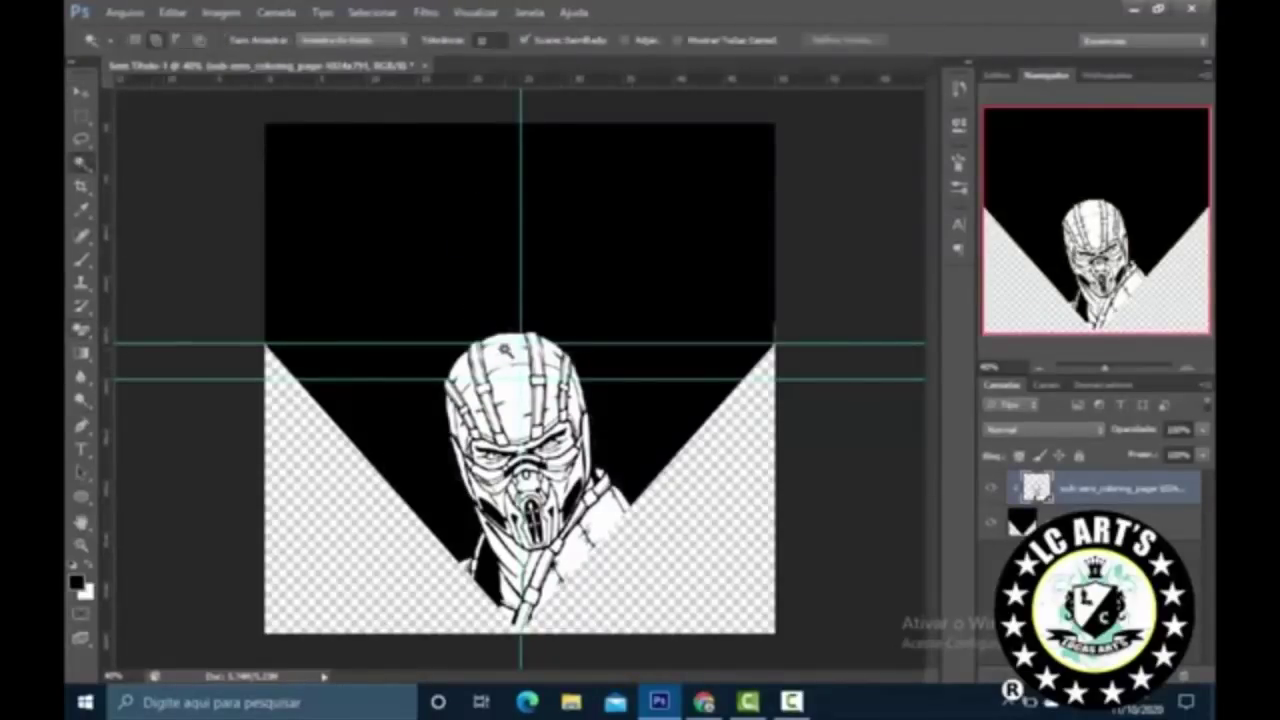
key("ctrl+u")
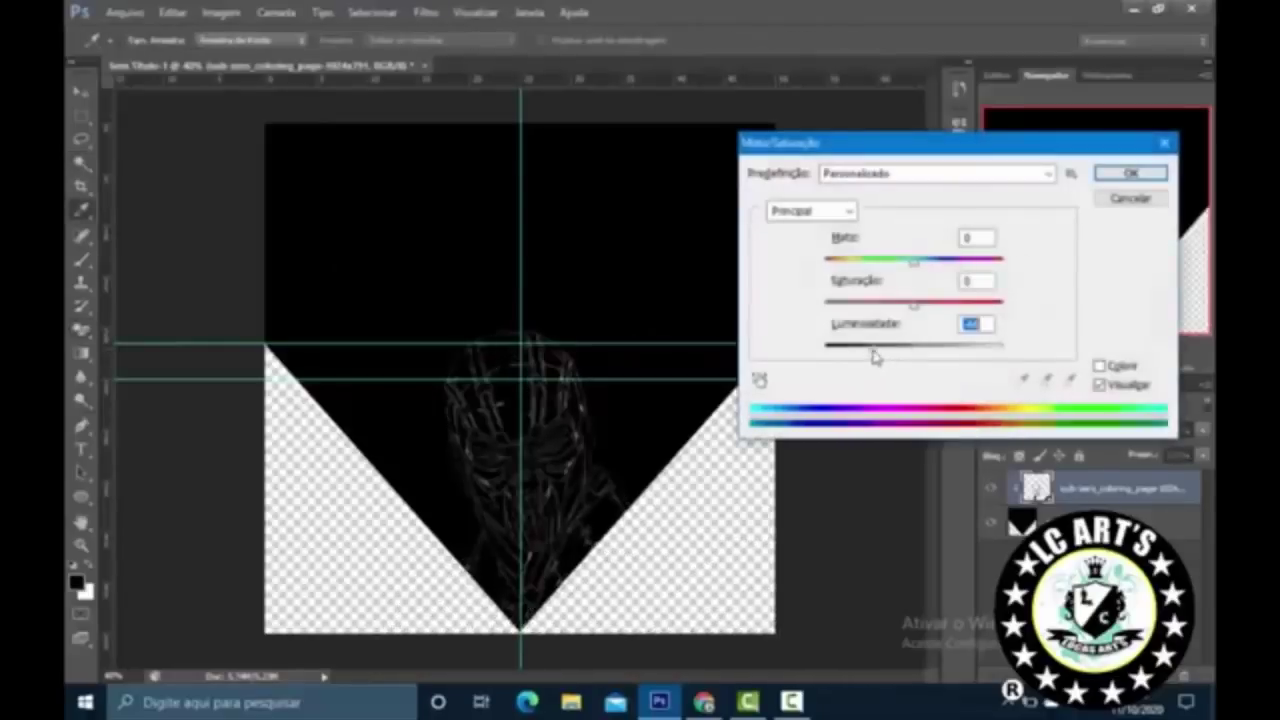
left_click_drag(873, 357, 694, 363)
key("Return")
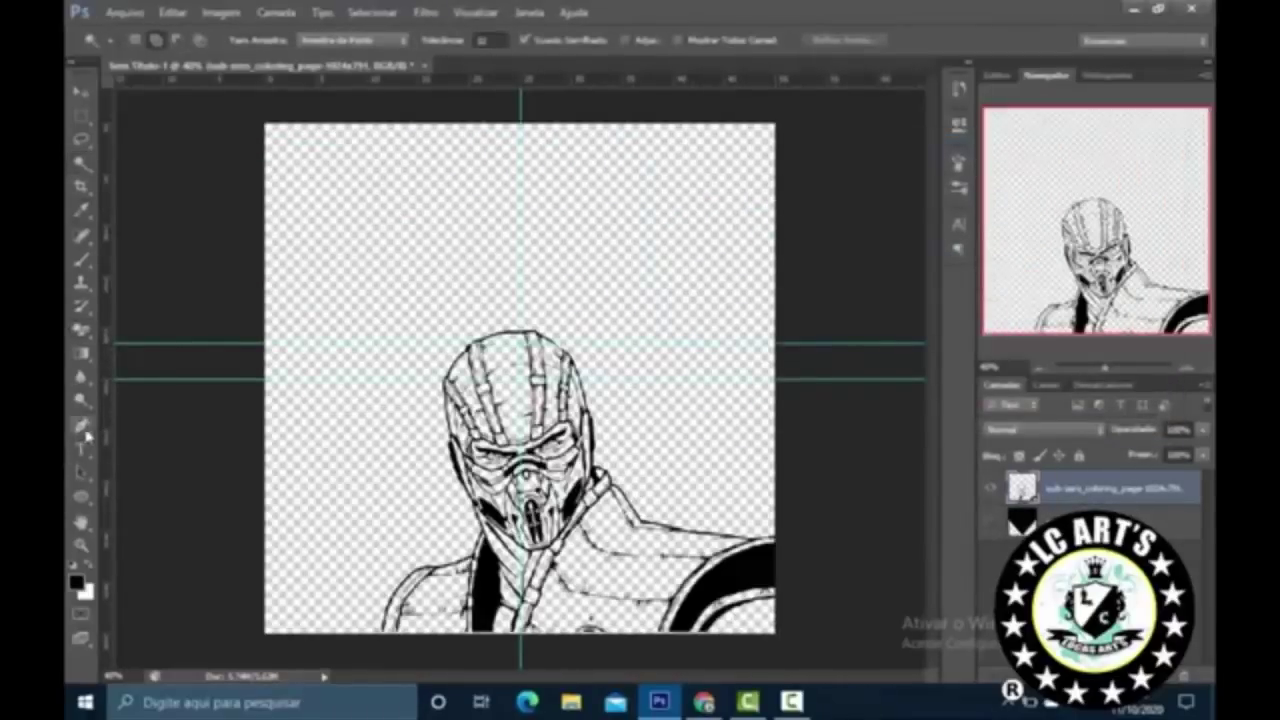
Step: Show the kite shape layer, turn it white by maximising its Lightness, and reselect the Sub-Zero drawing layer
left_click(82, 427)
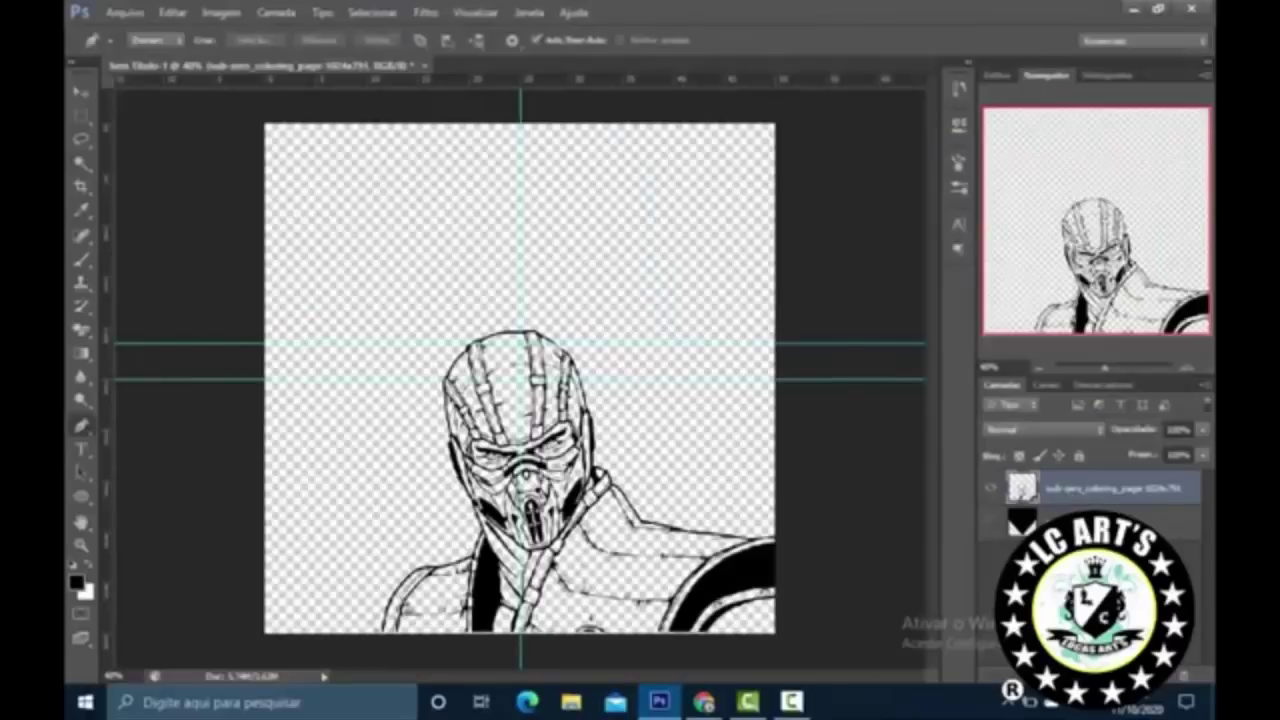
left_click(993, 528)
left_click(1100, 522)
key("ctrl+u")
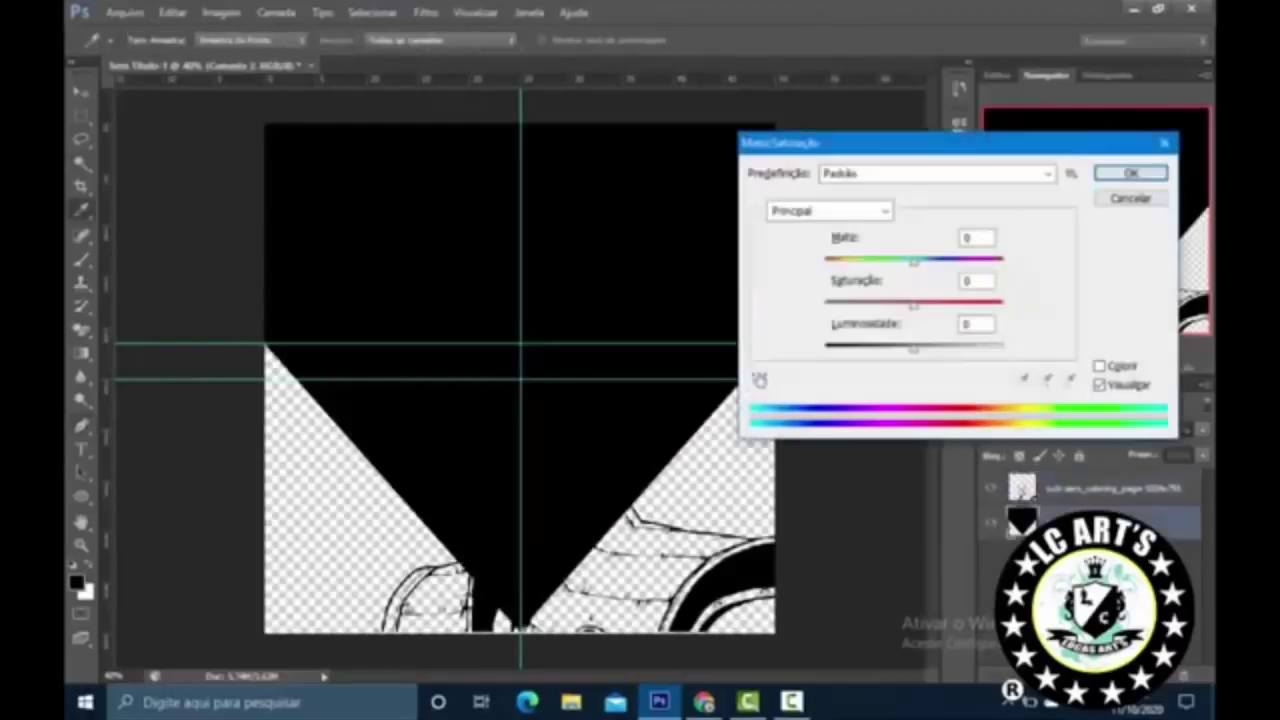
left_click_drag(913, 348, 1003, 348)
key("Return")
left_click(1110, 488)
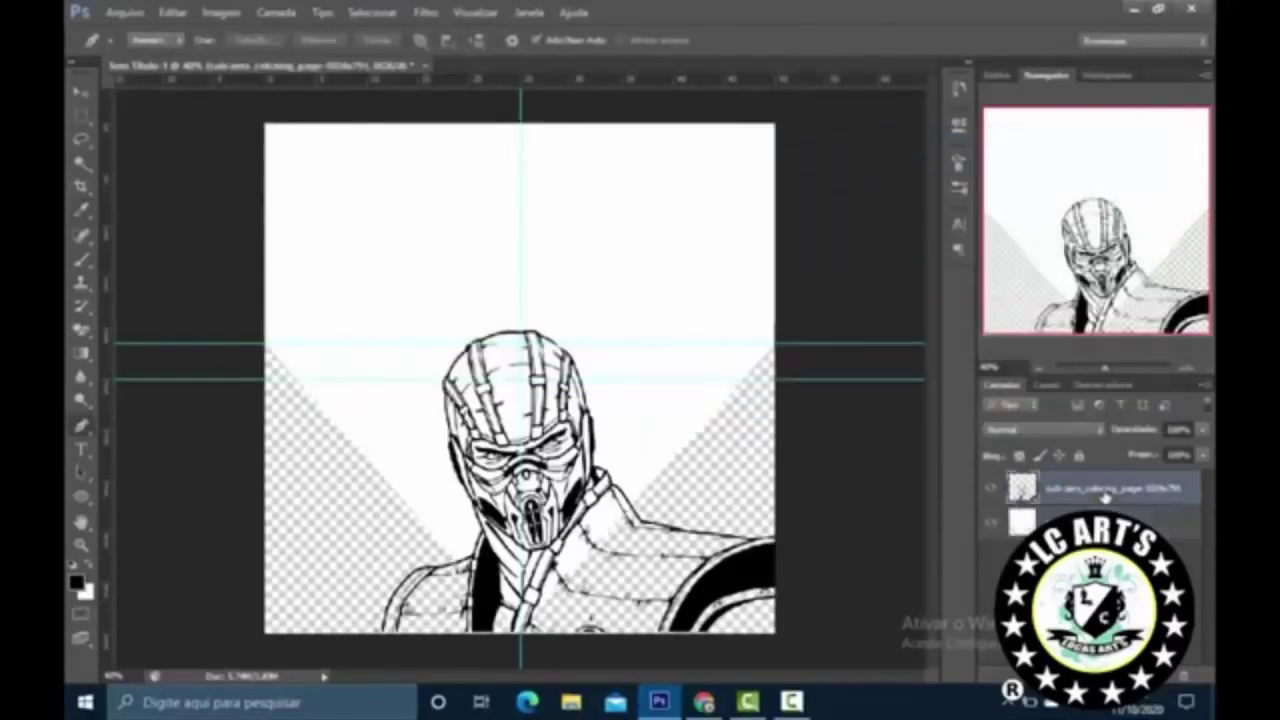
Step: Clip the Sub-Zero drawing to the kite shape and add an empty layer beneath its linework
key("ctrl+e")
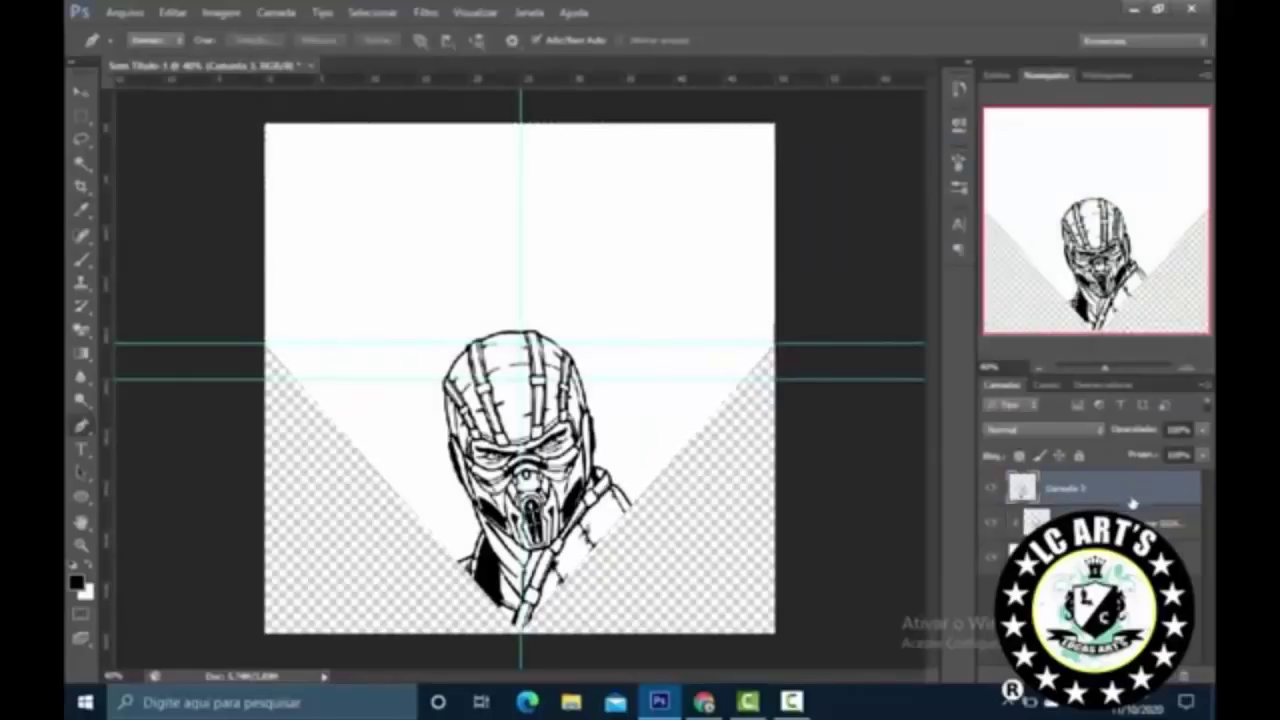
scroll(555, 560, "up", 4)
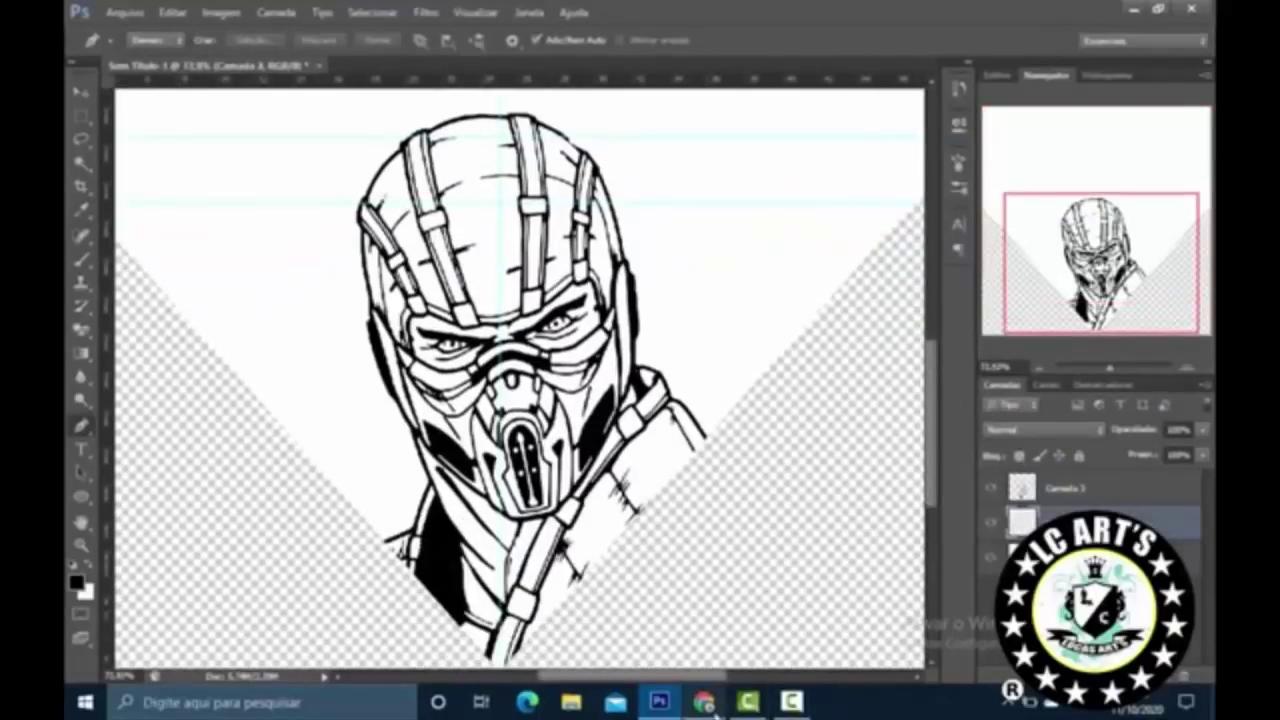
Step: Switch to Chrome, search Google Images for "sub zero" and open the TecMundo picture of the masked character as a colour reference
left_click(704, 701)
left_click(320, 123)
key("ctrl+a")
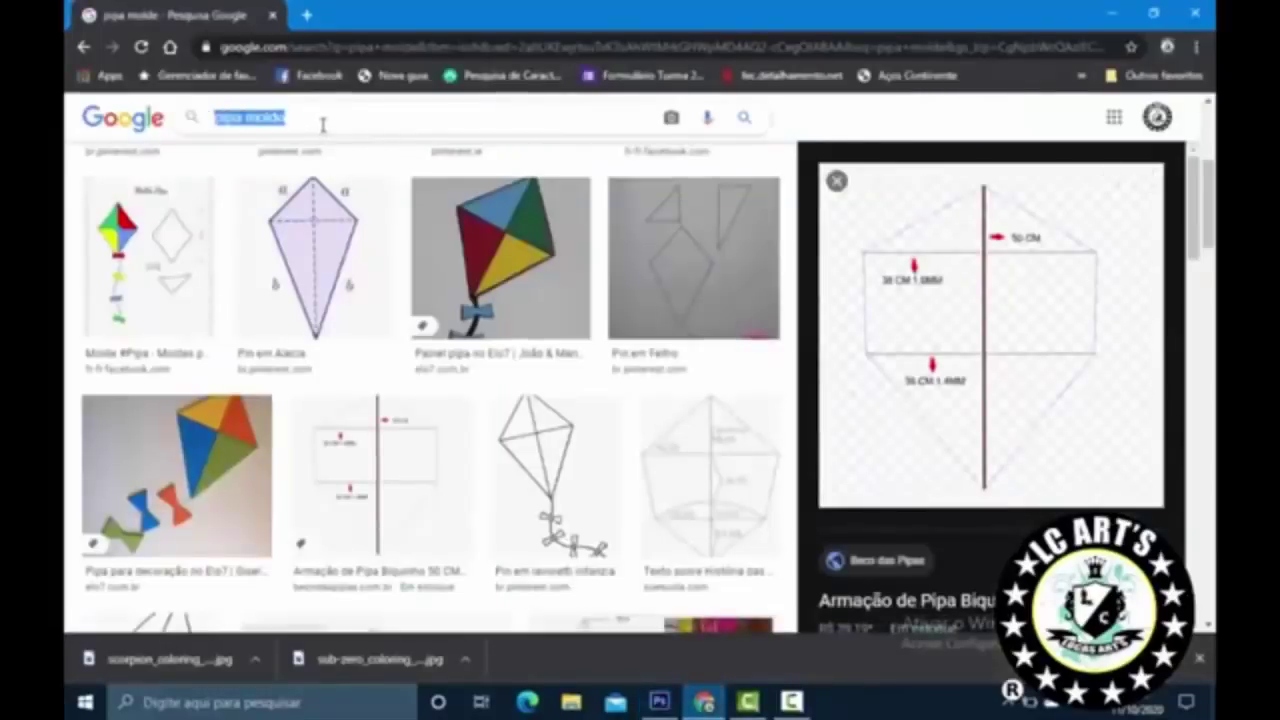
type("sub zero")
key("Return")
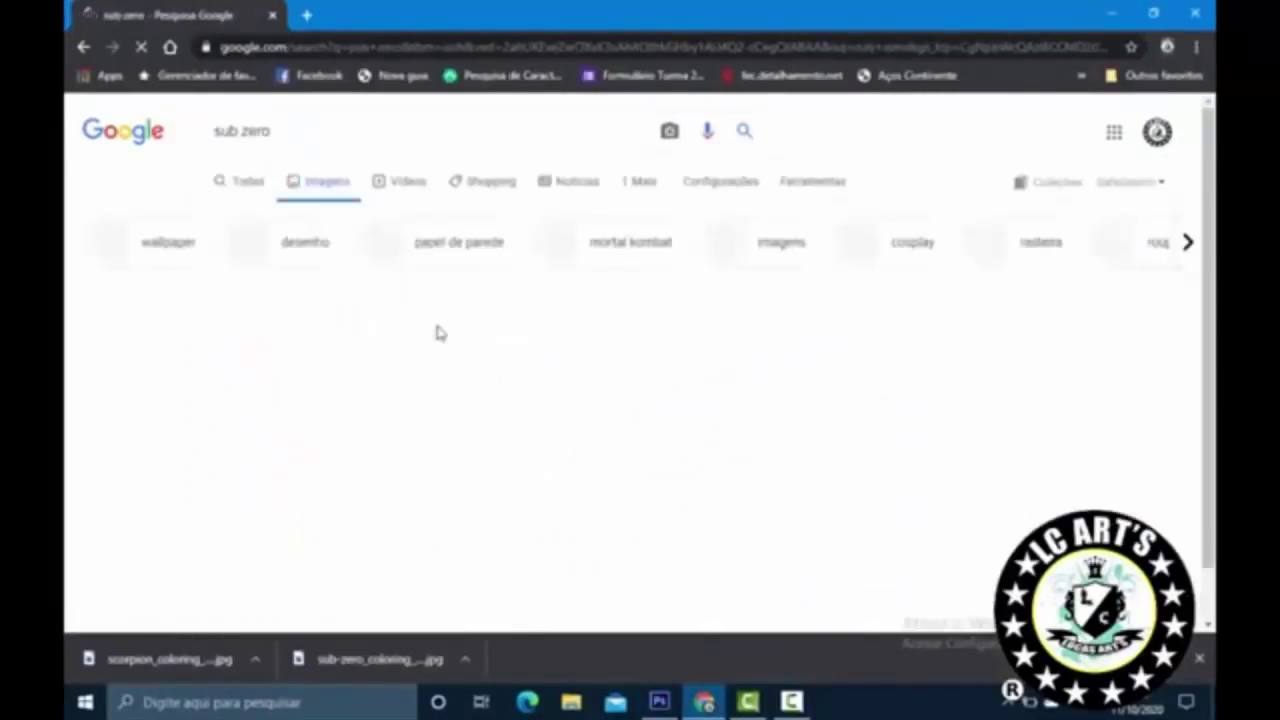
scroll(989, 141, "down", 2)
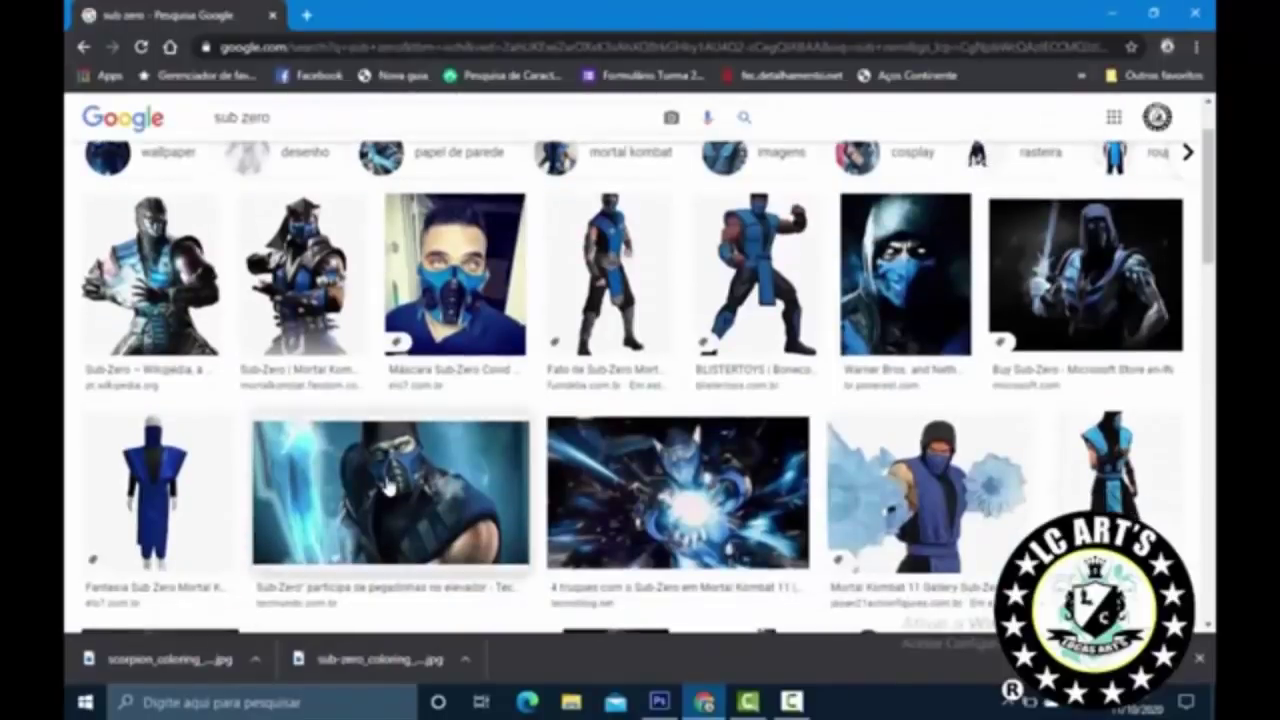
left_click(390, 487)
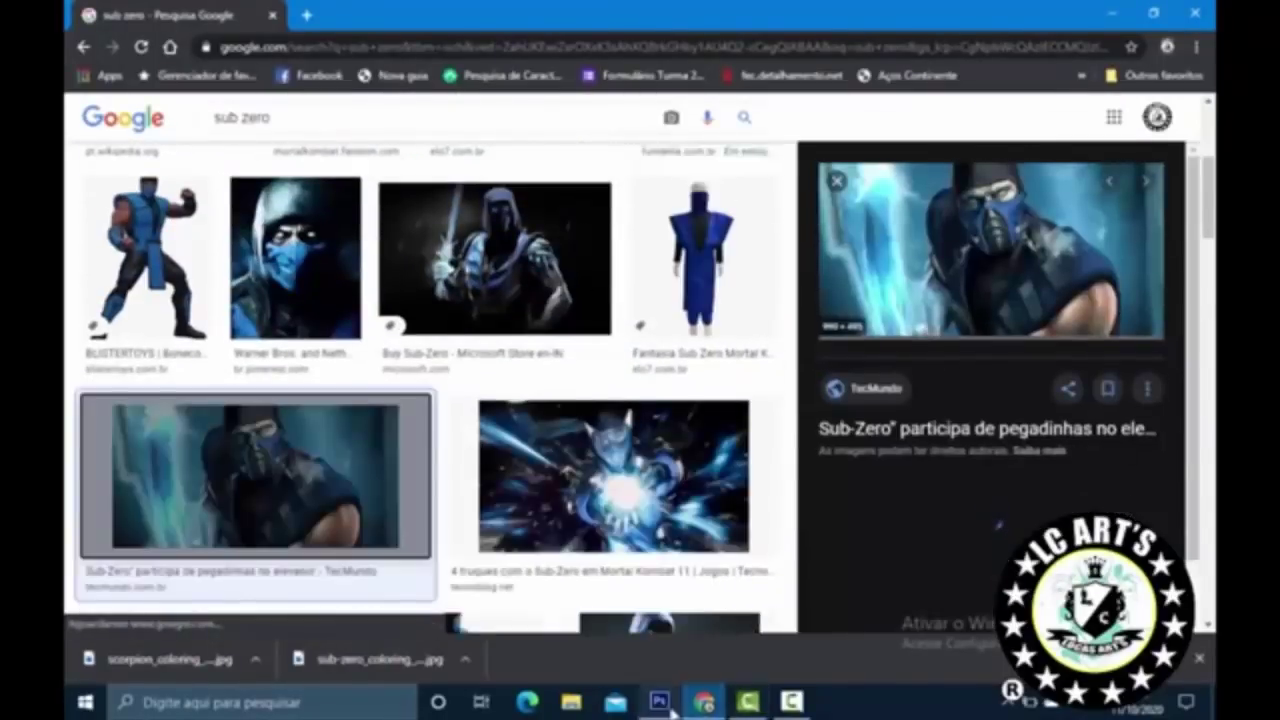
Step: Return to Photoshop and trace the cloth part of Sub-Zero's mask with the Pen tool, going around the mouthpiece
left_click(659, 701)
scroll(506, 383, "up", 3)
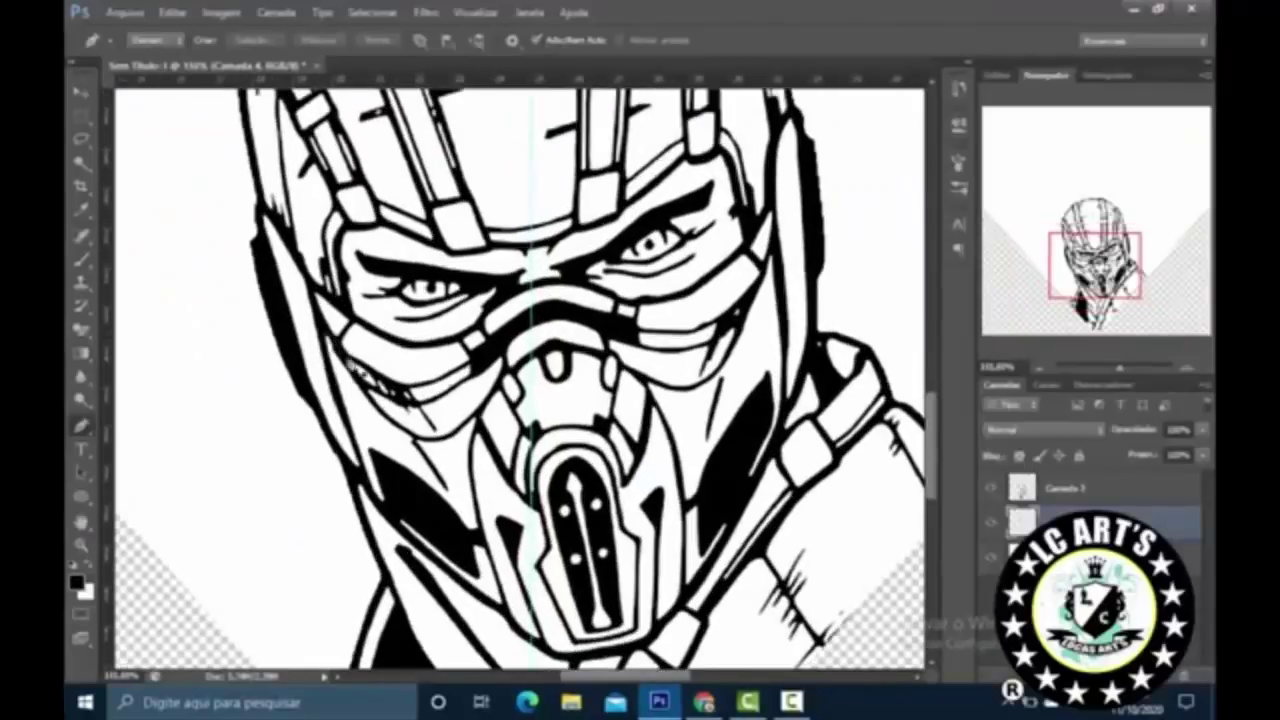
left_click(316, 300)
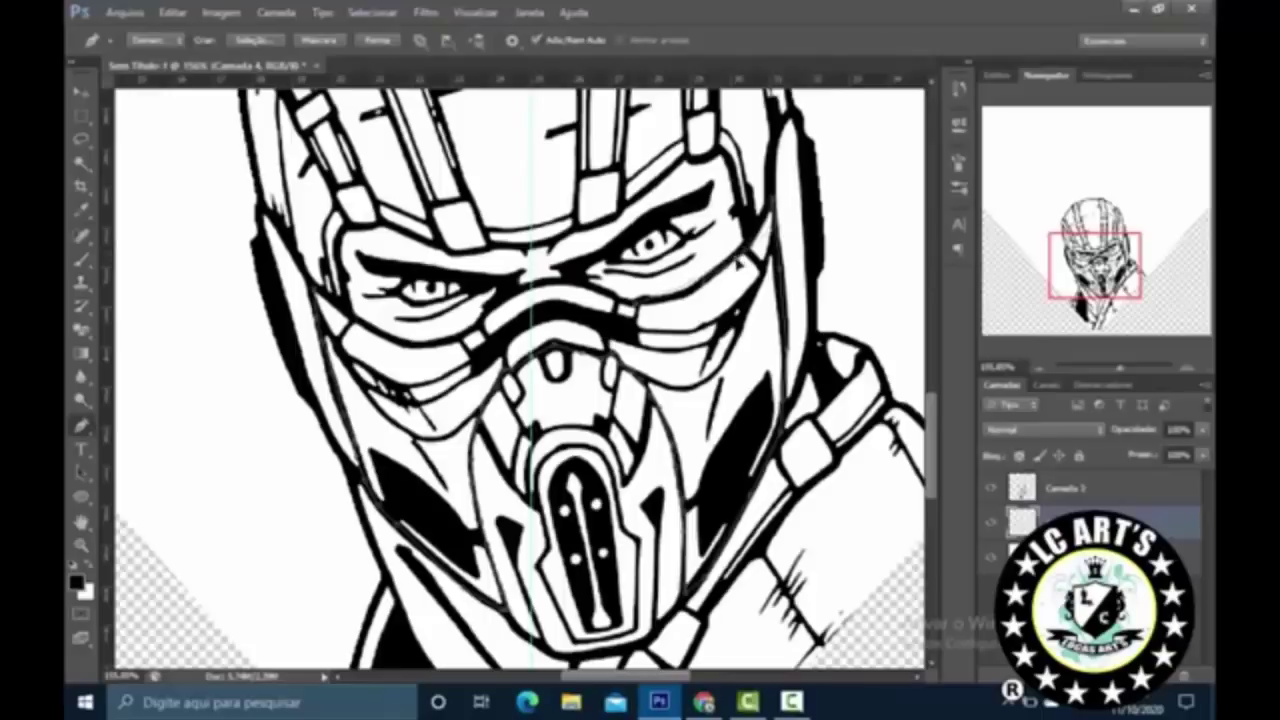
left_click(684, 292)
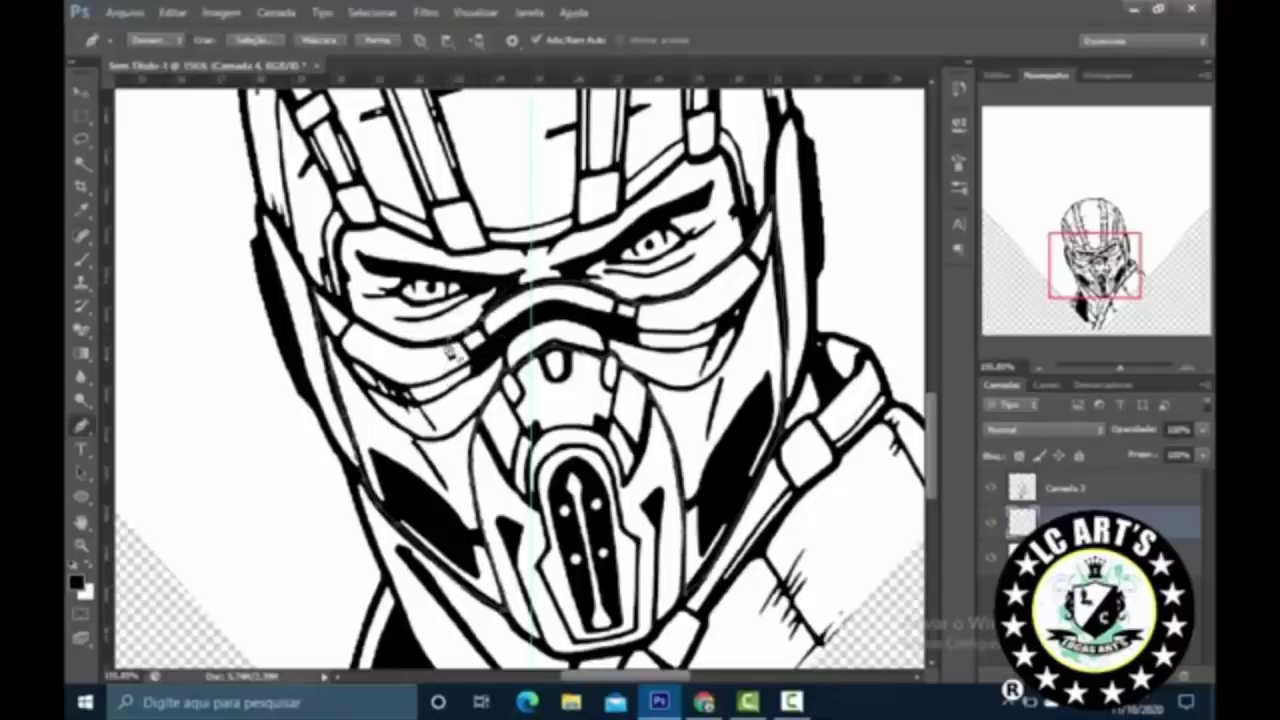
left_click(317, 300)
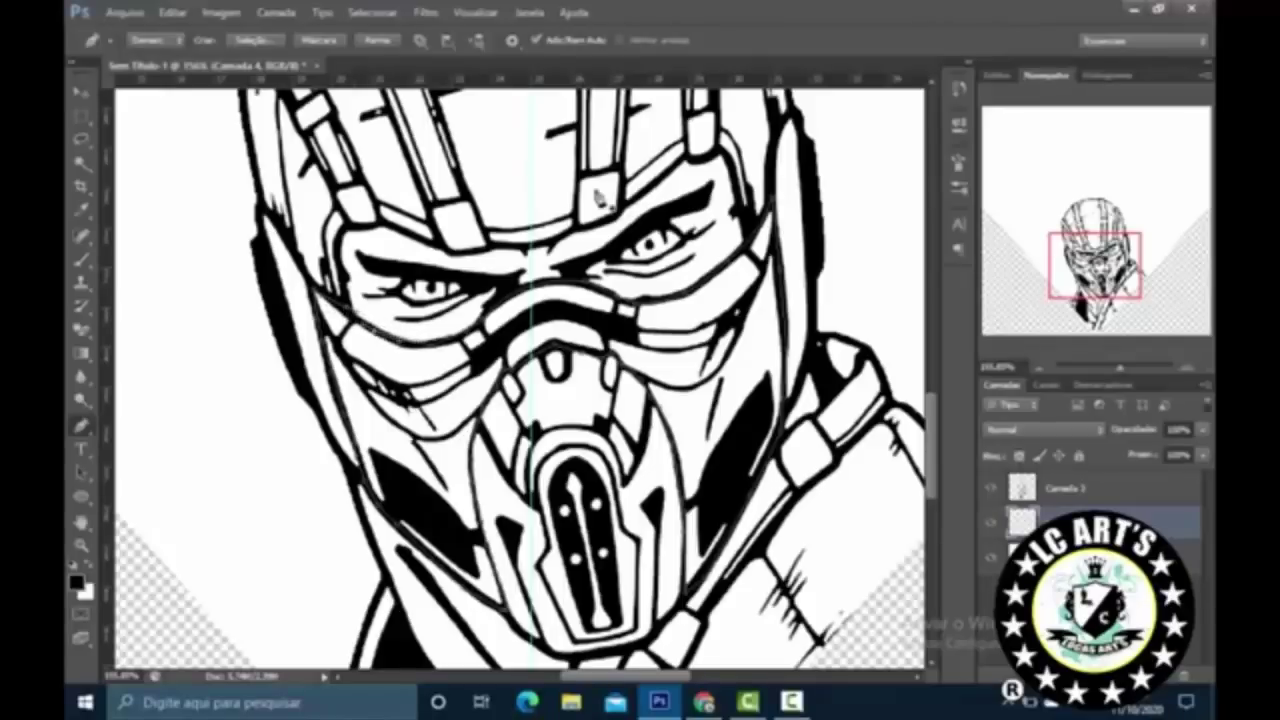
Step: Fill the traced mask path with pure blue (RGB 0, 0, 255) and remove the path
scroll(744, 165, "down", 2)
right_click(755, 162)
left_click(880, 262)
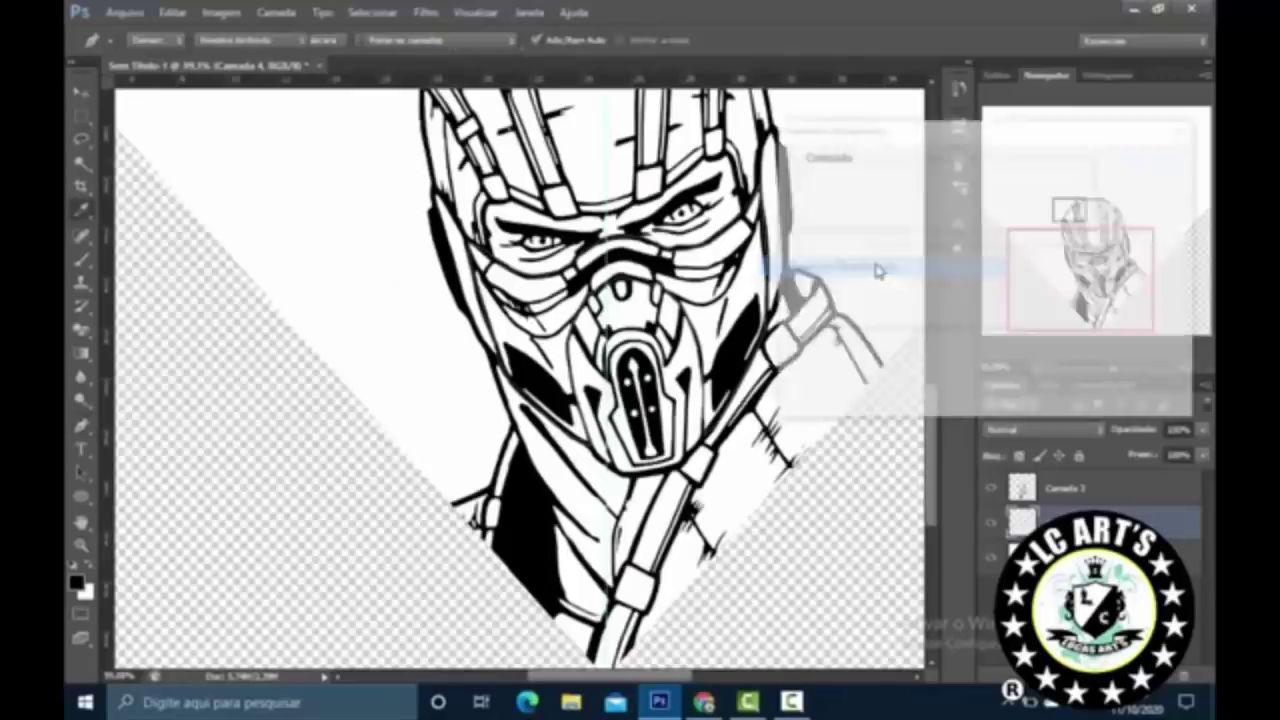
left_click(957, 189)
left_click(948, 243)
left_click(889, 388)
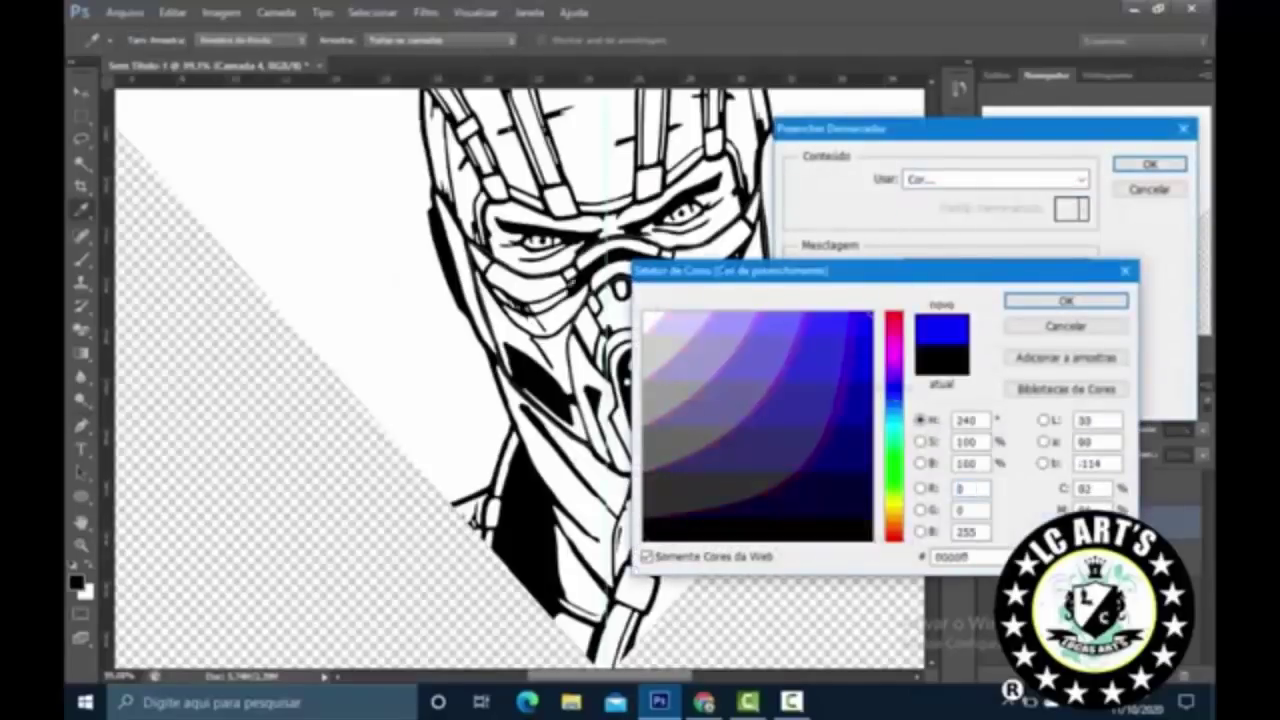
key("Return")
key("Return")
scroll(560, 605, "down", 5)
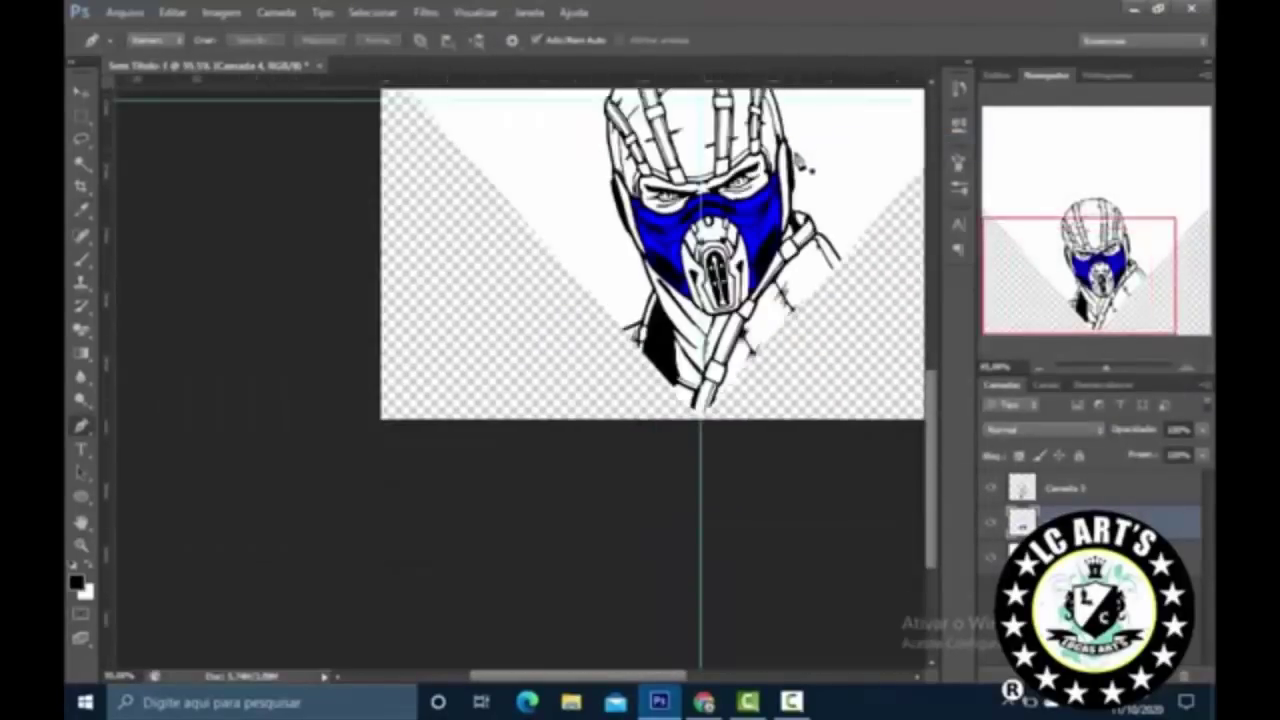
scroll(457, 492, "up", 3)
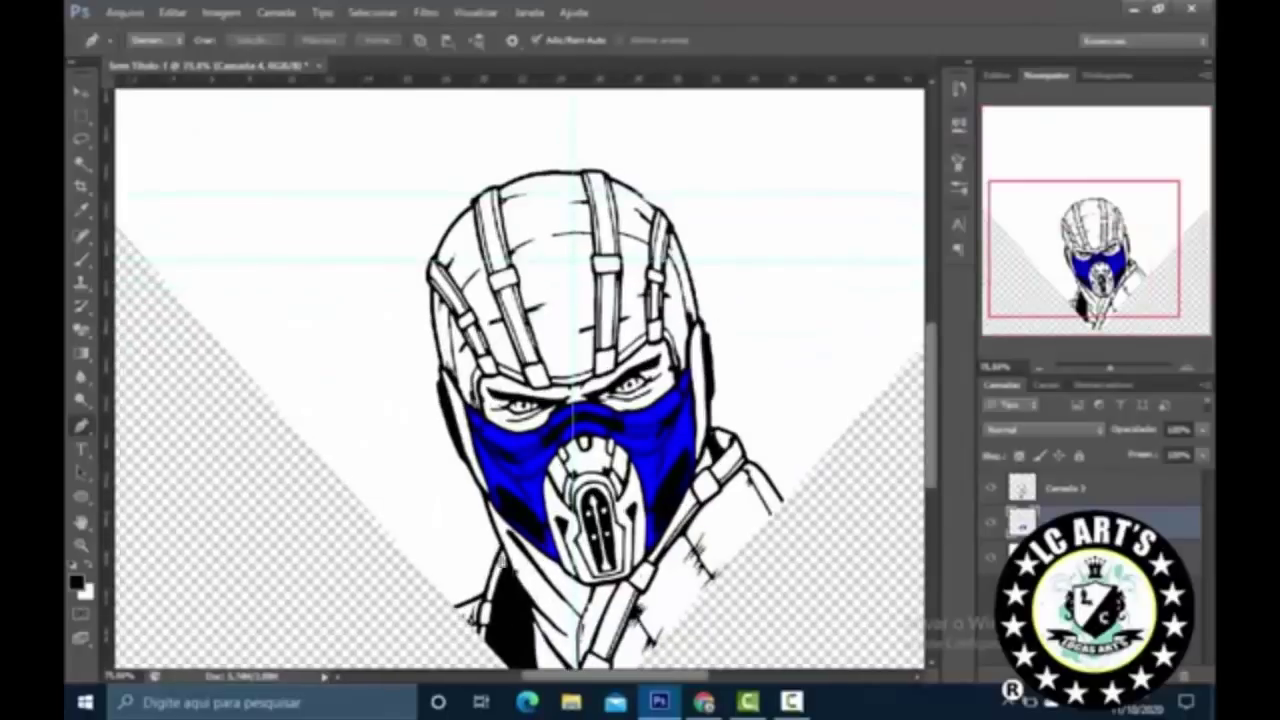
Step: Check the Sub-Zero reference picture in Chrome again and return to Photoshop
left_click(703, 701)
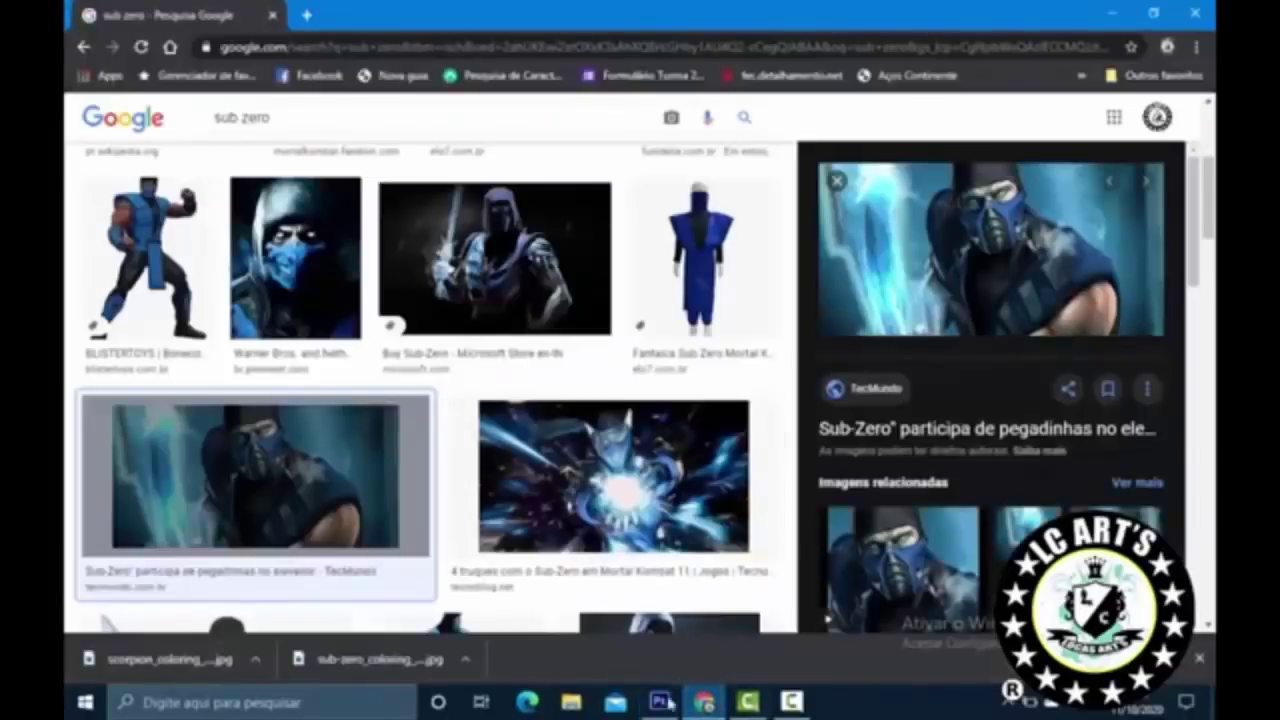
left_click(674, 710)
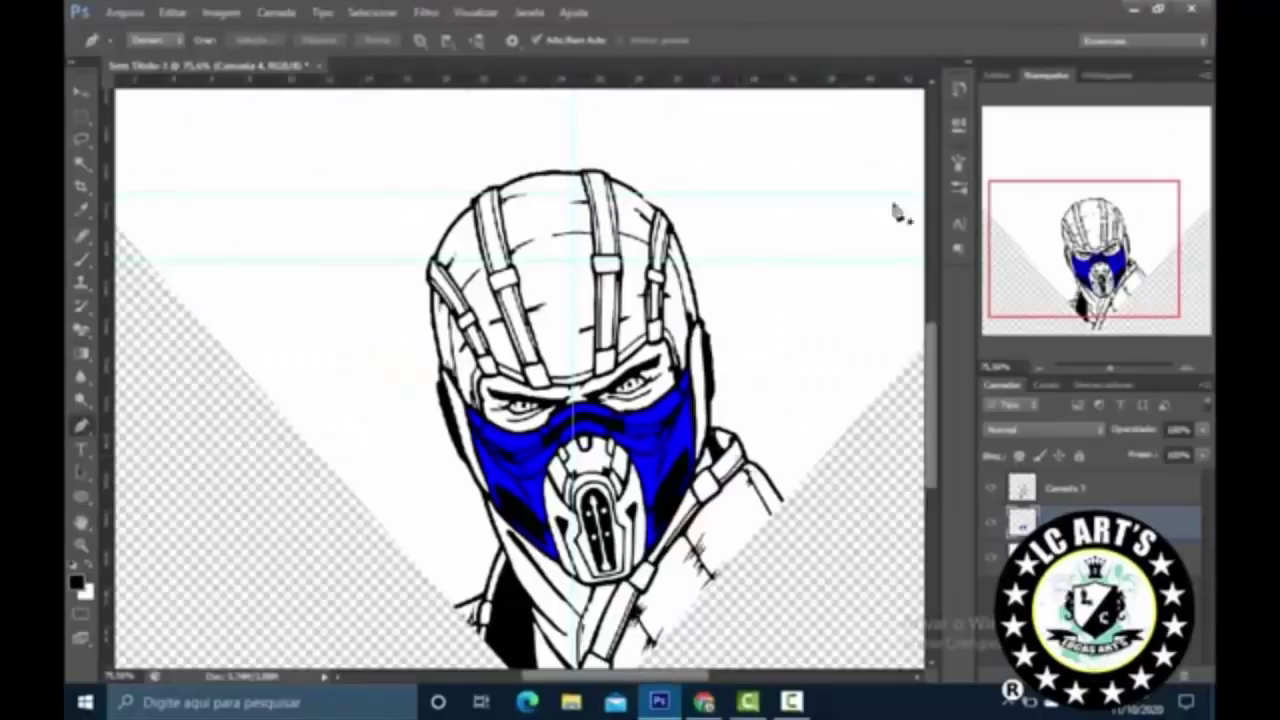
scroll(345, 390, "up", 2)
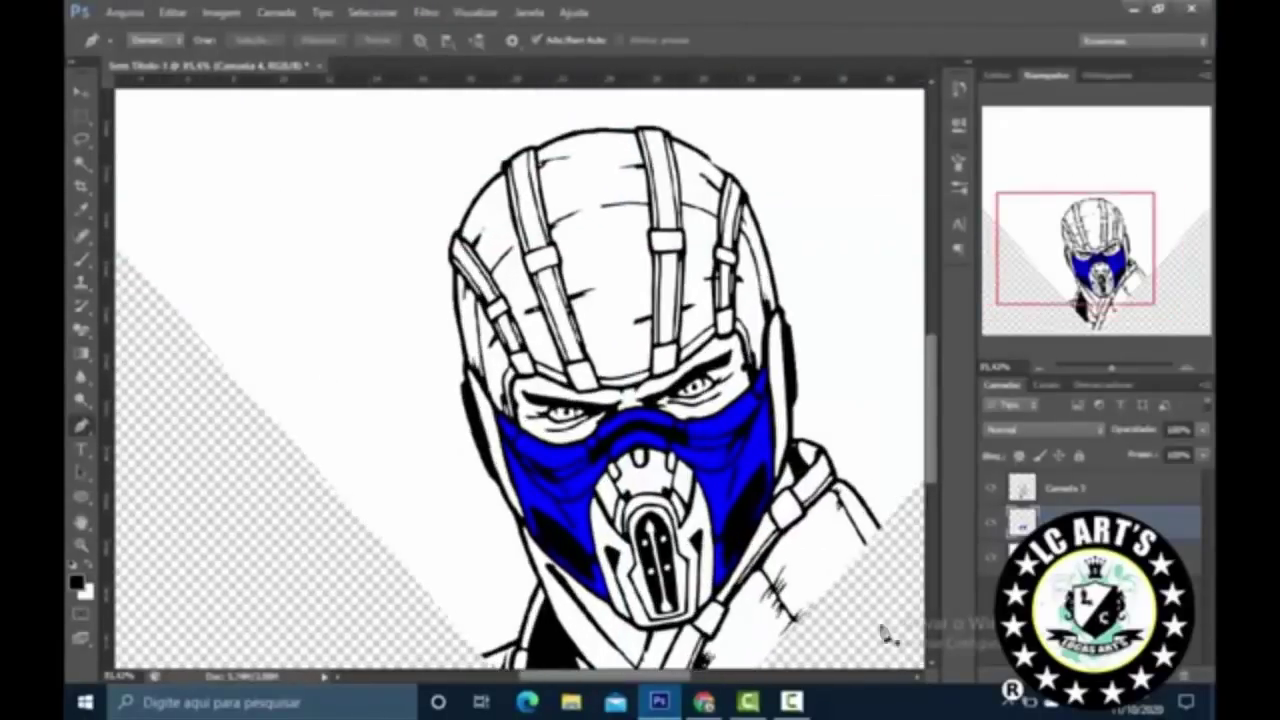
Step: Add a layer beneath the blue fill and trace the mask's outer edge with the Pen tool from one side plate around the chin to the other
double_click(1100, 555)
key("Escape")
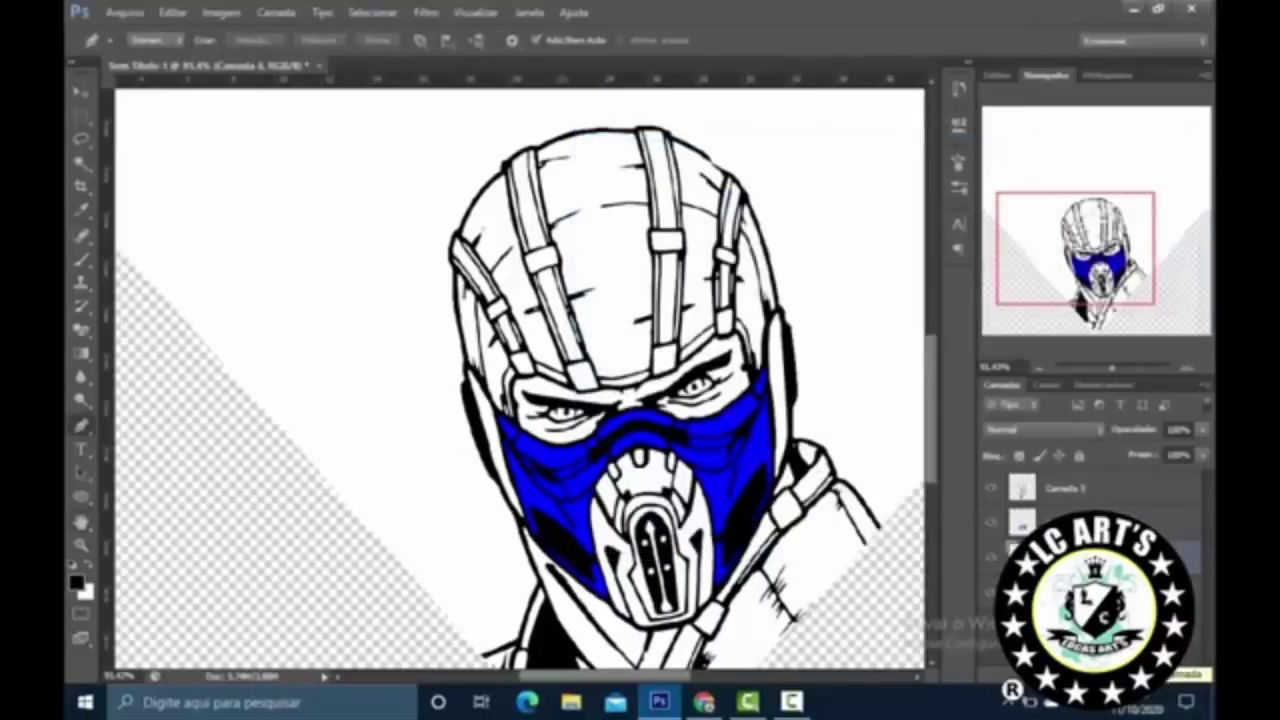
scroll(466, 330, "up", 2)
left_click(450, 345)
left_click(500, 488)
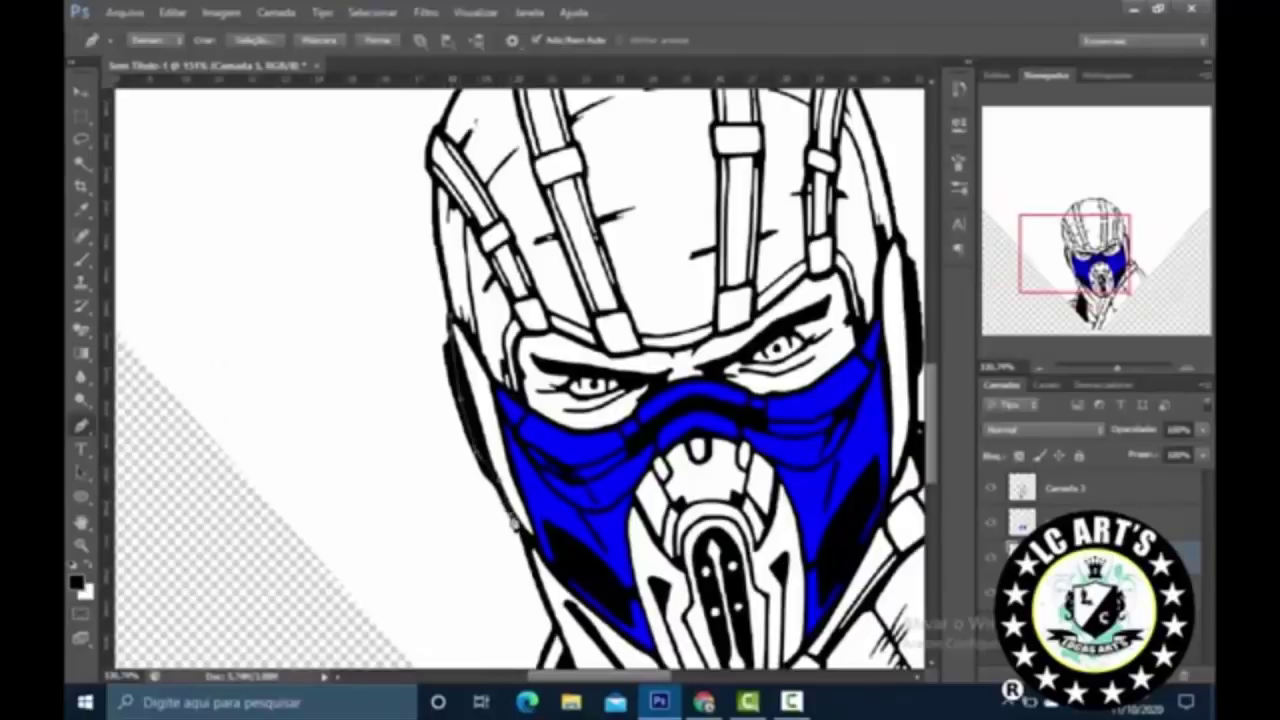
scroll(647, 633, "down", 4)
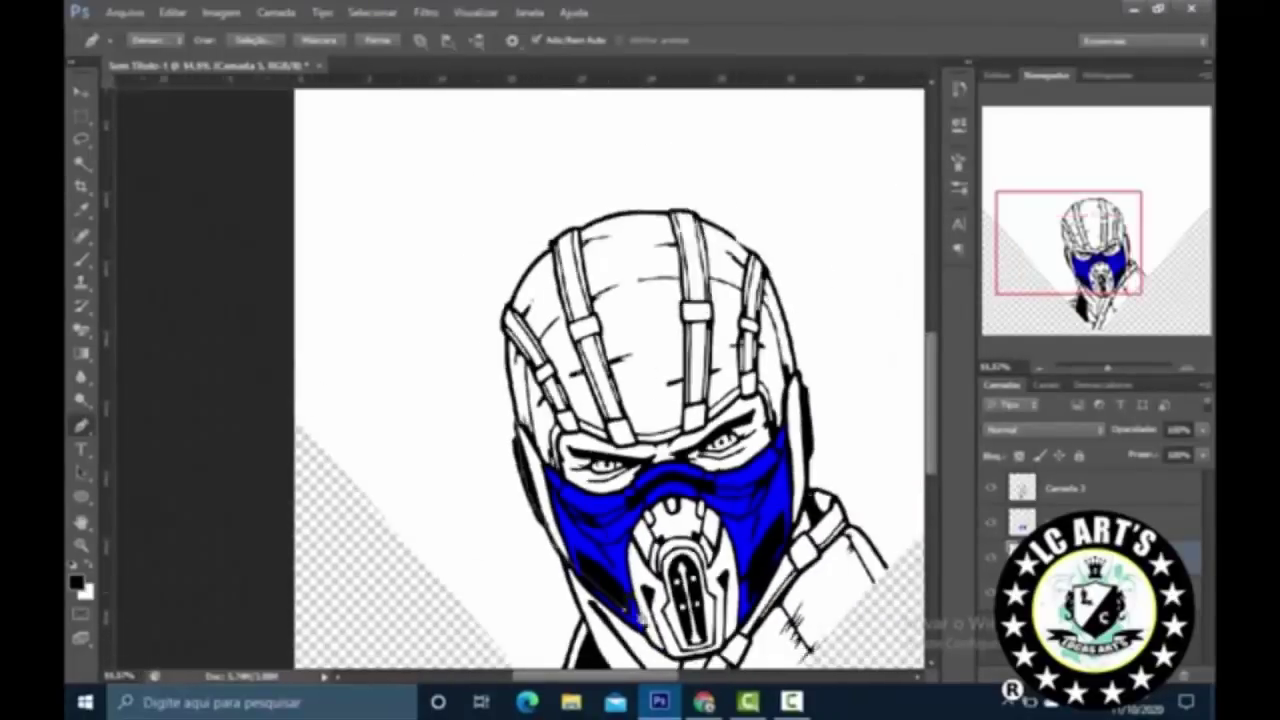
scroll(425, 520, "up", 5)
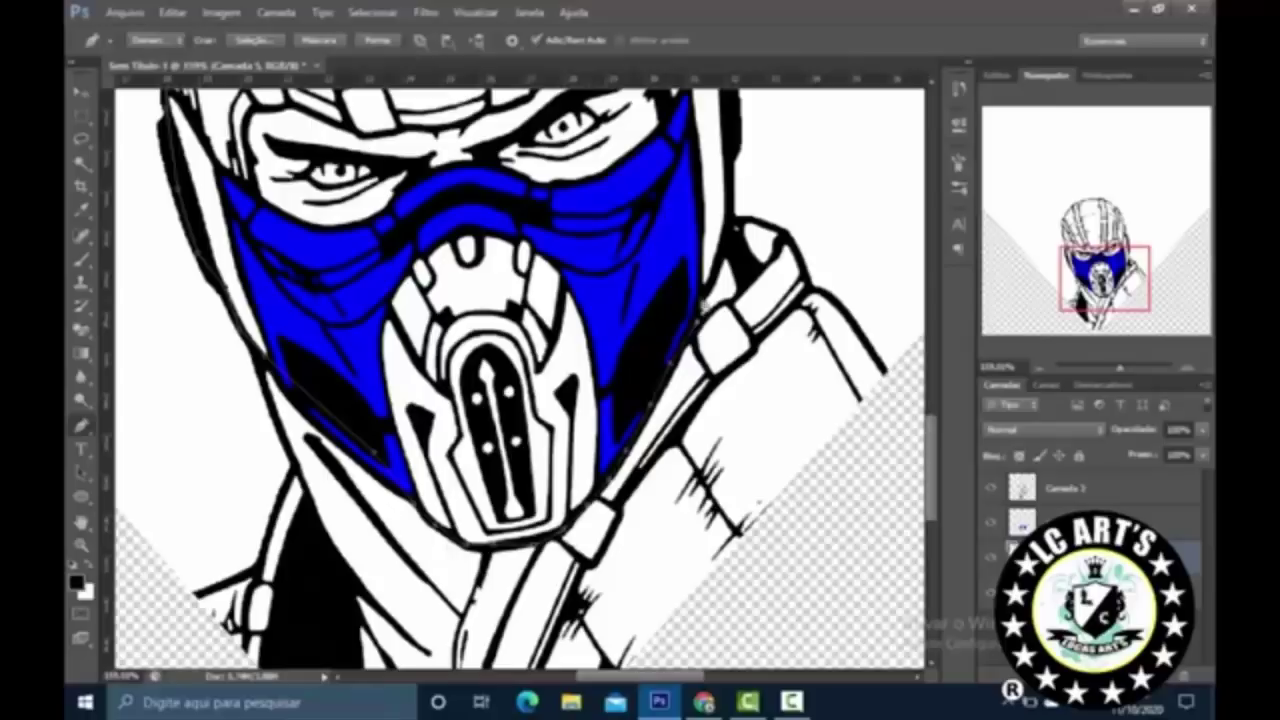
scroll(740, 222, "down", 2)
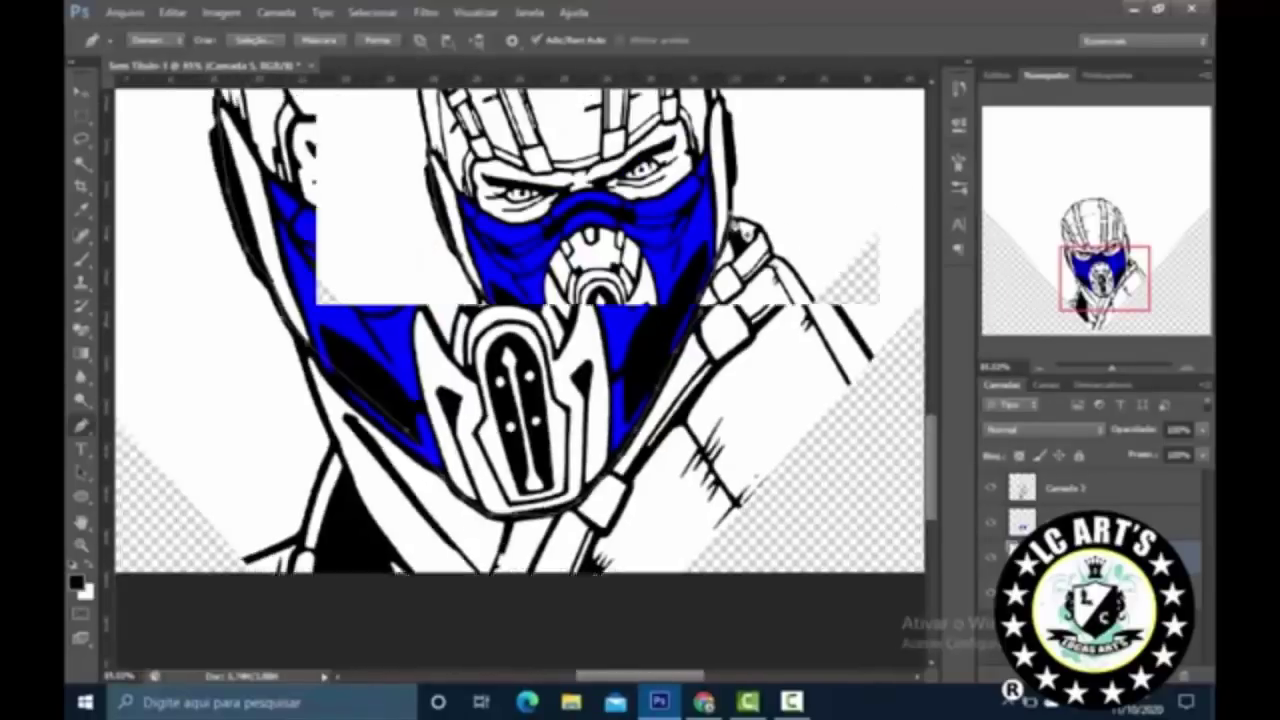
scroll(760, 142, "up", 4)
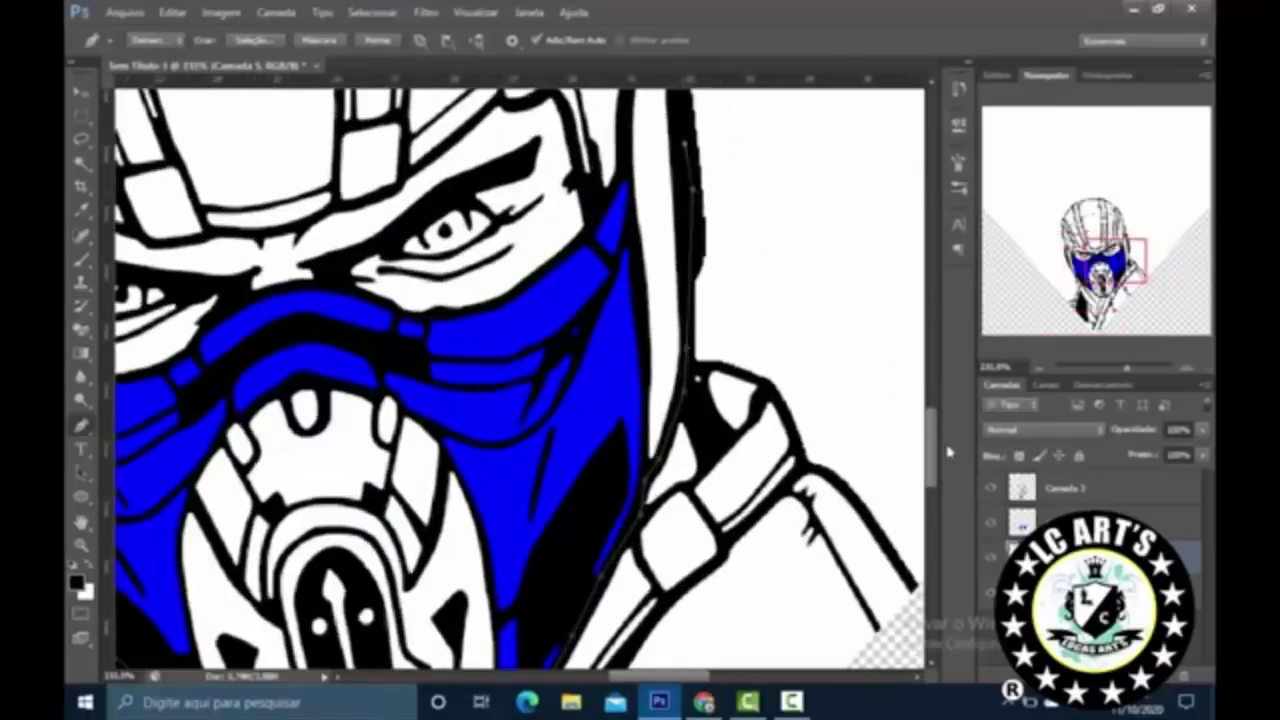
left_click_drag(934, 440, 934, 378)
mouse_move(663, 440)
left_mouse_down()
mouse_move(640, 470)
mouse_move(585, 640)
left_mouse_up()
Step: Continue the Pen path along the mask's upper edge beneath both eyes and back to the first side plate
scroll(515, 377, "down", 5)
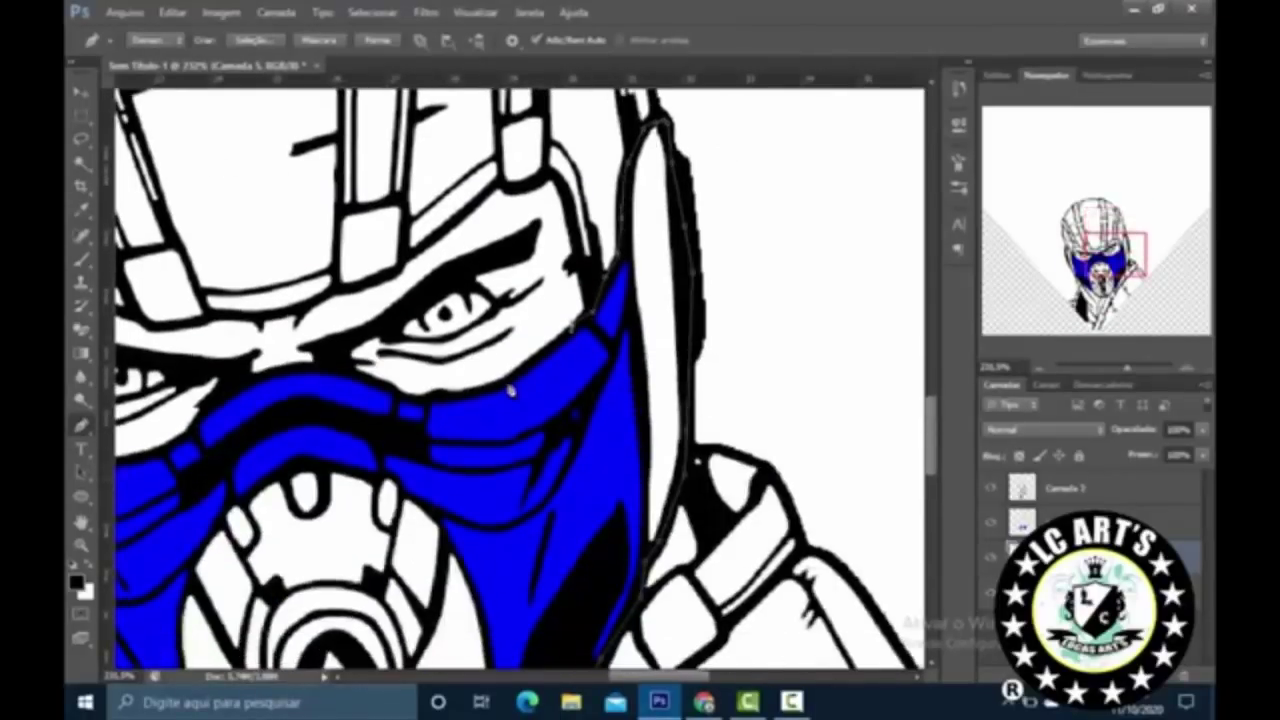
left_click_drag(427, 405, 350, 389)
left_click_drag(427, 405, 367, 395)
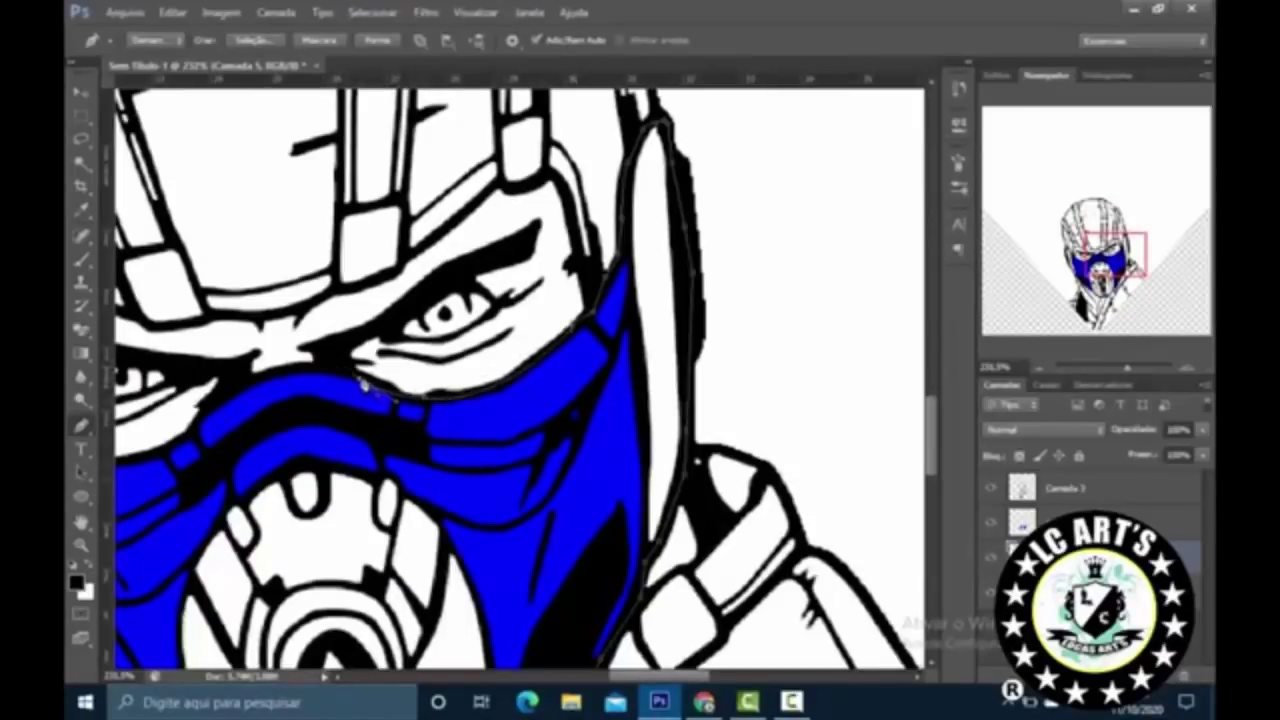
left_click_drag(214, 406, 134, 468)
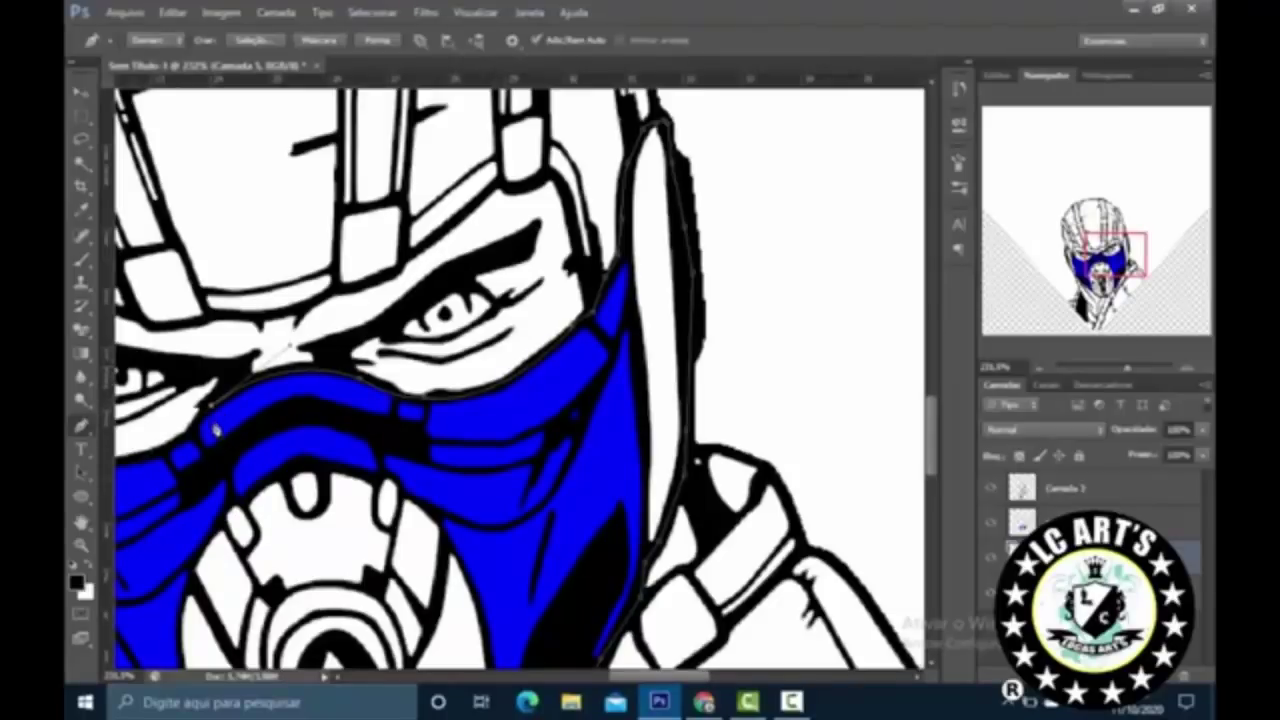
left_click_drag(664, 677, 598, 677)
left_click_drag(445, 383, 336, 243)
left_click(447, 379, "alt")
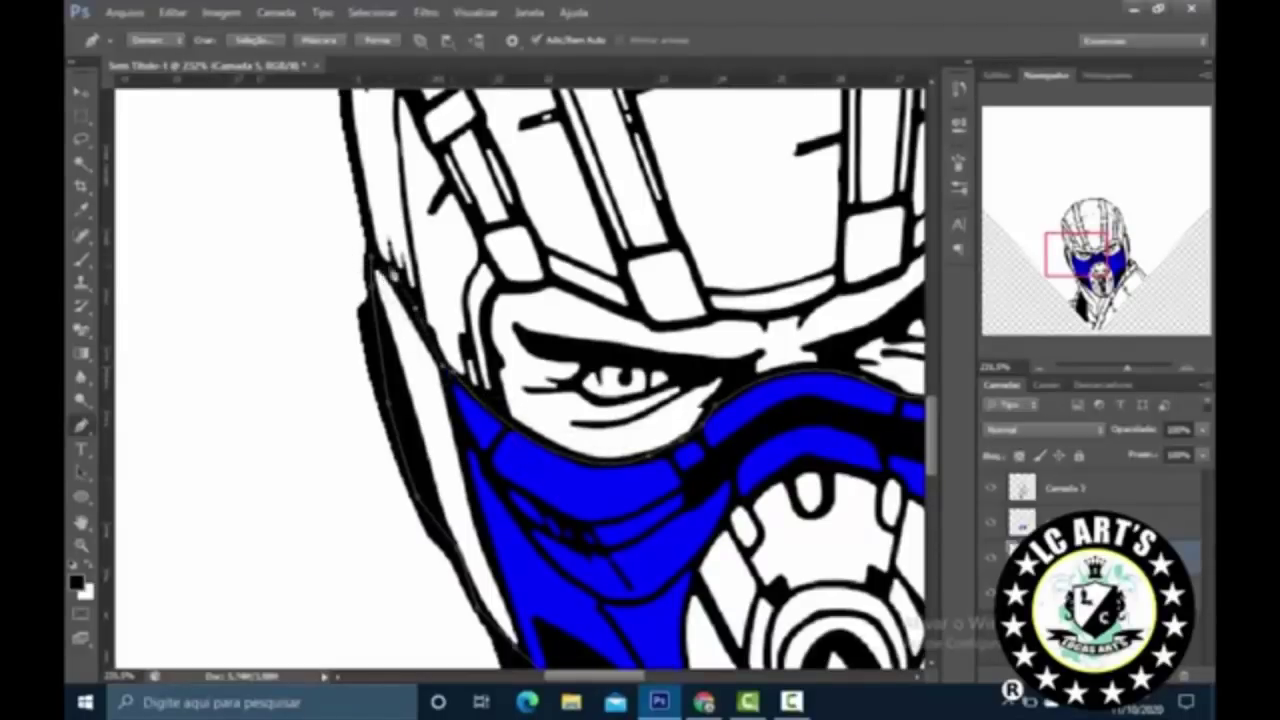
Step: Fill the closed mask path with grey to colour the mouthpiece and side plates, and delete the path
right_click(628, 190)
left_click(680, 291)
left_click(1001, 180)
left_click(975, 225)
left_click(641, 393)
left_click(1066, 301)
left_click(1149, 163)
right_click(622, 262)
left_click(668, 297)
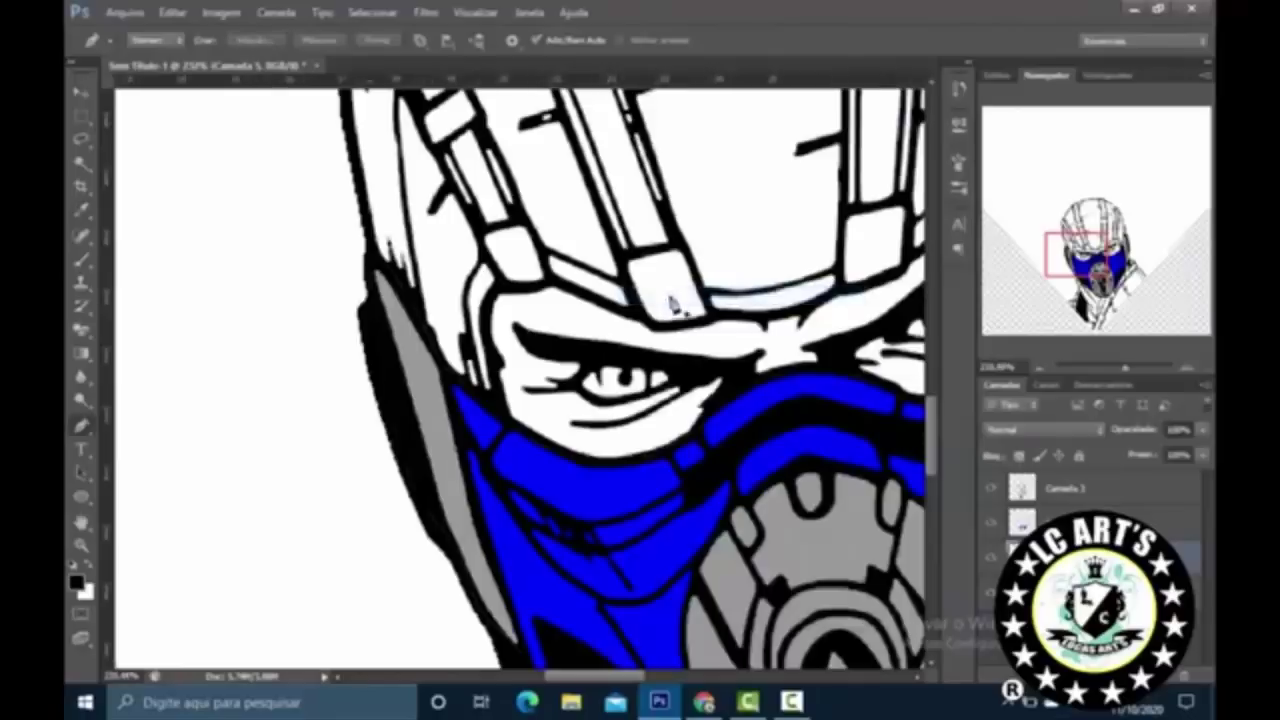
scroll(668, 308, "down", 5)
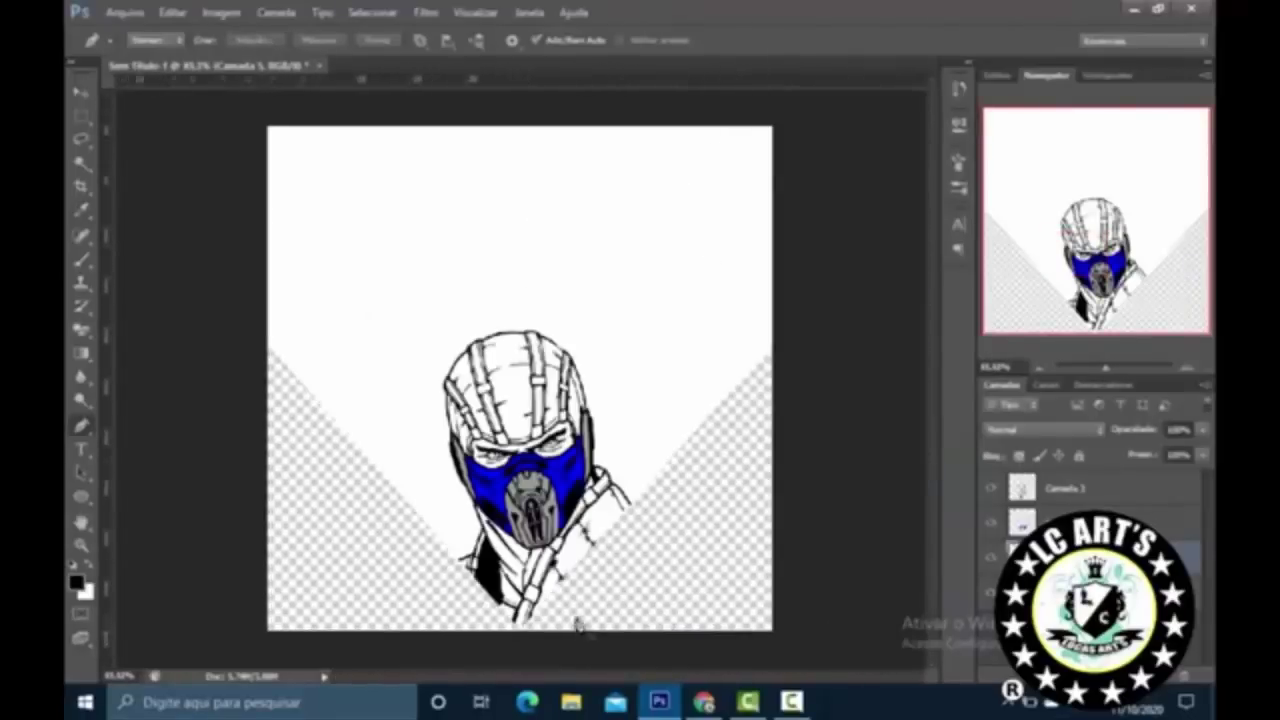
Step: Add a layer beneath the grey mask fill and trace the hood's outline with the Pen tool from the left side plate over the crown
scroll(565, 520, "up", 5)
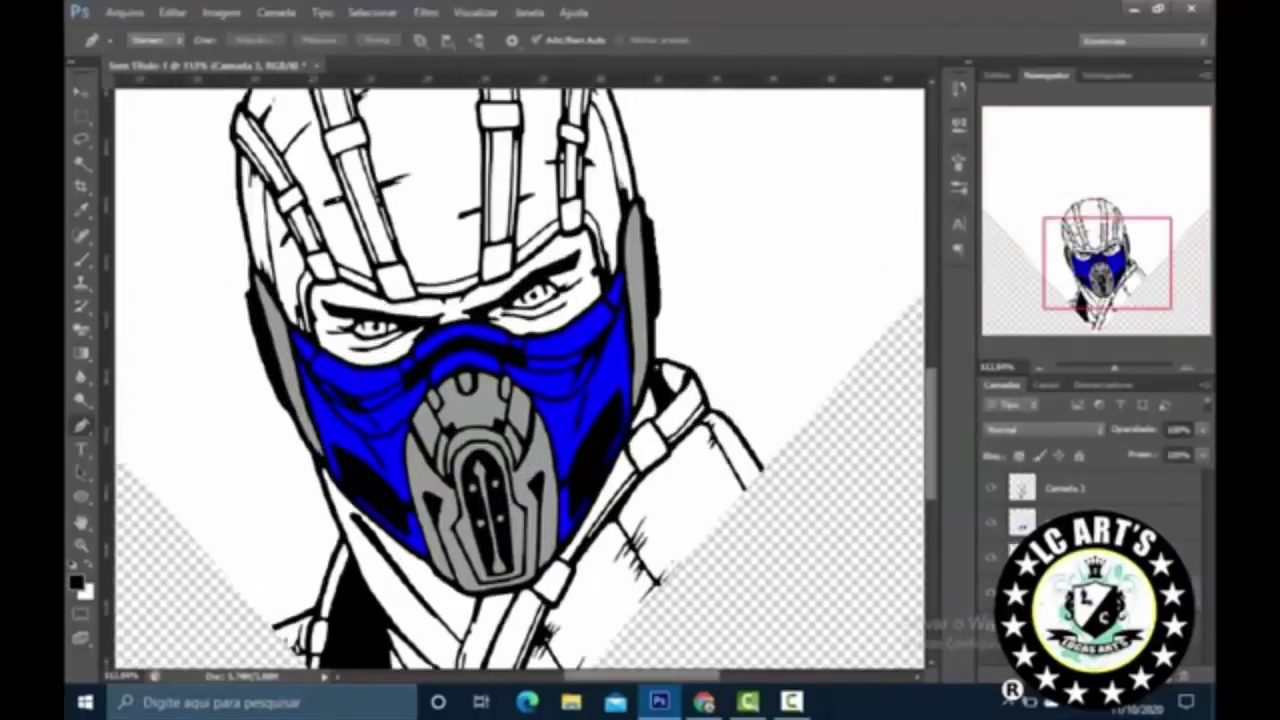
scroll(780, 445, "down", 2)
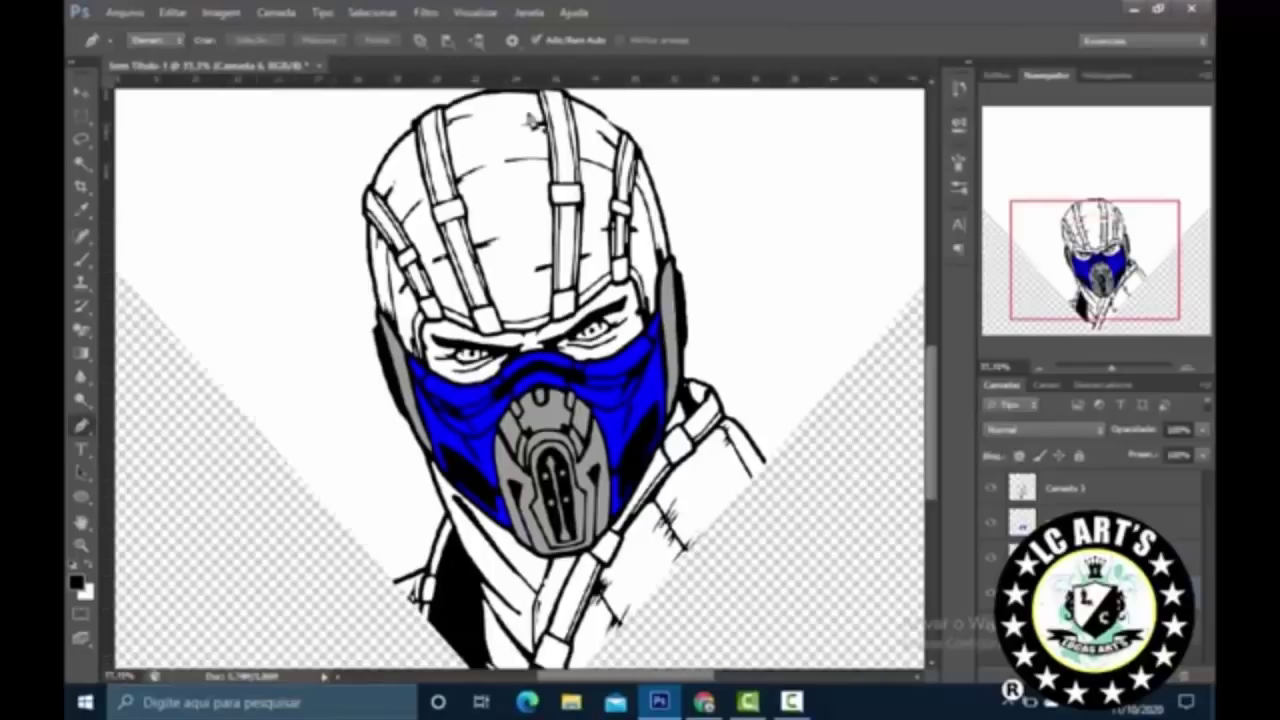
scroll(532, 122, "down", 1)
scroll(476, 103, "up", 2)
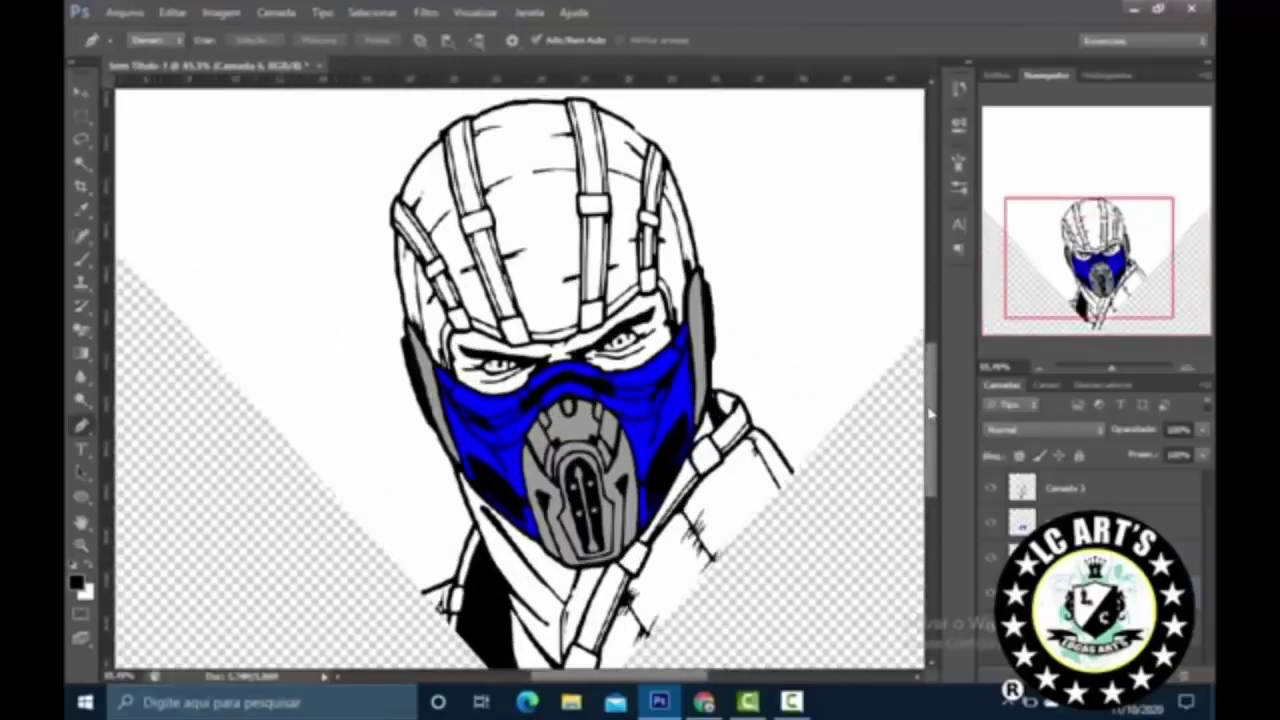
scroll(420, 480, "up", 4)
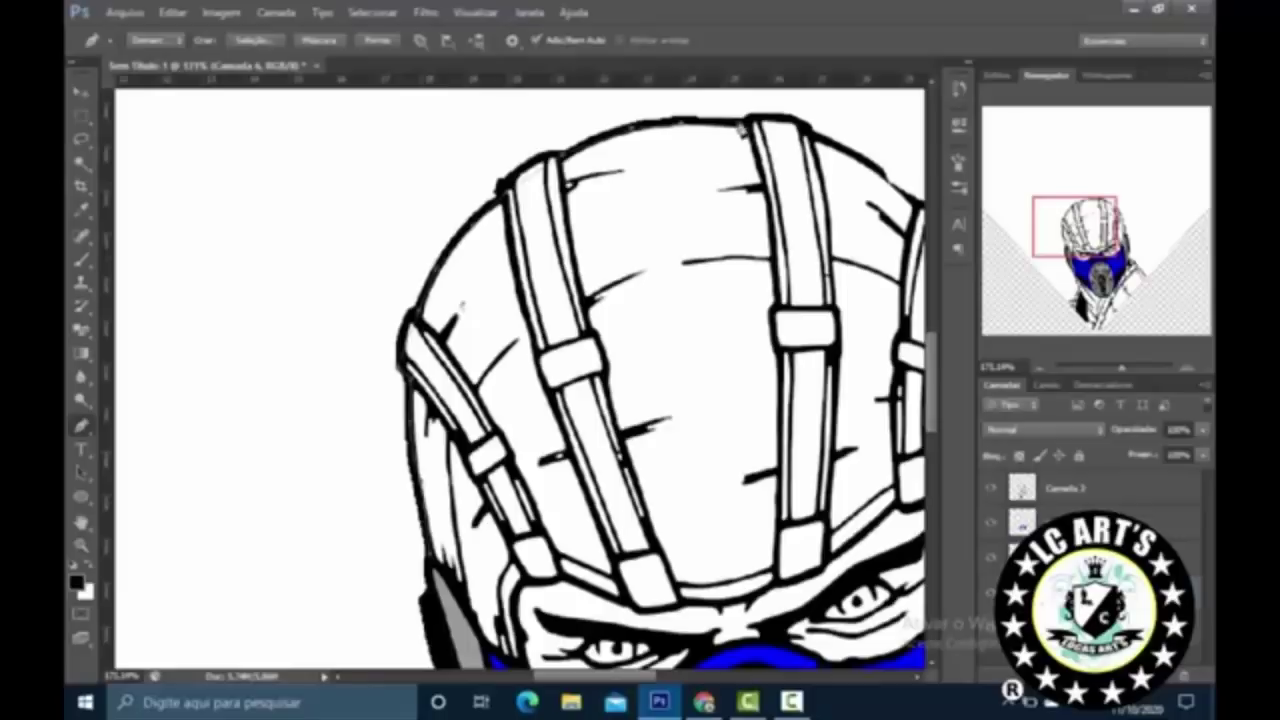
scroll(797, 140, "down", 3)
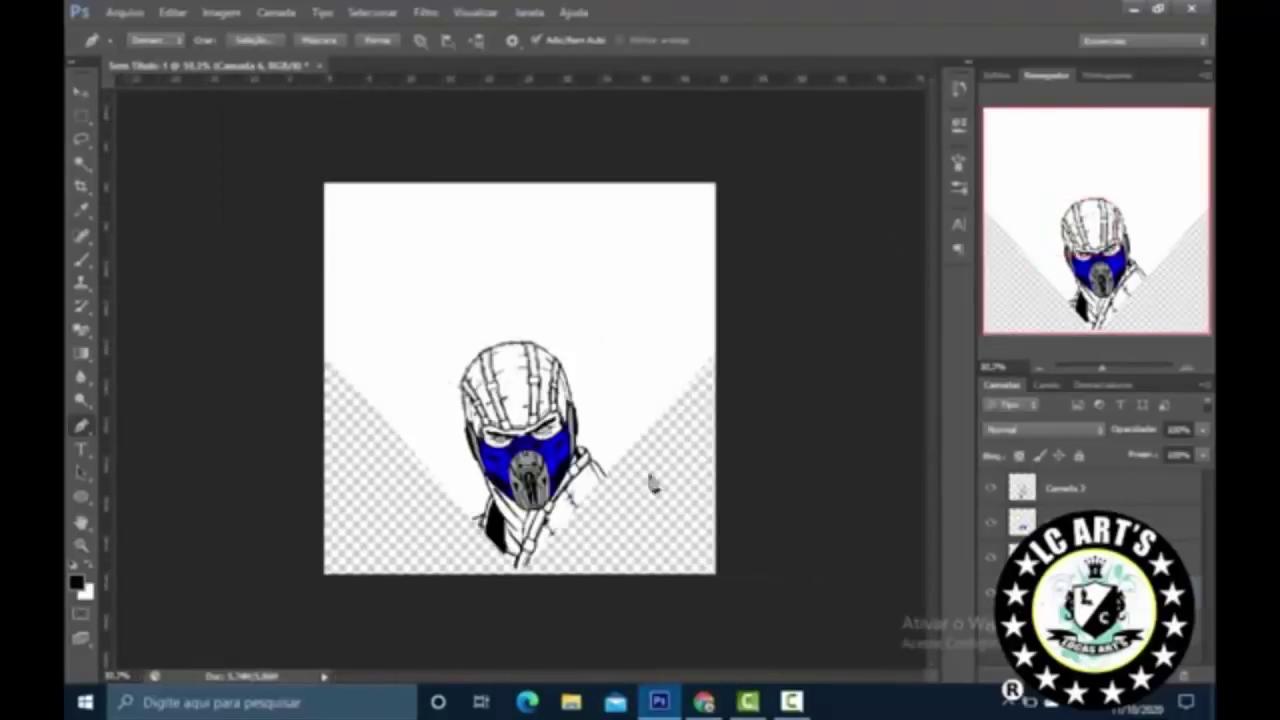
Step: Continue the Pen path down the hood's right side and close it beneath the eyes, enclosing the hood and eye area
scroll(617, 316, "up", 1)
scroll(617, 316, "up", 4)
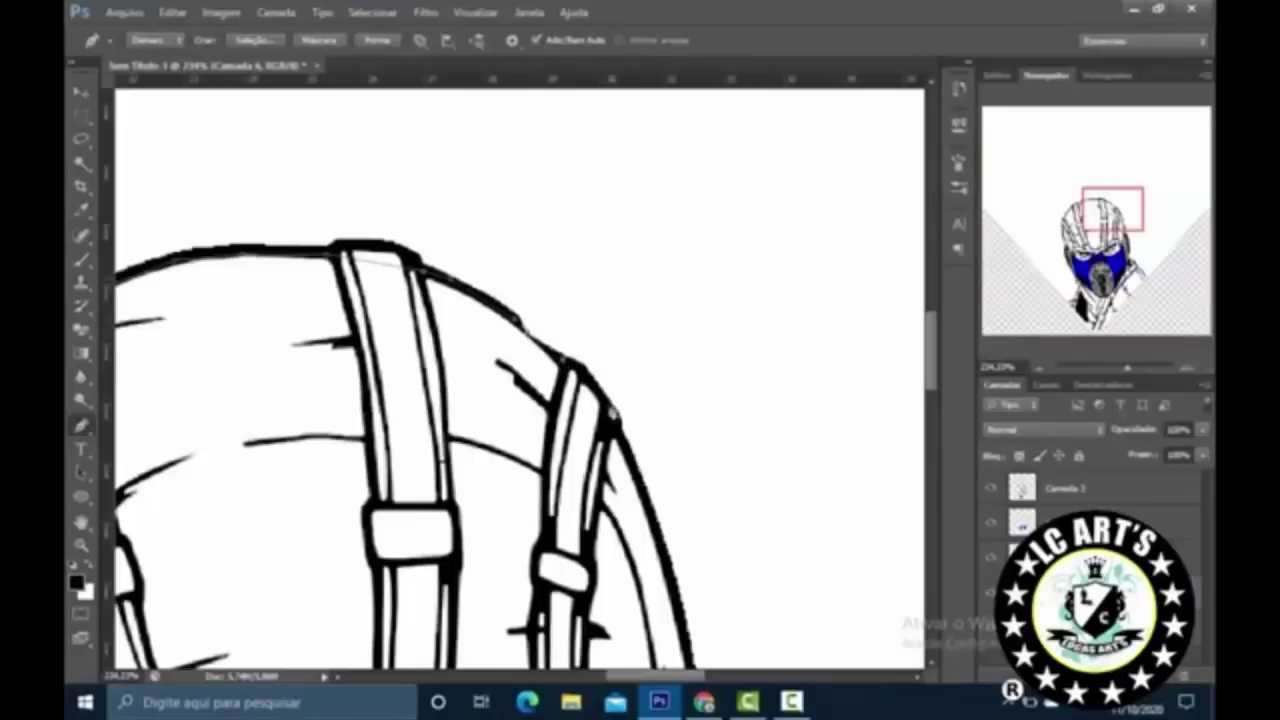
scroll(657, 528, "down", 4)
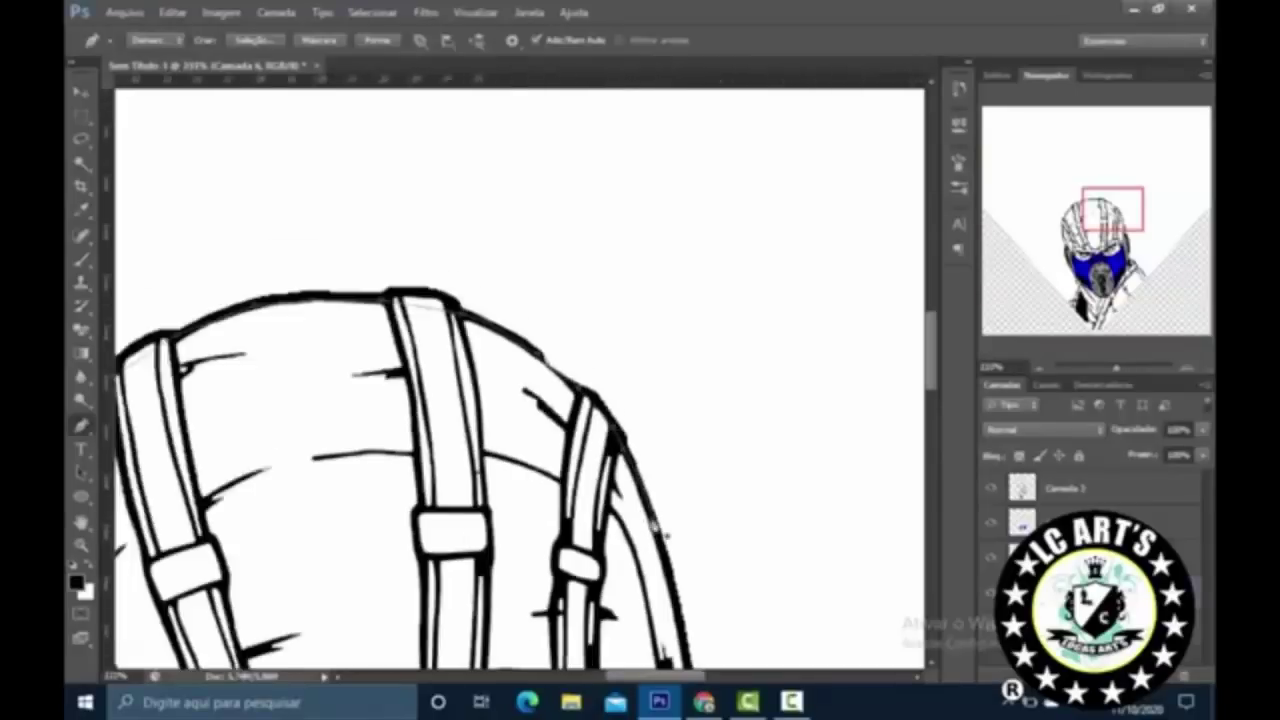
scroll(656, 540, "down", 1)
scroll(610, 385, "up", 4)
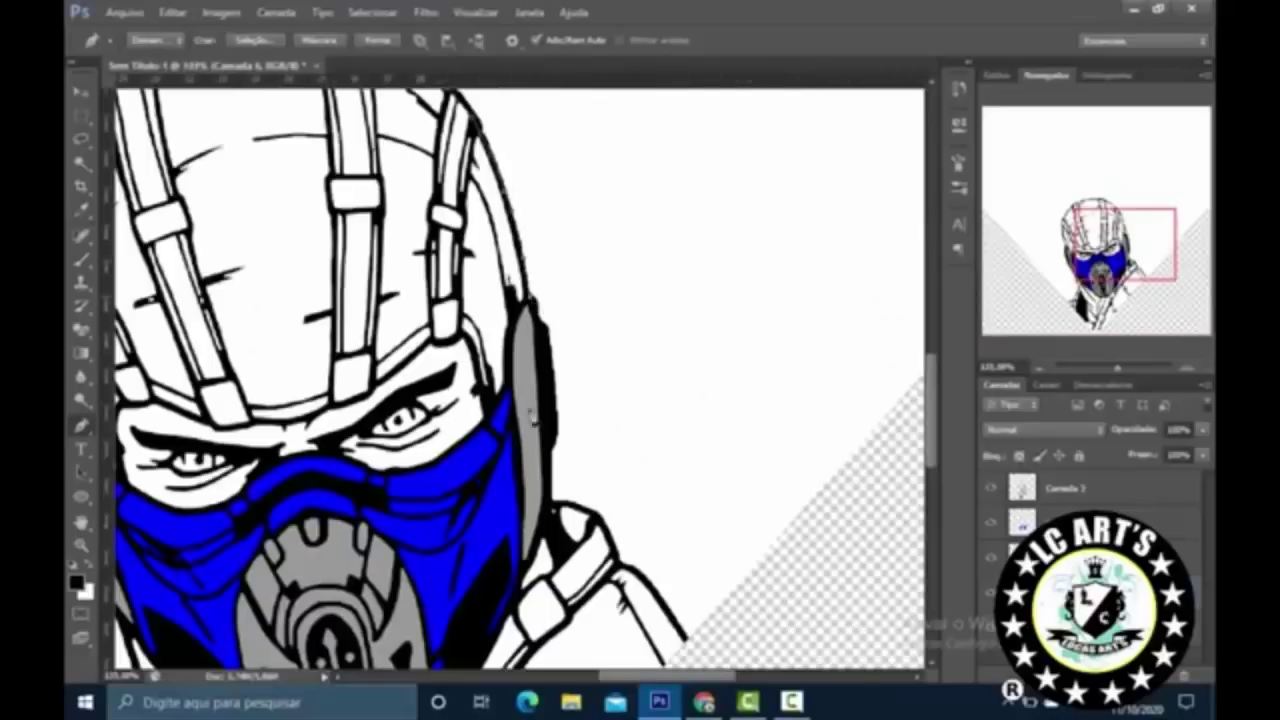
scroll(540, 310, "down", 2)
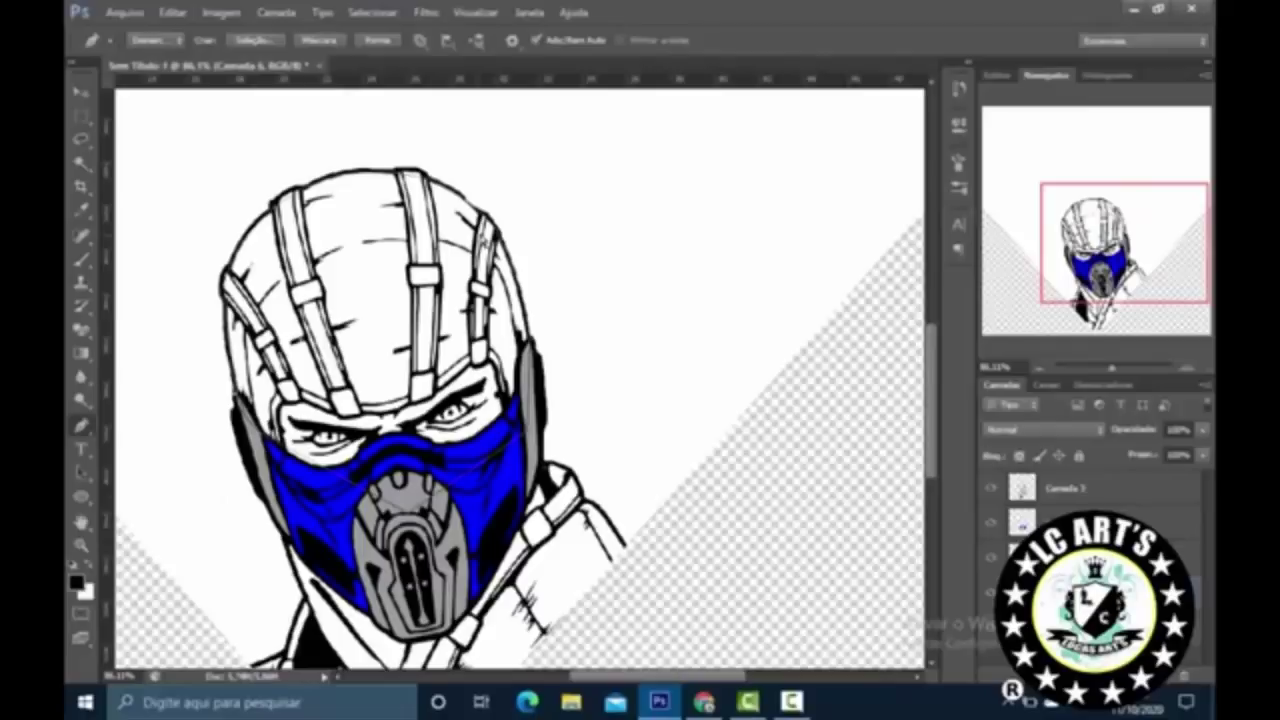
Step: Fill the closed hood path with dark grey 666666 and delete the path
right_click(568, 221)
left_click(663, 326)
left_click(914, 180)
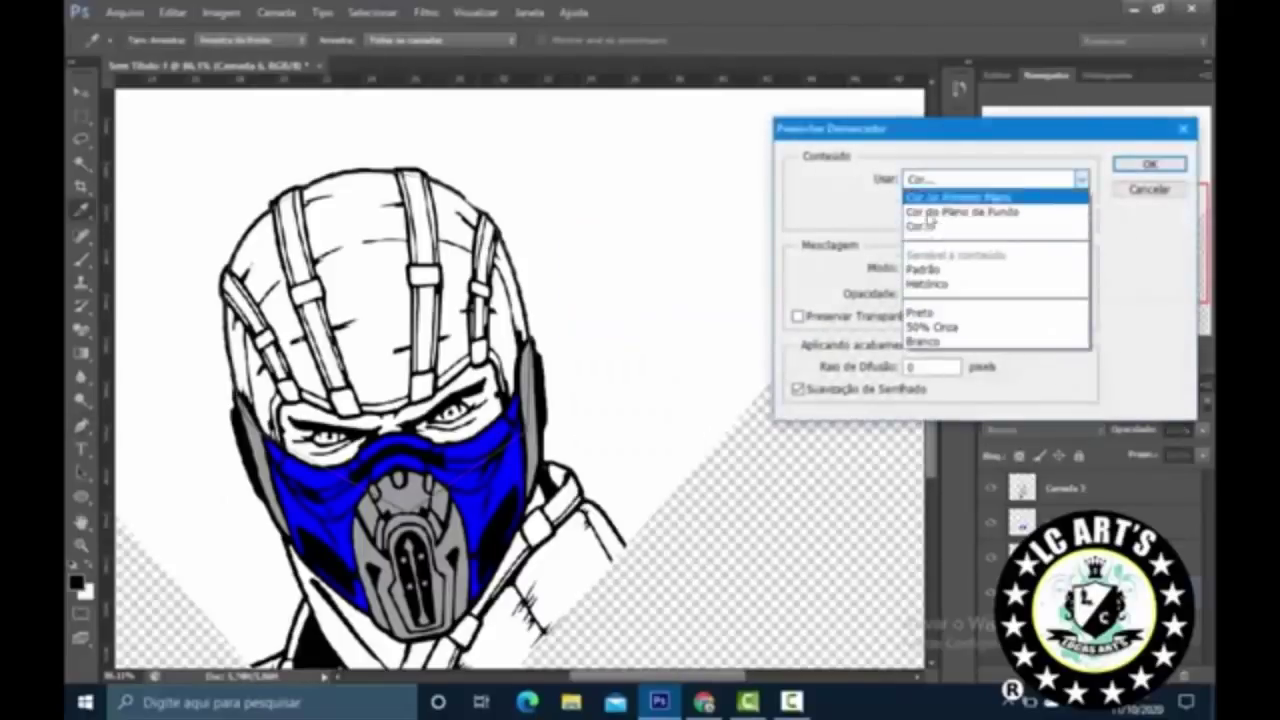
left_click(922, 269)
left_click(990, 180)
left_click(914, 226)
left_click(654, 443)
key("Return")
key("Return")
right_click(569, 149)
left_click(601, 177)
Step: Trace the two straps on the hood's left side with the Pen tool, following their edges and buckles
scroll(480, 318, "up", 2)
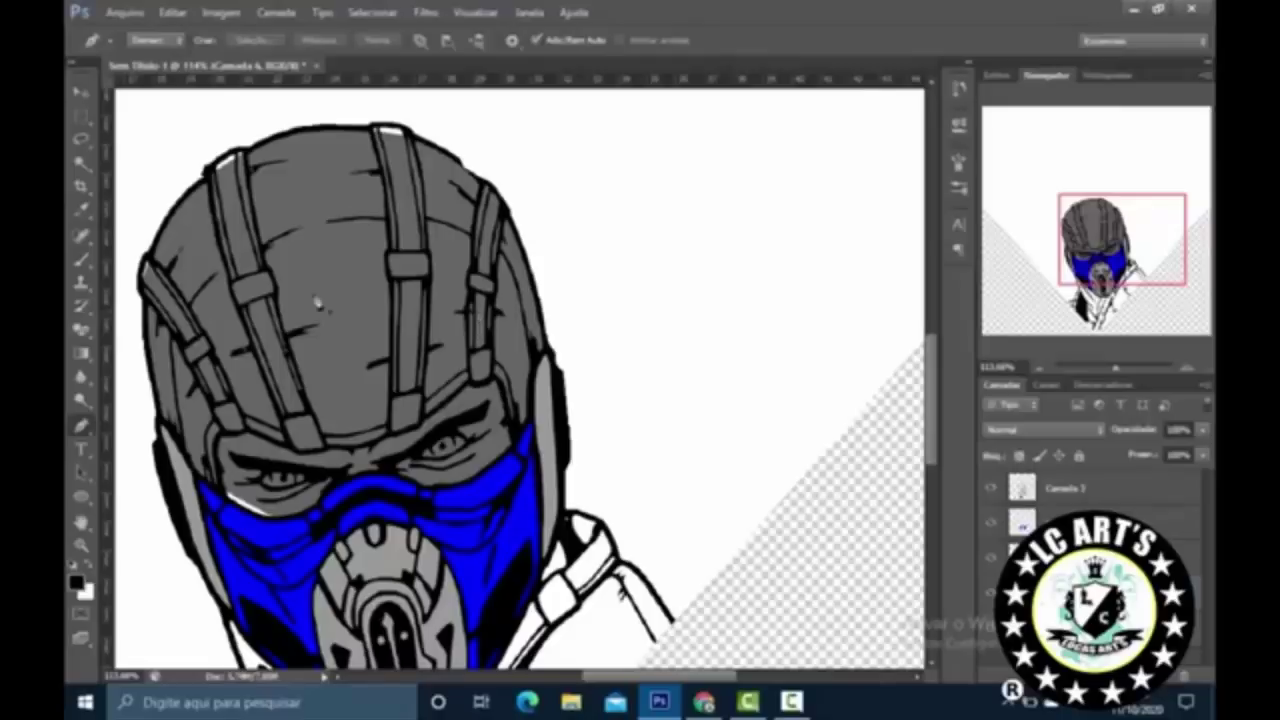
scroll(150, 265, "up", 3)
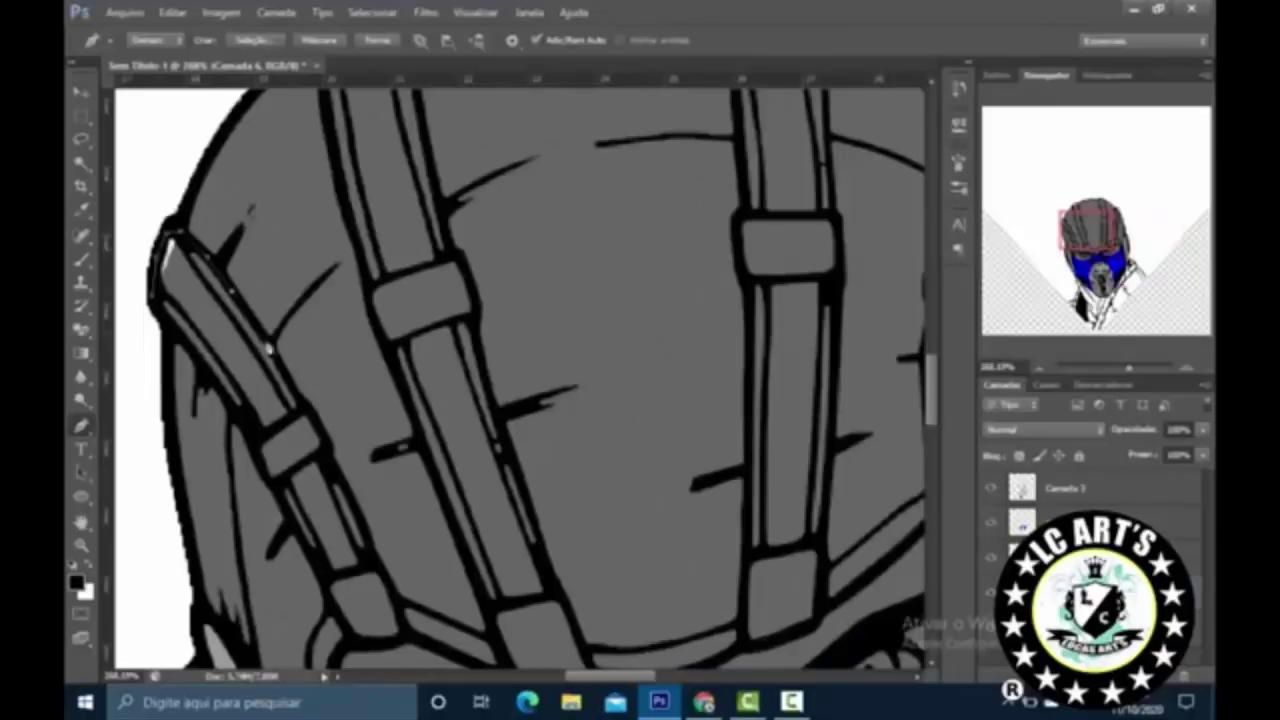
mouse_move(325, 437)
left_mouse_down()
mouse_move(372, 544)
mouse_move(372, 580)
mouse_move(327, 588)
mouse_move(278, 495)
left_mouse_up()
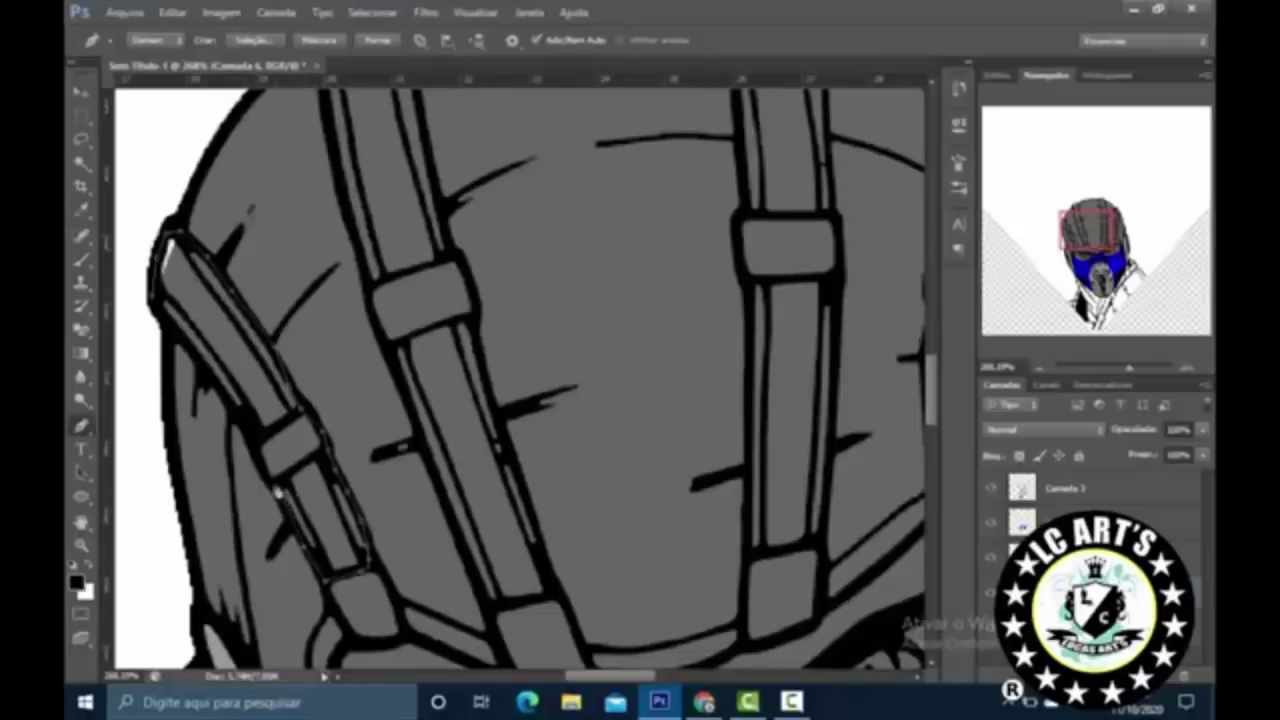
left_click_drag(234, 415, 152, 298)
key("ctrl+minus")
scroll(510, 545, "down", 5)
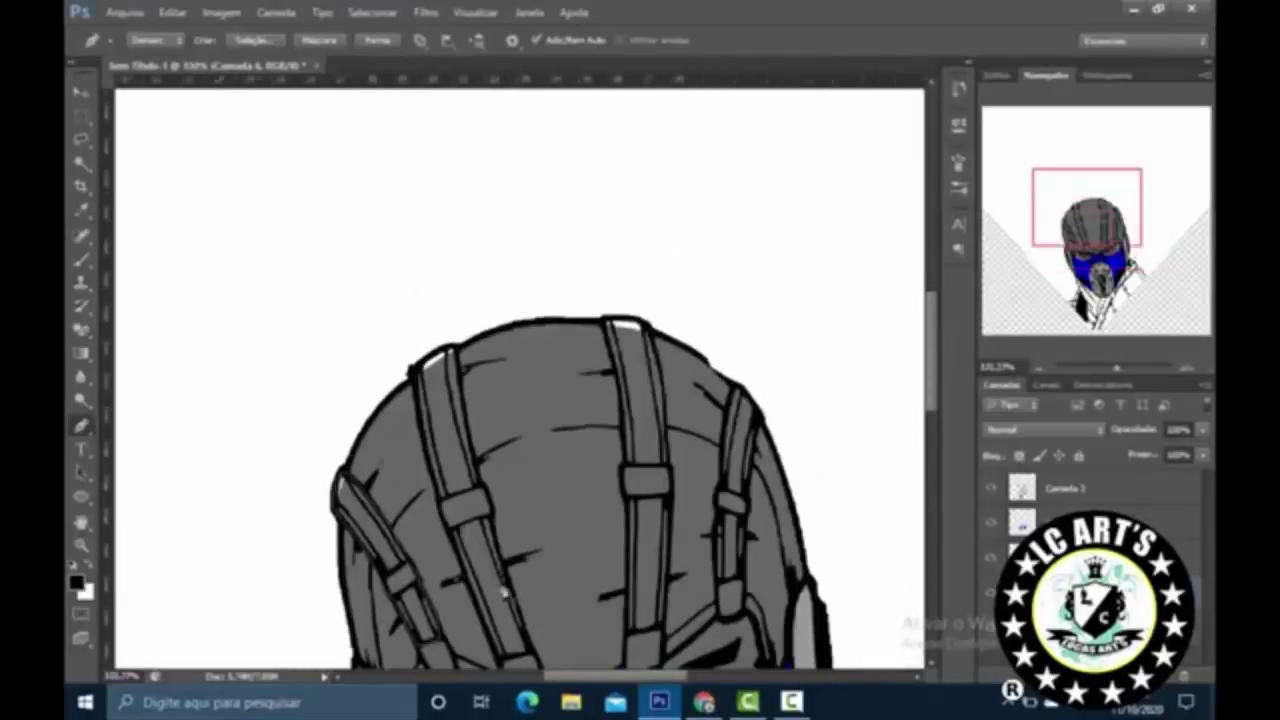
scroll(530, 596, "up", 5)
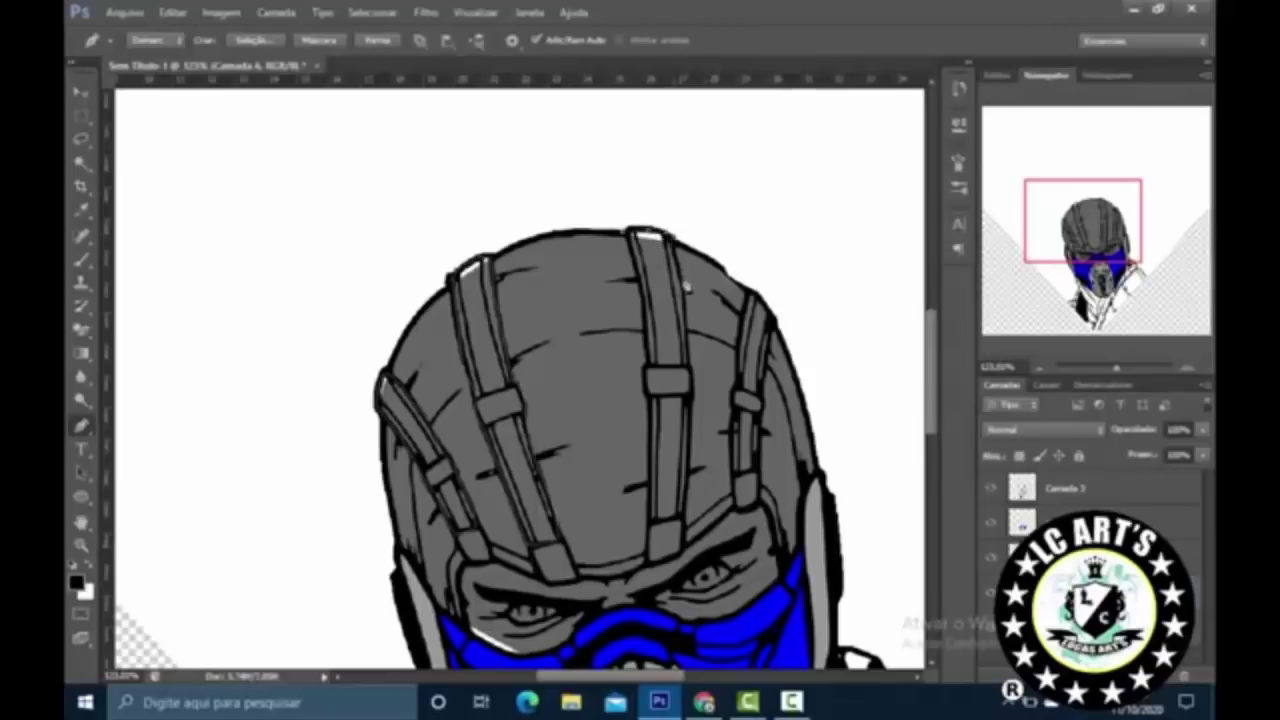
Step: Trace the two straps on the hood's right side with the Pen tool, including their buckles
left_click(684, 526)
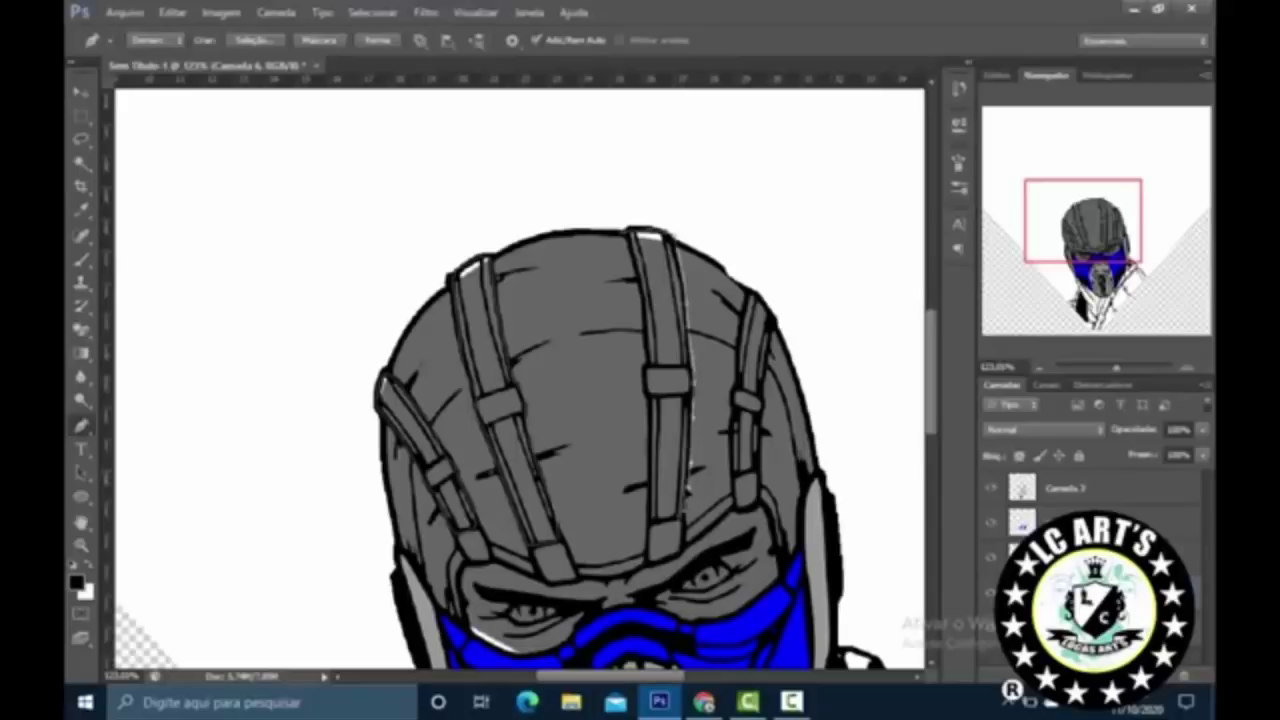
scroll(697, 398, "up", 3)
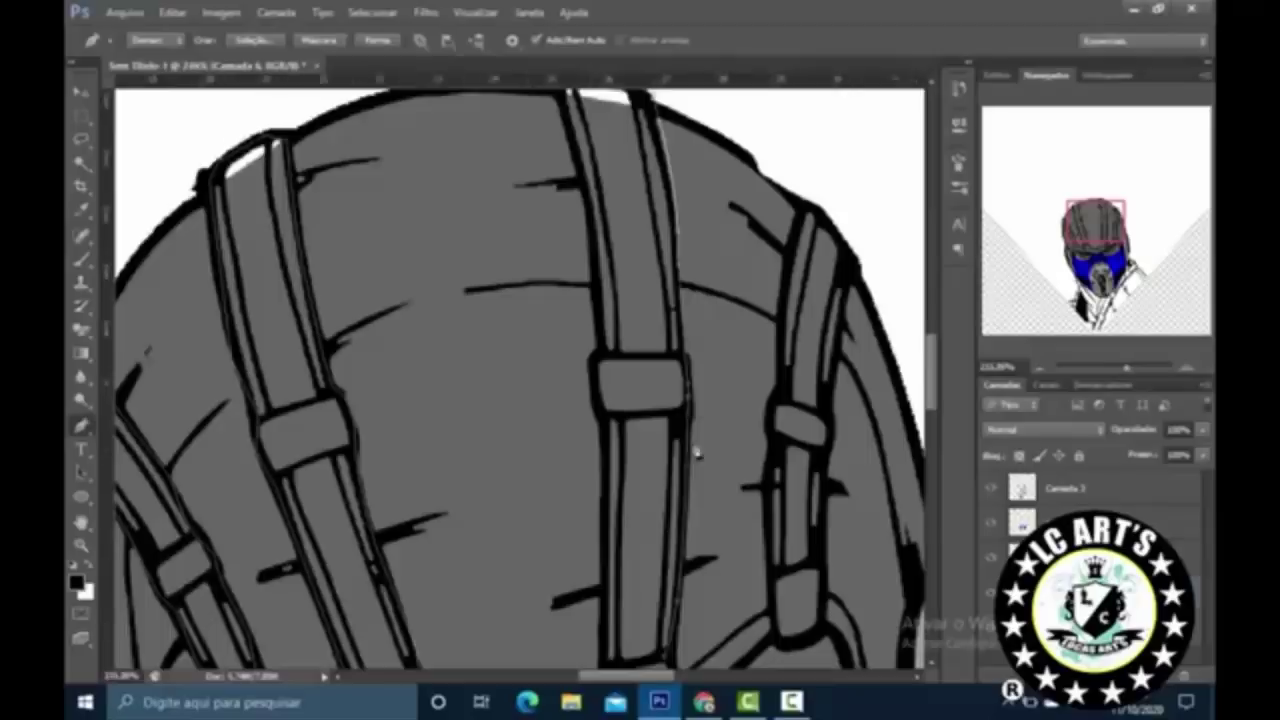
scroll(694, 443, "down", 2)
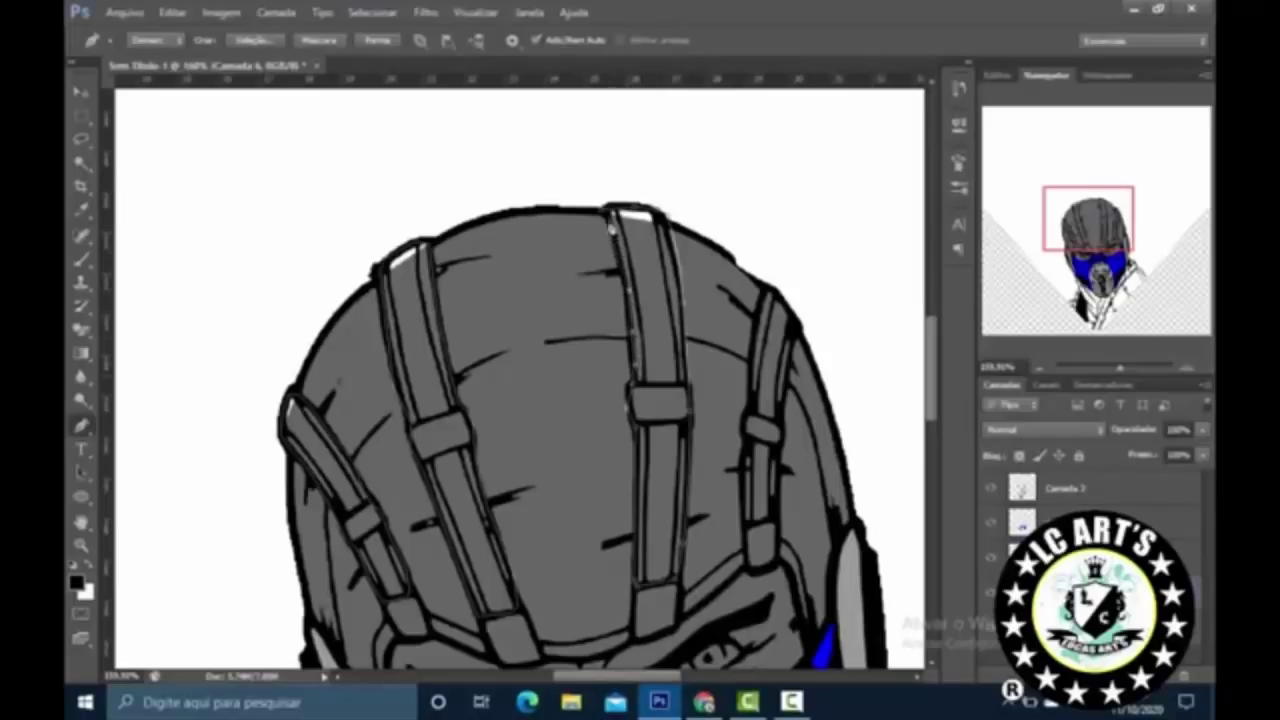
scroll(840, 436, "down", 3)
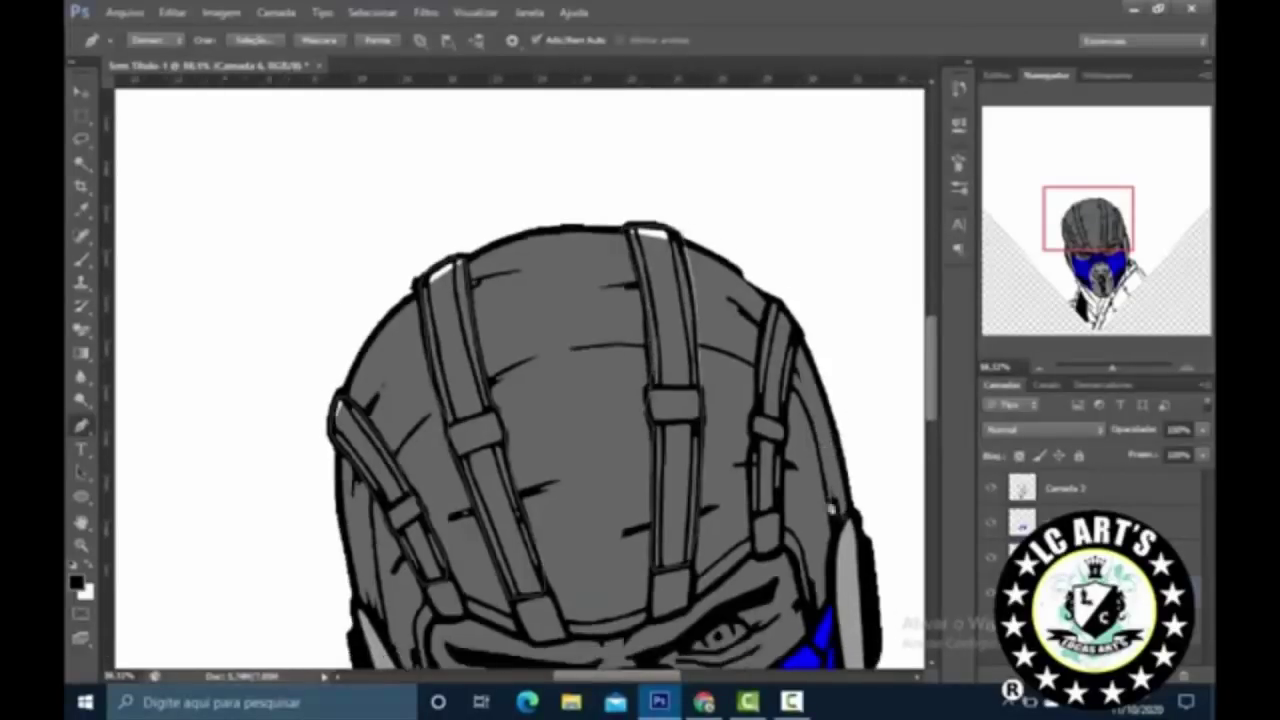
scroll(838, 436, "up", 2)
scroll(877, 531, "up", 2)
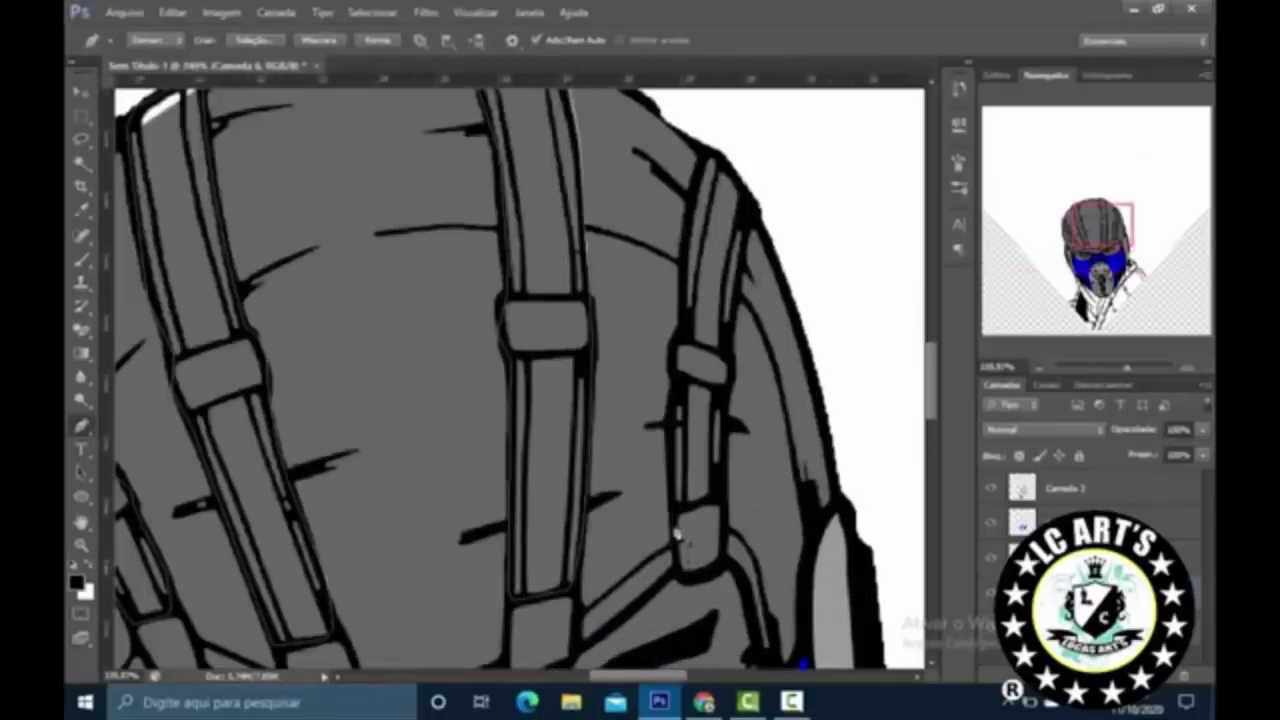
left_click(671, 345)
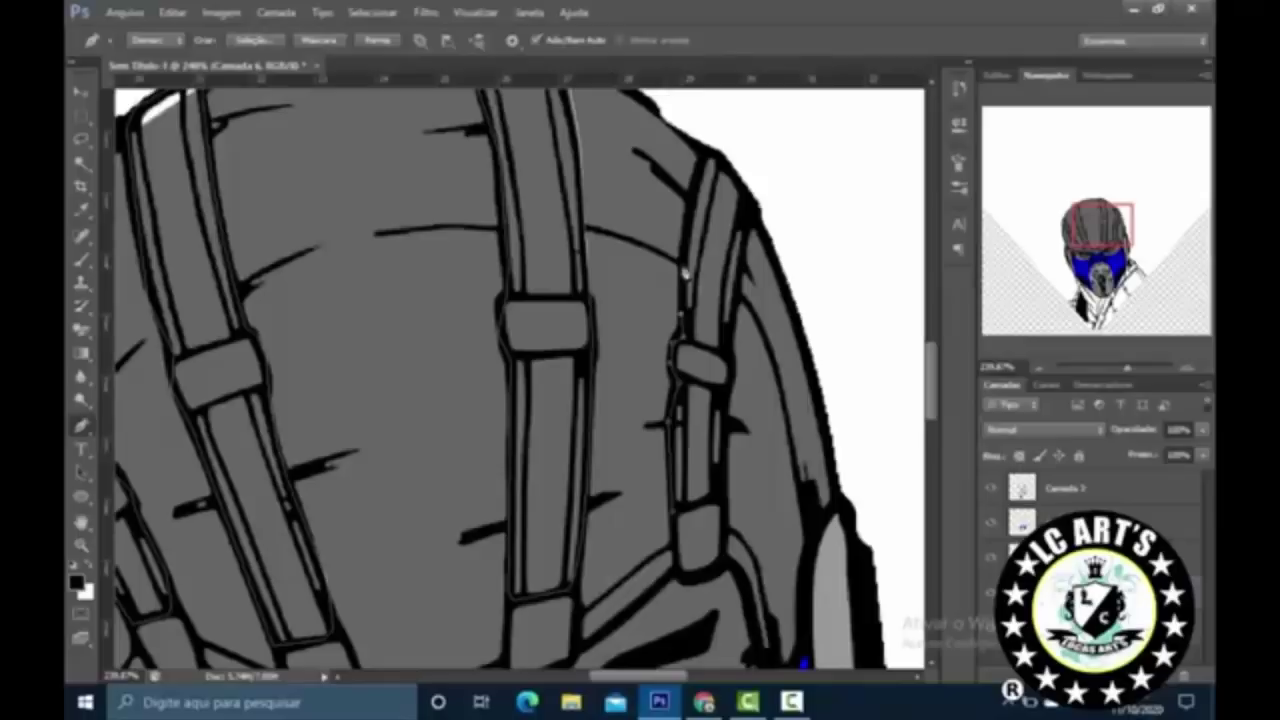
left_click_drag(713, 166, 685, 243)
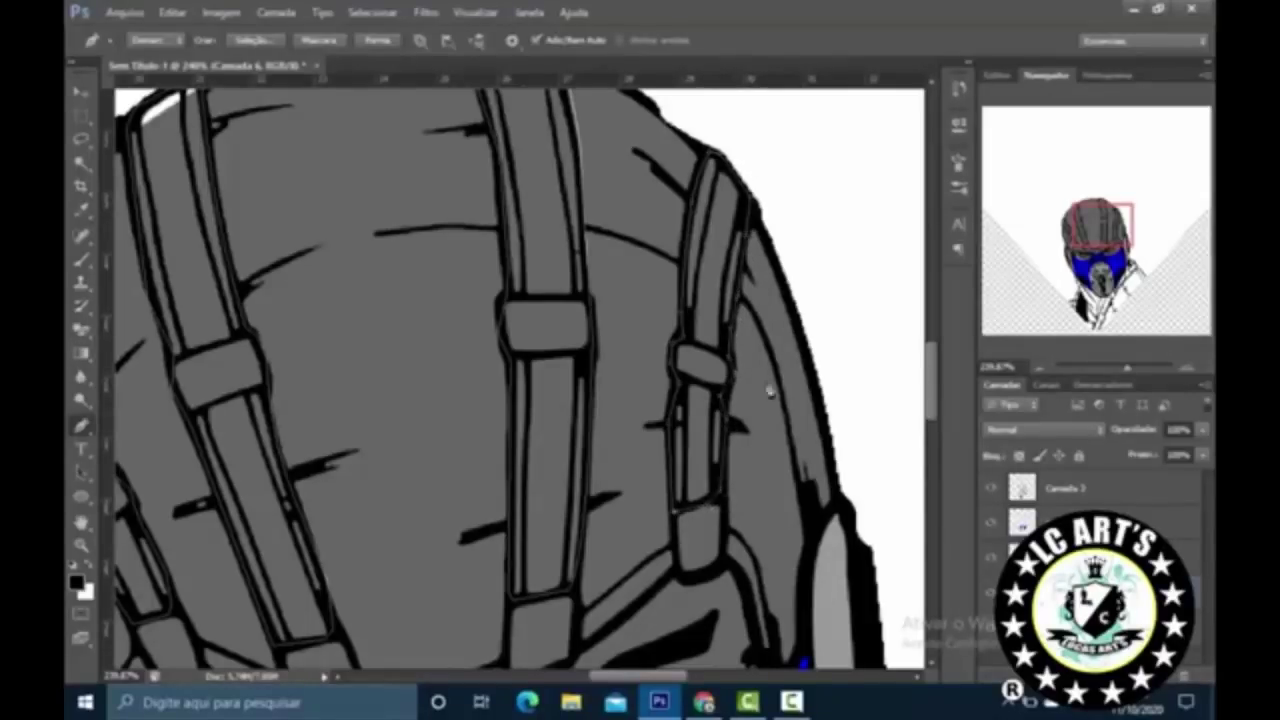
Step: Fill the strap paths with light grey 999999 on the mouthpiece's grey layer and delete the paths
scroll(768, 362, "down", 5)
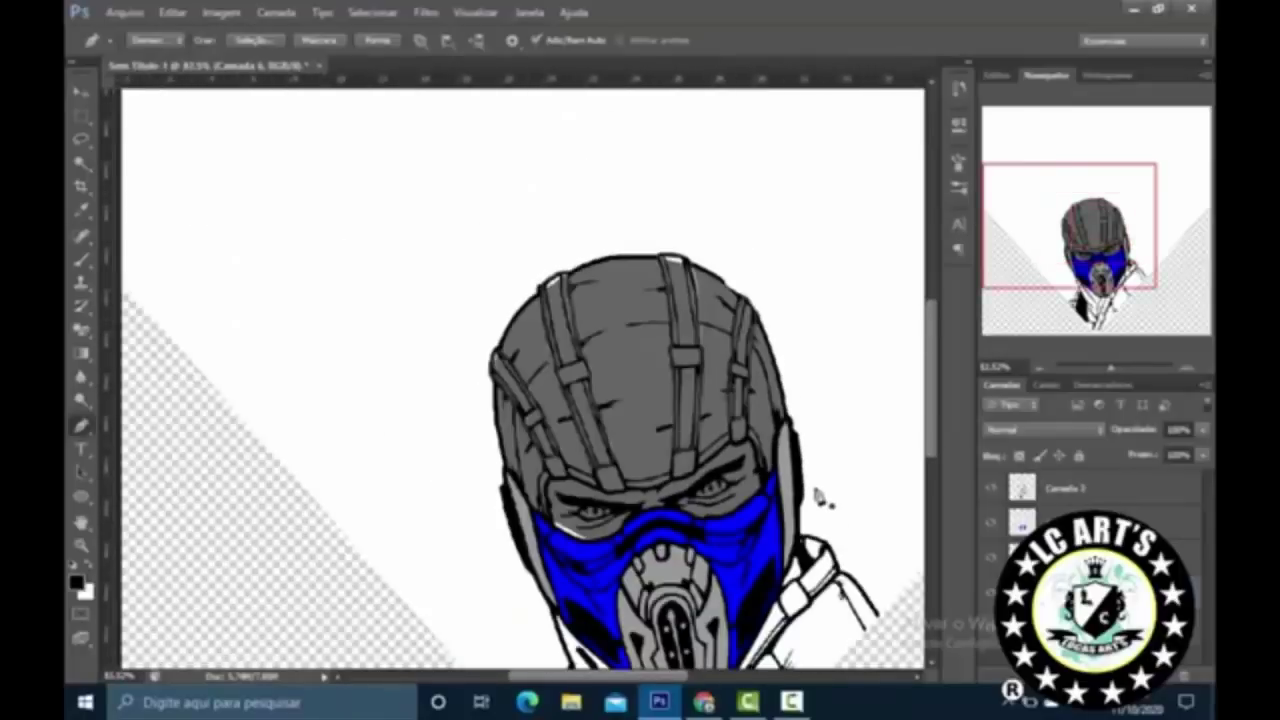
scroll(857, 534, "down", 2)
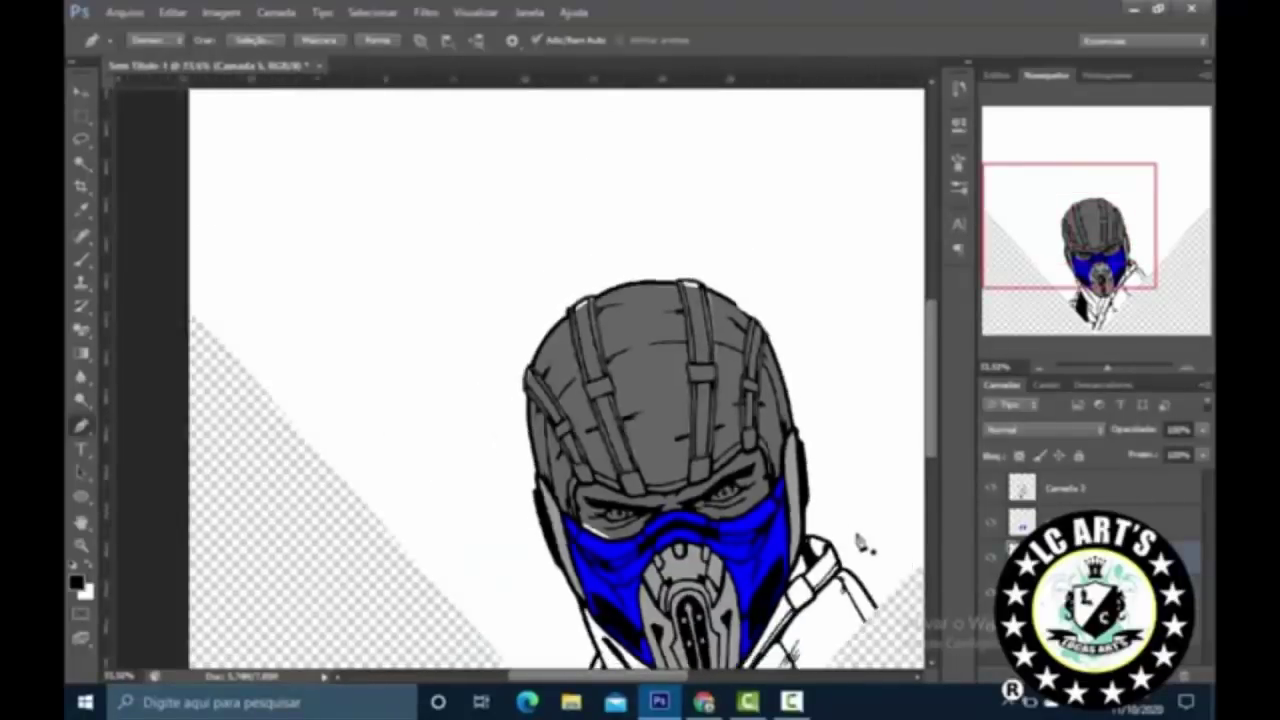
scroll(853, 531, "up", 3)
scroll(855, 533, "up", 1)
right_click(786, 149)
left_click(880, 243)
left_click(926, 179)
left_click(925, 222)
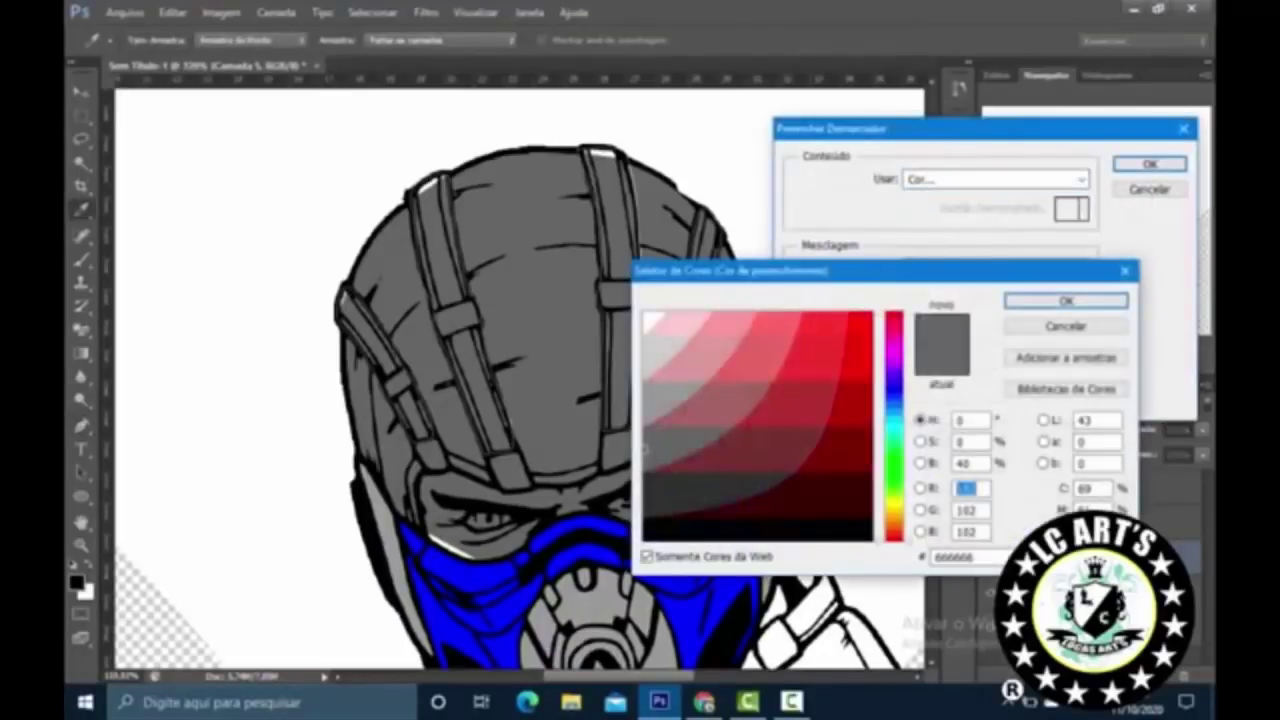
left_click(649, 399)
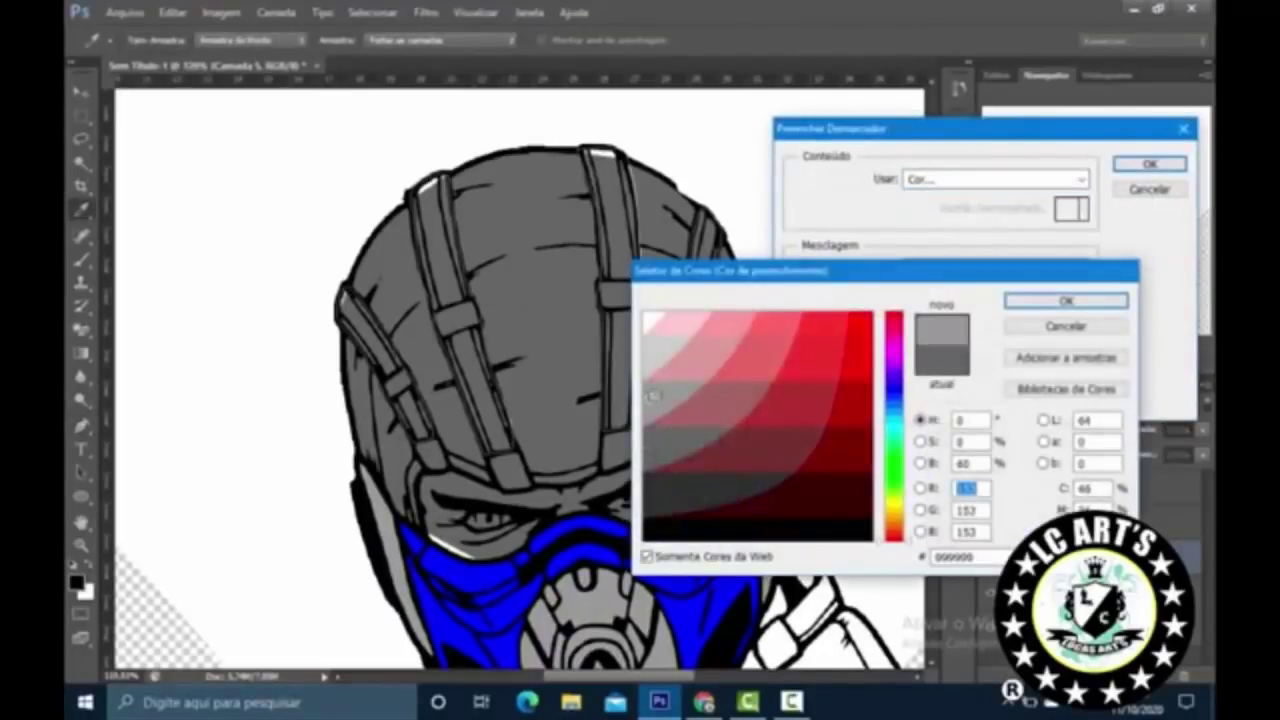
key("Return")
key("Return")
right_click(748, 148)
left_click(829, 175)
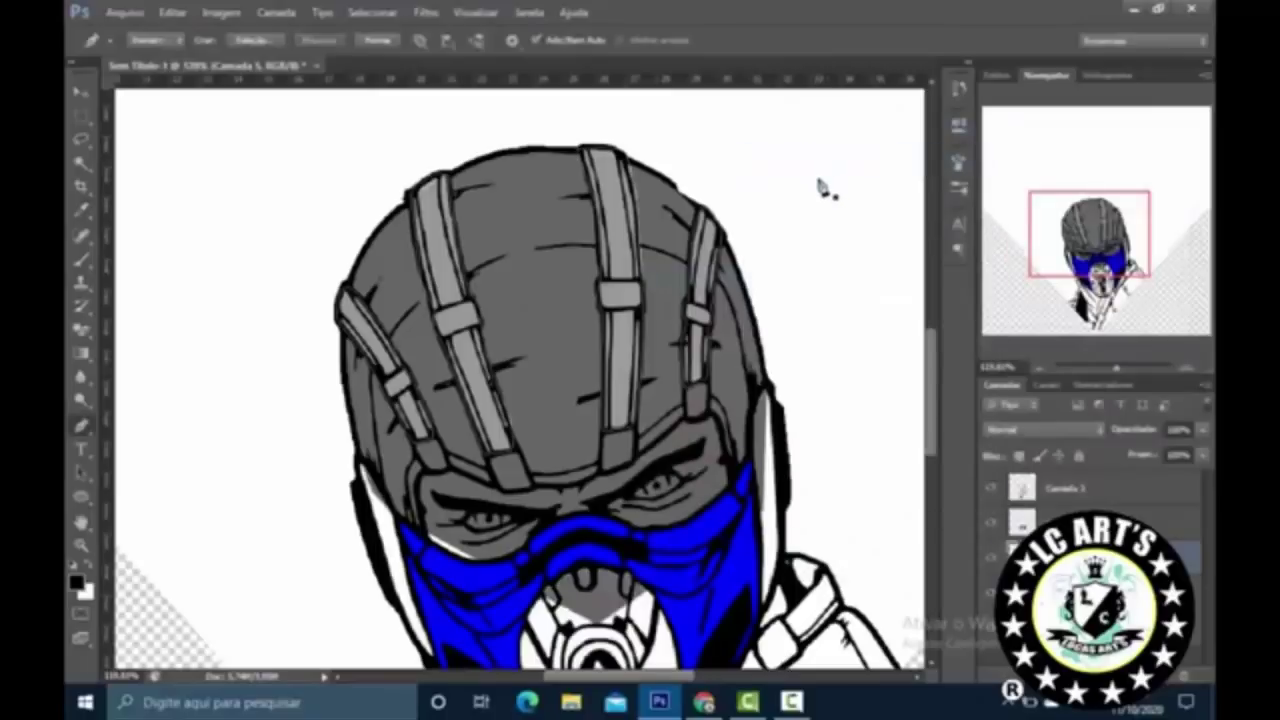
right_click(820, 180)
left_click(857, 172)
scroll(877, 280, "down", 3)
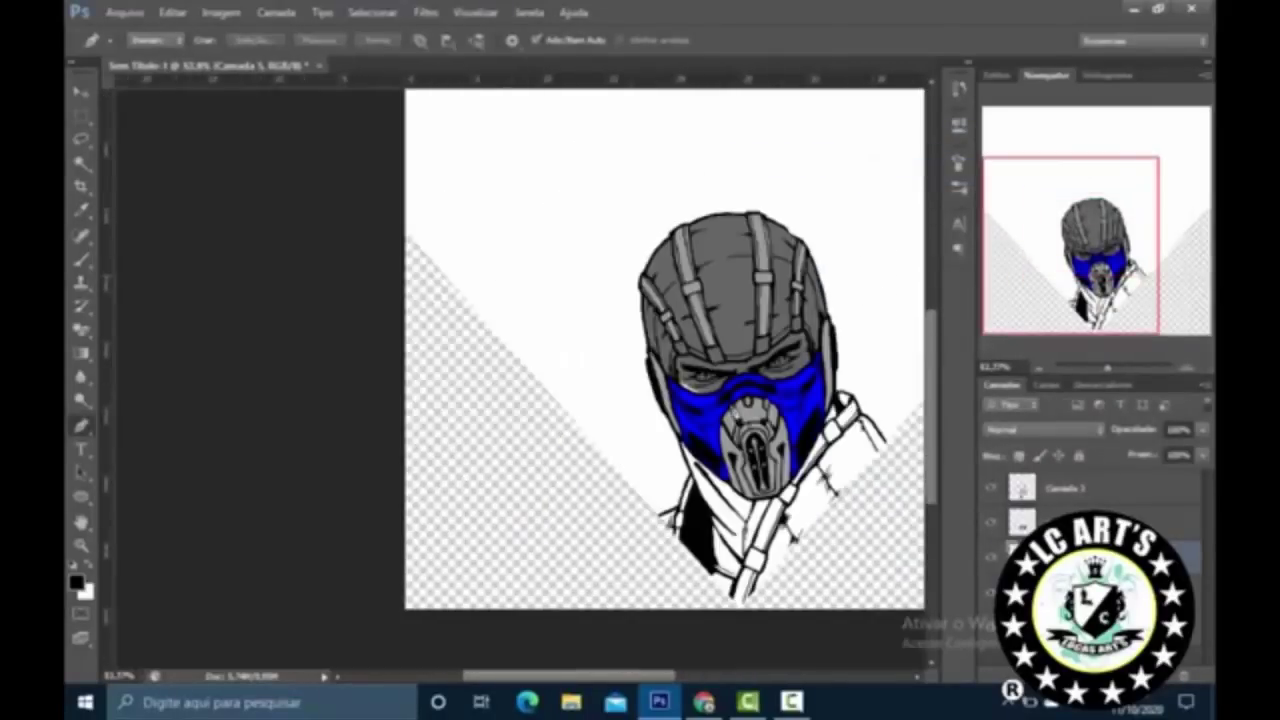
scroll(734, 414, "down", 2)
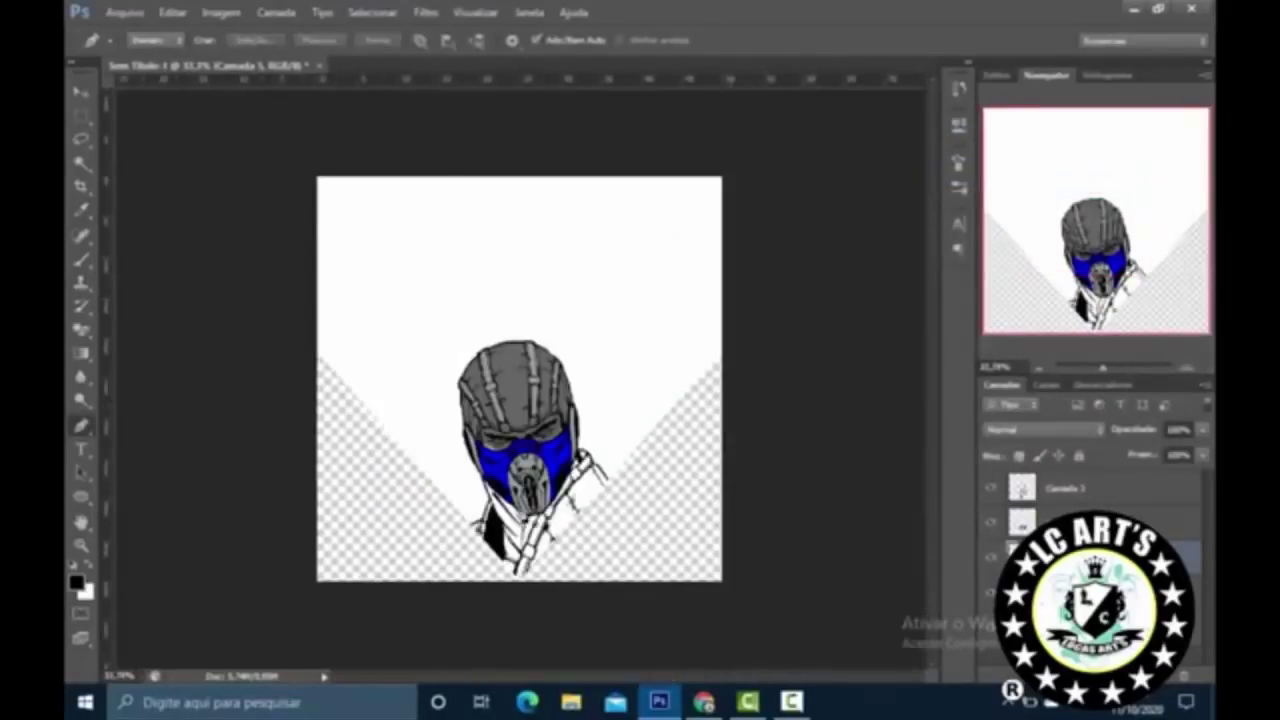
scroll(560, 450, "up", 3)
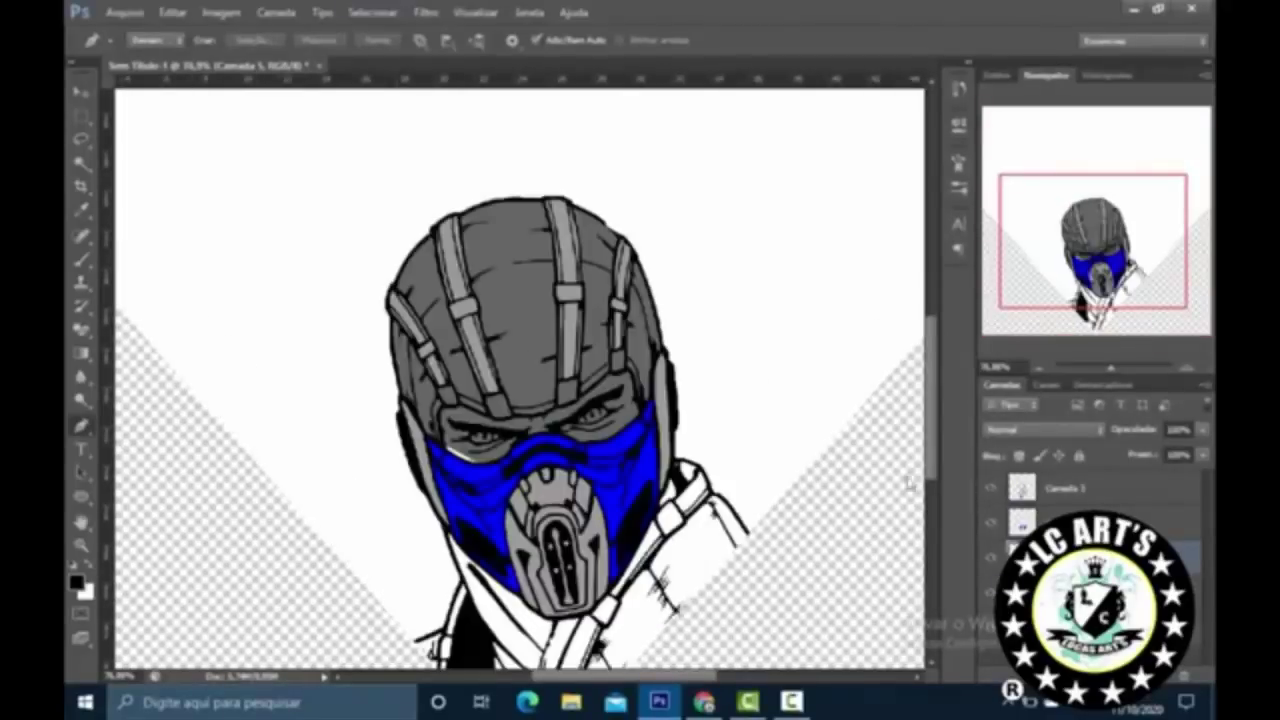
scroll(455, 275, "up", 2)
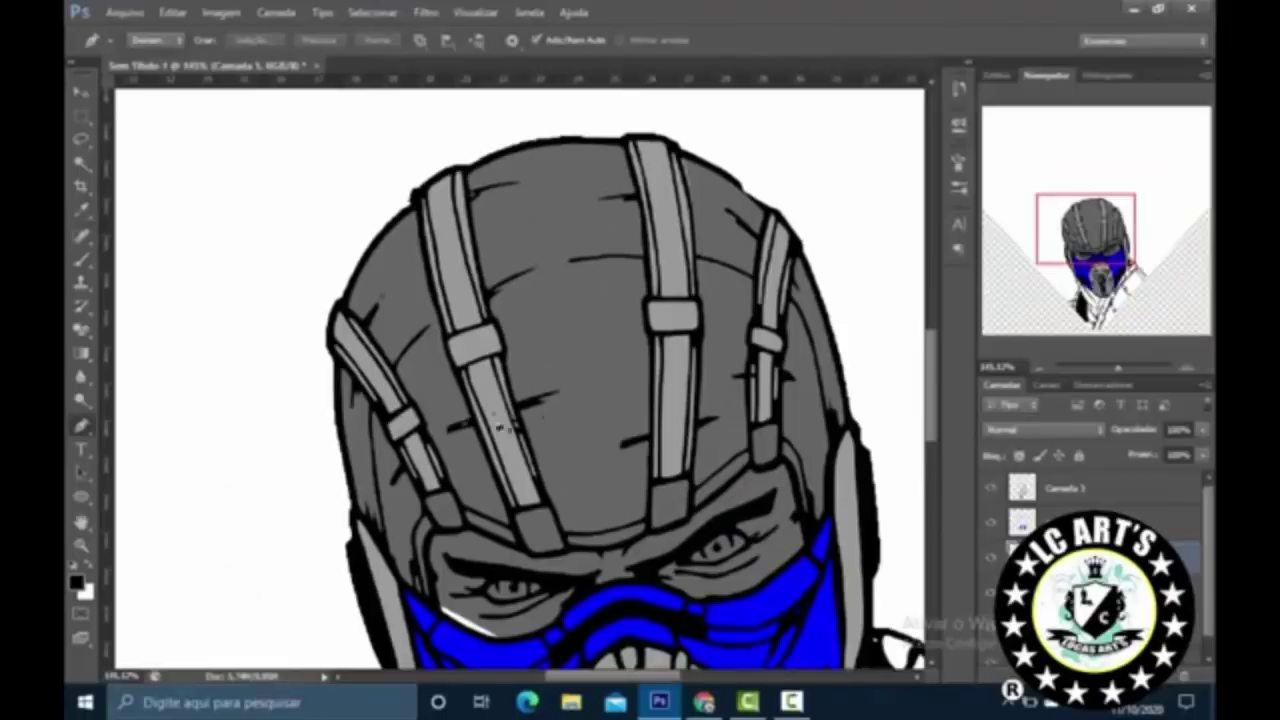
scroll(378, 392, "down", 2)
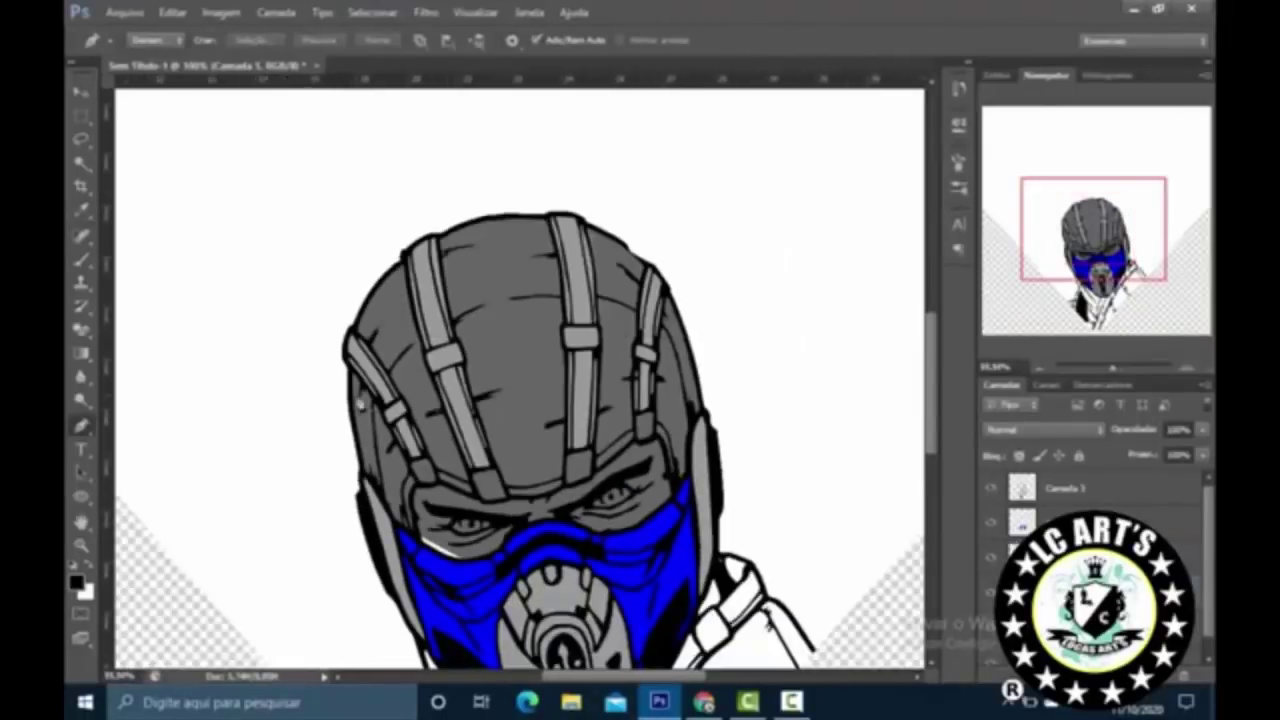
Step: Trace a jagged shadow edge with the Pen tool along the inner side of the hood's leftmost strap, from its top down to its lower end
scroll(360, 405, "up", 3)
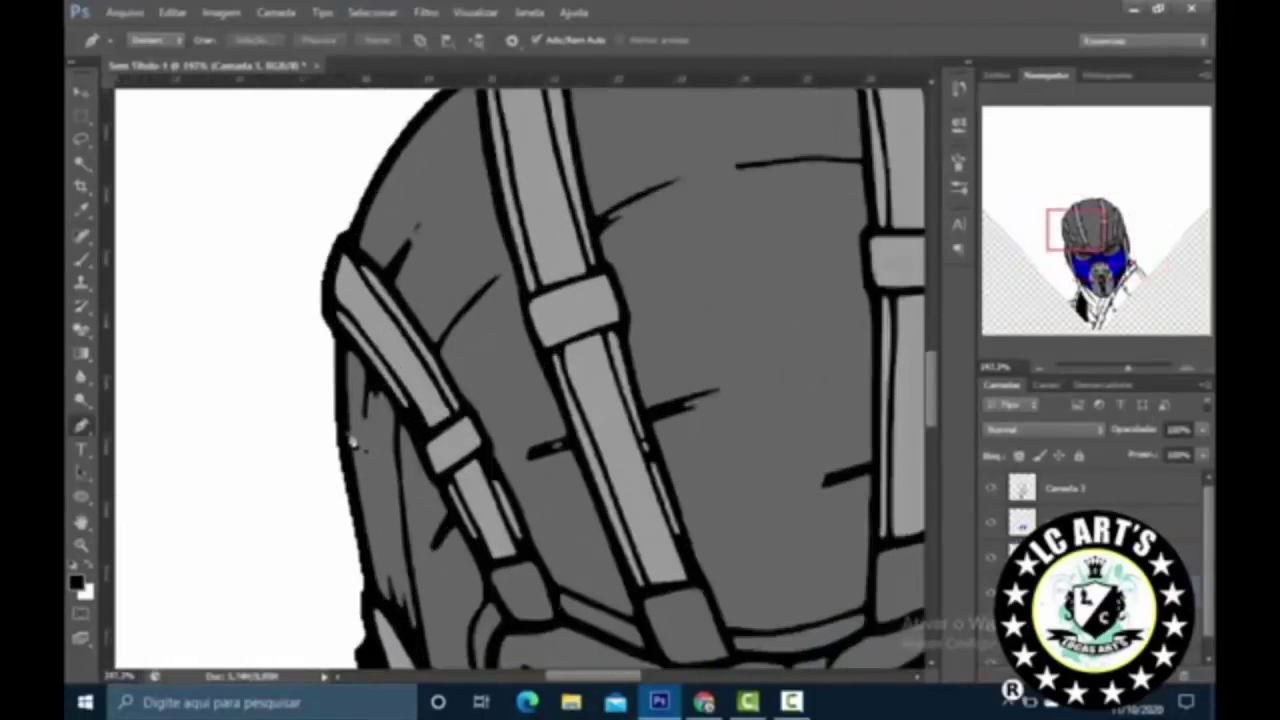
left_click(432, 207)
left_click_drag(363, 292, 345, 345)
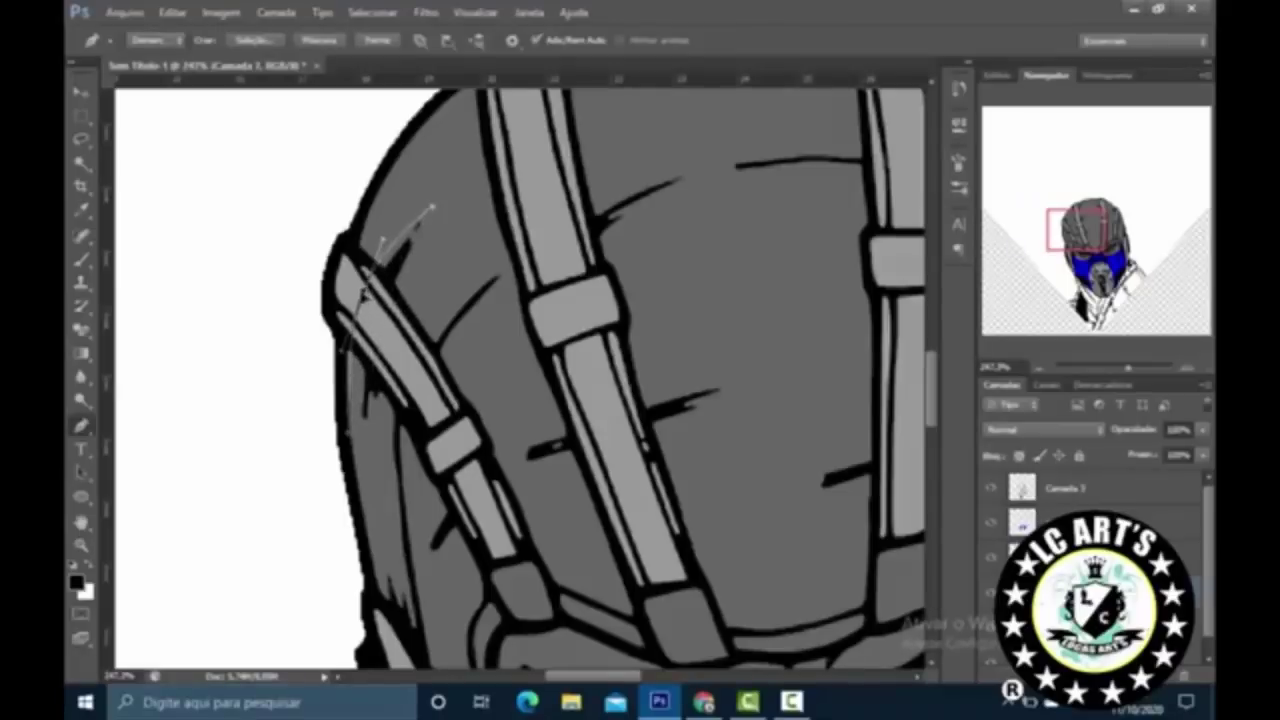
left_click_drag(421, 292, 466, 292)
left_click(424, 290)
left_click_drag(455, 355, 485, 319)
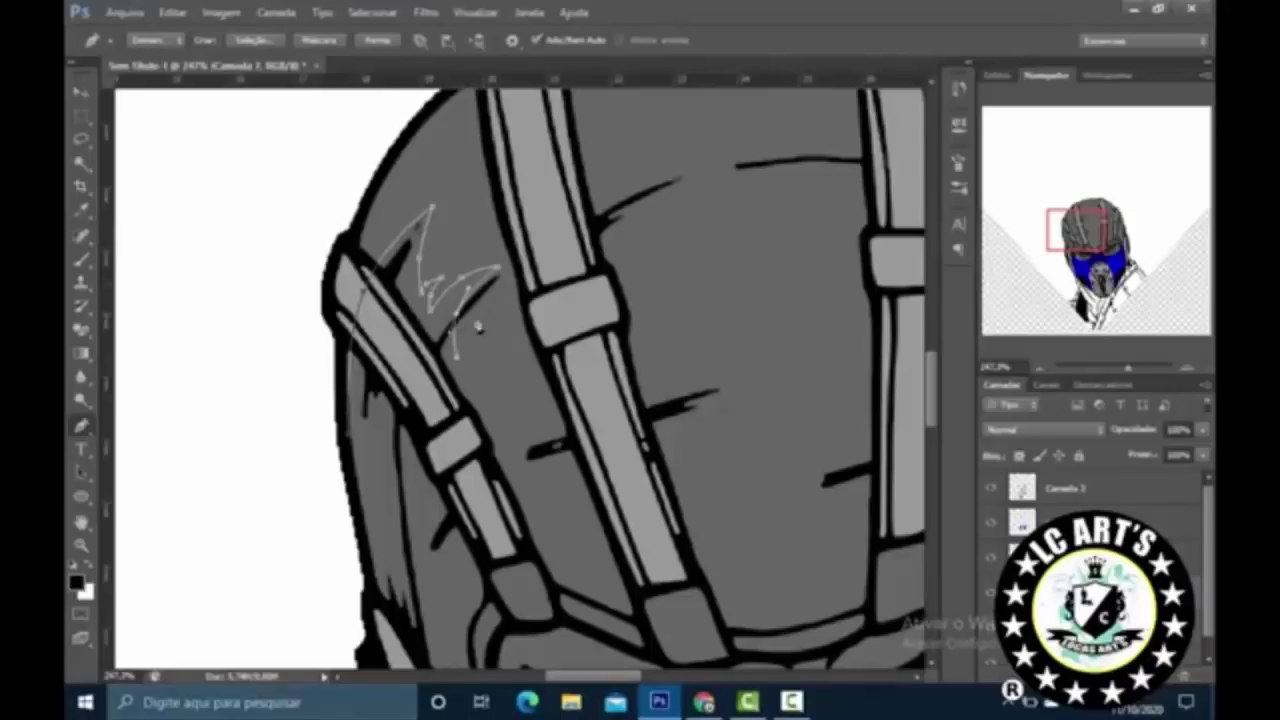
left_click_drag(471, 388, 502, 337)
key("Escape")
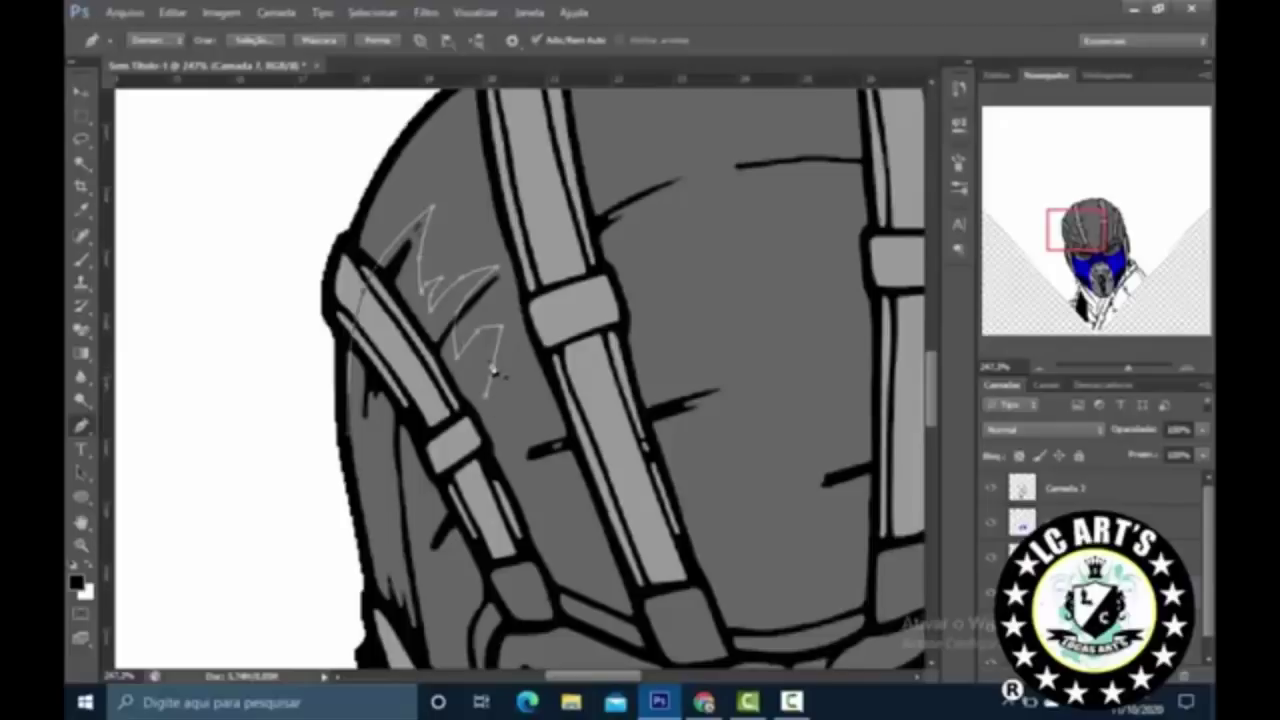
left_click(487, 368)
key("Escape")
left_click(494, 406)
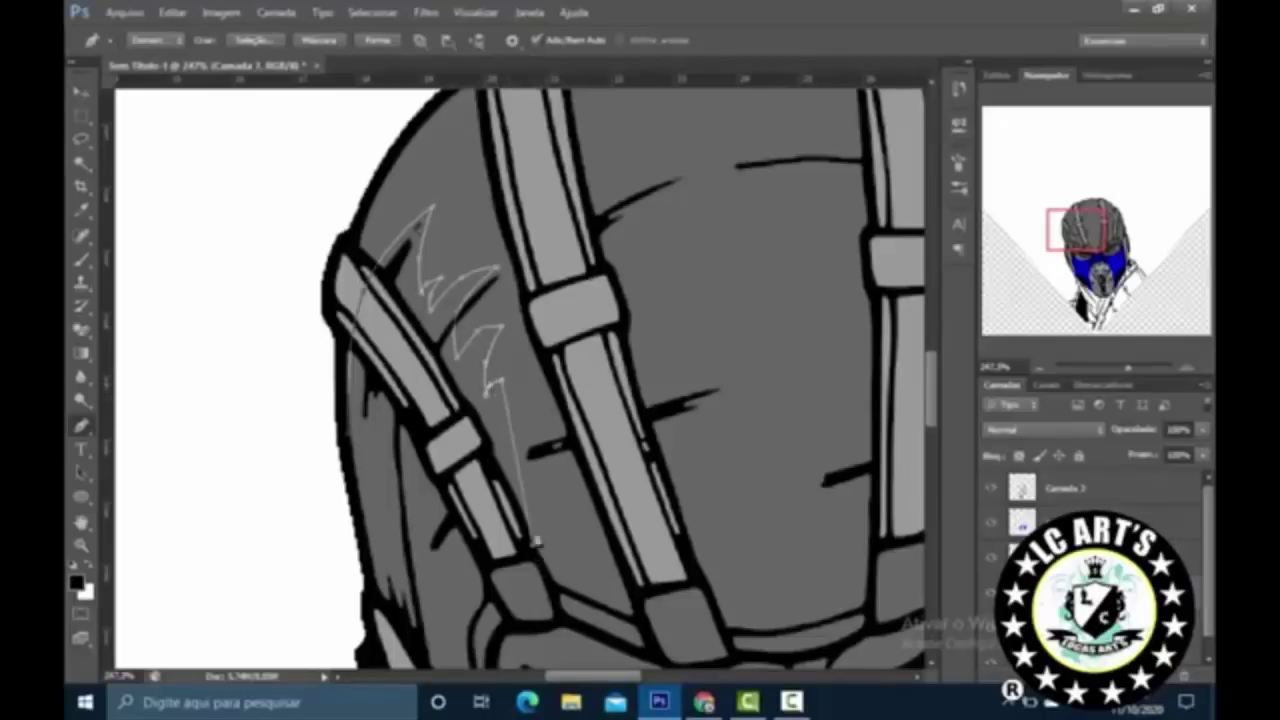
left_click(502, 455)
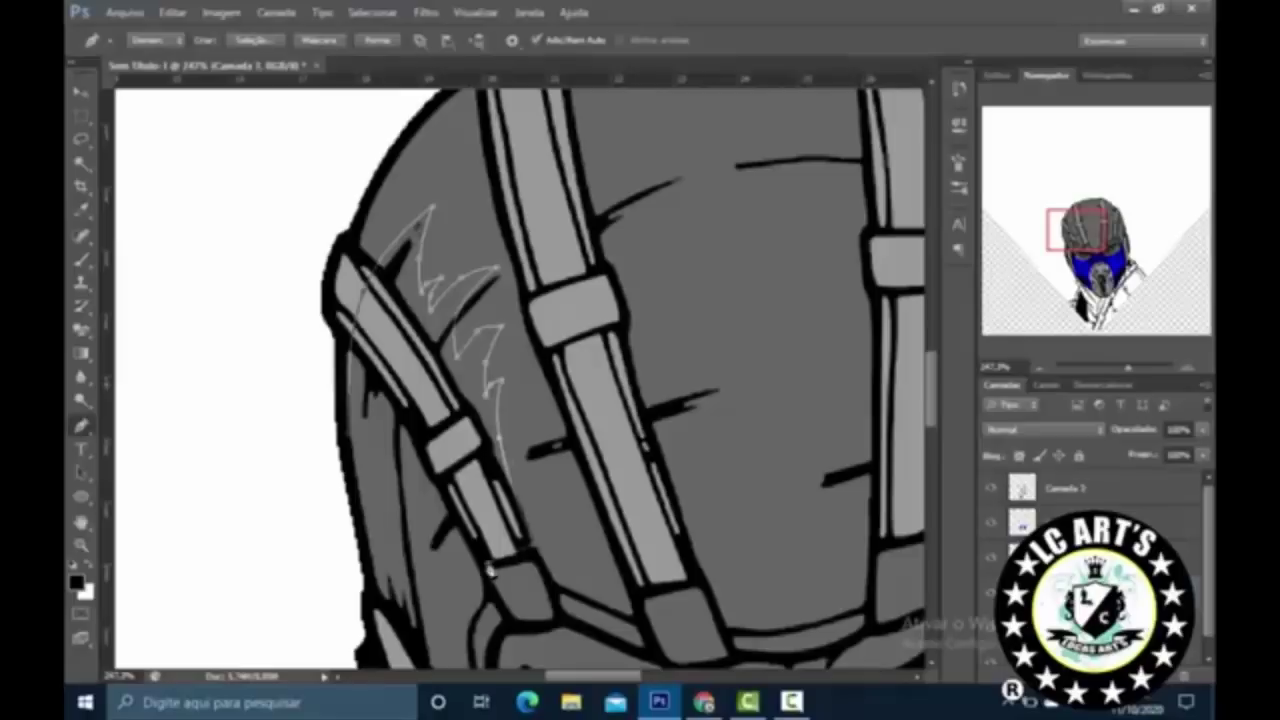
Step: Continue the leftmost strap's shadow path in spikes back up its outer side to the hood's left edge
left_click(437, 578)
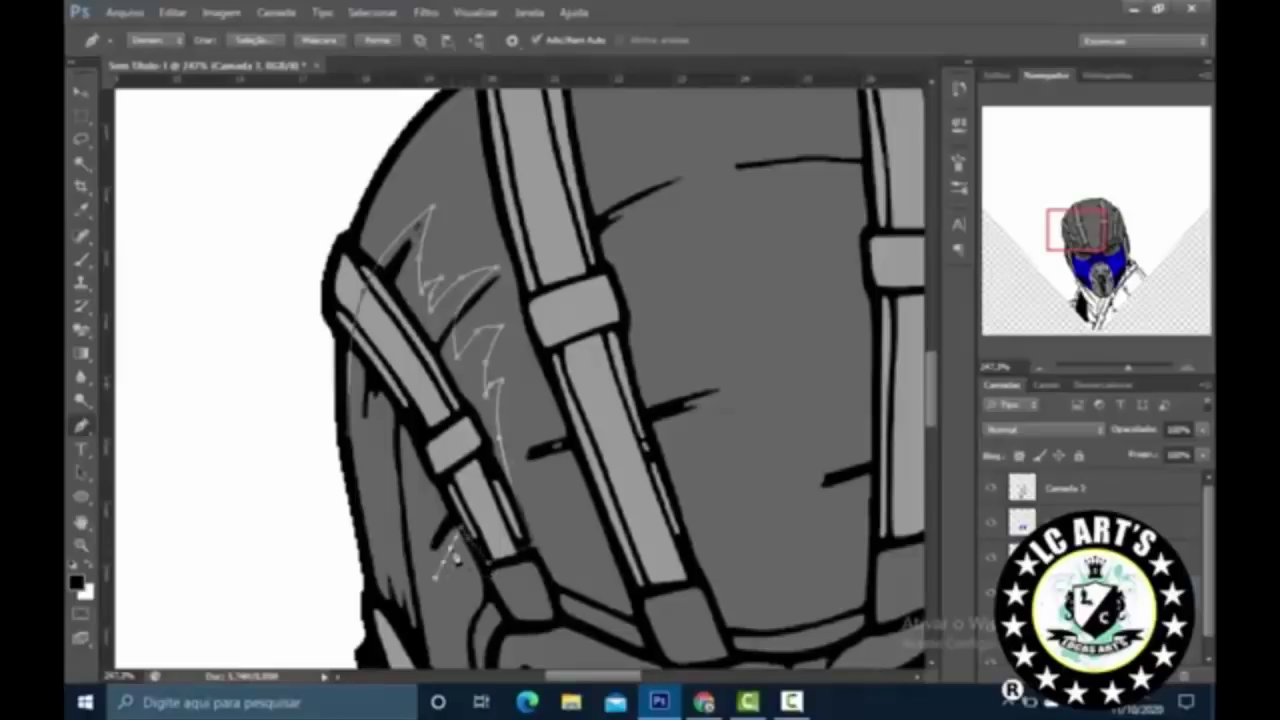
left_click(445, 532)
left_click(435, 505)
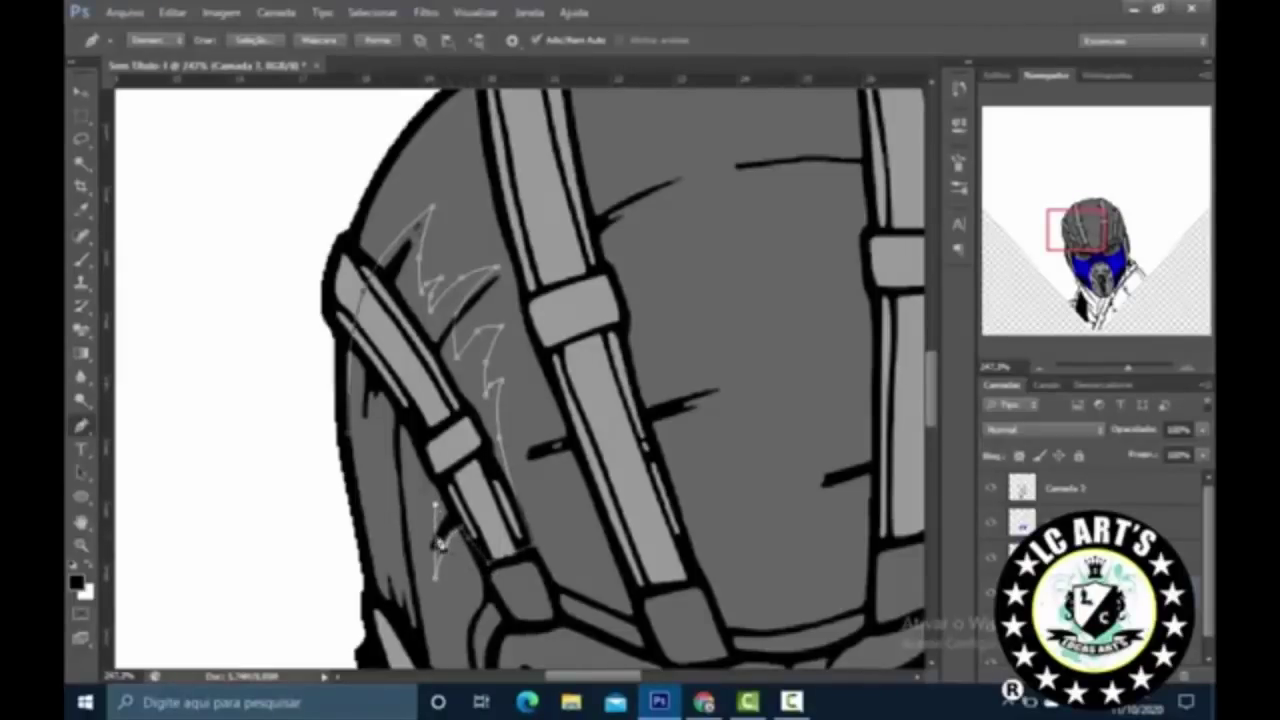
left_click(422, 530)
left_click(426, 498)
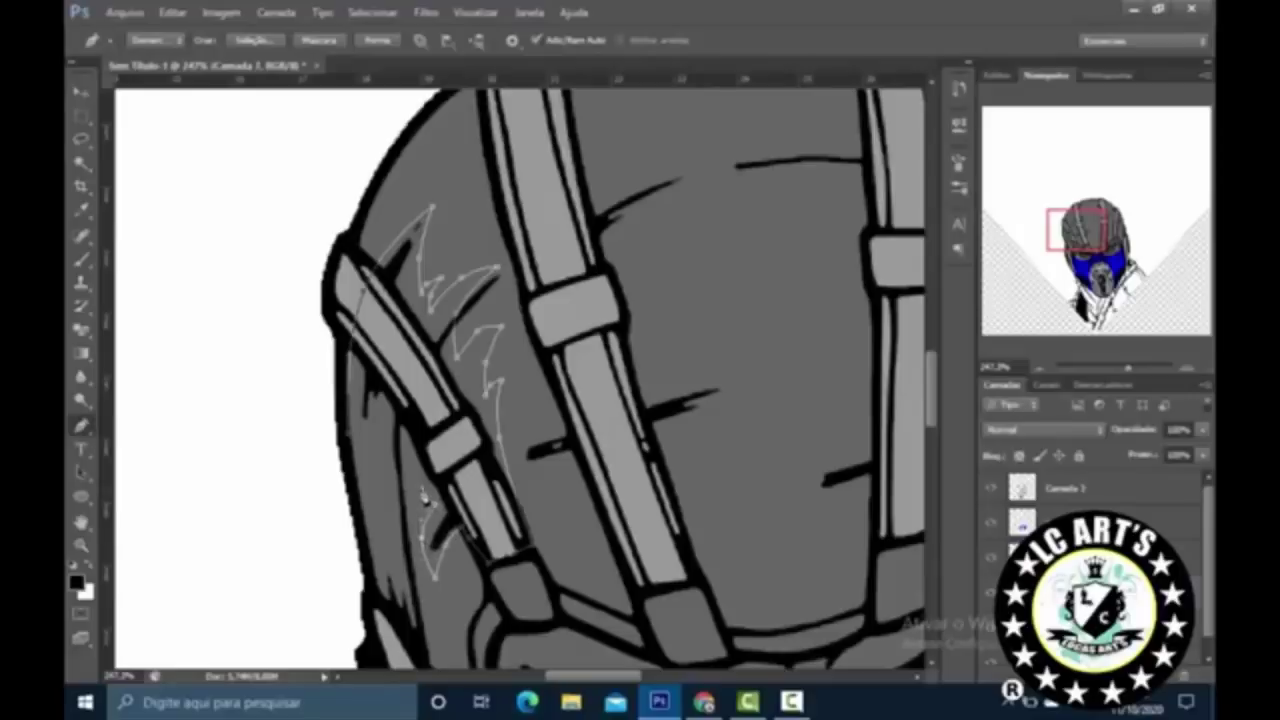
left_click(409, 449)
left_click(386, 410)
left_click(368, 423)
left_click(358, 401)
left_click(354, 441)
Step: Trace a small spiked shadow path at the hood's lower left edge, just above the side guard
scroll(536, 422, "down", 5)
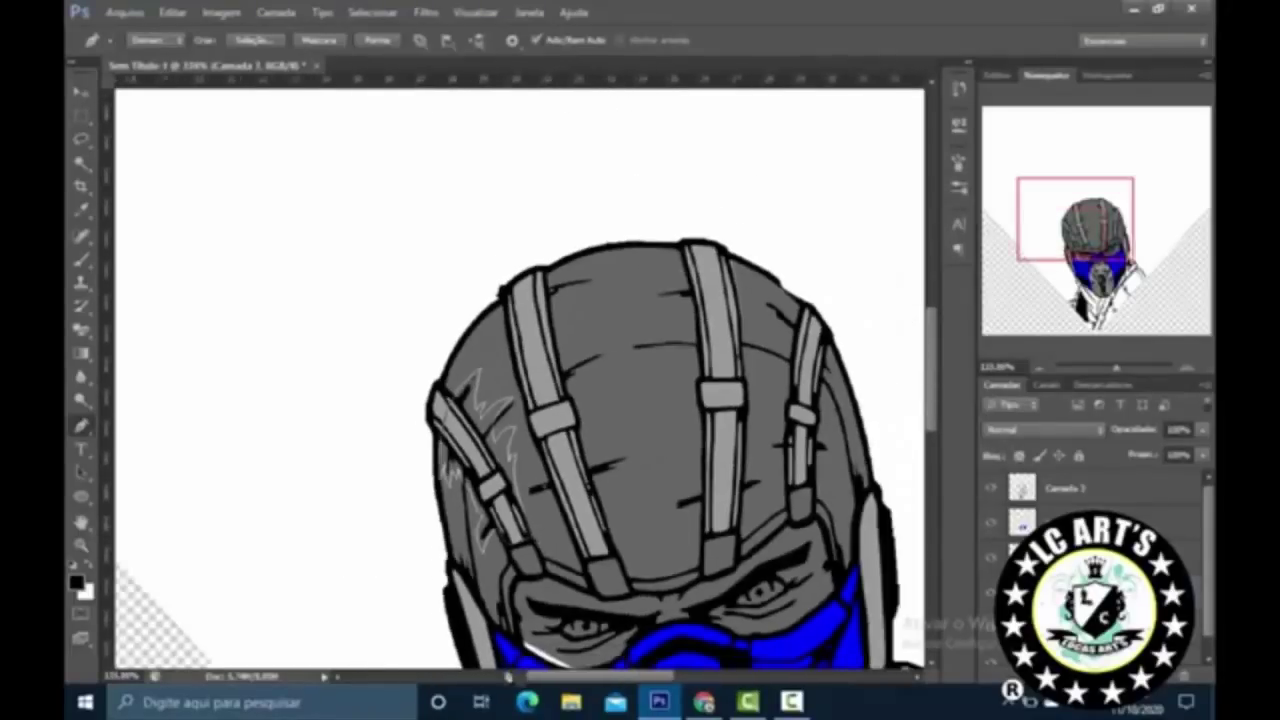
scroll(446, 376, "up", 6)
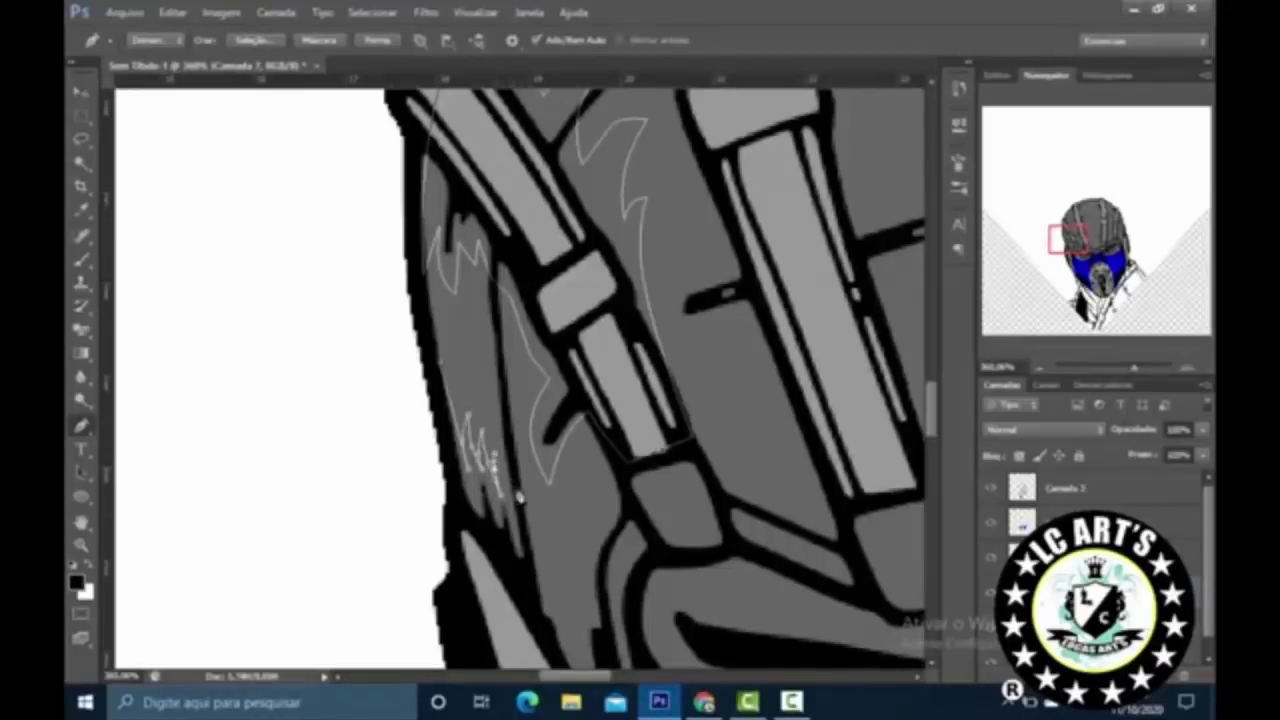
left_click(530, 569)
left_click(449, 501)
left_click(425, 356)
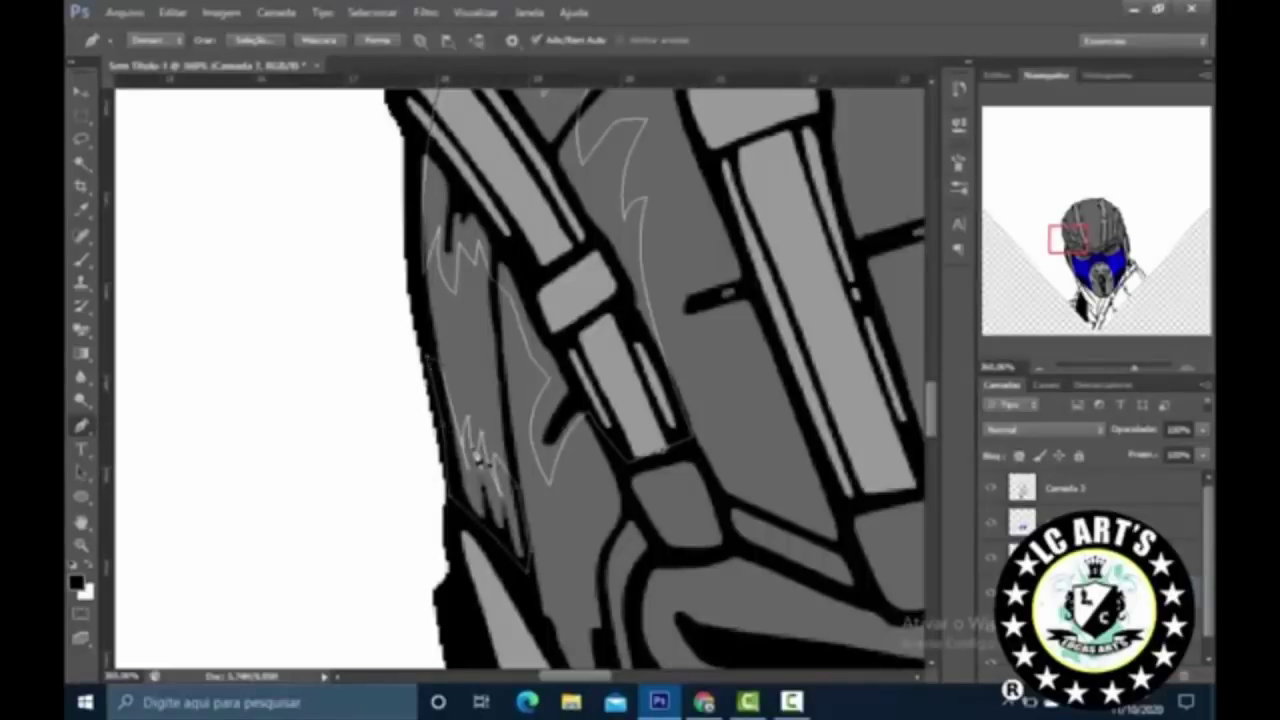
Step: Trace a jagged shadow edge from the hood's upper left outline down the outer side of the second strap from the left
scroll(478, 458, "down", 5)
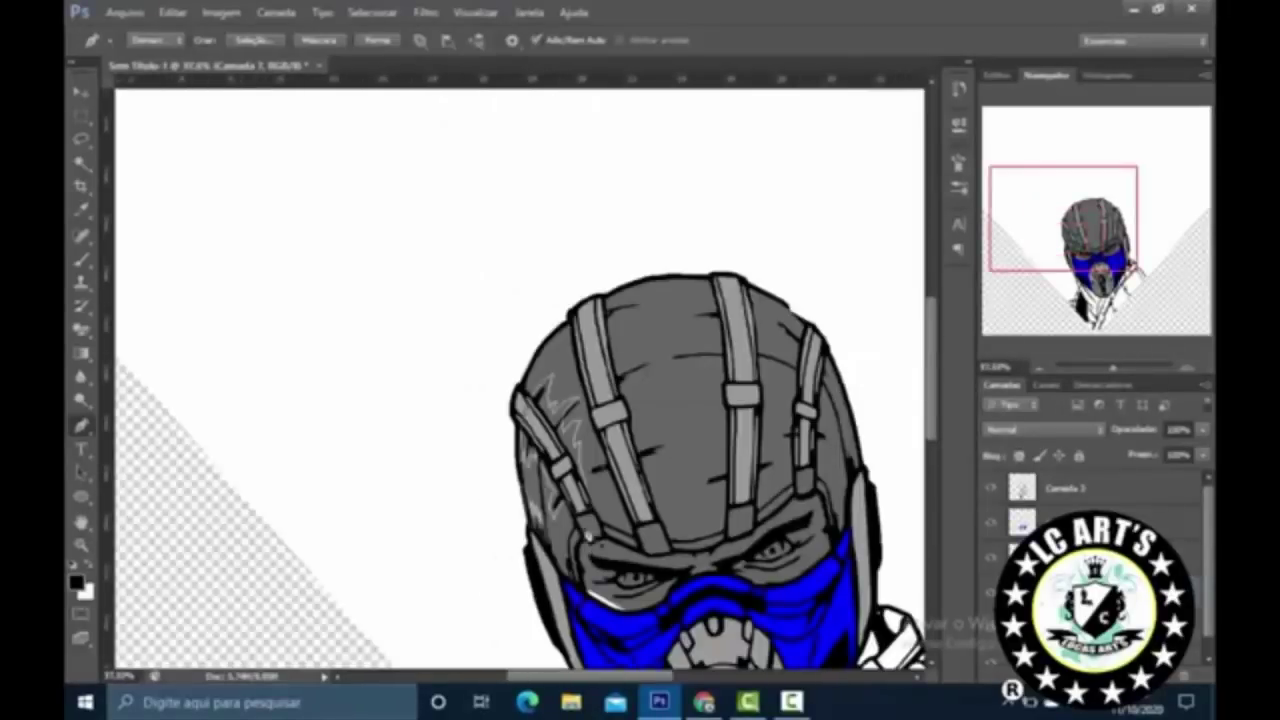
scroll(590, 537, "up", 3)
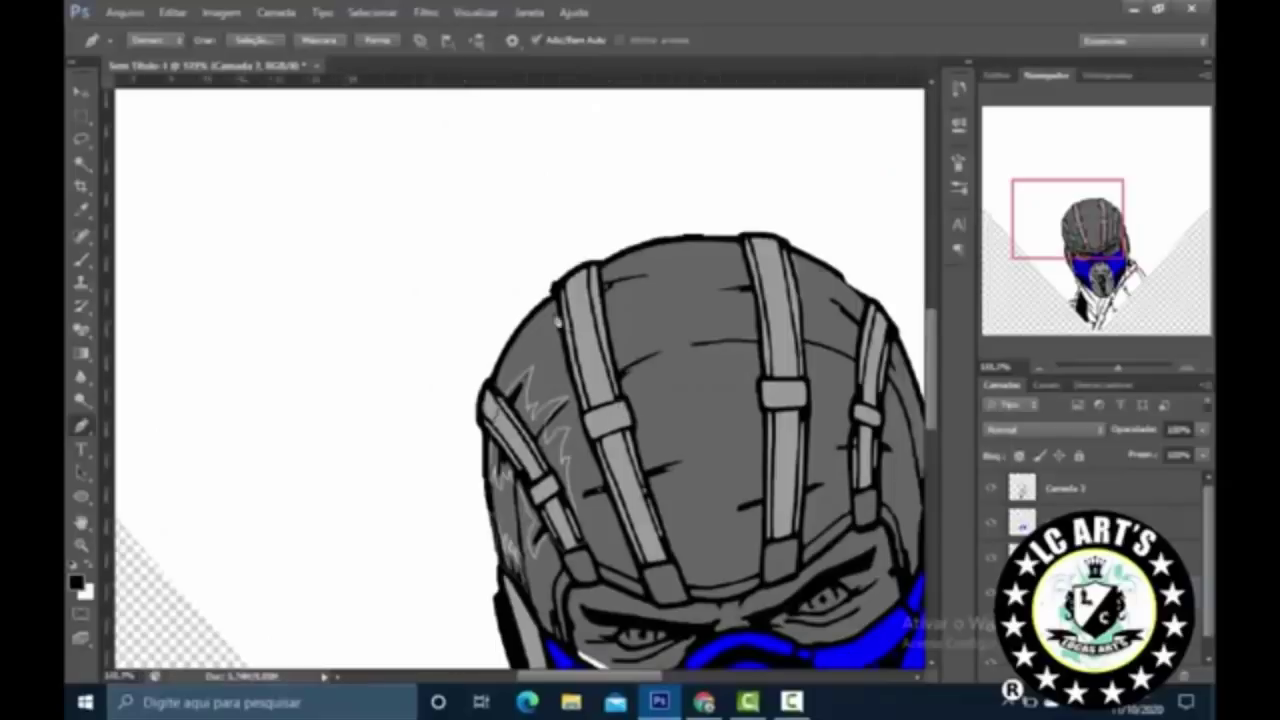
scroll(515, 355, "up", 3)
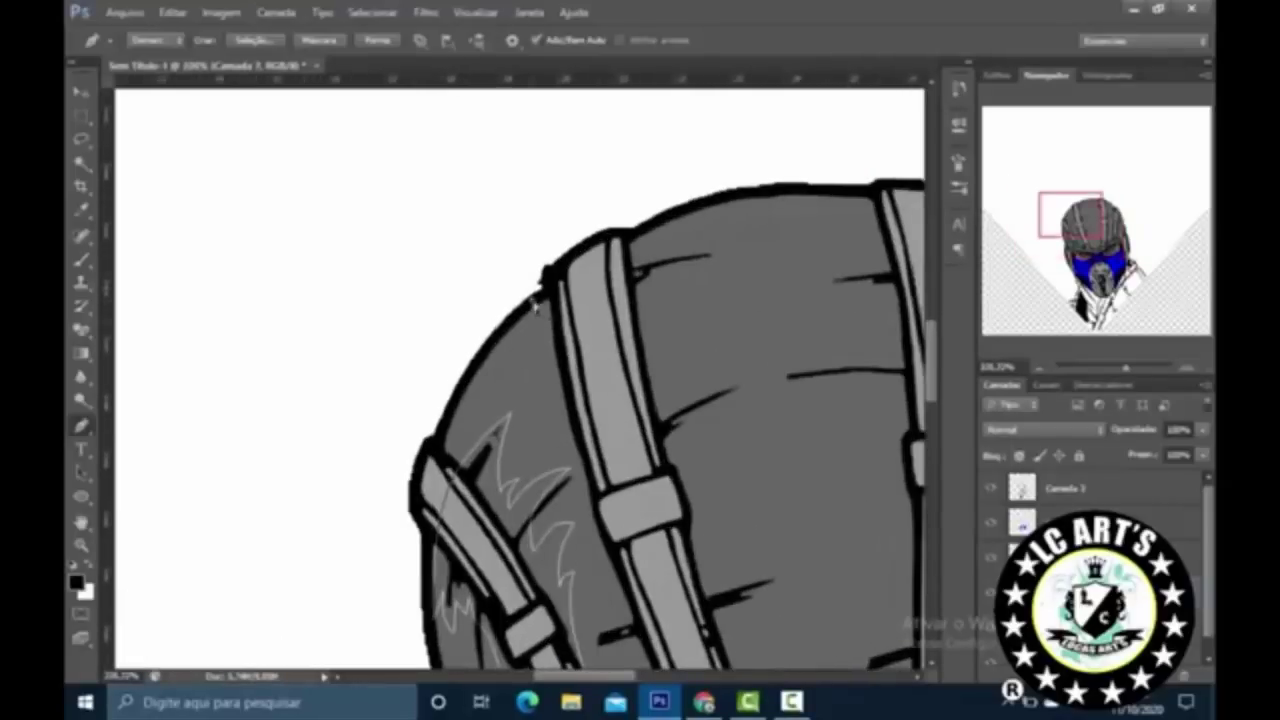
left_click_drag(511, 342, 536, 332)
left_click(527, 376)
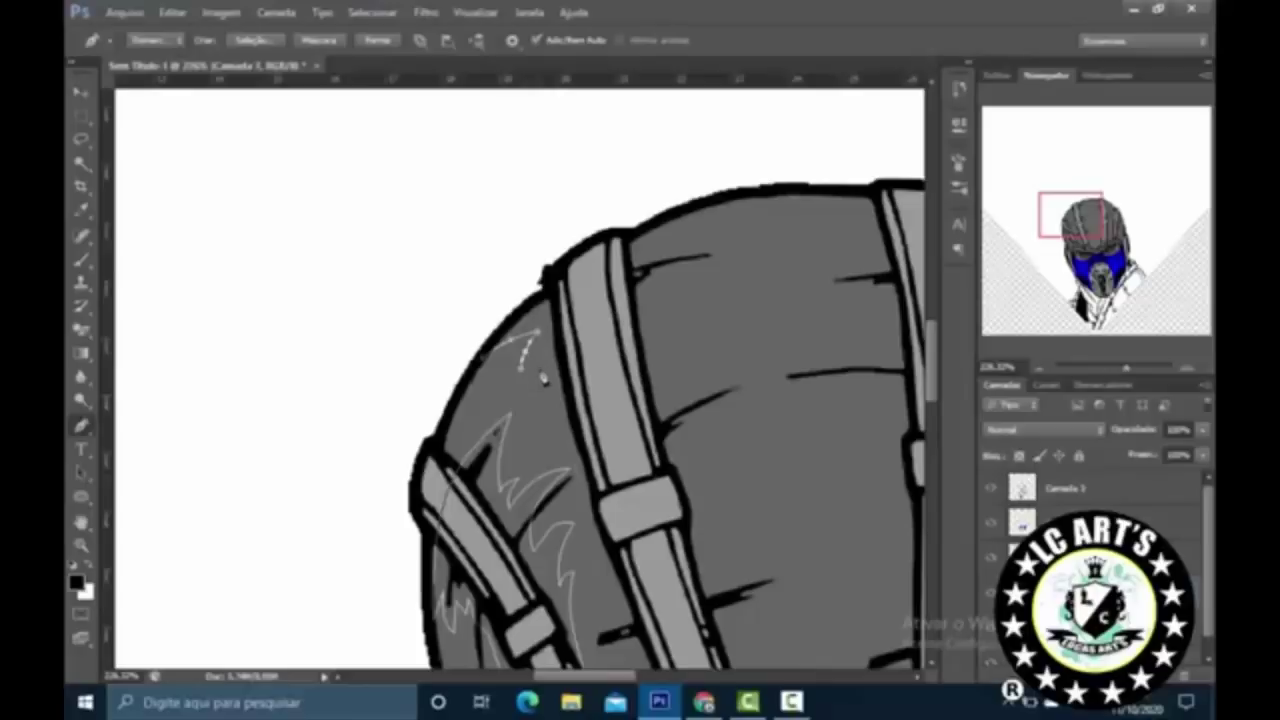
left_click(533, 441)
left_click(547, 389)
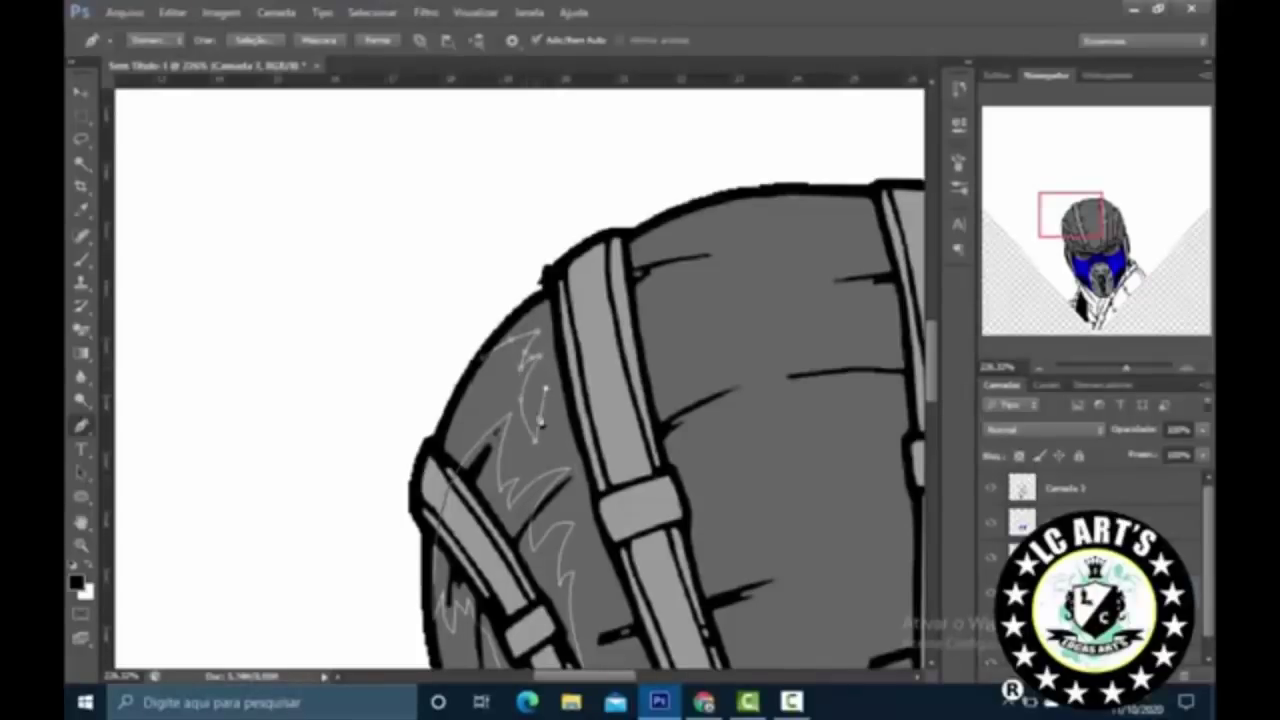
left_click(532, 410)
left_click(543, 430)
left_click(550, 437)
left_click_drag(578, 505, 573, 638)
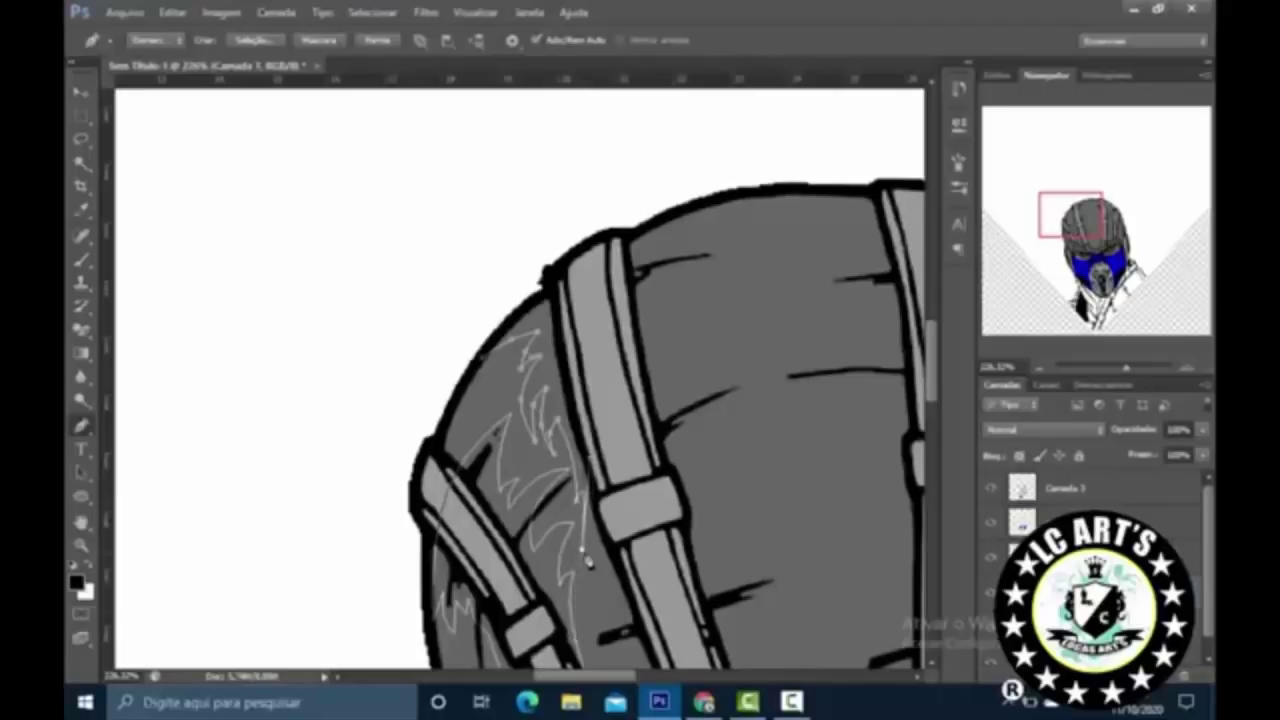
Step: Continue the shading path down along the second strap from the left to its lower end at the brow
scroll(580, 500, "down", 10)
scroll(640, 560, "up", 5)
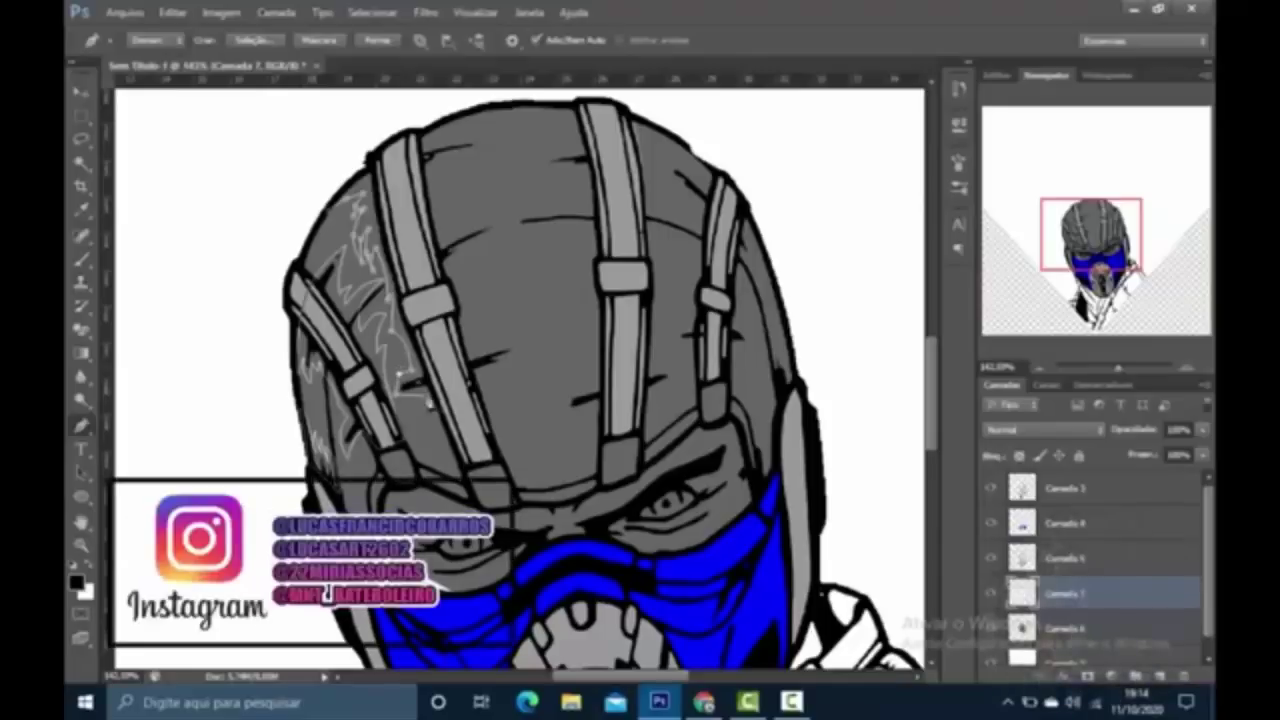
left_click(426, 396)
left_click(468, 490)
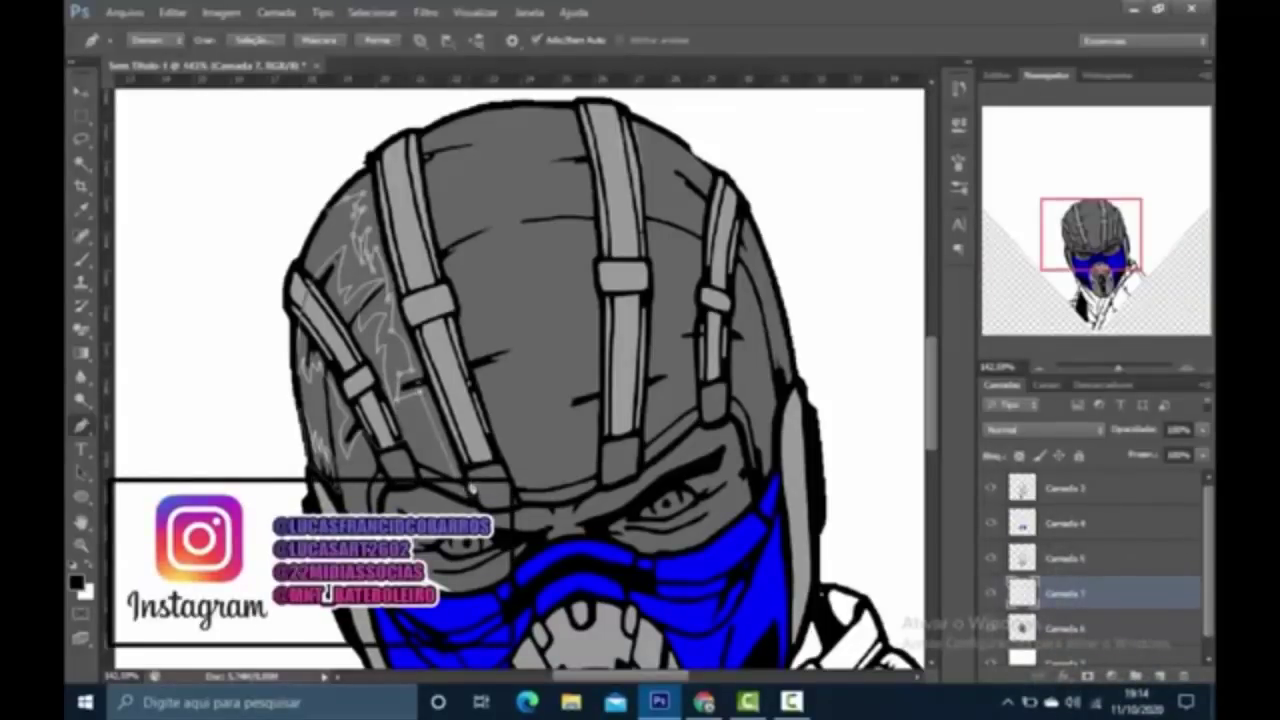
left_click(420, 245)
left_click(385, 148)
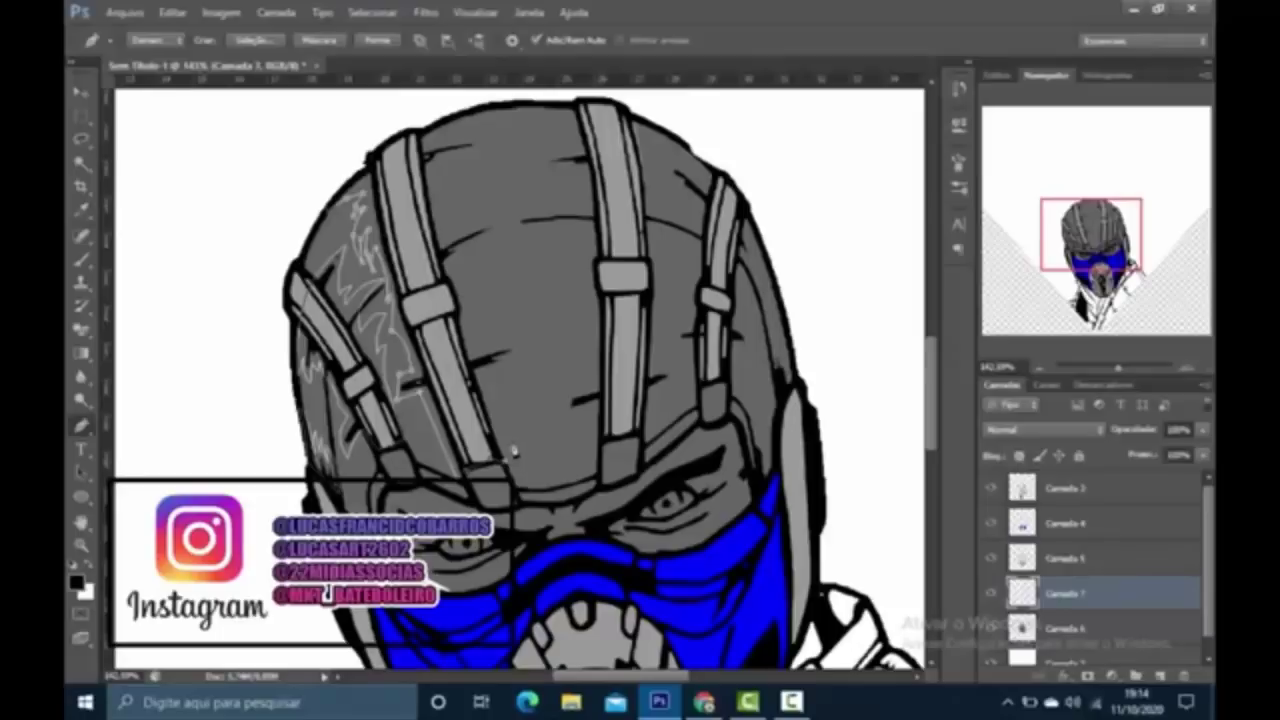
Step: Run the path up the right side of the same strap, spiking around its three fold lines, and close it at the hood's left edge
left_click(485, 372)
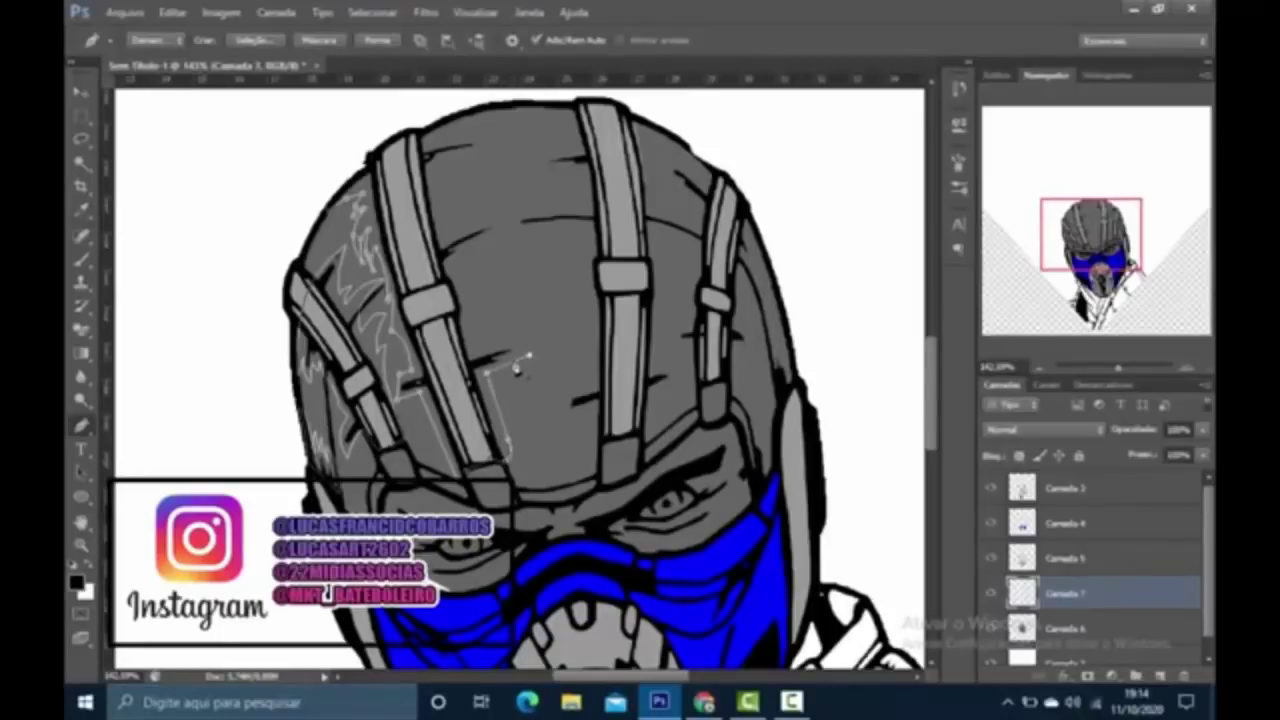
left_click_drag(511, 348, 536, 343)
left_click_drag(451, 272, 418, 265)
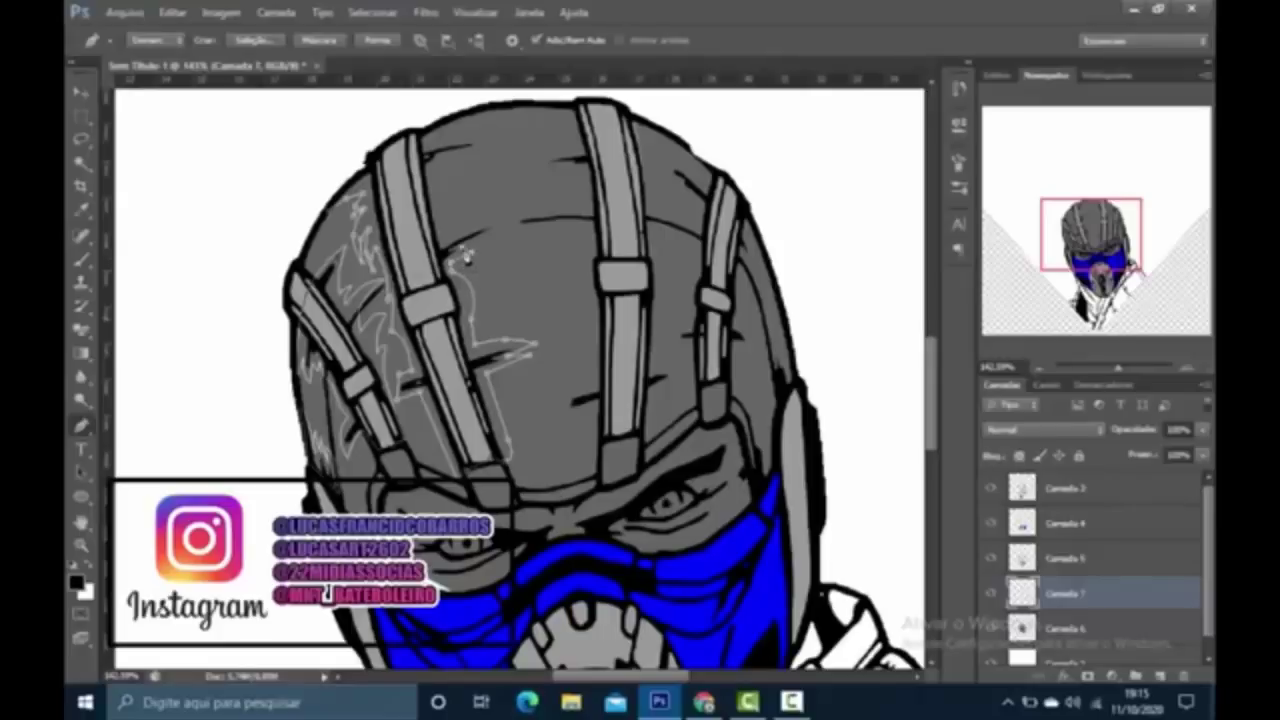
left_click_drag(458, 244, 418, 258)
left_click(436, 170)
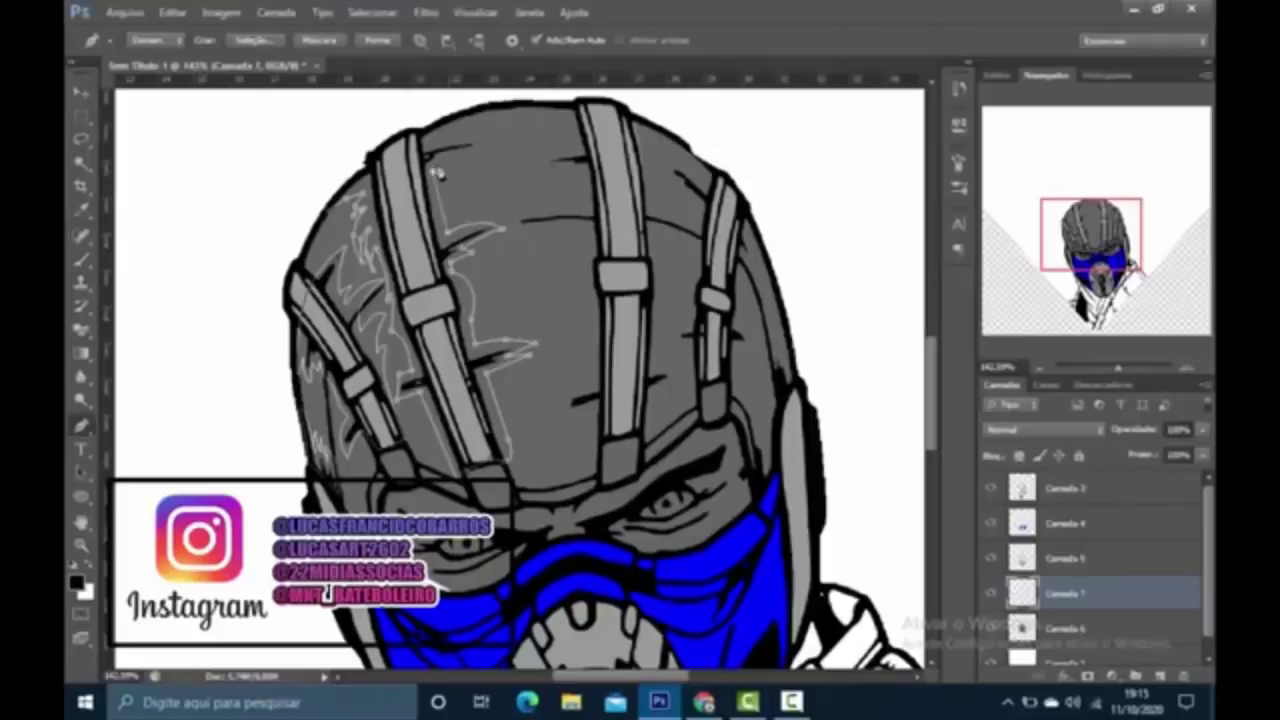
left_click_drag(494, 156, 515, 168)
left_click_drag(412, 150, 340, 216)
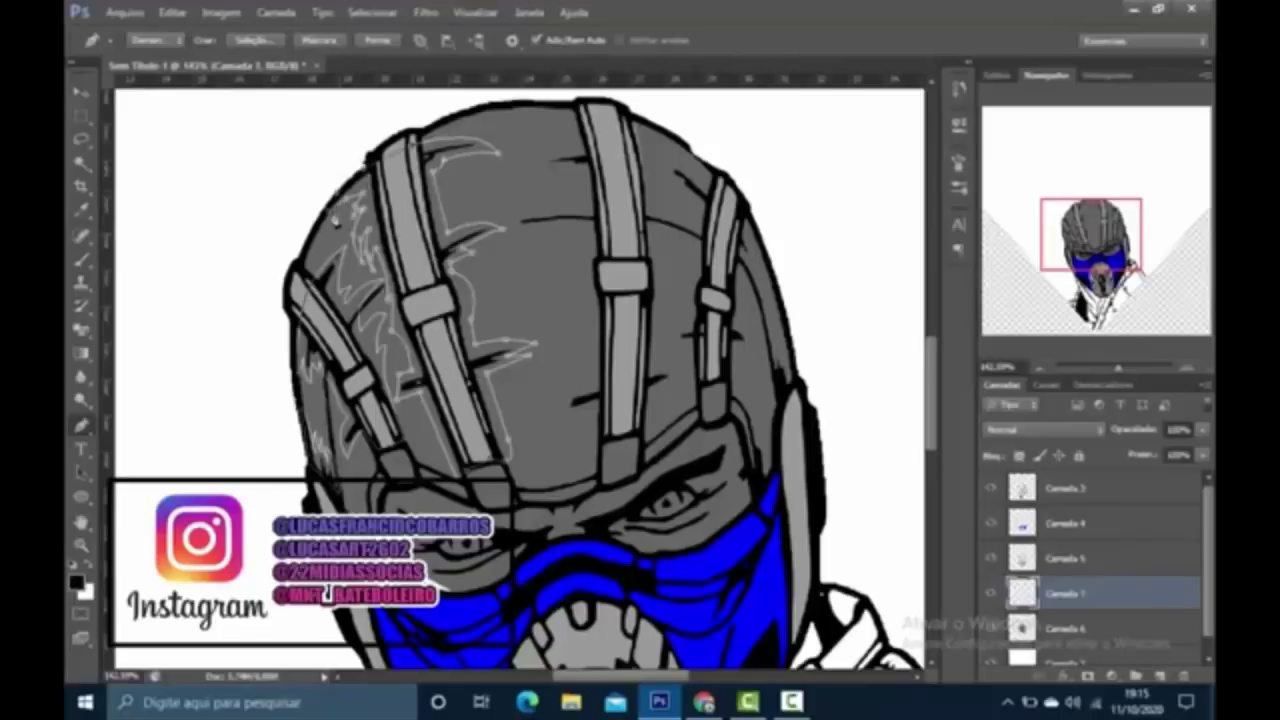
Step: Try filling the closed shading path with a light grey, then undo the attempt
right_click(514, 182)
left_click(620, 289)
left_click(990, 179)
left_click(928, 189)
left_click(650, 455)
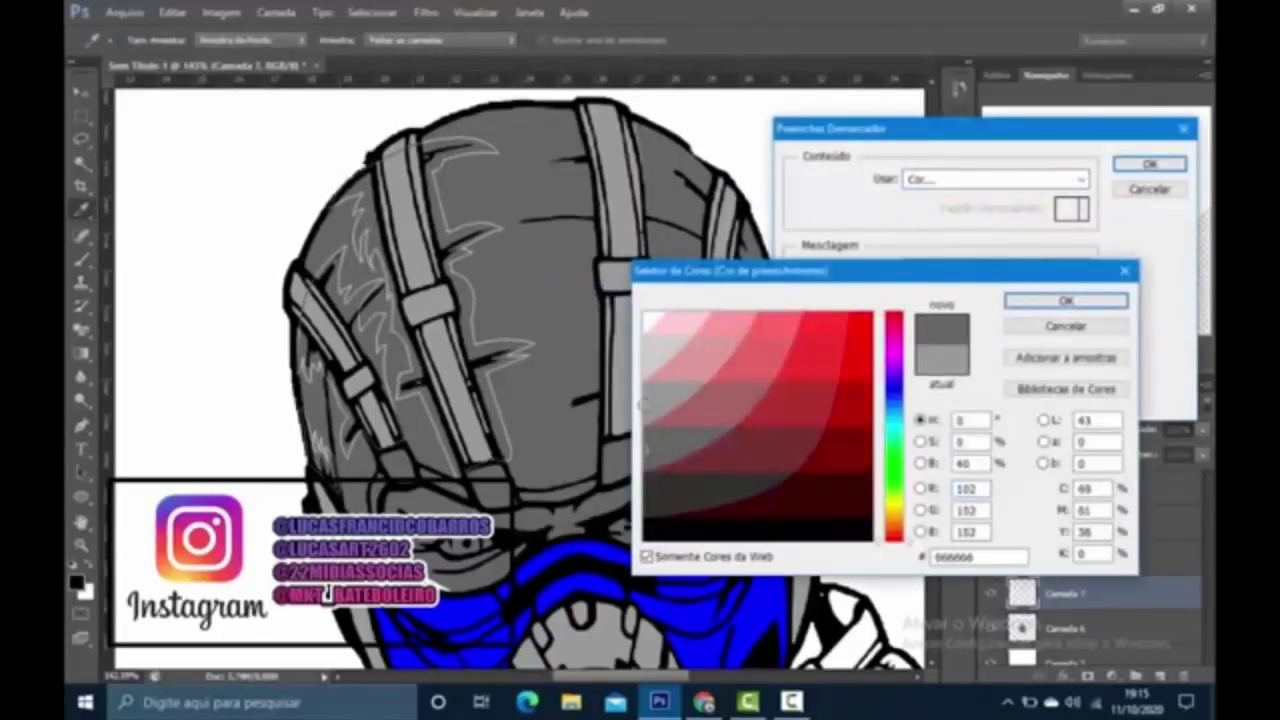
left_click(637, 402)
key("Return")
key("Return")
right_click(563, 168)
left_click(610, 200)
scroll(616, 236, "down", 2)
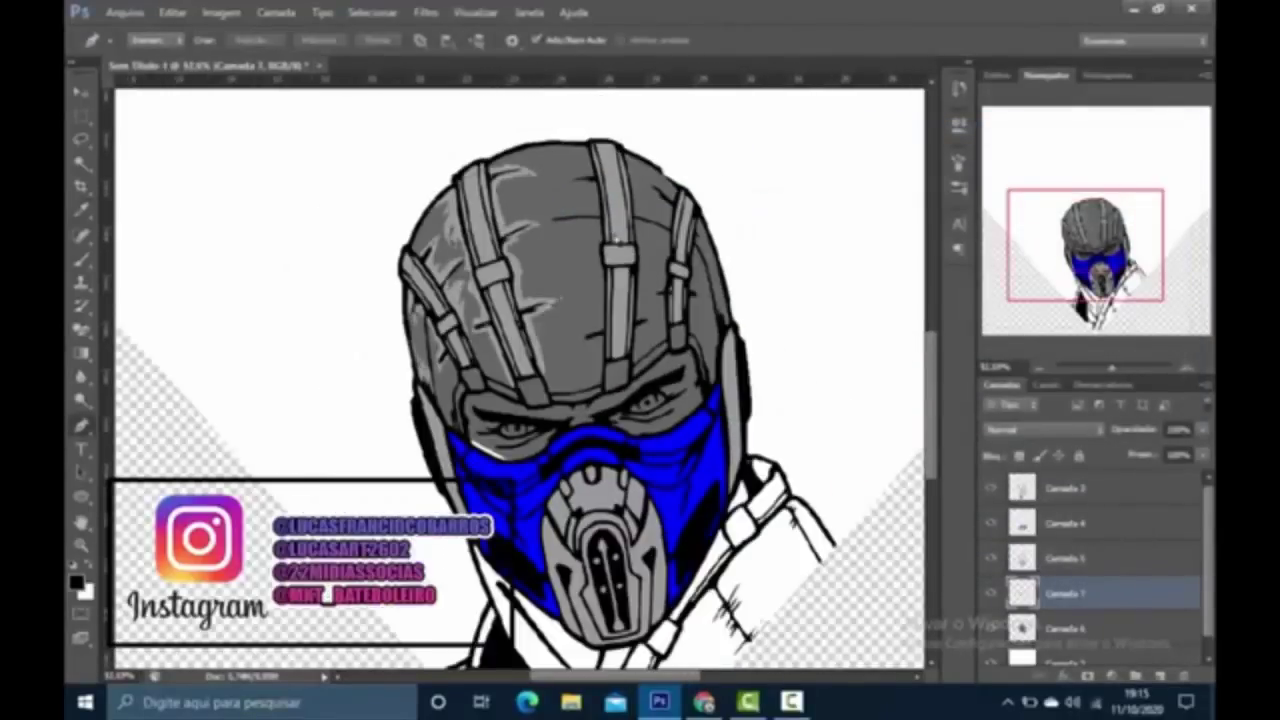
key("ctrl+z")
Step: Fill the hood shading path with black and lower the Camada 7 layer's opacity to make a translucent shadow
right_click(740, 190)
left_click(800, 298)
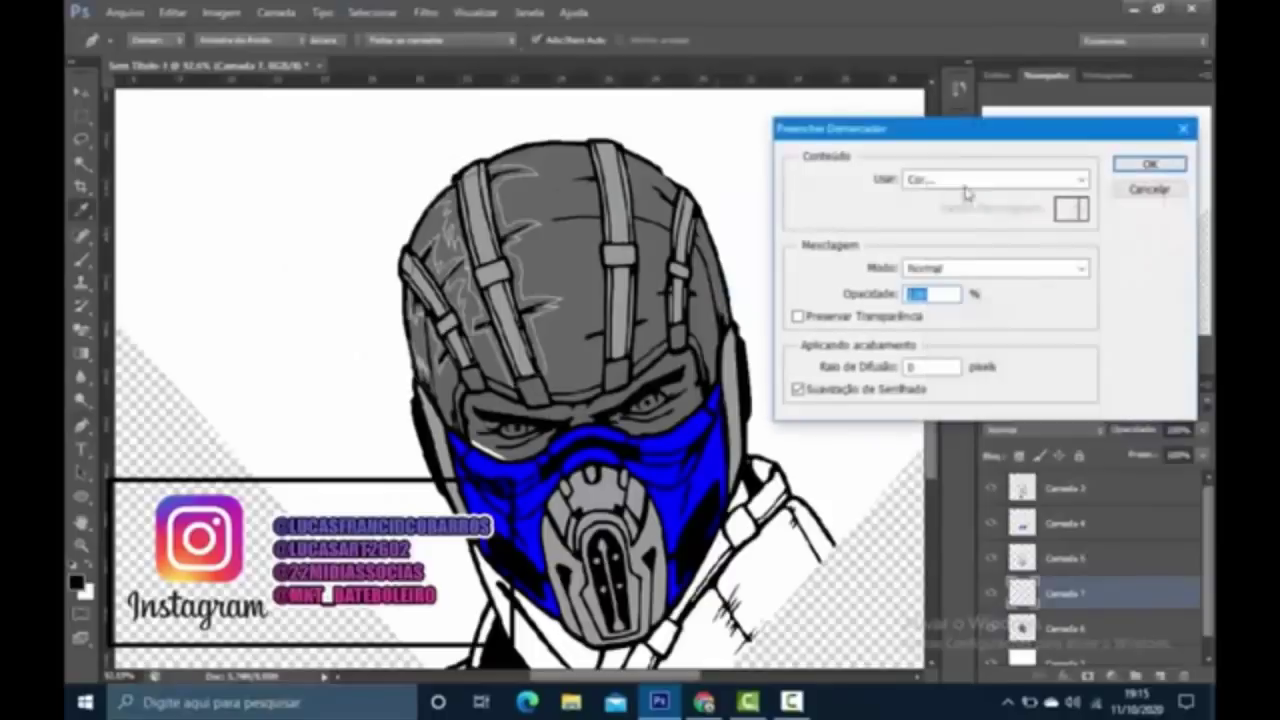
left_click(995, 179)
key("Return")
key("Return")
right_click(803, 141)
left_click(880, 172)
left_click(1203, 430)
left_click_drag(1208, 453, 1138, 457)
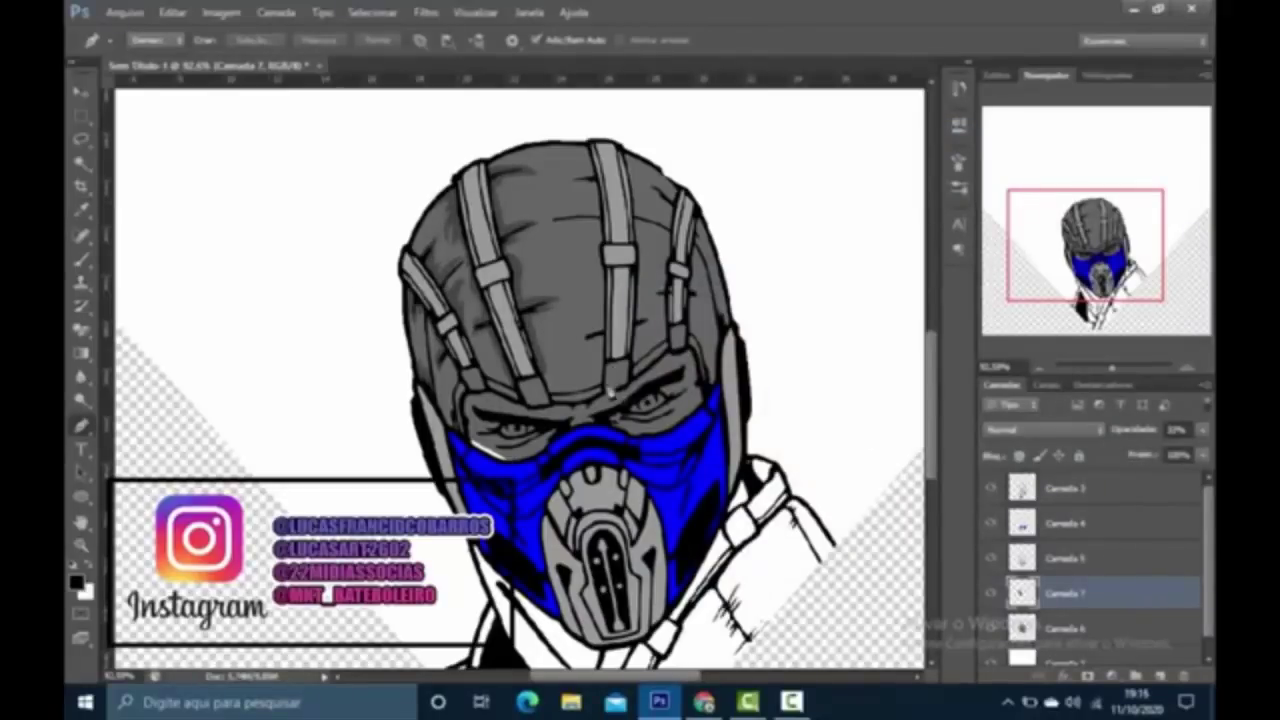
Step: Start a shading path at the hood's top beside the central strap and outline the upper fold line on its left
left_click(590, 163)
scroll(592, 172, "up", 3)
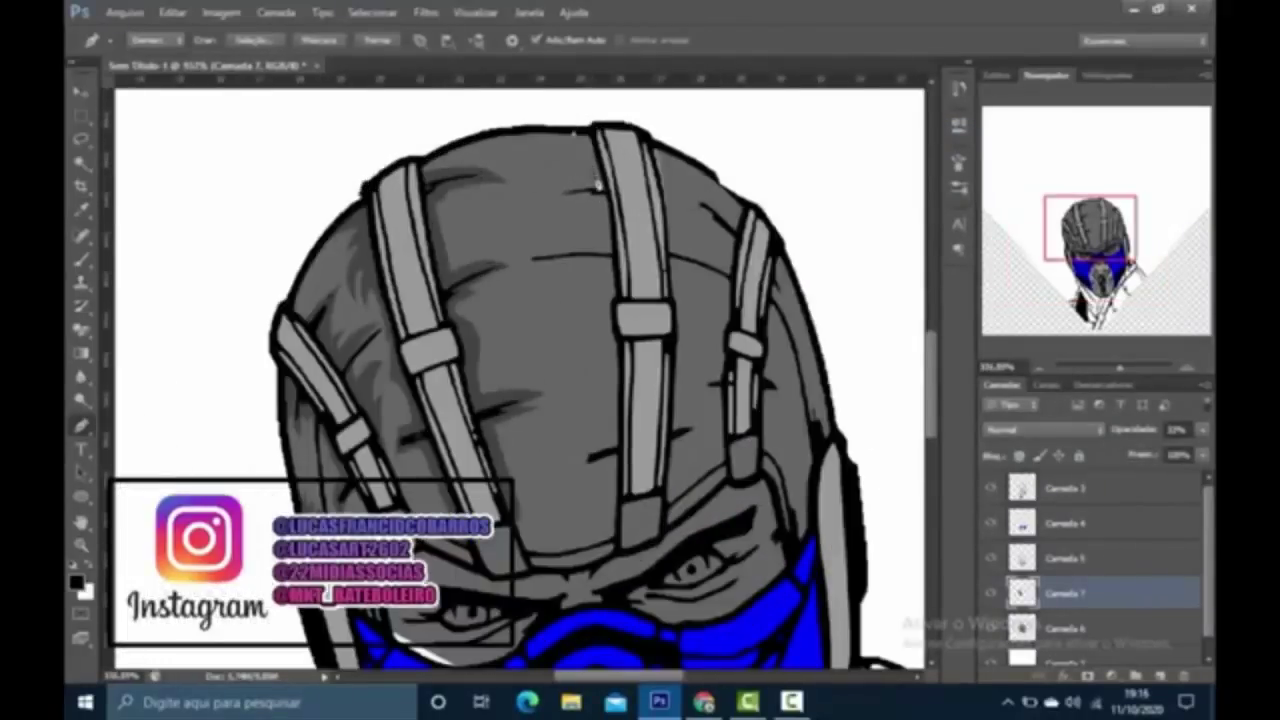
left_click(597, 183)
left_click(532, 190)
left_click(578, 201)
left_click(604, 200)
Step: Extend the path down the central strap's left side and around the second, longer fold line
left_click(606, 240)
left_click(578, 236)
left_click(548, 243)
key("alt")
left_click(537, 260)
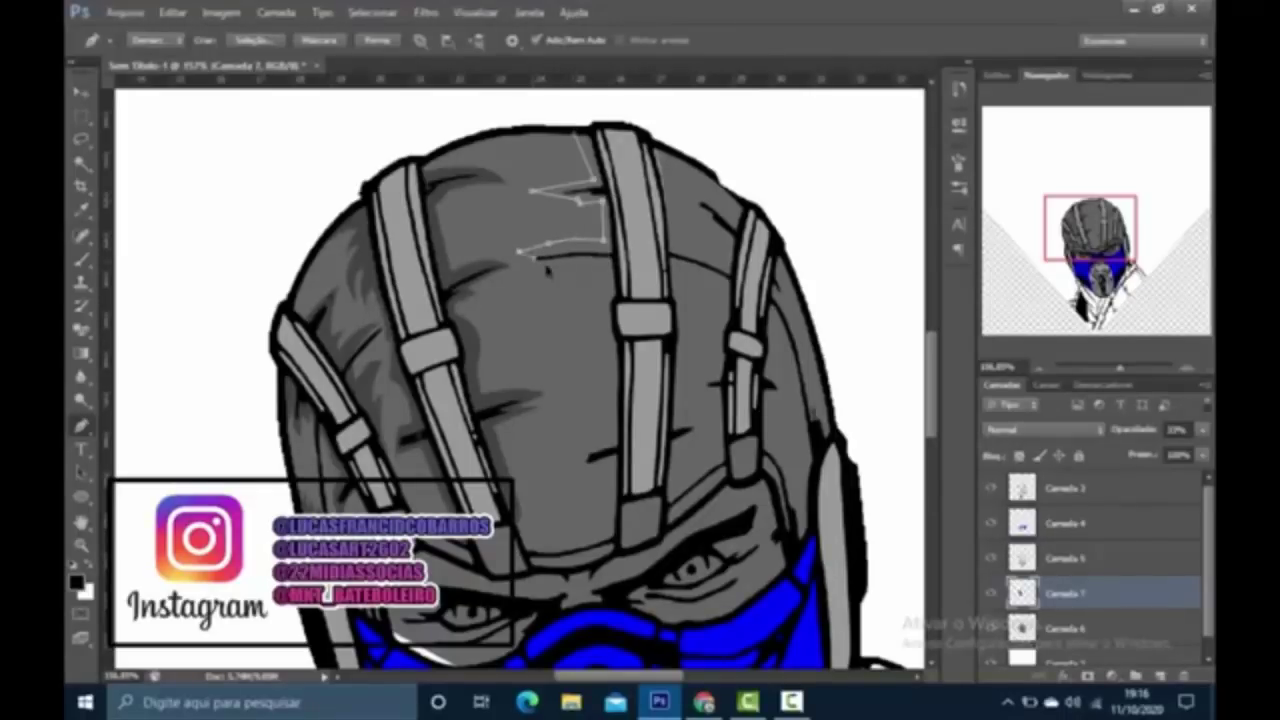
left_click(553, 247)
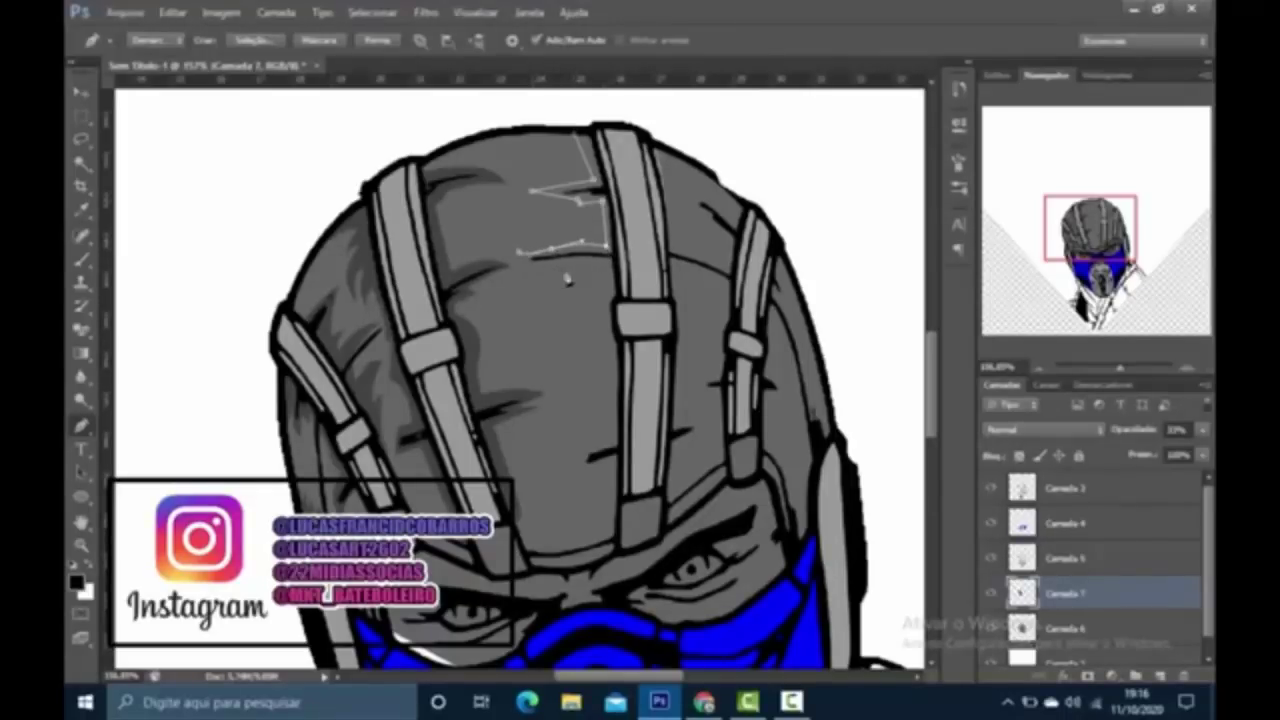
left_click(554, 269)
left_click(607, 262)
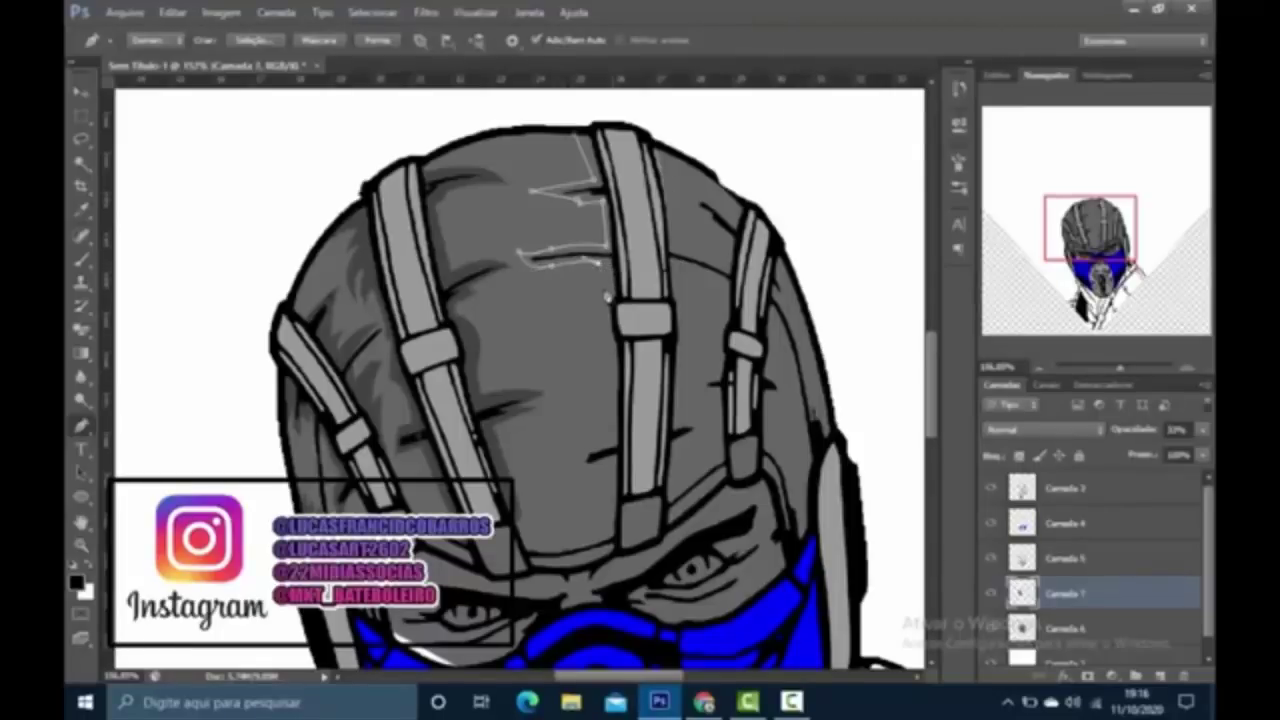
Step: Continue the path down past the lowest left fold line to the hood's brow edge beneath the central strap
left_click_drag(608, 347, 634, 373)
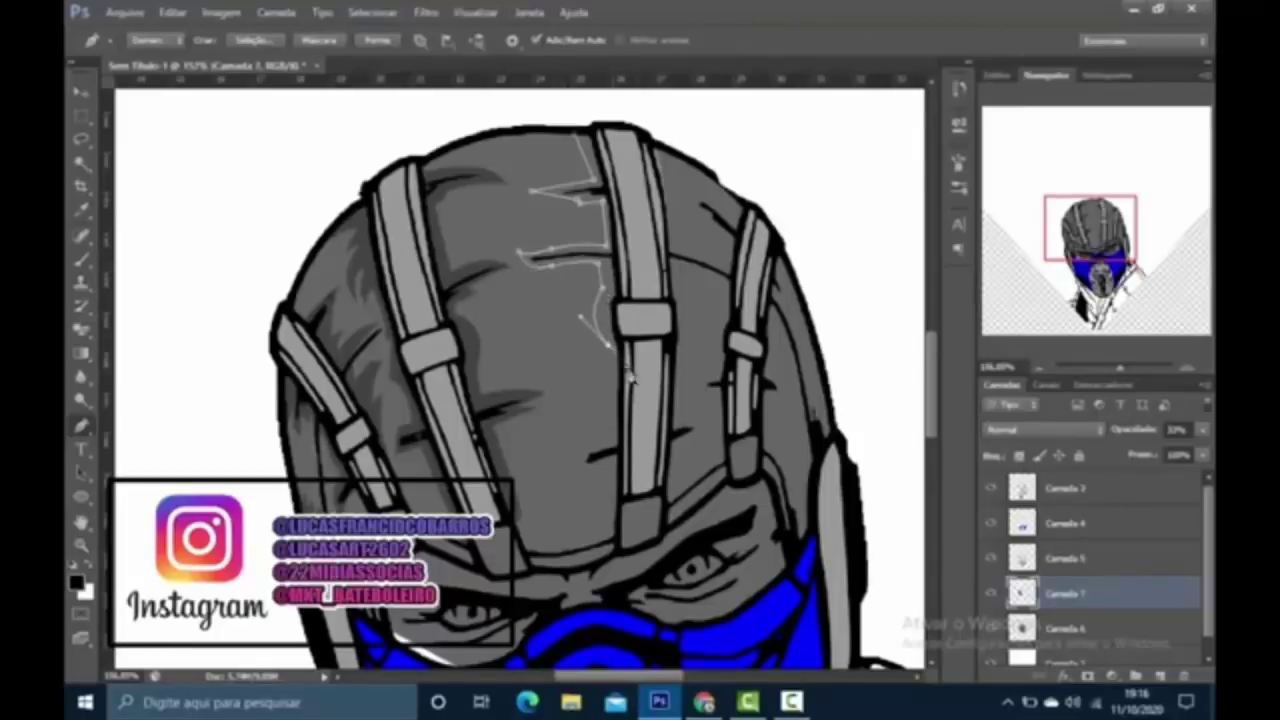
left_click(610, 435)
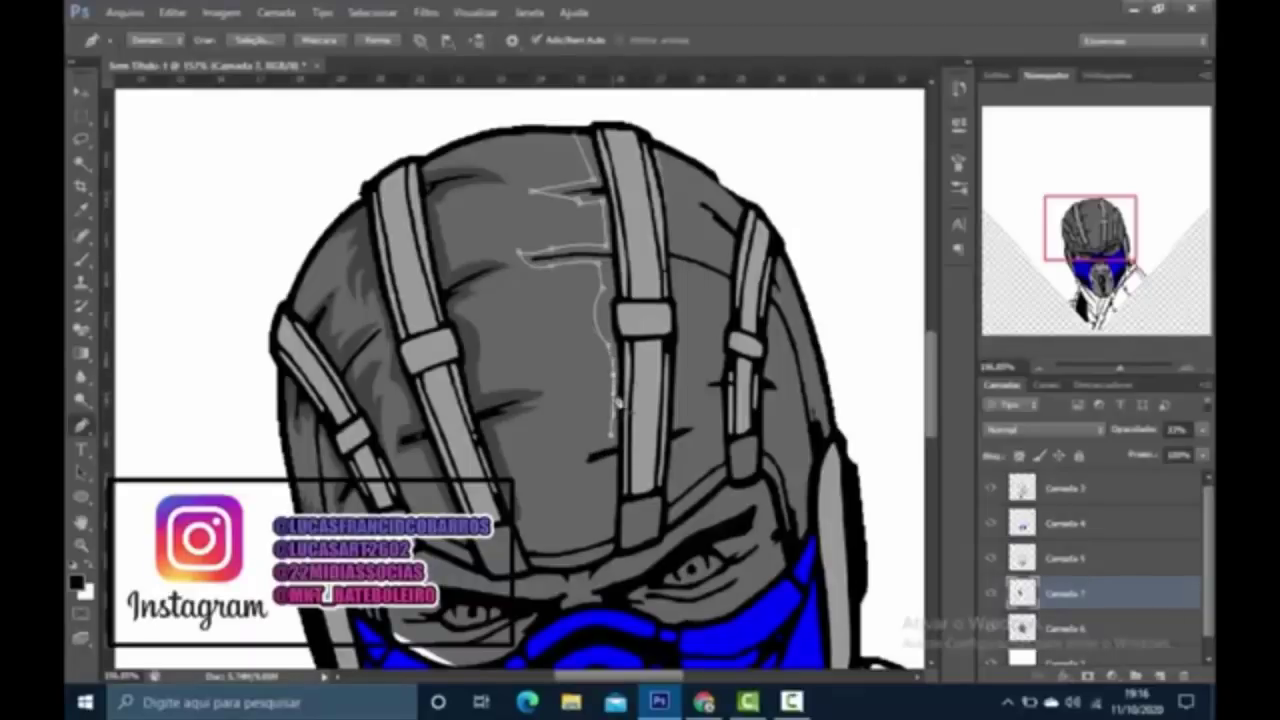
left_click_drag(562, 462, 603, 463)
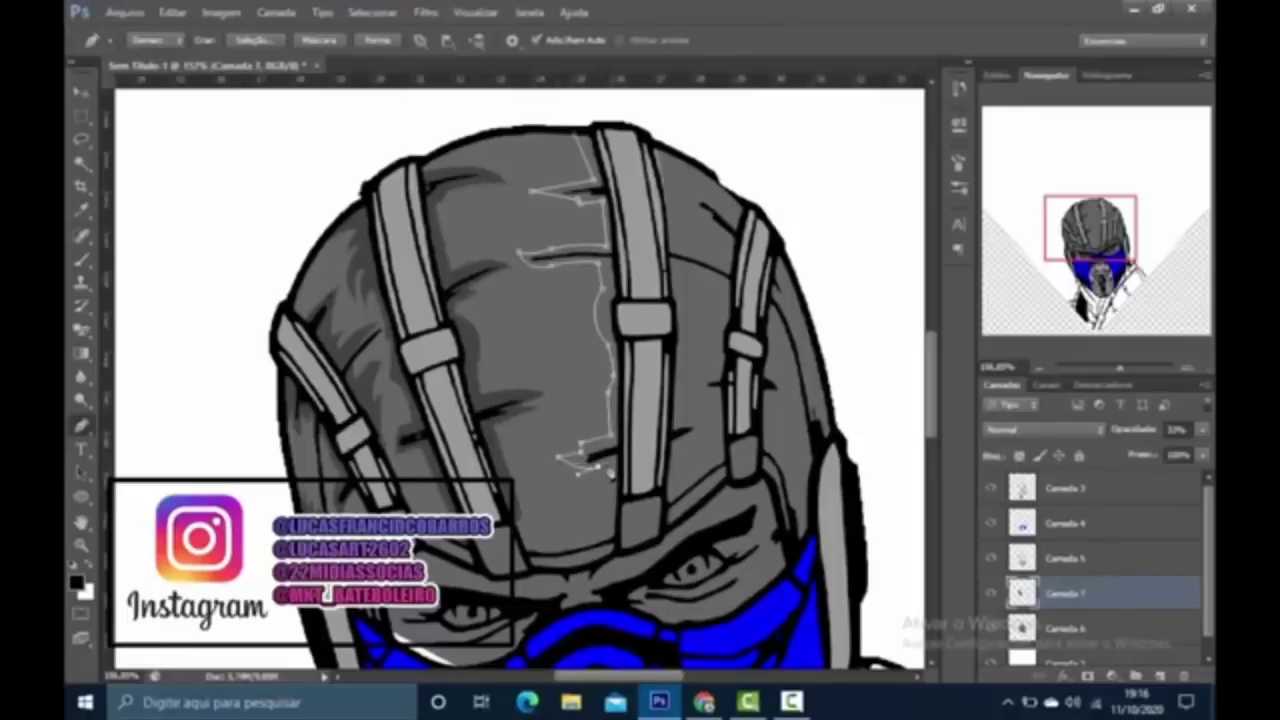
left_click(548, 549)
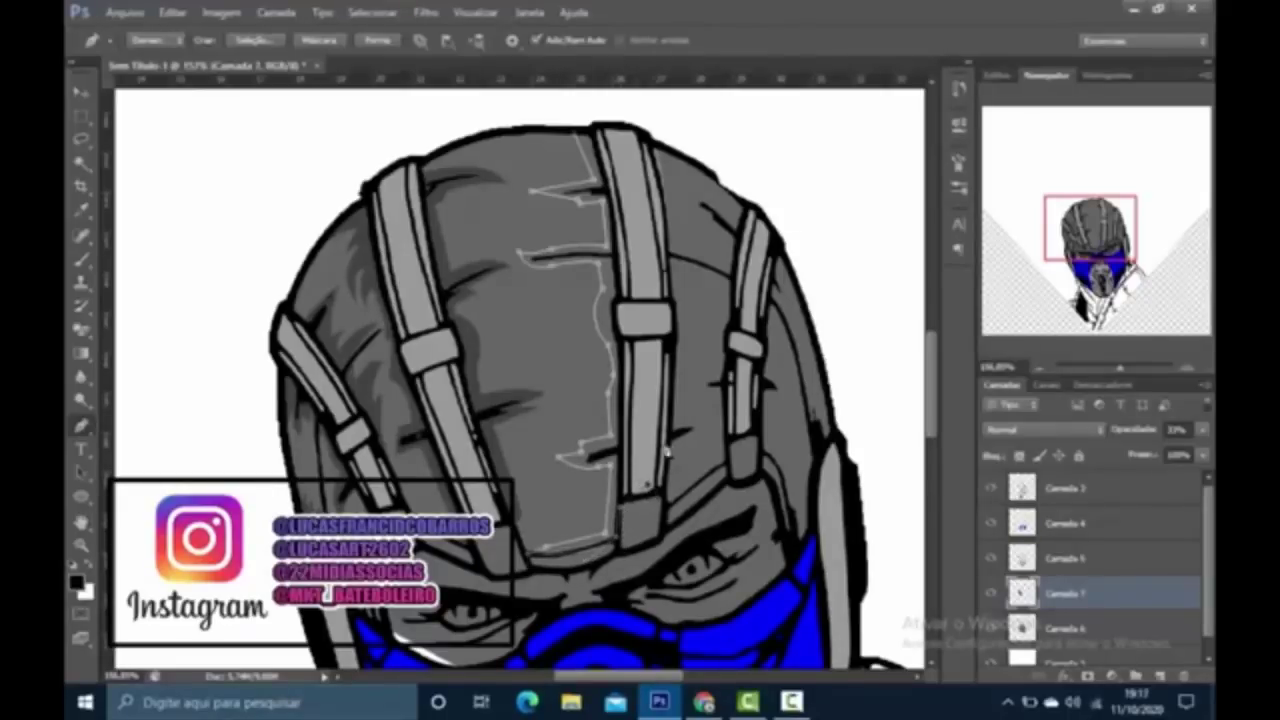
Step: Carry the path up the central strap's right side, around the small lower fold, to the hood's top edge
left_click_drag(668, 428, 706, 420)
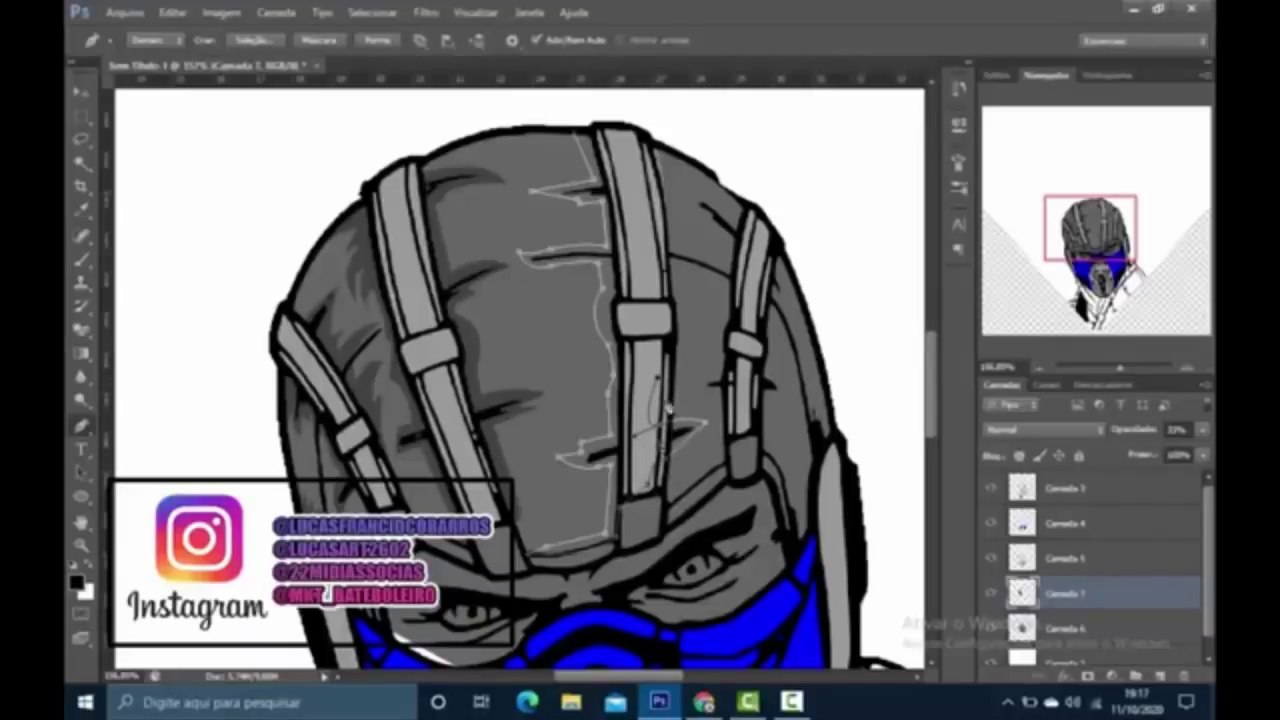
left_click_drag(690, 344, 692, 328)
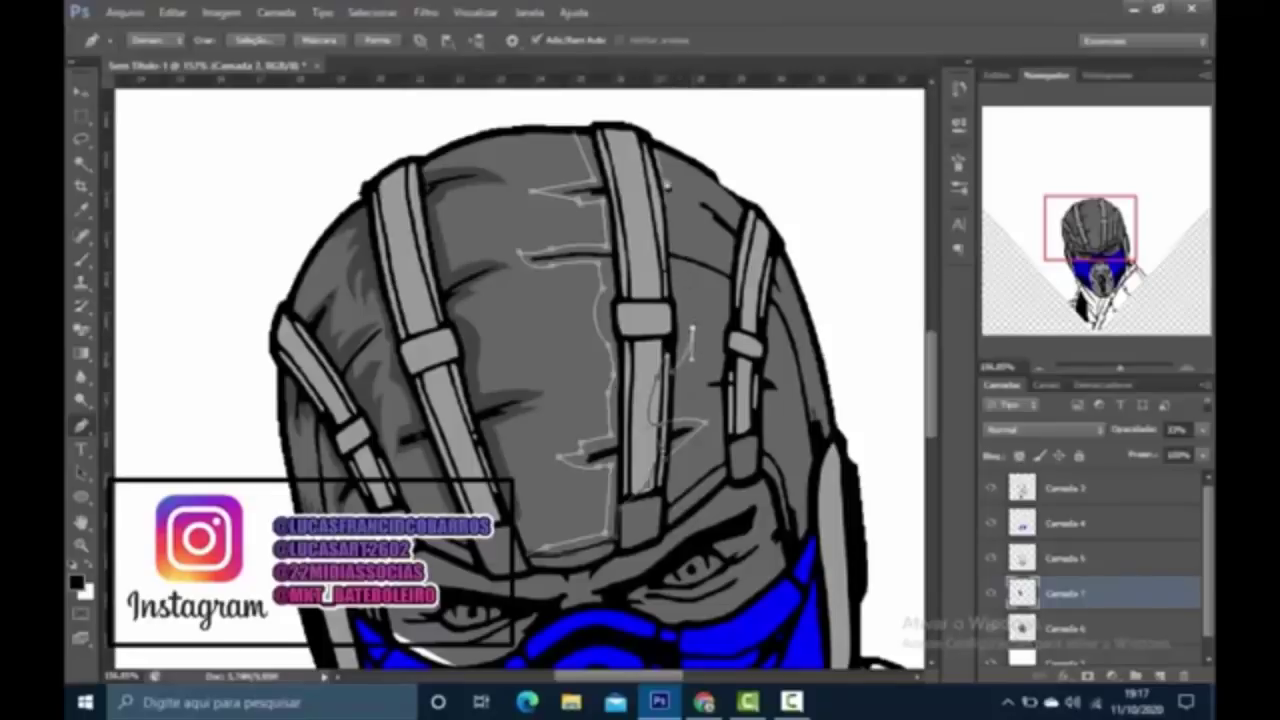
left_click_drag(661, 122, 635, 94)
key("ctrl+z")
left_click(652, 148)
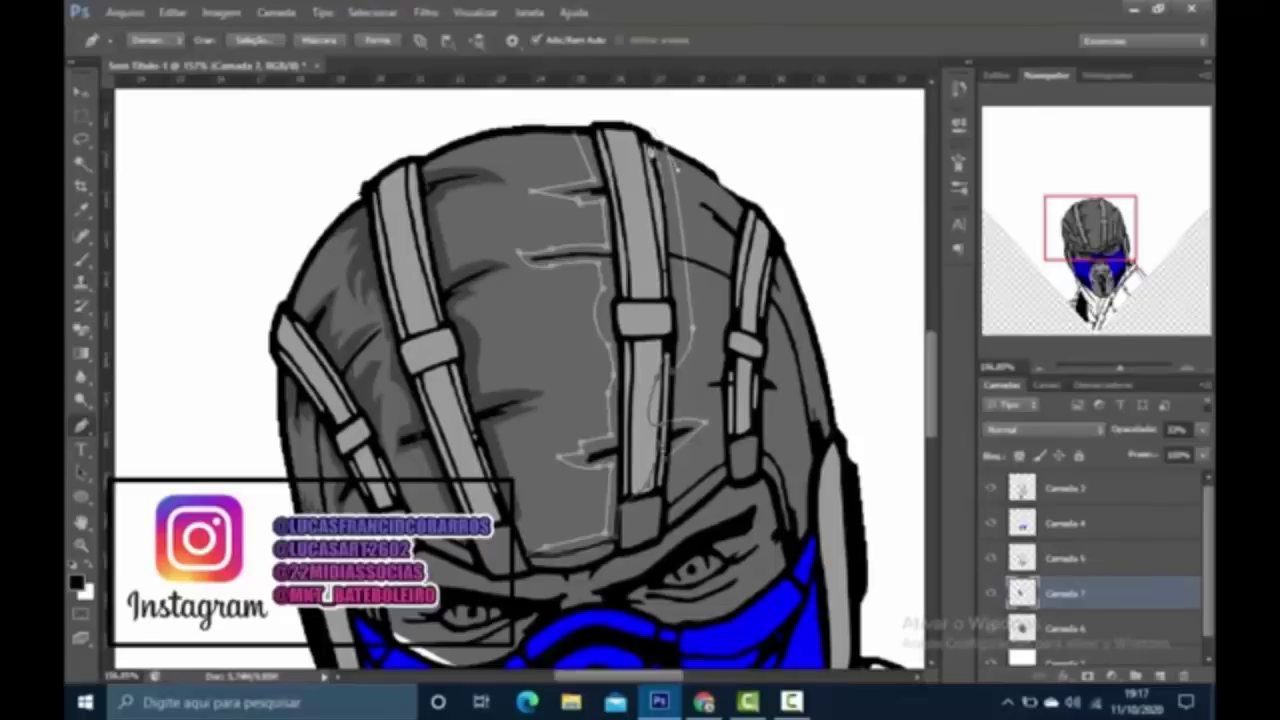
Step: Fill the central strap's shading path on Camada 7 and delete the path
right_click(763, 134)
key("Escape")
right_click(786, 160)
key("Escape")
scroll(760, 405, "down", 3)
scroll(771, 286, "down", 2)
Step: Draw a shading path up the left side of the rightmost strap, around its fold lines, to the hood's outer edge
scroll(706, 390, "up", 5)
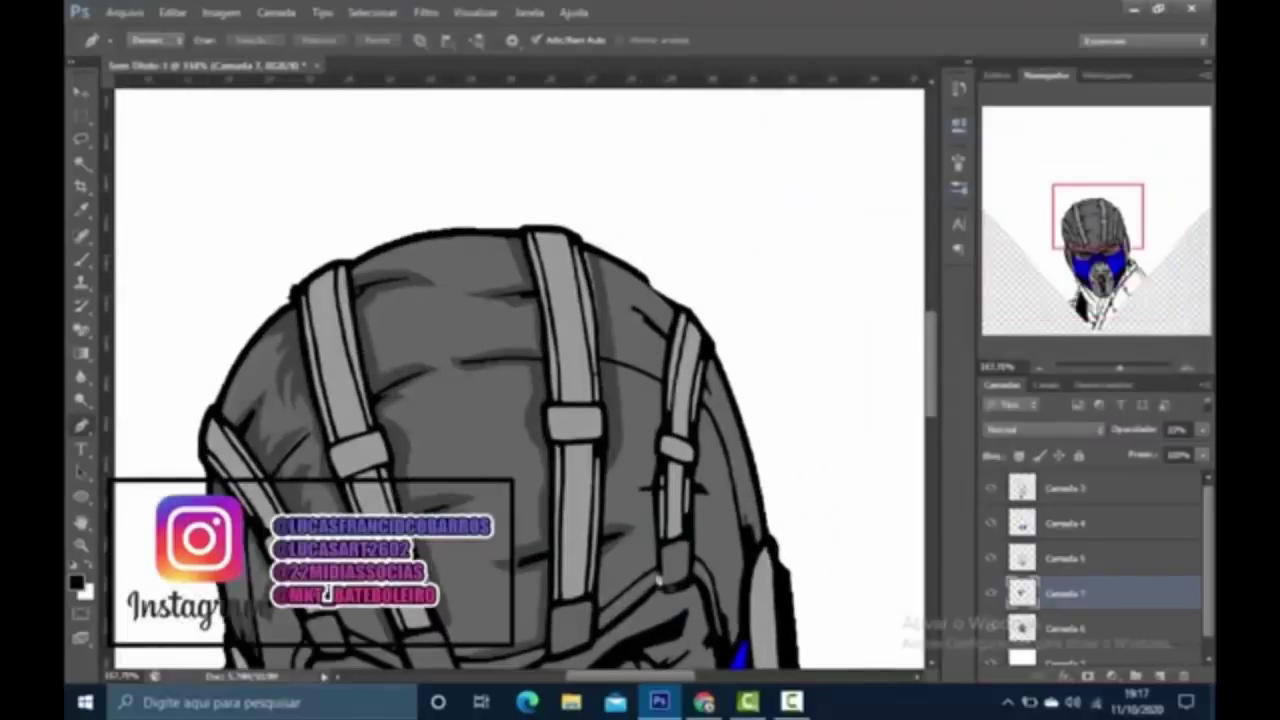
scroll(660, 580, "down", 3)
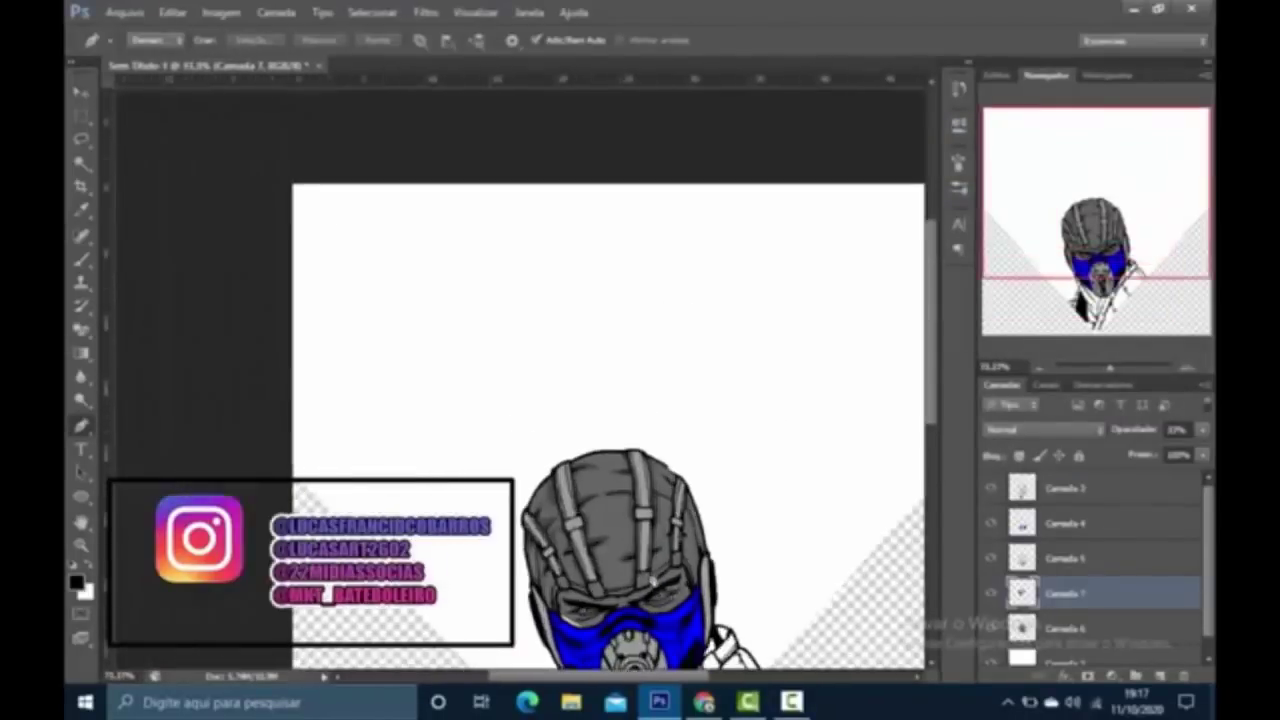
scroll(645, 575, "up", 4)
left_click(716, 490)
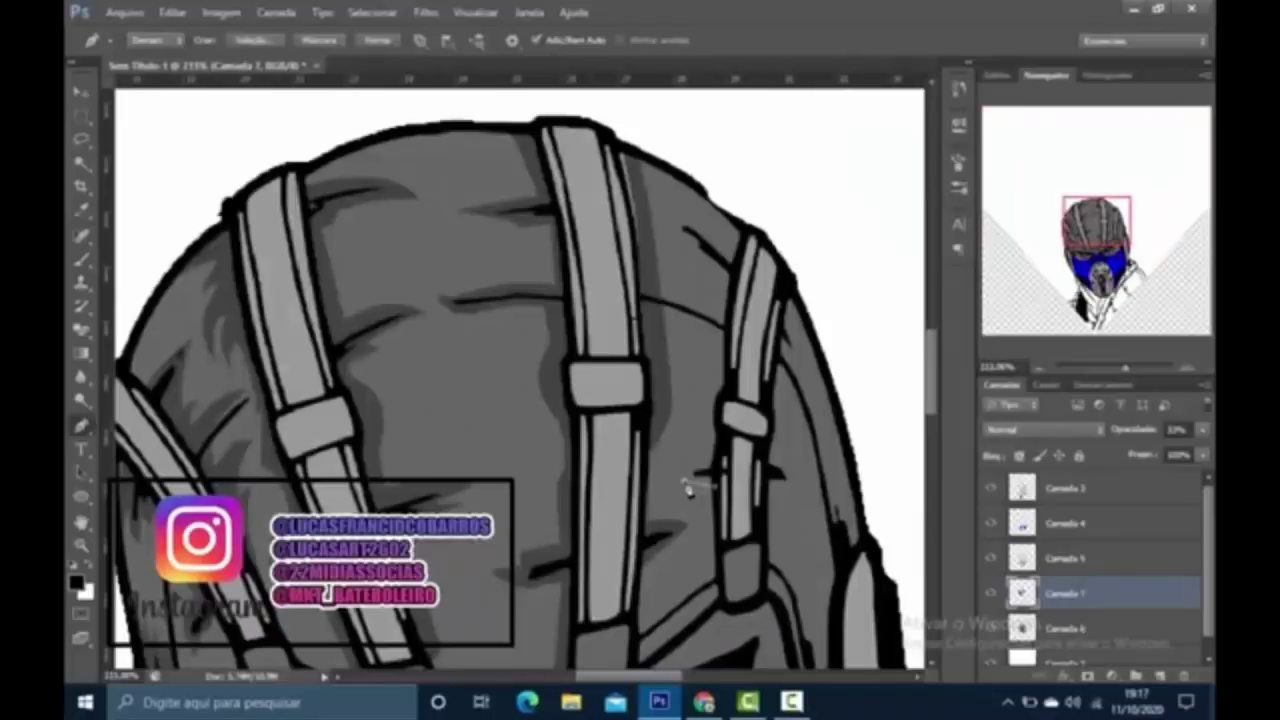
left_click(730, 362)
left_click_drag(713, 333, 681, 327)
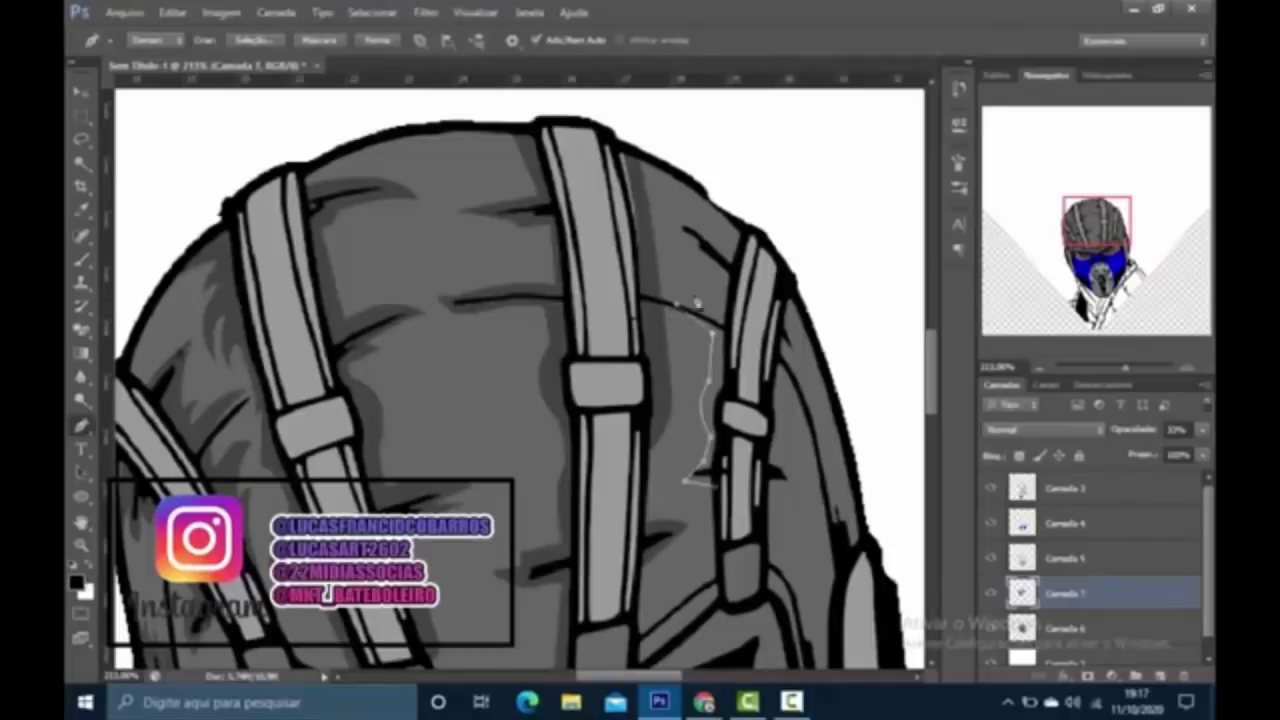
left_click(688, 294)
left_click(725, 275)
mouse_move(703, 234)
left_mouse_down()
mouse_move(757, 206)
mouse_move(737, 223)
mouse_move(711, 210)
left_mouse_up()
left_click(743, 236)
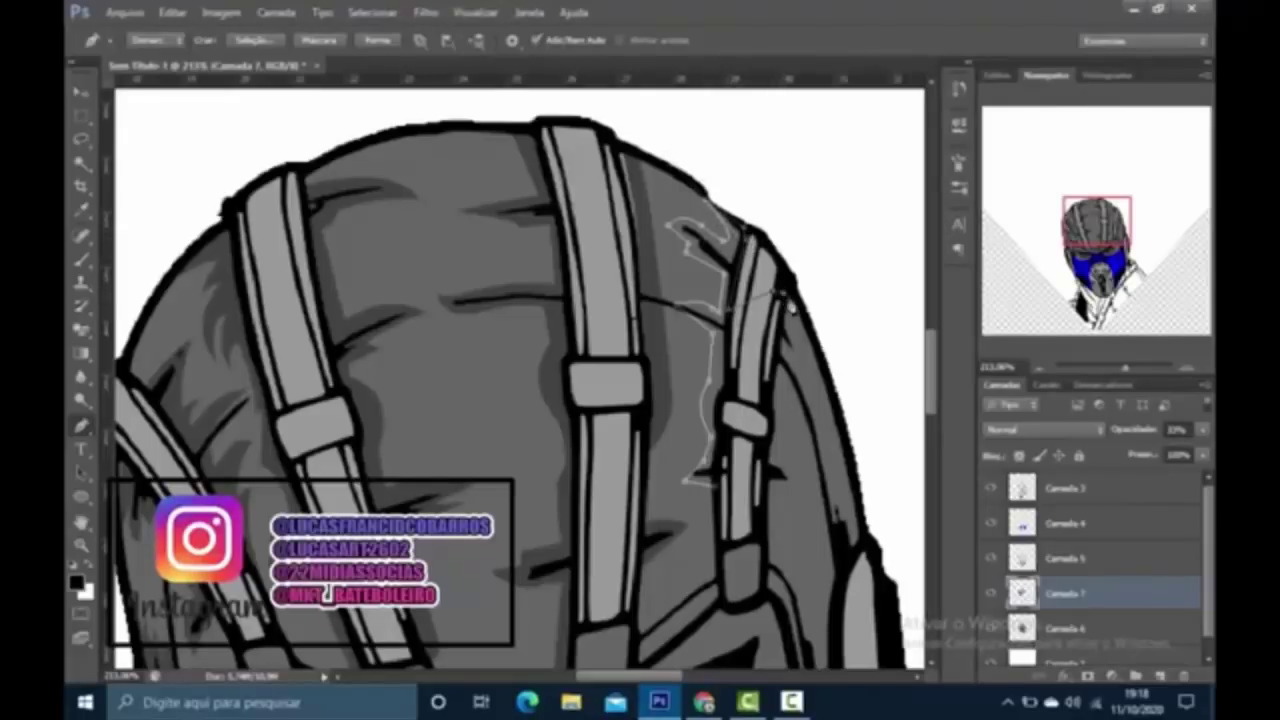
Step: Continue the path down the right side of the rightmost strap, around its folds, and close it at the lower end
left_click_drag(781, 356, 801, 366)
left_click_drag(820, 458, 822, 463)
left_click_drag(781, 398, 765, 392)
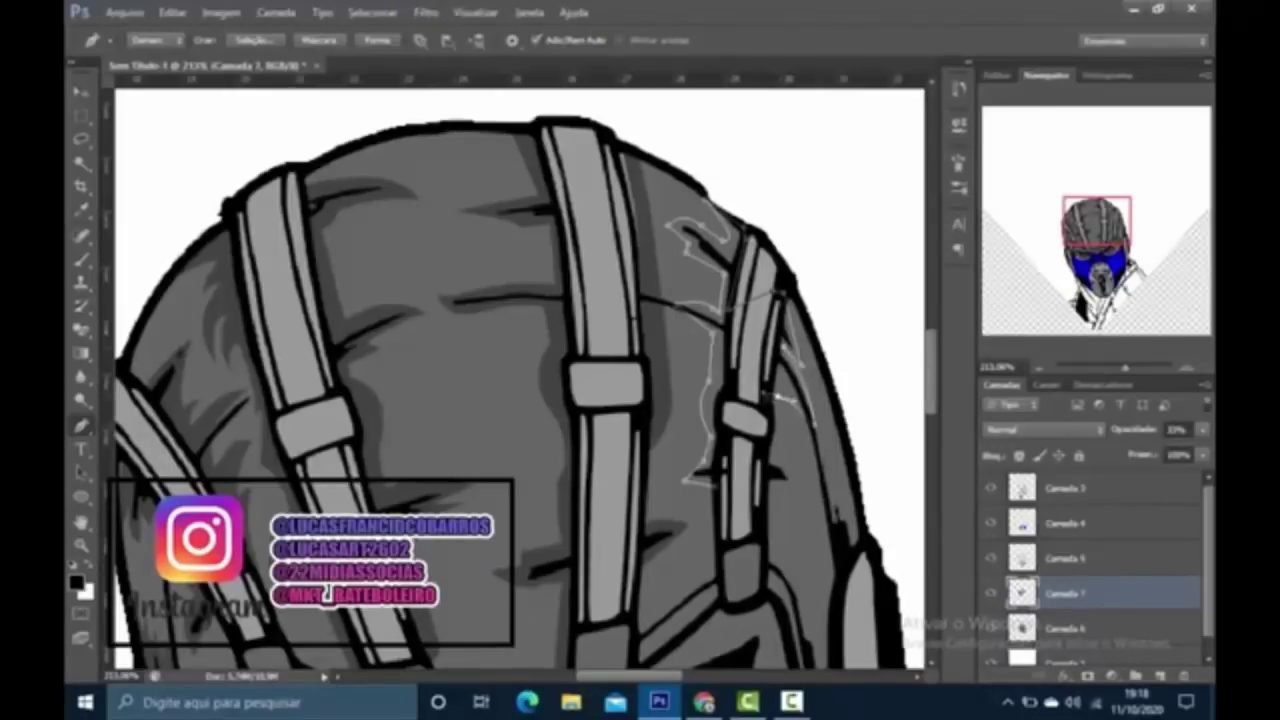
left_click_drag(778, 456, 784, 468)
left_click_drag(774, 561, 721, 553)
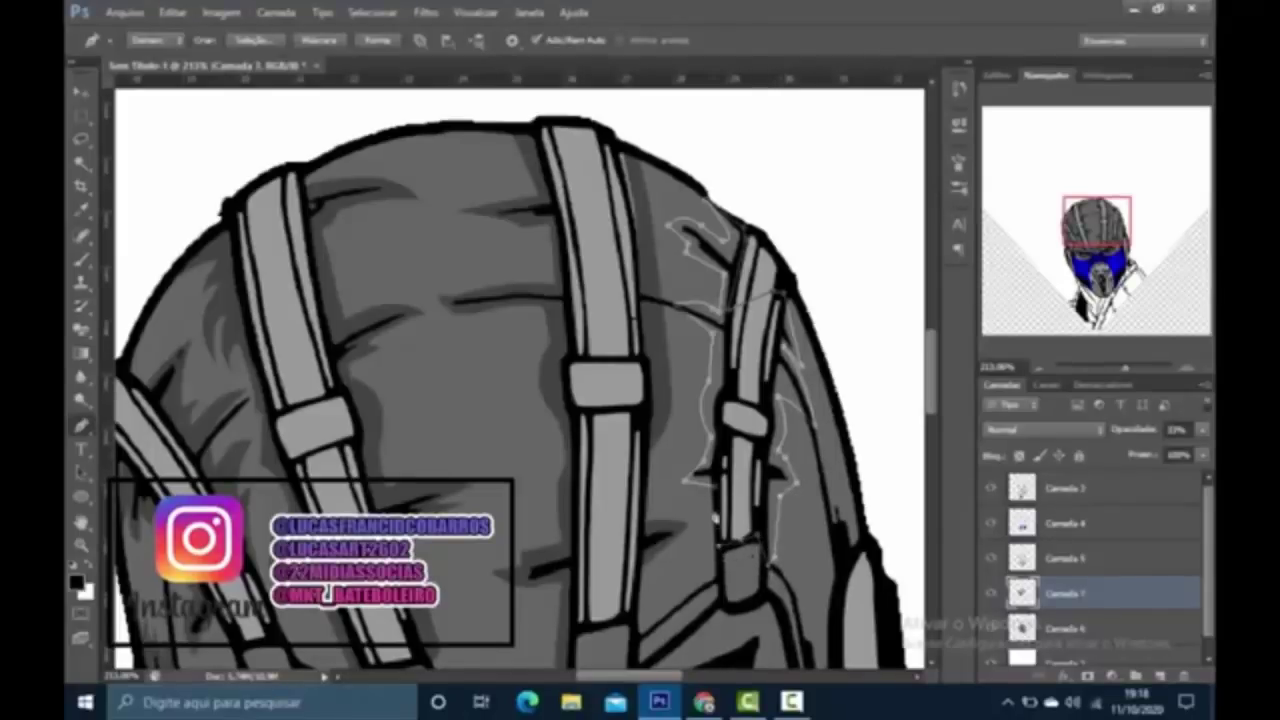
Step: Fill the rightmost strap's shading path on Camada 7 and delete the path
right_click(752, 228)
left_click(800, 309)
key("Return")
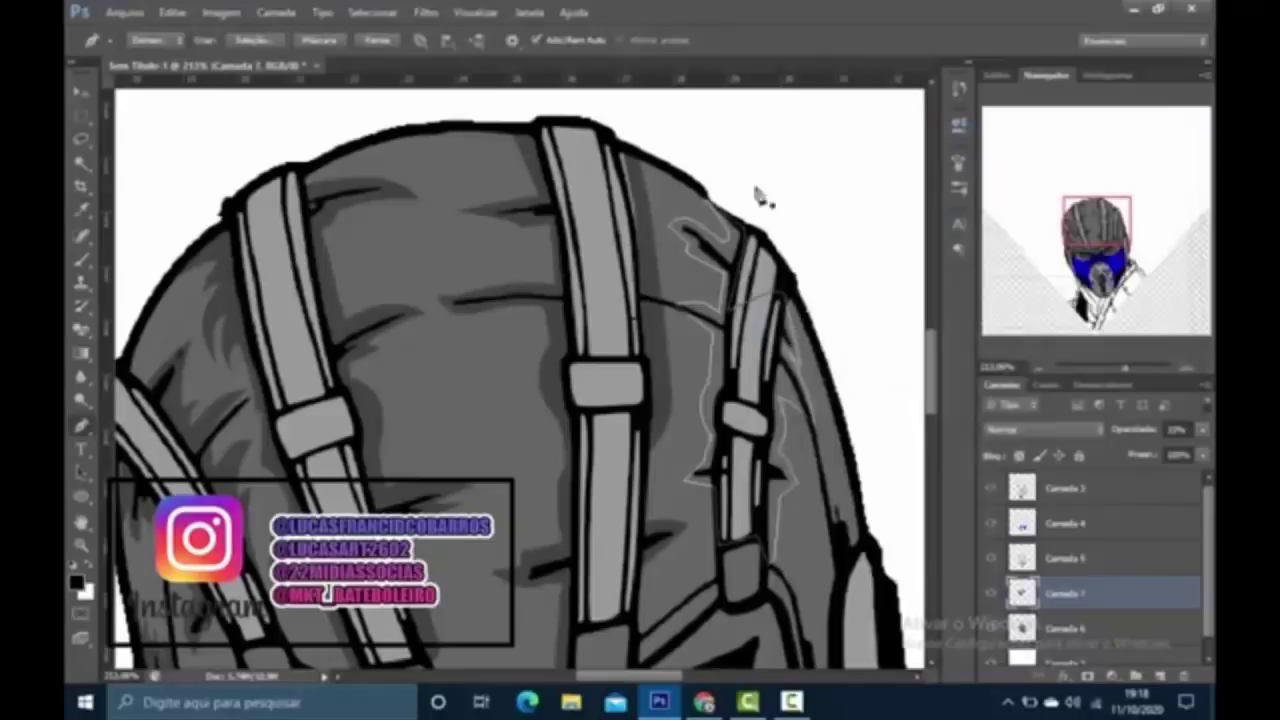
right_click(778, 155)
left_click(800, 177)
scroll(692, 211, "down", 5)
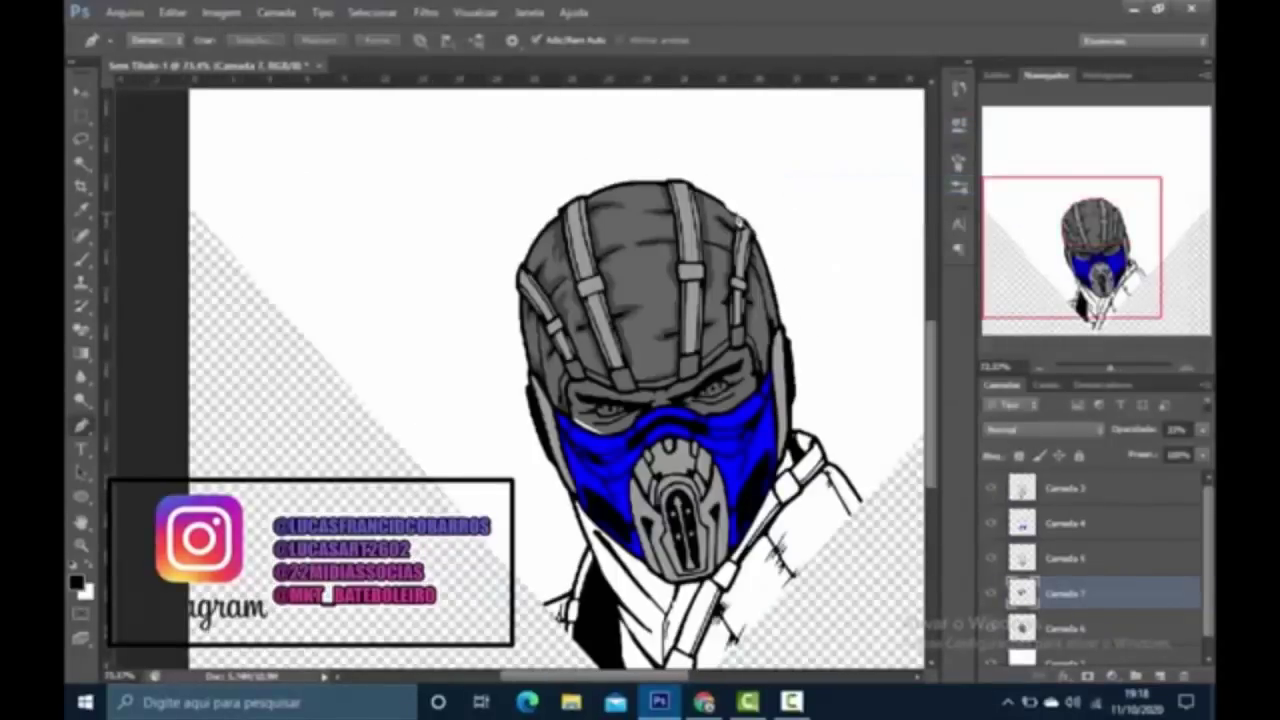
Step: Try moving the Camada 4 layer below Camada 5, then undo the reordering
scroll(662, 410, "up", 4)
left_click_drag(631, 685, 656, 685)
left_click(1068, 524)
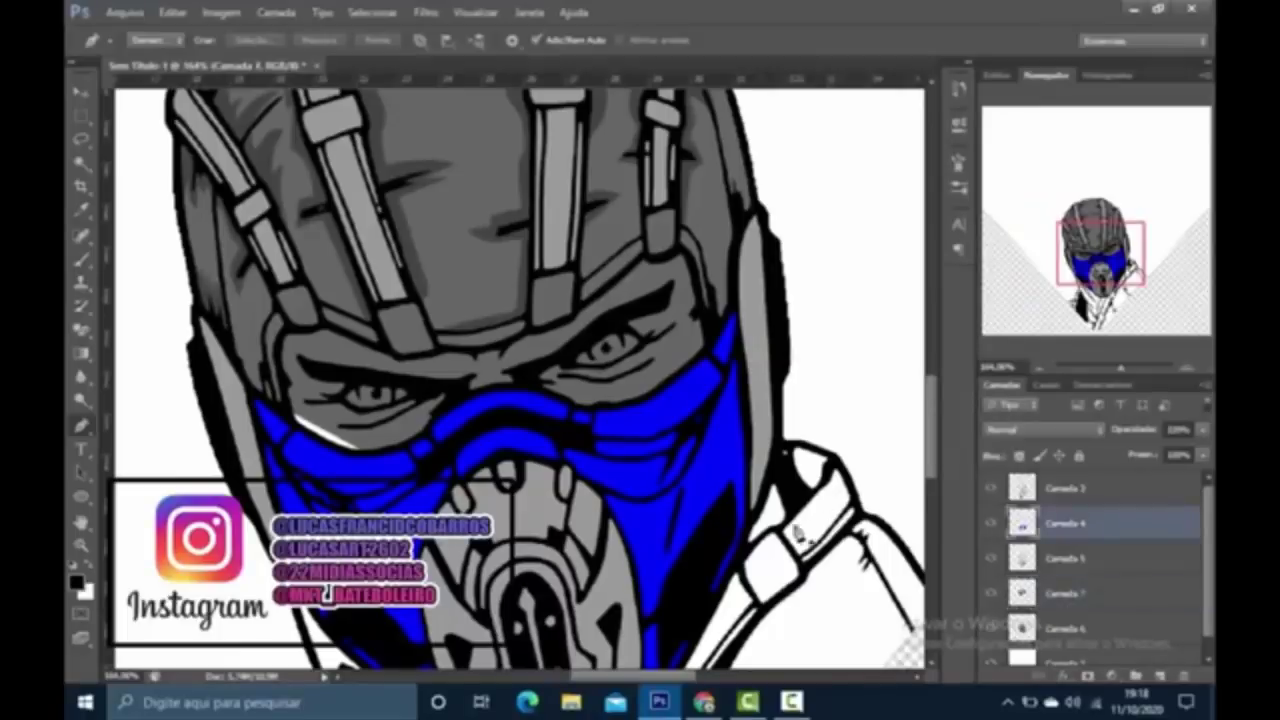
key("ctrl+z")
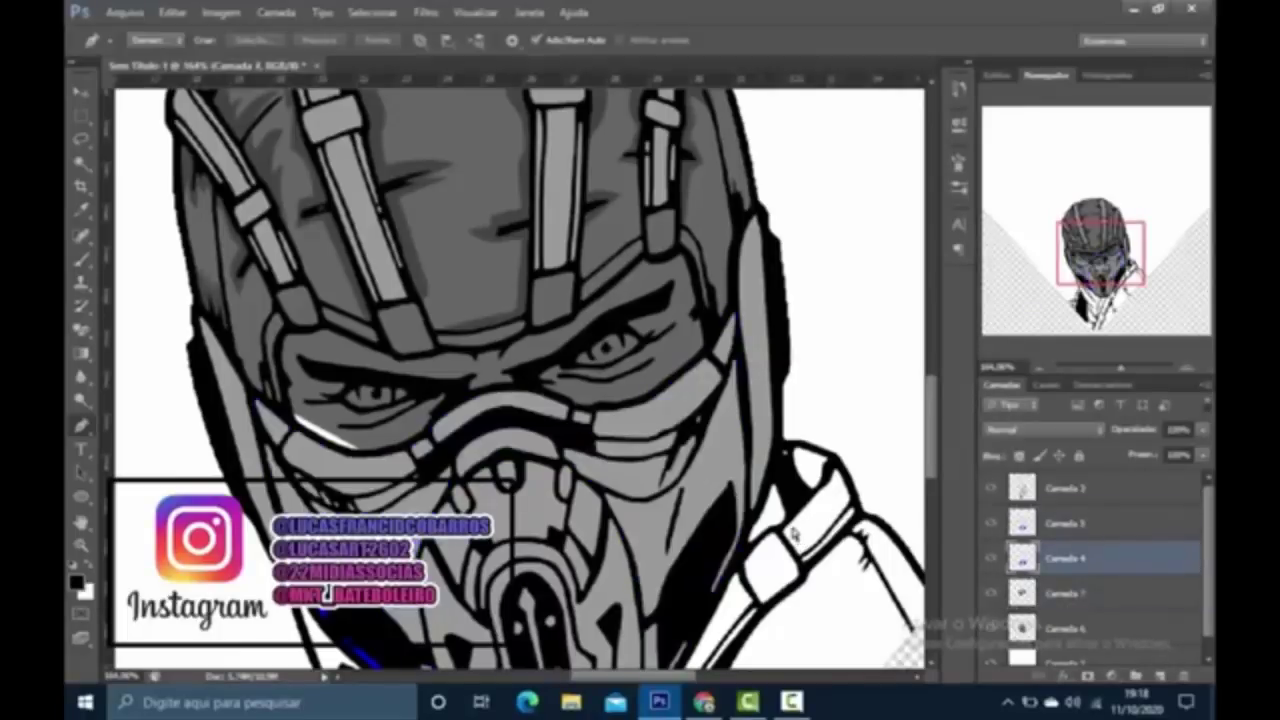
key("ctrl+z")
Step: Create a new layer between Camada 4 and Camada 5
double_click(1110, 588)
key("Escape")
left_click(1160, 679)
key("Escape")
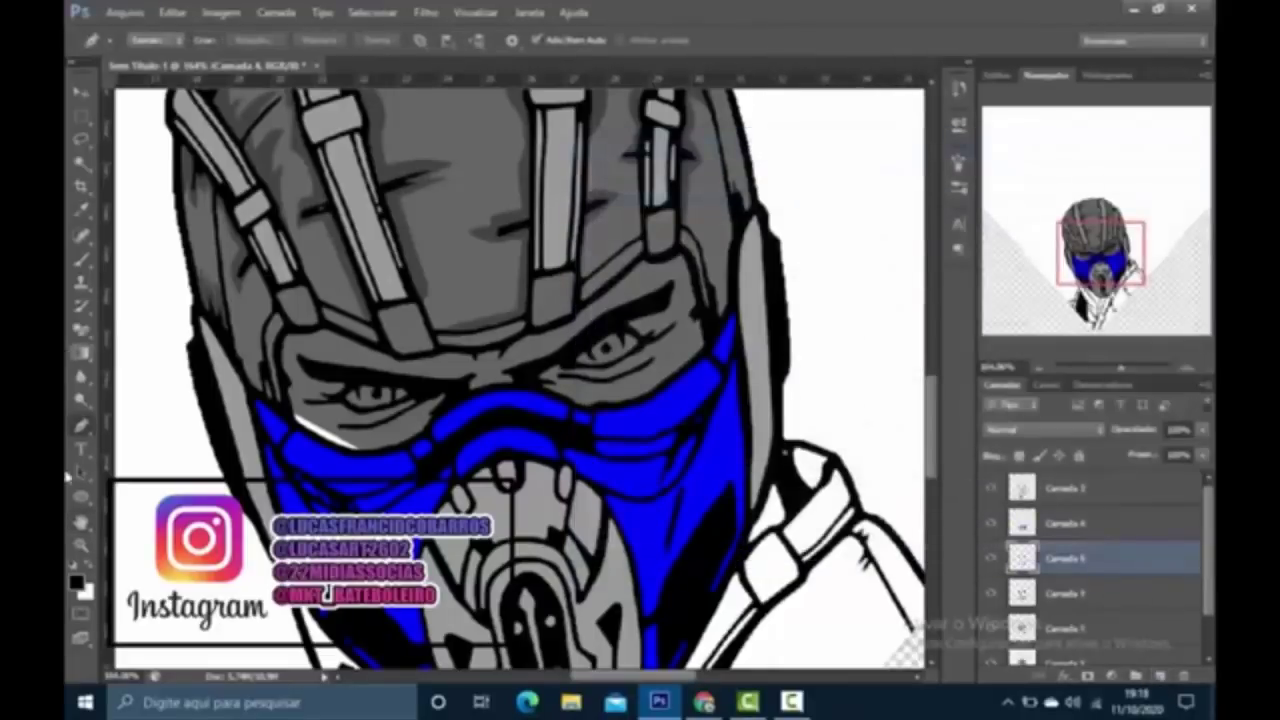
Step: Trace a Pen path around the exposed face, following the hood's lower edge and the top of the blue mask, and close it
scroll(262, 378, "up", 2)
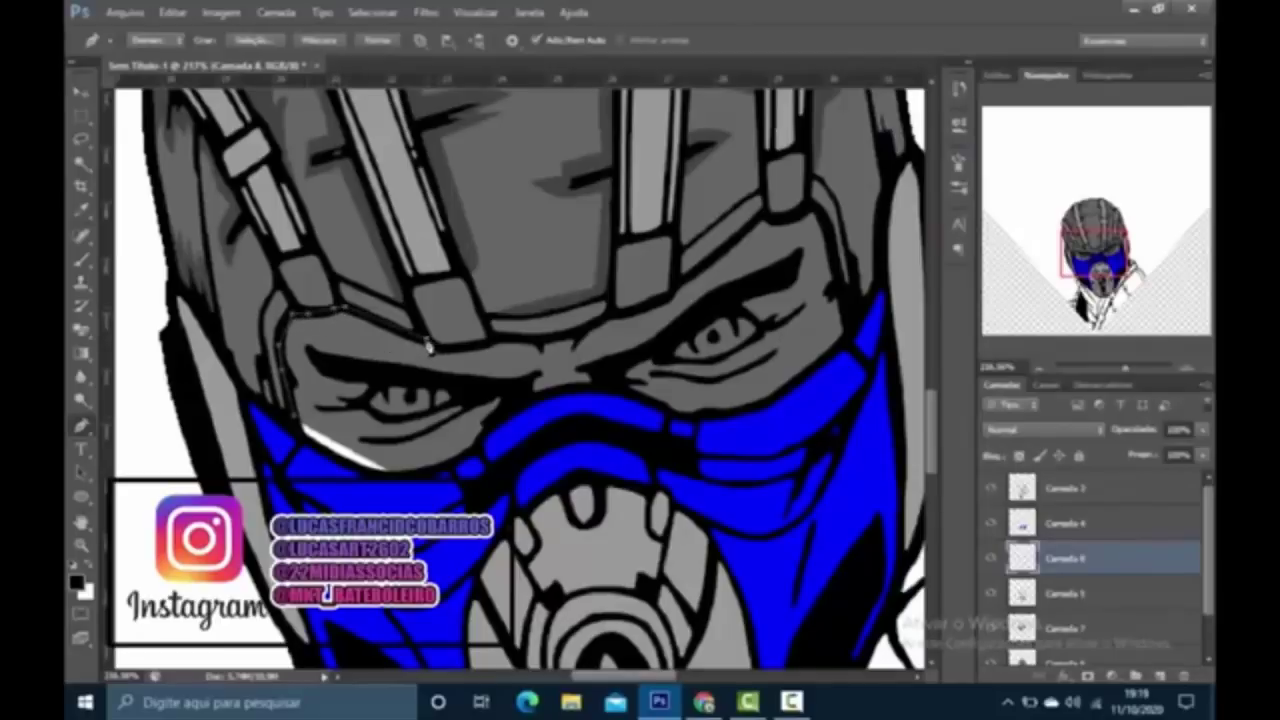
left_click_drag(490, 346, 533, 324)
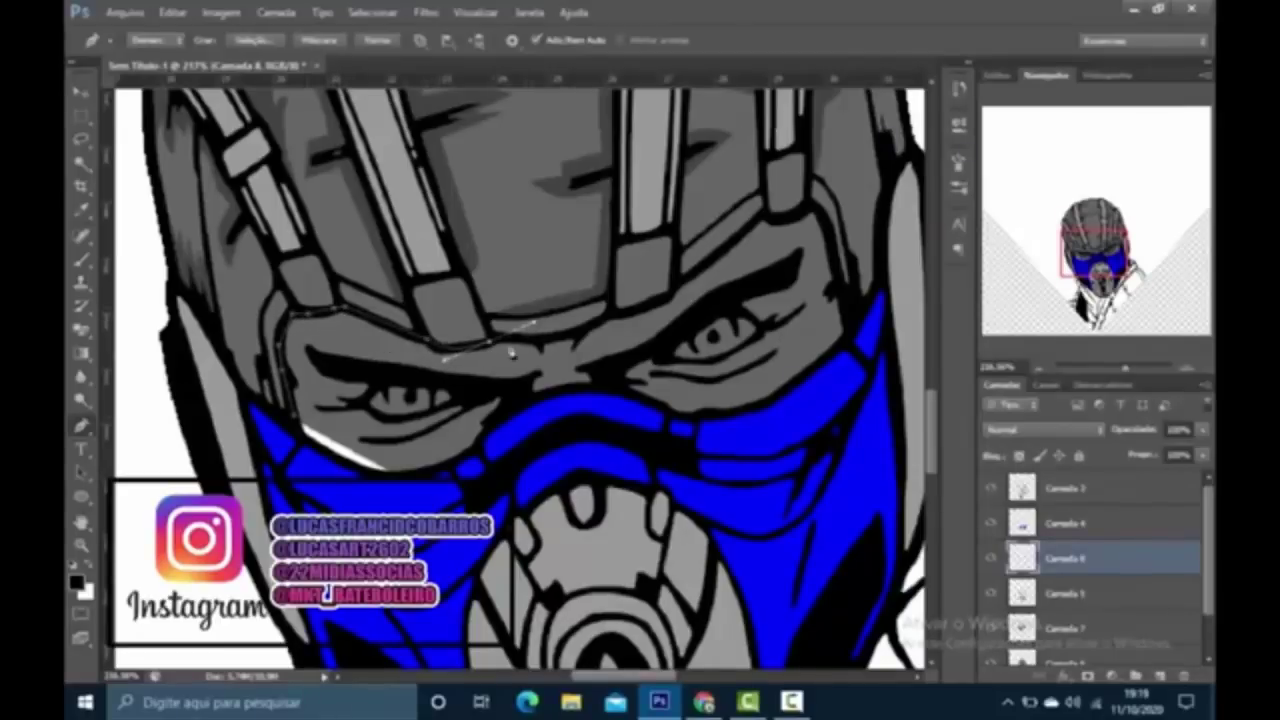
key("super")
left_click(828, 18)
left_click(505, 341)
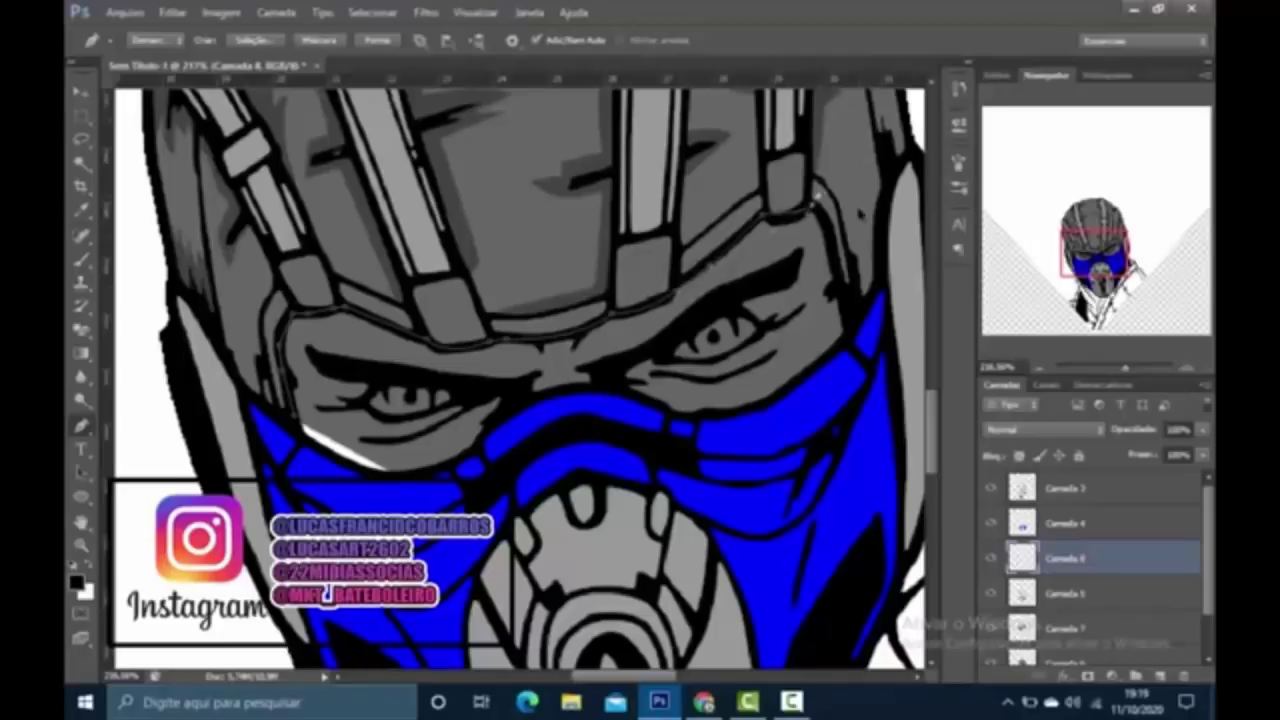
left_click(770, 238)
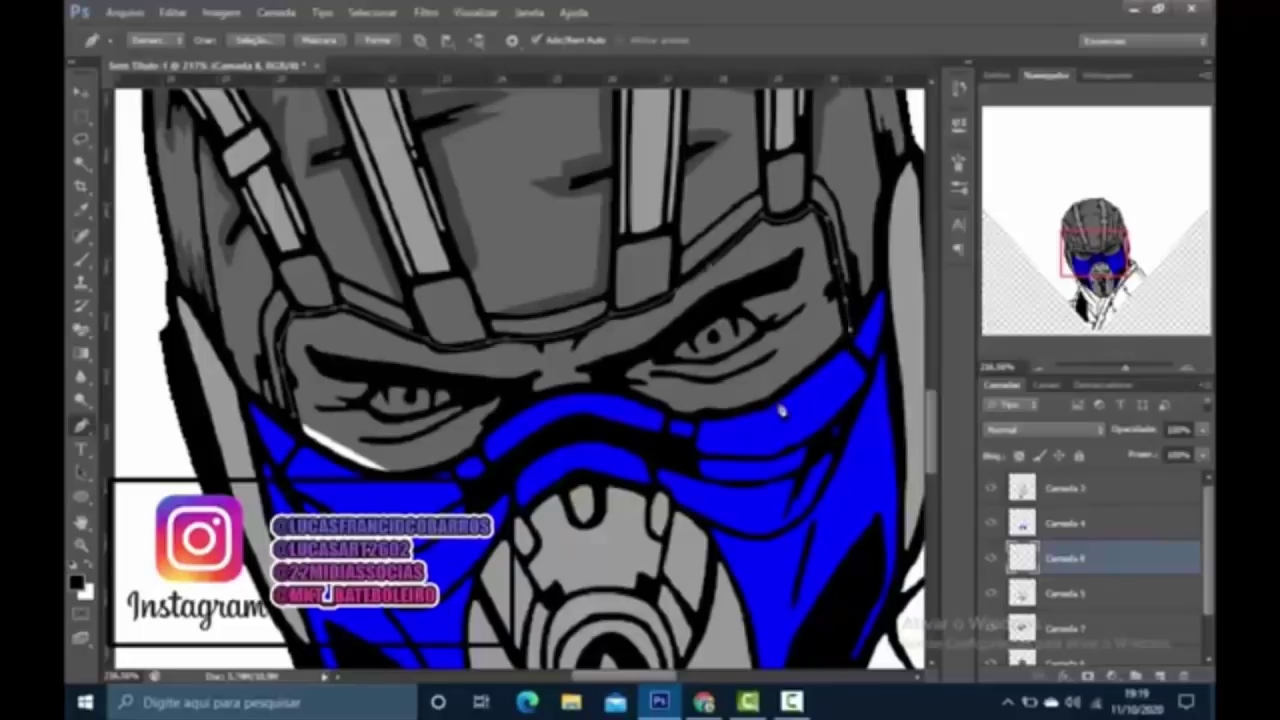
left_click(706, 418)
left_click(606, 435)
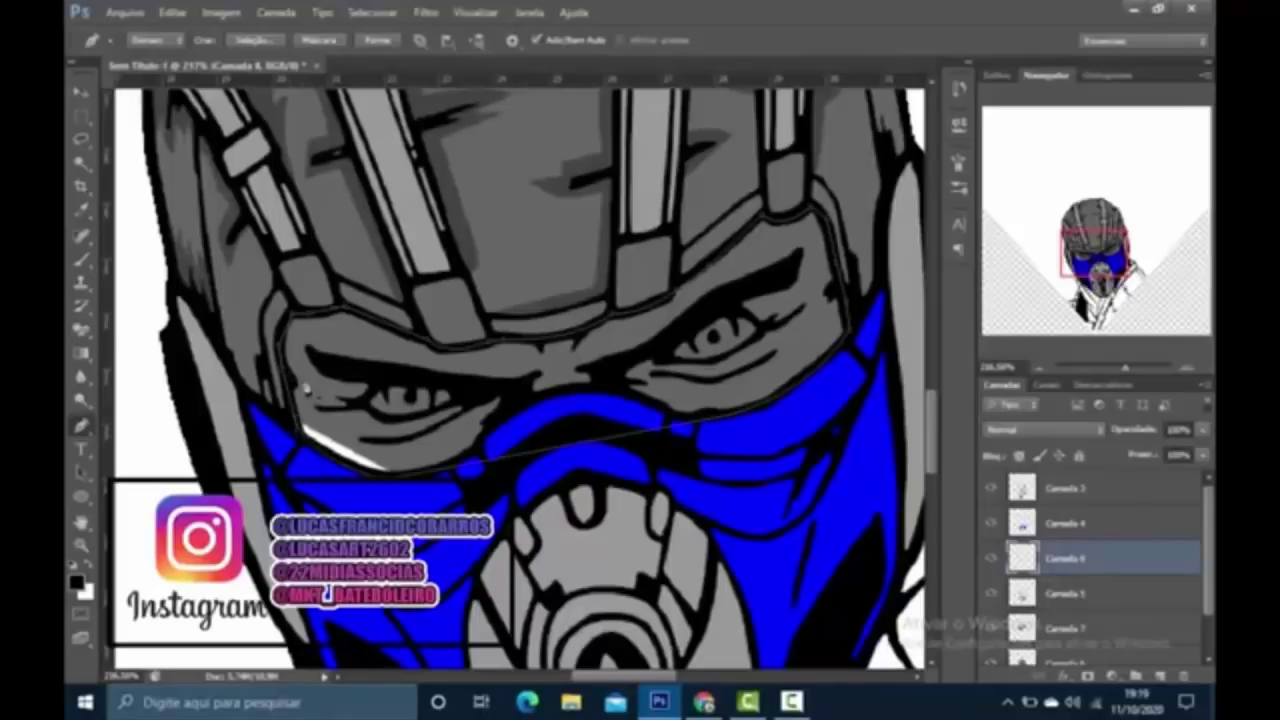
Step: Fill the face path with skin tone ffcc99 at the layer between Camada 4 and Camada 5, and delete the path
right_click(476, 162)
left_click(560, 260)
left_click(995, 179)
left_click(990, 215)
left_click(895, 521)
left_click_drag(848, 457, 734, 291)
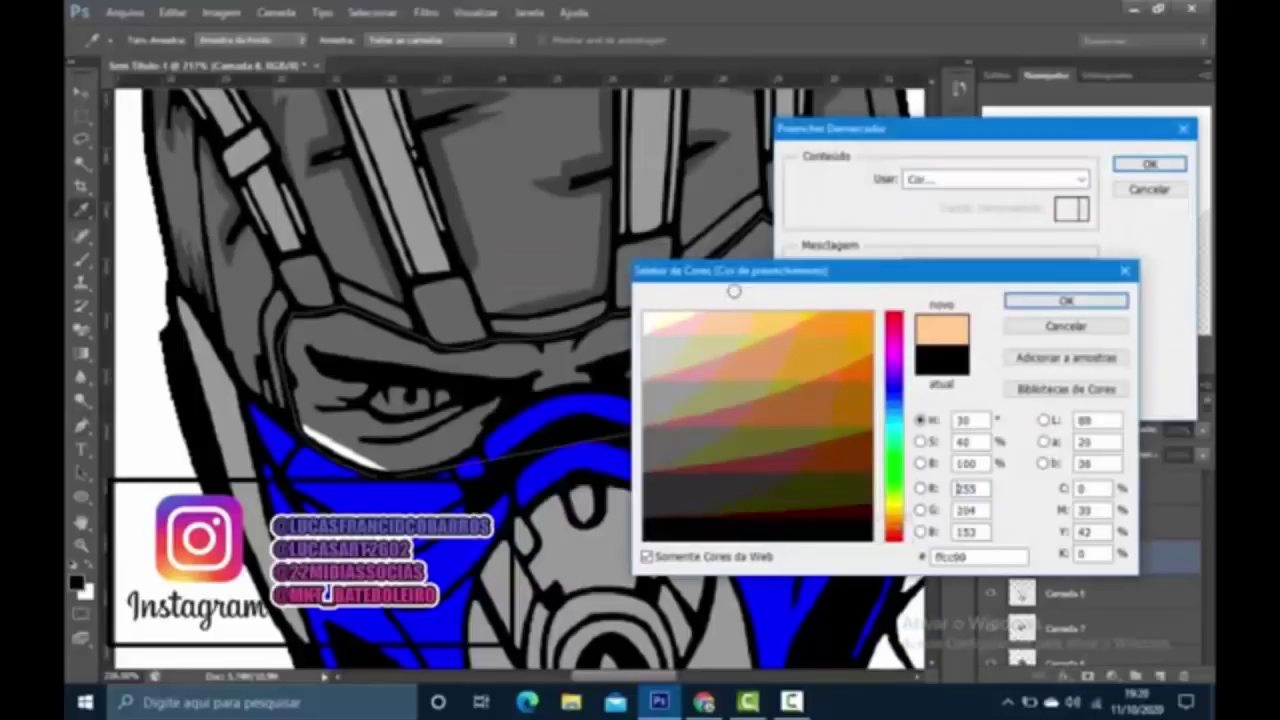
left_click(1066, 300)
left_click(1150, 164)
right_click(771, 163)
left_click(815, 188)
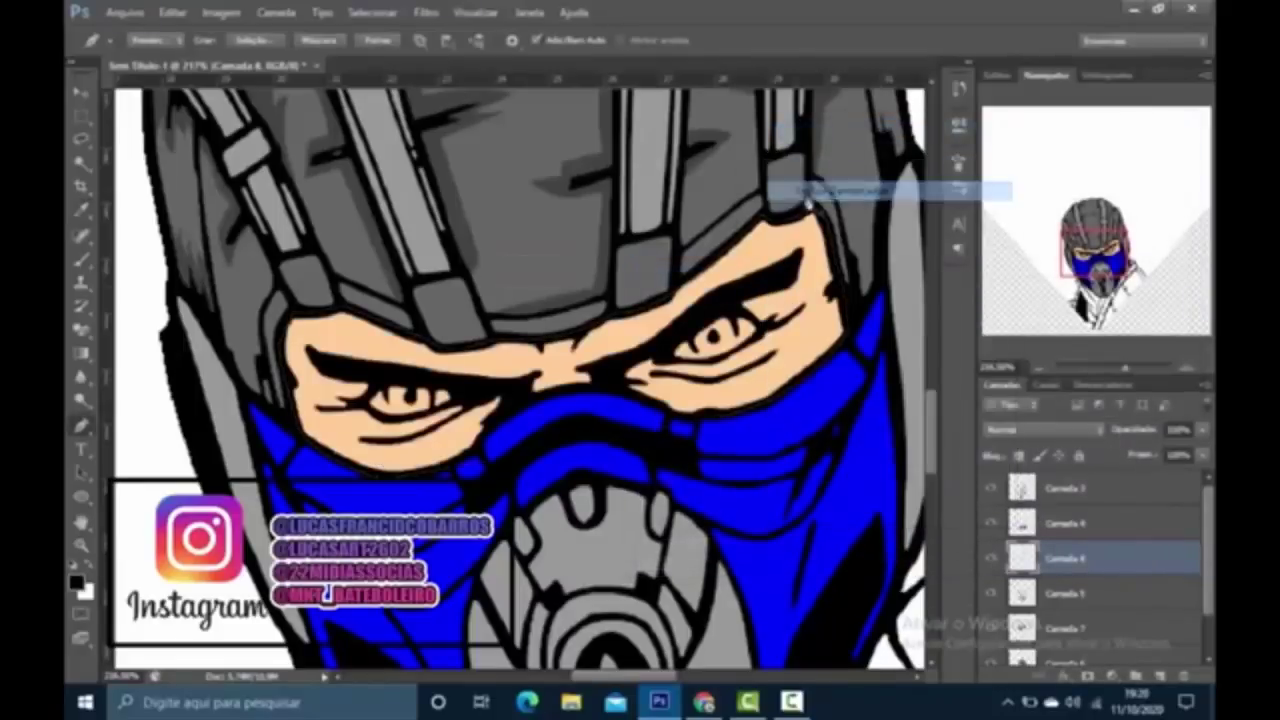
Step: Trace a closed Pen path around the central part of the right eye, between its inner lines
scroll(749, 312, "down", 2)
scroll(720, 325, "up", 6)
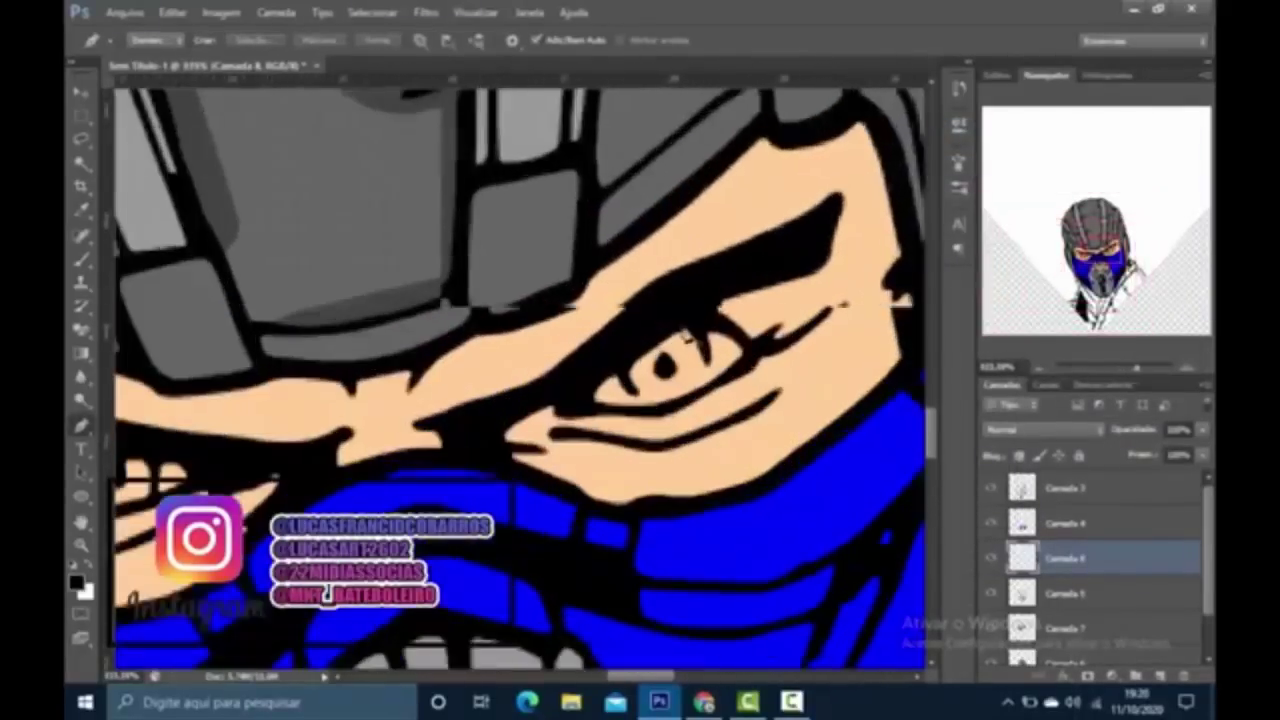
scroll(620, 385, "up", 2)
left_click(617, 441)
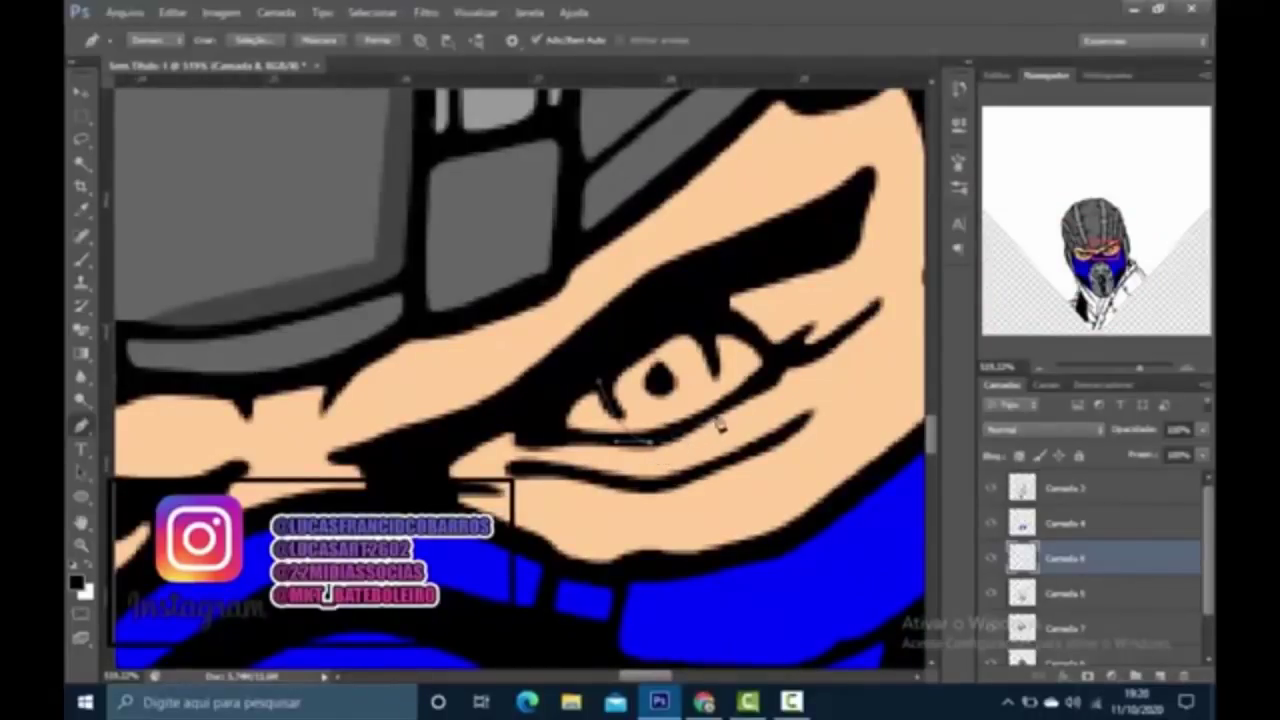
left_click_drag(692, 318, 605, 352)
Step: Fill the right eye's path with white and delete the path
right_click(752, 284)
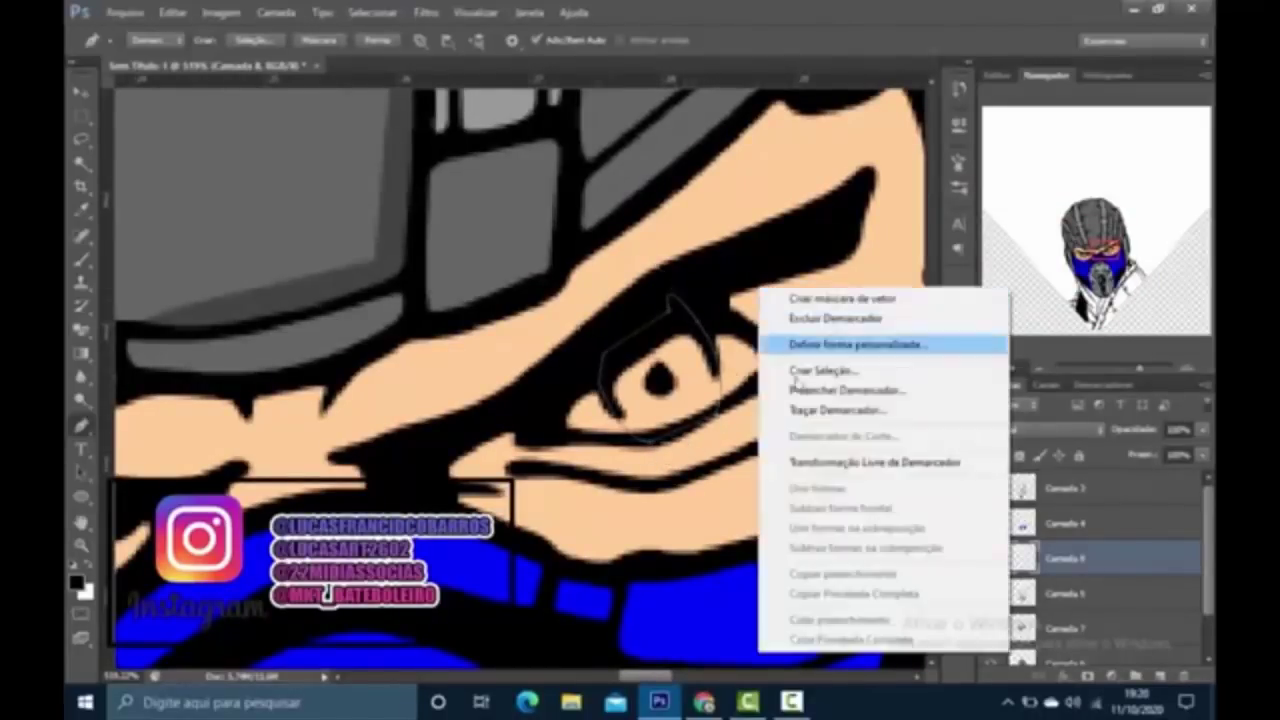
left_click(820, 389)
left_click(990, 178)
left_click(960, 224)
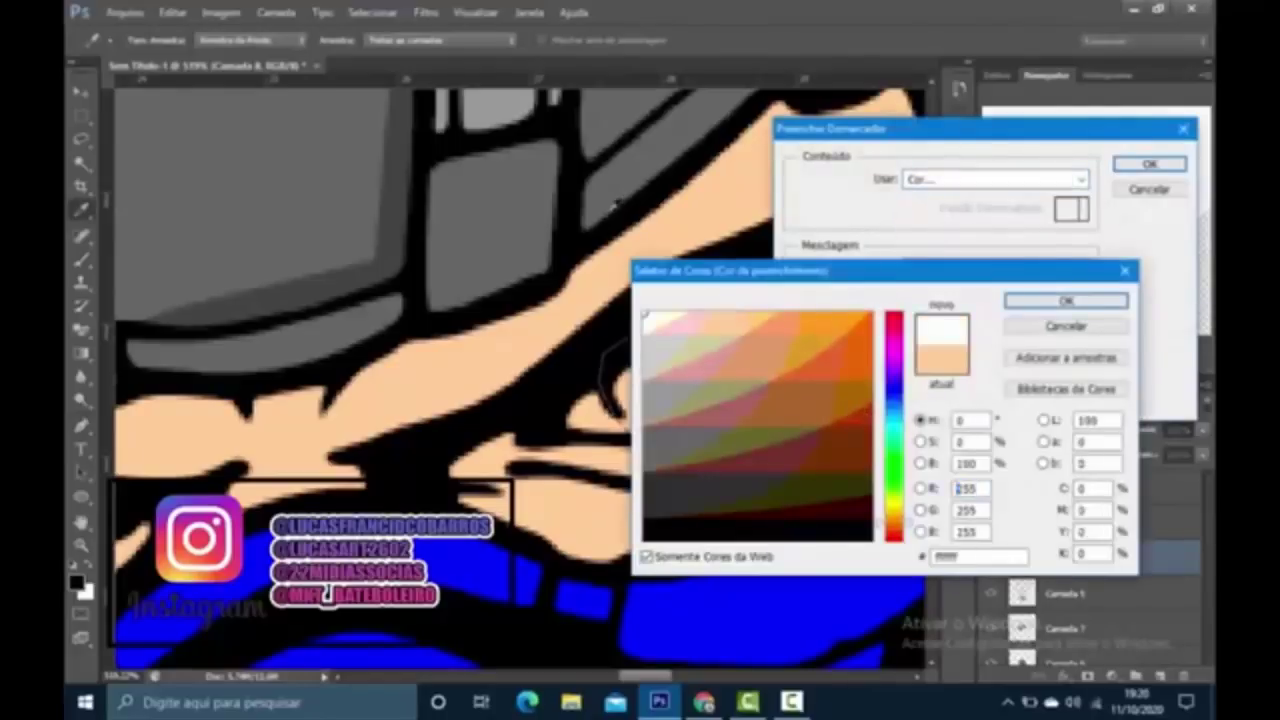
left_click(1066, 300)
left_click(1150, 164)
right_click(612, 190)
left_click(687, 240)
right_click(672, 250)
left_click(690, 270)
Step: Trace a closed Pen path around the central part of the left eye, including the pupil
scroll(700, 402, "down", 10)
scroll(700, 400, "up", 10)
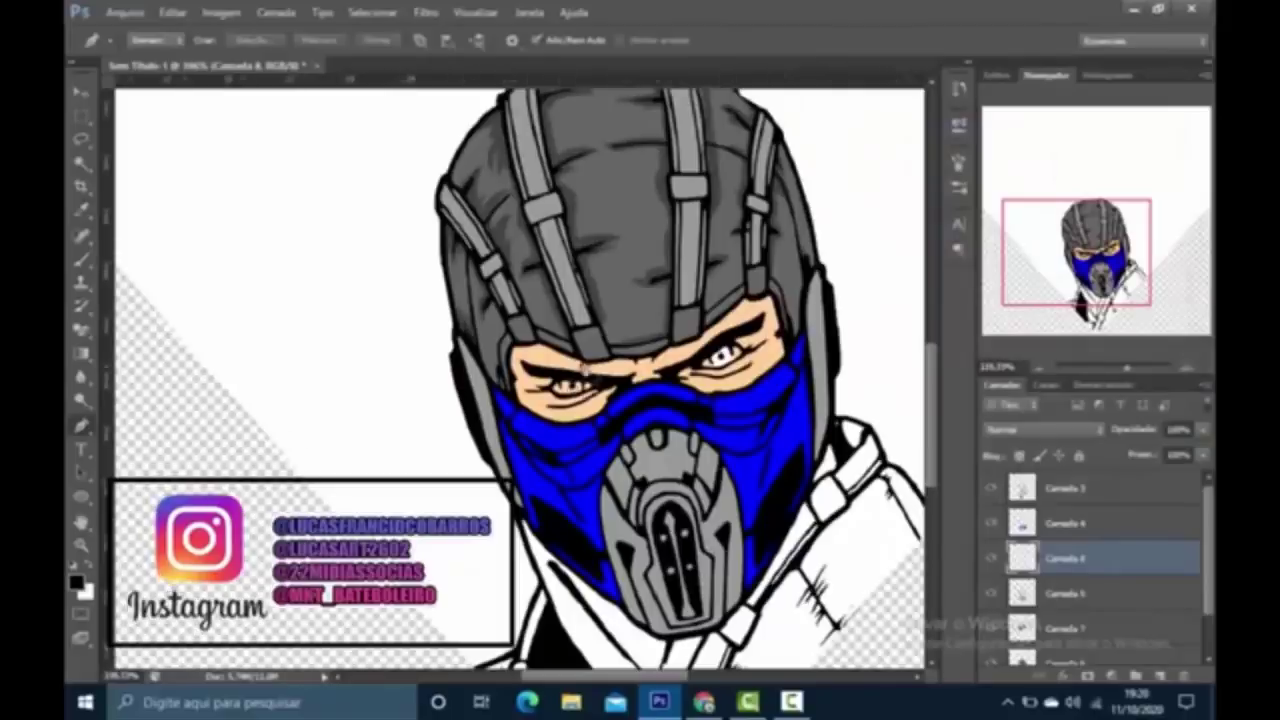
left_click(596, 355)
left_click(632, 398)
left_click(675, 448)
left_click_drag(638, 406, 708, 381)
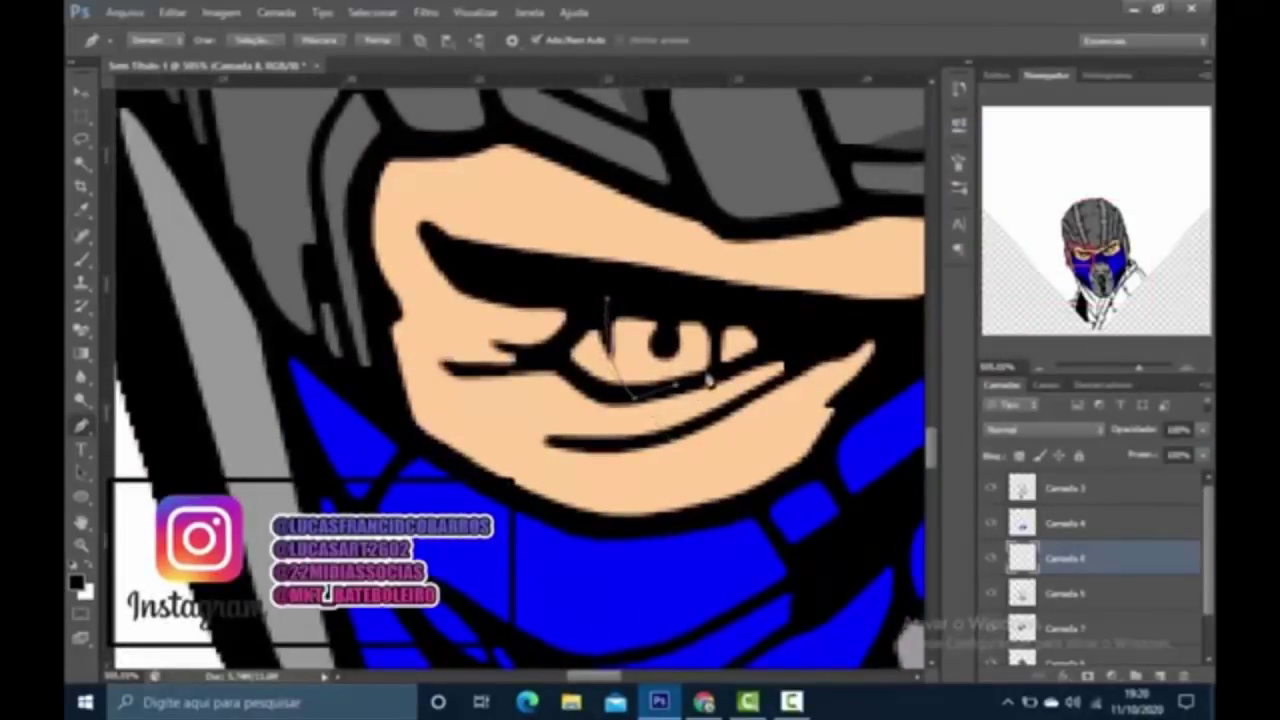
left_click(710, 325)
left_click(652, 283)
left_click(606, 298)
Step: Fill the left eye's path with the same white and delete the path
right_click(710, 172)
left_click(790, 272)
key("Return")
right_click(710, 125)
left_click(790, 140)
scroll(812, 345, "down", 5)
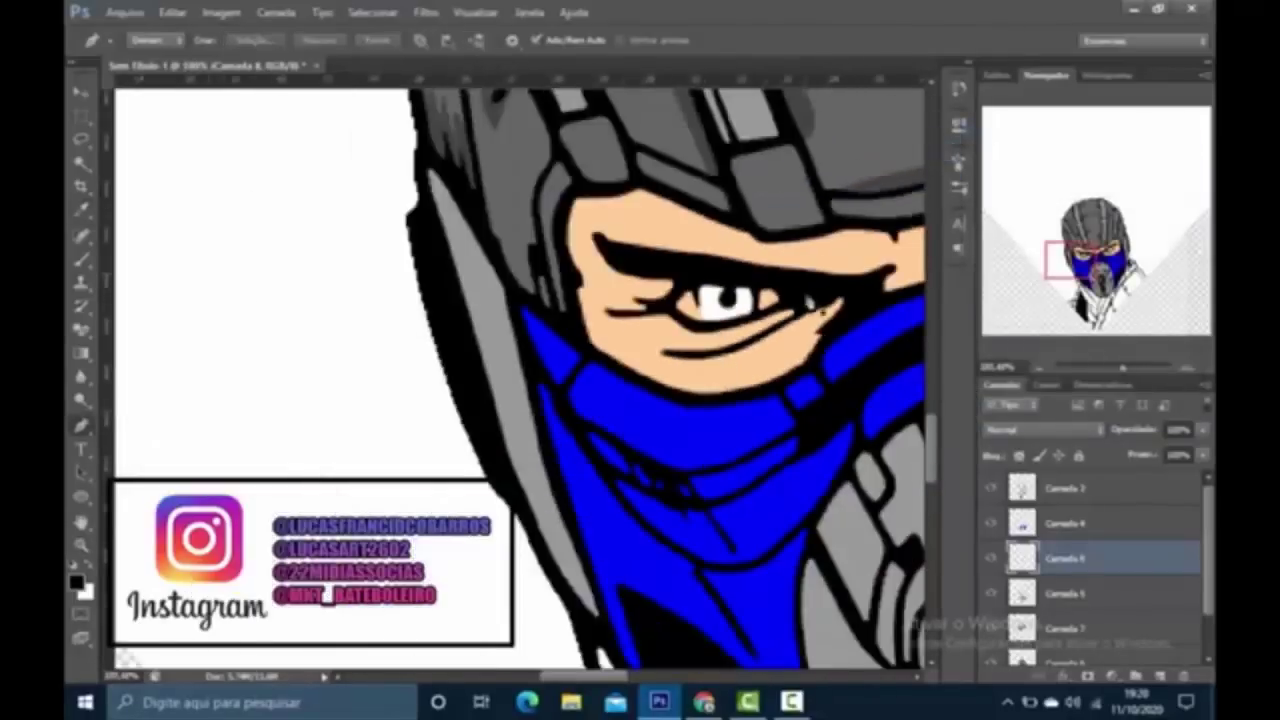
Step: Trace closed Pen paths around the full outlines of both eyes, including their corners
scroll(812, 345, "down", 2)
scroll(900, 310, "up", 5)
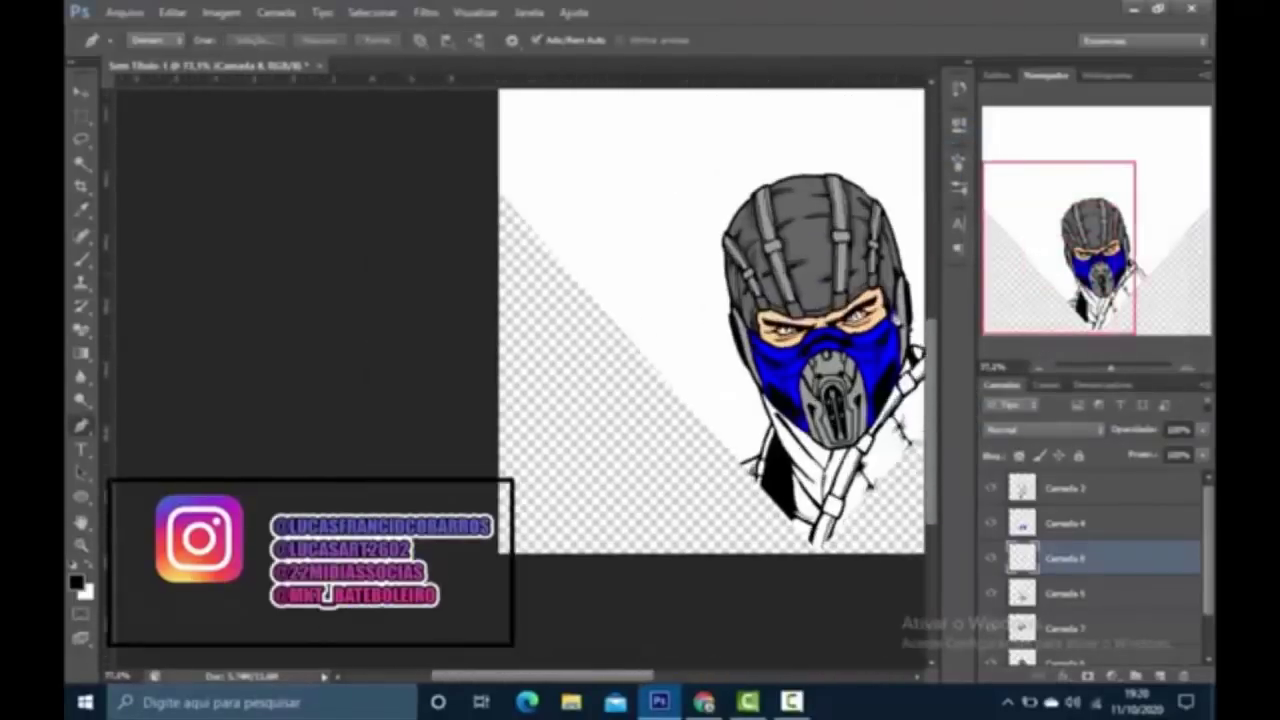
scroll(860, 303, "up", 4)
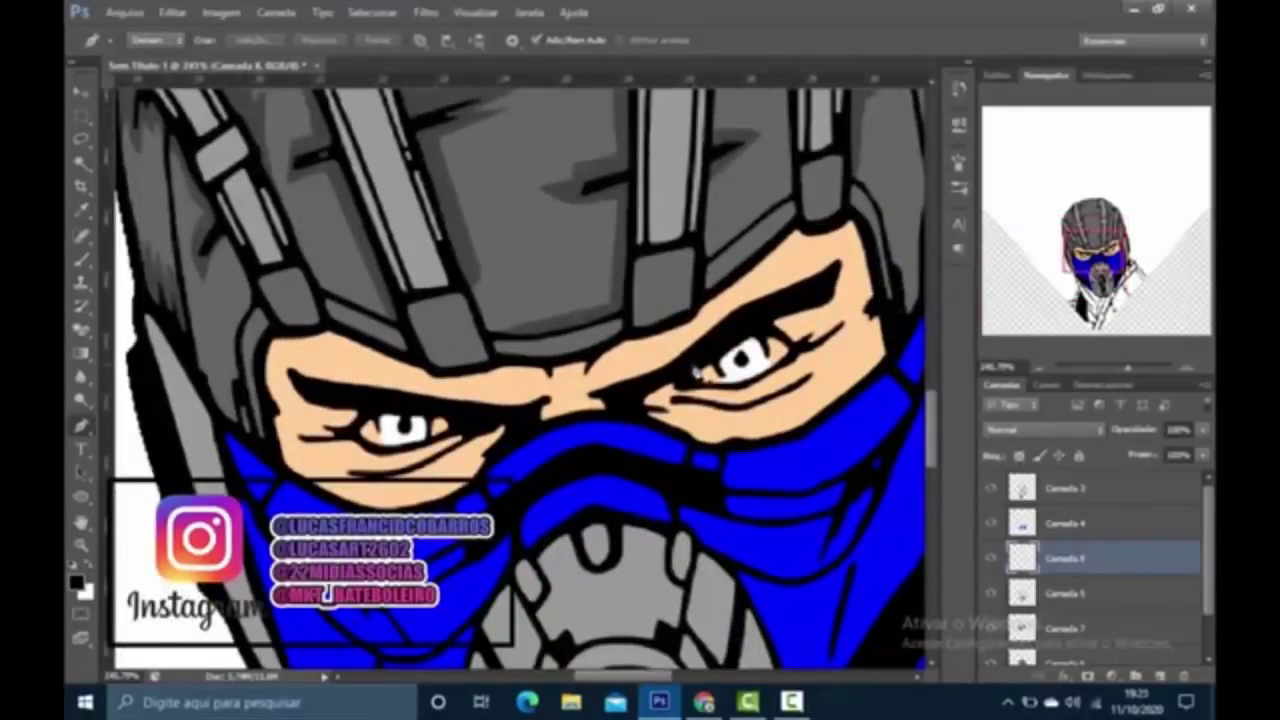
left_click(690, 390)
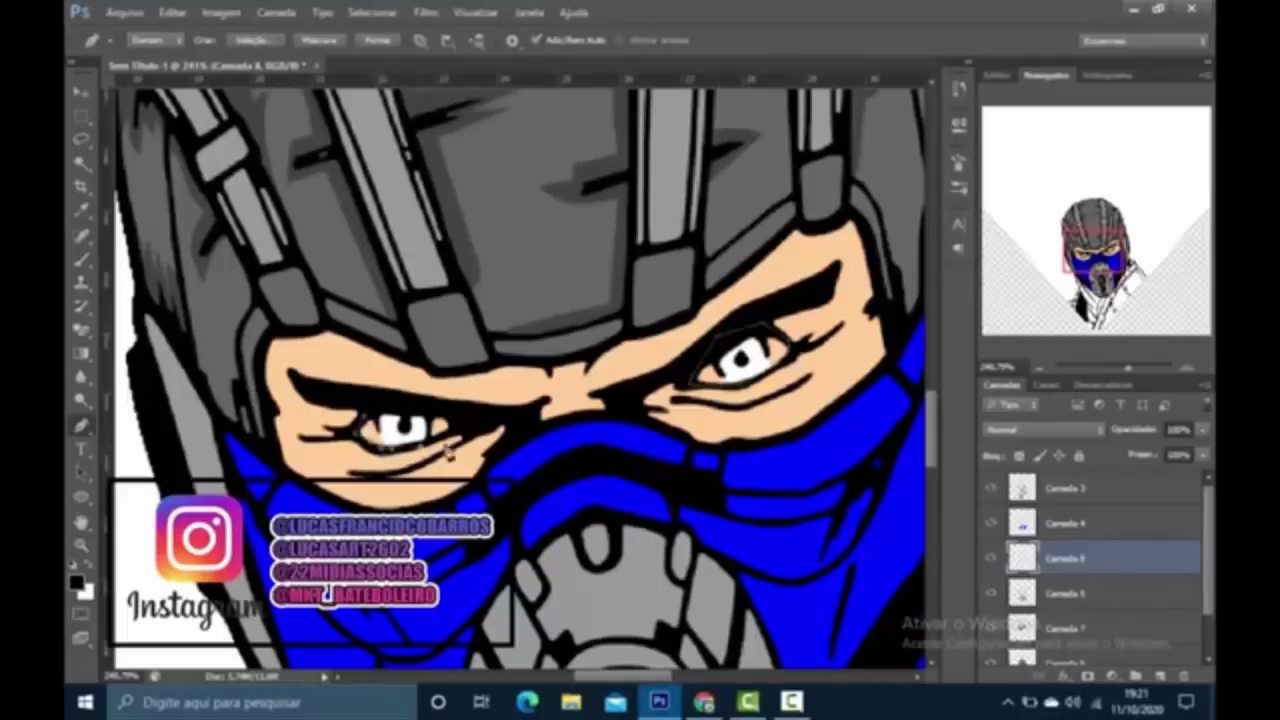
Step: Fill both full-eye paths with white and delete the paths
right_click(481, 266)
left_click(518, 370)
key("Return")
right_click(503, 220)
key("Escape")
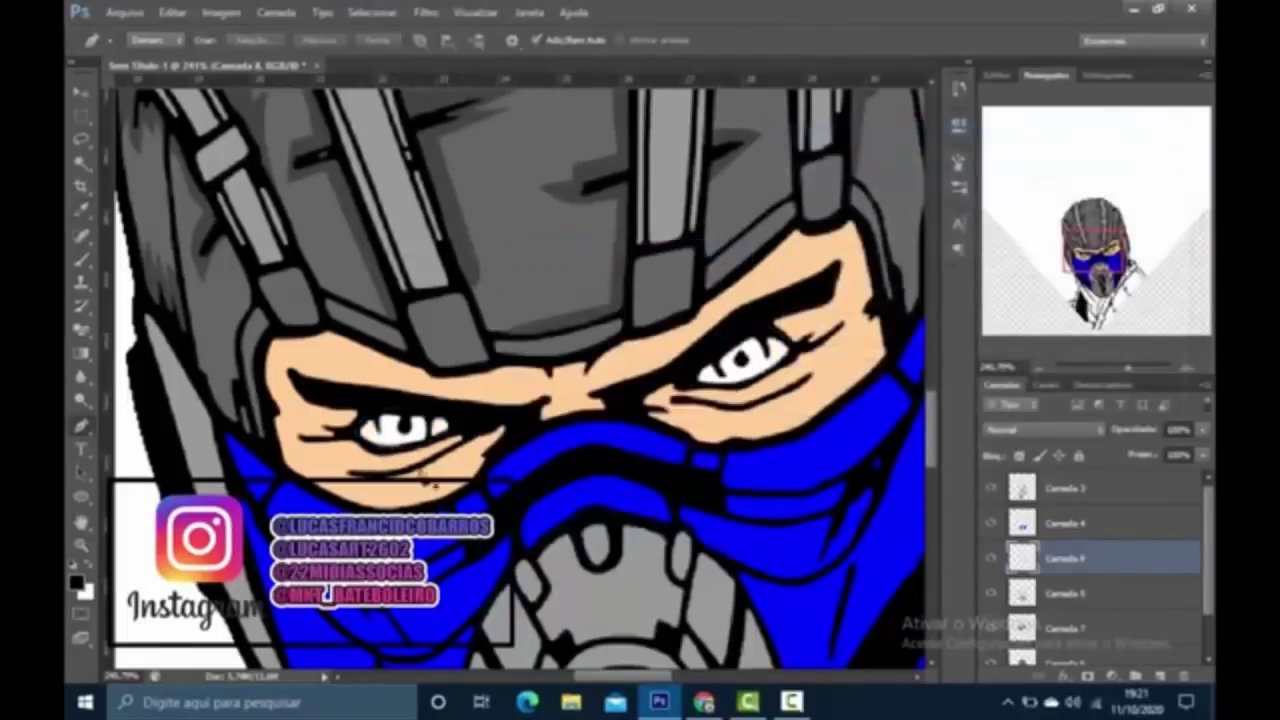
Step: Trace a closed Pen path around the left eye's iris, between the two inner lines
scroll(405, 404, "up", 1)
scroll(405, 404, "up", 3)
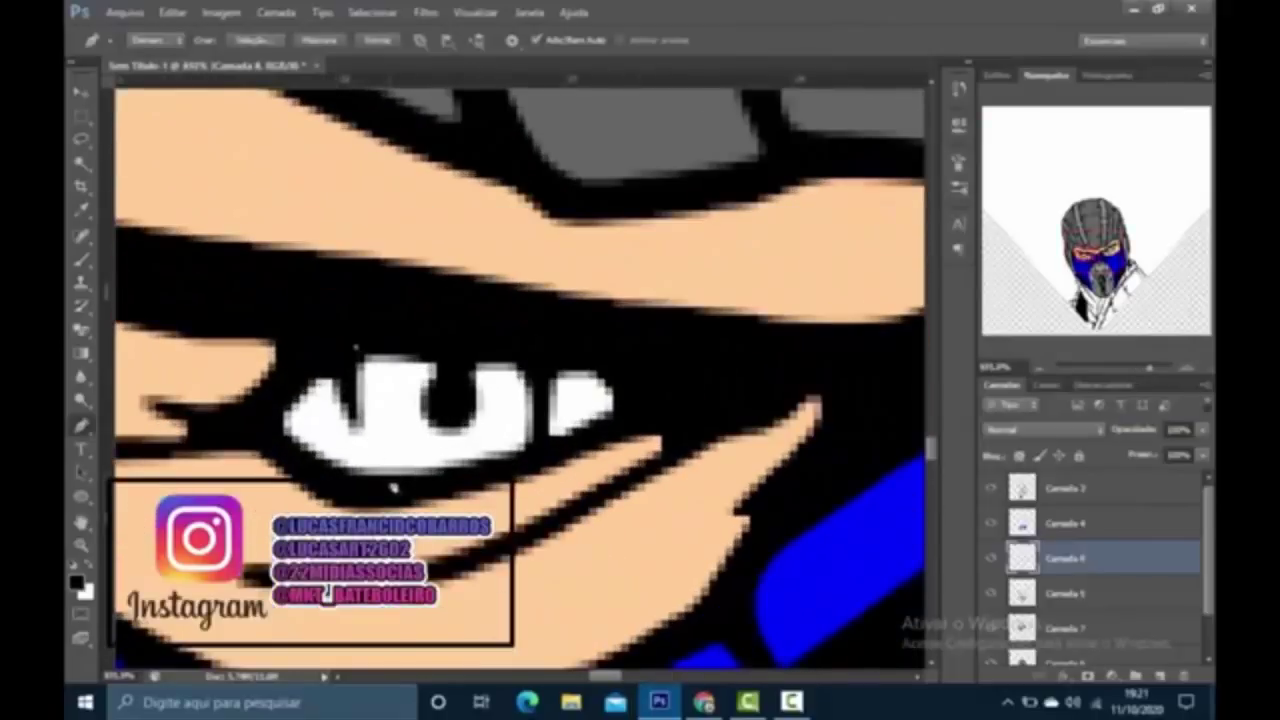
mouse_move(440, 495)
left_mouse_down()
mouse_move(538, 446)
mouse_move(545, 396)
mouse_move(475, 321)
mouse_move(360, 352)
left_mouse_up()
right_click(612, 192)
key("Escape")
right_click(357, 351)
left_click(480, 303)
scroll(727, 410, "down", 6)
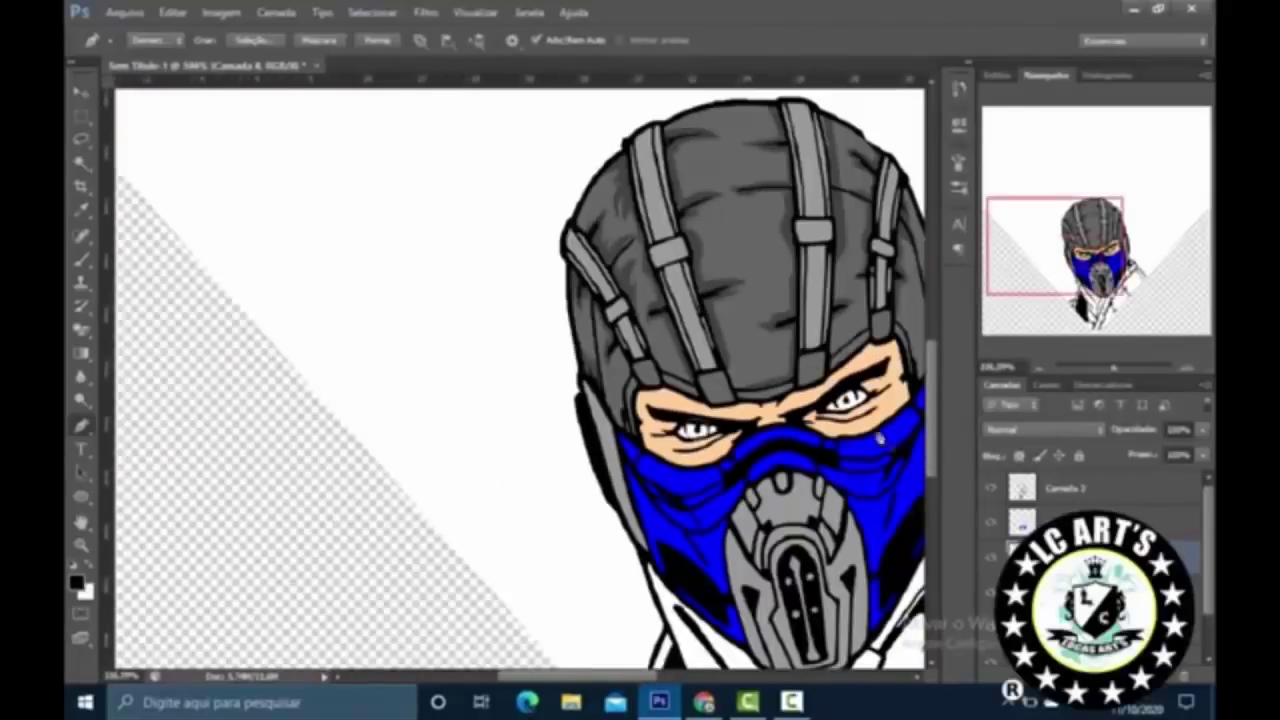
Step: Trace a matching closed Pen path around the right eye's iris
scroll(890, 405, "up", 4)
scroll(778, 452, "up", 3)
mouse_move(735, 448)
left_mouse_down()
mouse_move(773, 535)
mouse_move(830, 542)
mouse_move(786, 545)
mouse_move(854, 507)
mouse_move(848, 420)
mouse_move(773, 328)
mouse_move(841, 400)
mouse_move(740, 450)
left_mouse_up()
Step: Fill both iris paths with cyan at normal blending mode and delete the paths
right_click(788, 440)
left_click(840, 432)
left_click(931, 177)
left_click(915, 220)
left_click(900, 437)
left_click(1066, 300)
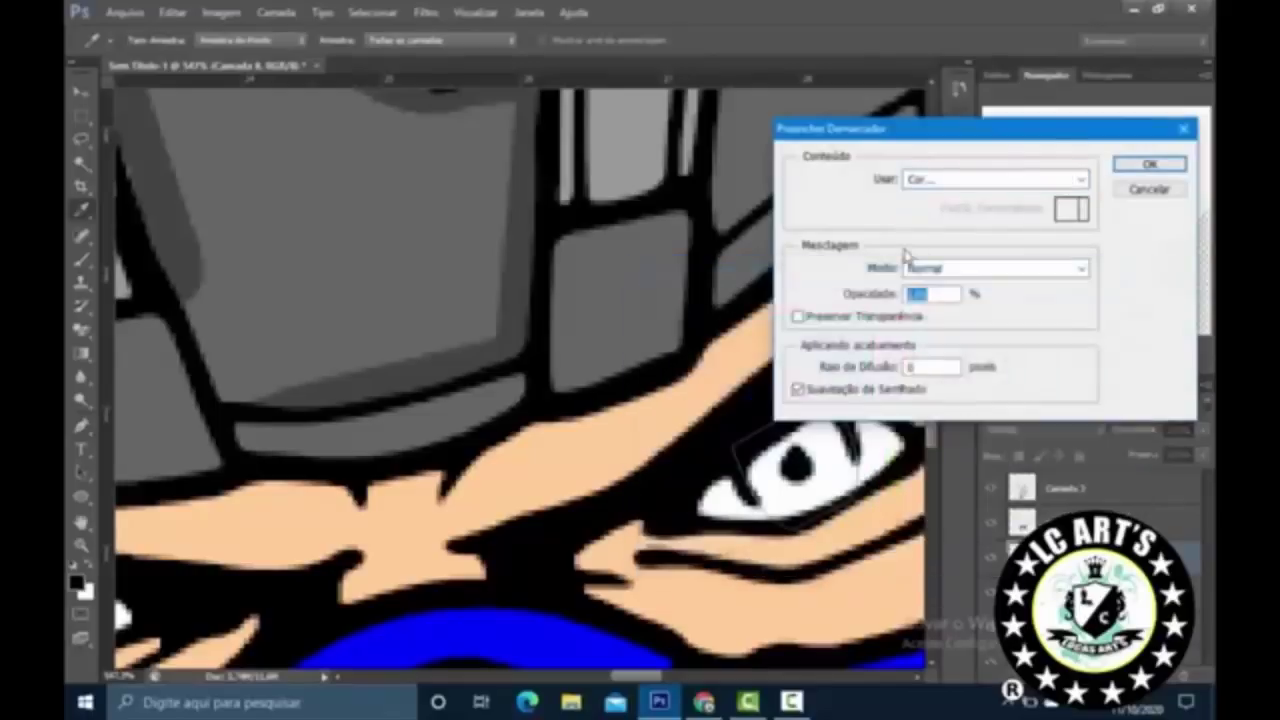
left_click(1150, 163)
right_click(648, 190)
key("Escape")
Step: Examine the coloured eyes and face up close and from afar, toggling a layer's visibility off and on to compare
scroll(740, 400, "down", 10)
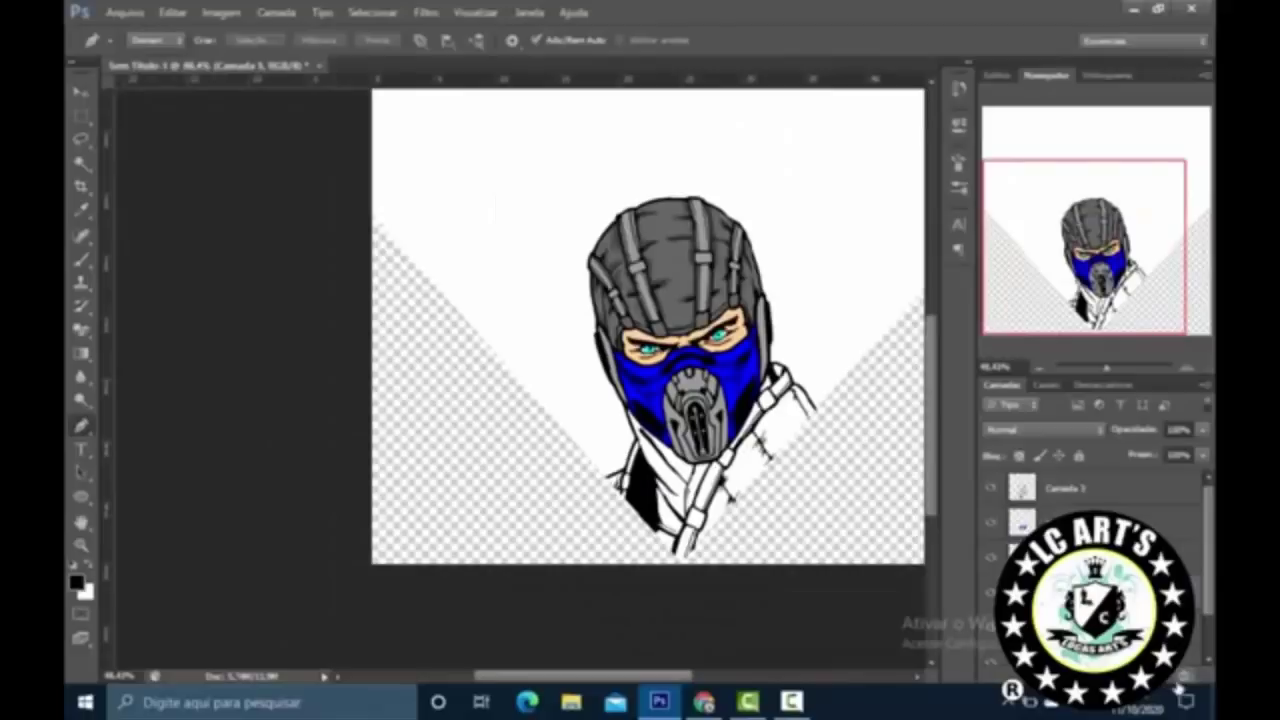
scroll(705, 295, "up", 5)
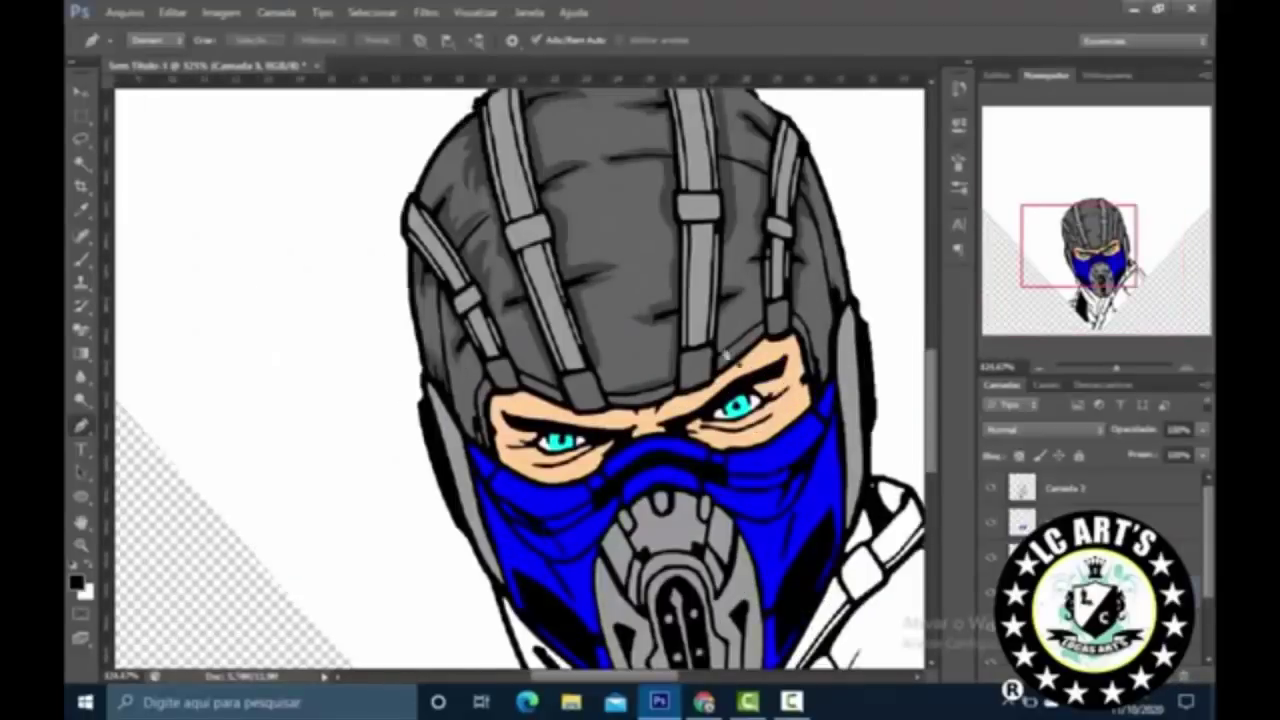
scroll(495, 440, "up", 3)
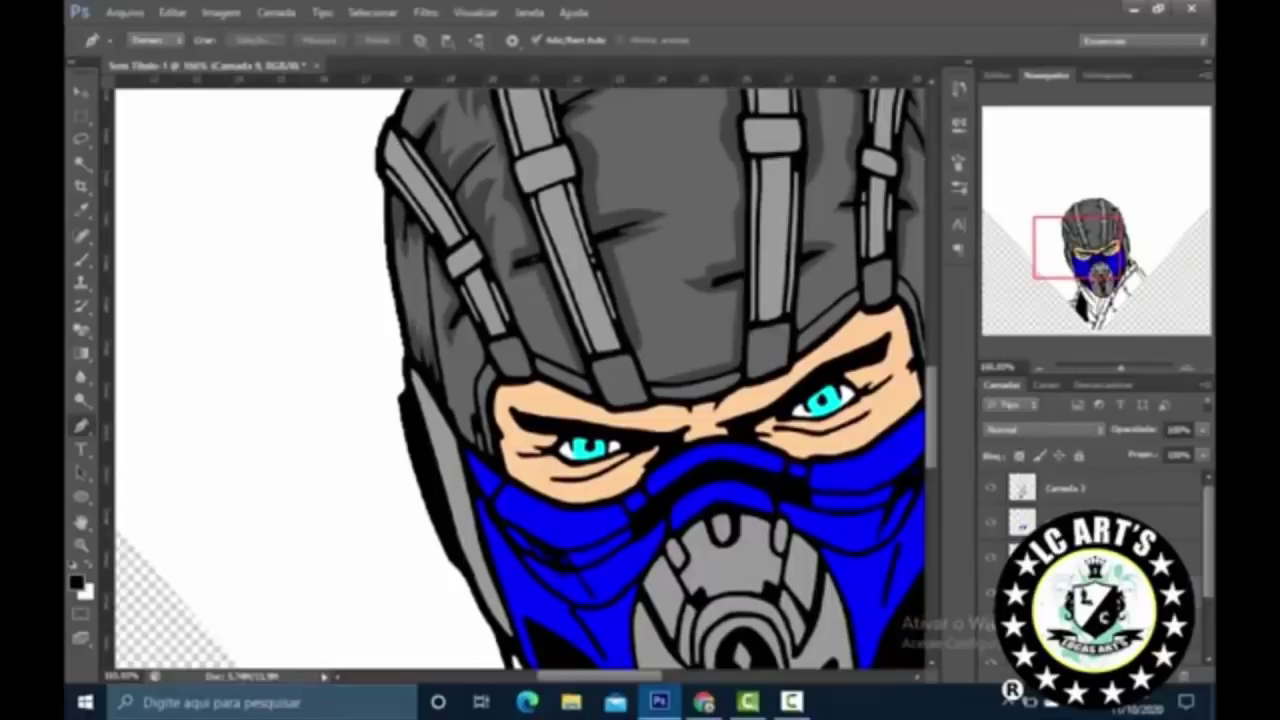
left_click(994, 563)
left_click(993, 563)
left_click(993, 563)
left_click(993, 564)
scroll(800, 530, "up", 2)
scroll(784, 466, "down", 2)
scroll(790, 468, "up", 4)
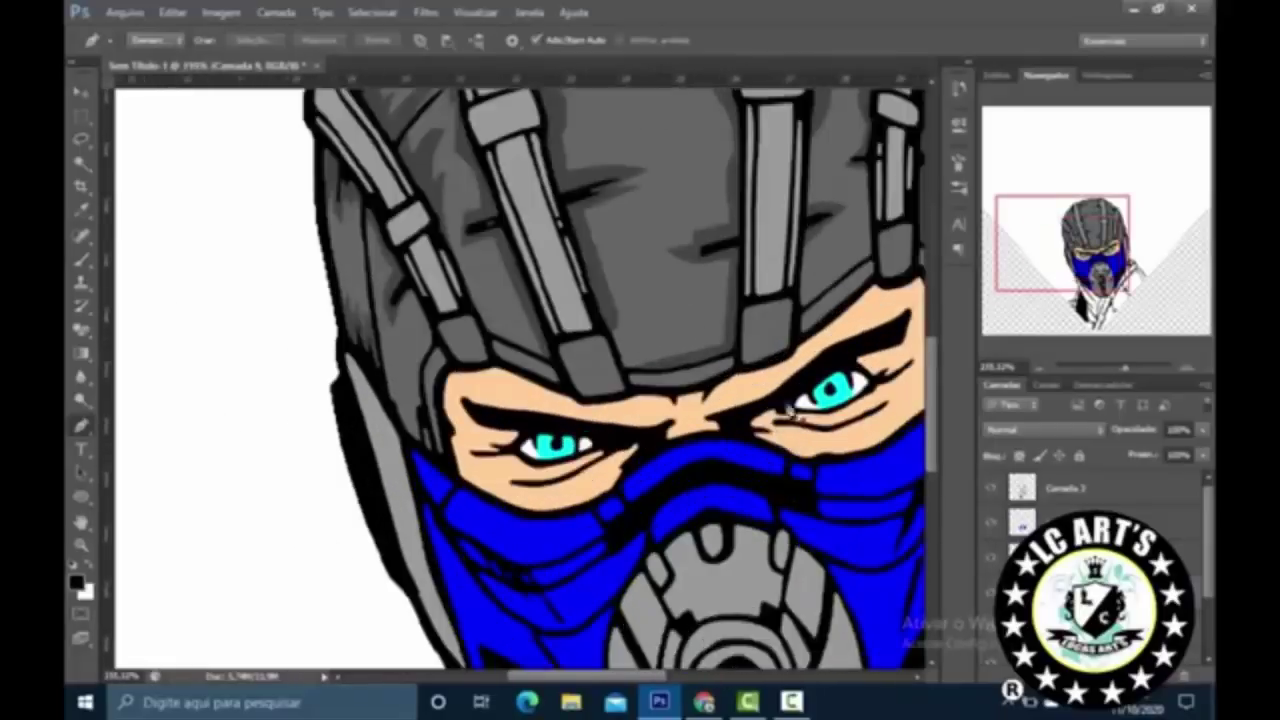
Step: Draw a closed shadow path along the left eyebrow and bend its upper edge into a curve across the forehead skin
left_click(1185, 556)
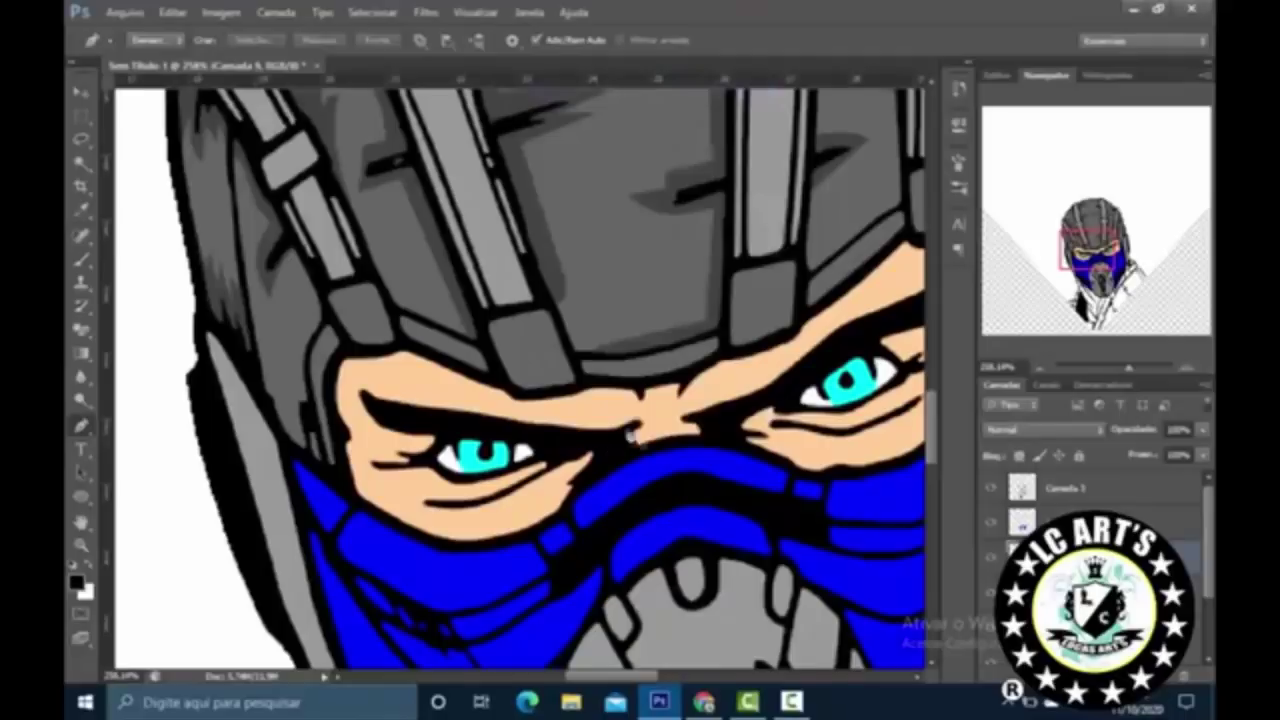
left_click(616, 443)
left_click(368, 404)
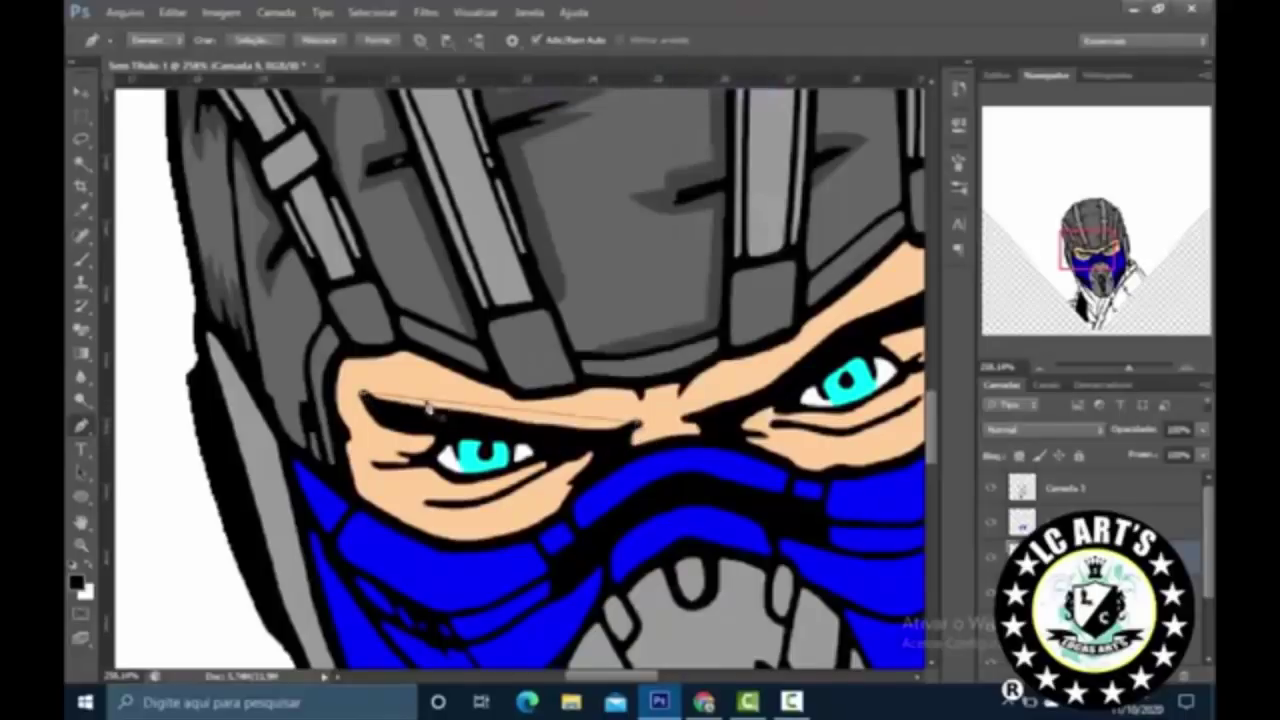
left_click(560, 443)
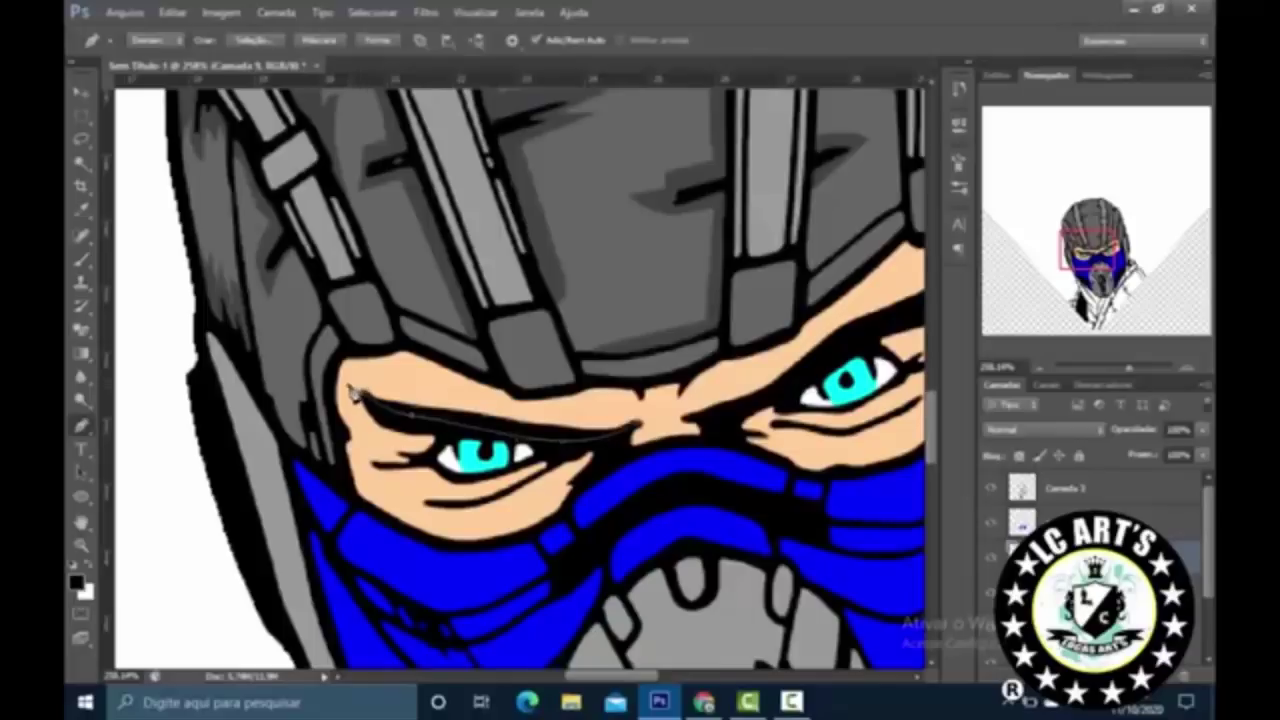
left_click(644, 415)
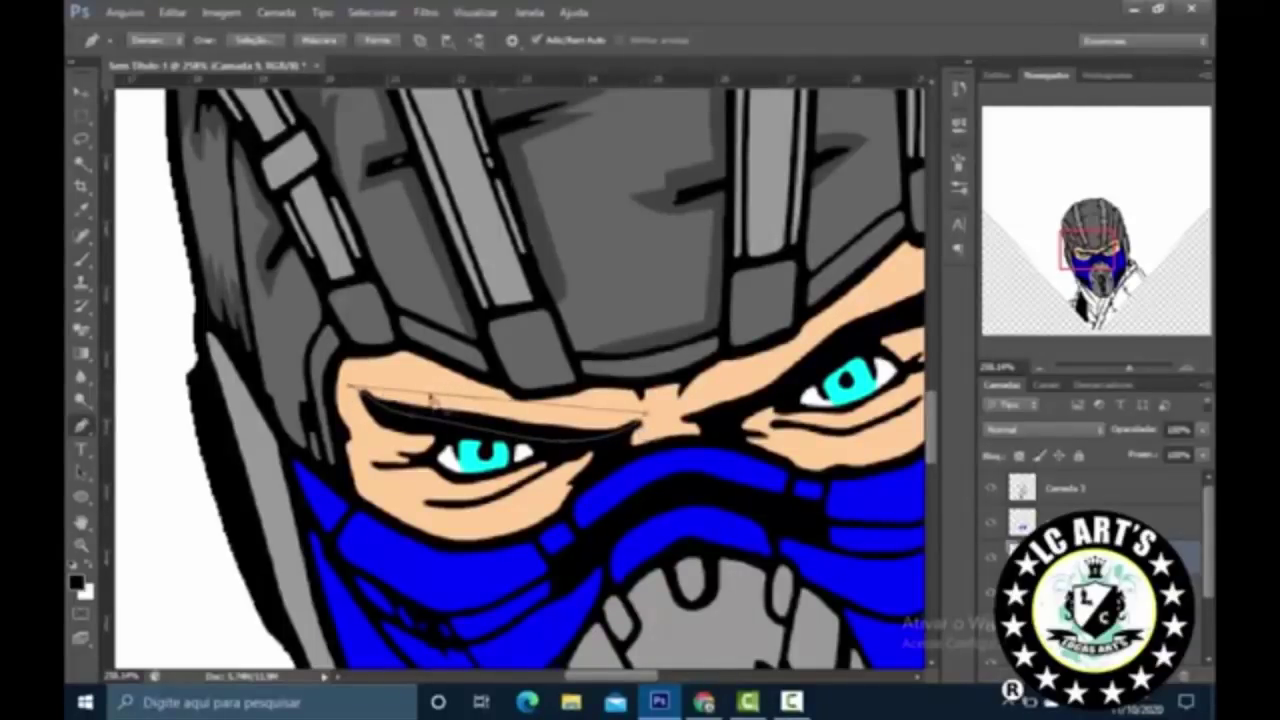
left_click(406, 400)
left_click(580, 418)
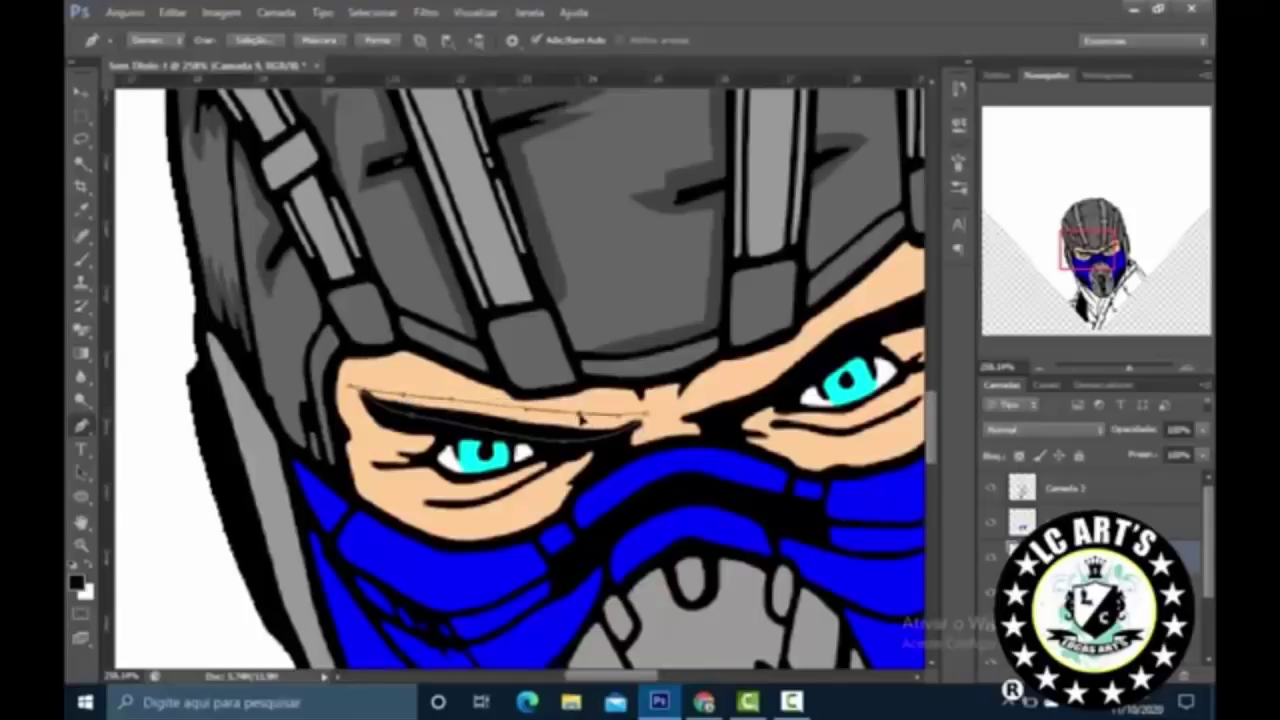
left_click_drag(494, 412, 482, 405)
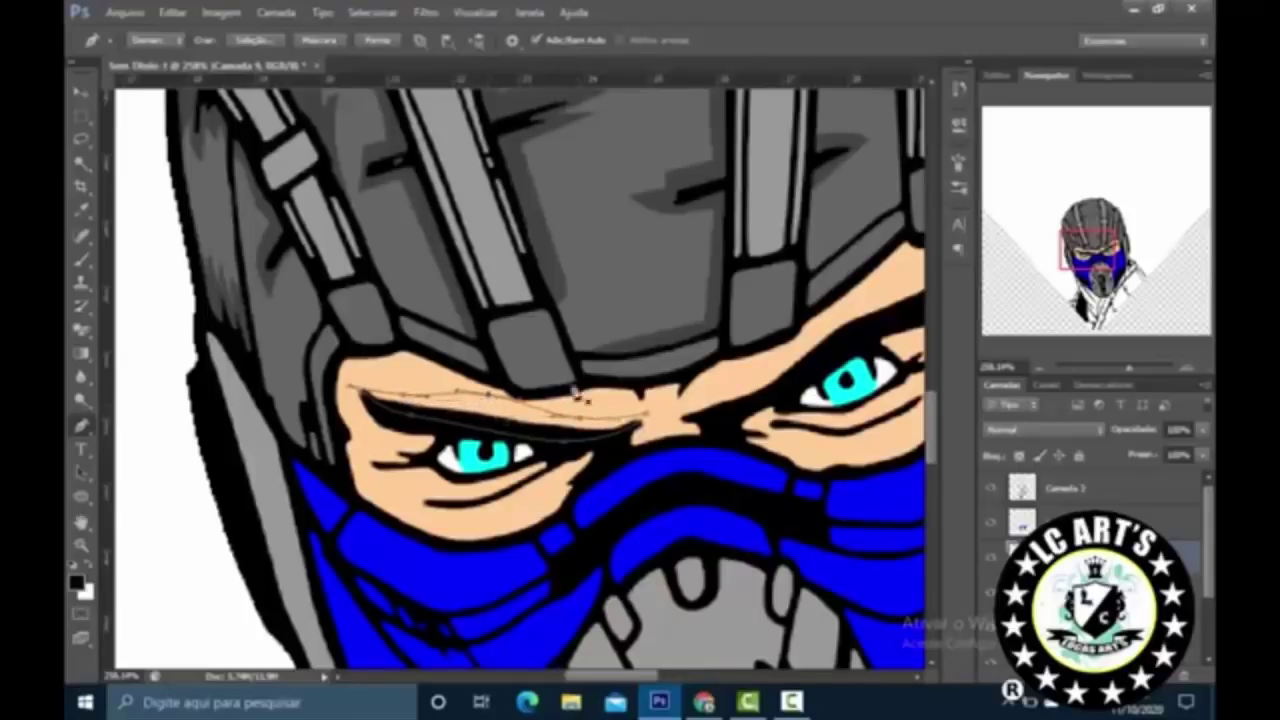
Step: Trace a closed shadow path along the upper edge of the right eyebrow
scroll(766, 408, "down", 5)
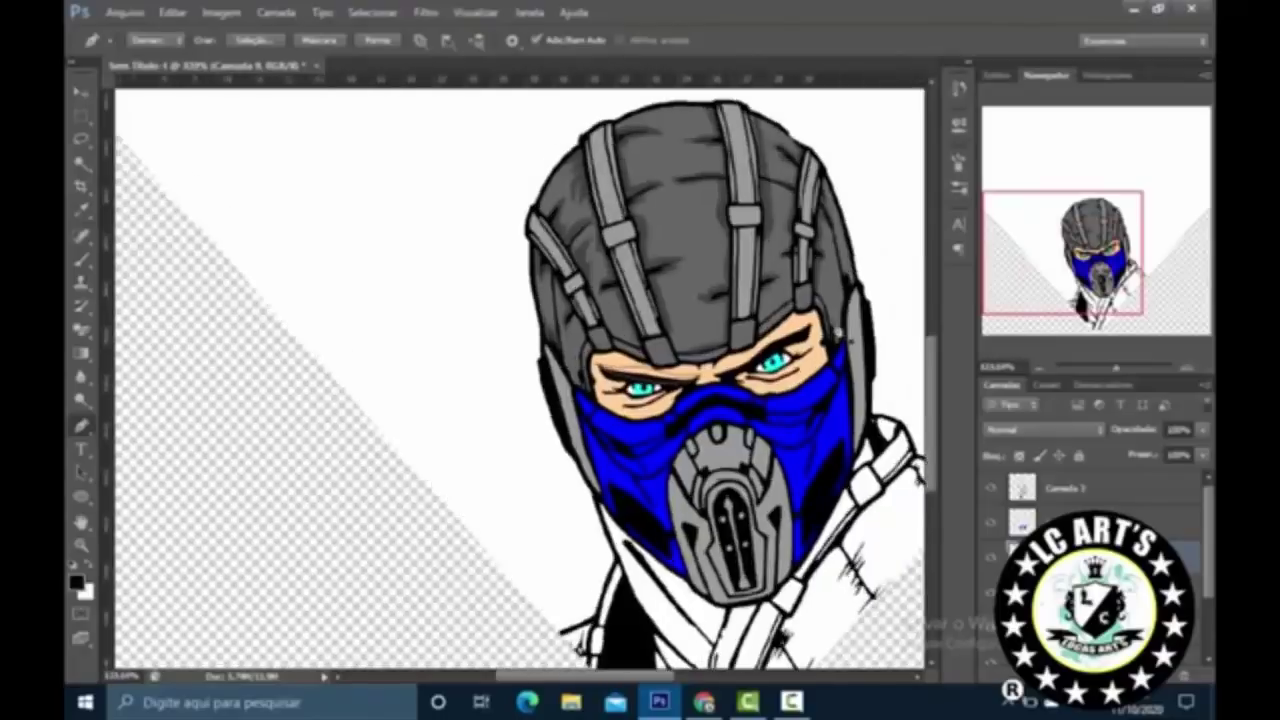
scroll(836, 332, "up", 4)
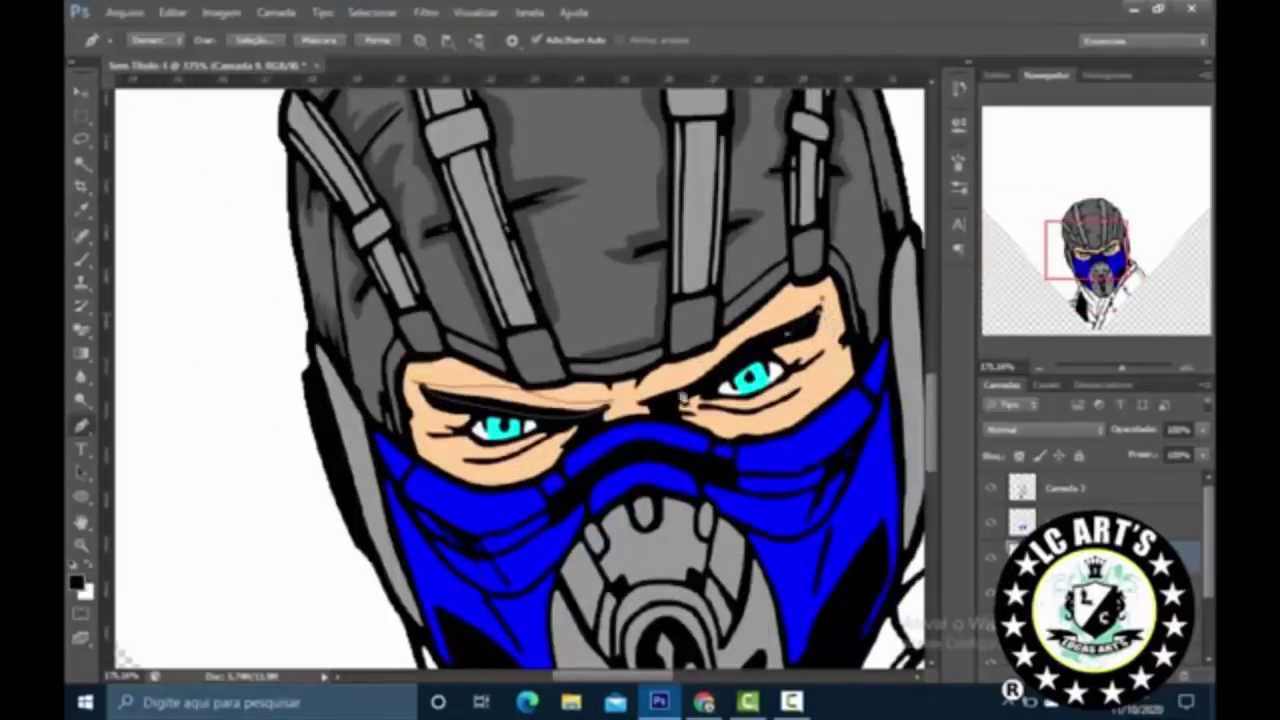
left_click_drag(705, 383, 647, 410)
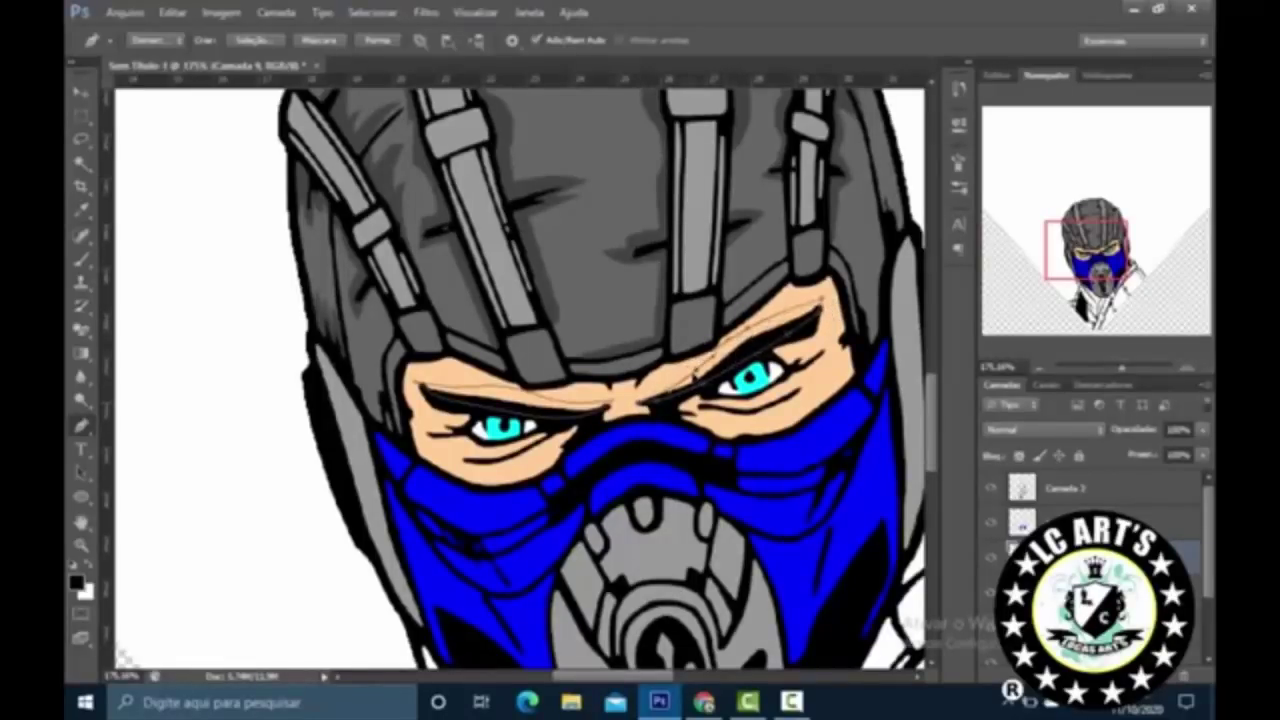
Step: Fill both eyebrow shadow paths with brown 996633 and delete the paths
right_click(672, 204)
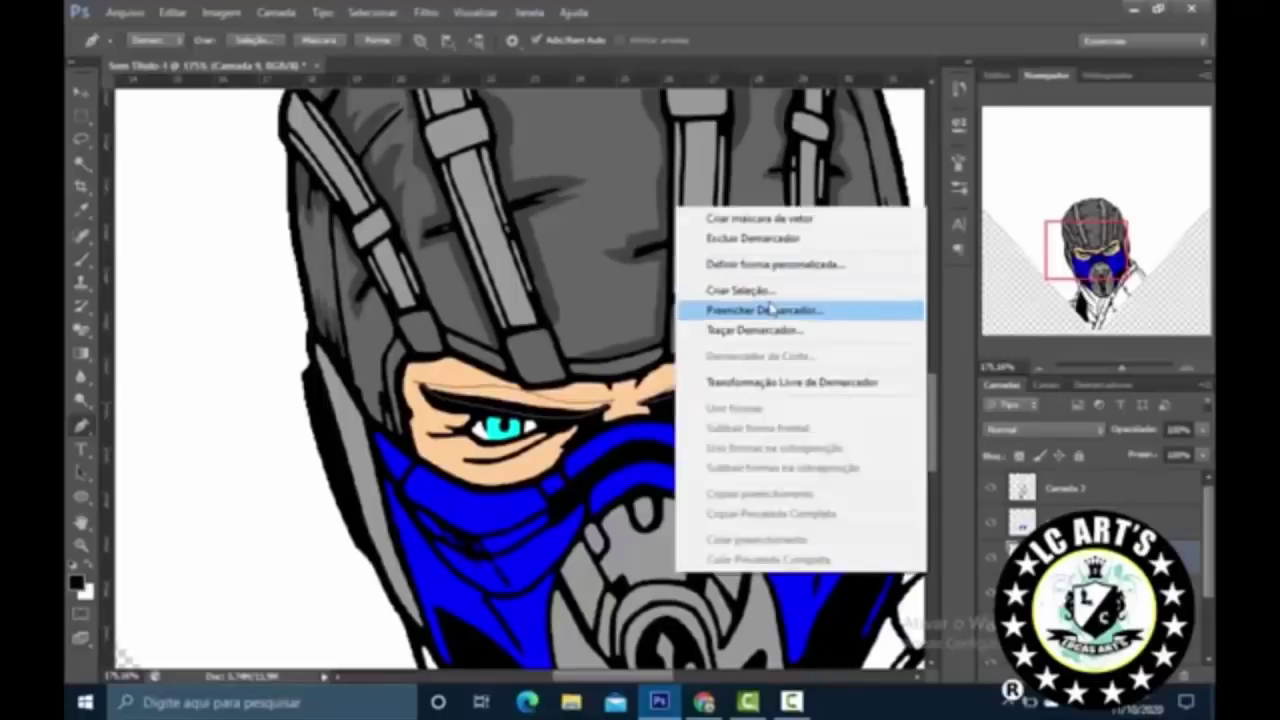
left_click(740, 306)
left_click(990, 179)
left_click(940, 226)
left_click(597, 410)
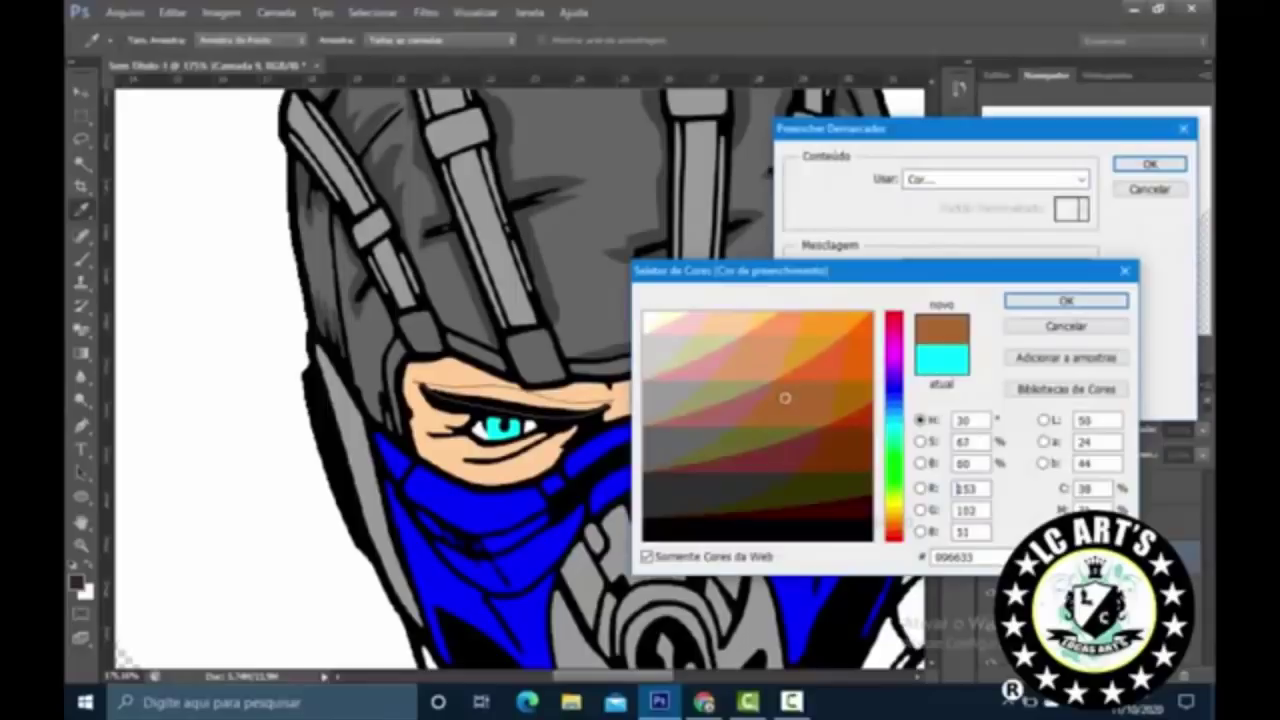
left_click(1066, 300)
left_click(1150, 163)
right_click(645, 198)
left_click(693, 230)
key("ctrl+minus")
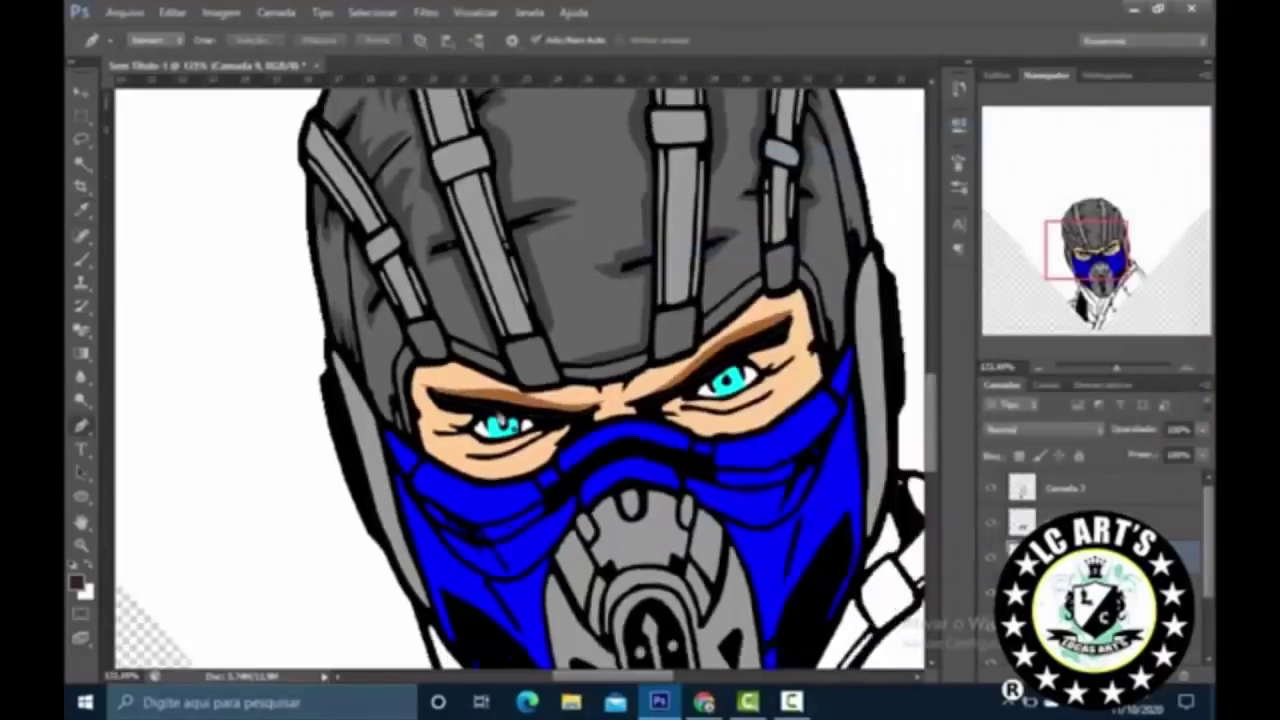
Step: Trace a closed shadow path around the left eye, covering the outer-corner wrinkles and the folds below the eye
key("ctrl+plus")
key("ctrl+plus")
left_click(363, 375)
left_click_drag(405, 428, 417, 487)
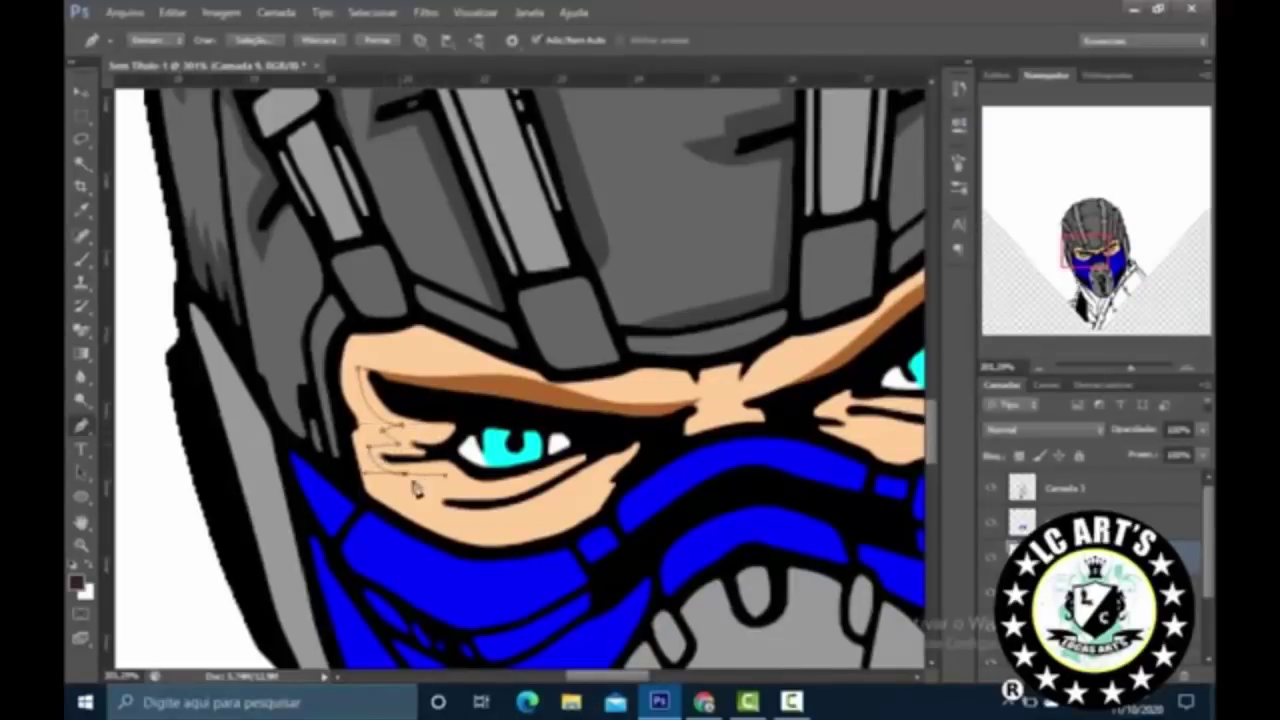
left_click_drag(497, 490, 560, 473)
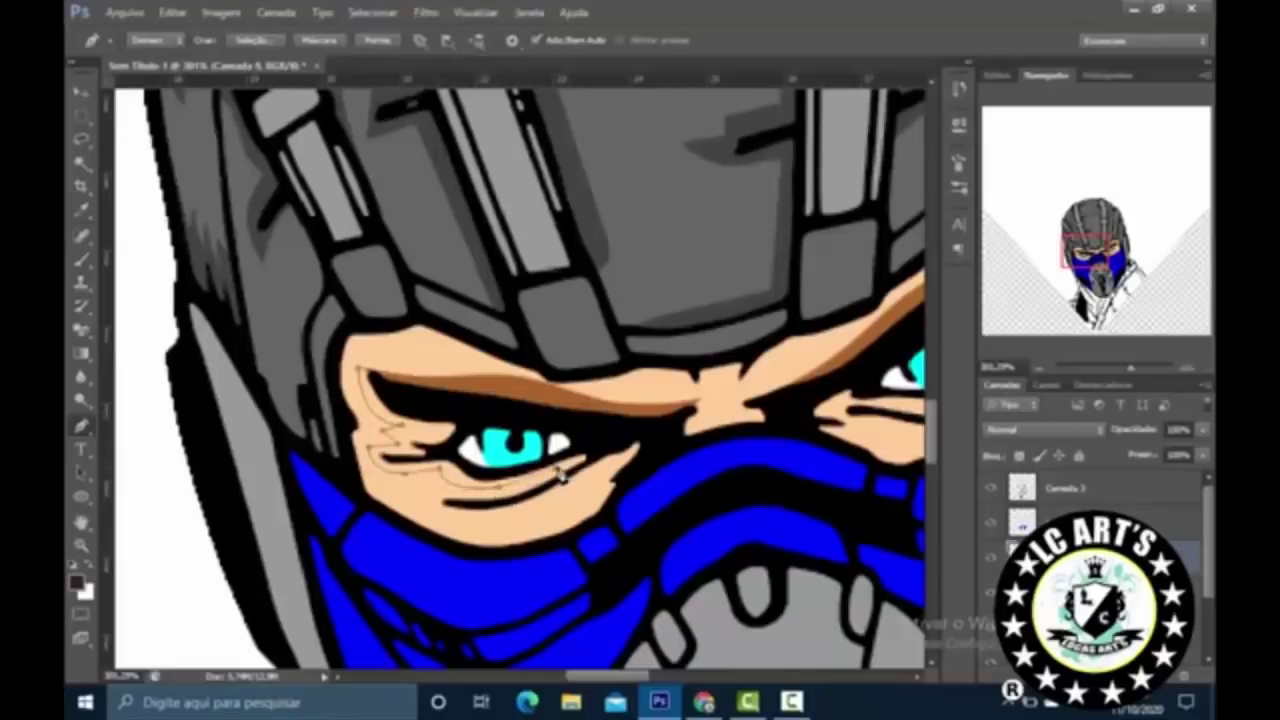
left_click_drag(447, 497, 494, 533)
left_click(420, 498)
left_click(641, 434)
left_click_drag(641, 437, 570, 458)
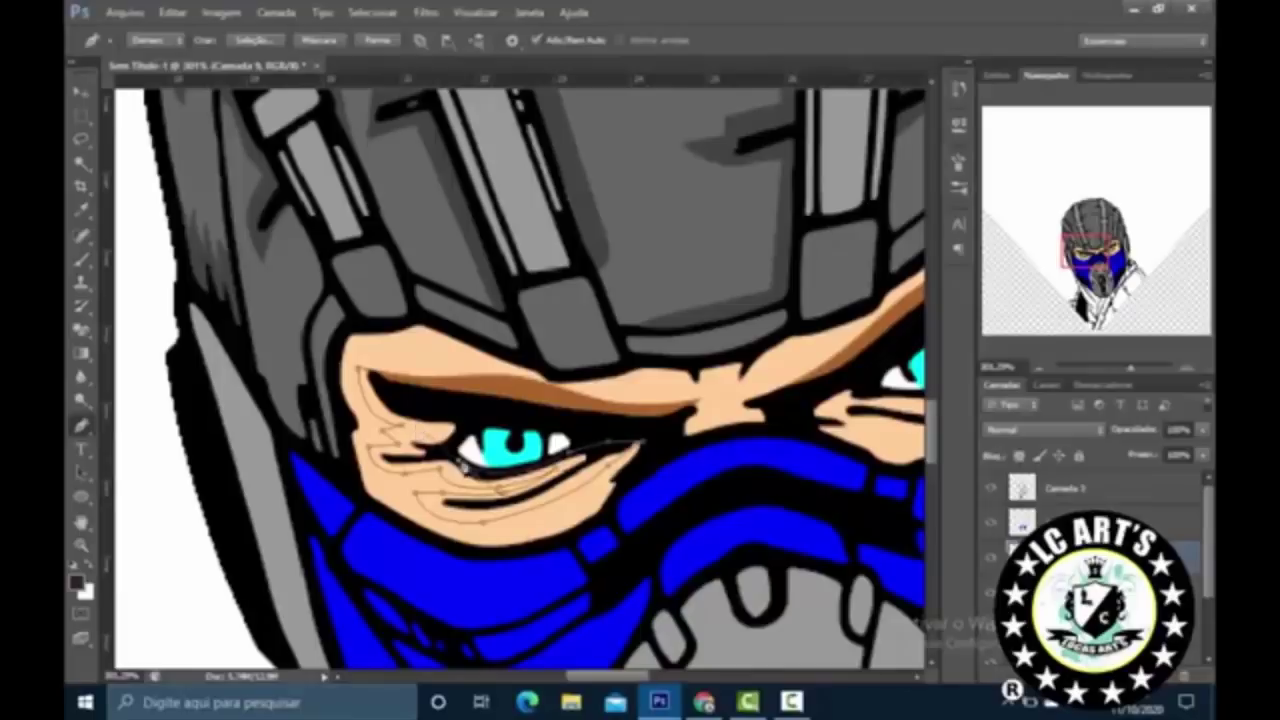
left_click(384, 385)
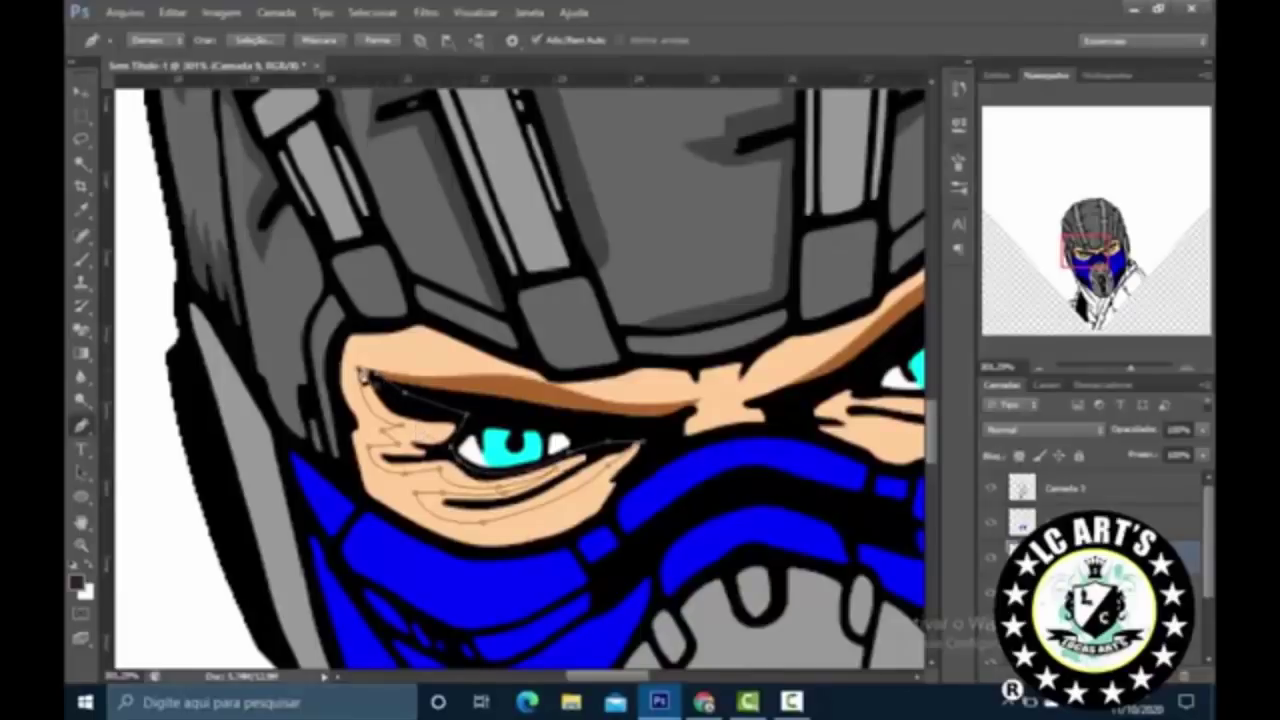
right_click(571, 212)
left_click(642, 314)
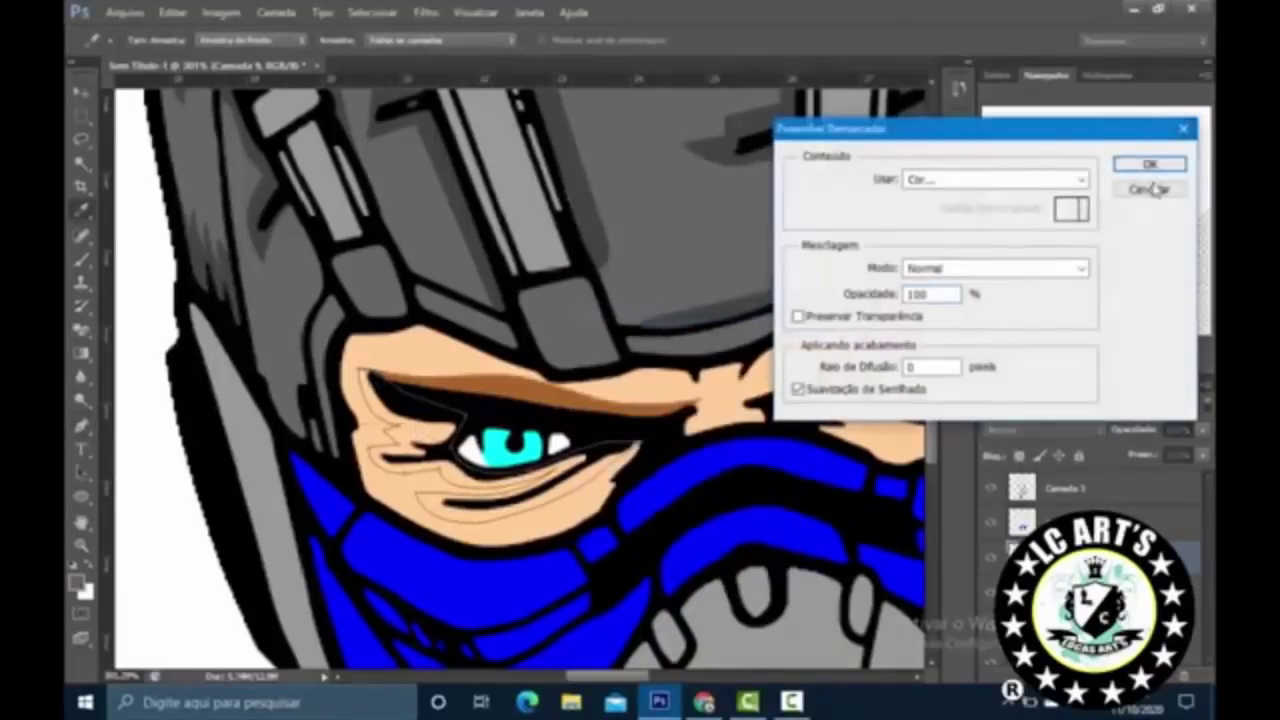
left_click(1150, 165)
Step: Trace a closed shadow path below the right eye, from the inner corner to the outer wrinkle
key("ctrl+minus")
key("ctrl+minus")
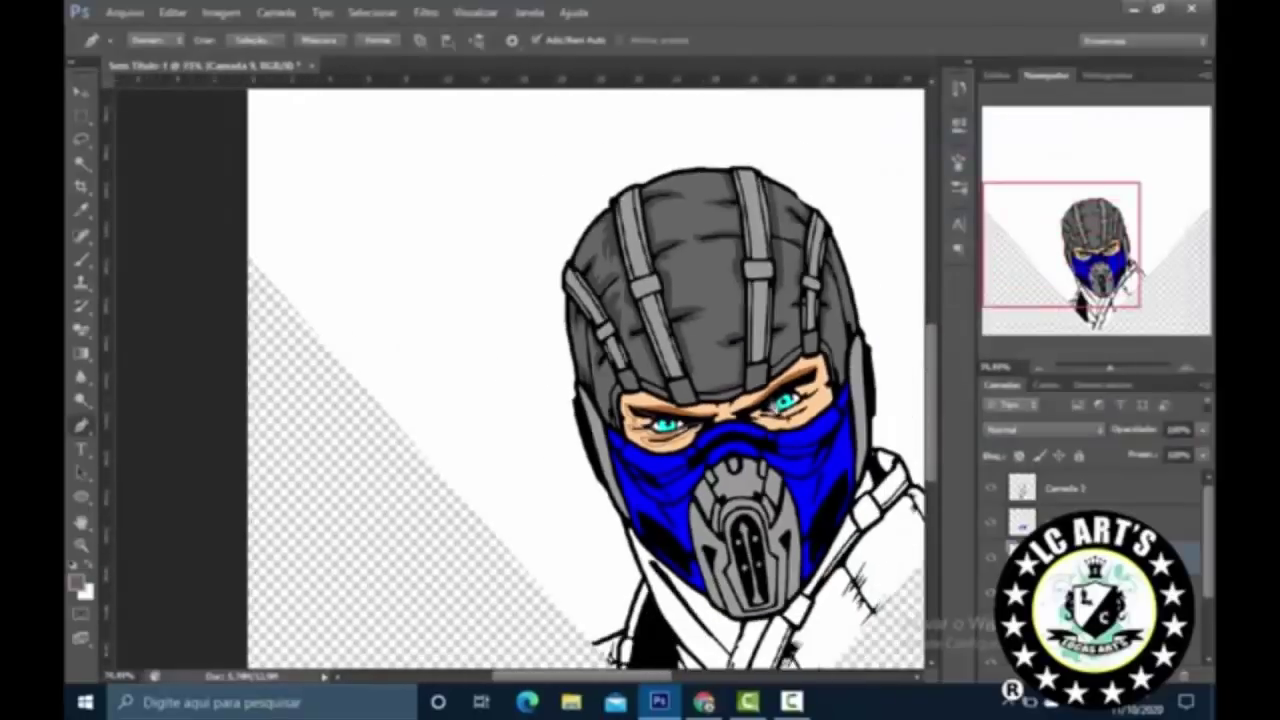
key("ctrl+plus")
key("ctrl+plus")
key("ctrl+plus")
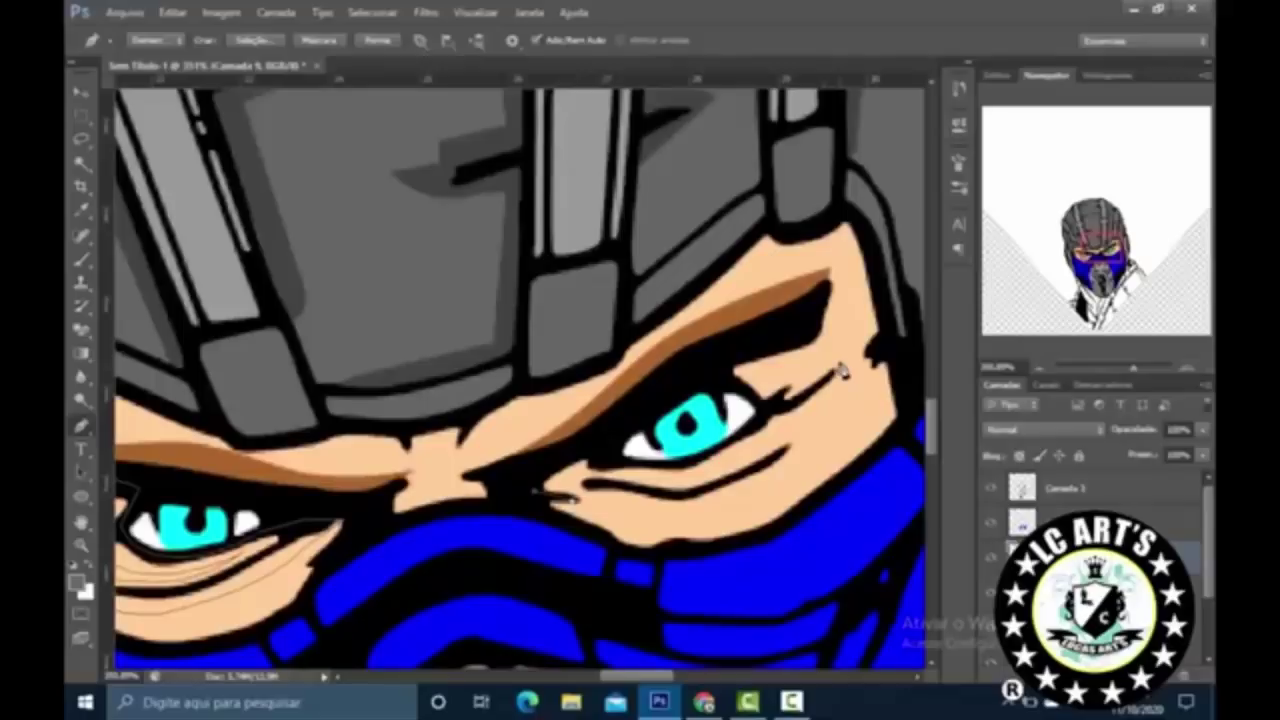
left_click_drag(867, 186, 765, 410)
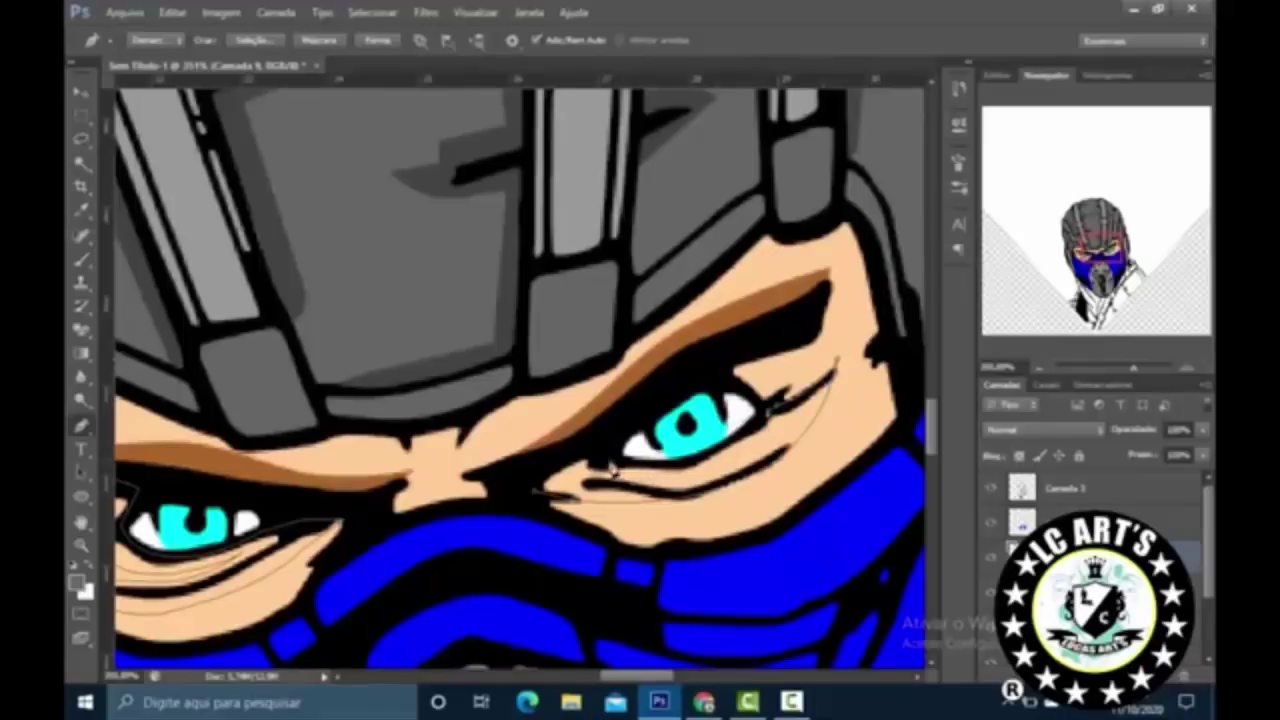
left_click_drag(484, 453, 519, 497)
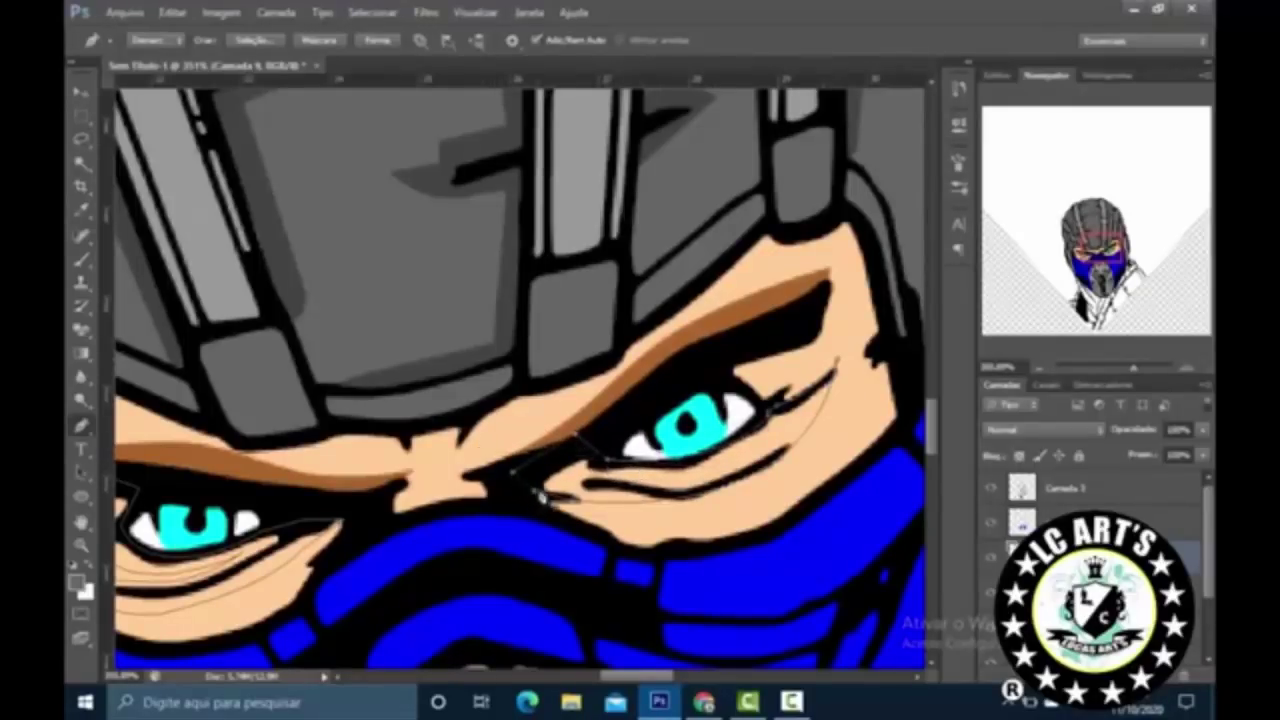
Step: Fill the shadow paths around both eyes with the same brown and delete the paths
scroll(732, 400, "down", 5)
right_click(689, 241)
left_click(770, 342)
right_click(772, 210)
left_click(840, 241)
right_click(818, 256)
left_click(835, 160)
scroll(822, 378, "down", 2)
scroll(822, 378, "up", 2)
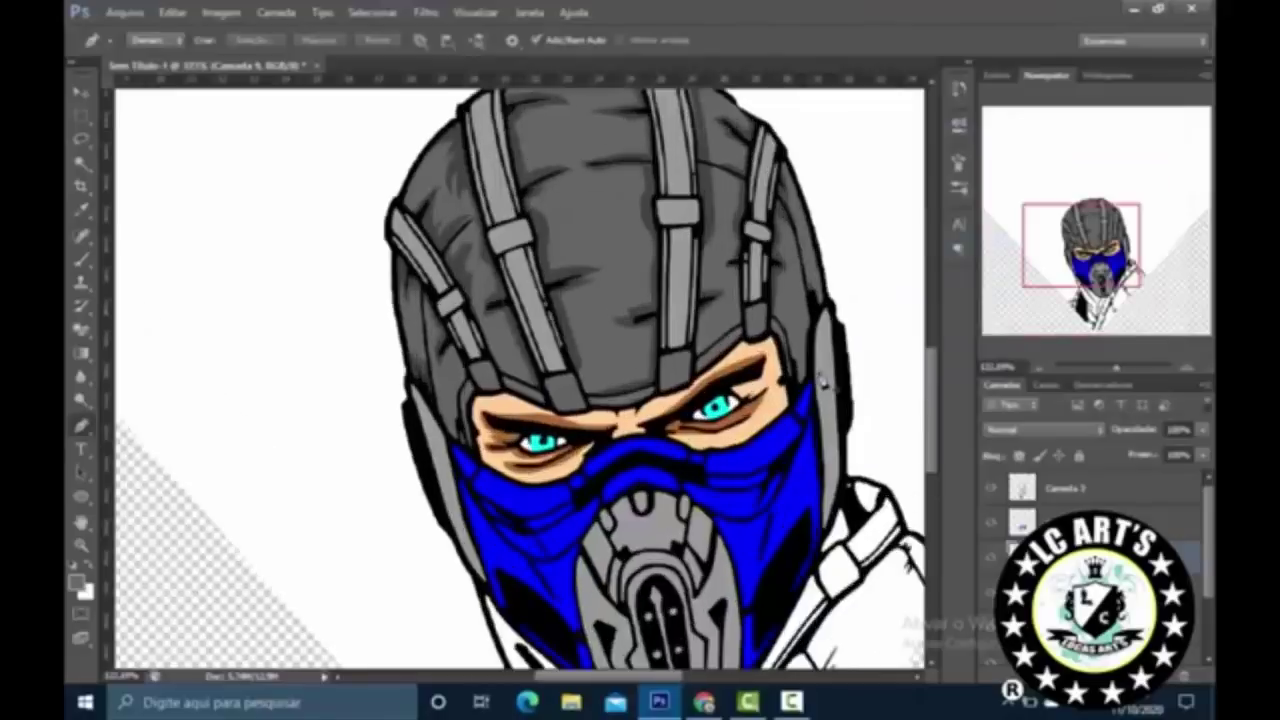
Step: Trace a closed shadow path at the right eye's outer corner, between the wrinkle and the eyebrow tip
scroll(822, 378, "up", 4)
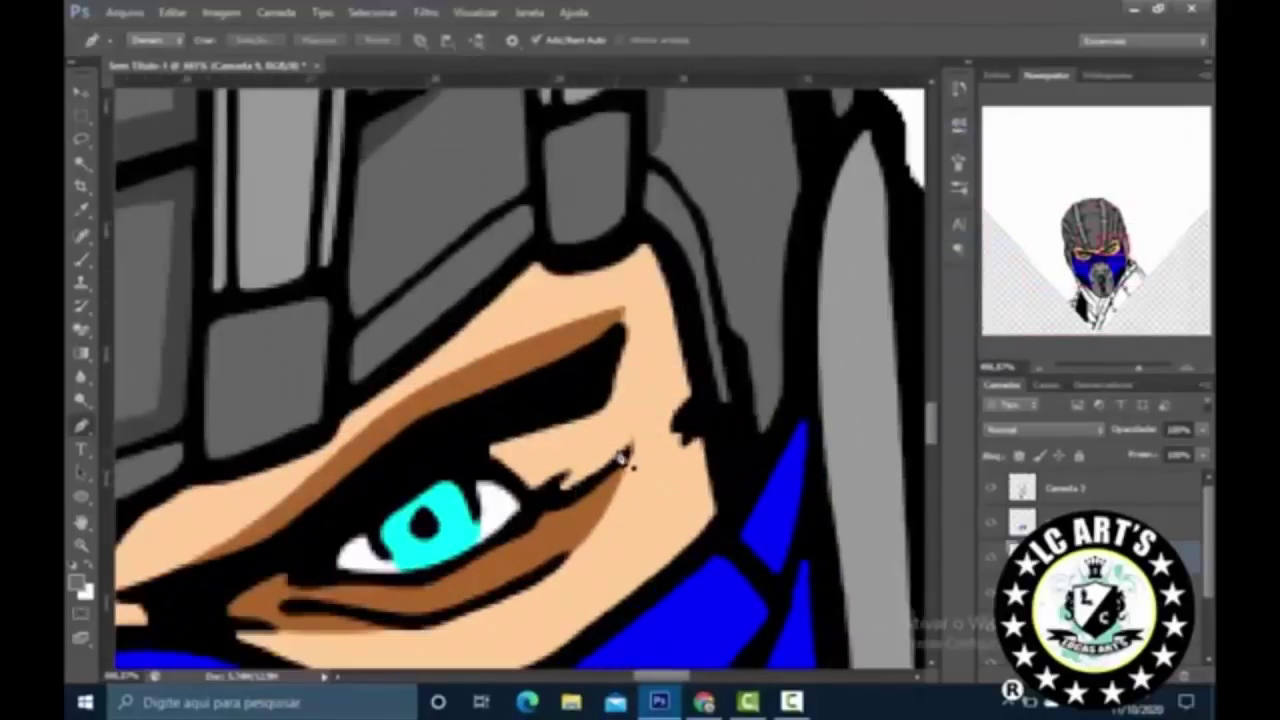
left_click(633, 434)
left_click_drag(541, 466, 528, 488)
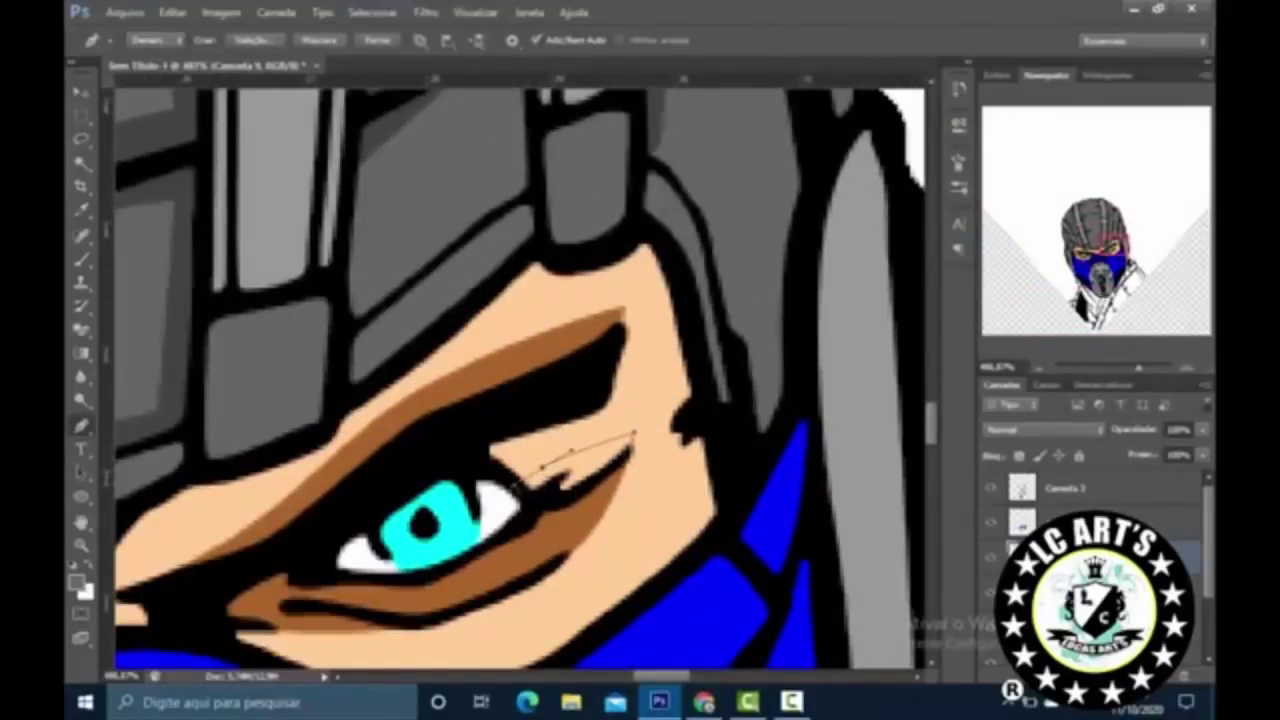
left_click(539, 466, "alt")
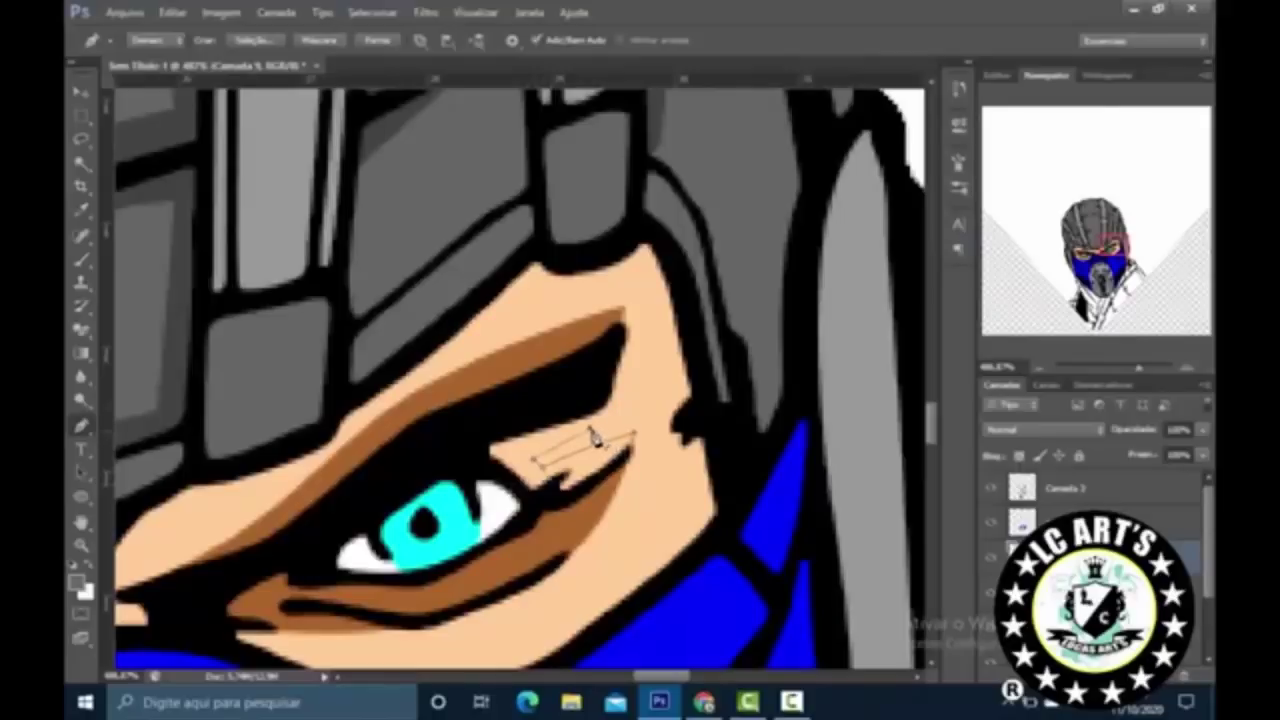
mouse_move(635, 383)
left_mouse_down()
mouse_move(634, 366)
mouse_move(636, 384)
left_mouse_up()
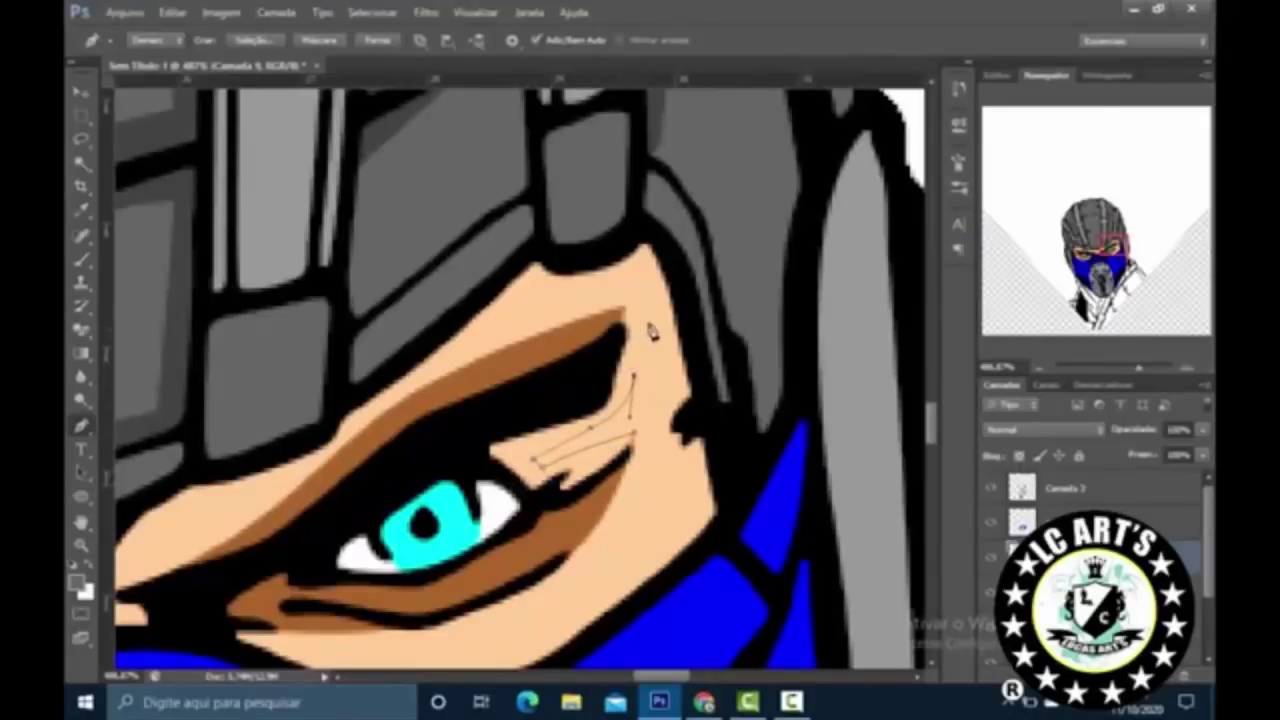
left_click_drag(627, 312, 603, 296)
left_click_drag(573, 337, 474, 437)
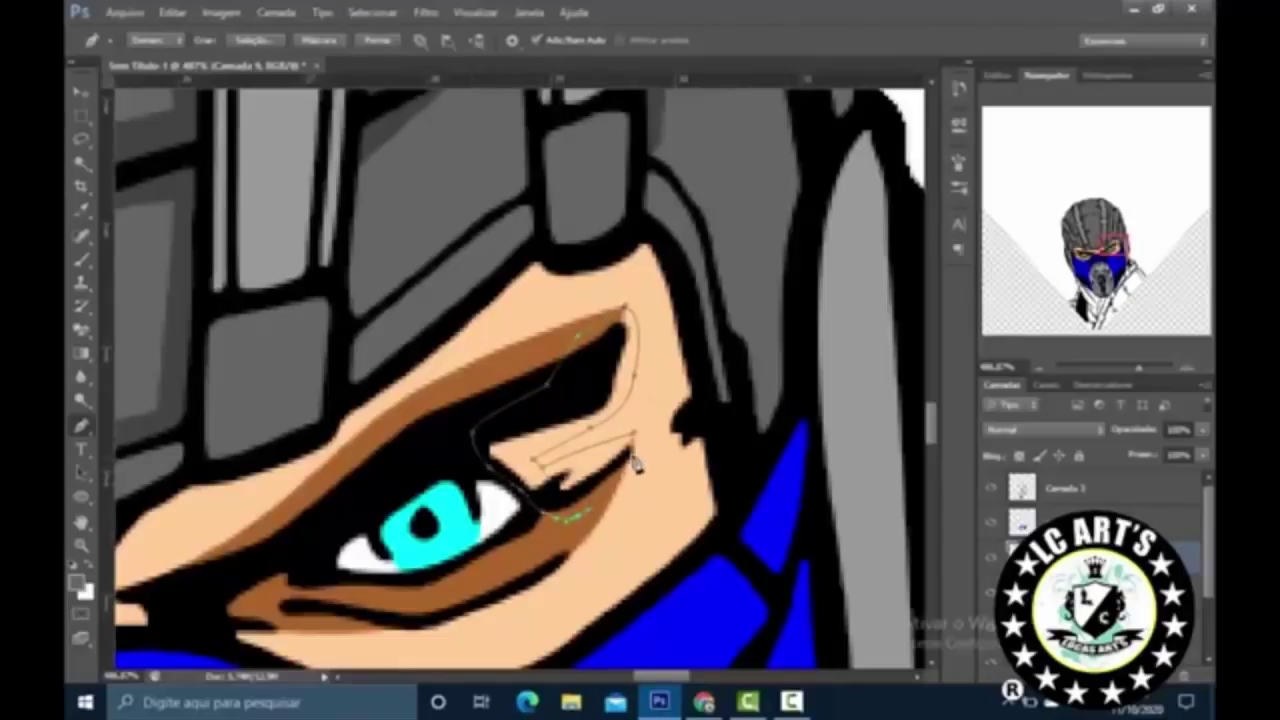
Step: Fill the right eye's outer-corner shadow path with brown and delete the path
right_click(666, 350)
key("Escape")
right_click(668, 135)
key("Escape")
scroll(750, 175, "down", 2)
scroll(745, 175, "down", 8)
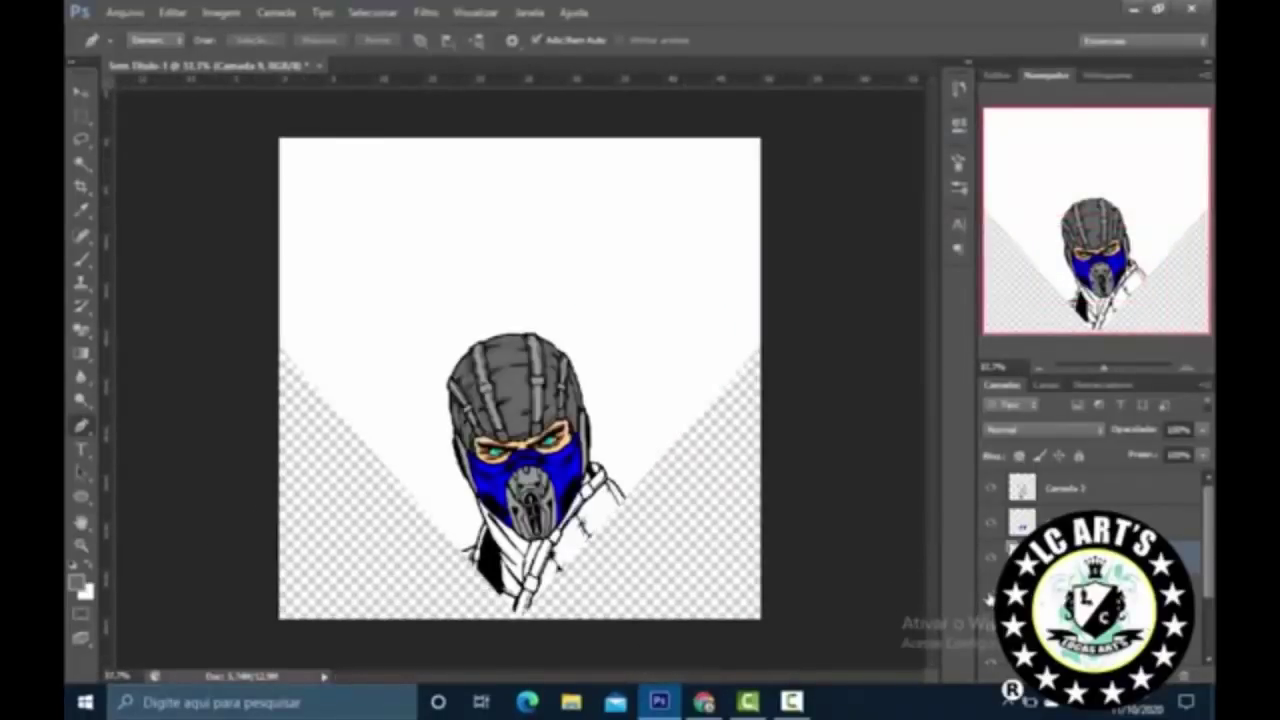
Step: Compare the face with layers hidden and shown, and examine the eye shading up close and from afar
left_click(990, 598)
left_click(990, 598)
key("ctrl+plus")
left_click(990, 598)
left_click(991, 489)
left_click(991, 489)
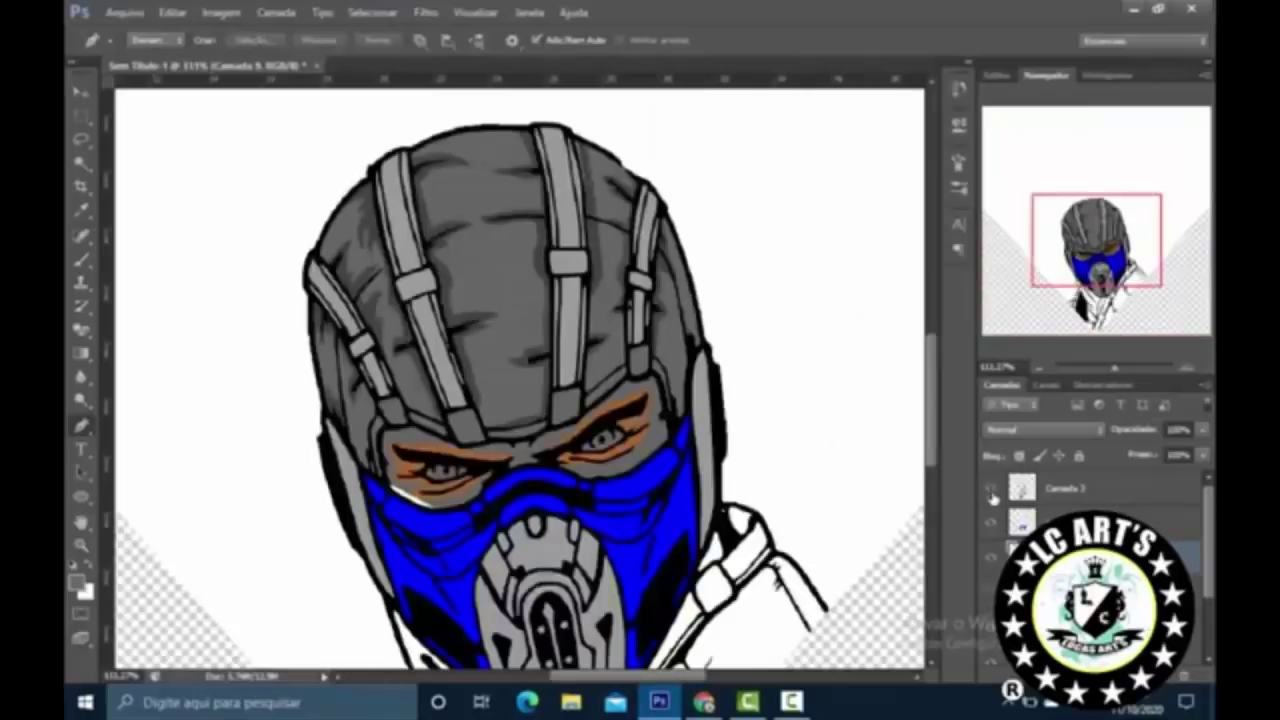
left_click(990, 598)
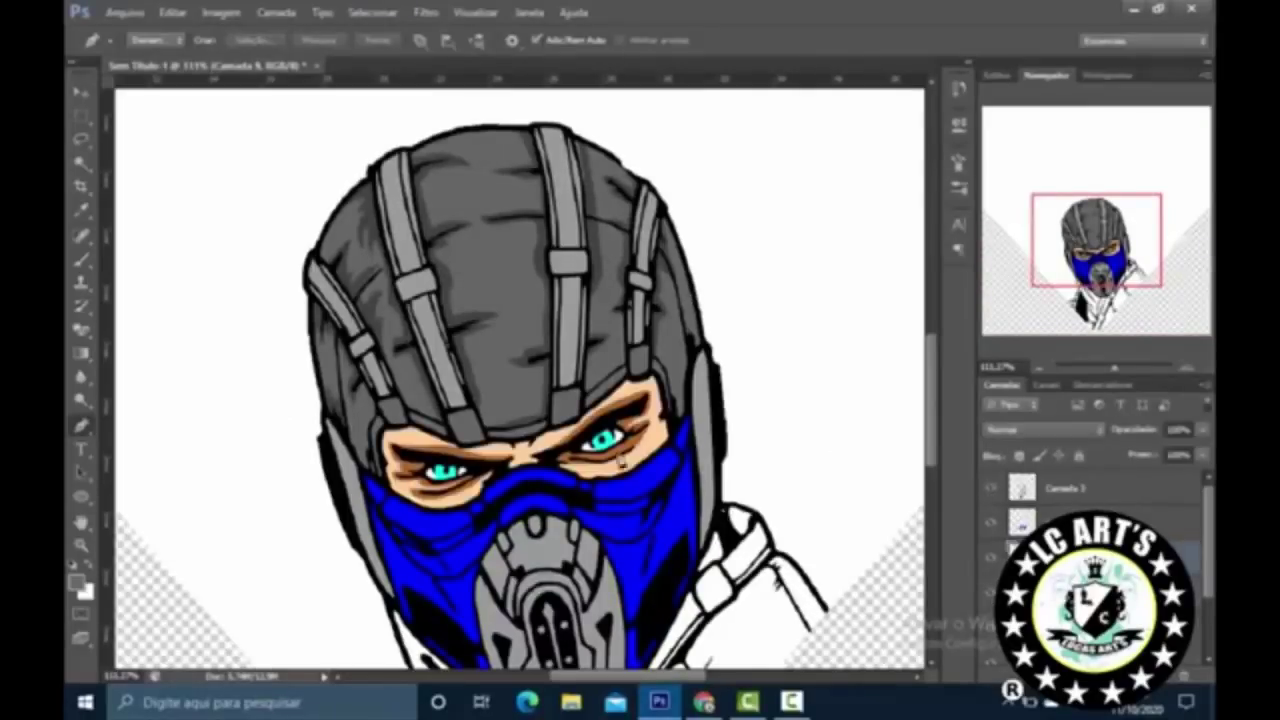
scroll(651, 450, "up", 5)
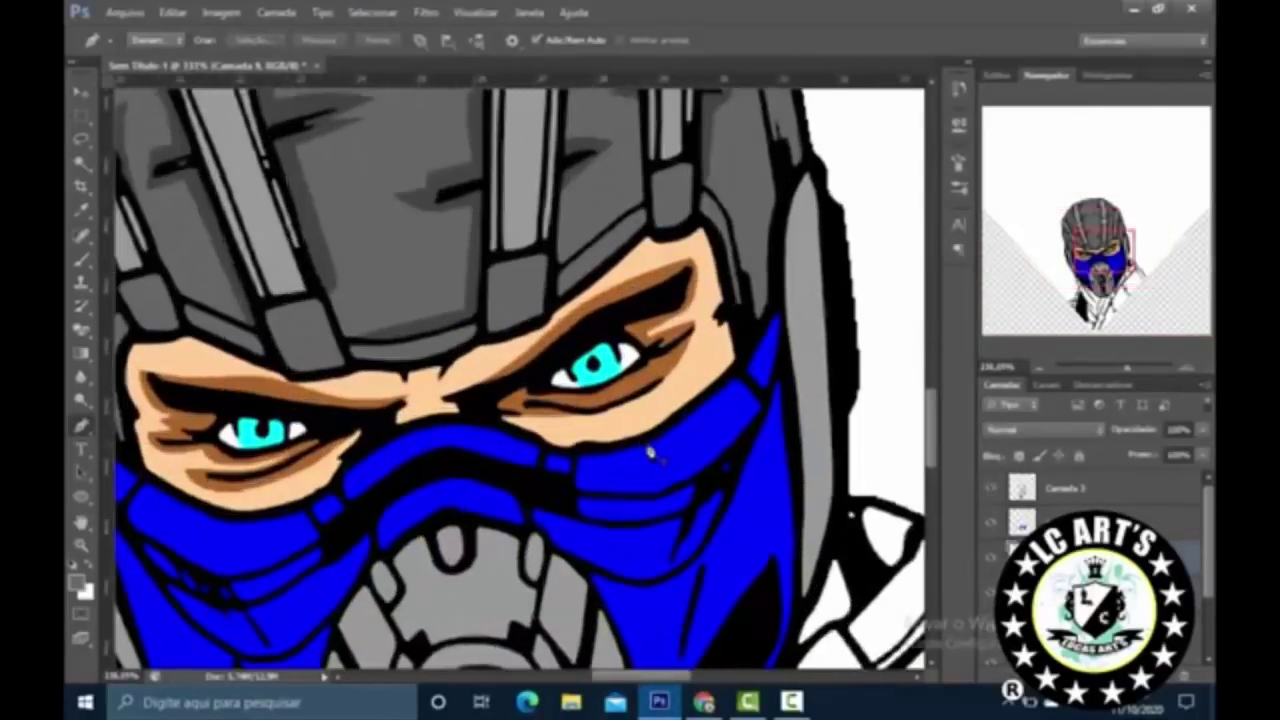
scroll(603, 420, "down", 4)
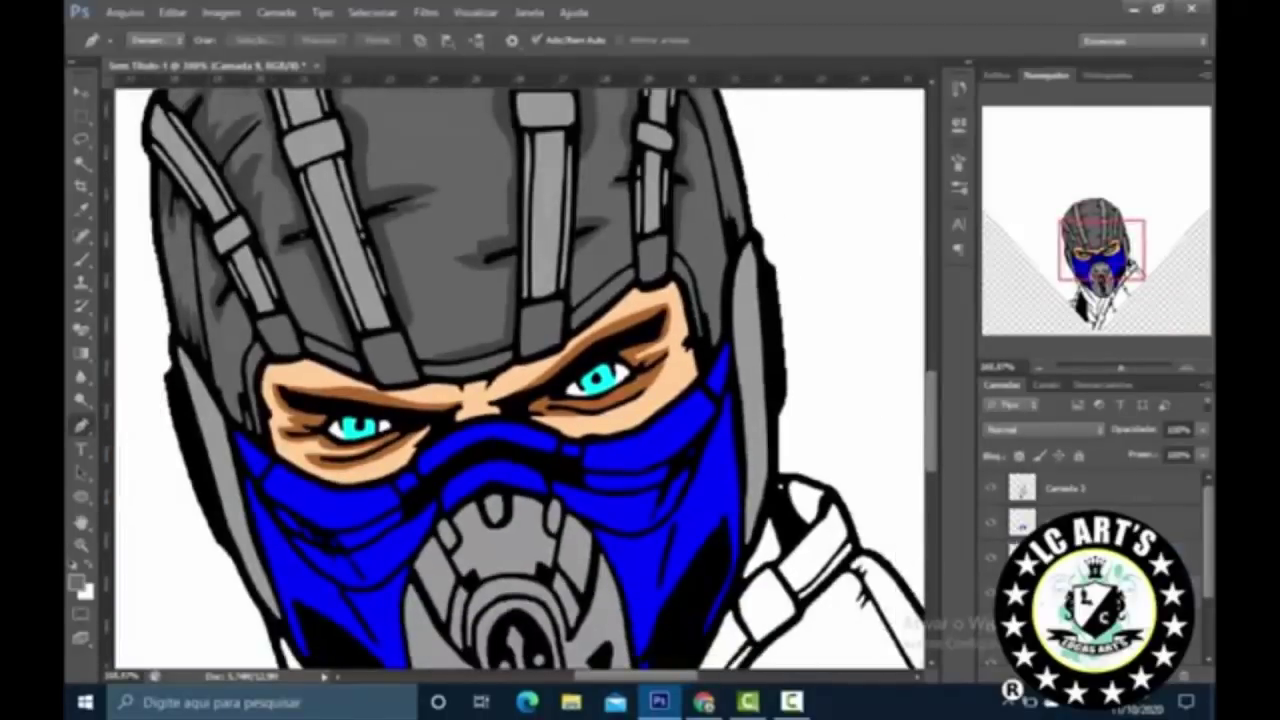
Step: On layer Camada 10, trace a closed shadow path across the nose bridge, spanning from the left eyebrow to the right one
scroll(252, 365, "up", 3)
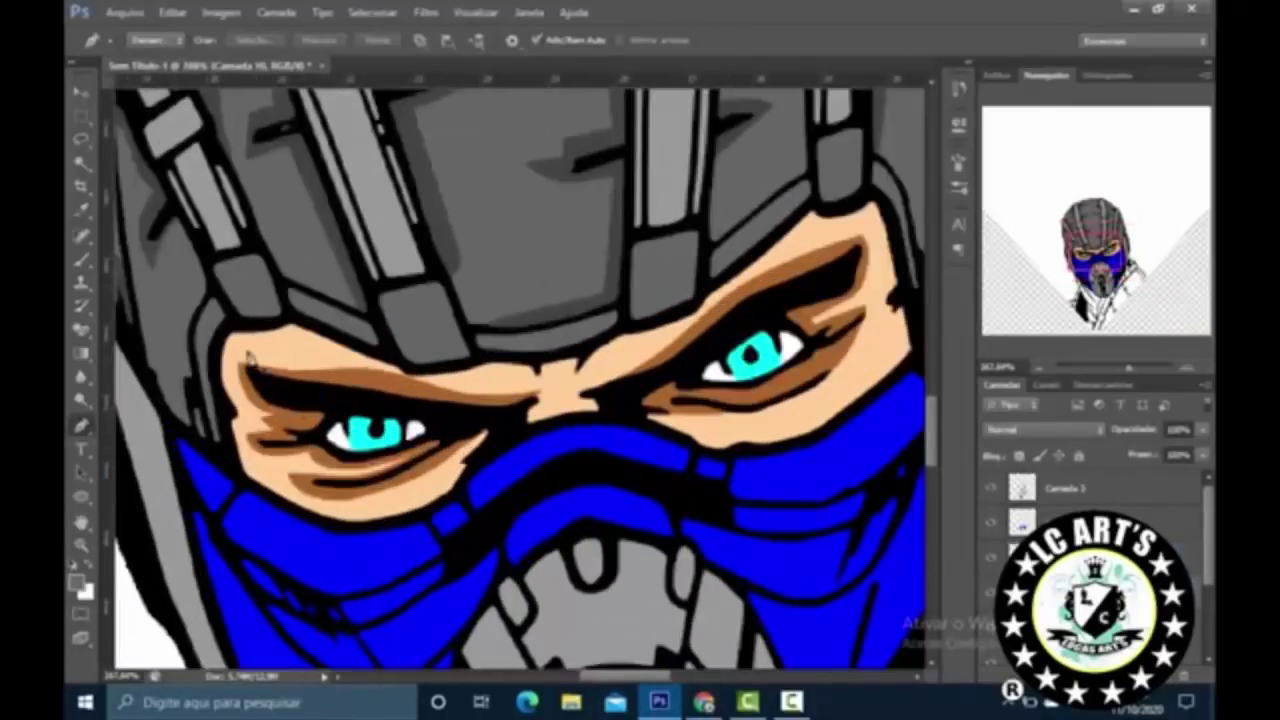
left_click(344, 376)
left_click_drag(472, 390, 518, 426)
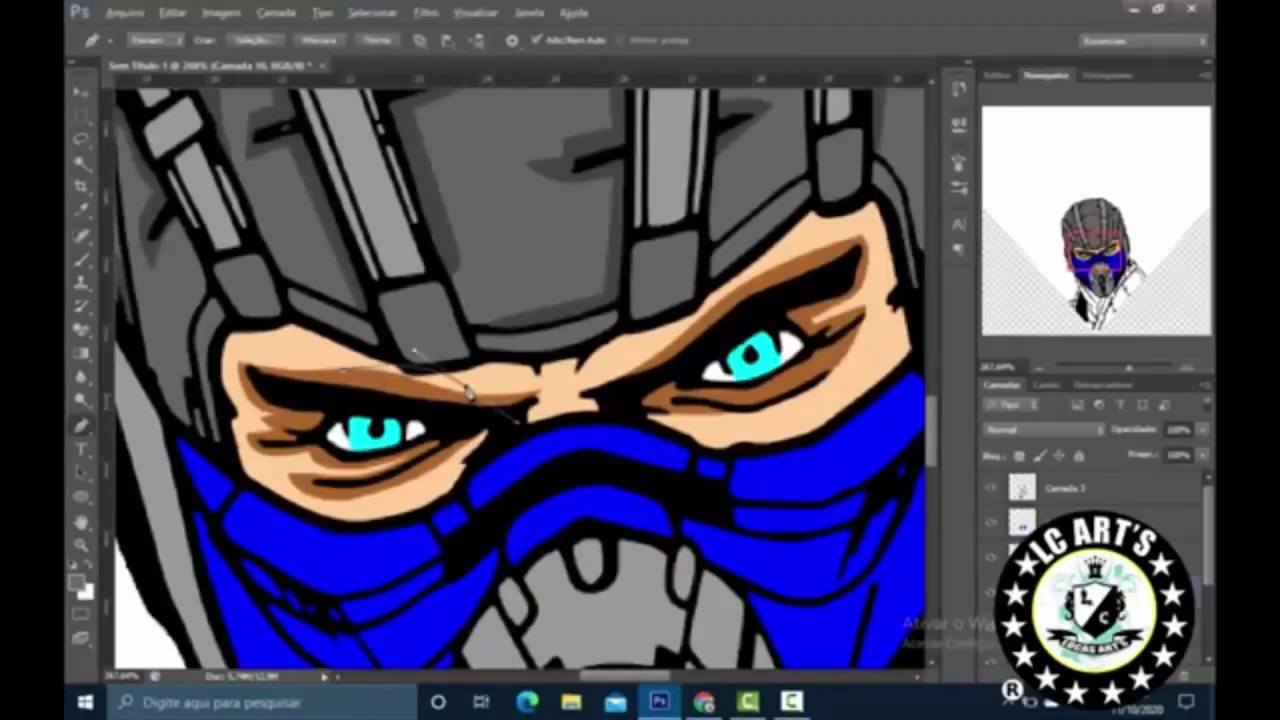
left_click(542, 380)
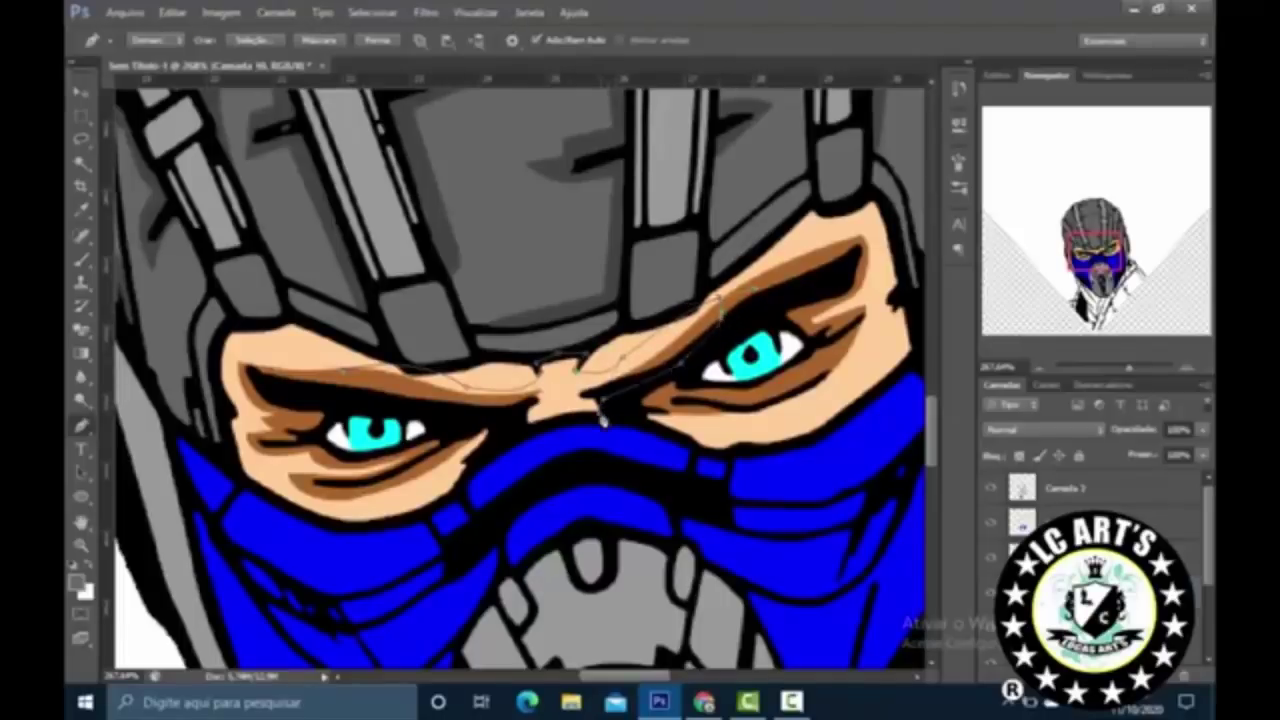
left_click(527, 445)
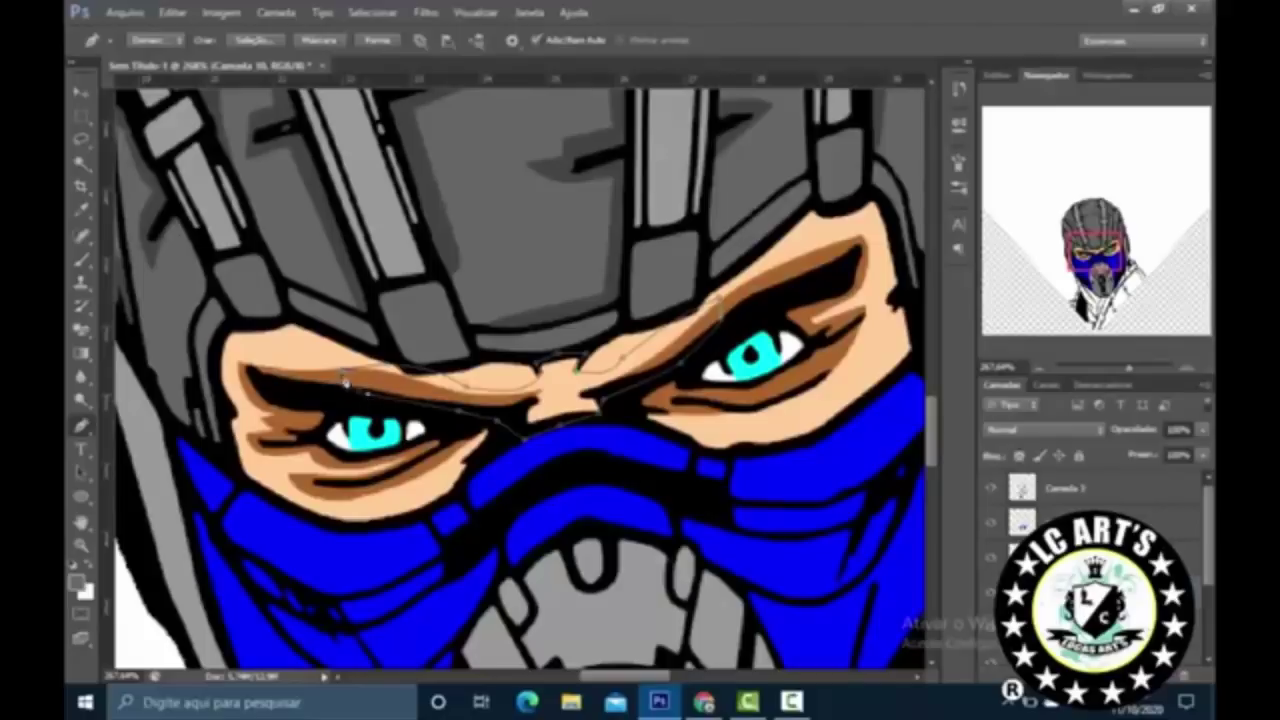
Step: Fill the nose bridge path with a lighter brown and delete the path
right_click(638, 118)
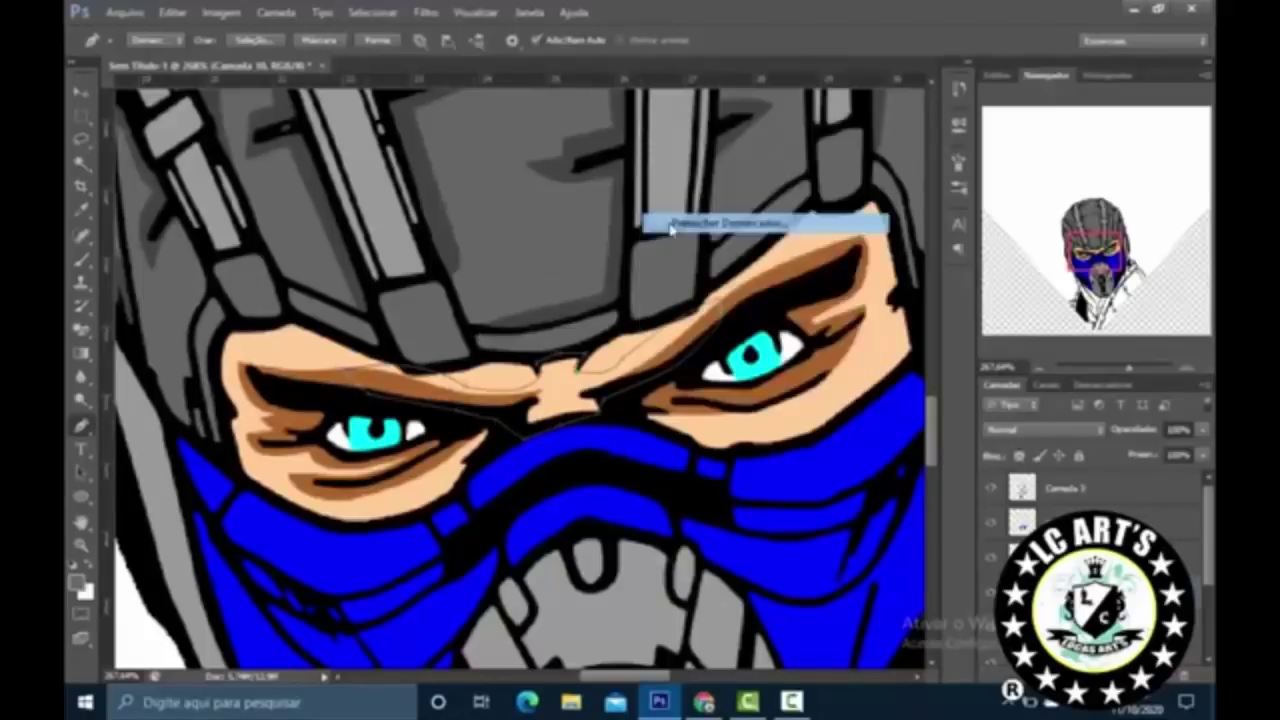
left_click(714, 217)
left_click(960, 179)
left_click(918, 227)
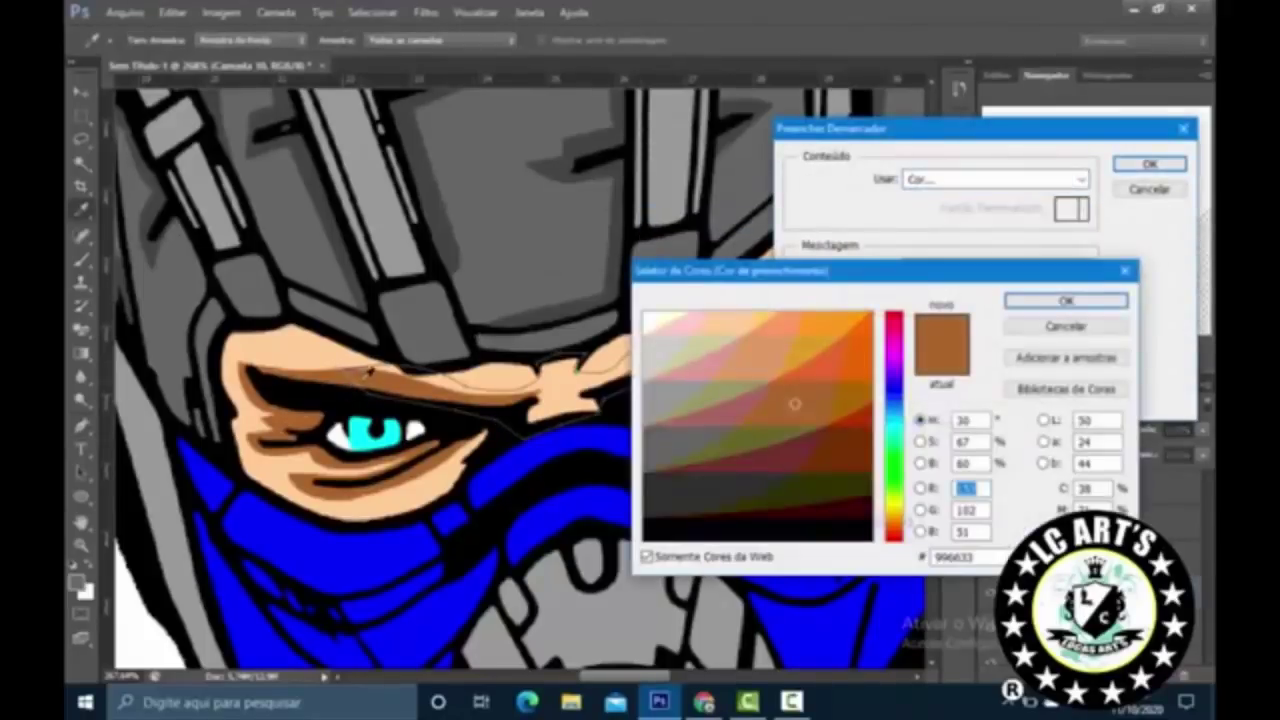
left_click_drag(795, 404, 754, 349)
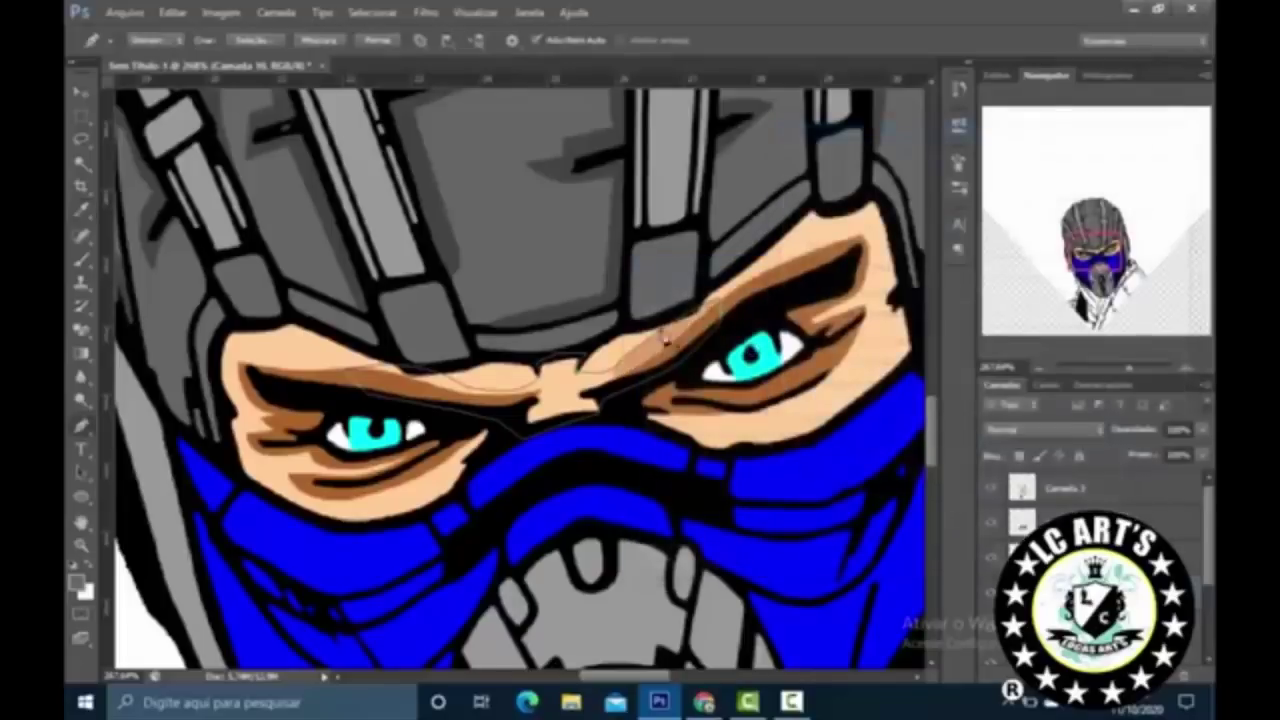
right_click(676, 151)
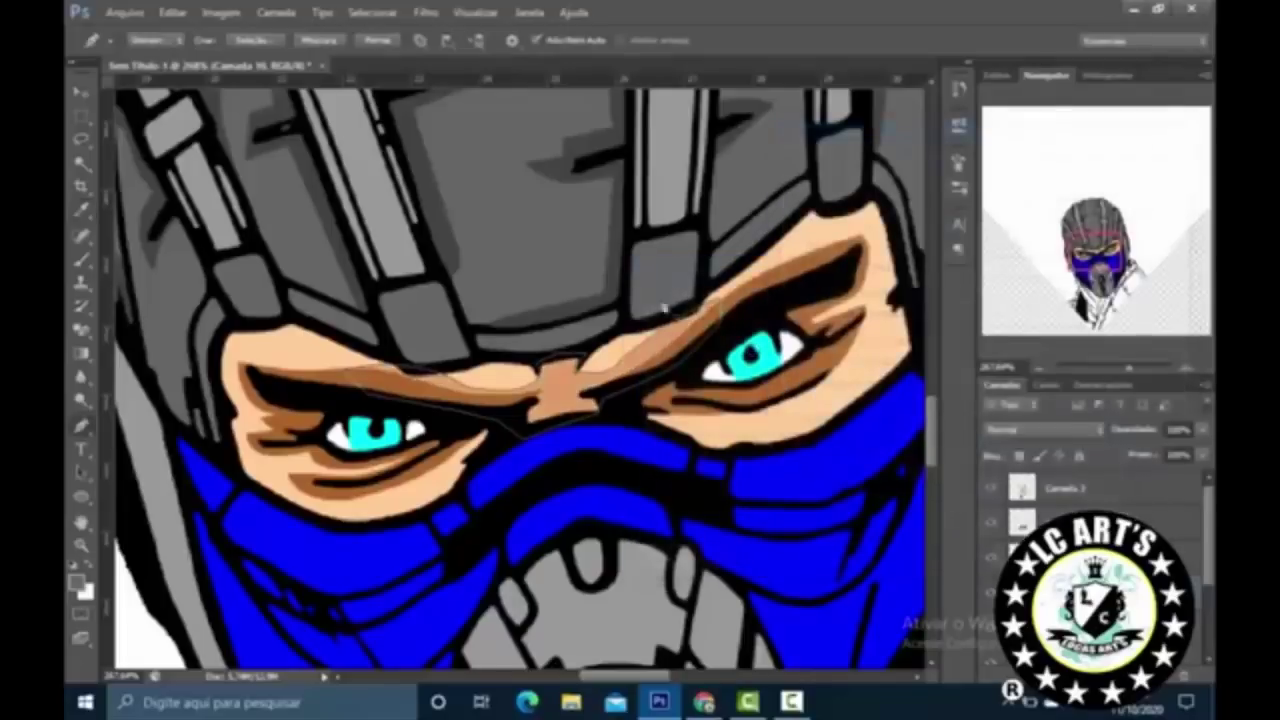
left_click(722, 182)
scroll(750, 230, "down", 3)
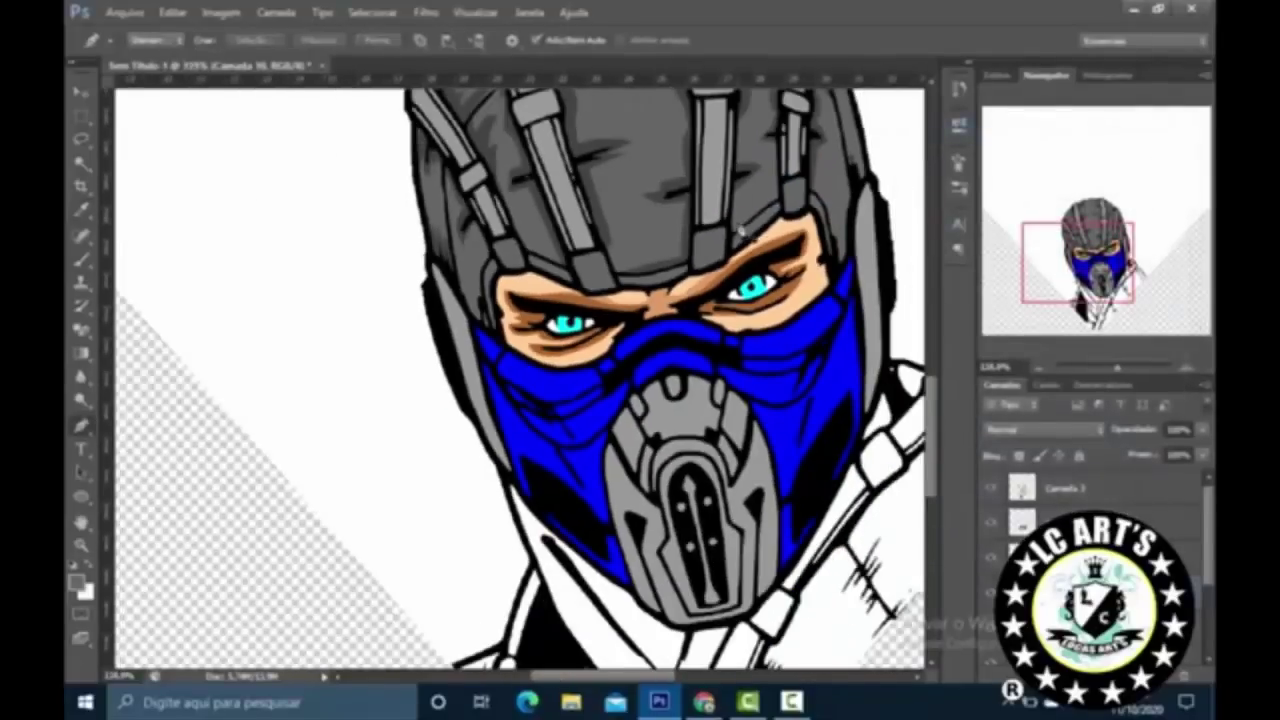
Step: Create a new layer directly below the line-art layer Camada 3
scroll(760, 228, "down", 5)
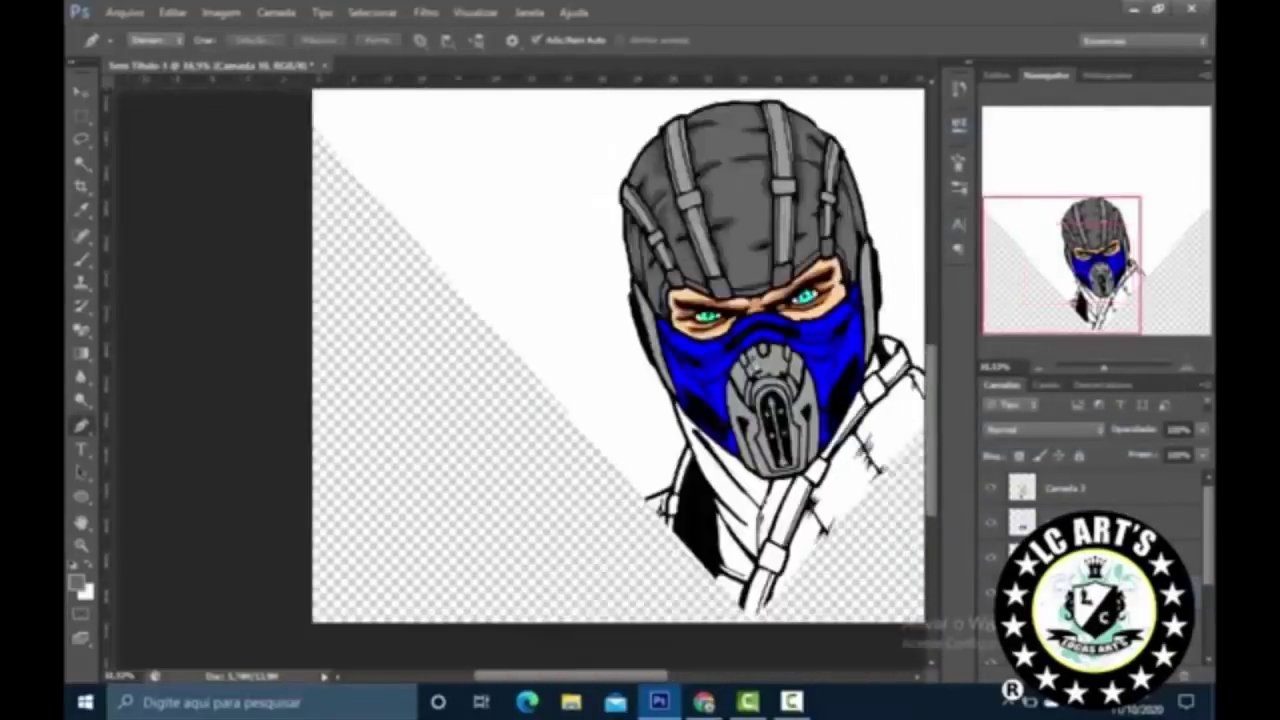
scroll(580, 478, "up", 2)
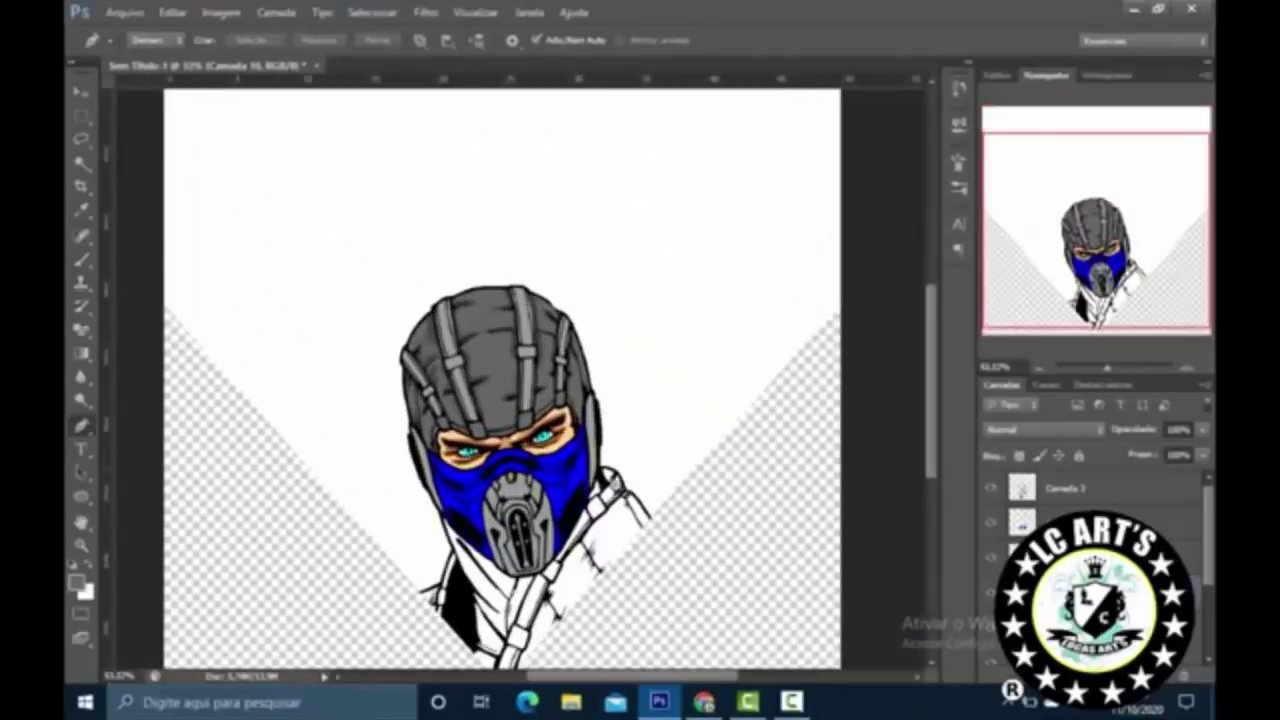
left_click(1120, 520)
key("ctrl+shift+alt+n")
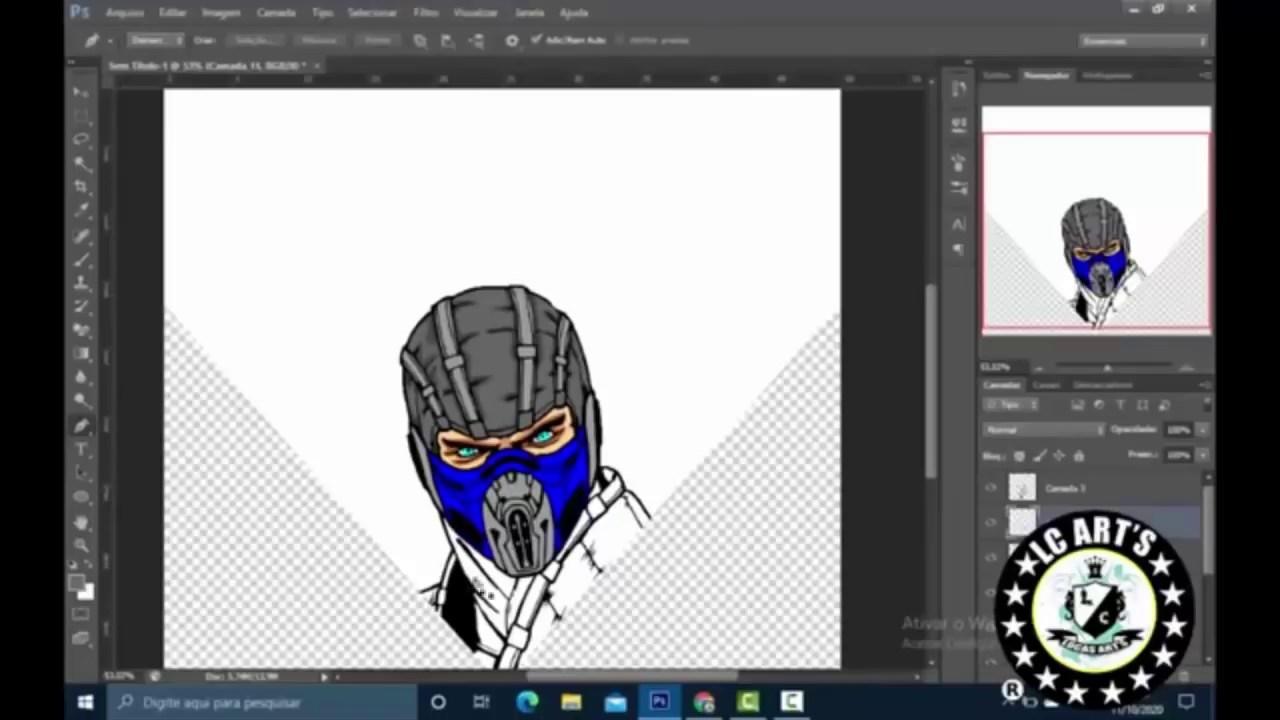
Step: Trace a closed path around the collar and shoulder clothing, from the left side of the neck across the mask to the right shoulder
scroll(490, 625, "up", 6)
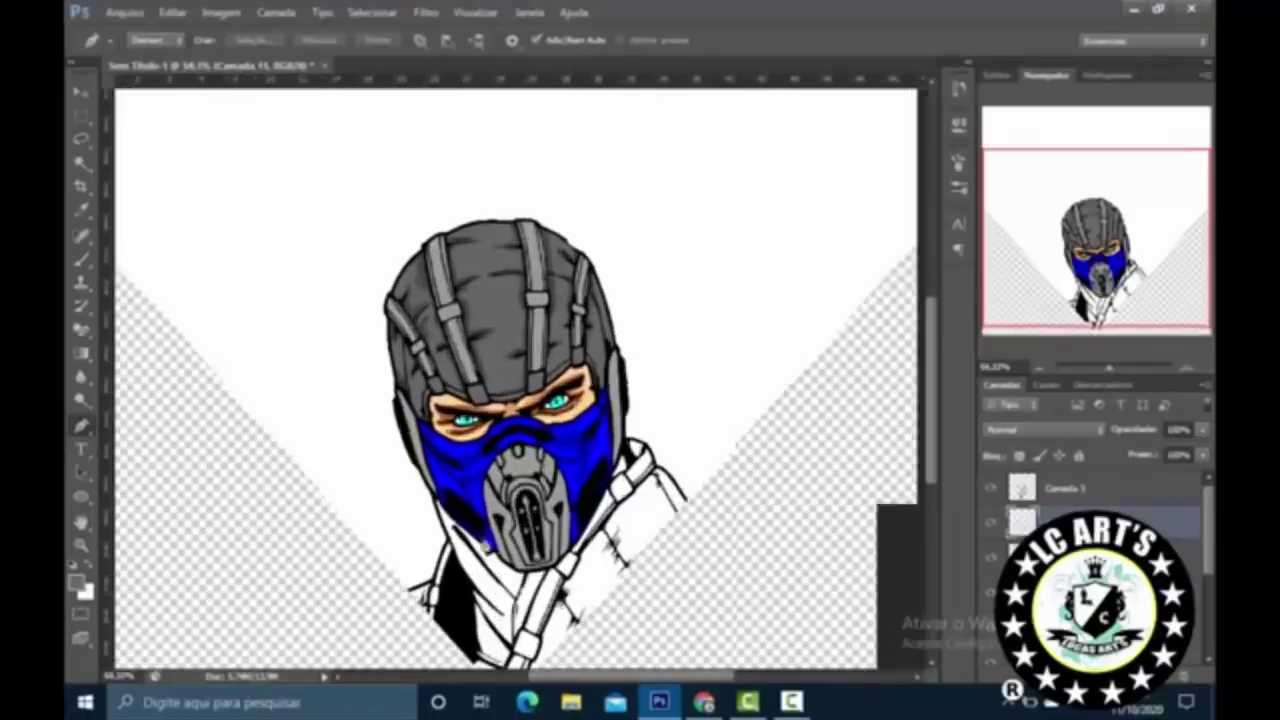
scroll(935, 460, "down", 1)
scroll(935, 460, "up", 2)
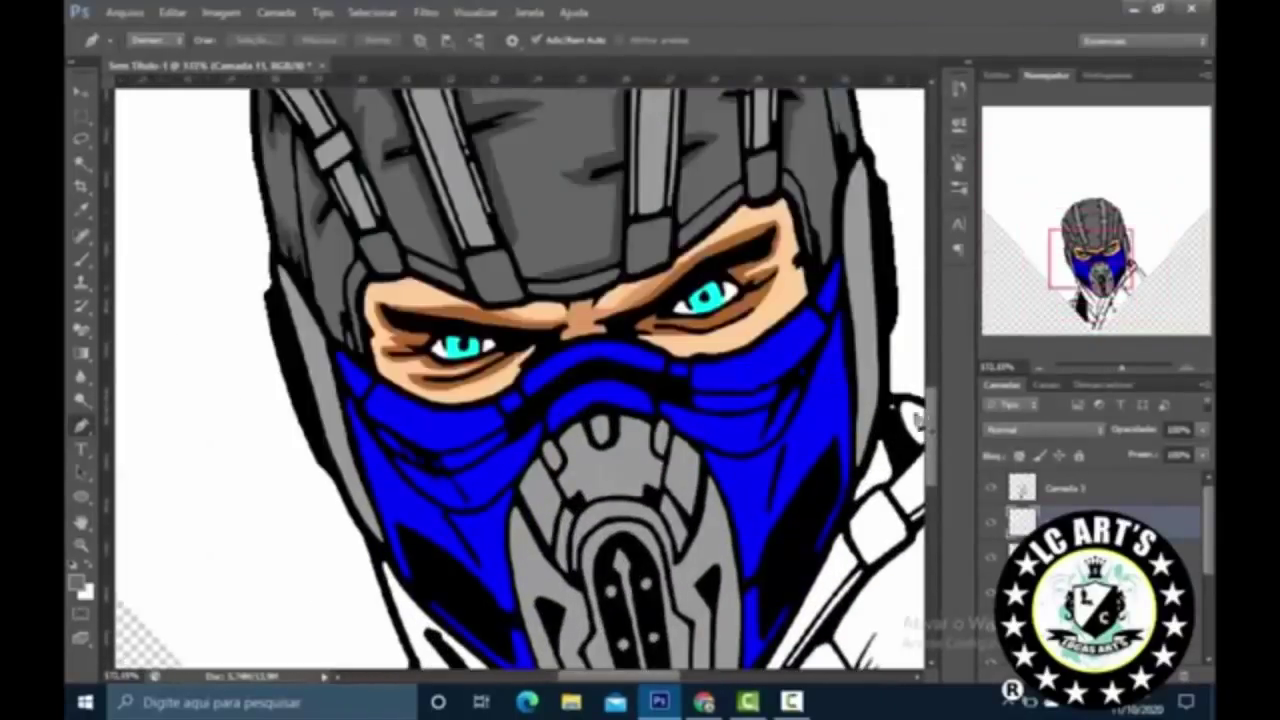
scroll(553, 578, "down", 5)
scroll(550, 575, "up", 5)
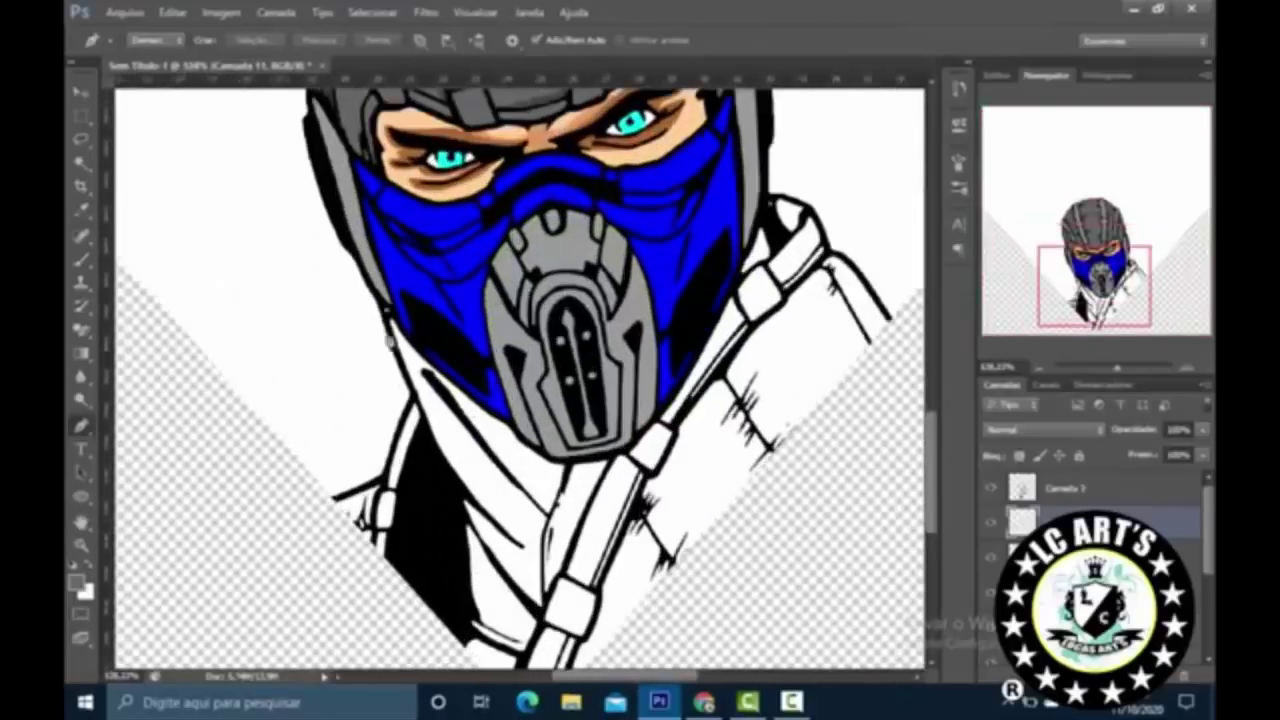
left_click(389, 340)
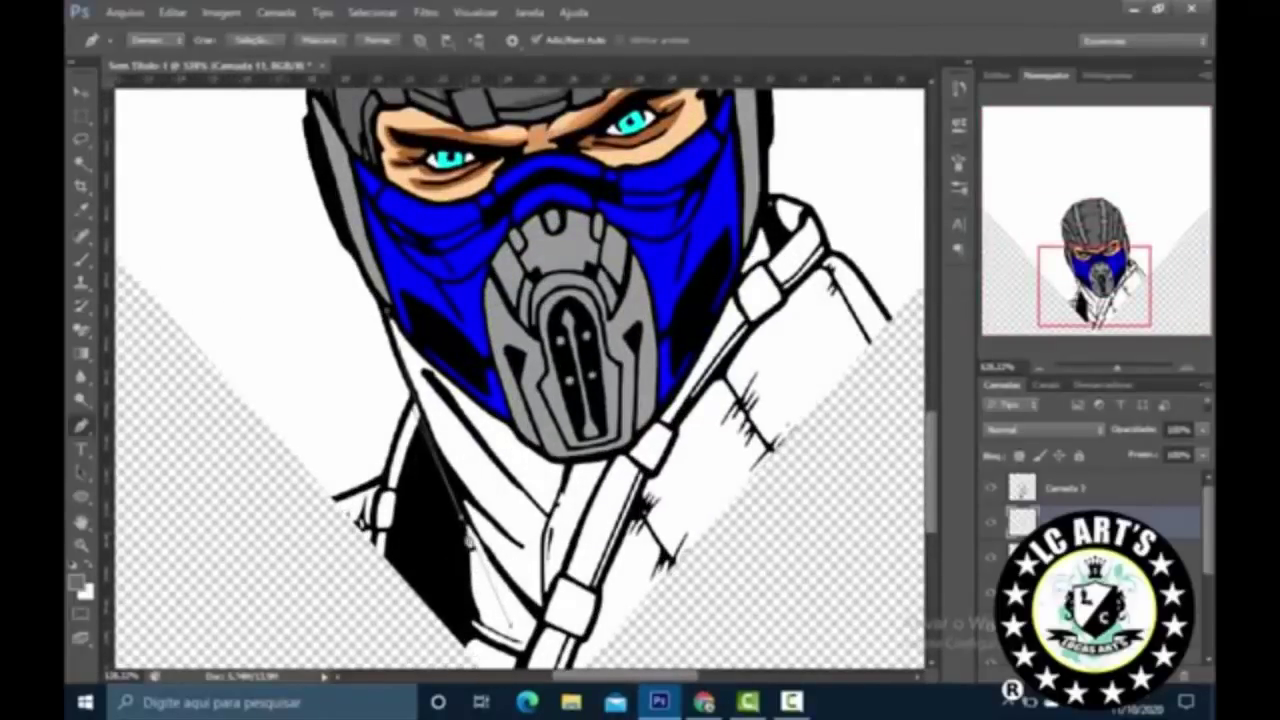
left_click(466, 530)
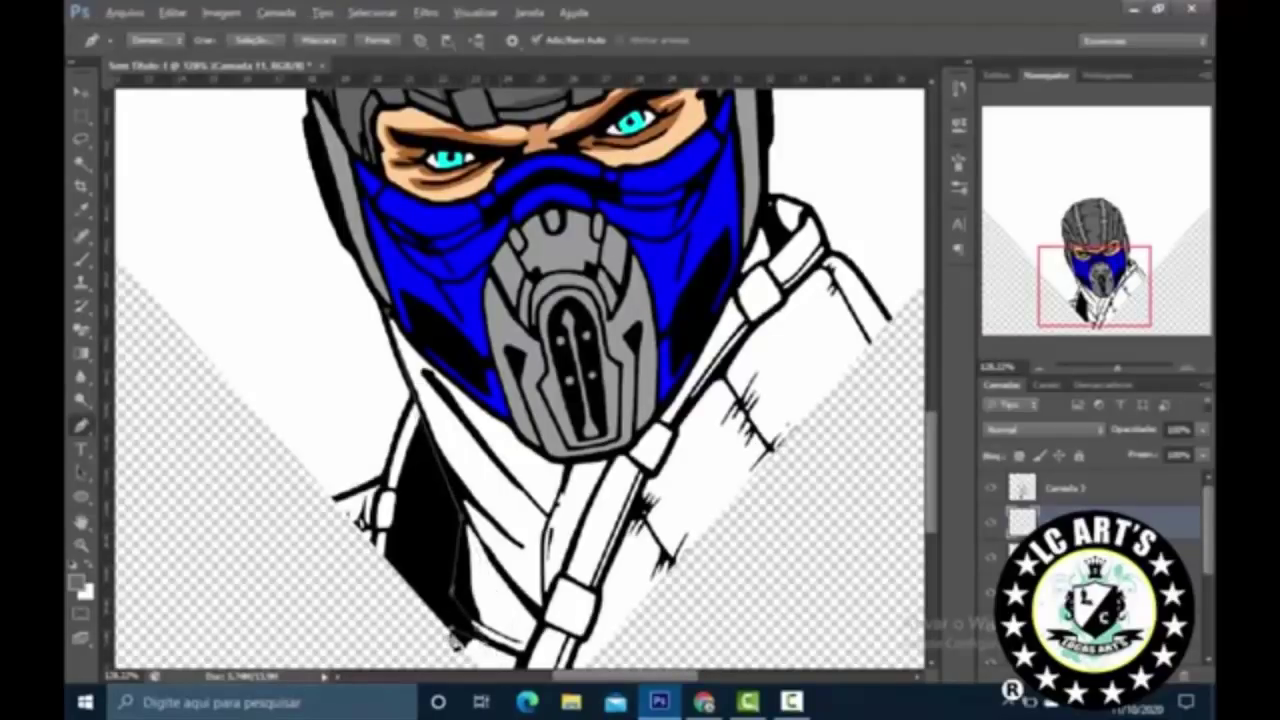
scroll(456, 640, "down", 3)
scroll(466, 657, "down", 4)
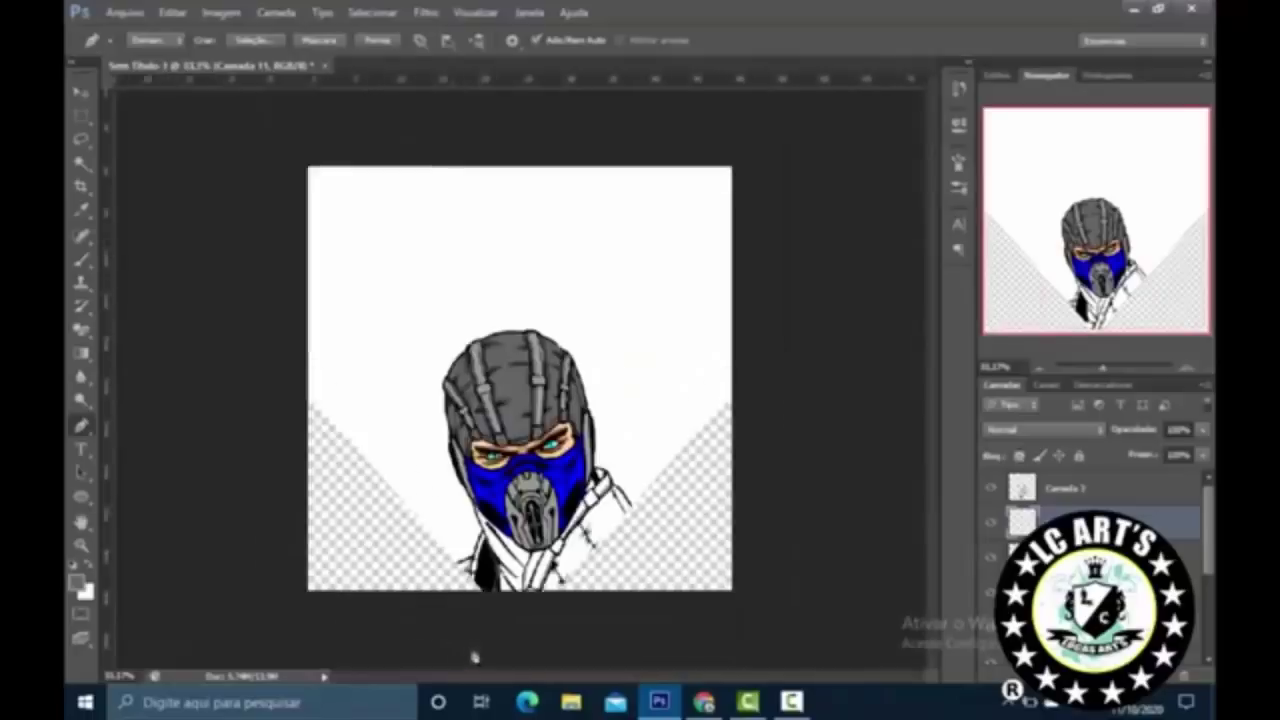
scroll(503, 630, "up", 2)
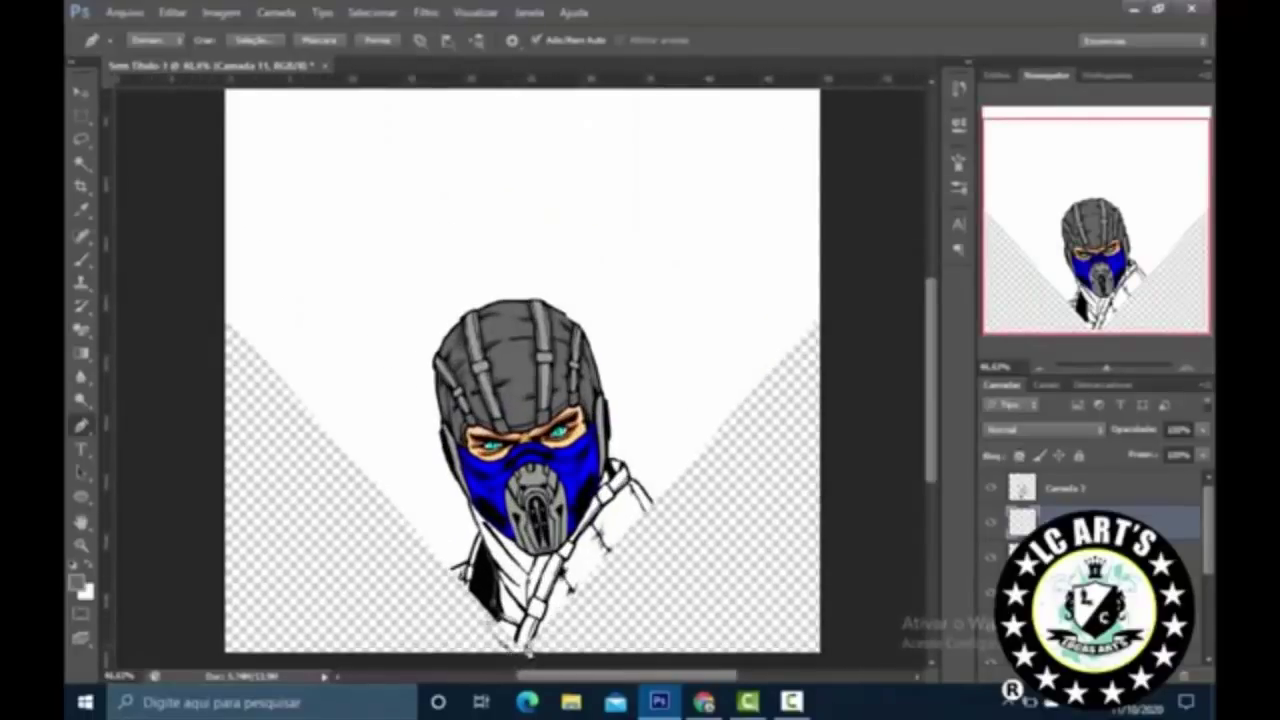
scroll(652, 495, "up", 3)
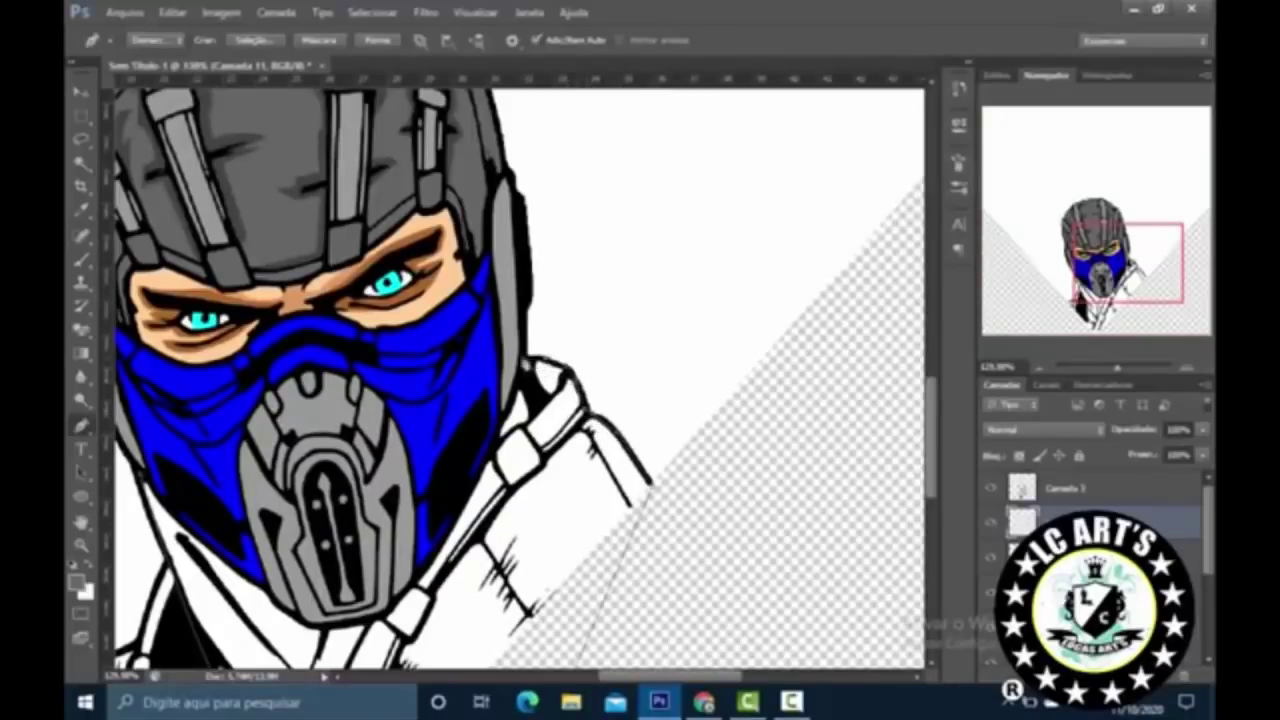
scroll(440, 425, "down", 2)
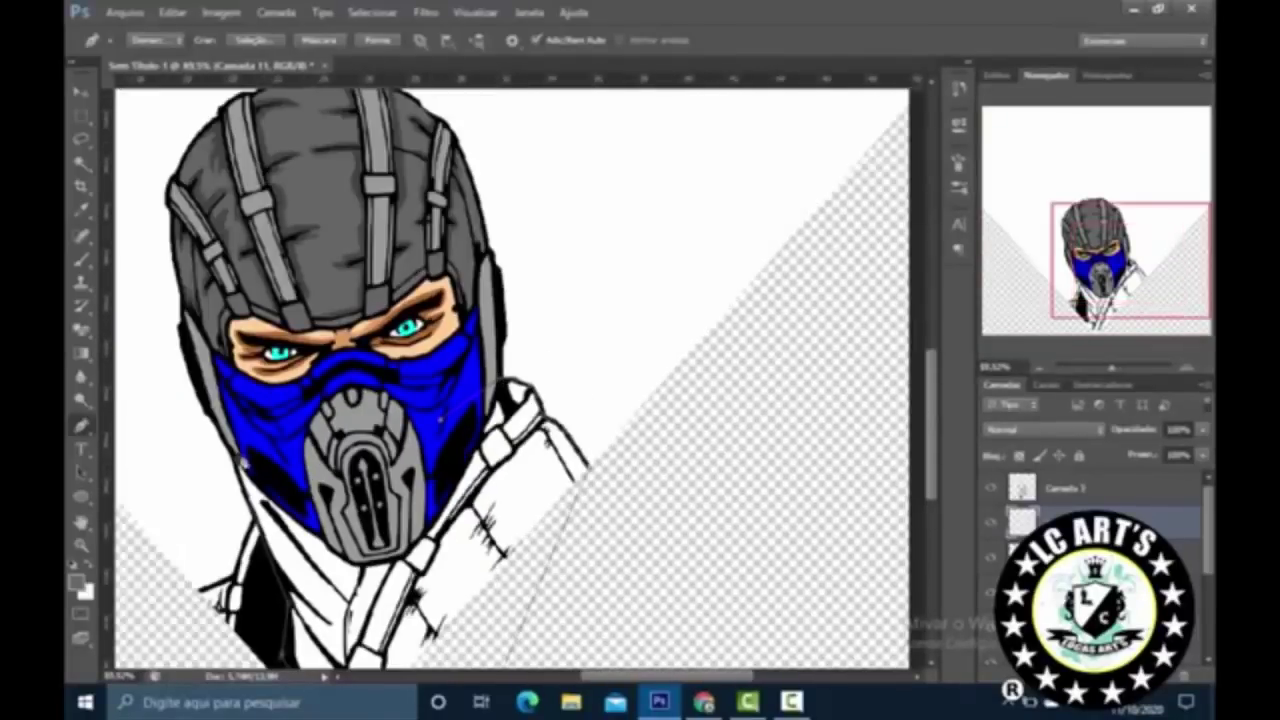
right_click(551, 205)
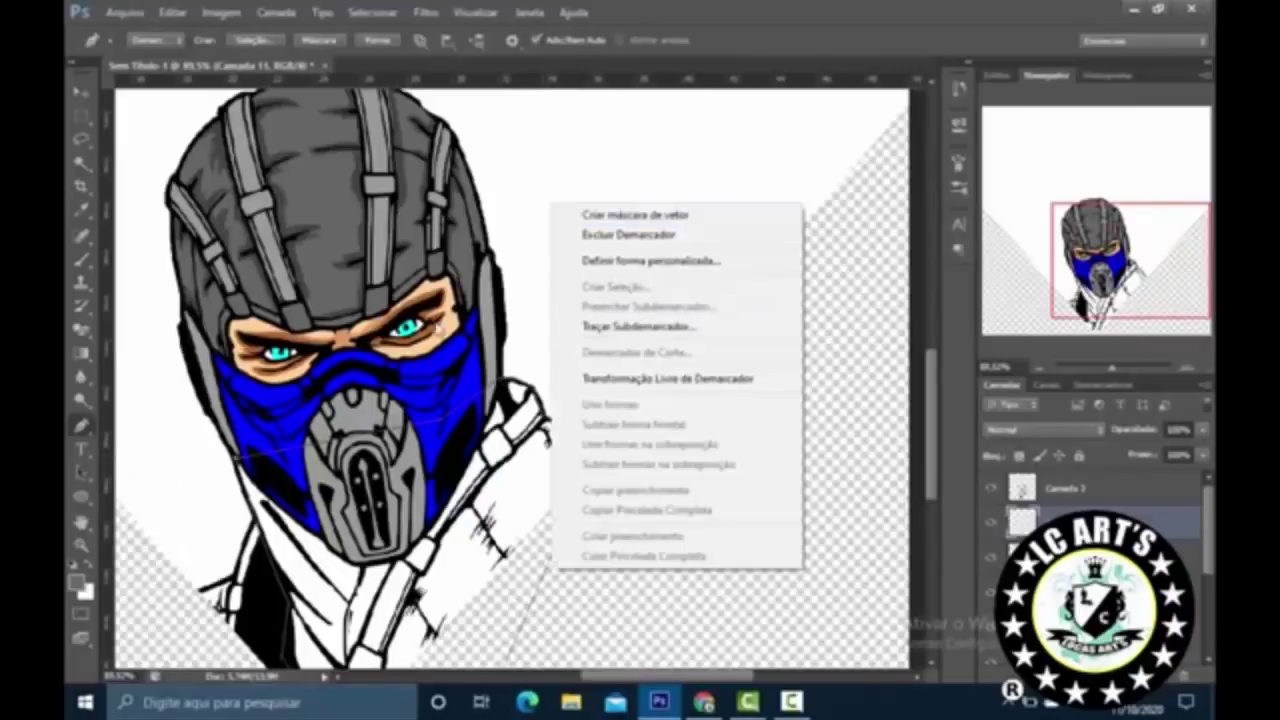
right_click(234, 468)
Step: Fill the clothing path with the dark grey sampled from the hood and delete the path
left_click(334, 72)
right_click(494, 277)
left_click(580, 379)
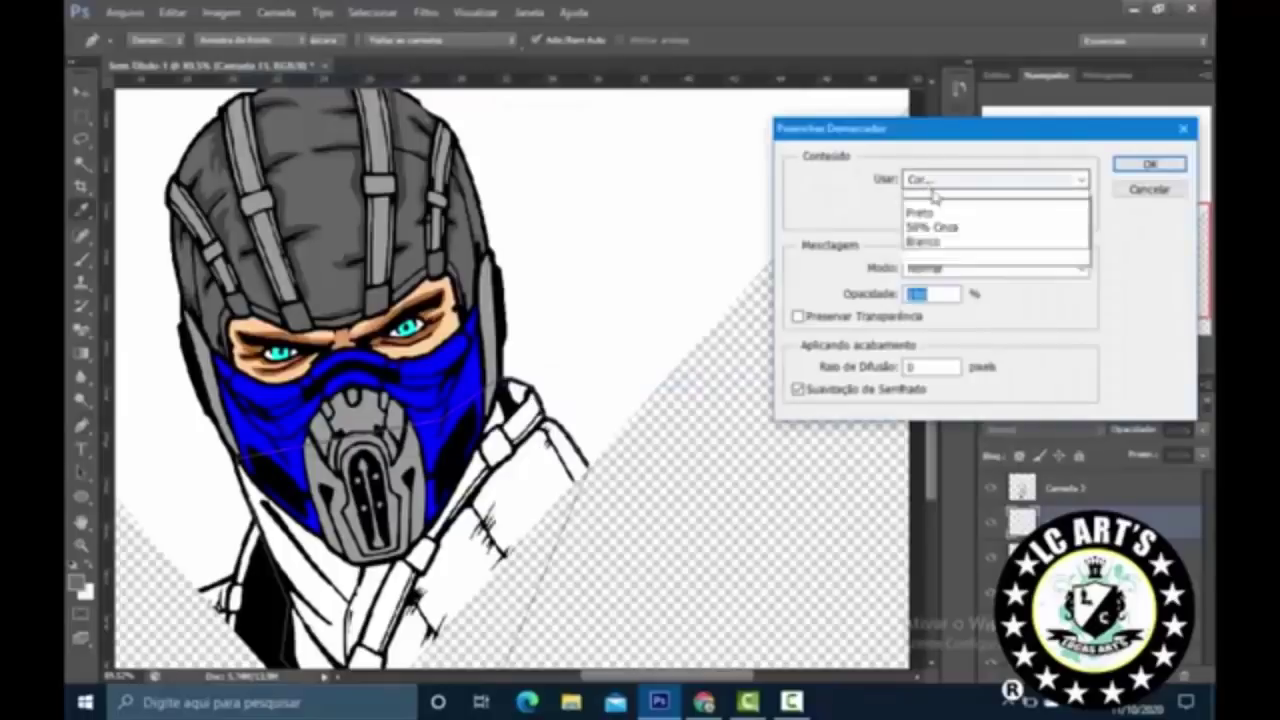
left_click(923, 180)
key("Return")
left_click(343, 175)
key("Return")
key("Return")
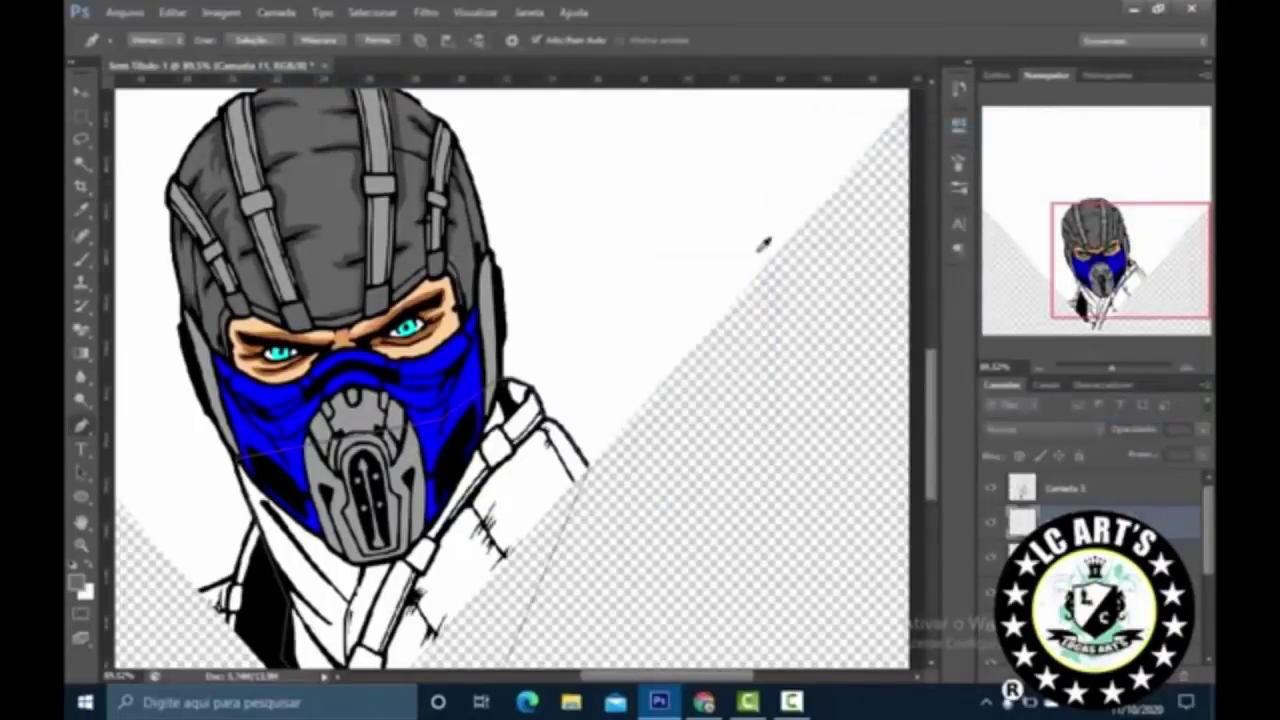
right_click(680, 286)
left_click(740, 310)
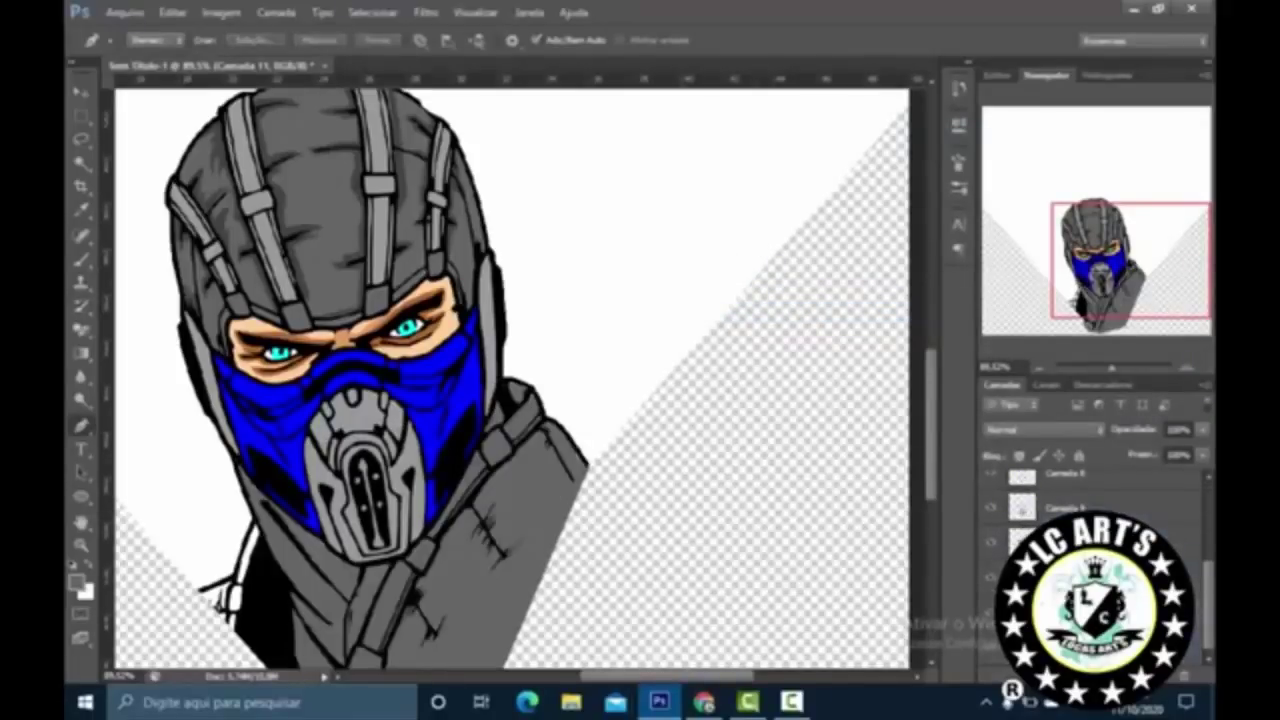
Step: Trim the grey clothing fill to the edges of the white pointed base shape
key("ctrl+z")
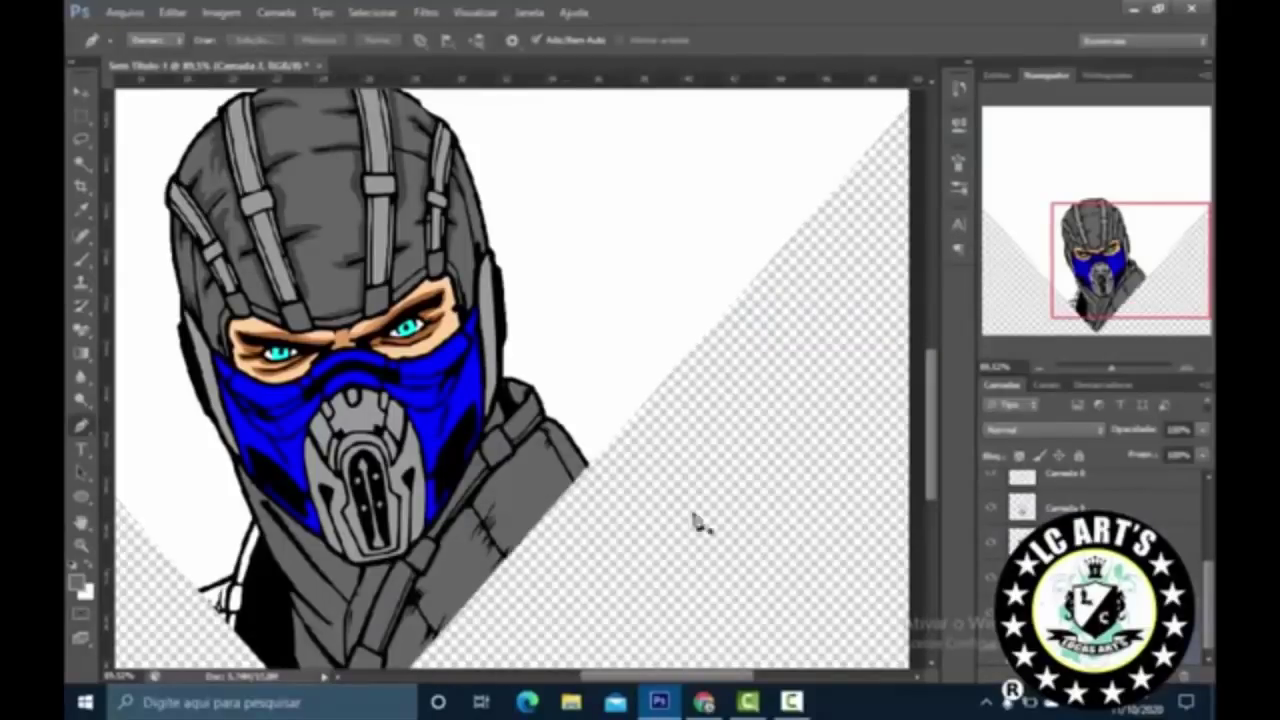
key("ctrl+minus")
key("ctrl+minus")
key("ctrl+minus")
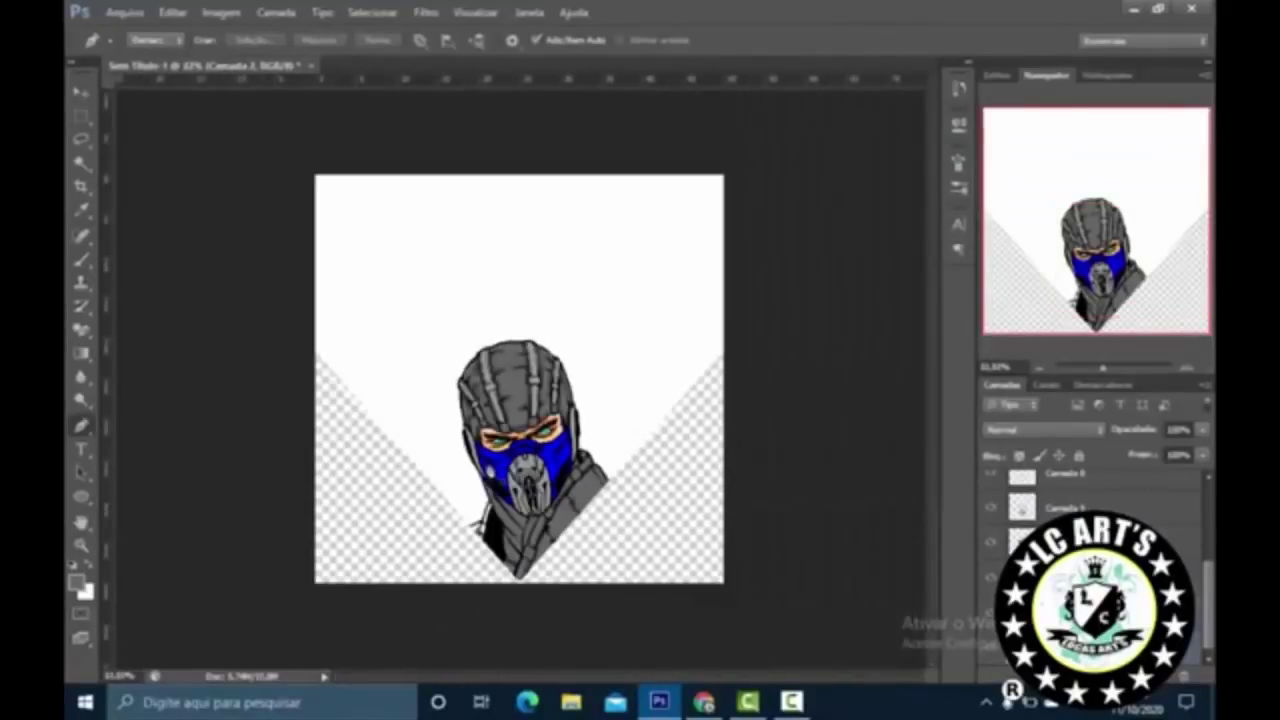
key("ctrl+plus")
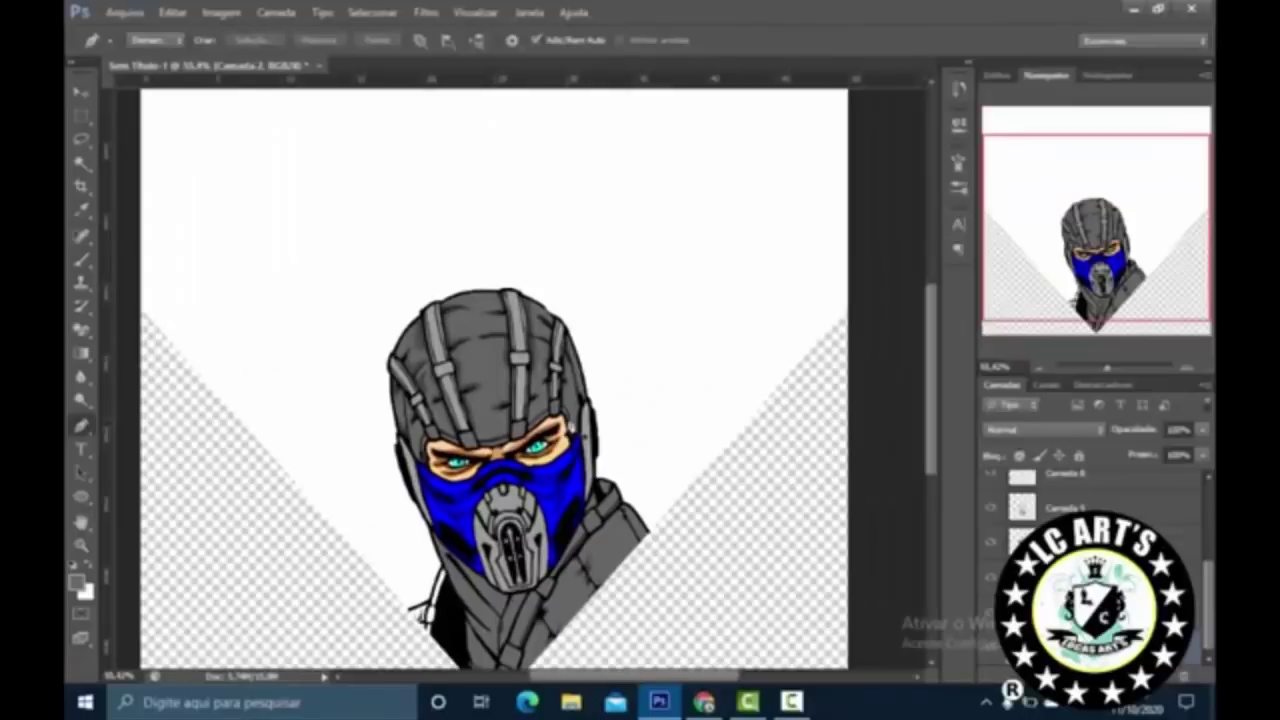
Step: Select all the ninja's layers from Camada 3 down to the one above the base and group them
key("ctrl+shift+alt+n")
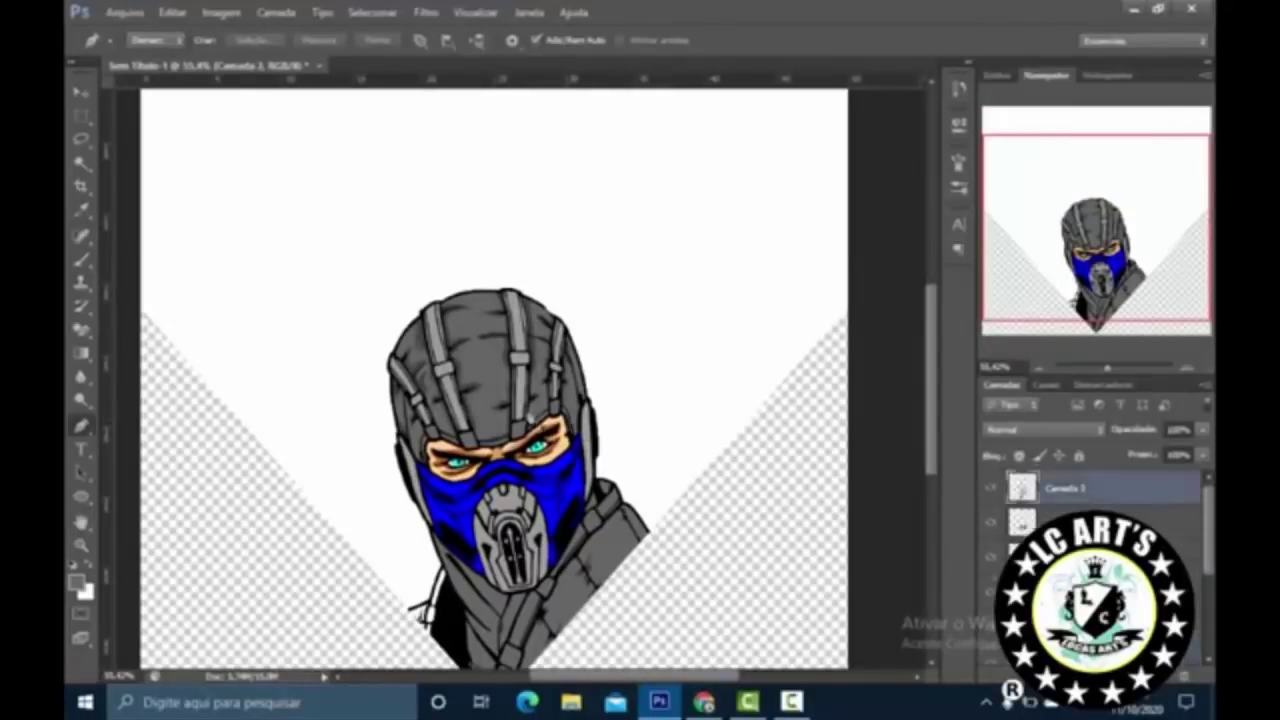
key("ctrl+shift+alt+n")
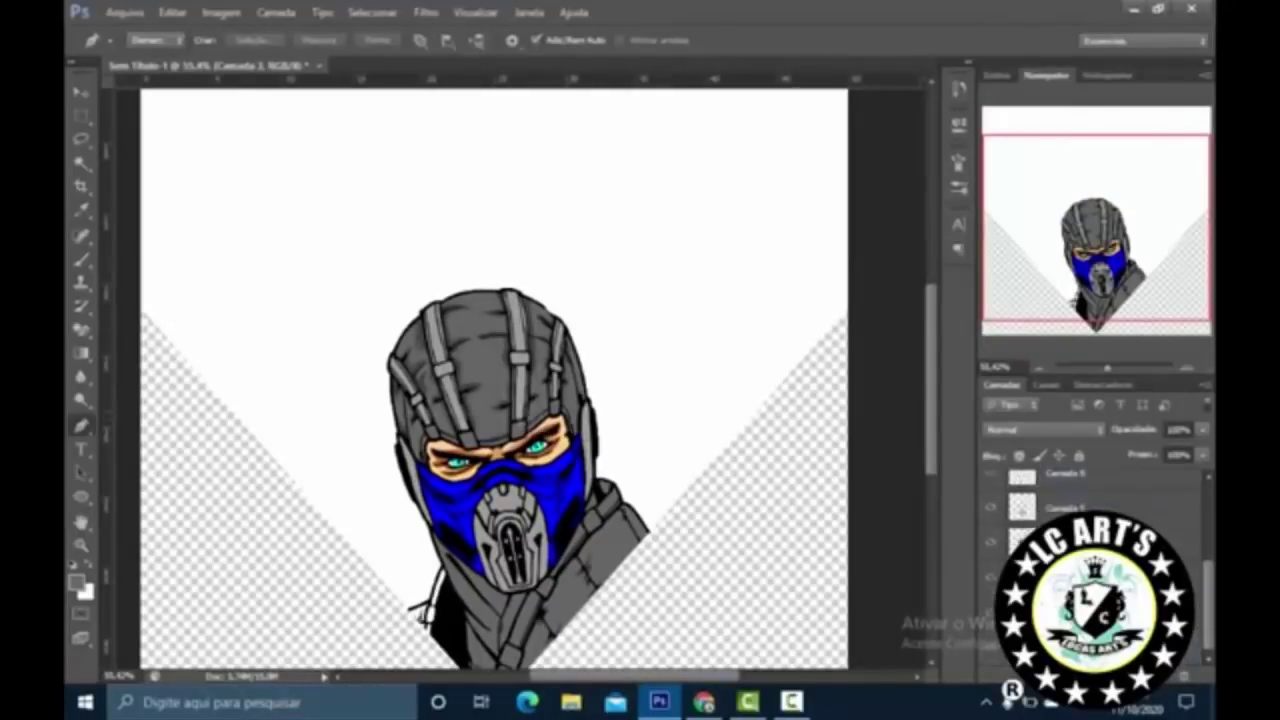
left_click(1150, 490)
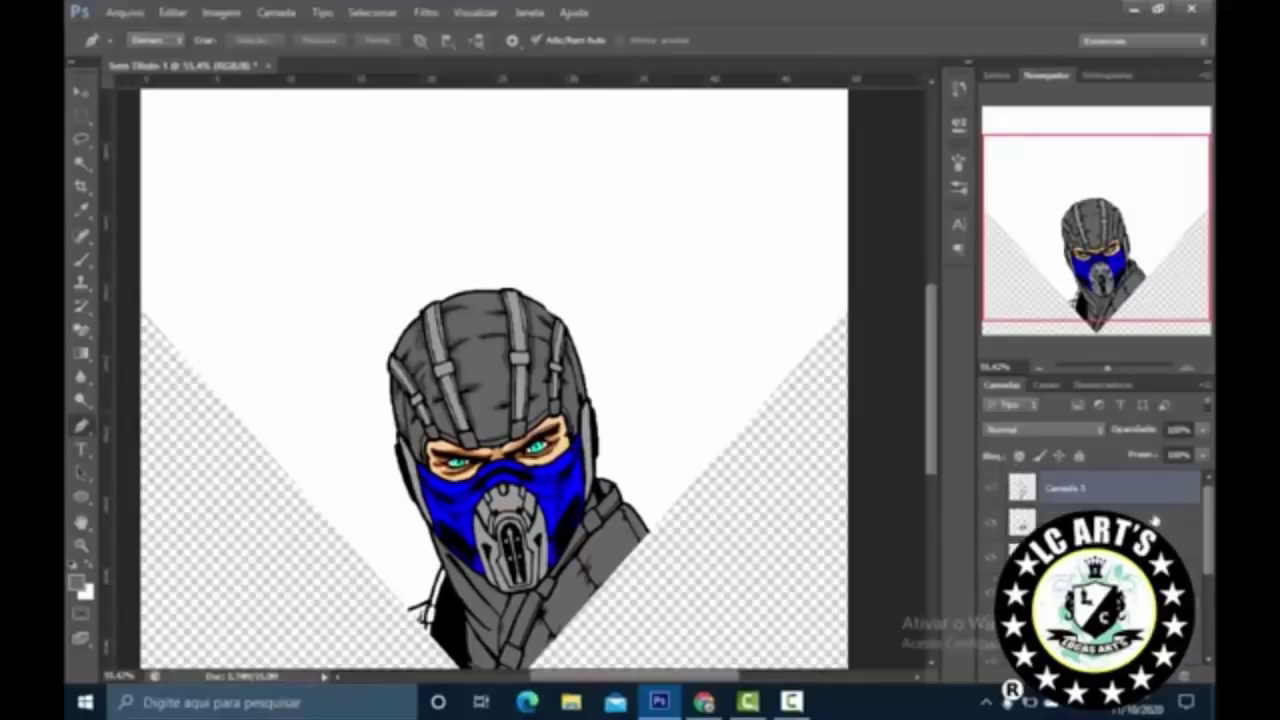
key("ctrl+g")
Step: Place the scorpion_coloring_page image from the desktop into the document and move its layer below the ninja group
left_click(125, 12)
left_click(175, 307)
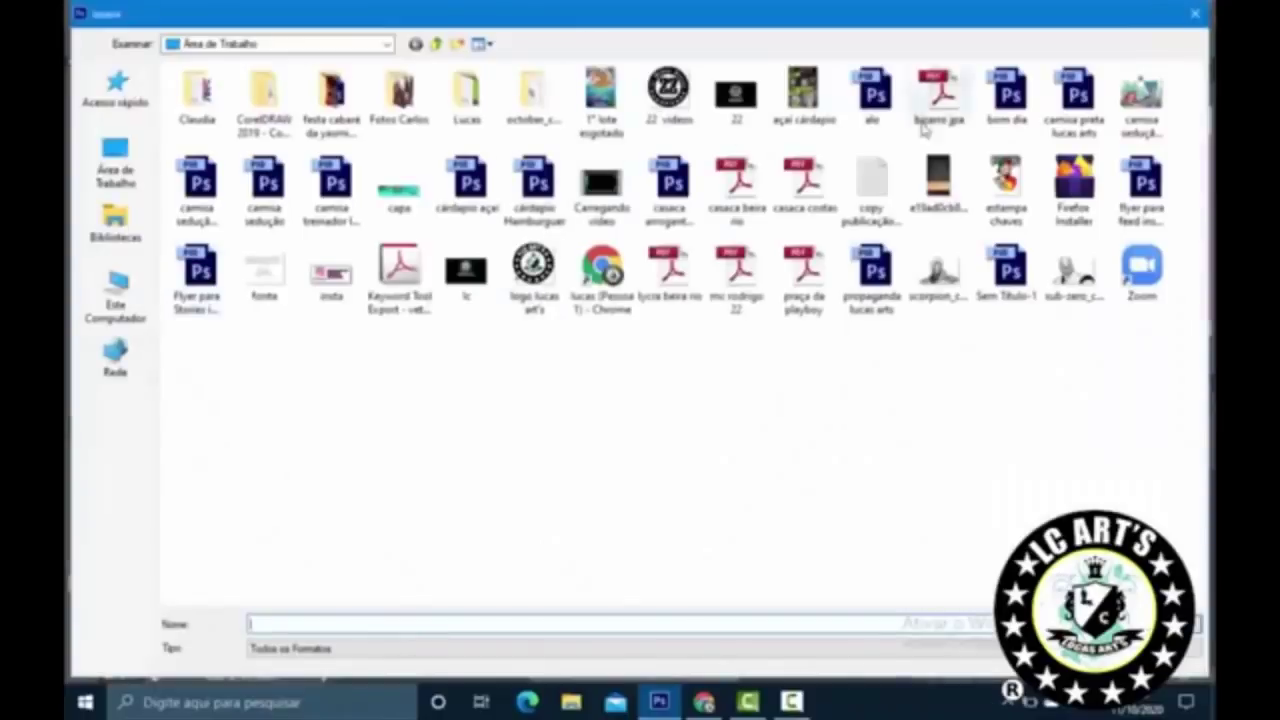
left_click(937, 276)
double_click(937, 276)
key("ctrl+minus")
key("ctrl+bracketleft")
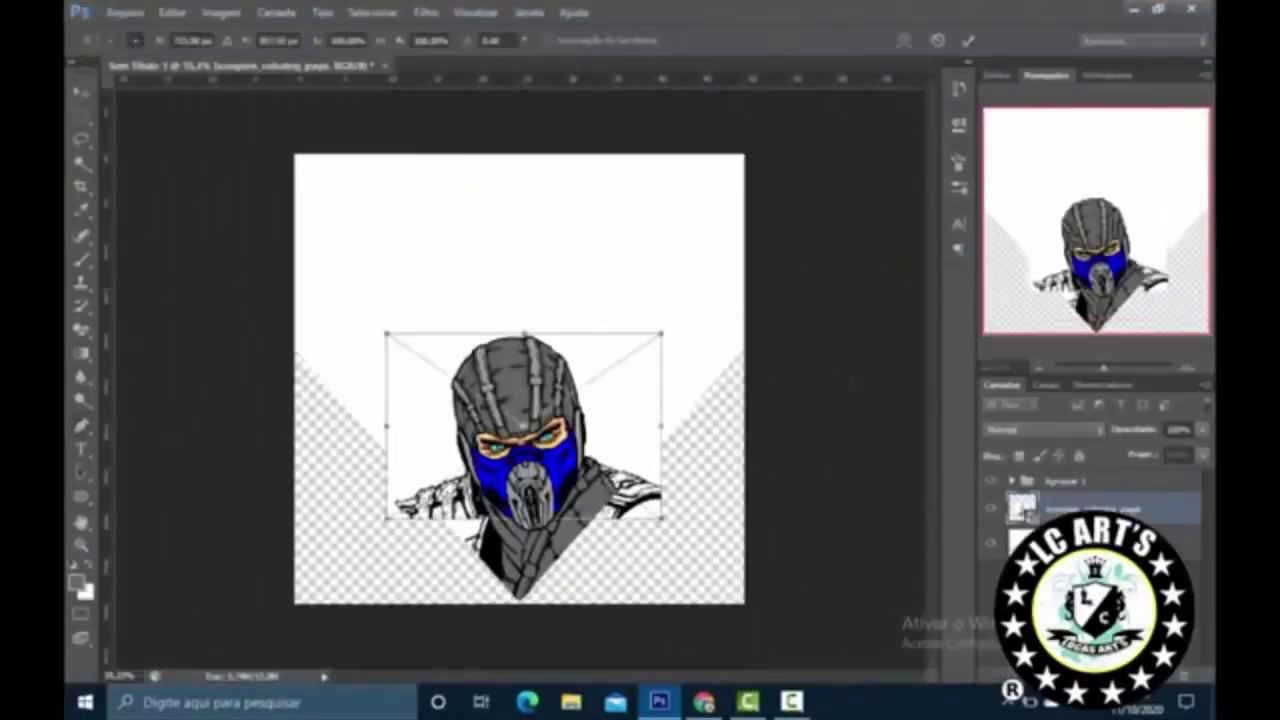
Step: Enlarge the hooded figure to fill the canvas behind the ninja, apply the transformation and clip it to the white base shape
left_click_drag(661, 333, 900, 171)
left_click_drag(732, 282, 640, 319)
left_click_drag(293, 194, 163, 106)
key("Return")
key("p")
key("ctrl+alt+g")
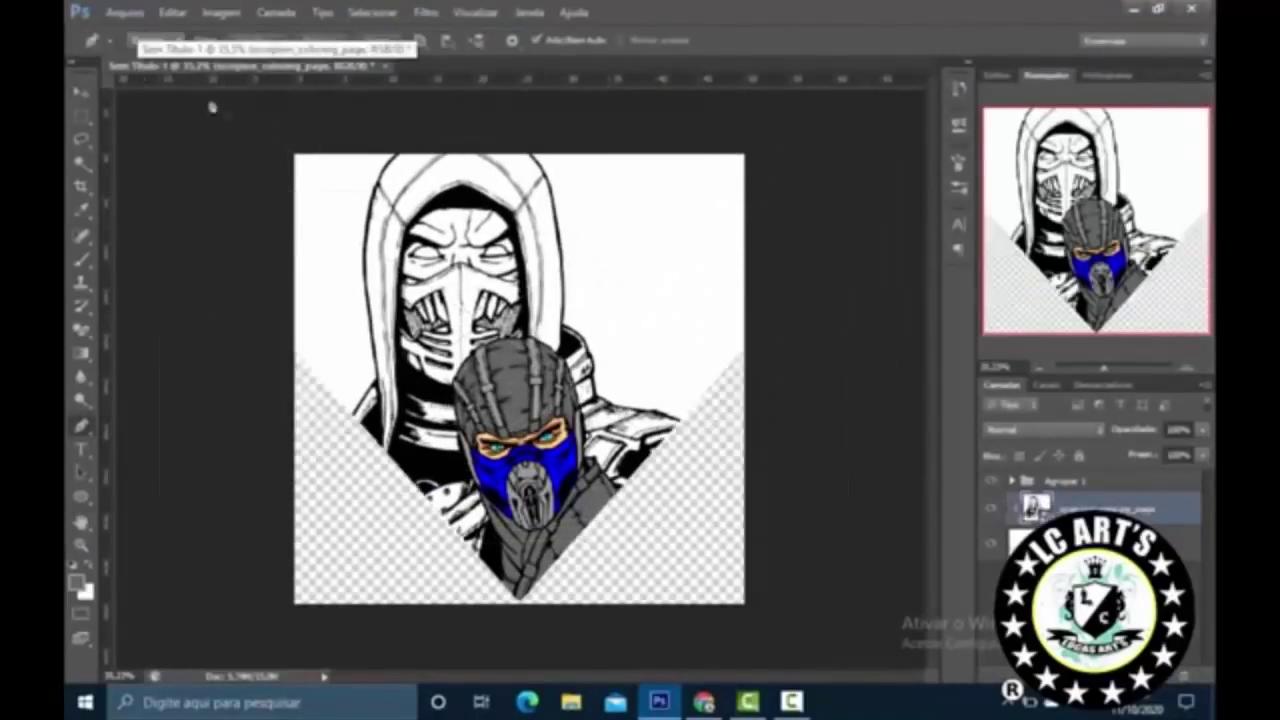
Step: Turn the clipped hooded figure image into an ordinary pixel layer trimmed to the pointed base shape
right_click(1060, 508)
left_click(880, 247)
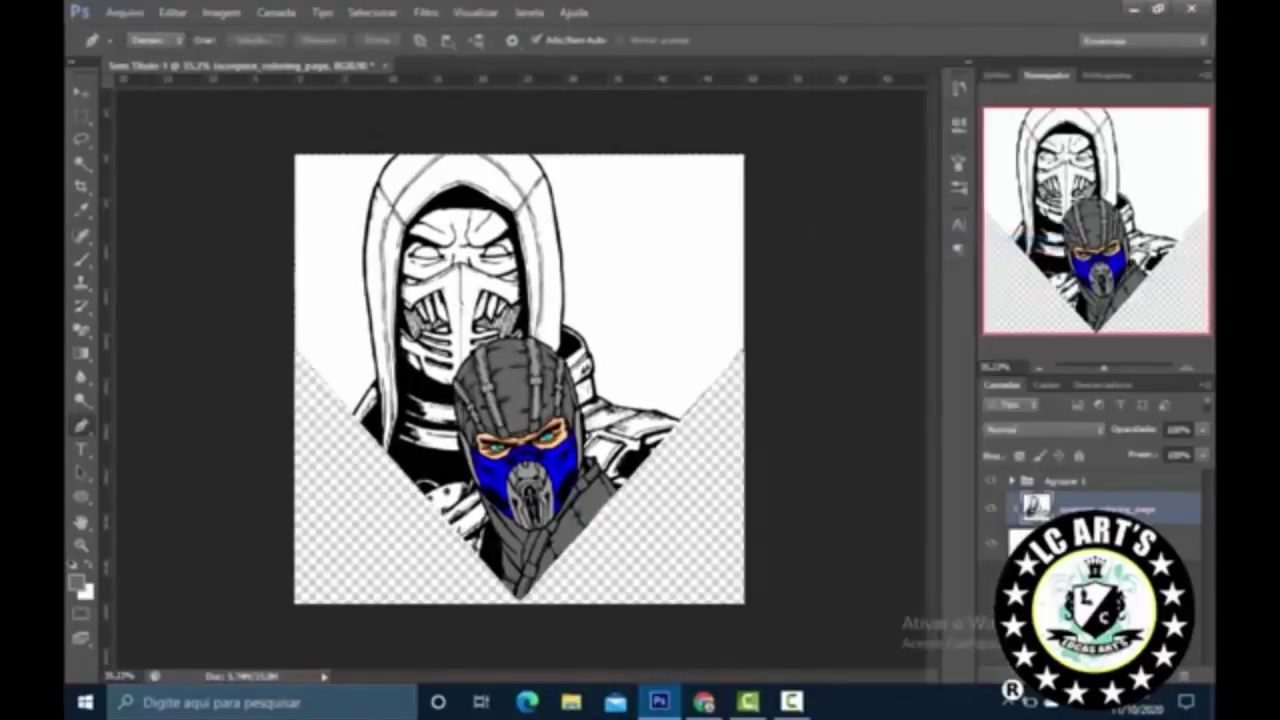
left_click(1100, 540)
double_click(1150, 510)
key("Escape")
Step: With the base layer hidden, erase the white background on both sides of the hooded figure using the Magic Eraser
left_click(82, 306)
key("c")
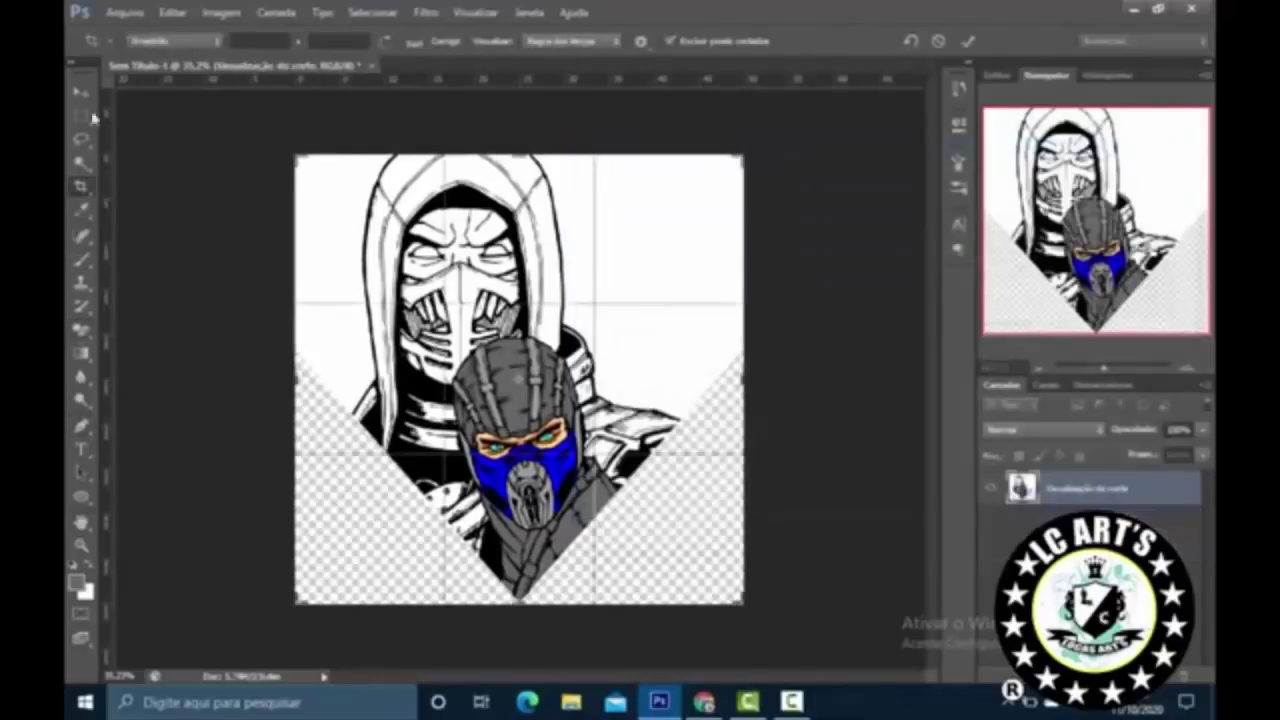
left_click(84, 94)
left_click(82, 332)
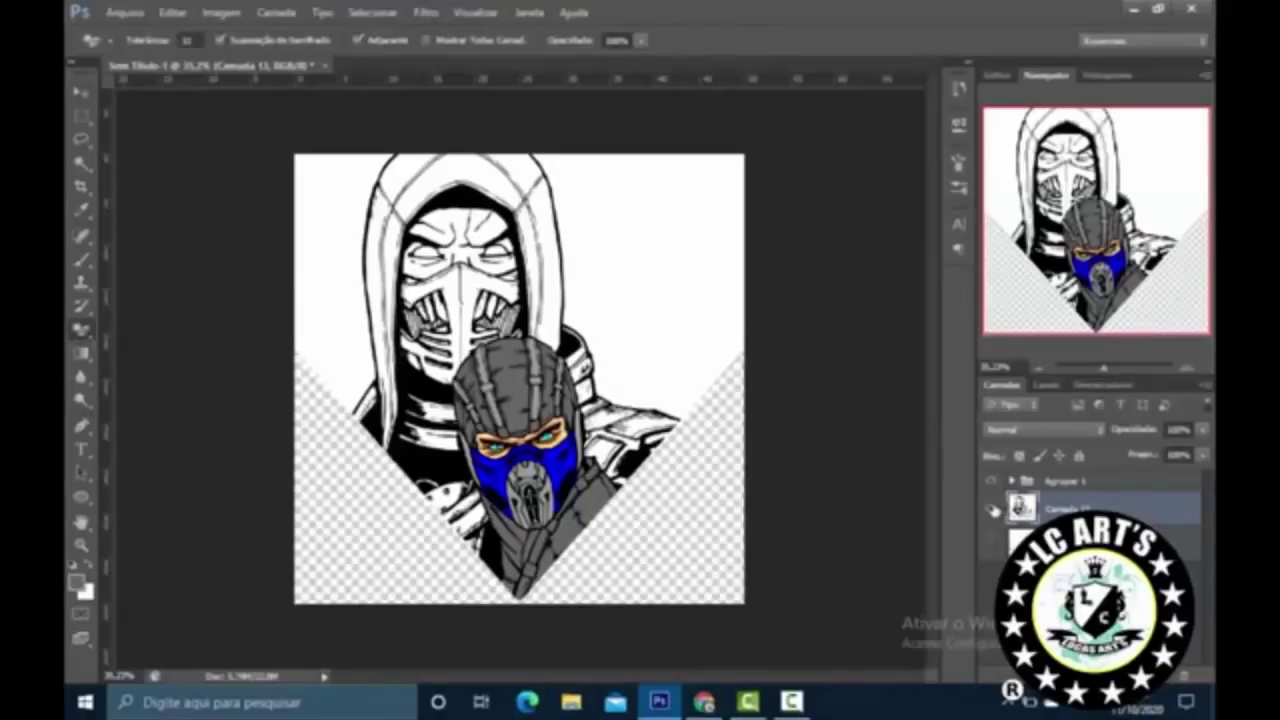
left_click(991, 481)
left_click(991, 481)
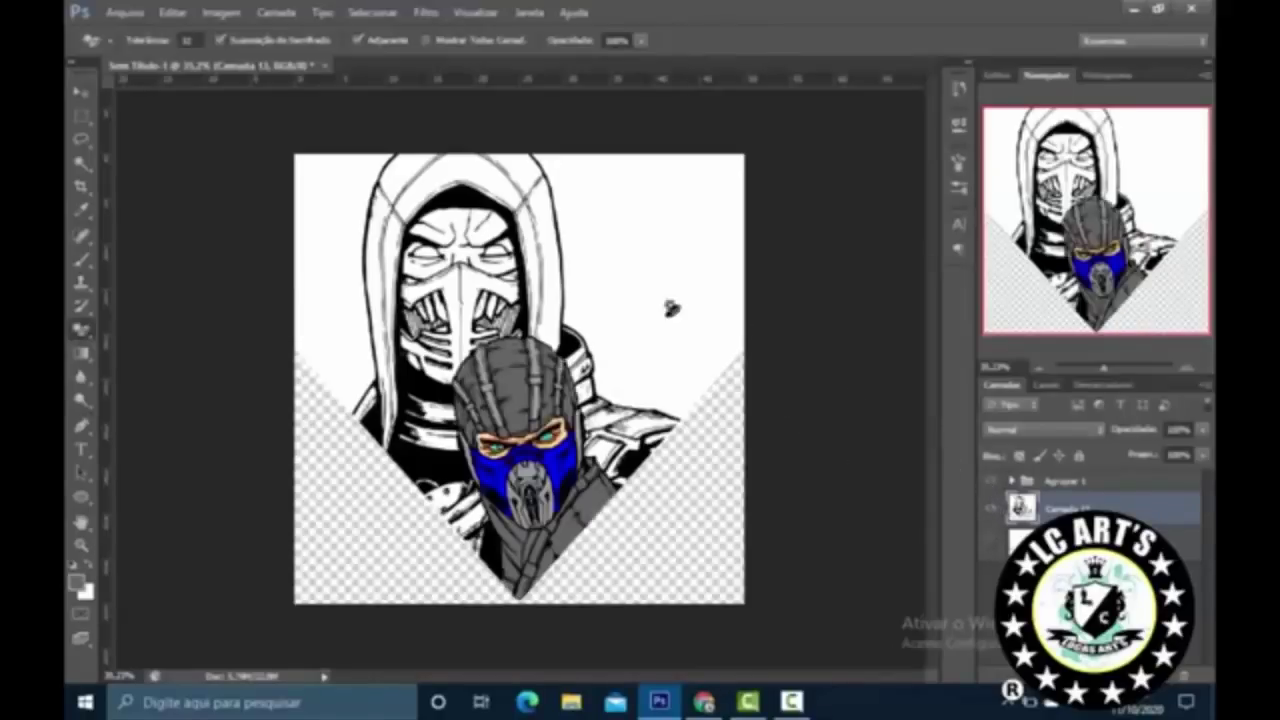
left_click(575, 280)
left_click(310, 247)
Step: Remove all remaining white from the hooded figure with the non-contiguous Magic Wand, leaving only line art, and show the base layer
key("w")
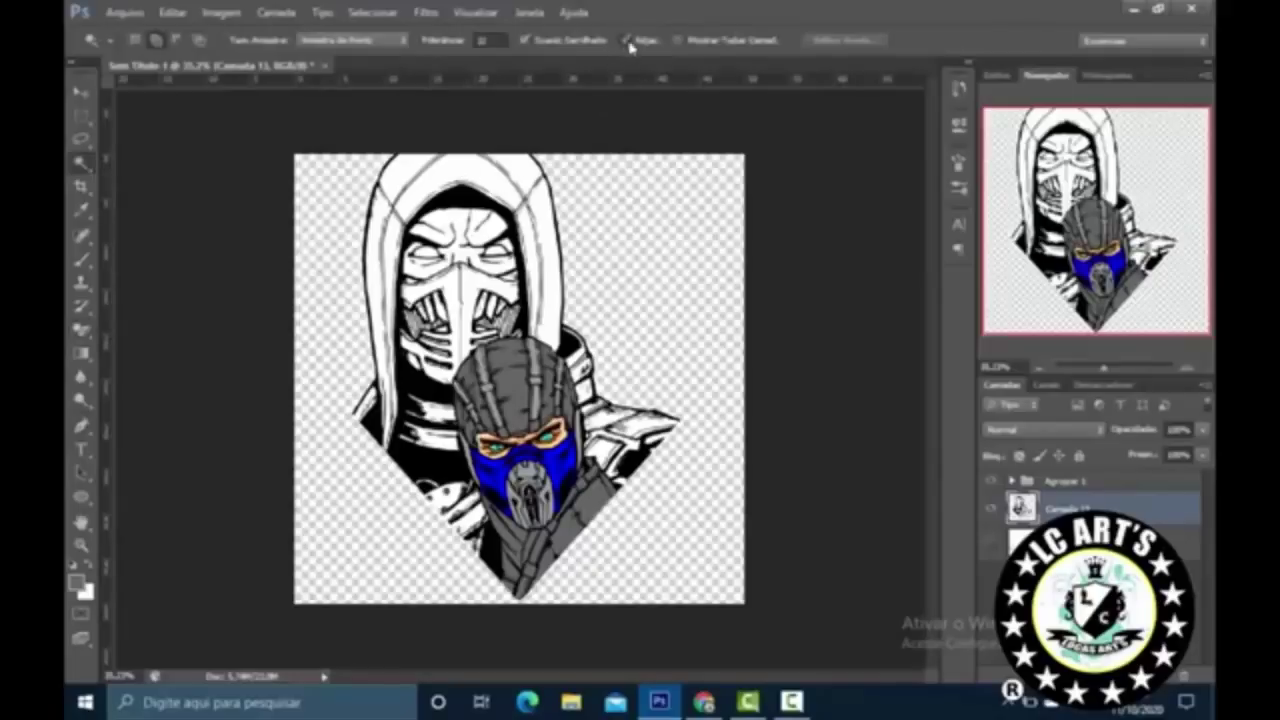
left_click(487, 170)
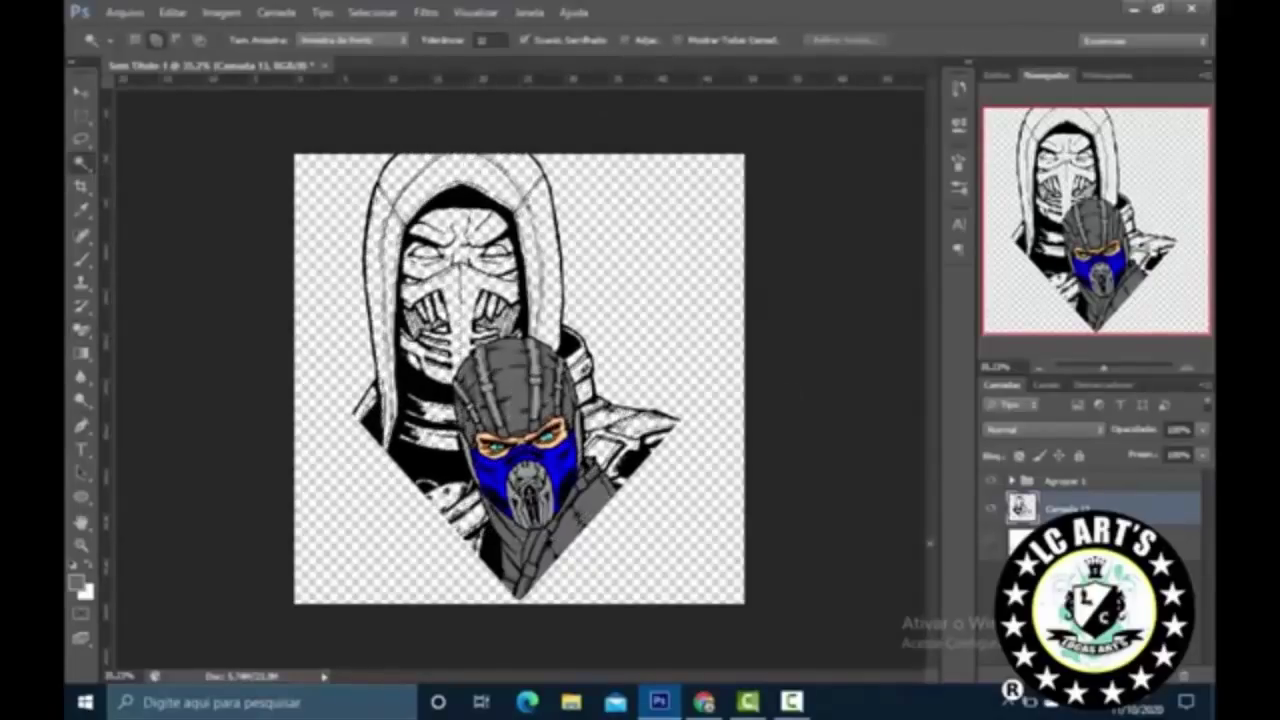
left_click(987, 543)
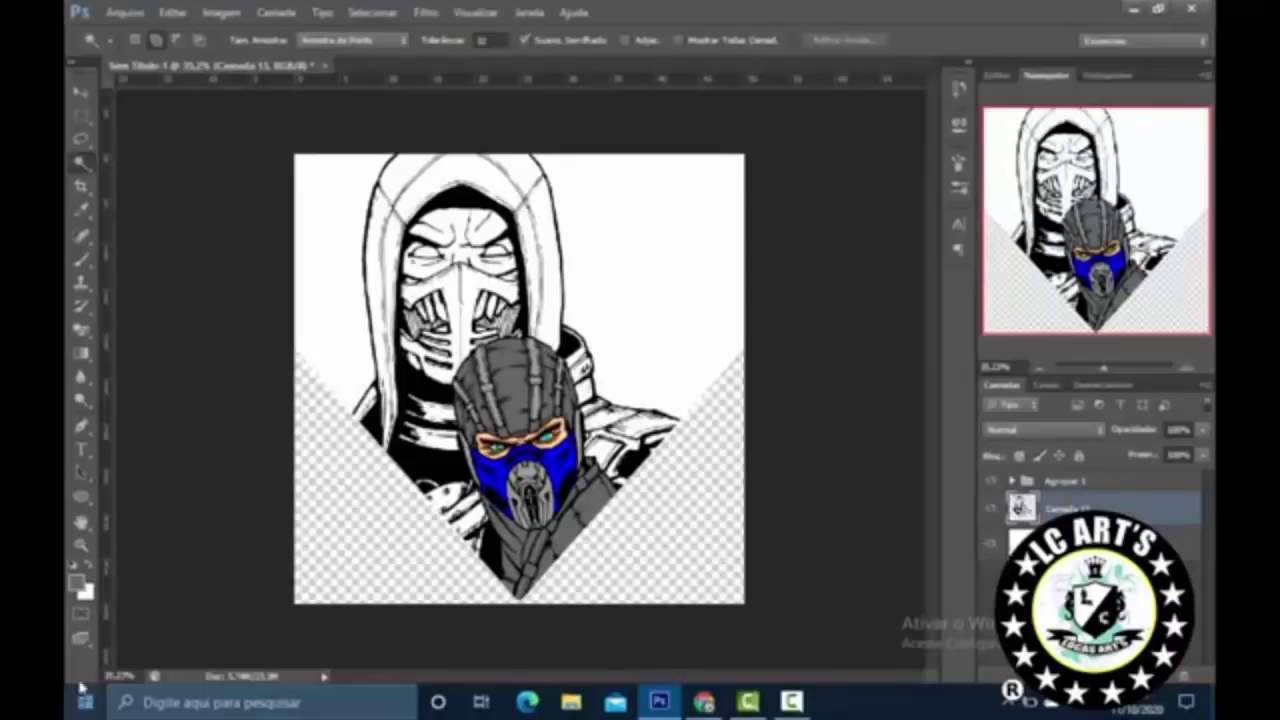
Step: Switch to Chrome and search Google Images for "scorpion"
left_click(704, 701)
triple_click(298, 121)
key("BackSpace")
type("scorpion")
key("Return")
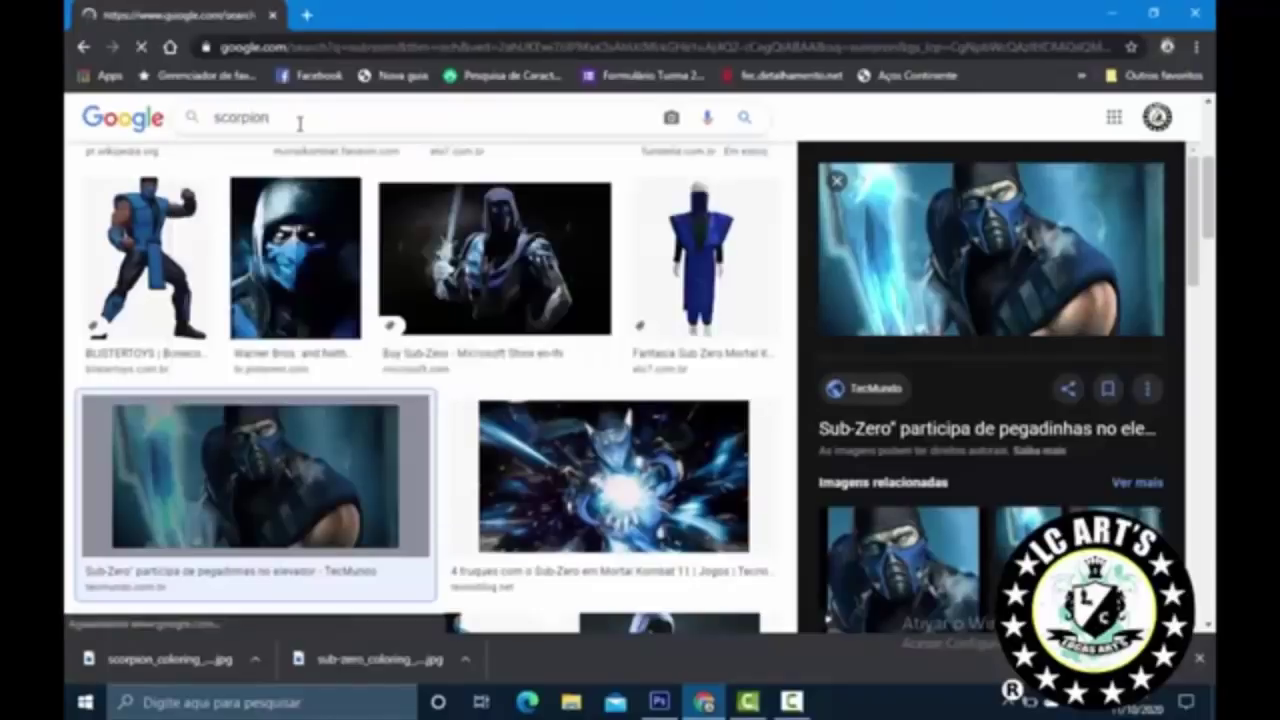
Step: Refine the image search to "scorpion street fighter" and open the hooded Scorpion (Mortal Kombat) result from Wikipedia
left_click(453, 119)
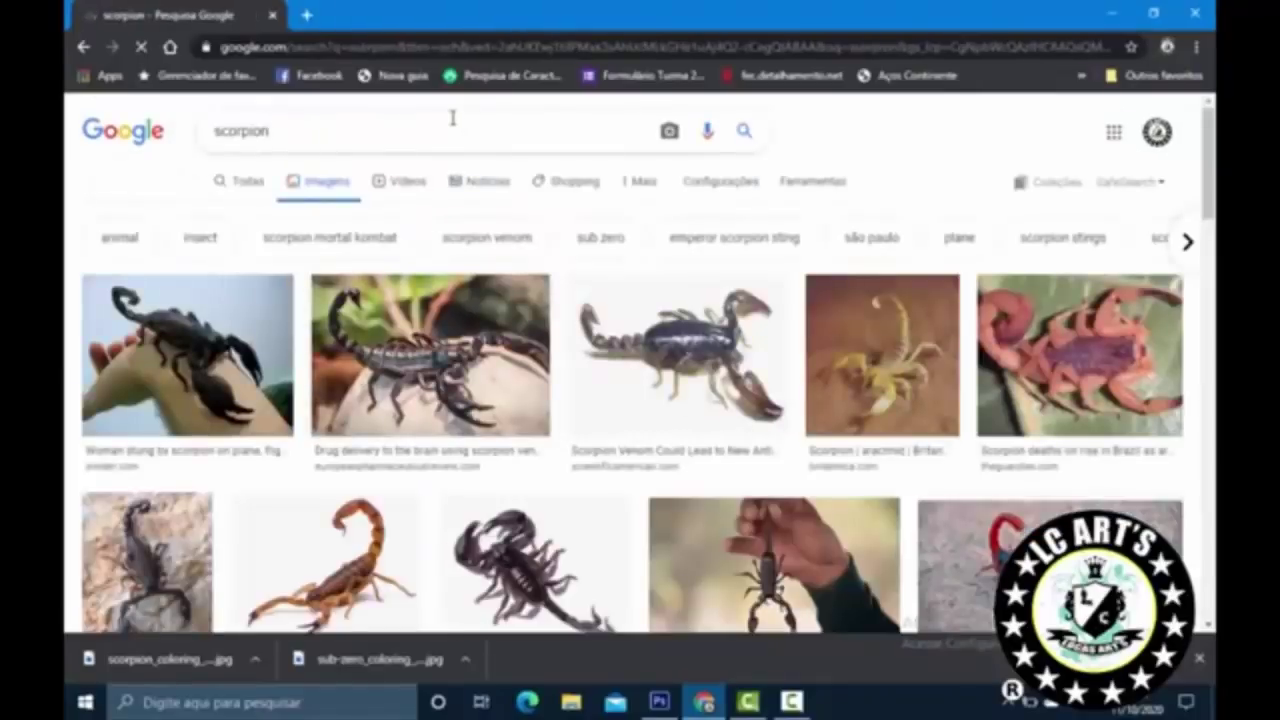
type("stree")
key("Down")
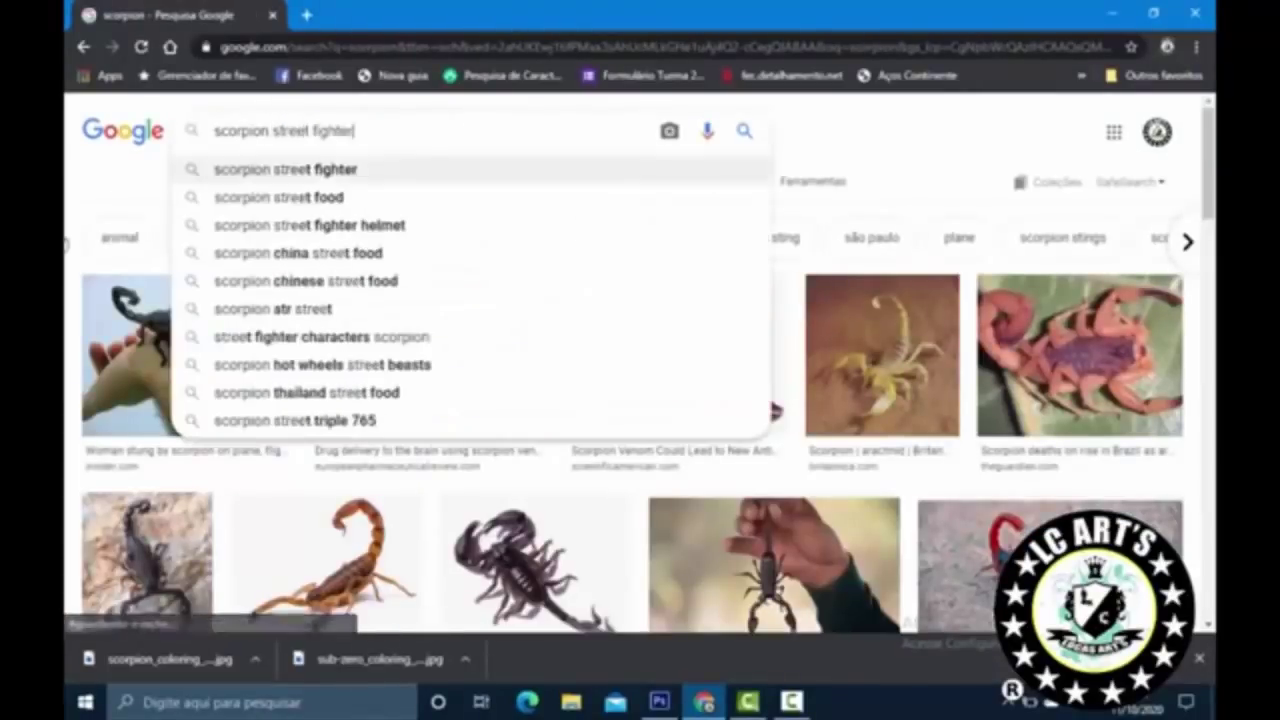
key("Return")
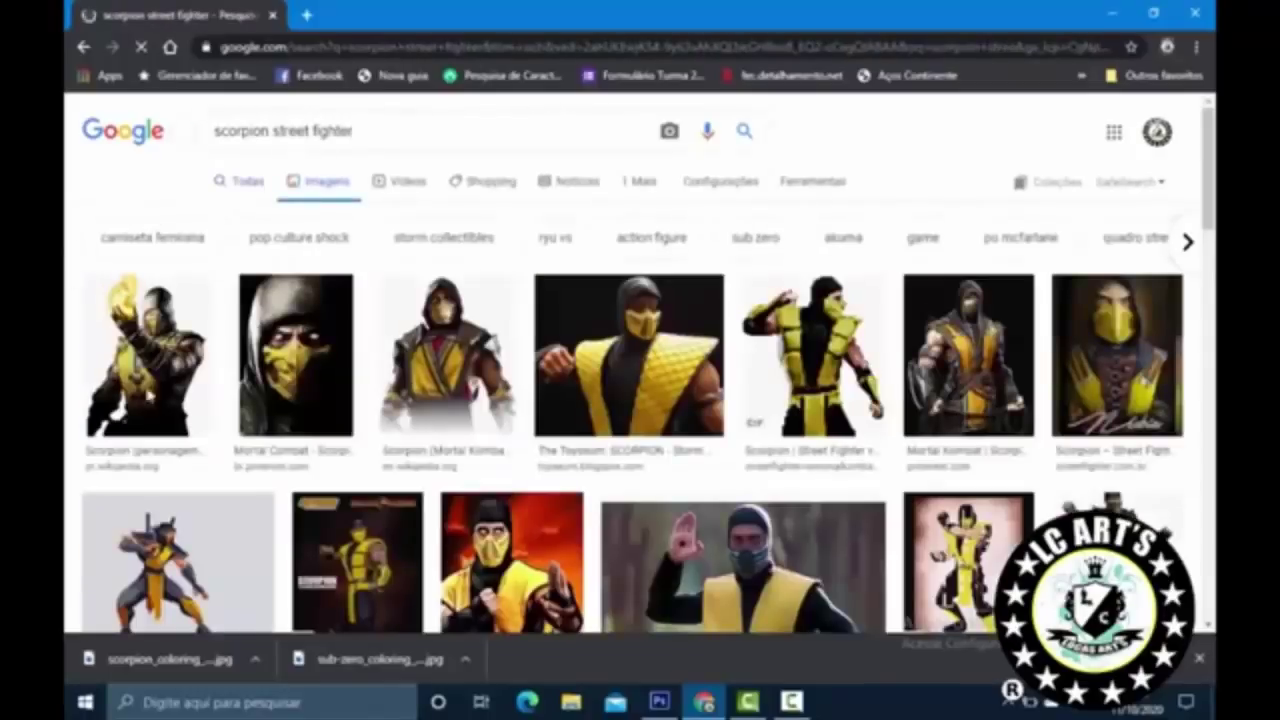
left_click(485, 343)
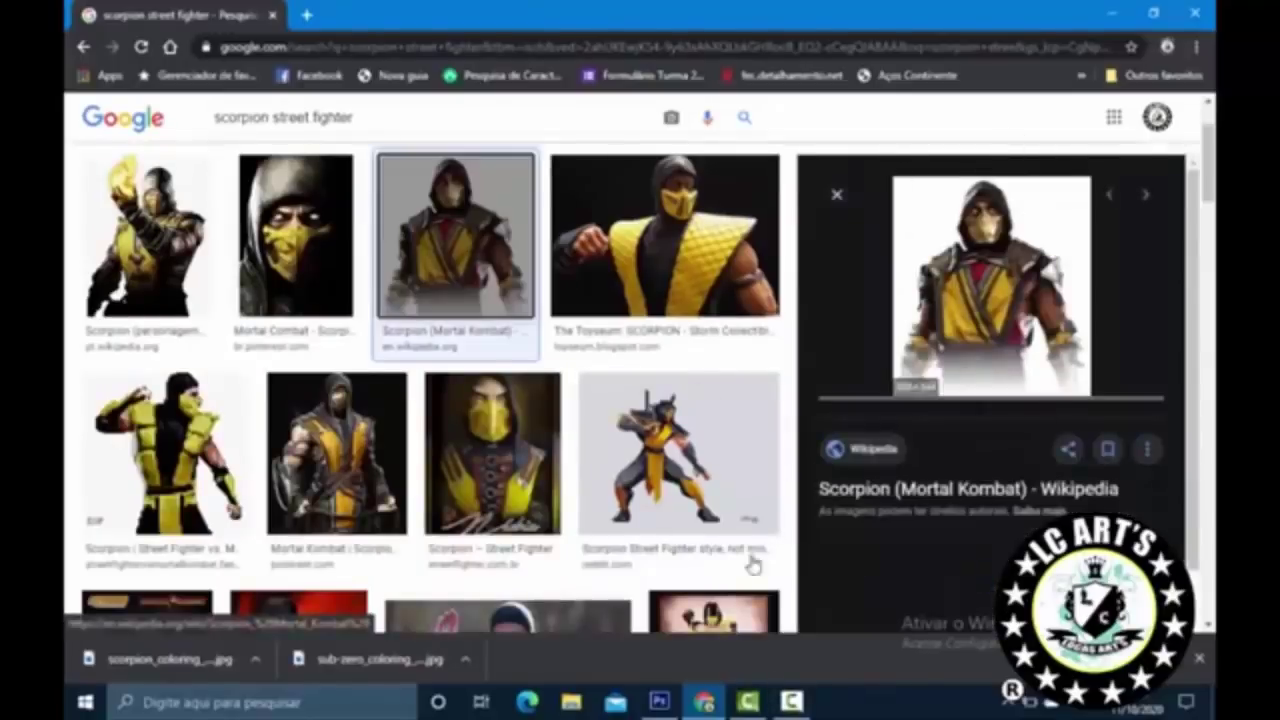
Step: Switch back to Photoshop, take the Pen tool and add a new layer below the hooded figure's line art
key("alt+Tab")
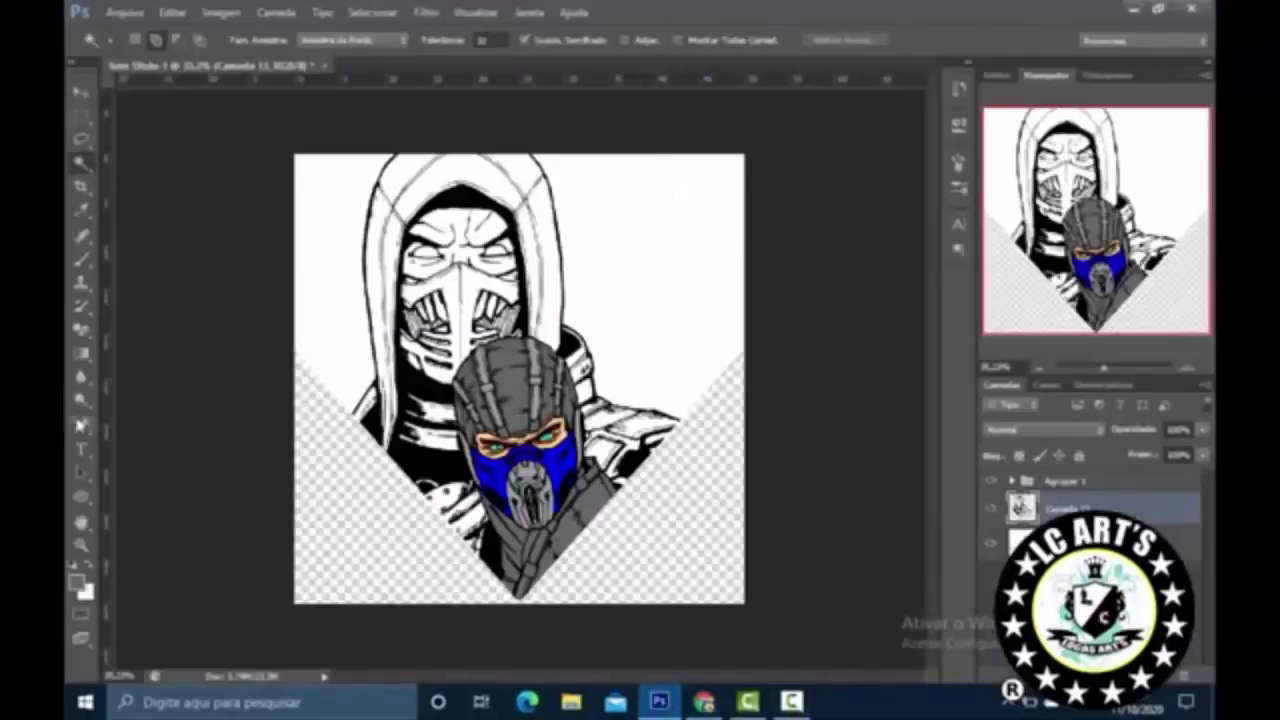
left_click(80, 425)
scroll(460, 324, "up", 2)
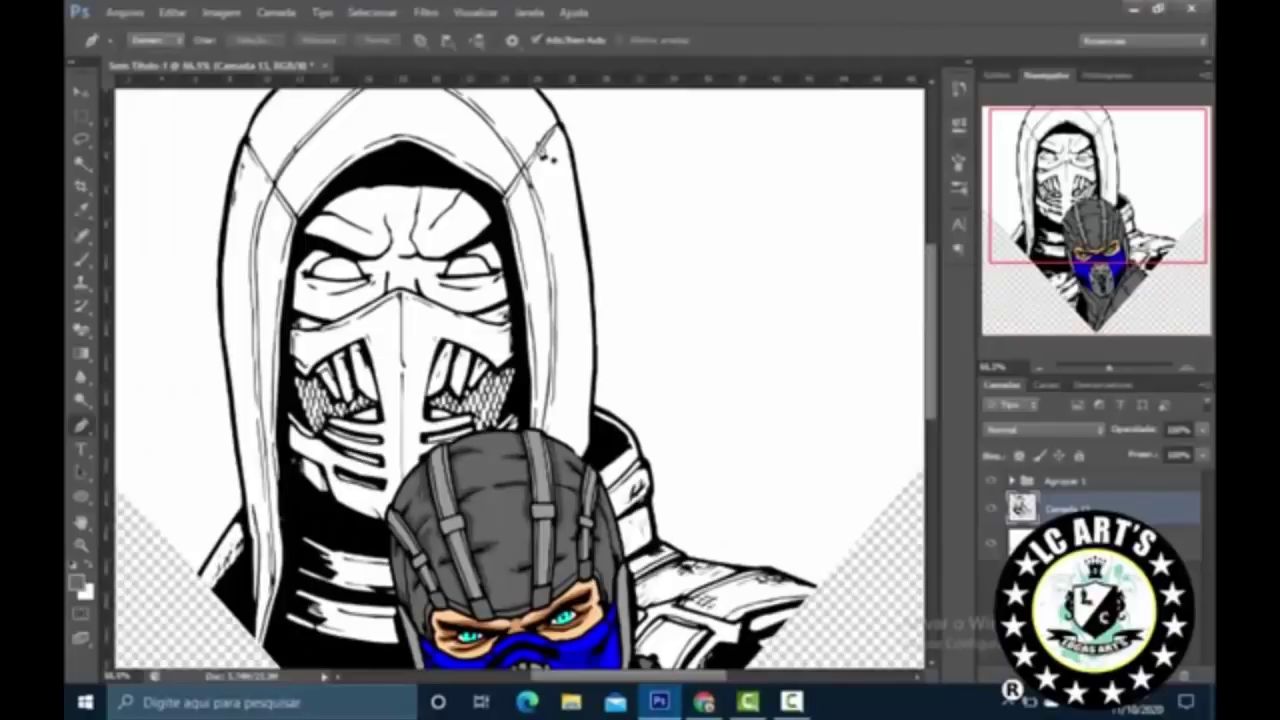
left_click(1165, 540)
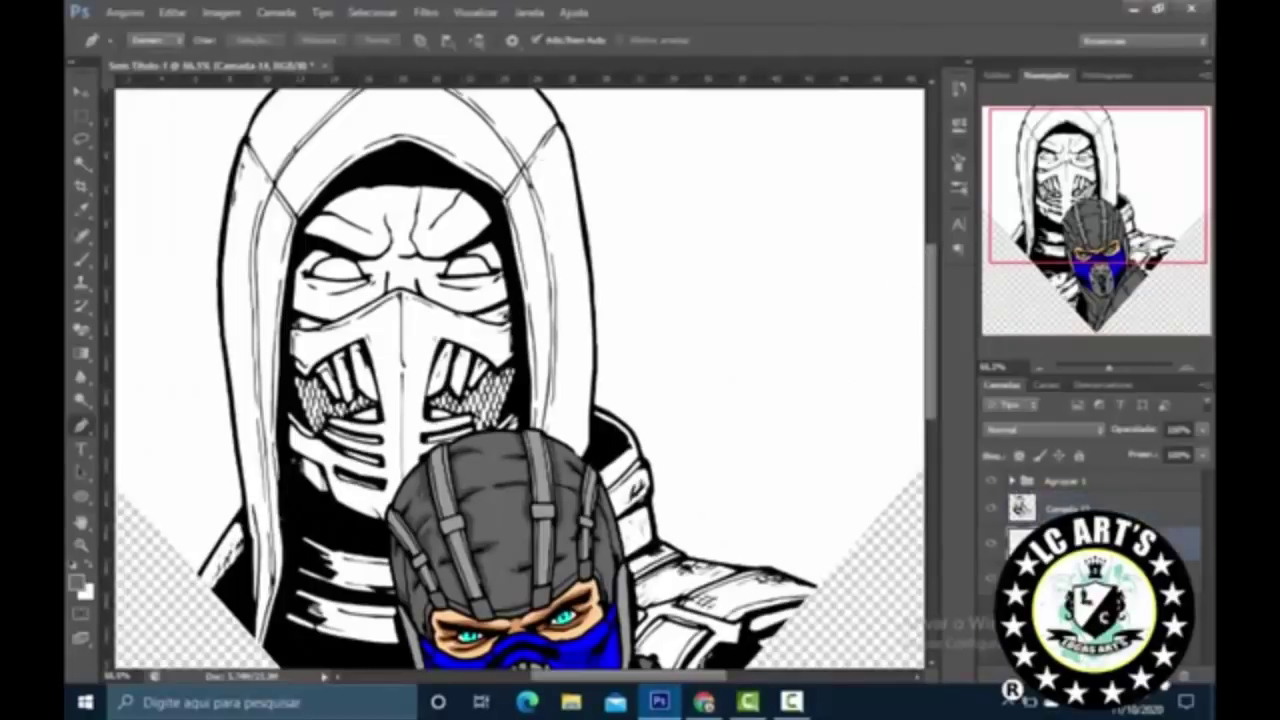
Step: Darken the hooded figure's line art with Hue/Saturation, setting the lightness to -100
left_click(1116, 508)
key("ctrl+u")
type("-100")
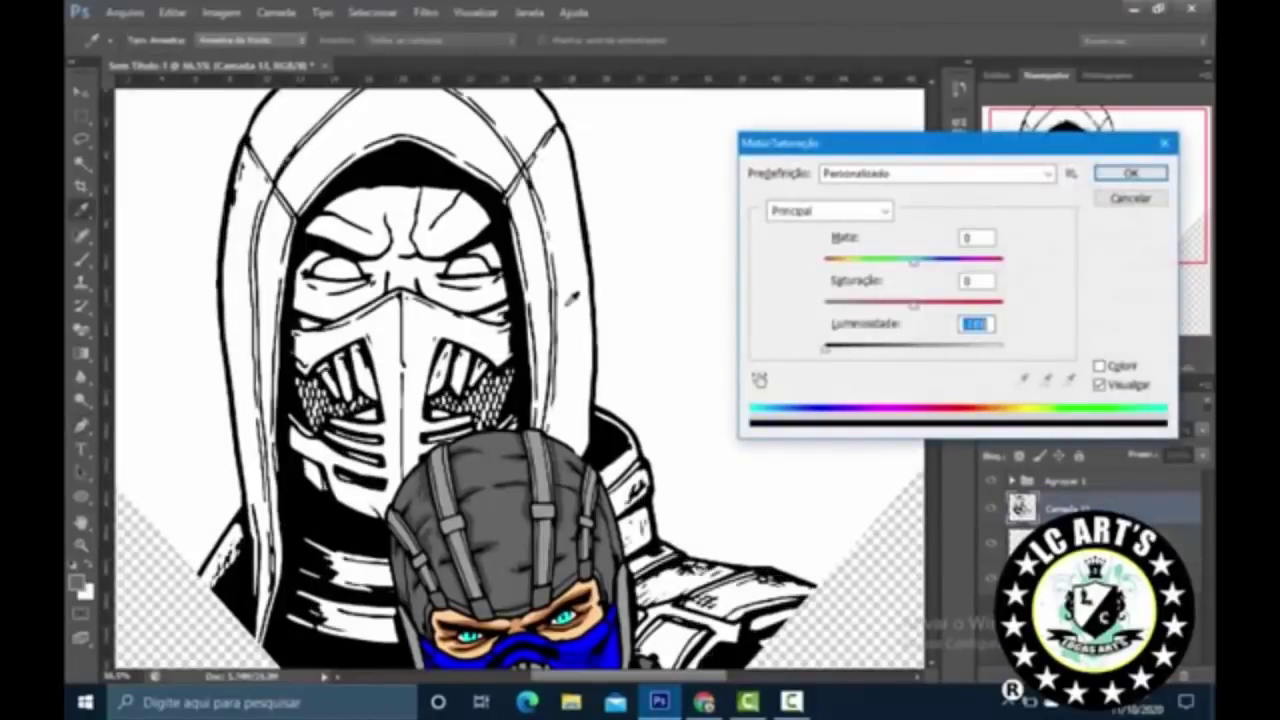
key("Return")
scroll(296, 306, "up", 4)
scroll(425, 228, "down", 3)
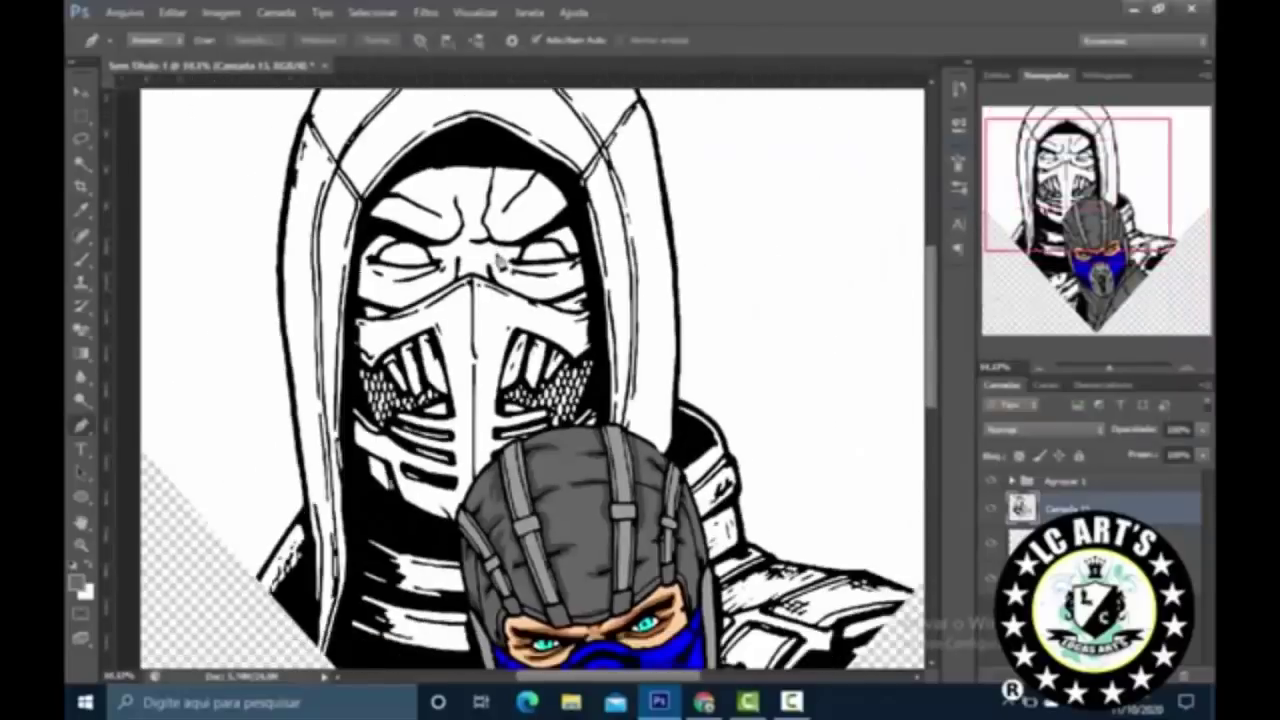
Step: On the new layer, trace a closed Pen path around the hooded figure's bare face above the mask
key("alt+bracketleft")
left_click(372, 262)
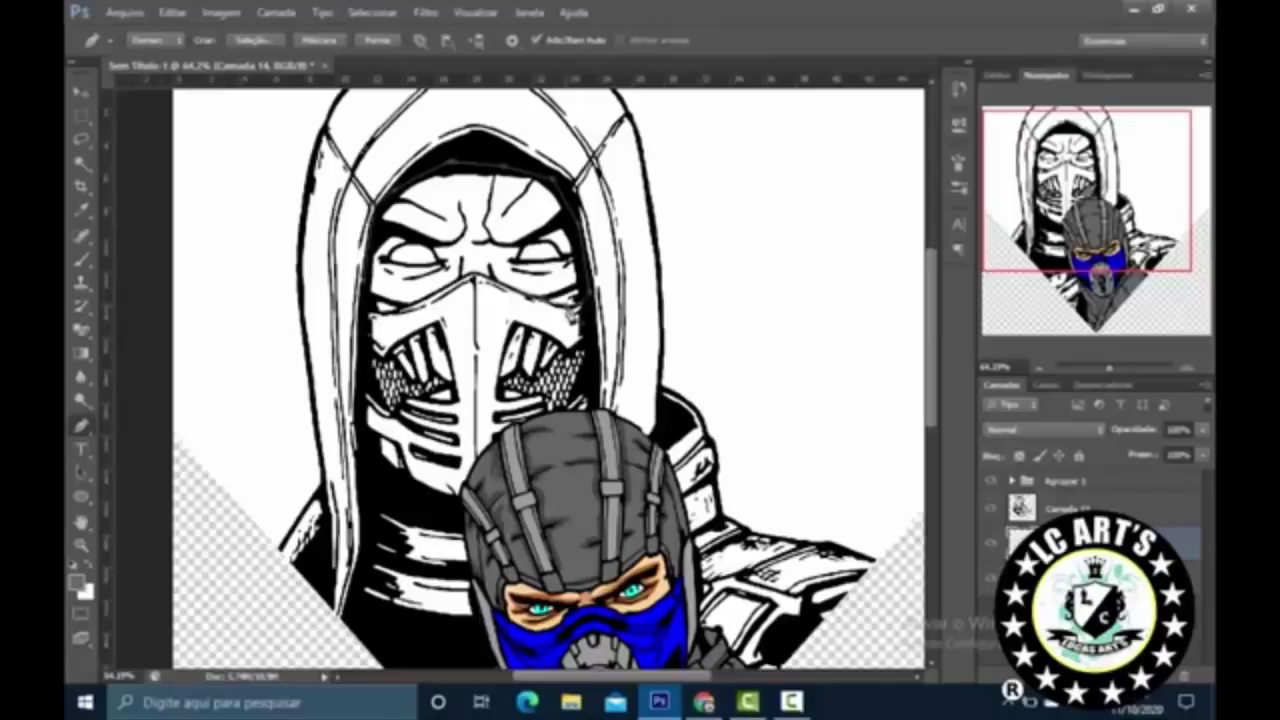
scroll(566, 318, "up", 3)
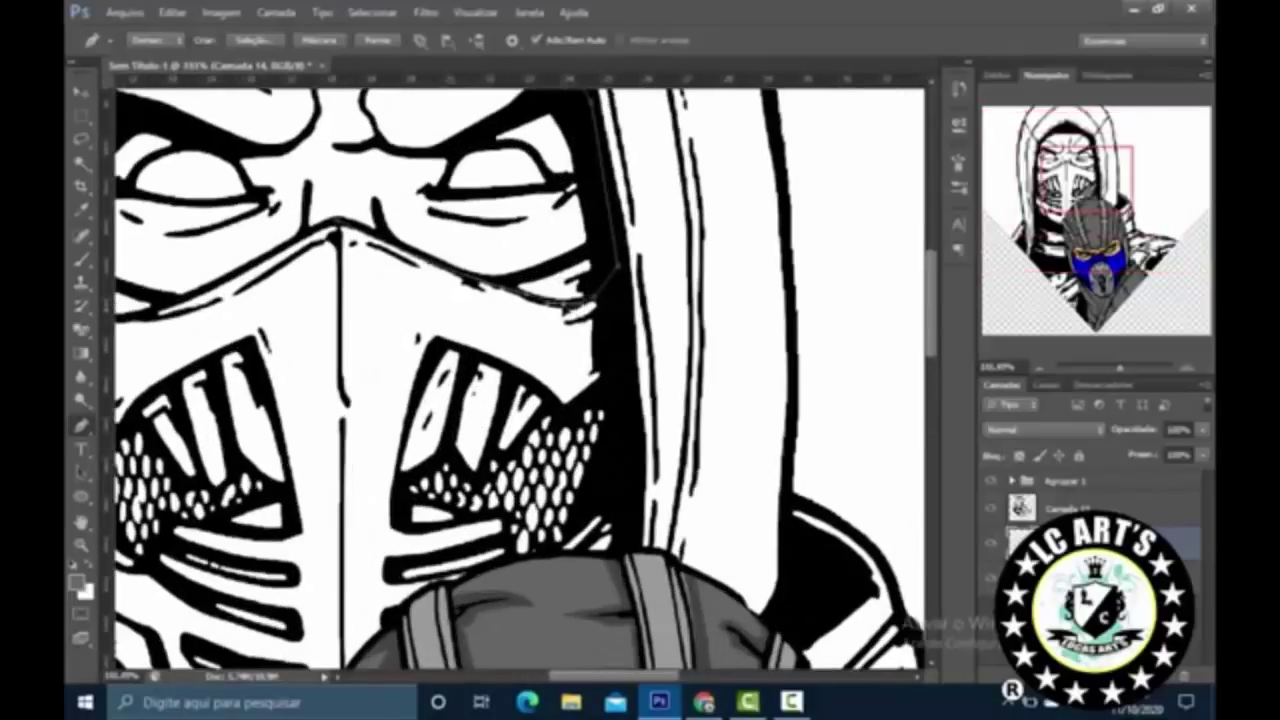
scroll(258, 297, "down", 2)
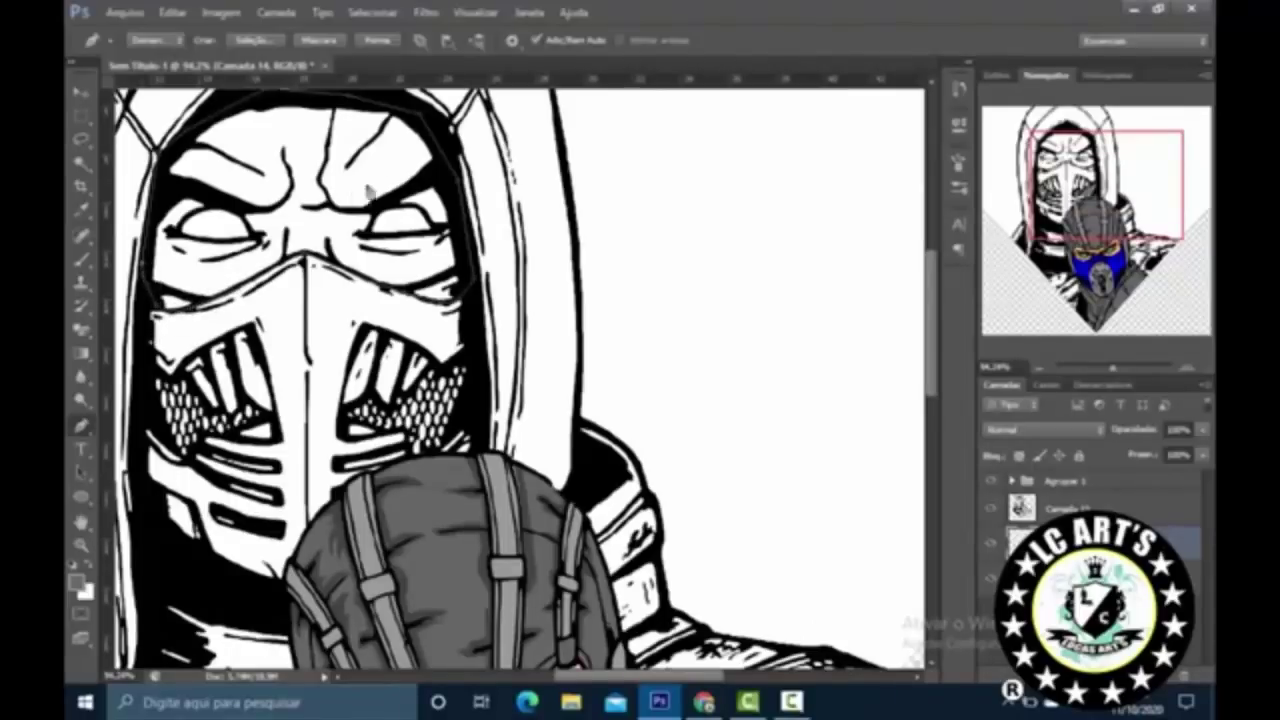
scroll(416, 239, "down", 3)
Step: Fill the face path with a light peach skin colour and delete the path
right_click(595, 288)
left_click(683, 391)
left_click(995, 179)
left_click(735, 313)
left_click(1066, 300)
left_click(1150, 163)
right_click(577, 197)
left_click(634, 217)
scroll(330, 200, "up", 3)
scroll(383, 190, "down", 3)
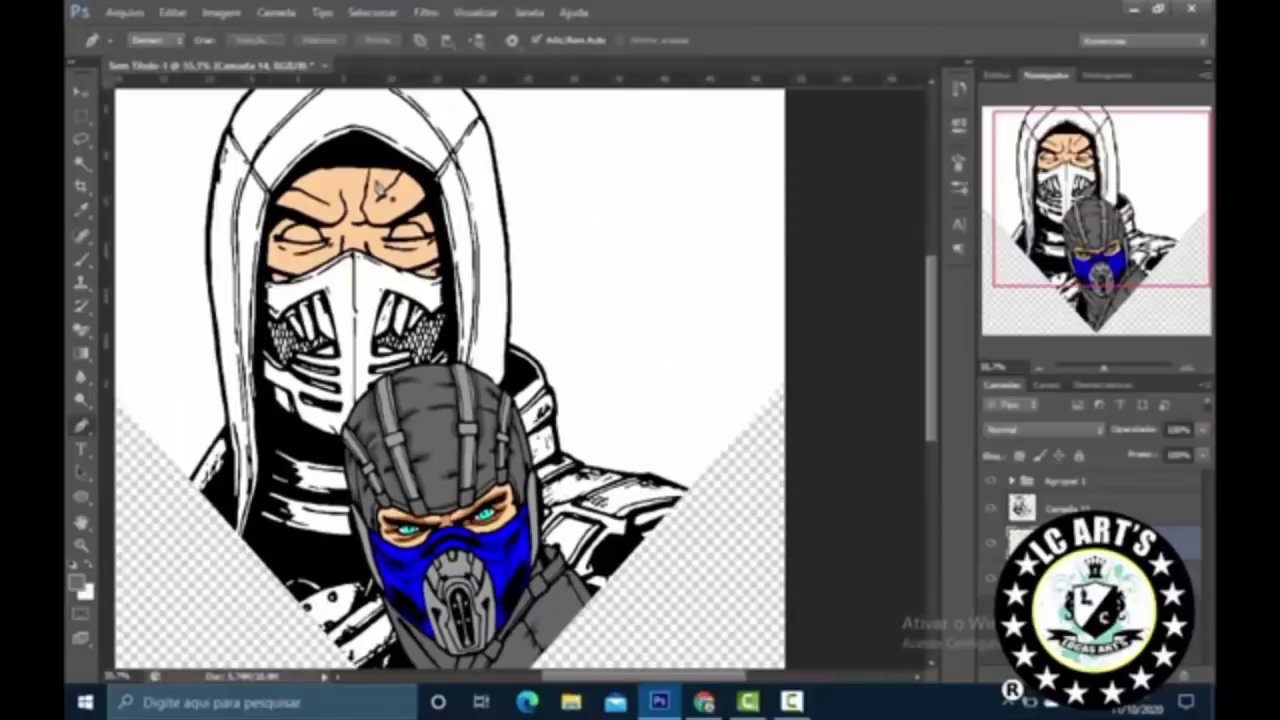
scroll(380, 189, "down", 2)
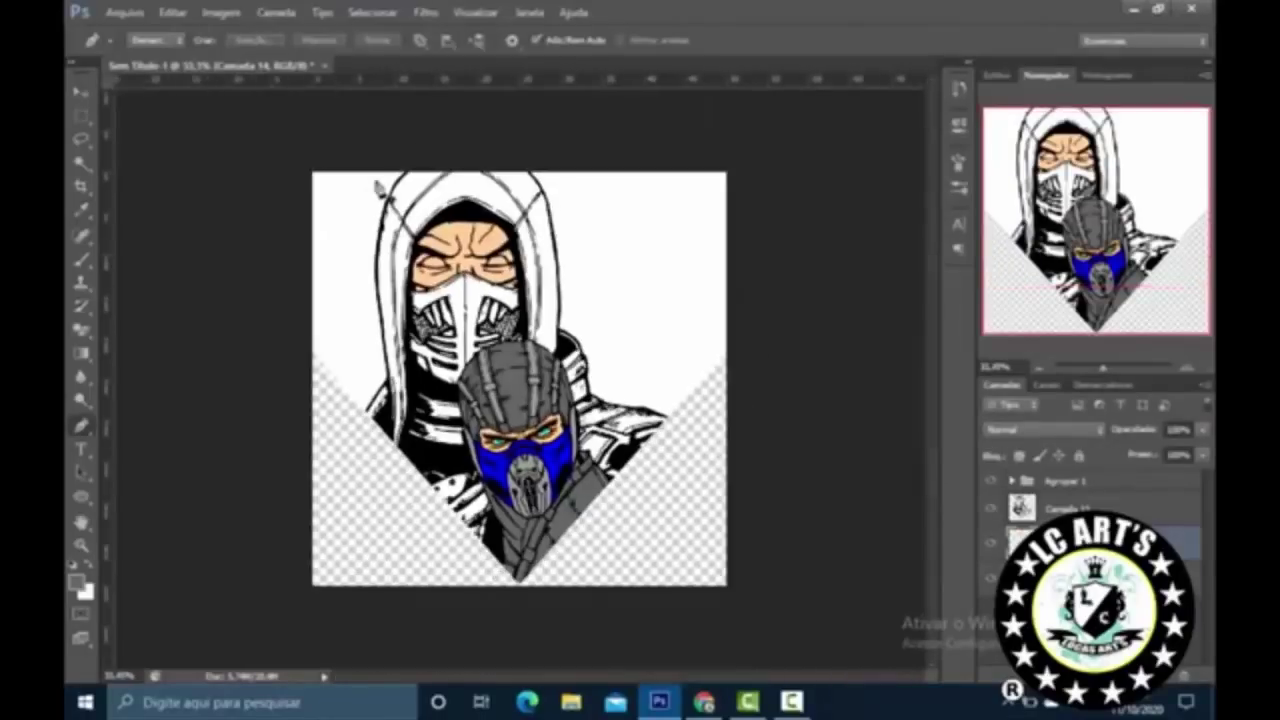
Step: Trace a Pen path for the skin shadow around the image-left eye, running up beside the nose and along the brow
scroll(379, 186, "up", 3)
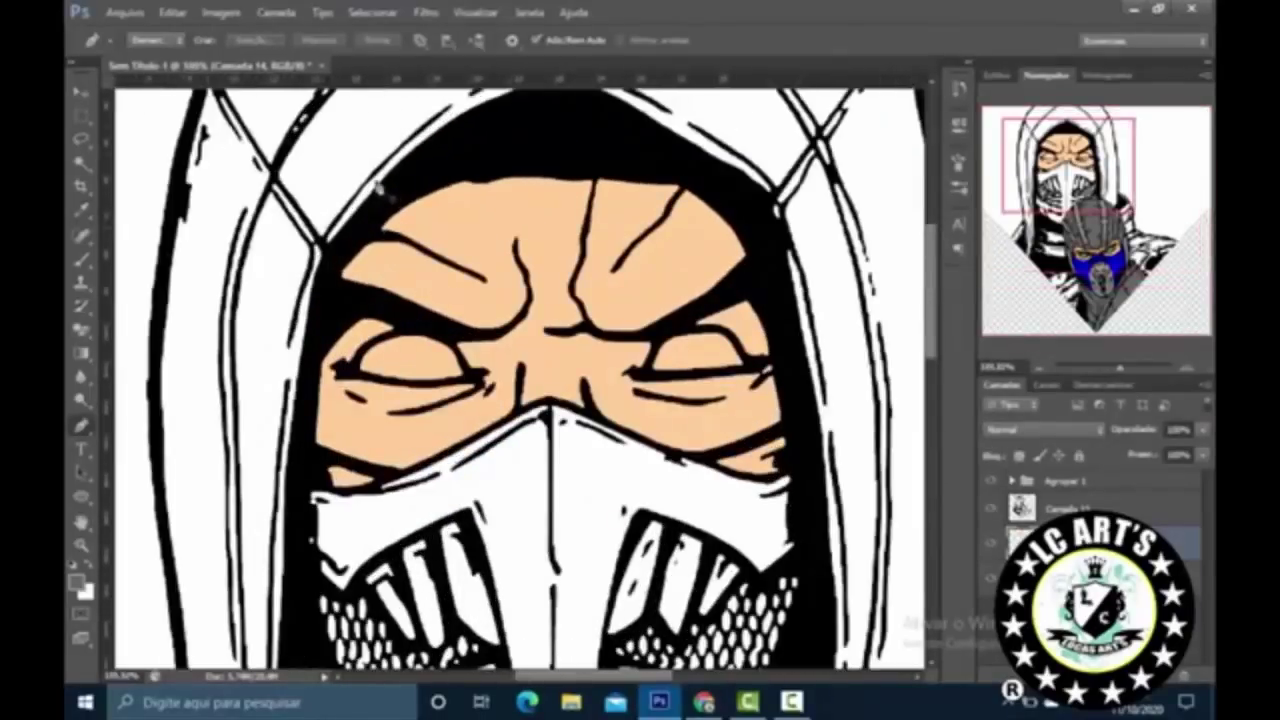
scroll(379, 186, "up", 1)
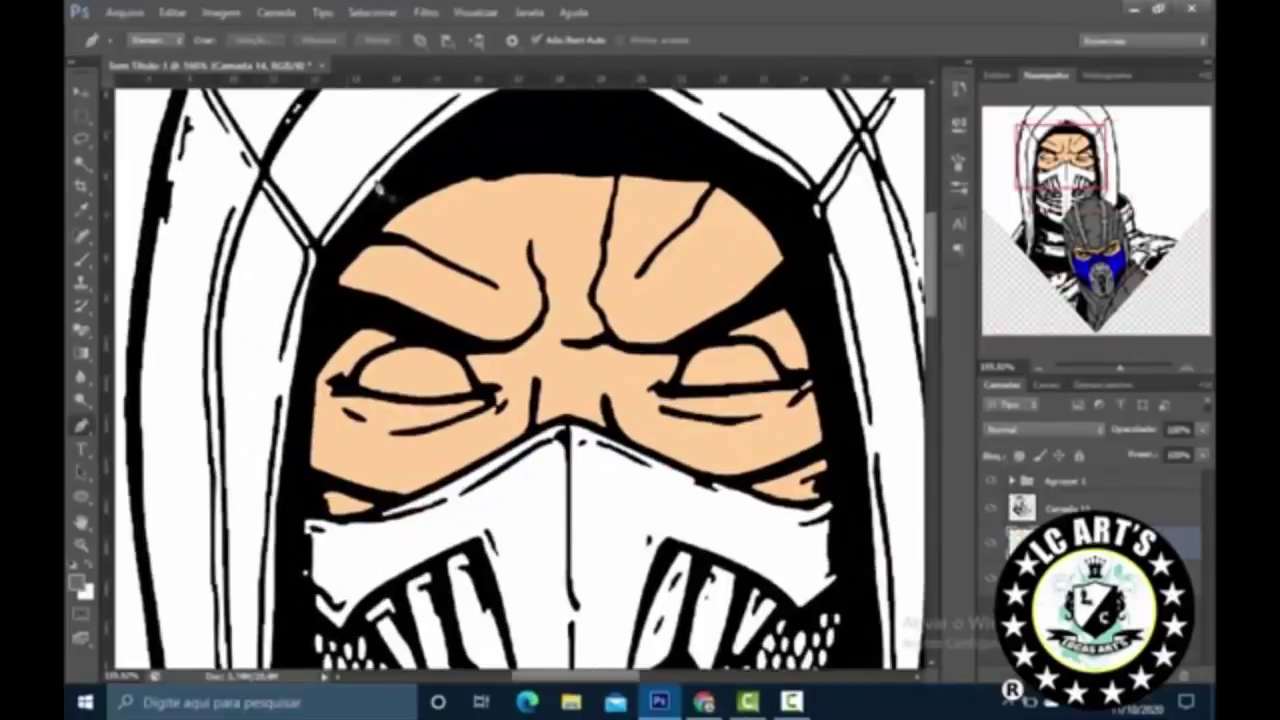
left_click(322, 398)
left_click(405, 436)
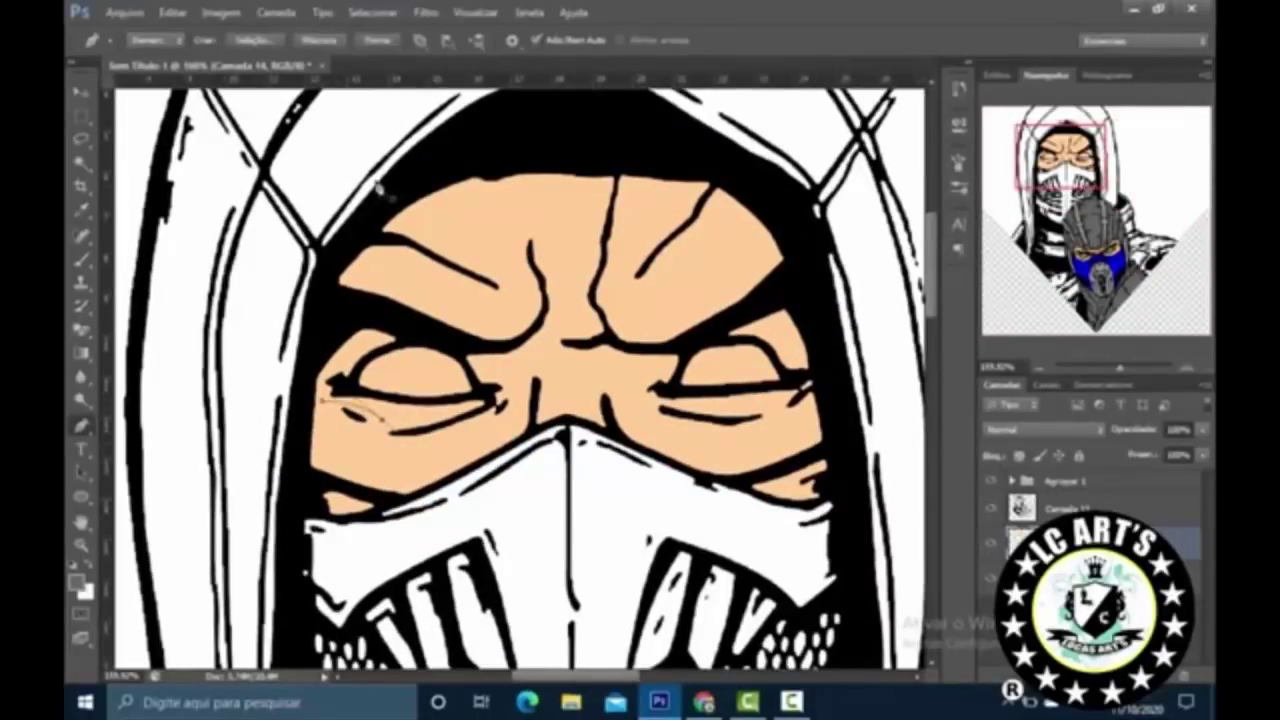
left_click(326, 437)
left_click_drag(522, 388, 580, 291)
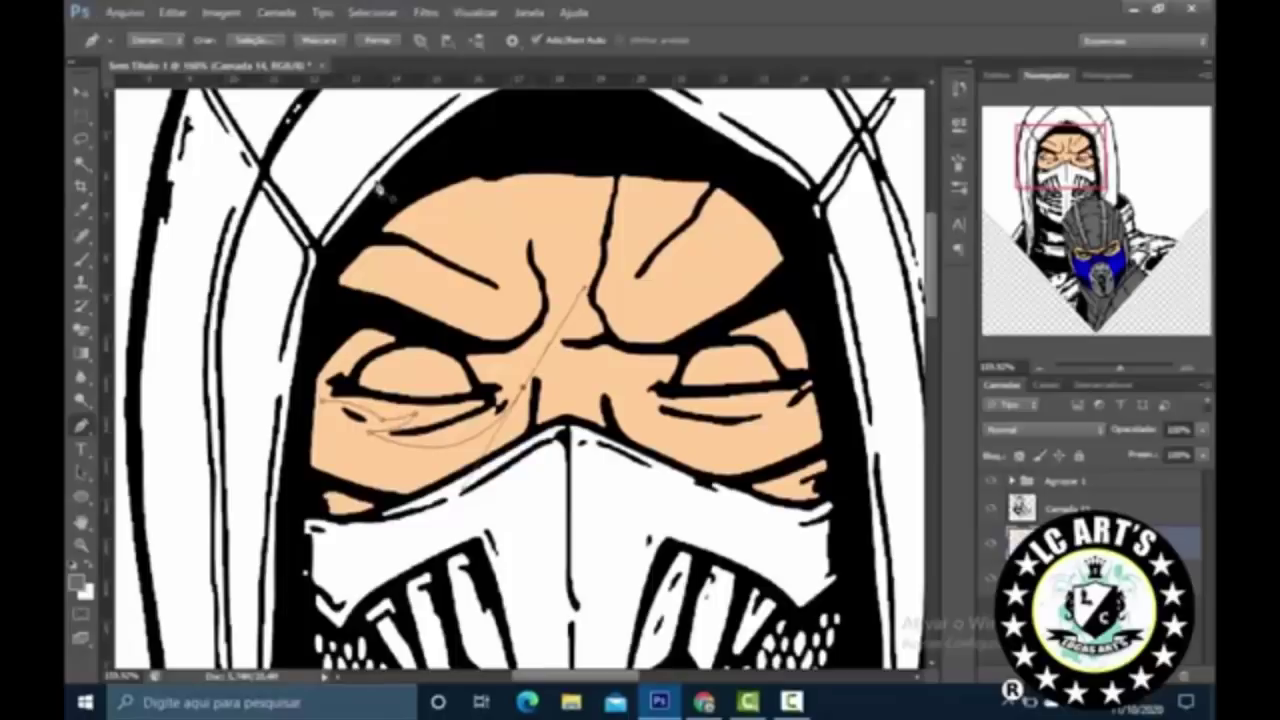
left_click(522, 388, "alt")
left_click_drag(560, 285, 546, 178)
left_click_drag(515, 263, 528, 282)
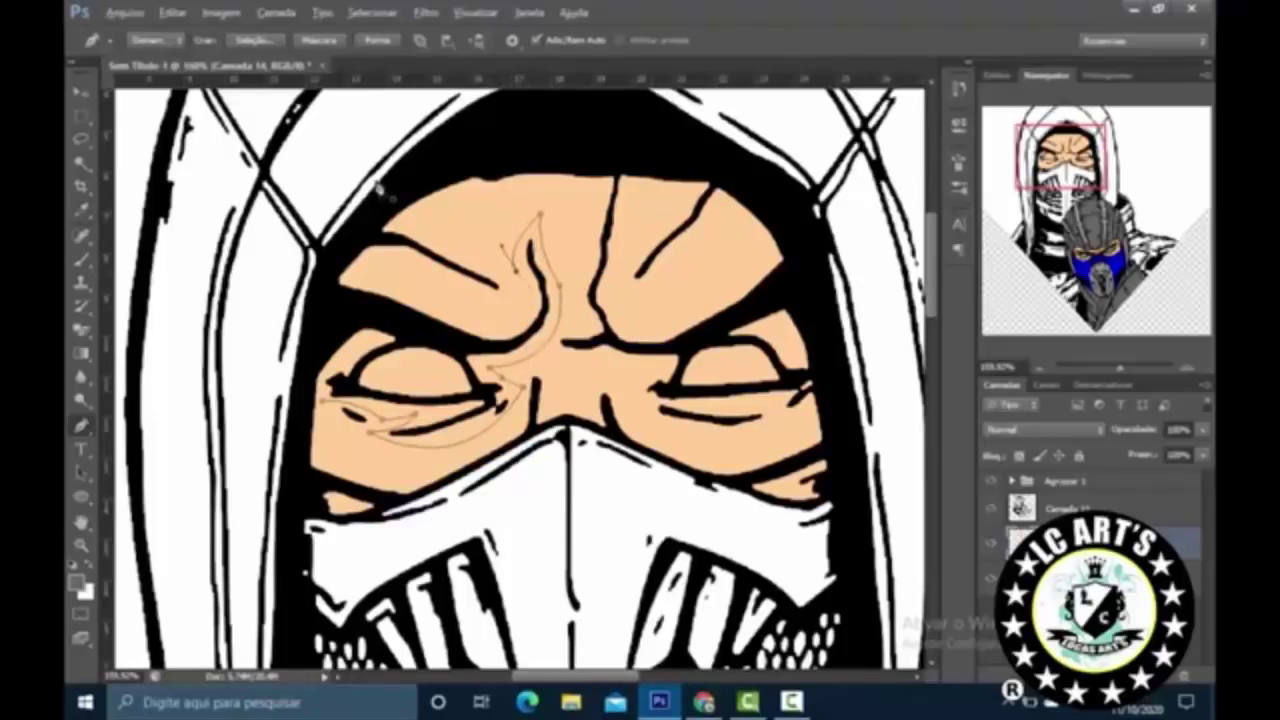
left_click_drag(474, 312, 295, 268)
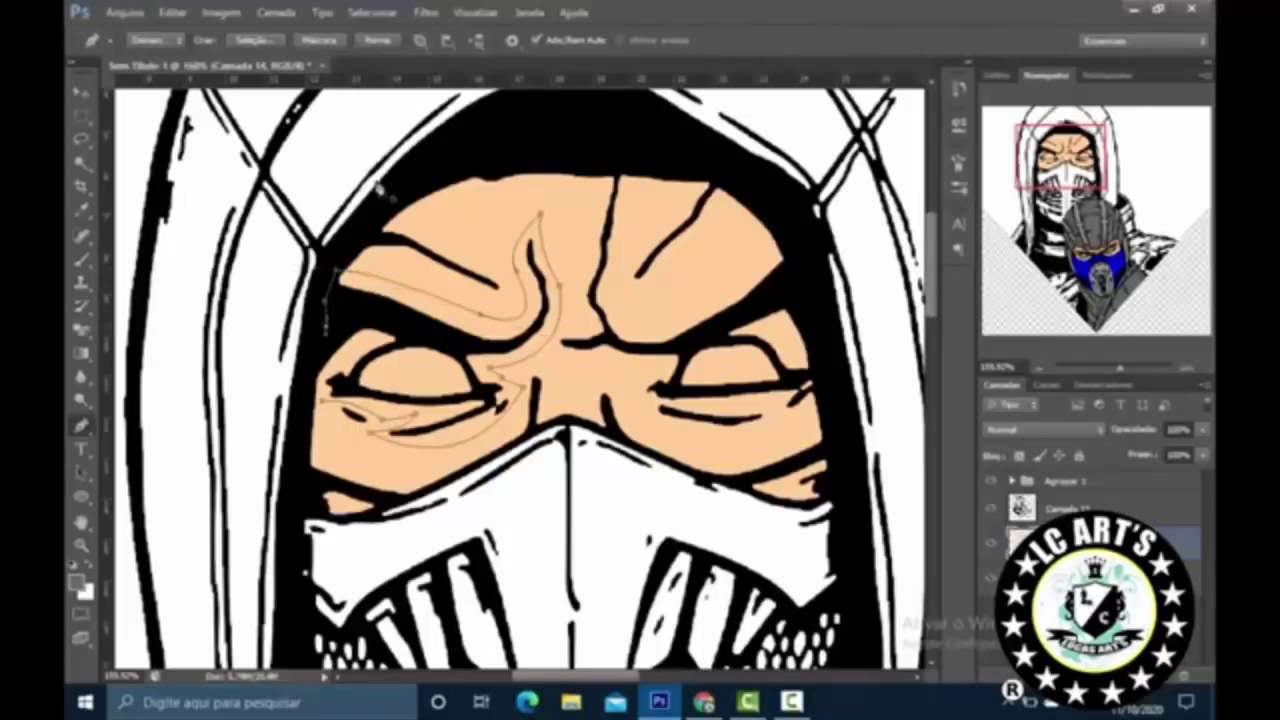
right_click(616, 194)
key("Escape")
Step: Trace a second shadow path around the image-right eye, brow and forehead edge, curving back below the eye
key("super+Down")
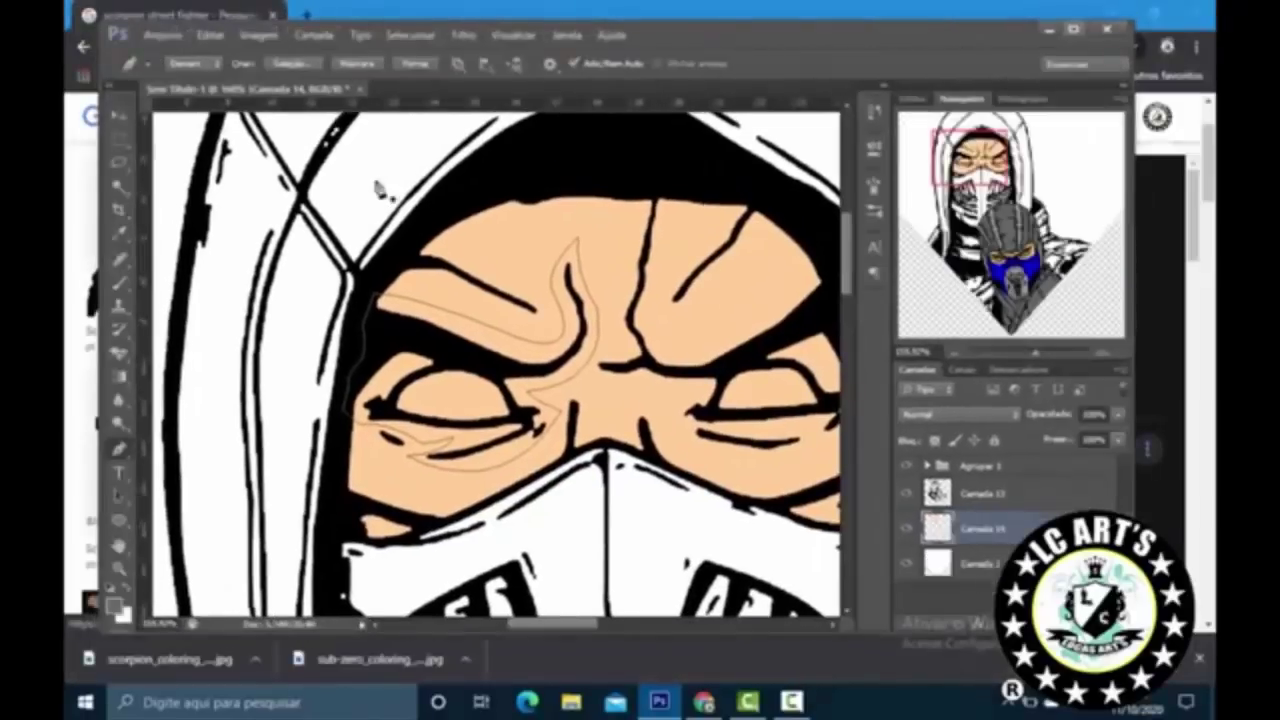
key("super+Up")
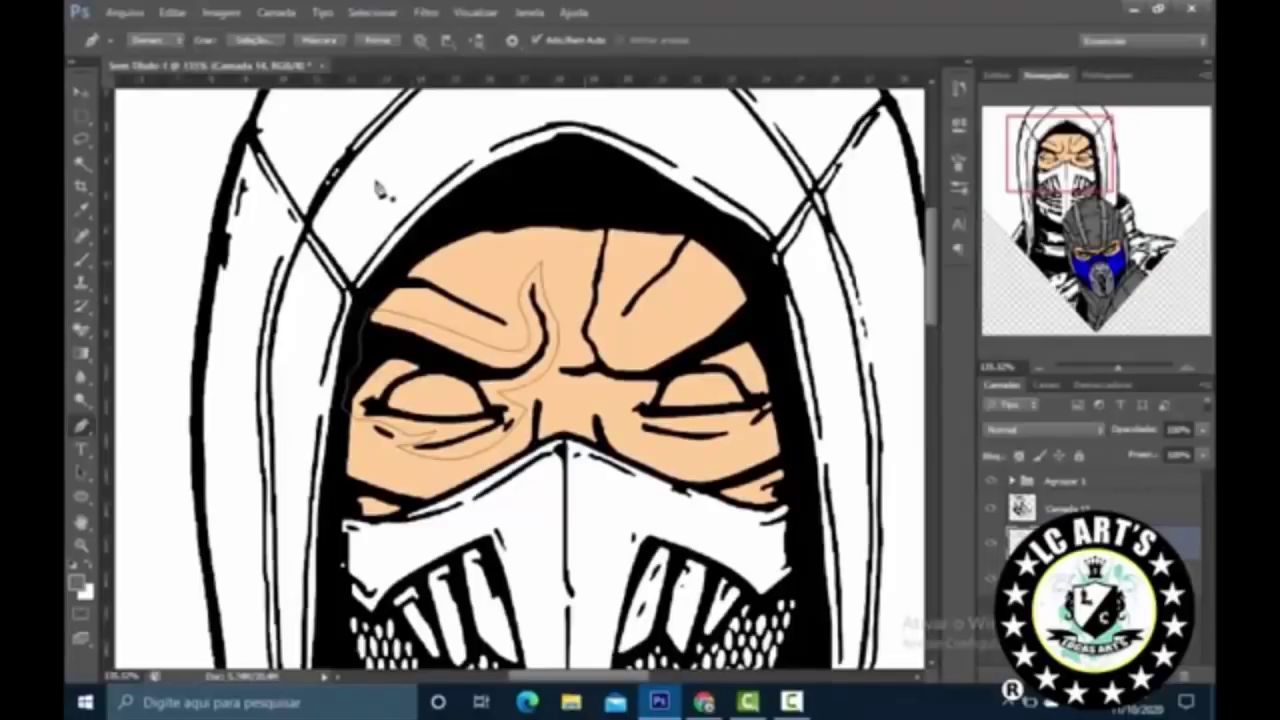
left_click(630, 281)
left_click(664, 261)
left_click(681, 220)
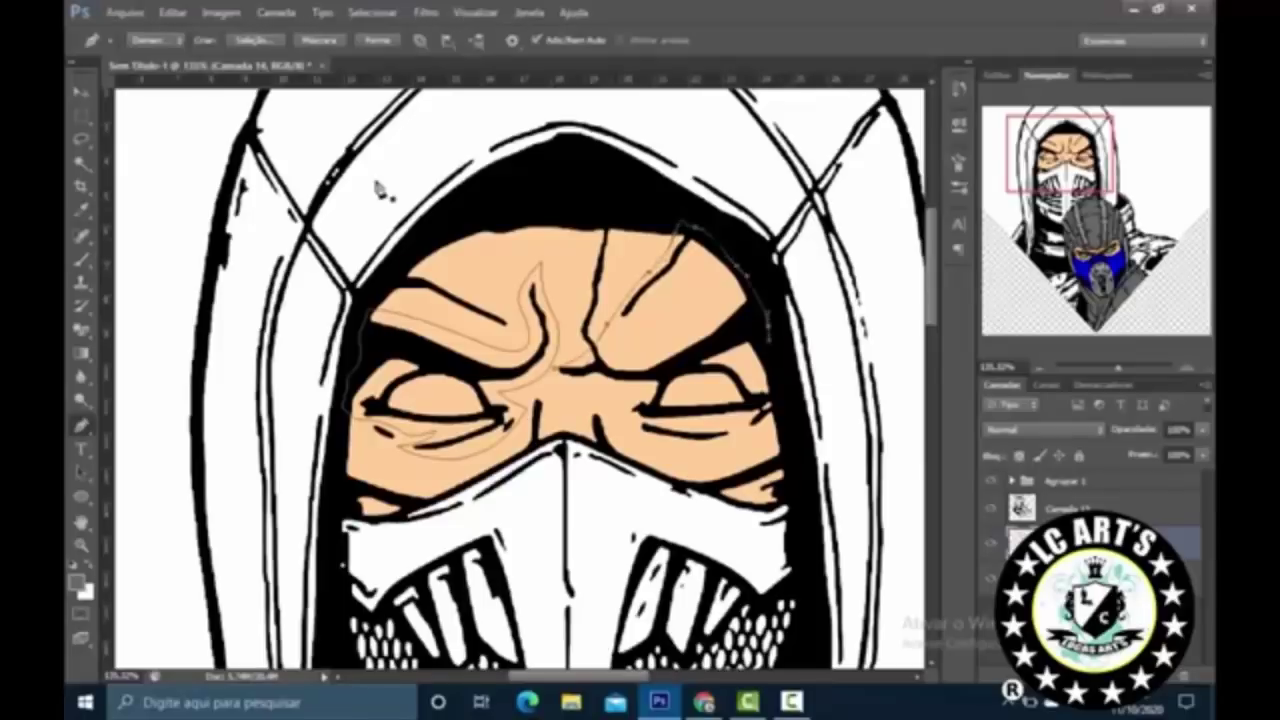
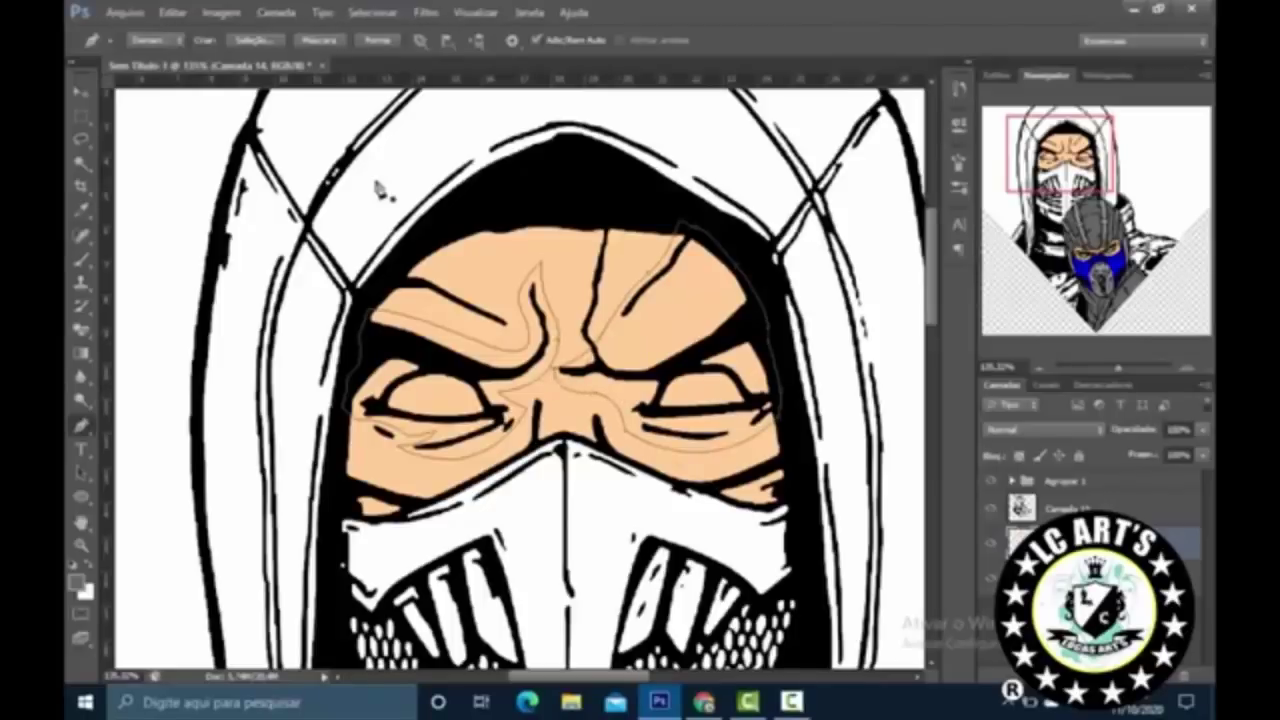
scroll(380, 190, "down", 3)
right_click(782, 265)
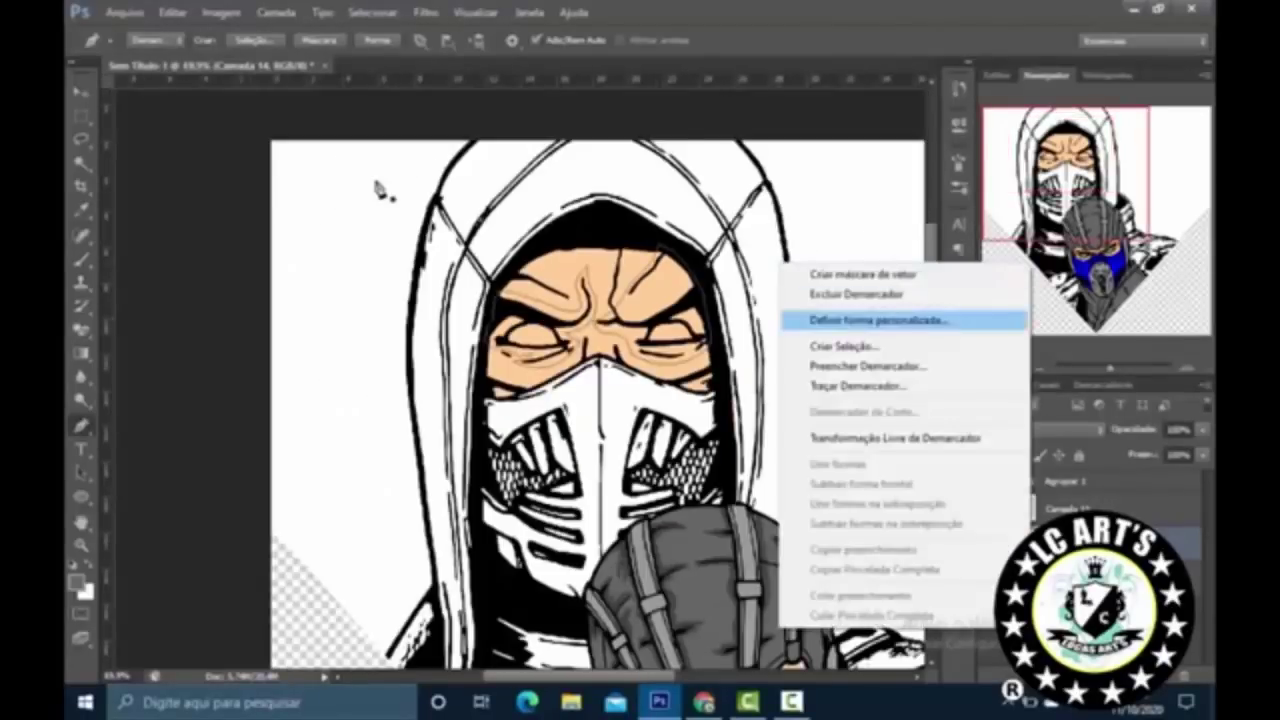
key("Escape")
scroll(380, 192, "down", 3)
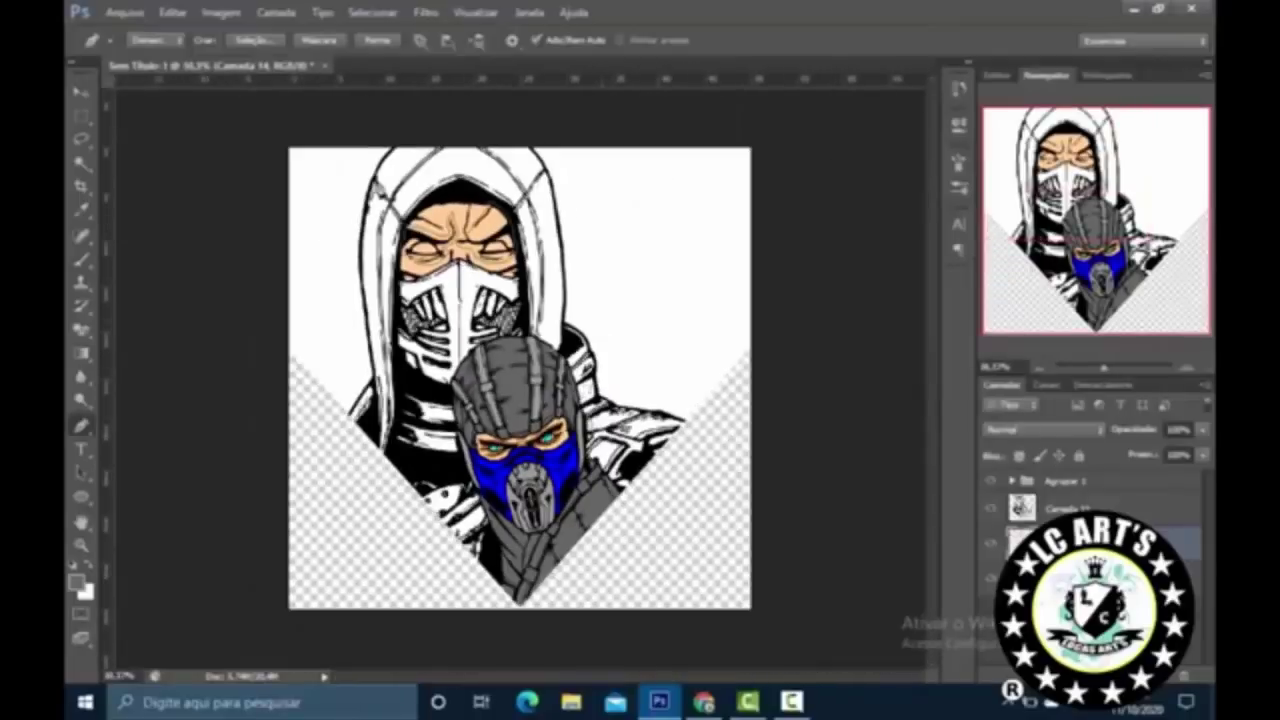
Step: Fill the face shadow paths with brown 996633 and delete the paths
scroll(590, 333, "up", 2)
right_click(662, 385)
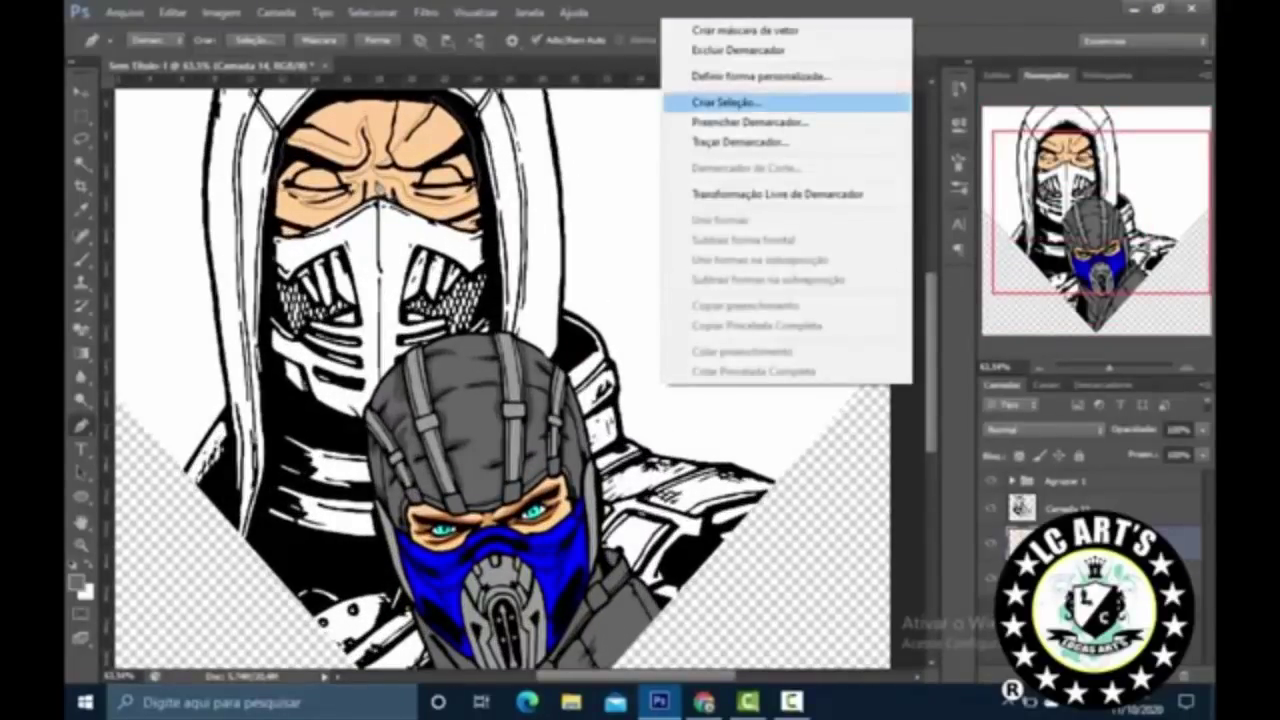
left_click(750, 121)
left_click(993, 178)
left_click(940, 200)
left_click(795, 404)
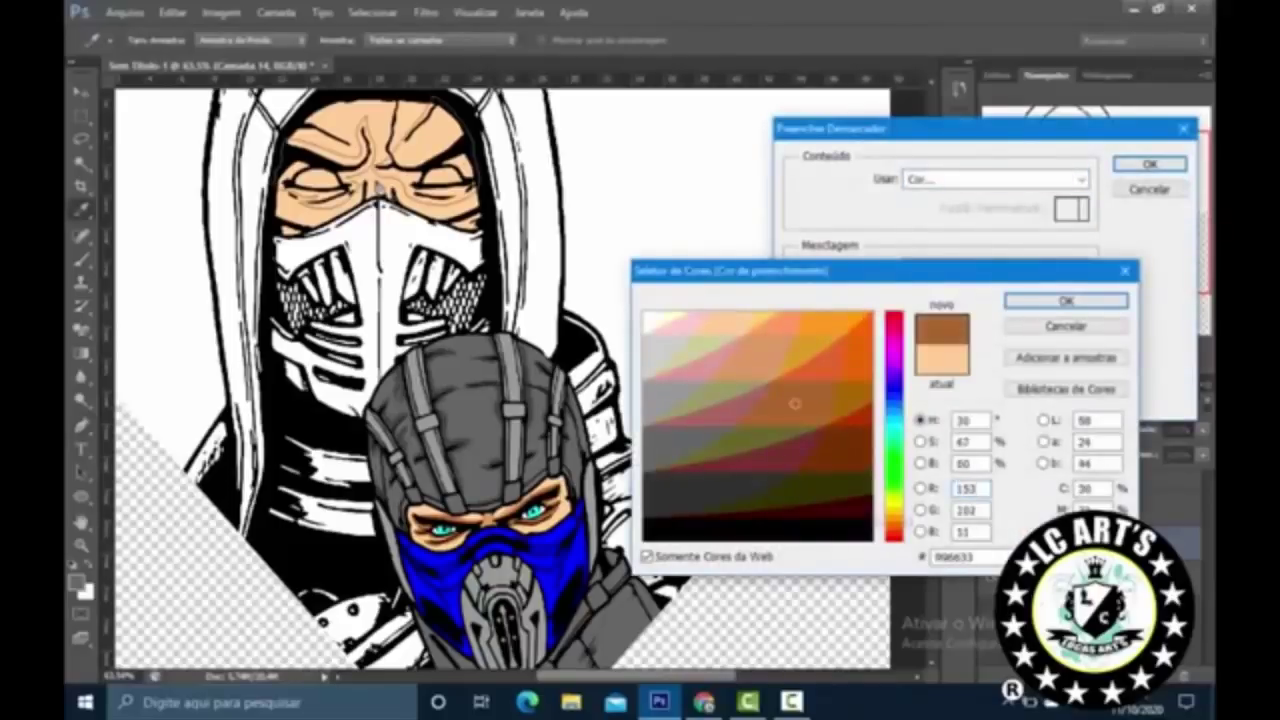
left_click(1066, 301)
left_click(1150, 164)
right_click(618, 186)
left_click(660, 219)
Step: Trace closed Pen paths around both of the hooded figure's eyes
scroll(380, 190, "up", 2)
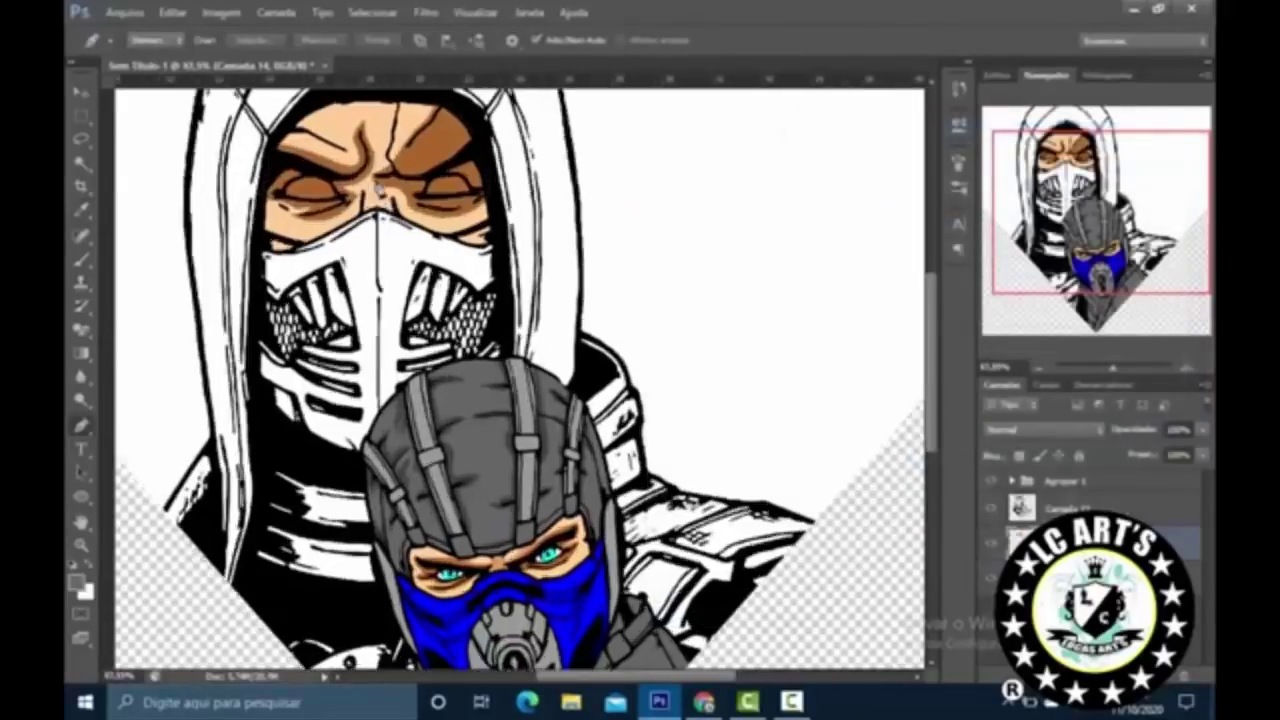
scroll(378, 188, "up", 1)
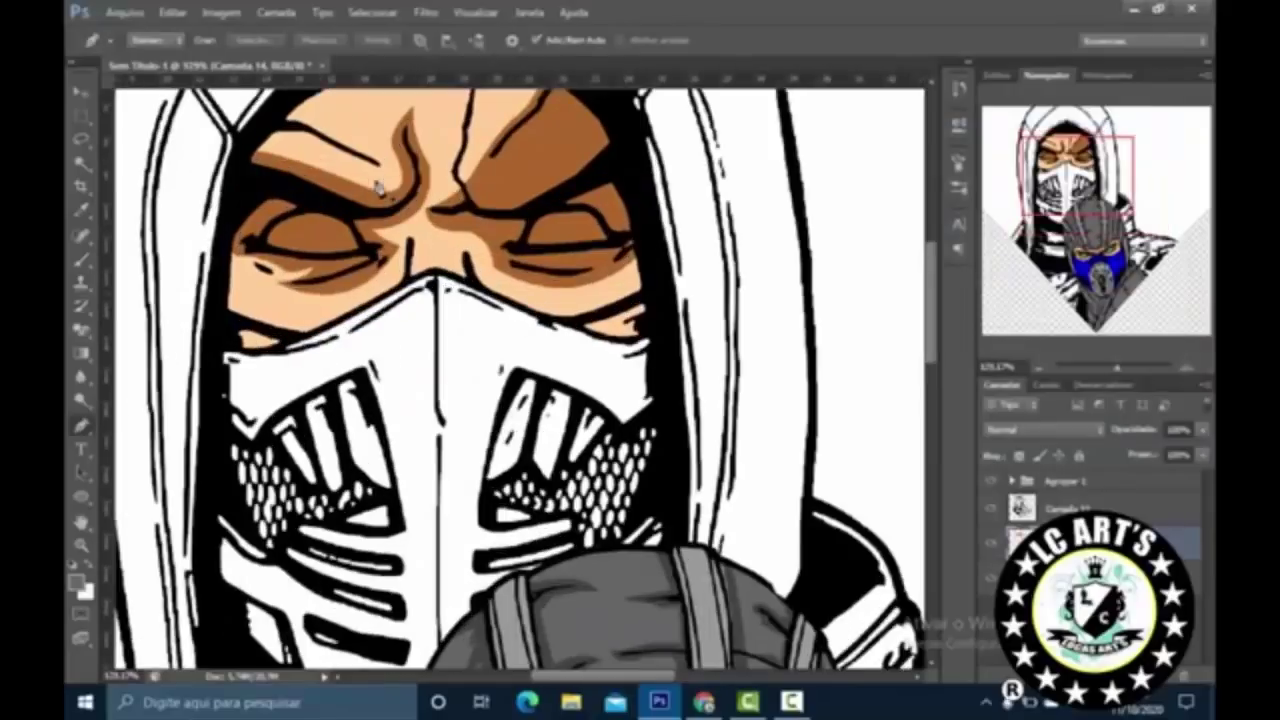
left_click(378, 188)
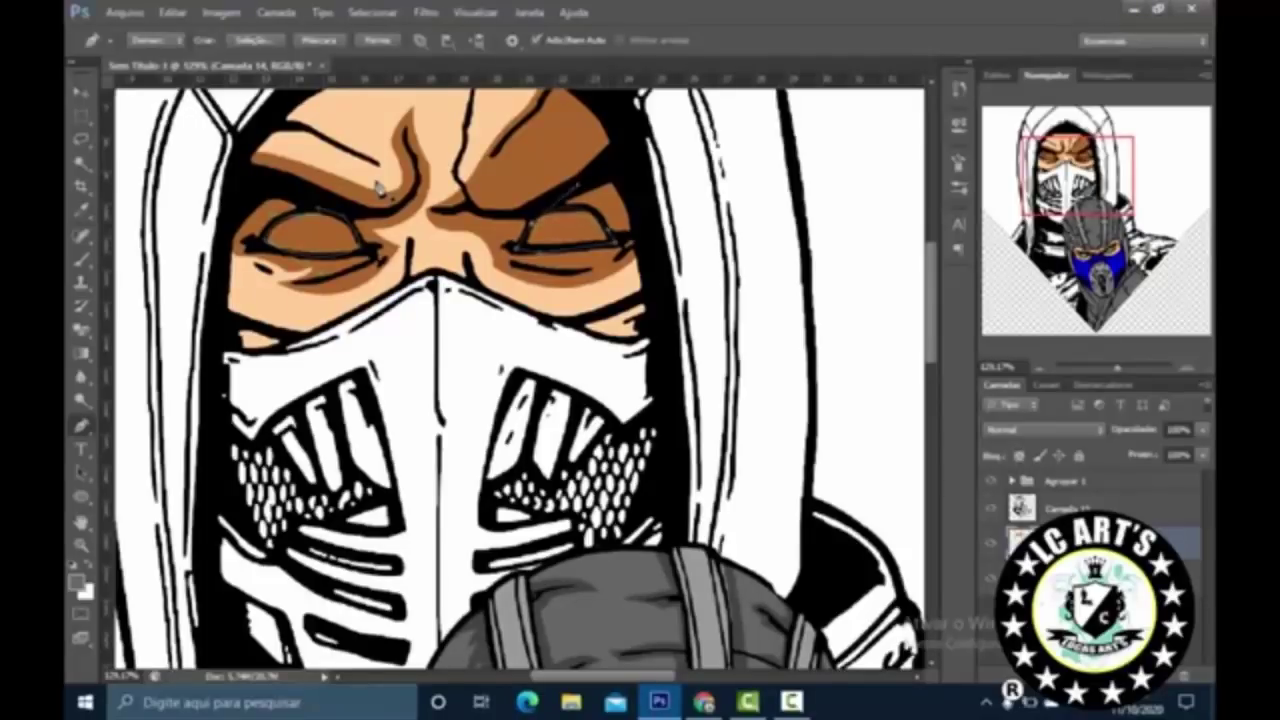
Step: Fill both eye paths with white at 100% opacity in Normal mode
right_click(752, 166)
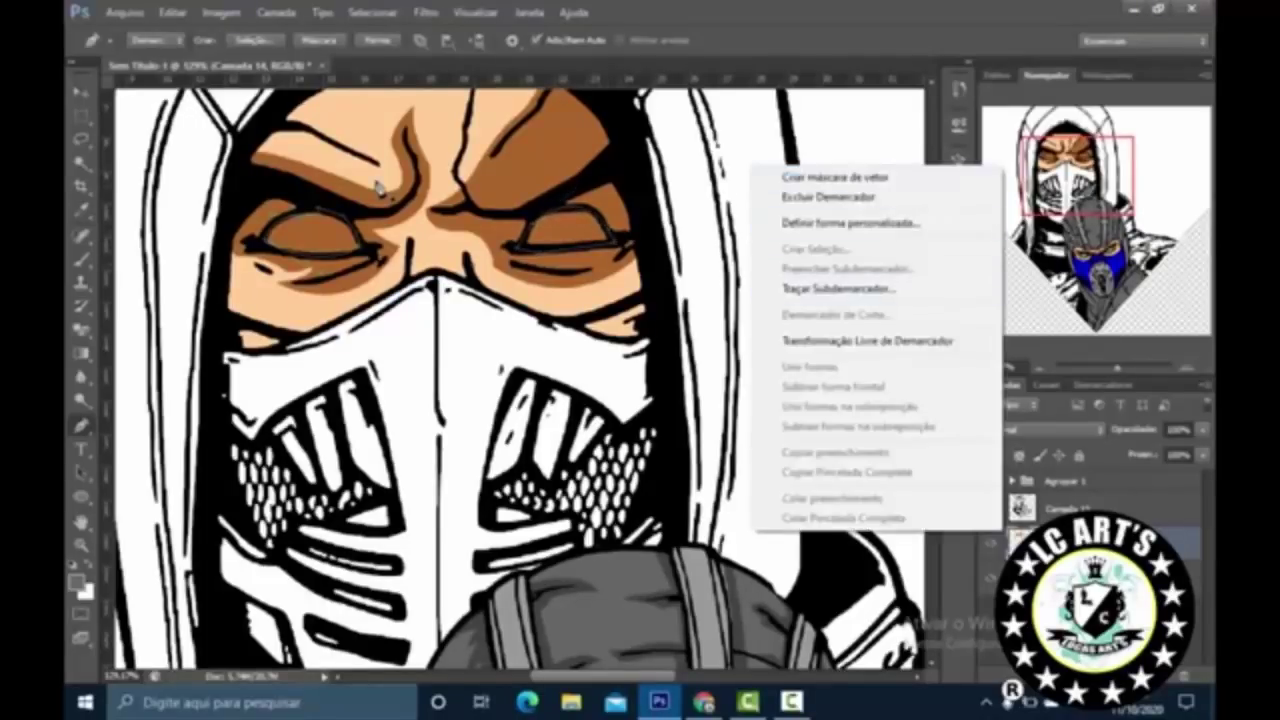
left_click(848, 268)
key("Down")
key("Down")
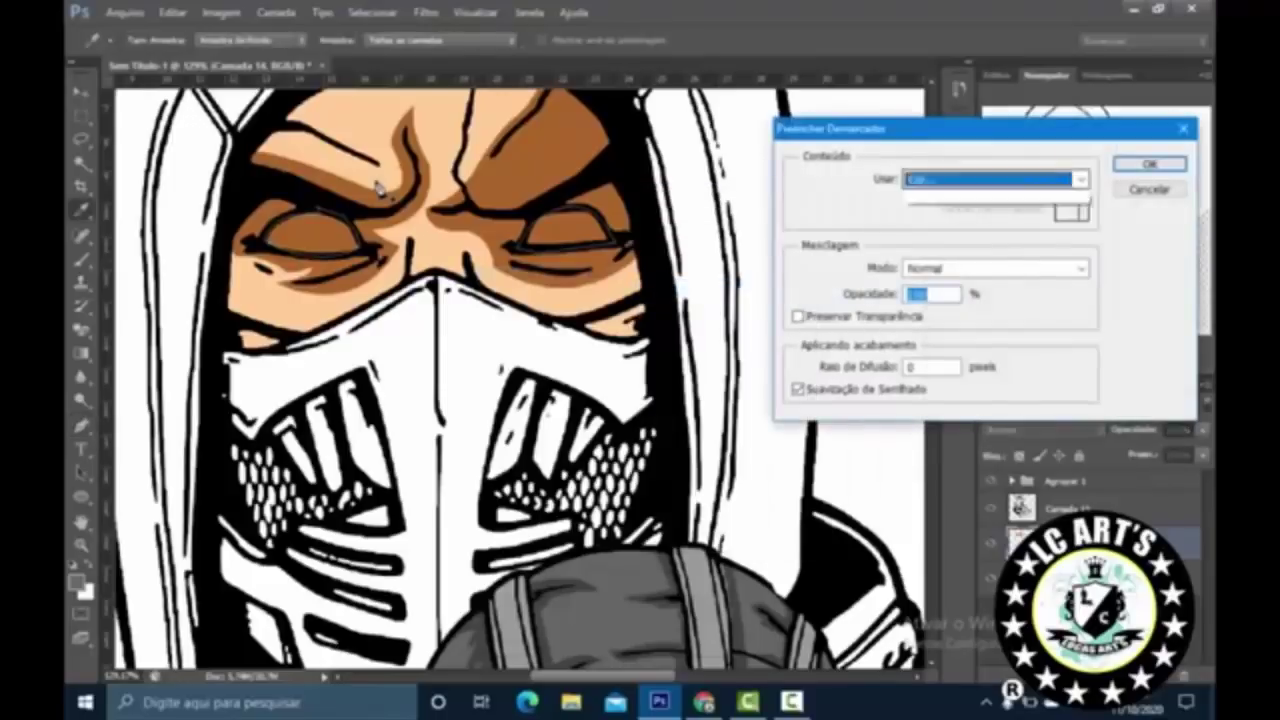
key("Return")
key("Return")
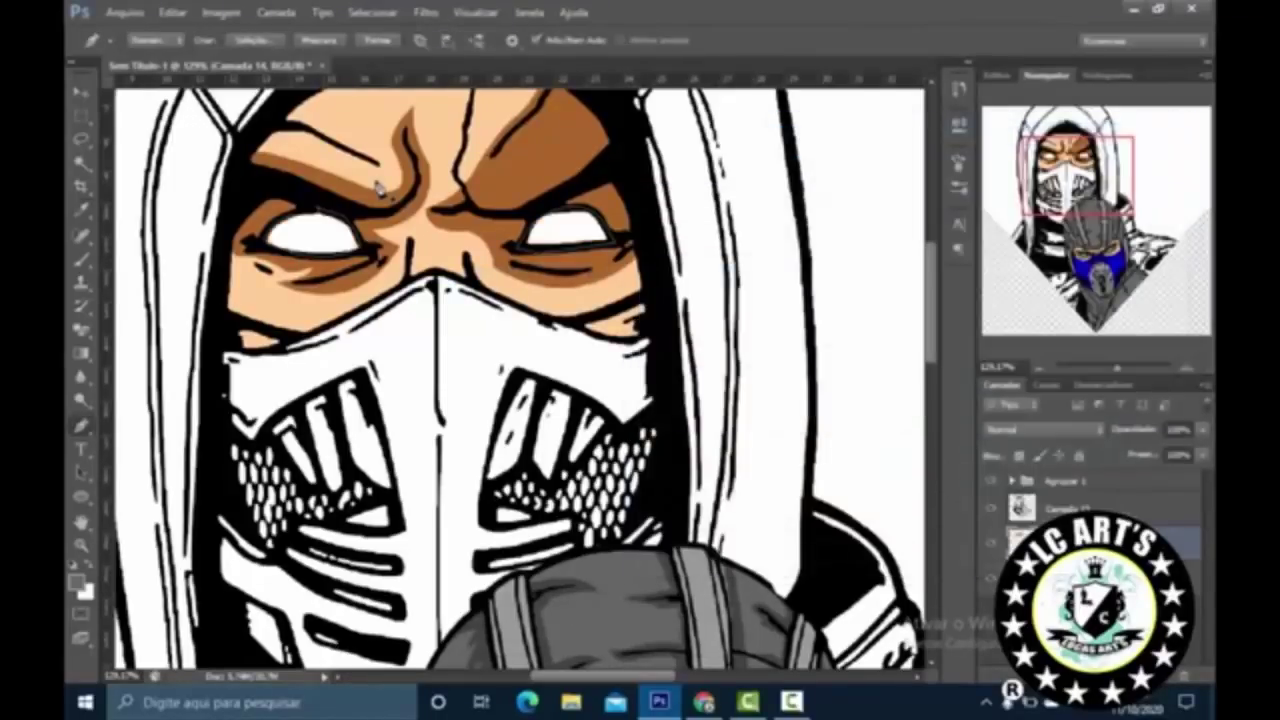
key("ctrl+minus")
key("ctrl+minus")
key("ctrl+minus")
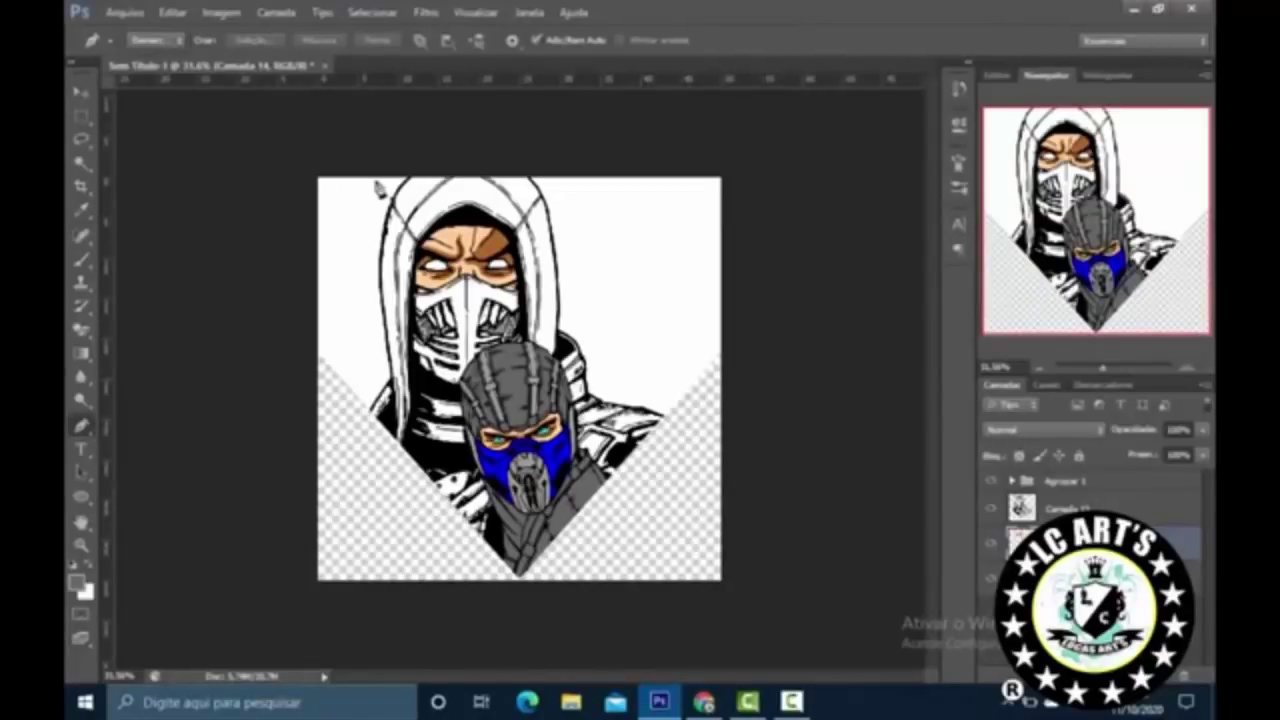
mouse_move(748, 702)
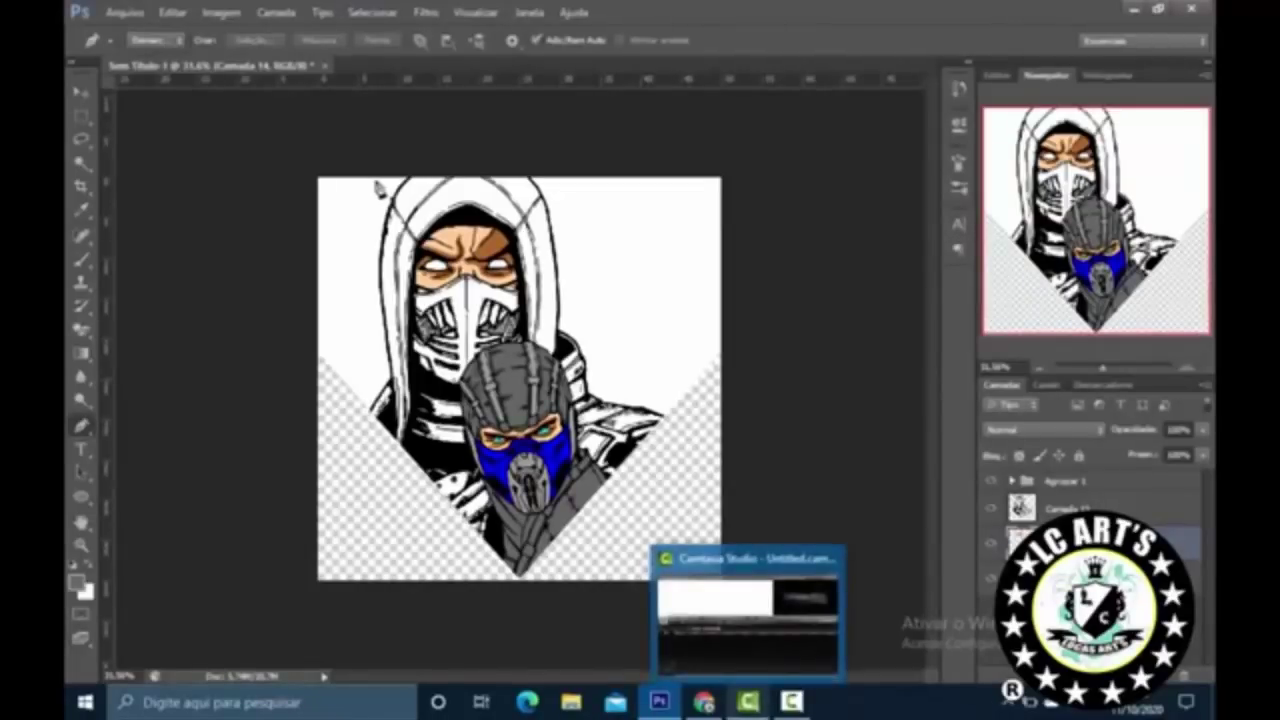
left_click(790, 702)
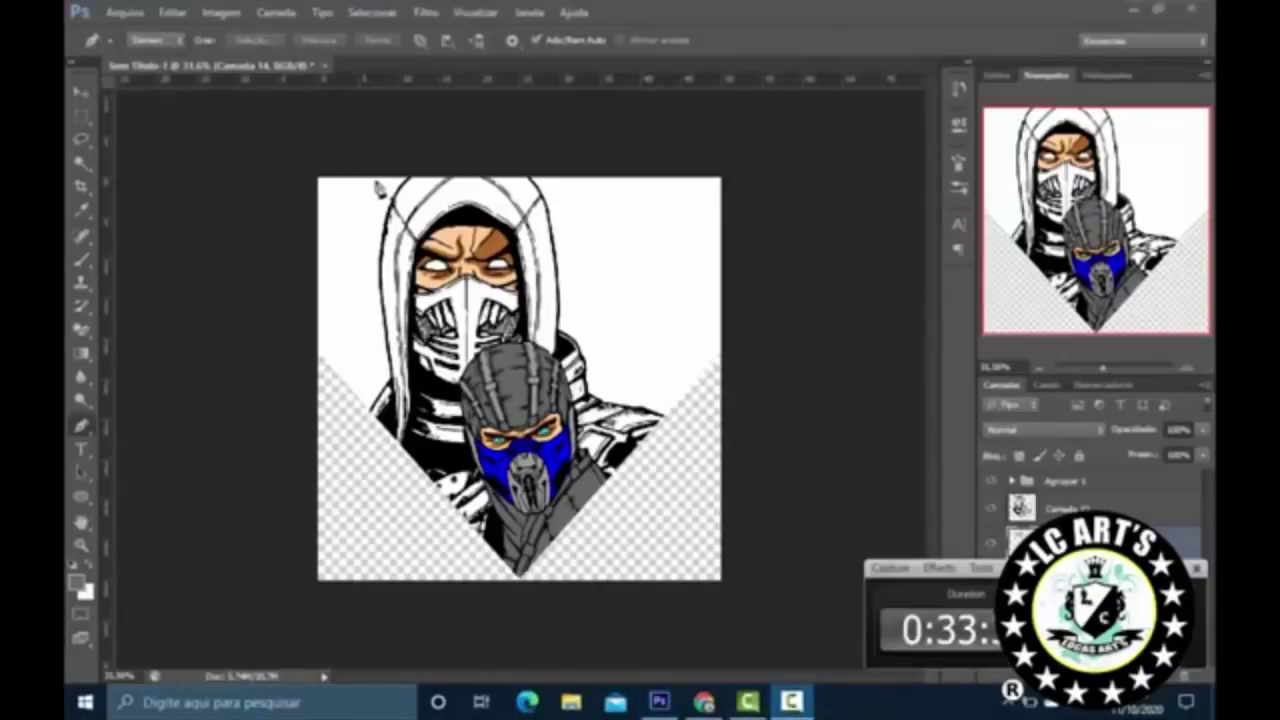
scroll(378, 188, "up", 1)
scroll(479, 376, "up", 6)
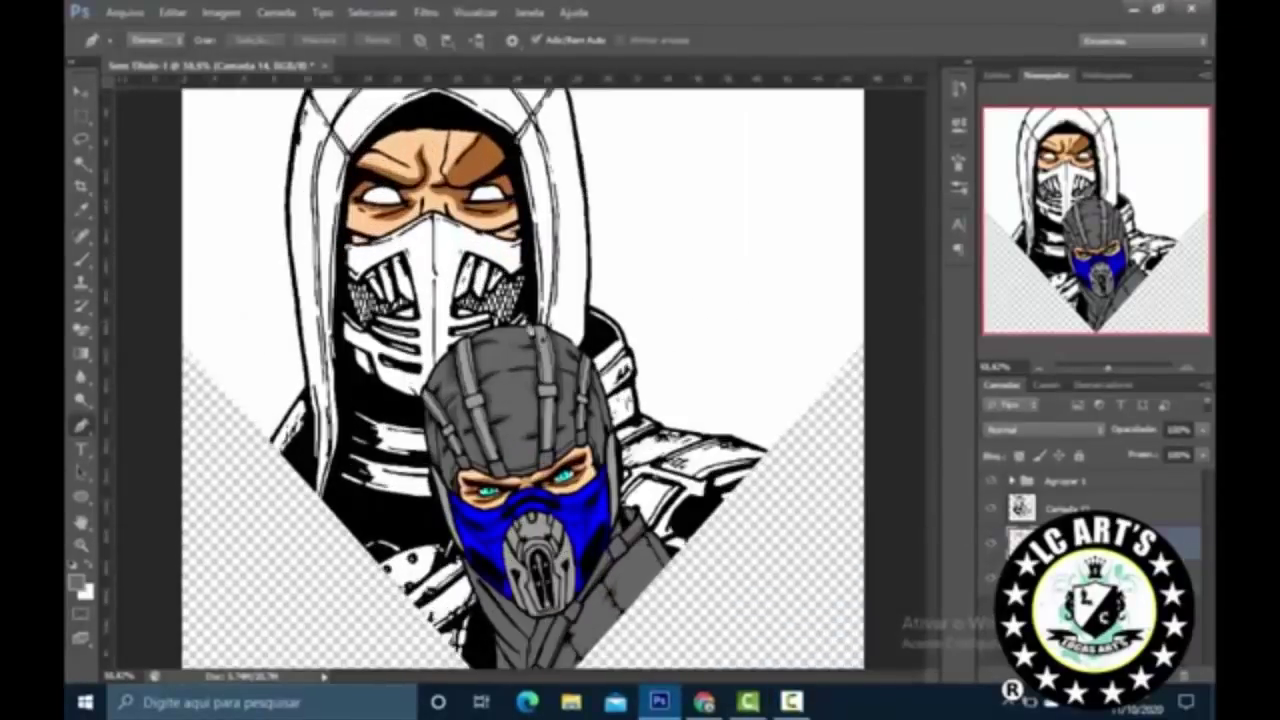
scroll(496, 406, "down", 5)
Step: Check the Scorpion reference images in Chrome, and trace a Pen path along the hooded figure's upper mask edge and around the image-right vents
left_click(704, 702)
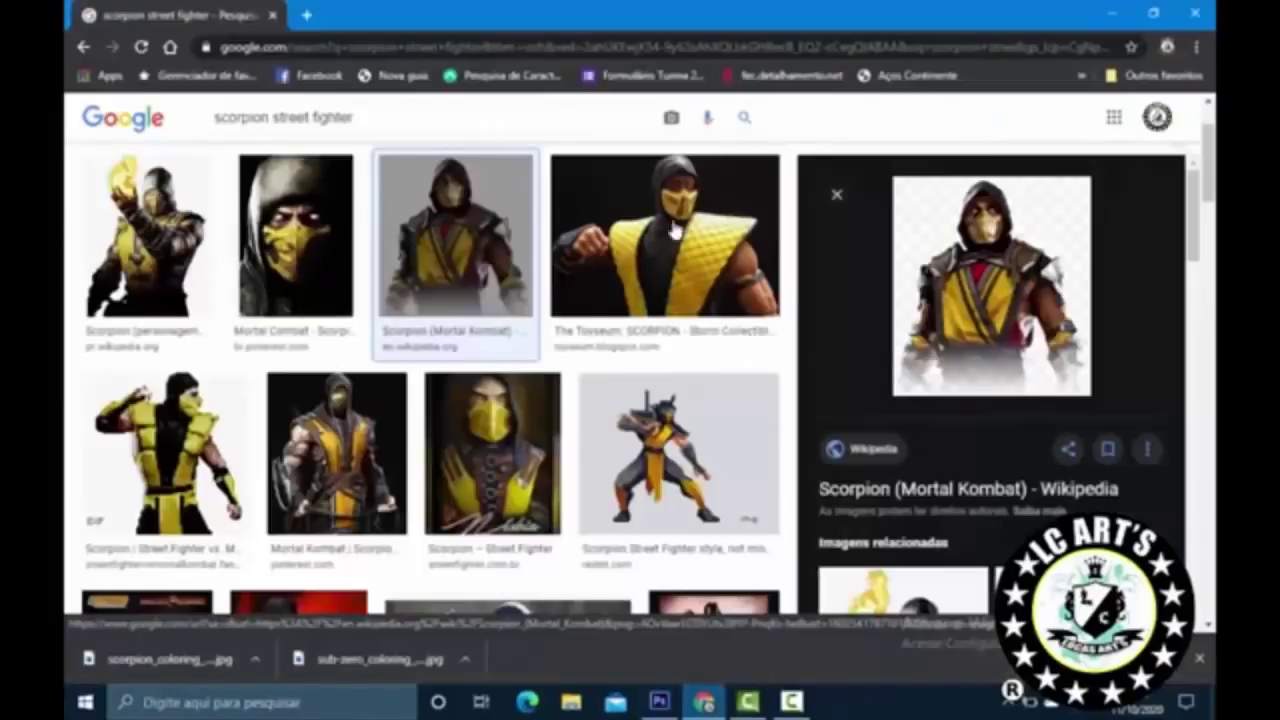
left_click(659, 702)
scroll(519, 378, "down", 1)
scroll(514, 397, "down", 1)
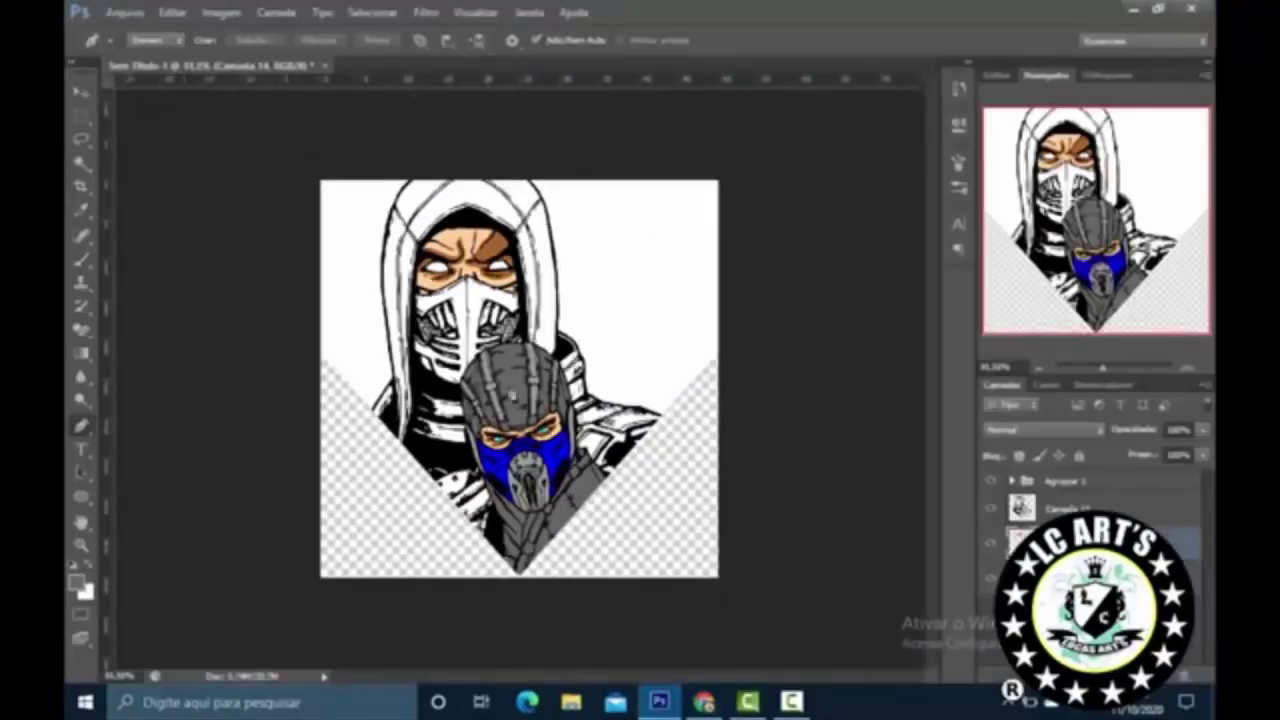
scroll(522, 342, "up", 5)
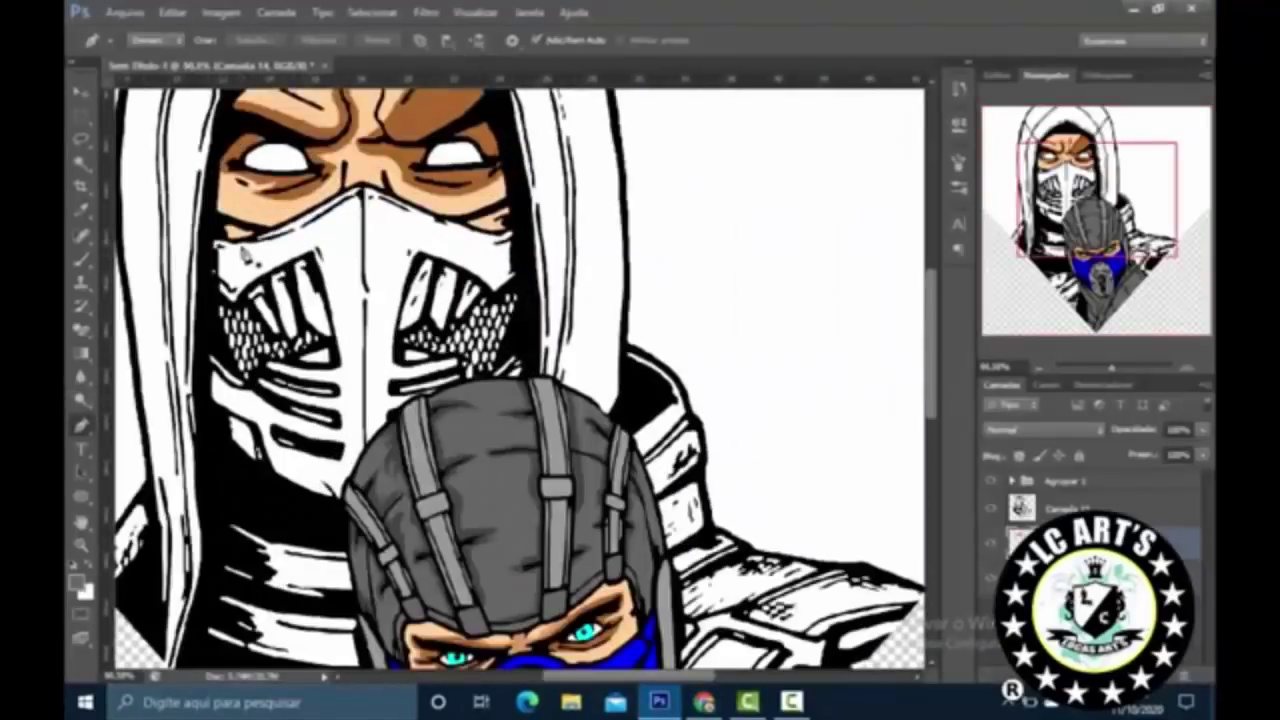
scroll(250, 258, "up", 2)
left_click(210, 243)
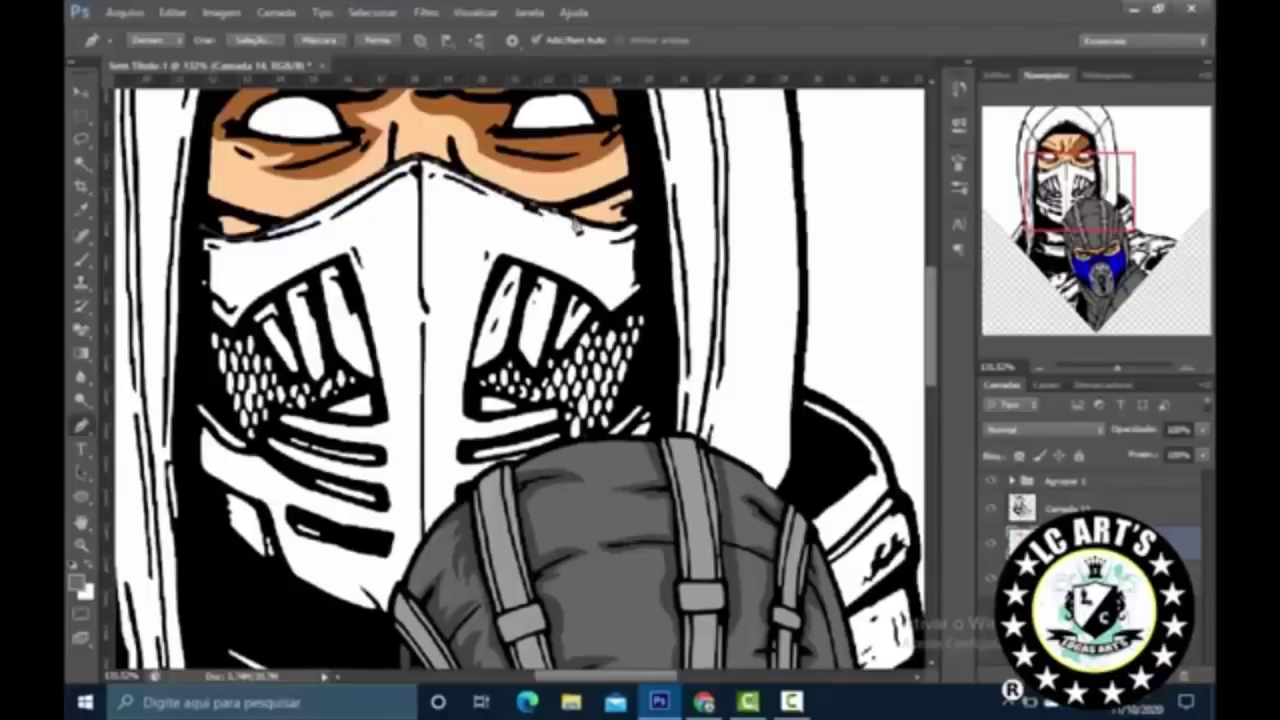
mouse_move(622, 218)
left_mouse_down()
mouse_move(642, 232)
mouse_move(650, 276)
mouse_move(618, 314)
left_mouse_up()
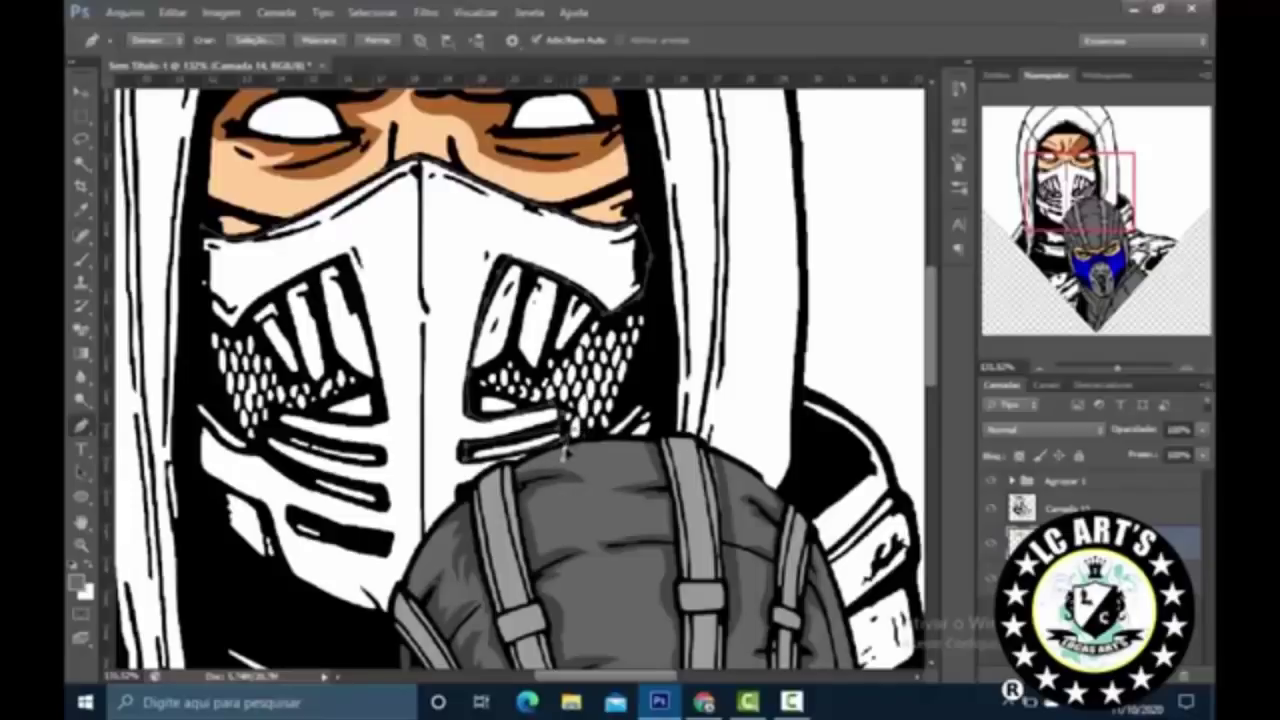
scroll(541, 492, "down", 6)
scroll(541, 492, "up", 2)
scroll(440, 275, "up", 2)
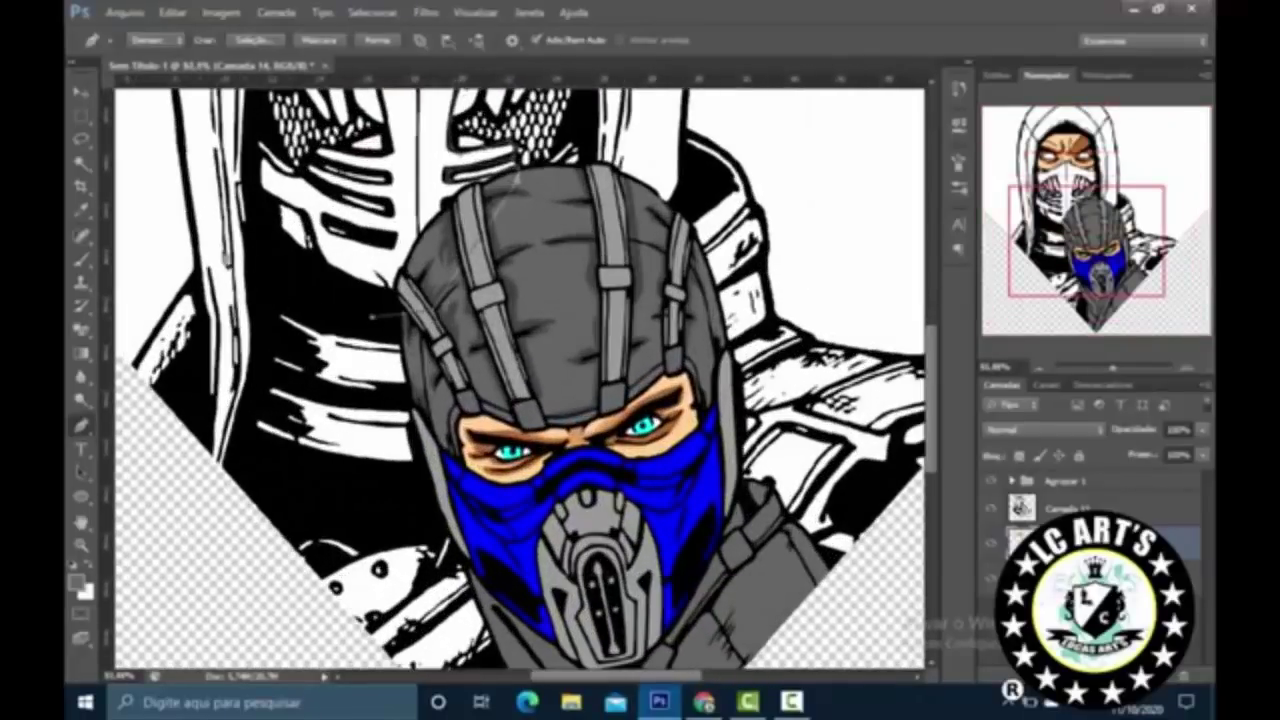
Step: Continue the mask path around its lower edge, image-left side and image-left vent opening, closing it at the upper corner
left_click(370, 316)
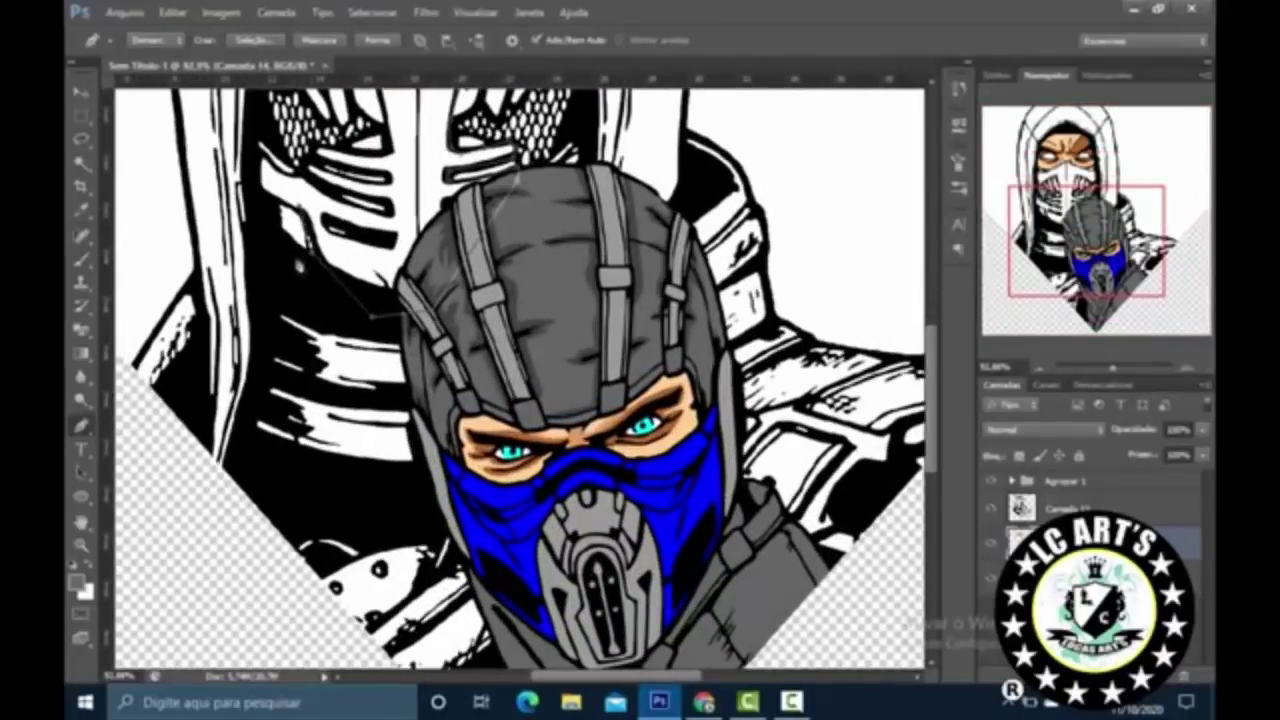
left_click(266, 252)
left_click(266, 218)
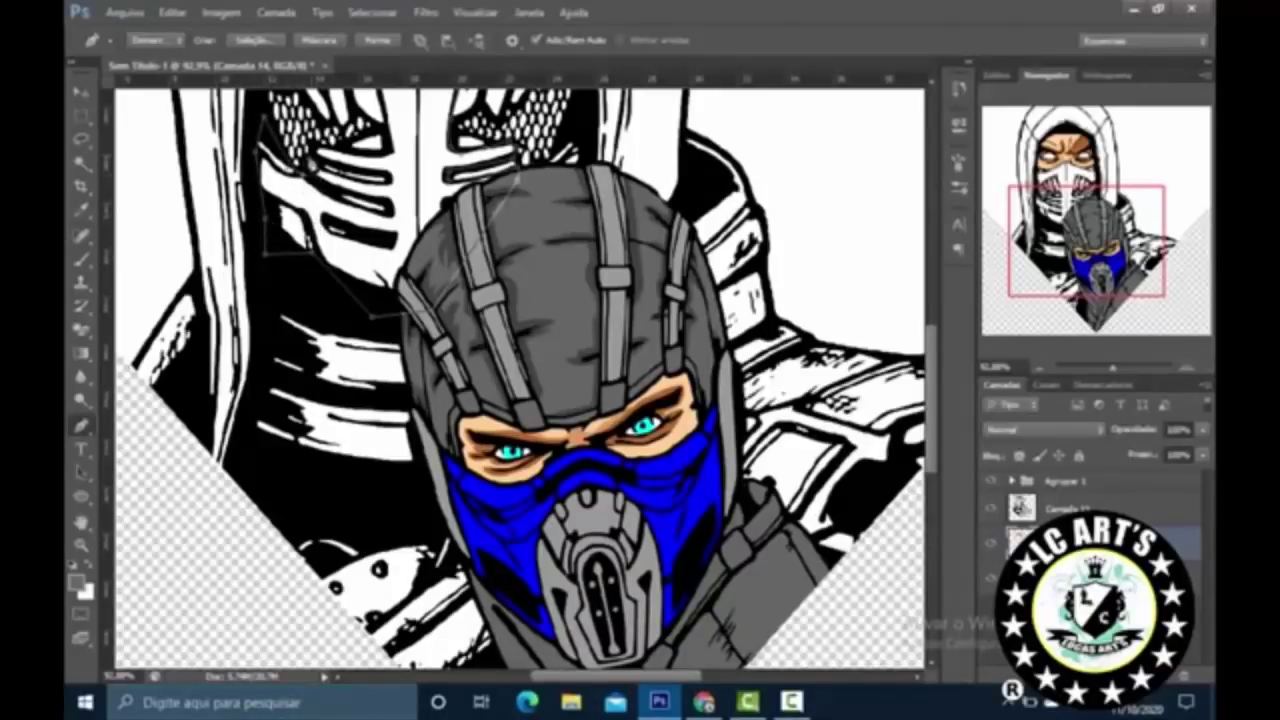
scroll(310, 172, "up", 3)
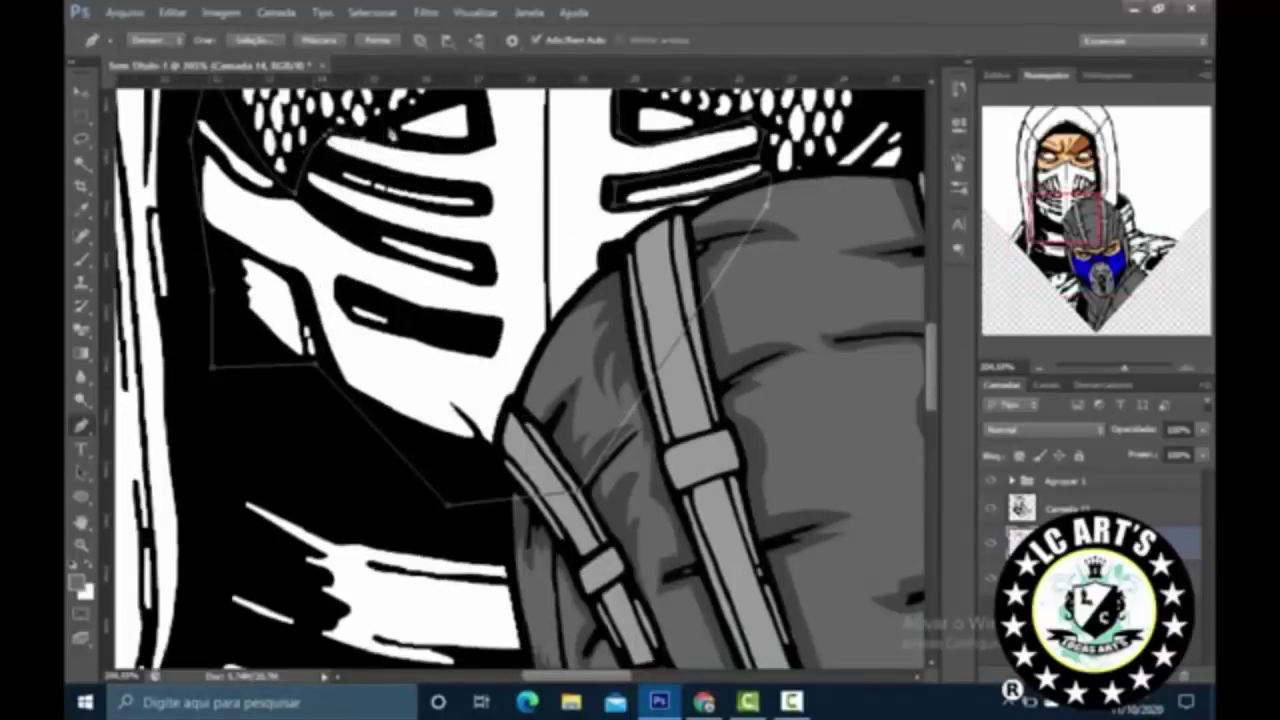
scroll(393, 317, "down", 5)
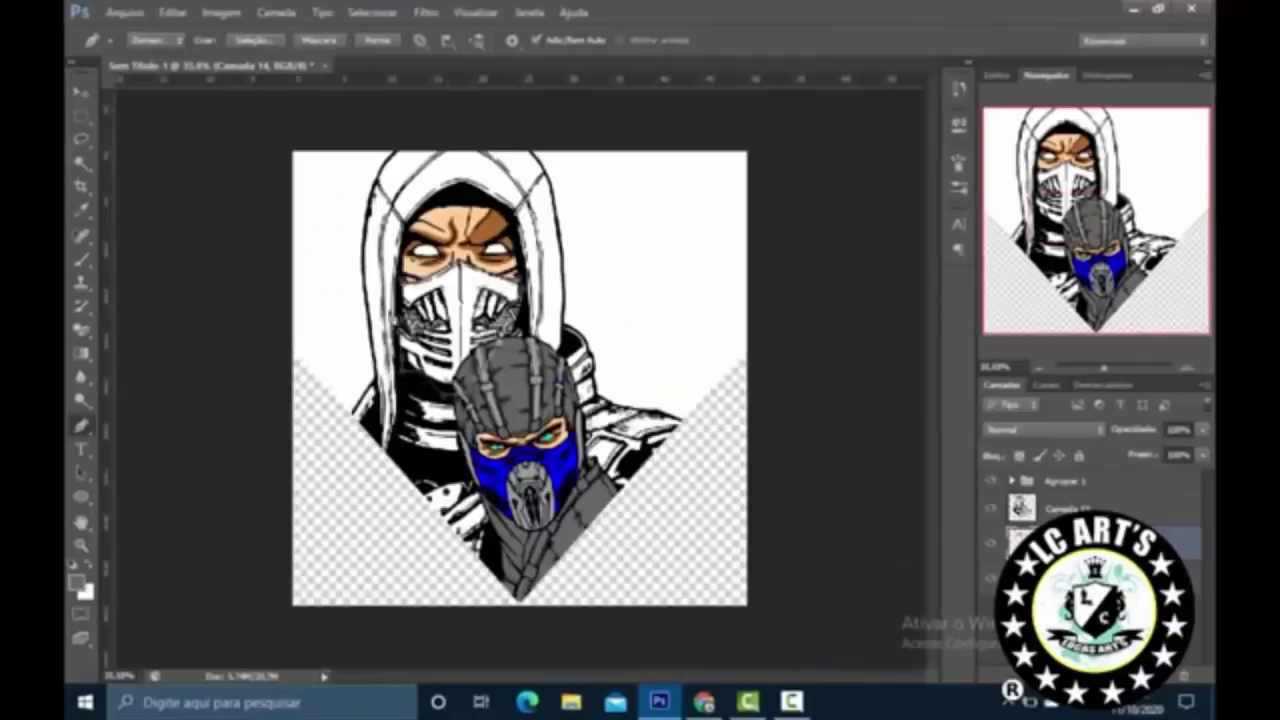
scroll(393, 317, "up", 5)
left_click(548, 405)
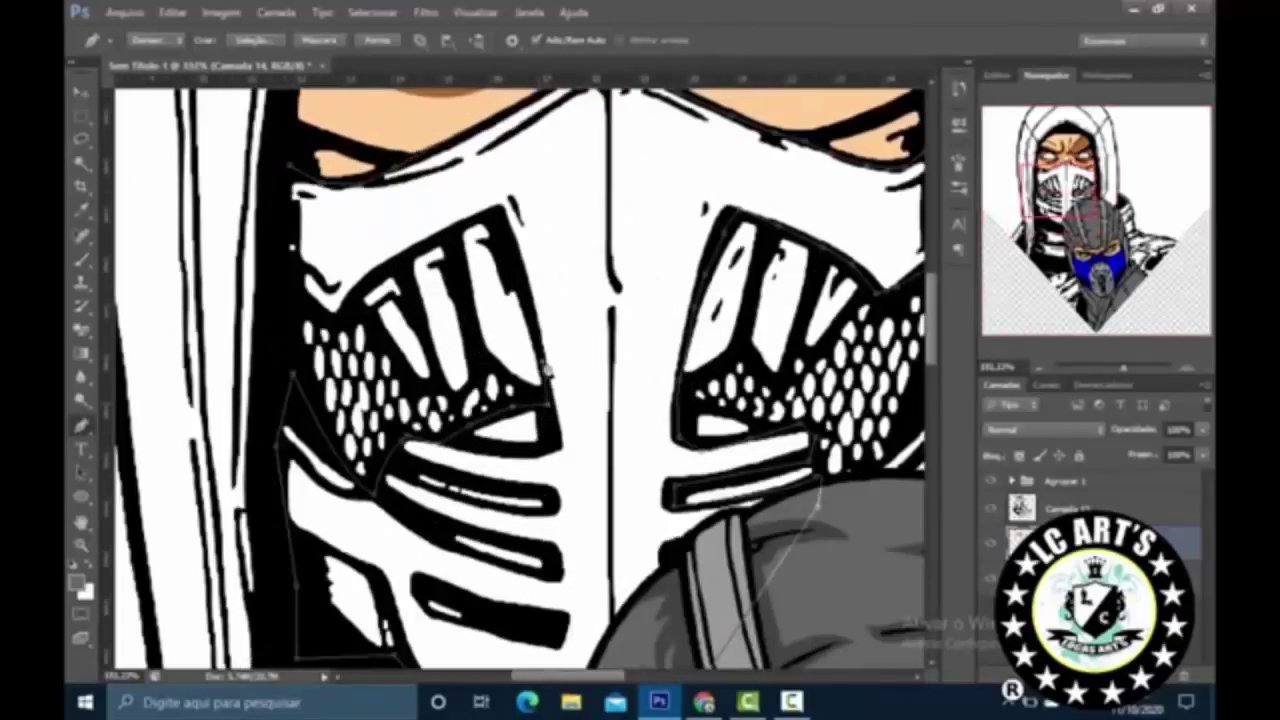
left_click(505, 212)
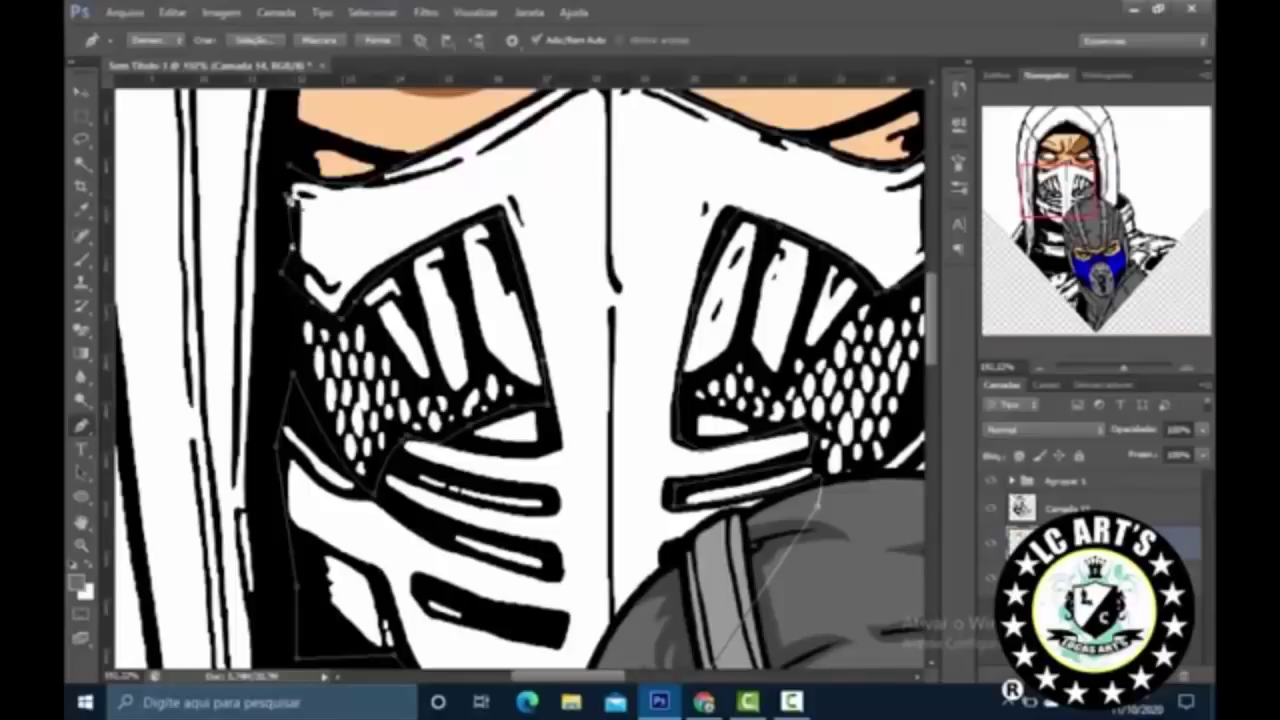
Step: Fill the mask path with pure yellow ffff00 at 100% opacity in Normal mode
right_click(412, 142)
left_click(500, 244)
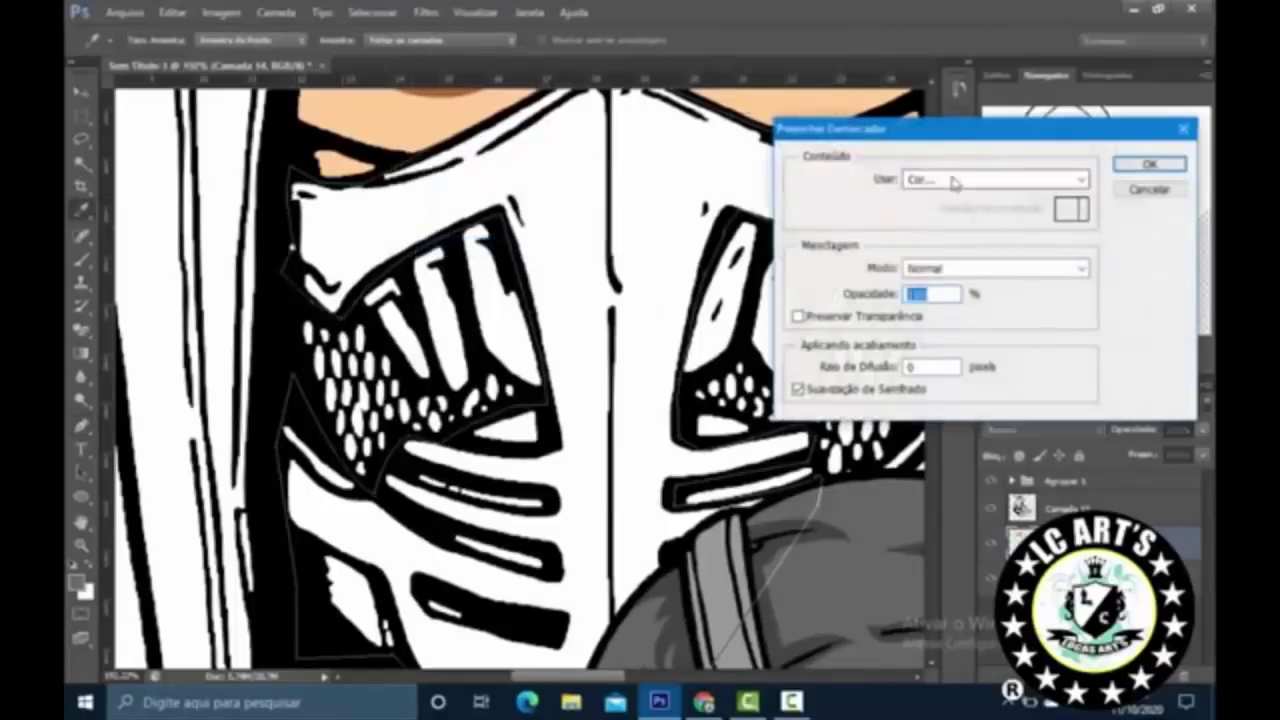
left_click(952, 178)
left_click(910, 234)
left_click(965, 488)
type("255")
left_click(894, 505)
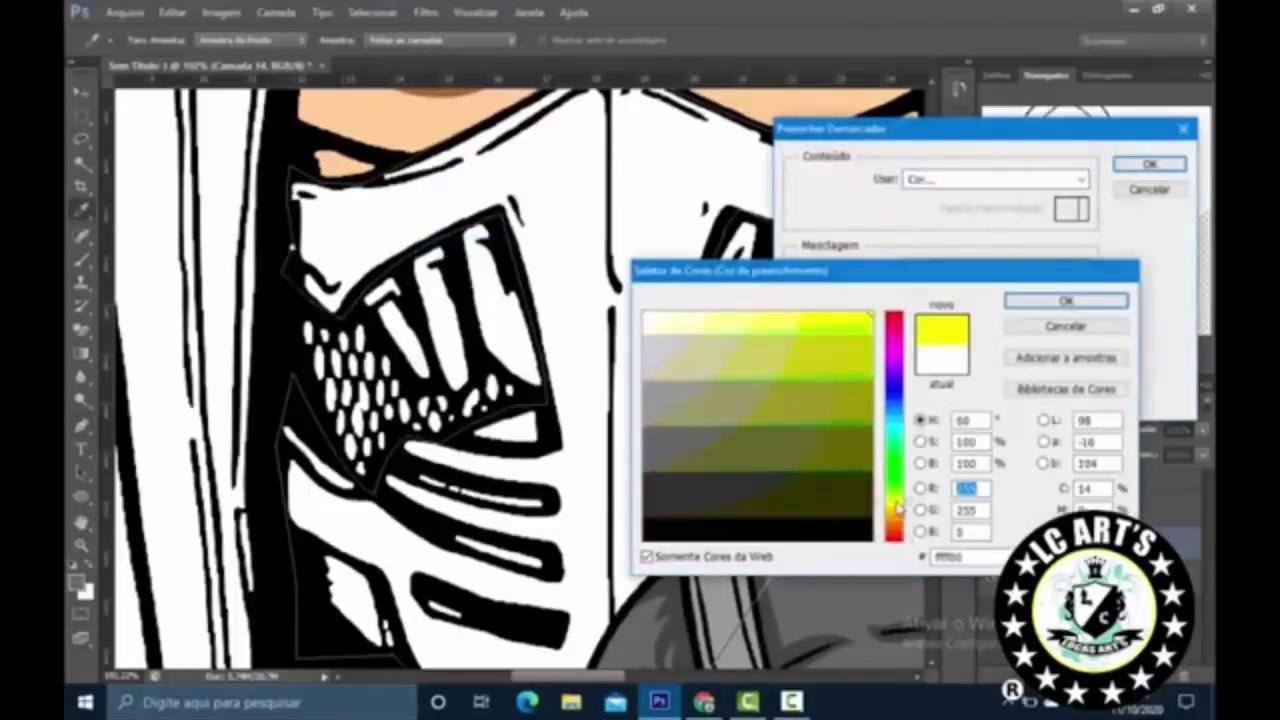
key("Return")
key("Return")
scroll(537, 270, "down", 5)
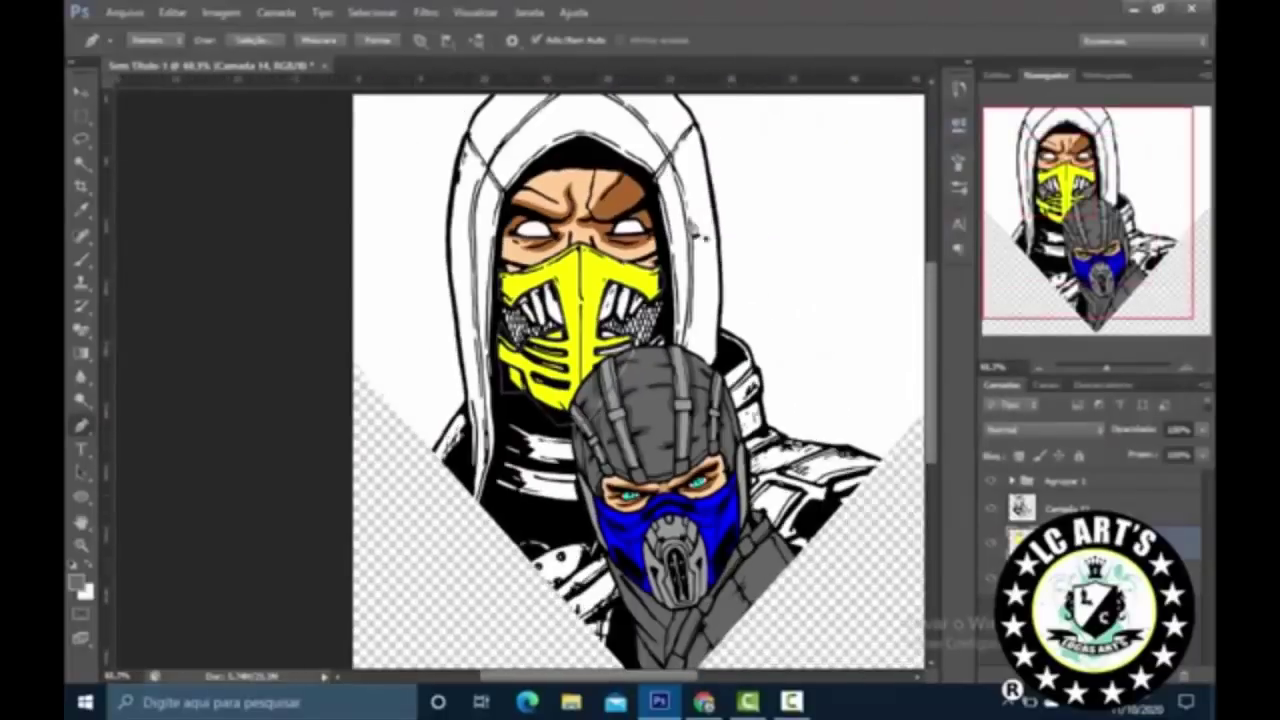
Step: Recheck the reference images in Chrome, choose the Brush, and derive a dark olive foreground colour 666600 from the mask's yellow
left_click(704, 701)
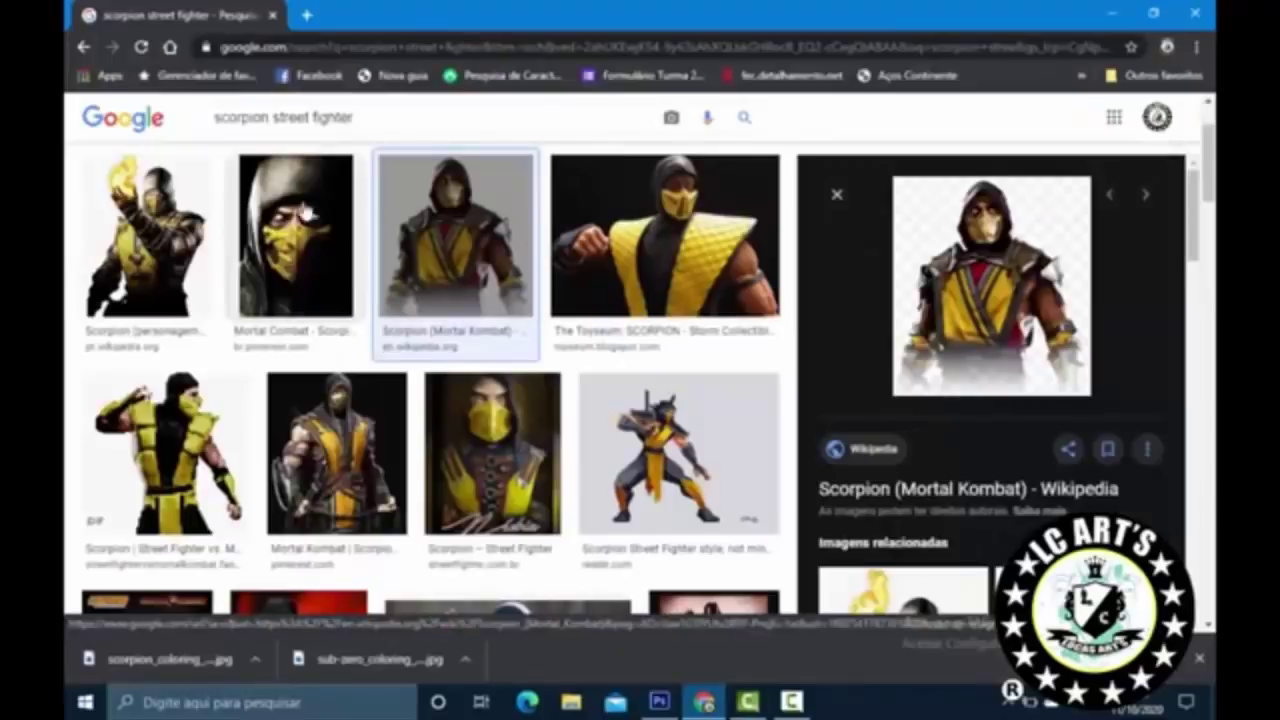
left_click(659, 701)
left_click(78, 262)
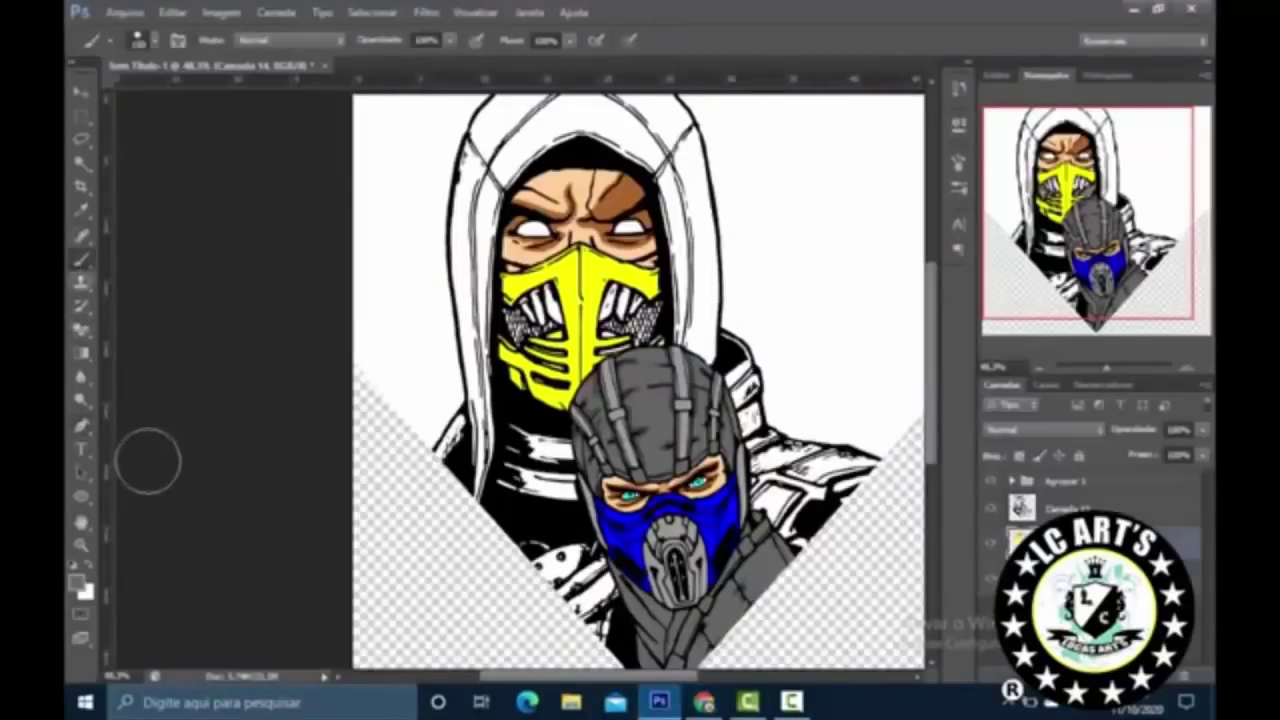
key("i")
left_click(76, 583)
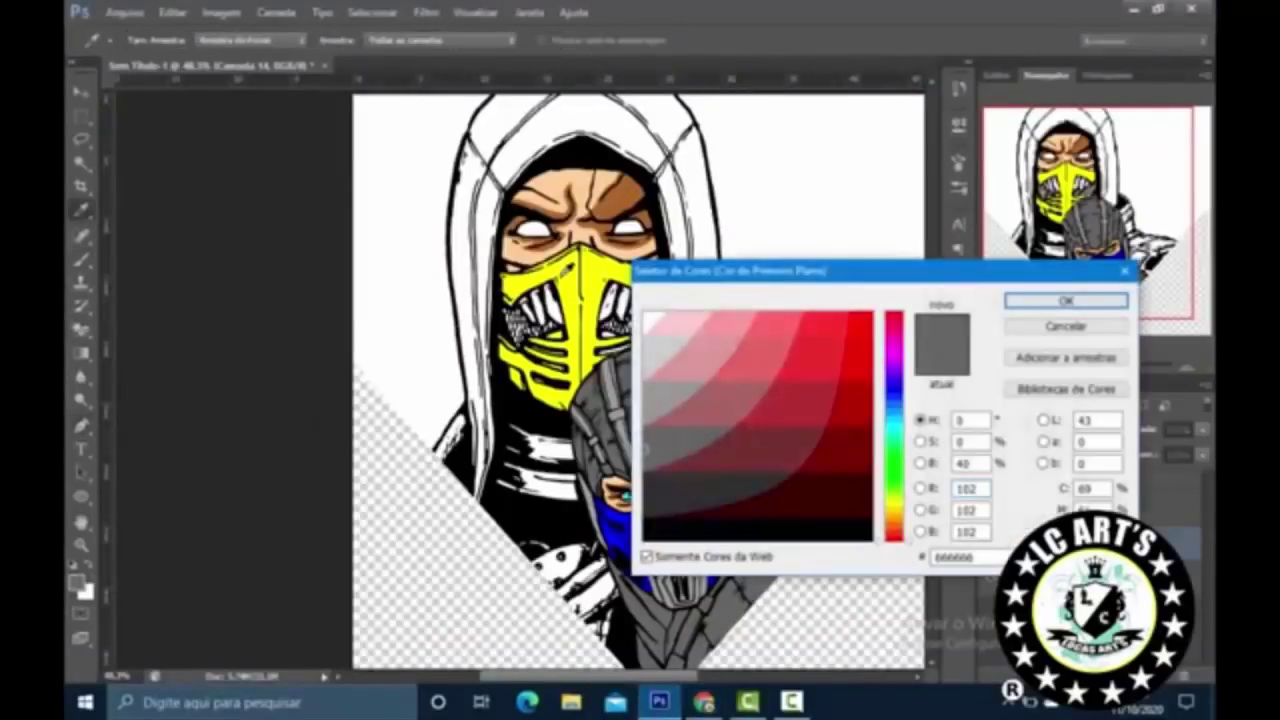
left_click(1030, 300)
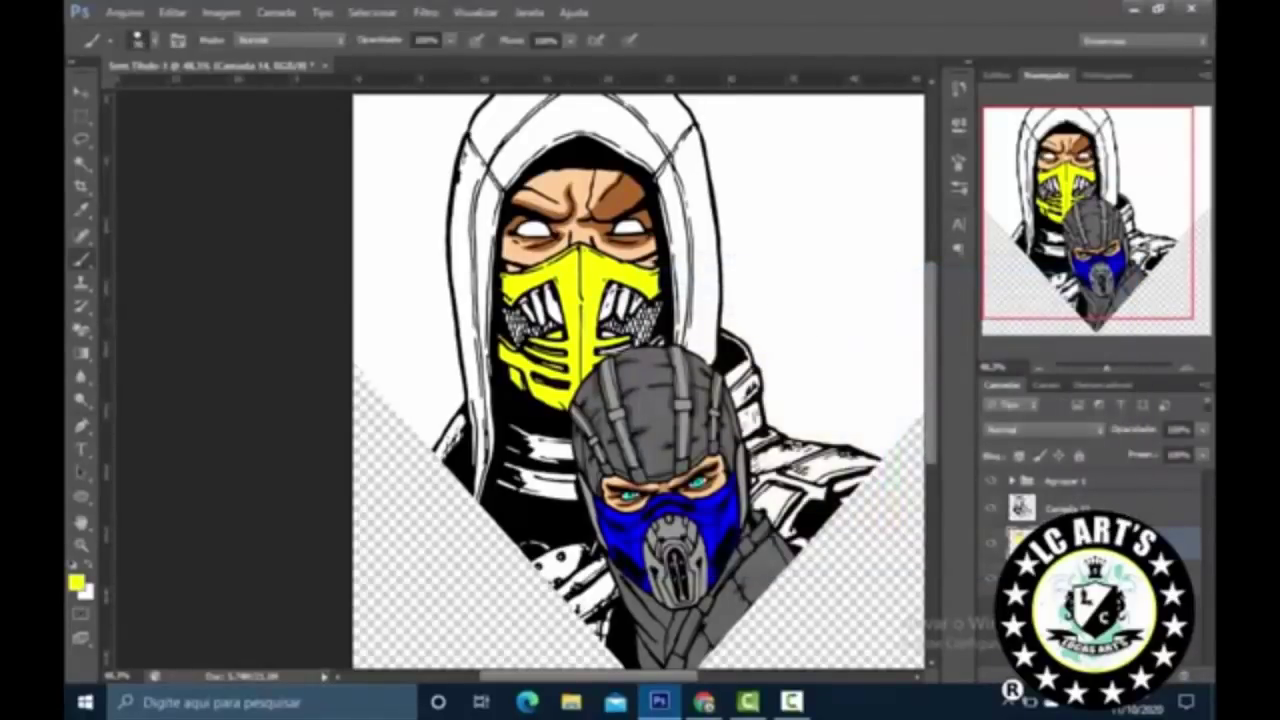
scroll(527, 306, "up", 8)
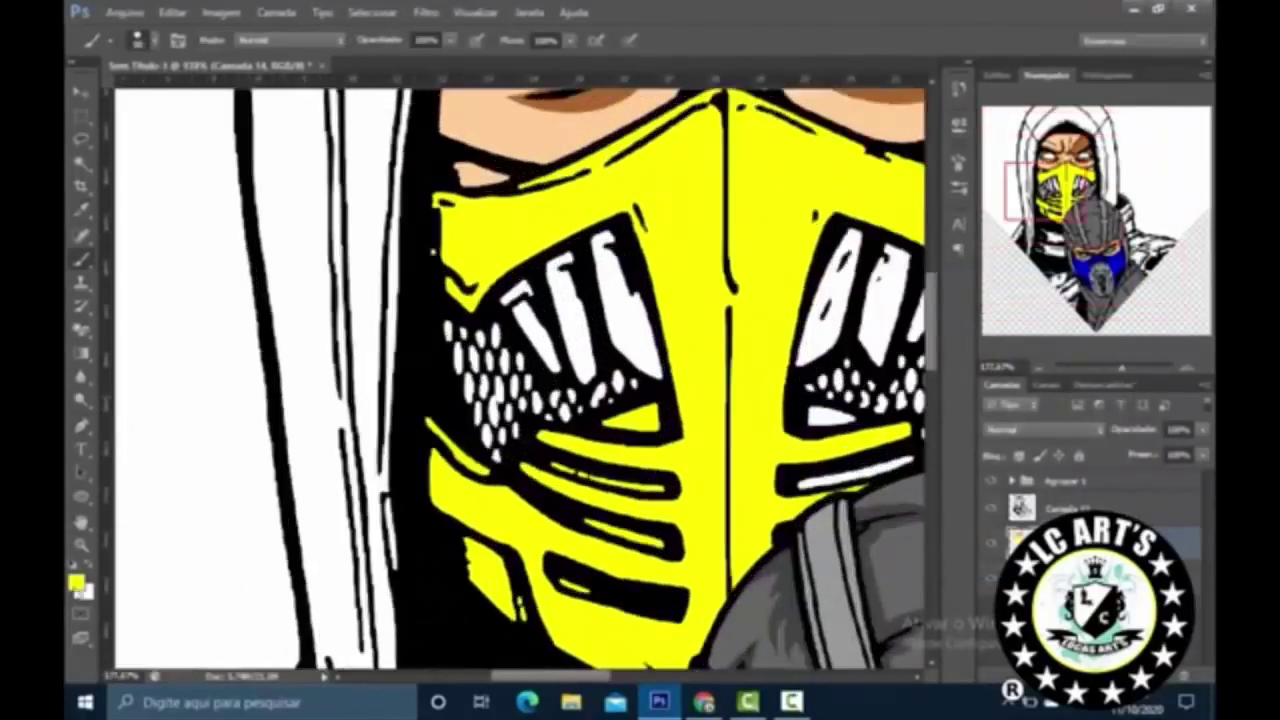
left_click(76, 583)
left_click(846, 446)
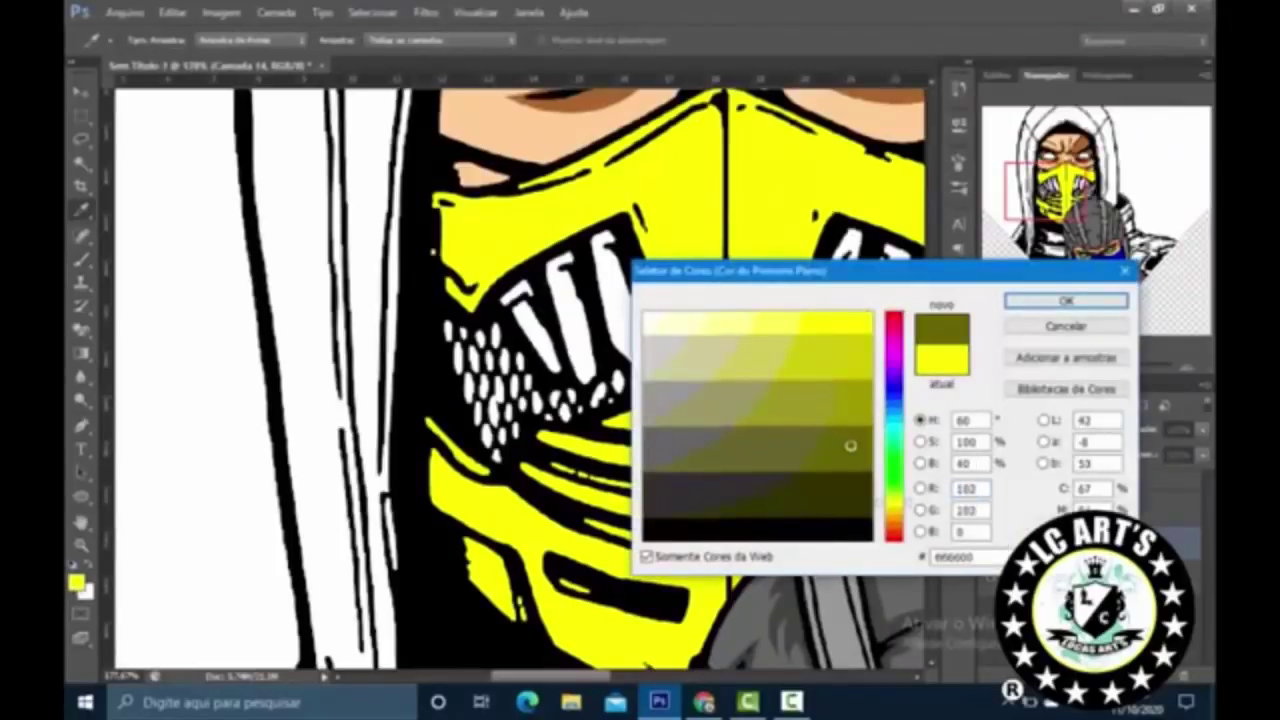
key("Return")
Step: Paint the mesh scales on both sides of the hooded figure's mask with the dark olive
mouse_move(443, 337)
left_mouse_down()
mouse_move(478, 335)
mouse_move(497, 392)
mouse_move(490, 450)
mouse_move(470, 430)
mouse_move(492, 455)
mouse_move(490, 420)
mouse_move(515, 430)
mouse_move(513, 354)
mouse_move(495, 336)
mouse_move(552, 414)
mouse_move(619, 380)
mouse_move(530, 413)
left_mouse_up()
scroll(712, 352, "down", 5)
scroll(853, 365, "up", 6)
mouse_move(826, 428)
left_mouse_down()
mouse_move(752, 462)
mouse_move(777, 396)
mouse_move(845, 300)
mouse_move(797, 405)
mouse_move(784, 300)
mouse_move(742, 445)
mouse_move(764, 330)
mouse_move(692, 408)
mouse_move(640, 380)
mouse_move(608, 392)
left_mouse_up()
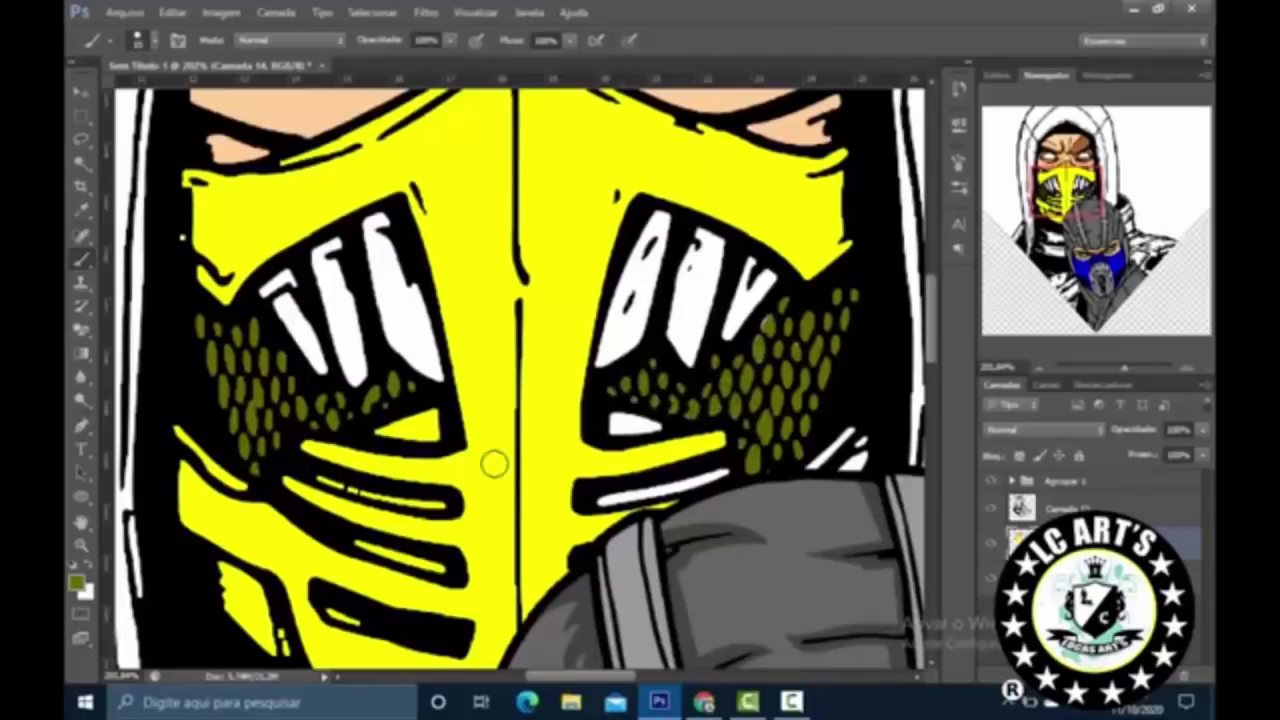
Step: Paint the small triangular vents and the slits below the mesh on both sides of the mask dark olive
left_click_drag(617, 440, 640, 420)
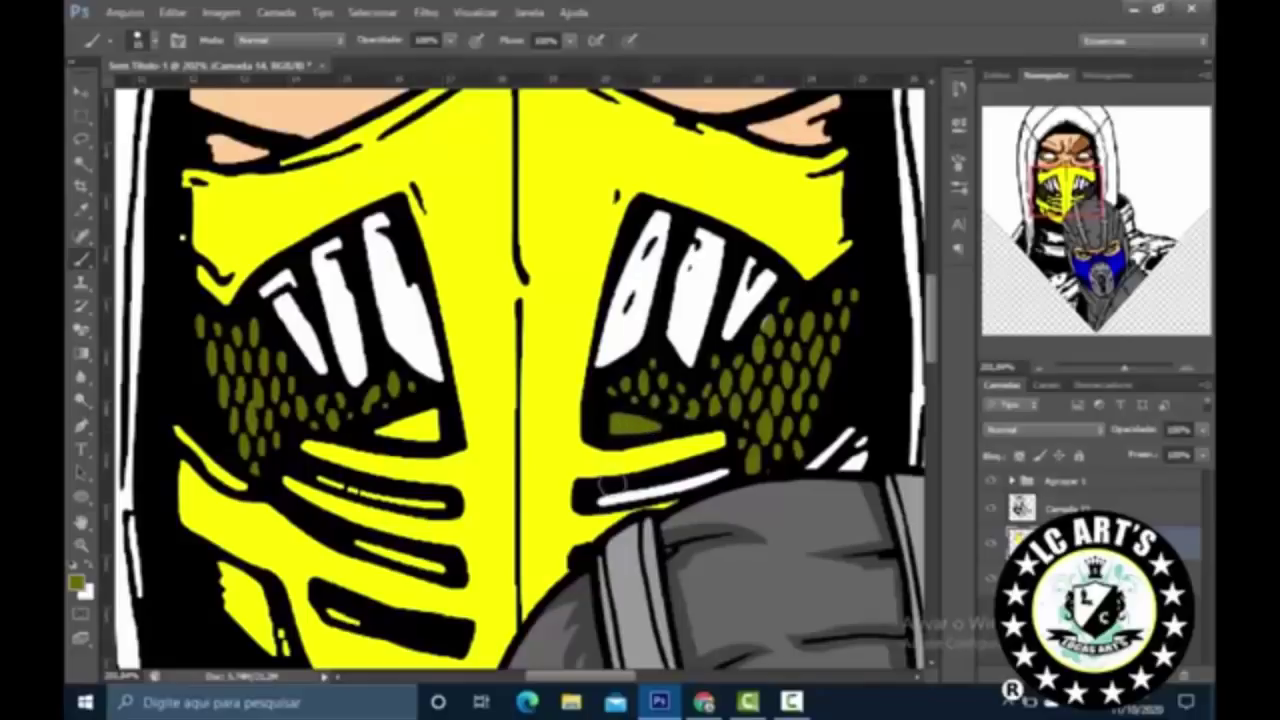
left_click_drag(607, 492, 745, 468)
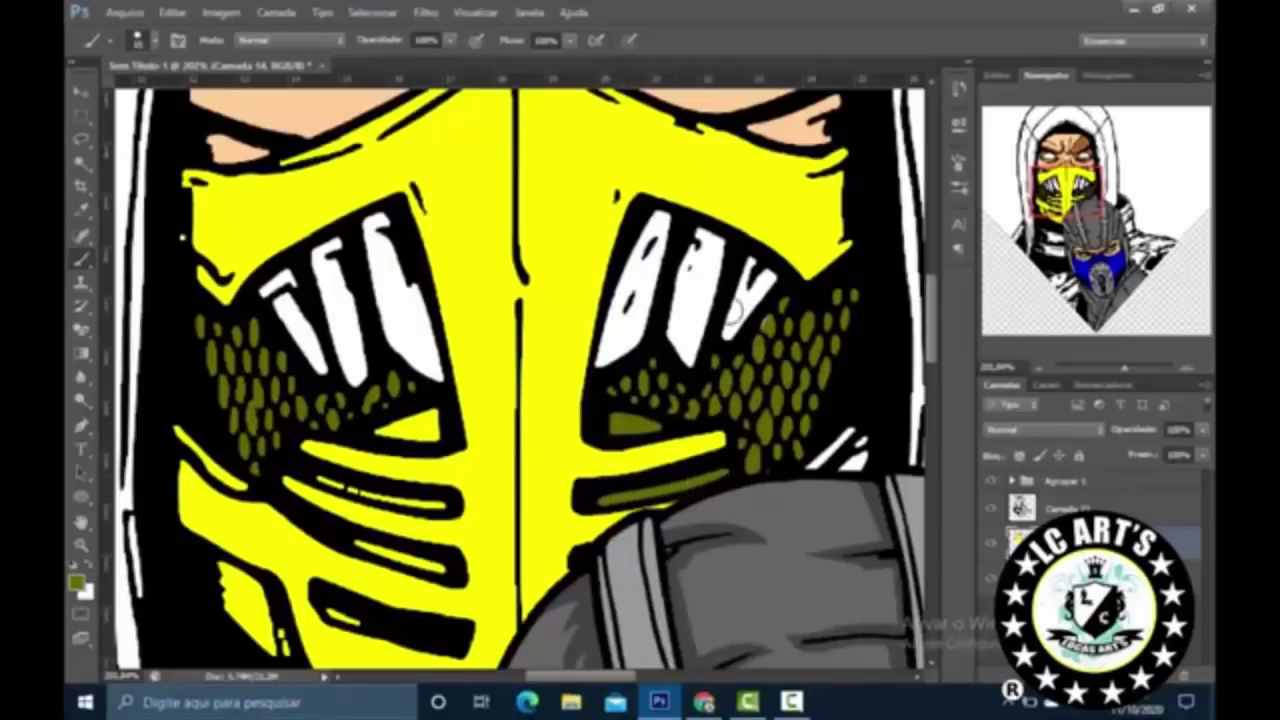
mouse_move(336, 514)
left_mouse_down()
mouse_move(320, 476)
mouse_move(443, 502)
mouse_move(324, 477)
mouse_move(436, 501)
mouse_move(416, 503)
left_mouse_up()
mouse_move(388, 430)
left_mouse_down()
mouse_move(430, 433)
mouse_move(432, 414)
mouse_move(378, 431)
left_mouse_up()
left_click_drag(353, 540, 448, 566)
left_click_drag(333, 612, 362, 620)
Step: Paint the recessed patch at the mask's lower image-left edge with the same dark olive
scroll(381, 594, "down", 3)
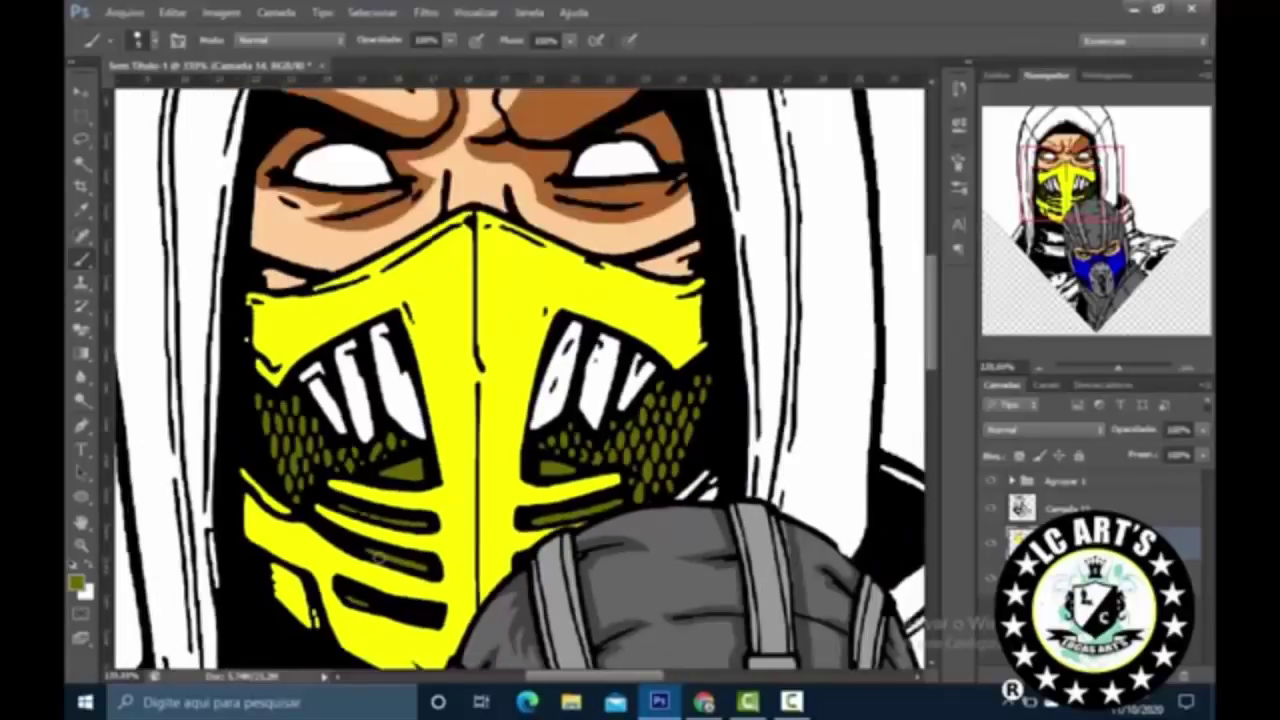
scroll(381, 594, "down", 4)
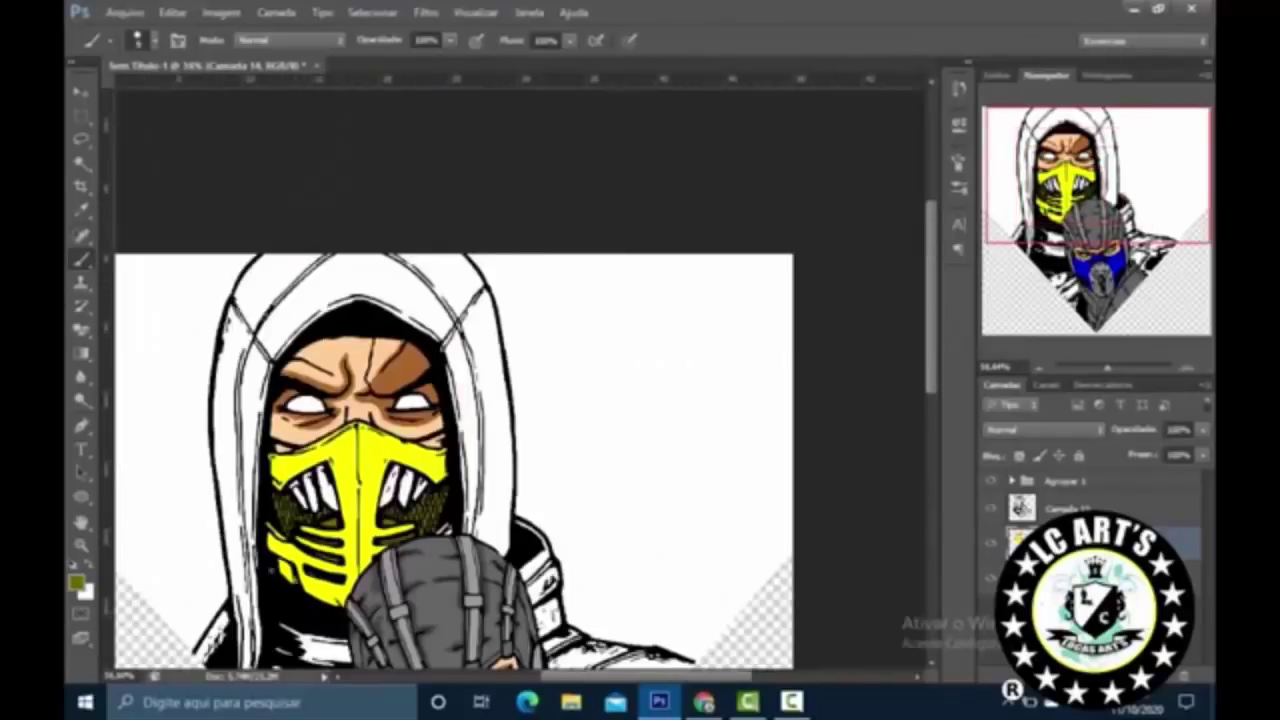
scroll(275, 570, "up", 5)
mouse_move(335, 612)
left_mouse_down()
mouse_move(300, 540)
mouse_move(305, 590)
mouse_move(330, 600)
mouse_move(302, 575)
mouse_move(339, 606)
left_mouse_up()
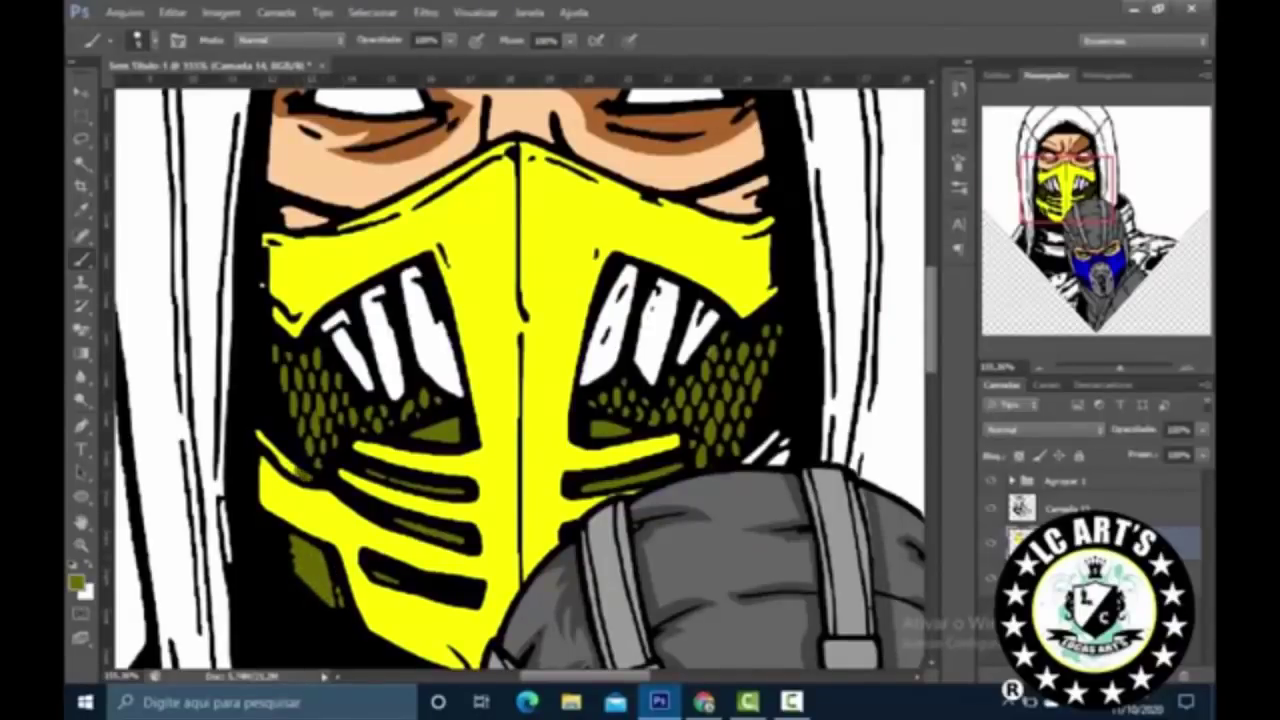
Step: Set the background colour to the muted olive 999966
key("ctrl+minus")
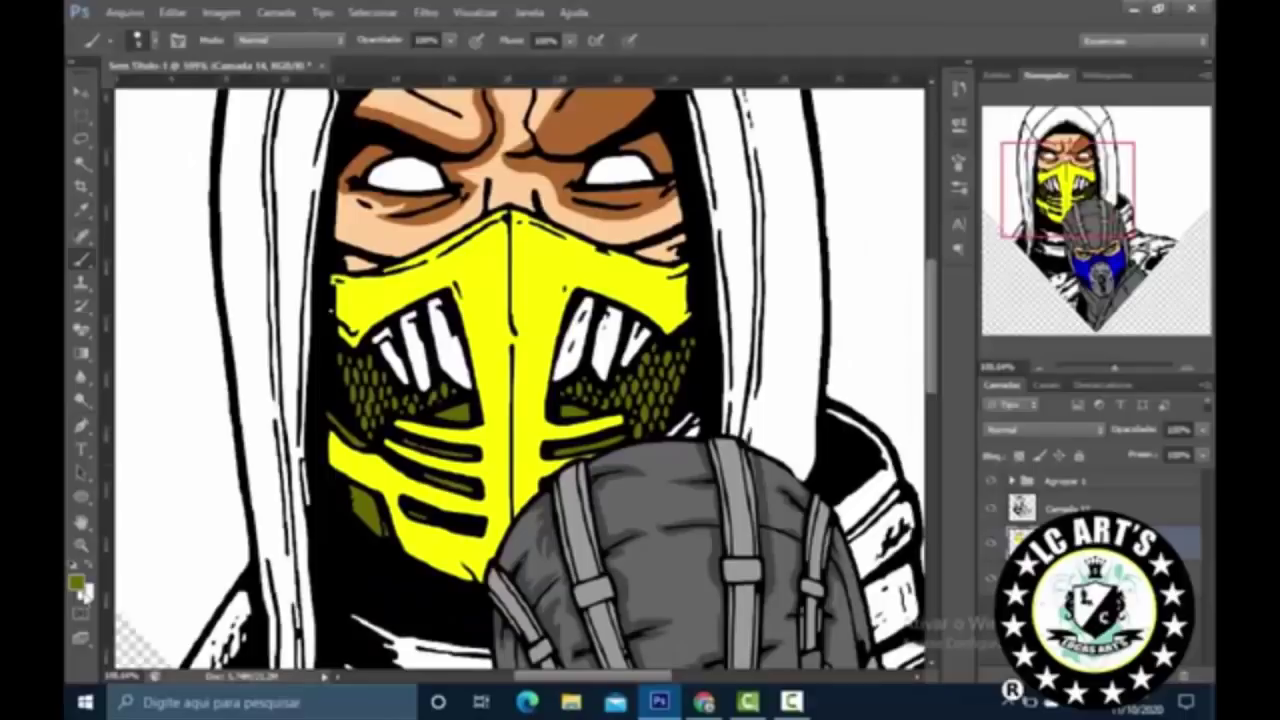
left_click(86, 592)
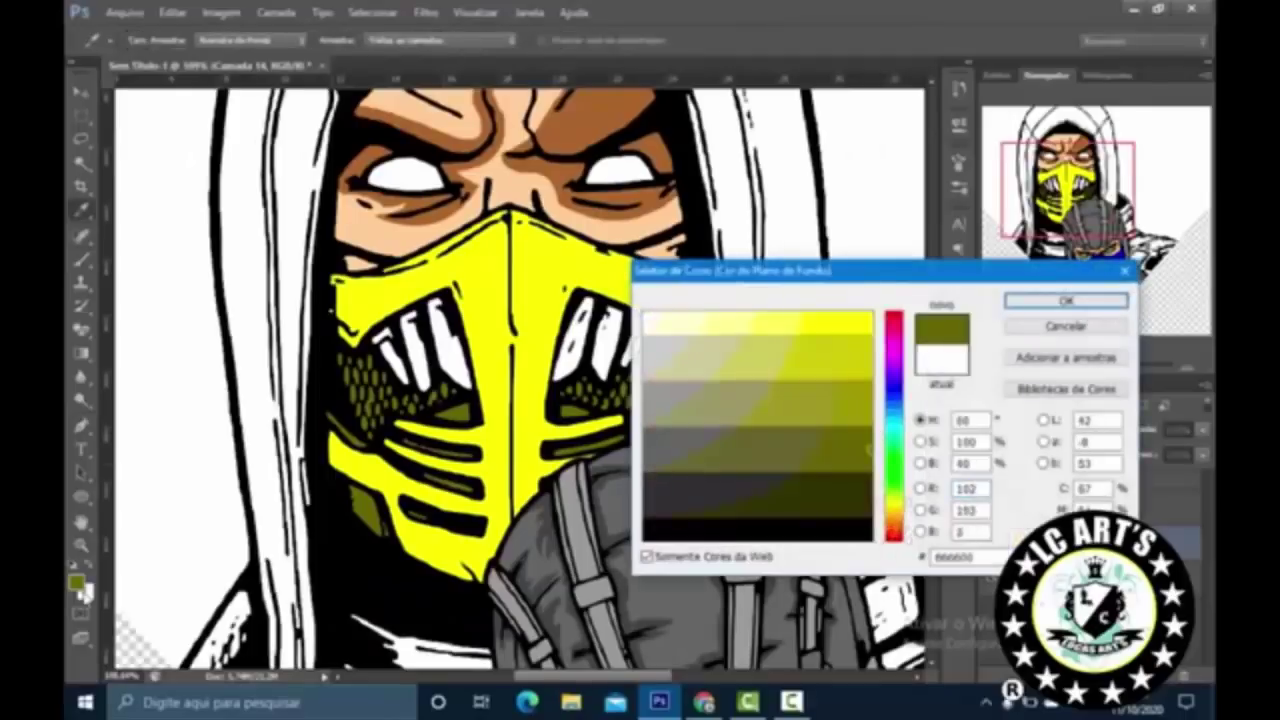
mouse_move(867, 449)
left_mouse_down()
mouse_move(809, 408)
mouse_move(858, 410)
left_mouse_up()
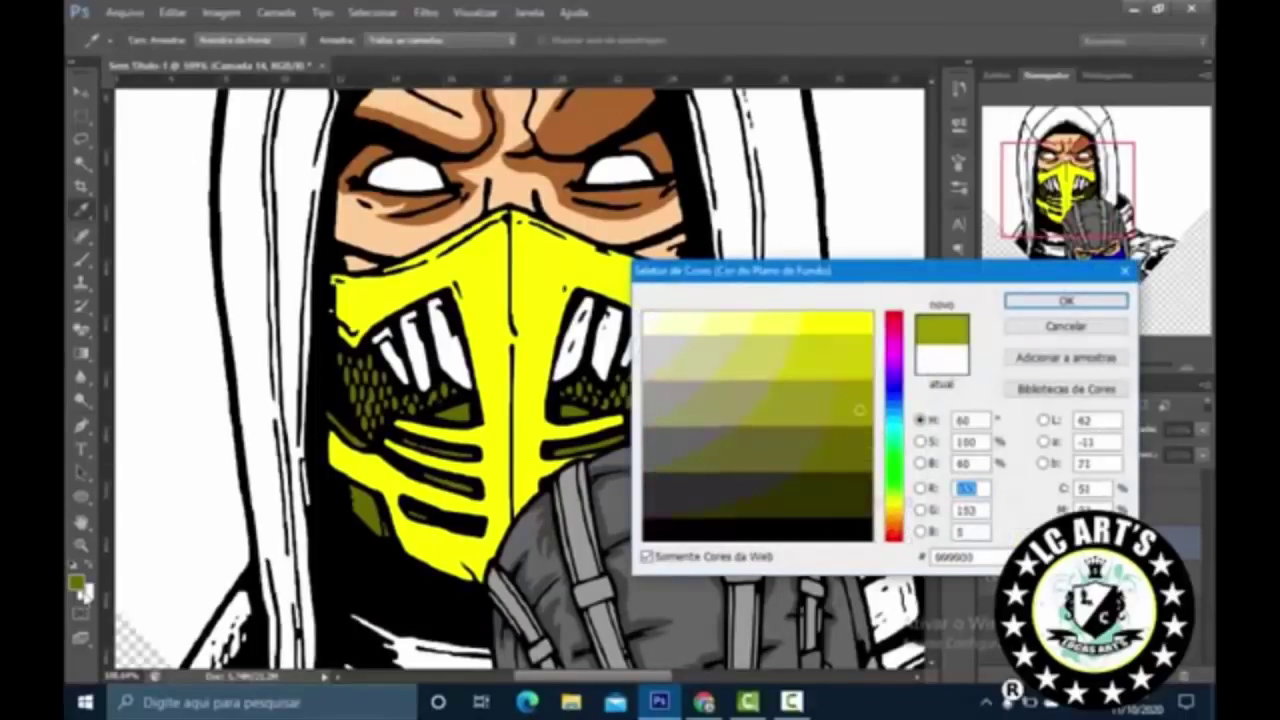
left_click(748, 393)
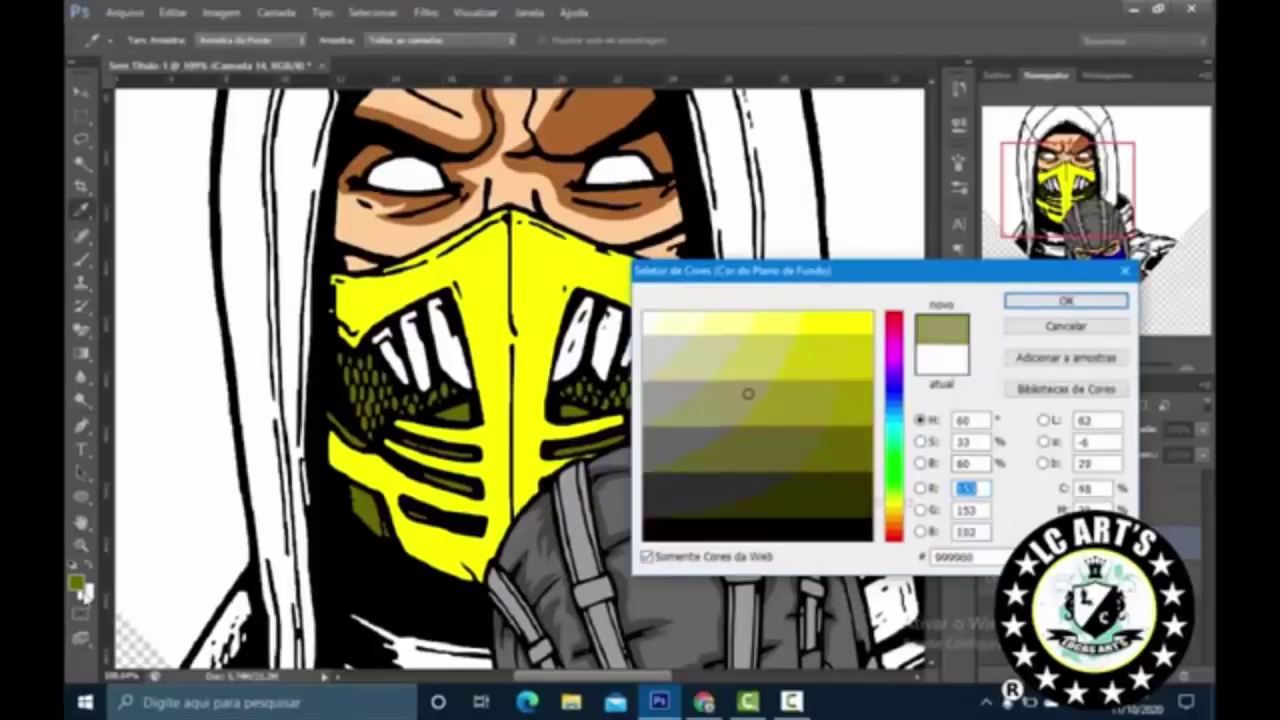
key("Return")
key("ctrl+plus")
key("ctrl+plus")
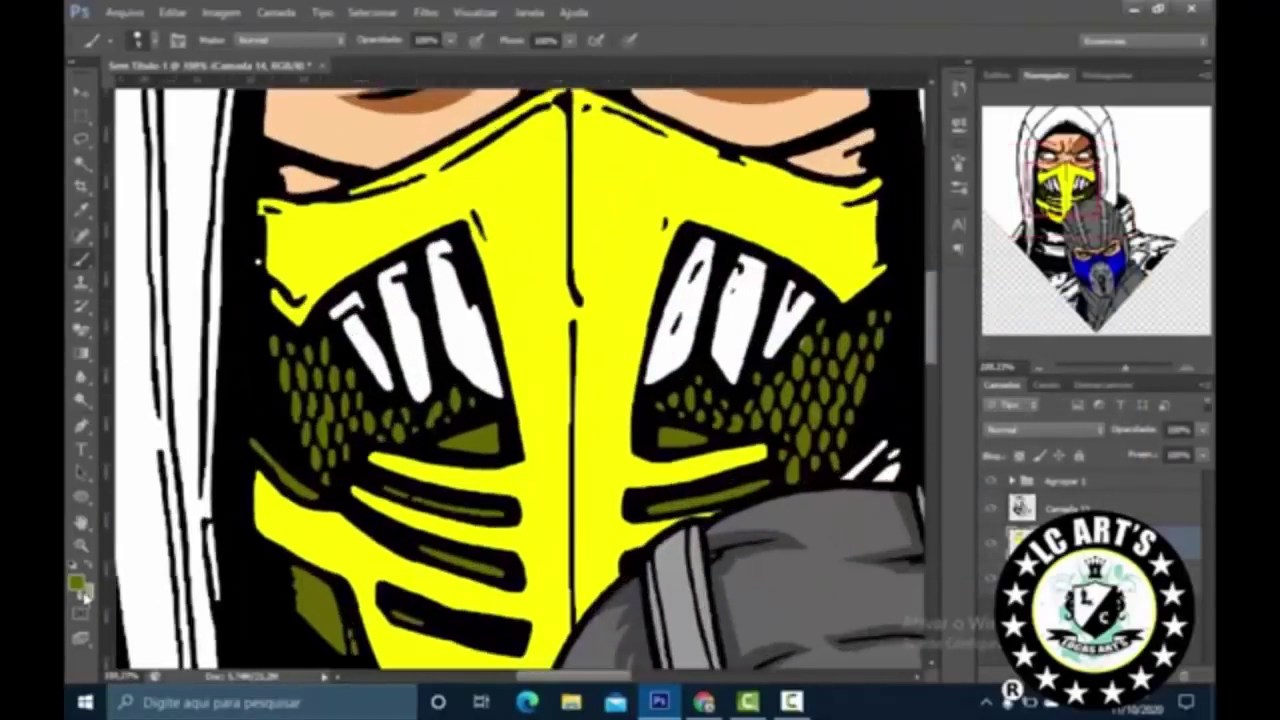
Step: Set the foreground colour to the pale olive cccc66 and paint the three slats on the mask's image-left side
mouse_move(403, 388)
left_mouse_down()
mouse_move(377, 260)
mouse_move(390, 247)
mouse_move(410, 332)
mouse_move(400, 322)
mouse_move(401, 360)
left_mouse_up()
left_click(78, 583)
left_click(760, 363)
key("Return")
mouse_move(418, 382)
left_mouse_down()
mouse_move(420, 400)
mouse_move(378, 255)
mouse_move(423, 390)
left_mouse_up()
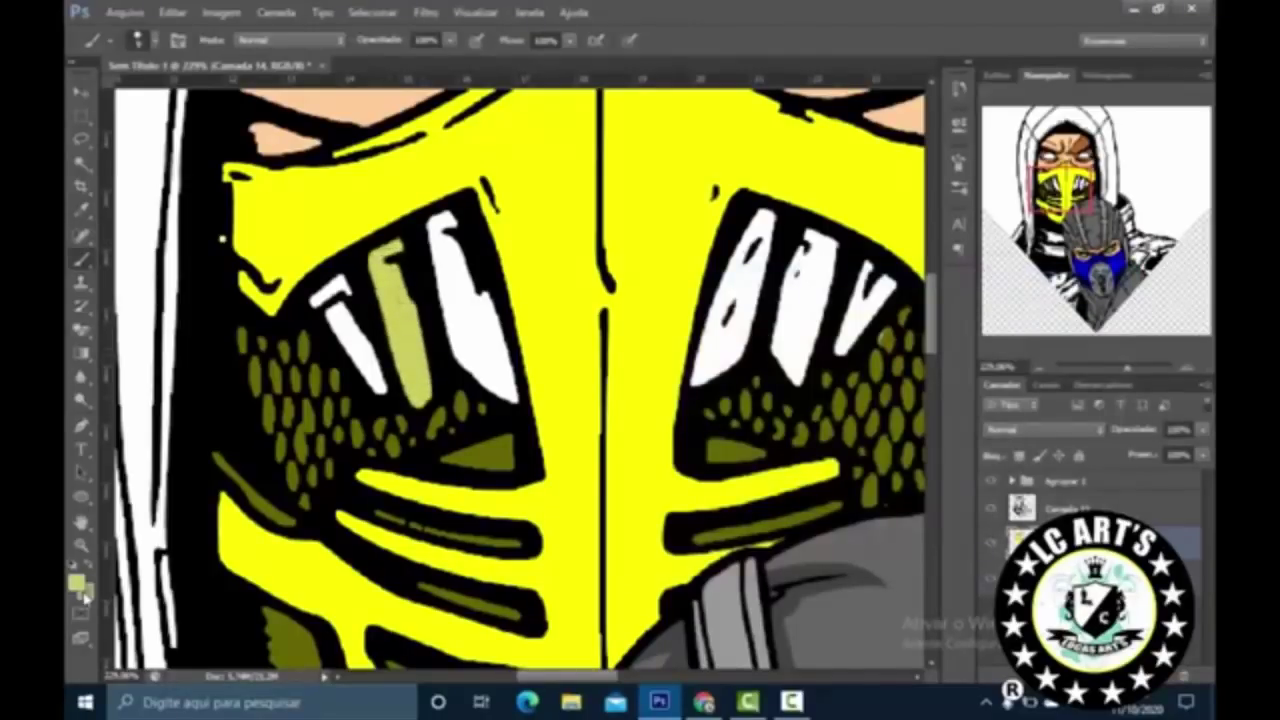
mouse_move(432, 212)
left_mouse_down()
mouse_move(466, 362)
mouse_move(510, 400)
mouse_move(450, 226)
mouse_move(490, 378)
mouse_move(458, 266)
left_mouse_up()
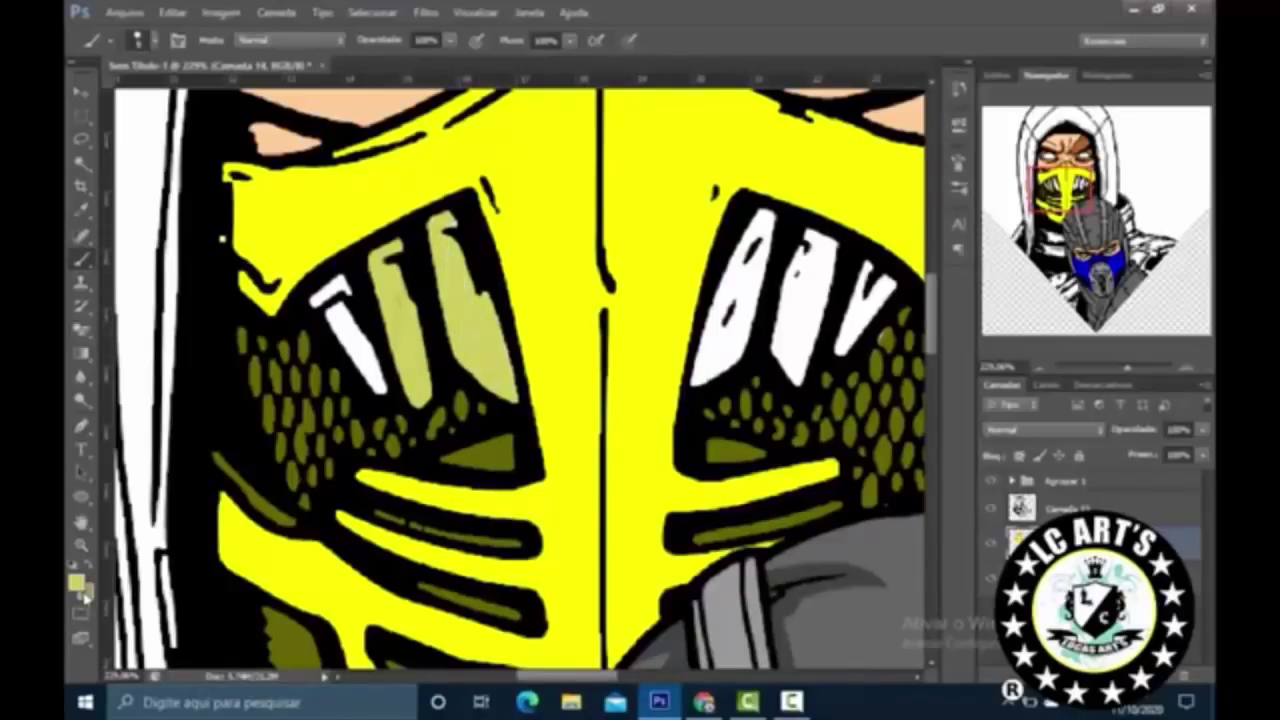
mouse_move(335, 286)
left_mouse_down()
mouse_move(316, 302)
mouse_move(380, 378)
left_mouse_up()
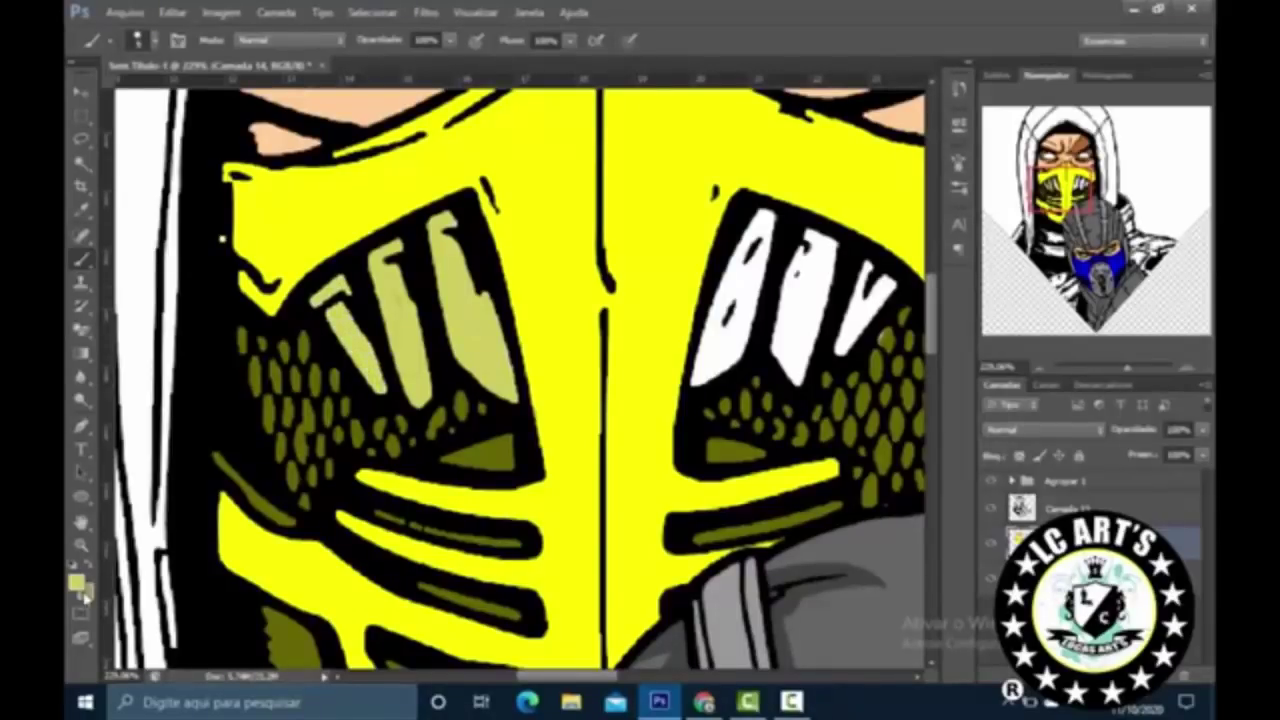
Step: Paint the three slats on the mask's image-right side with the same pale olive
mouse_move(700, 372)
left_mouse_down()
mouse_move(760, 215)
mouse_move(736, 356)
mouse_move(716, 372)
left_mouse_up()
left_click_drag(742, 310, 712, 378)
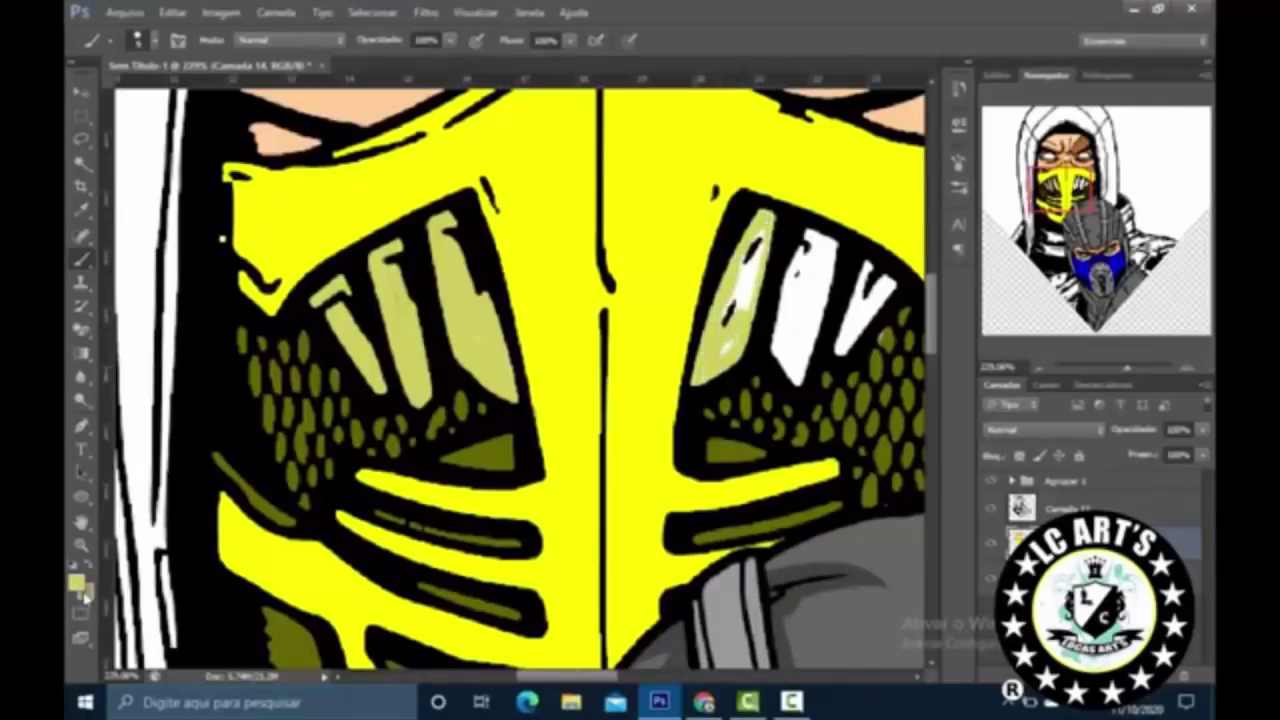
mouse_move(740, 312)
left_mouse_down()
mouse_move(758, 236)
mouse_move(822, 252)
mouse_move(803, 356)
mouse_move(784, 372)
mouse_move(786, 280)
mouse_move(804, 240)
left_mouse_up()
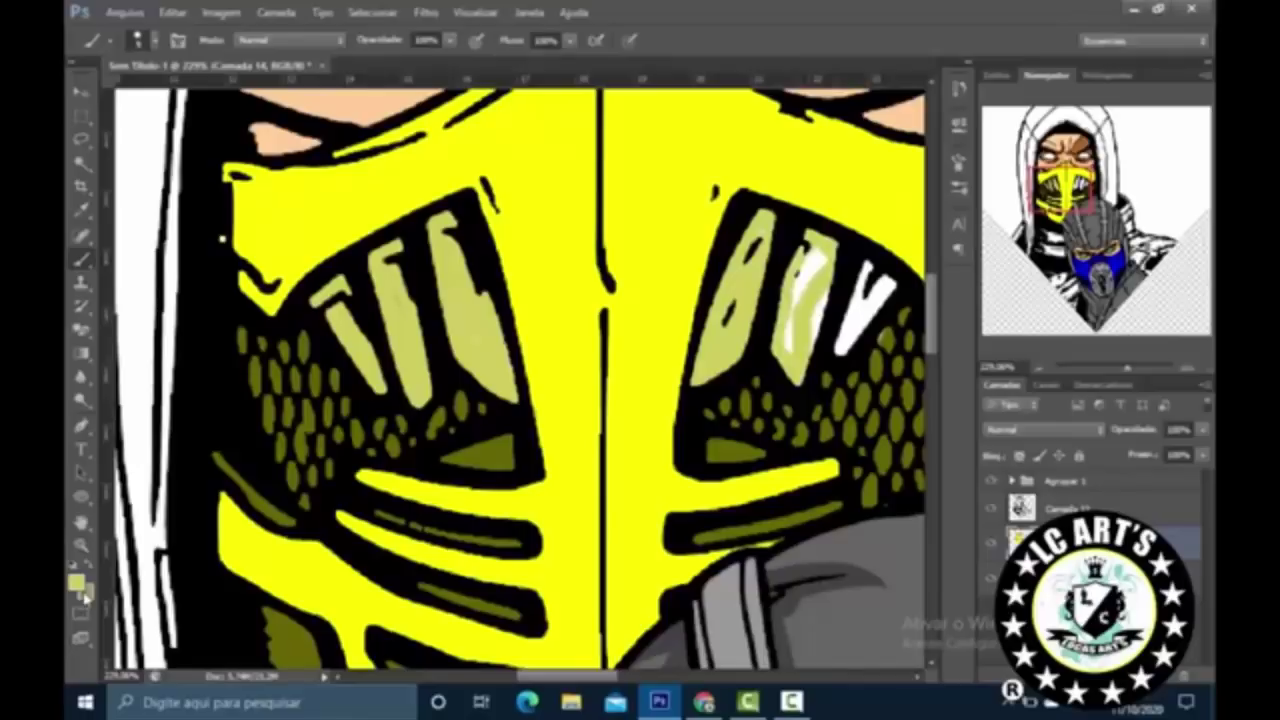
left_click_drag(792, 352, 808, 252)
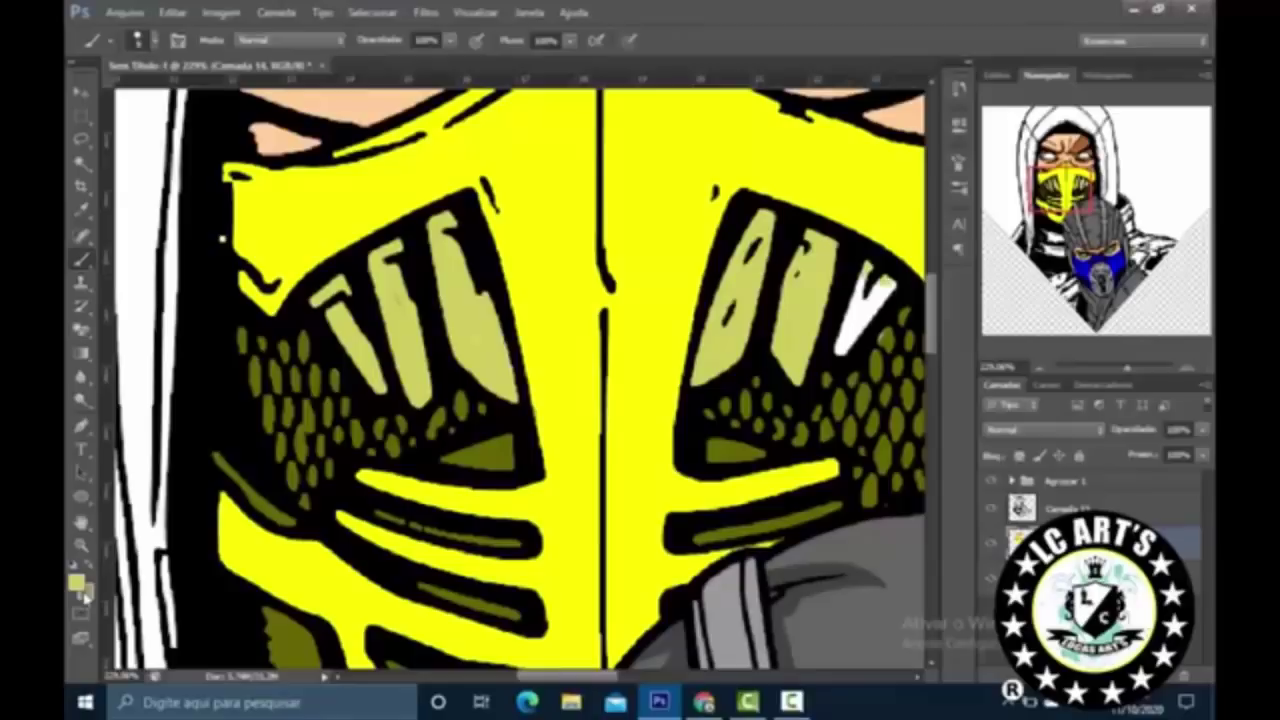
left_click_drag(860, 326, 876, 300)
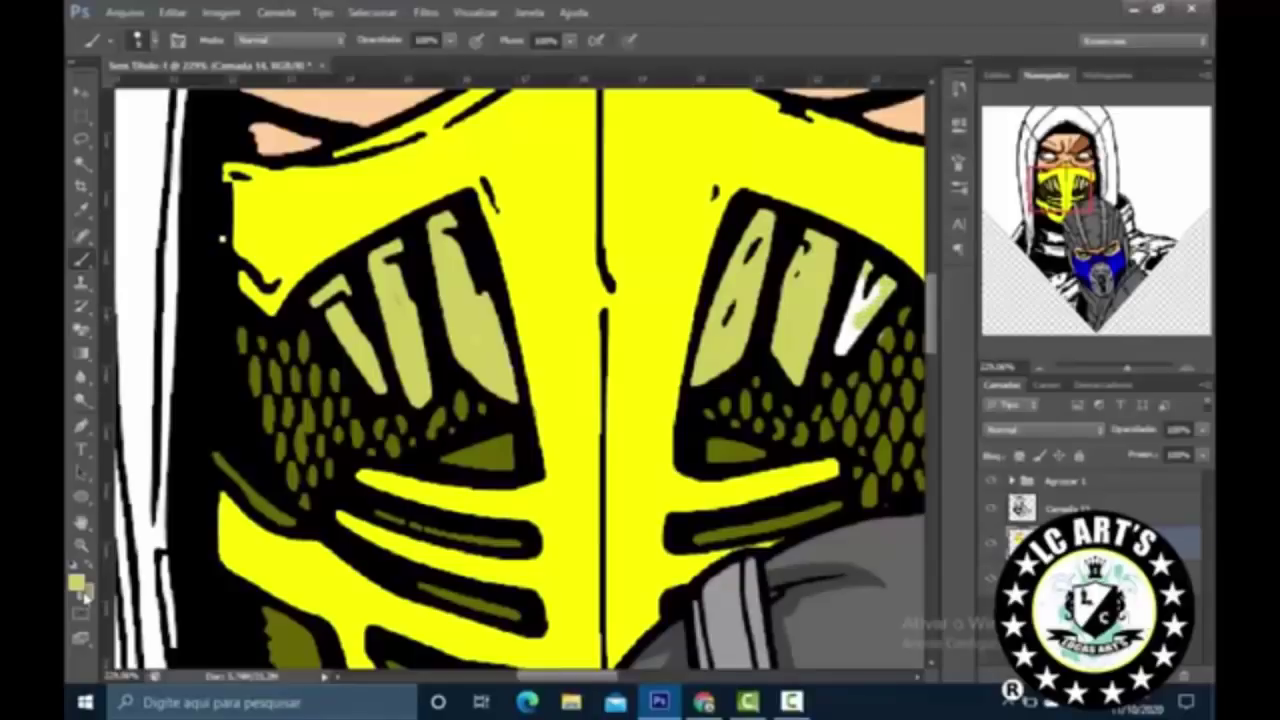
left_click_drag(842, 350, 858, 318)
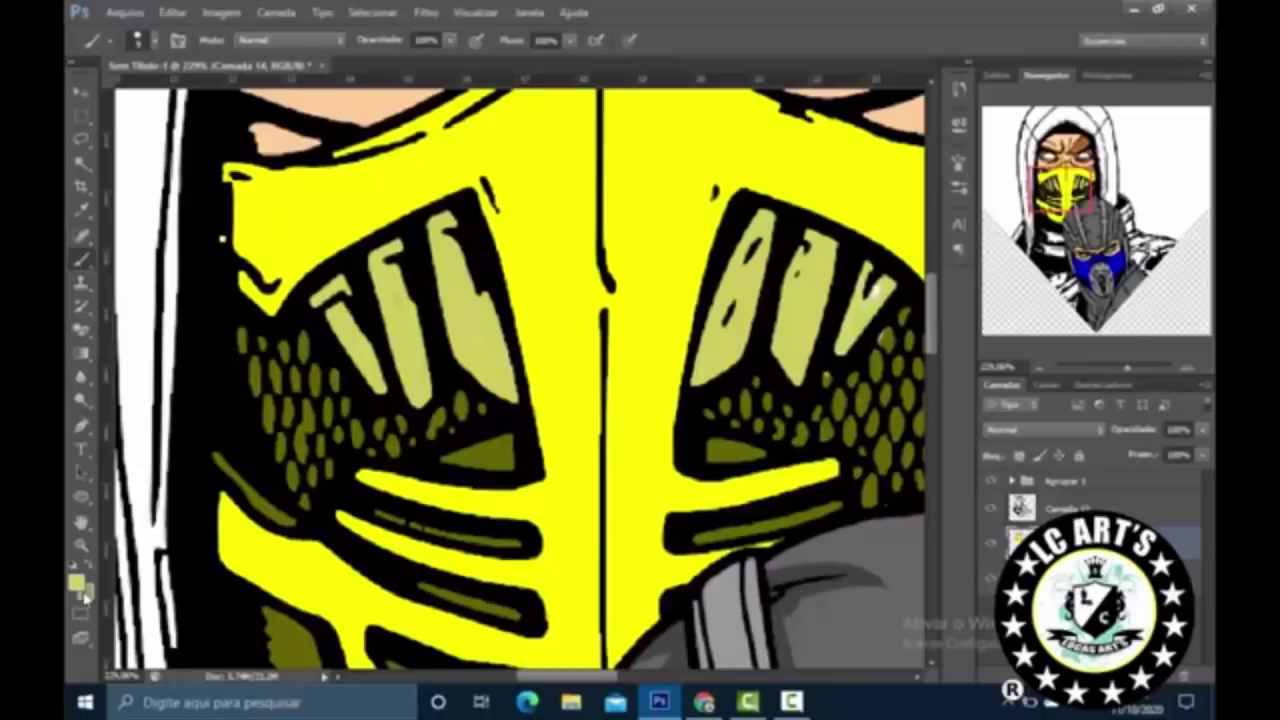
Step: Check the coloured mask within the whole artwork and examine the uncoloured collar and shoulder armour behind the front ninja
key("ctrl+0")
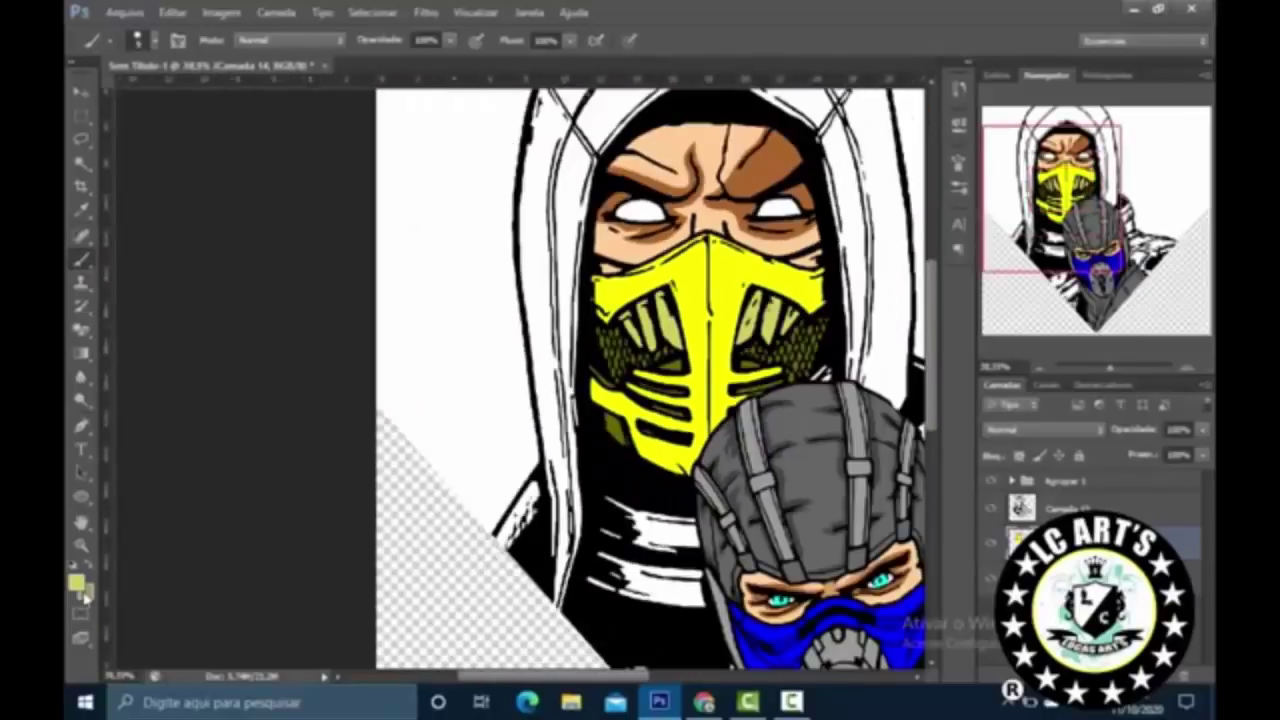
key("p")
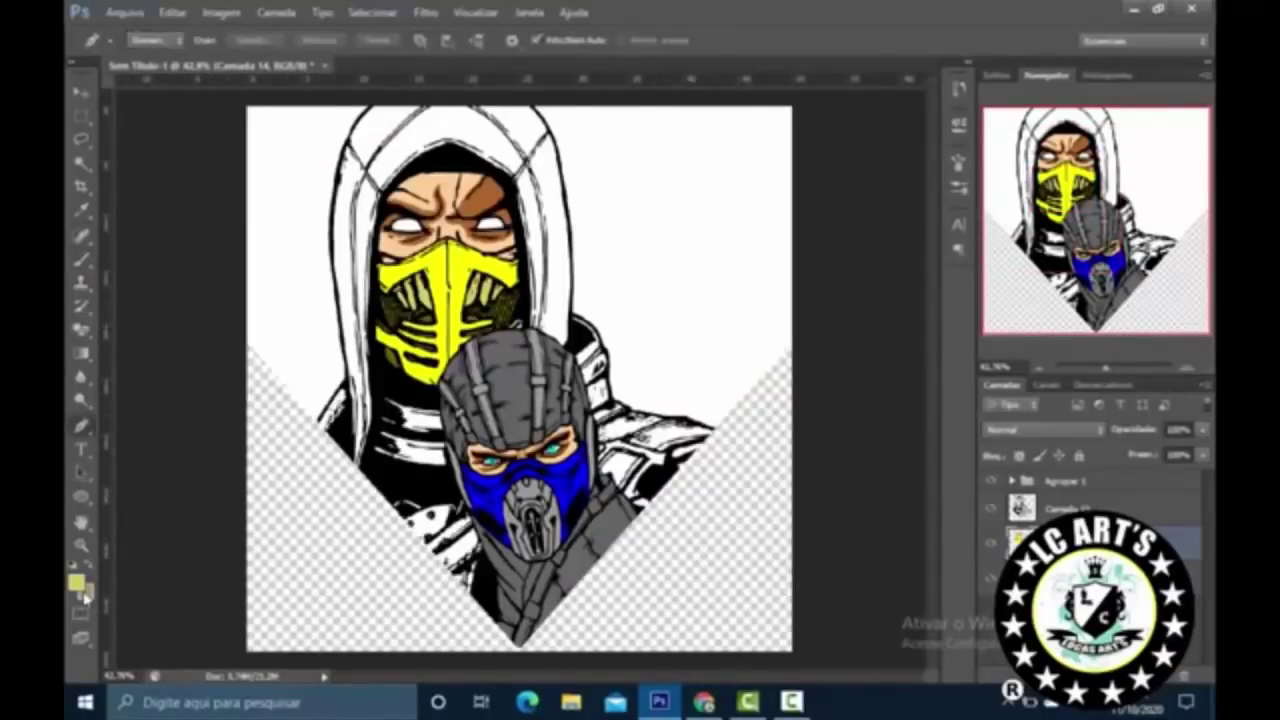
key("ctrl+minus")
key("ctrl+plus")
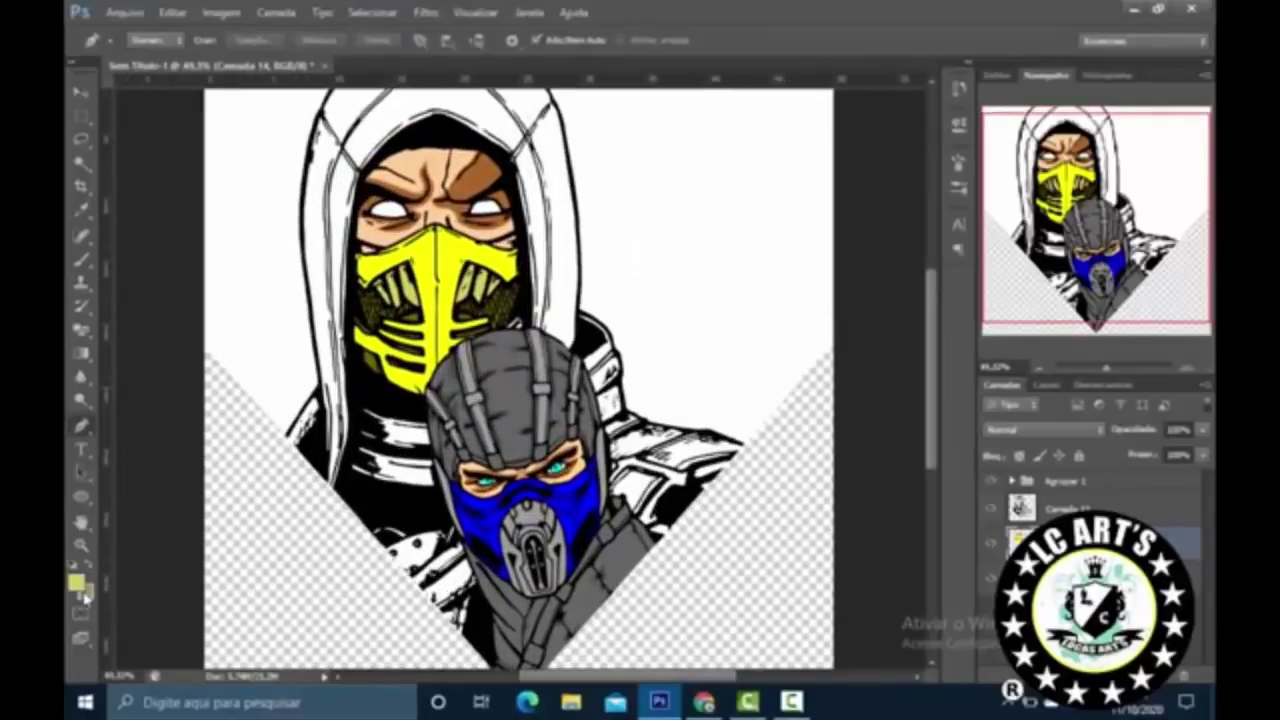
key("ctrl+minus")
key("ctrl+plus")
key("ctrl+plus")
key("ctrl+plus")
key("ctrl+plus")
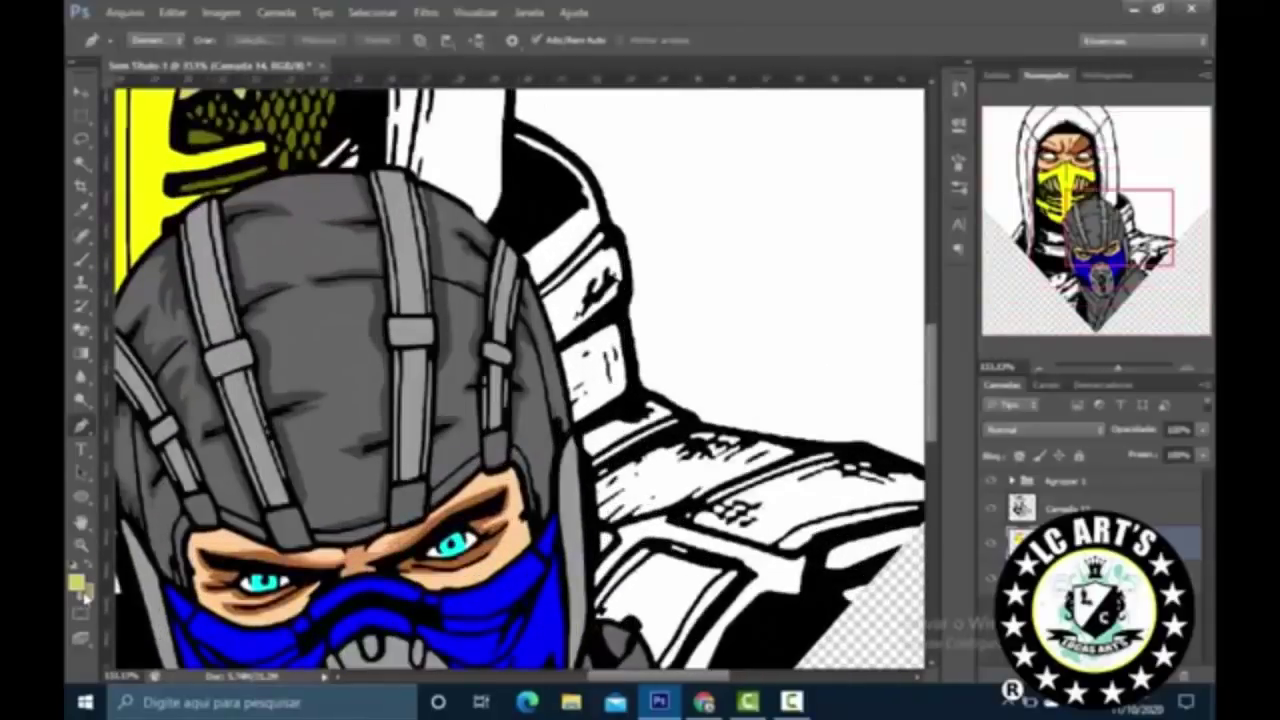
key("ctrl+minus")
key("ctrl+minus")
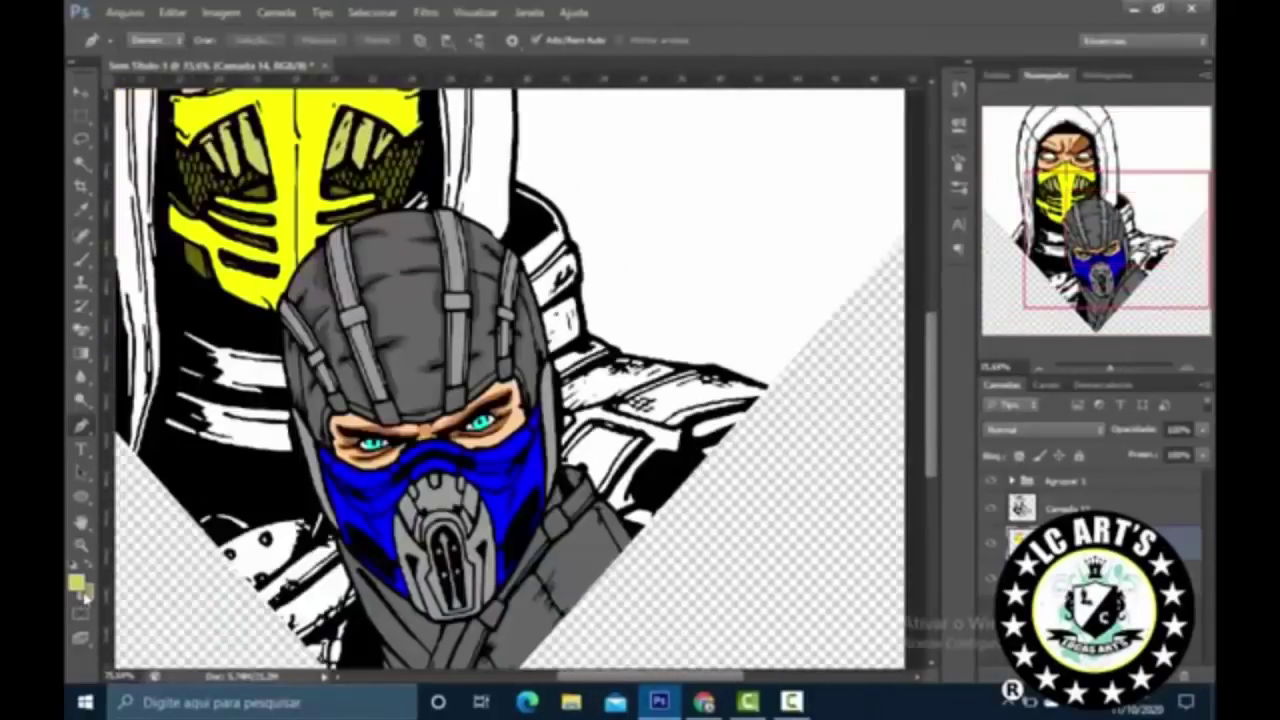
Step: Make dark grey the foreground colour for the Brush and activate the layer for the hooded figure's clothing
key("b")
left_click(85, 595)
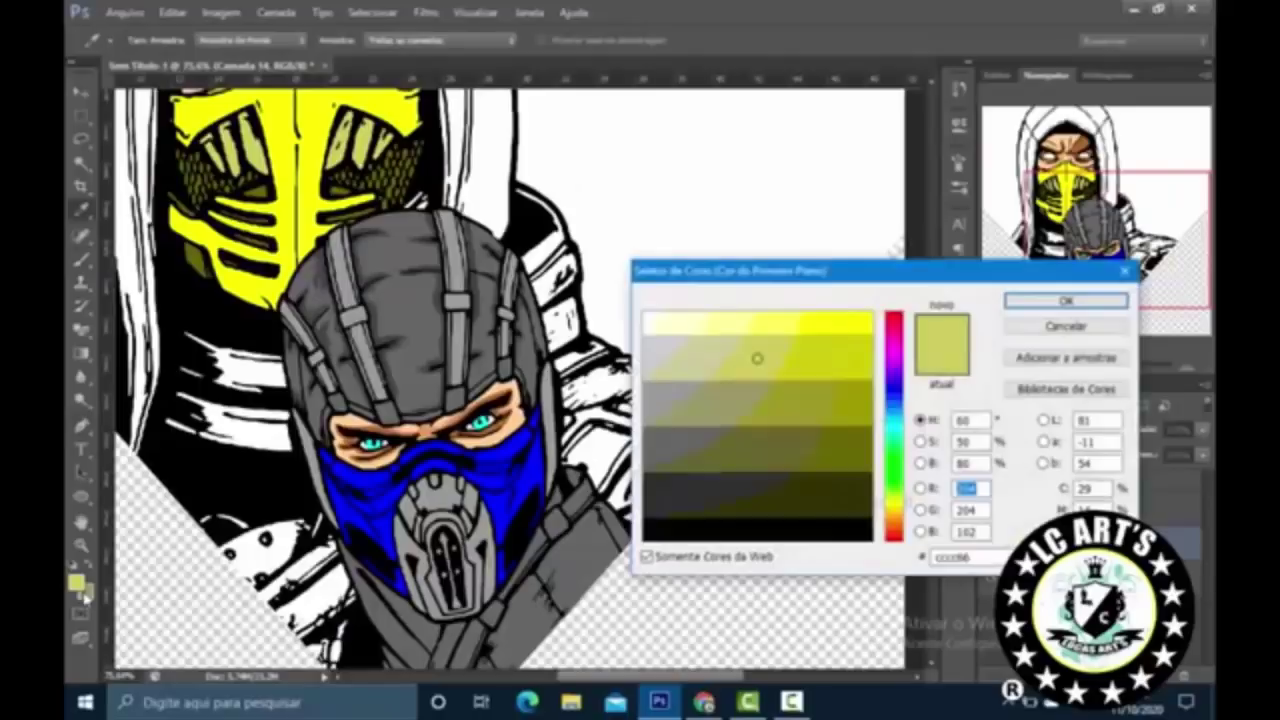
key("Return")
left_click(85, 595)
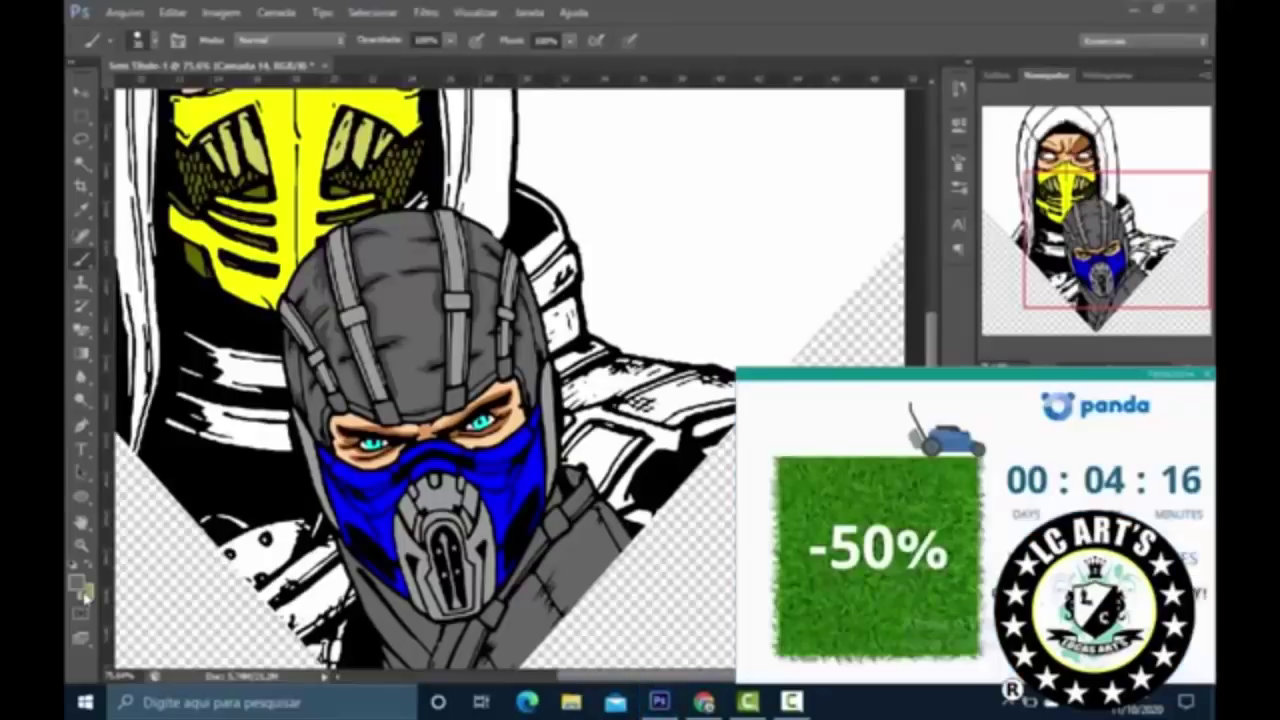
double_click(1160, 540)
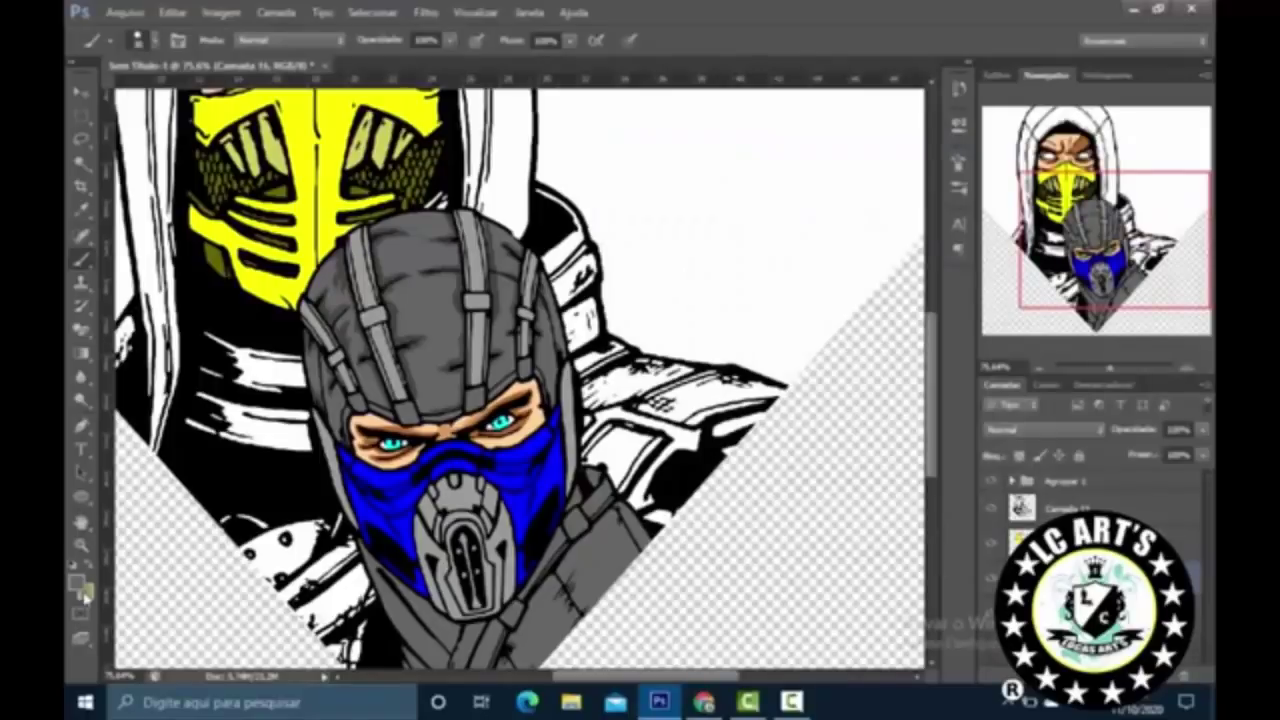
Step: Paint the hooded figure's raised collar on the image-right side with the dark grey beneath the line art
left_click_drag(575, 220, 572, 325)
left_click_drag(557, 245, 576, 366)
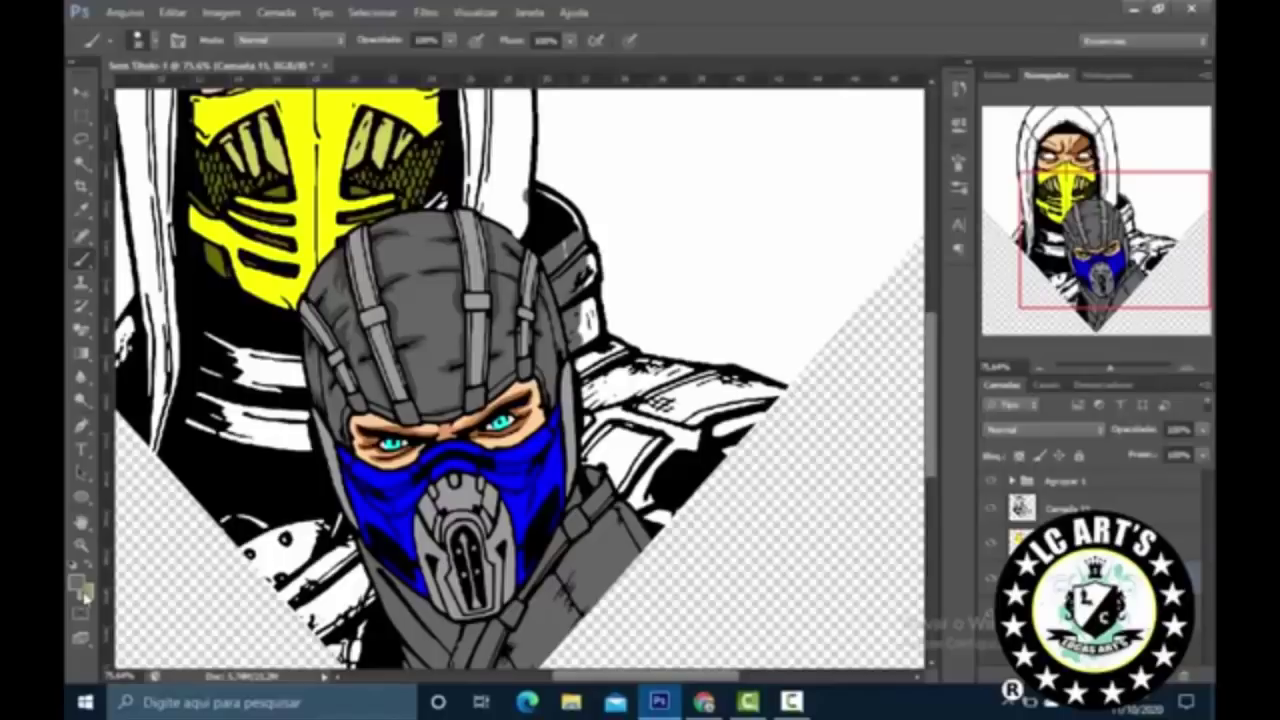
left_click_drag(586, 298, 586, 340)
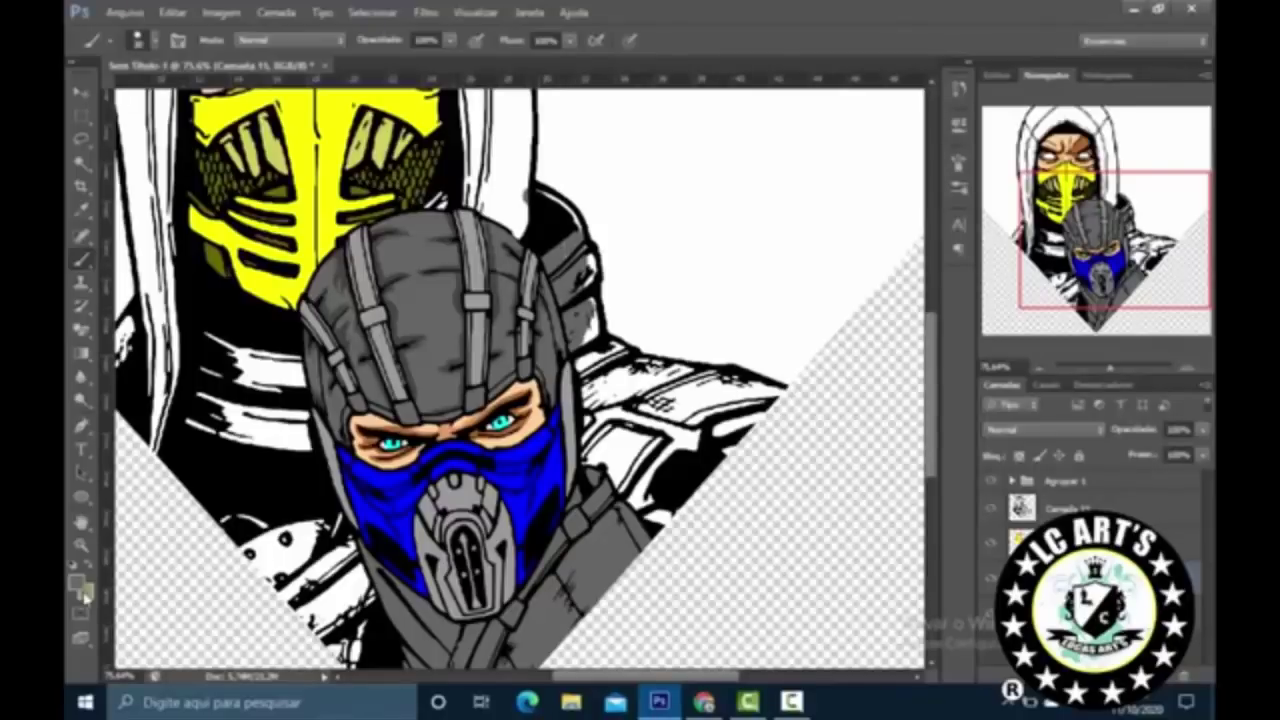
left_click_drag(578, 226, 550, 196)
Step: Fill the rest of the image-right collar and the shoulder armour plates down to the diagonal edge with dark grey
left_click_drag(590, 258, 606, 470)
left_click_drag(594, 368, 590, 426)
mouse_move(606, 342)
left_mouse_down()
mouse_move(650, 374)
mouse_move(792, 389)
mouse_move(716, 436)
left_mouse_up()
mouse_move(670, 545)
left_mouse_down()
mouse_move(600, 412)
mouse_move(602, 378)
mouse_move(658, 405)
mouse_move(756, 400)
mouse_move(646, 508)
mouse_move(640, 452)
mouse_move(630, 476)
left_mouse_up()
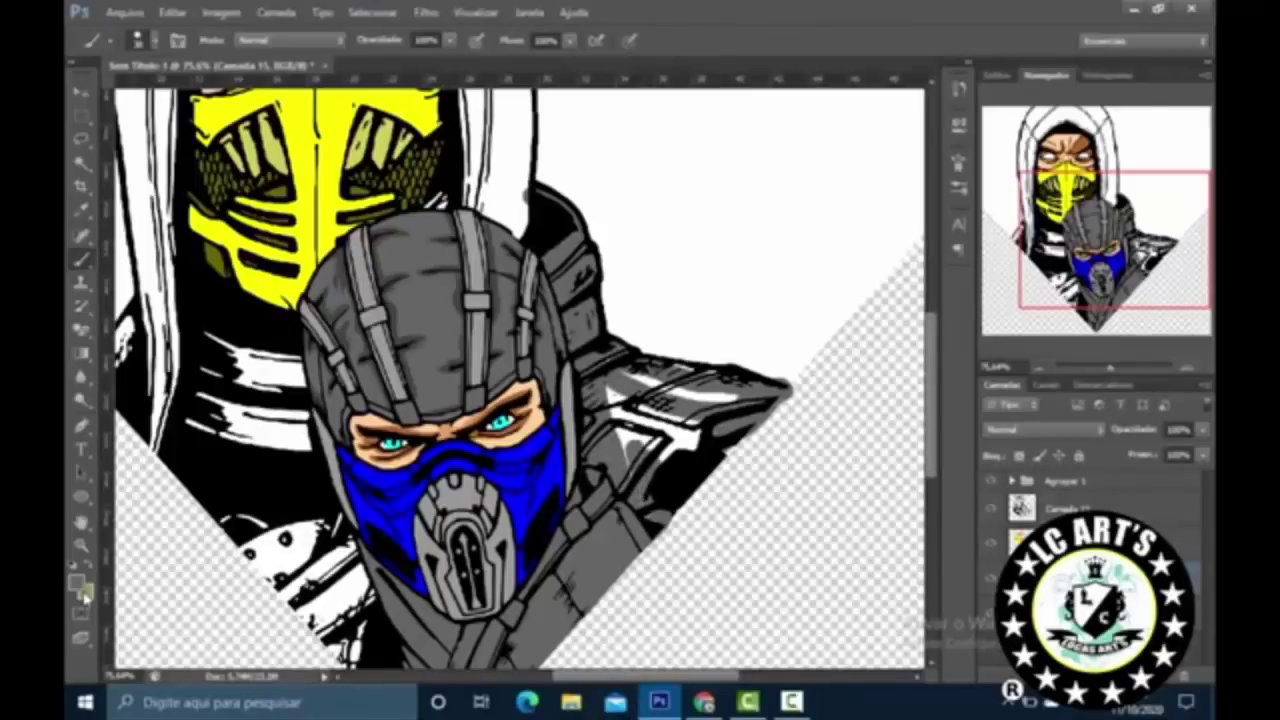
left_click_drag(642, 412, 620, 450)
mouse_move(612, 388)
left_mouse_down()
mouse_move(622, 456)
mouse_move(684, 456)
mouse_move(700, 420)
mouse_move(640, 456)
left_mouse_up()
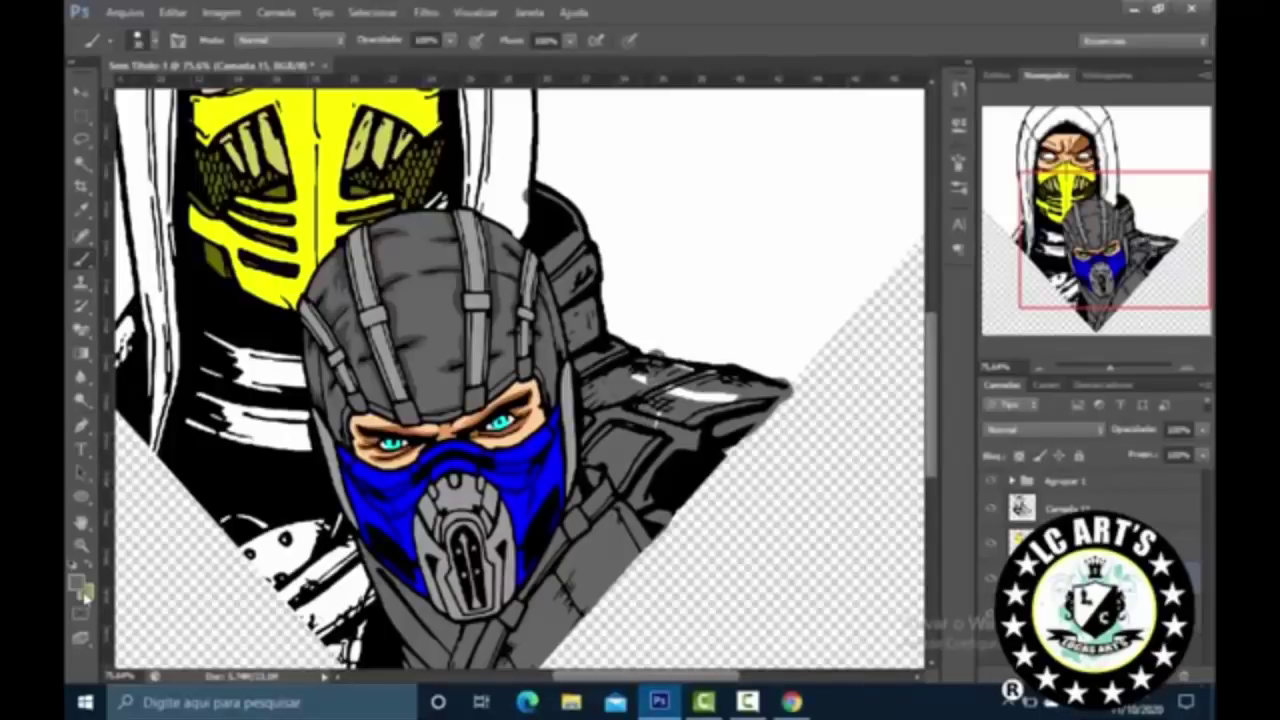
Step: Paint the hood, neck wraps and image-left chest and shoulder dark grey with broad strokes
key("ctrl+minus")
key("ctrl+minus")
key("ctrl+minus")
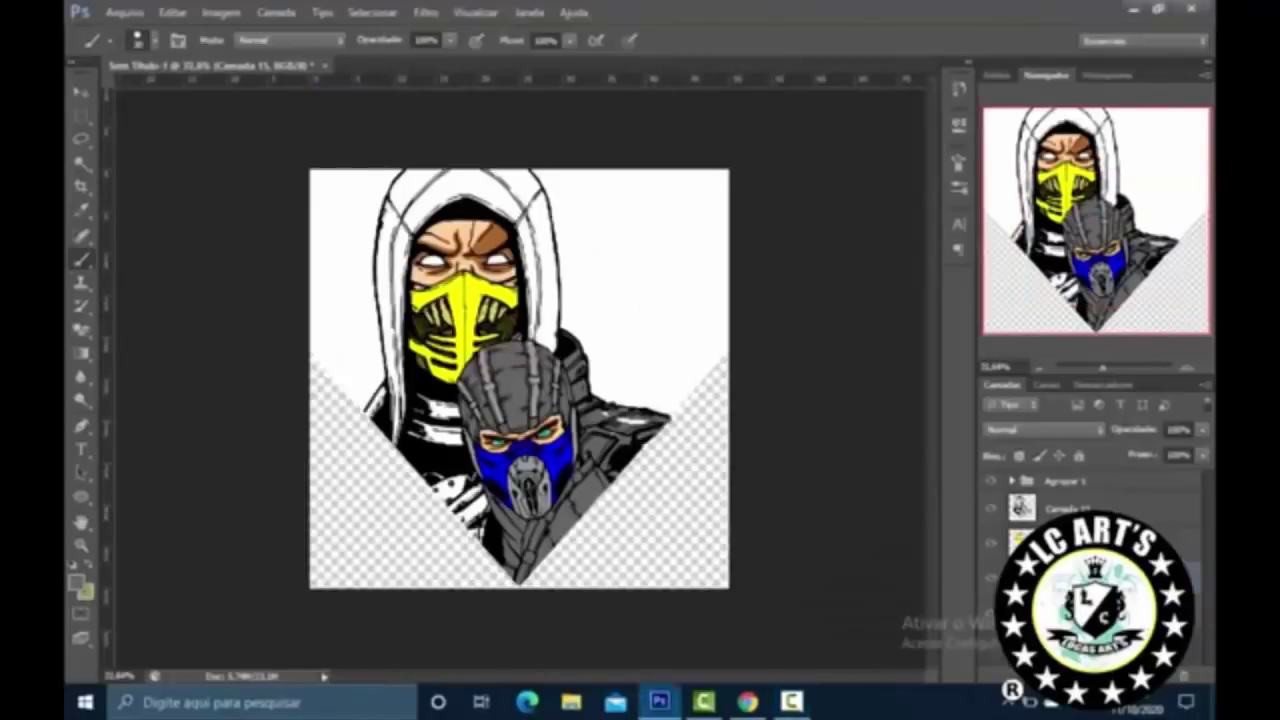
scroll(626, 430, "up", 3)
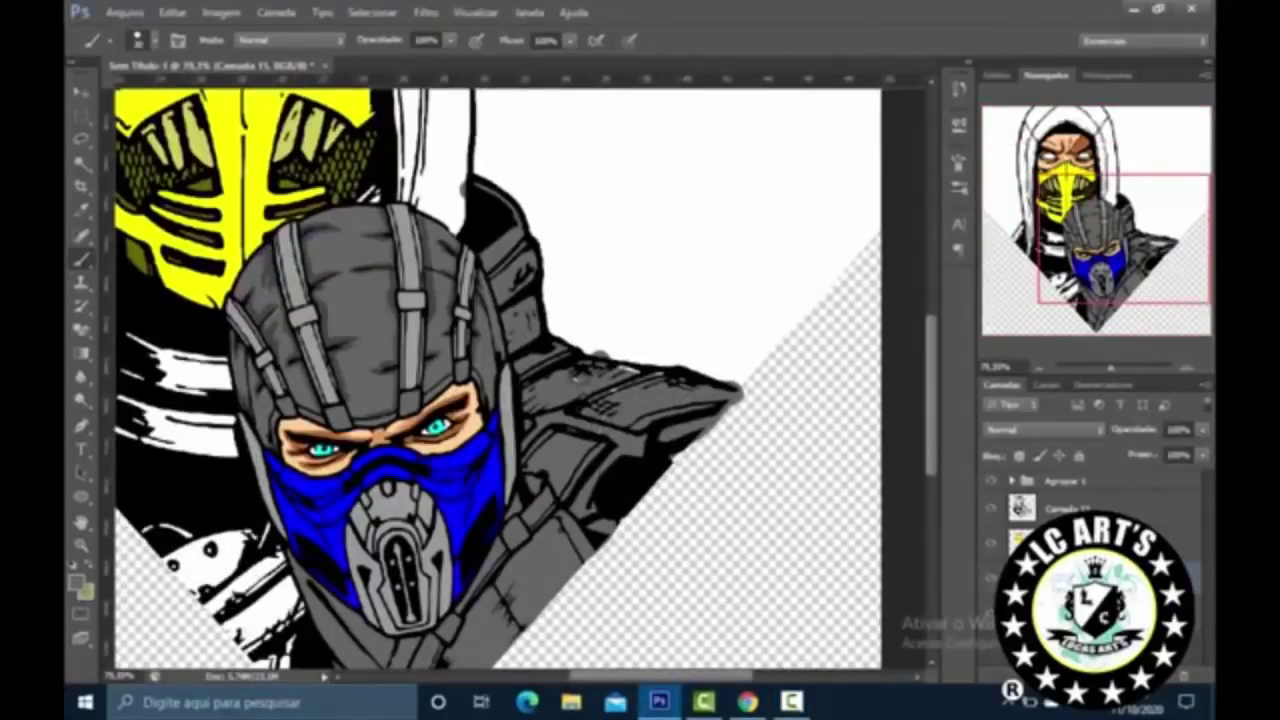
key("ctrl+minus")
key("ctrl+minus")
key("ctrl+minus")
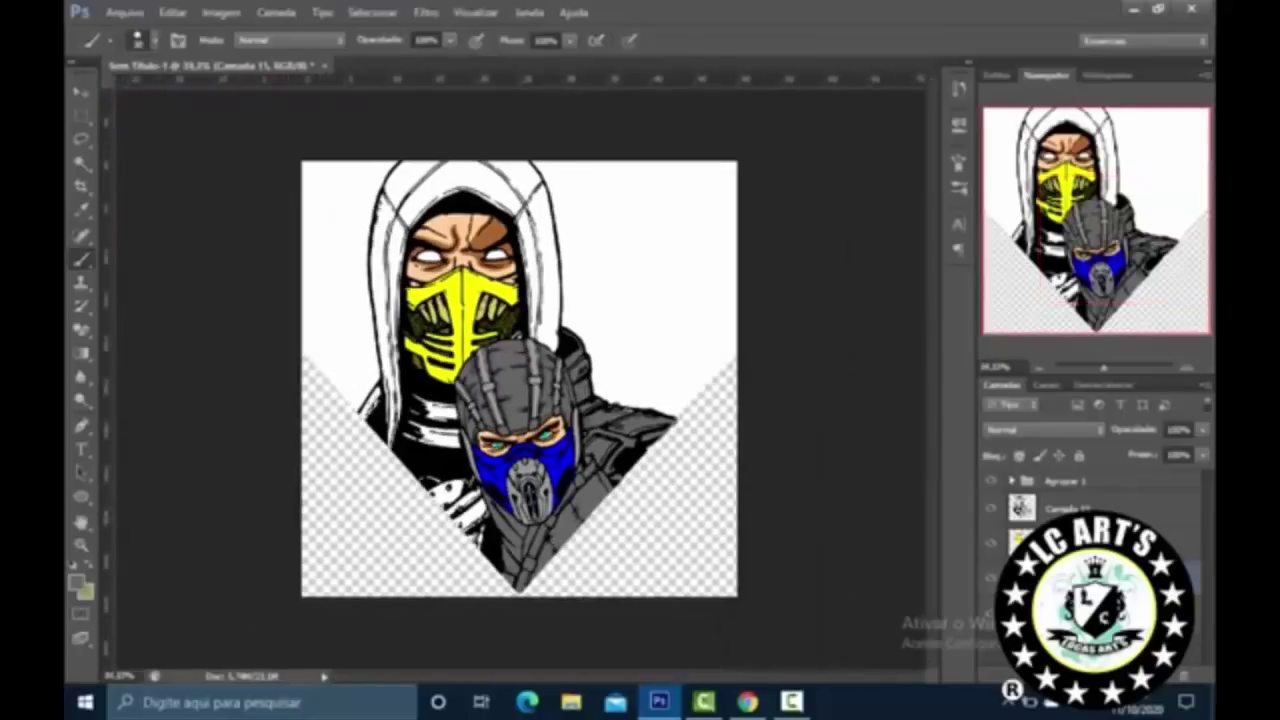
mouse_move(480, 548)
left_mouse_down()
mouse_move(405, 500)
mouse_move(335, 505)
mouse_move(470, 475)
mouse_move(372, 400)
mouse_move(390, 420)
mouse_move(360, 435)
mouse_move(393, 395)
mouse_move(385, 388)
mouse_move(455, 442)
mouse_move(446, 405)
mouse_move(458, 412)
mouse_move(470, 395)
mouse_move(478, 352)
mouse_move(456, 376)
mouse_move(460, 318)
mouse_move(495, 278)
mouse_move(535, 340)
mouse_move(532, 375)
mouse_move(525, 335)
mouse_move(485, 310)
mouse_move(480, 280)
mouse_move(455, 290)
left_mouse_up()
key("ctrl+minus")
key("ctrl+minus")
key("ctrl+minus")
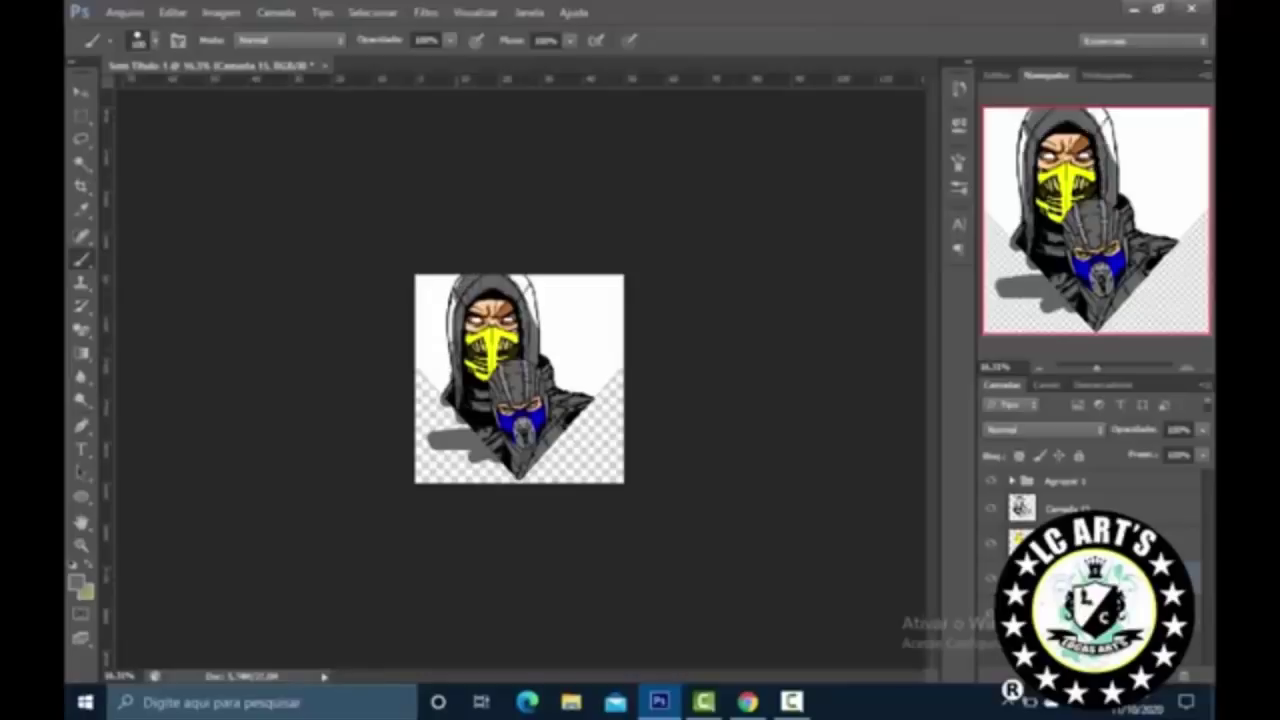
Step: Trace a Pen path around the hood's unpainted outer edges, running it above the canvas's upper edge
left_click(80, 425)
key("ctrl+plus")
key("ctrl+plus")
key("ctrl+plus")
key("ctrl+plus")
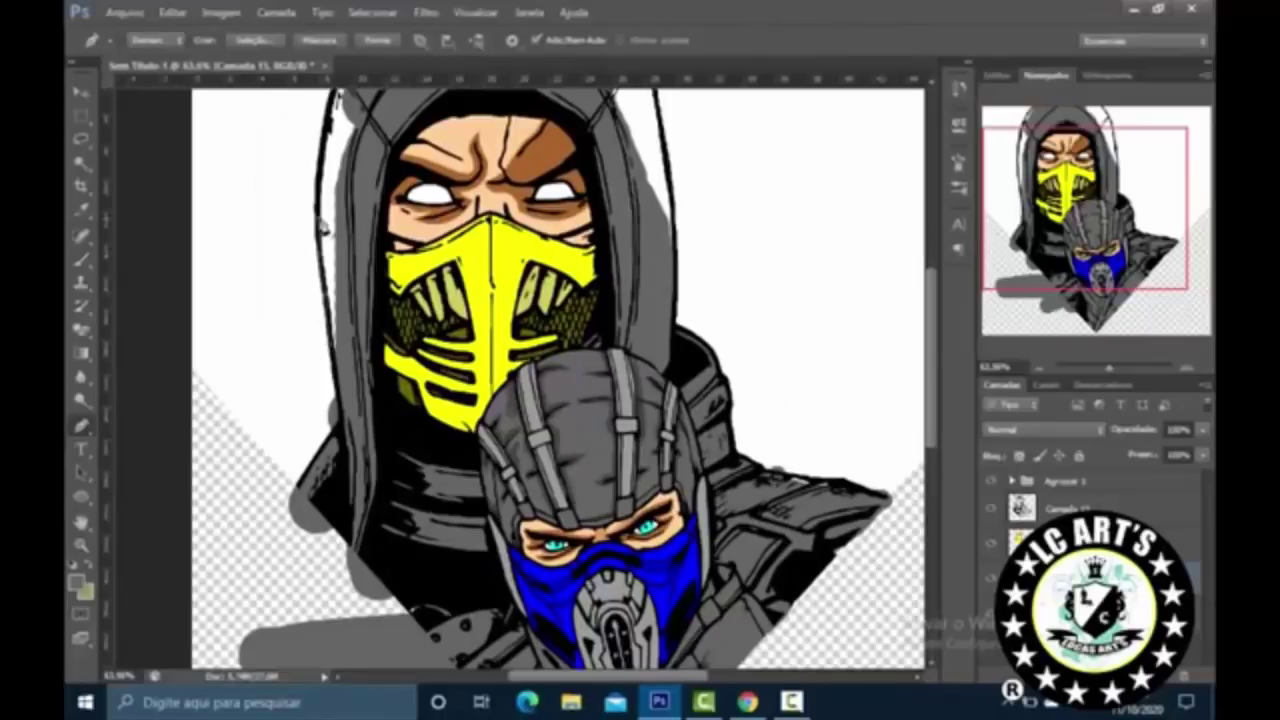
key("ctrl+minus")
key("ctrl+minus")
key("ctrl+plus")
key("ctrl+plus")
key("ctrl+minus")
key("ctrl+minus")
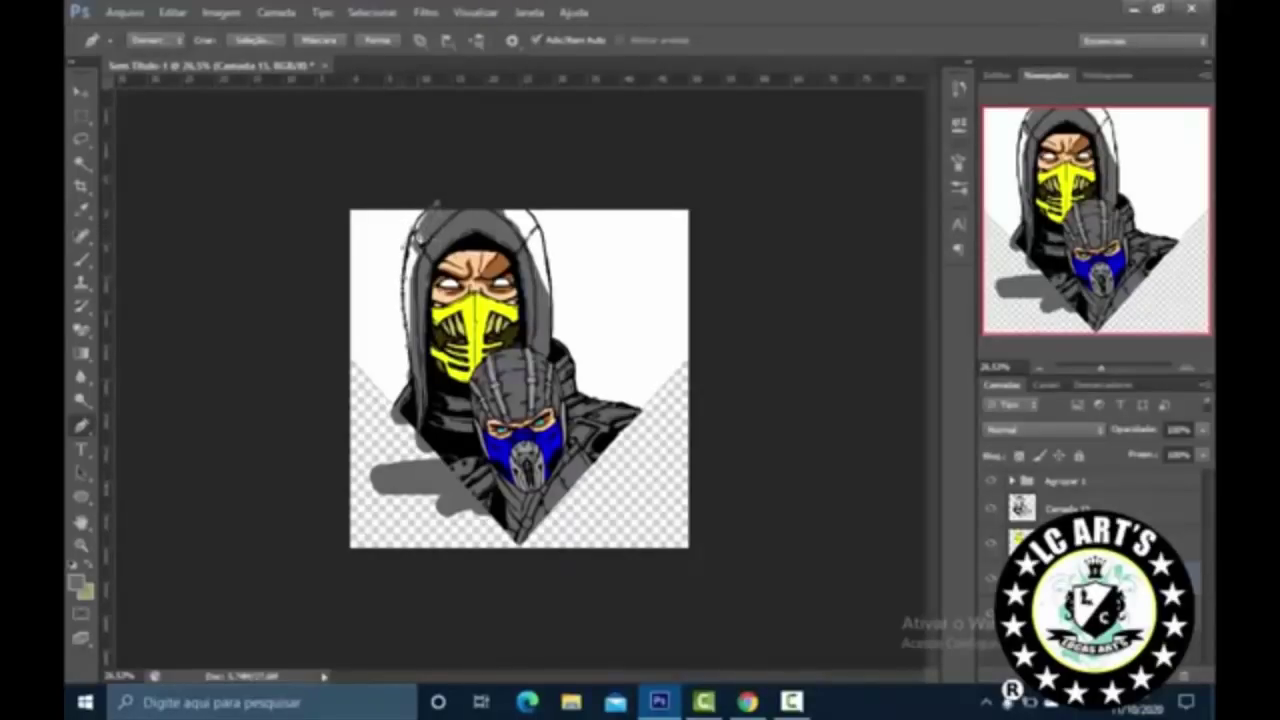
left_click_drag(437, 205, 515, 199)
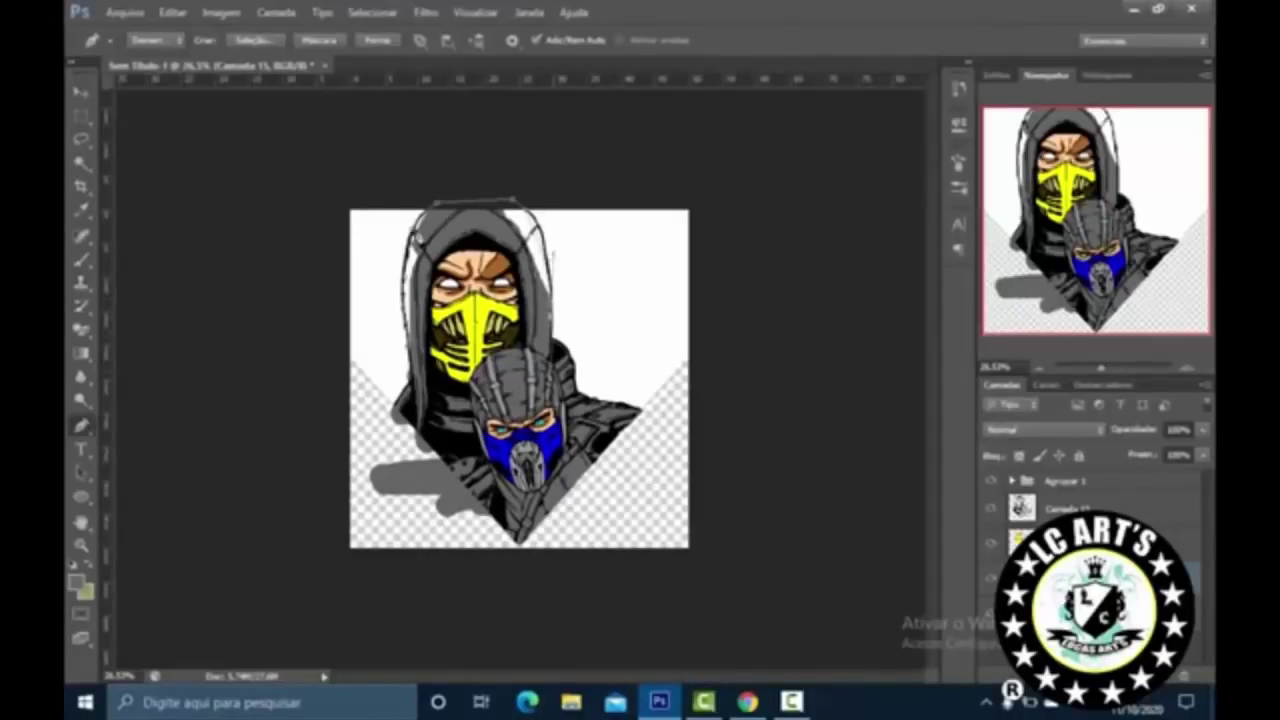
left_click_drag(552, 262, 552, 312)
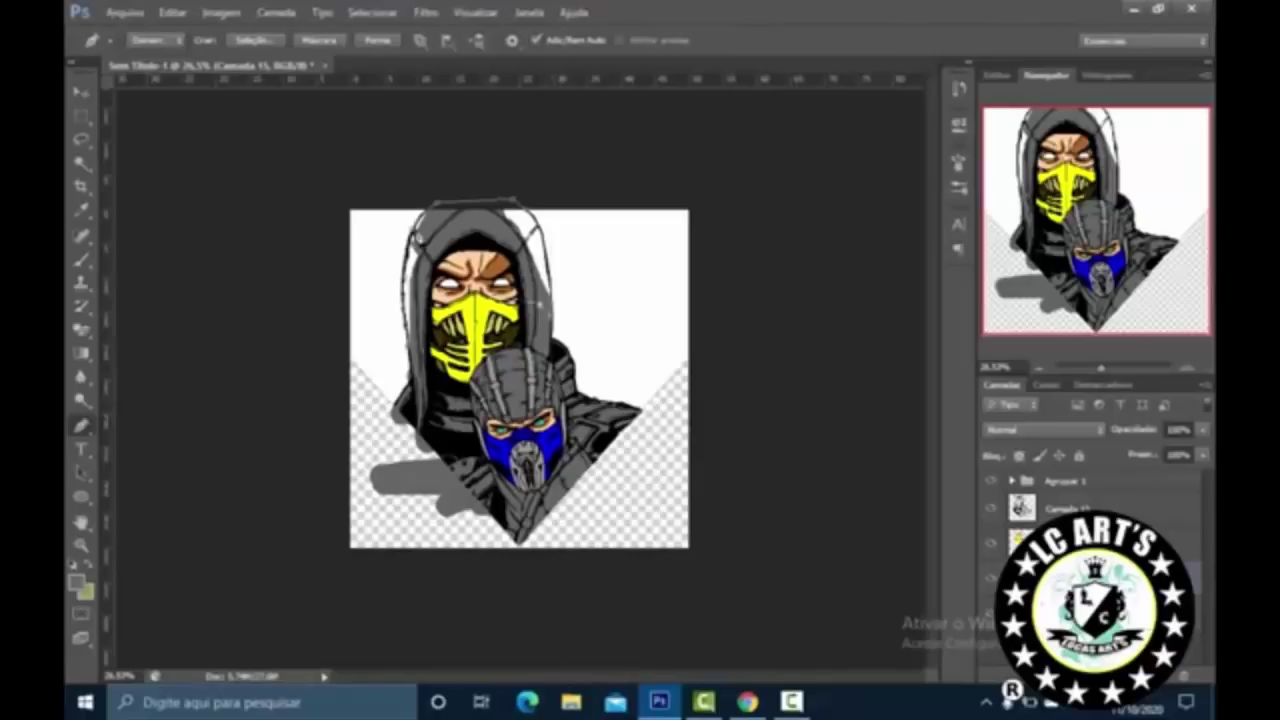
Step: Fill the path traced around the hood with the dark grey foreground colour
right_click(596, 266)
left_click(720, 370)
left_click(893, 525)
key("Return")
key("Return")
right_click(548, 212)
key("Return")
Step: Delete the grey paint that spills outside the figures' silhouette and the diagonal edges
key("v")
key("ctrl+minus")
key("ctrl+minus")
key("ctrl+minus")
key("ctrl+minus")
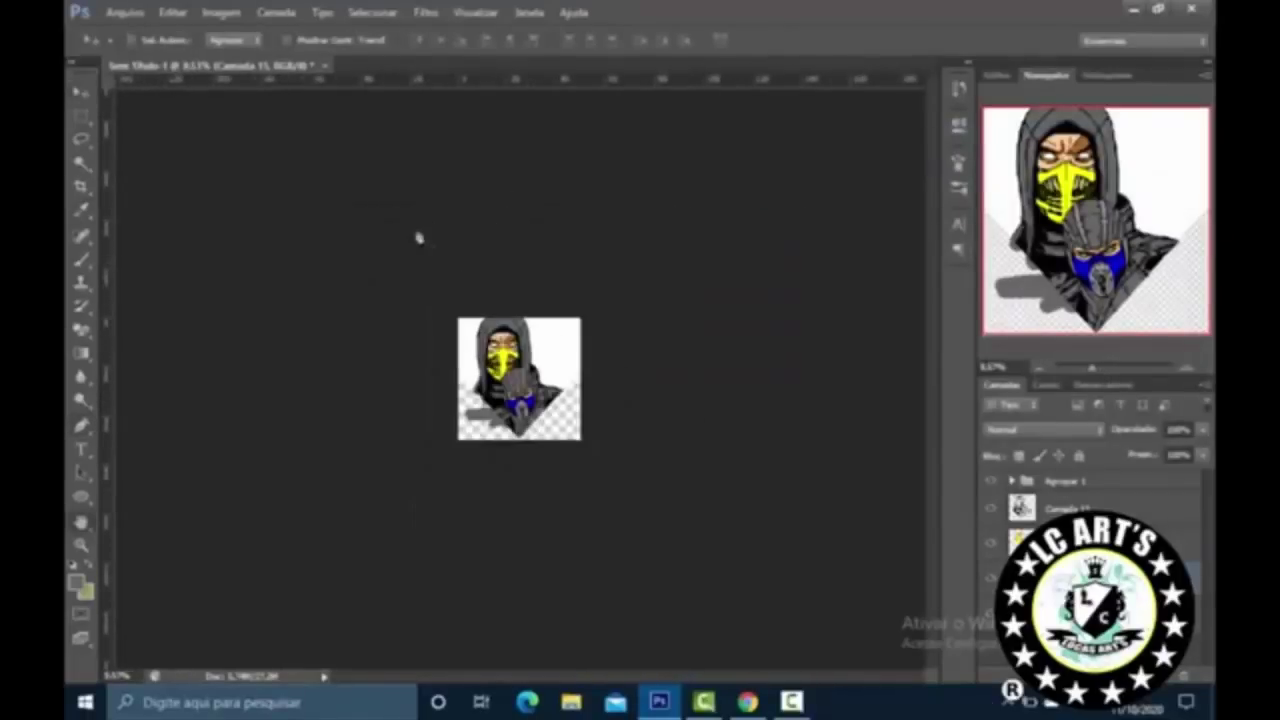
key("Return")
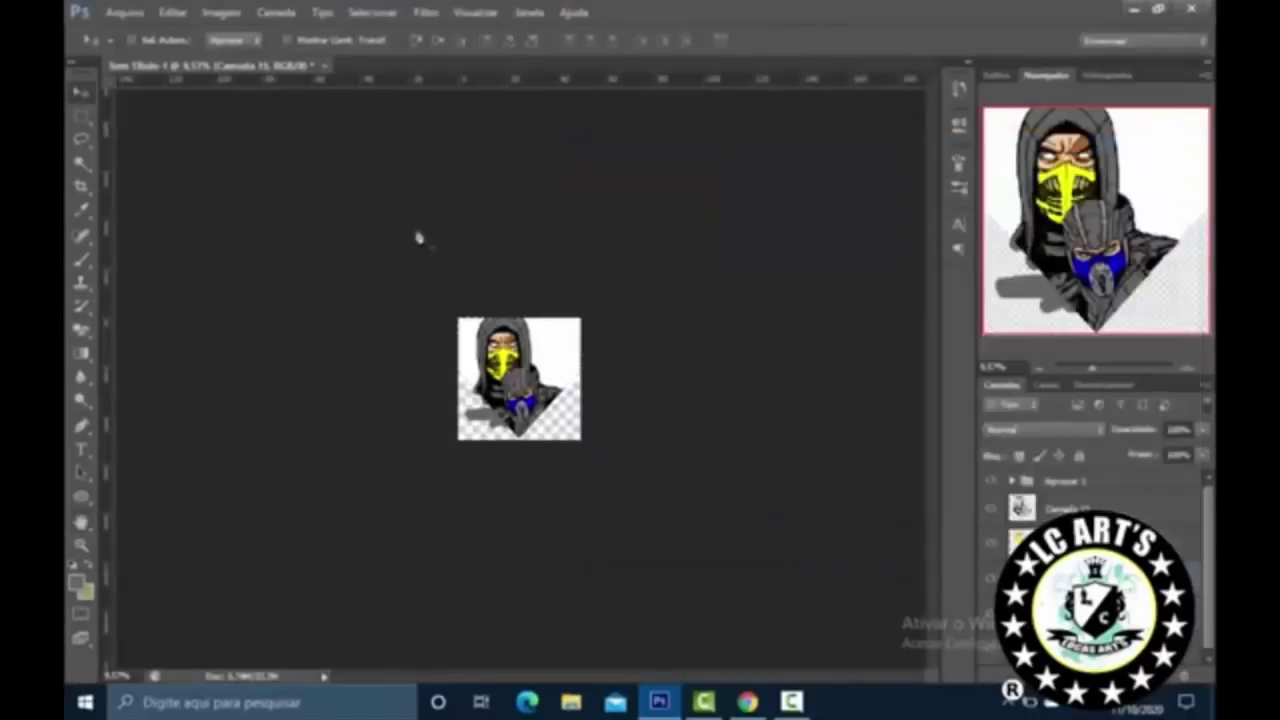
key("Delete")
key("ctrl+0")
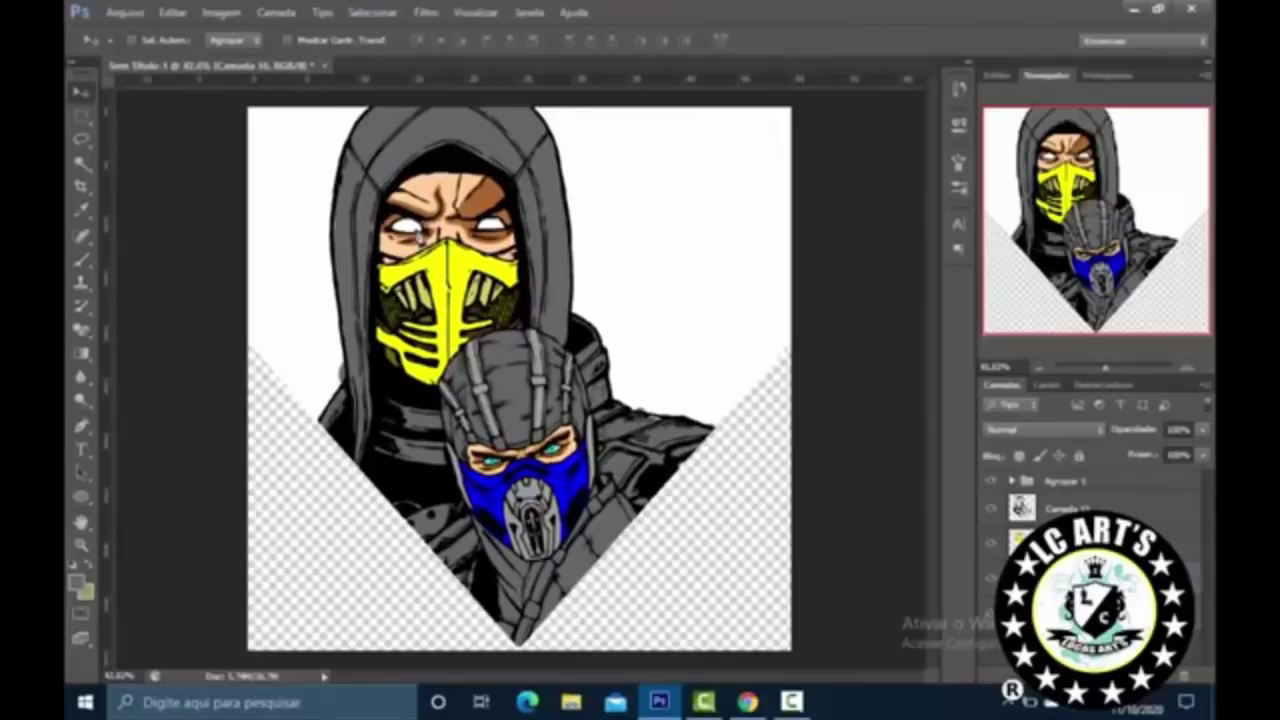
Step: Switch to Chrome to check the Scorpion reference images, and return to Photoshop to compare the whole artwork
key("ctrl+comma")
key("ctrl+comma")
key("p")
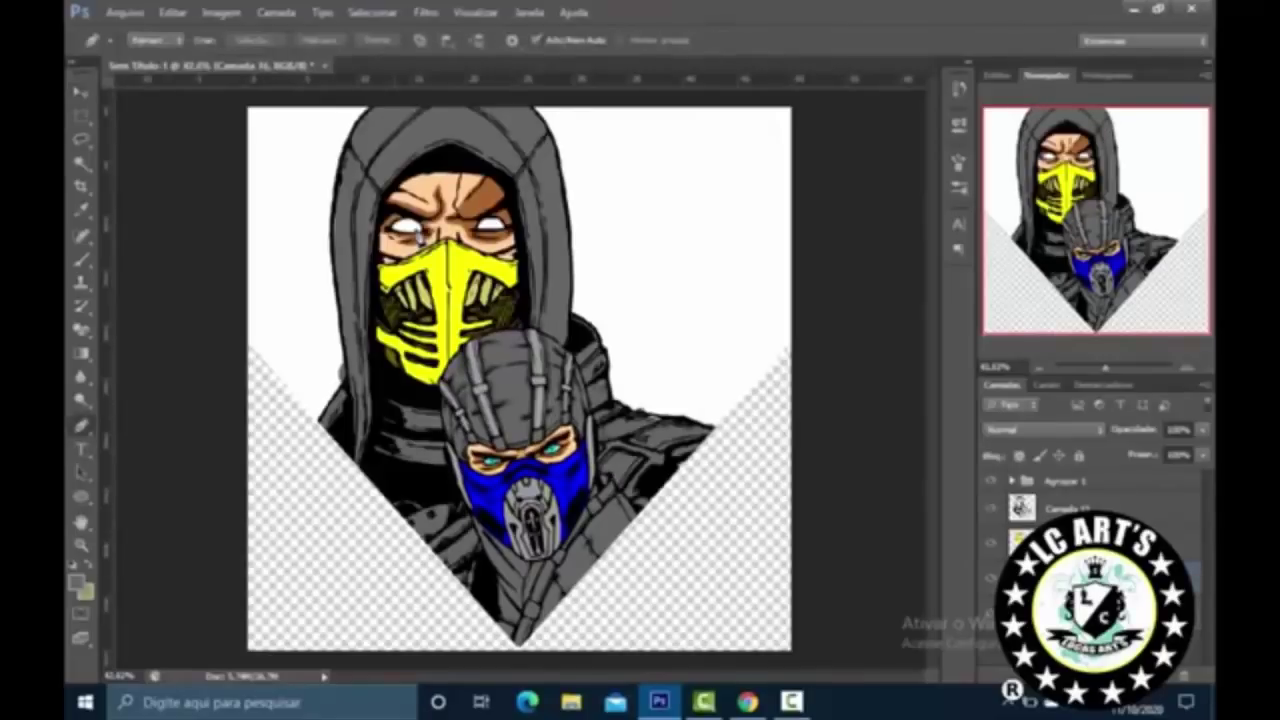
left_click(748, 702)
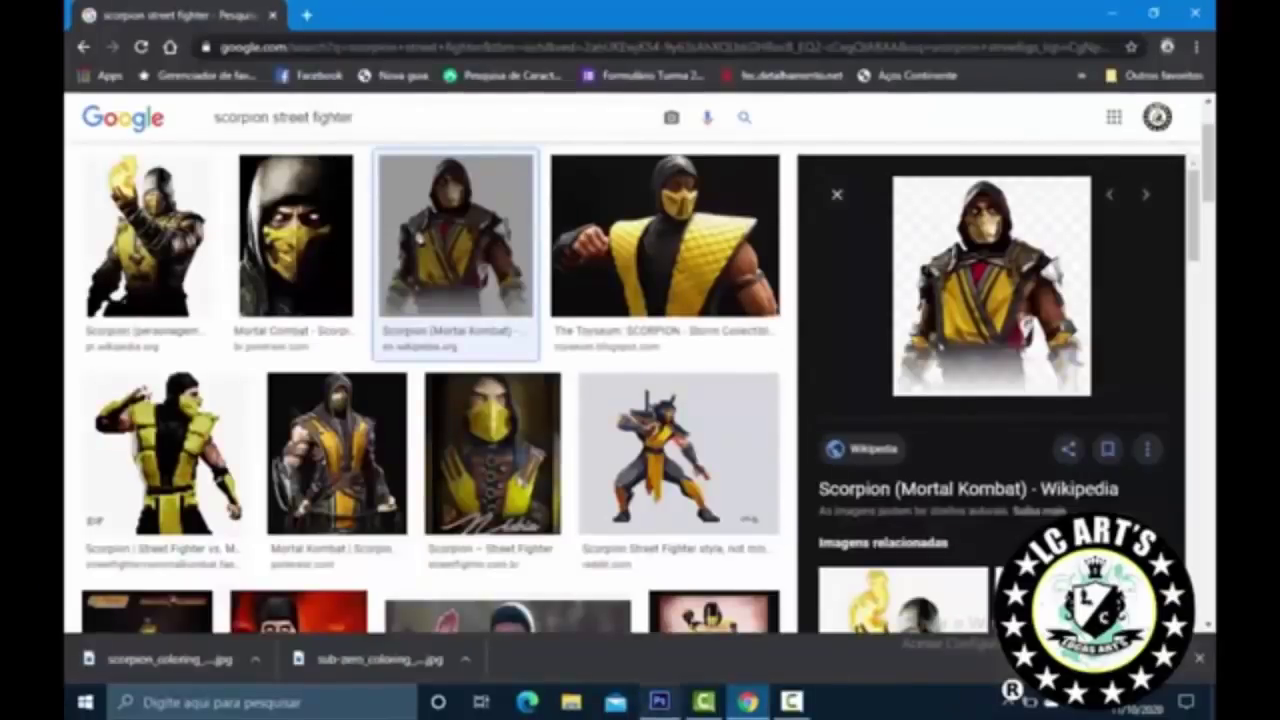
left_click(659, 702)
scroll(418, 237, "down", 4)
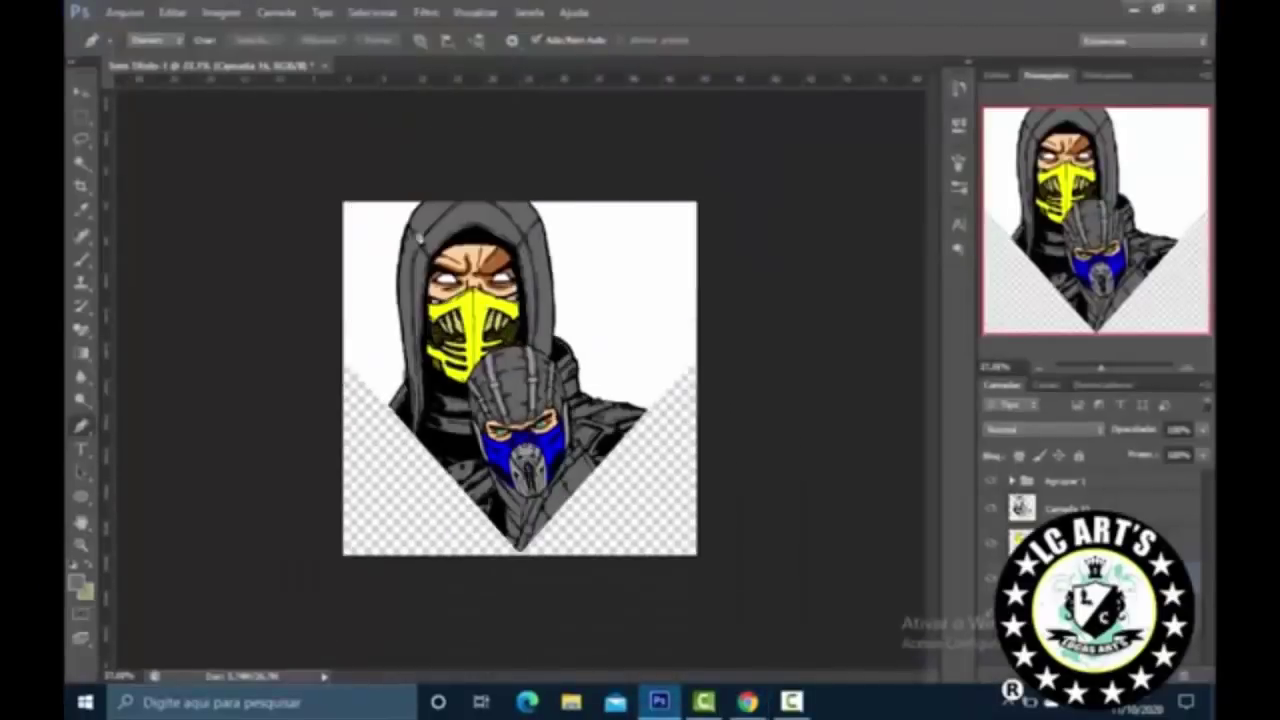
scroll(418, 237, "up", 2)
scroll(418, 237, "up", 1)
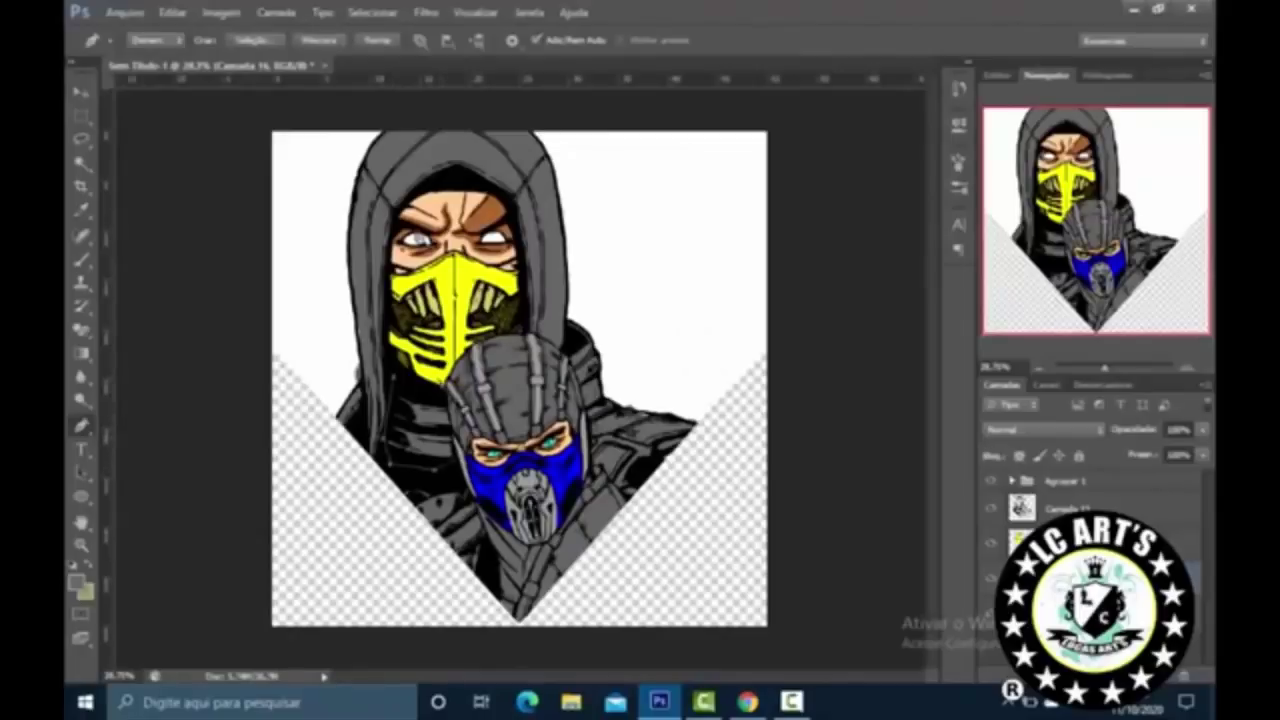
Step: Fill the path traced over Scorpion's neck wraps with the bright yellow sampled from his mask
right_click(646, 241)
left_click(720, 343)
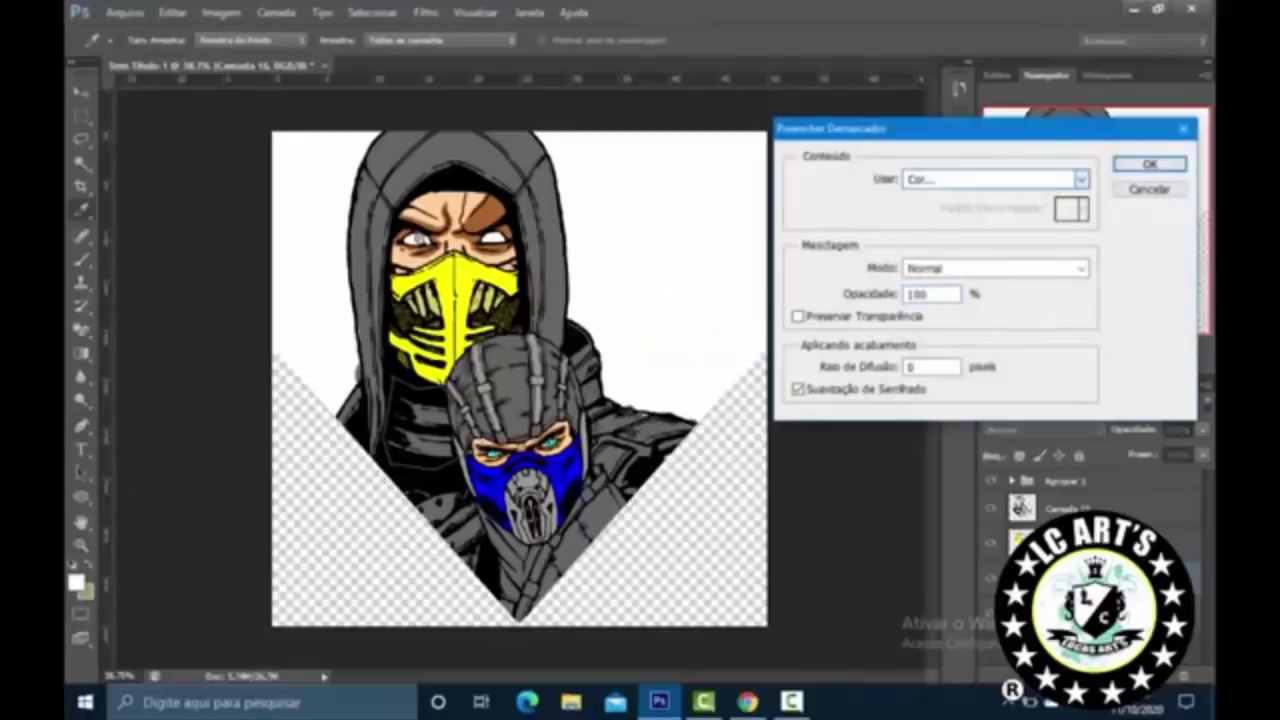
left_click(450, 290)
left_click(1086, 297)
left_click(1150, 164)
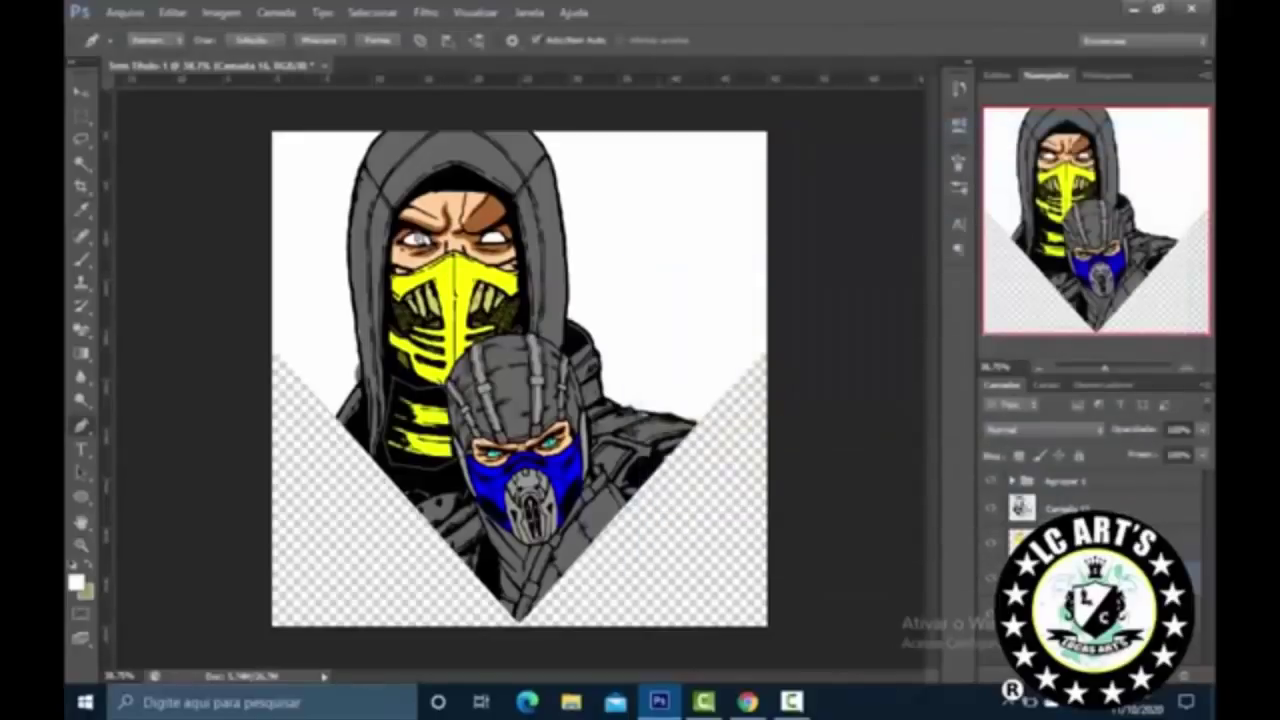
Step: Fill the traced chest panel beside the front ninja's blue mask with the same yellow
scroll(668, 448, "up", 3)
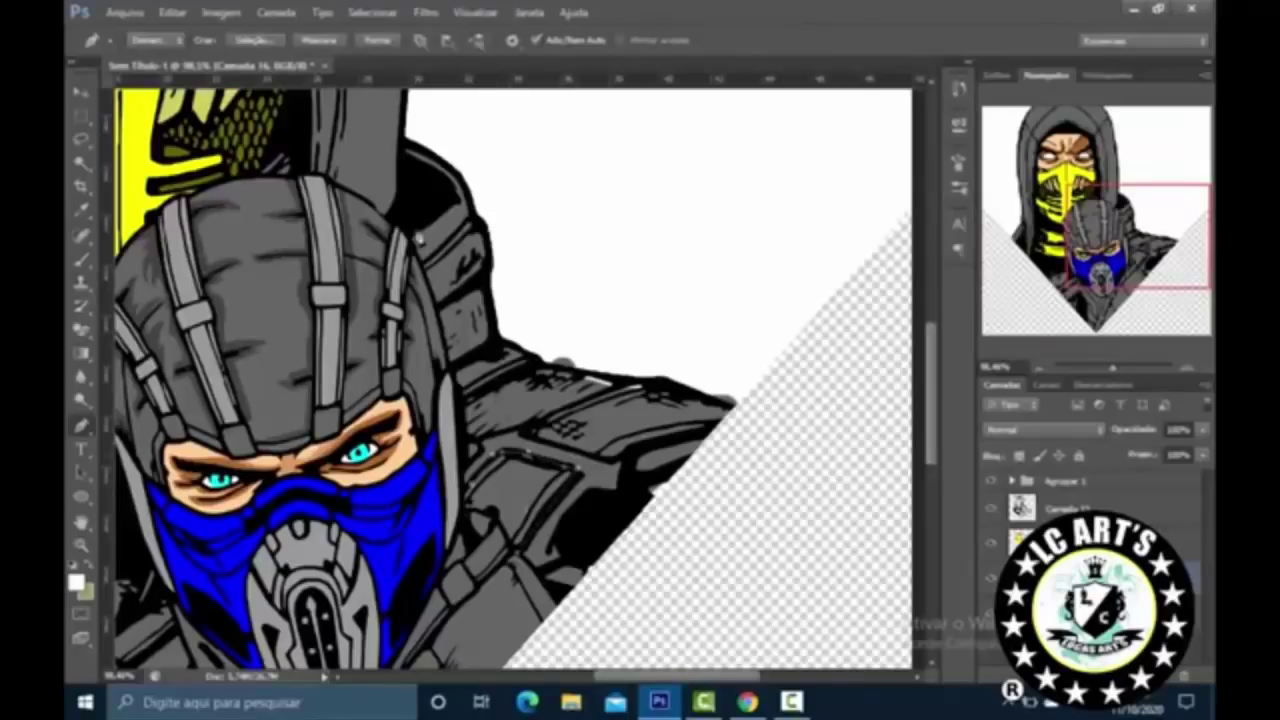
right_click(614, 600)
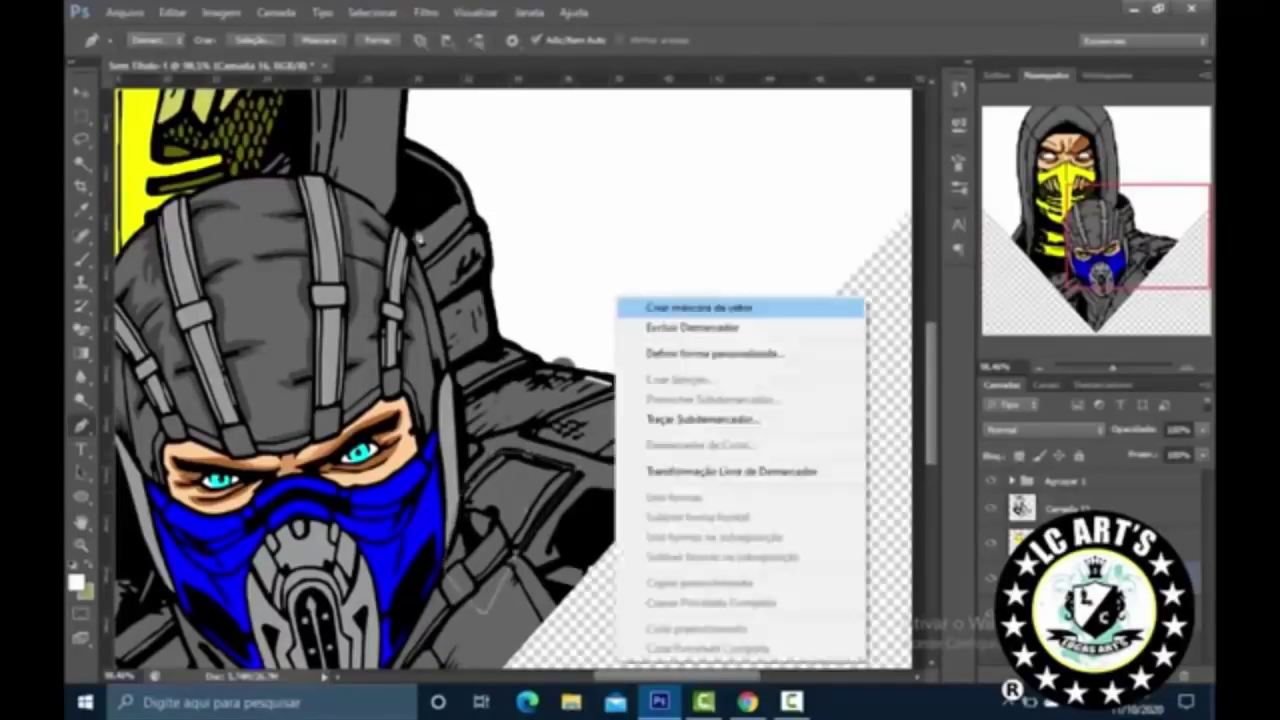
right_click(512, 182)
left_click(540, 194)
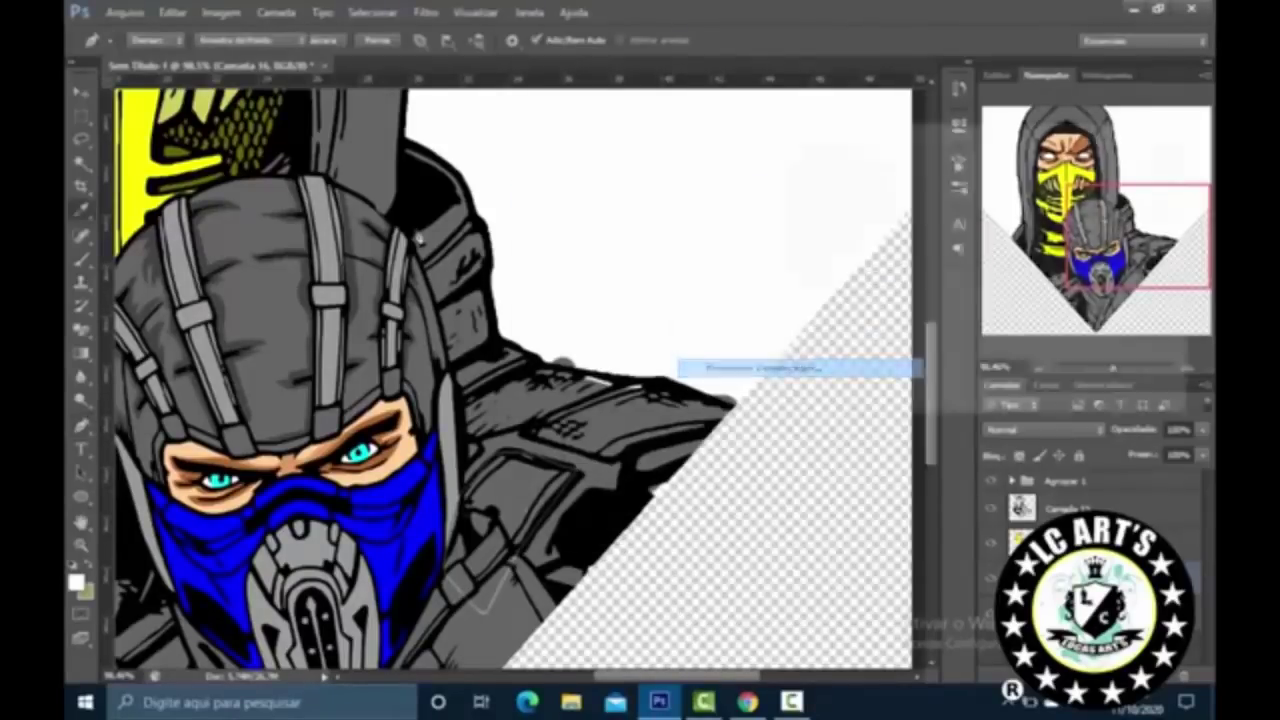
right_click(548, 190)
left_click(590, 220)
Step: Trace the two collar panels behind the front ninja's head with the Pen tool and fill them with yellow
scroll(418, 238, "down", 3)
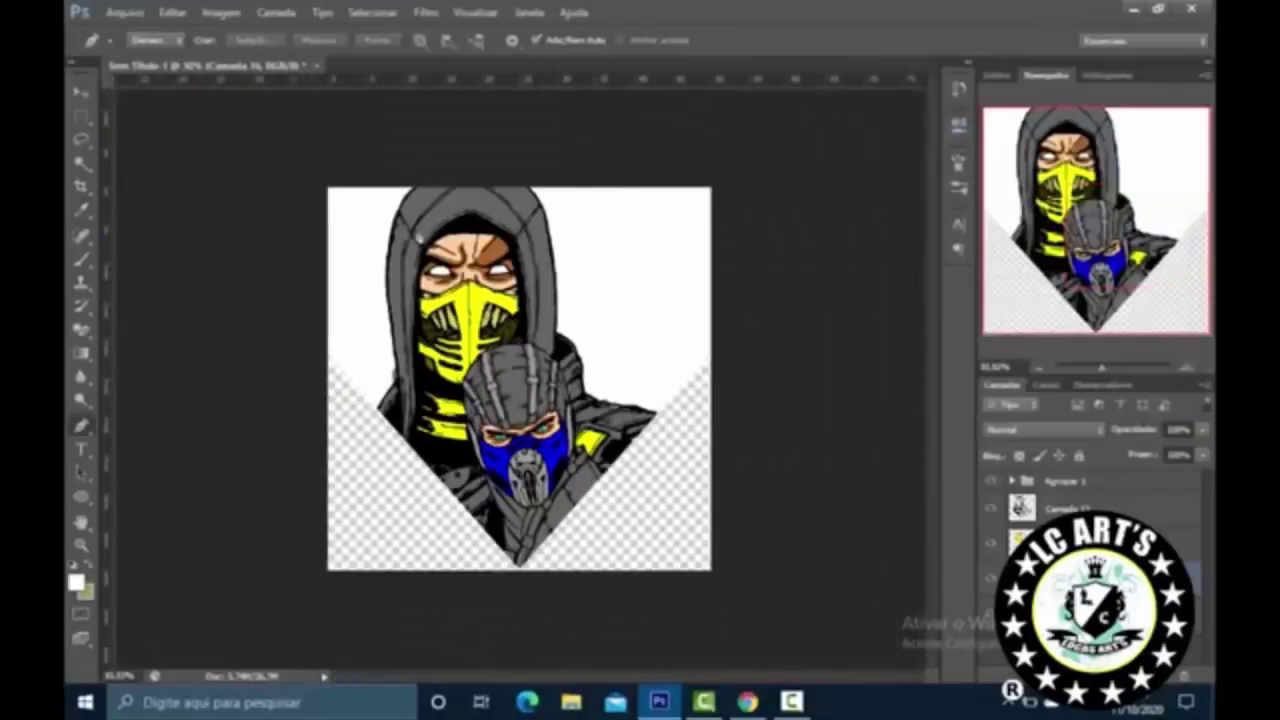
scroll(418, 238, "up", 2)
scroll(418, 238, "up", 4)
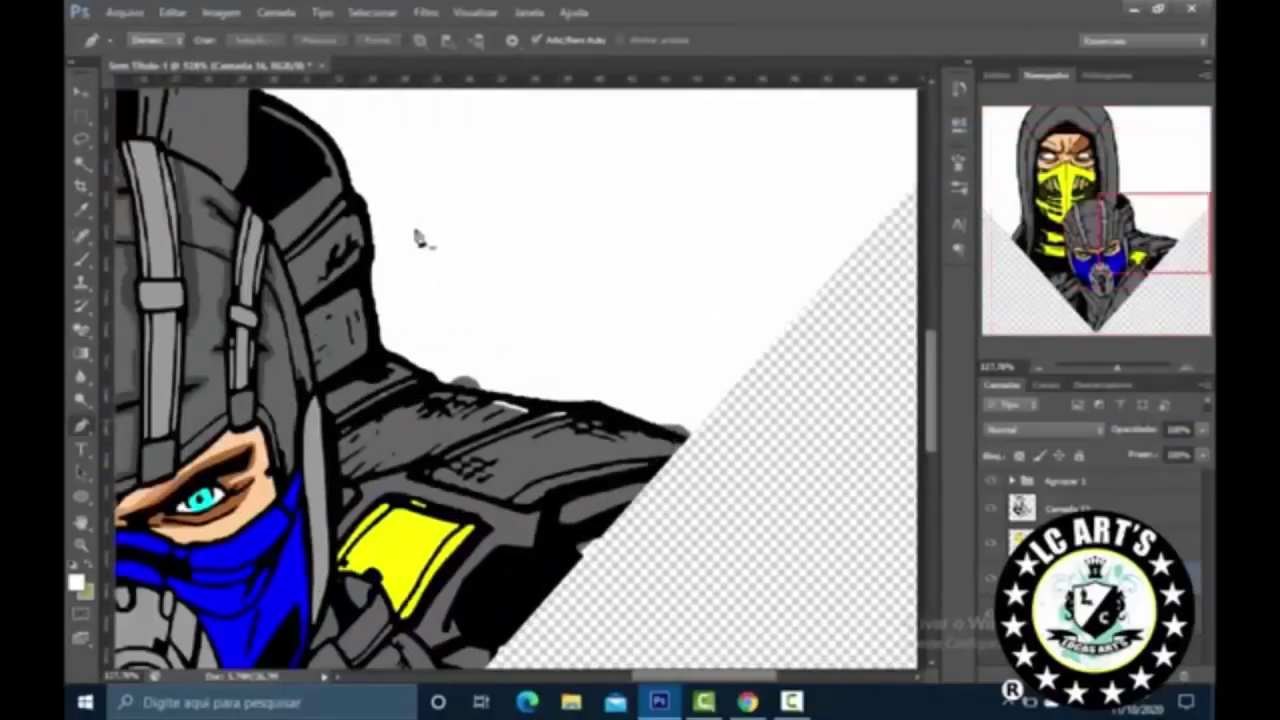
key("ctrl+z")
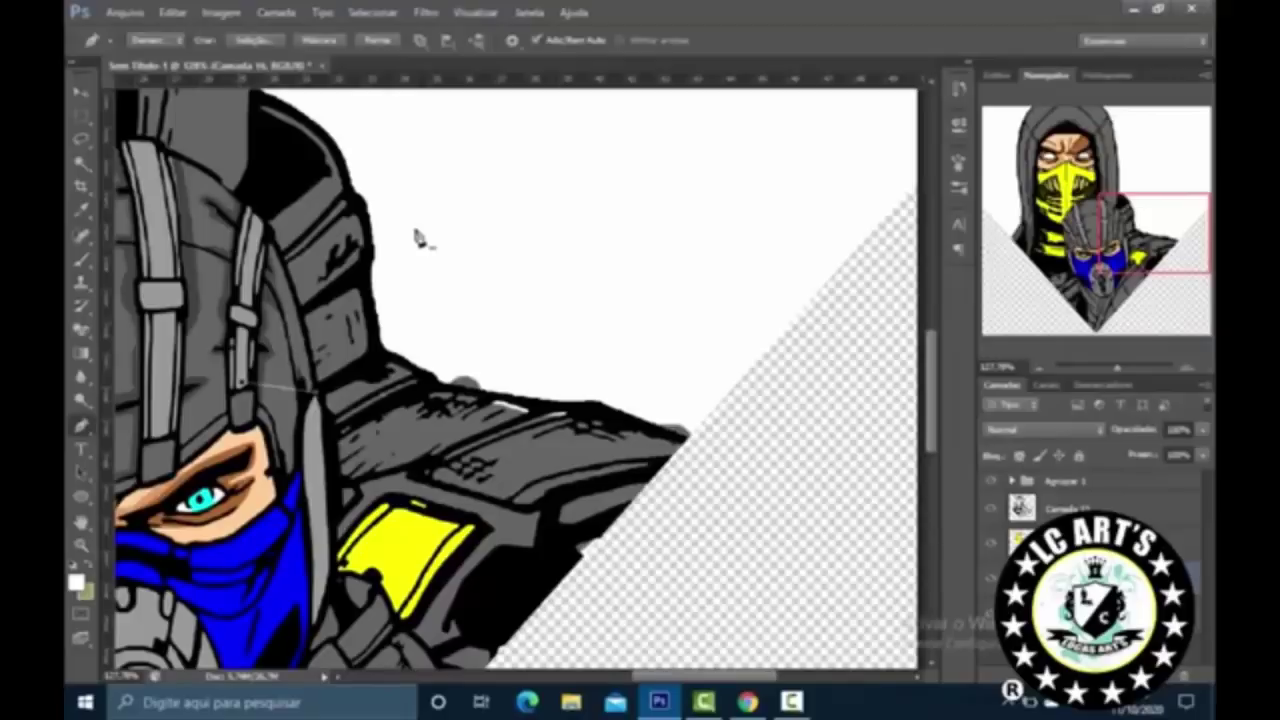
key("ctrl+z")
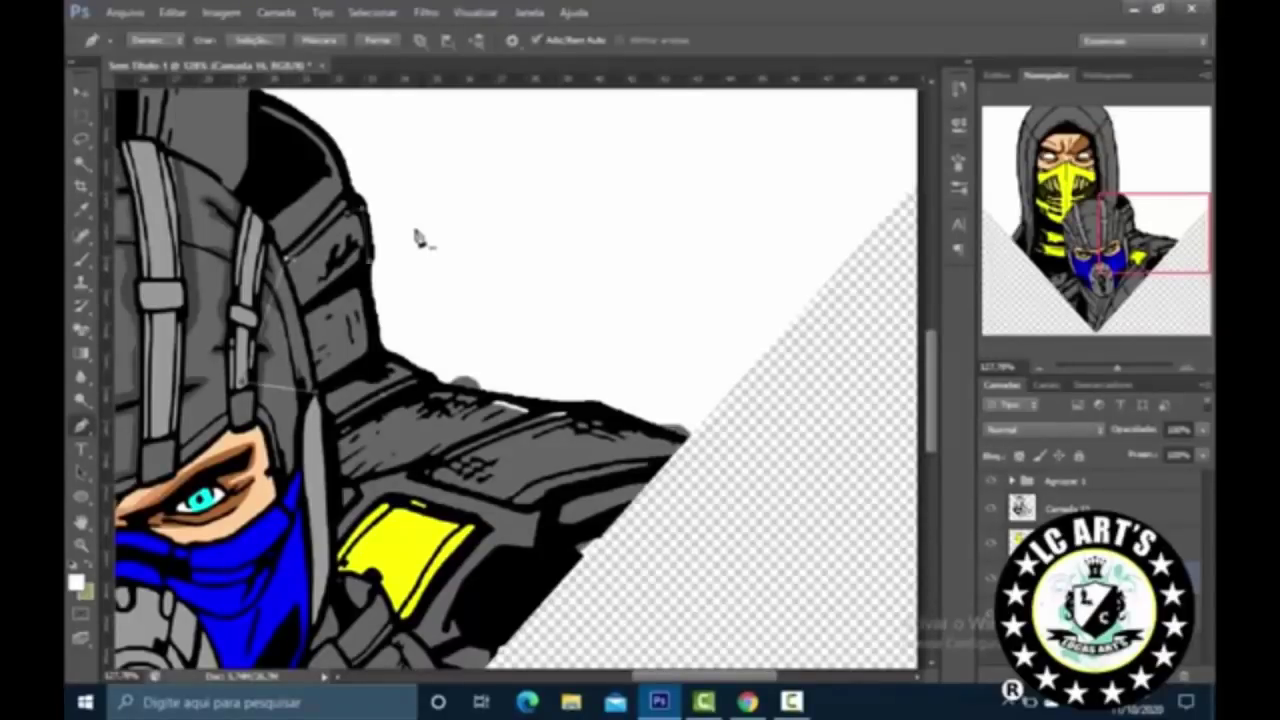
right_click(418, 236)
key("Escape")
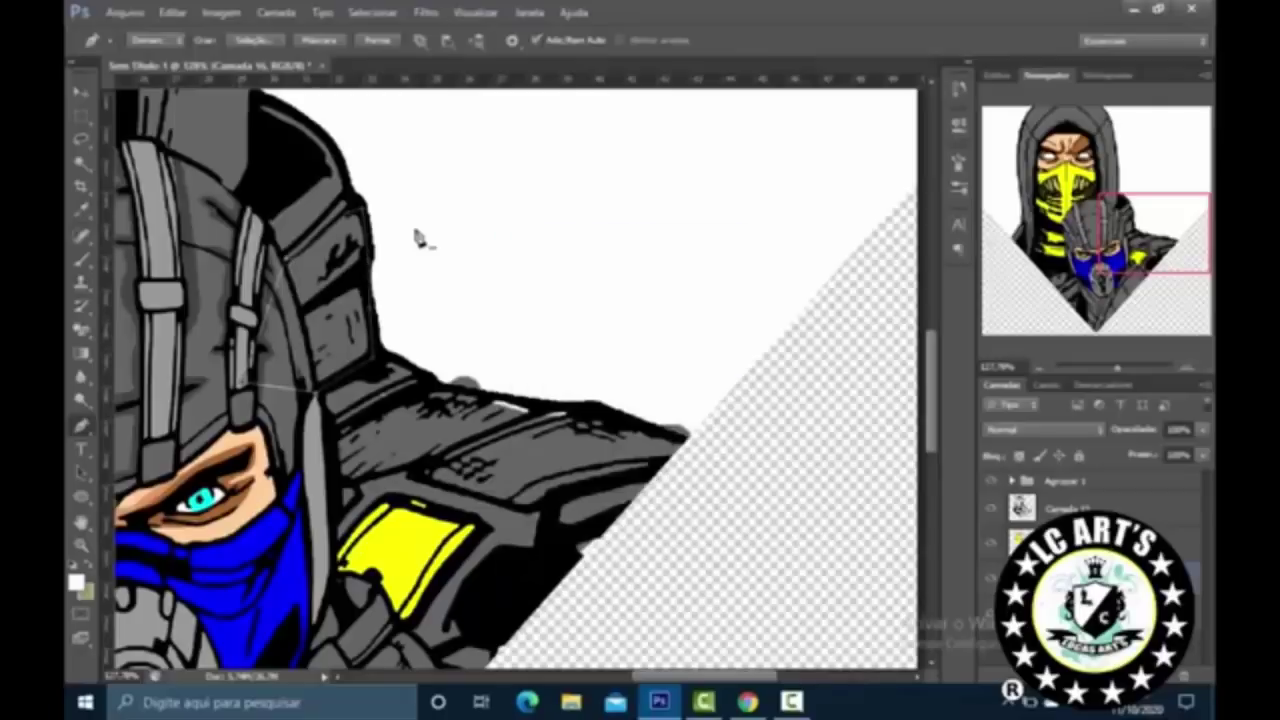
right_click(418, 236)
right_click(418, 236)
key("Return")
key("Return")
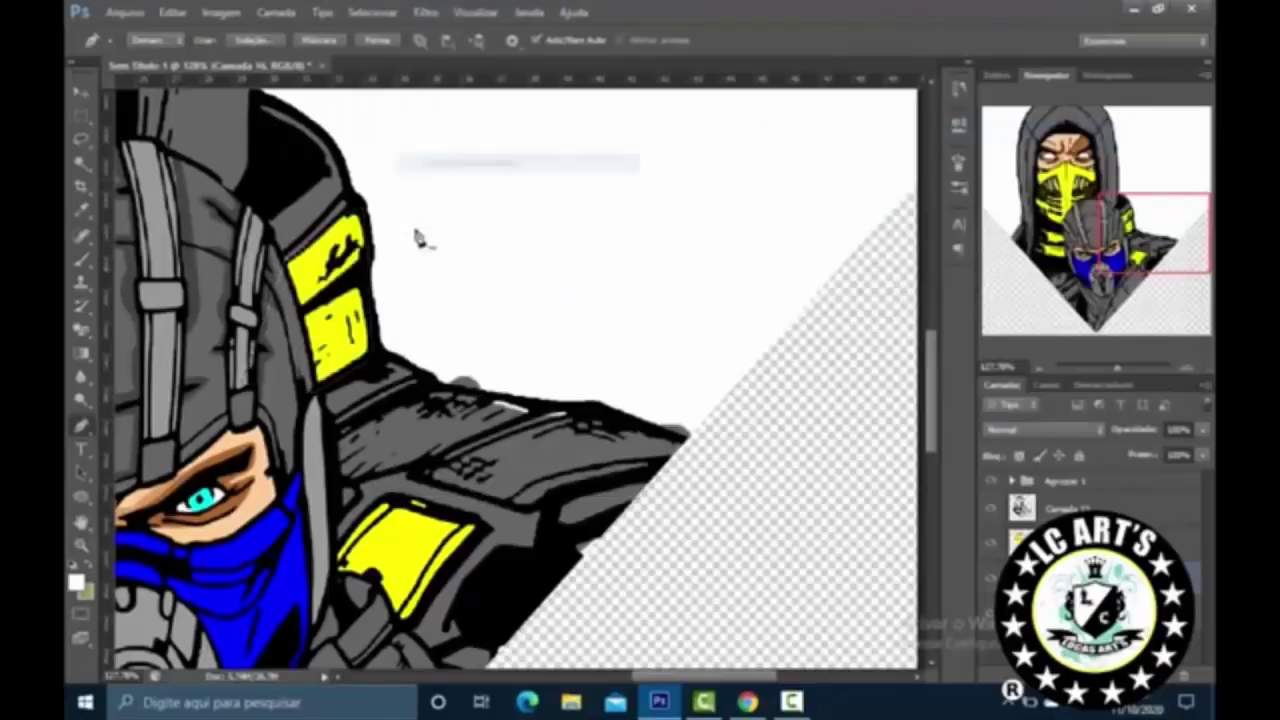
Step: Save the artwork to the desktop as a Photoshop file named "pipa 10cm"
scroll(418, 236, "down", 8)
scroll(418, 236, "up", 1)
scroll(418, 236, "up", 1)
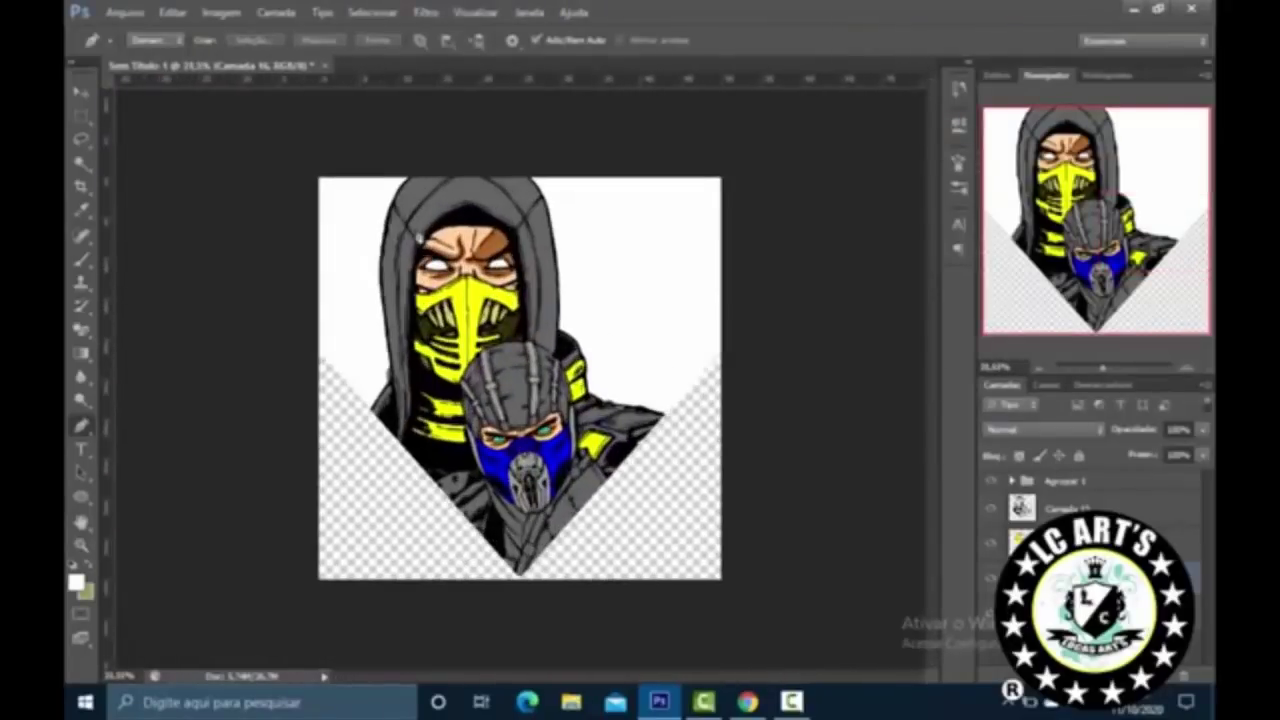
key("ctrl+s")
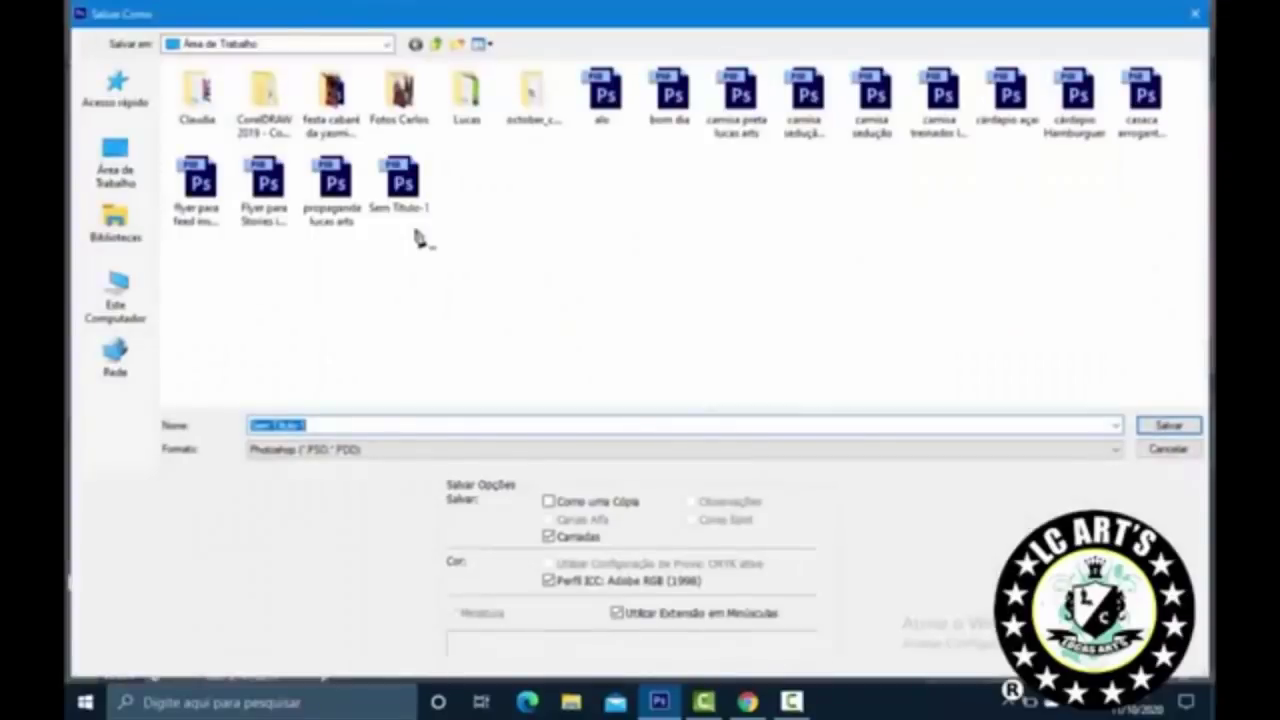
type("pipa")
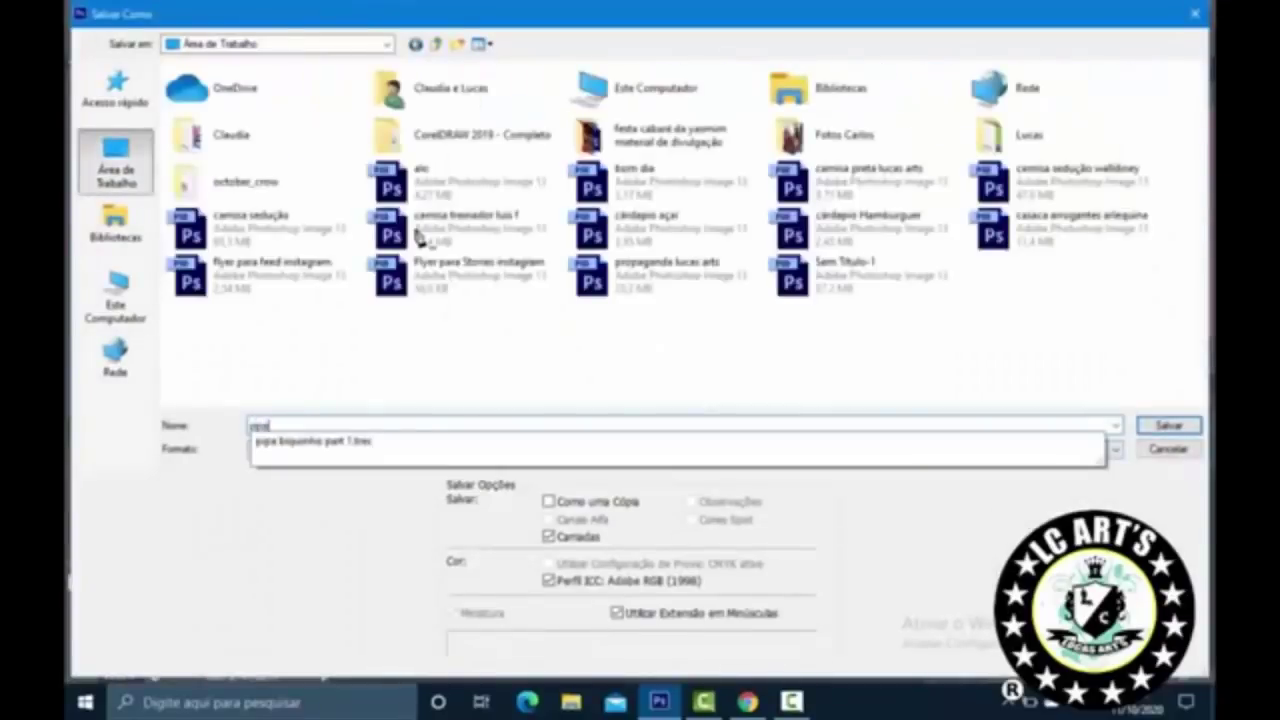
type(" 10cm")
key("Return")
key("Return")
key("ctrl+plus")
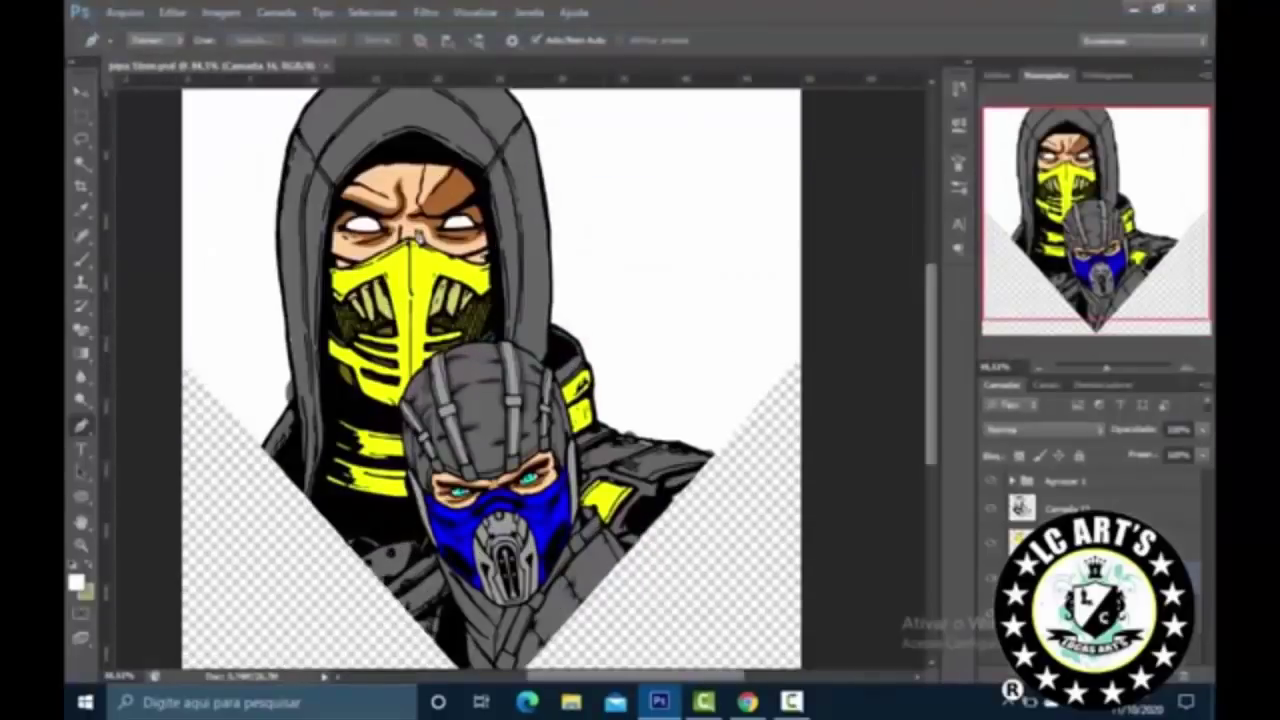
key("ctrl+minus")
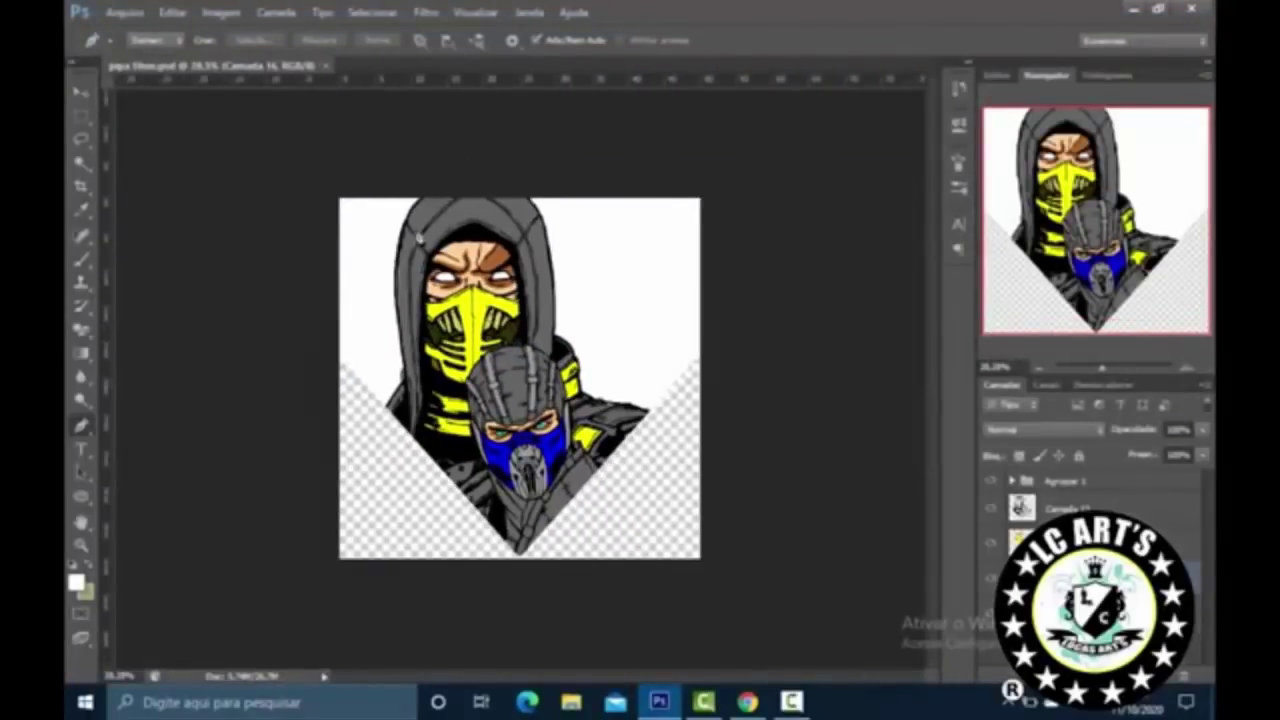
key("ctrl+plus")
key("ctrl+minus")
key("ctrl+minus")
key("ctrl+plus")
key("ctrl+plus")
Step: Select the Scorpion figure's layers and combine them into their own layer group
left_click(1065, 508)
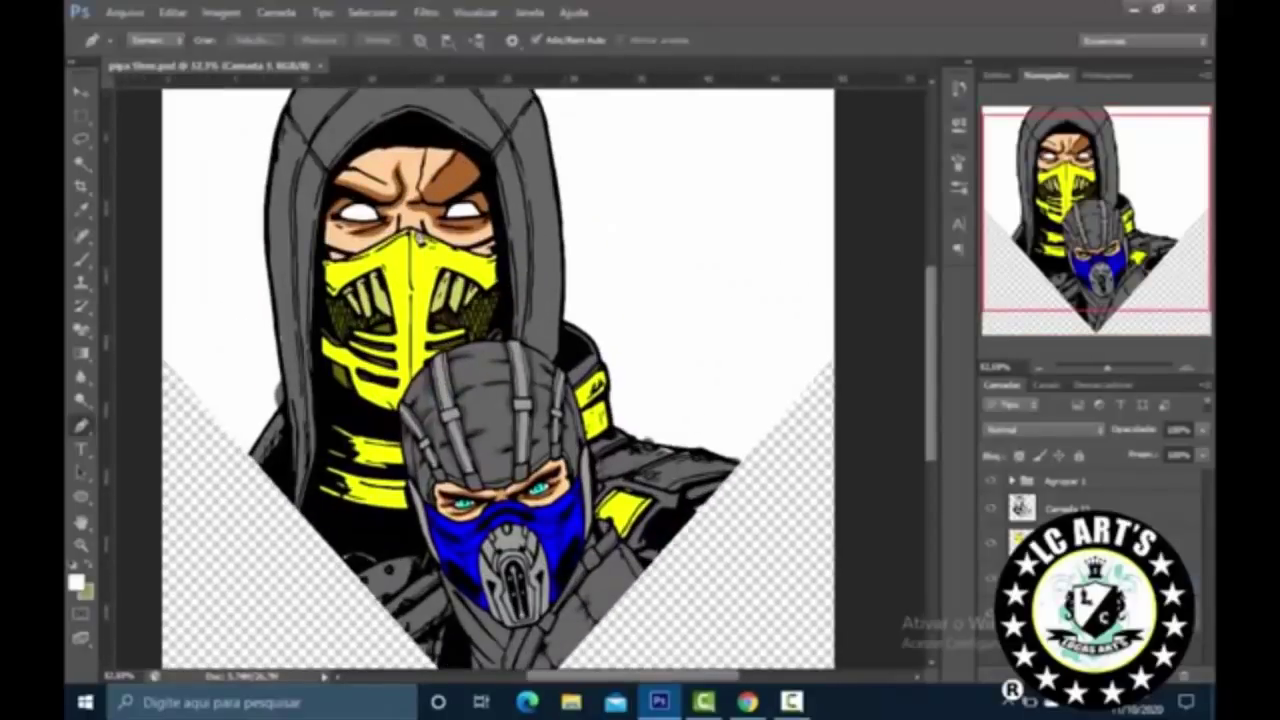
right_click(1065, 508)
left_click(669, 201)
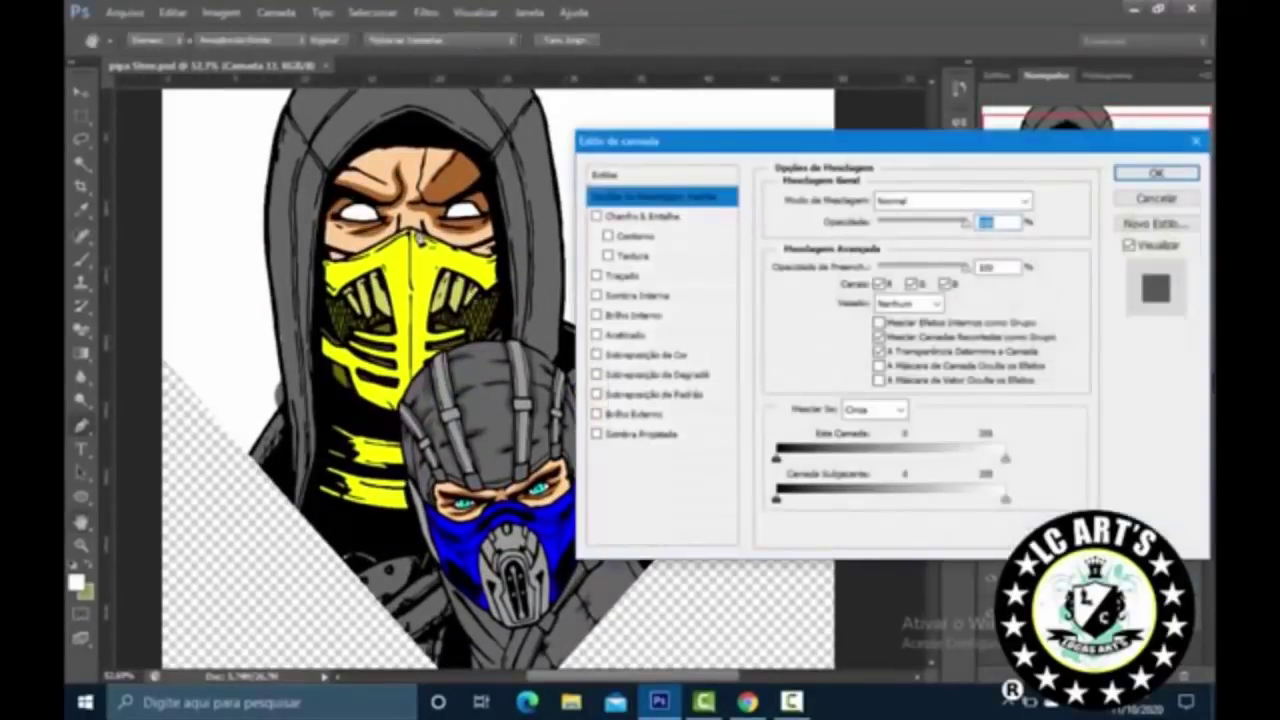
key("Escape")
key("ctrl+g")
Step: Create a new layer beneath both figure groups and fill it with black
double_click(1100, 528)
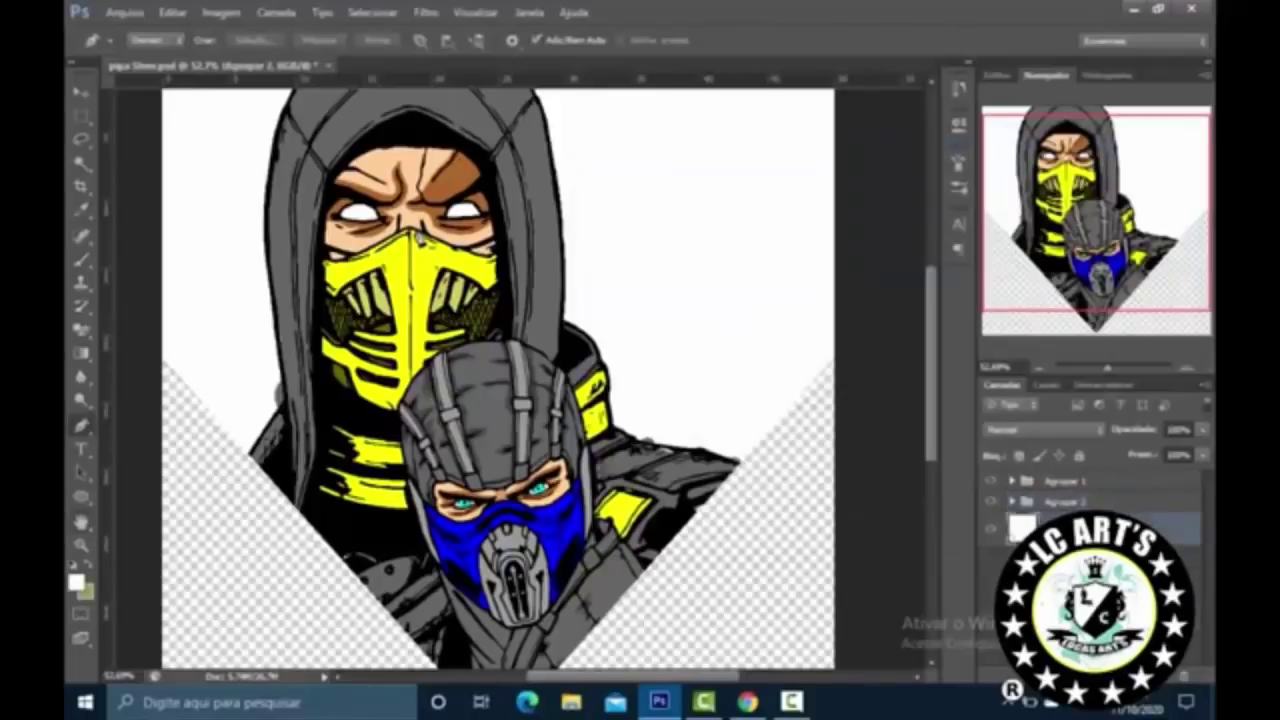
key("Escape")
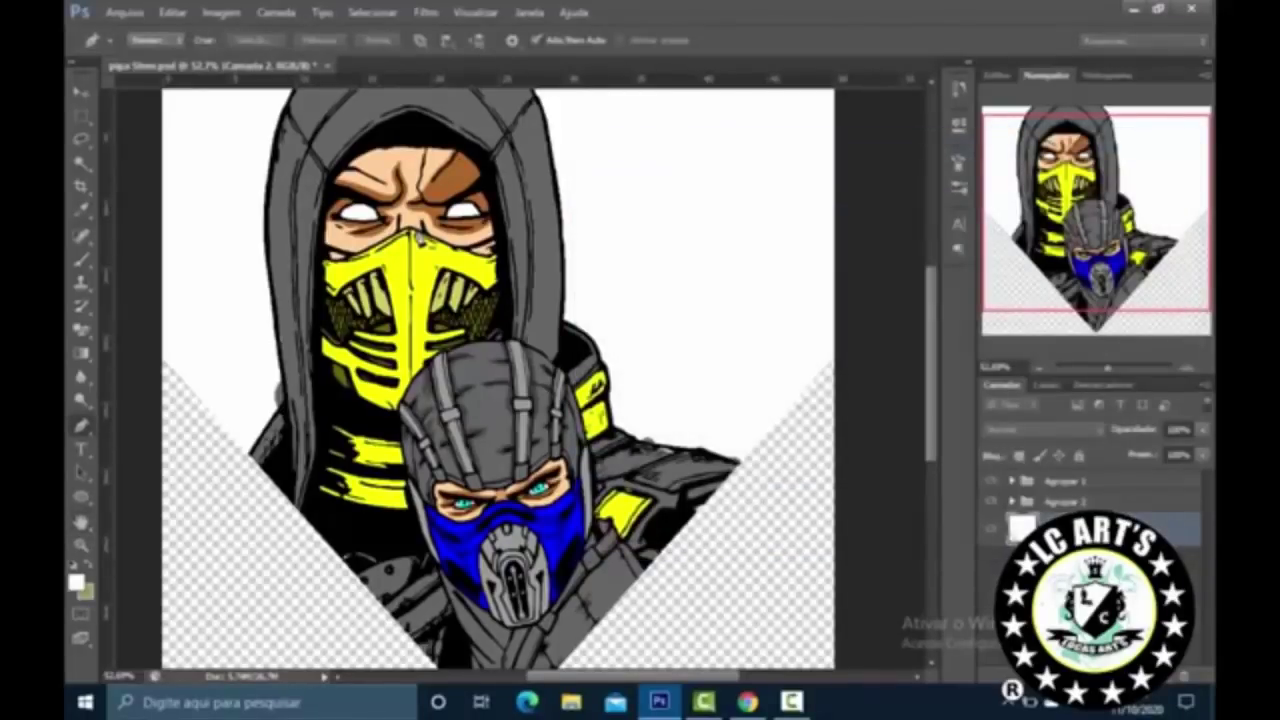
left_click(1100, 528)
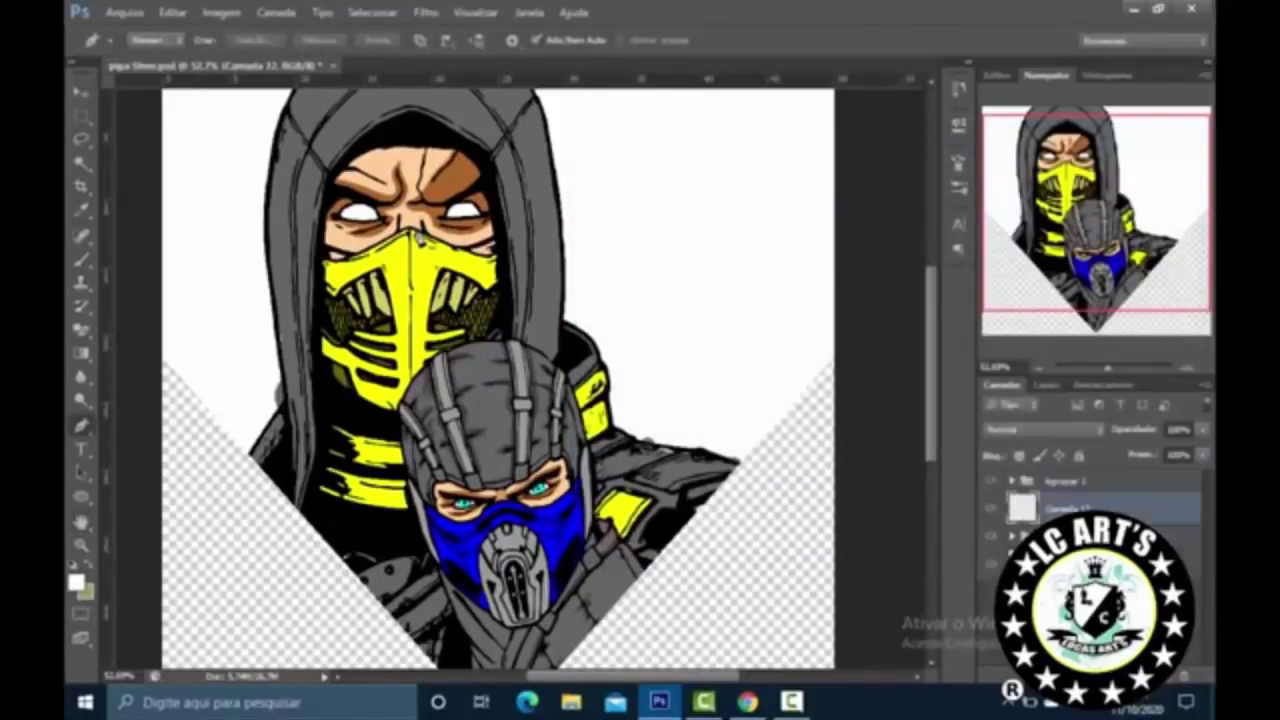
key("g")
key("shift+g")
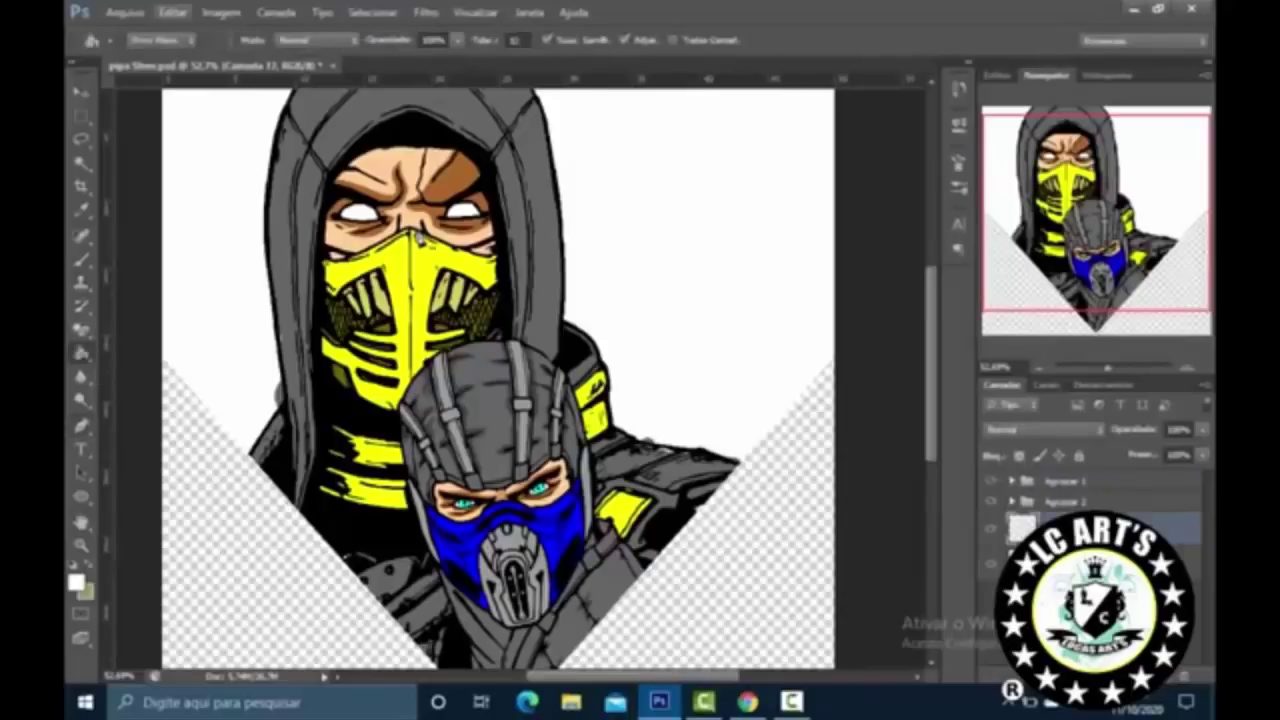
left_click(76, 580)
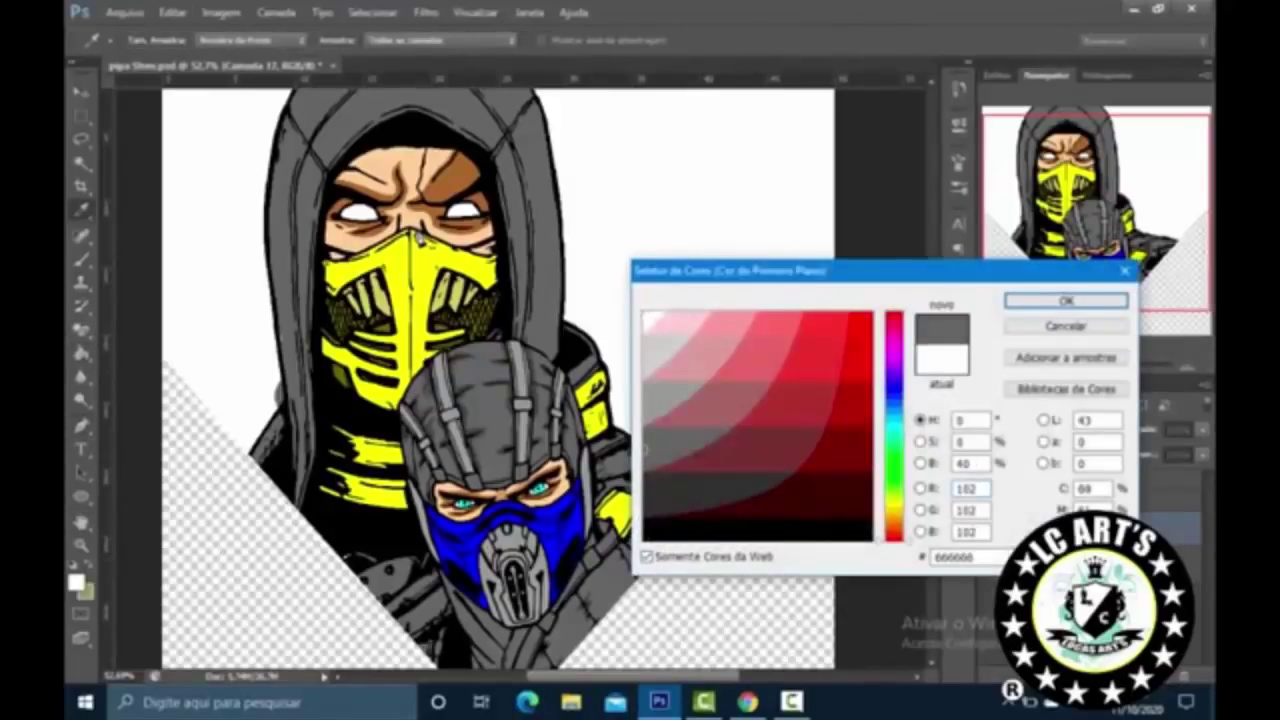
key("Return")
key("alt+BackSpace")
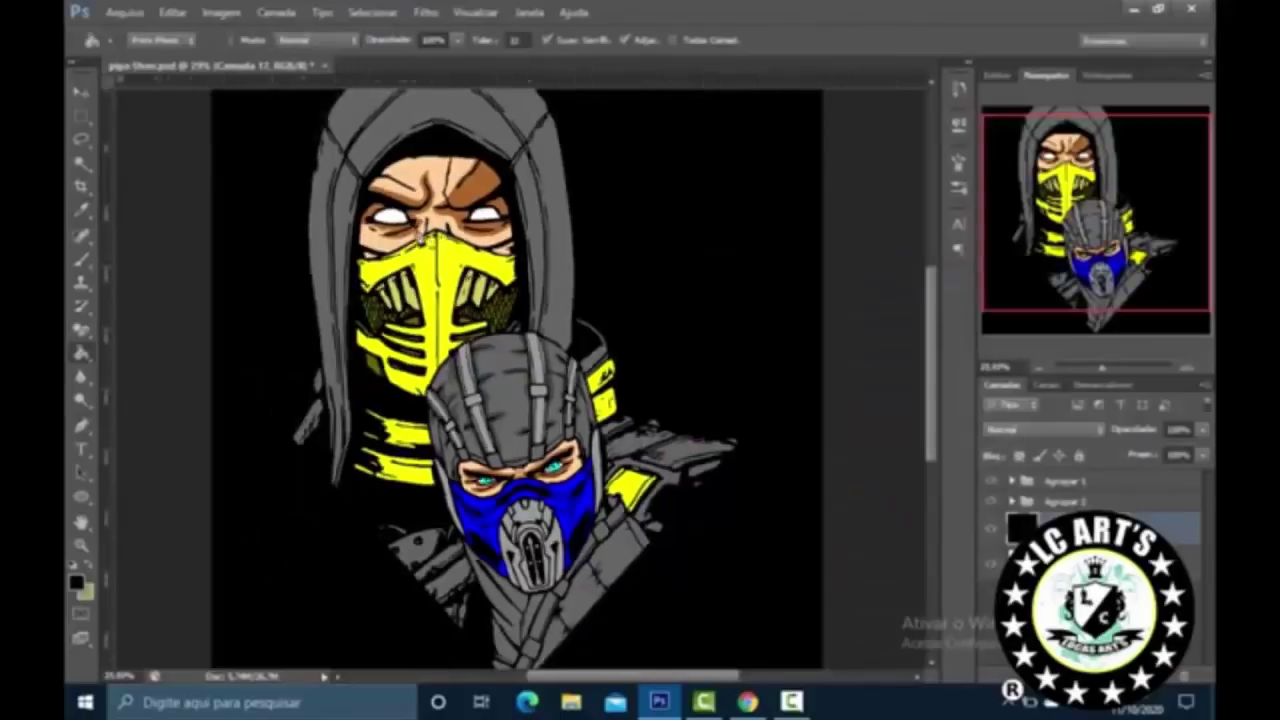
Step: Clip the black layer to the white background shape beneath it
key("ctrl+minus")
key("ctrl+minus")
key("ctrl+minus")
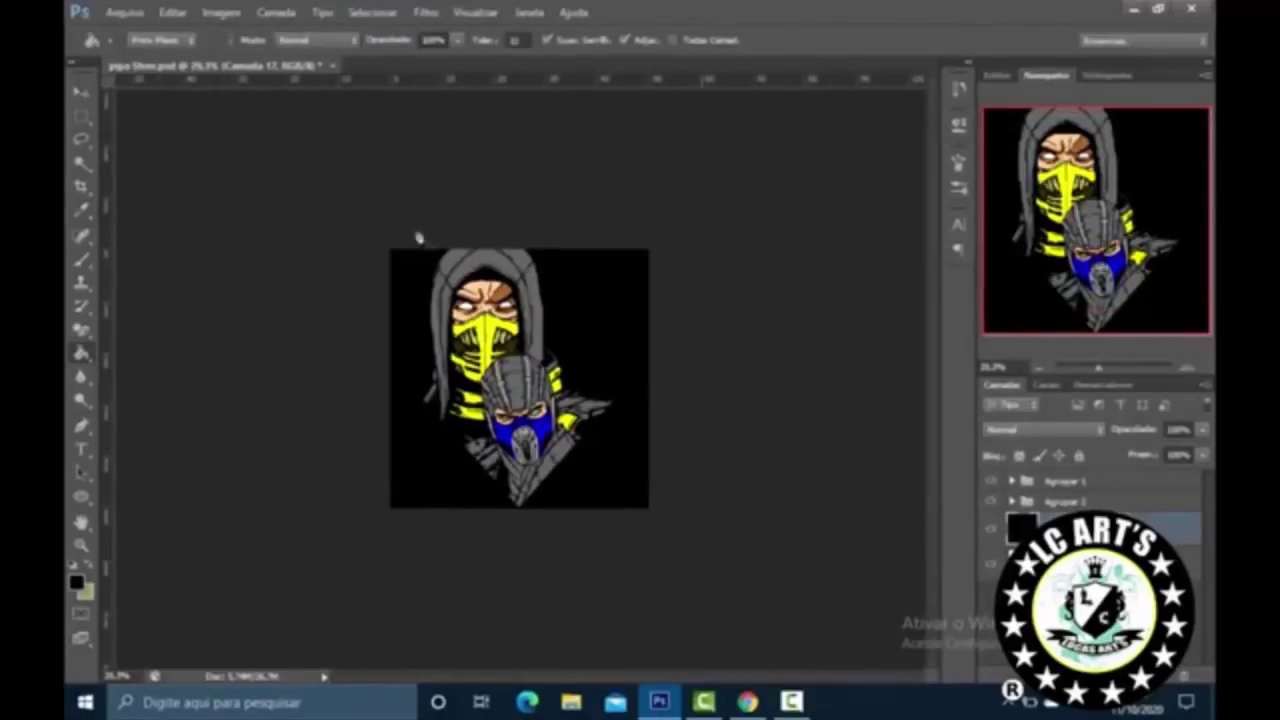
key("ctrl+alt+g")
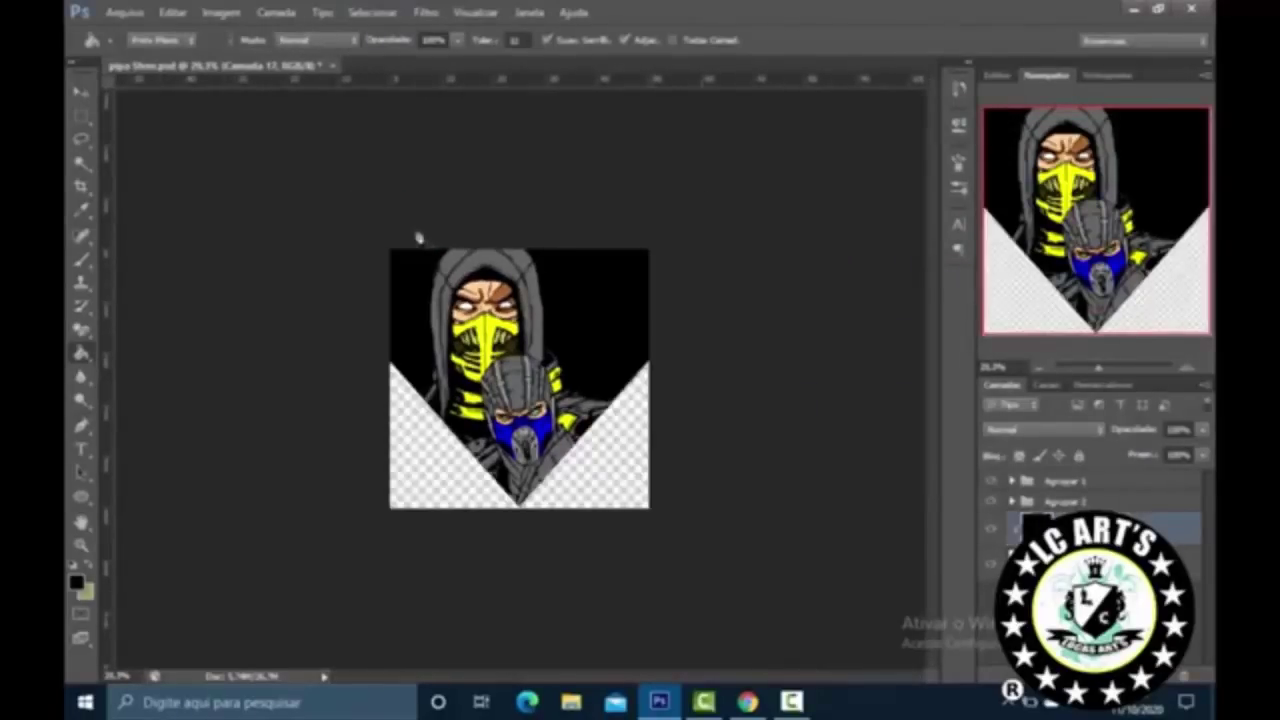
Step: Switch to Chrome, search Google Images for "fogo azul" and limit the results to large images
key("alt+Tab")
scroll(418, 237, "up", 1)
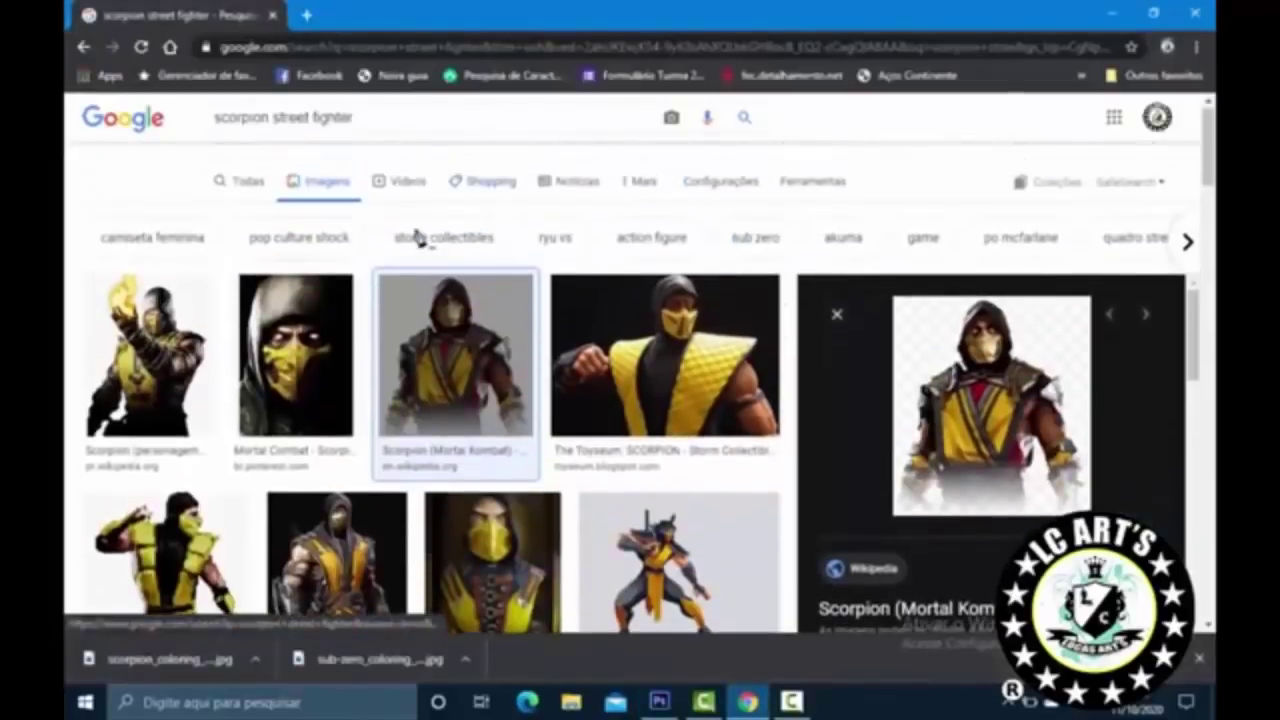
type("fogo azul")
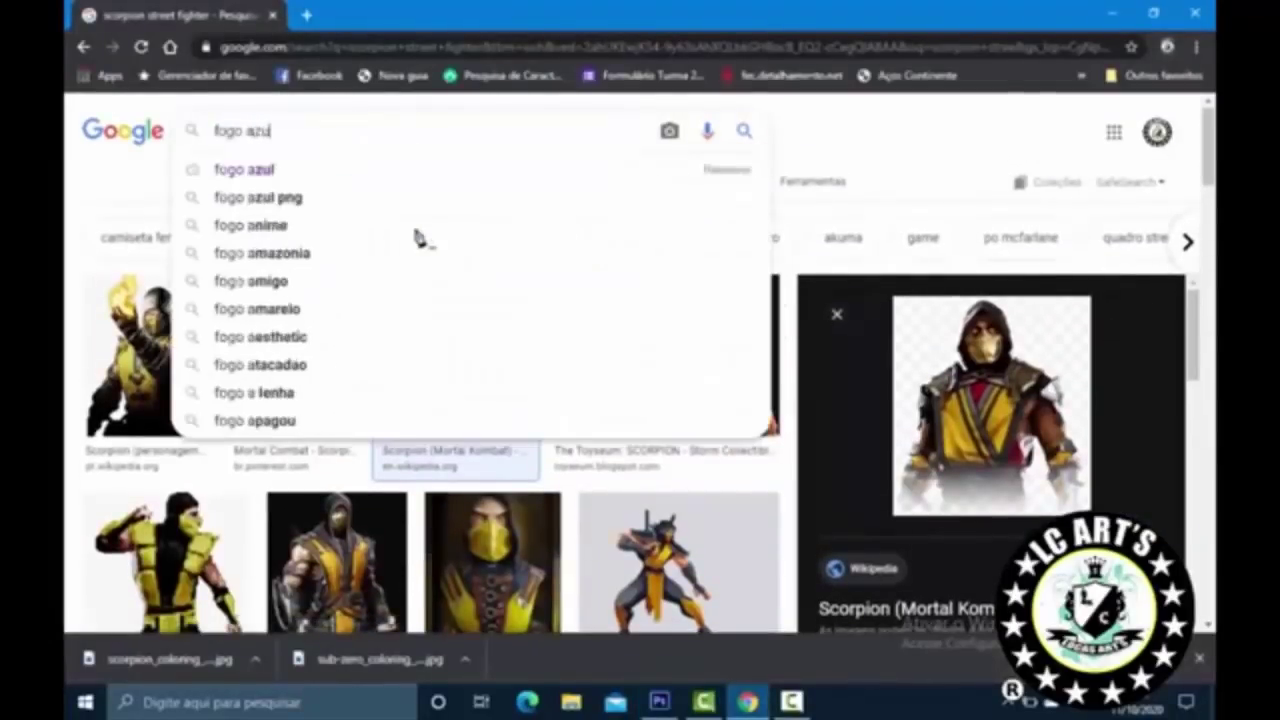
key("Return")
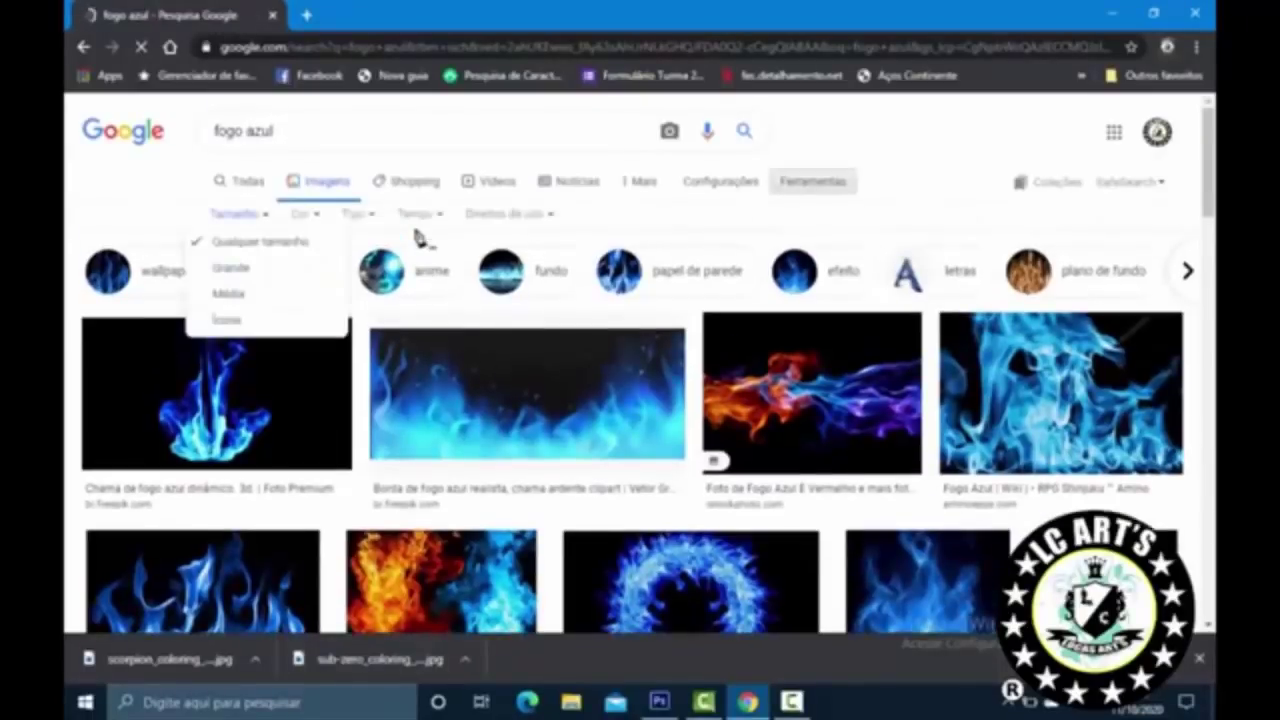
key("Down")
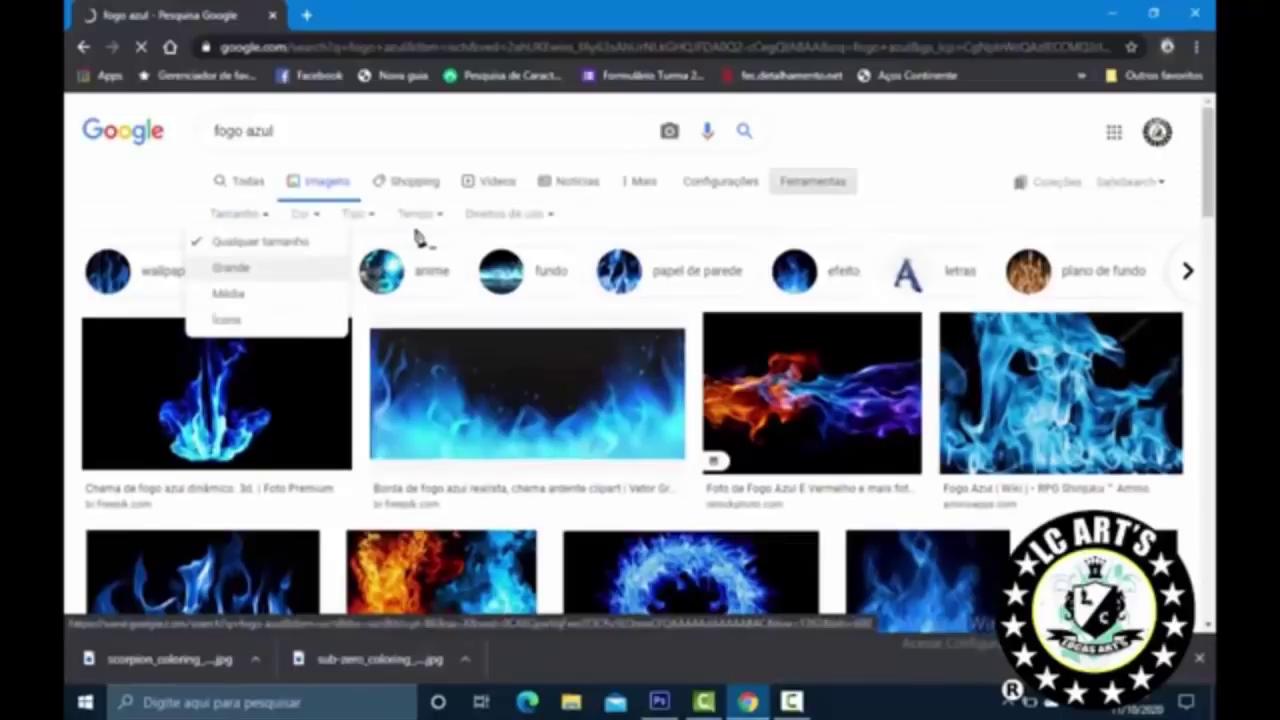
key("Return")
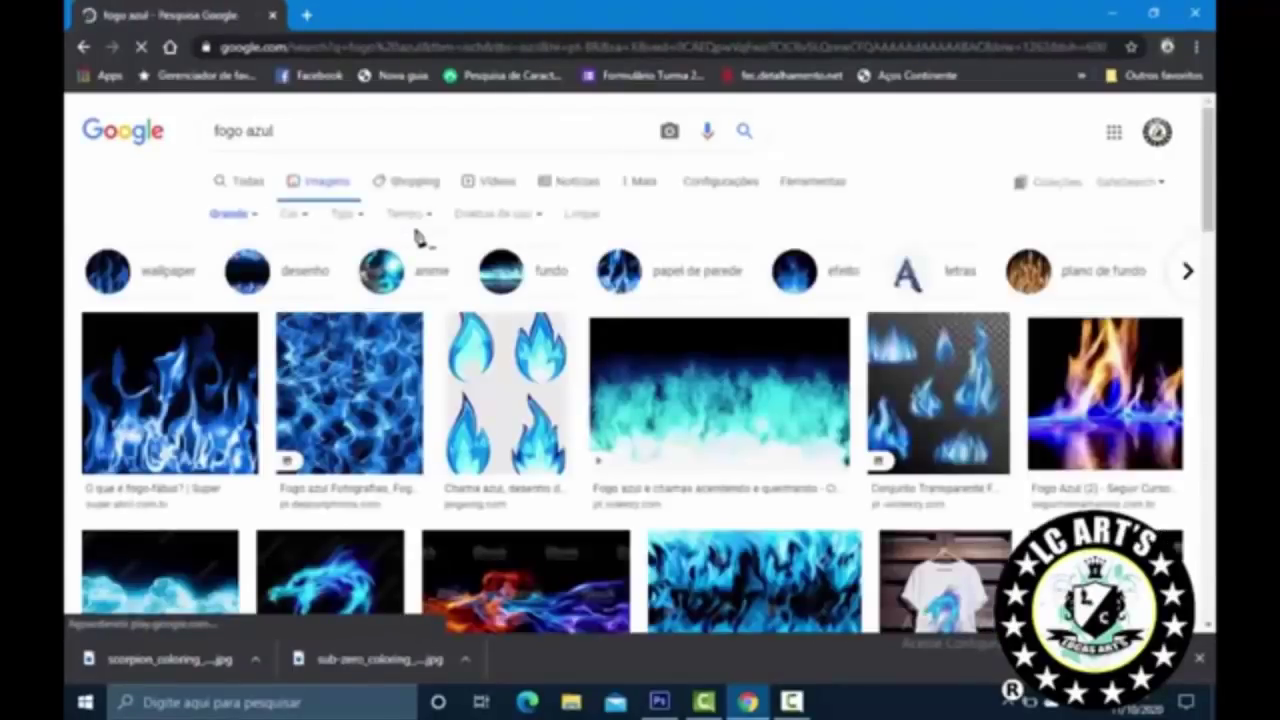
Step: Browse the fire images, previewing the red-and-blue flames and the blue fire dragon
scroll(419, 237, "down", 3)
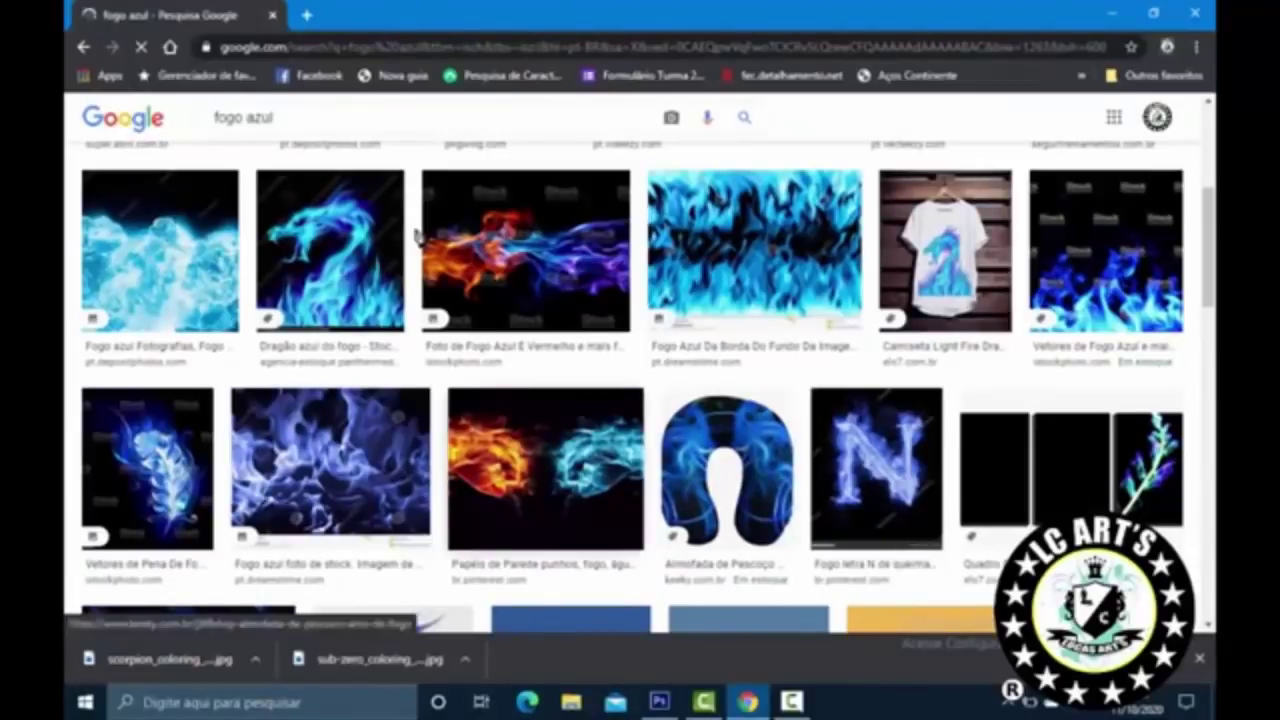
left_click(422, 237)
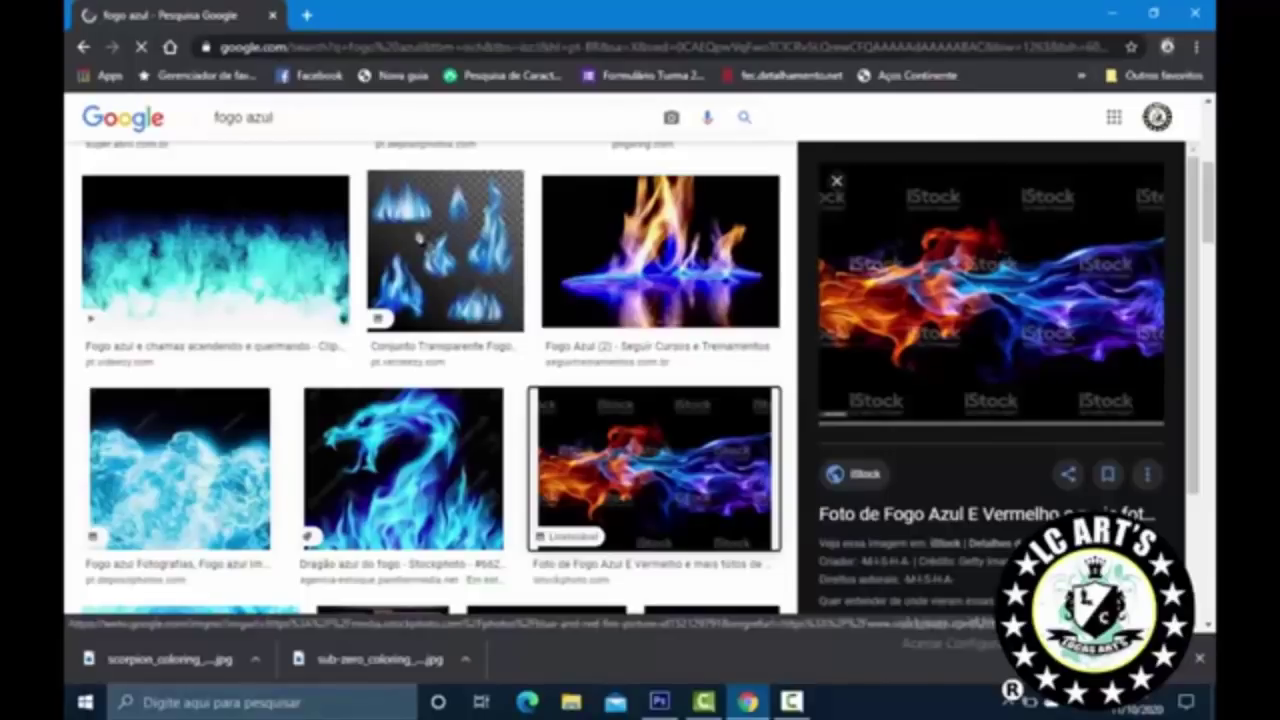
scroll(419, 238, "down", 3)
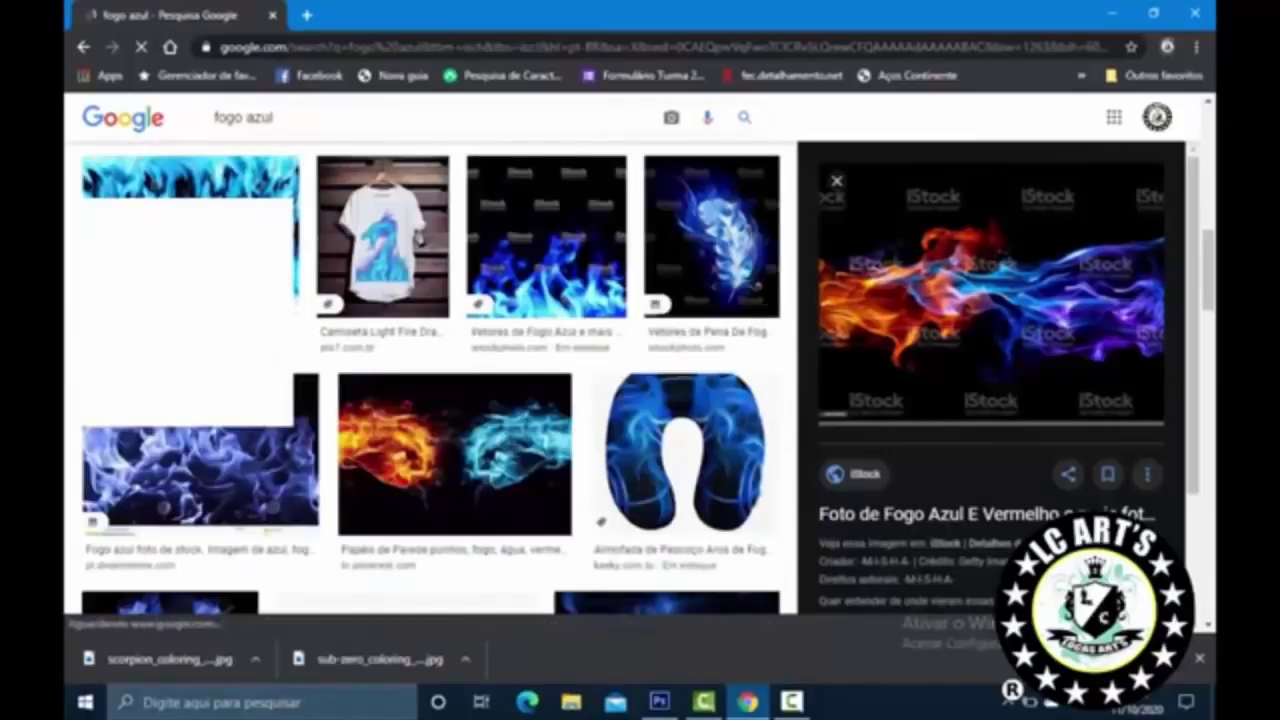
scroll(414, 229, "up", 3)
left_click(400, 300)
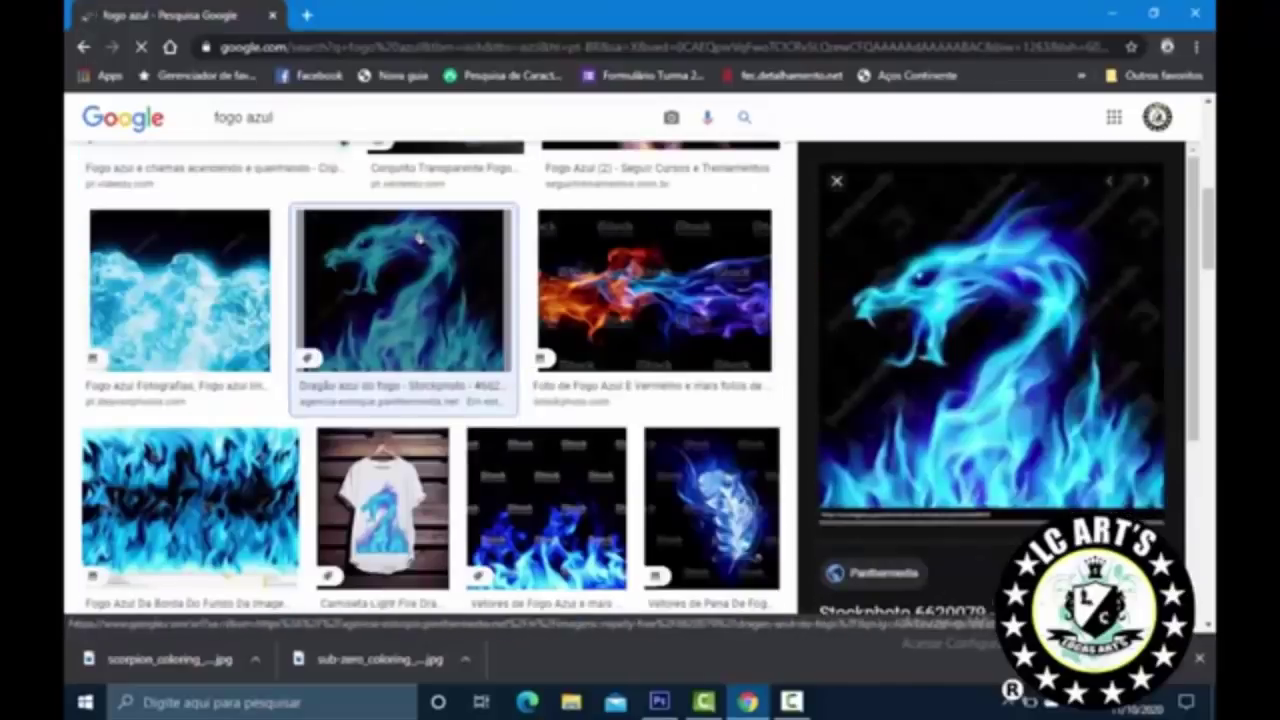
Step: From the fiery fists wallpaper result, preview the related "fighting fire wallpaper" image with red and blue flames
scroll(400, 300, "down", 3)
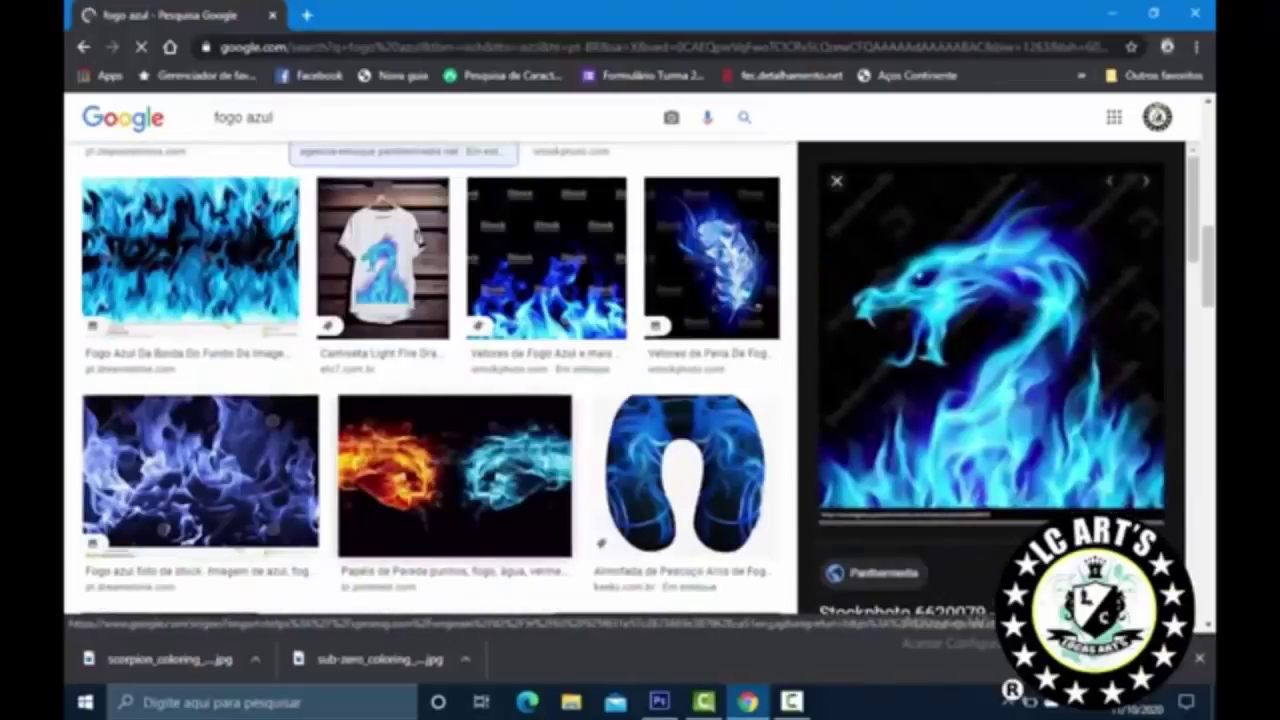
left_click(455, 475)
scroll(990, 380, "down", 3)
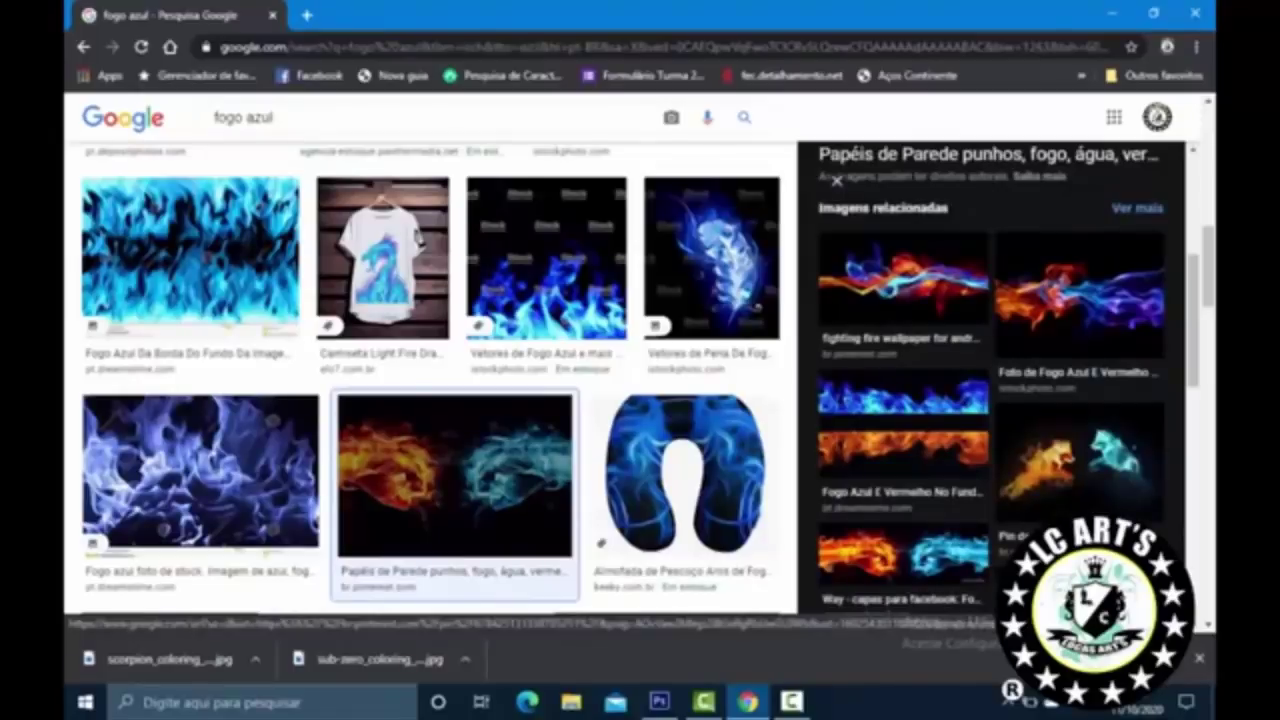
left_click(903, 280)
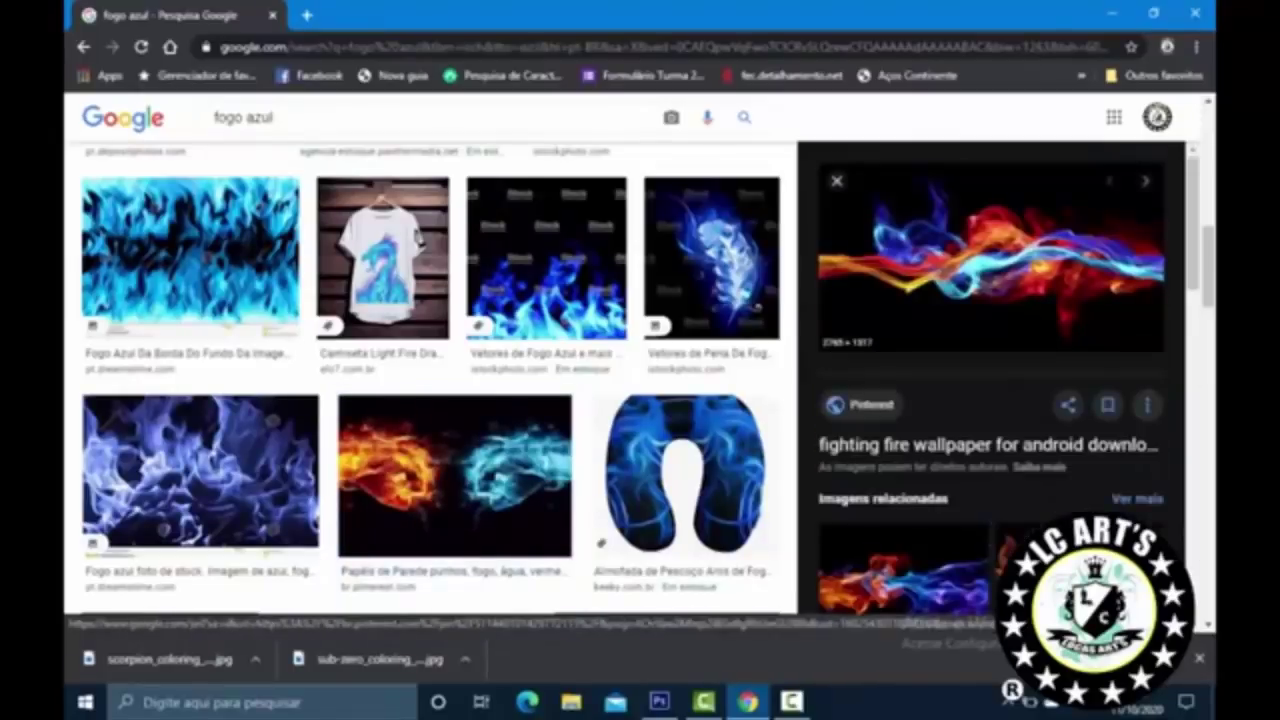
Step: Switch to Photoshop, paste the red-and-blue flames image and centre it over the kite's upper edge
left_click(659, 702)
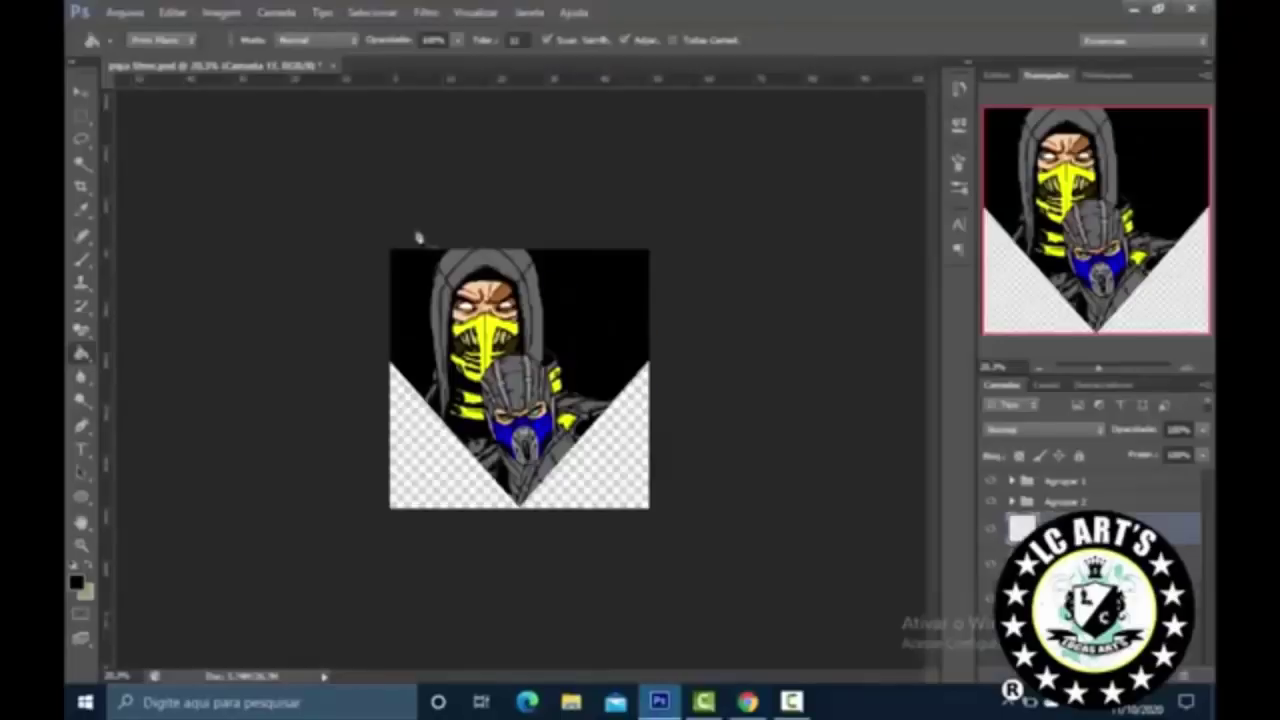
key("ctrl+v")
key("ctrl+t")
left_click_drag(614, 310, 503, 175)
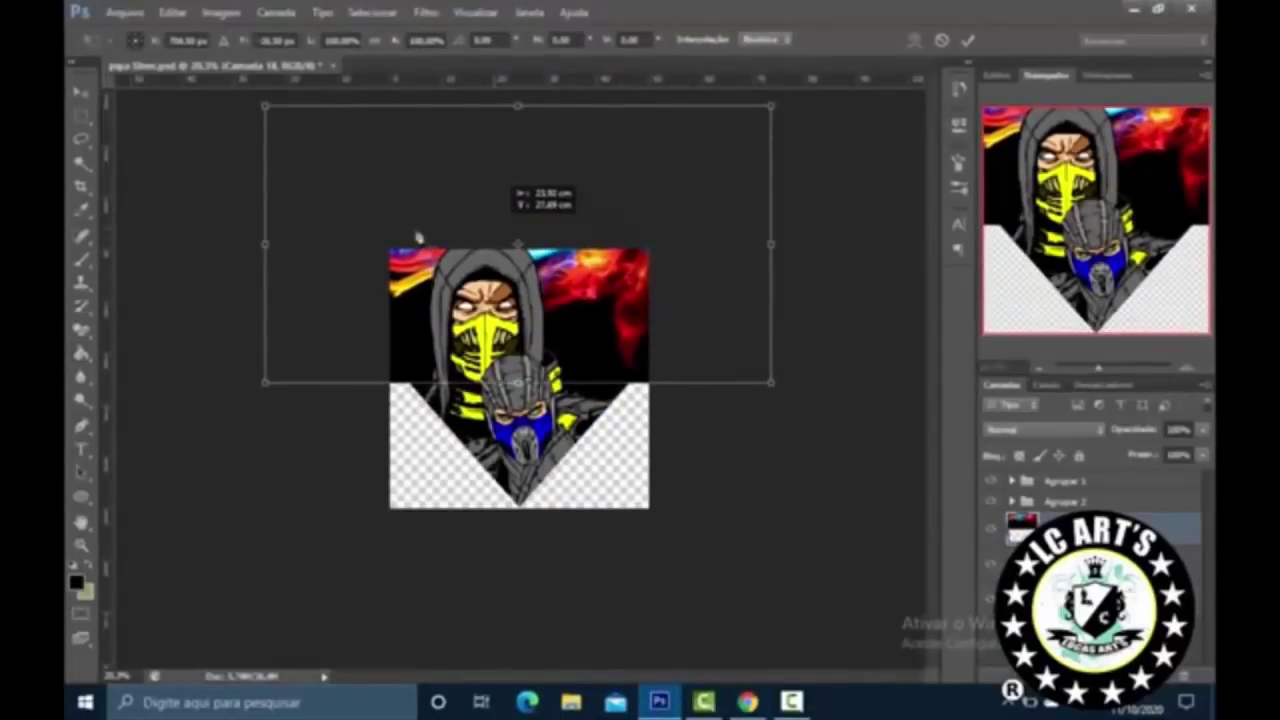
left_click_drag(418, 237, 418, 237)
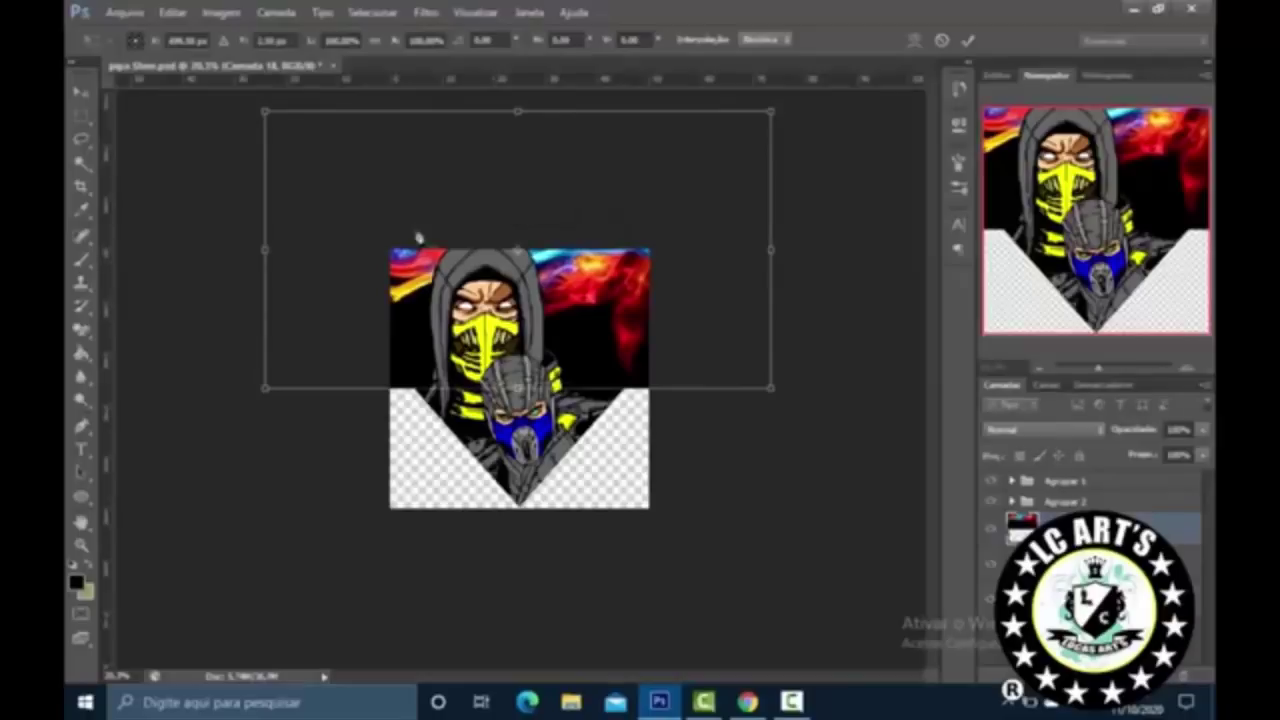
Step: Shrink the flames image to the canvas width and reduce its height, keeping it across the kite's upper edge
left_click_drag(265, 249, 390, 249)
left_click_drag(580, 110, 580, 171)
left_click_drag(770, 280, 650, 280)
left_click_drag(520, 388, 520, 330)
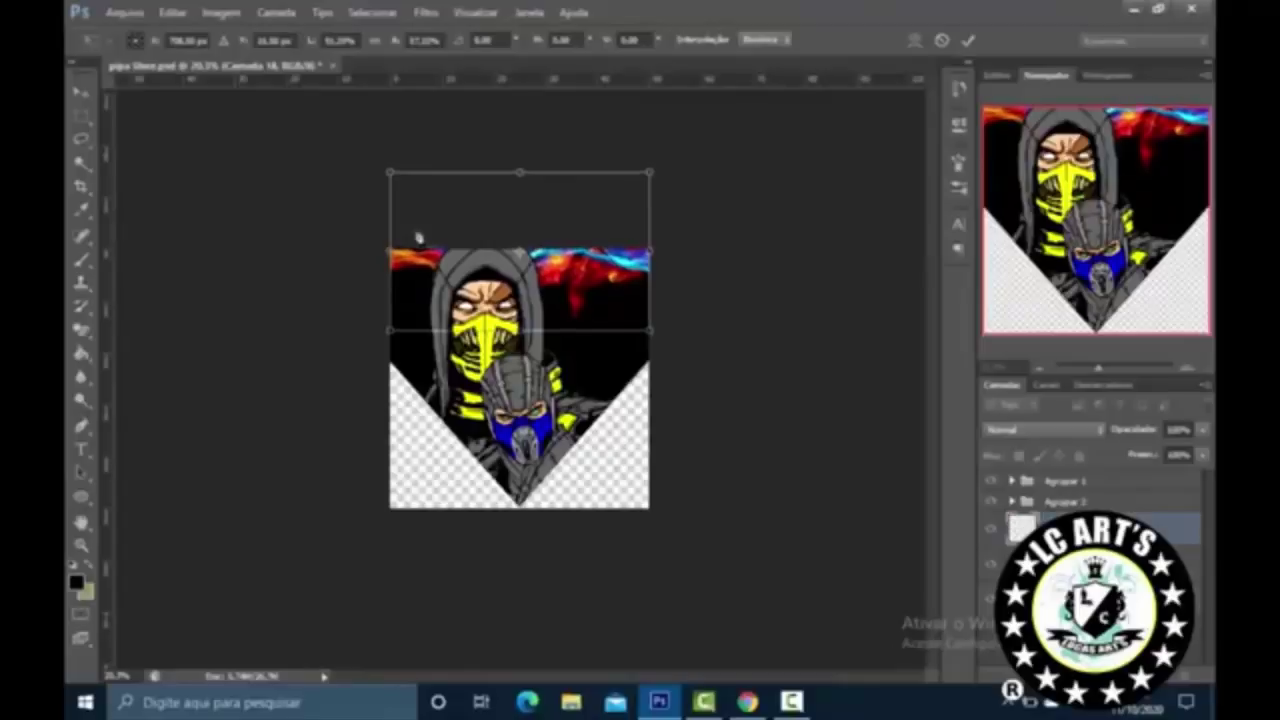
key("Return")
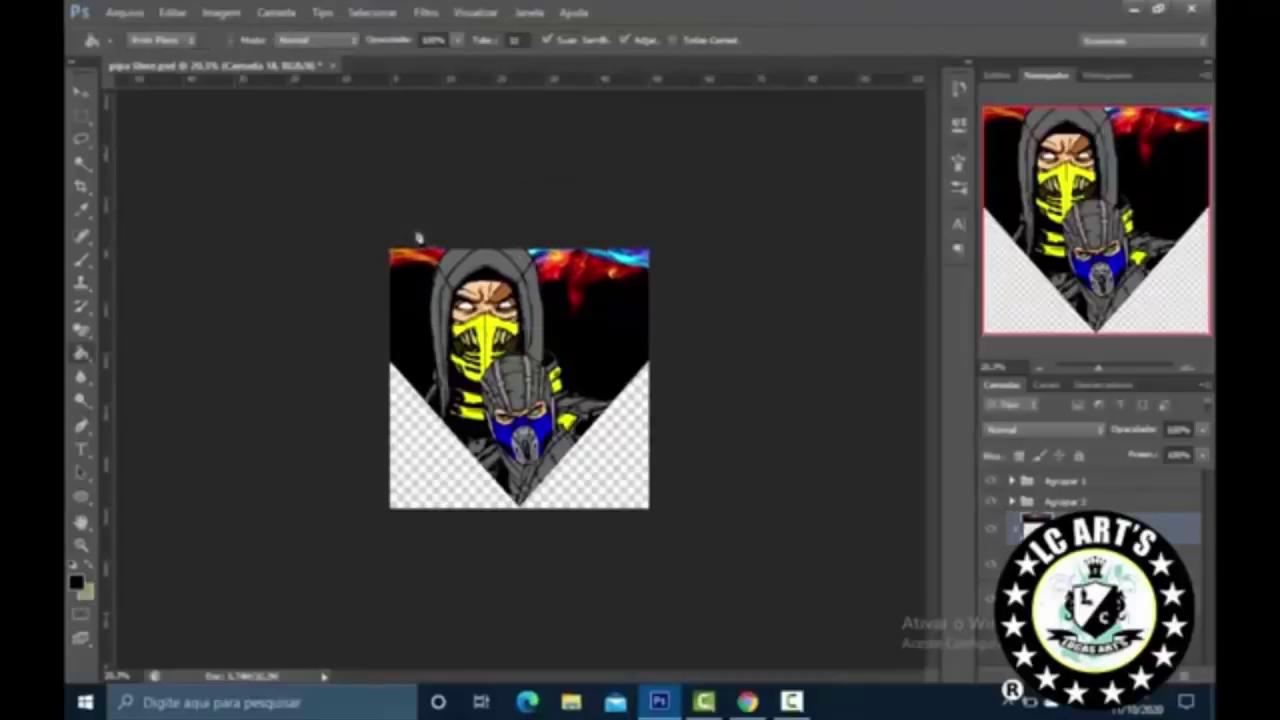
Step: Raise the flames layer's saturation to +20 with Hue/Saturation
key("w")
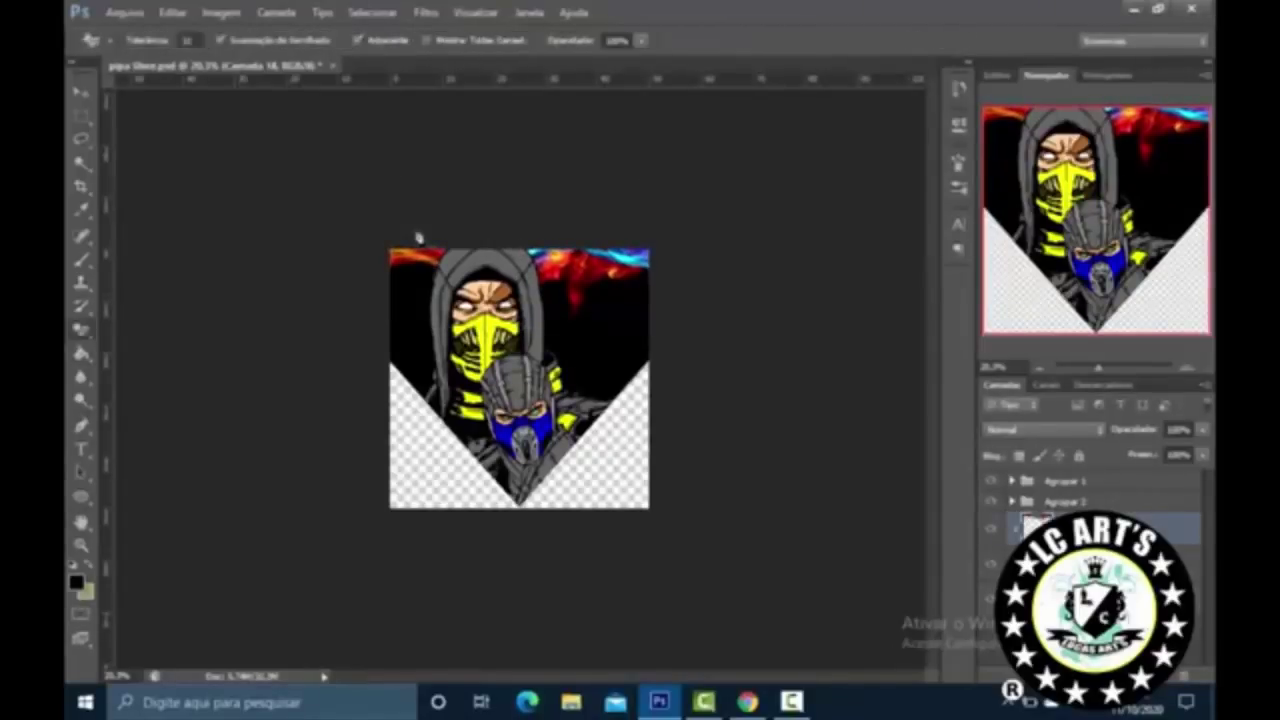
key("ctrl+plus")
key("ctrl+minus")
key("ctrl+minus")
key("ctrl+u")
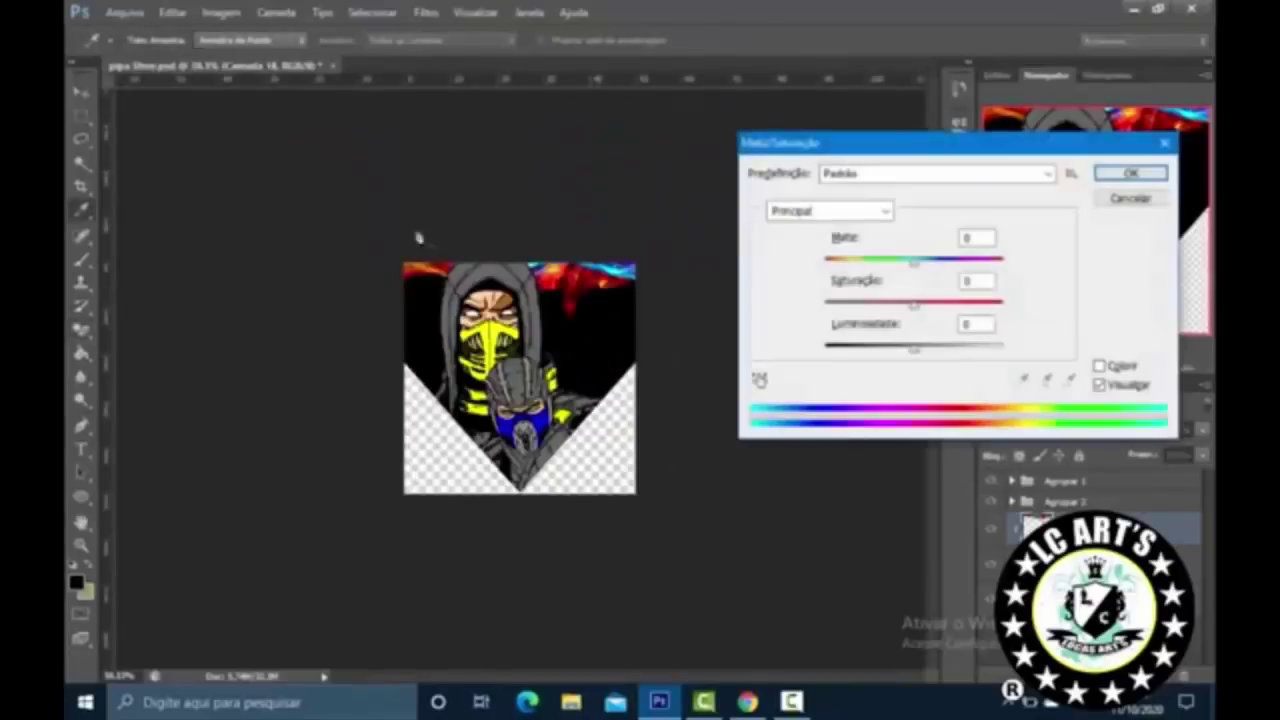
key("Tab")
key("shift+Up")
key("shift+Up")
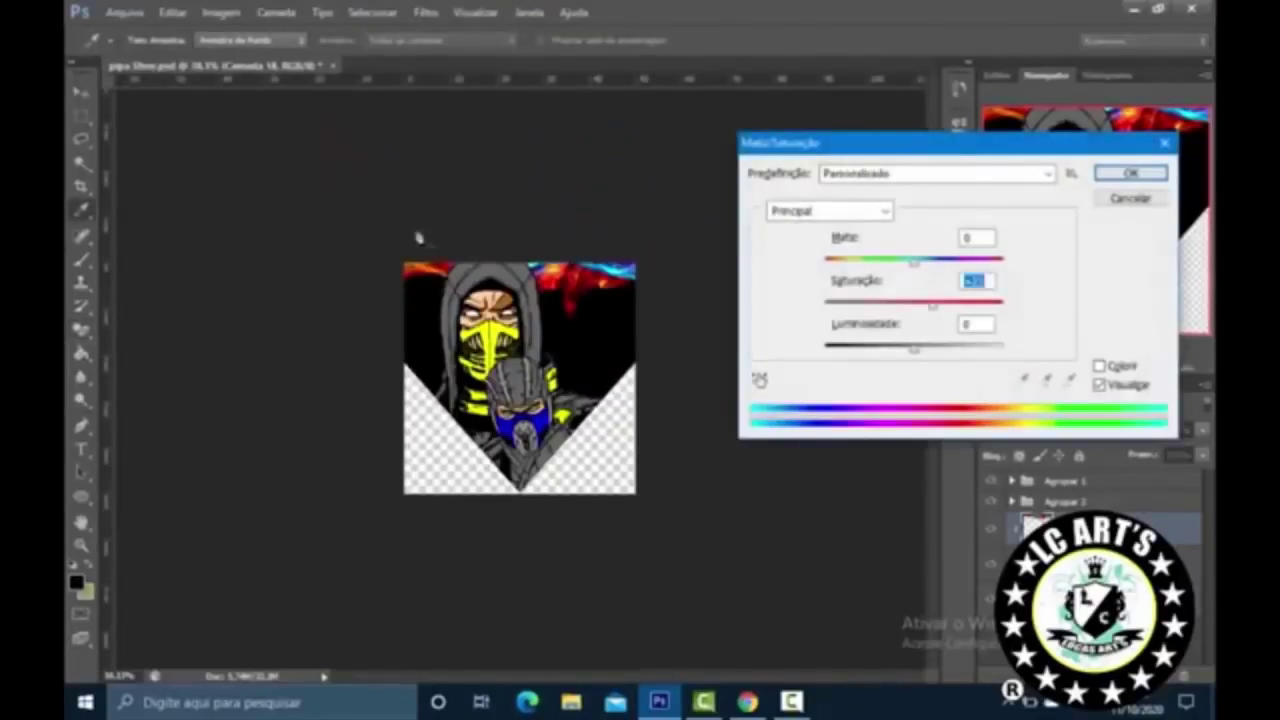
key("Return")
key("v")
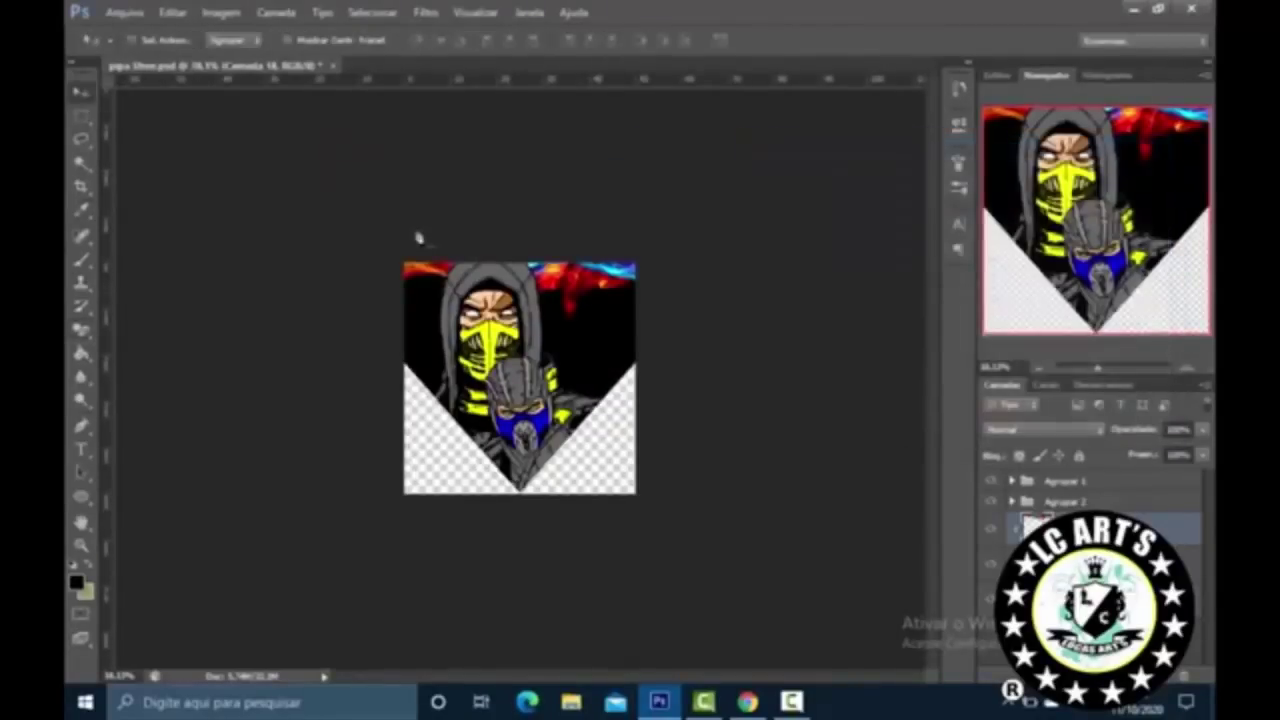
Step: Switch to Chrome, return to the start of the fire results and select the "fogo azul" query for replacement
key("ctrl+plus")
key("ctrl+plus")
key("alt+Tab")
scroll(418, 237, "down", 3)
scroll(418, 237, "up", 4)
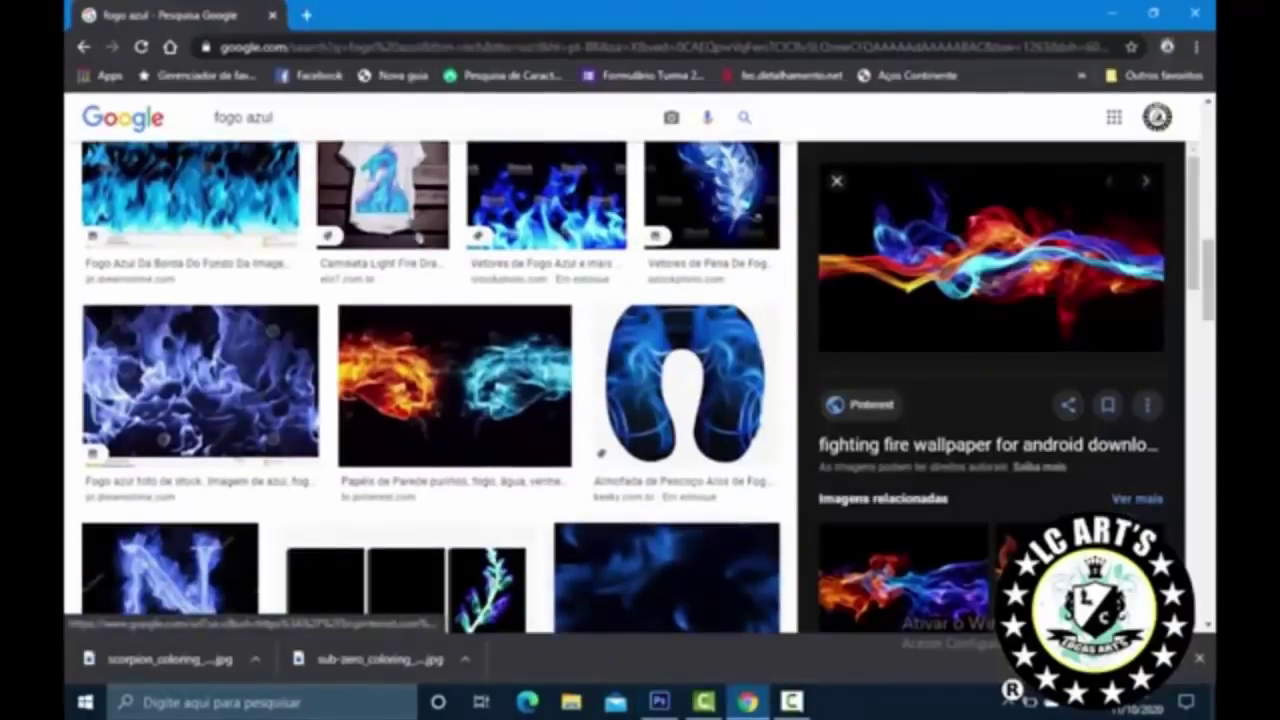
scroll(418, 237, "up", 5)
key("ctrl+a")
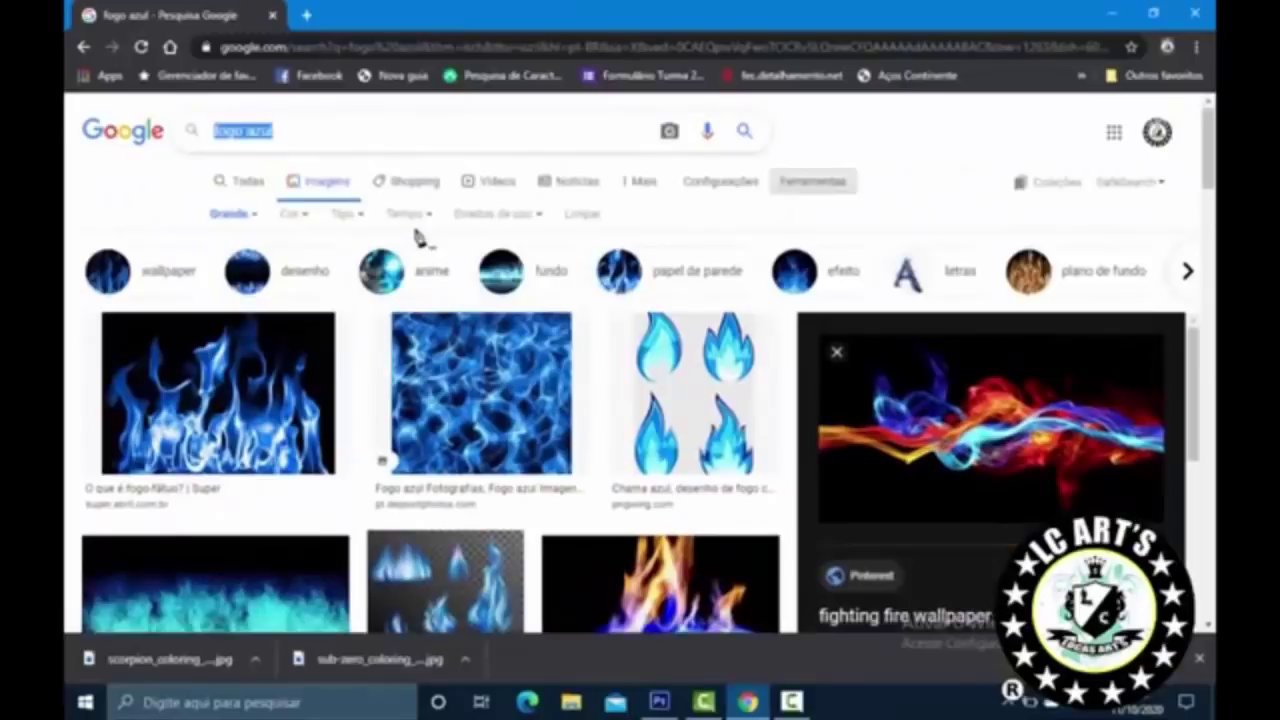
type("sub")
key("BackSpace")
key("BackSpace")
key("BackSpace")
type("estreet")
key("BackSpace")
key("BackSpace")
key("BackSpace")
key("BackSpace")
key("BackSpace")
key("BackSpace")
key("BackSpace")
Step: Search Google Images for "street fight png", switch to the suggested "street fighter png" query and browse its results
type("s")
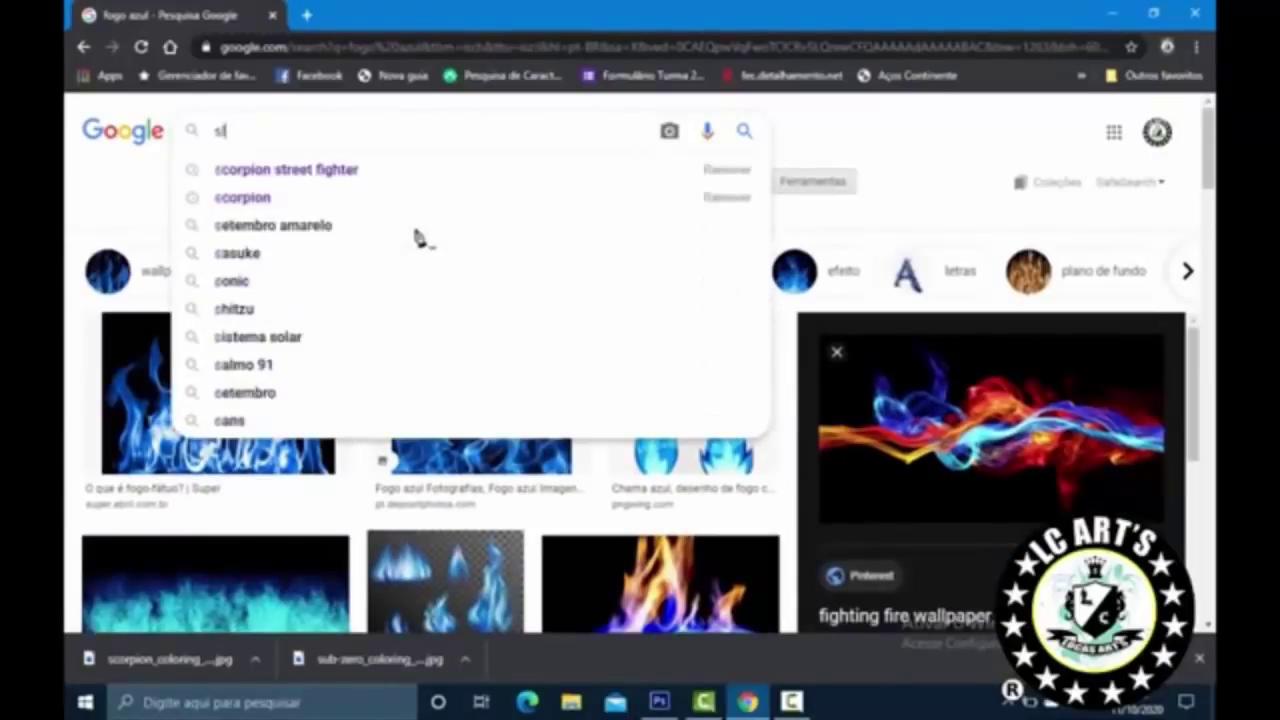
type("treet fight p")
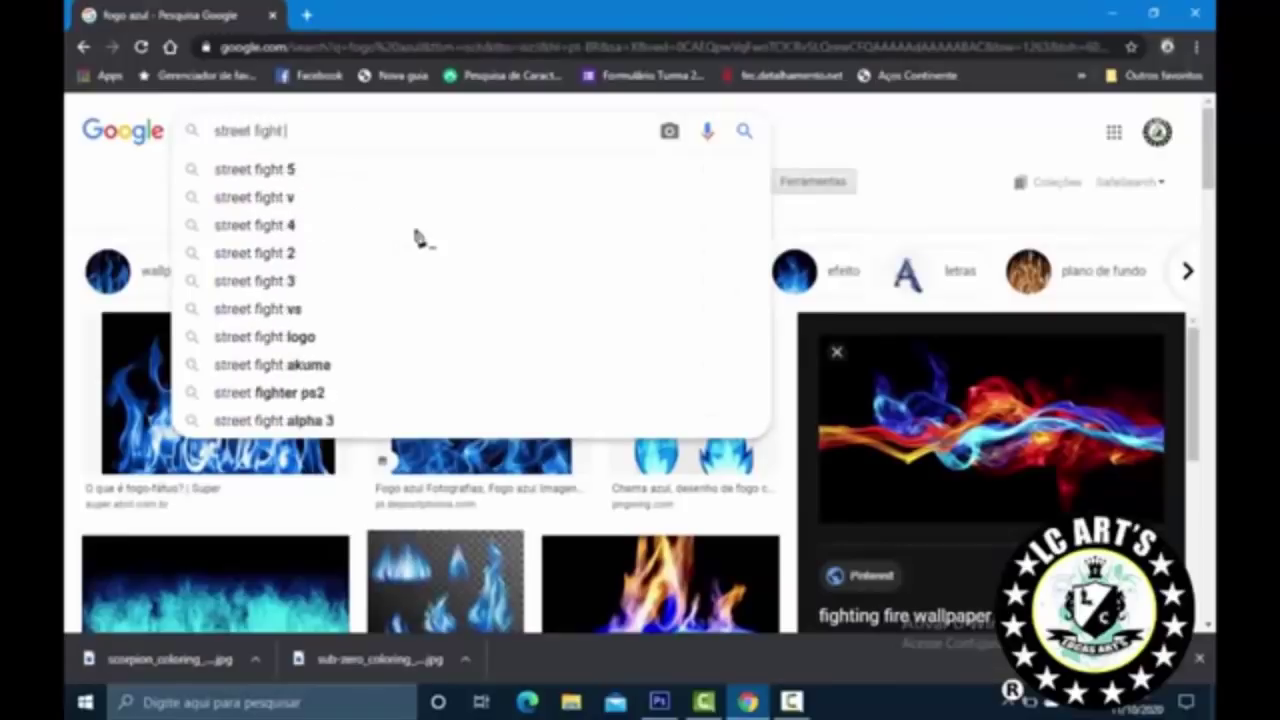
type("ng")
key("Return")
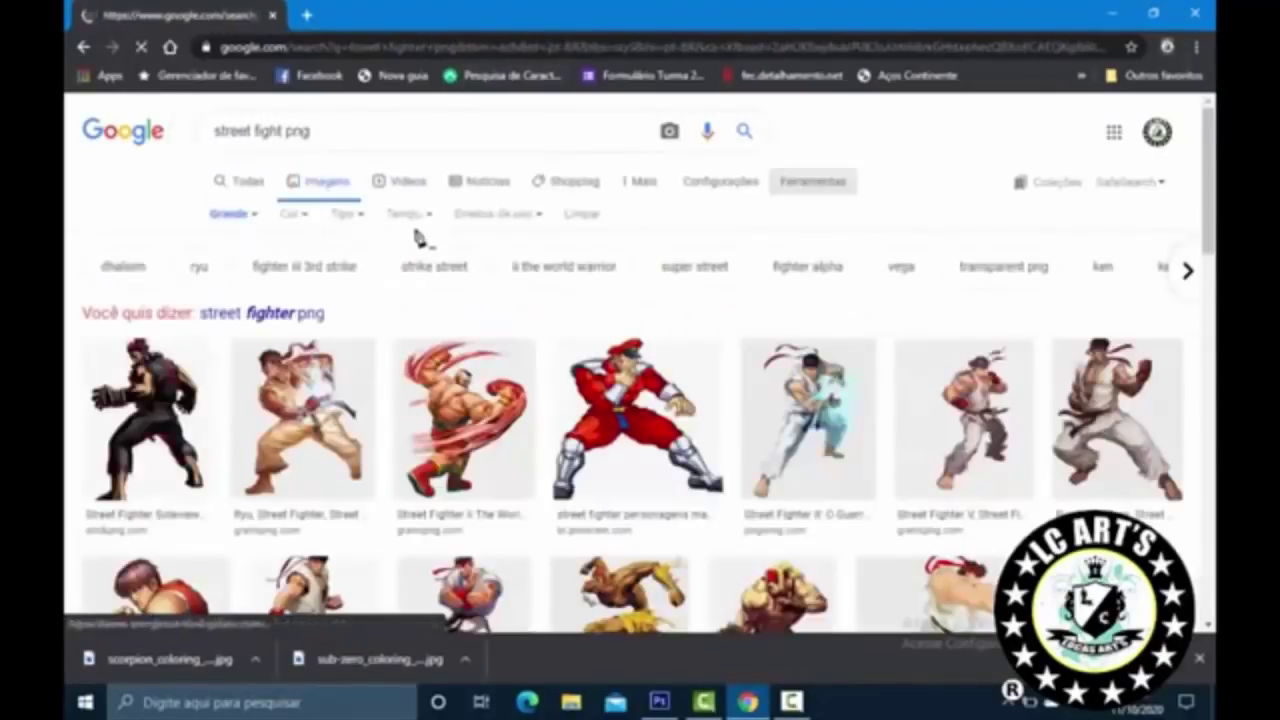
scroll(418, 237, "down", 5)
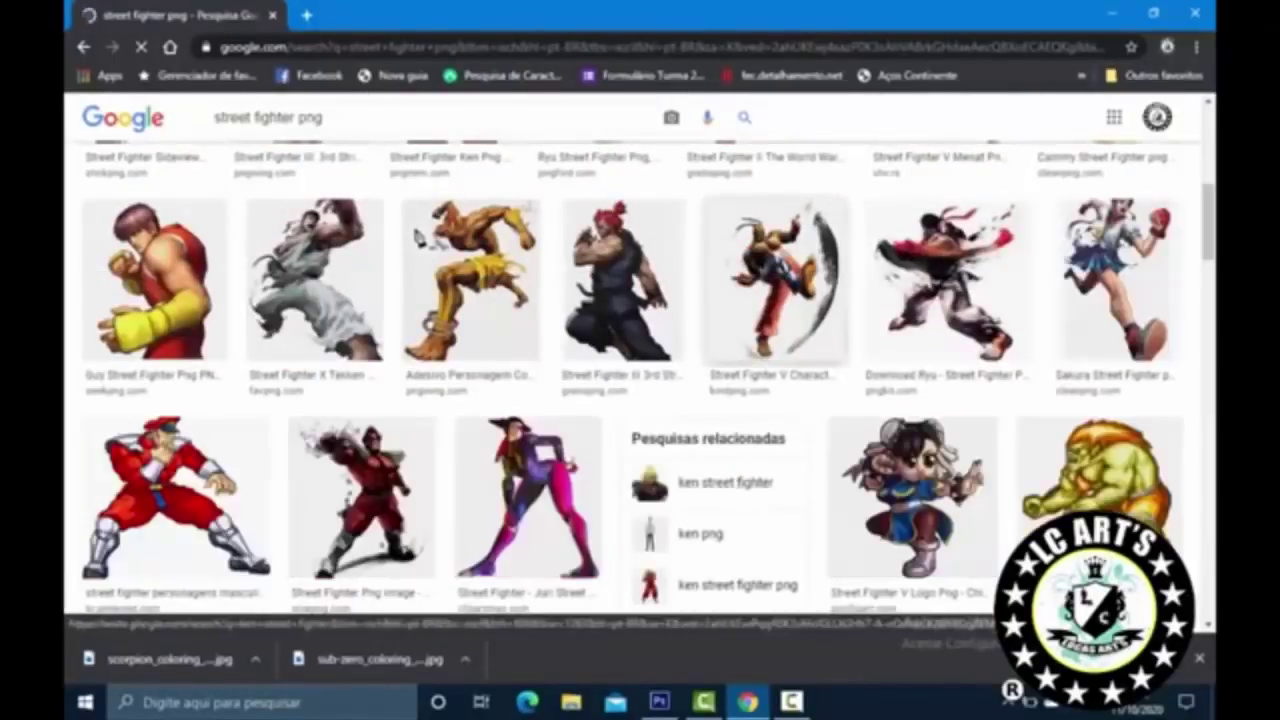
scroll(418, 237, "down", 3)
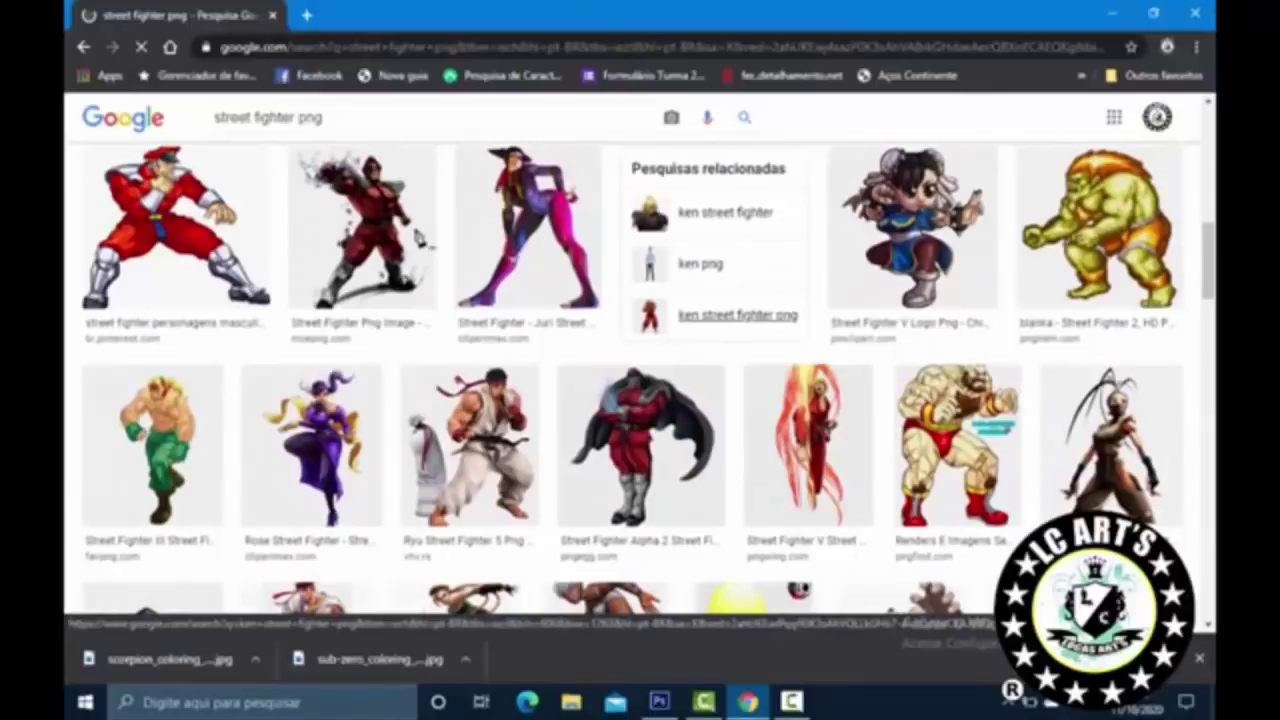
scroll(738, 315, "down", 3)
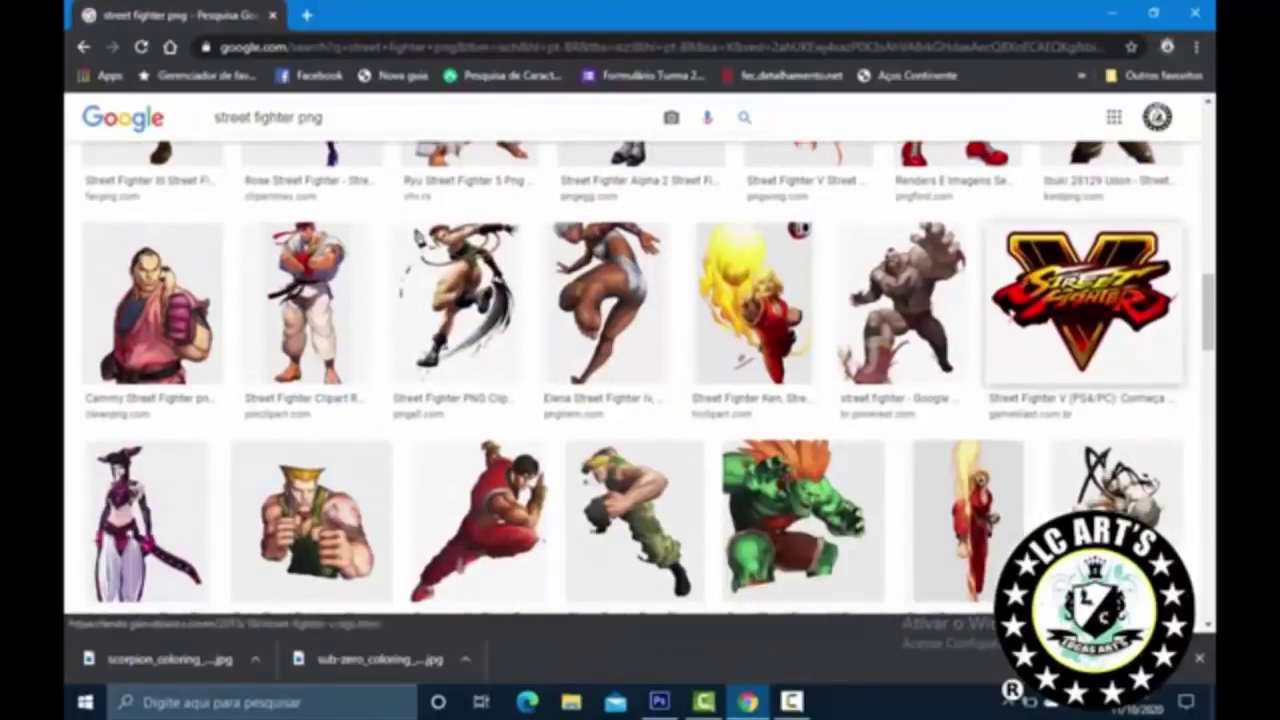
scroll(1100, 400, "down", 10)
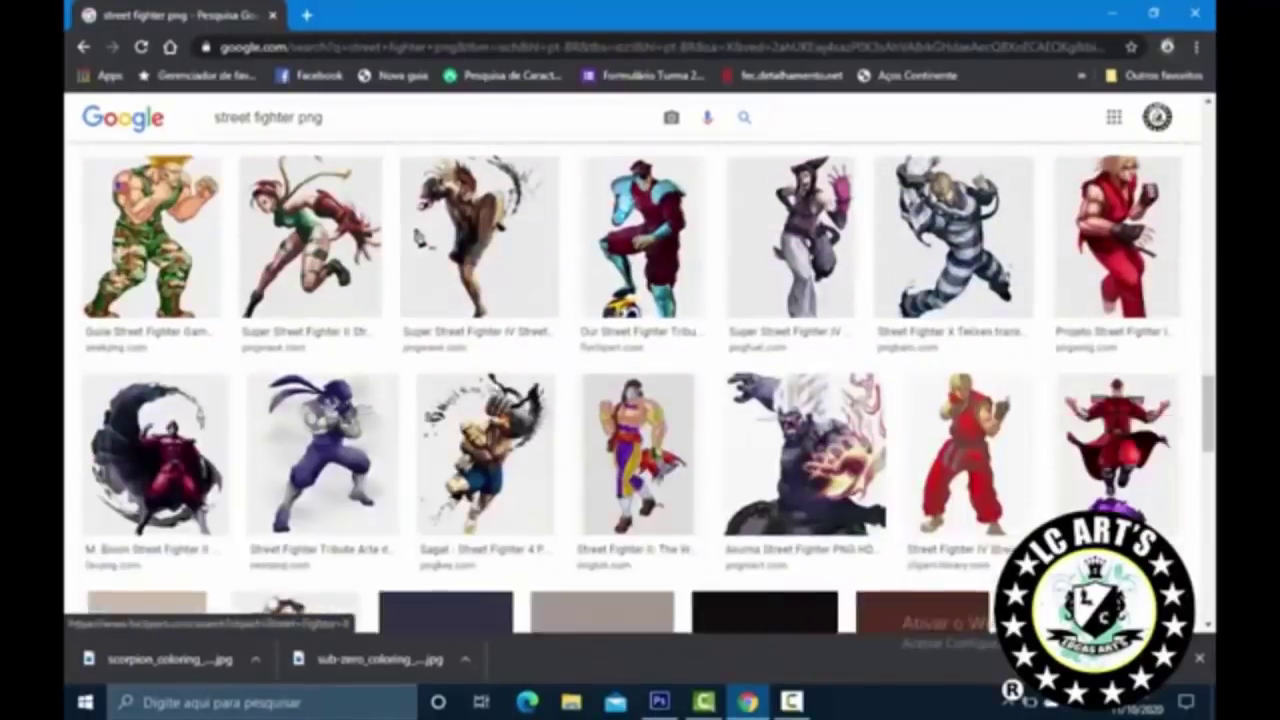
scroll(418, 237, "up", 15)
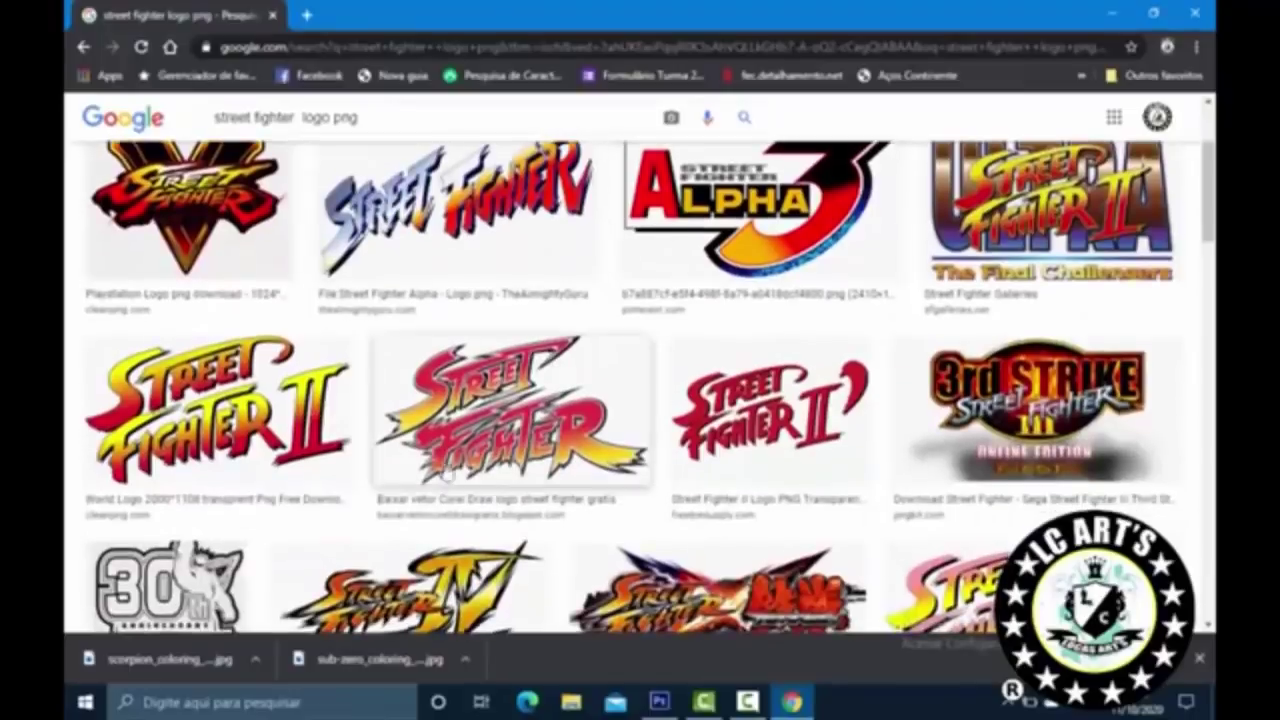
Step: Open the pink-and-yellow Street Fighter logo from the "street fighter logo png" results and save the image to the desktop
left_click(566, 398)
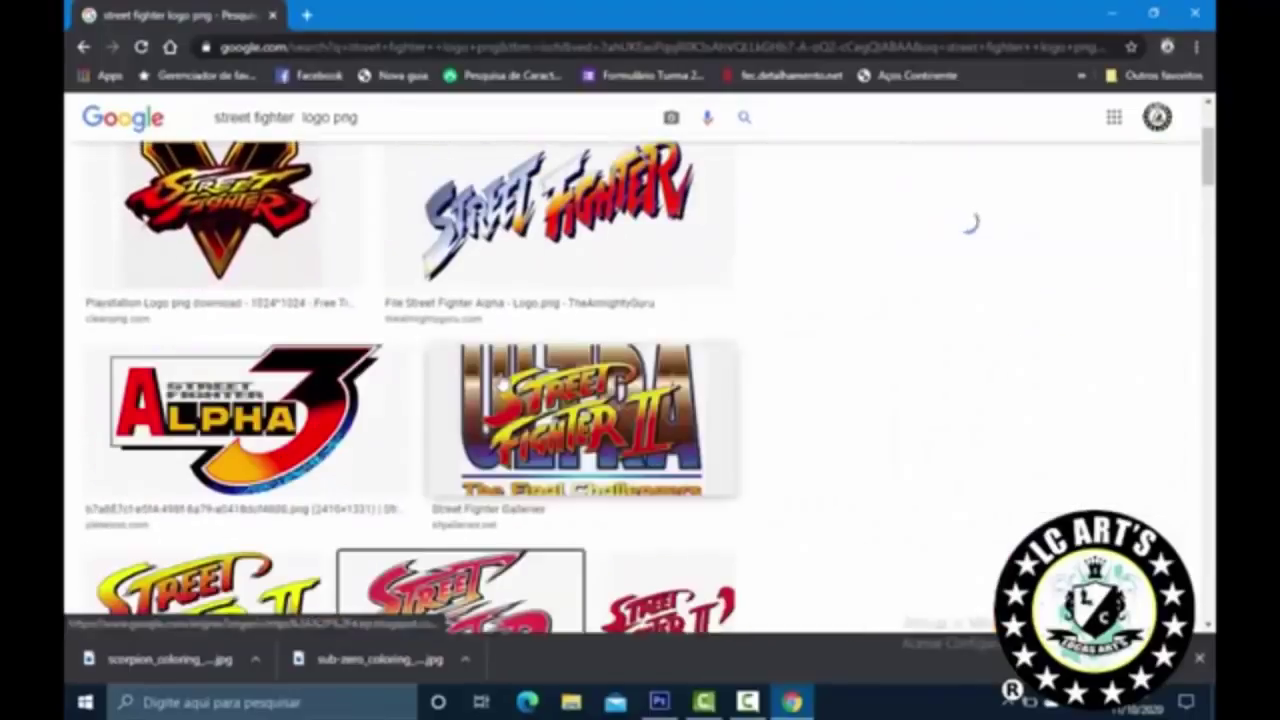
right_click(1010, 232)
left_click(1035, 382)
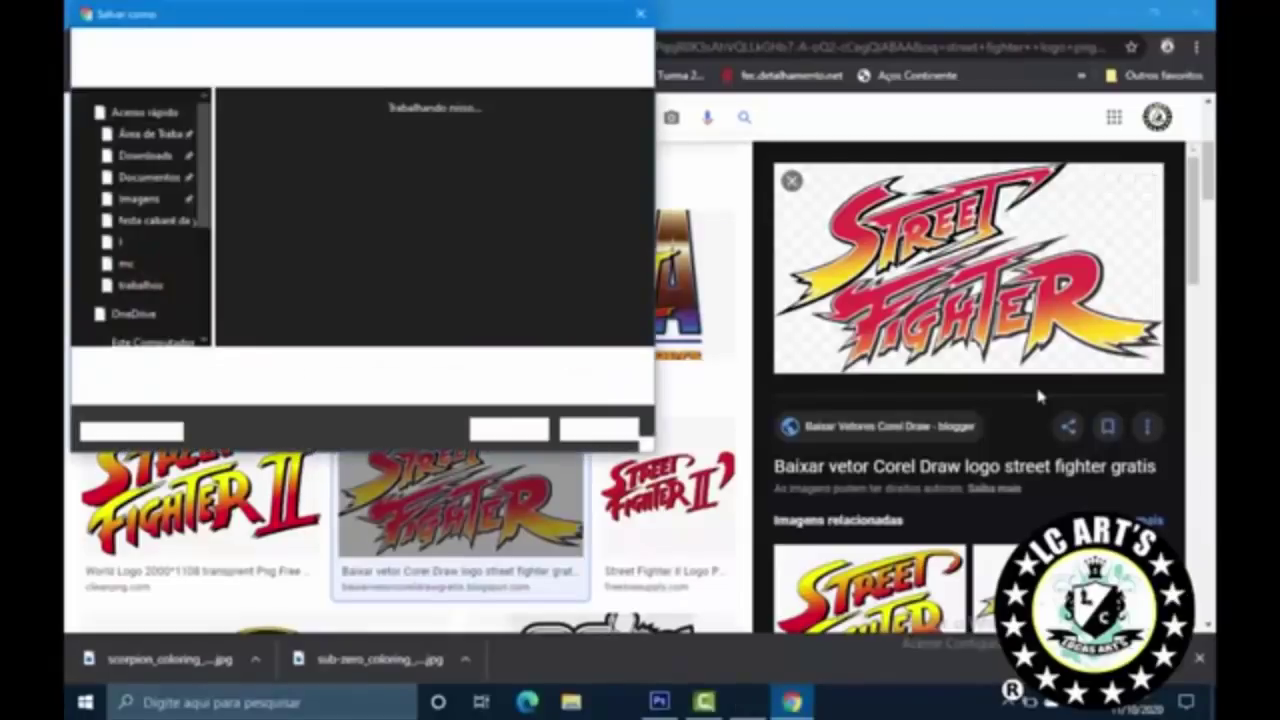
key("Return")
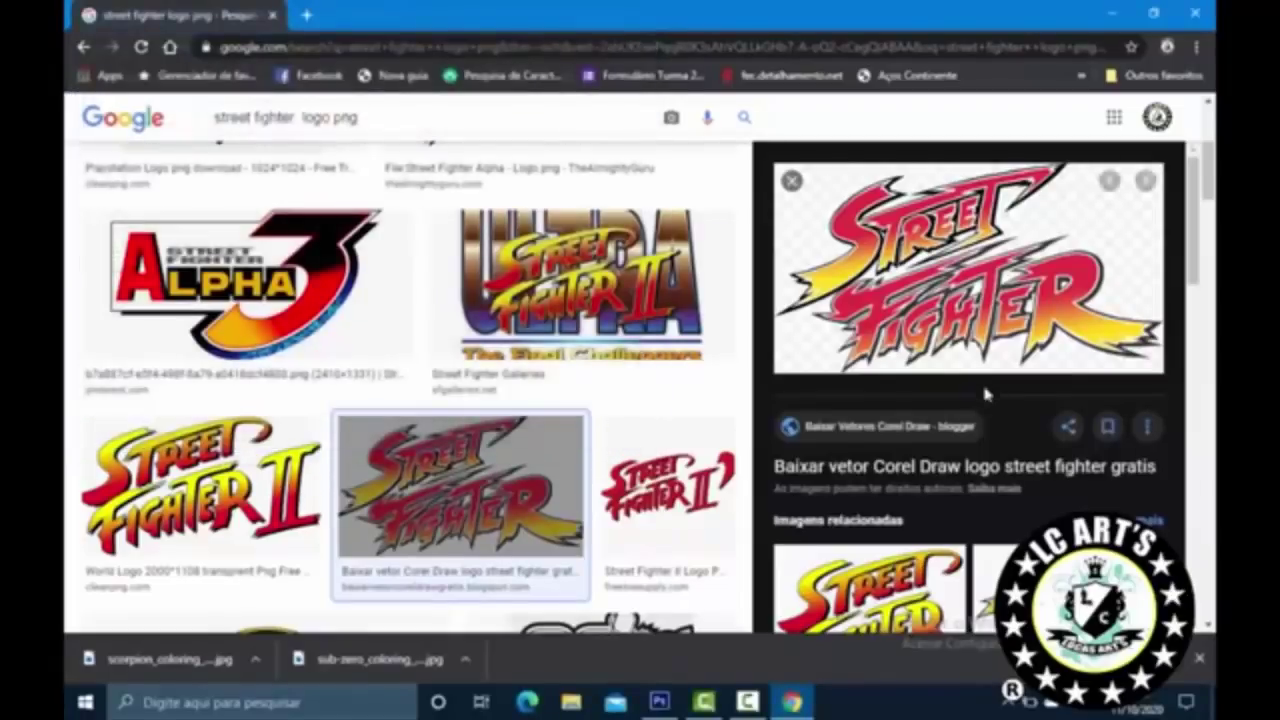
Step: Switch to Photoshop and place the saved Street Fighter logo file from the desktop into the kite artwork
left_click(672, 698)
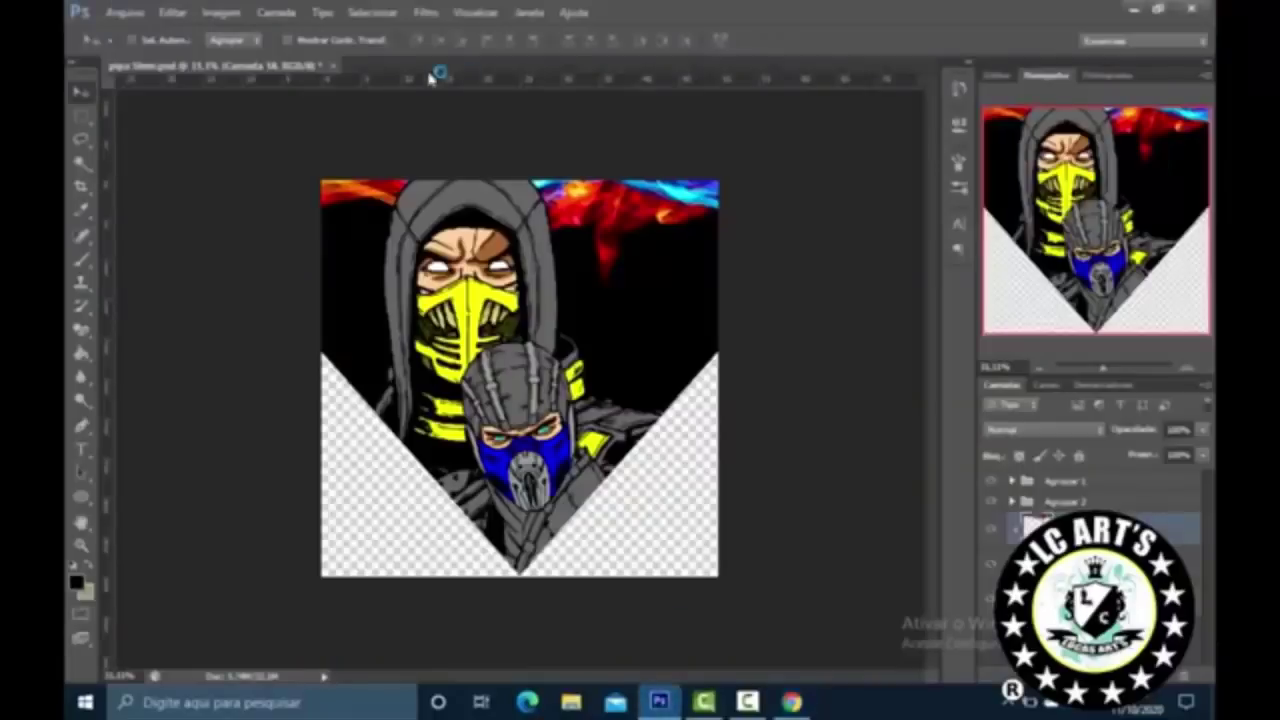
left_click(125, 12)
left_click(140, 303)
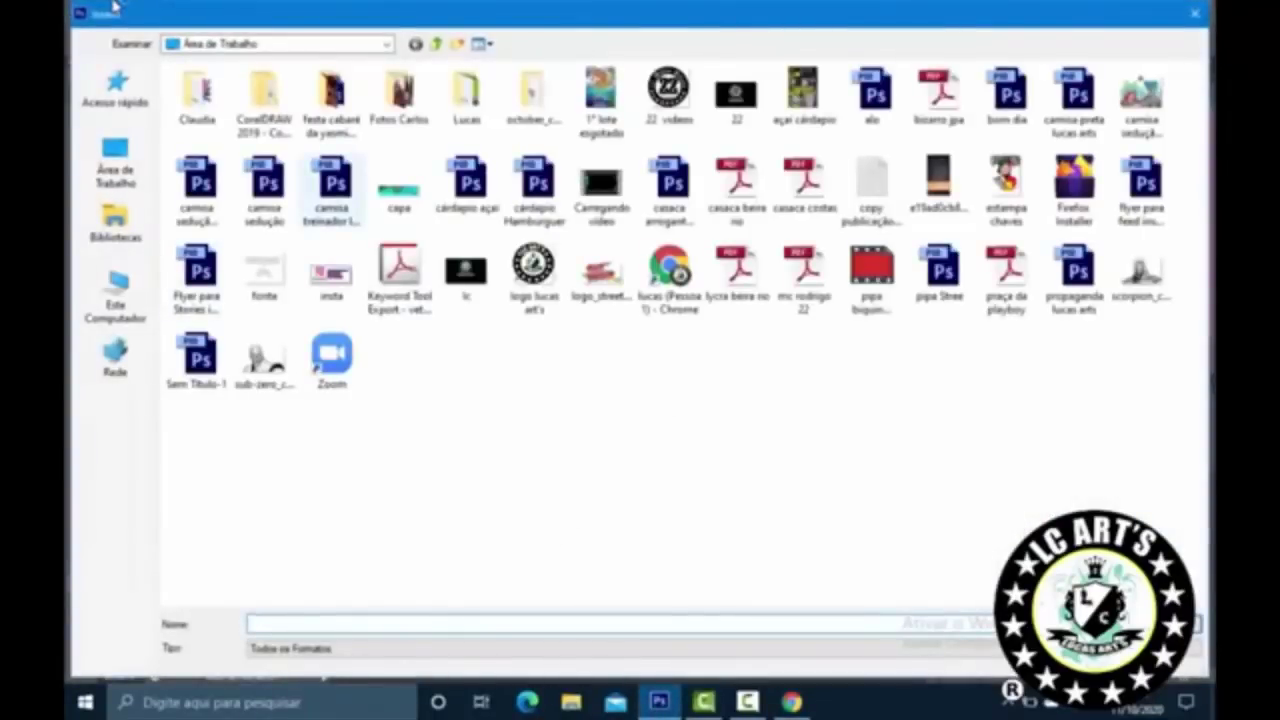
double_click(601, 270)
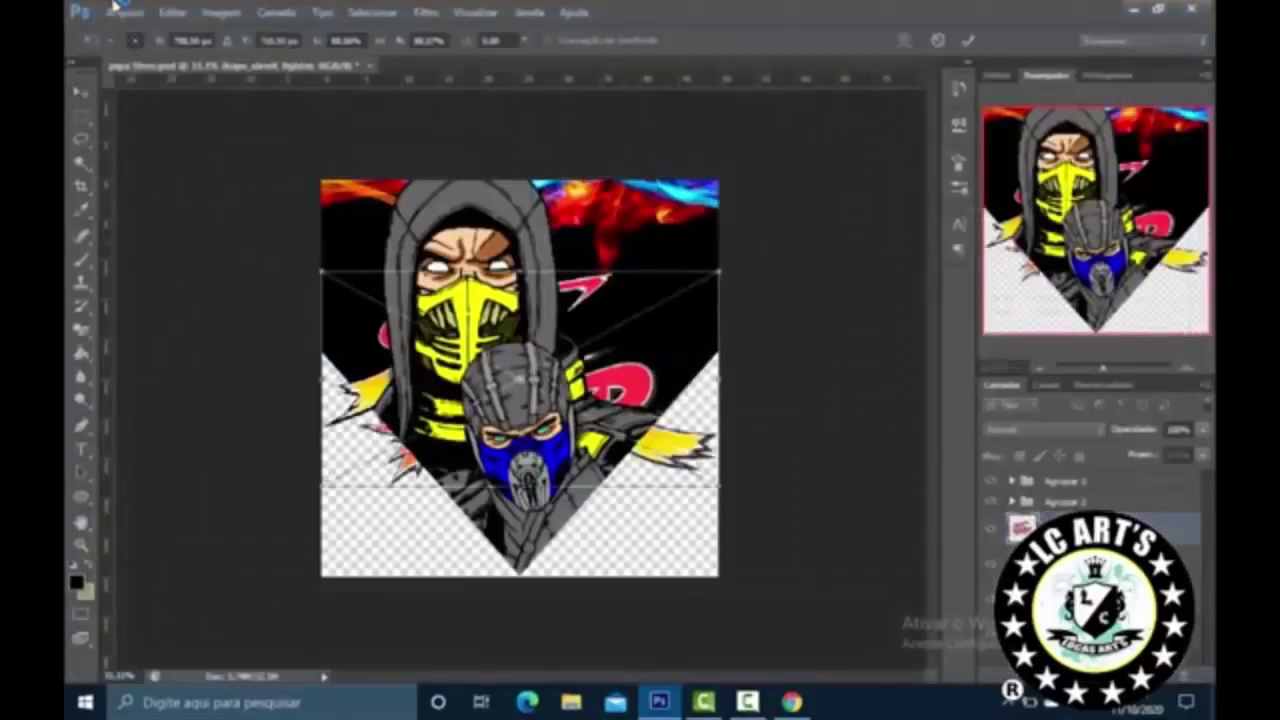
Step: Scale down the Street Fighter logo, rotate it about 20° clockwise and position it on the black area beside Scorpion's hood
left_click_drag(600, 300, 712, 362)
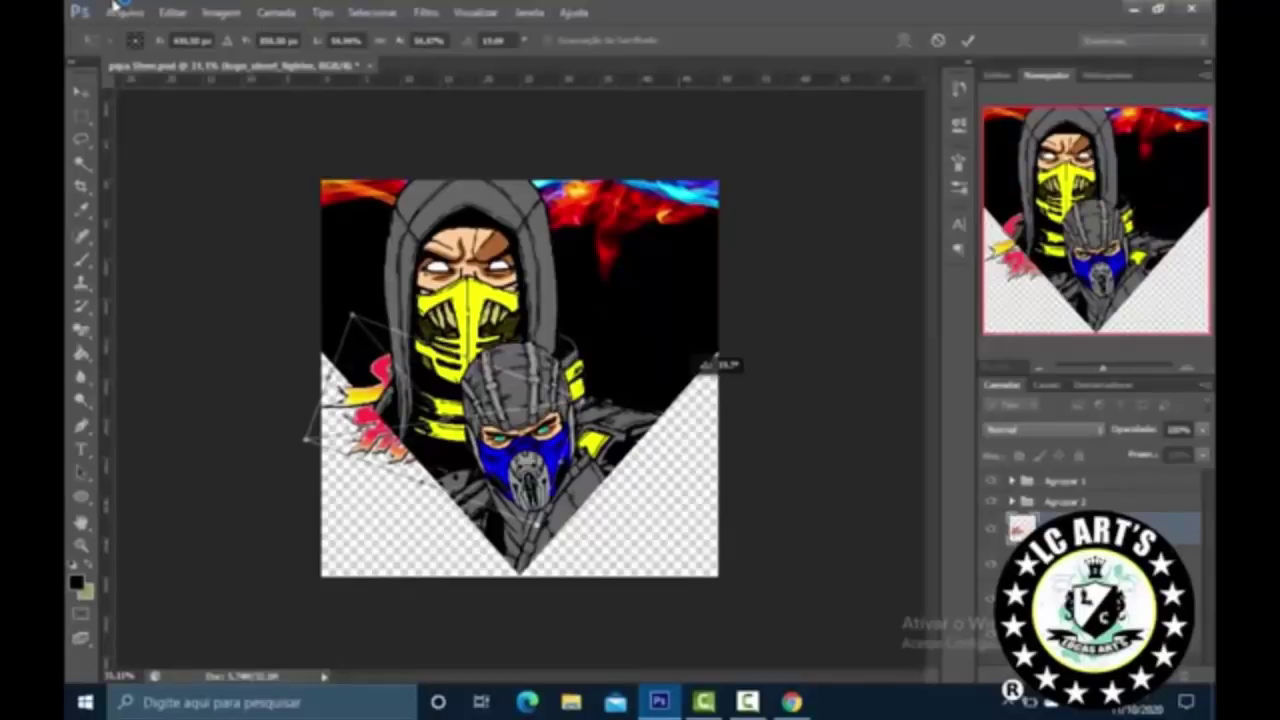
left_click_drag(455, 410, 700, 280)
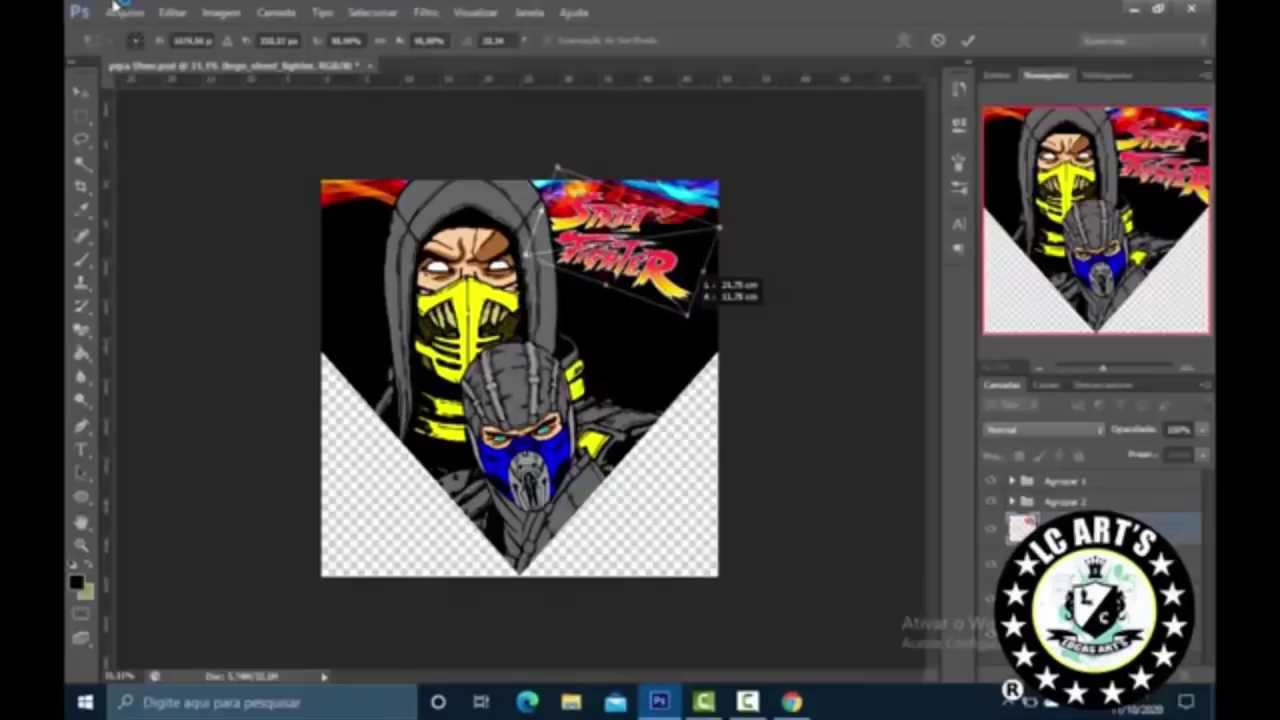
left_click_drag(661, 218, 675, 224)
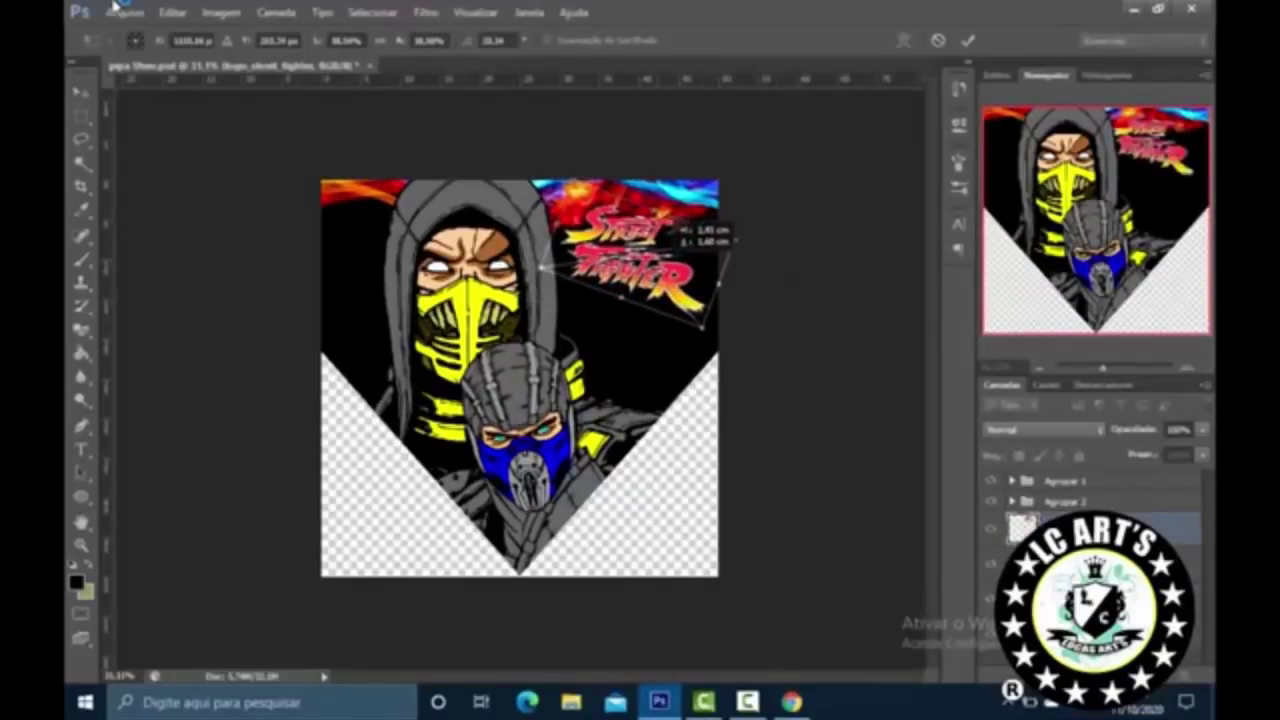
key("Return")
Step: Rasterize the Street Fighter logo layer and raise its saturation by 20
right_click(1150, 528)
left_click(985, 243)
key("ctrl+u")
key("Tab")
key("shift+Up")
key("shift+Up")
key("Return")
Step: Add a Multiply drop shadow with default settings to the Street Fighter logo layer
key("alt+c")
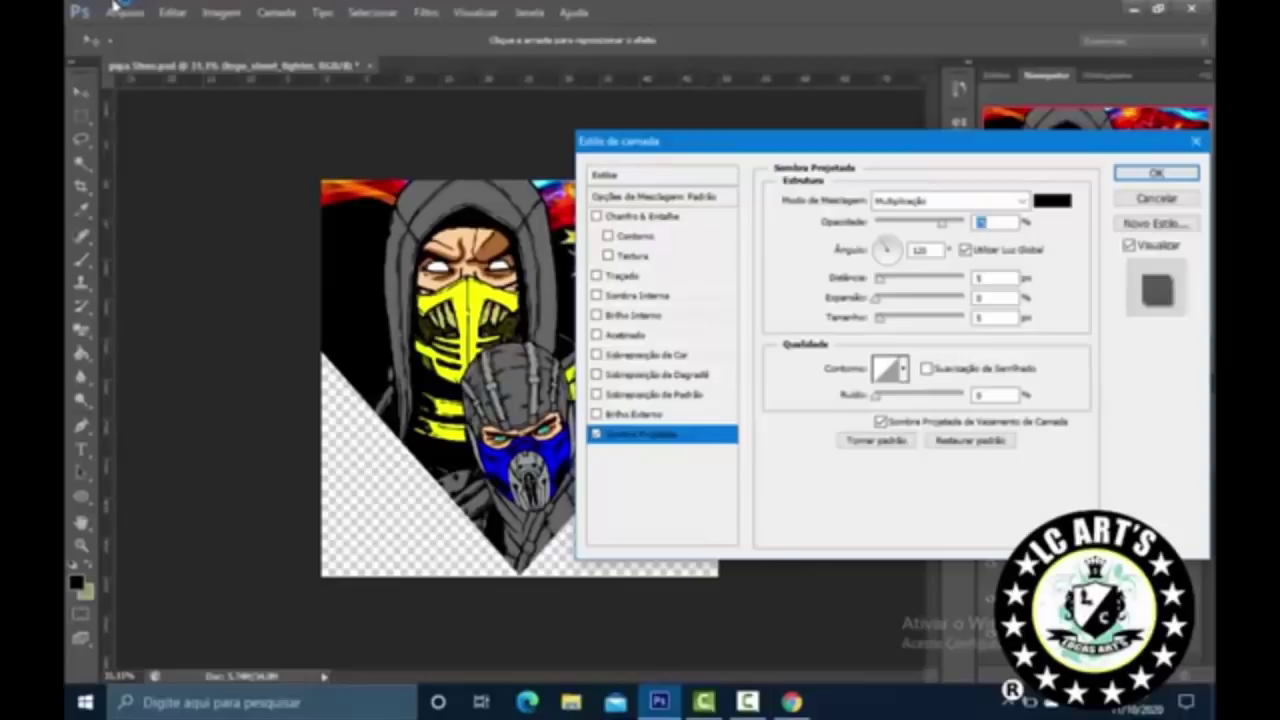
key("Return")
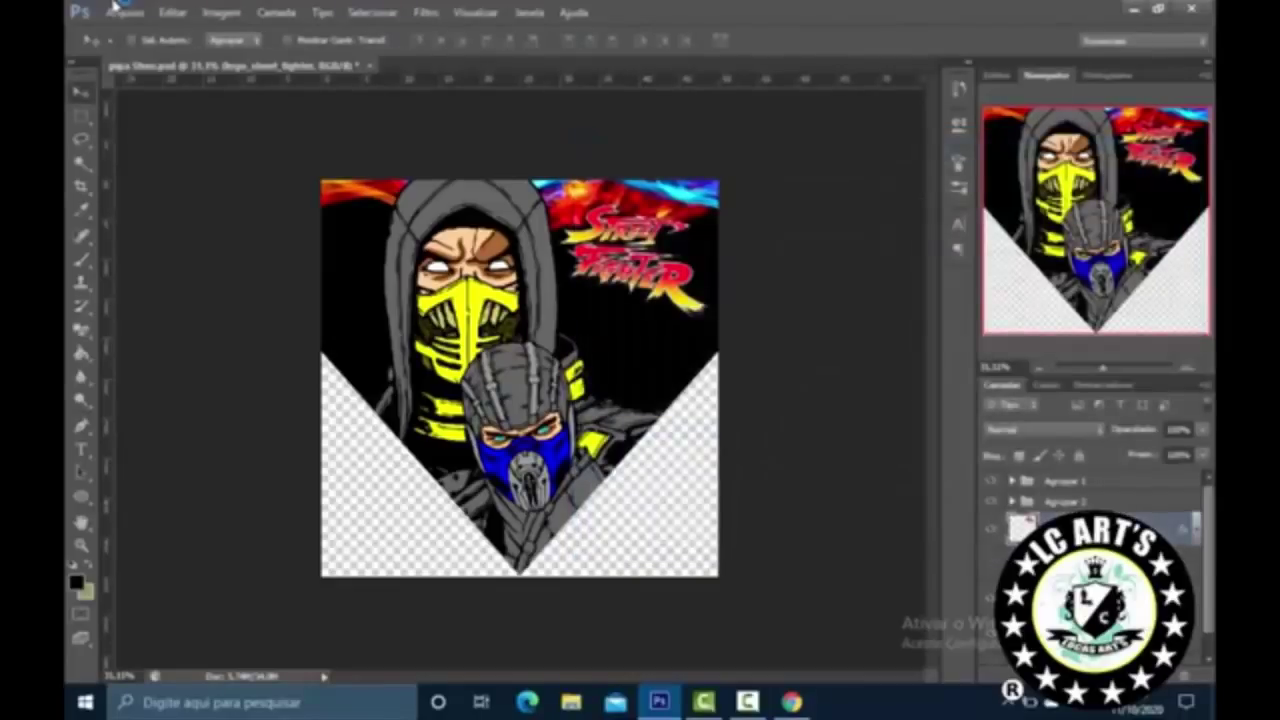
key("ctrl+0")
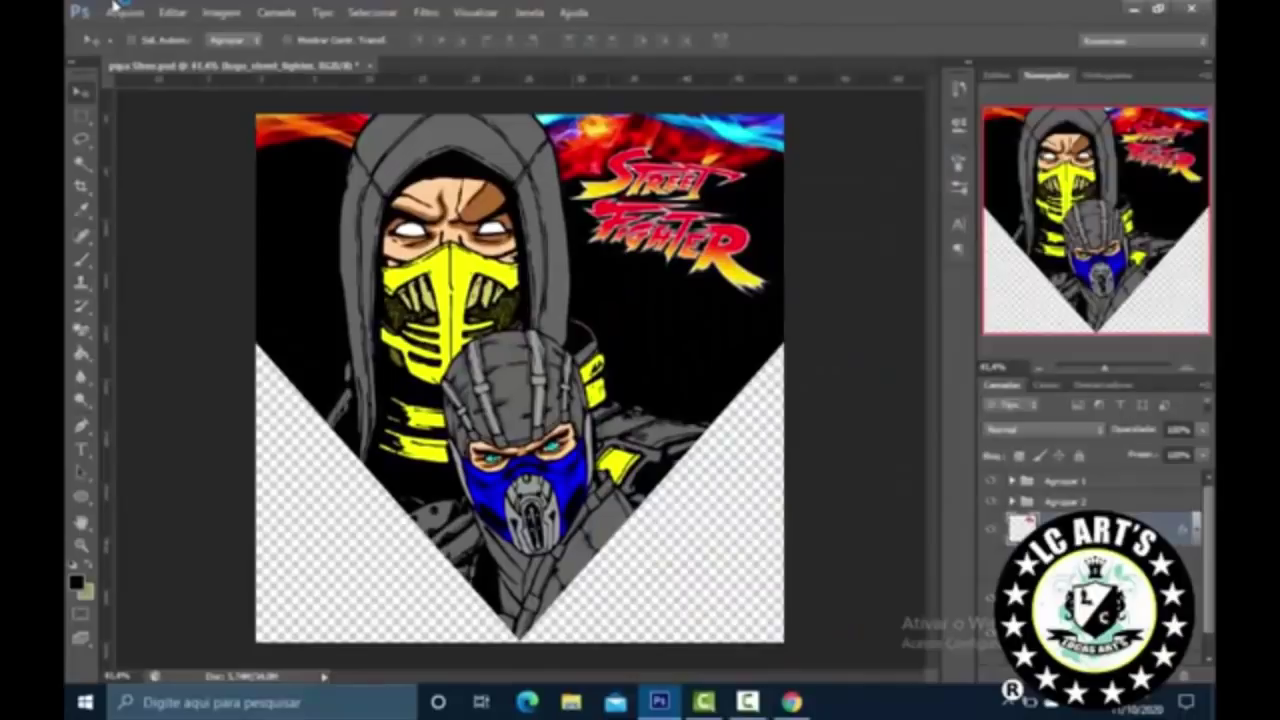
key("ctrl+plus")
key("ctrl+plus")
key("ctrl+minus")
key("ctrl+minus")
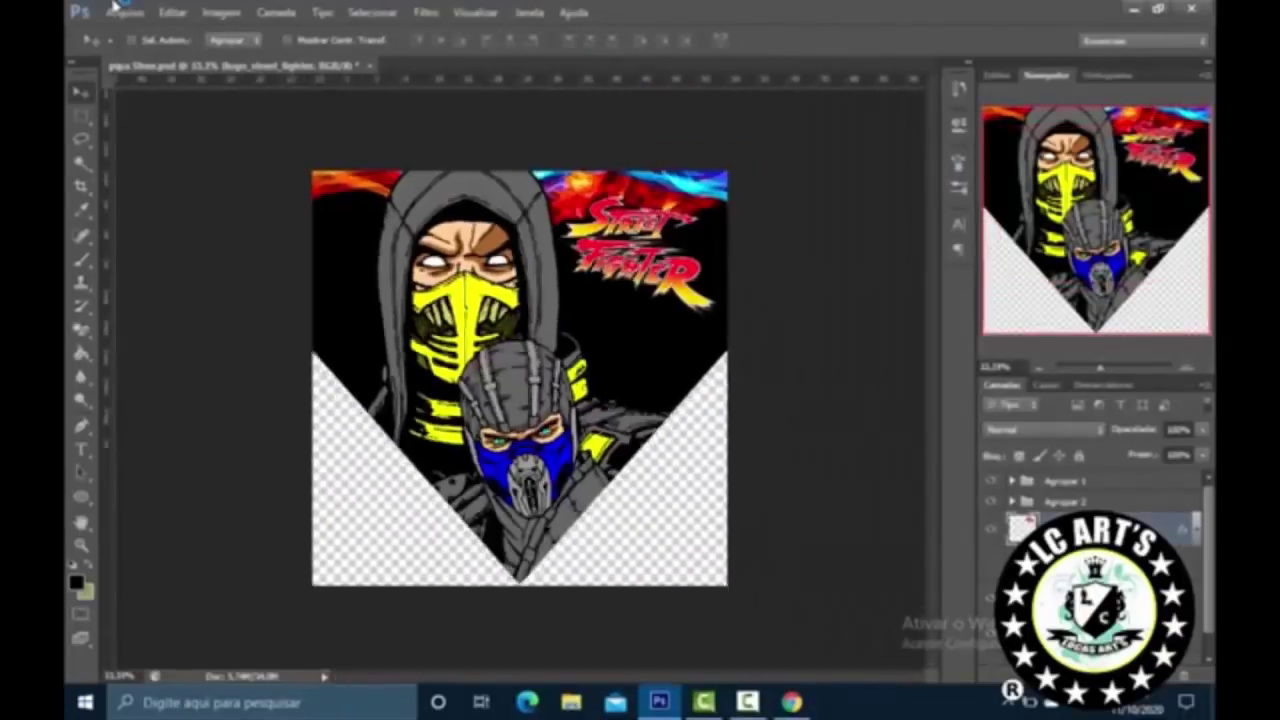
key("ctrl+minus")
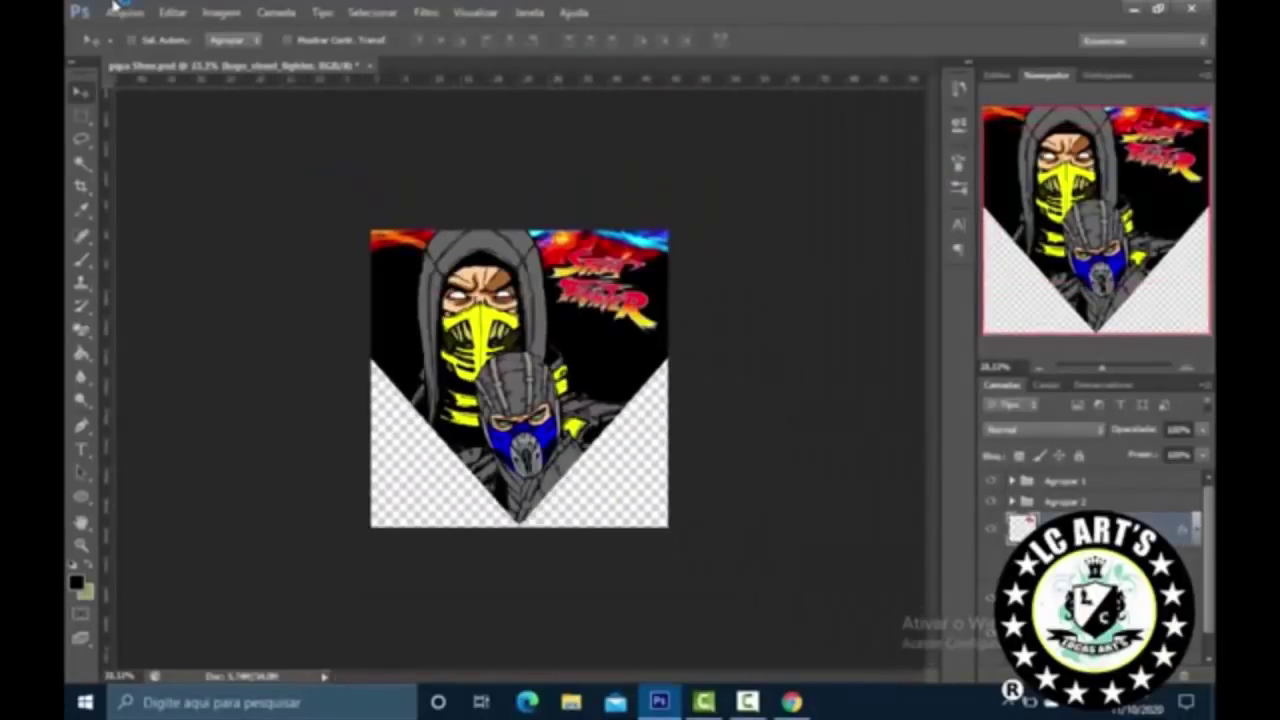
key("ctrl+0")
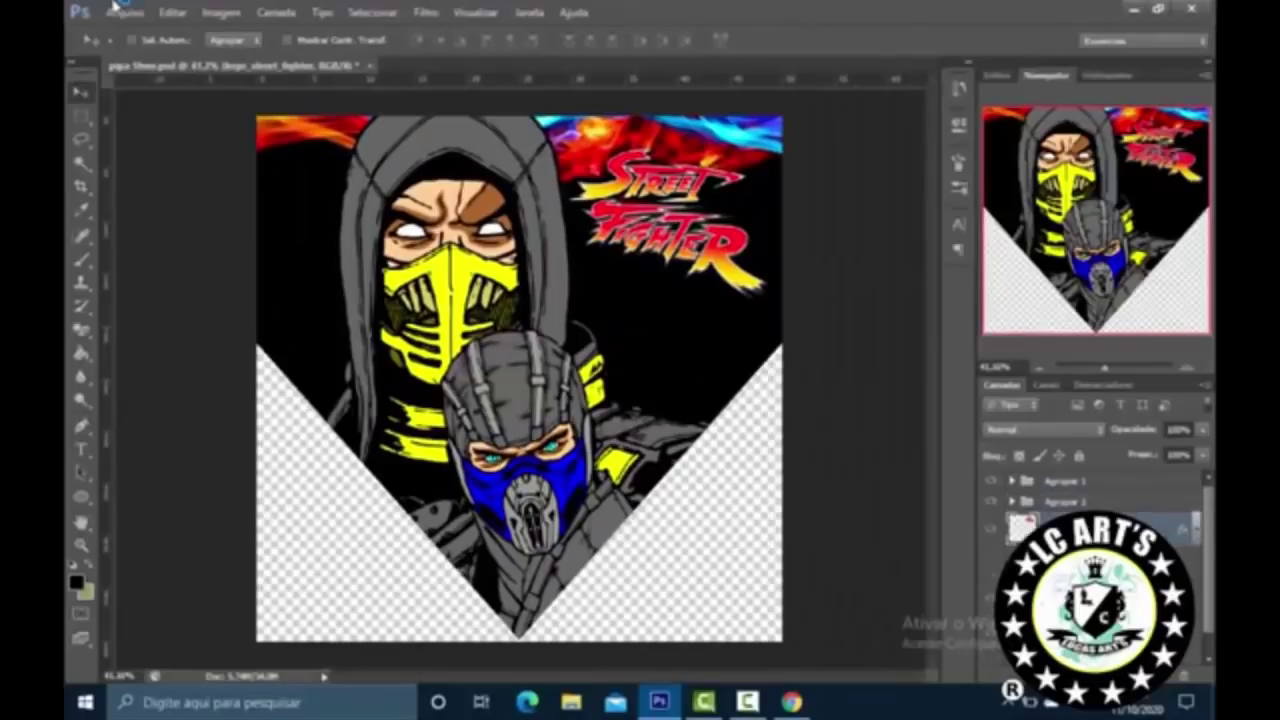
Step: Draw a closed Pen path just outside the two fighters' outline, over the hood and shoulders, on a new layer behind them
key("p")
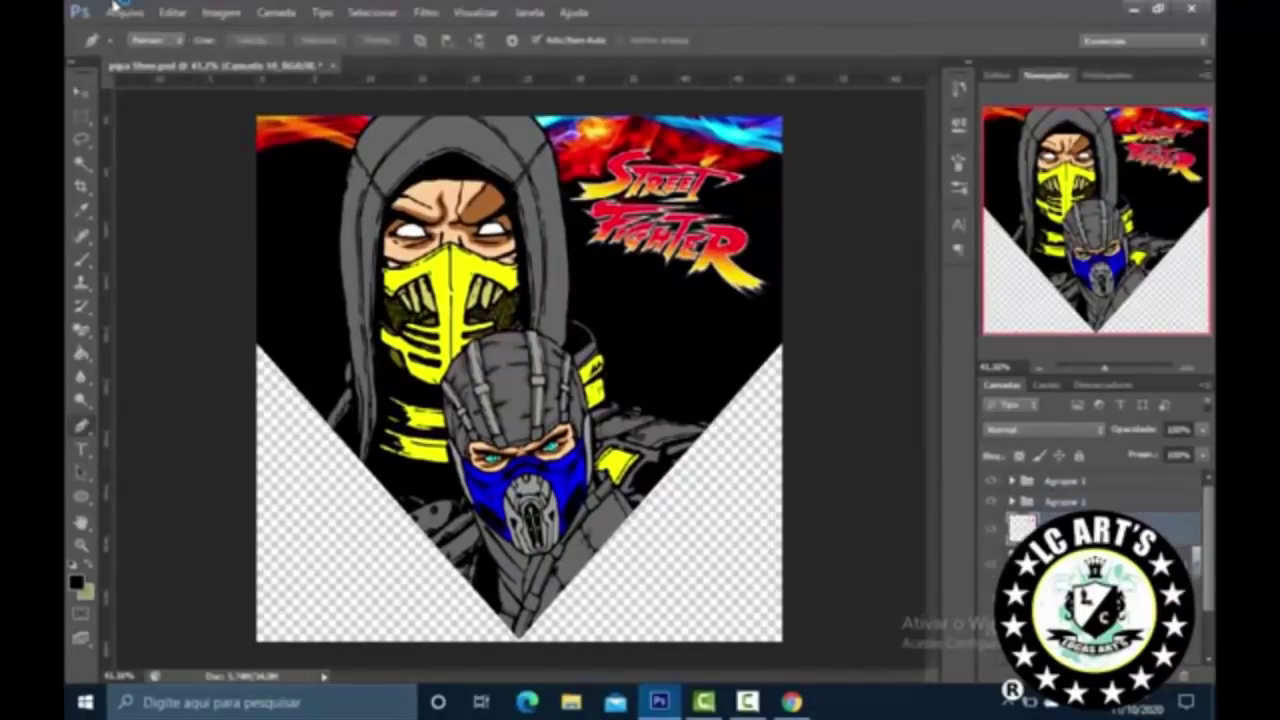
left_click(304, 407)
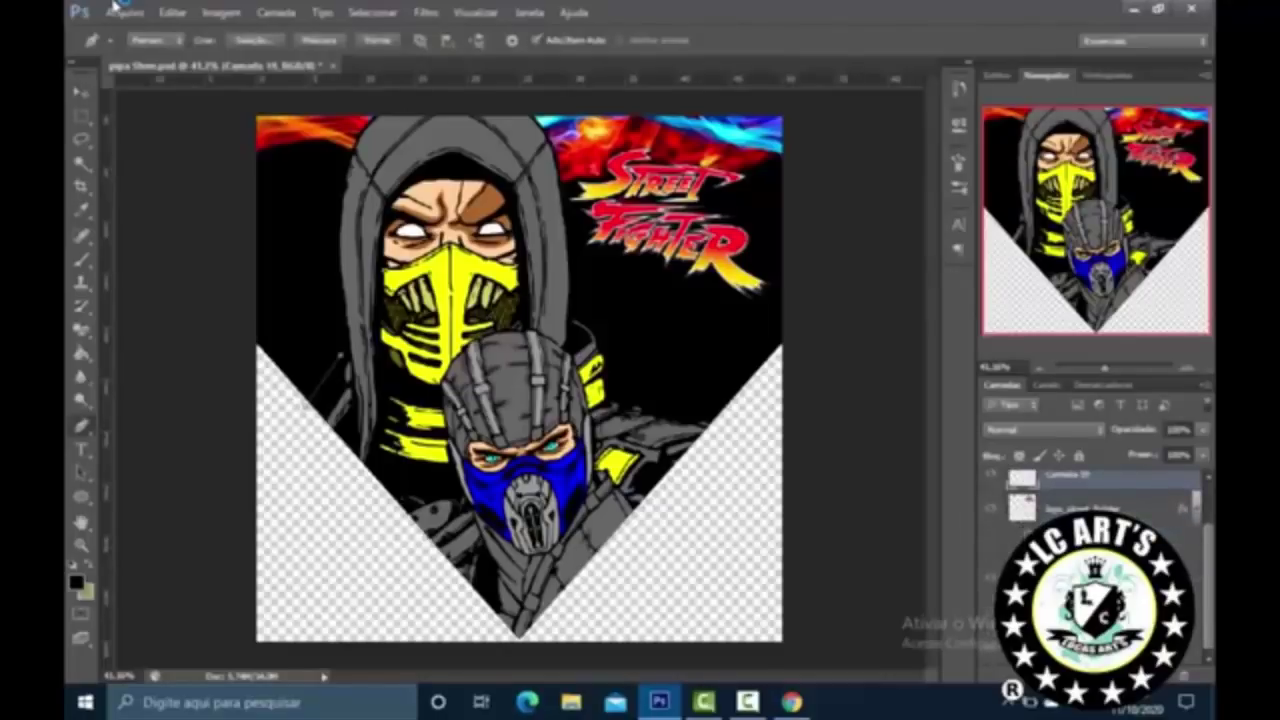
key("ctrl+minus")
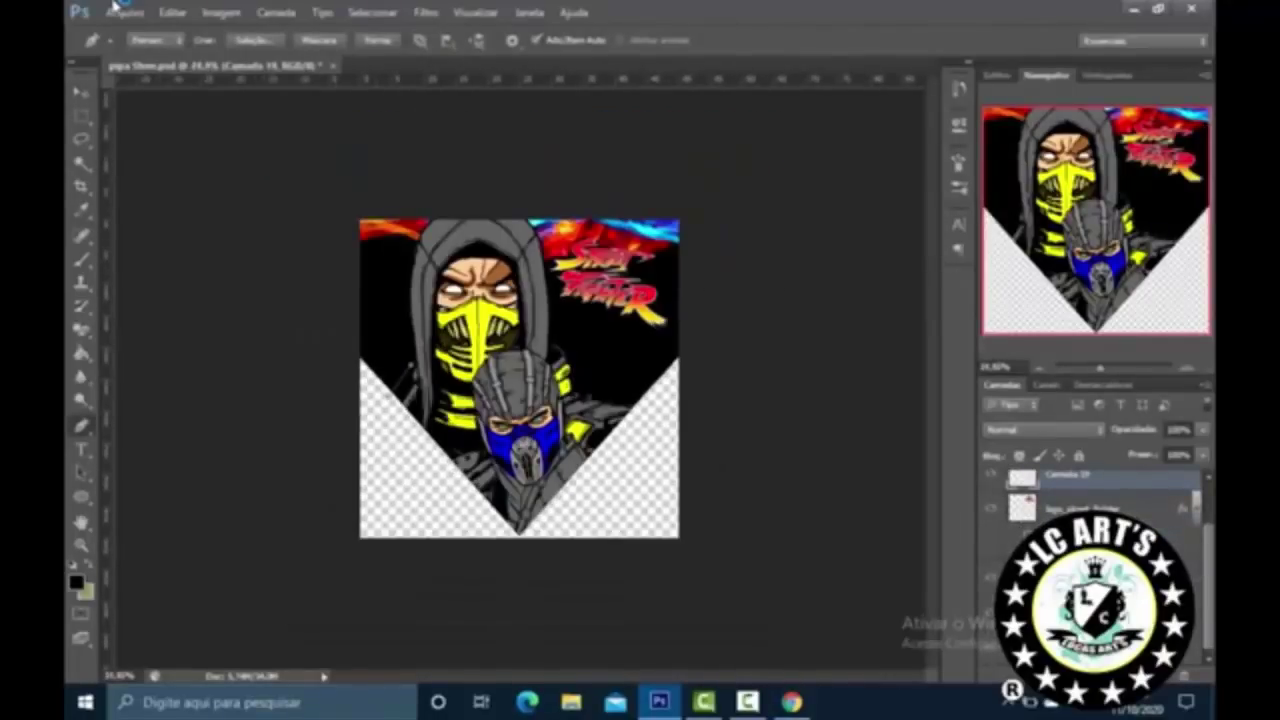
key("ctrl+plus")
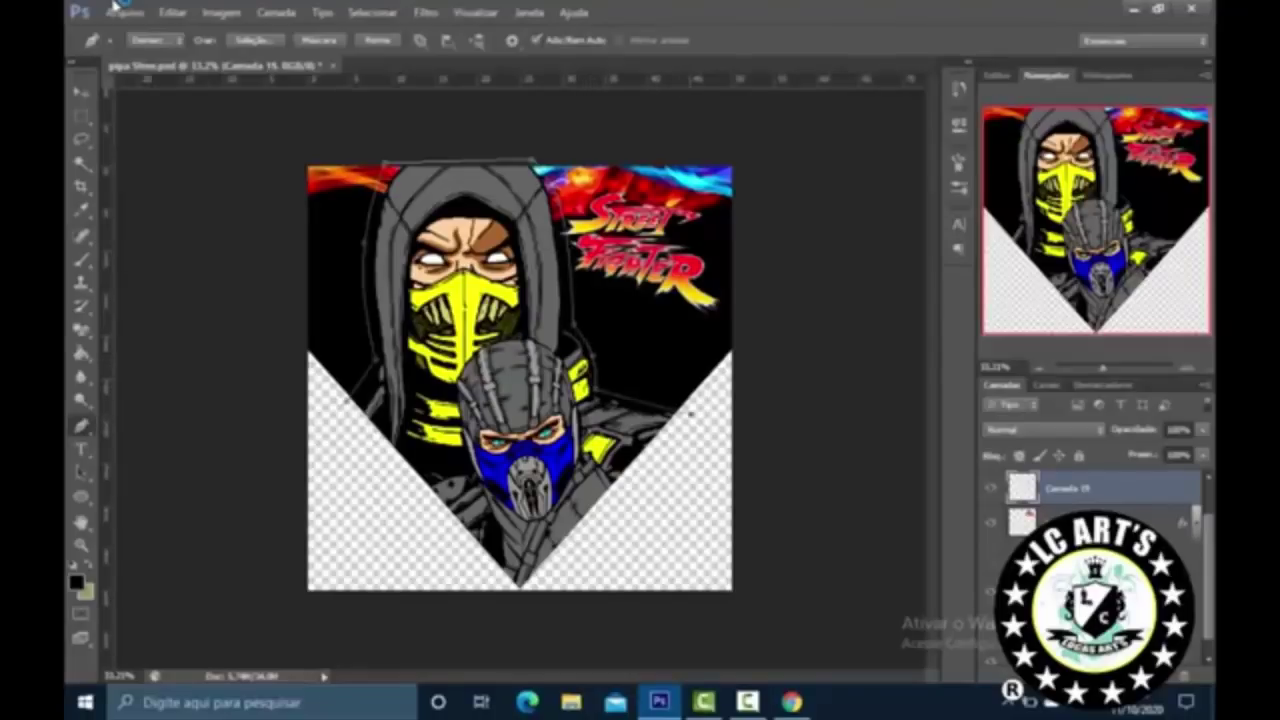
Step: Fill the path around the fighters with white as a border and delete the path
key("ctrl+BackSpace")
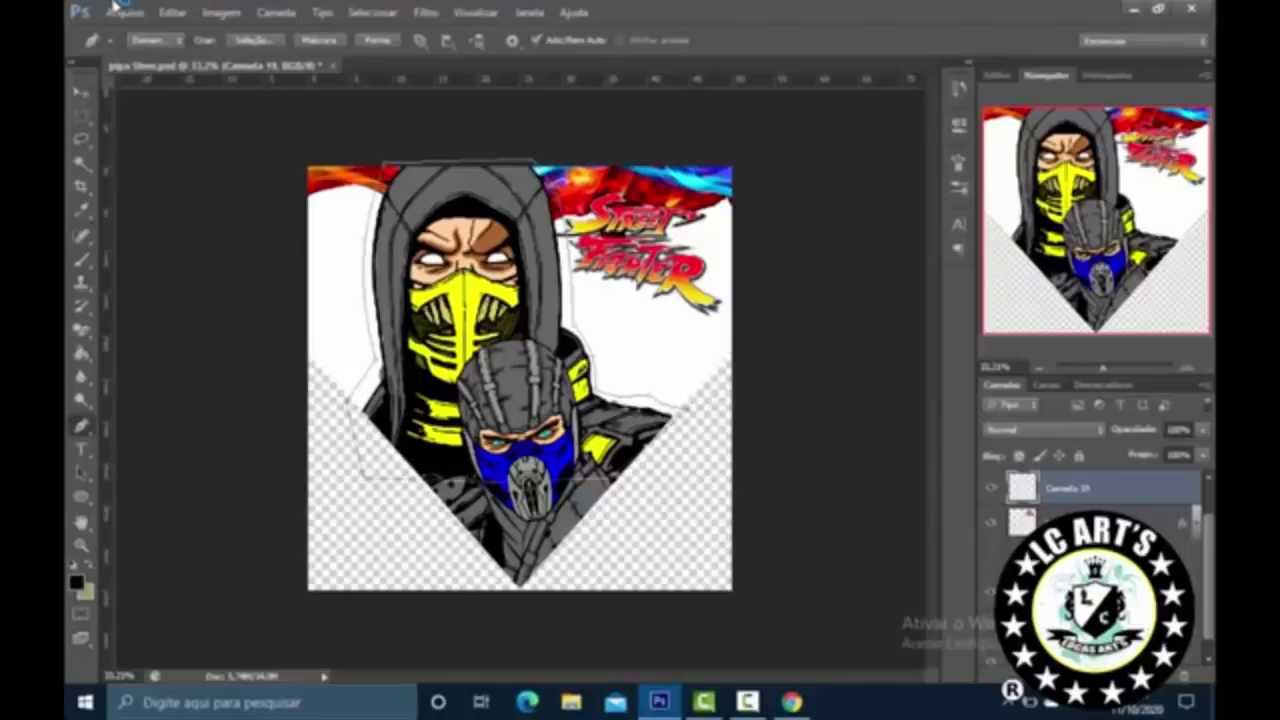
right_click(586, 297)
left_click(714, 403)
left_click(995, 179)
left_click(990, 215)
left_click(1066, 301)
left_click(1150, 164)
right_click(634, 265)
left_click(688, 294)
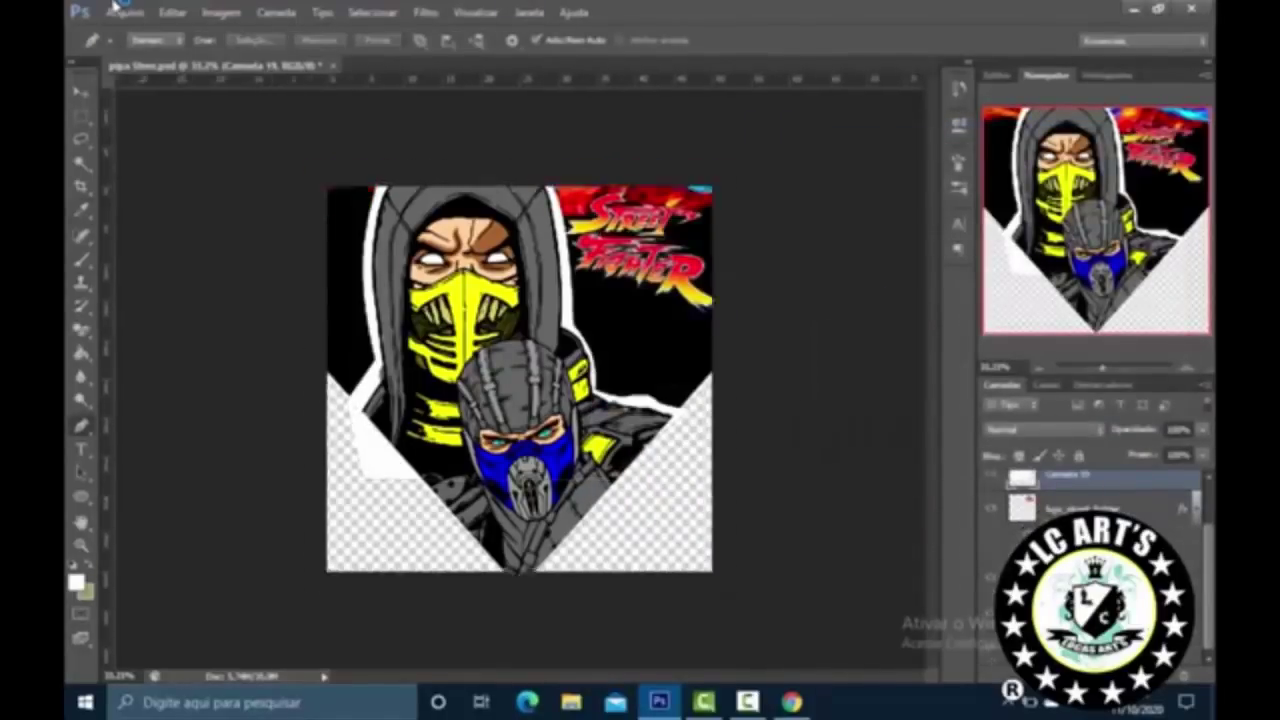
key("ctrl+minus")
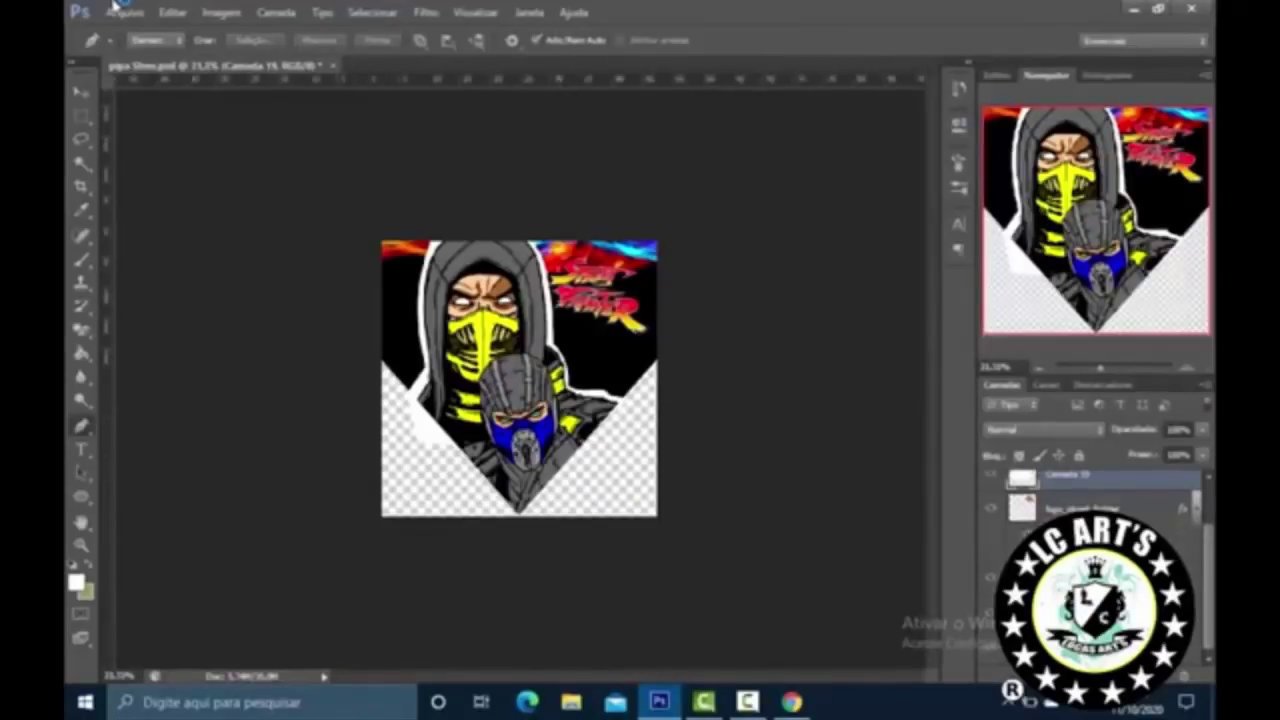
key("ctrl+plus")
key("ctrl+plus")
key("ctrl+plus")
key("ctrl+minus")
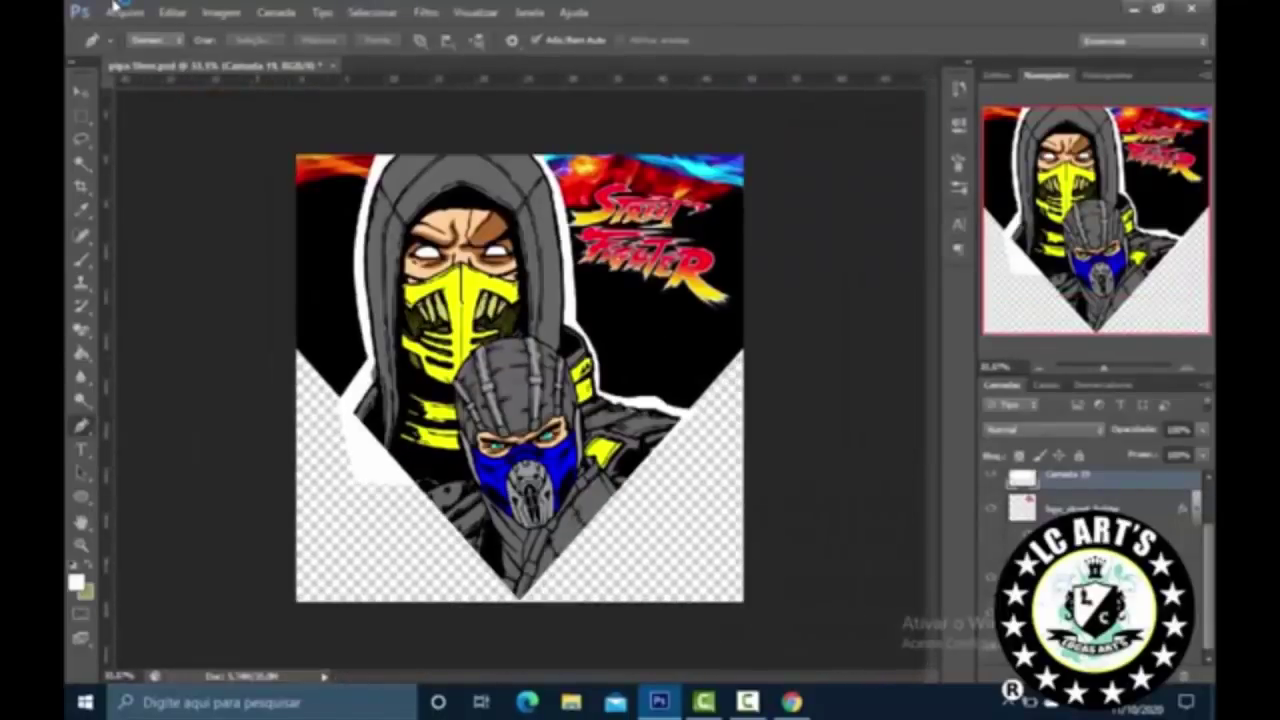
right_click(82, 495)
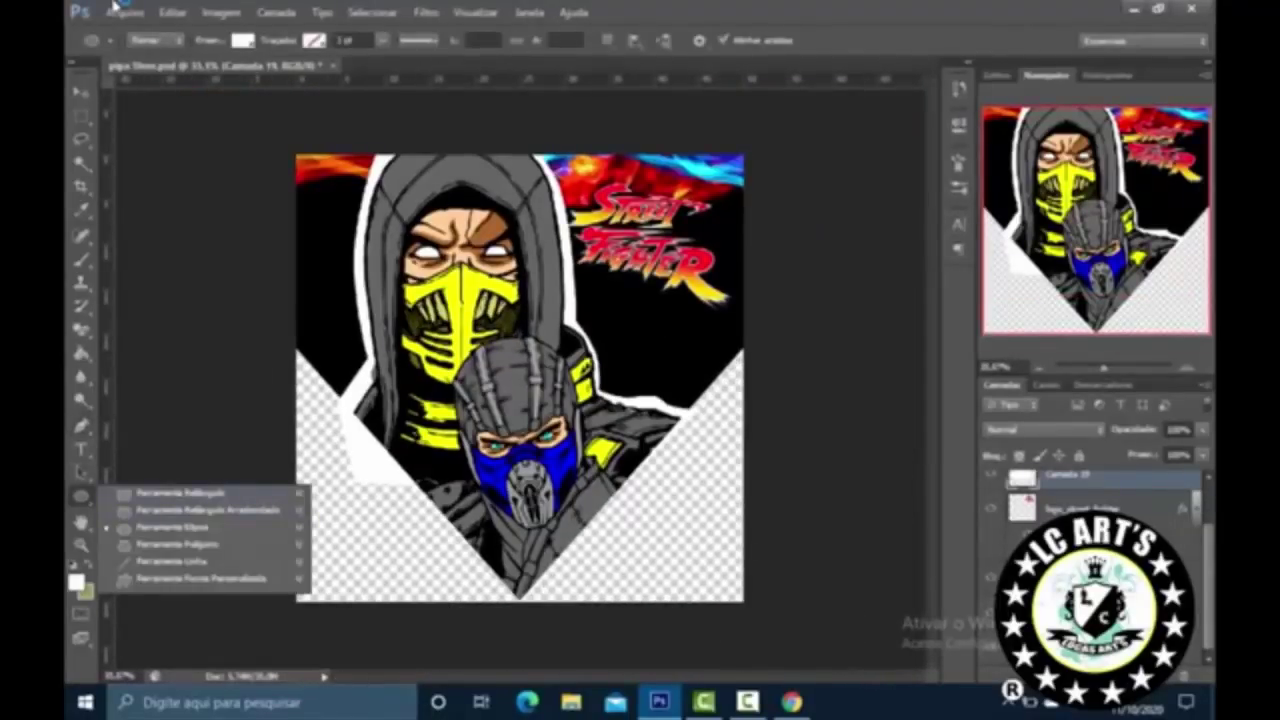
key("Escape")
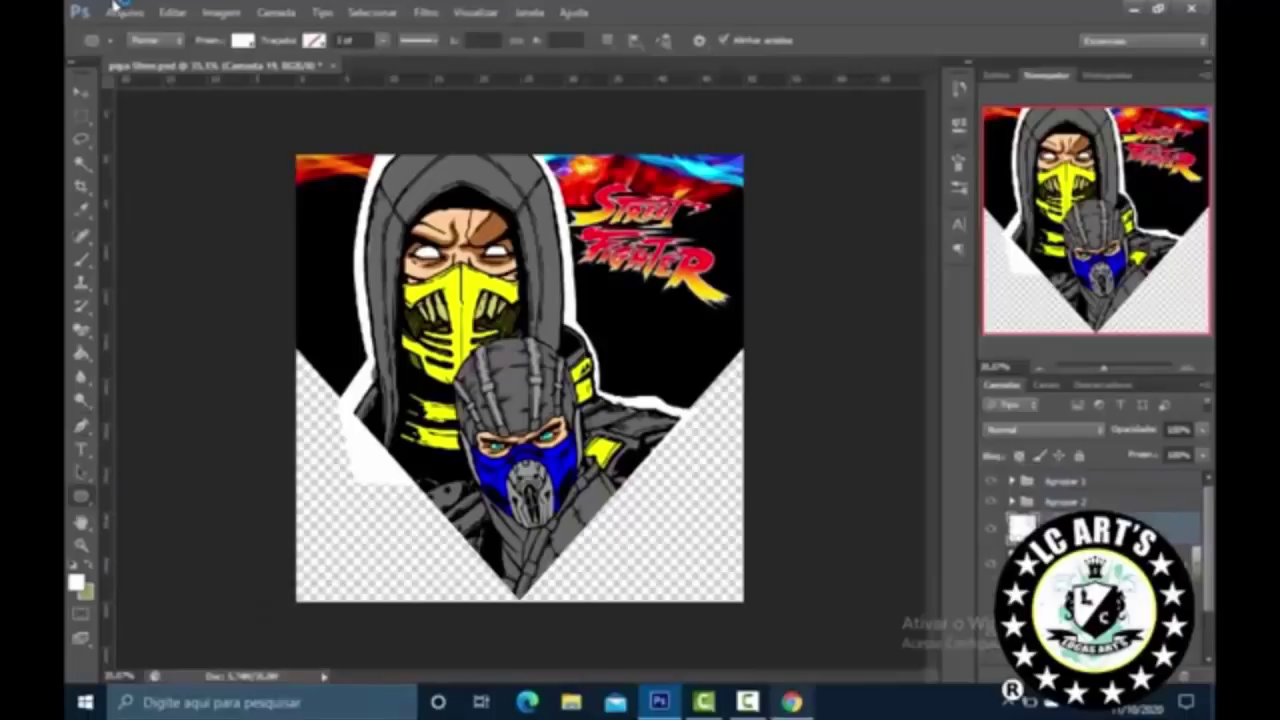
Step: Switch to Chrome, search Google Images for "silhueta luta" and look over the results
left_click(791, 702)
key("slash")
type("silhueta luta")
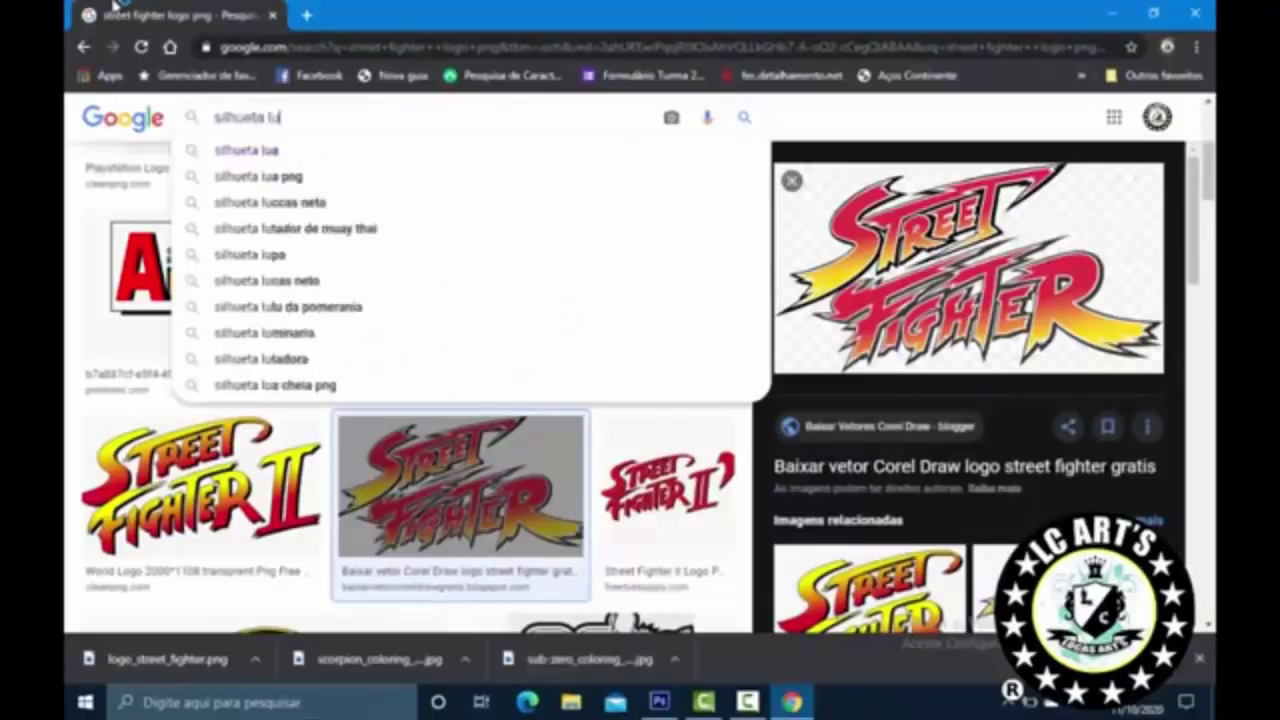
key("Return")
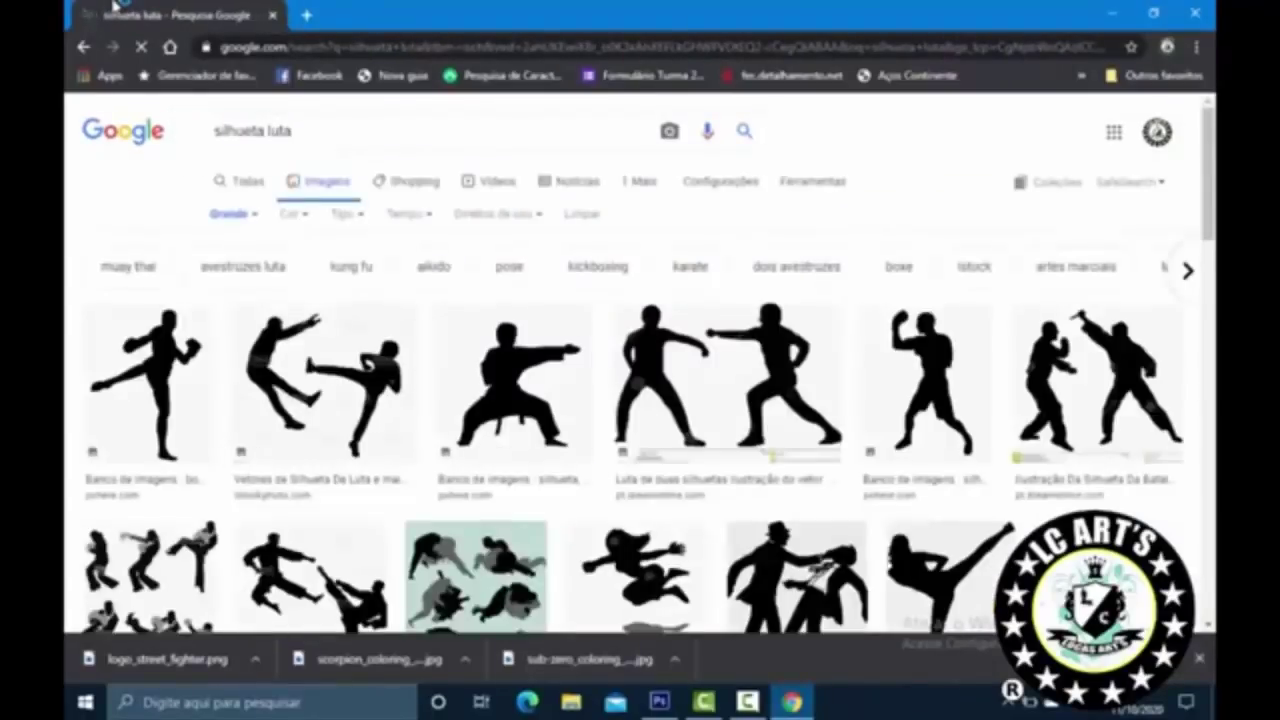
scroll(115, 5, "down", 4)
scroll(115, 5, "up", 4)
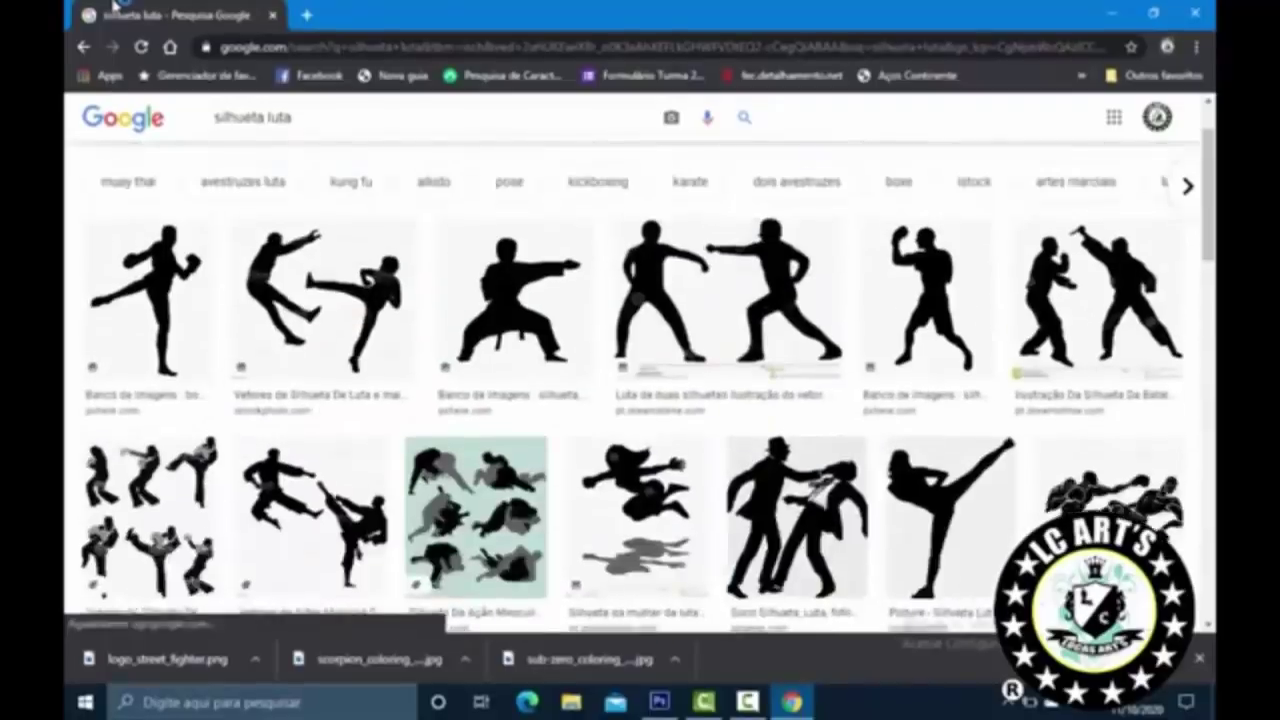
Step: Search Google Images for "sub zero silhueta" and browse the results for a suitable image
key("slash")
type("sub zero silheurta")
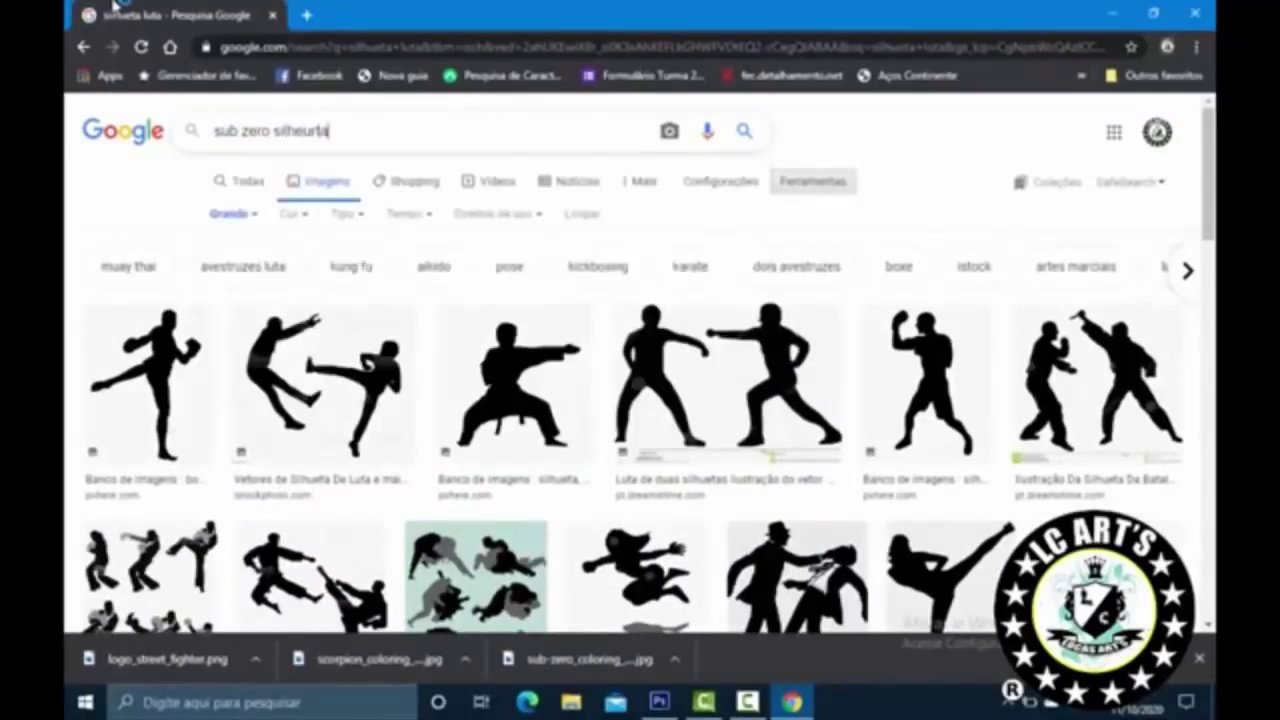
key("Return")
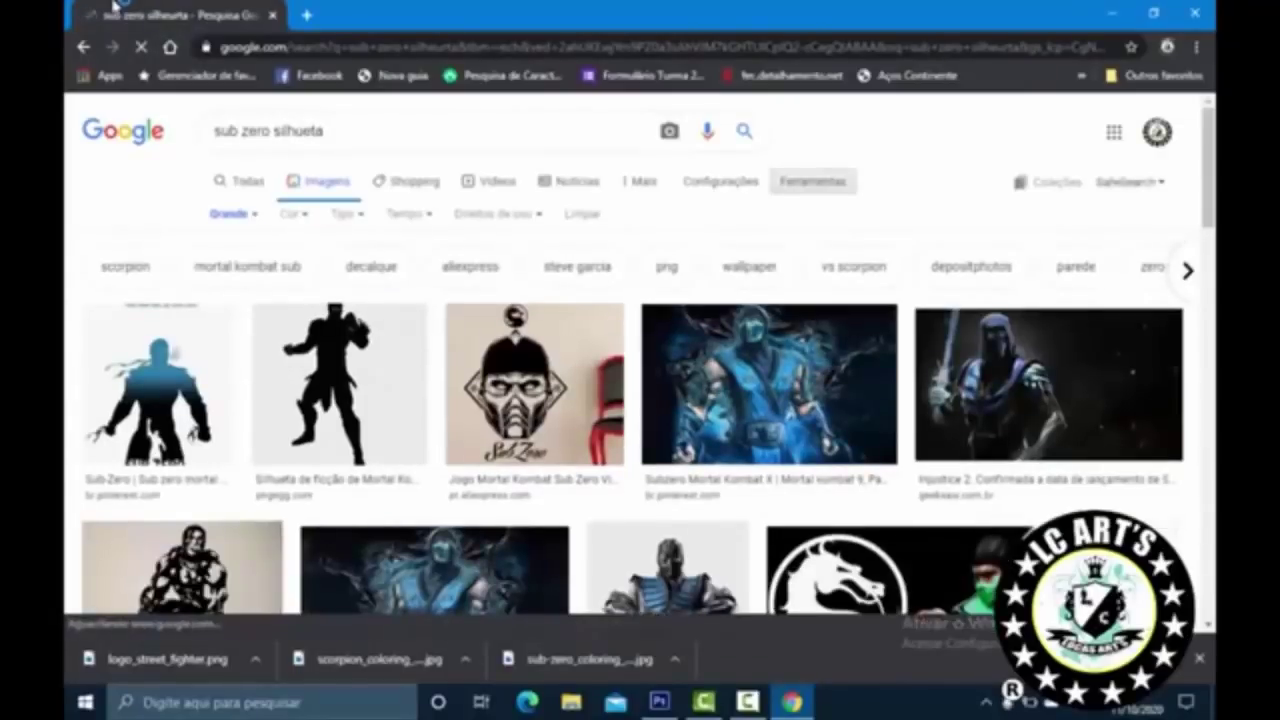
scroll(115, 7, "down", 3)
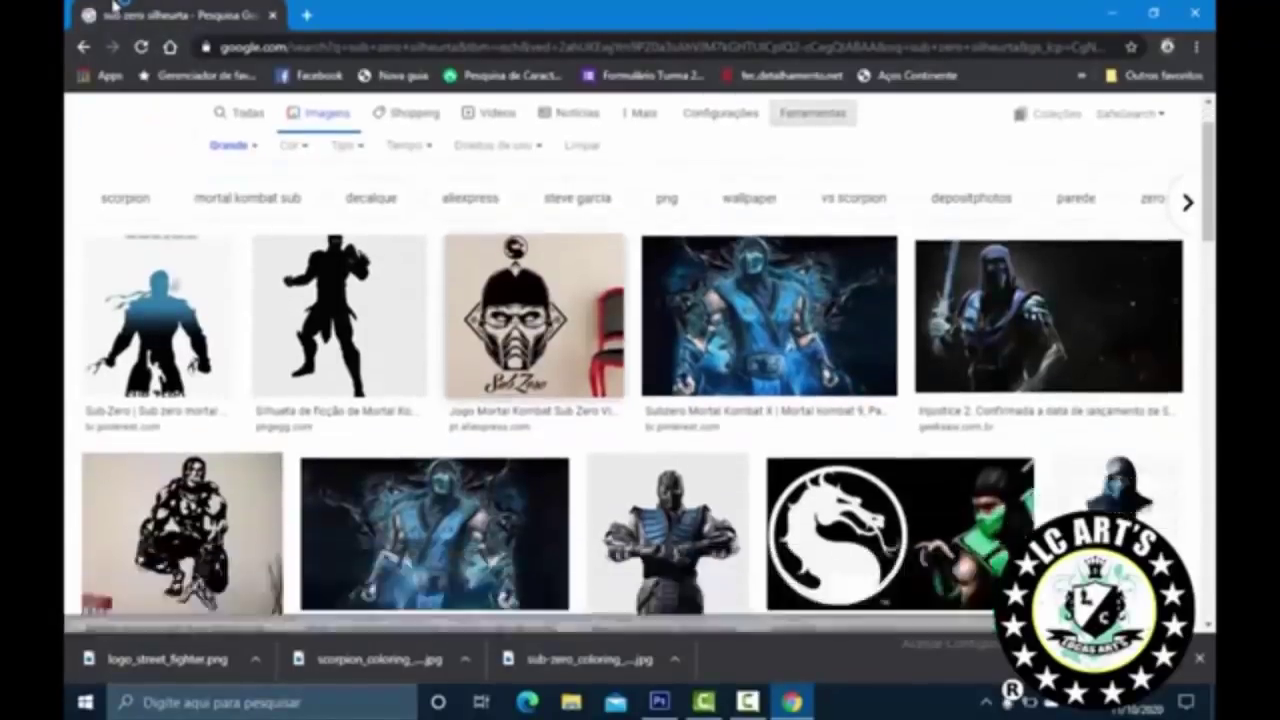
scroll(115, 7, "up", 2)
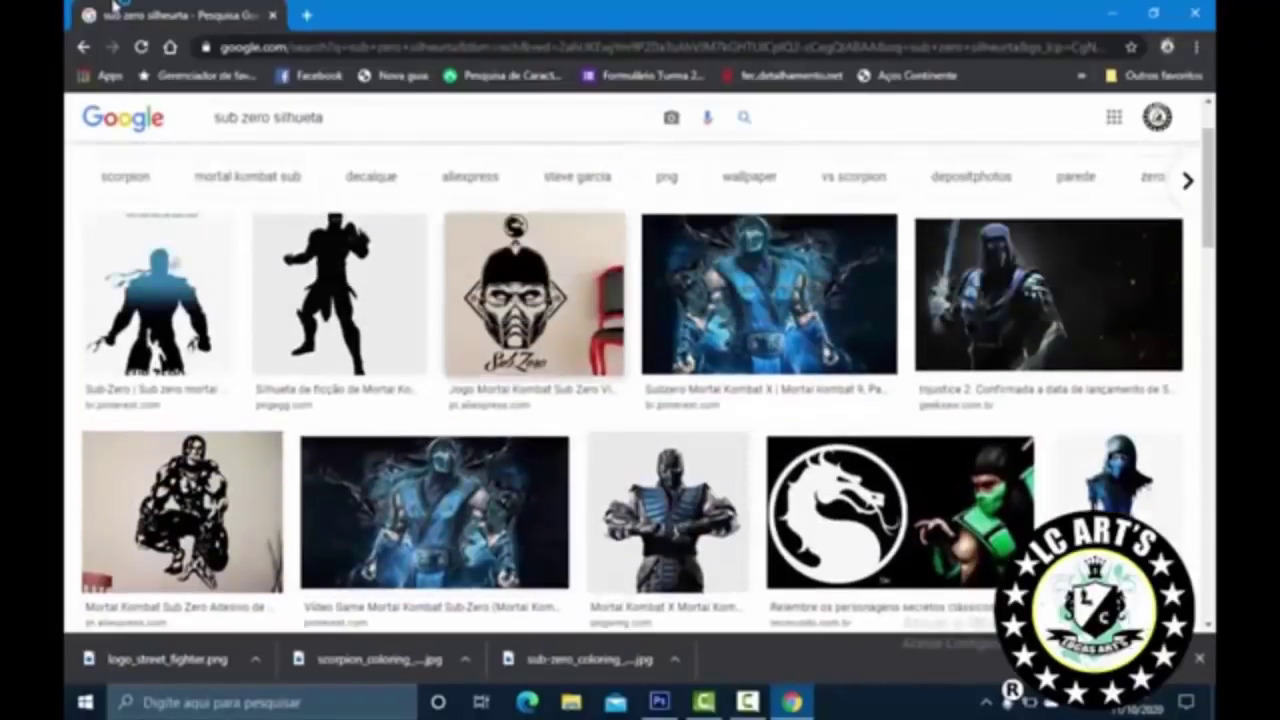
scroll(115, 7, "down", 5)
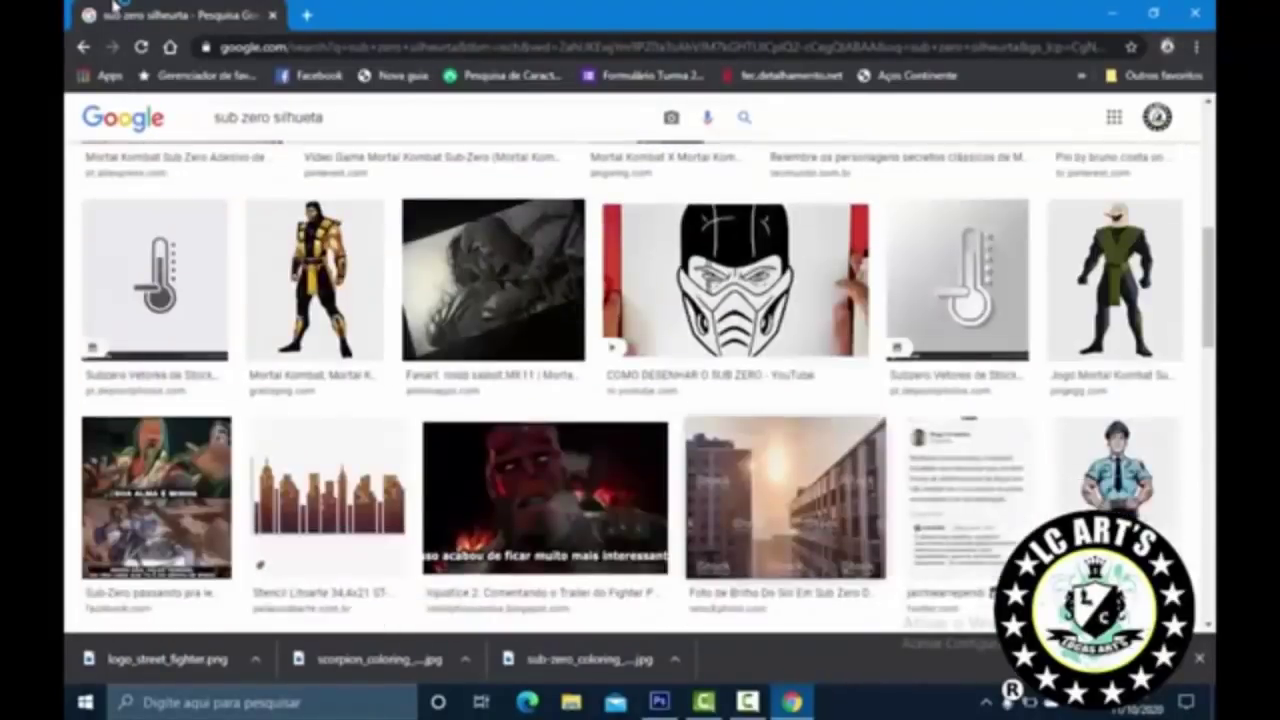
scroll(115, 7, "up", 4)
Step: Copy the TecMundo image with the white Mortal Kombat dragon emblem and paste it into the kite artwork in Photoshop
left_click(900, 420)
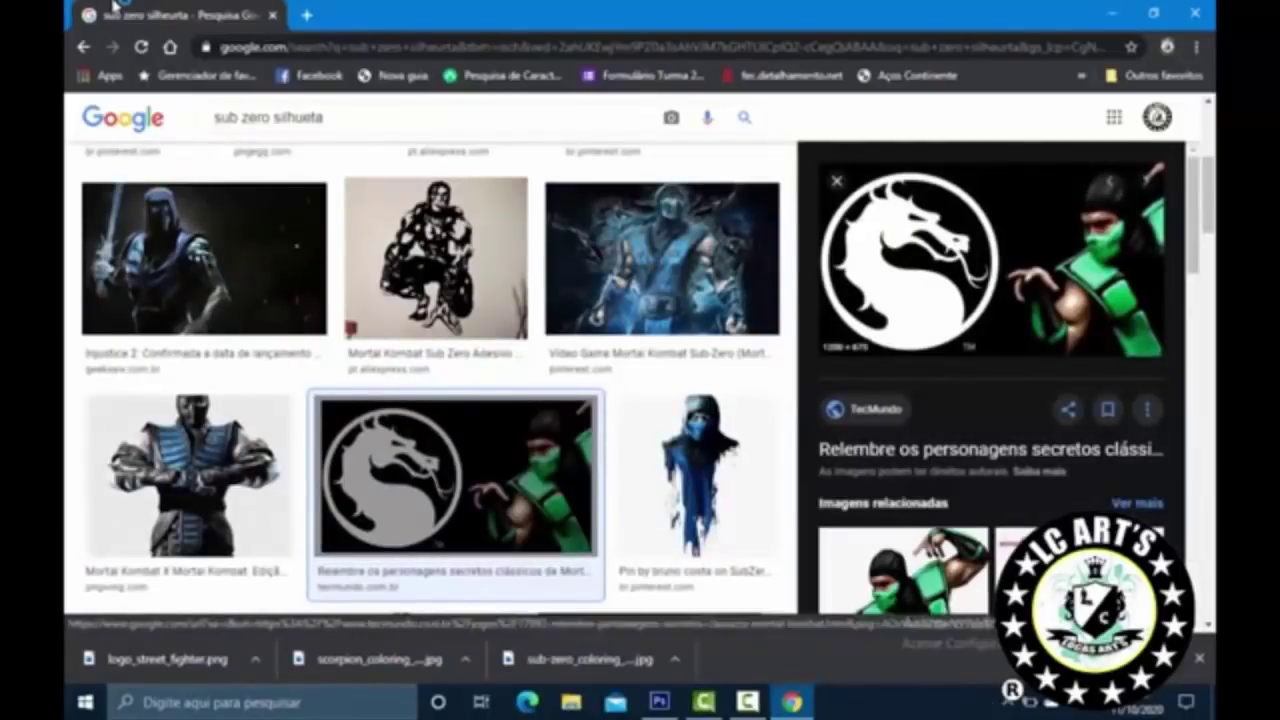
right_click(940, 266)
left_click(1000, 414)
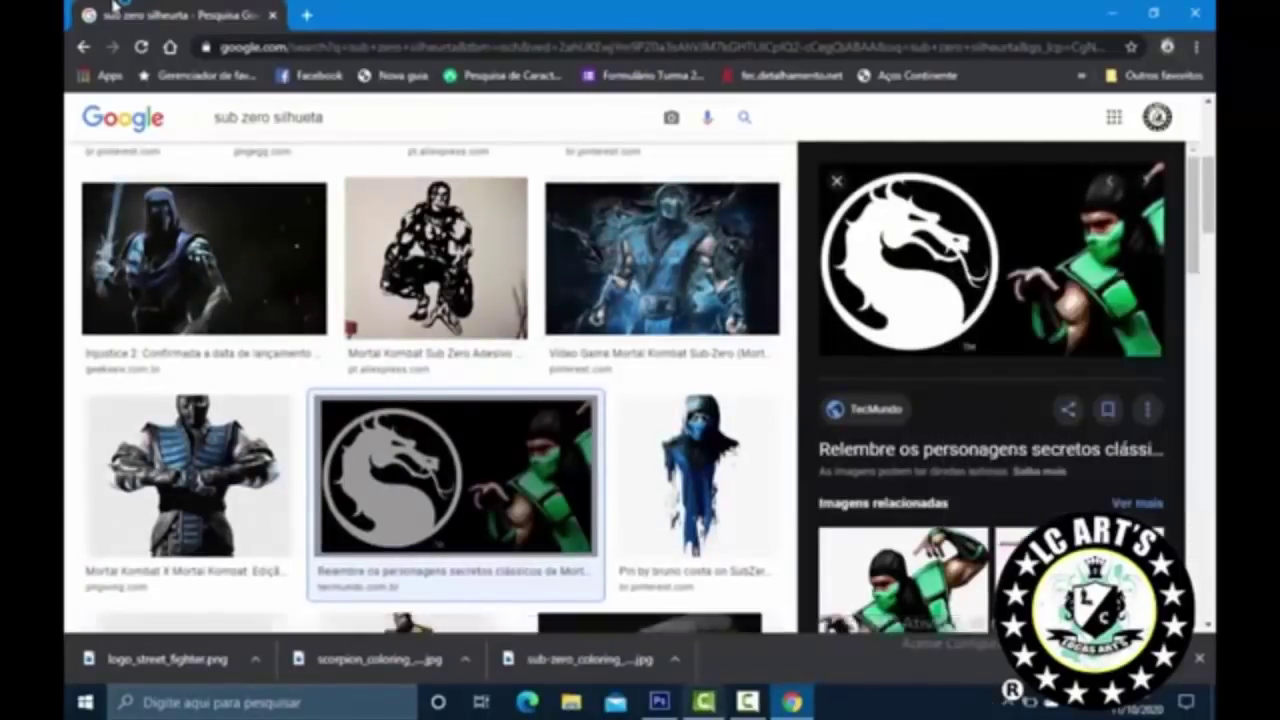
key("alt+Tab")
key("ctrl+v")
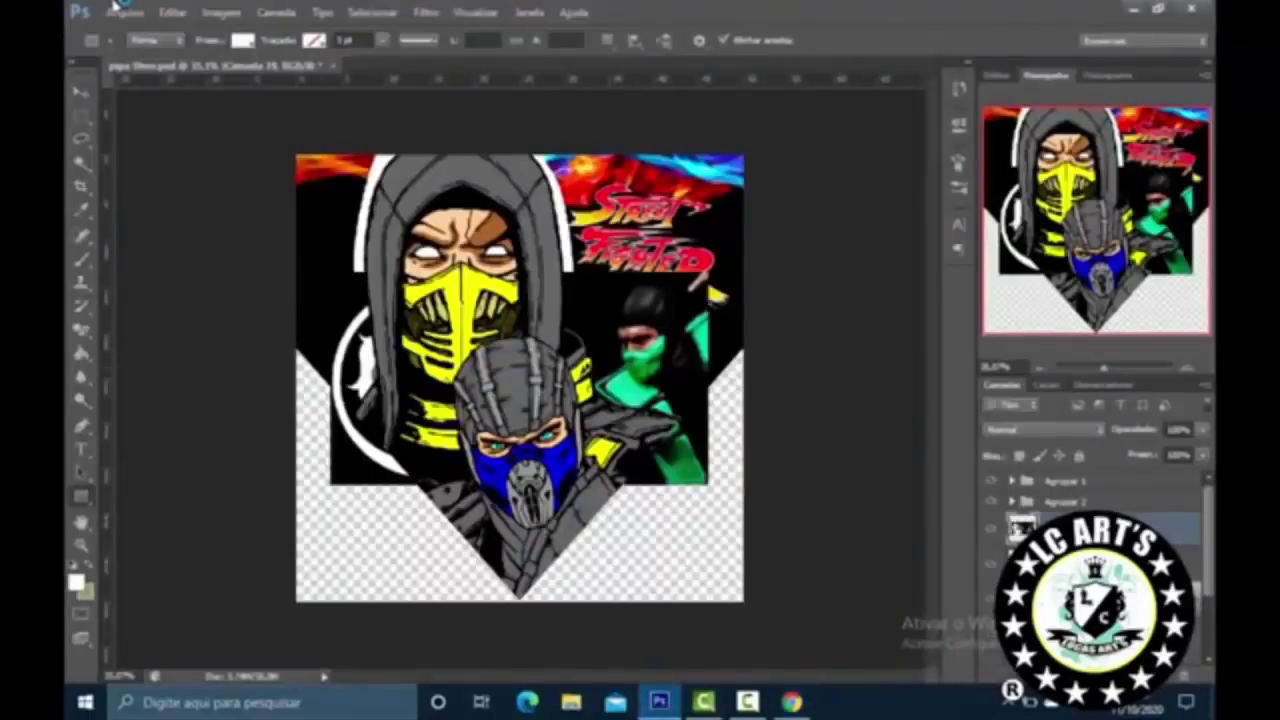
Step: Move the pasted image so the dragon emblem sits below the Street Fighter logo, and remove its black background
key("ctrl+t")
left_click_drag(655, 284, 842, 285)
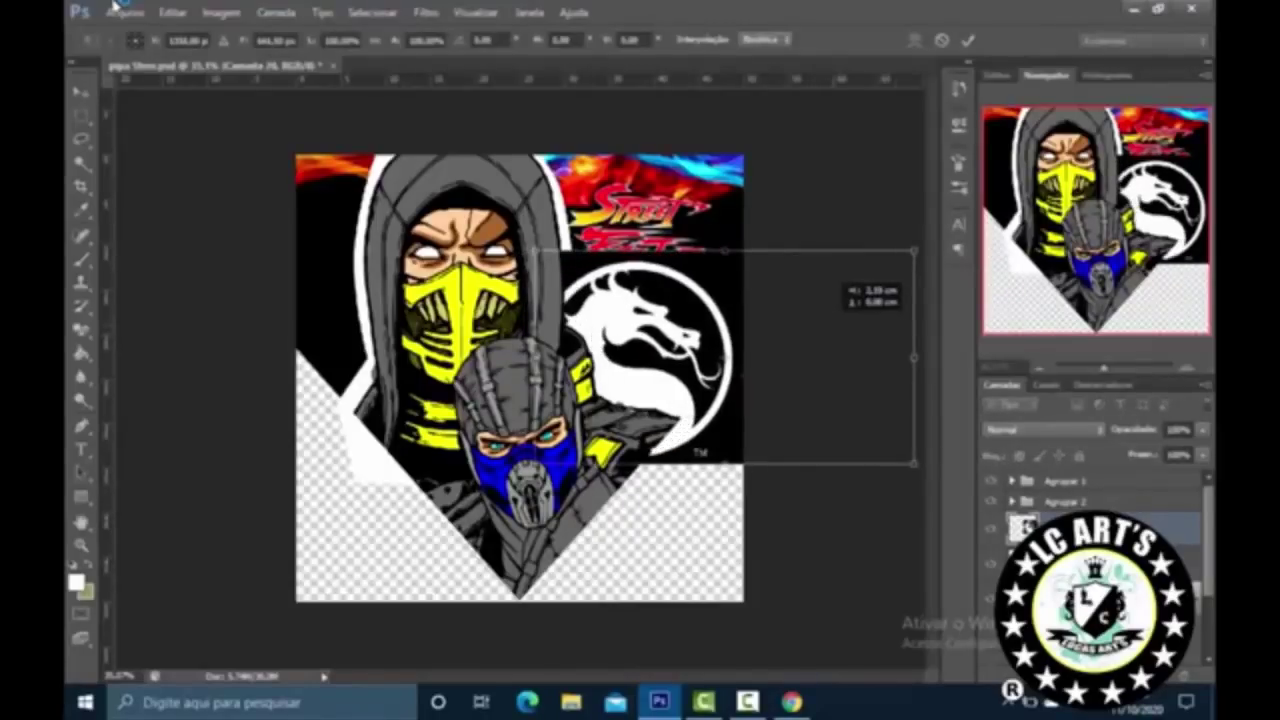
key("Return")
key("c")
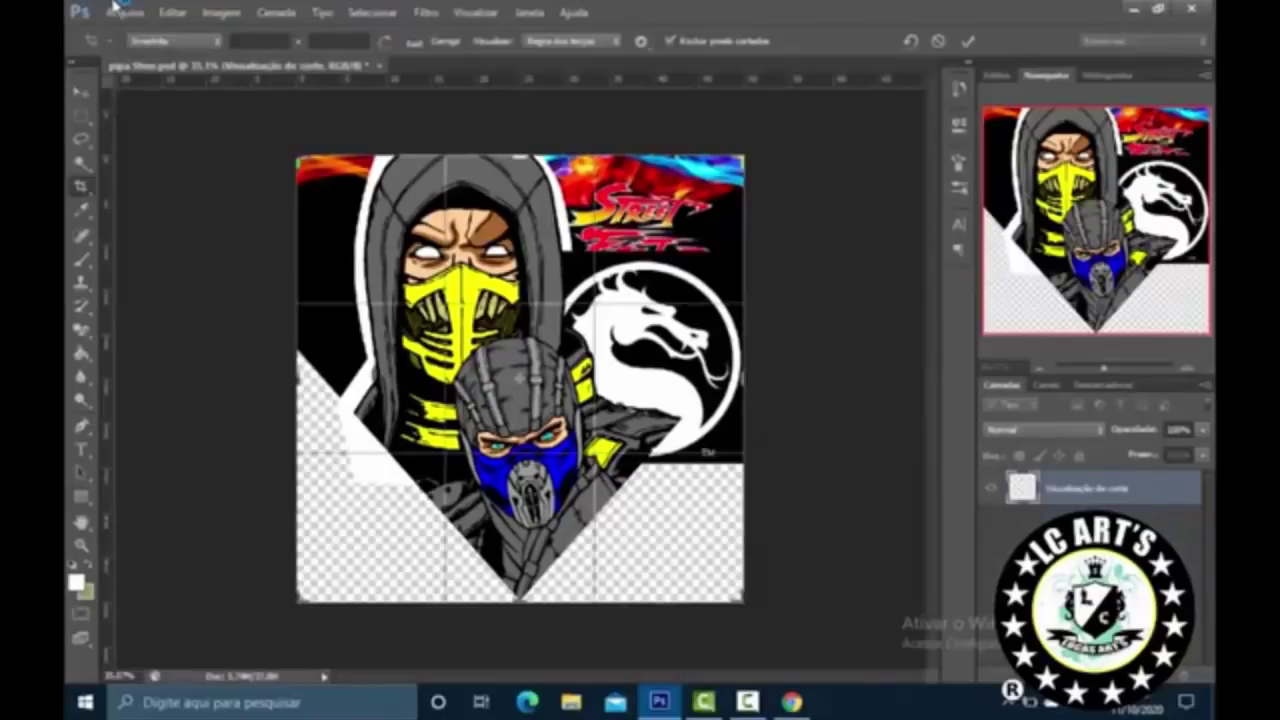
key("v")
key("Return")
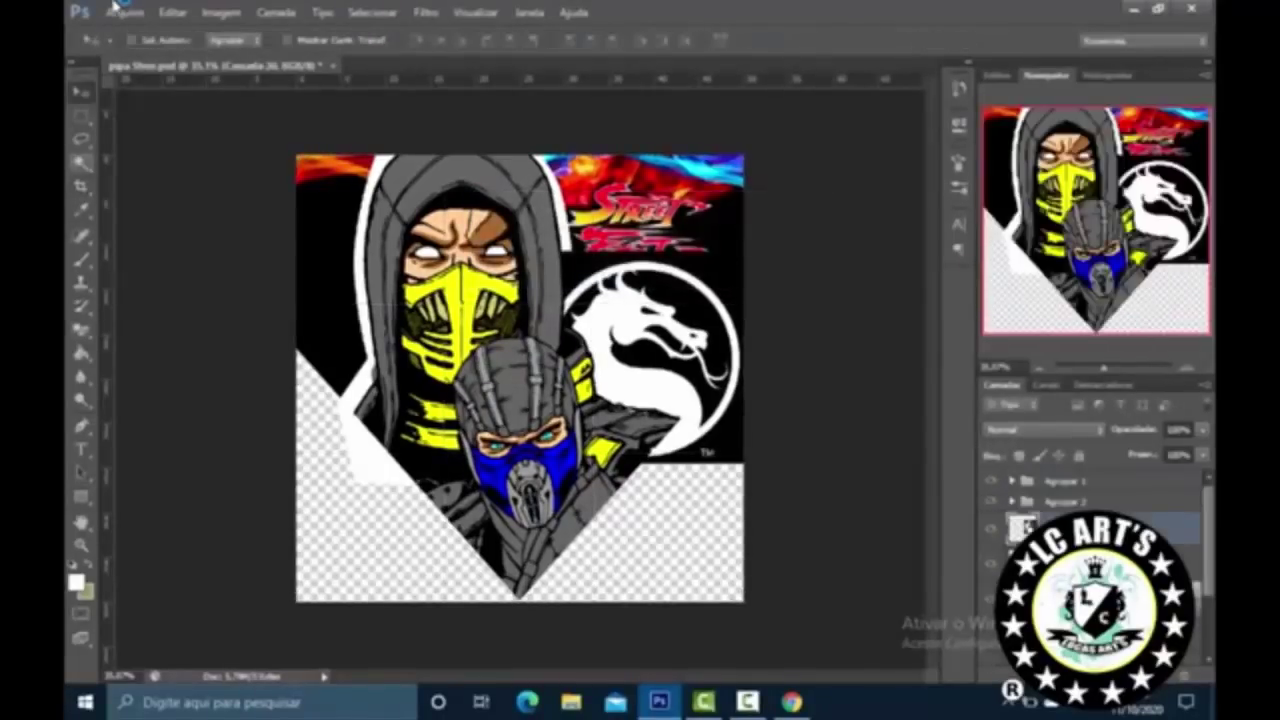
key("w")
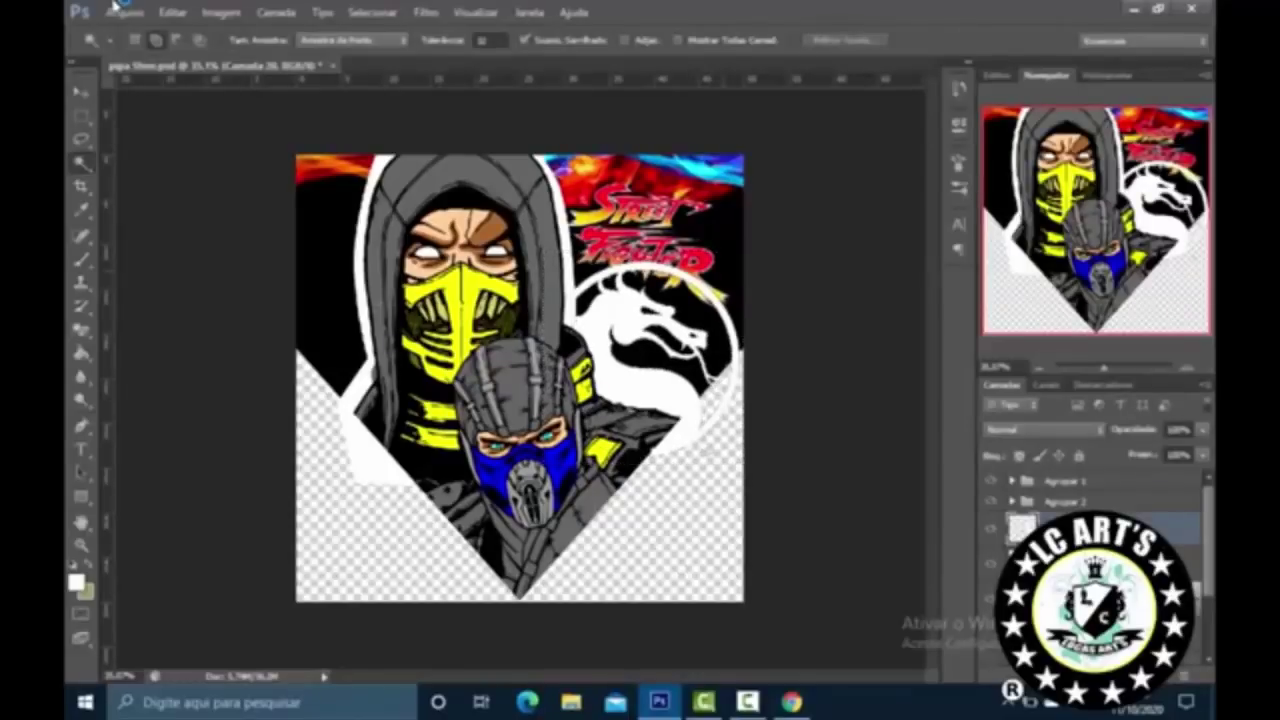
Step: Set the dragon emblem's lightness to 100 with Hue/Saturation and place it behind the Street Fighter logo, clipped to the black kite shape
key("ctrl+u")
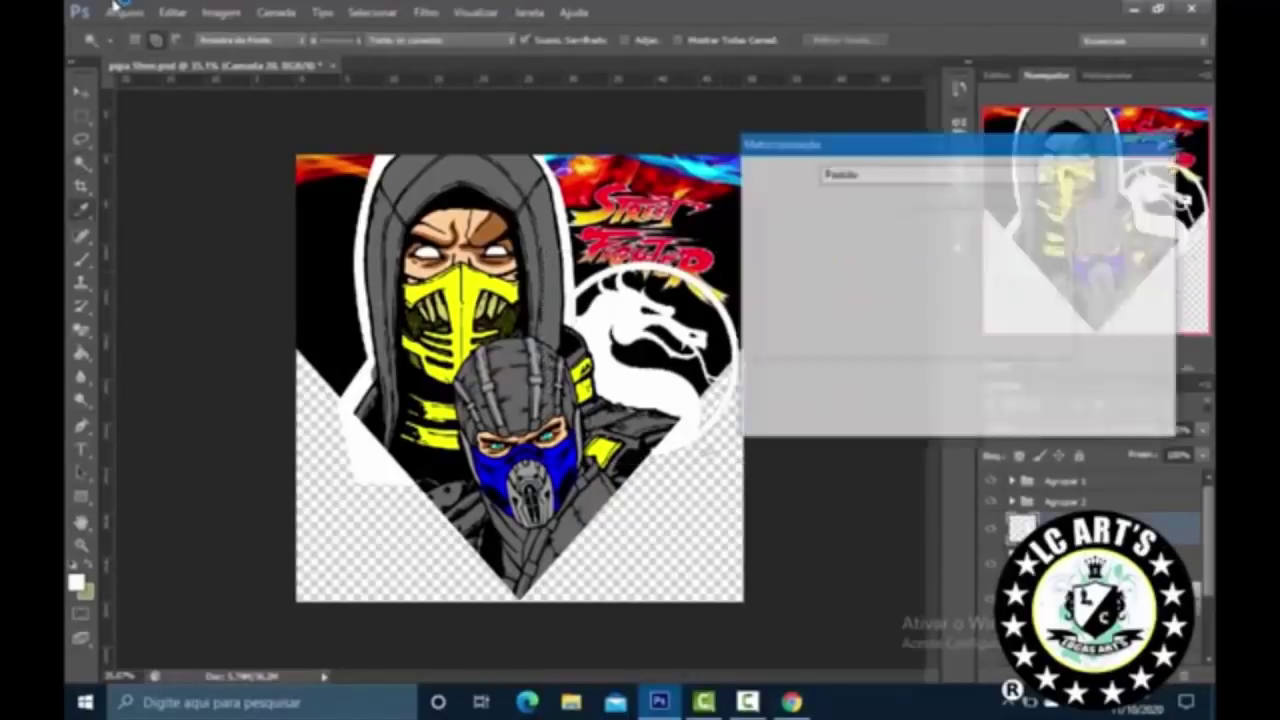
key("Tab")
key("Tab")
type("100")
key("Return")
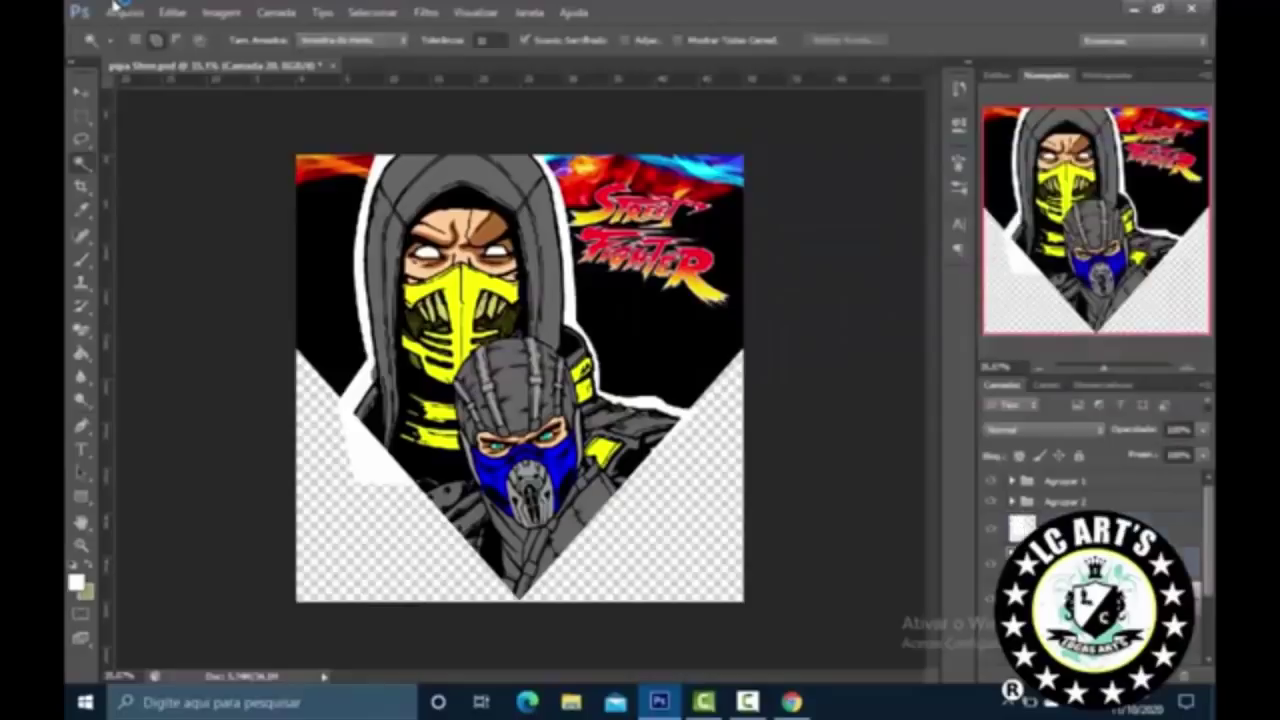
key("ctrl+z")
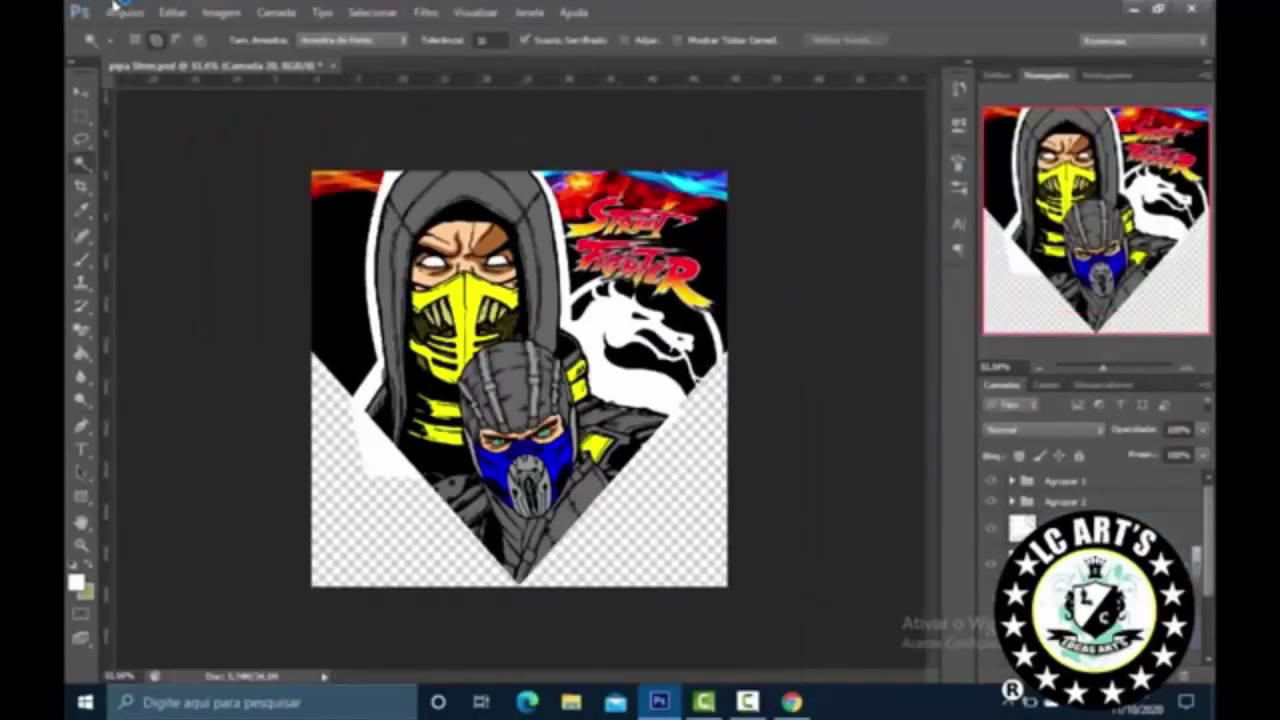
key("ctrl+plus")
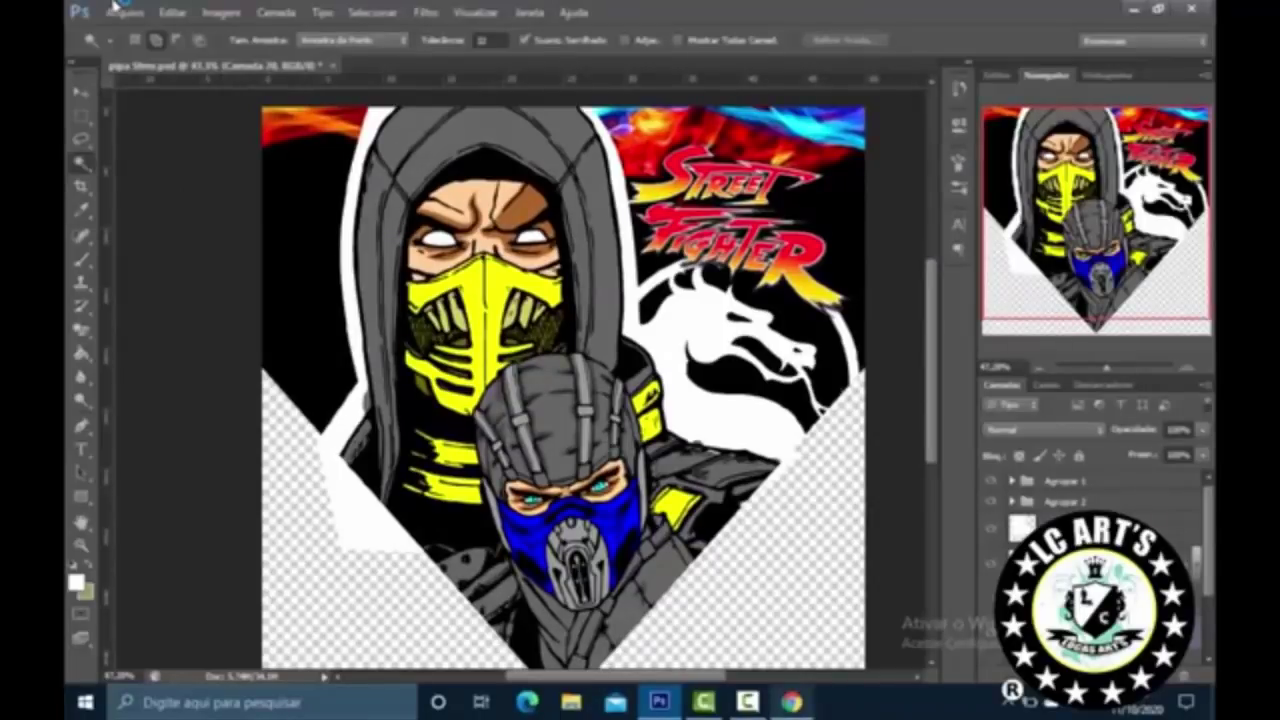
Step: Switch back to Chrome and look through the "sub zero silhueta" image results for another silhouette
left_click(792, 702)
scroll(450, 400, "down", 3)
scroll(430, 390, "down", 5)
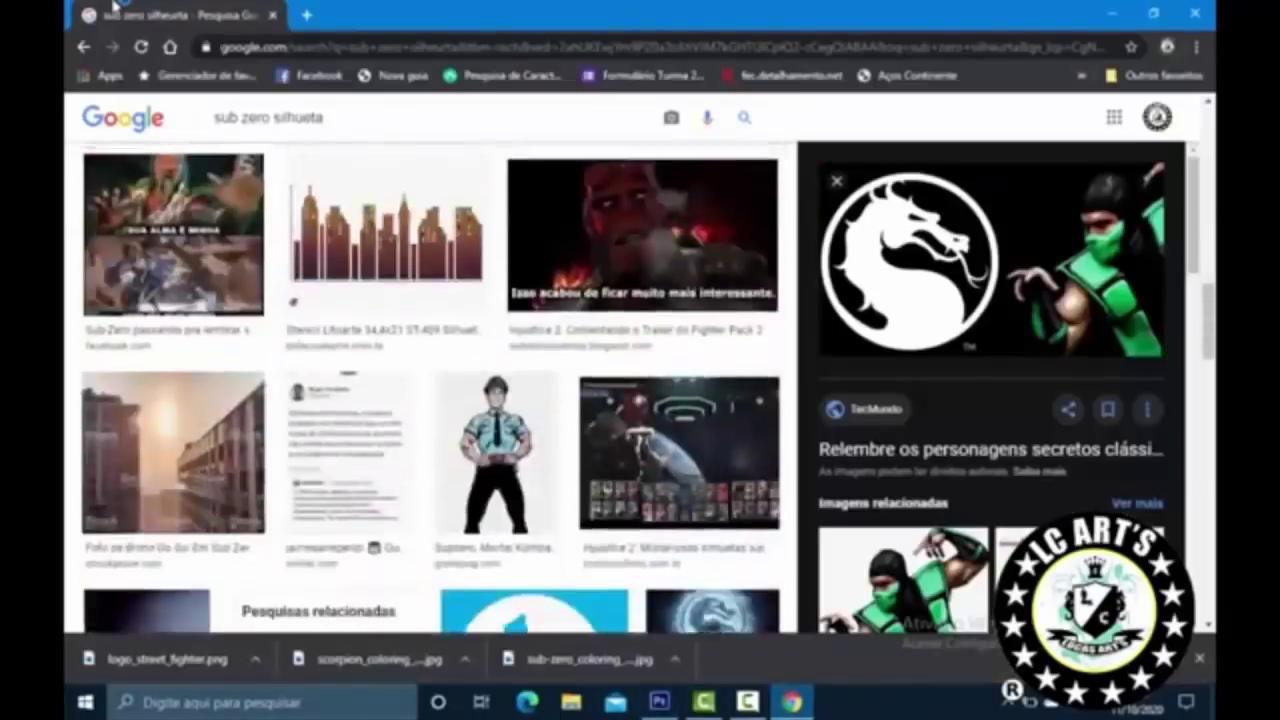
scroll(430, 390, "up", 3)
scroll(430, 390, "up", 3)
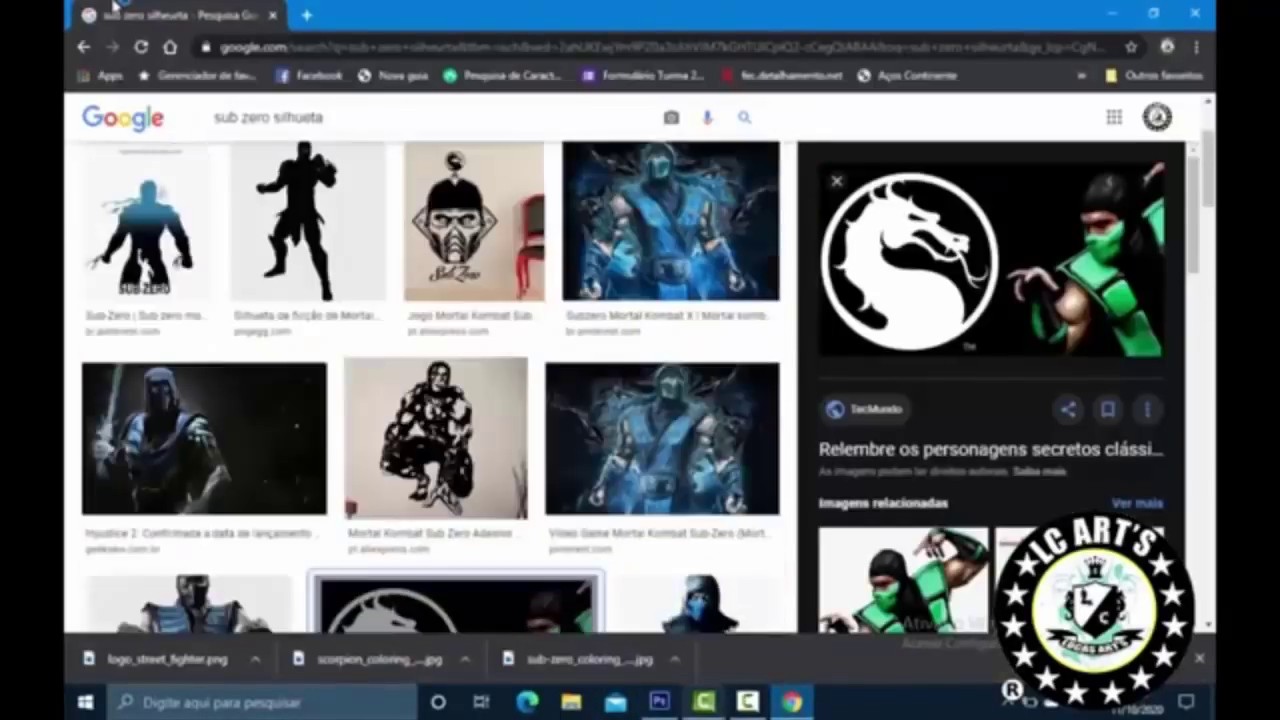
scroll(430, 390, "up", 2)
Step: Search Google Images for "luta silhueta" and browse the fighting silhouettes
type("l")
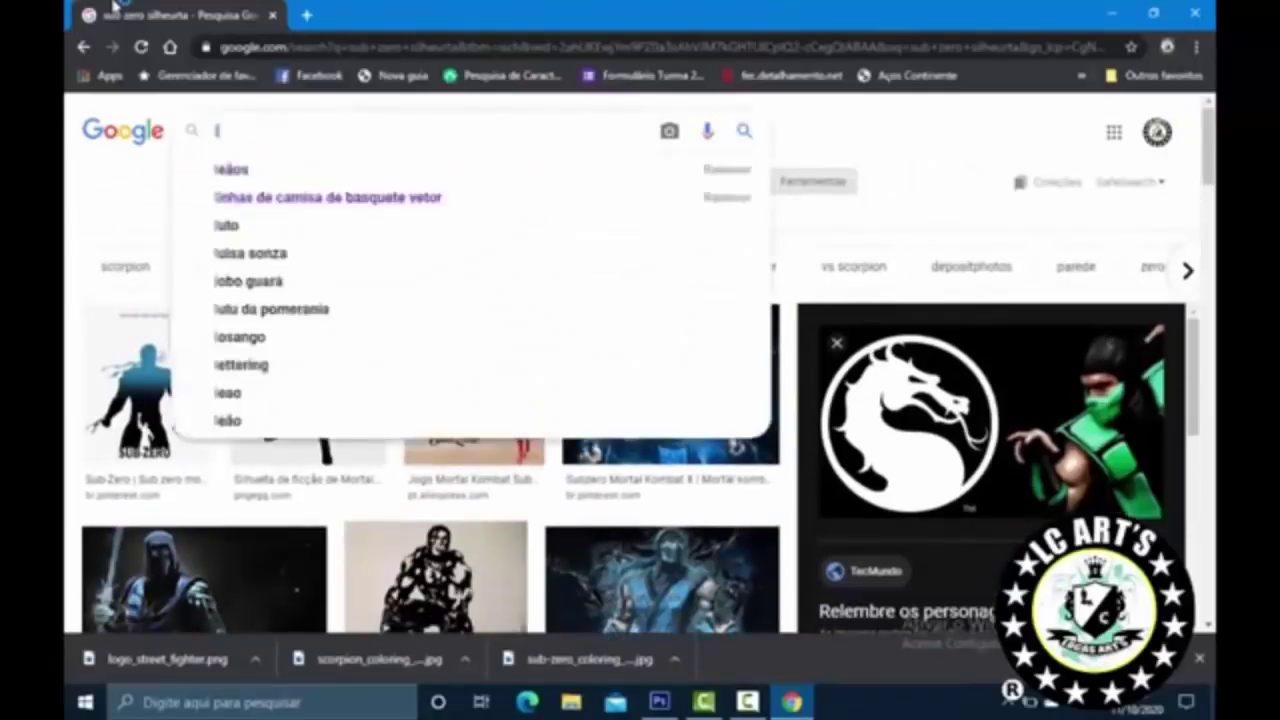
type("uta suilhueta")
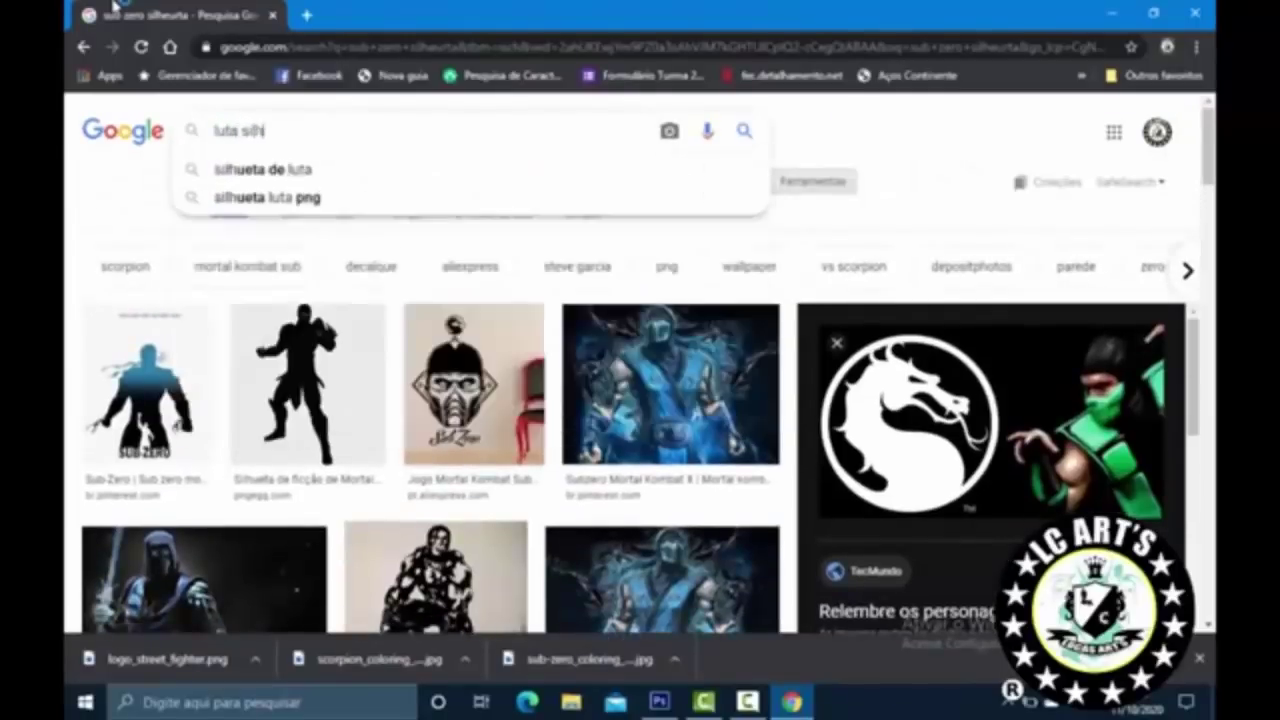
key("Return")
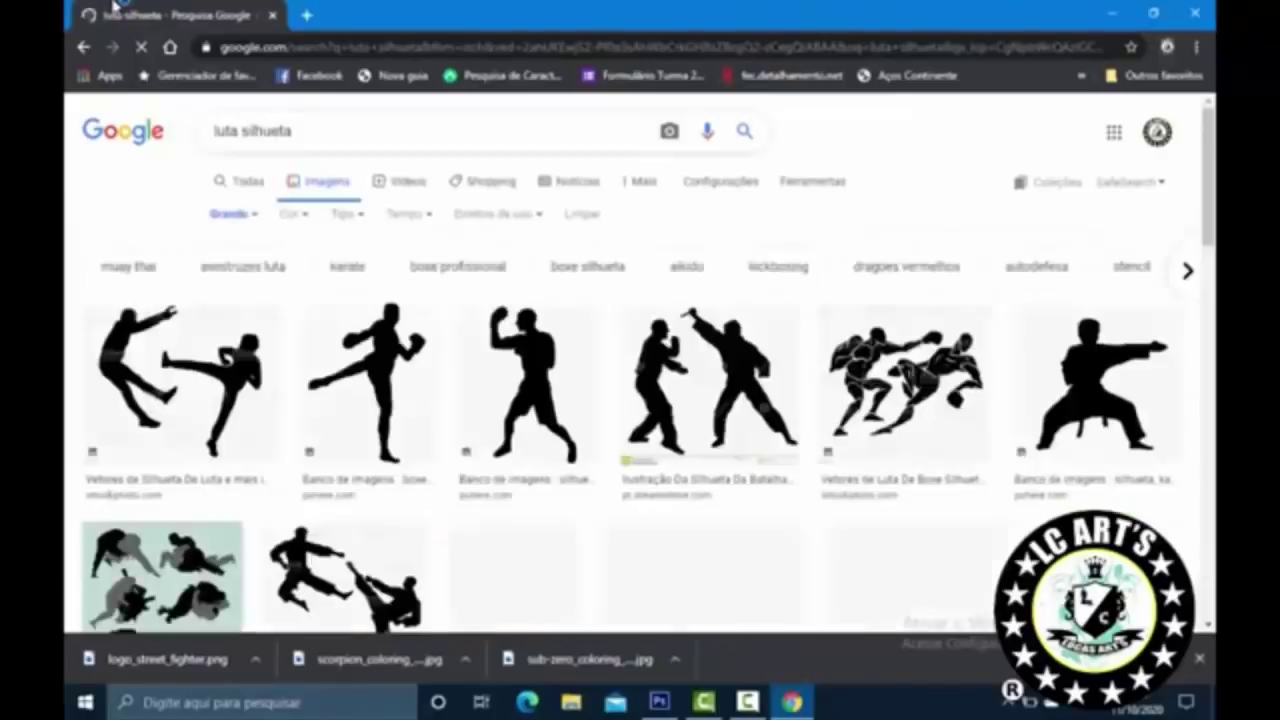
scroll(113, 7, "down", 5)
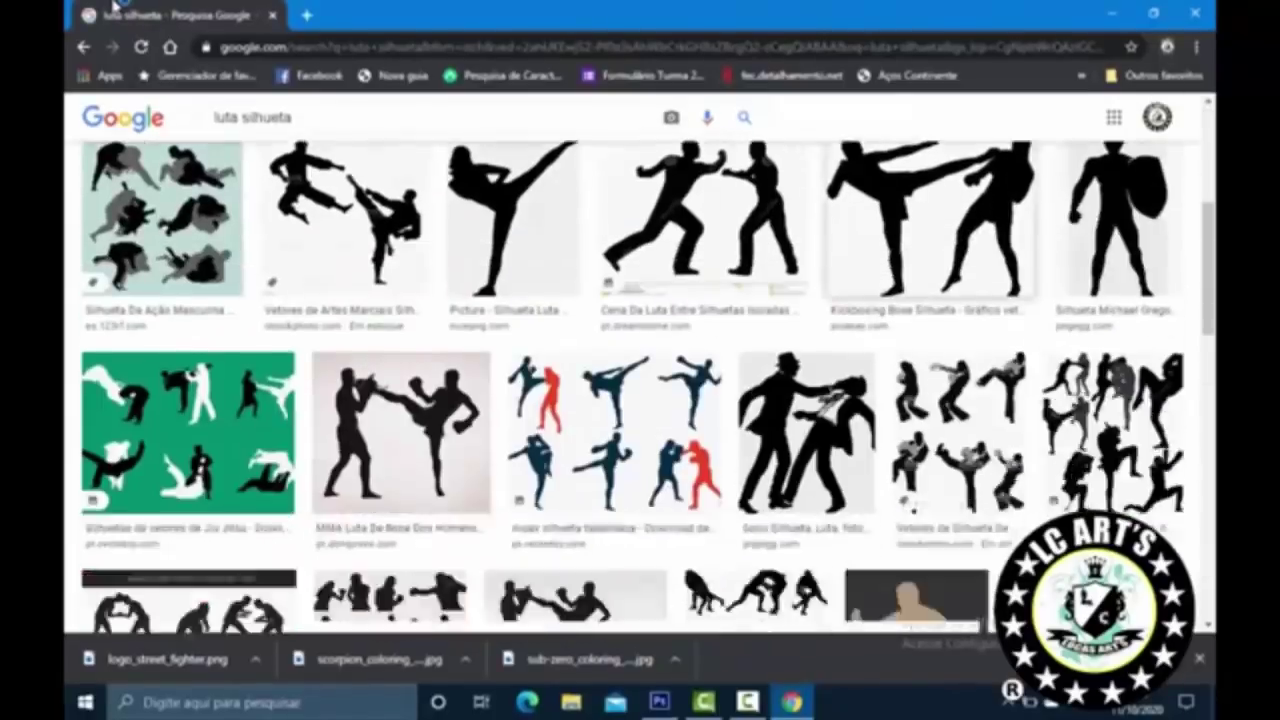
Step: Copy the high-kick fighter silhouette from the "luta silhueta" image results and paste it into the kite artwork in Photoshop
scroll(113, 7, "up", 2)
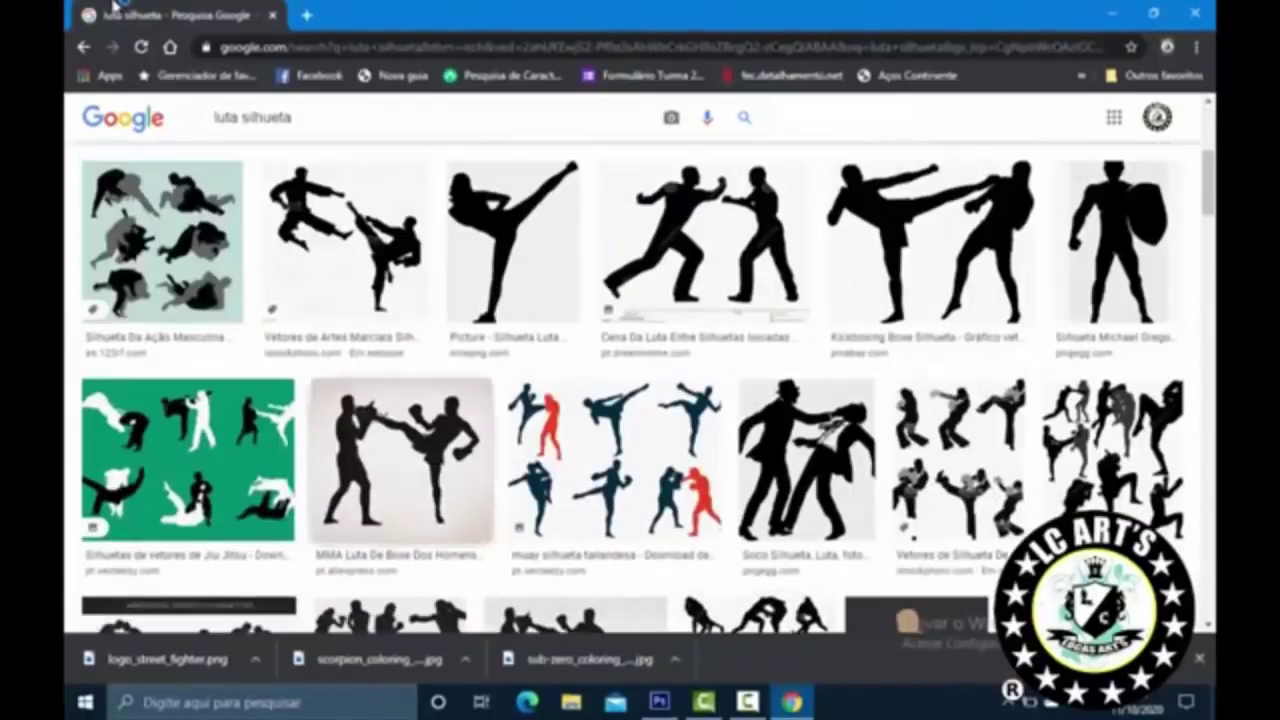
left_click(512, 240)
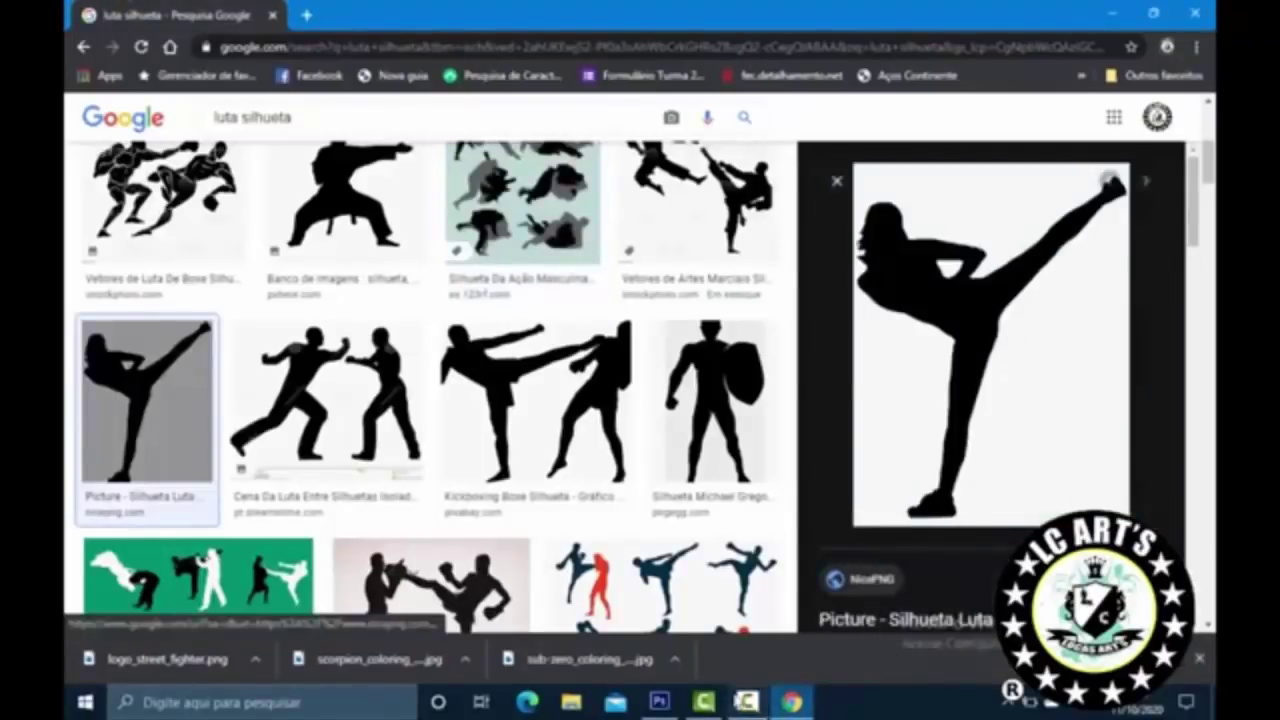
left_click(659, 702)
scroll(251, 314, "down", 2)
scroll(251, 314, "up", 3)
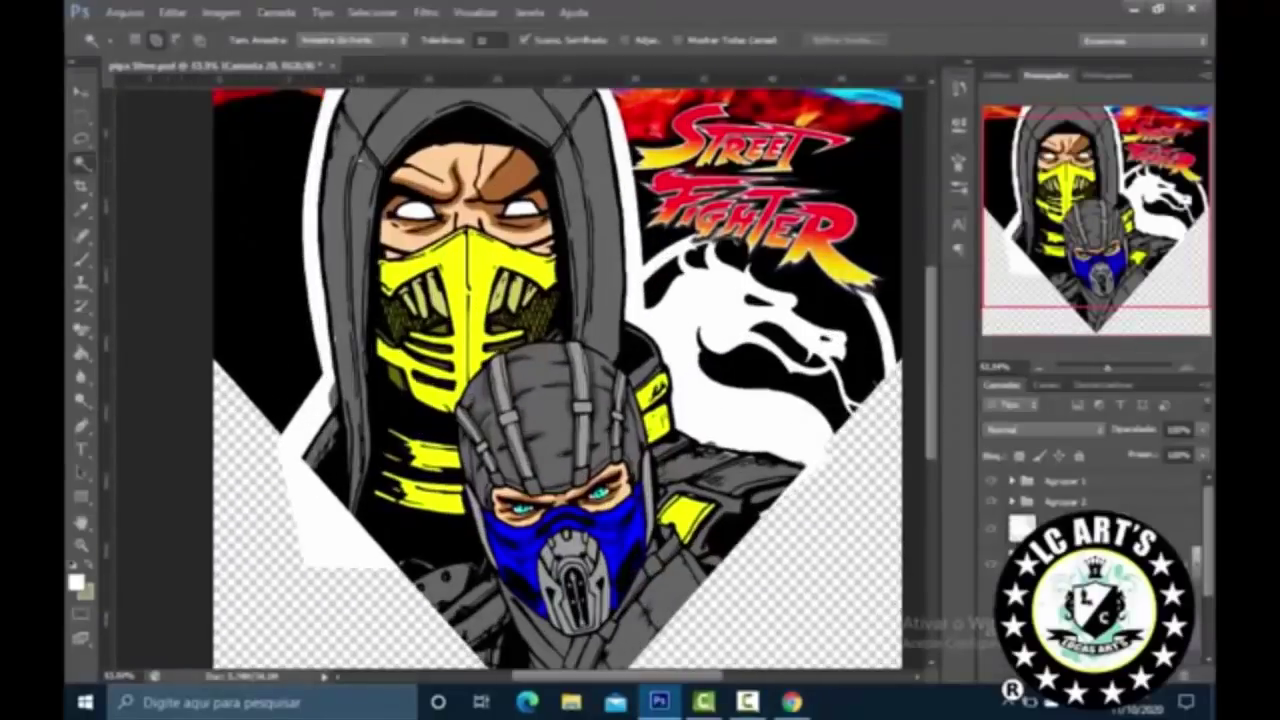
key("v")
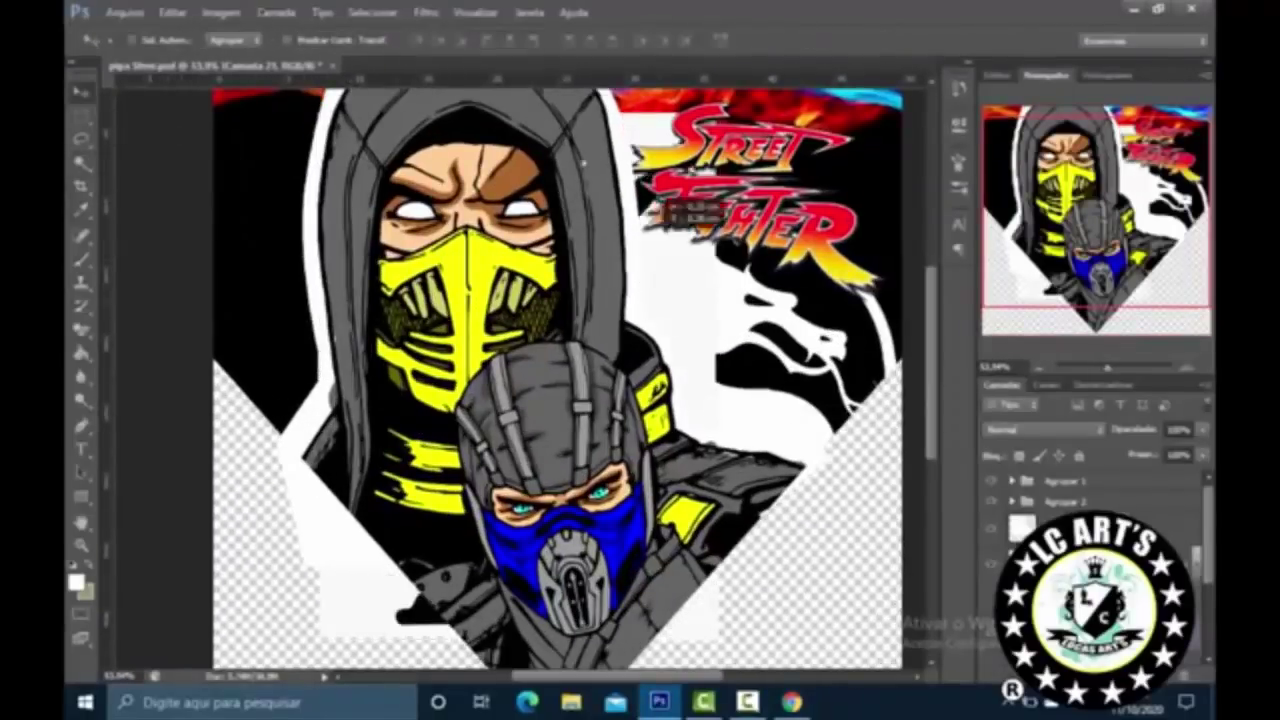
key("ctrl+v")
Step: Scale down the pasted kick silhouette and place it on the black area left of Scorpion's hood
key("ctrl+minus")
key("ctrl+minus")
key("ctrl+t")
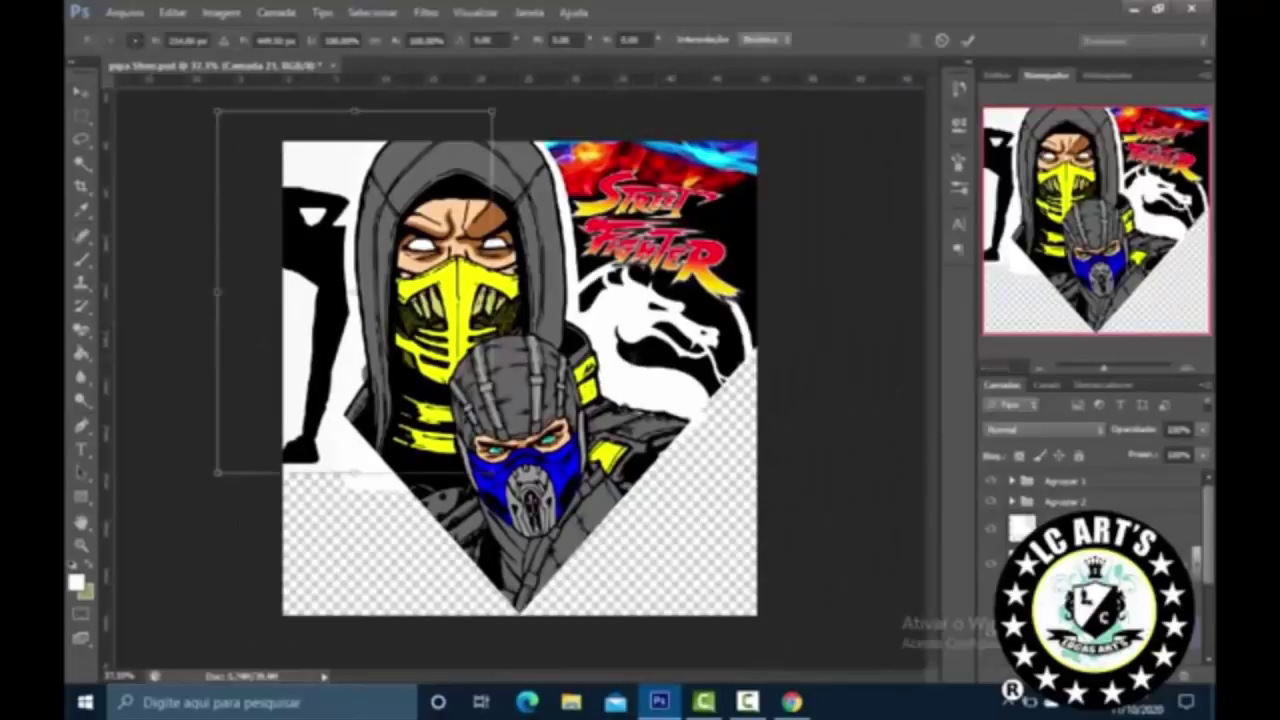
left_click_drag(500, 442, 420, 292)
key("Return")
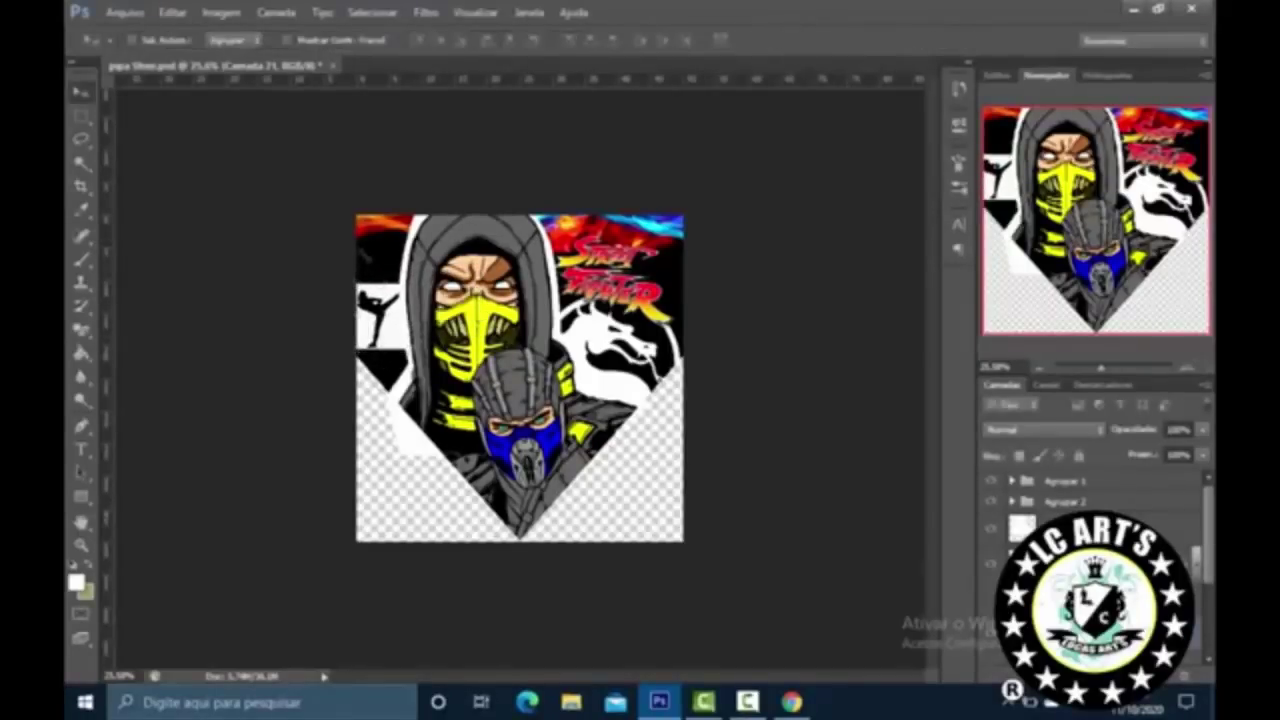
Step: Remove the kick silhouette's white background and make the figure white so it stands out on the black kite
left_click(81, 329)
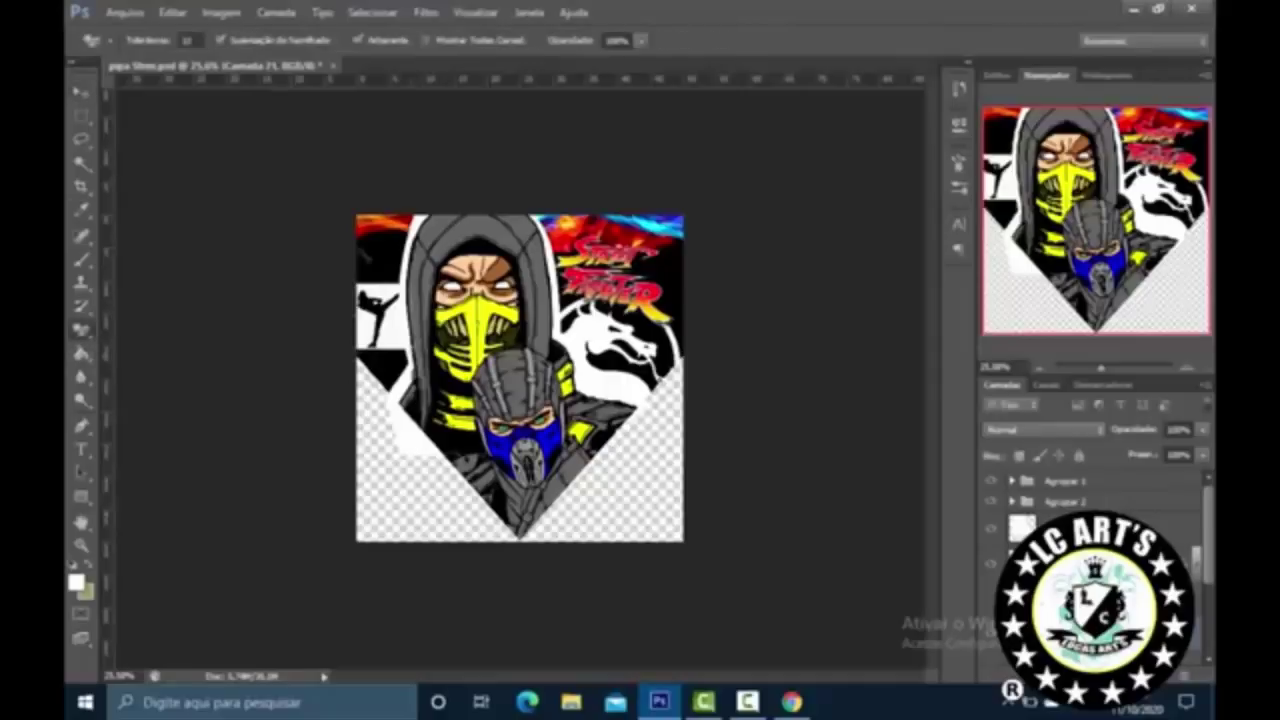
left_click(376, 301)
key("ctrl+z")
key("v")
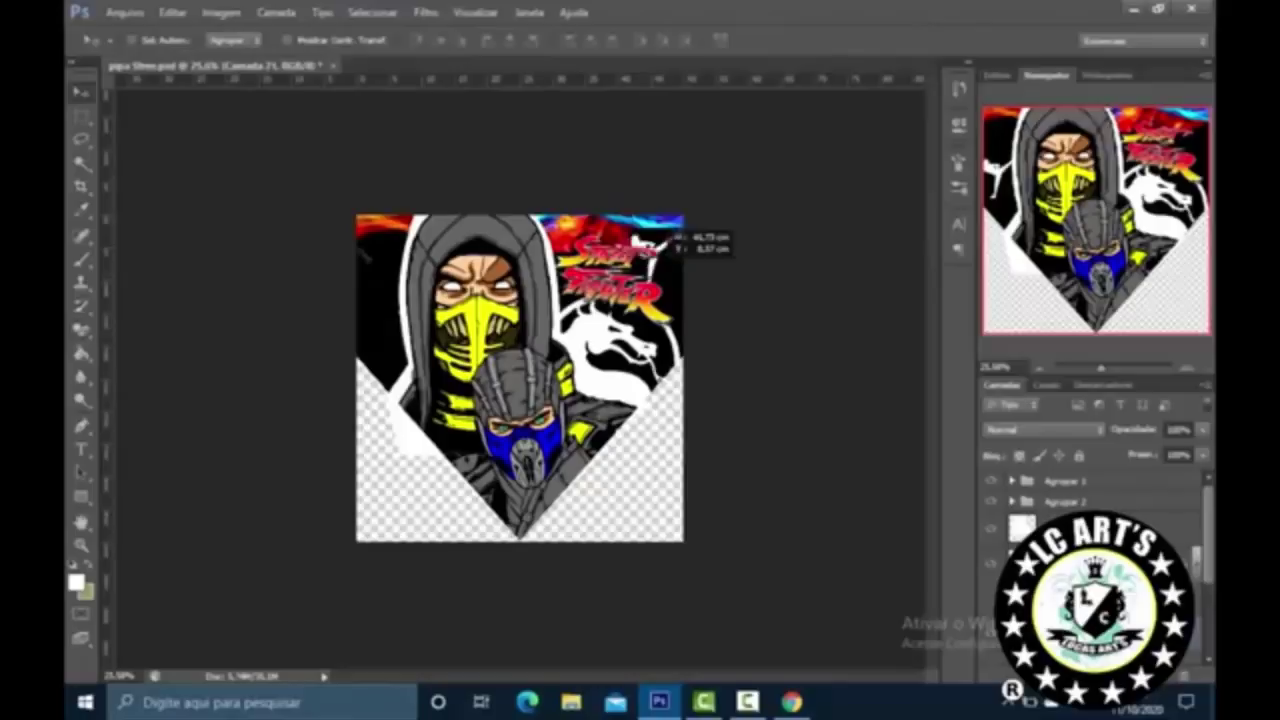
Step: Move the white kick silhouette to the kite's right edge beside the Street Fighter logo and adjust its size
left_click_drag(398, 300, 682, 248)
key("ctrl+t")
key("Return")
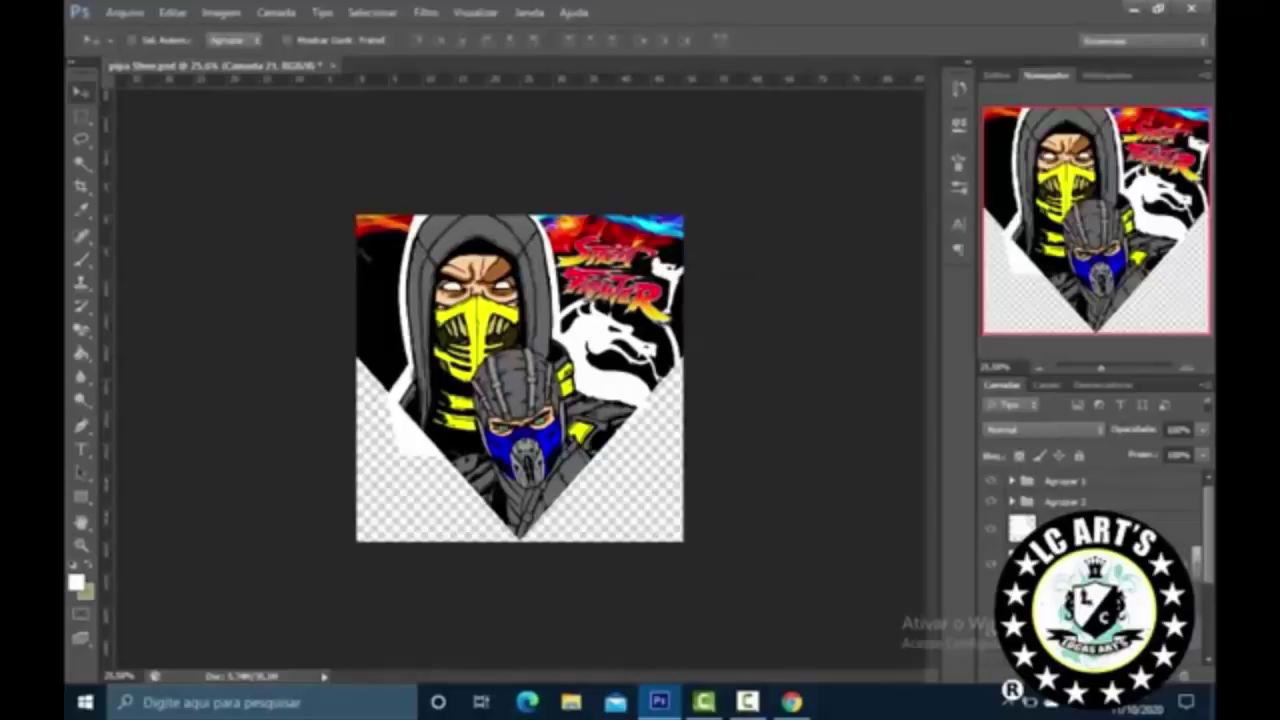
Step: Erase the fiery strip along the kite's upper edge to the left of Scorpion's hood
scroll(363, 253, "up", 3)
scroll(363, 253, "down", 4)
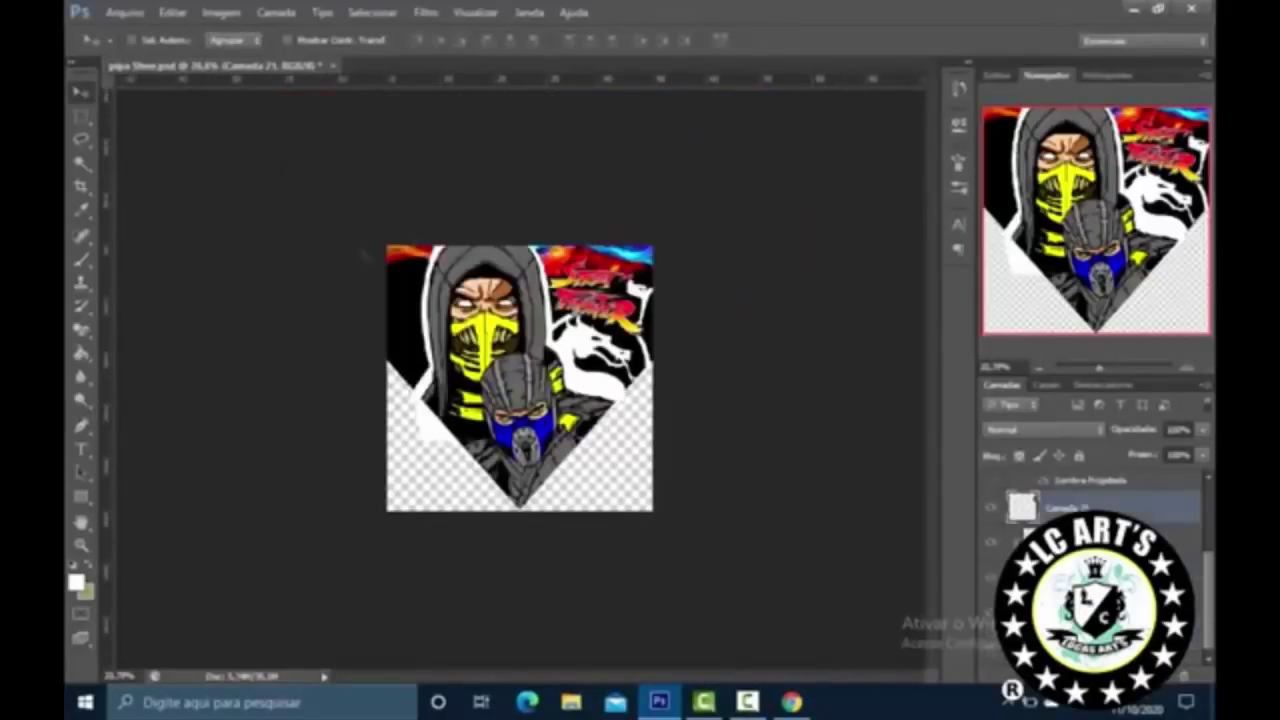
key("e")
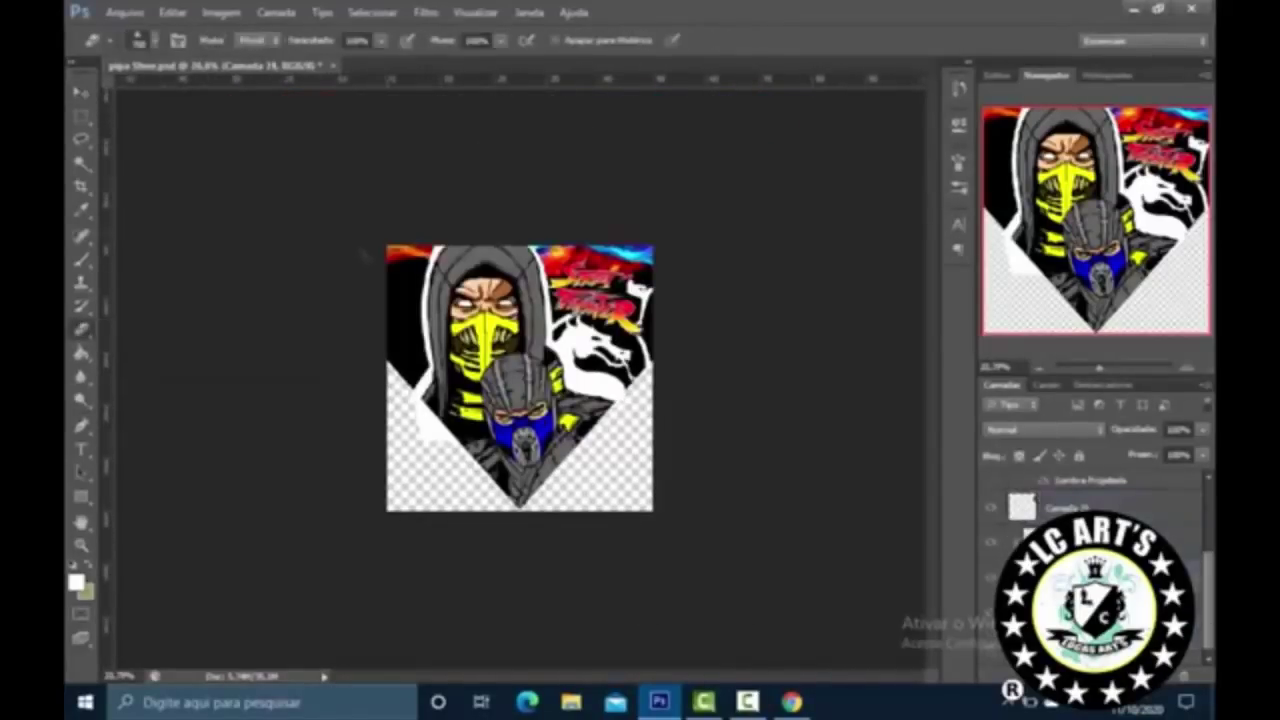
left_click_drag(390, 254, 428, 250)
key("v")
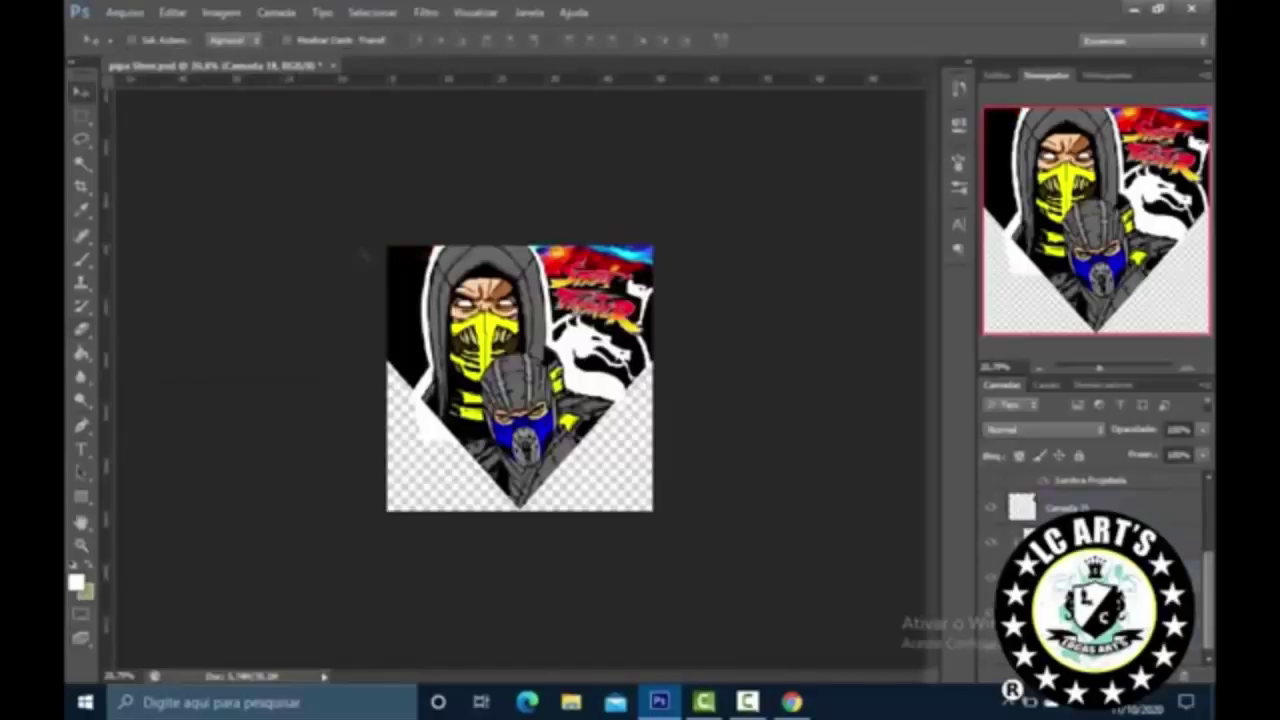
Step: Draw a red-filled rectangle as a stripe across the kite's upper left corner, behind Scorpion's hood
scroll(364, 253, "up", 3)
scroll(364, 254, "down", 2)
scroll(463, 300, "up", 2)
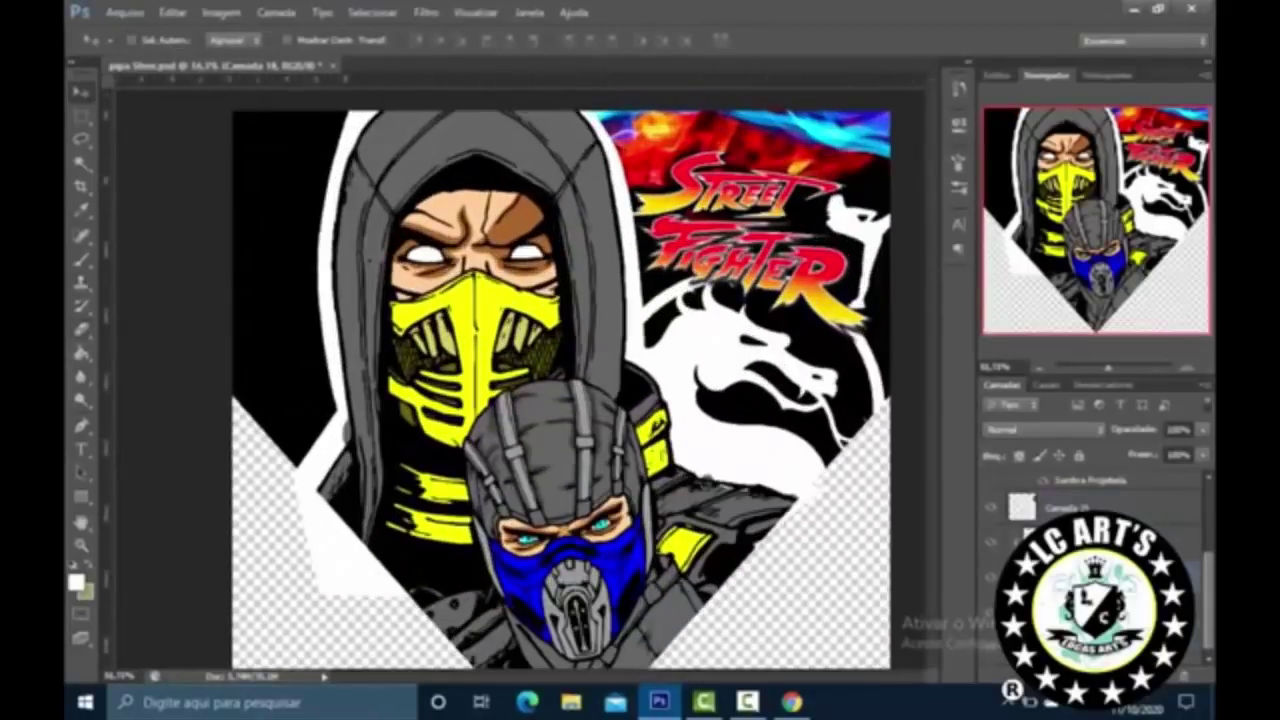
scroll(362, 253, "down", 2)
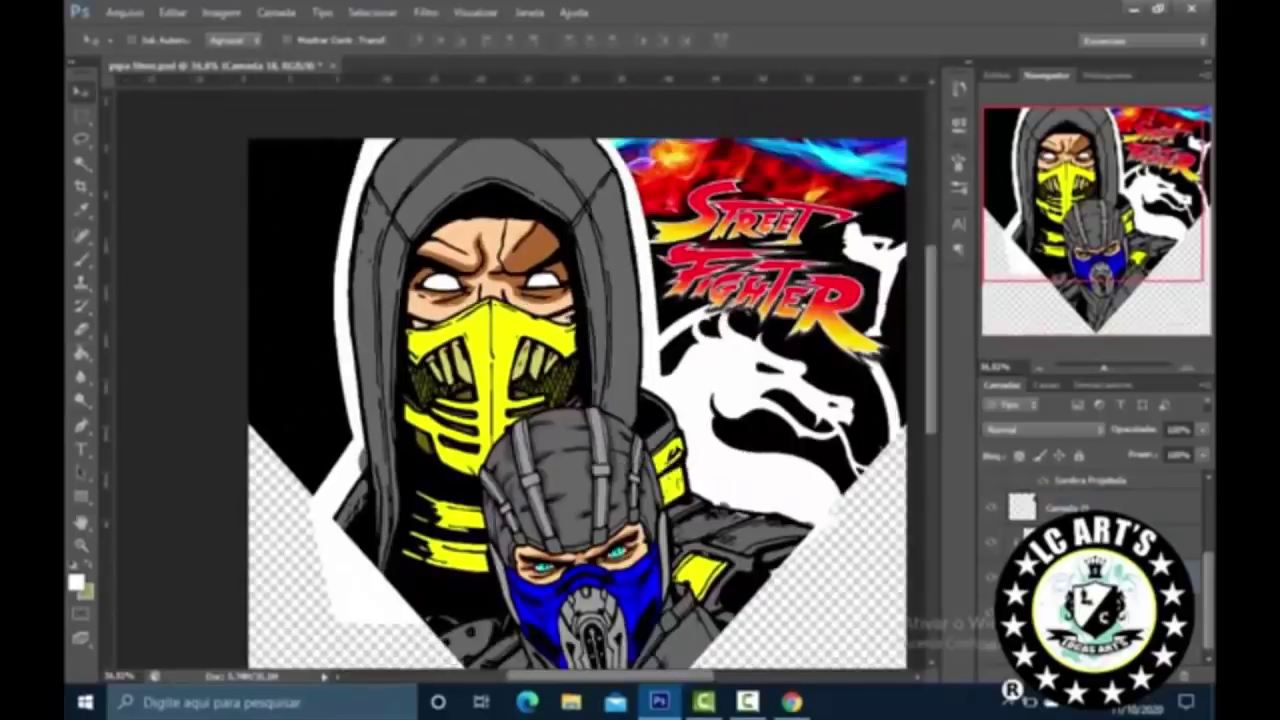
scroll(362, 253, "up", 3)
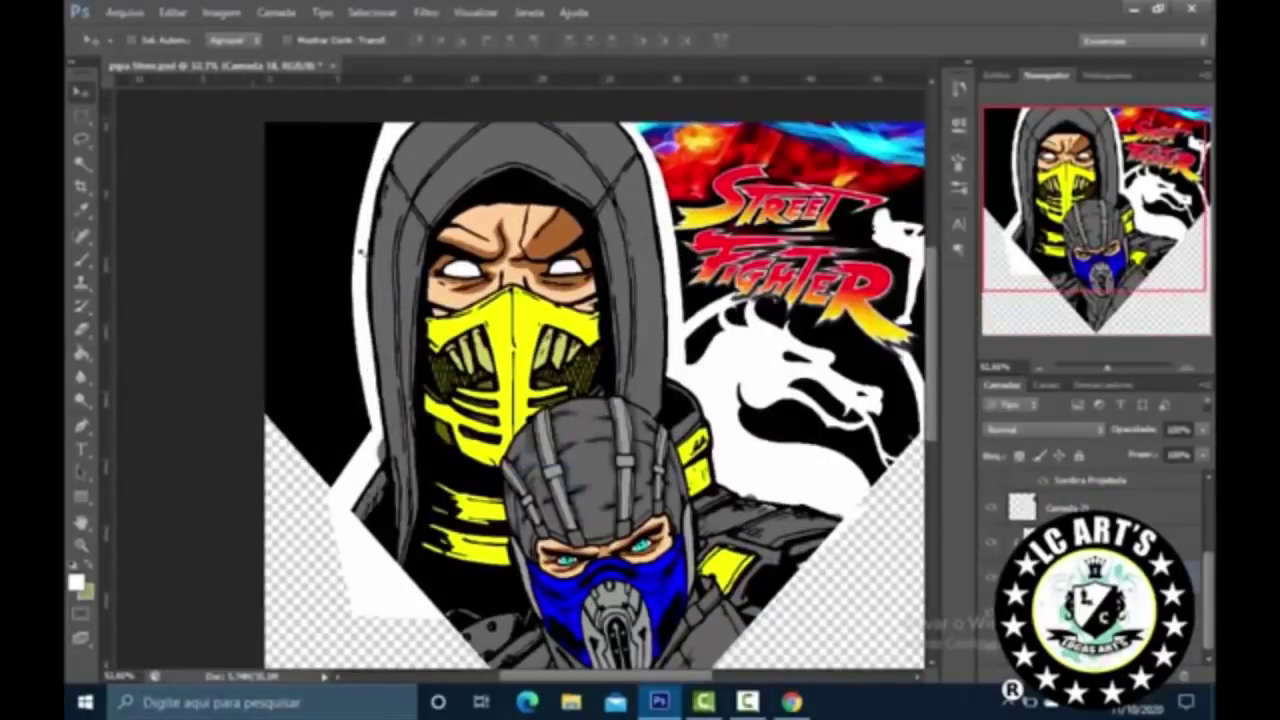
scroll(362, 253, "up", 2)
key("u")
scroll(364, 256, "down", 2)
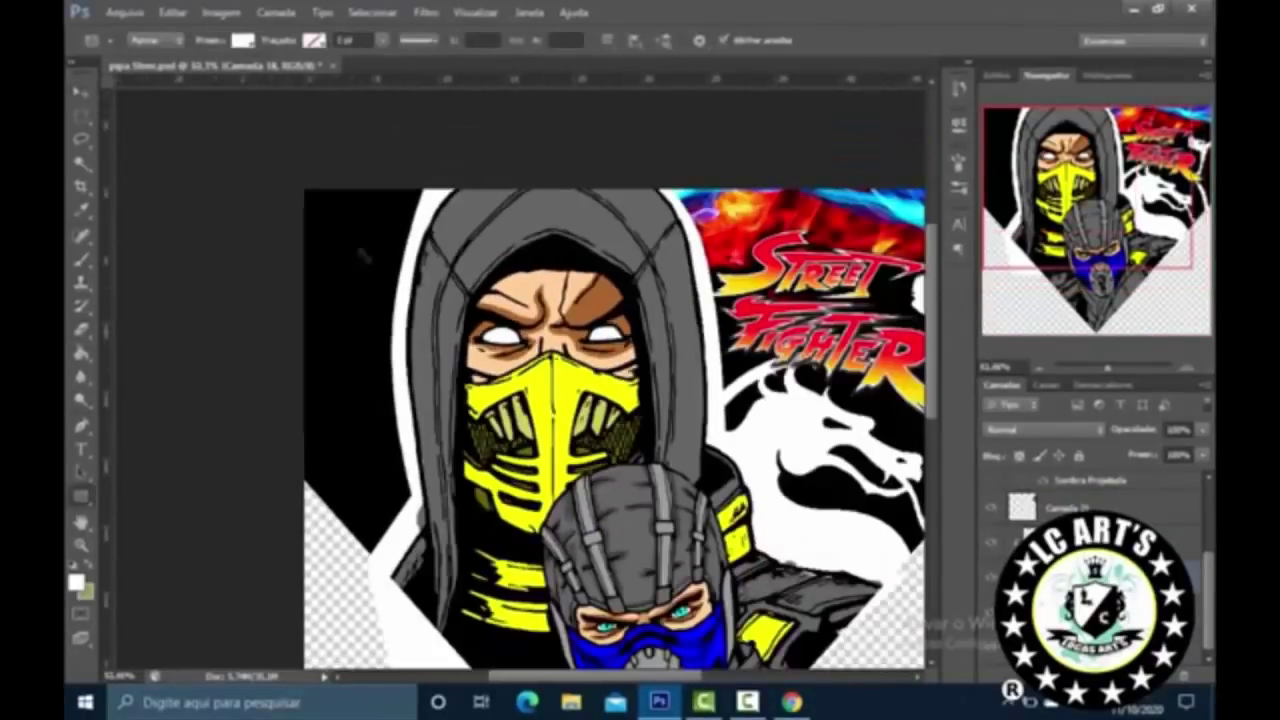
left_click(242, 40)
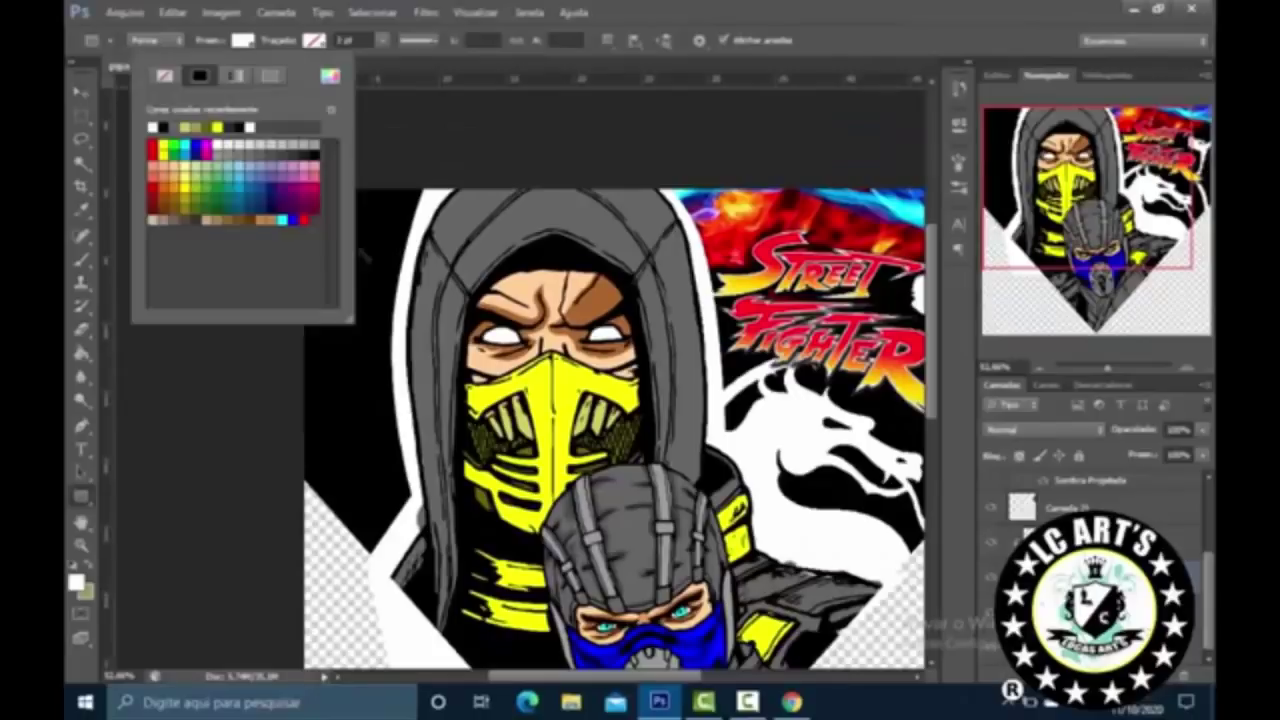
left_click(152, 149)
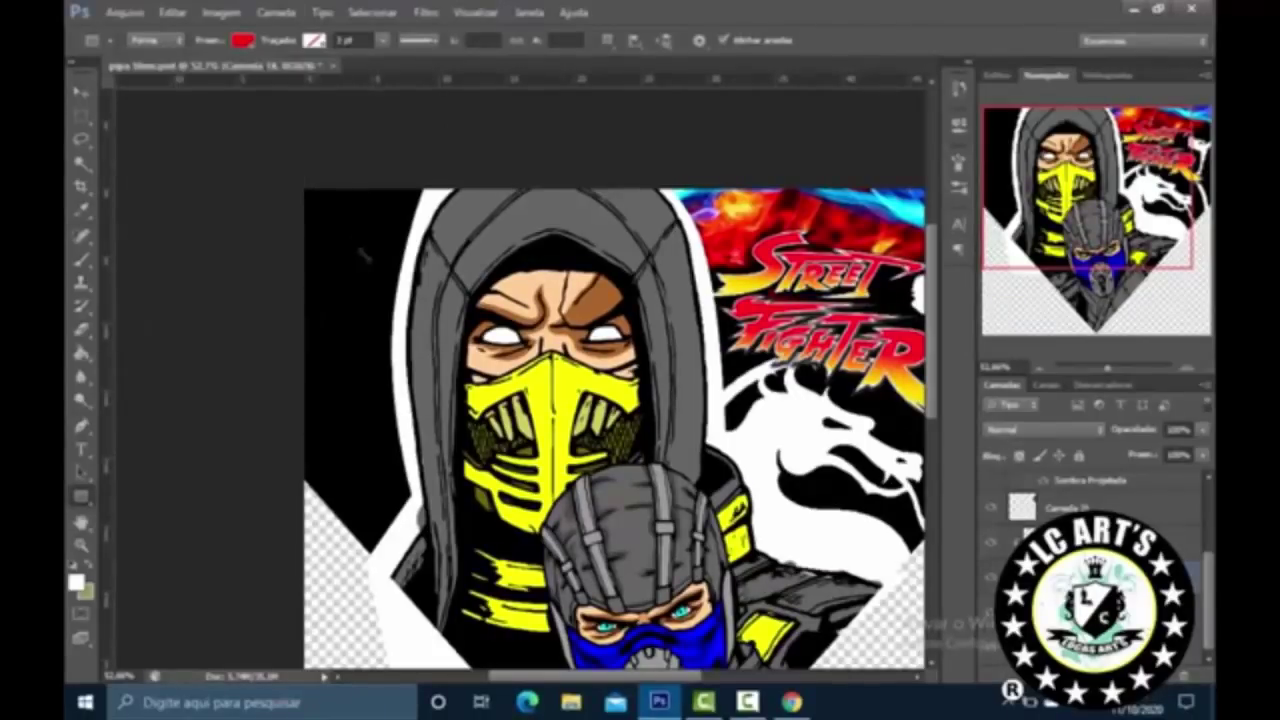
left_click_drag(287, 175, 475, 242)
key("v")
right_click(1118, 508)
left_click(950, 198)
Step: Duplicate the red stripe directly below the first and give the copy a darker red color overlay
key("ctrl+j")
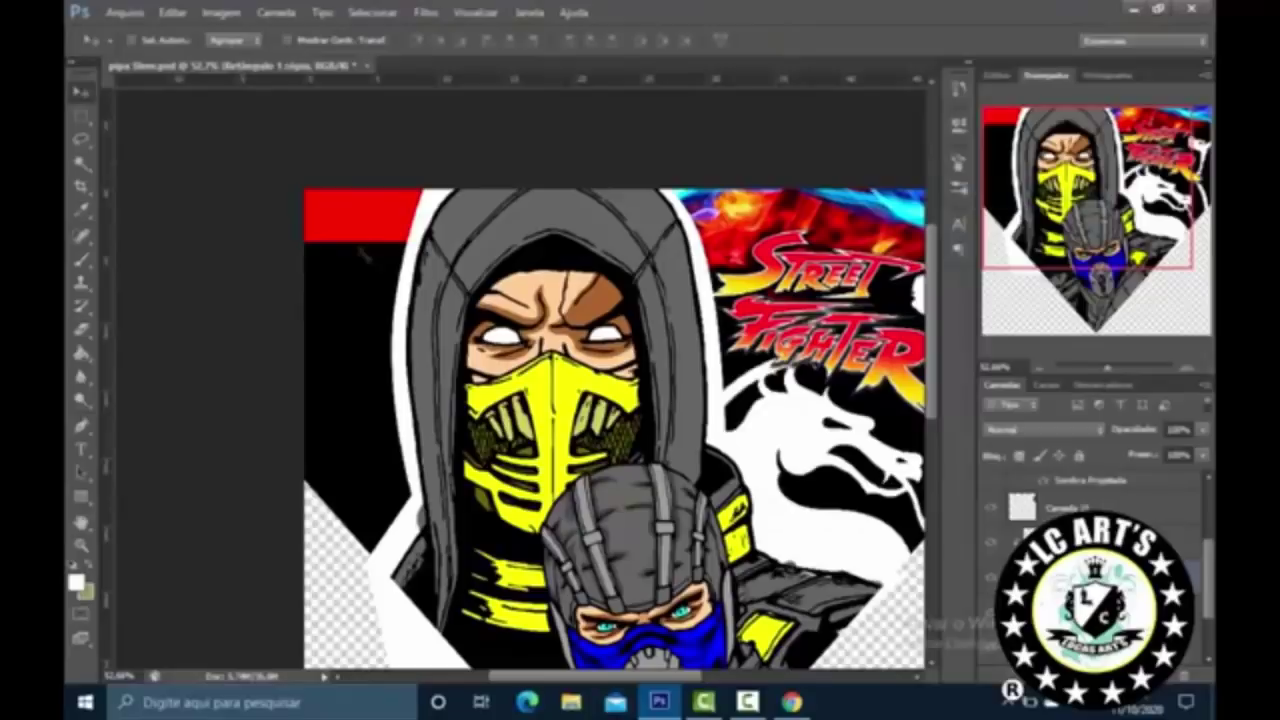
left_click_drag(362, 253, 362, 321)
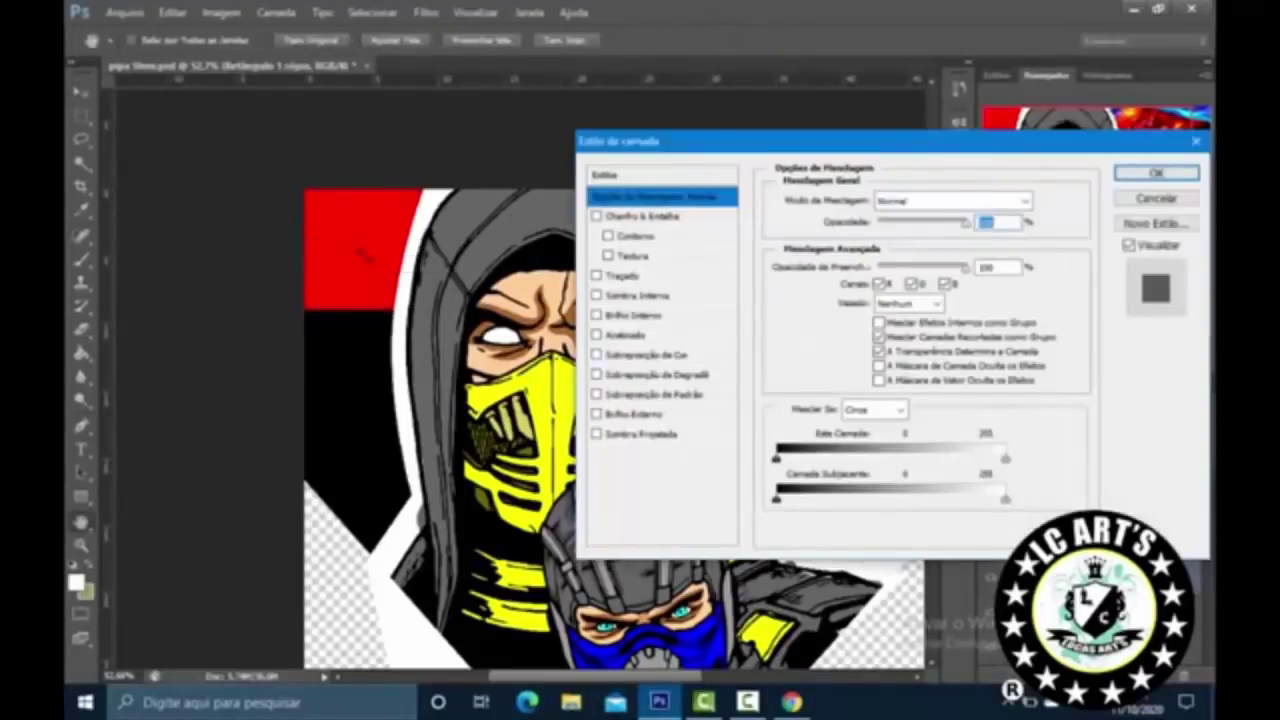
left_click(650, 354)
left_click(1052, 200)
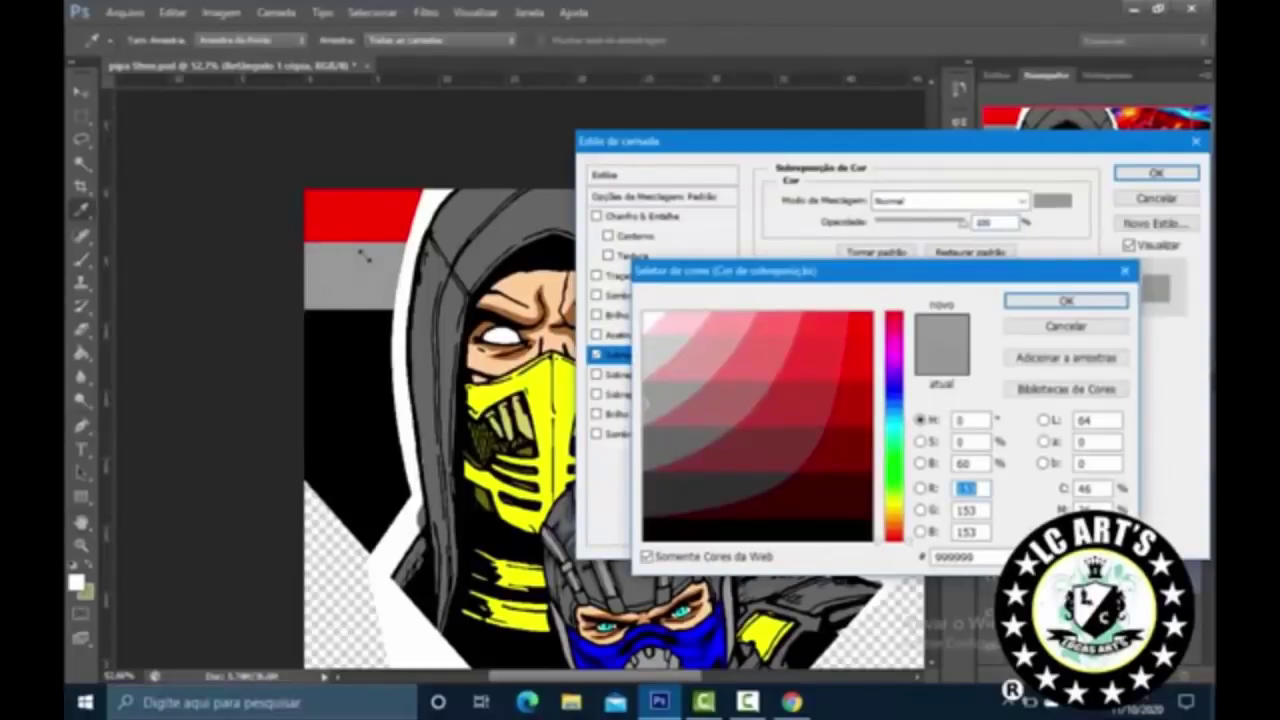
left_click(362, 256)
key("Return")
key("Return")
right_click(1100, 508)
left_click(1028, 218)
Step: Place a copy of the dark red stripe directly below it as a third stripe
key("ctrl+t")
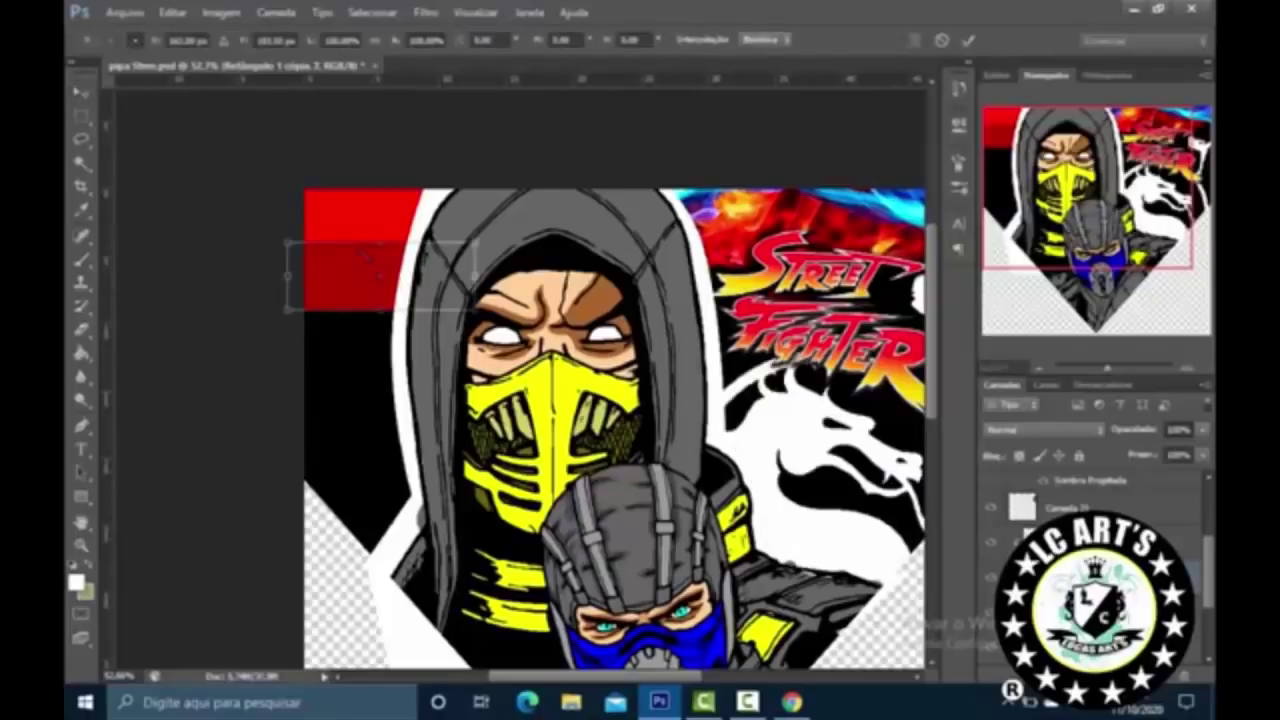
key("shift+Down")
key("shift+Down")
key("shift+Down")
key("shift+Down")
key("shift+Down")
key("shift+Down")
key("shift+Down")
key("shift+Down")
key("shift+Down")
key("shift+Down")
key("shift+Down")
key("shift+Down")
key("Return")
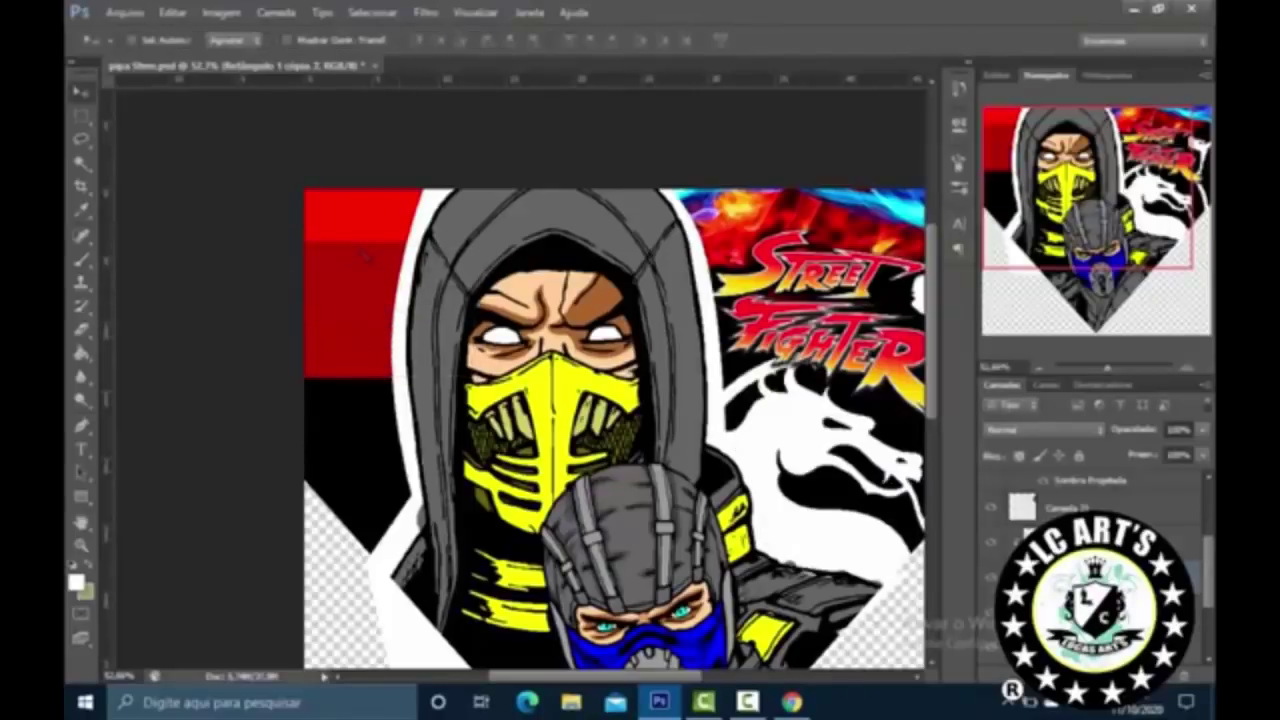
Step: Give the third stripe a 100% color overlay in a deeper red than the stripe above it
double_click(1100, 508)
left_click(645, 355)
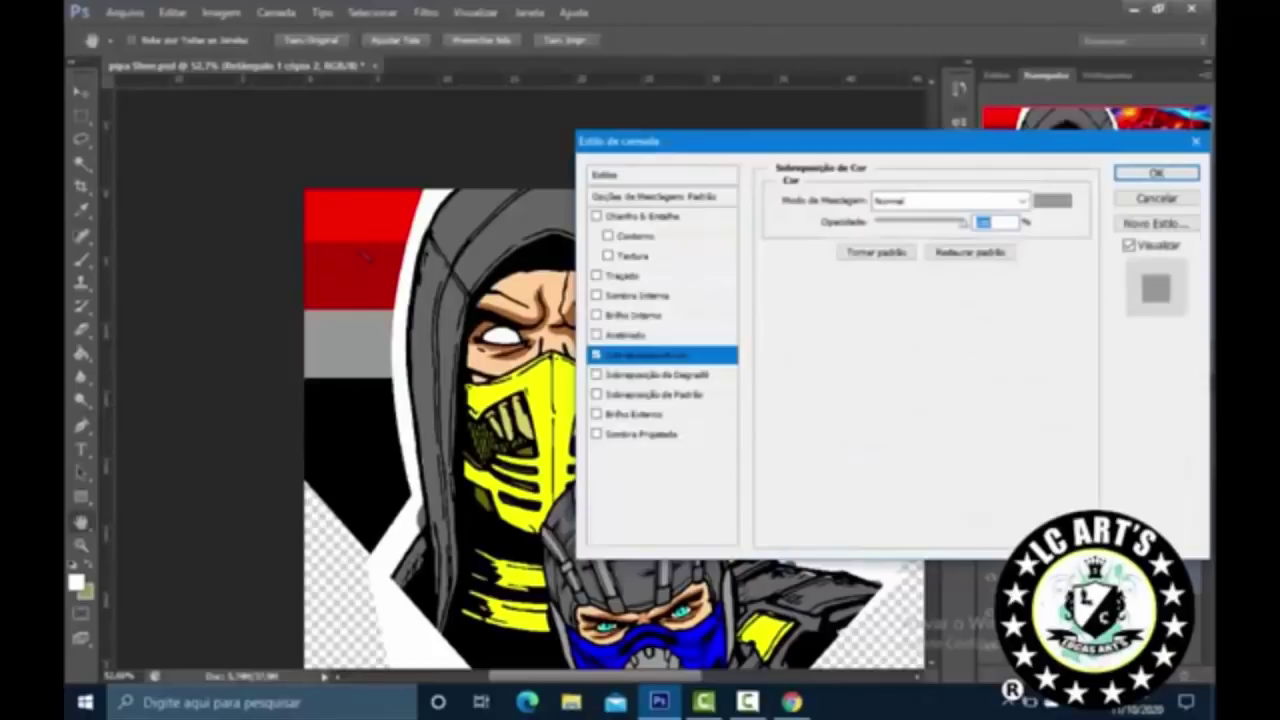
left_click(1052, 200)
left_click(365, 255)
key("Return")
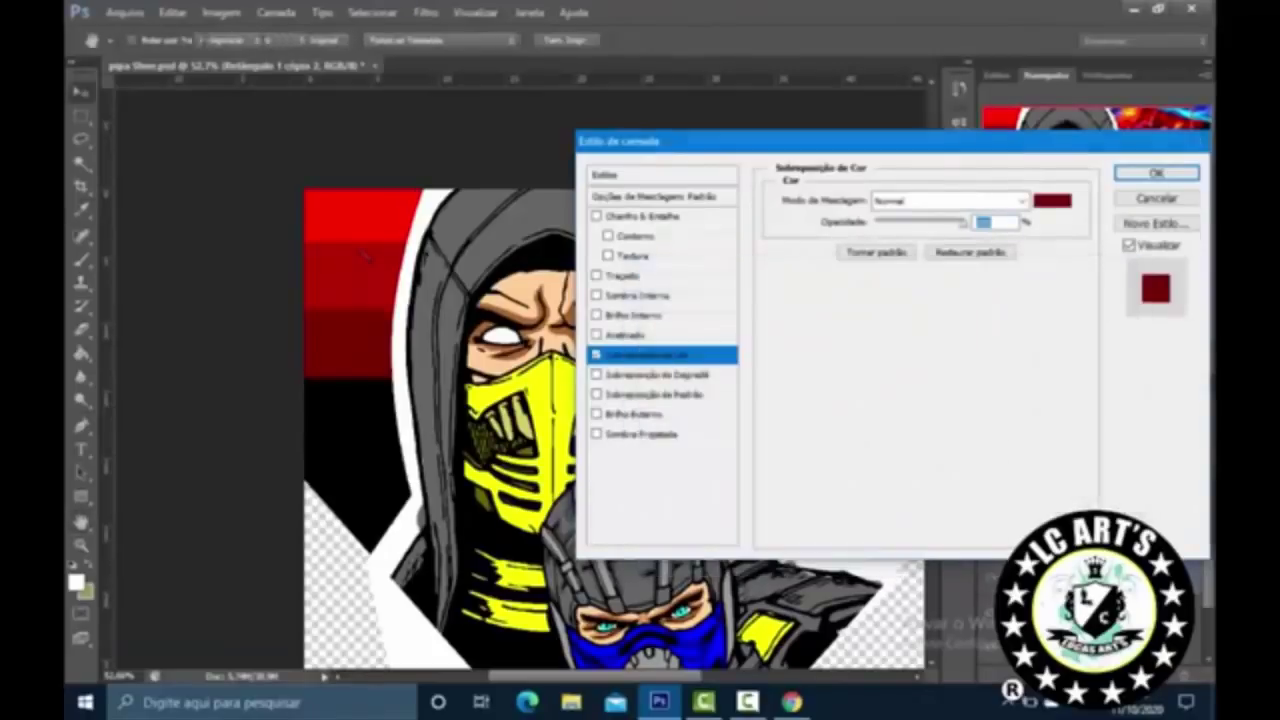
key("Return")
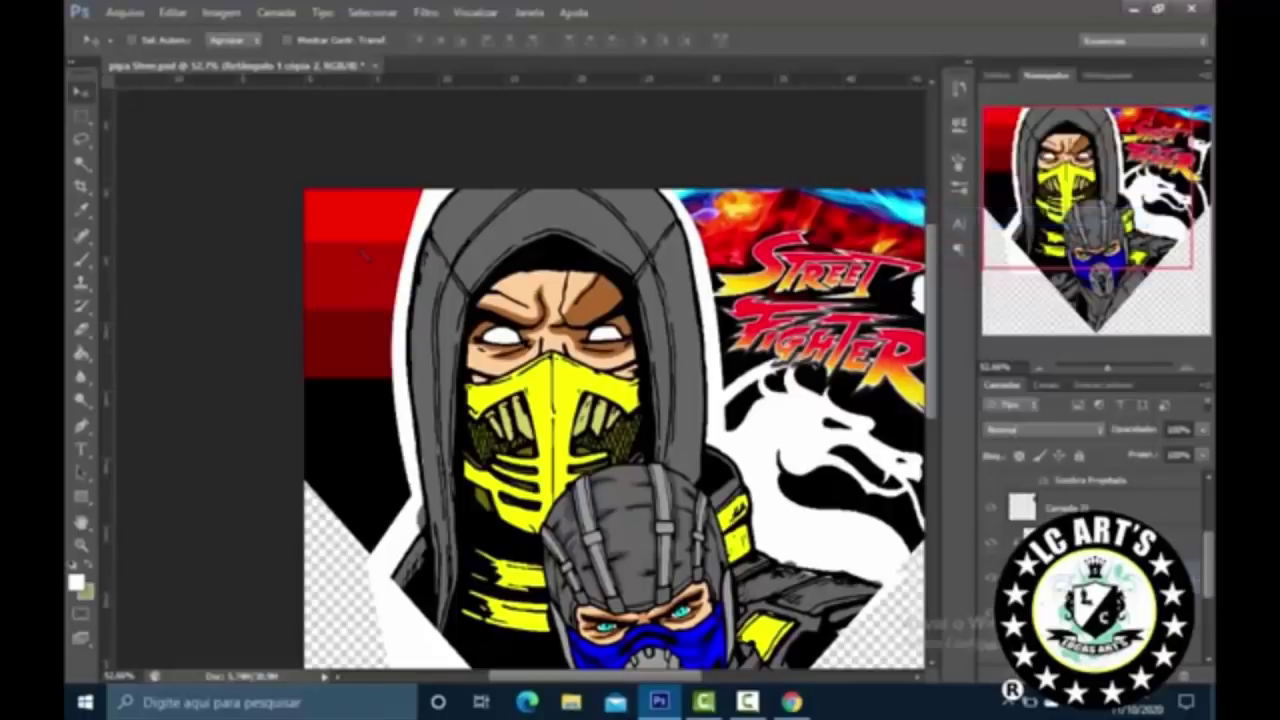
Step: Add a fourth stripe below the third by duplicating it, with color overlay 330000
left_click_drag(364, 253, 366, 322)
double_click(1190, 575)
left_click(660, 354)
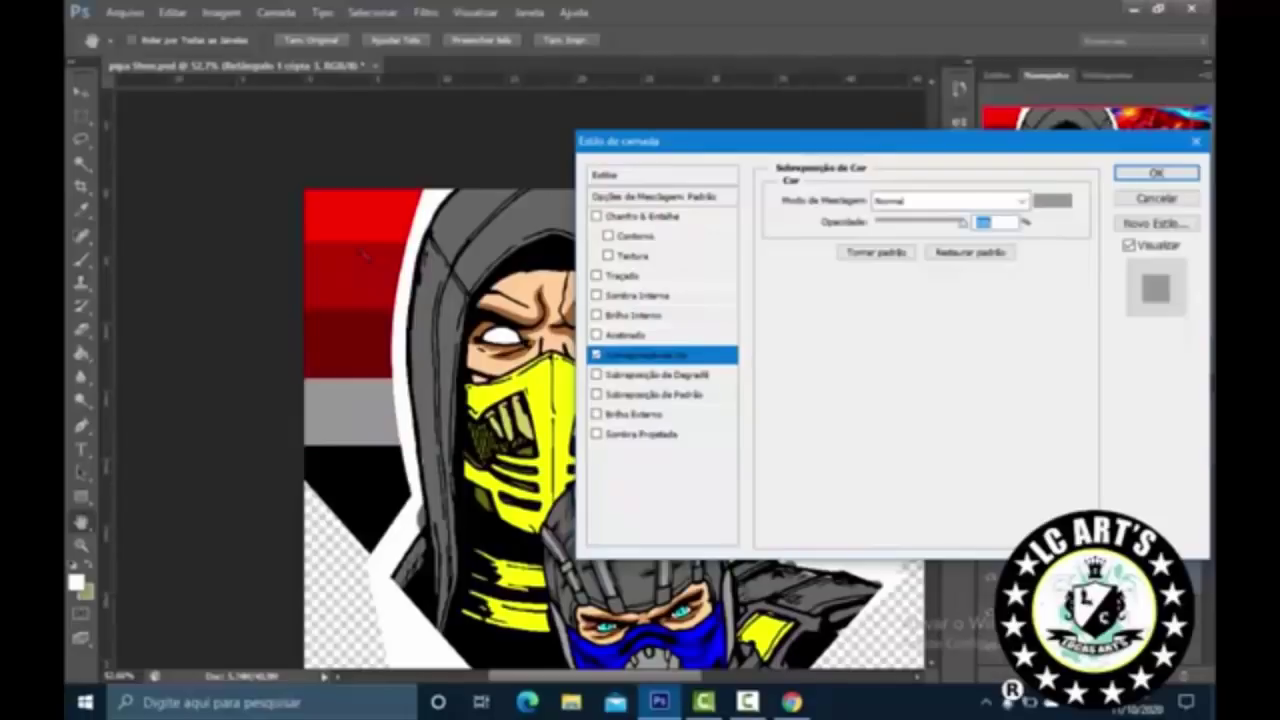
left_click(1052, 200)
left_click(858, 492)
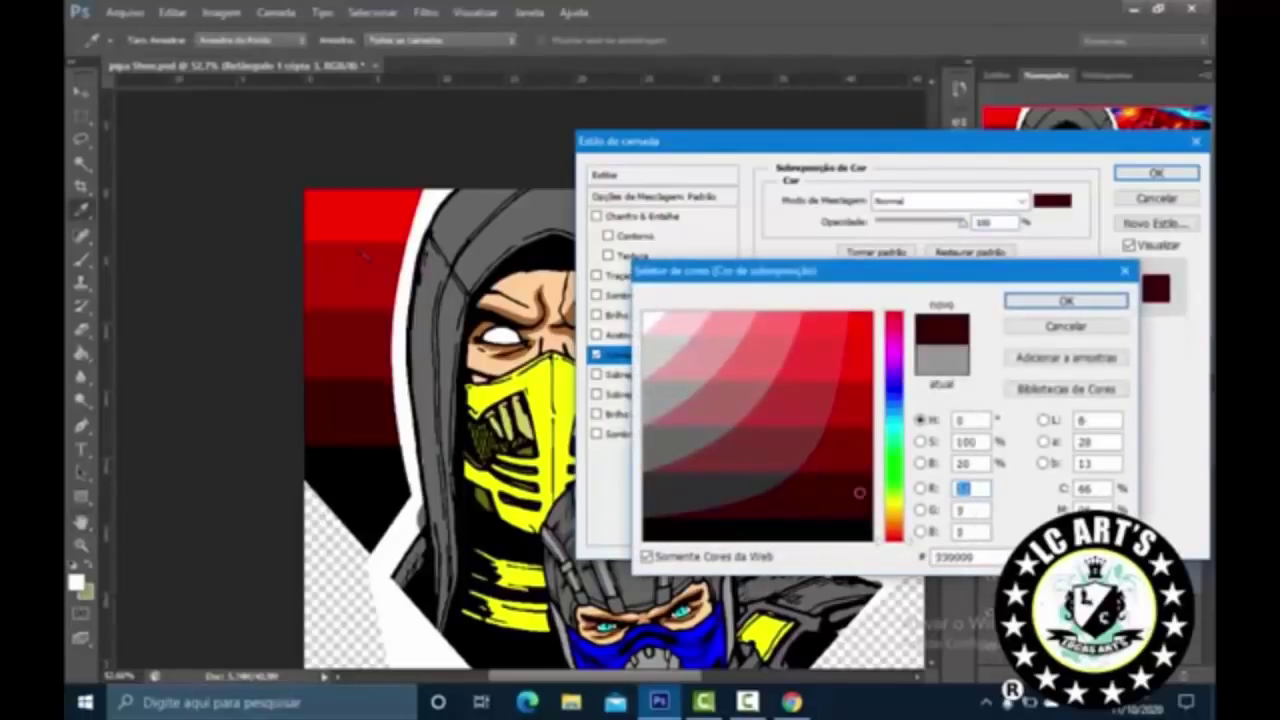
left_click(1066, 300)
left_click(1156, 173)
right_click(1108, 570)
left_click(1010, 216)
scroll(1090, 580, "down", 2)
left_click(1090, 600)
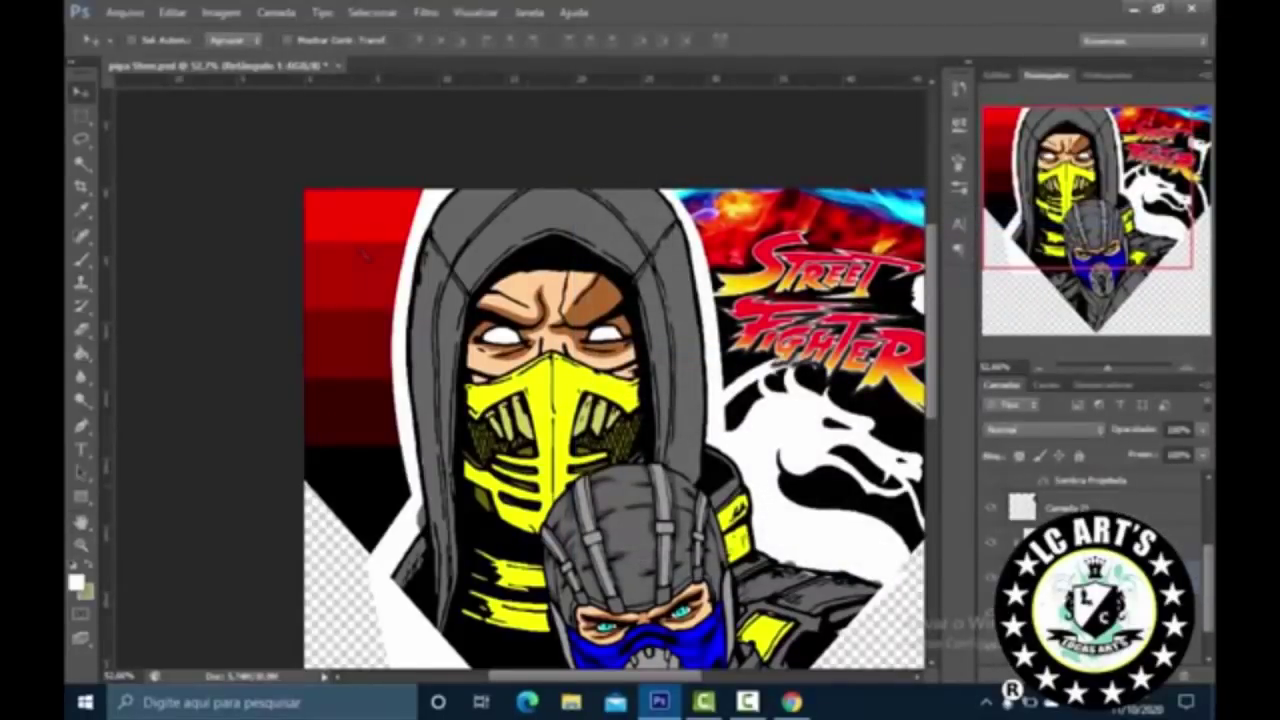
scroll(365, 255, "down", 2)
scroll(365, 255, "up", 3)
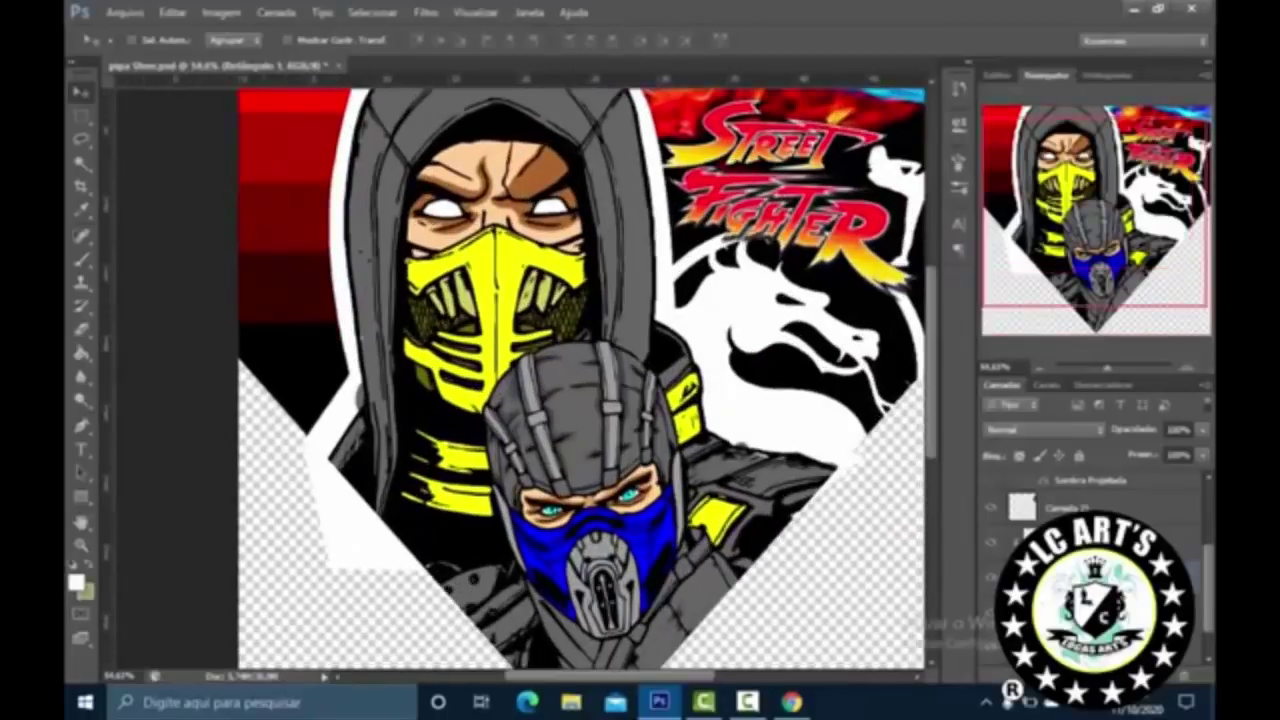
Step: Switch to Chrome, search Google Images for "moldura silhueta" and browse the frame silhouettes
key("alt+Tab")
scroll(365, 255, "up", 3)
type("/")
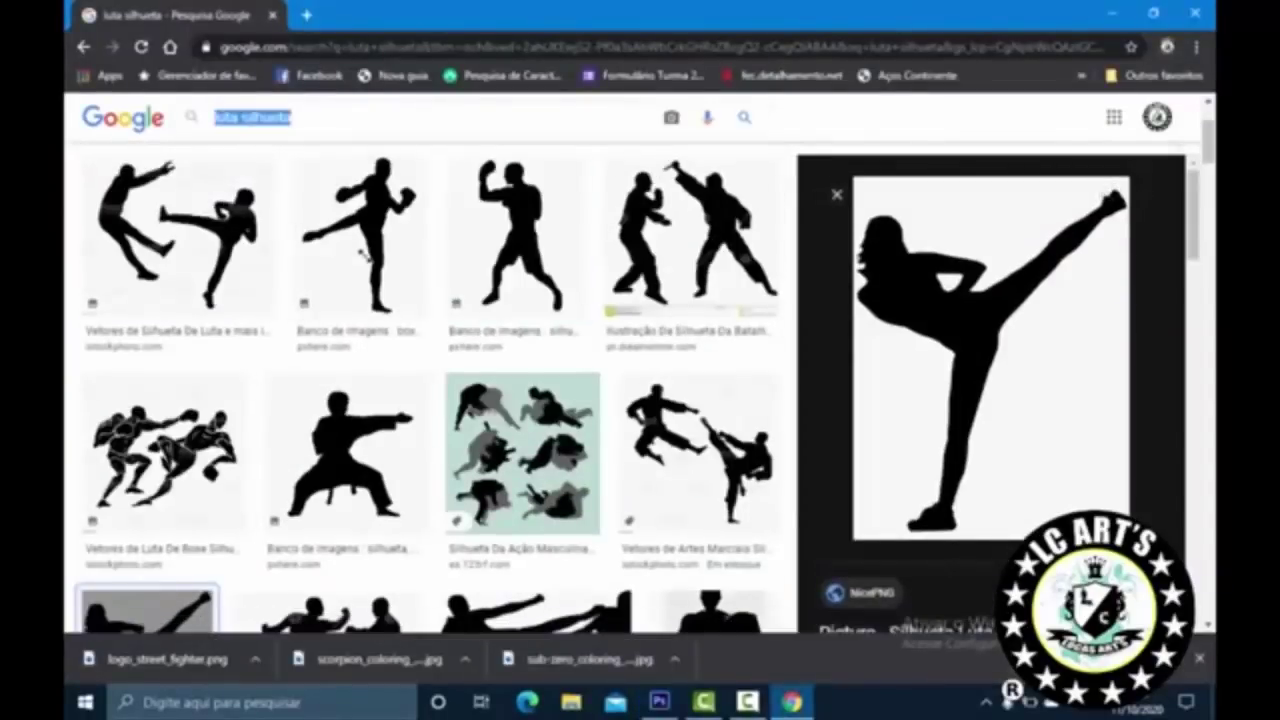
type("moldura si")
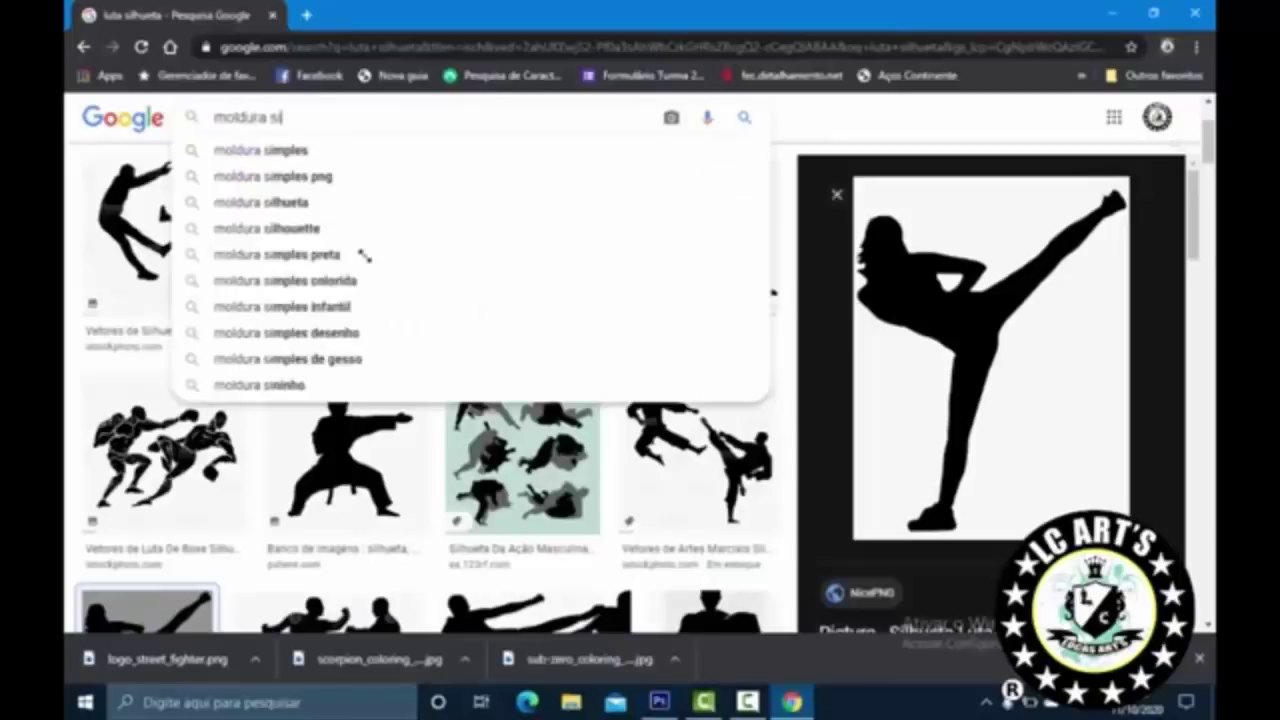
type("lhueta")
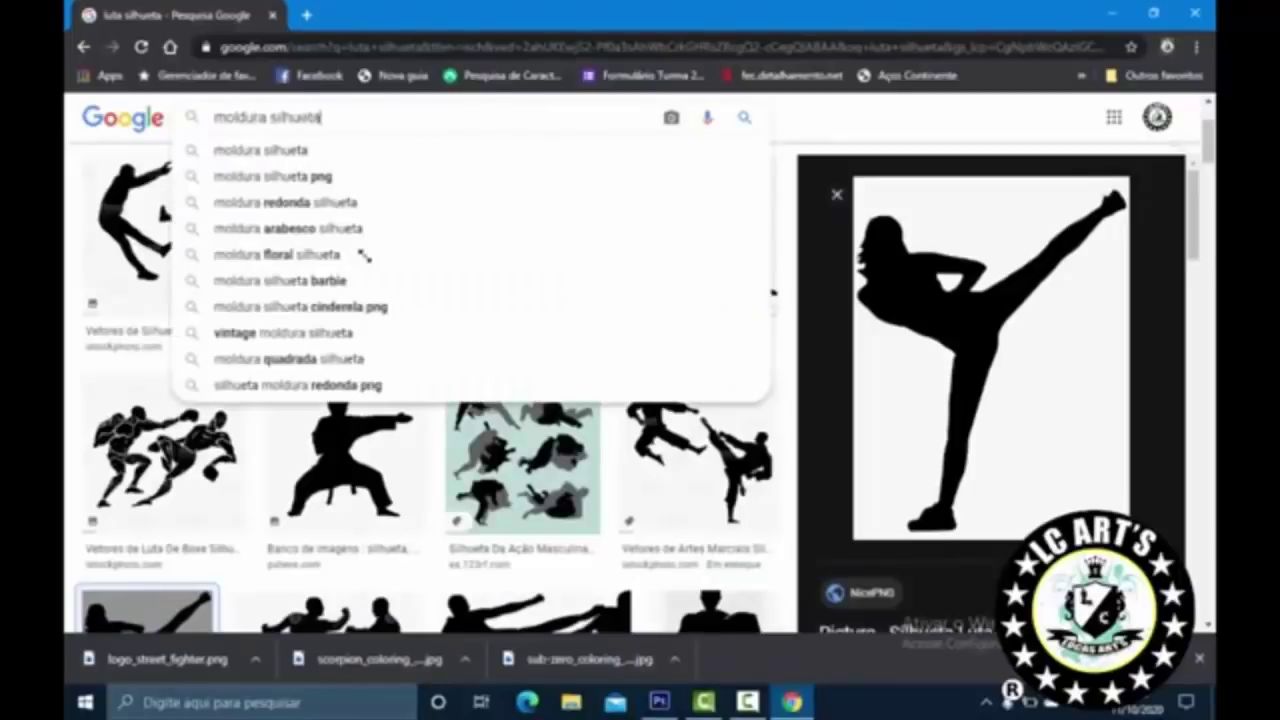
key("Return")
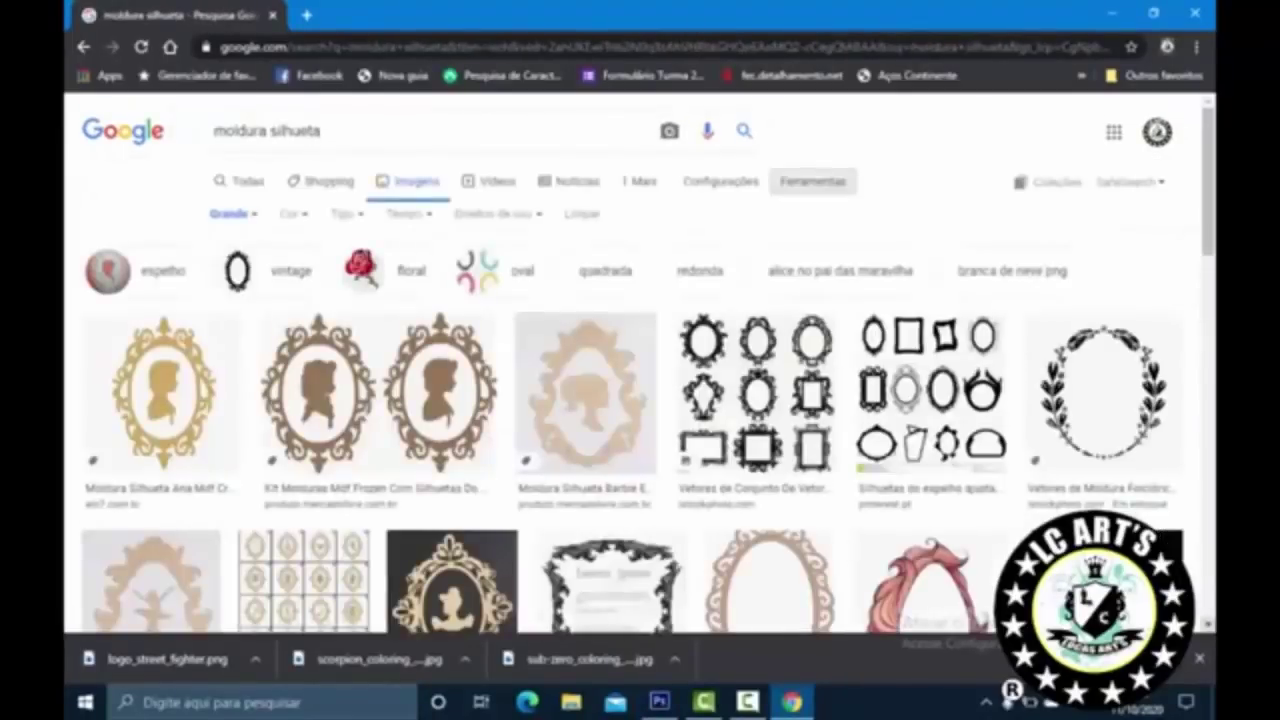
scroll(364, 258, "down", 3)
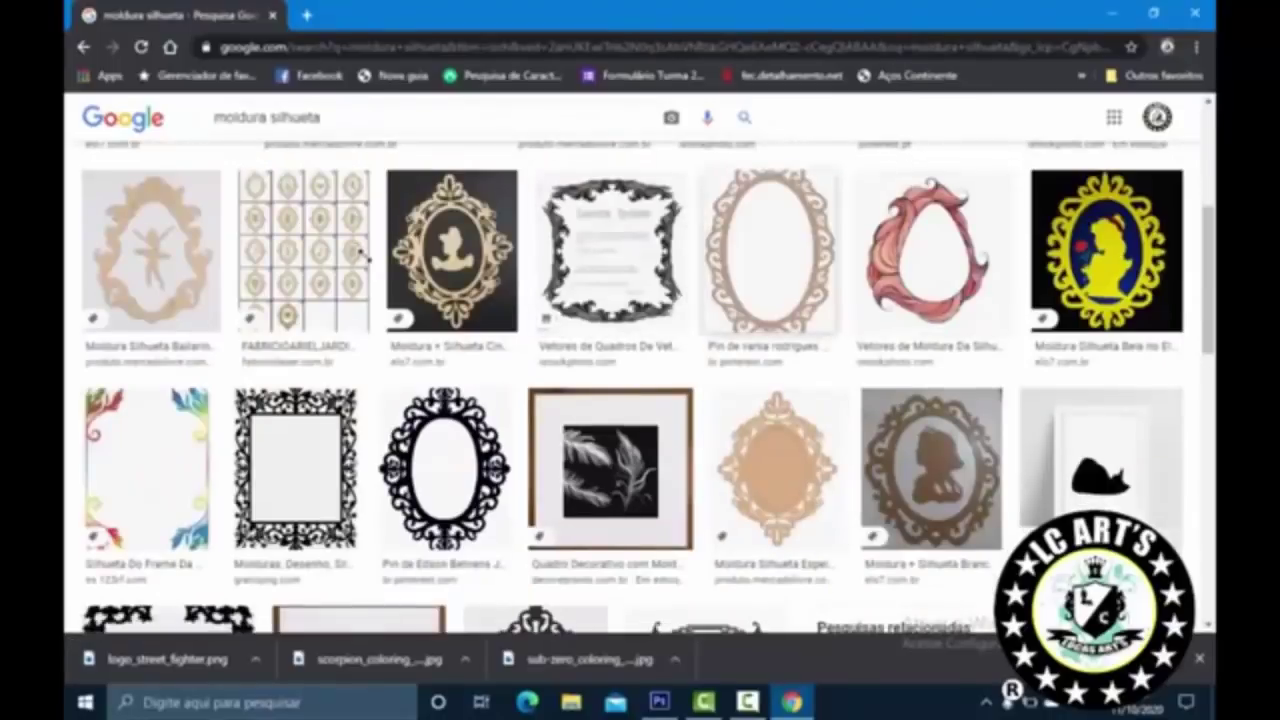
Step: Find the square frame silhouette with four ornate black corners in the image results and copy its picture
scroll(366, 259, "down", 2)
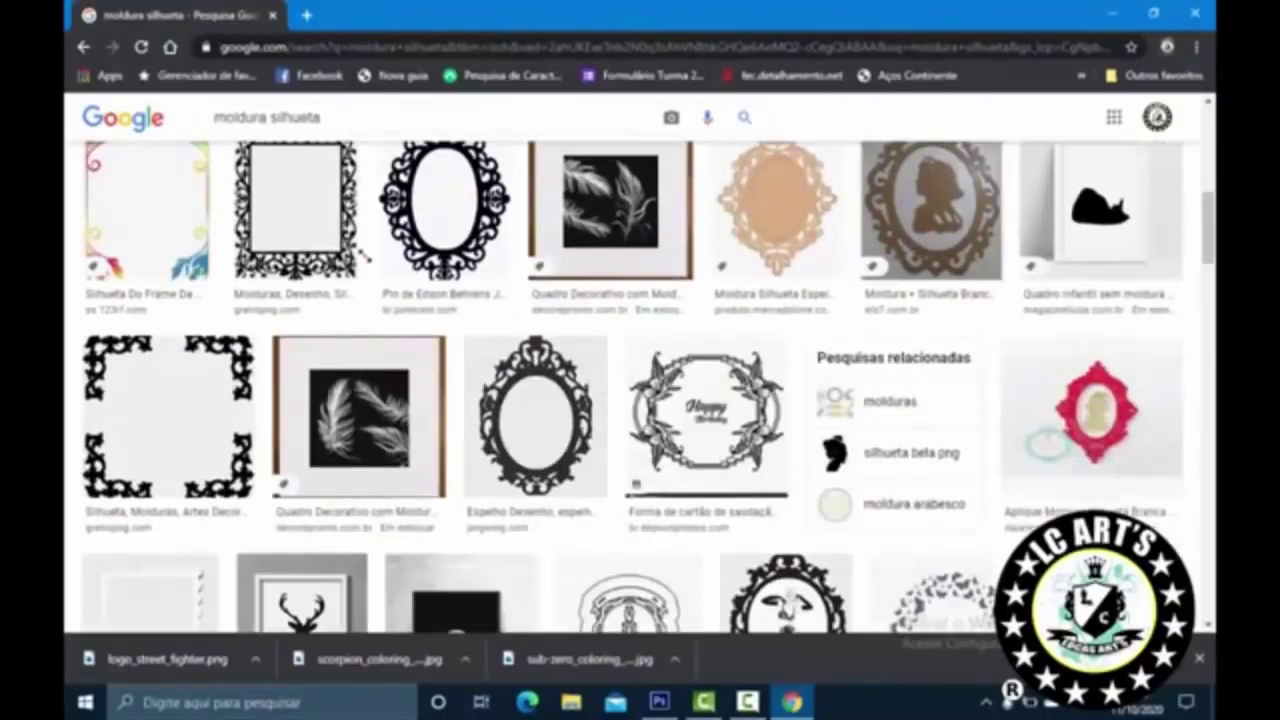
left_click(359, 416)
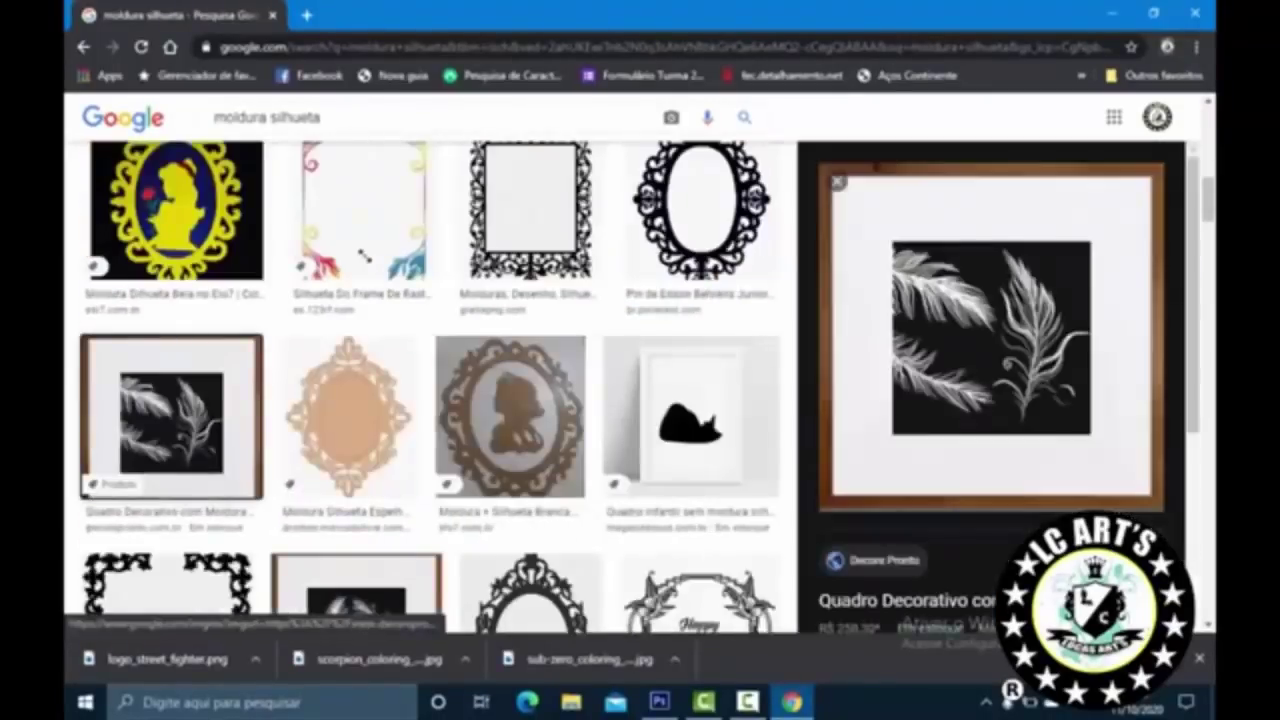
scroll(430, 390, "down", 2)
left_click(167, 475)
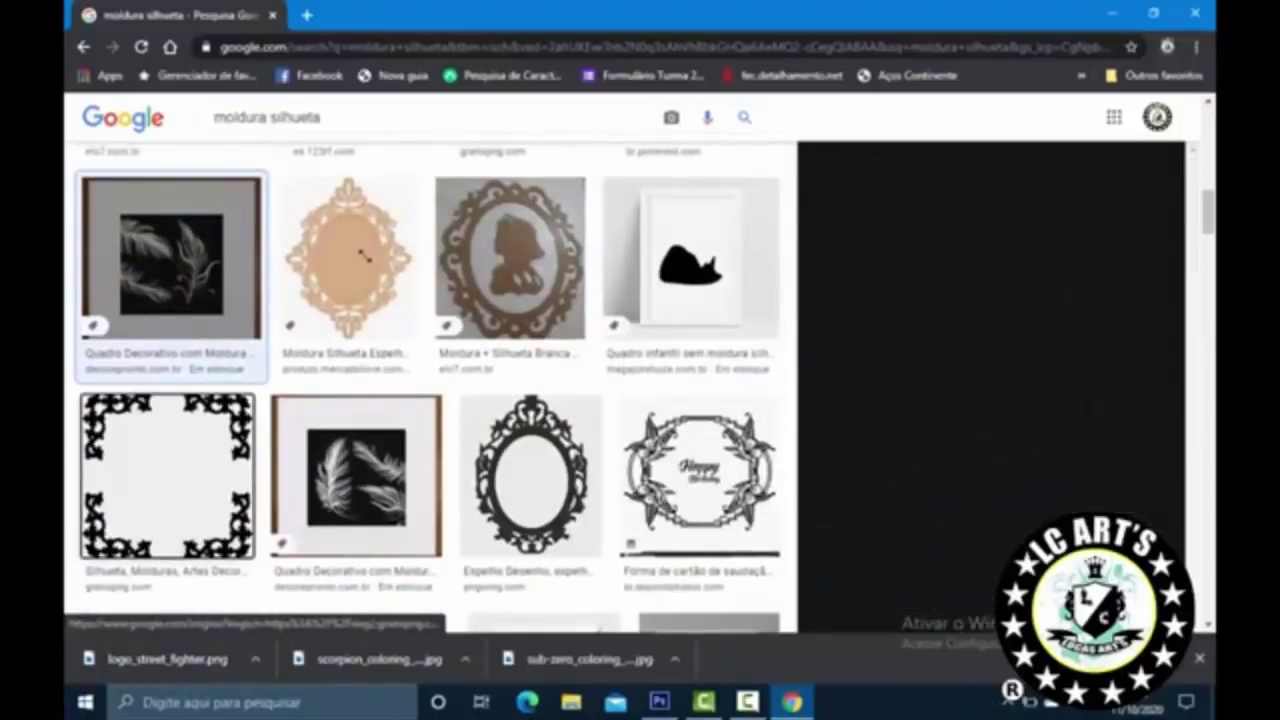
right_click(945, 209)
left_click(1002, 393)
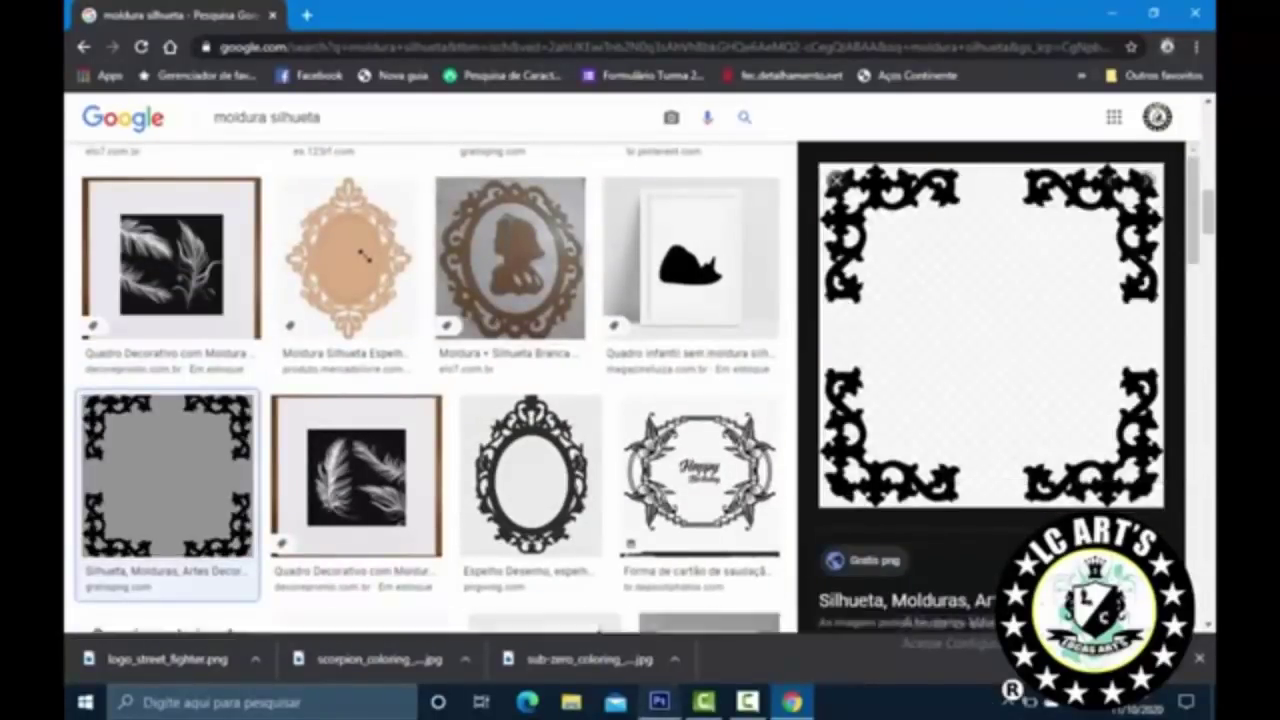
Step: Switch to Photoshop, paste the copied frame and move it over the red stripes at the artwork's left edge
left_click(659, 702)
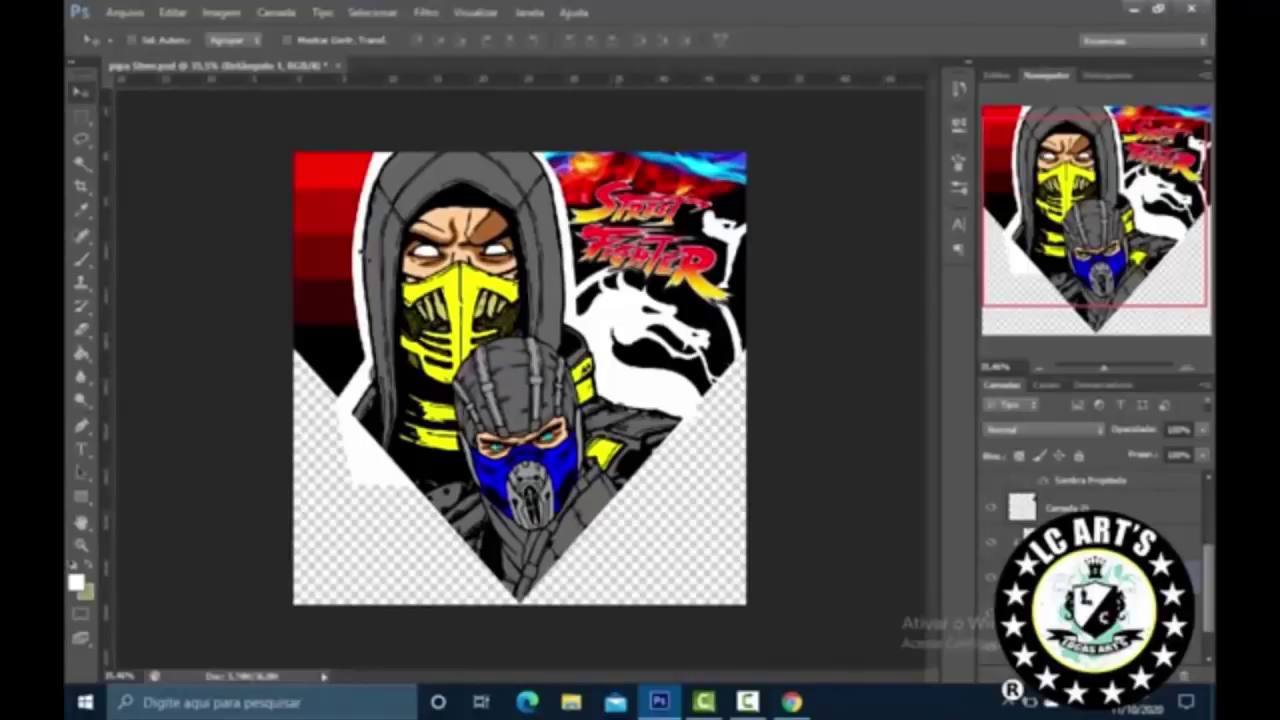
key("ctrl+v")
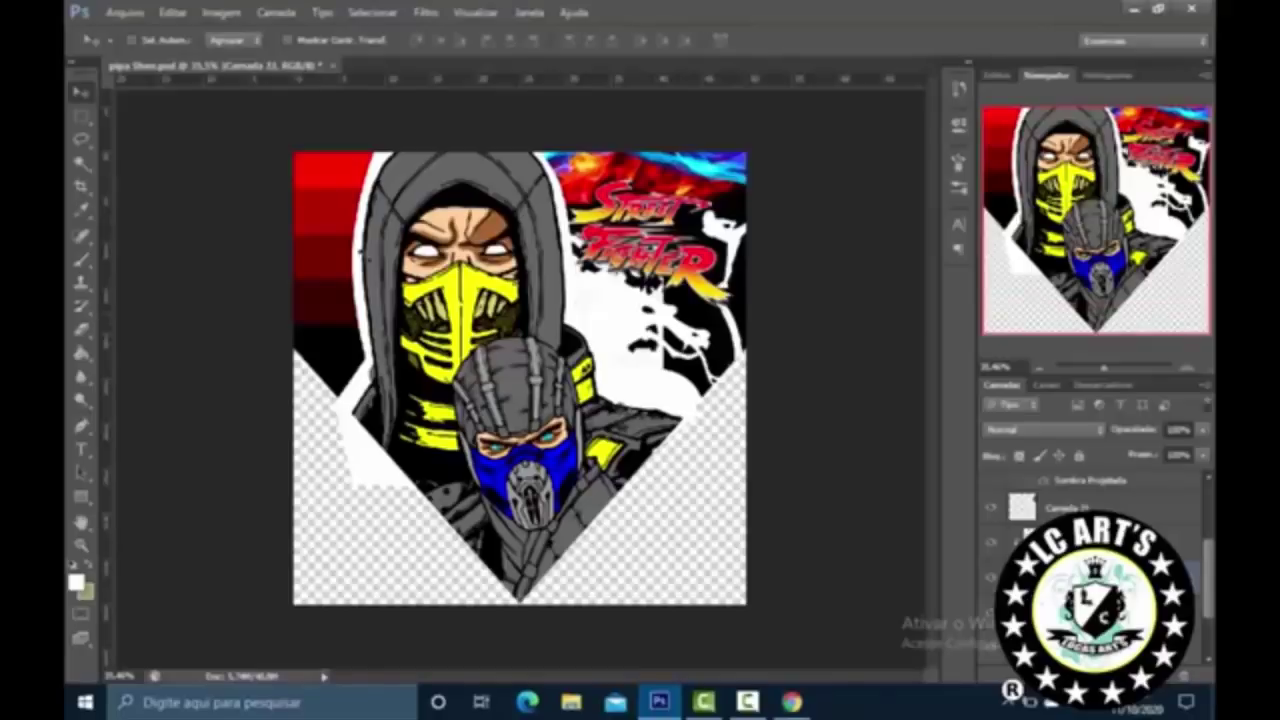
left_click_drag(445, 190, 350, 180)
Step: Delete the frame's white background and crop away everything outside the canvas
key("w")
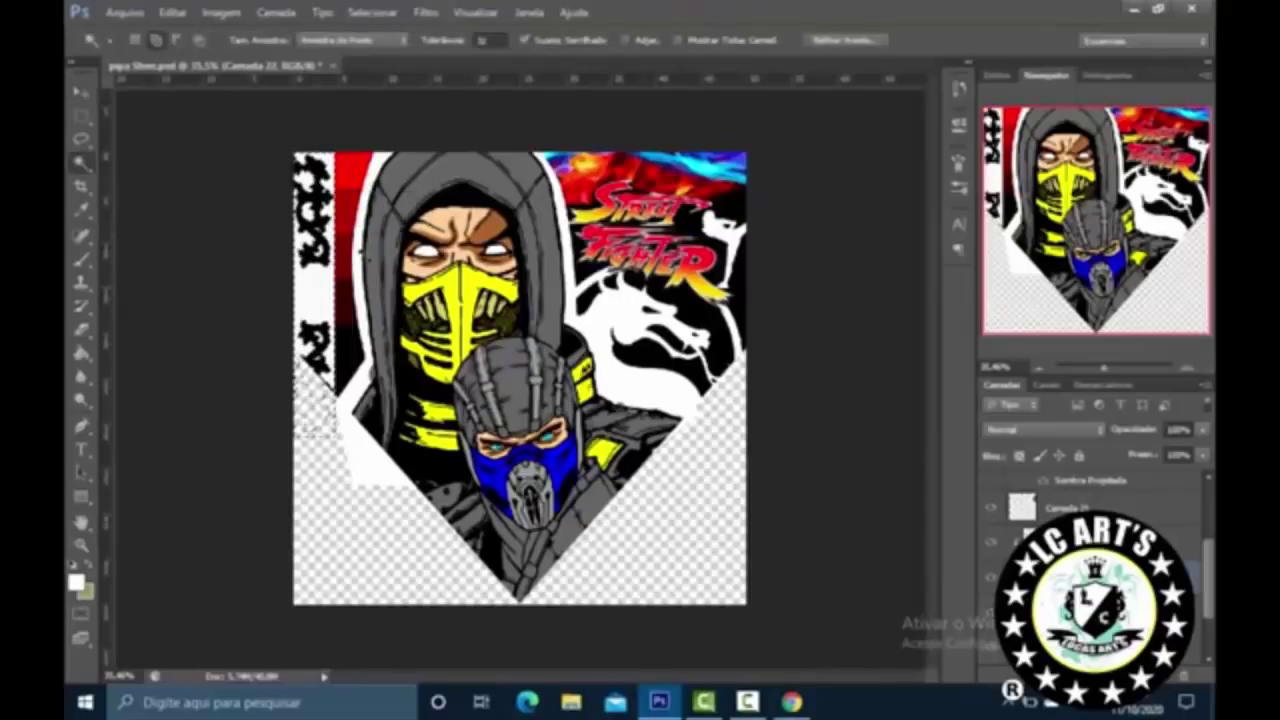
key("Delete")
key("ctrl+u")
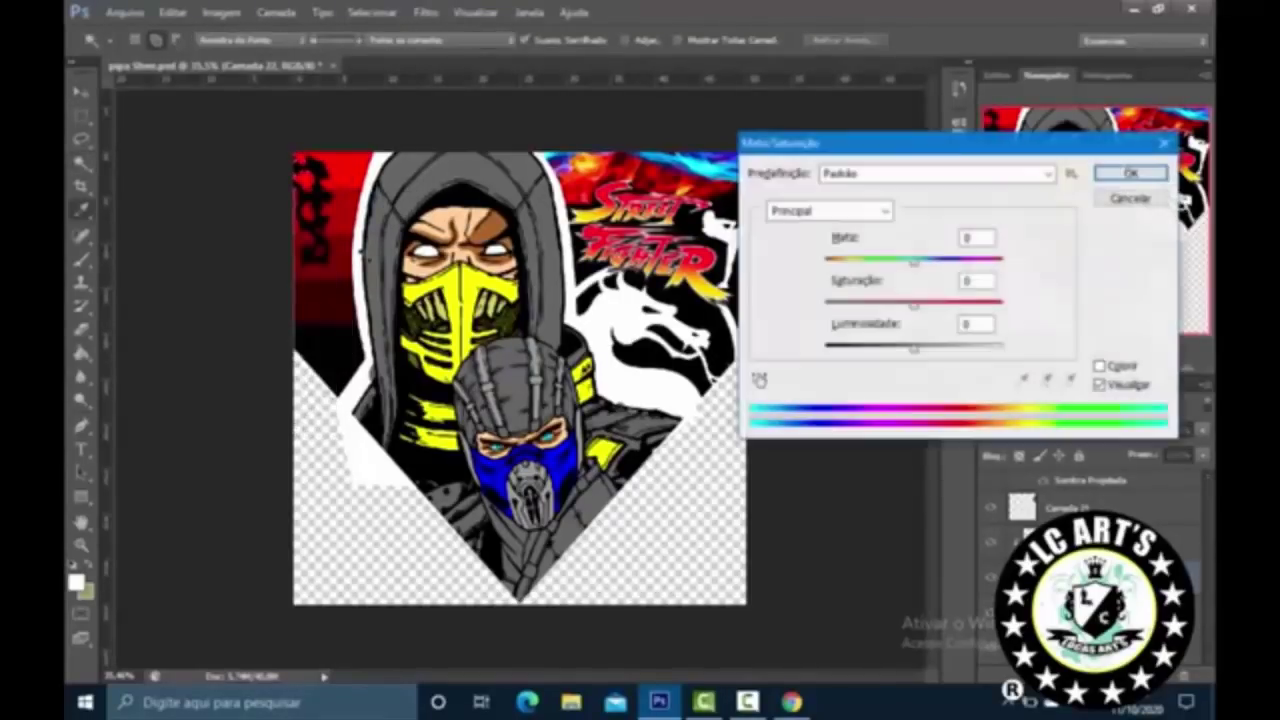
key("Return")
key("c")
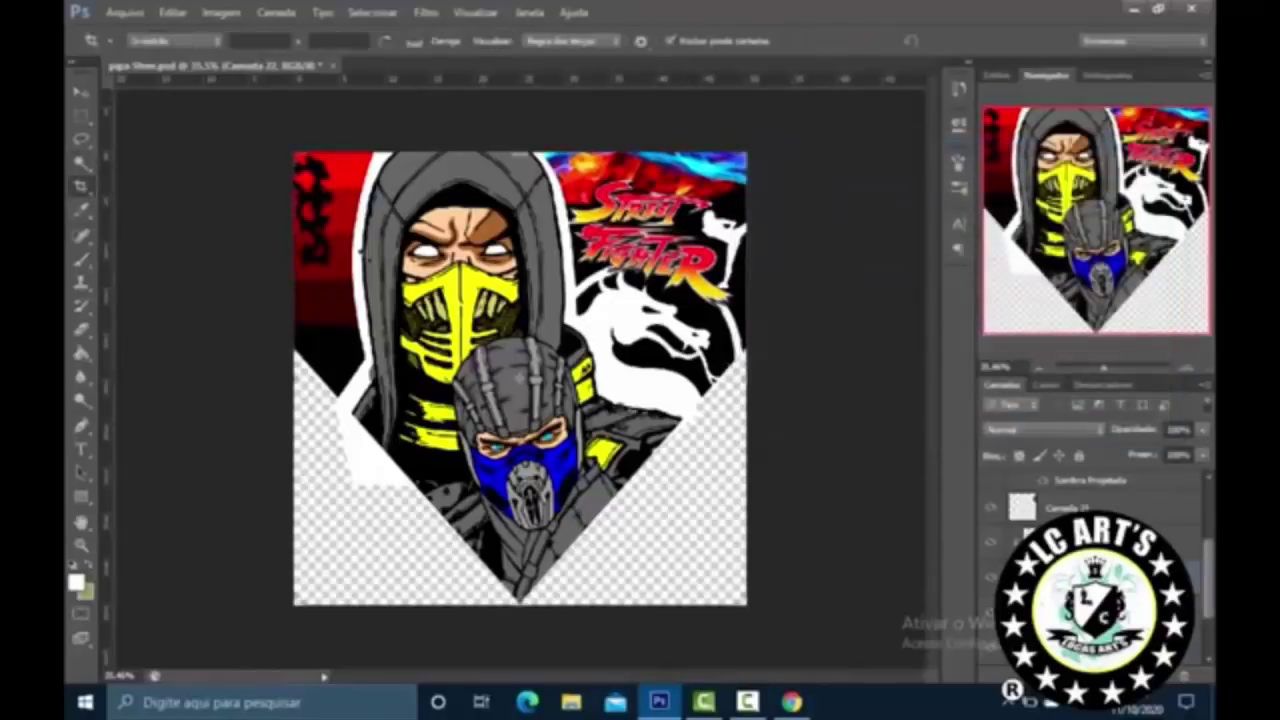
key("v")
key("Return")
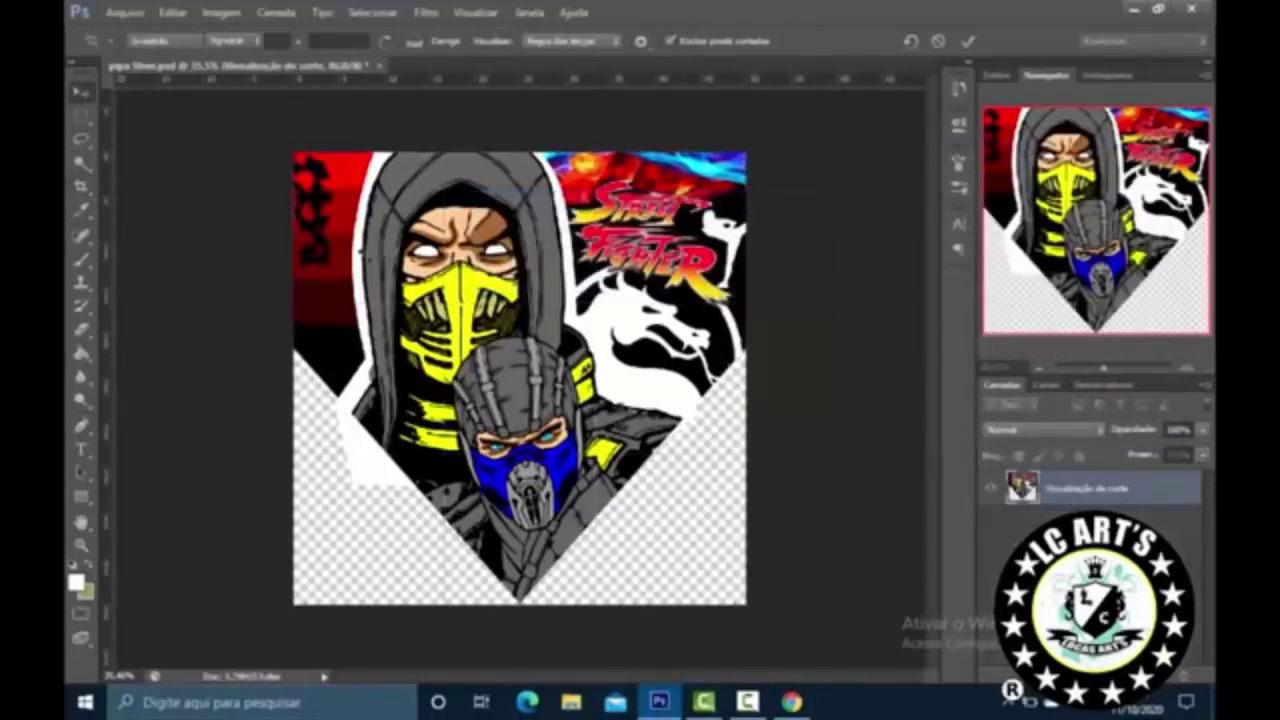
key("ctrl+minus")
key("ctrl+plus")
key("ctrl+minus")
key("ctrl+plus")
key("ctrl+plus")
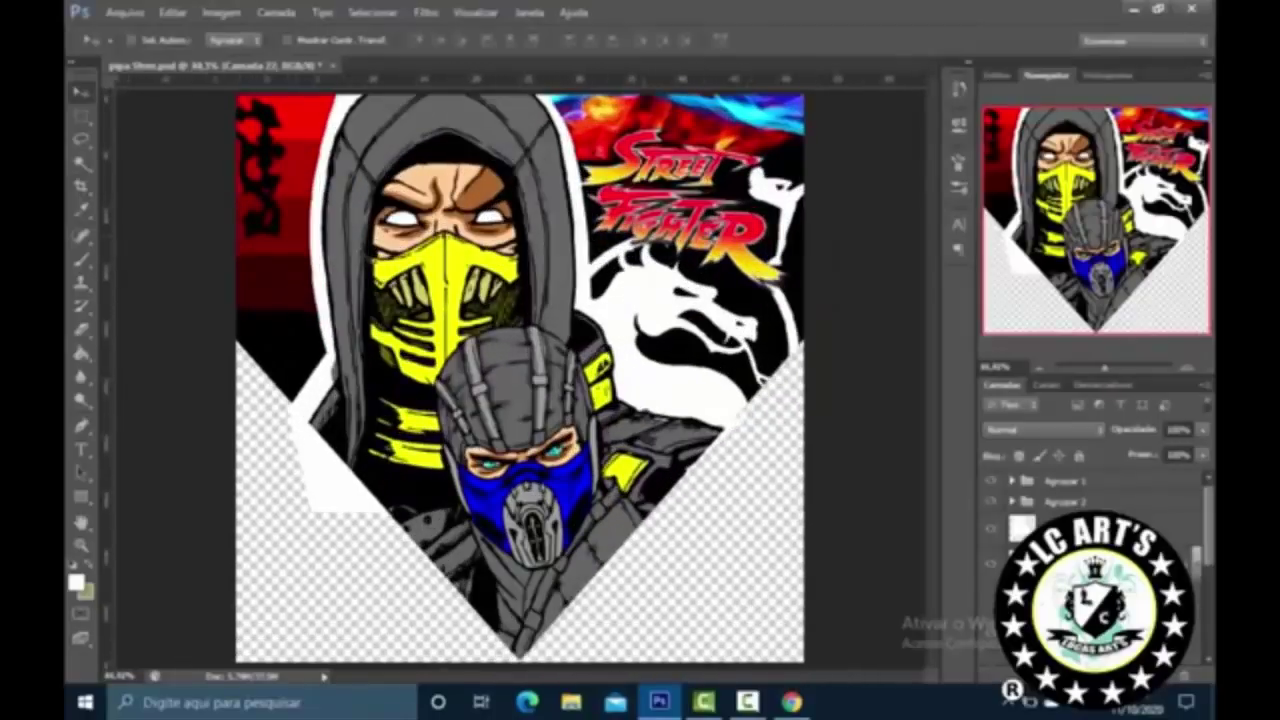
key("ctrl+minus")
key("ctrl+minus")
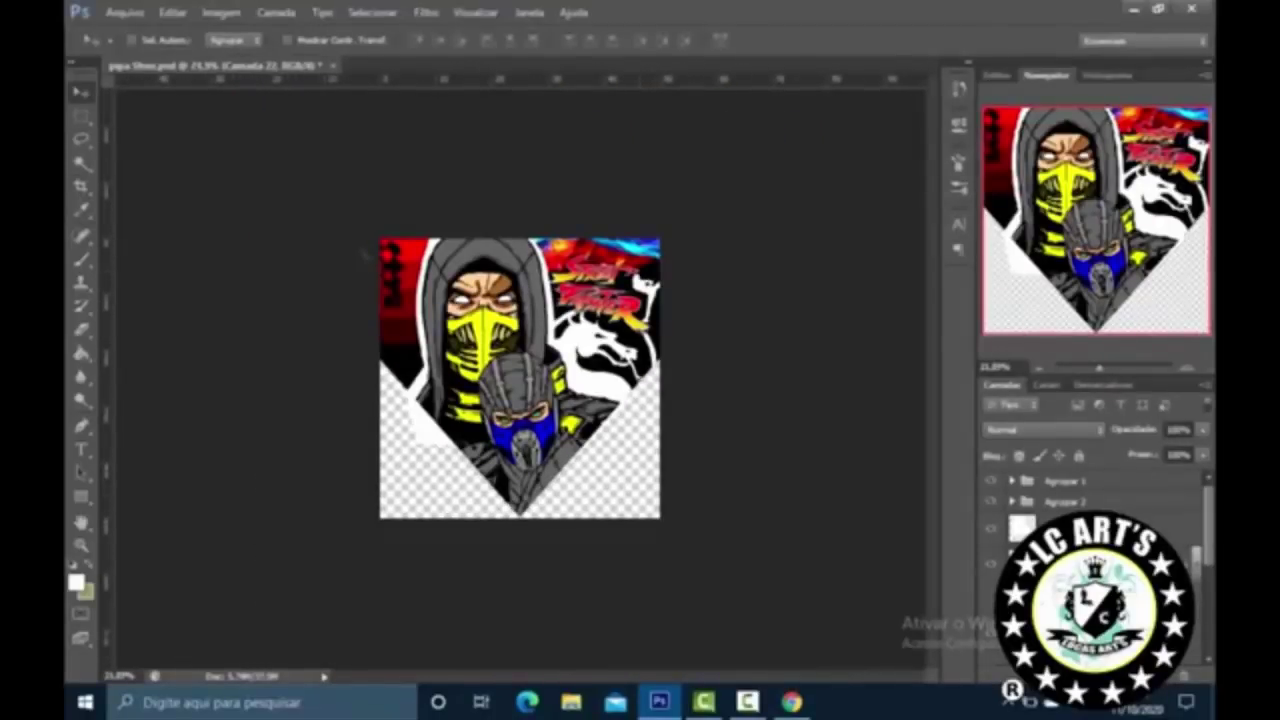
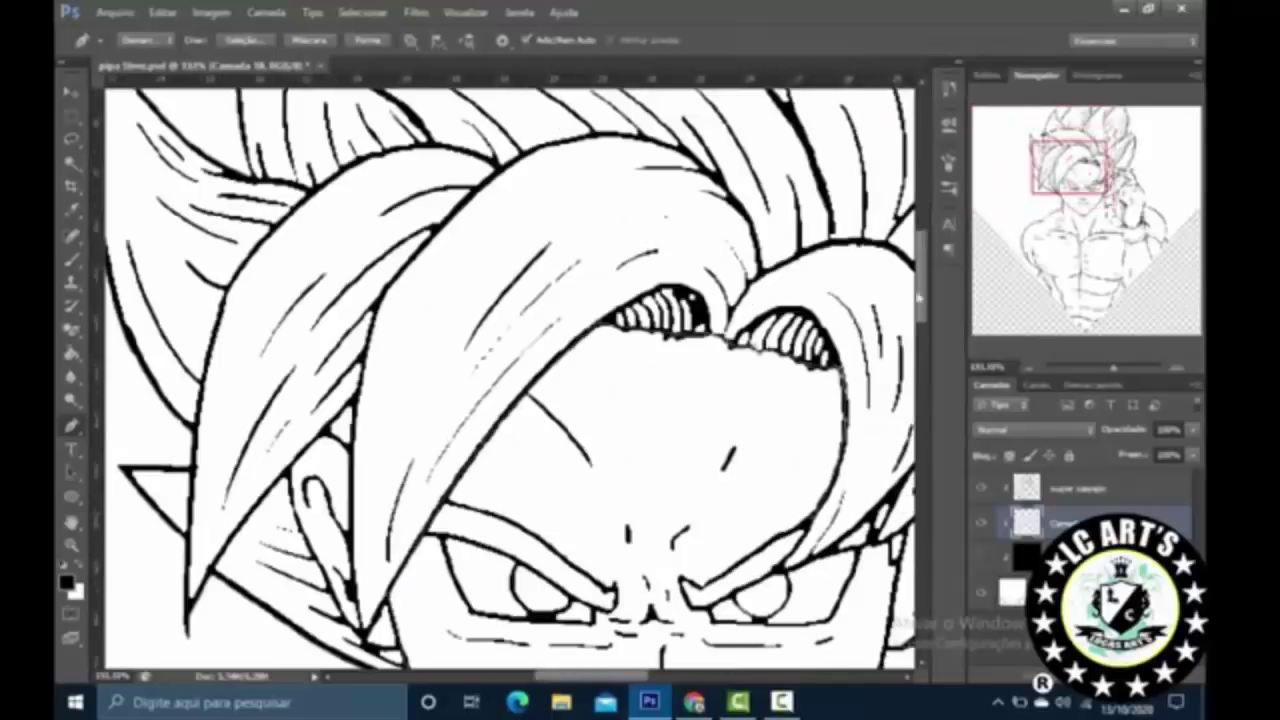
Step: Trace the character's skin outline with the Pen tool from the forehead along the right cheek and down the neck
left_click_drag(855, 547, 655, 338)
scroll(658, 336, "up", 1)
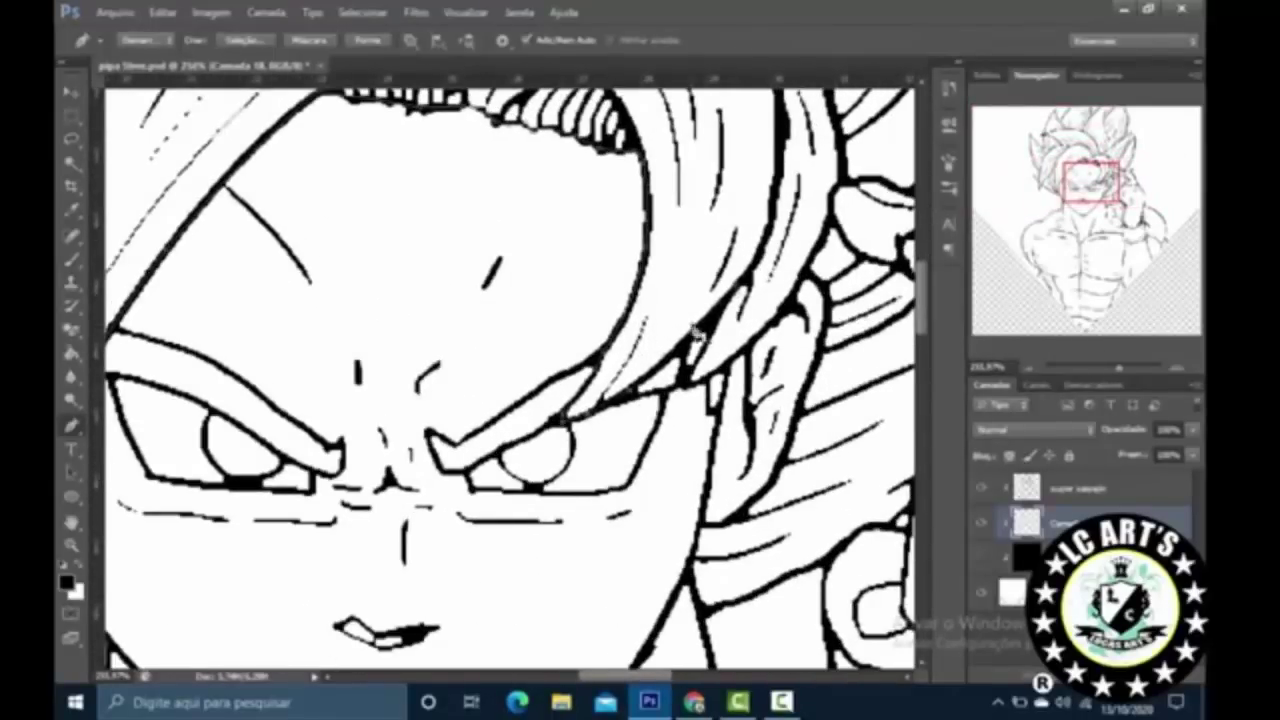
scroll(713, 455, "down", 3)
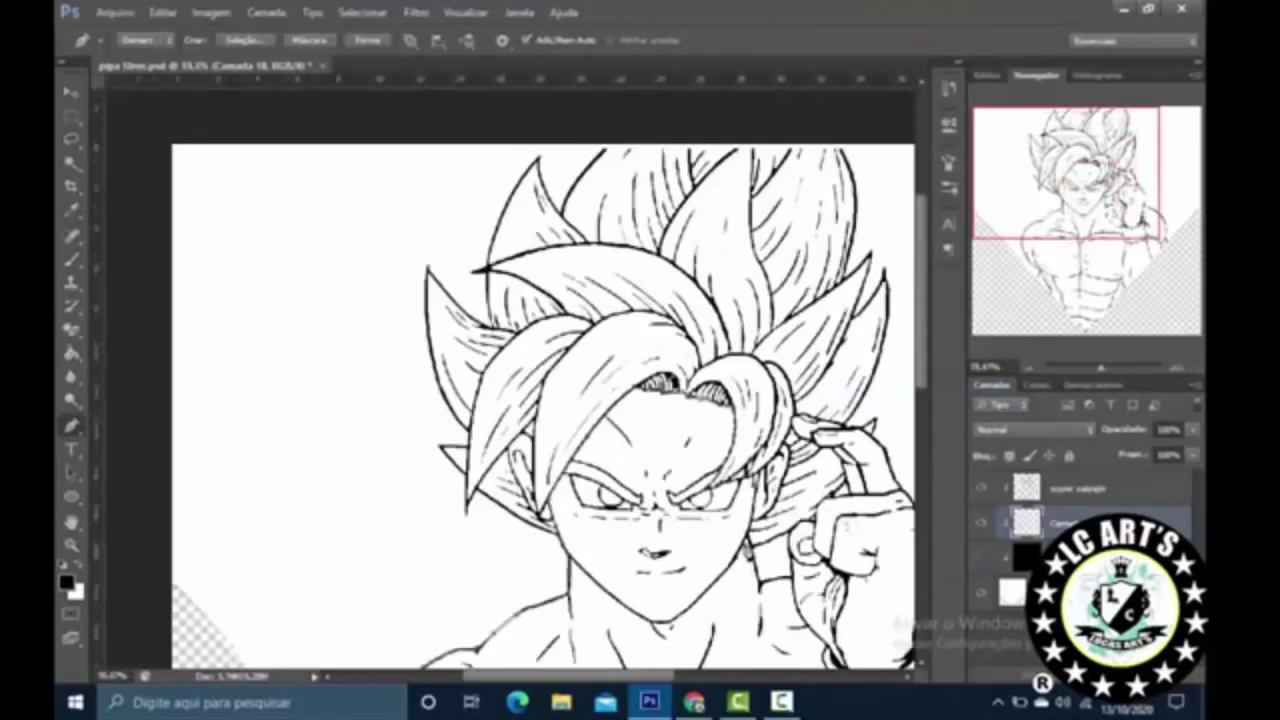
scroll(713, 455, "up", 4)
scroll(830, 458, "down", 2)
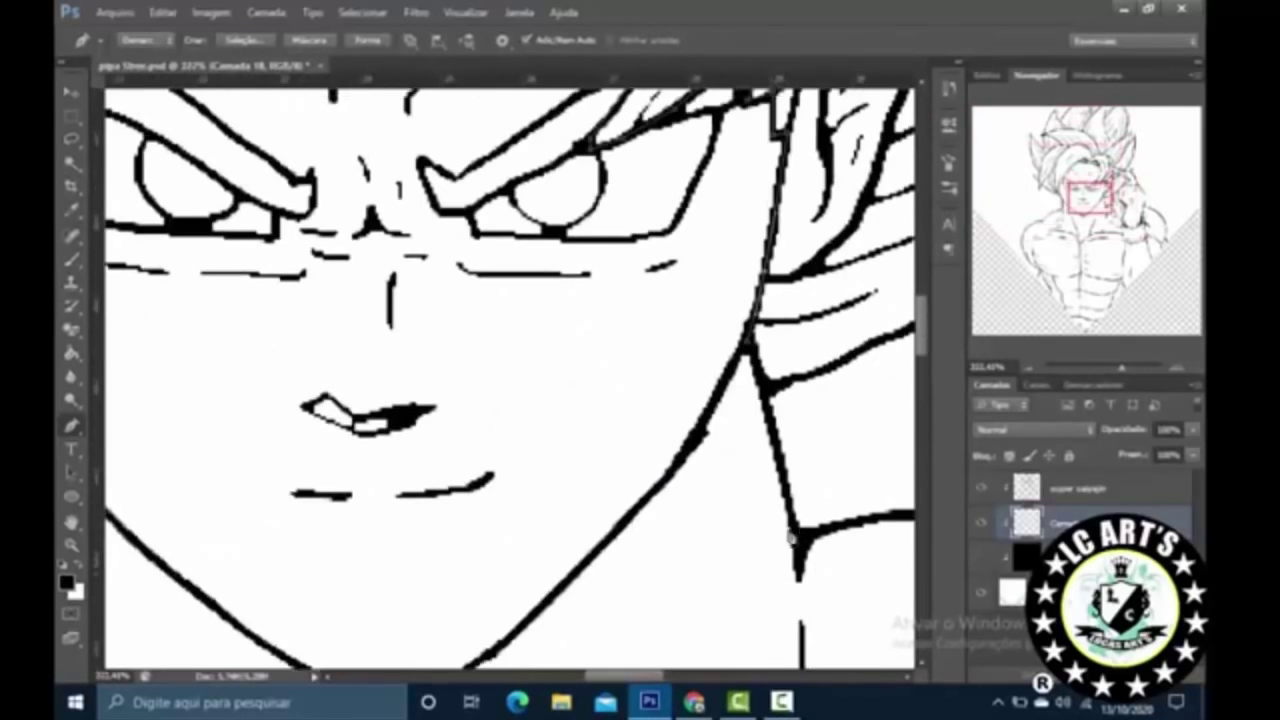
scroll(830, 458, "up", 1)
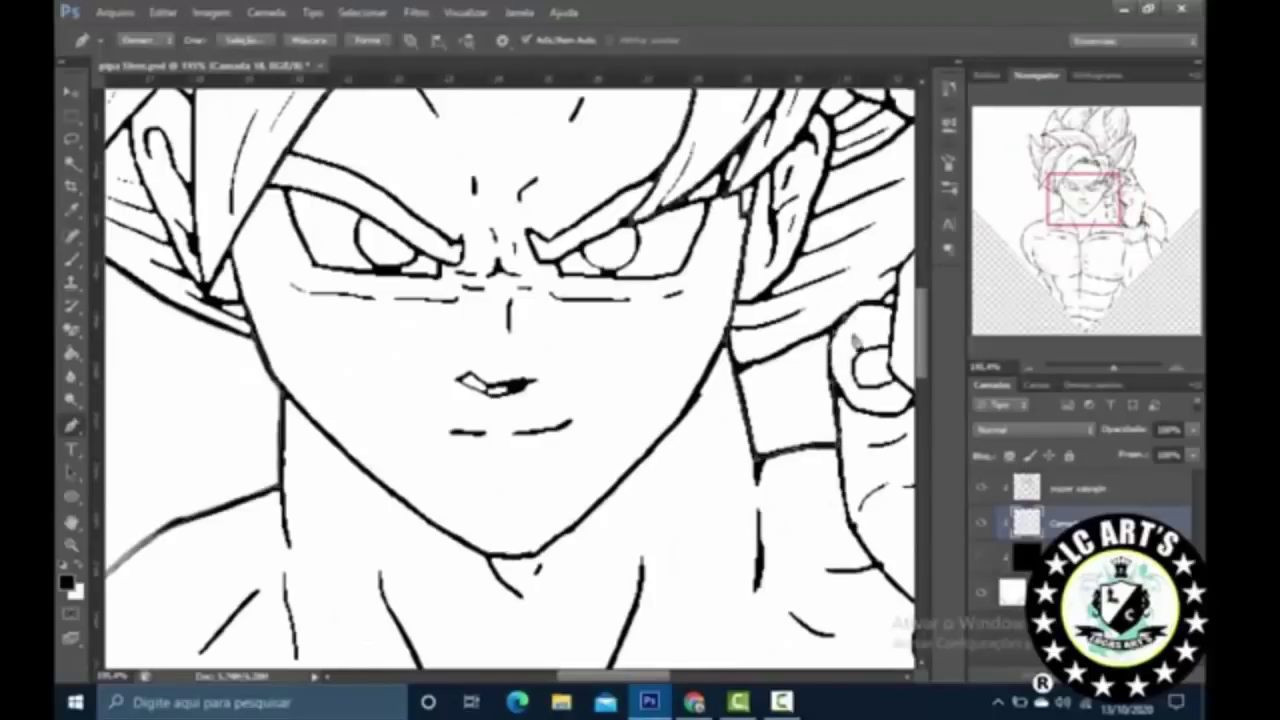
Step: Continue the skin path around the thumb, both raised fingers and the back of the hand beside the hair
scroll(853, 340, "down", 3)
scroll(435, 423, "up", 5)
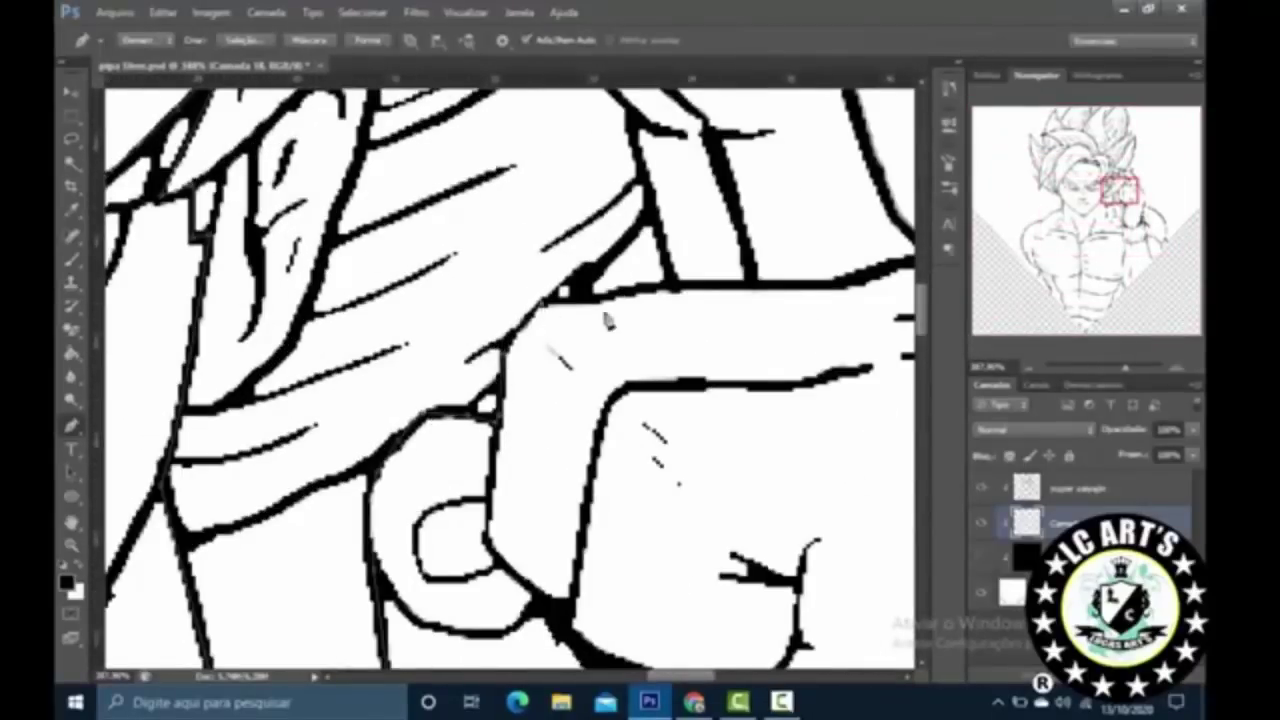
scroll(607, 320, "down", 2)
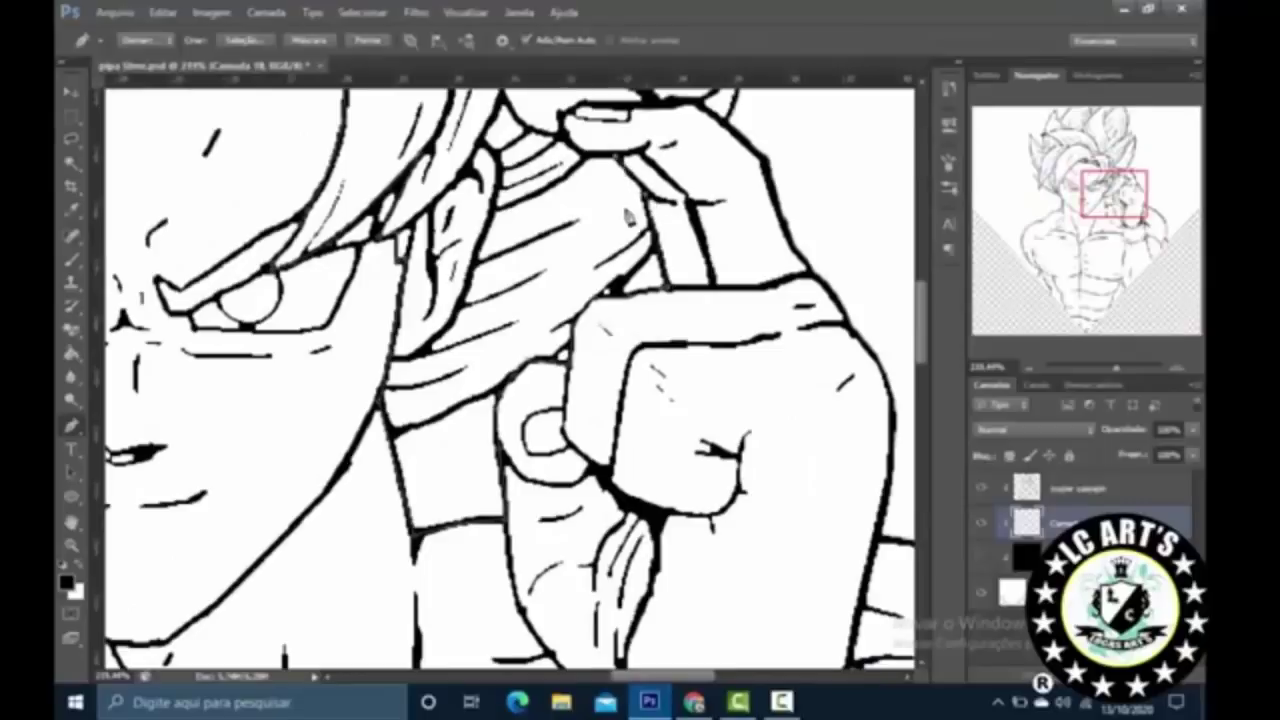
scroll(572, 140, "up", 5)
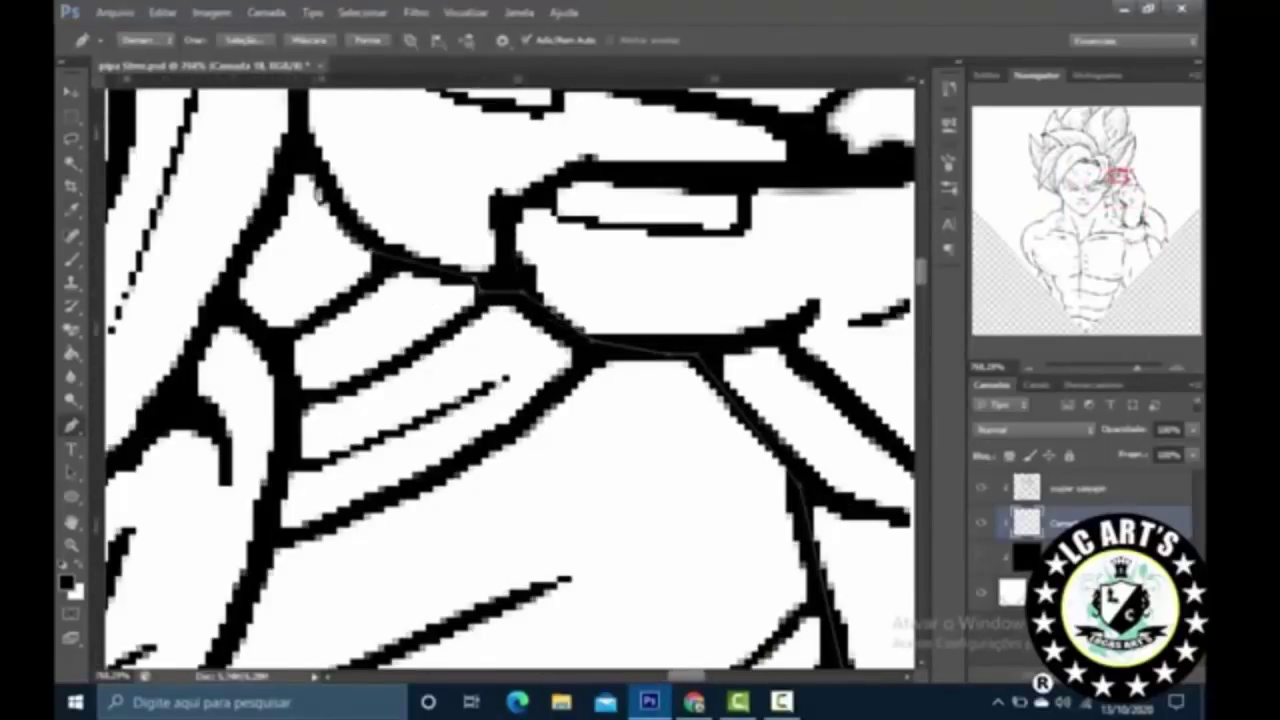
scroll(318, 193, "down", 2)
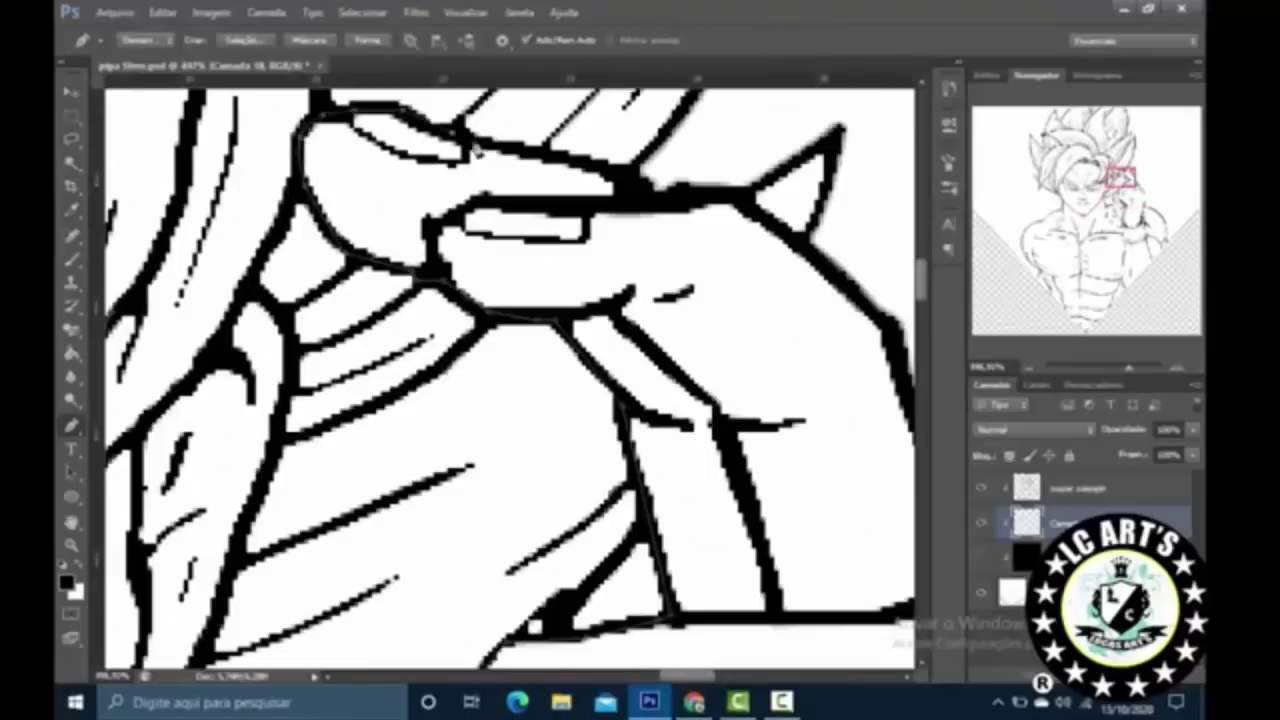
left_click(728, 203)
scroll(600, 370, "down", 4)
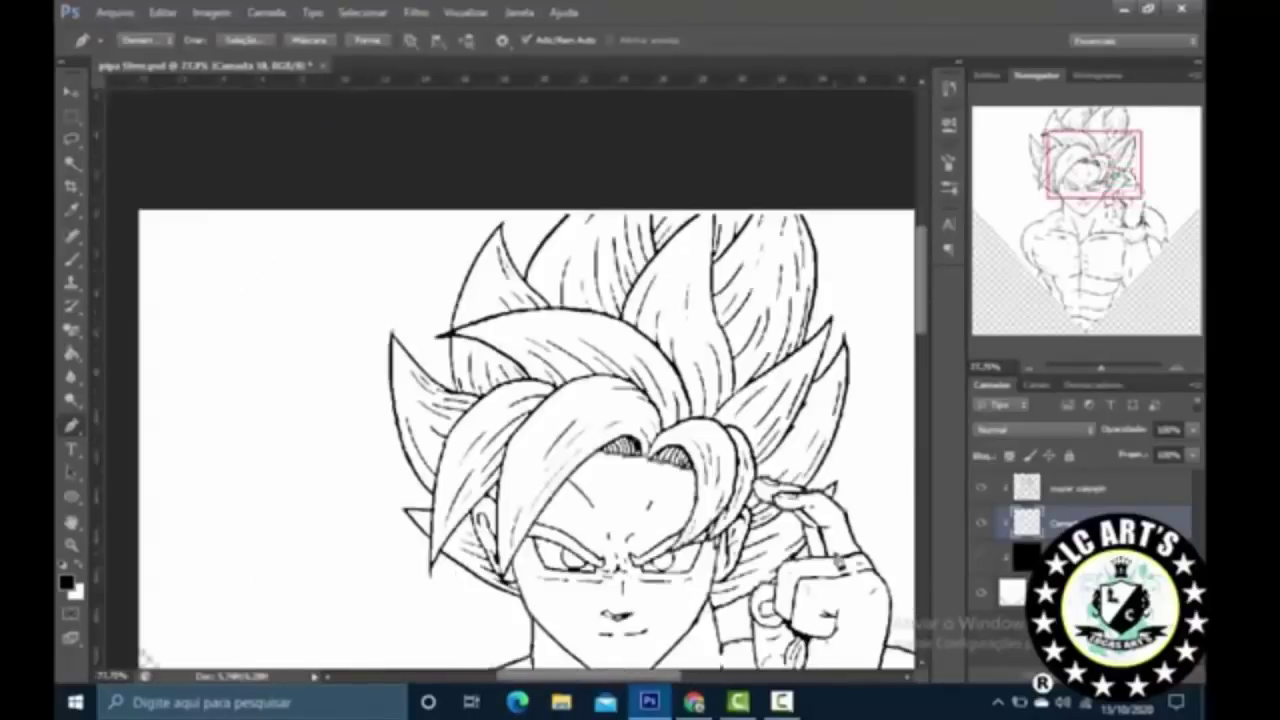
scroll(600, 370, "up", 4)
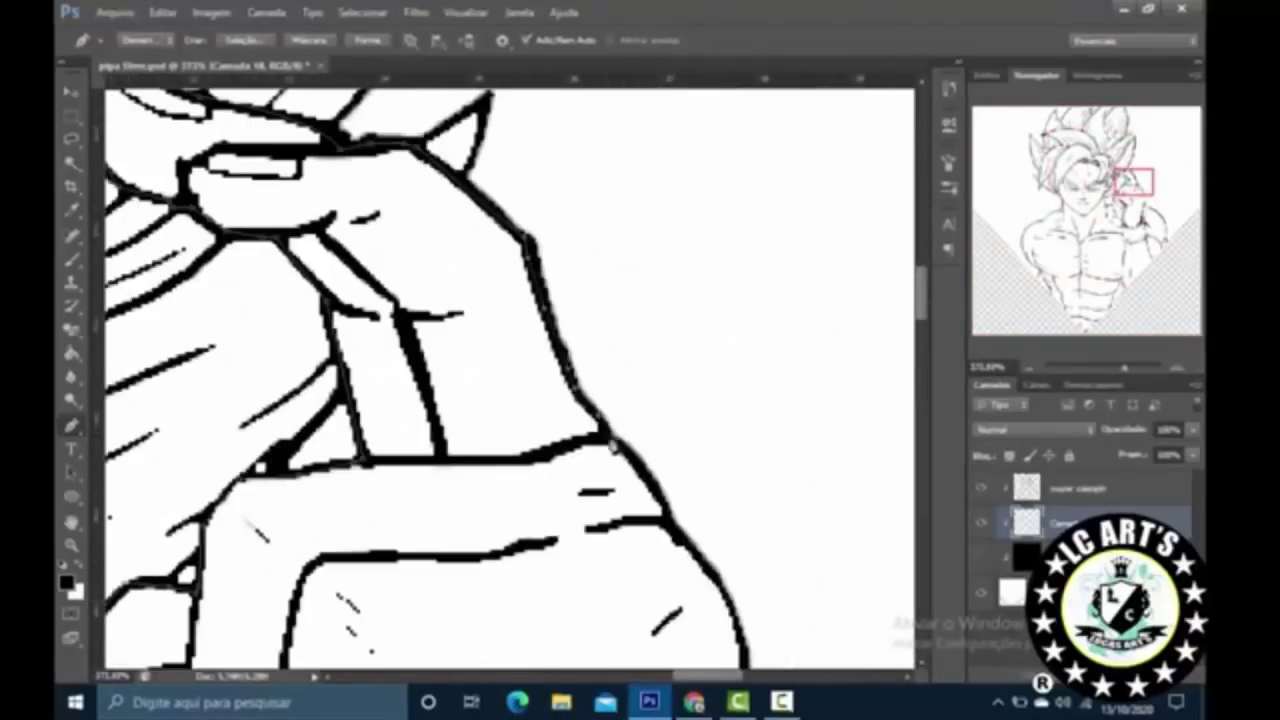
scroll(674, 532, "down", 5)
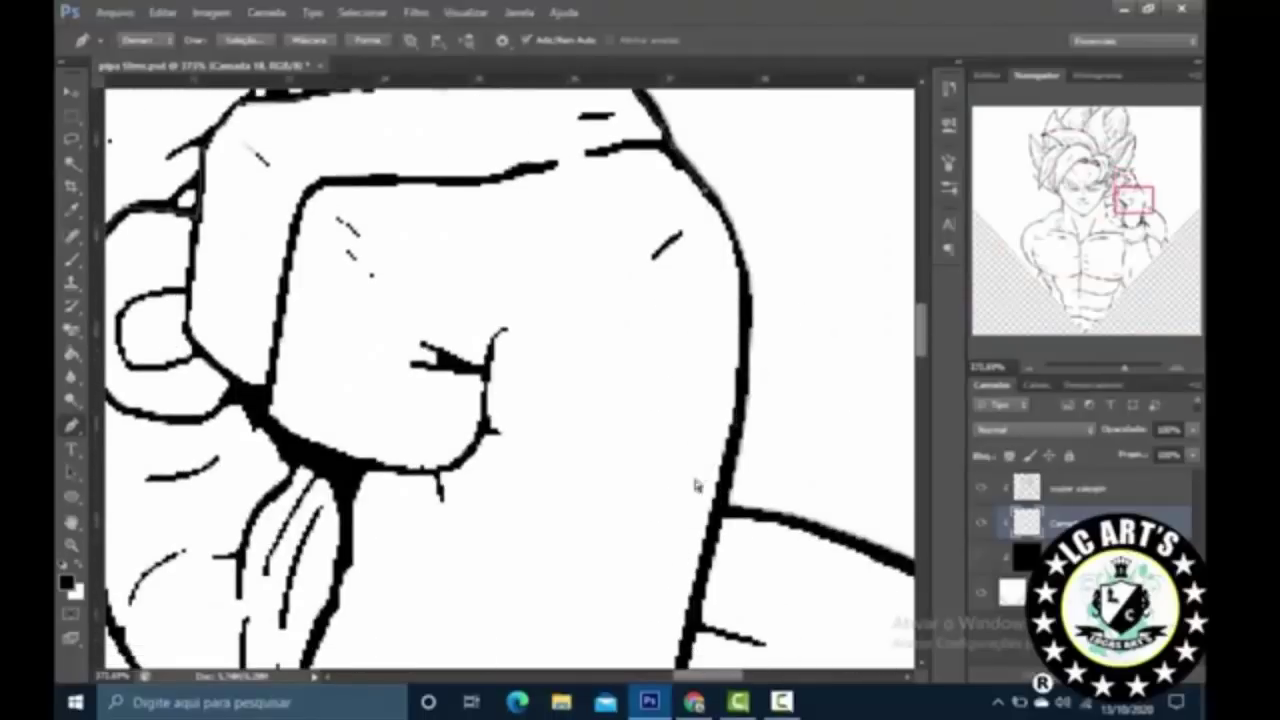
Step: Extend the skin path around the shoulder behind the raised hand and past the kite edges around the lower torso
scroll(737, 523, "down", 3)
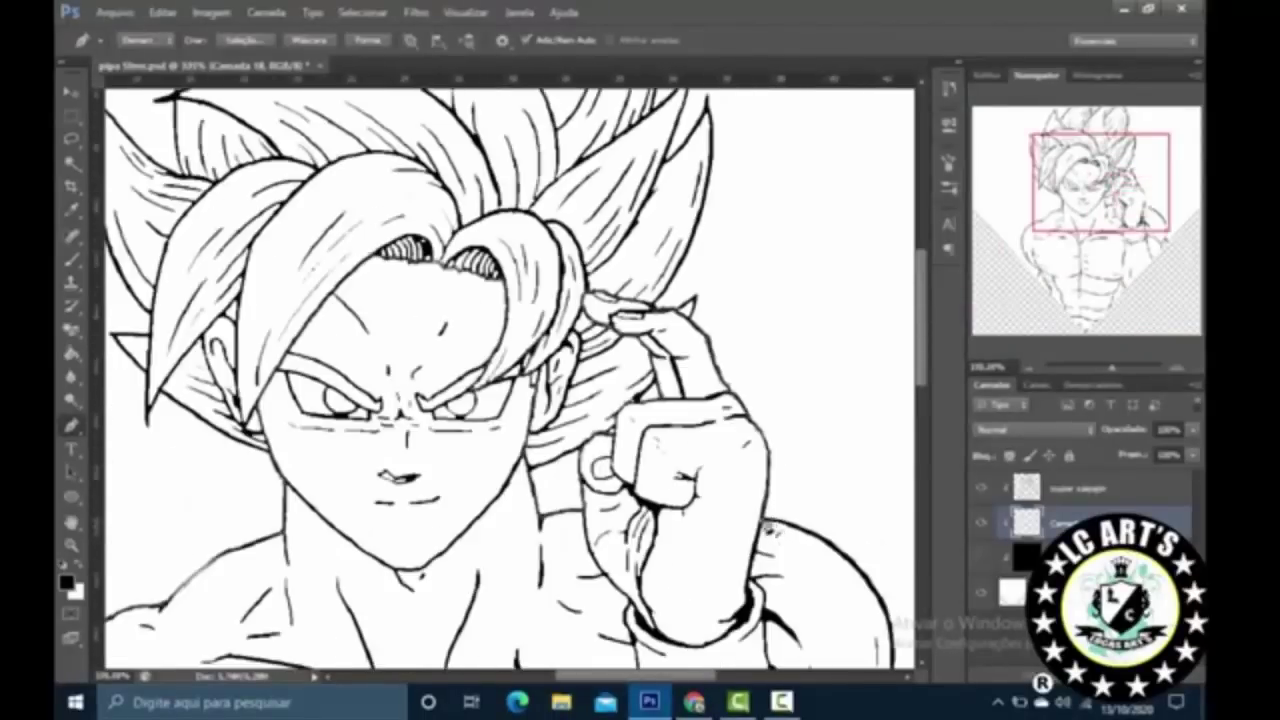
scroll(780, 530, "up", 3)
scroll(783, 545, "down", 3)
scroll(810, 500, "up", 2)
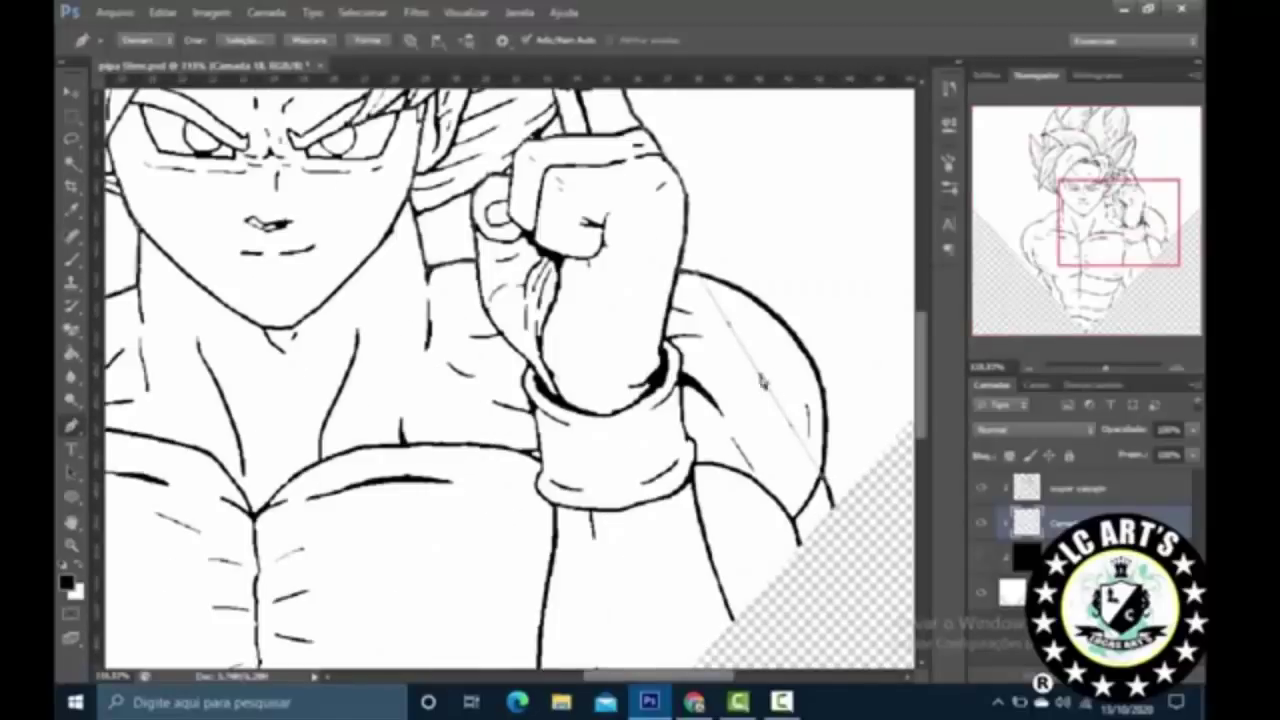
scroll(837, 557, "down", 3)
scroll(597, 543, "up", 3)
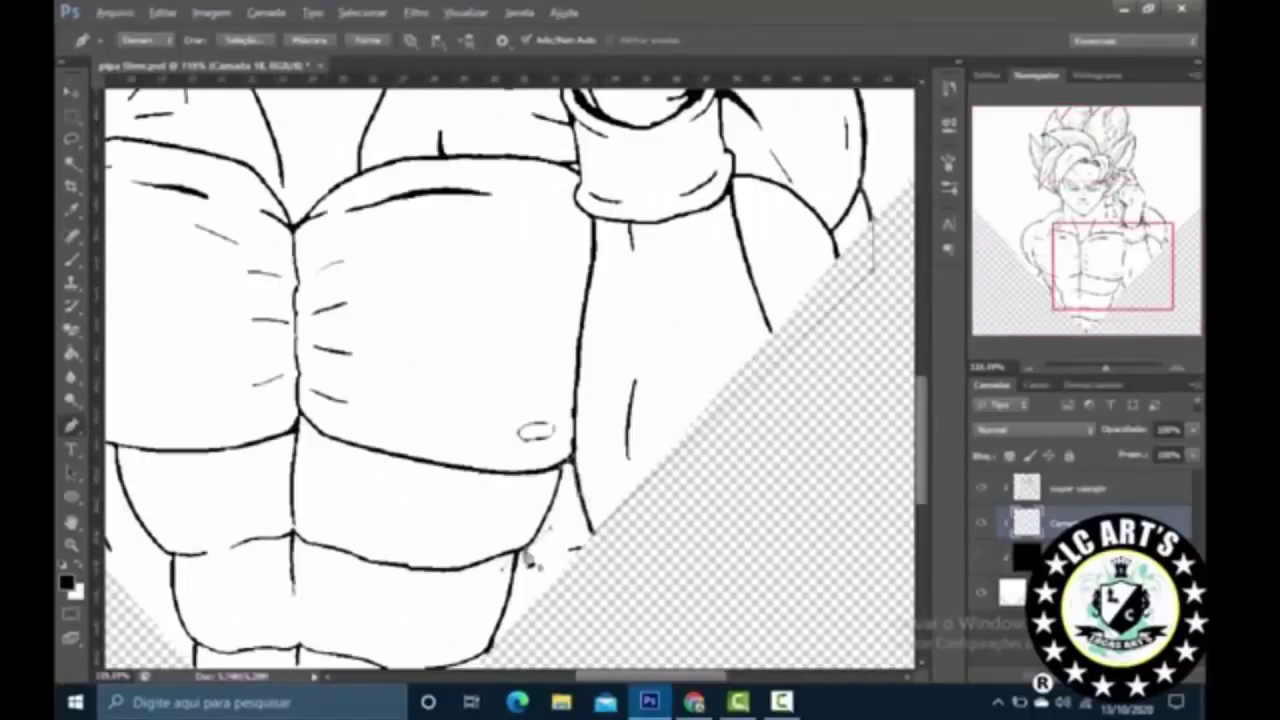
scroll(527, 540, "down", 5)
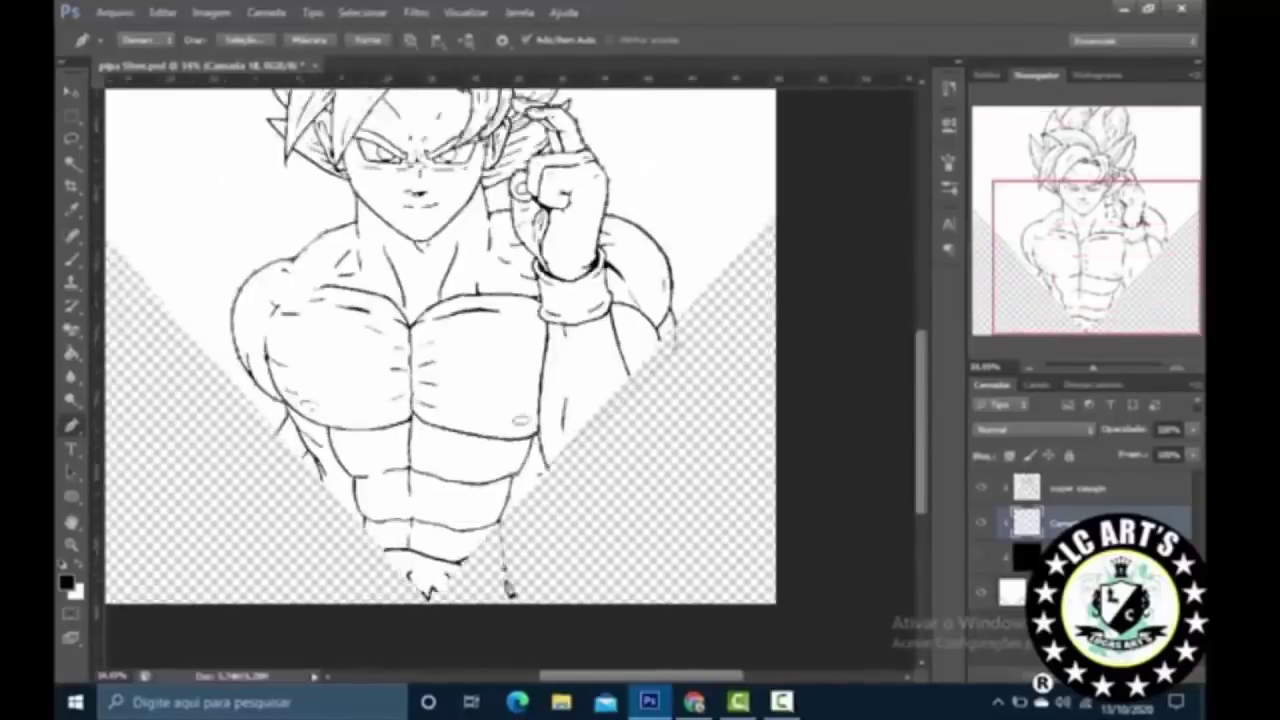
scroll(527, 540, "up", 3)
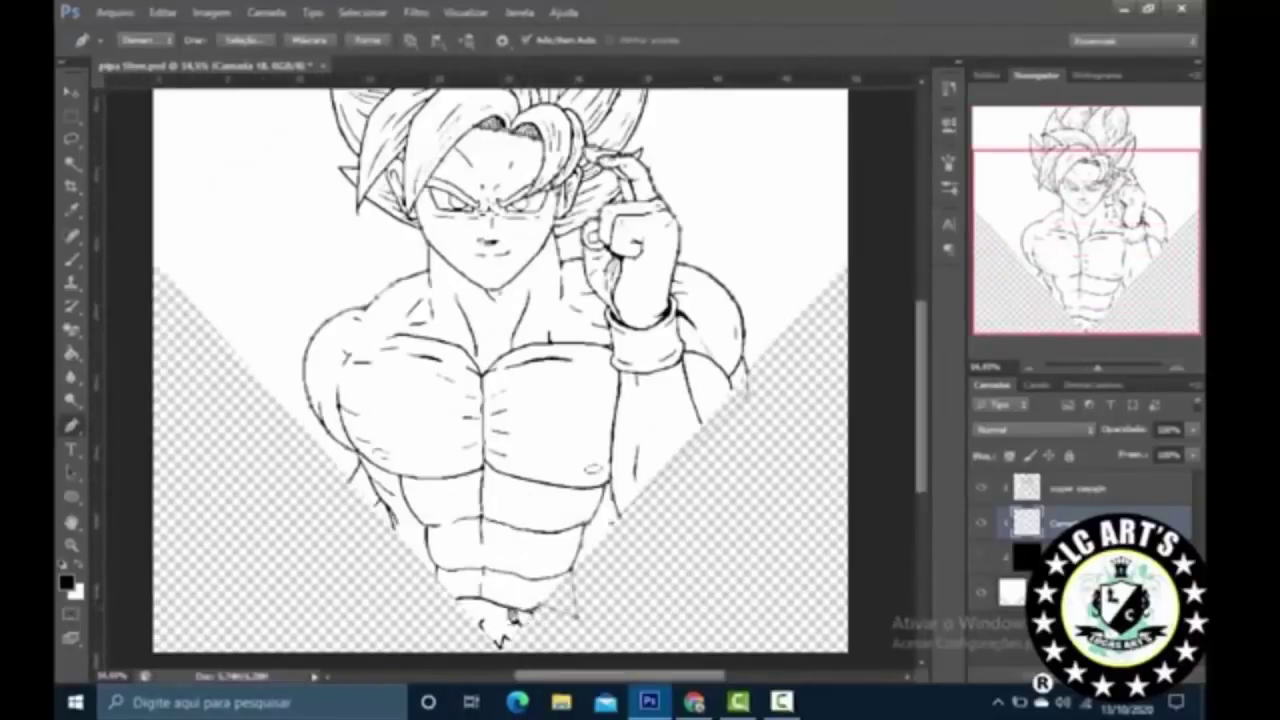
scroll(313, 572, "down", 3)
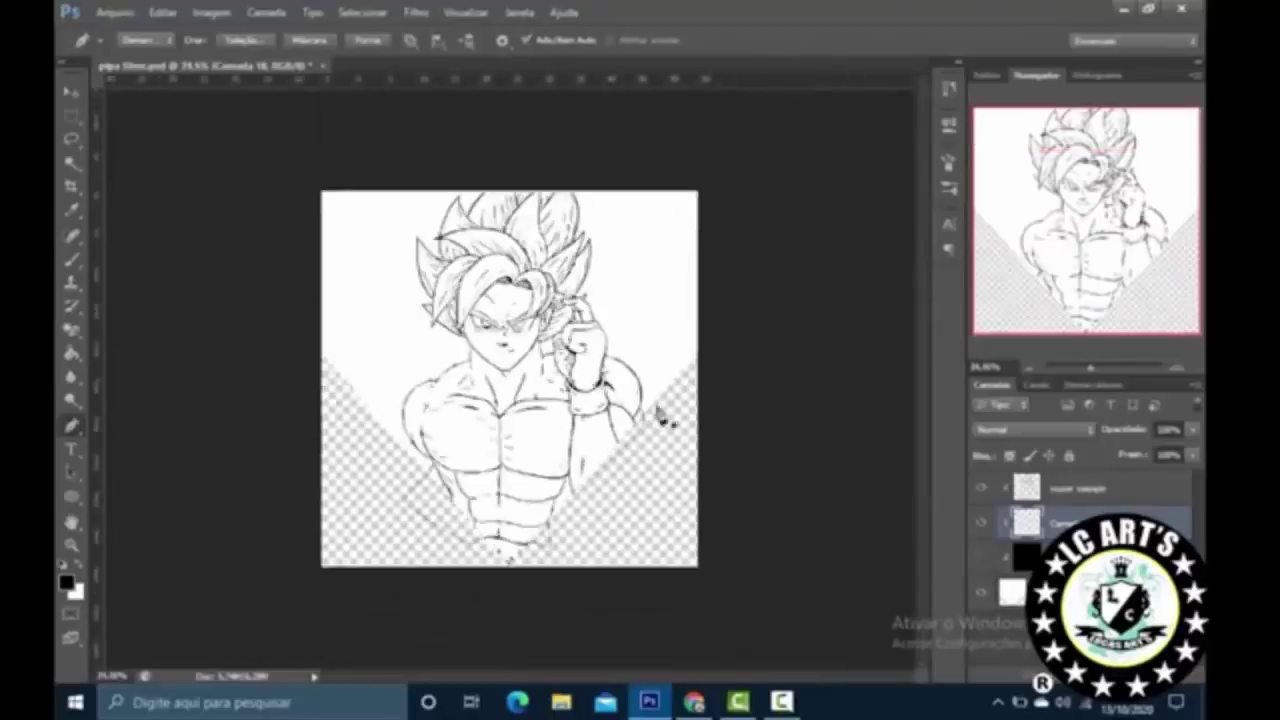
scroll(657, 414, "up", 2)
Step: Fill the traced body area with a light orange skin tone on the layer below the line art
key("shift+F5")
left_click(985, 179)
left_click(908, 226)
left_click(1071, 300)
left_click(1139, 163)
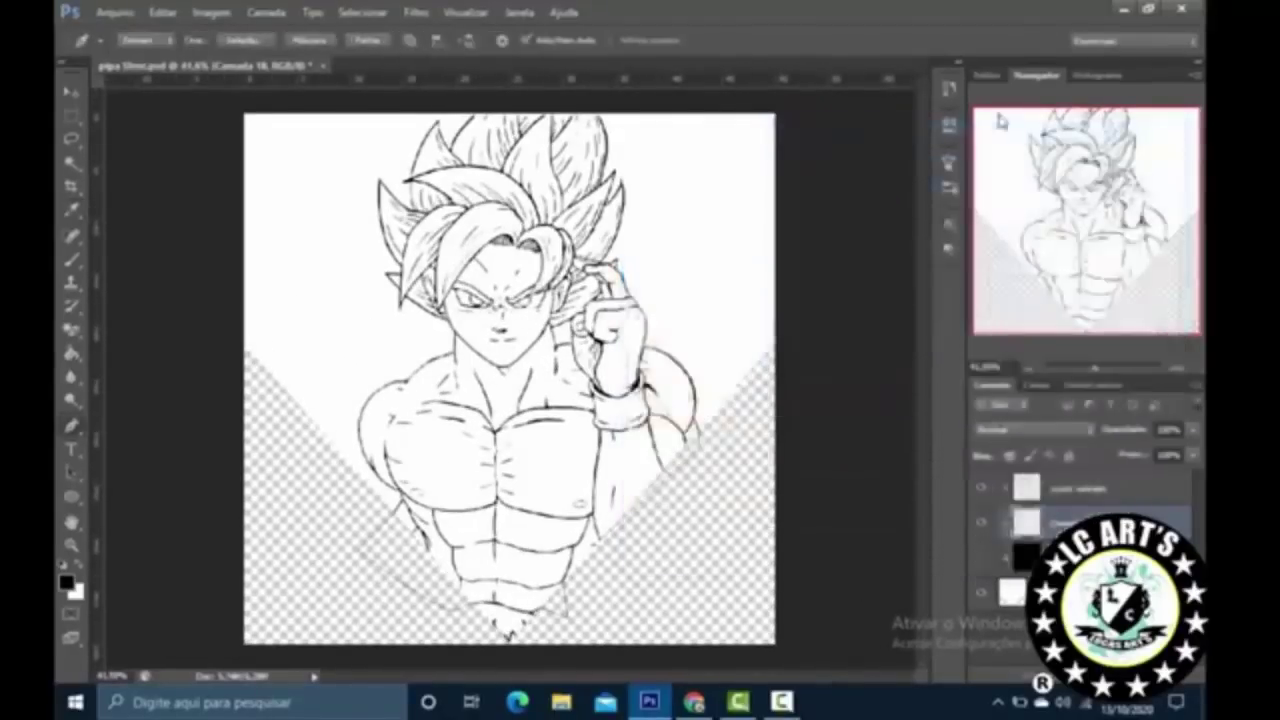
left_click(1080, 489)
key("ctrl+u")
left_click_drag(903, 348, 992, 348)
key("Escape")
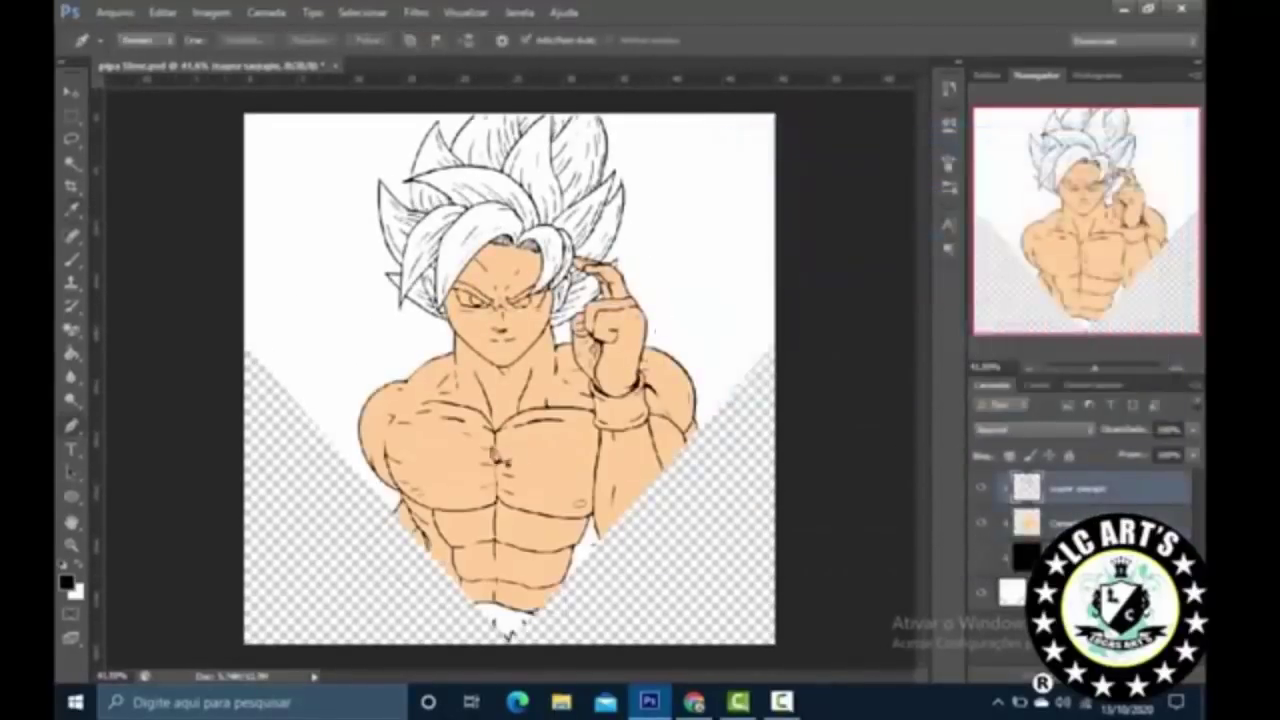
Step: Switch to Chrome, look up "super saiyajin" reference pictures in Google Images, and return to the Photoshop drawing
scroll(500, 380, "down", 2)
scroll(470, 350, "up", 4)
left_click(693, 702)
left_click(514, 214)
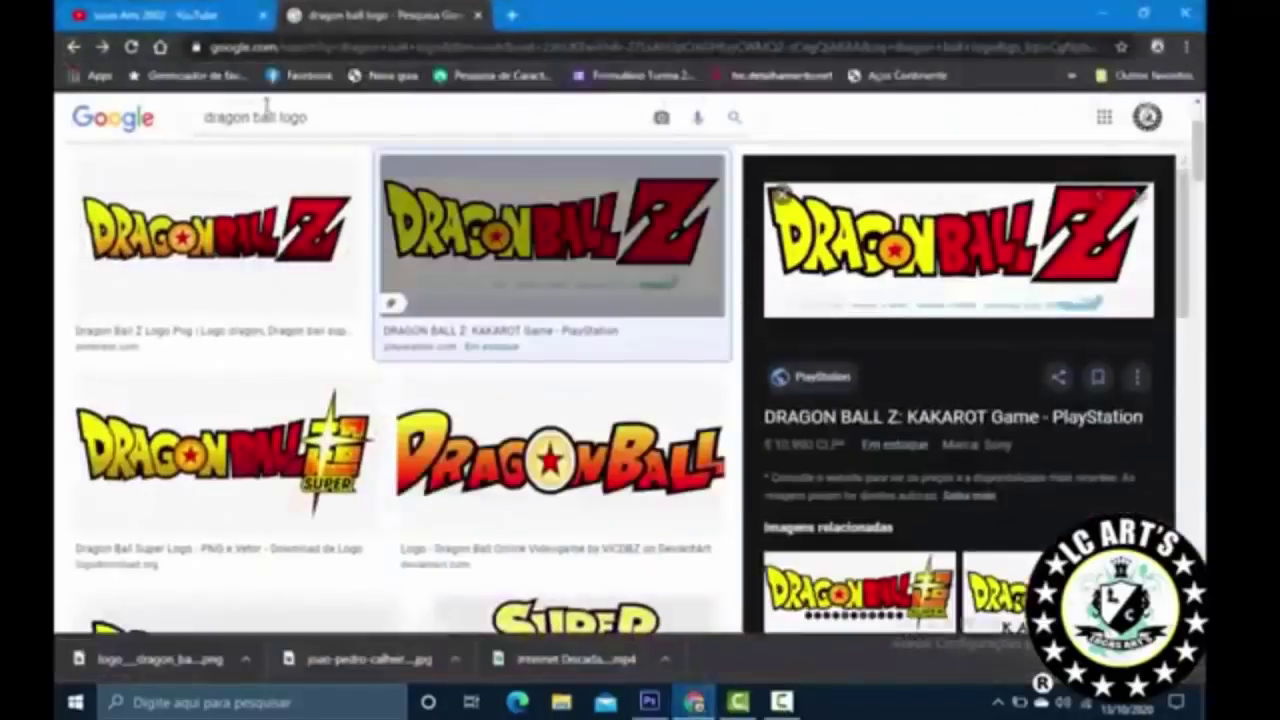
triple_click(268, 117)
key("BackSpace")
type("super")
left_click(243, 150)
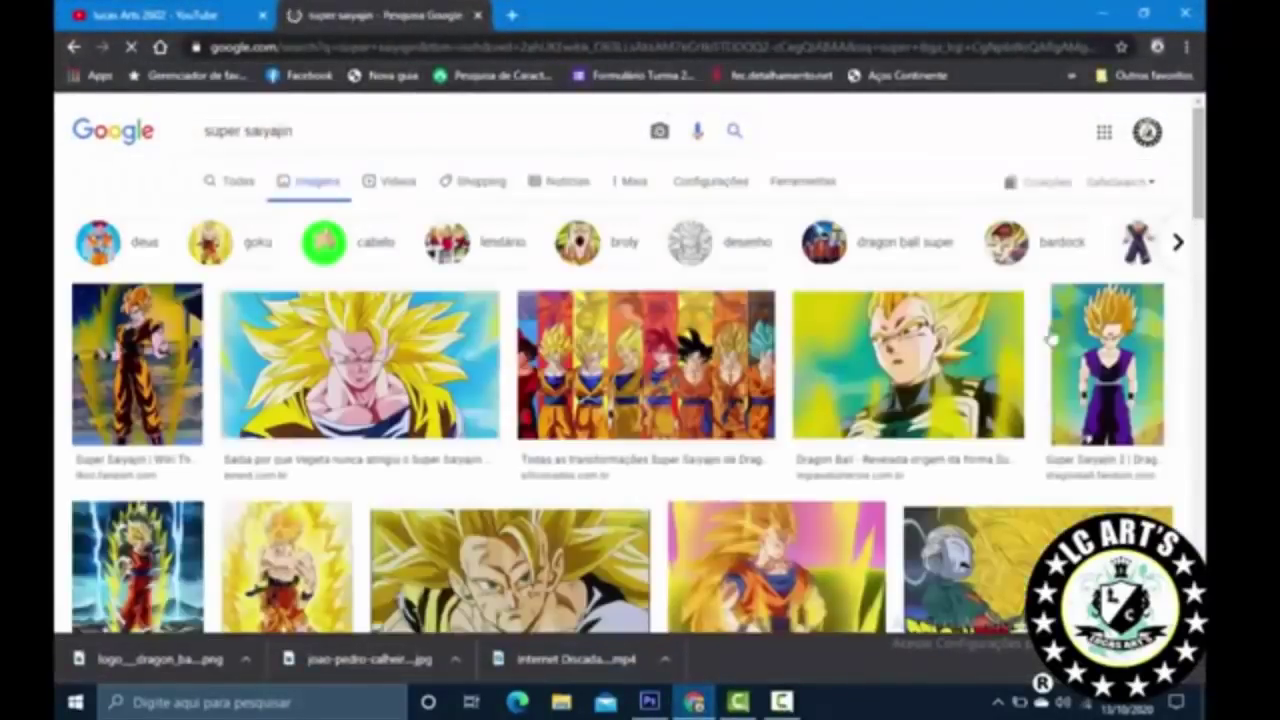
scroll(640, 450, "down", 1)
left_click(650, 702)
scroll(468, 331, "up", 2)
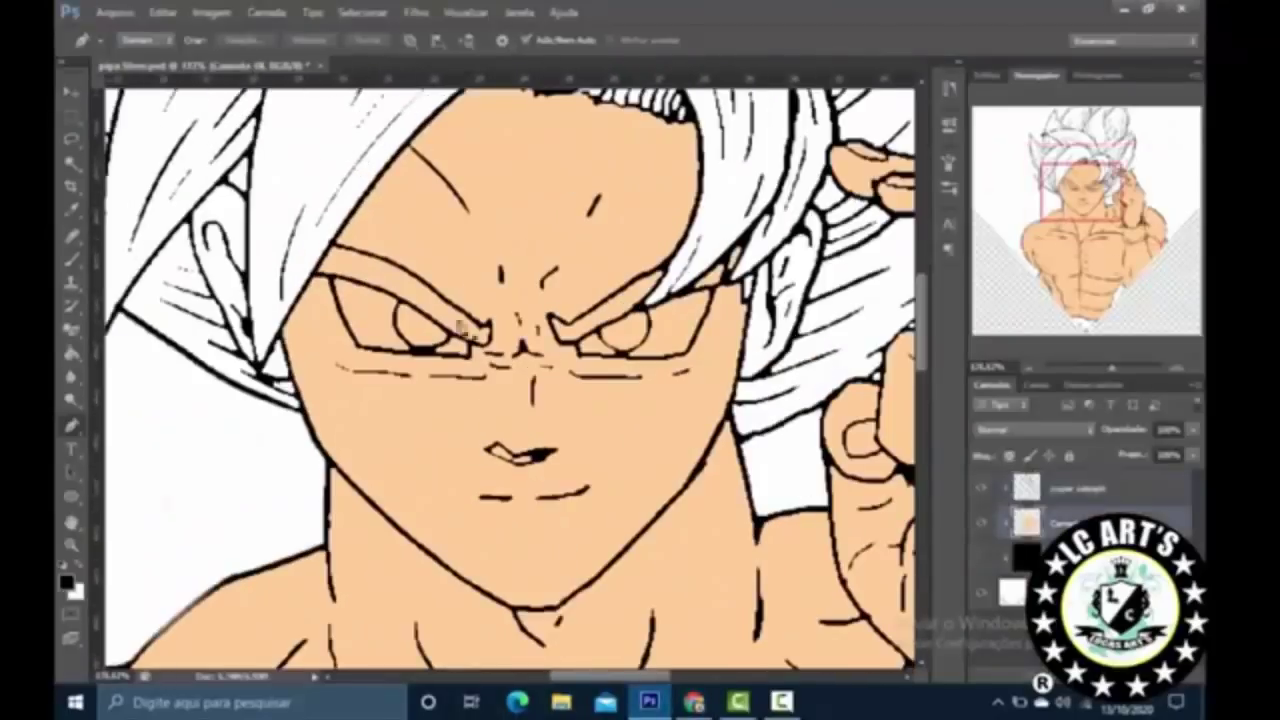
Step: Set the foreground colour to a bright violet-blue for painting the irises
key("b")
left_click(66, 582)
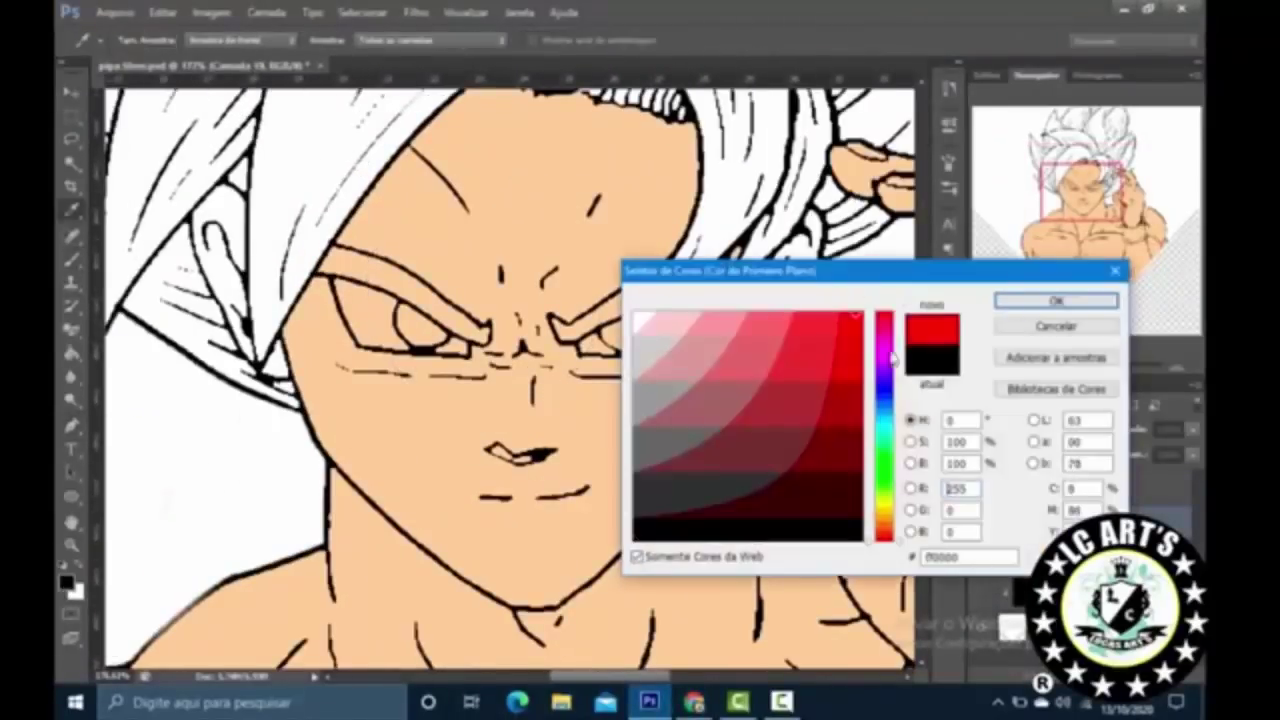
left_click(880, 390)
left_click(1077, 297)
Step: Trace the outlines of both eyes with the Pen tool and fill them with white on a new layer above the skin
scroll(500, 300, "up", 1)
key("p")
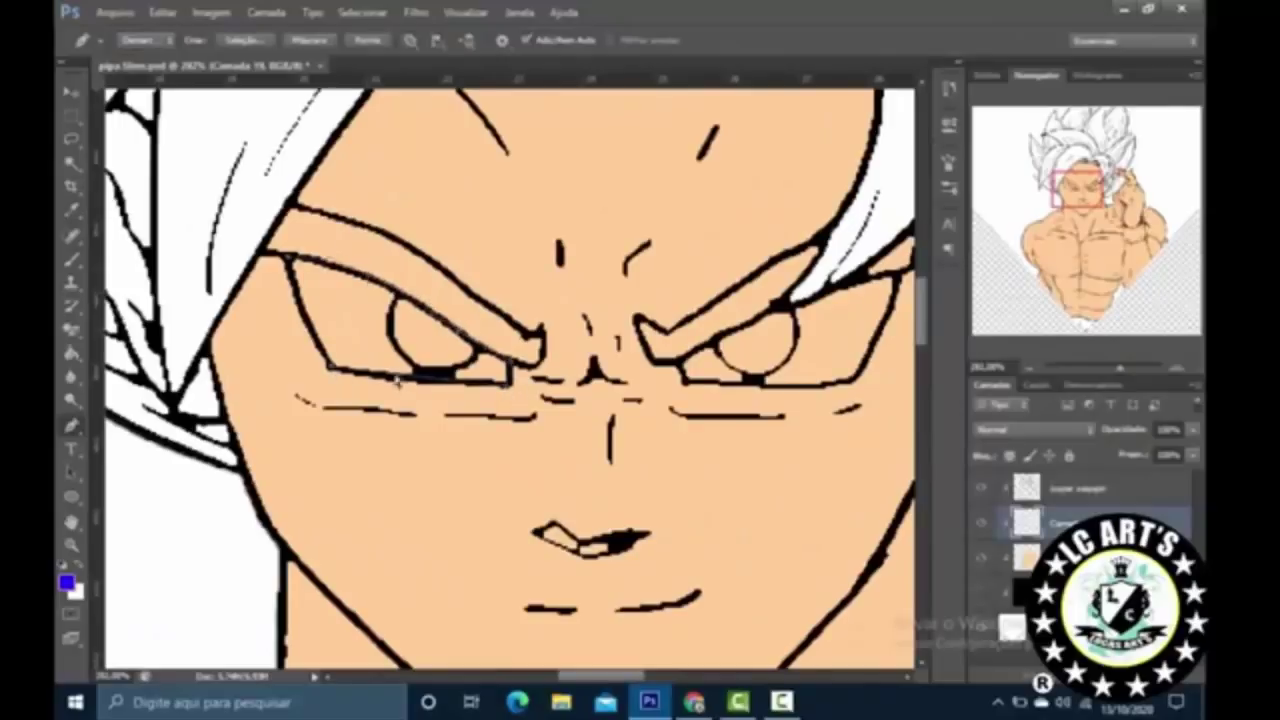
scroll(812, 368, "up", 1)
scroll(812, 368, "right", 2)
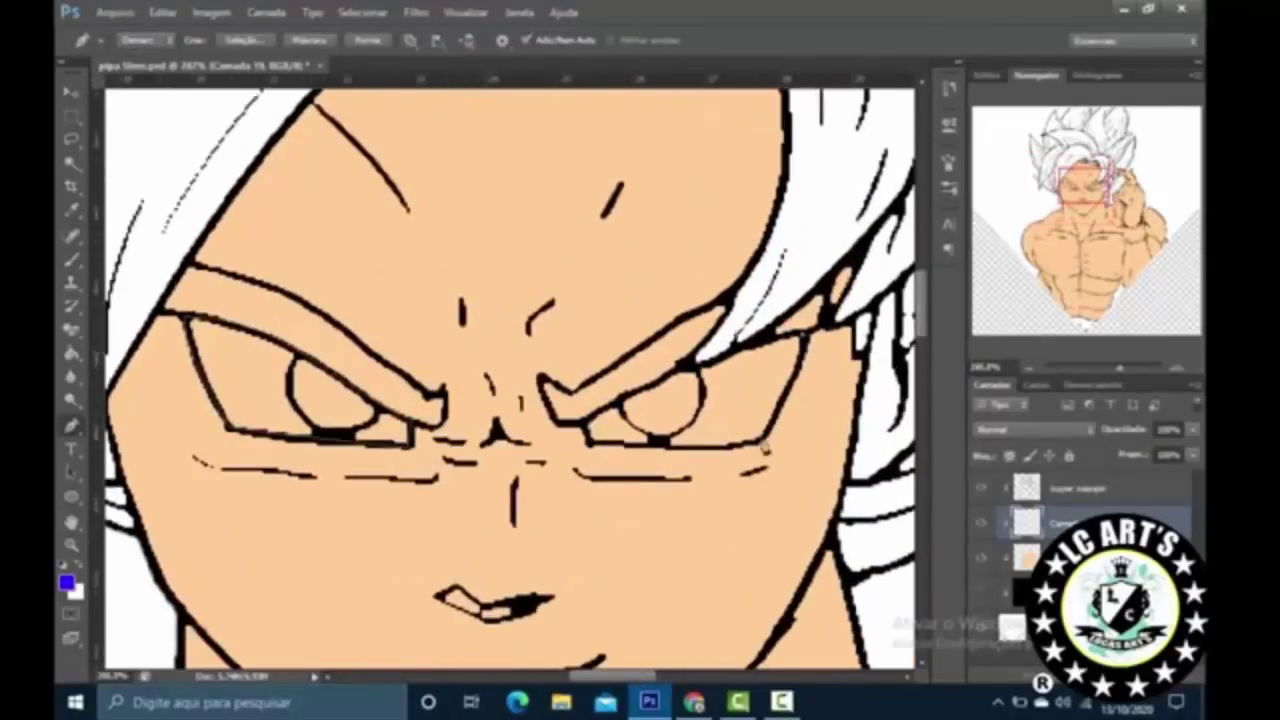
left_click_drag(764, 445, 718, 516)
key("Return")
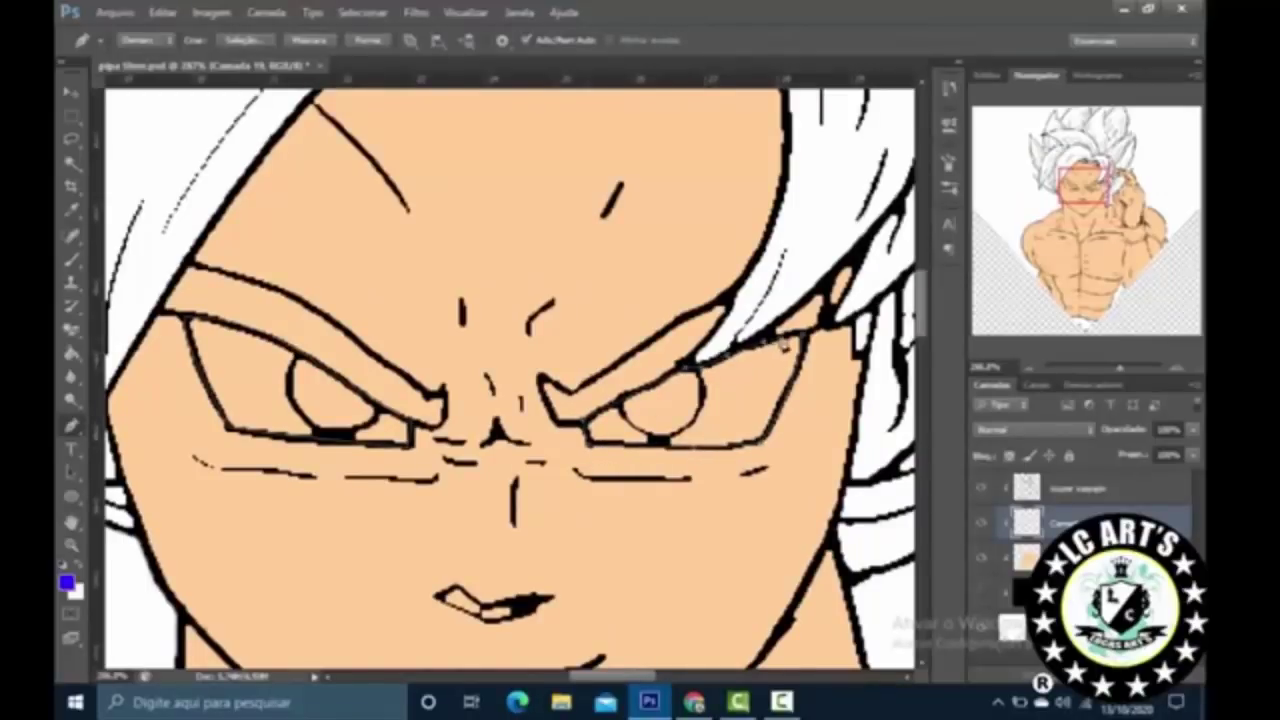
right_click(785, 343)
left_click(760, 330)
left_click(960, 177)
left_click(957, 351)
left_click(1137, 166)
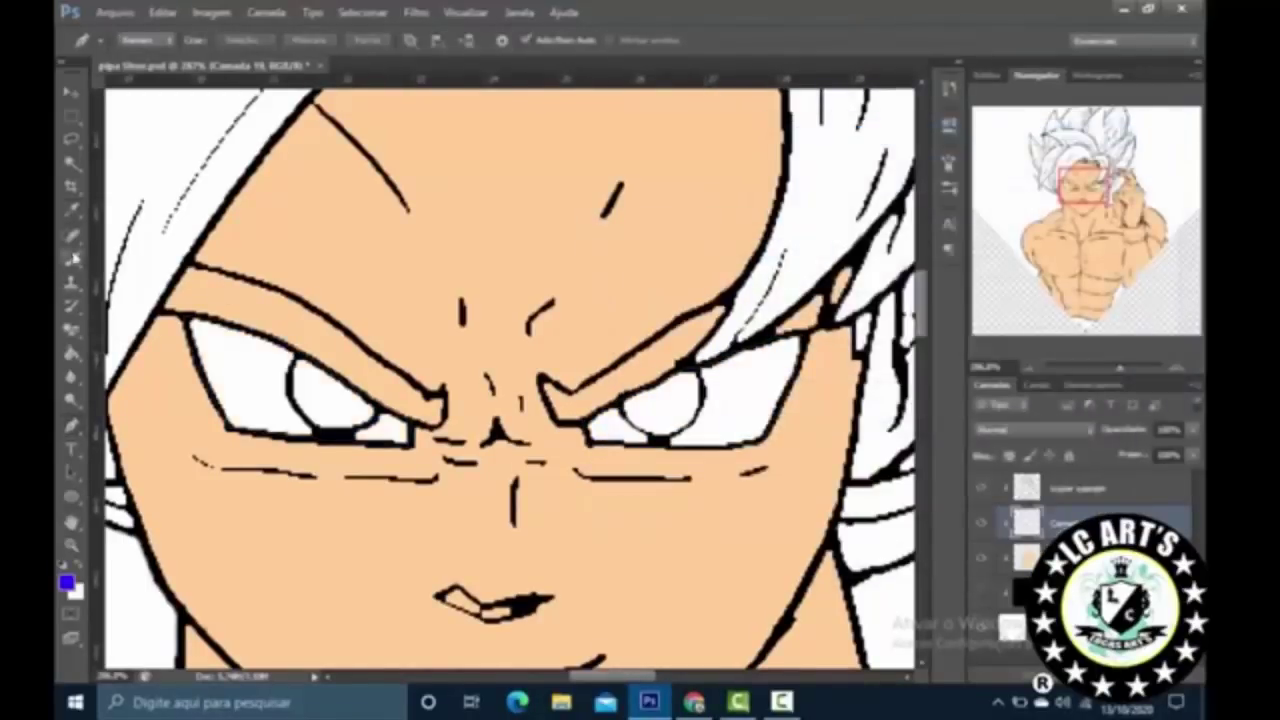
Step: Colour the irises of both eyes blue, filling the traced circles inside the line art
key("b")
left_click(307, 380)
key("p")
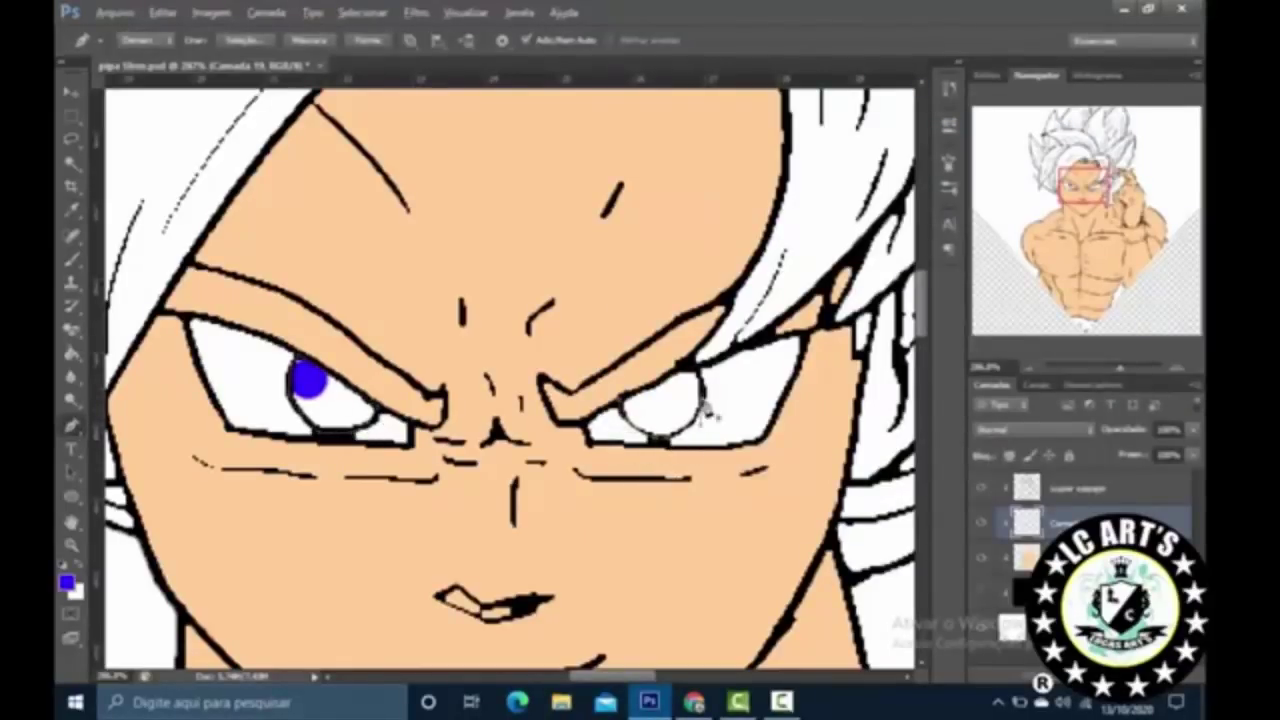
right_click(660, 225)
left_click(720, 320)
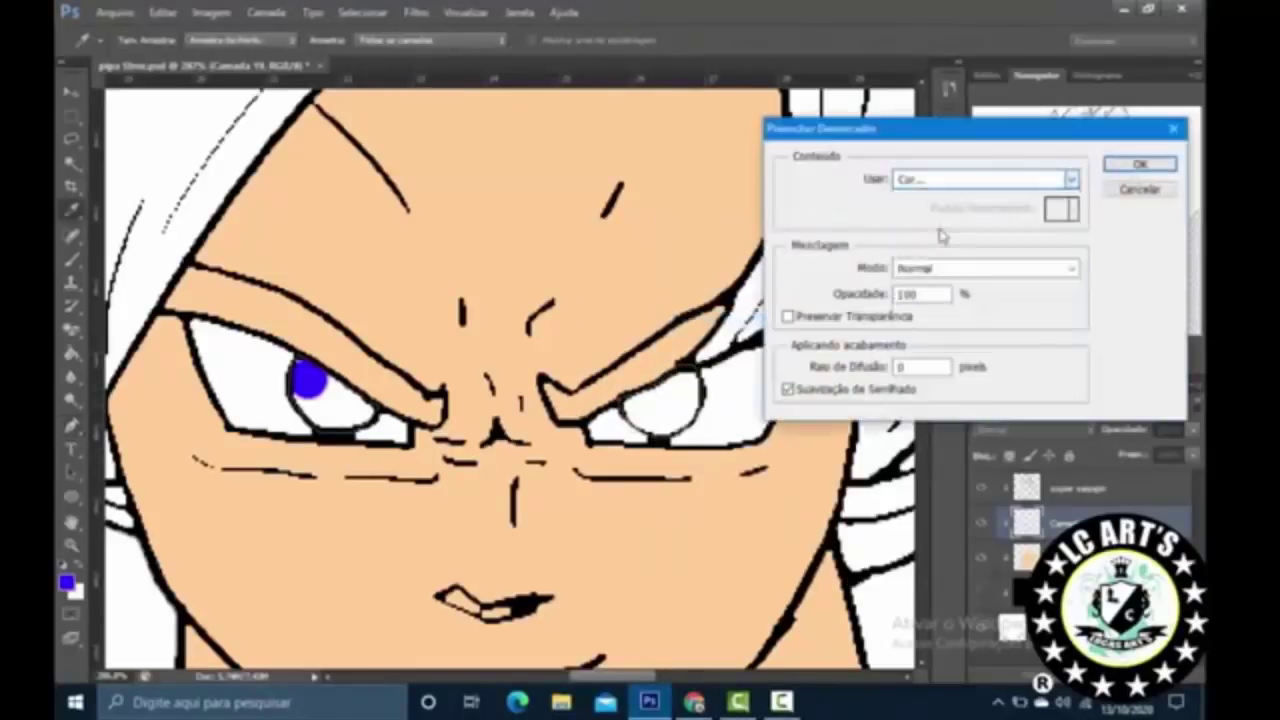
left_click(1141, 165)
scroll(622, 290, "down", 5)
scroll(622, 290, "down", 3)
scroll(660, 268, "up", 4)
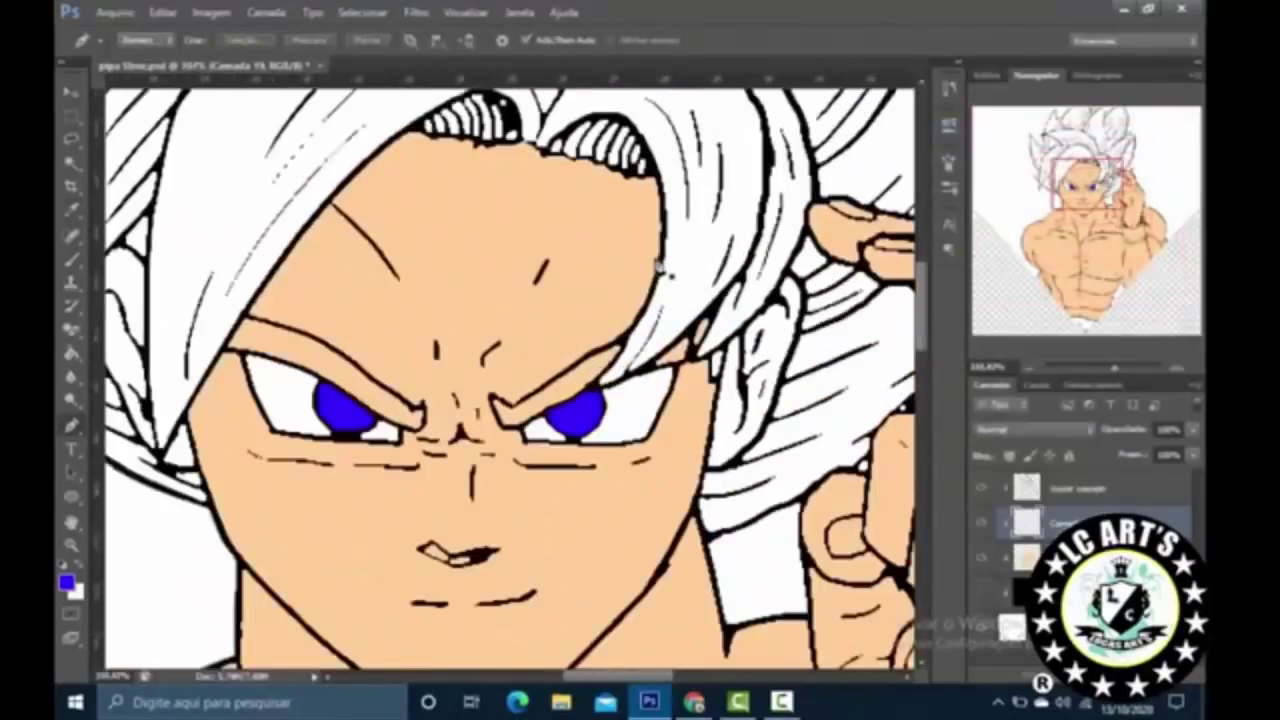
Step: Trace a curved shadow strip under the upper lid of the left eye on a new layer
key("ctrl+z")
key("ctrl+z")
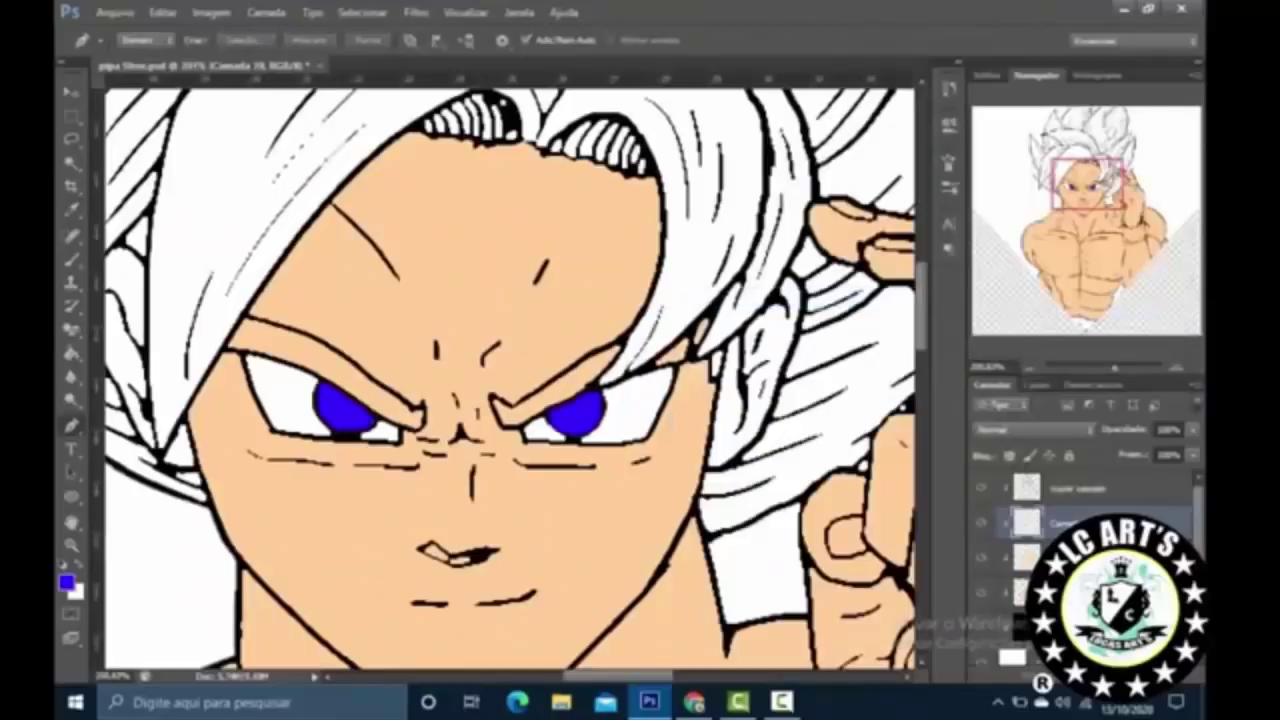
scroll(265, 345, "up", 3)
scroll(265, 345, "up", 2)
left_click(238, 420)
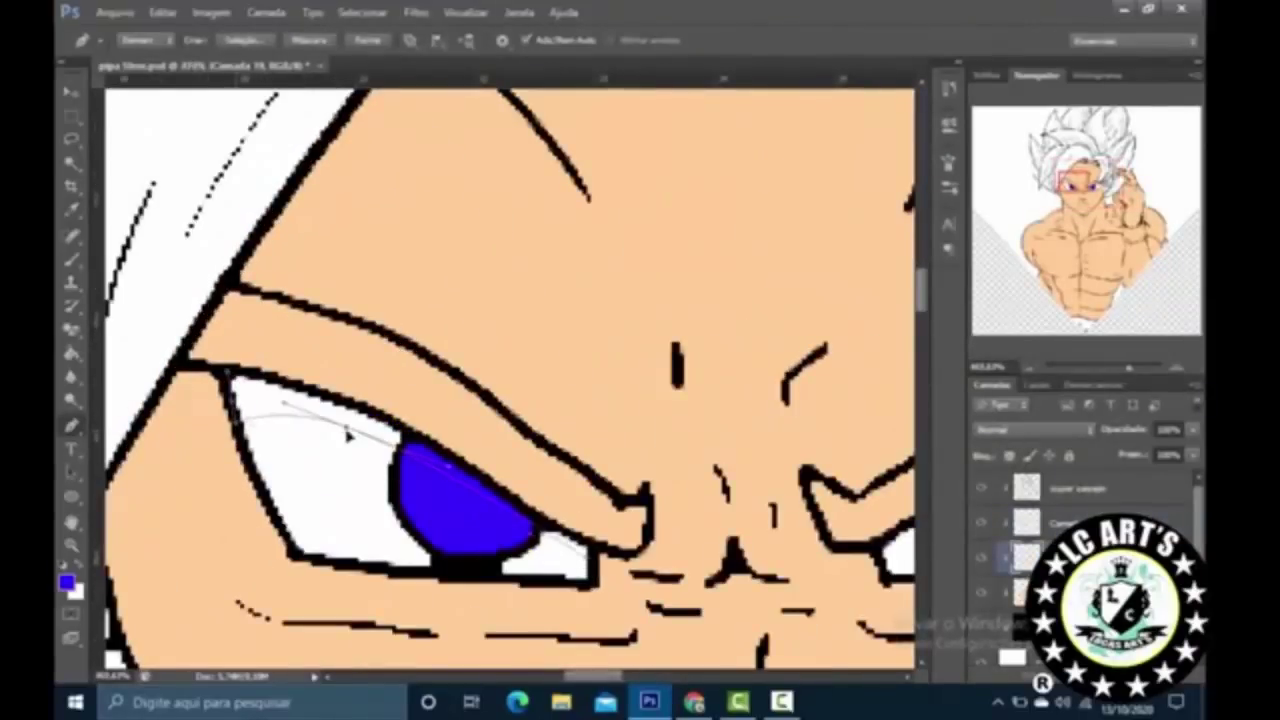
left_click(538, 530)
left_click(597, 555)
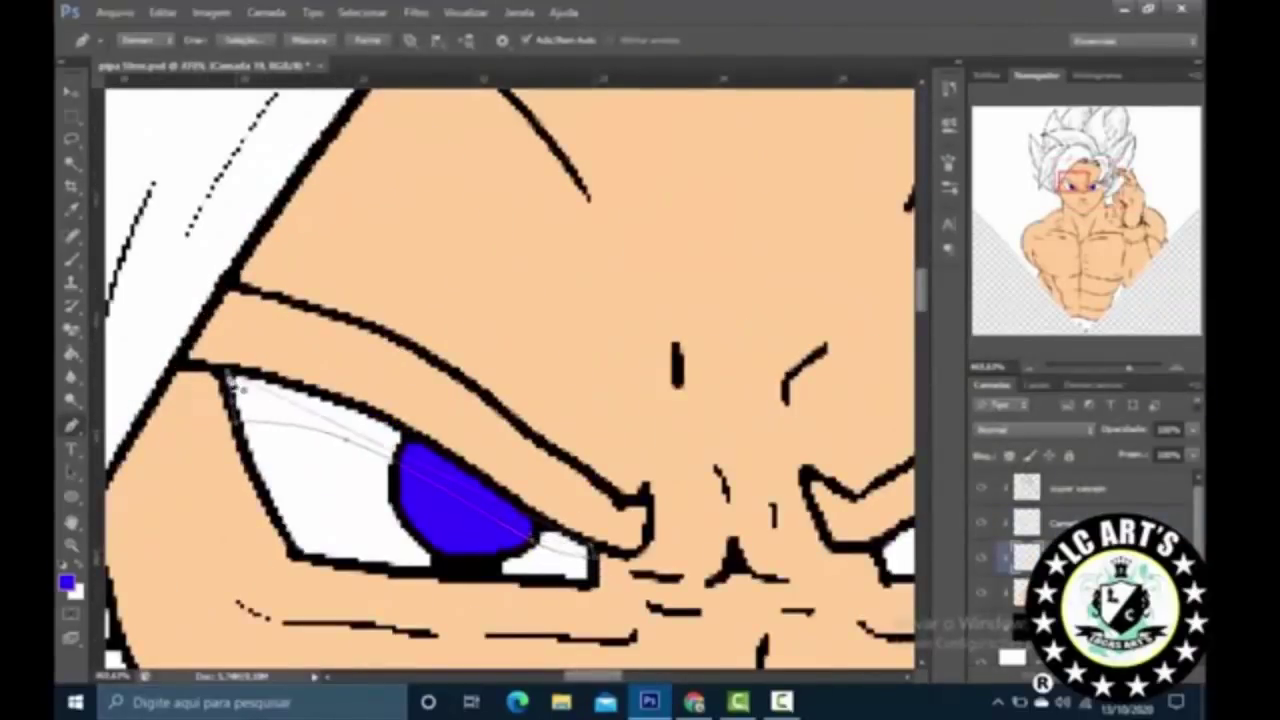
right_click(584, 245)
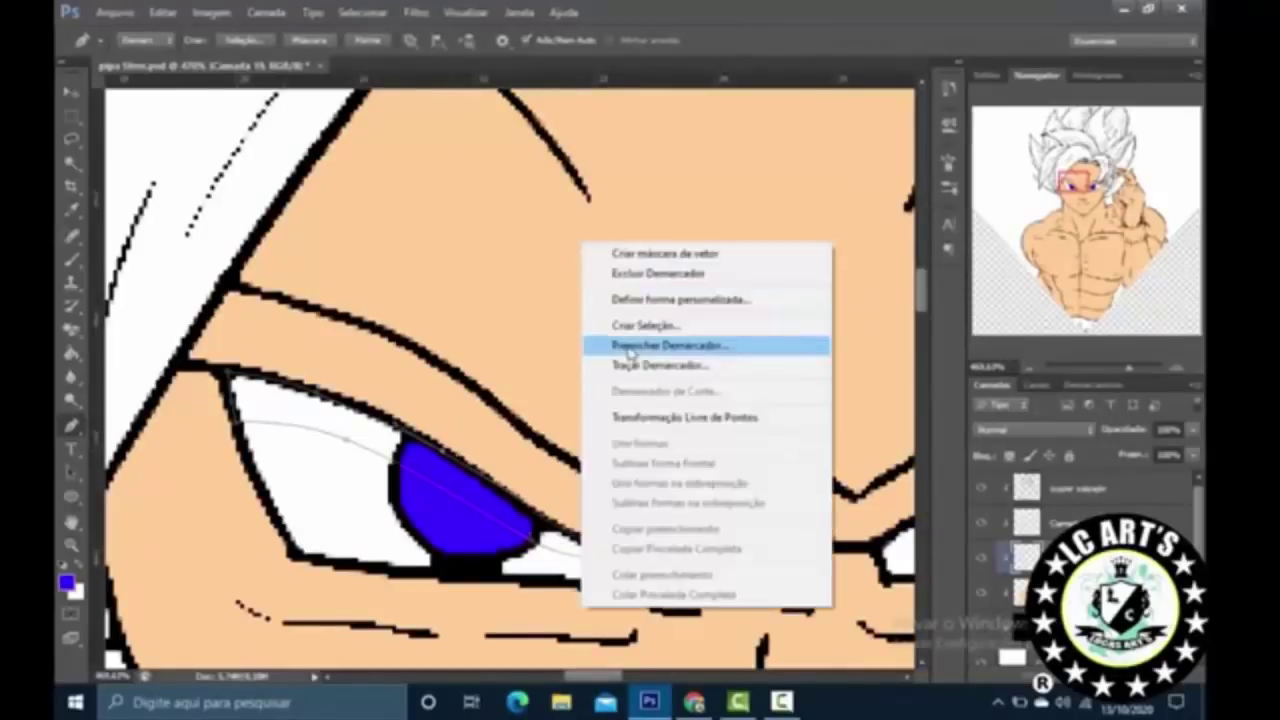
left_click(945, 467)
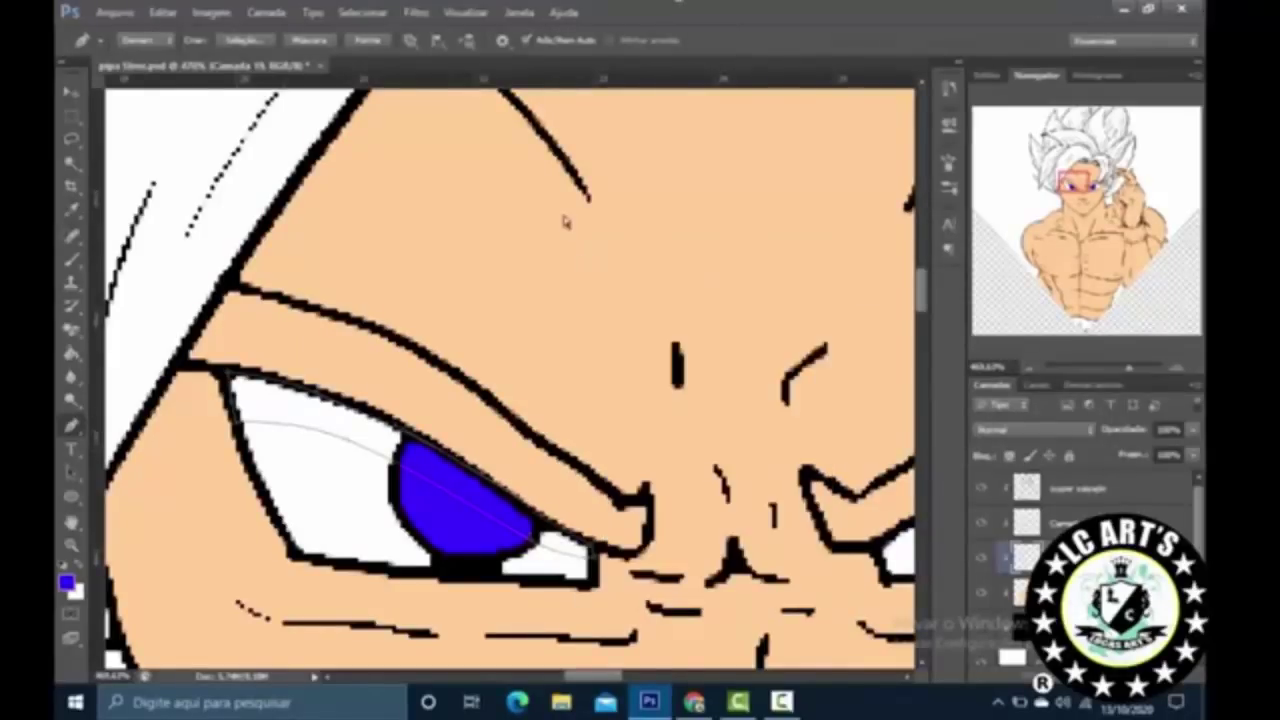
Step: Trace a matching shadow strip under the right eye's upper lid and fill both strips with light grey
scroll(565, 220, "down", 2)
scroll(866, 445, "up", 2)
left_click_drag(549, 538, 758, 457)
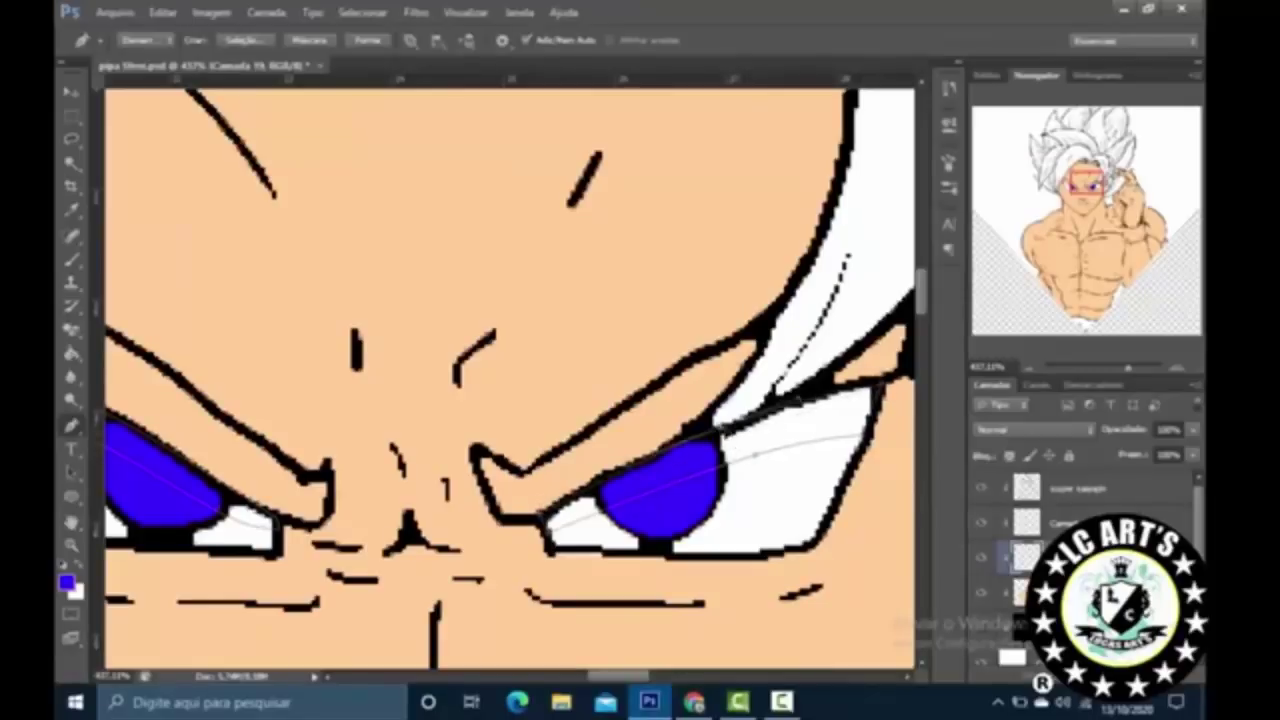
scroll(645, 232, "down", 2)
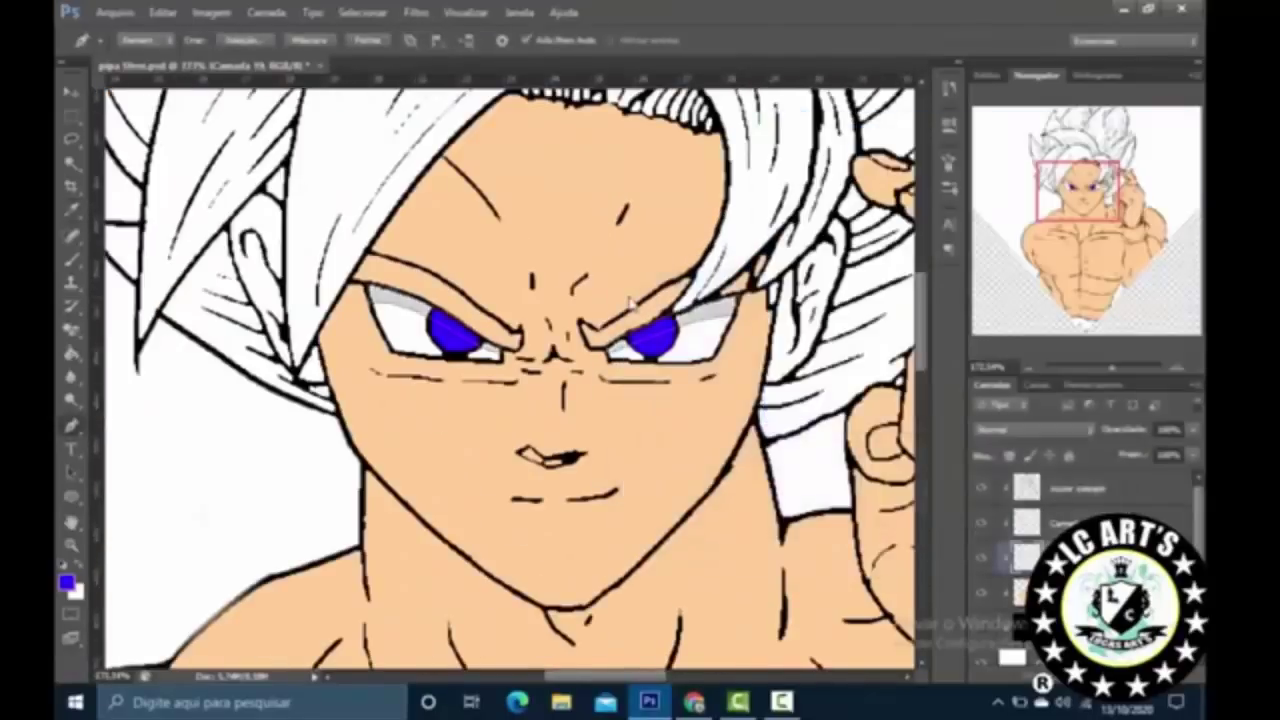
right_click(676, 212)
scroll(700, 400, "down", 3)
scroll(705, 458, "up", 3)
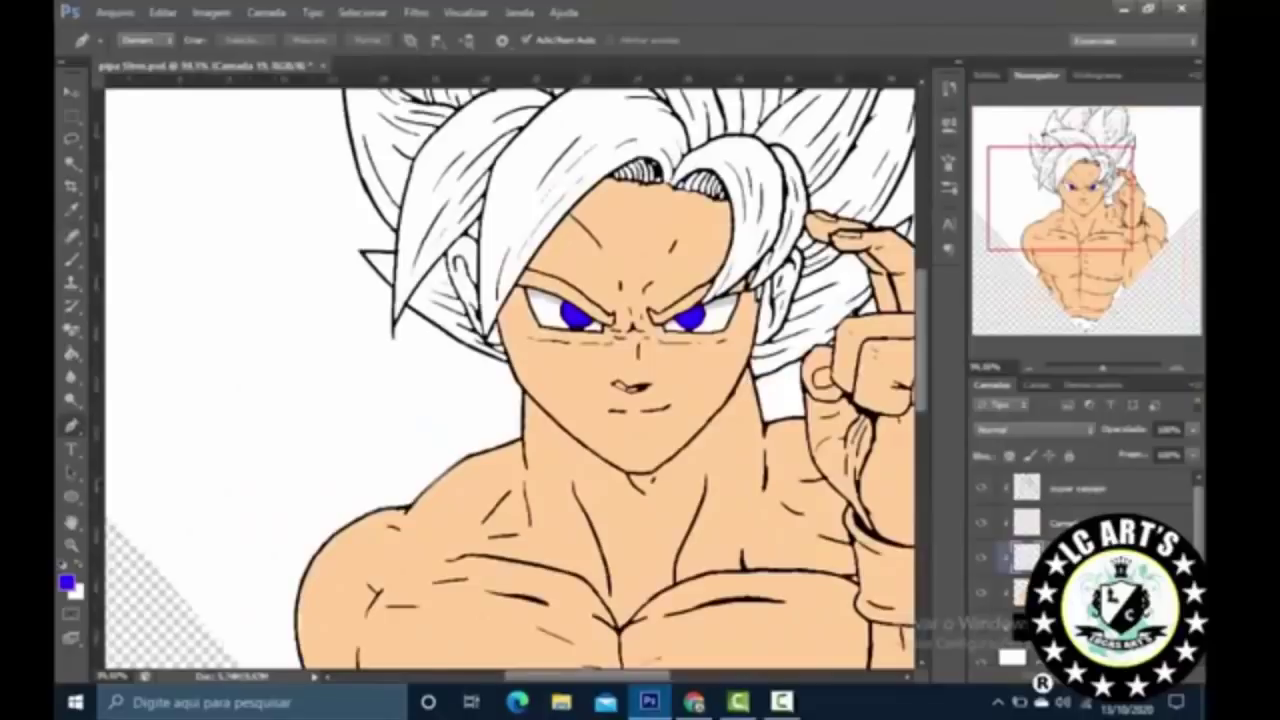
Step: Trace crescents along both edges of the left iris on a new layer and fill them with a chosen shade
scroll(605, 323, "up", 5)
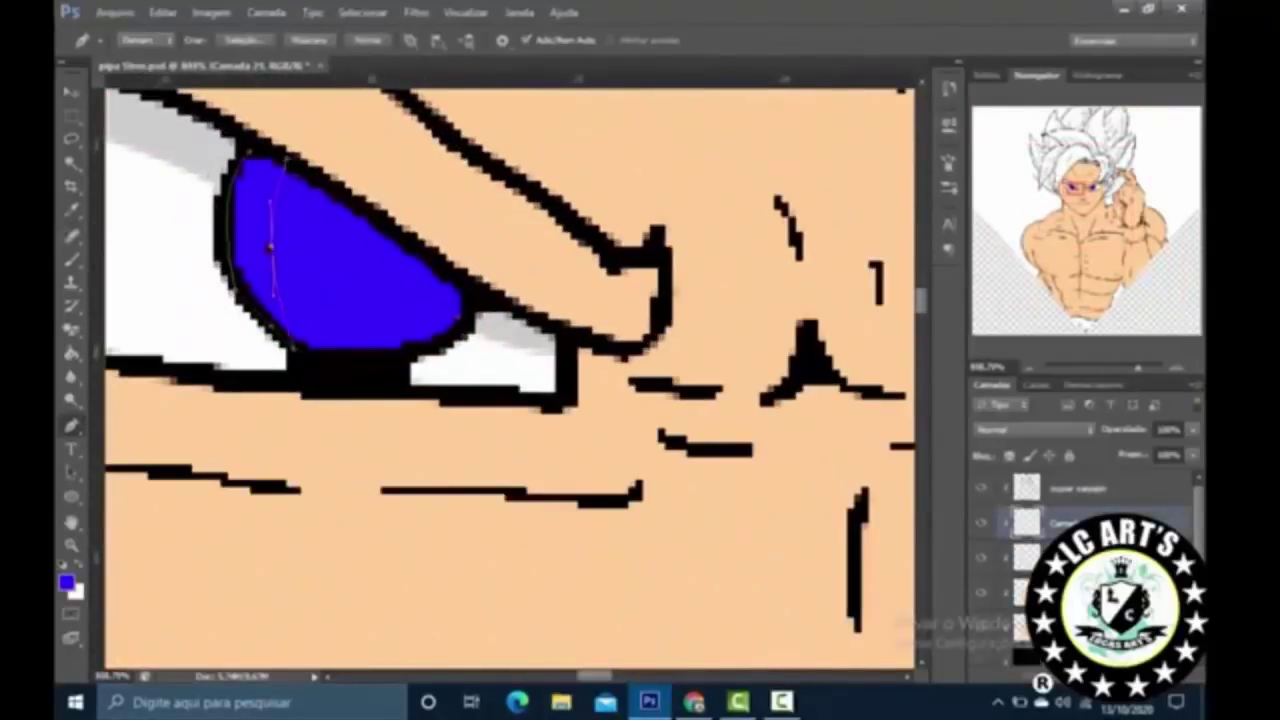
left_click(425, 277)
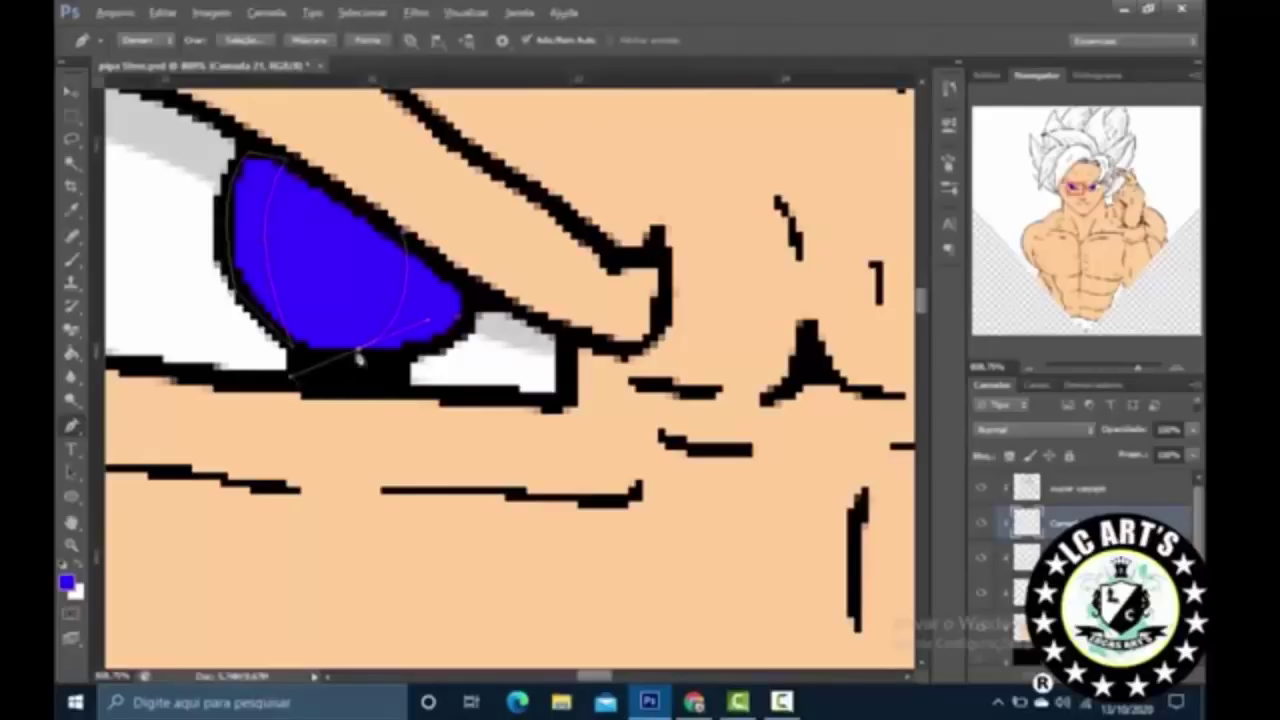
right_click(624, 208)
left_click(710, 310)
left_click(971, 180)
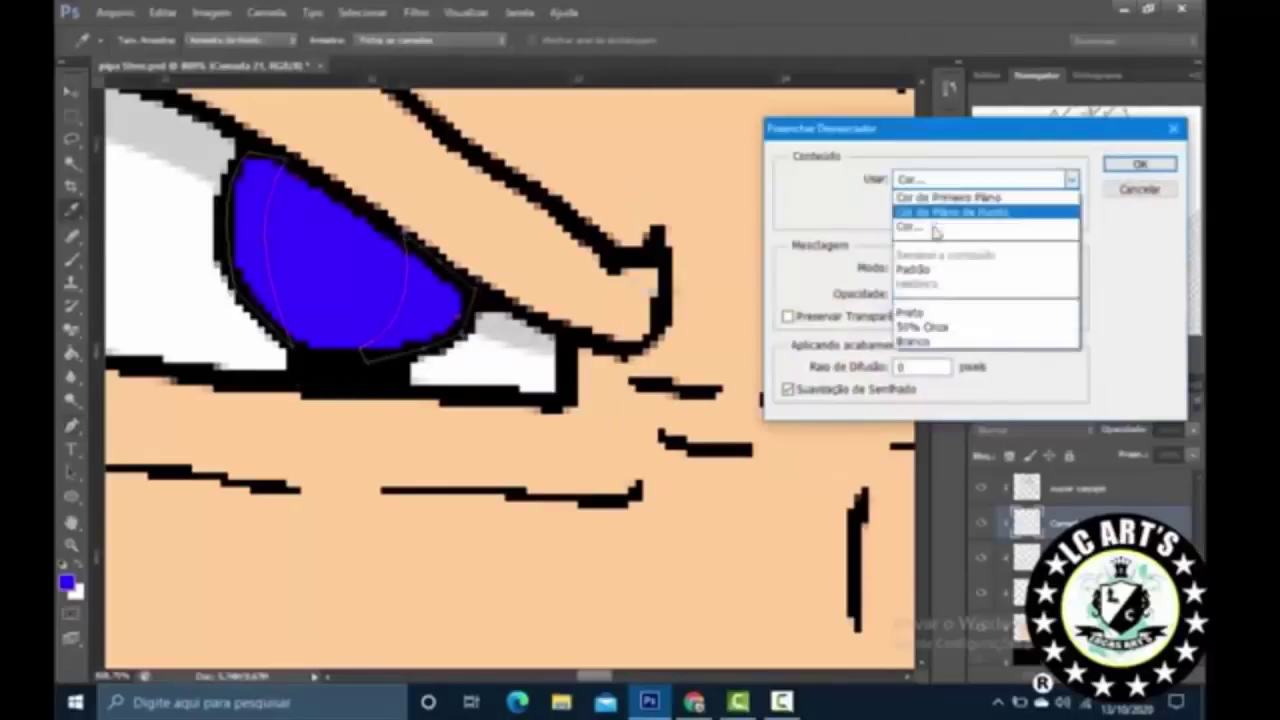
left_click(914, 223)
left_click(1054, 300)
left_click(1143, 157)
Step: Refill the left iris's crescent paths with a slightly darker blue
right_click(694, 140)
left_click(780, 242)
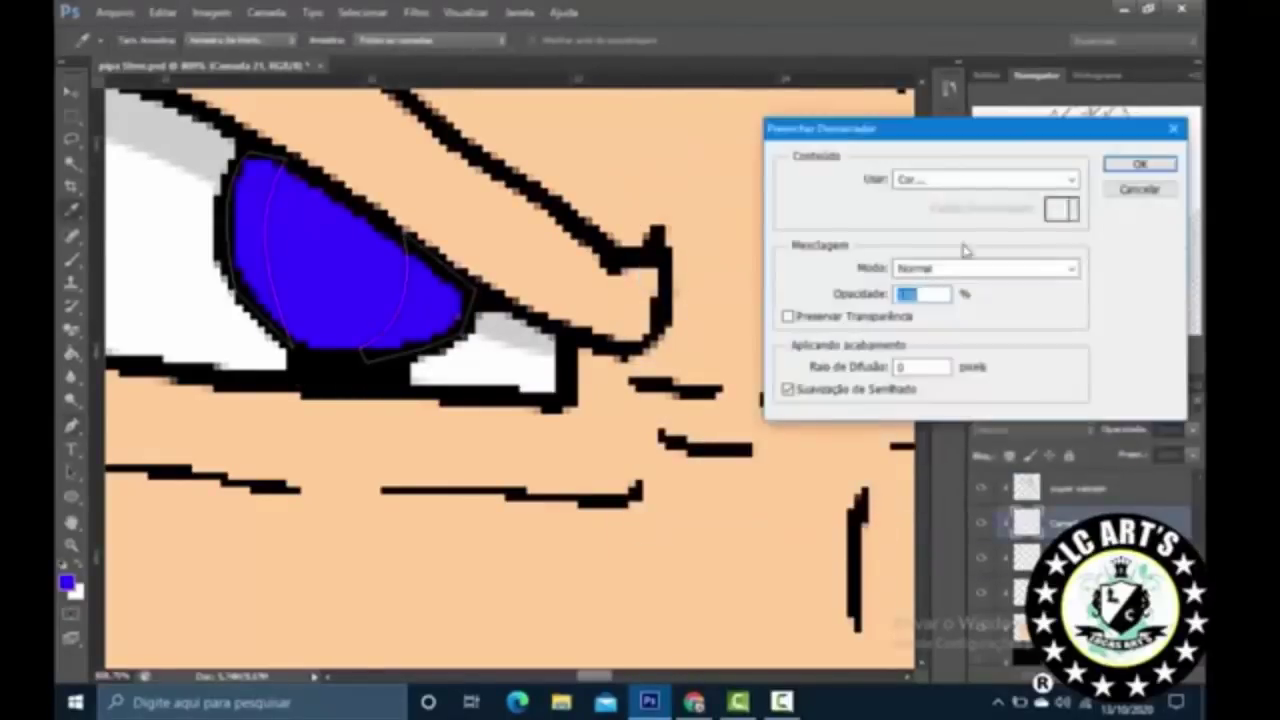
left_click(908, 177)
left_click(914, 223)
left_click(1057, 297)
left_click(1137, 163)
Step: Trace matching crescents along the edges of the right iris and fill them with the same darker blue
scroll(510, 380, "down", 5)
scroll(545, 220, "up", 6)
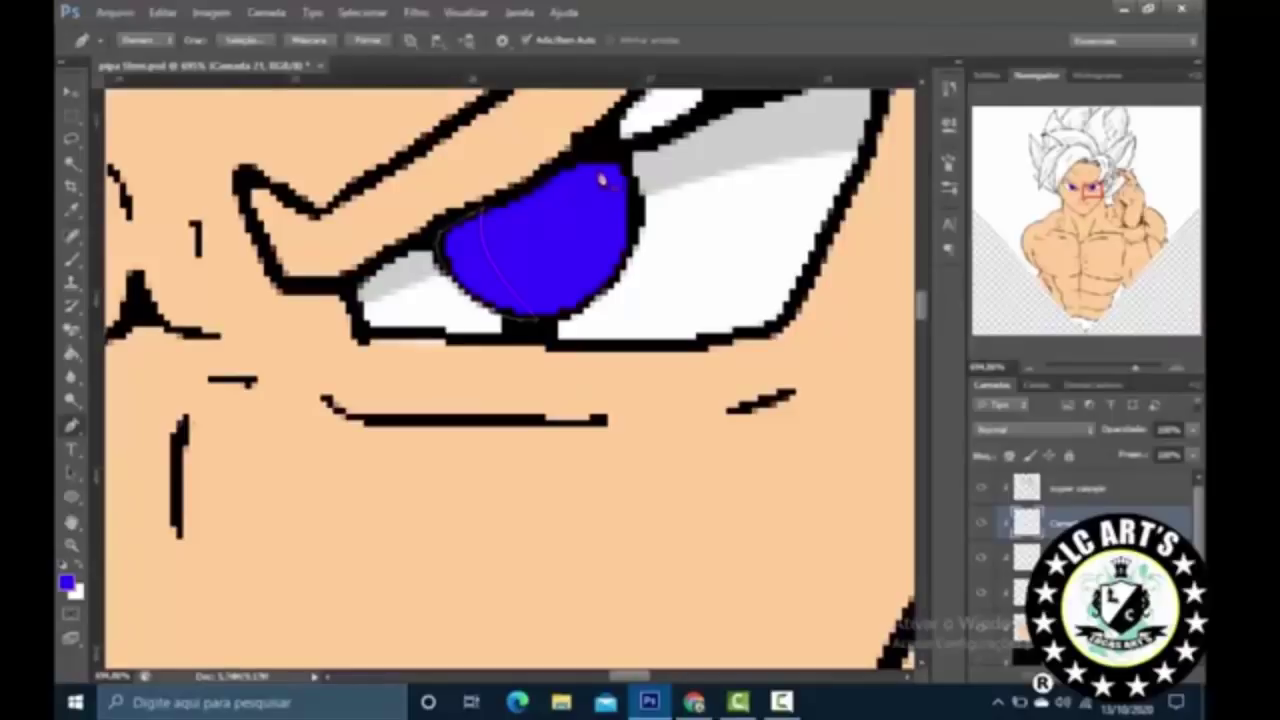
left_click(589, 158)
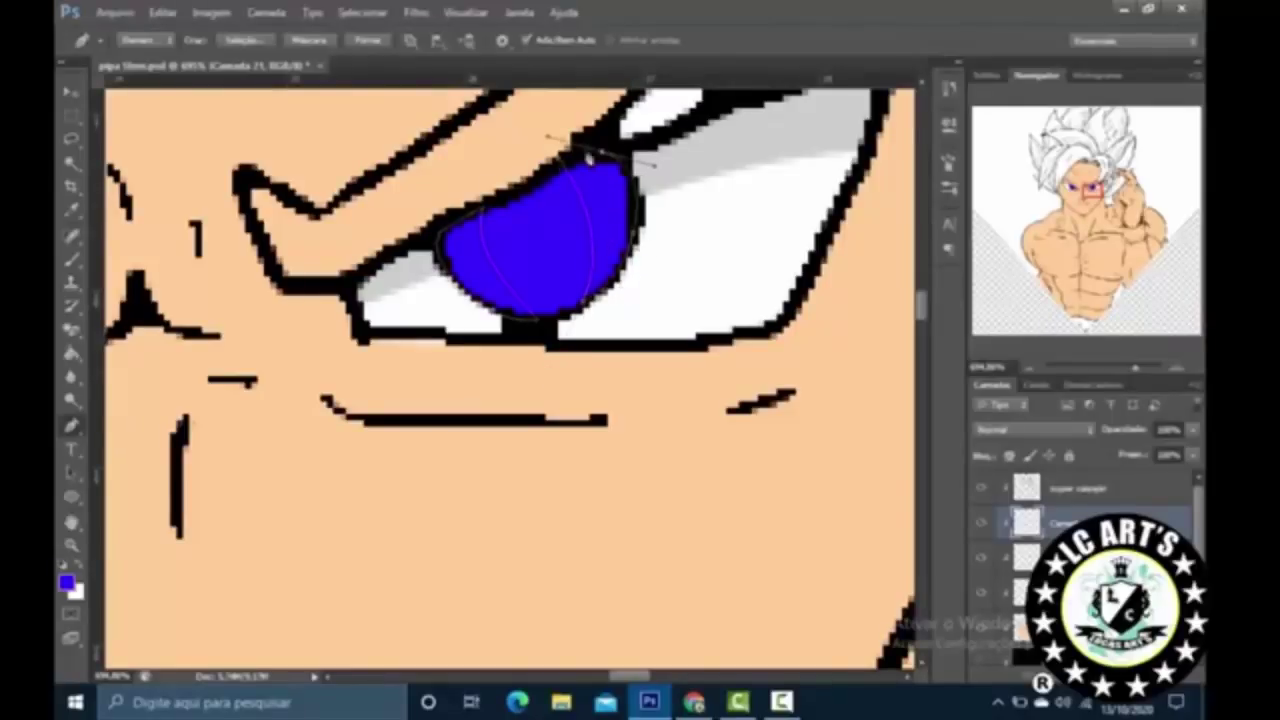
right_click(557, 163)
left_click(780, 242)
left_click(1143, 163)
scroll(777, 194, "down", 6)
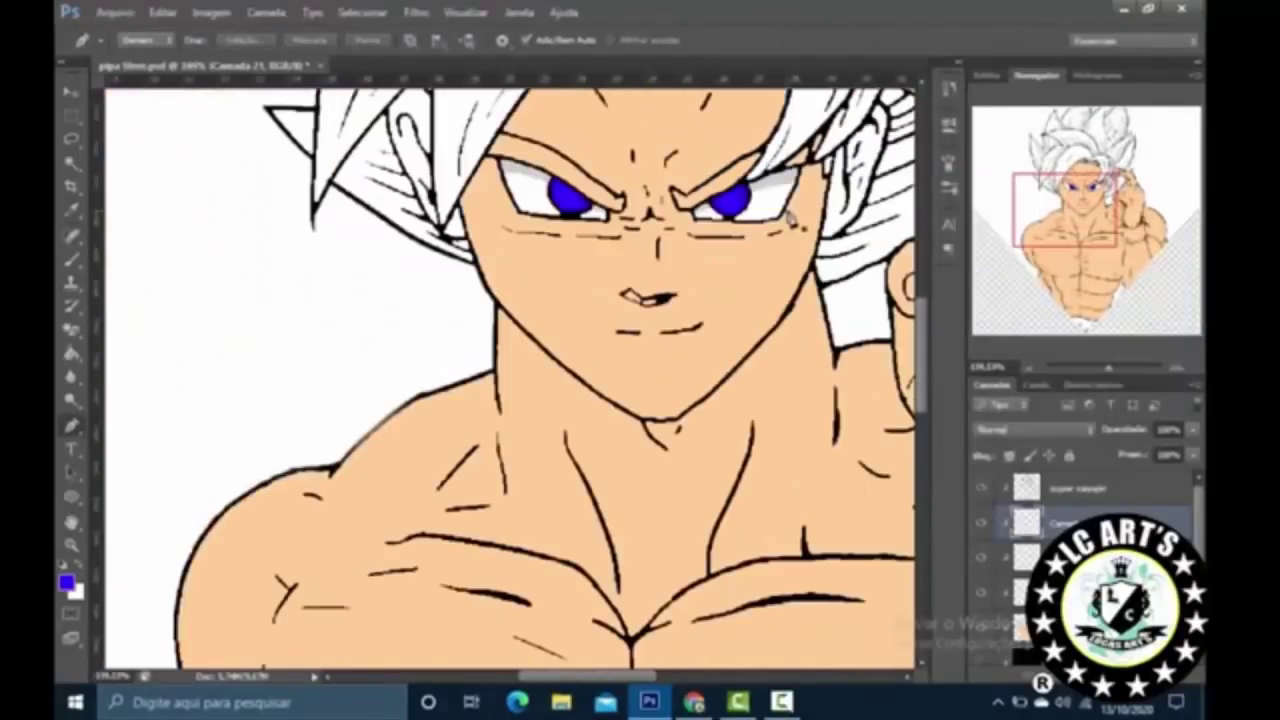
Step: Trace the left eyebrow with the Pen tool and fill it with bright yellow
scroll(619, 264, "up", 8)
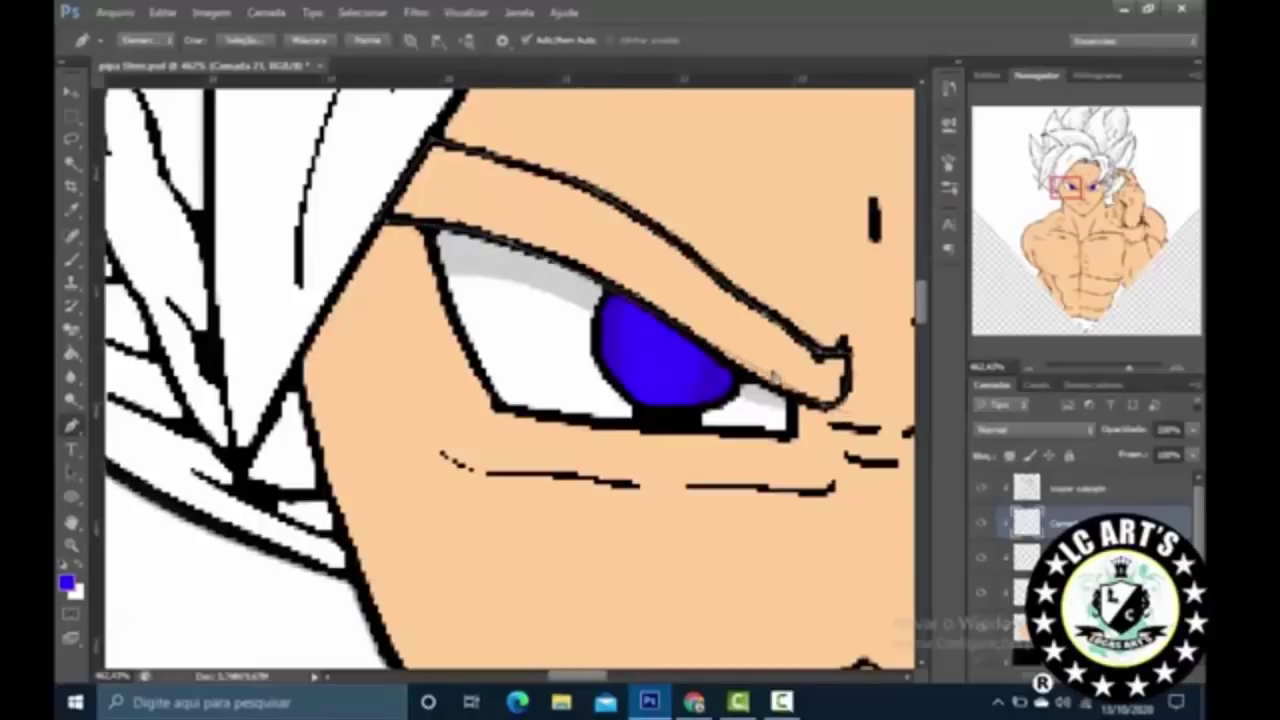
key("shift+F5")
left_click(943, 226)
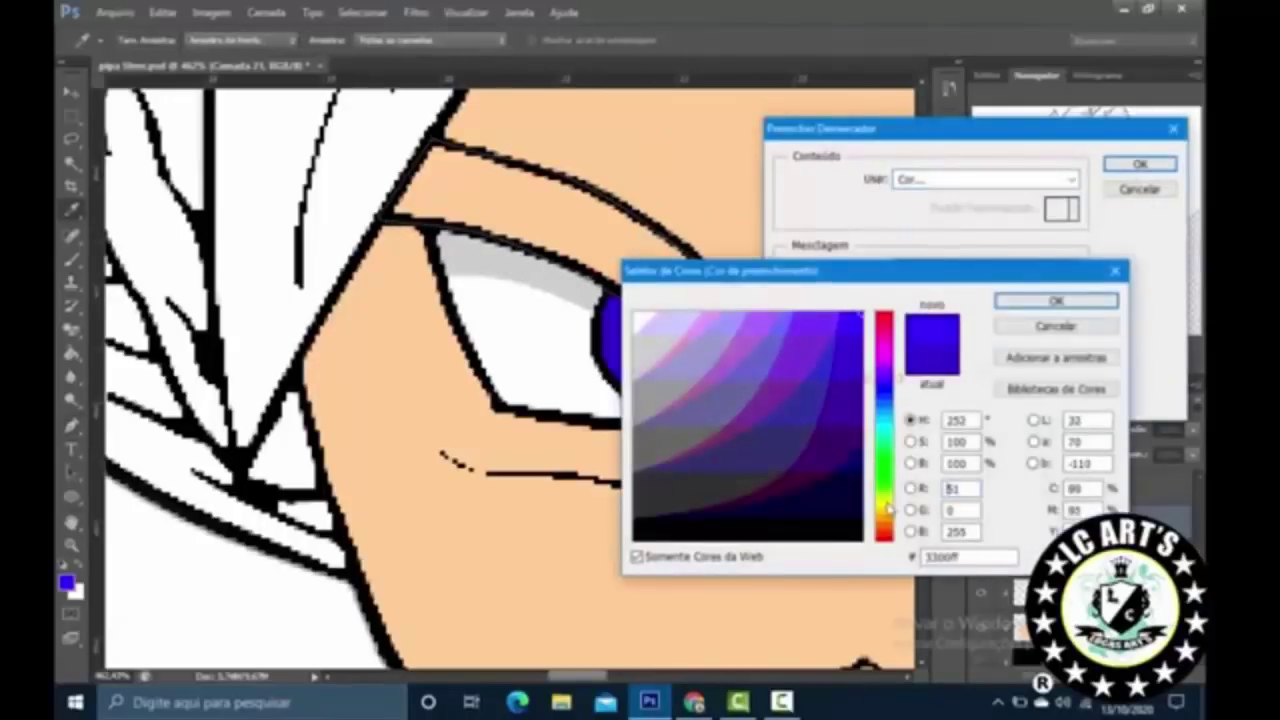
key("Return")
key("Return")
Step: Trace the right eyebrow up to the hair strand and fill it with the same bright yellow
scroll(697, 289, "down", 5)
scroll(541, 328, "up", 5)
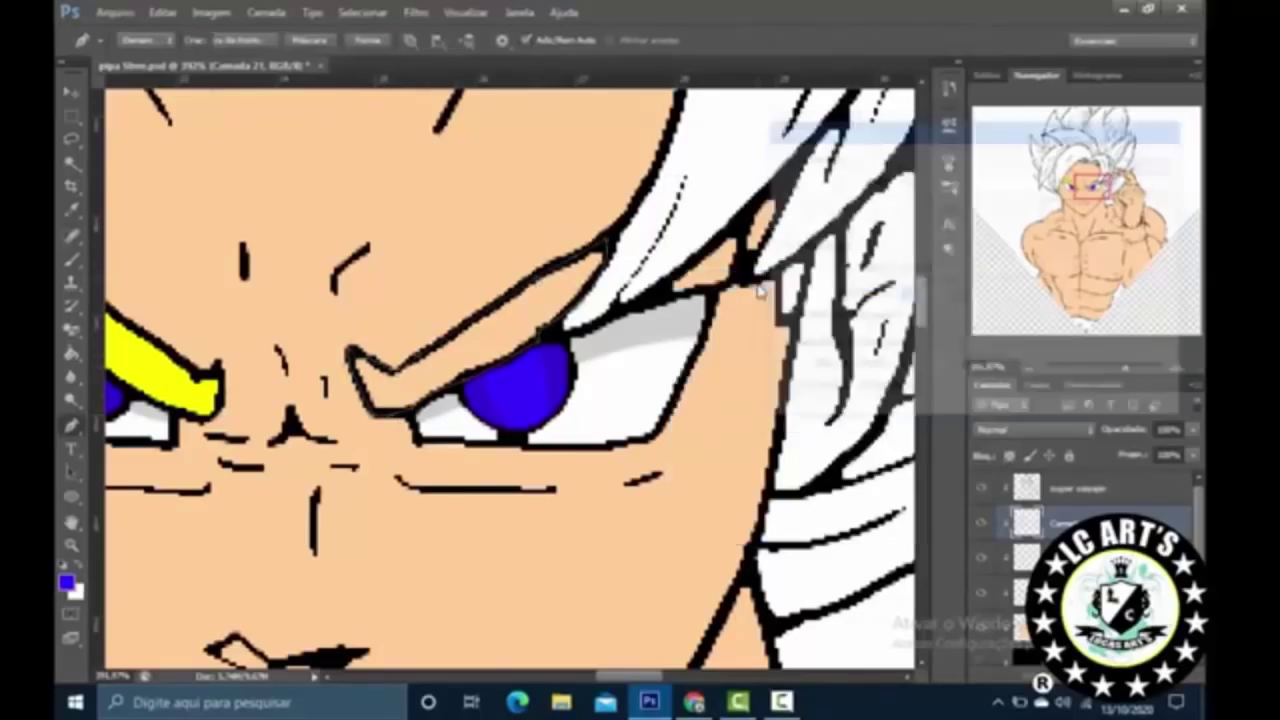
scroll(700, 338, "down", 10)
scroll(520, 300, "up", 6)
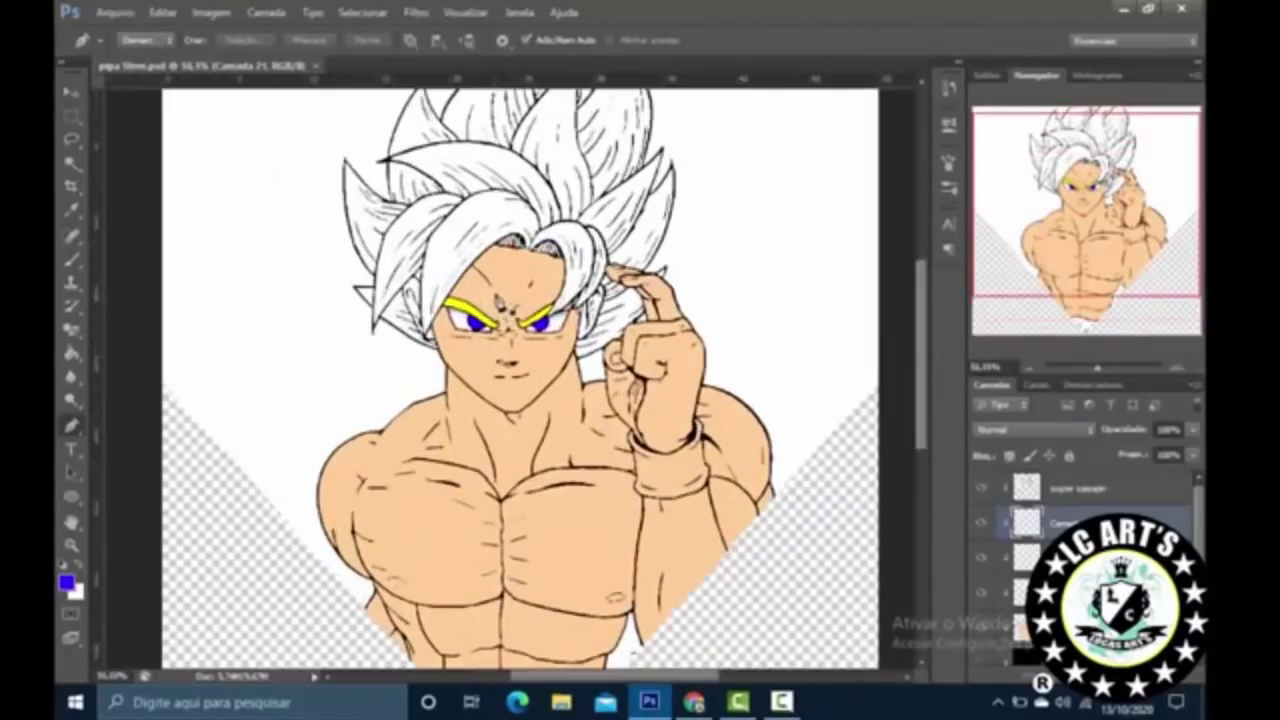
scroll(520, 300, "down", 3)
scroll(520, 300, "up", 3)
Step: On a new layer beneath the skin layer, start outlining the hair with the Pen tool along its lower-left locks and left spikes
scroll(675, 70, "down", 2)
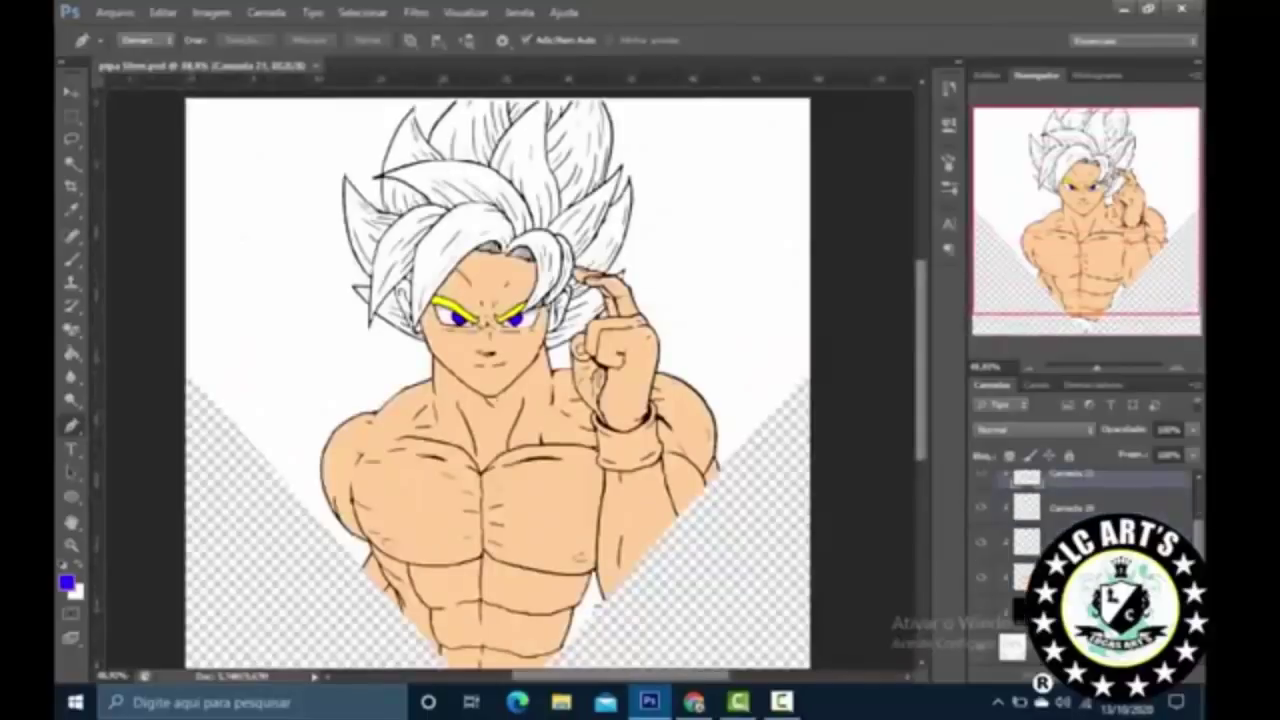
scroll(385, 320, "up", 6)
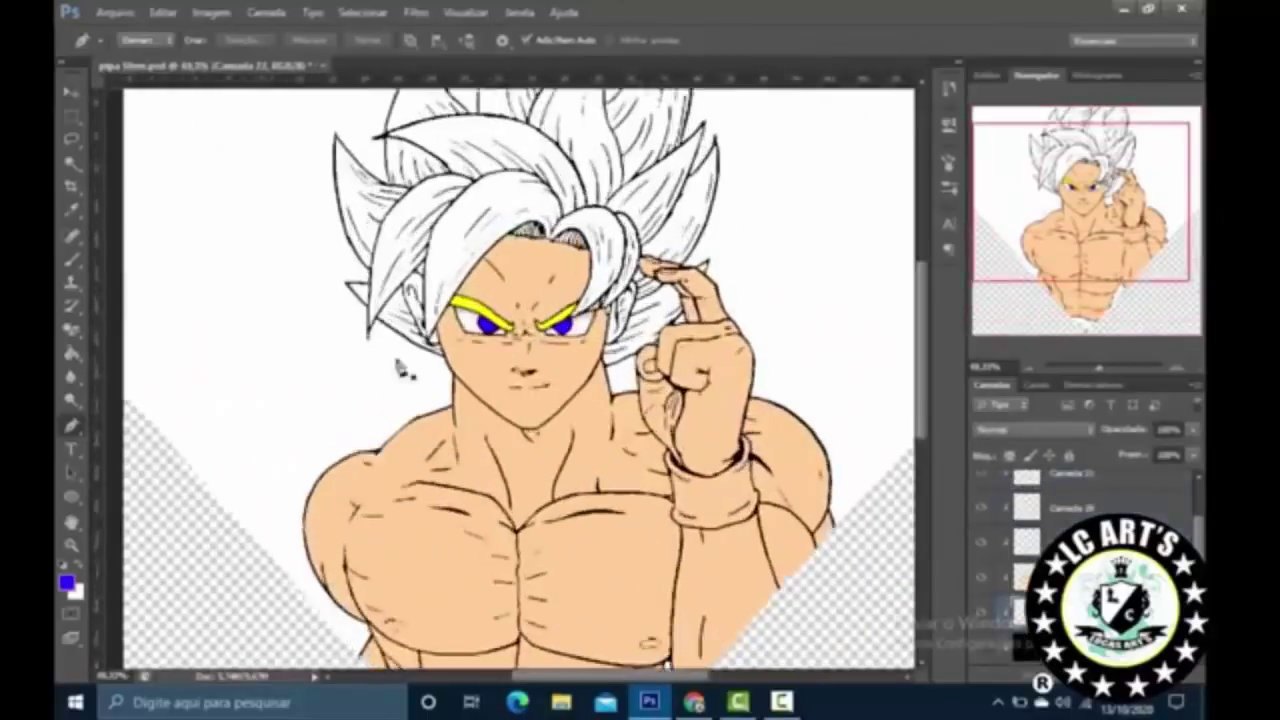
scroll(541, 398, "down", 2)
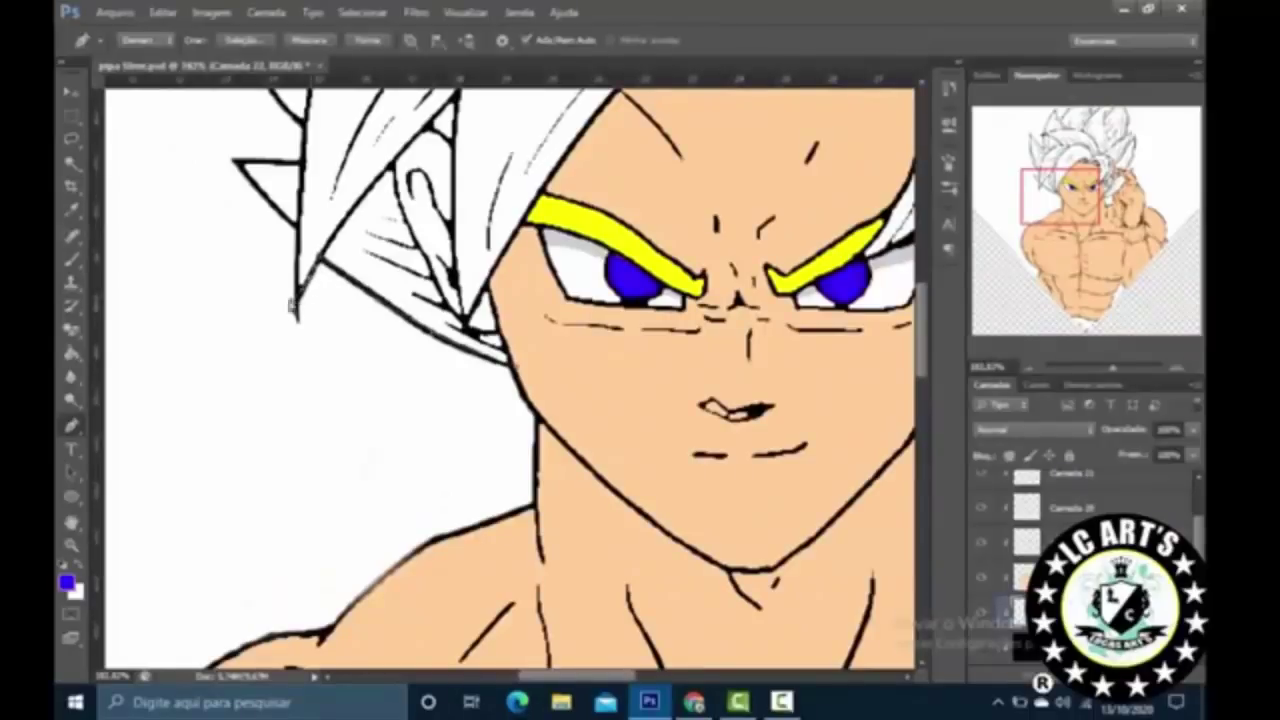
scroll(303, 293, "up", 2)
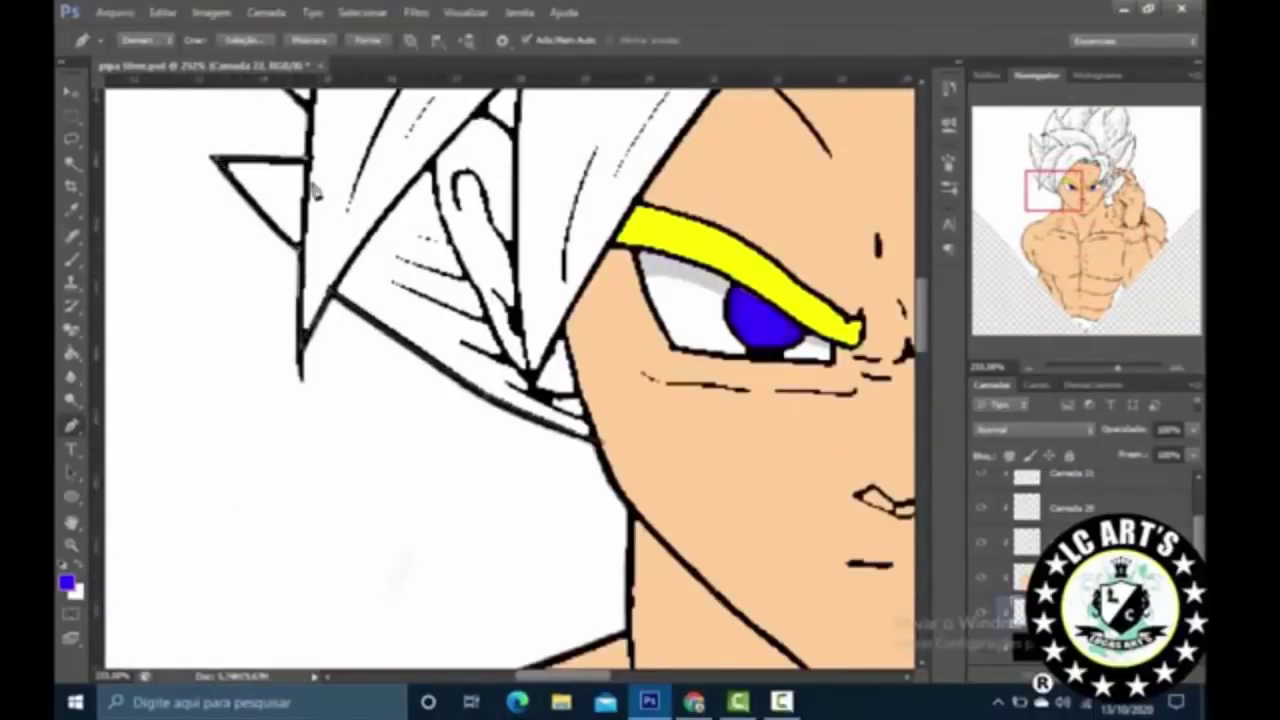
scroll(316, 170, "down", 3)
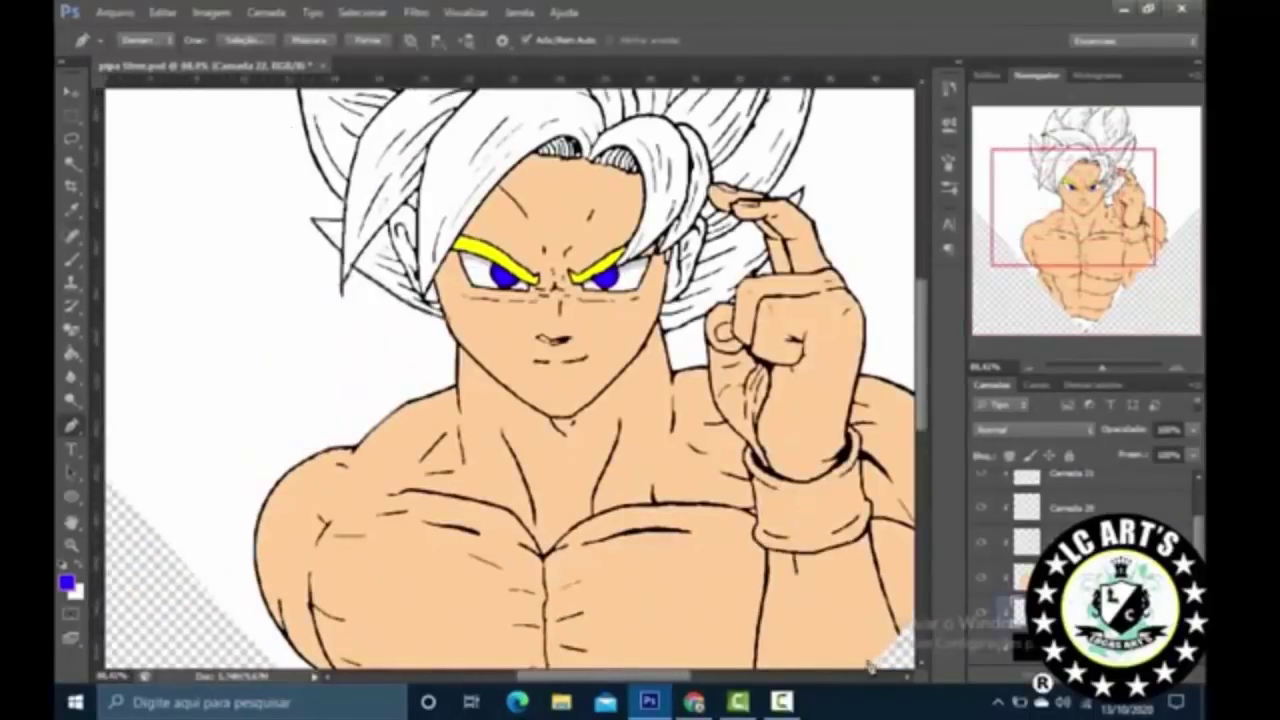
scroll(322, 323, "down", 1)
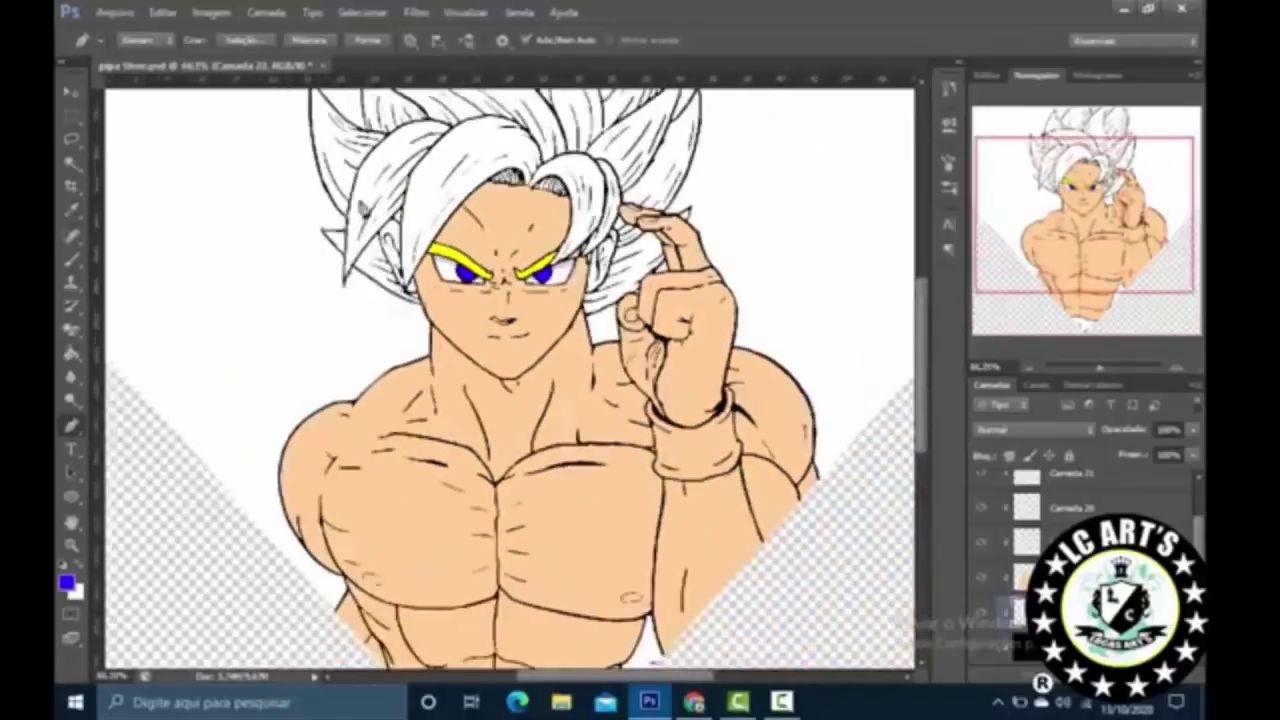
scroll(345, 258, "up", 4)
key("Delete")
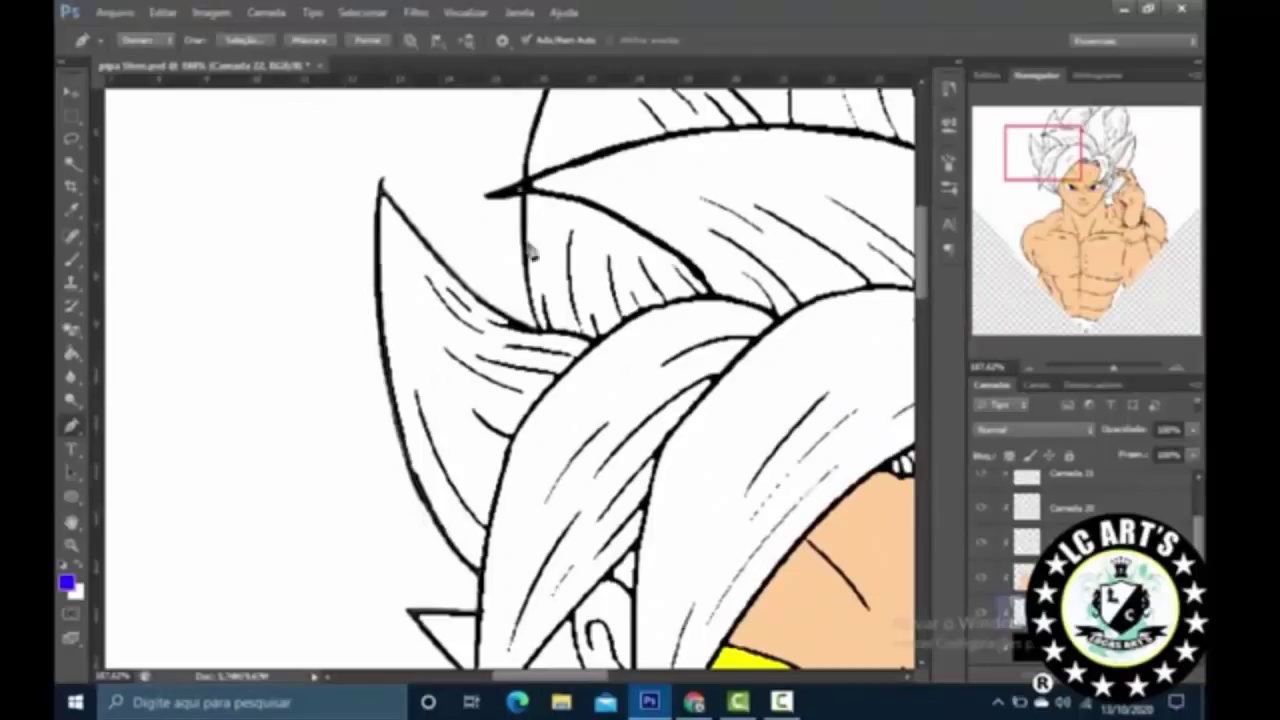
Step: Continue the hair outline around the upper-left spikes towards the canvas's top edge and undo the last curved anchor
scroll(528, 188, "down", 2)
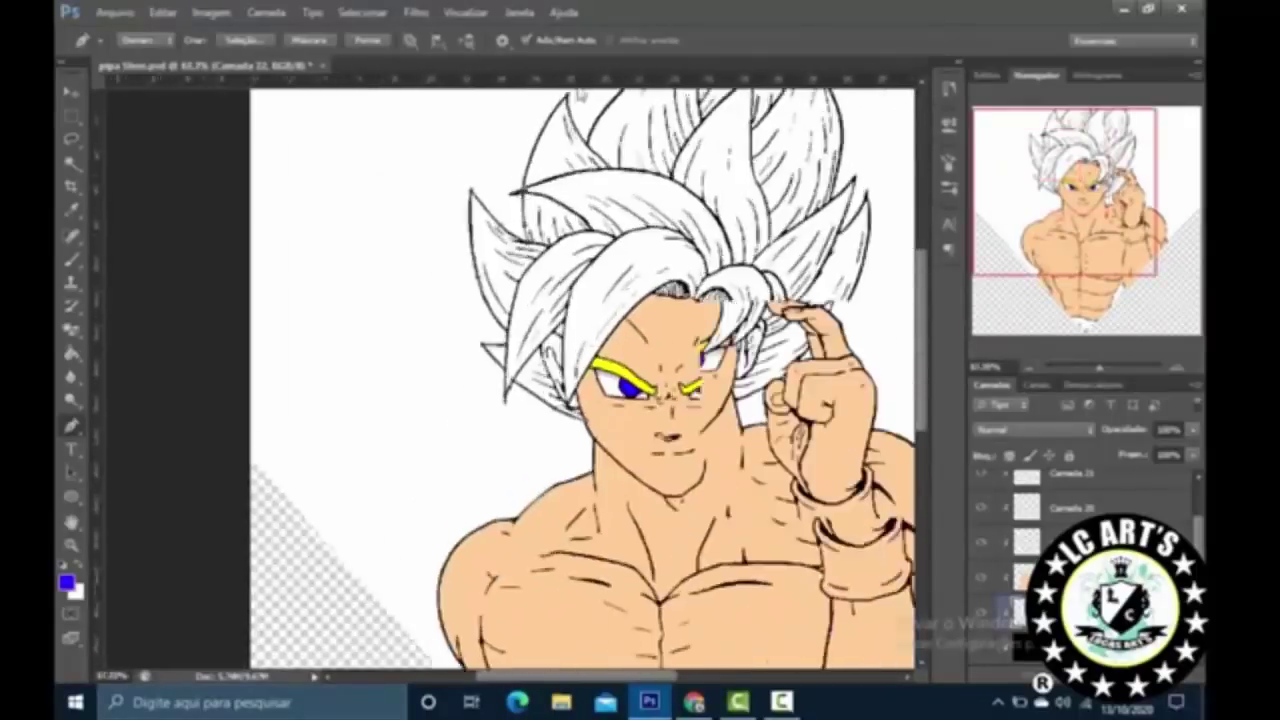
scroll(500, 200, "up", 4)
left_click_drag(594, 230, 725, 165)
scroll(578, 191, "down", 3)
scroll(657, 223, "up", 3)
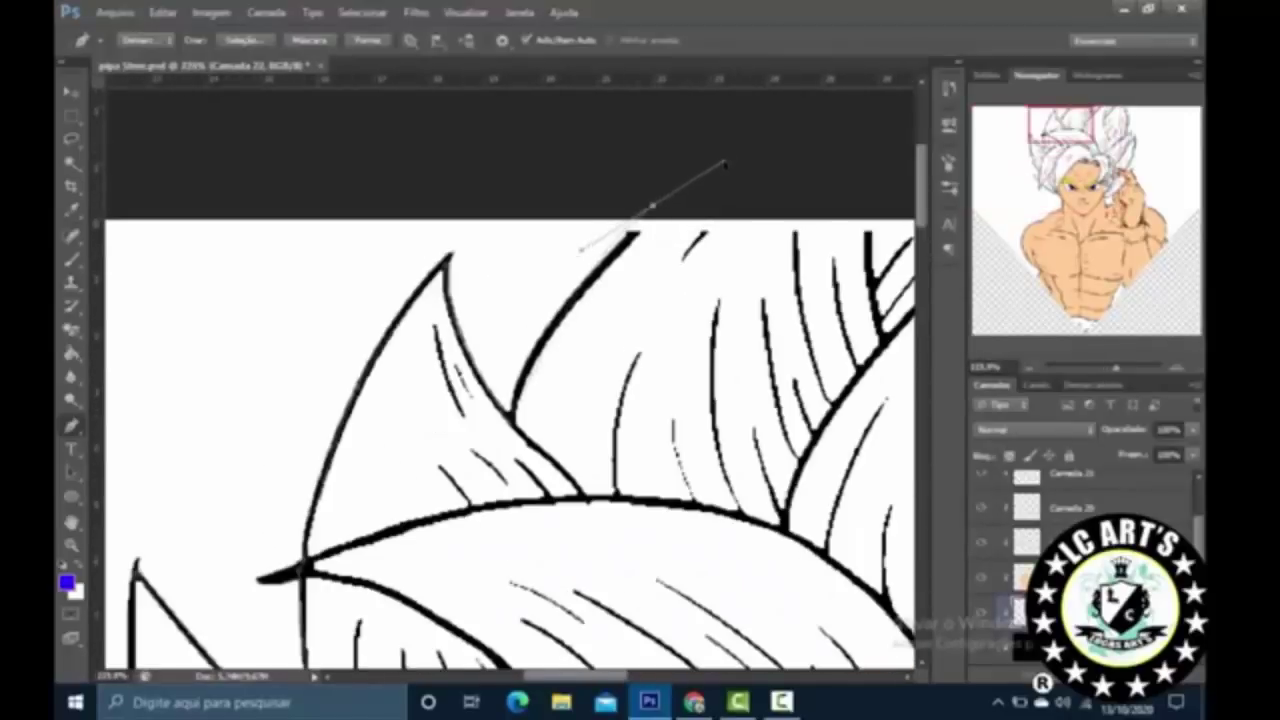
key("ctrl+z")
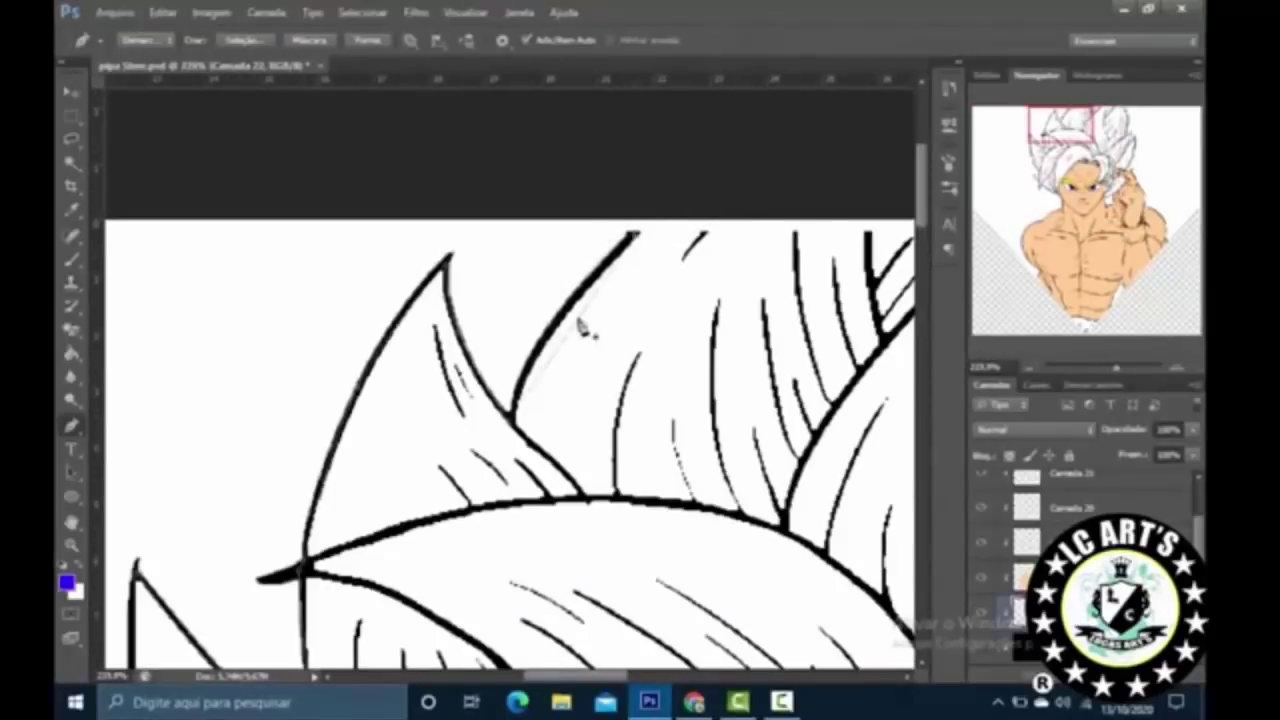
Step: Carry the hair outline across the top, down the right spikes and behind the raised hand, and close it across the face
scroll(723, 220, "down", 3)
scroll(590, 110, "up", 3)
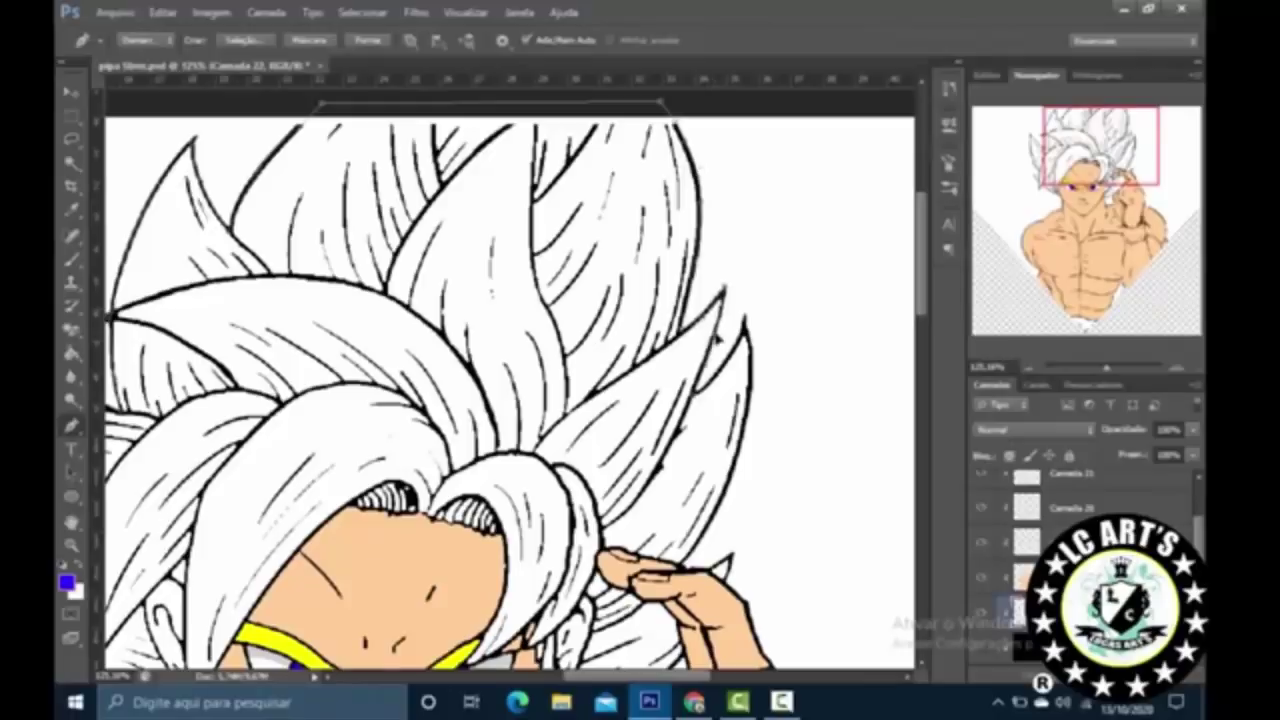
scroll(680, 560, "down", 3)
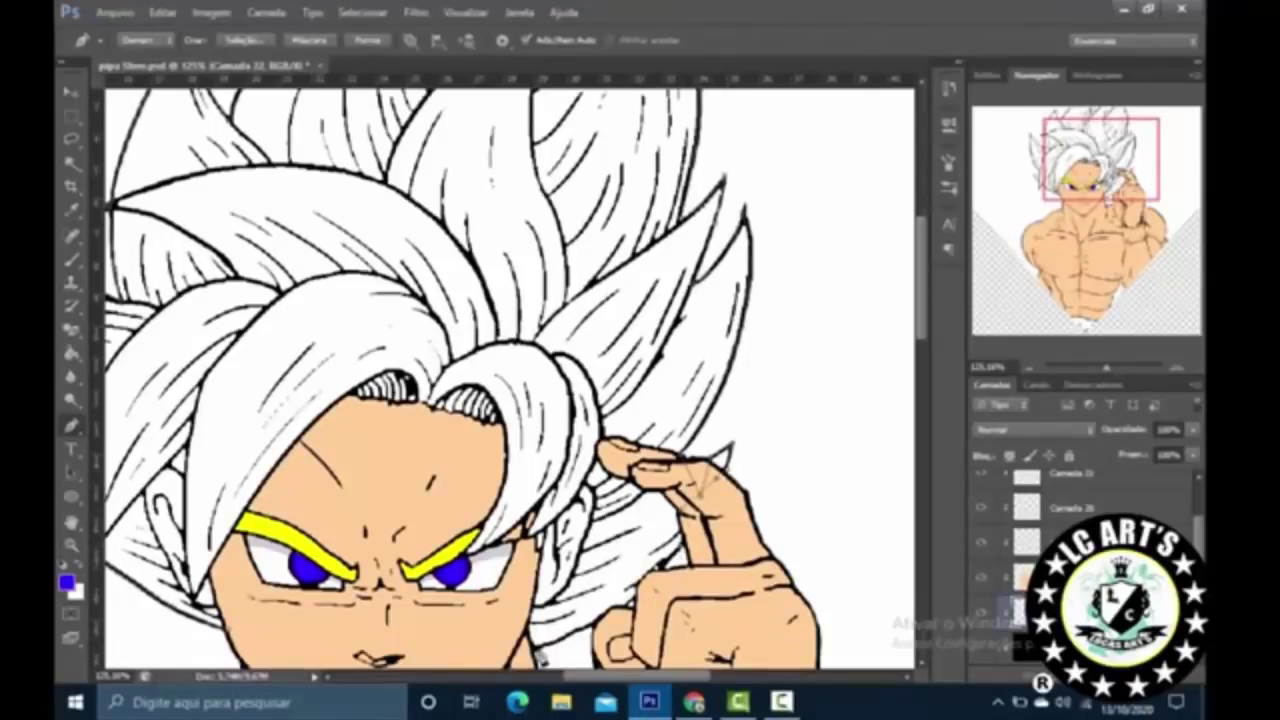
scroll(628, 592, "down", 2)
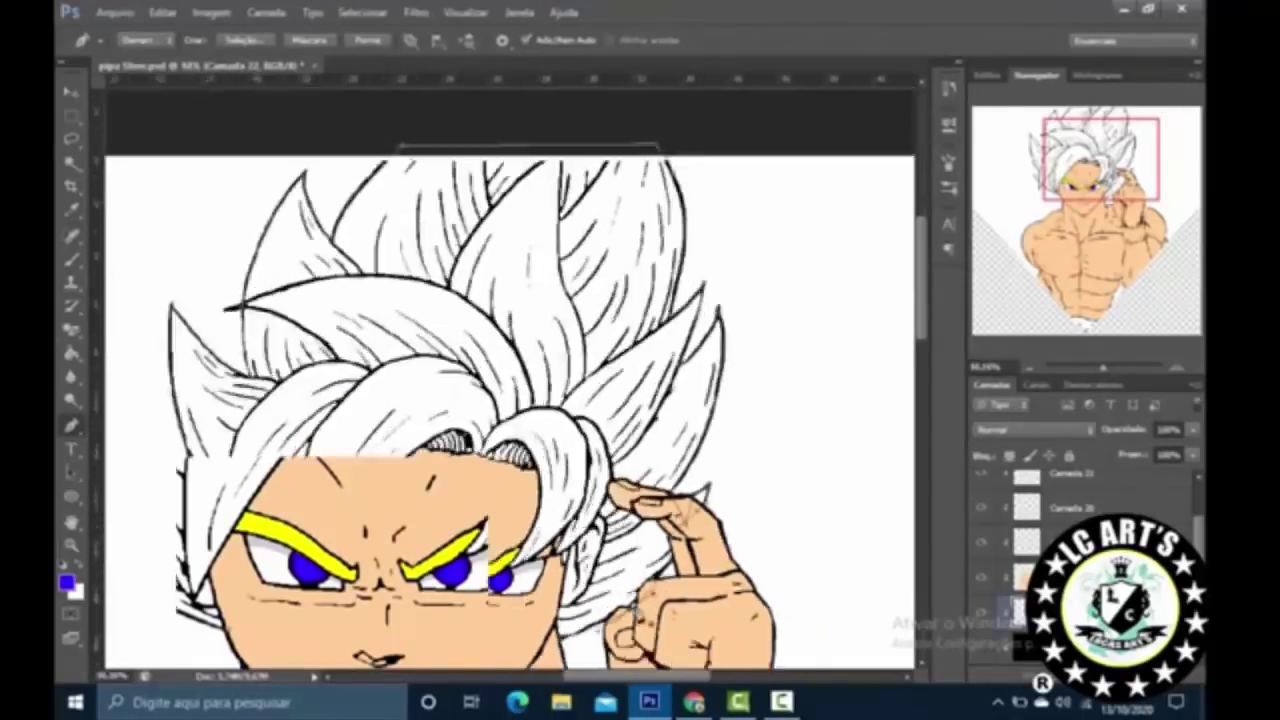
scroll(666, 508, "up", 2)
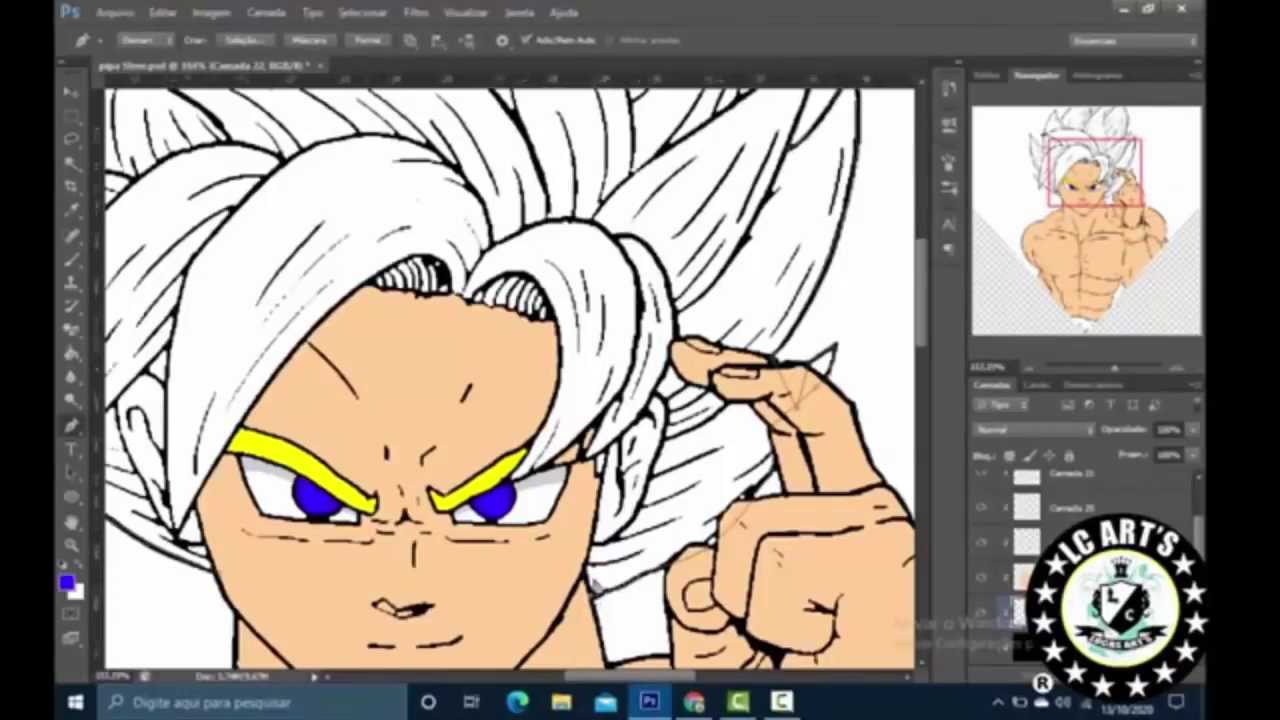
scroll(598, 600, "down", 1)
Step: Fill the closed hair path with bright yellow
key("shift+F5")
left_click(985, 170)
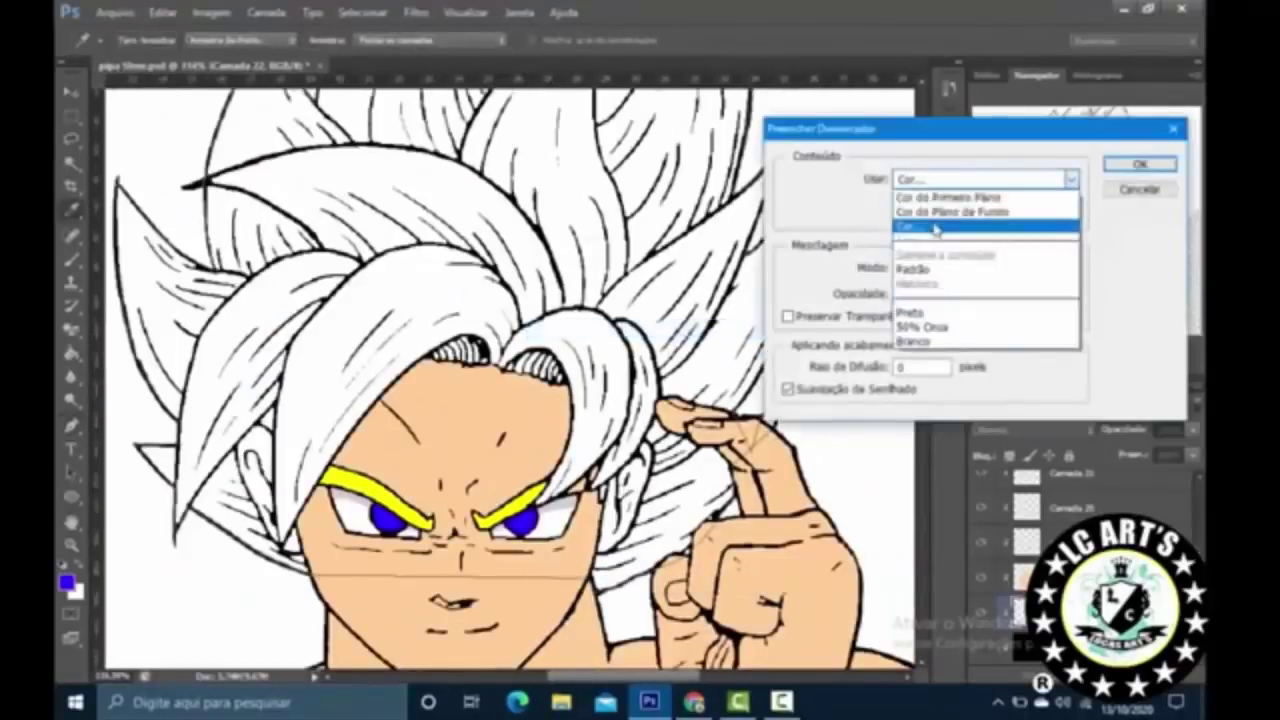
left_click(929, 228)
key("Return")
scroll(555, 272, "down", 3)
scroll(555, 272, "up", 1)
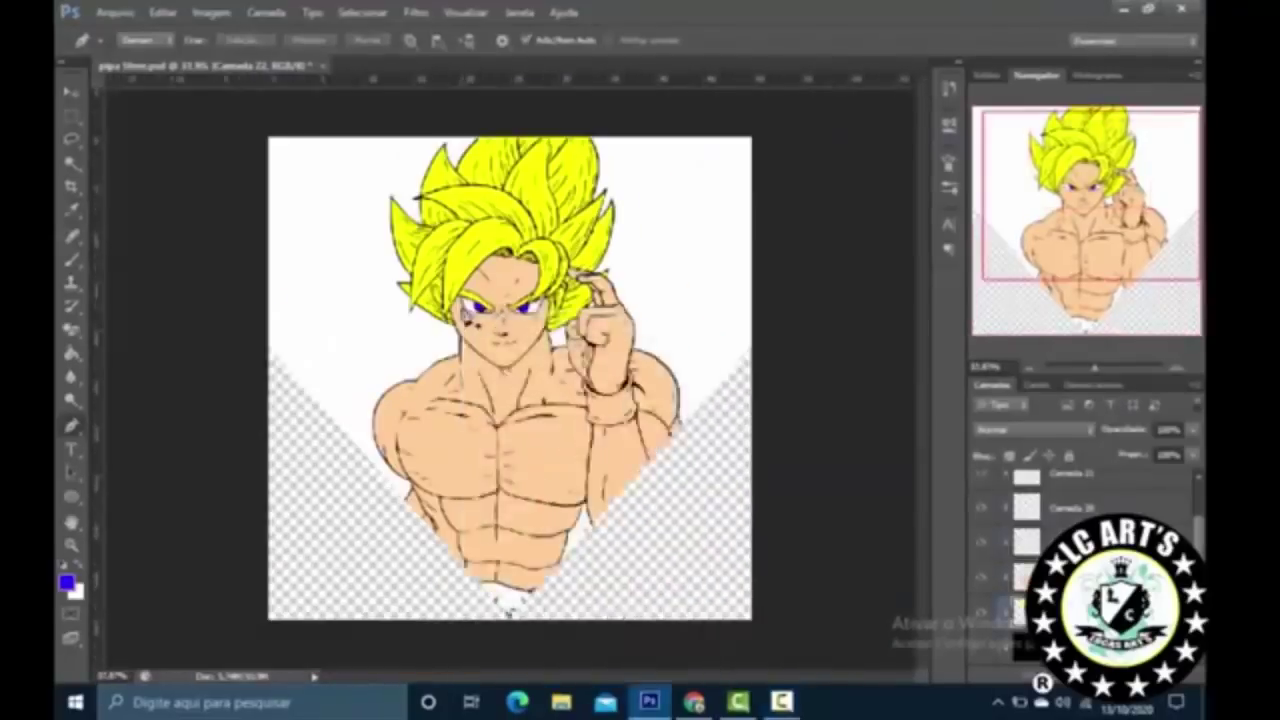
Step: On the skin layer, trace the right ear between the hair strands with the Pen tool
scroll(555, 272, "up", 2)
scroll(555, 272, "up", 1)
scroll(555, 272, "down", 1)
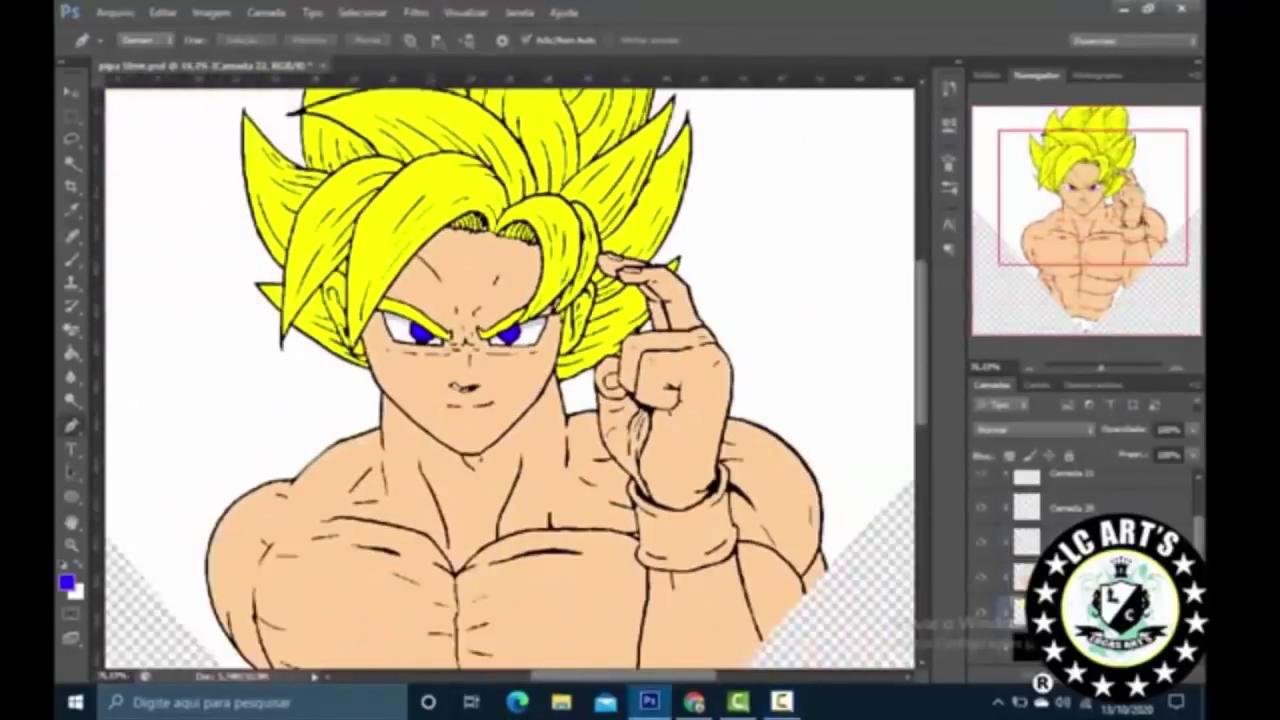
scroll(545, 471, "up", 3)
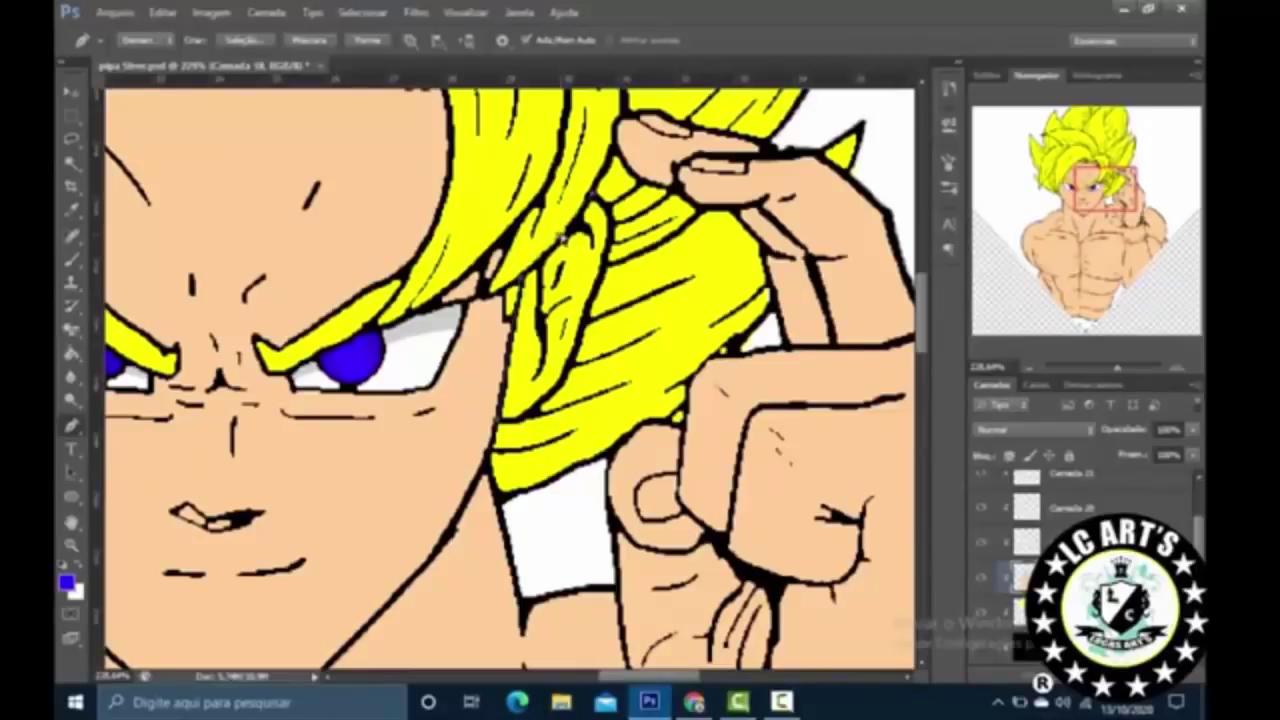
left_click_drag(550, 364, 545, 400)
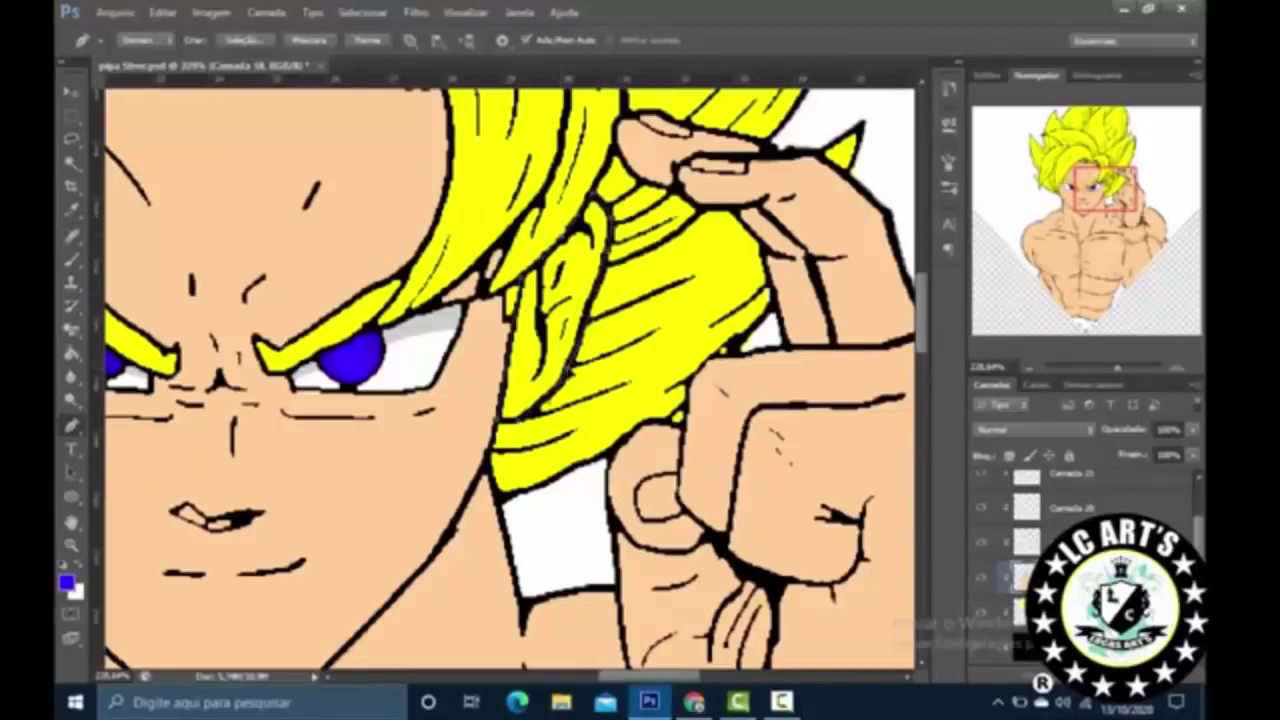
scroll(601, 398, "down", 2)
Step: Trace the left ear beside the fringe and fill the ear area with the skin colour
scroll(278, 452, "up", 4)
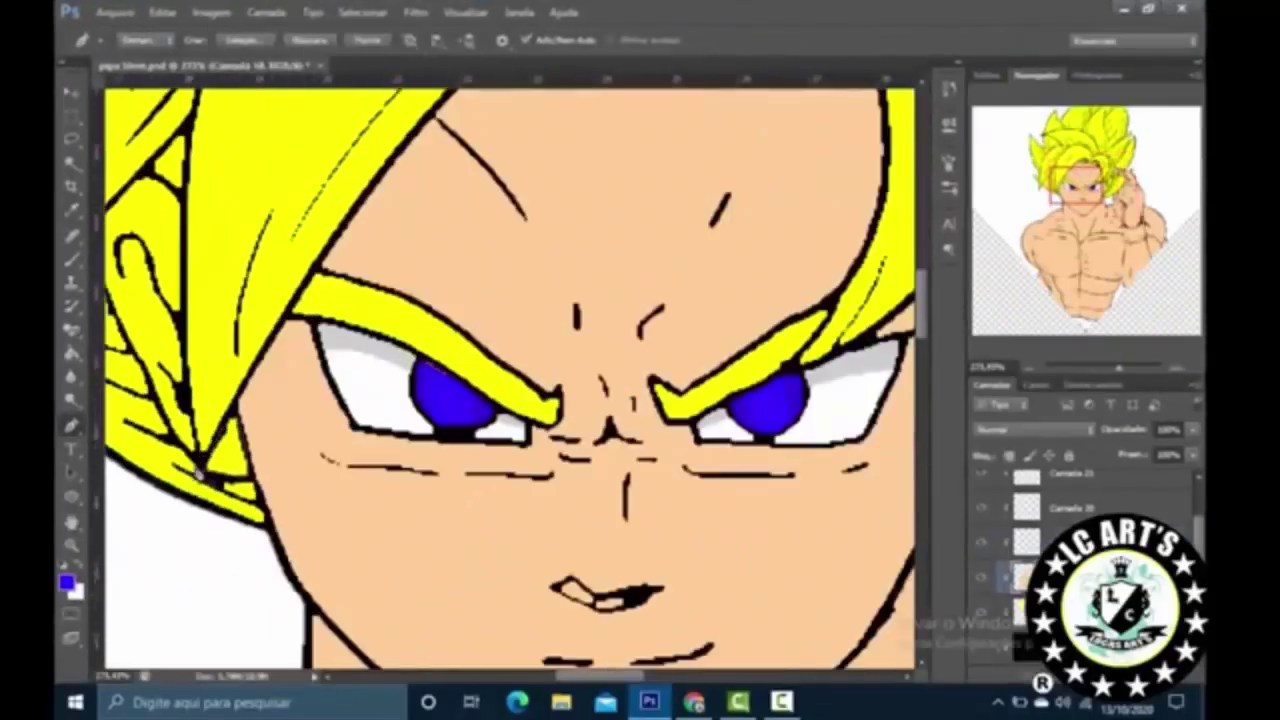
scroll(322, 226, "left", 3)
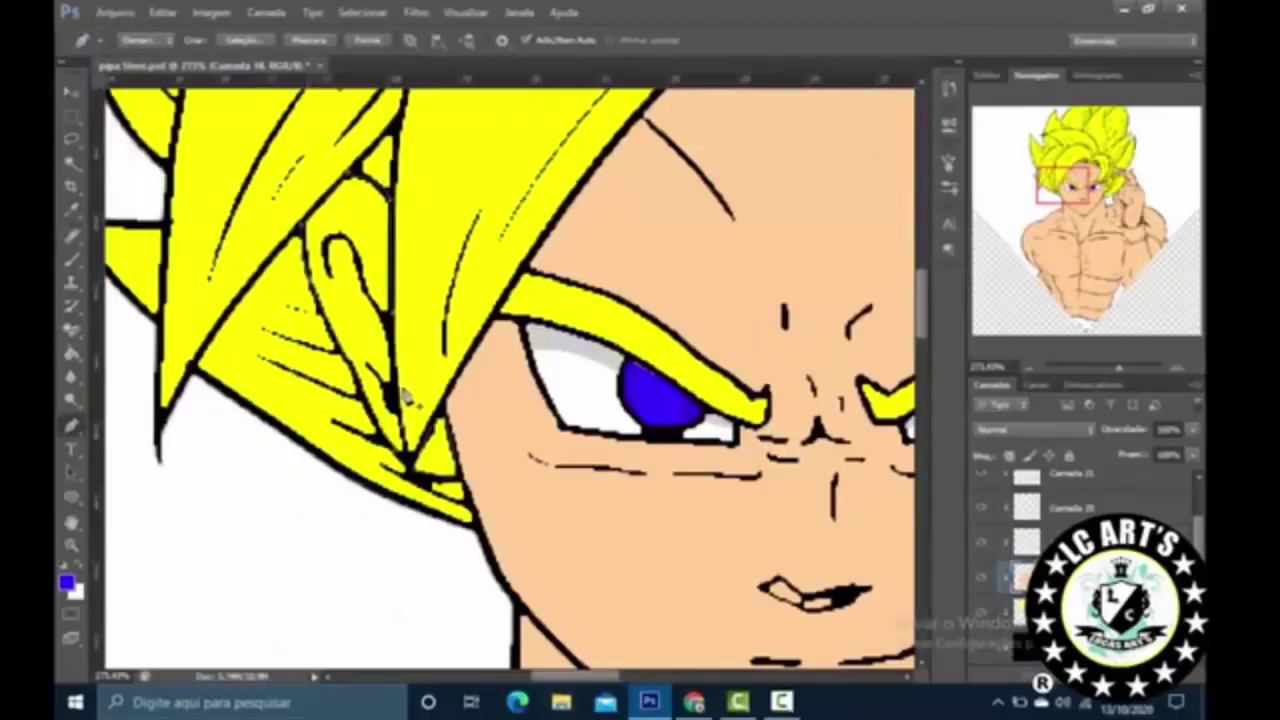
key("shift+F5")
left_click(980, 177)
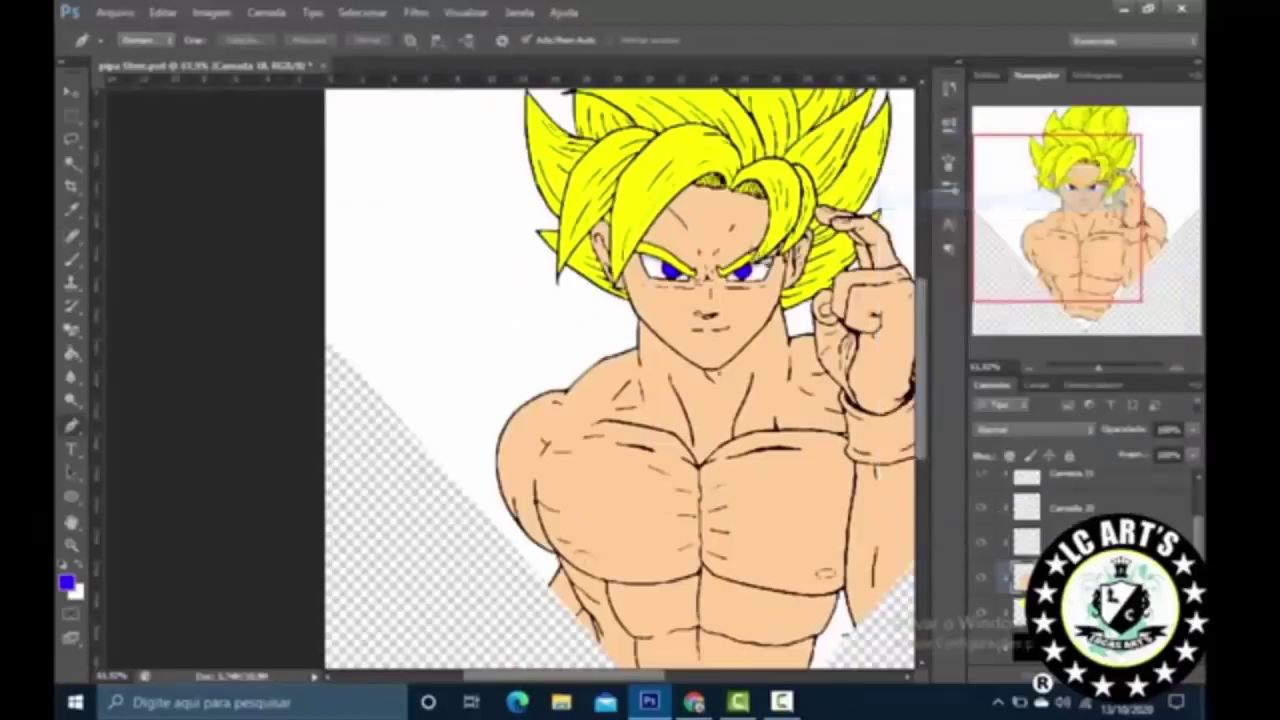
key("ctrl+minus")
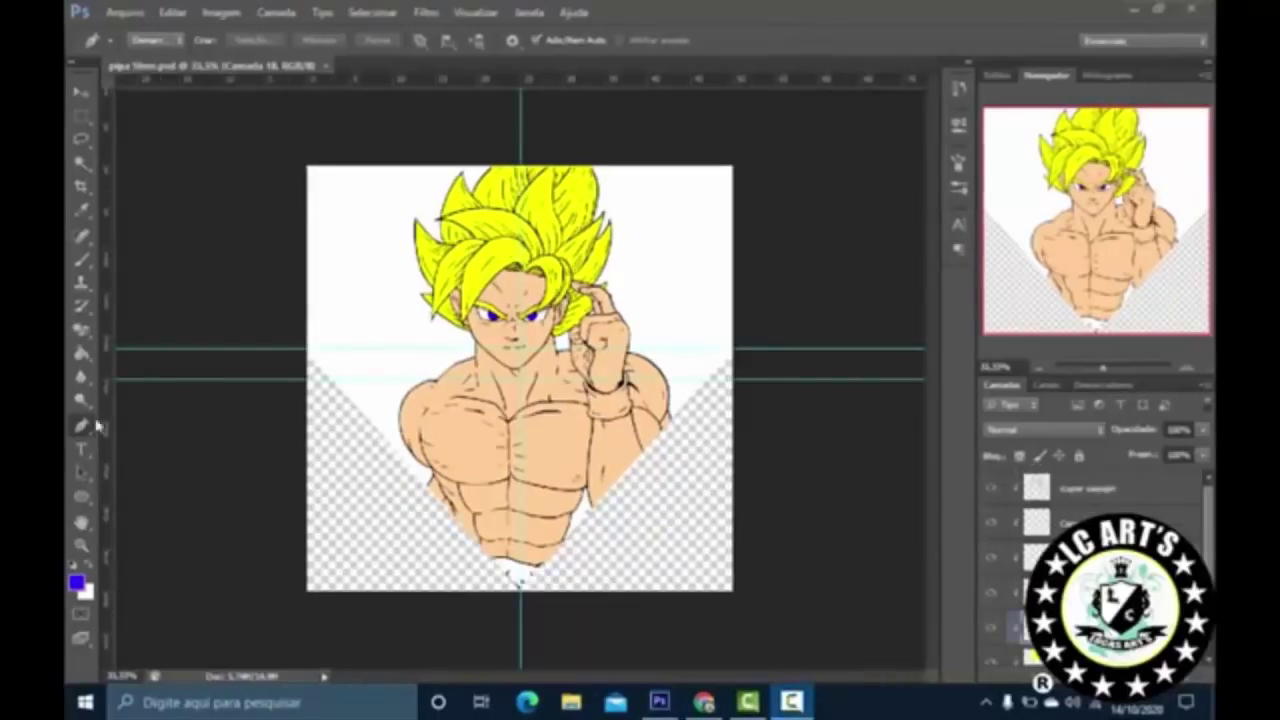
Step: On a new layer, trace shadow shapes along the collarbones, upper chest muscles and right edge of the chest with the Pen tool
scroll(470, 412, "up", 2)
scroll(440, 440, "up", 3)
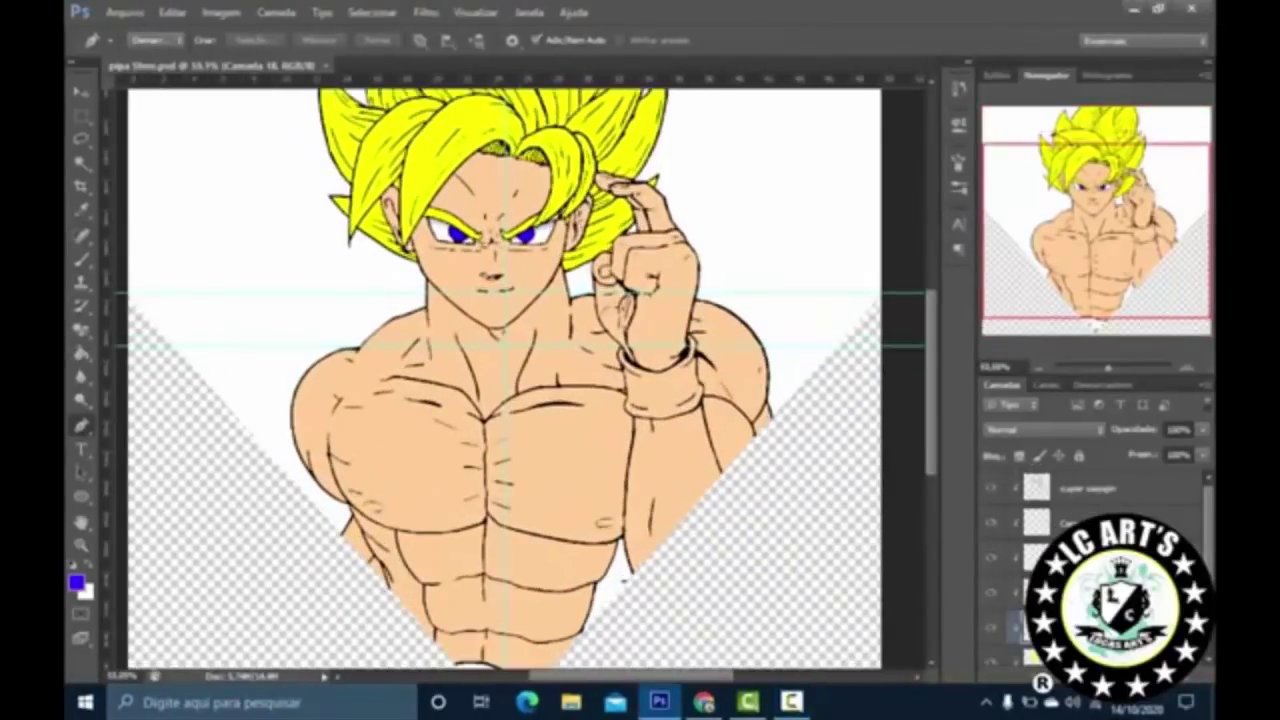
left_click(362, 344)
left_click_drag(556, 401, 843, 352)
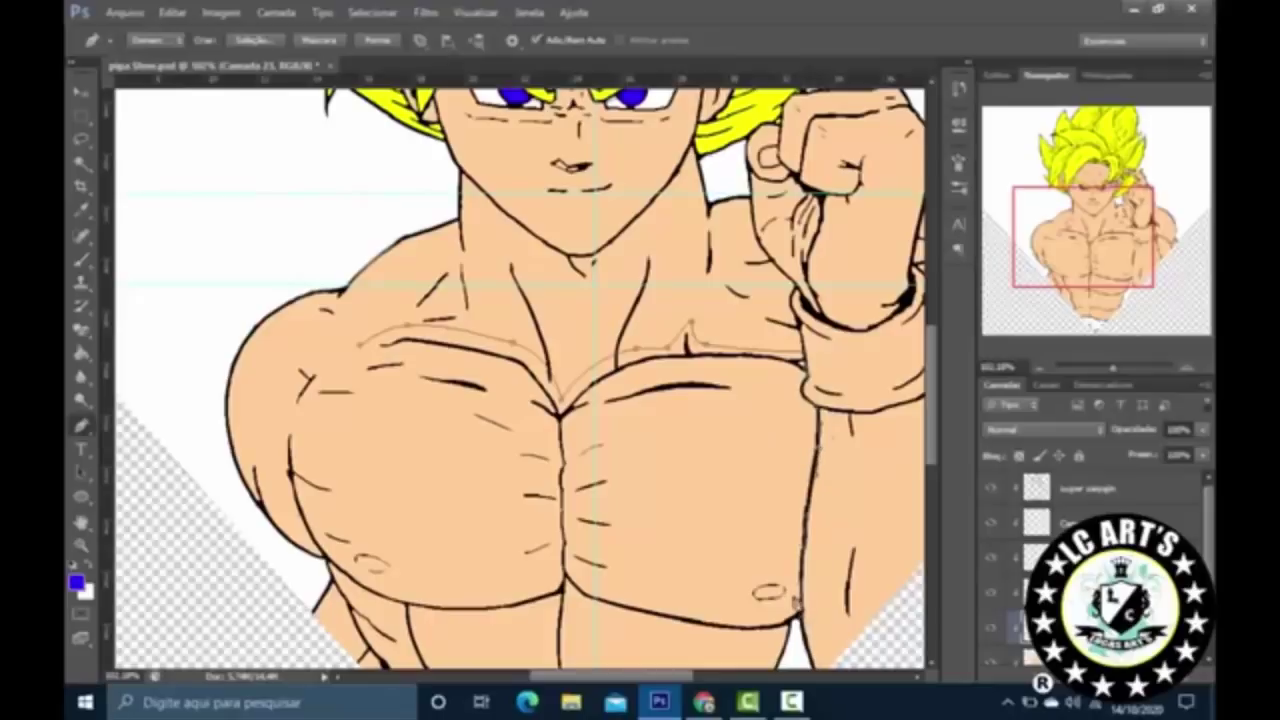
left_click(800, 560)
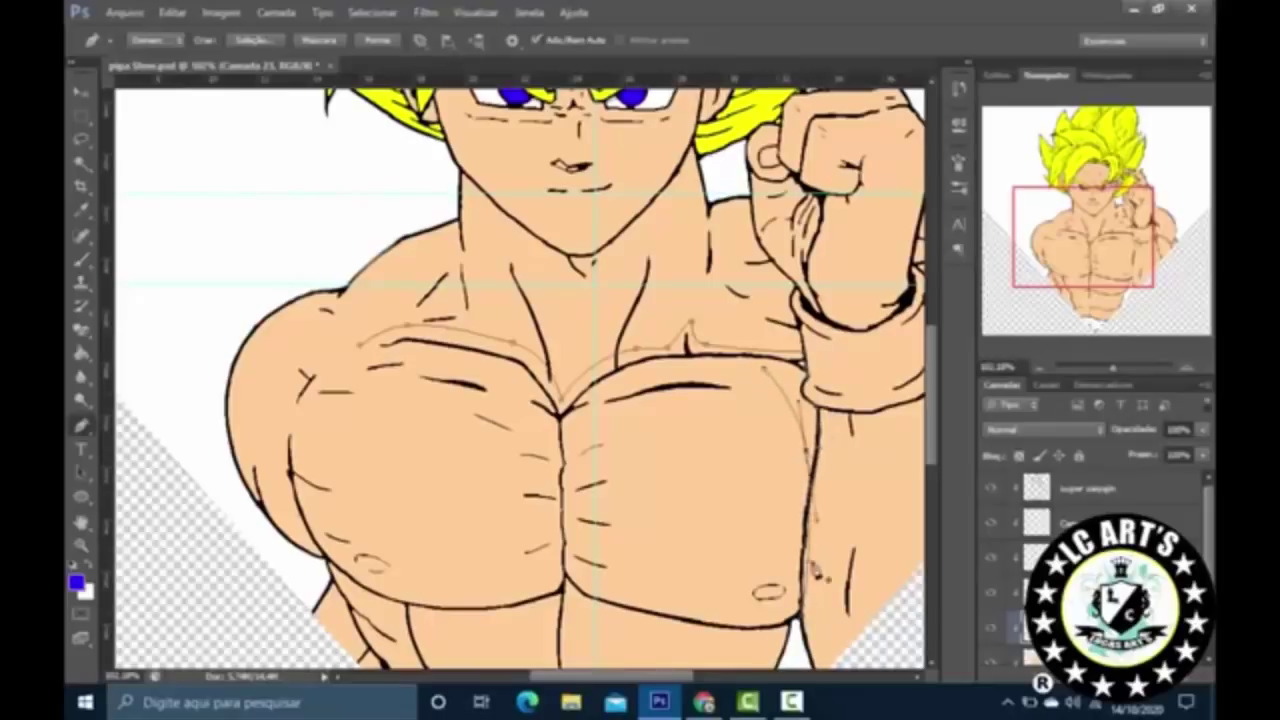
left_click(603, 398)
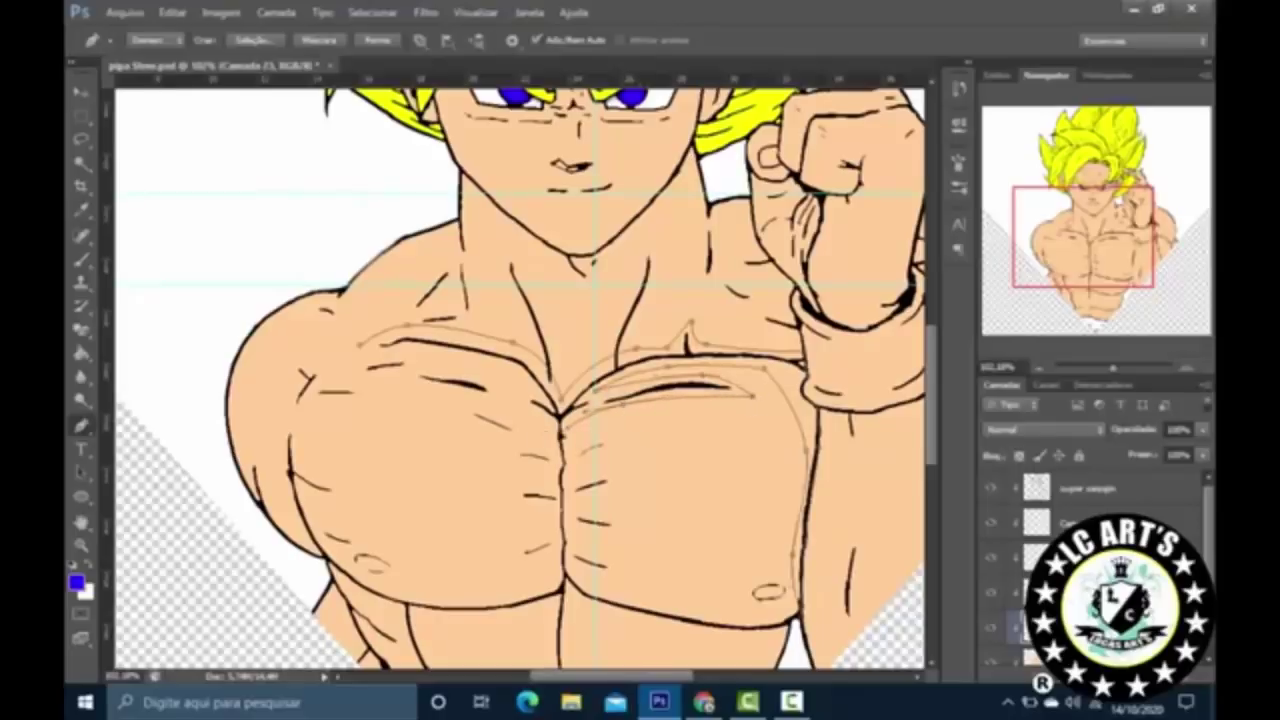
left_click(393, 378)
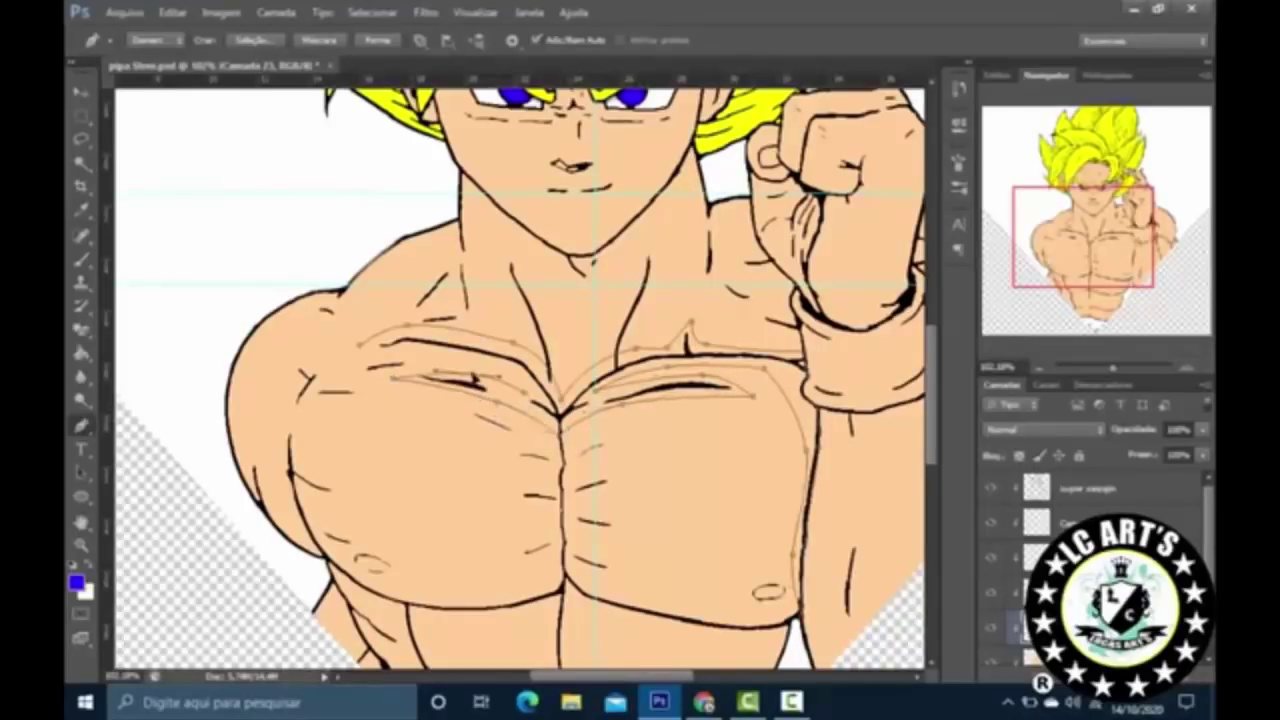
Step: Fill the chest and collarbone shadow paths with a darker salmon skin tone
scroll(438, 428, "down", 2)
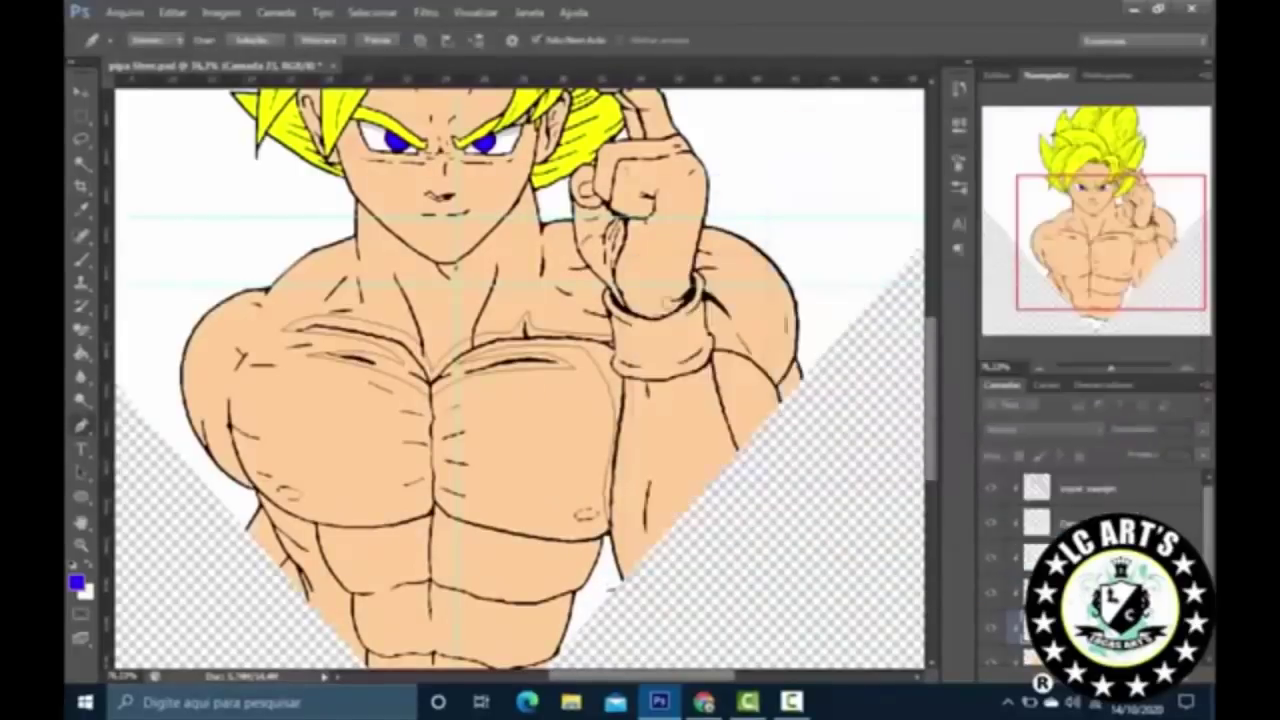
right_click(675, 207)
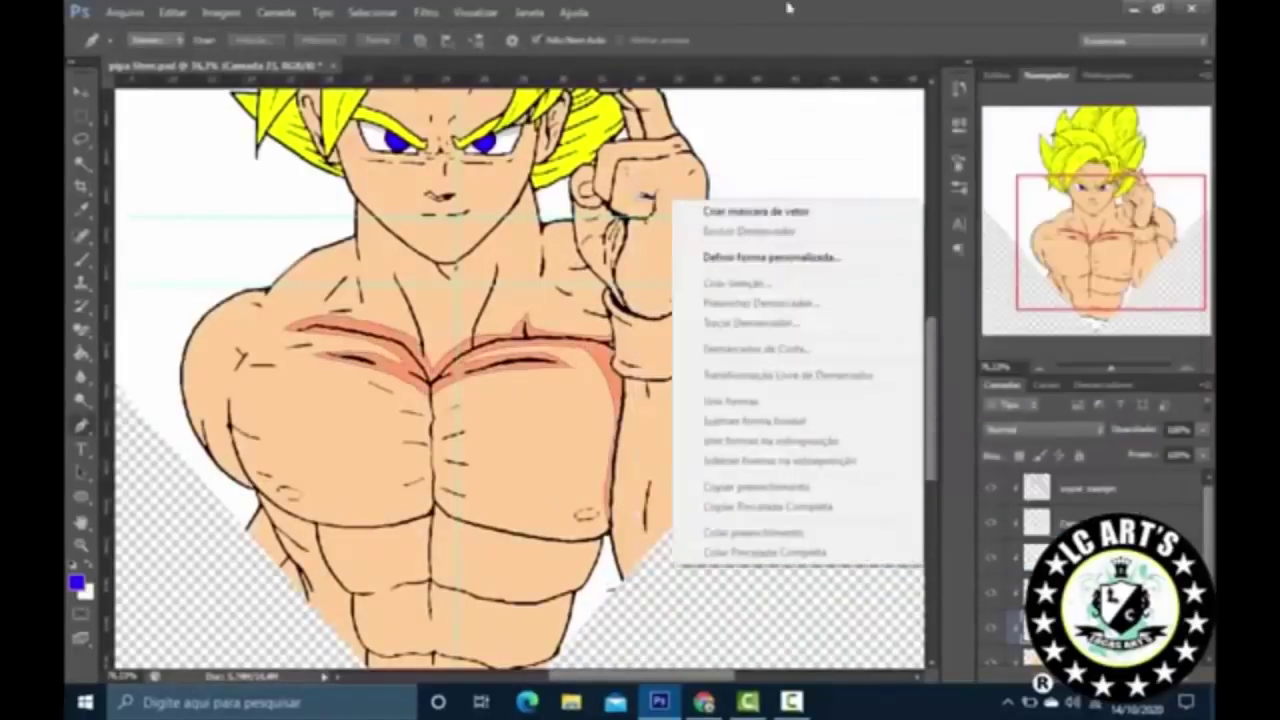
left_click(787, 8)
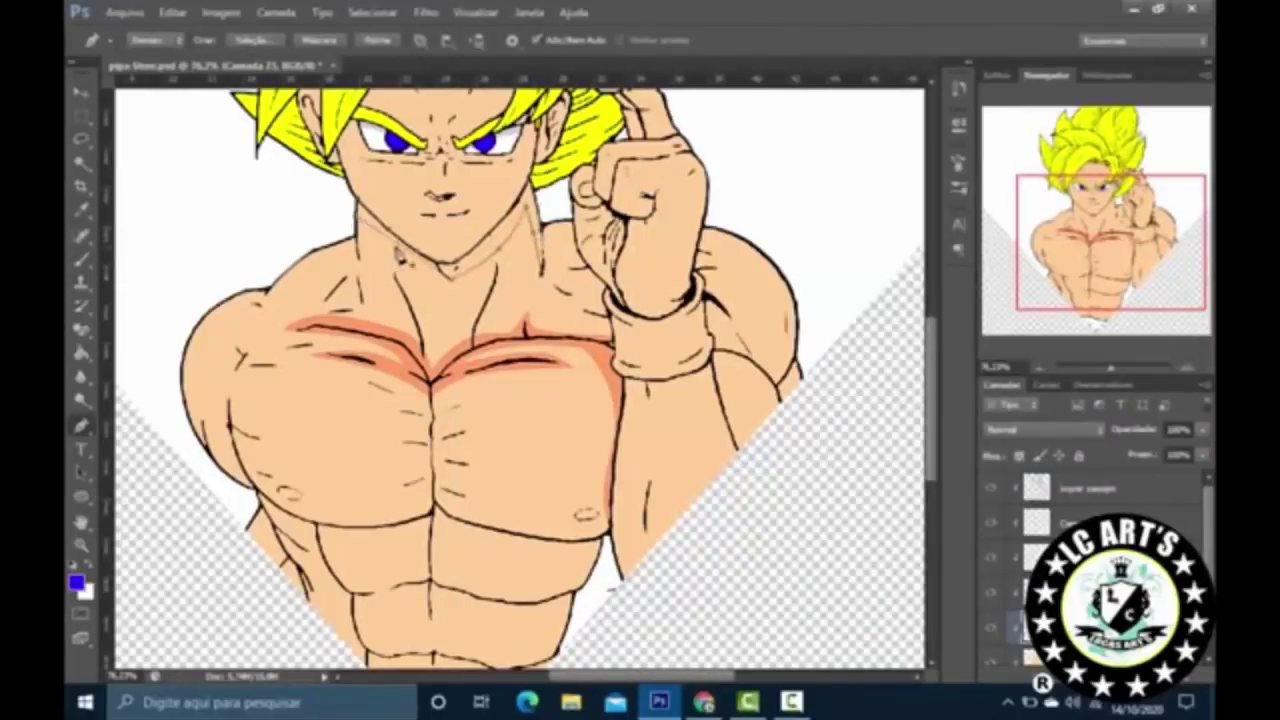
Step: Fill the shadow path under the chin and along the neck with the same salmon tone
scroll(520, 222, "down", 1)
scroll(671, 357, "down", 1)
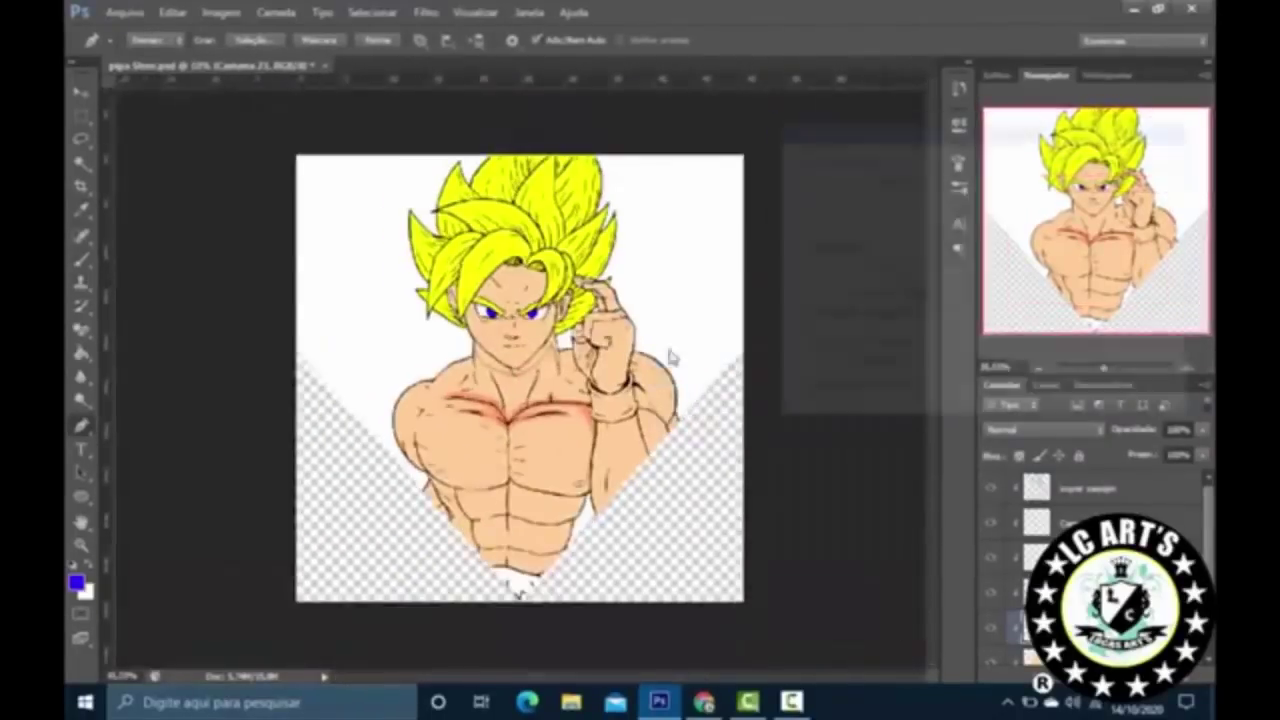
Step: Trace a shadow along the forehead and temple beside the large fringe strand and fill it with the salmon skin tone
scroll(657, 277, "up", 4)
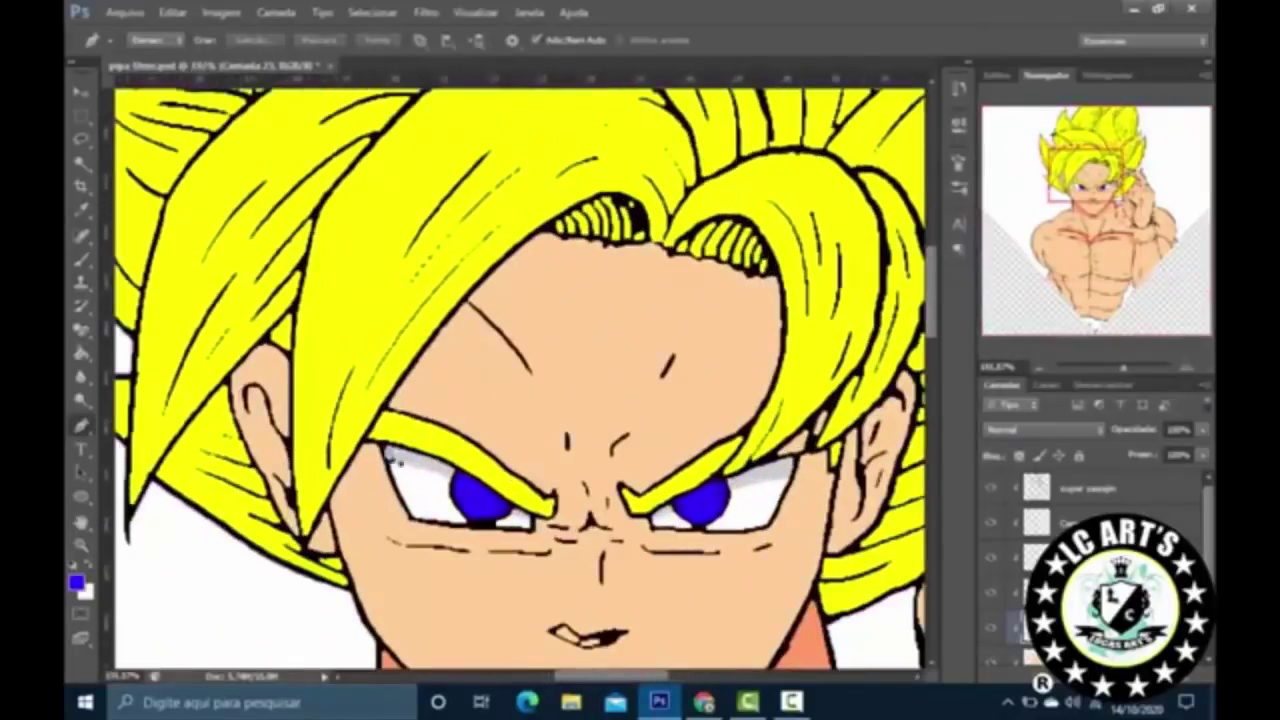
left_click(340, 525)
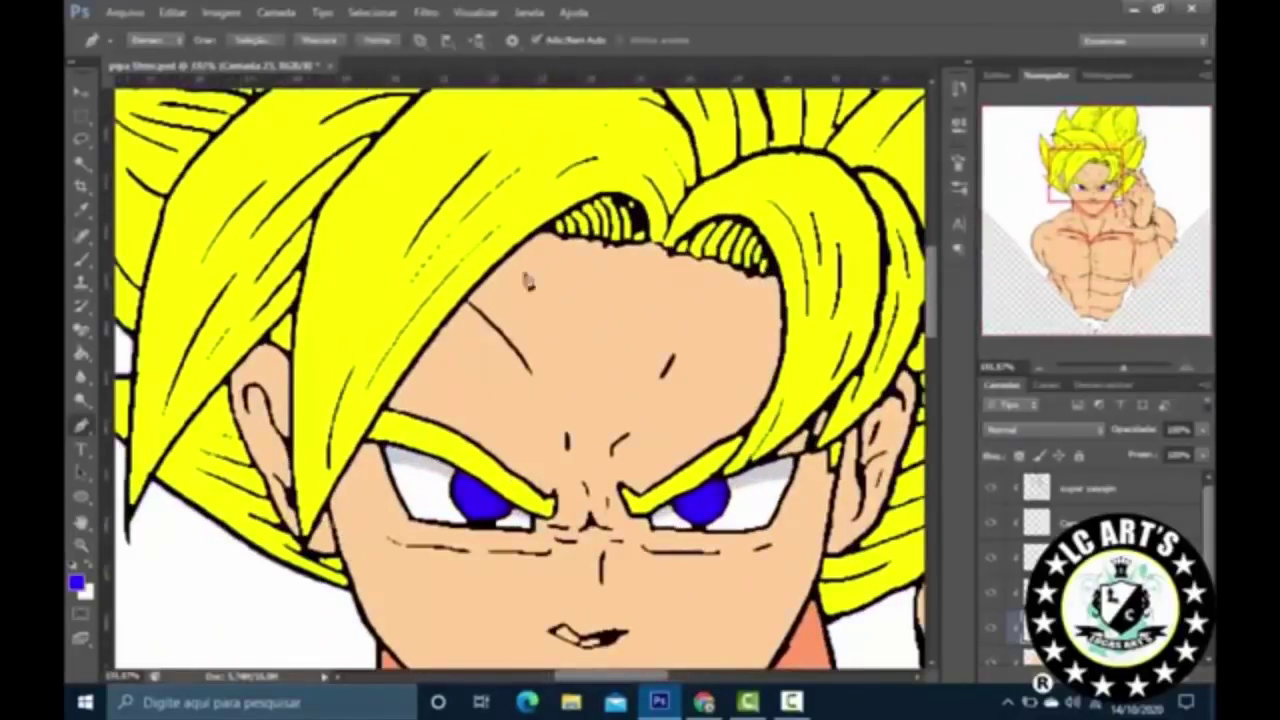
left_click(543, 238)
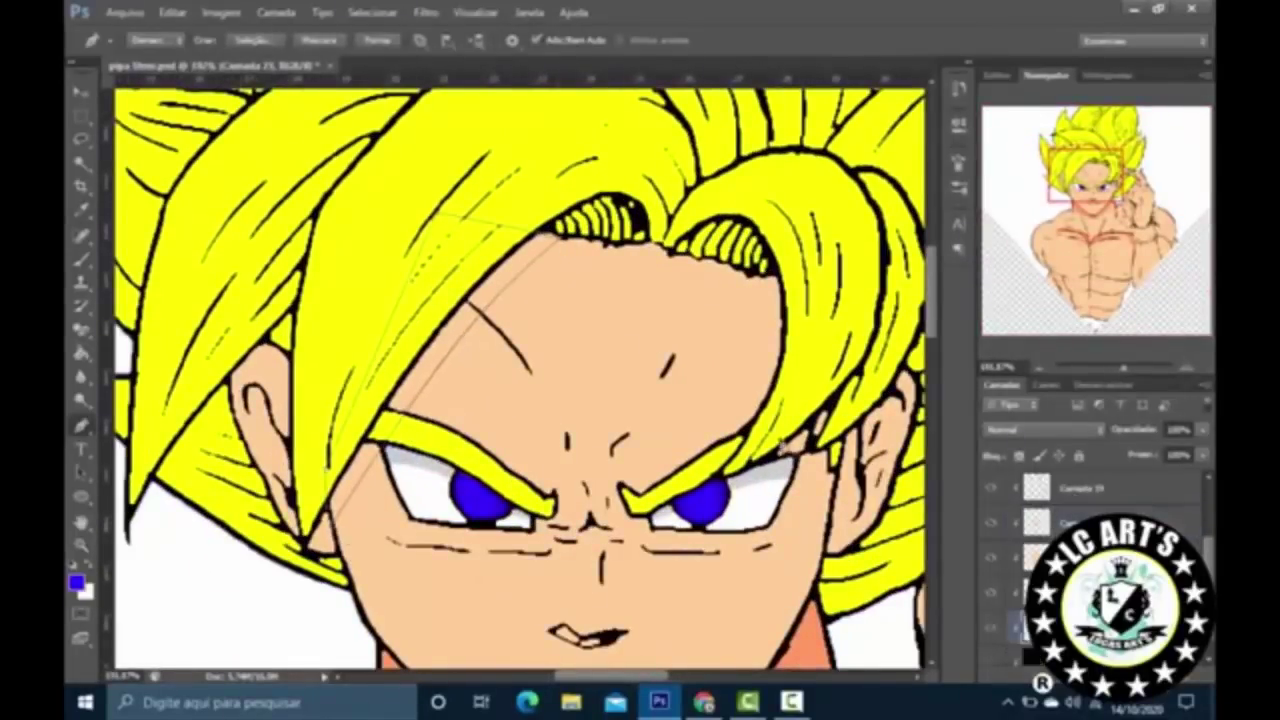
right_click(660, 226)
right_click(626, 194)
left_click(700, 230)
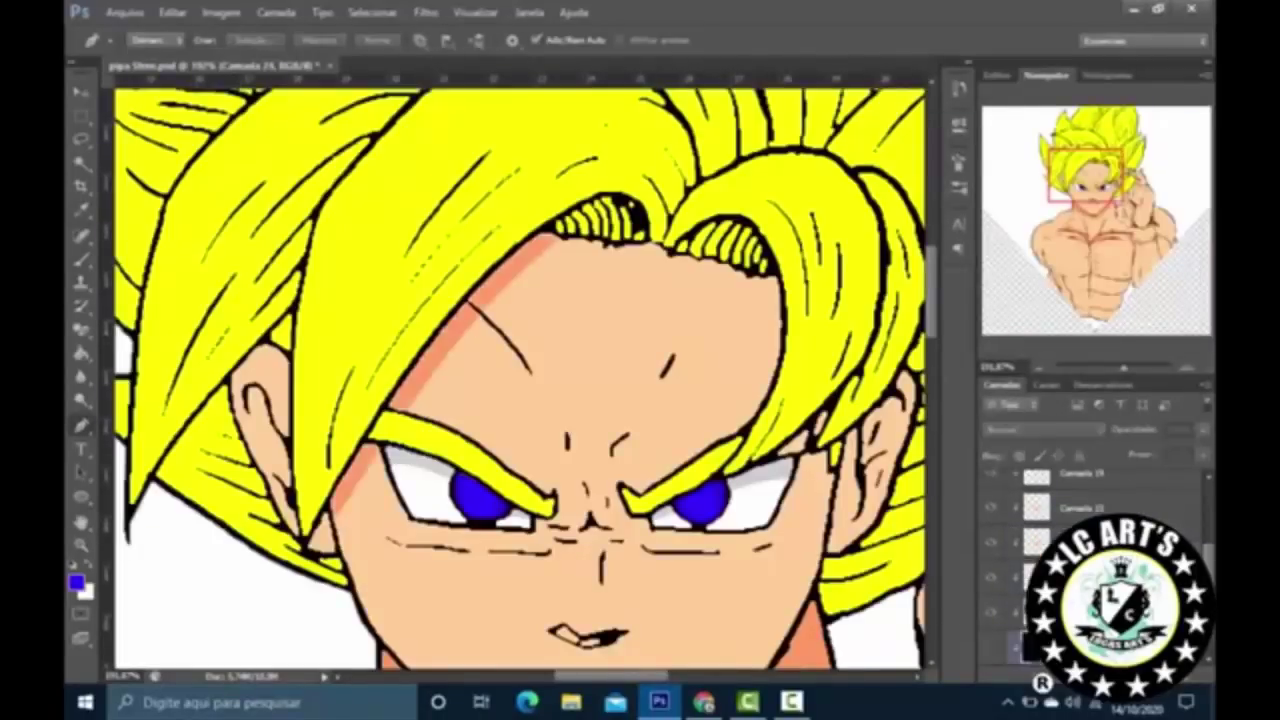
Step: Trace a curved shadow on the forehead beside the smaller fringe strand, fill it with the salmon tone, and clear the path
scroll(710, 310, "down", 2)
scroll(710, 310, "up", 2)
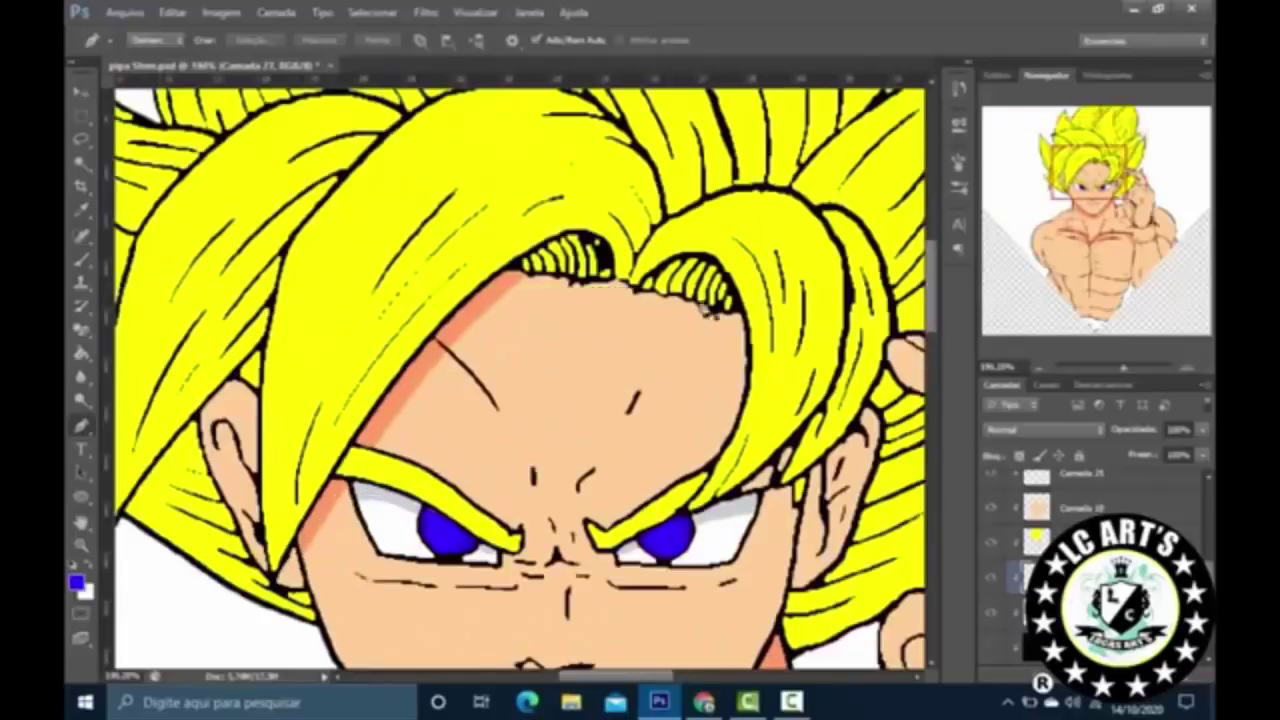
left_click(708, 517)
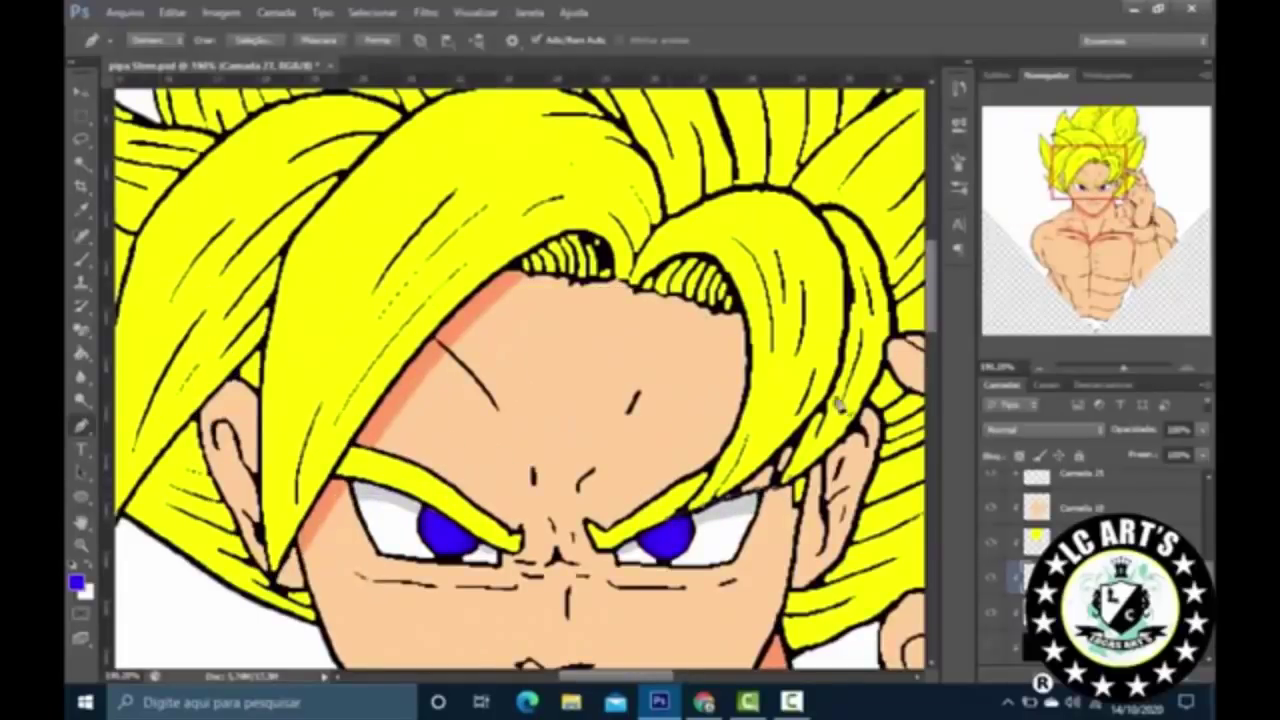
left_click_drag(621, 583, 697, 541)
right_click(784, 518)
left_click(869, 251)
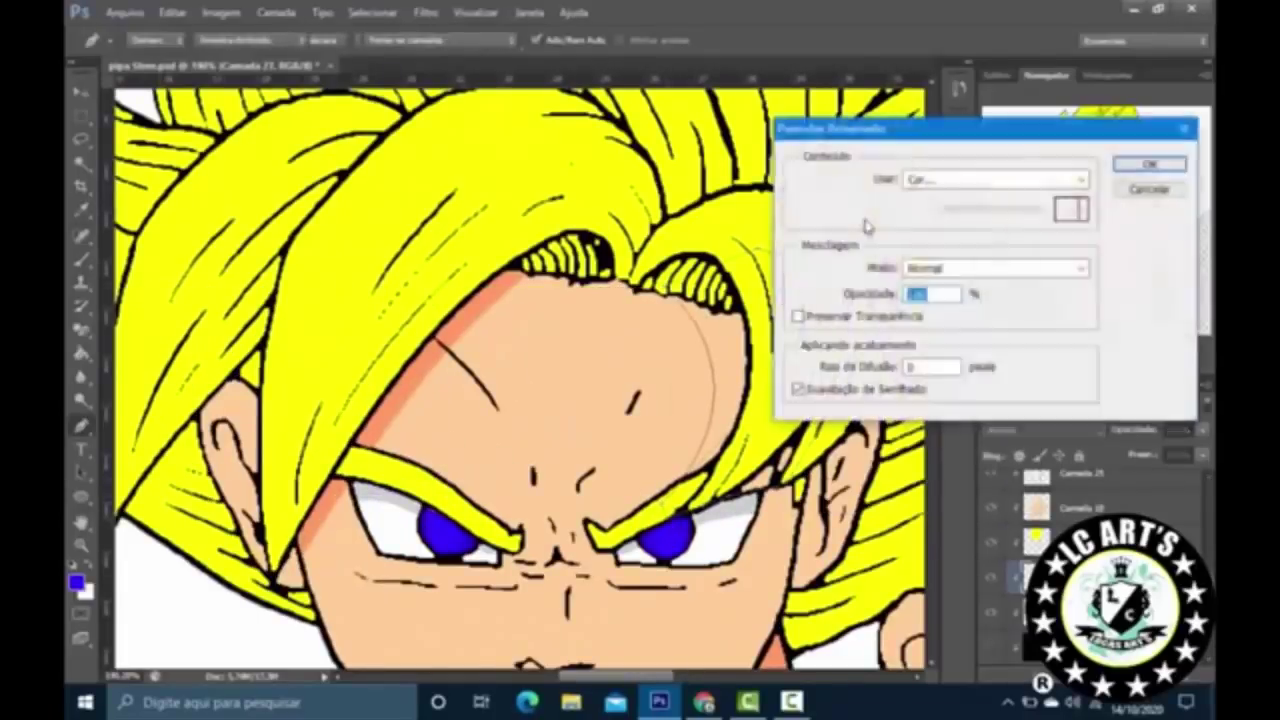
key("Return")
right_click(672, 530)
left_click(760, 189)
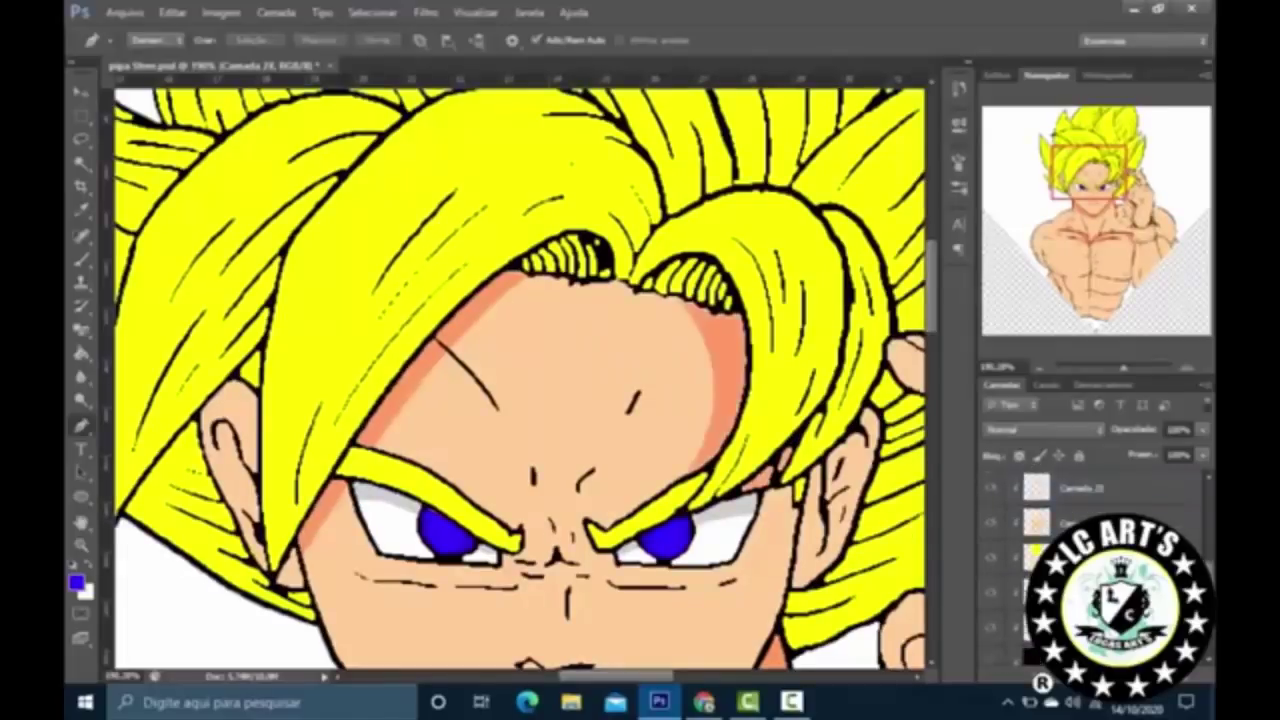
Step: Trace curved shadow shapes along the underside of both chest muscles with the Pen tool
scroll(700, 615, "down", 2)
scroll(700, 615, "up", 2)
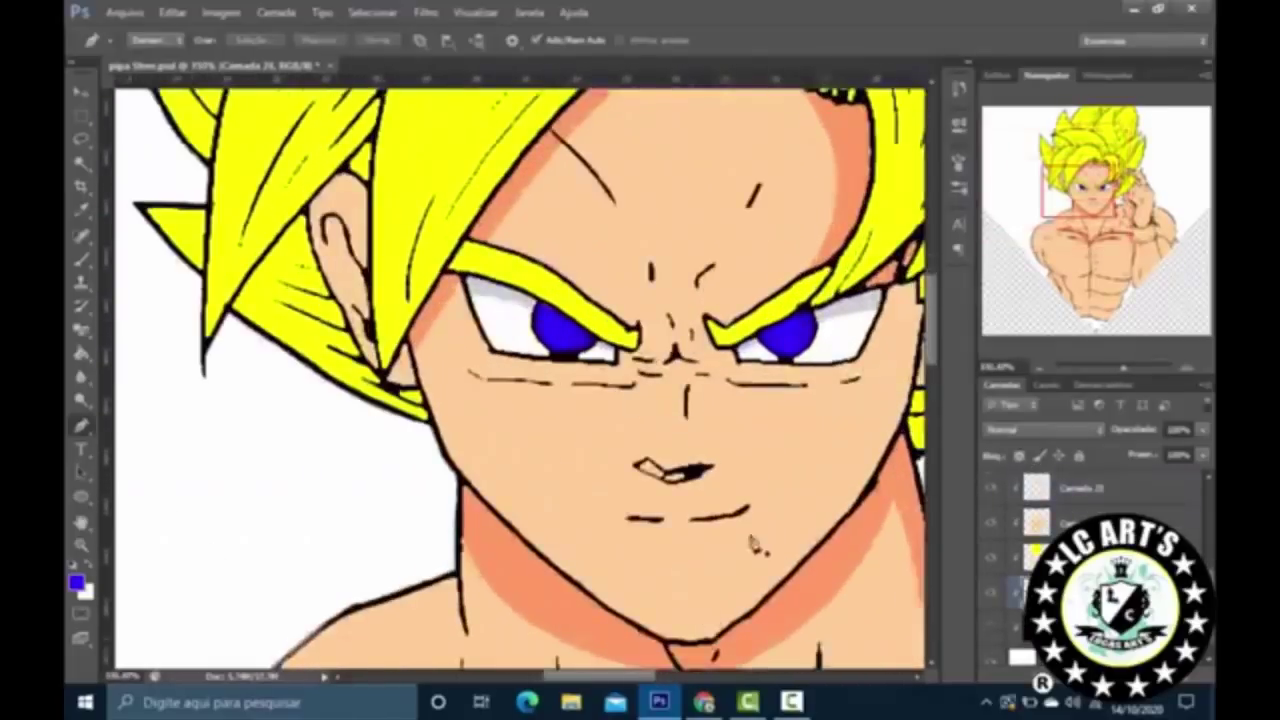
scroll(755, 543, "down", 3)
scroll(352, 357, "up", 4)
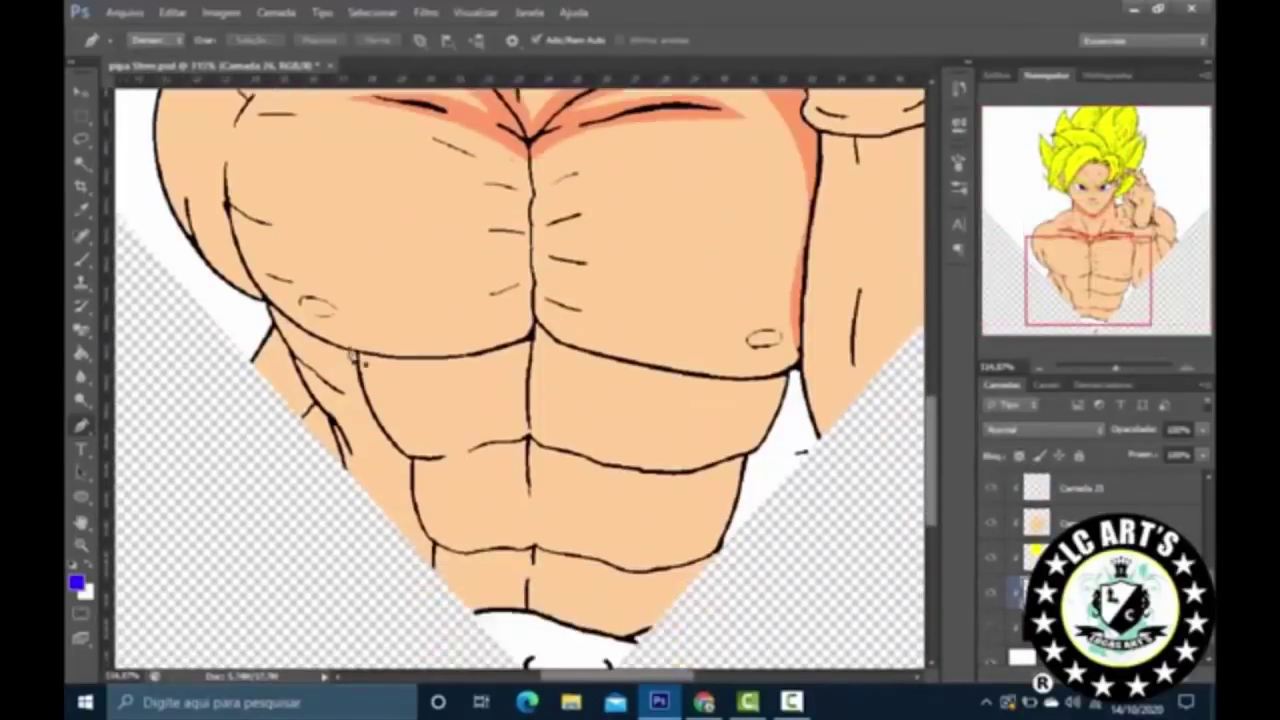
scroll(352, 357, "up", 2)
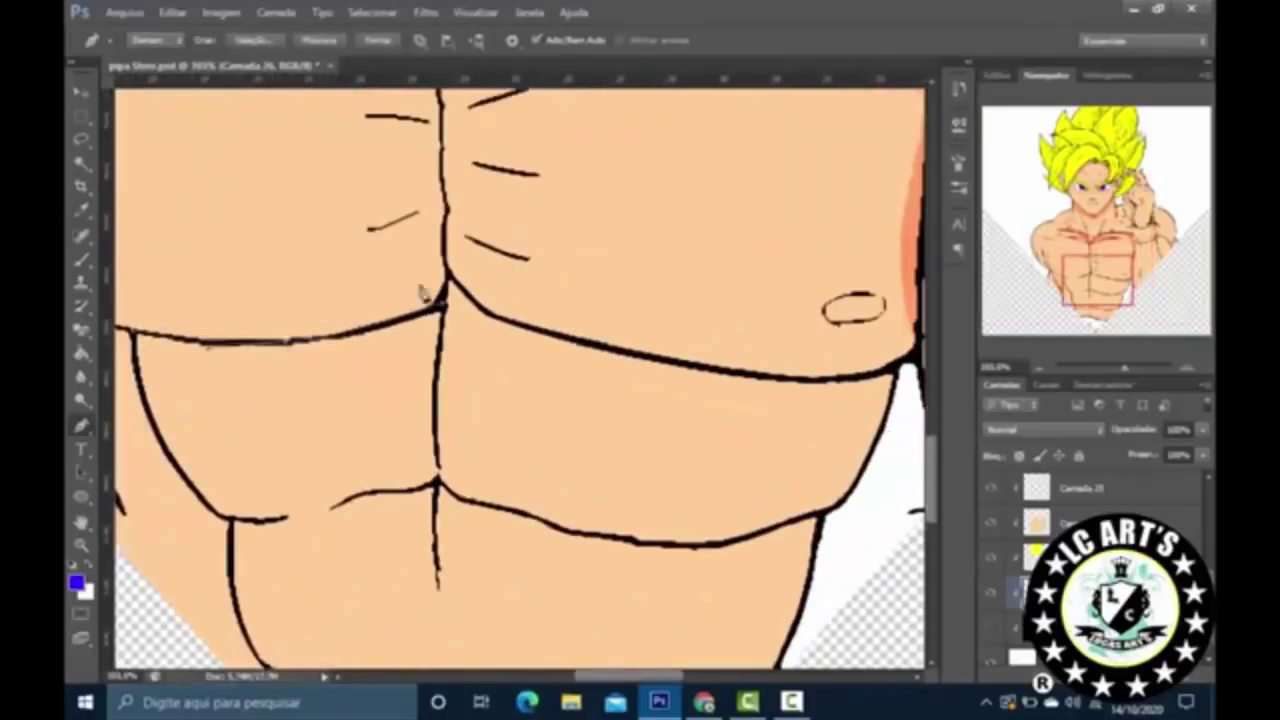
left_click(446, 286)
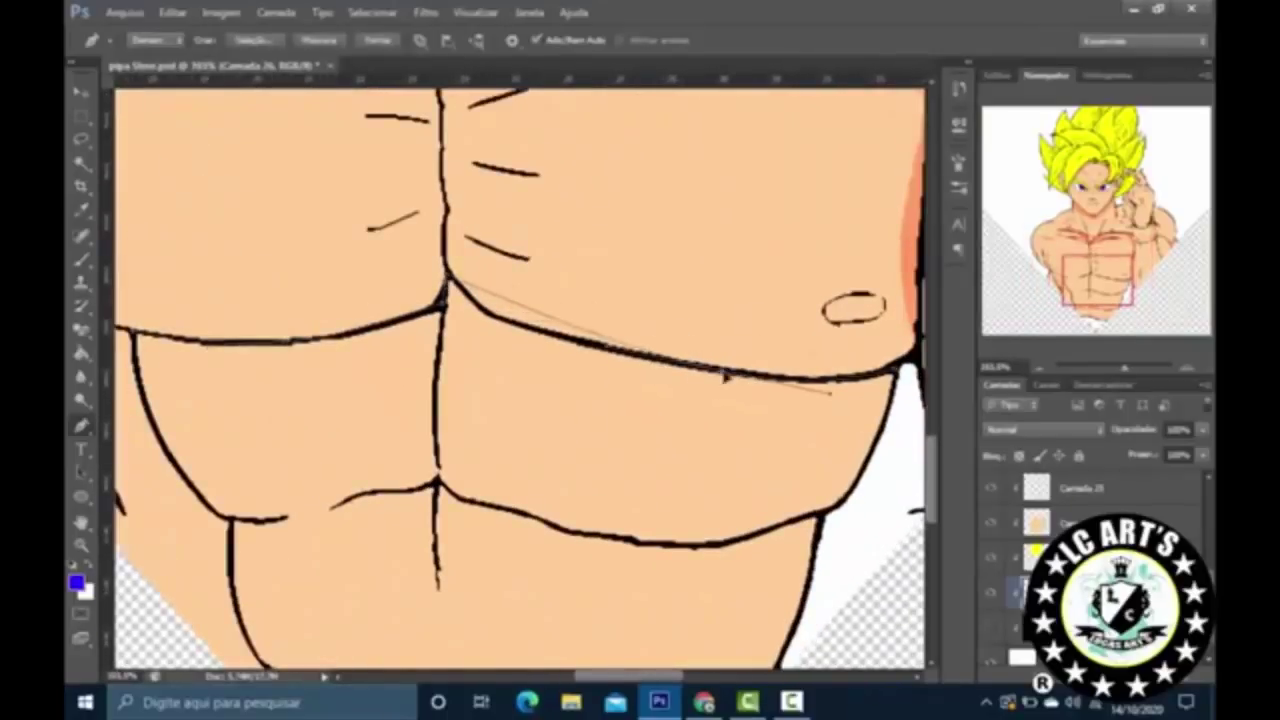
left_click_drag(725, 376, 868, 405)
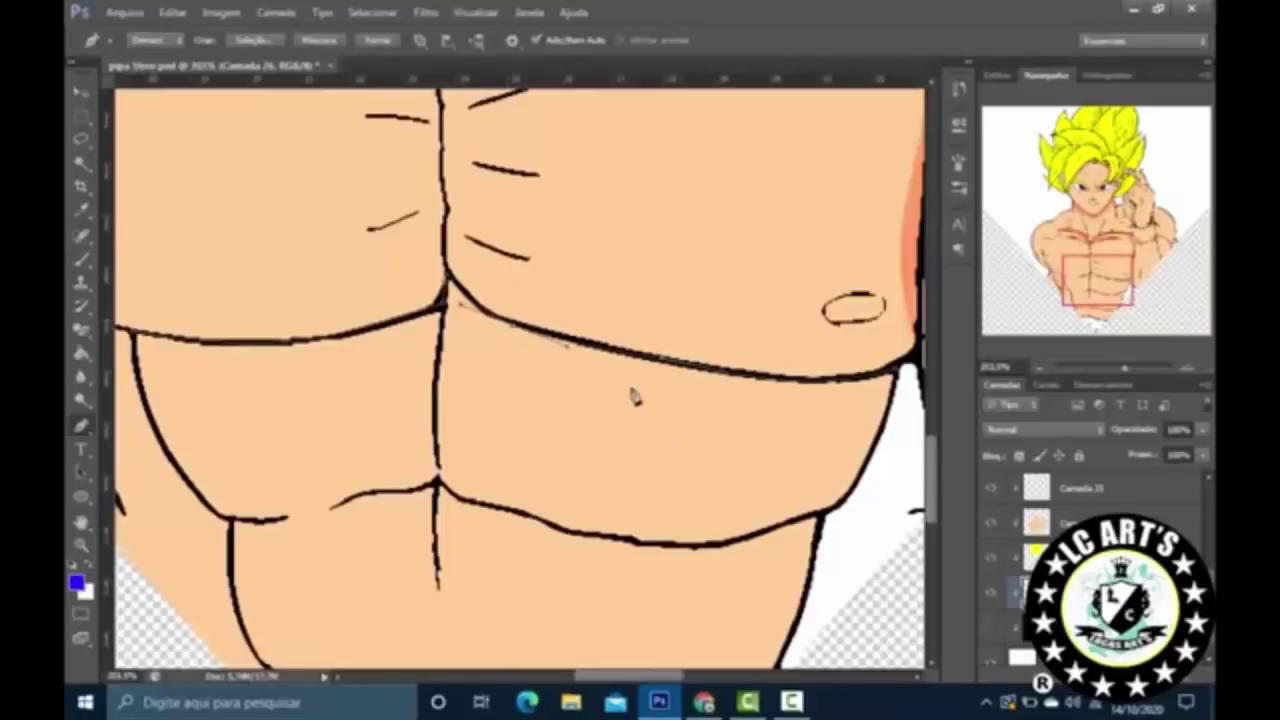
left_click_drag(634, 396, 798, 410)
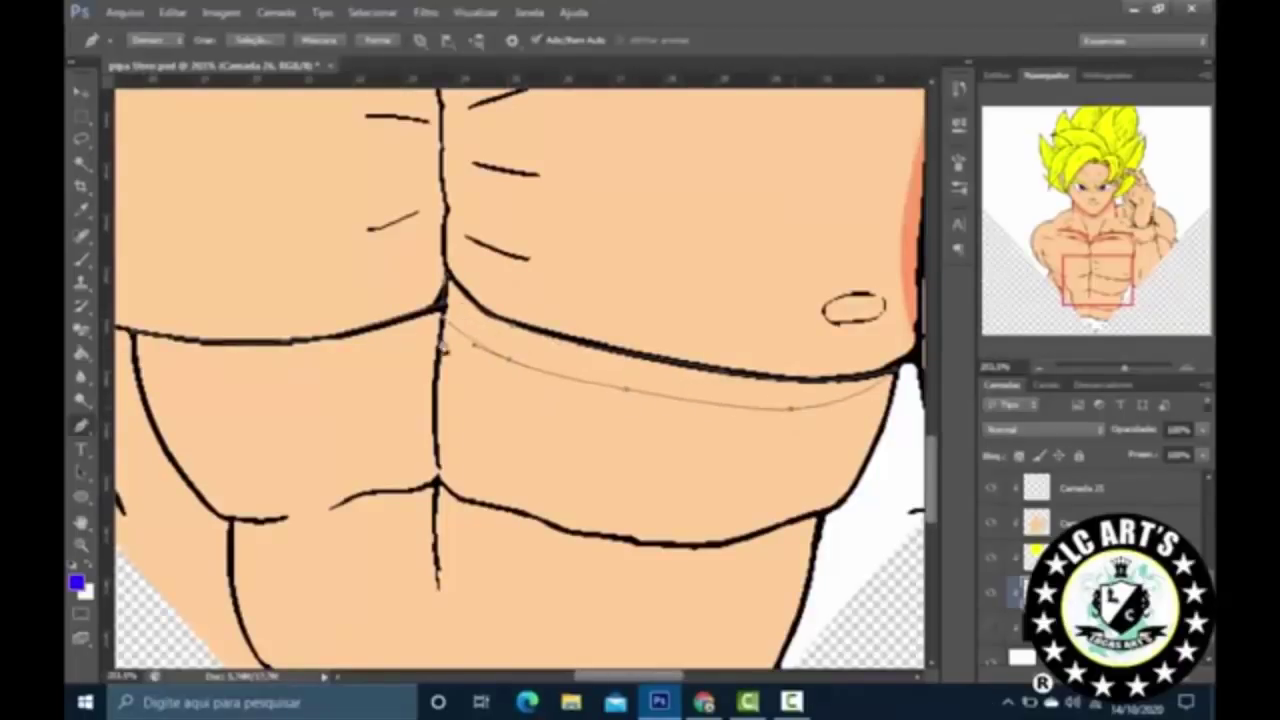
left_click_drag(142, 367, 136, 335)
key("ctrl+0")
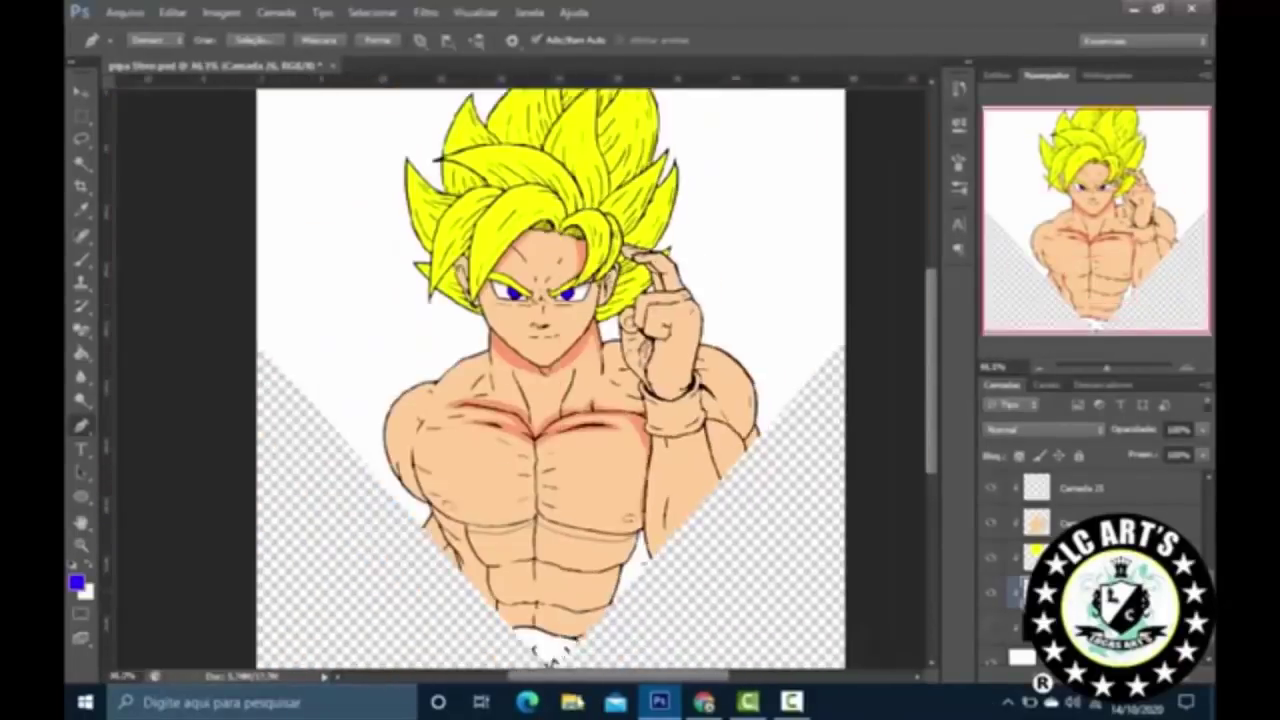
Step: Trace shadow shapes beneath the first abdominal crease on both sides of the torso's centre line
scroll(570, 483, "up", 5)
left_click_drag(415, 436, 343, 431)
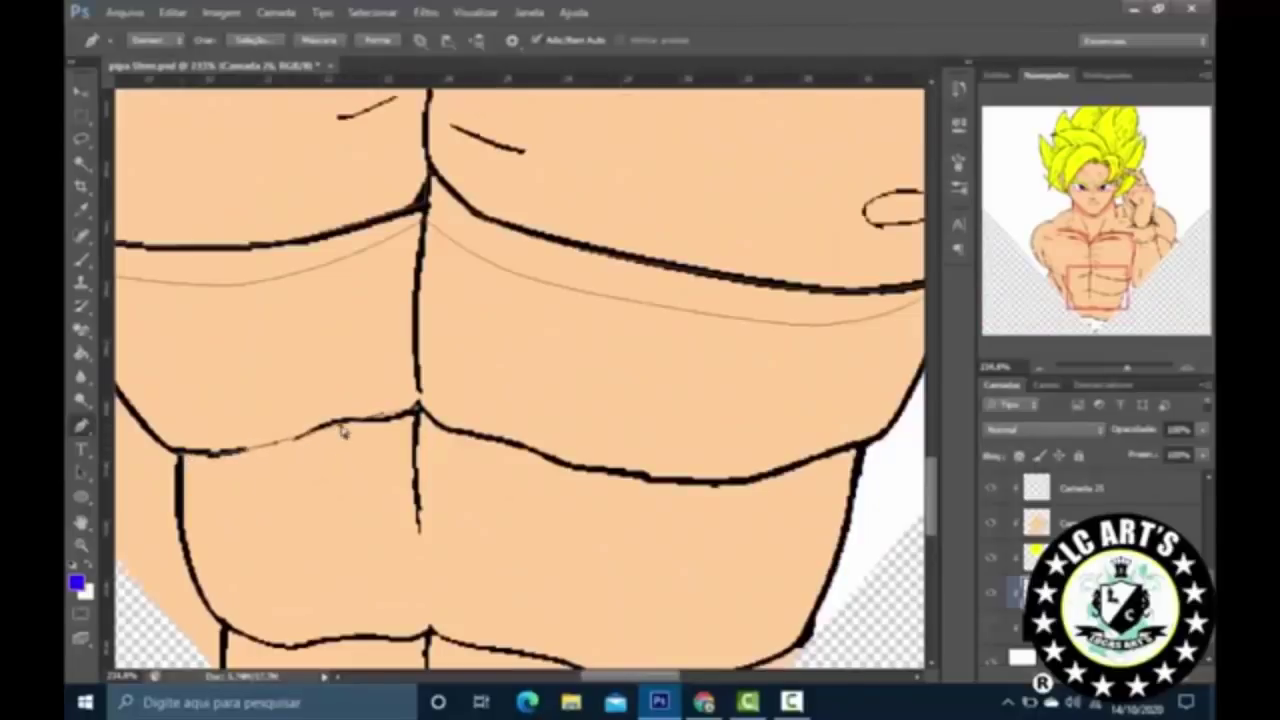
left_click_drag(866, 460, 712, 488)
left_click_drag(513, 481, 569, 470)
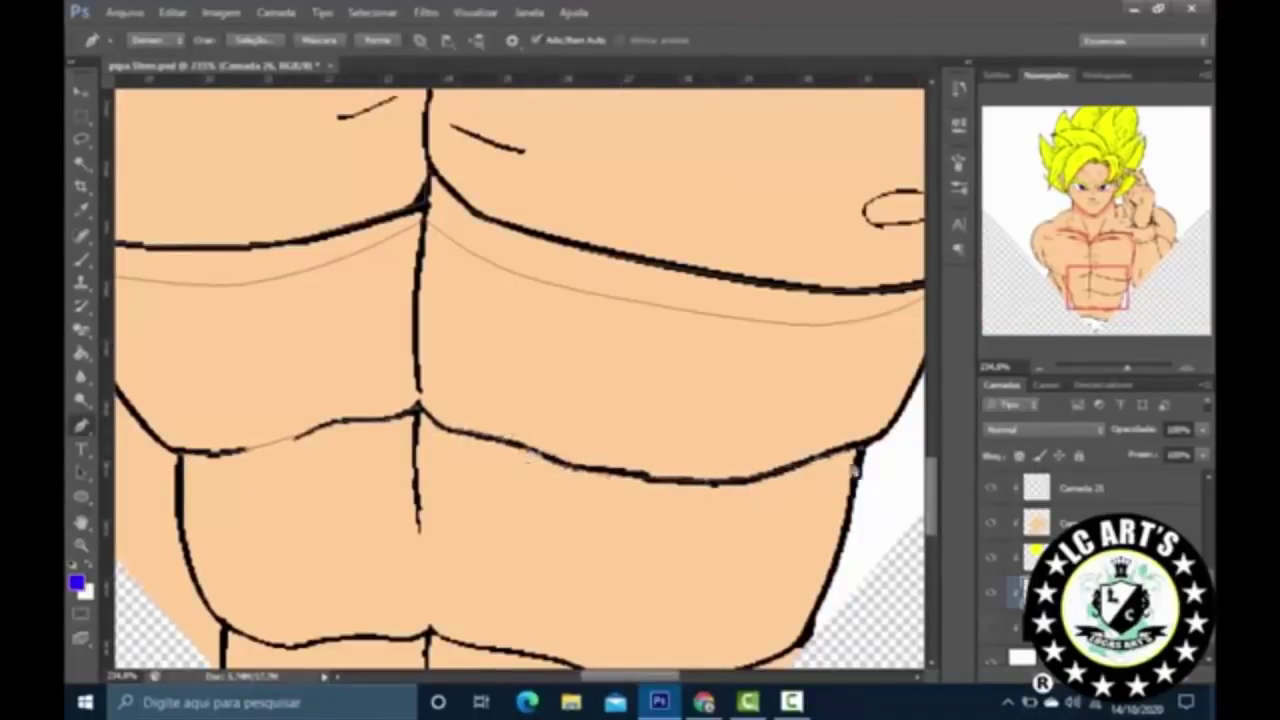
left_click_drag(856, 467, 540, 455)
left_click_drag(712, 456, 620, 509)
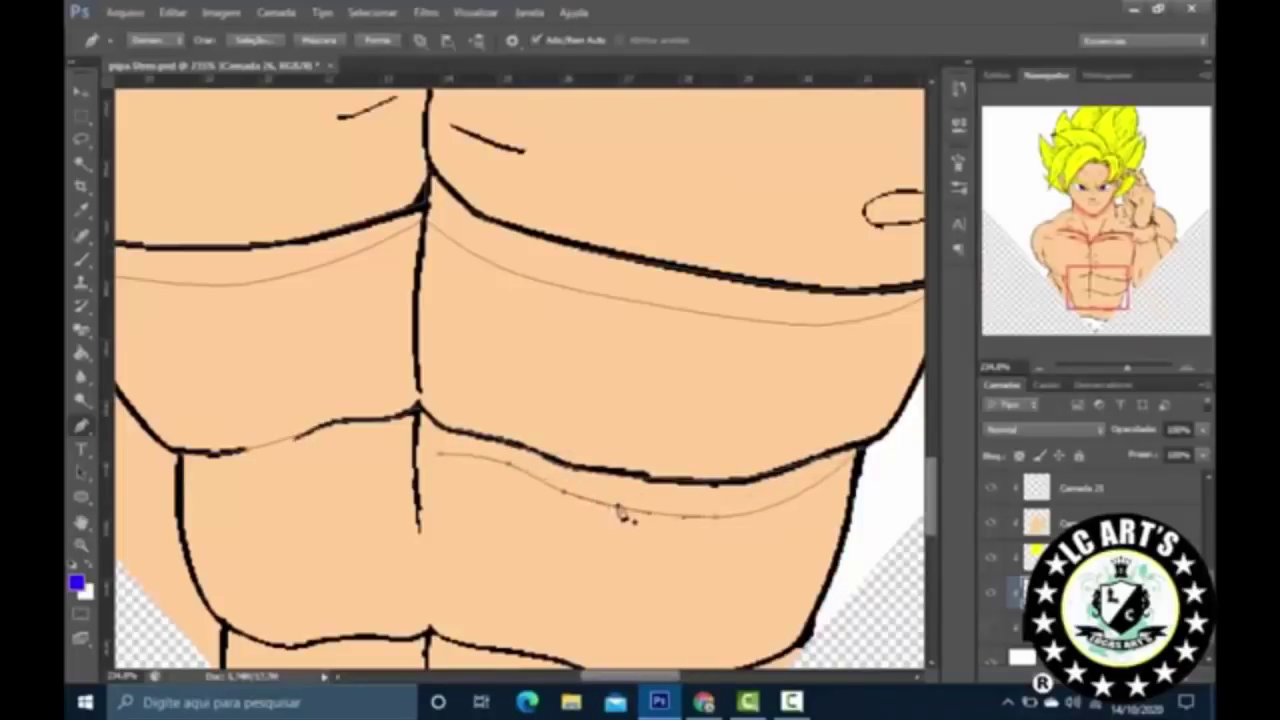
left_click_drag(200, 488, 343, 443)
Step: Trace a shadow beneath the lowest abdominal crease and fill the lower-chest and abdominal shadow paths with the salmon tone
scroll(343, 443, "down", 1)
scroll(500, 528, "down", 2)
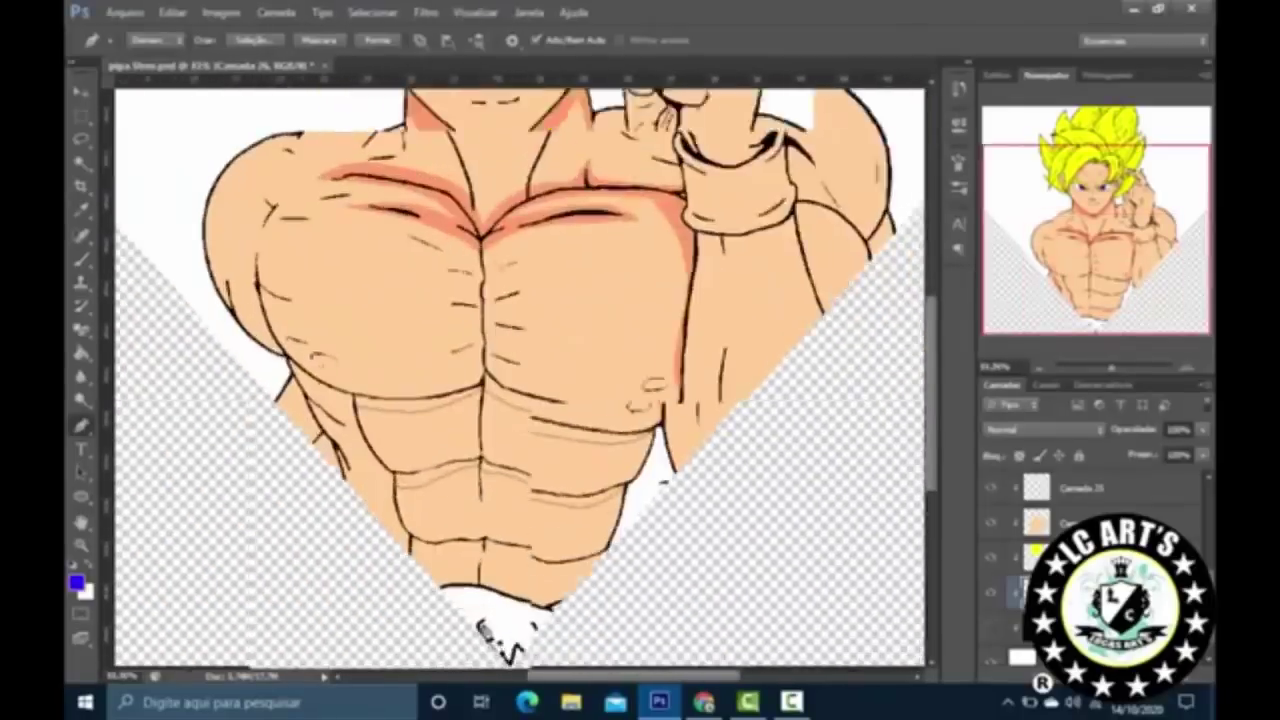
scroll(600, 450, "up", 2)
left_click(823, 423)
left_click(305, 432)
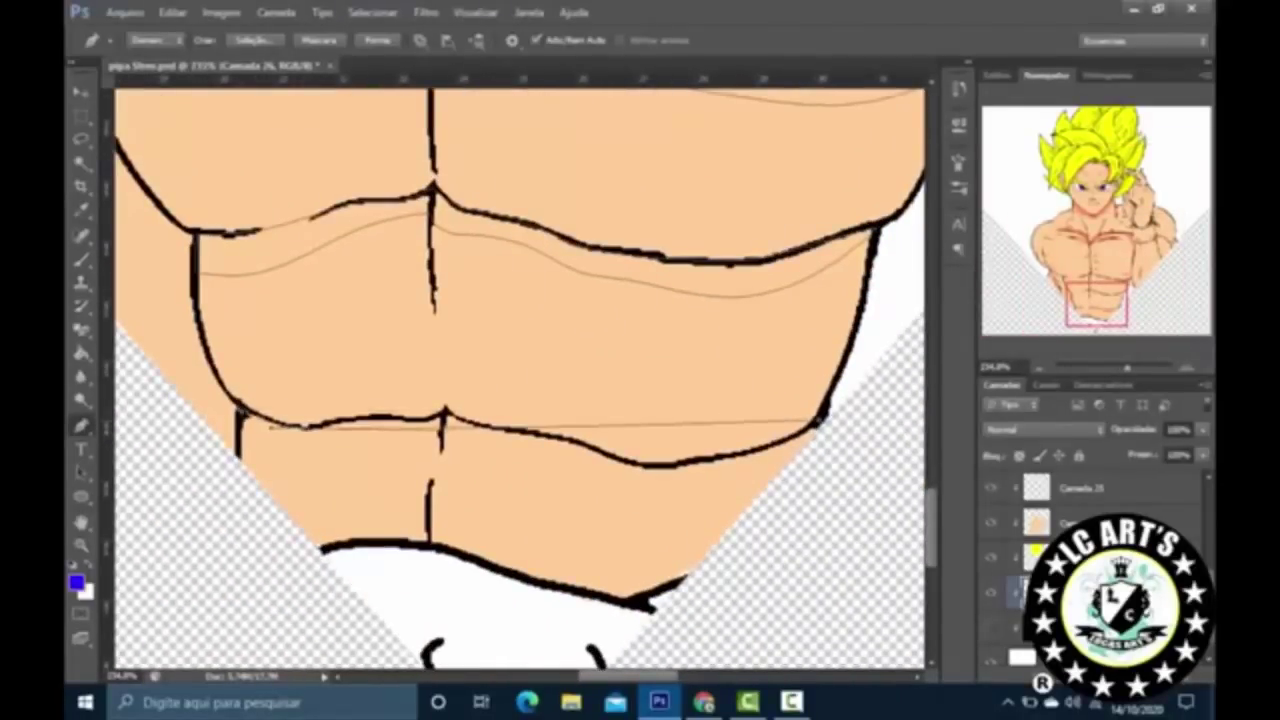
left_click_drag(386, 430, 468, 457)
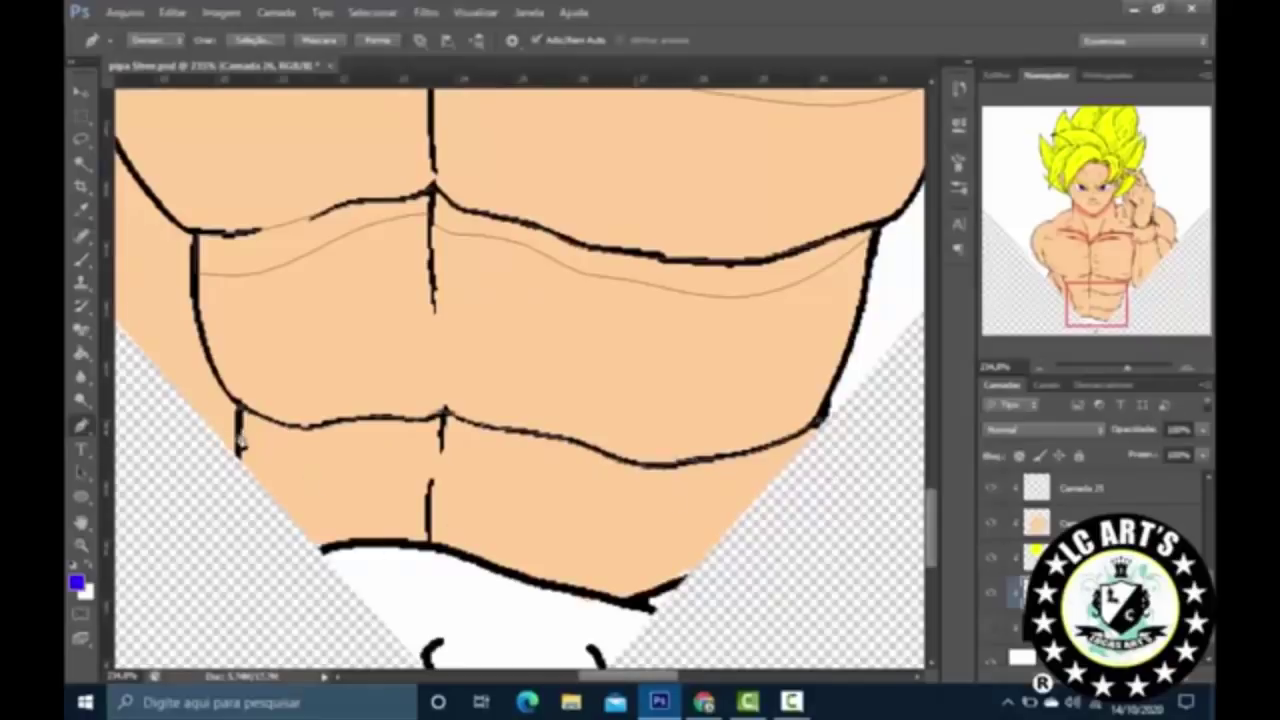
left_click(822, 492)
left_click_drag(248, 447, 413, 463)
left_click_drag(563, 475, 808, 428)
right_click(808, 428)
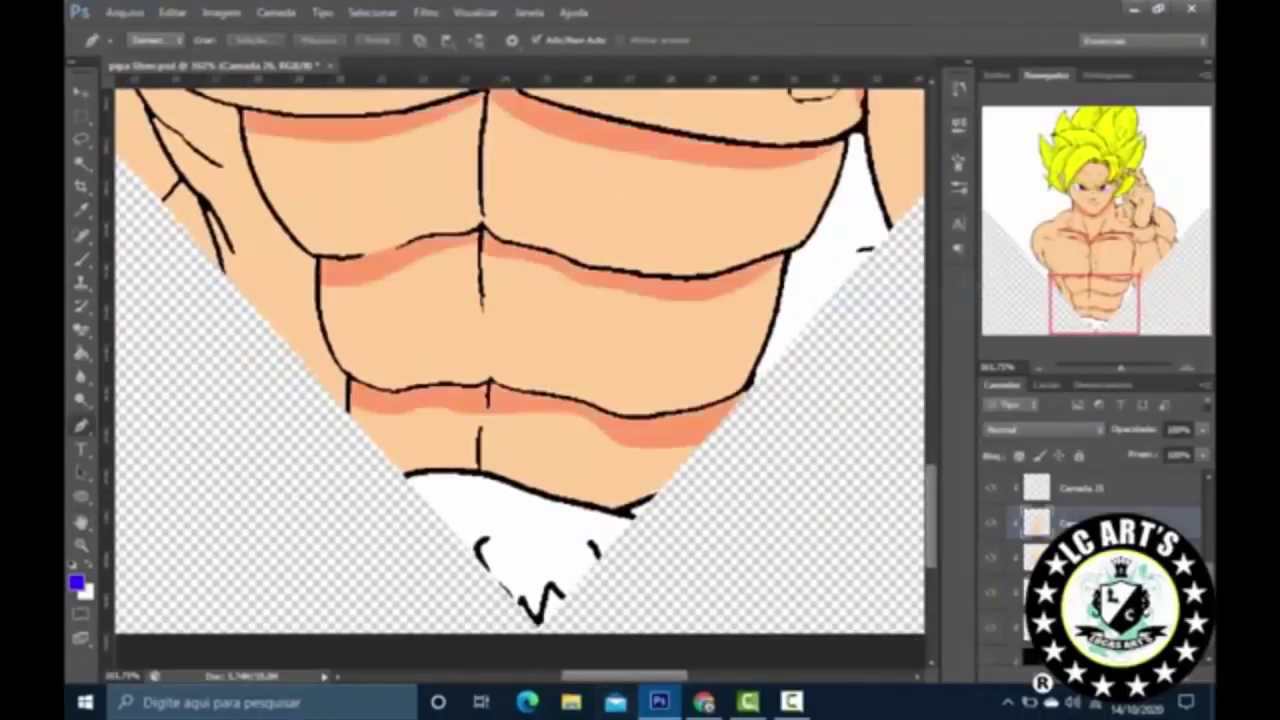
scroll(519, 607, "down", 5)
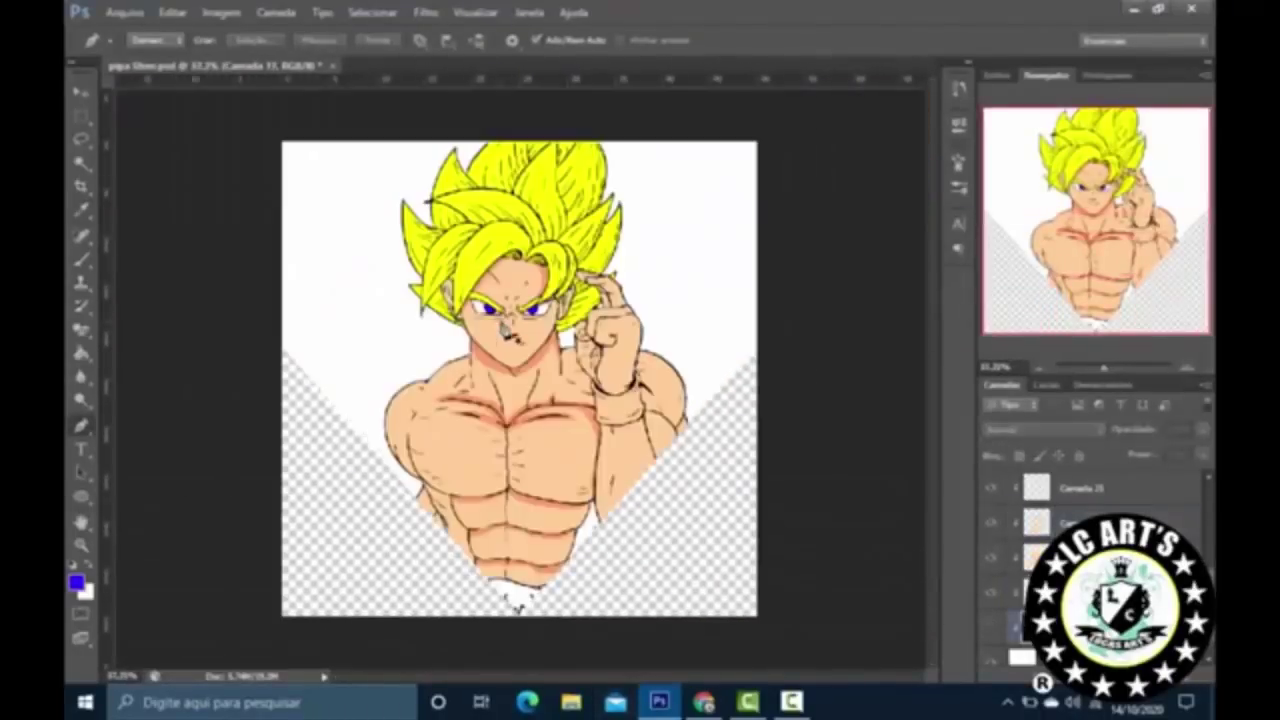
key("ctrl+v")
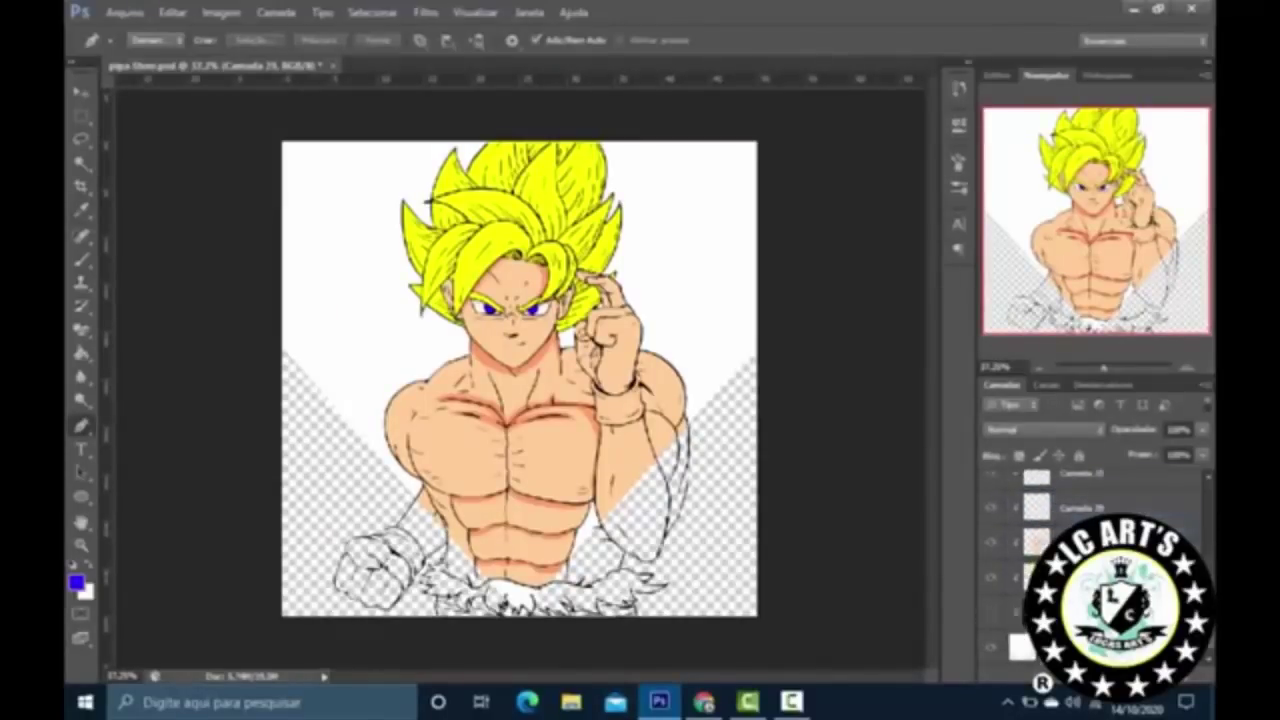
key("ctrl+z")
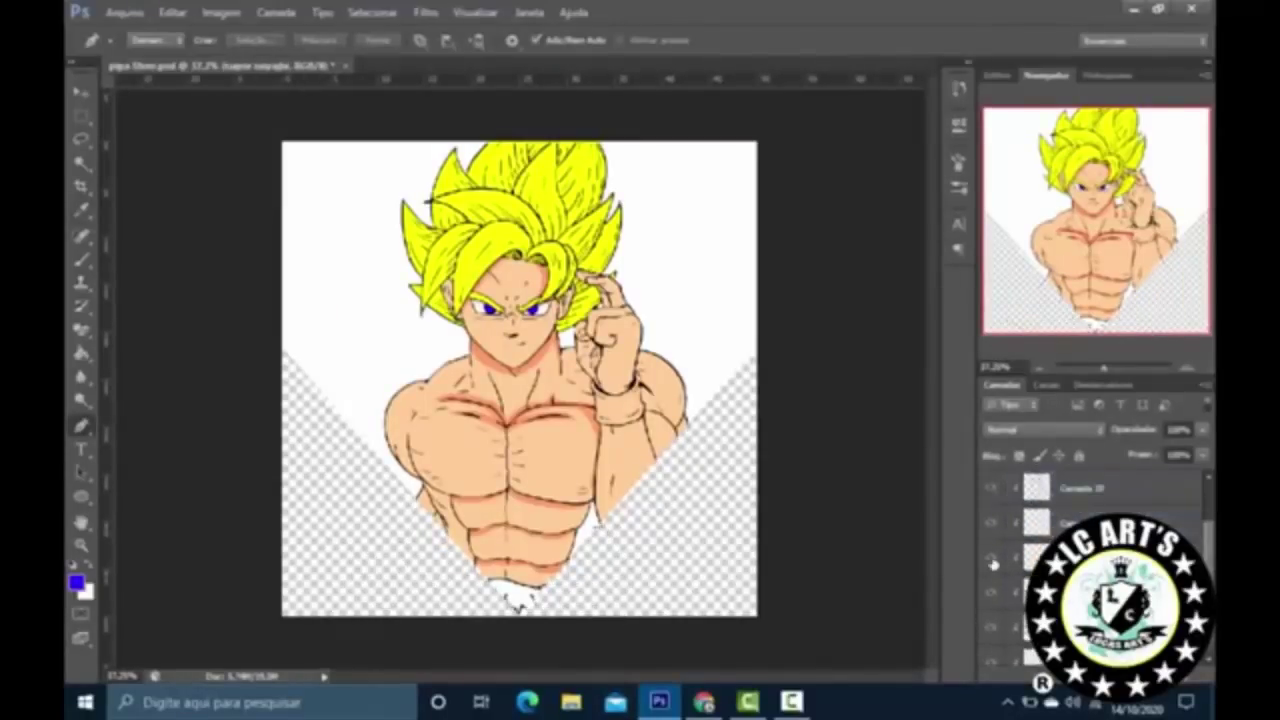
Step: On a new layer below the line drawing, trace the outline of the raised arm's wristband with the Pen tool
scroll(609, 403, "up", 5)
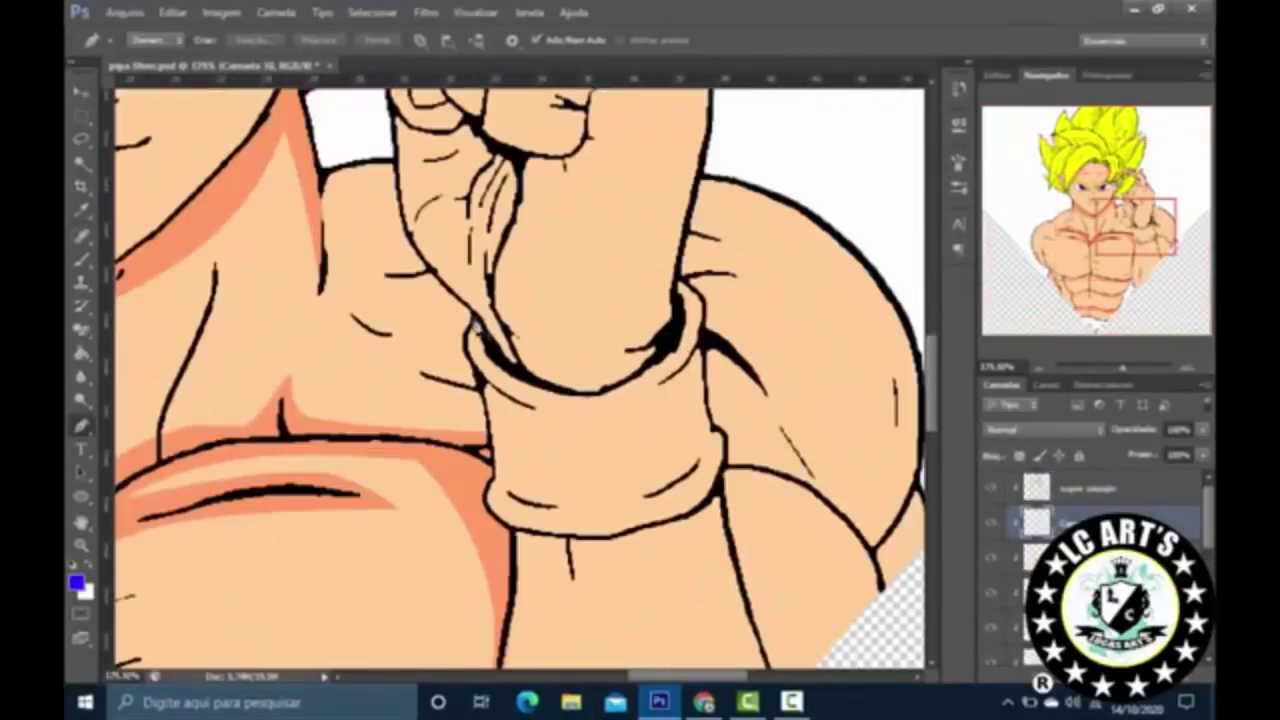
left_click(475, 325)
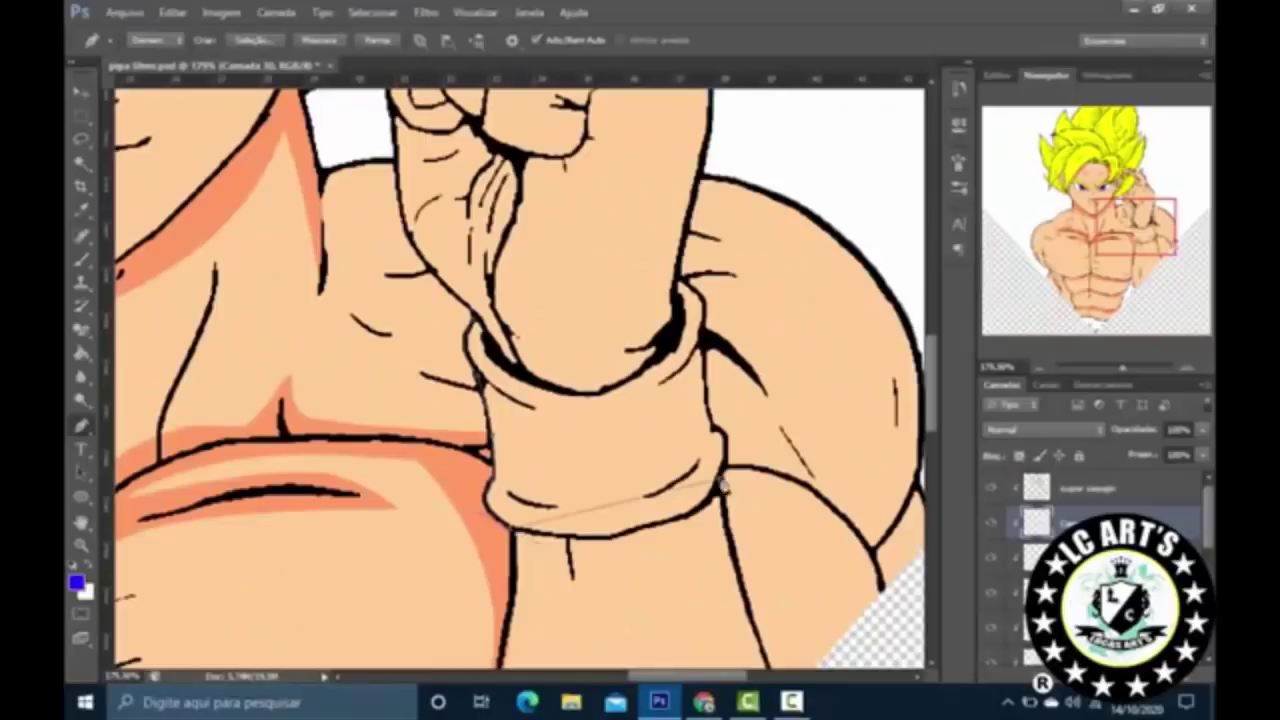
left_click_drag(617, 546, 655, 540)
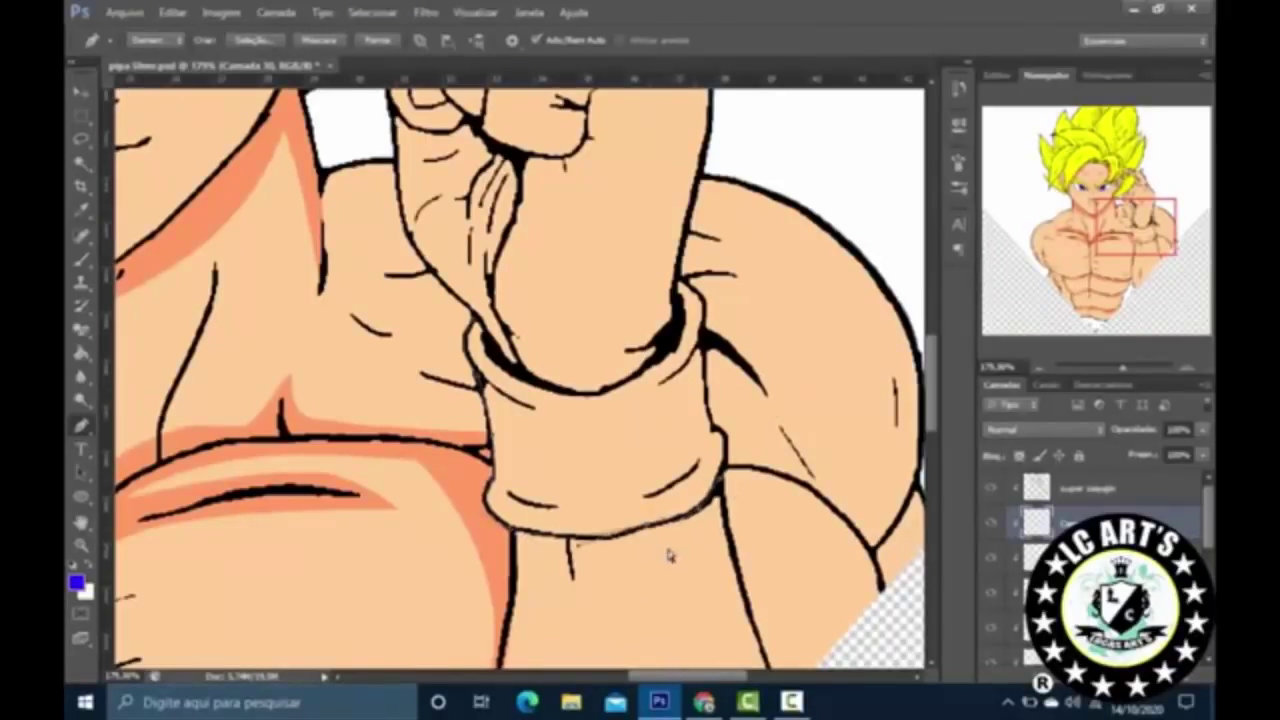
scroll(693, 388, "up", 3)
left_click_drag(693, 388, 615, 360)
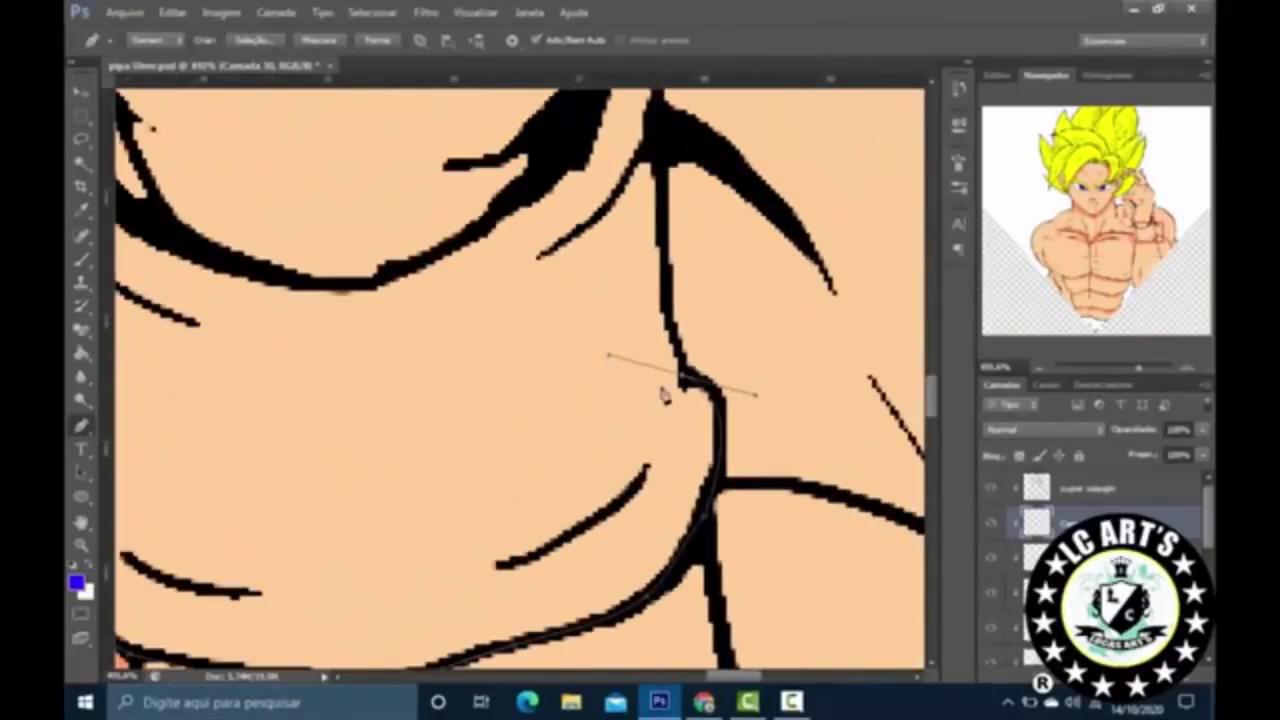
scroll(663, 389, "up", 2)
scroll(665, 133, "down", 3)
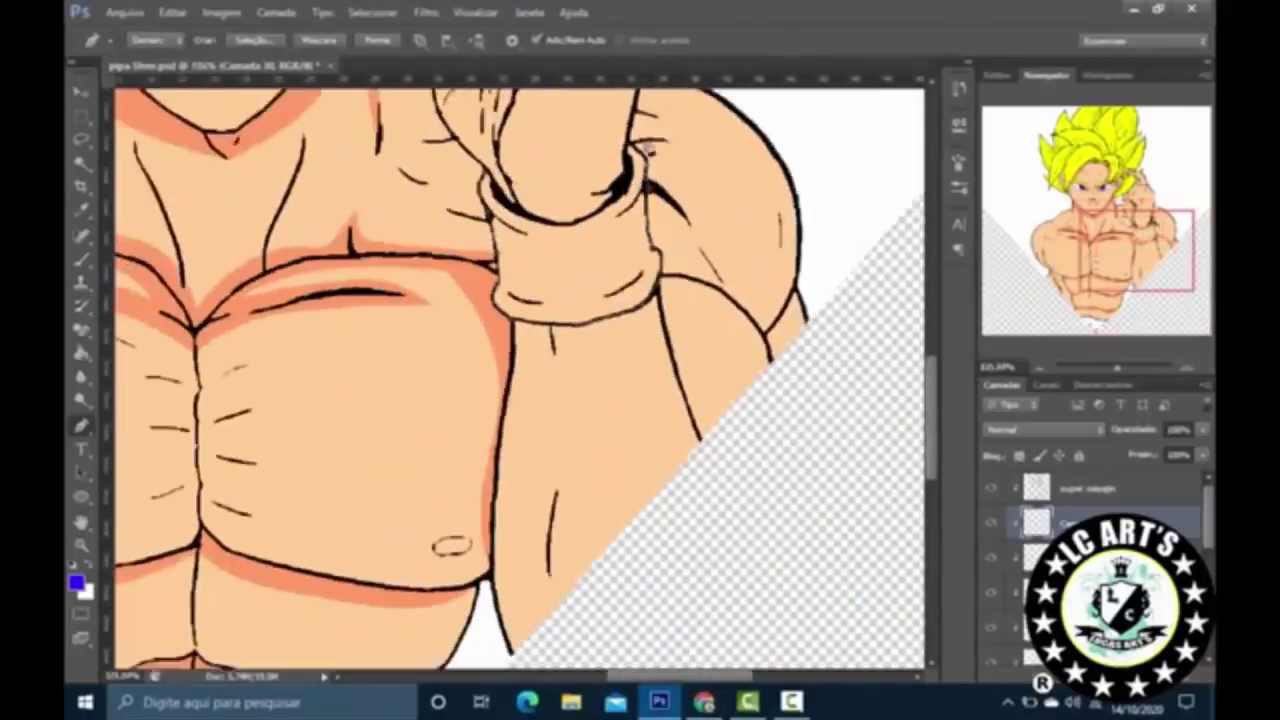
scroll(620, 155, "up", 2)
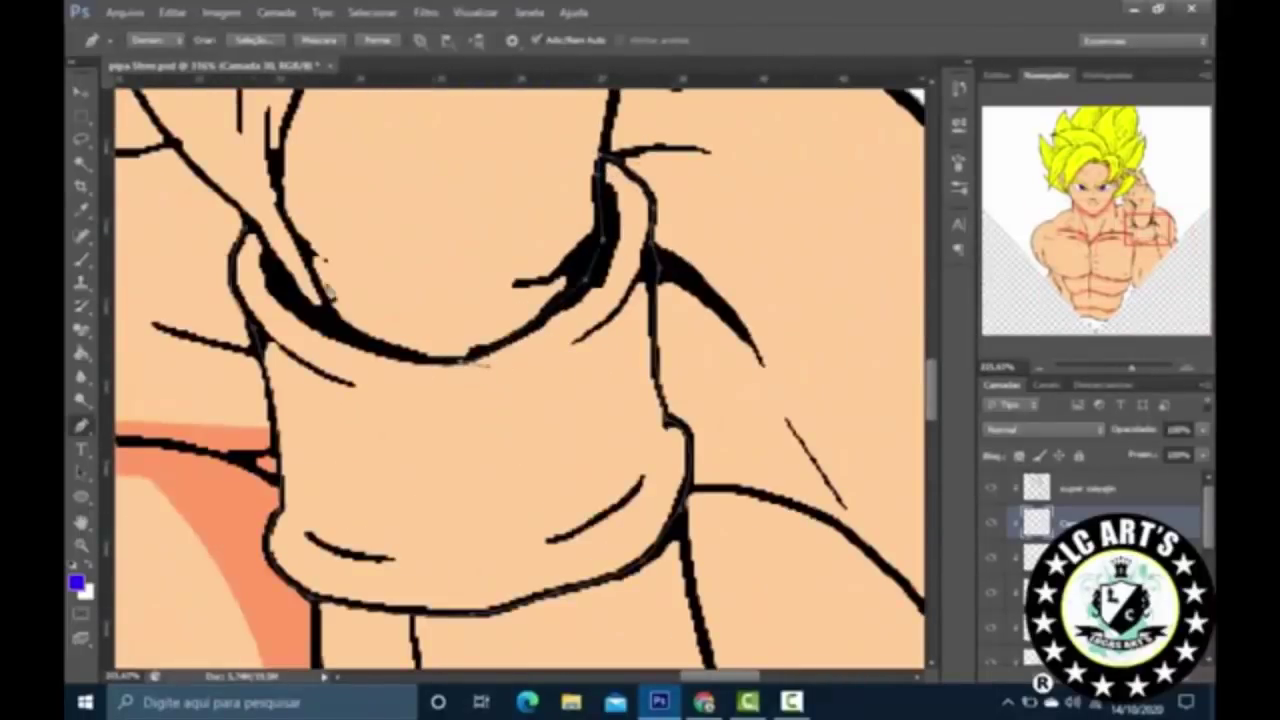
Step: Fill the wristband path with orange at 100% opacity and remove the path
scroll(408, 285, "down", 4)
right_click(592, 160)
left_click(660, 250)
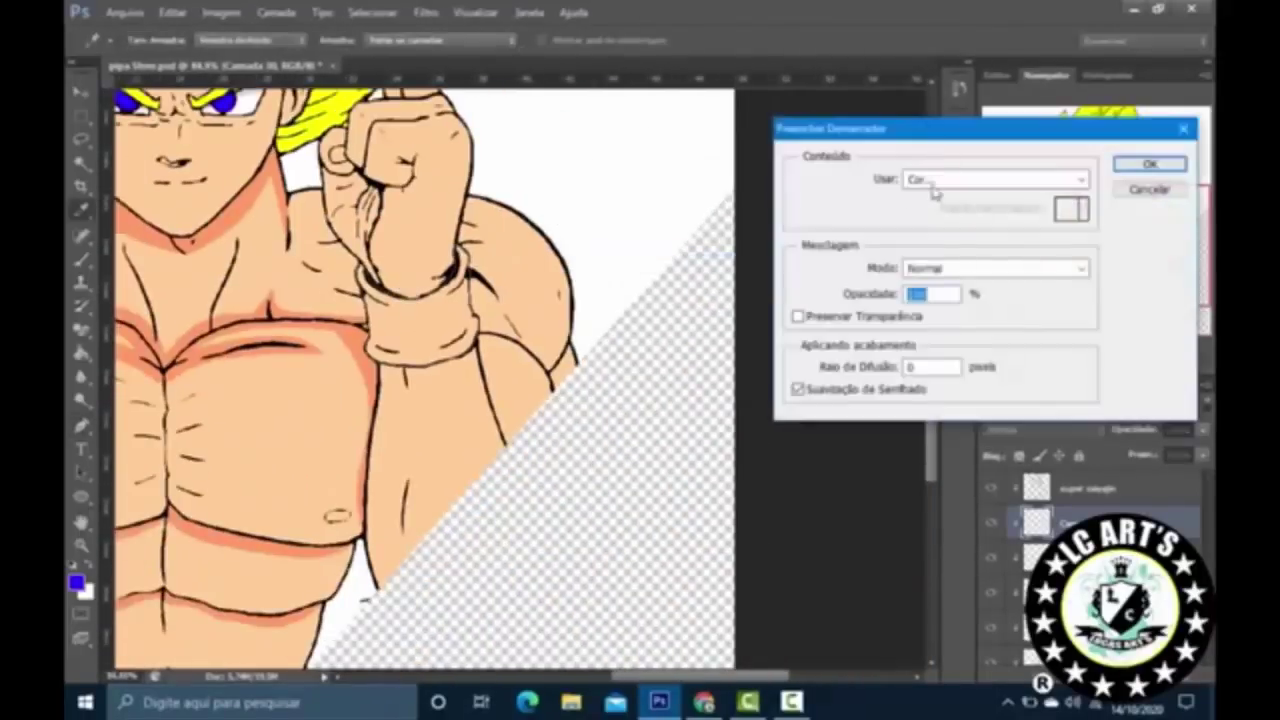
left_click(933, 190)
left_click(1069, 297)
left_click(1150, 163)
right_click(571, 191)
left_click(600, 211)
Step: Trace a shadow along the raised palm's edge and above the wristband, fill it with the salmon tone, and delete the path
scroll(518, 655, "down", 1)
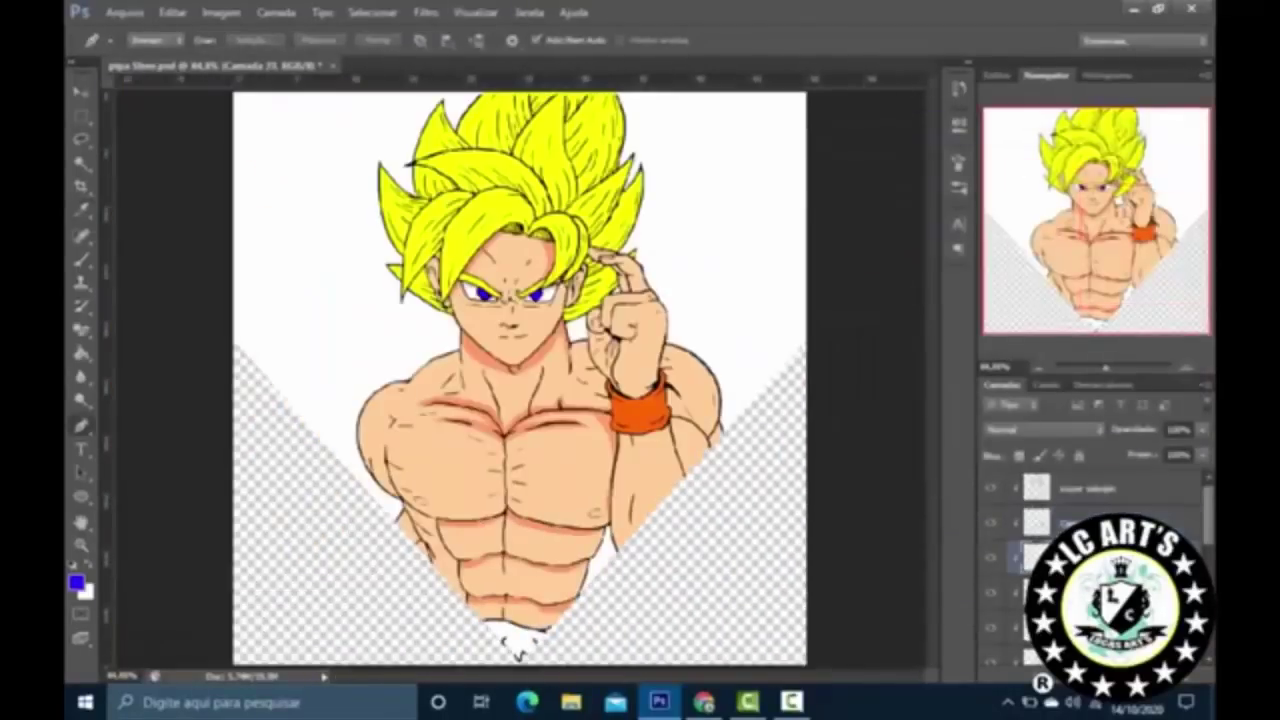
scroll(686, 392, "up", 3)
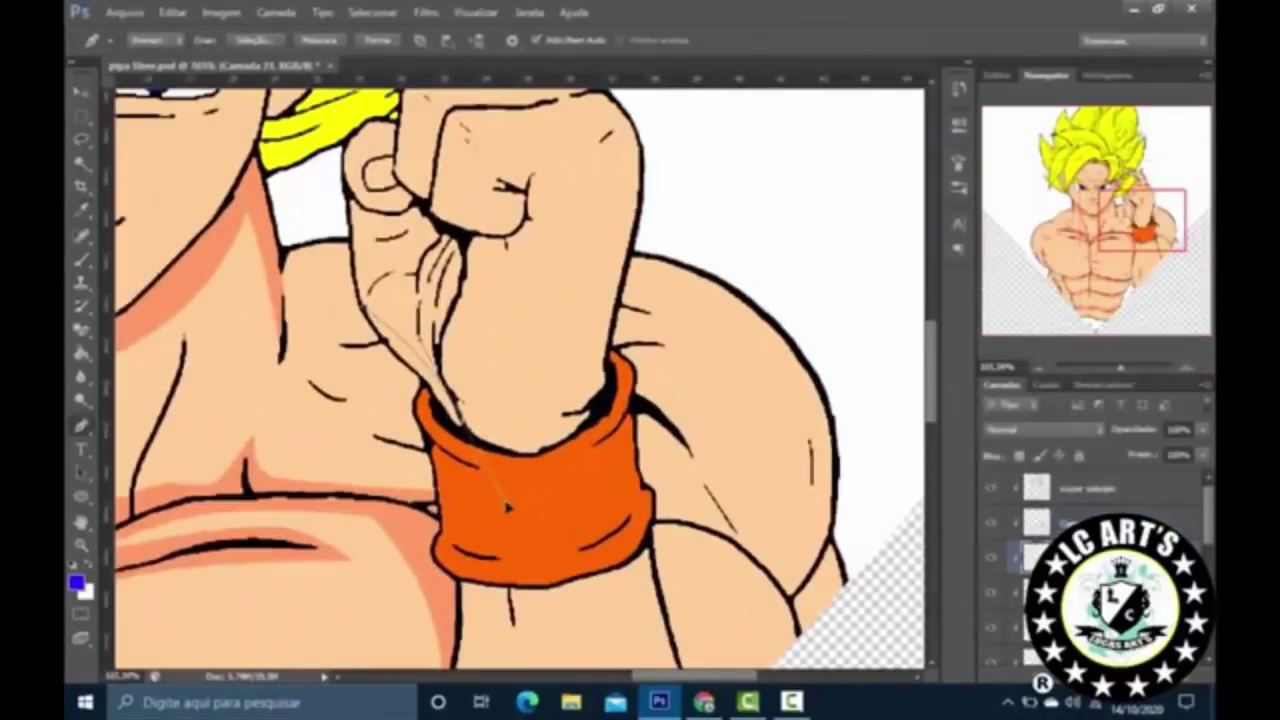
left_click(607, 380)
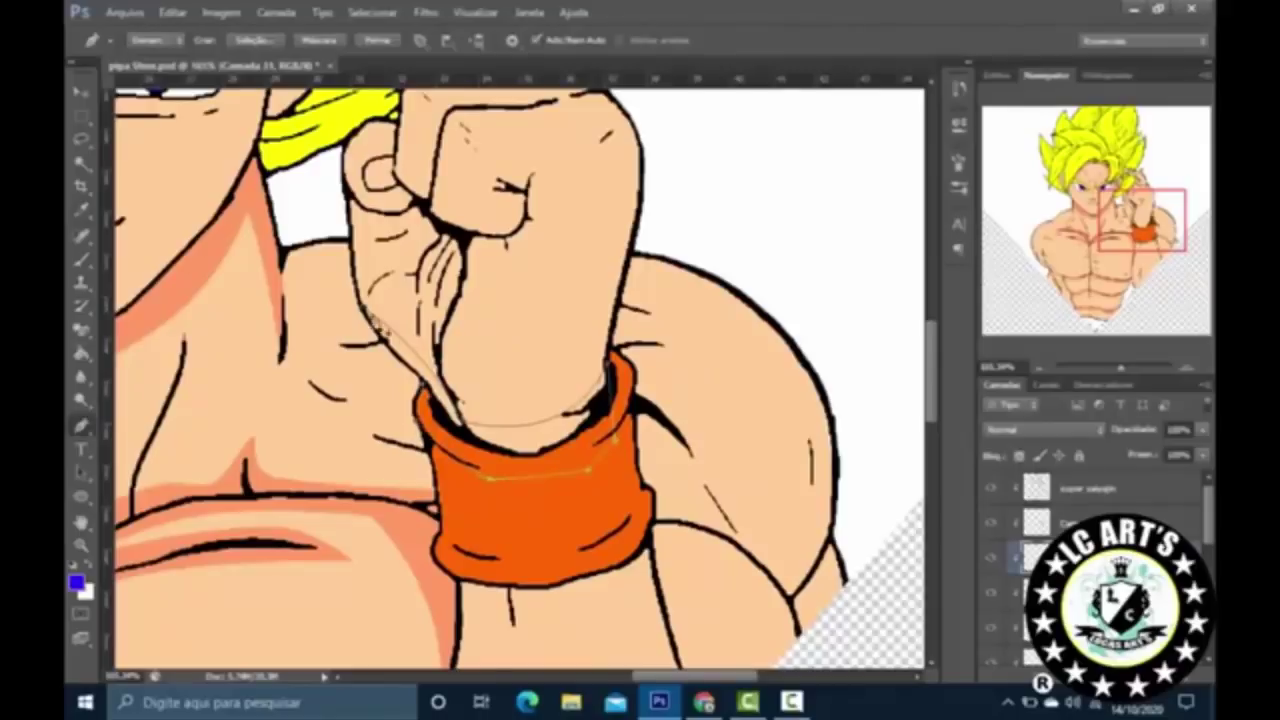
scroll(628, 527, "down", 4)
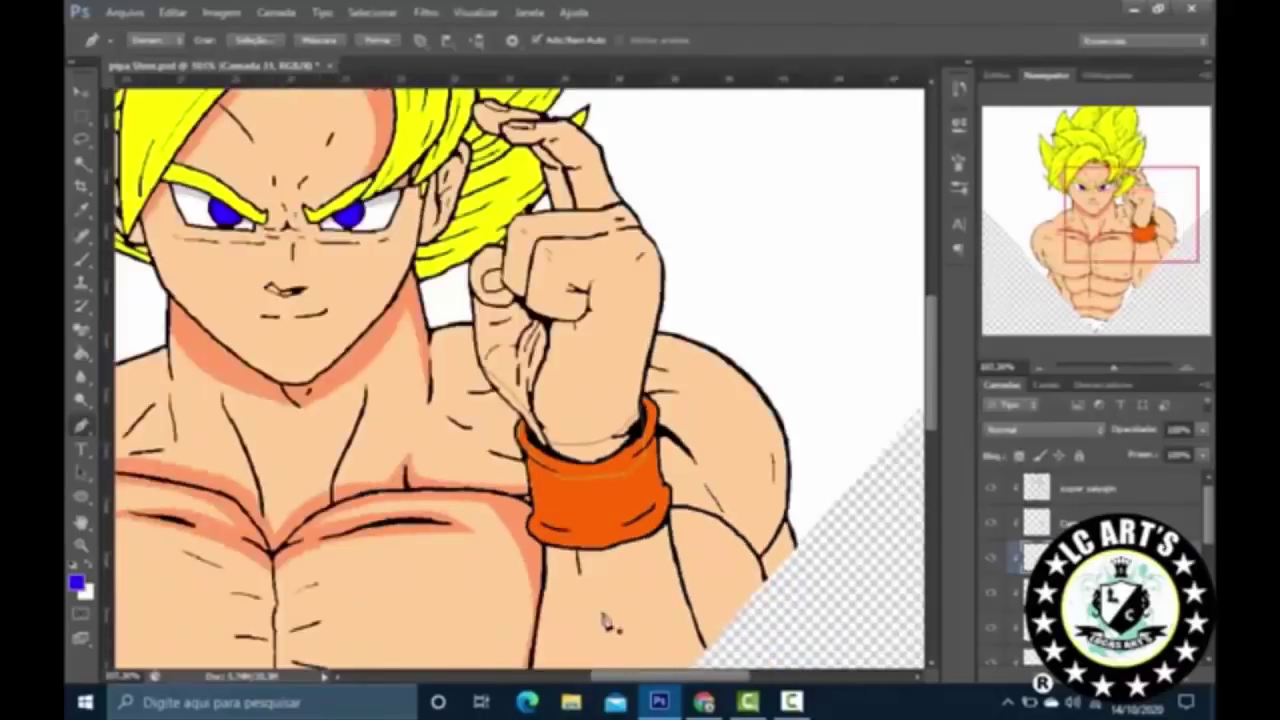
scroll(657, 578, "up", 1)
right_click(728, 256)
left_click(760, 322)
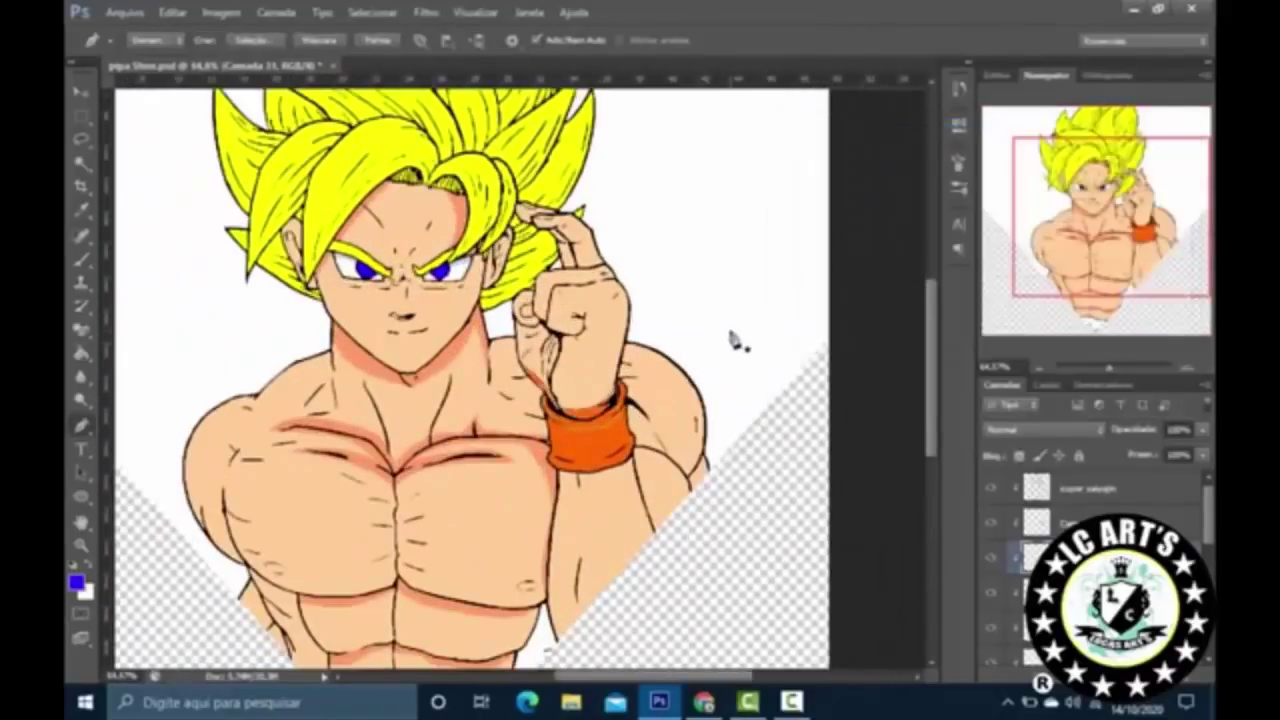
left_click(943, 177)
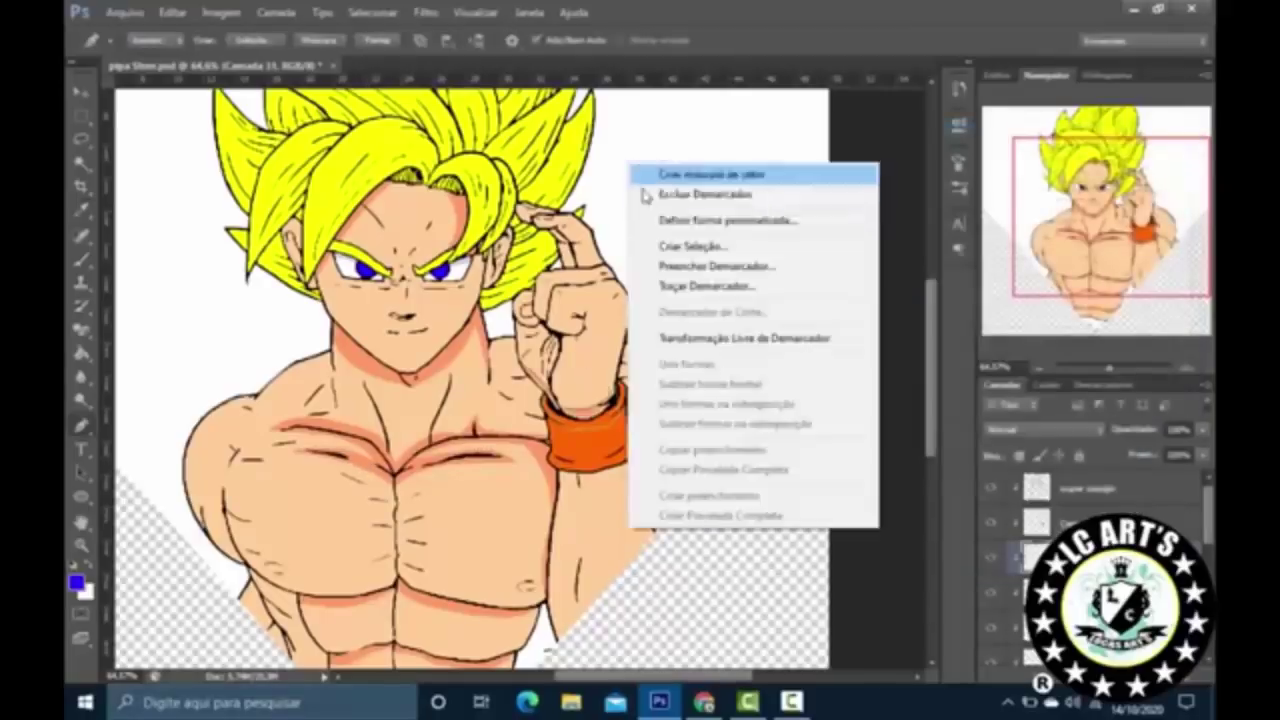
key("Escape")
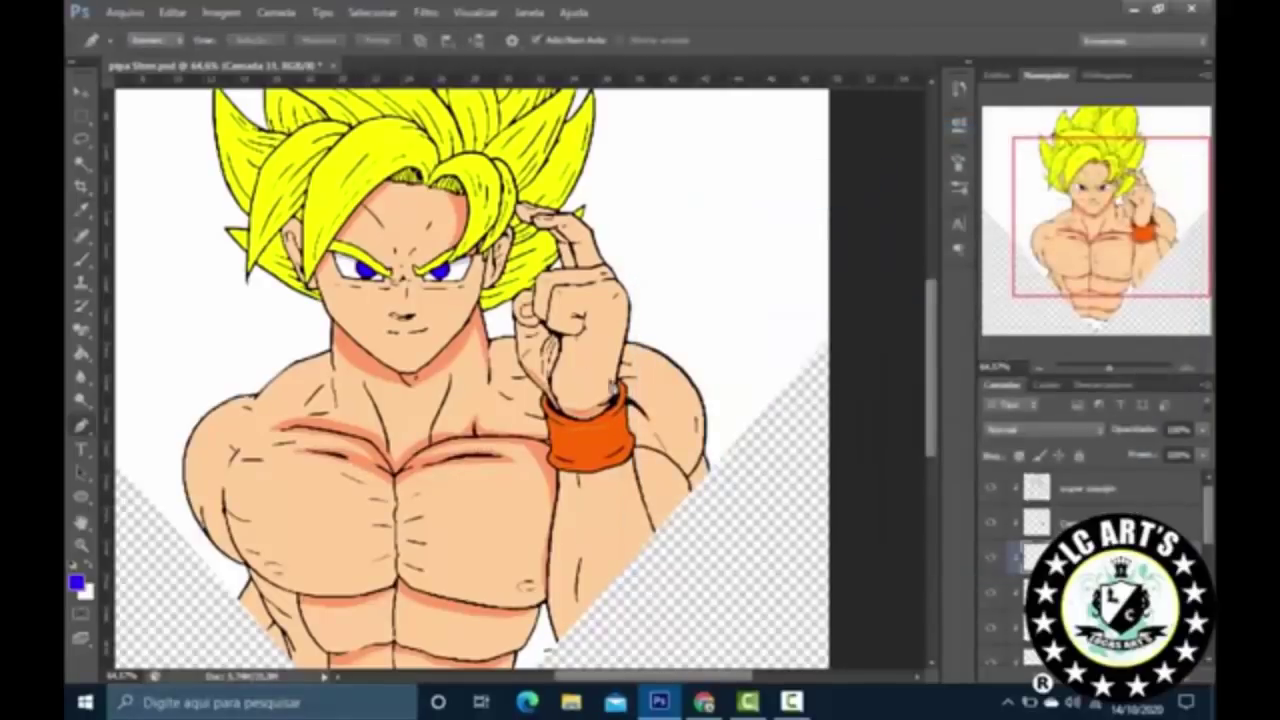
Step: Trace shadows along the bent finger above the fist and around the palm crease, and fill them with the salmon tone
scroll(580, 300, "up", 5)
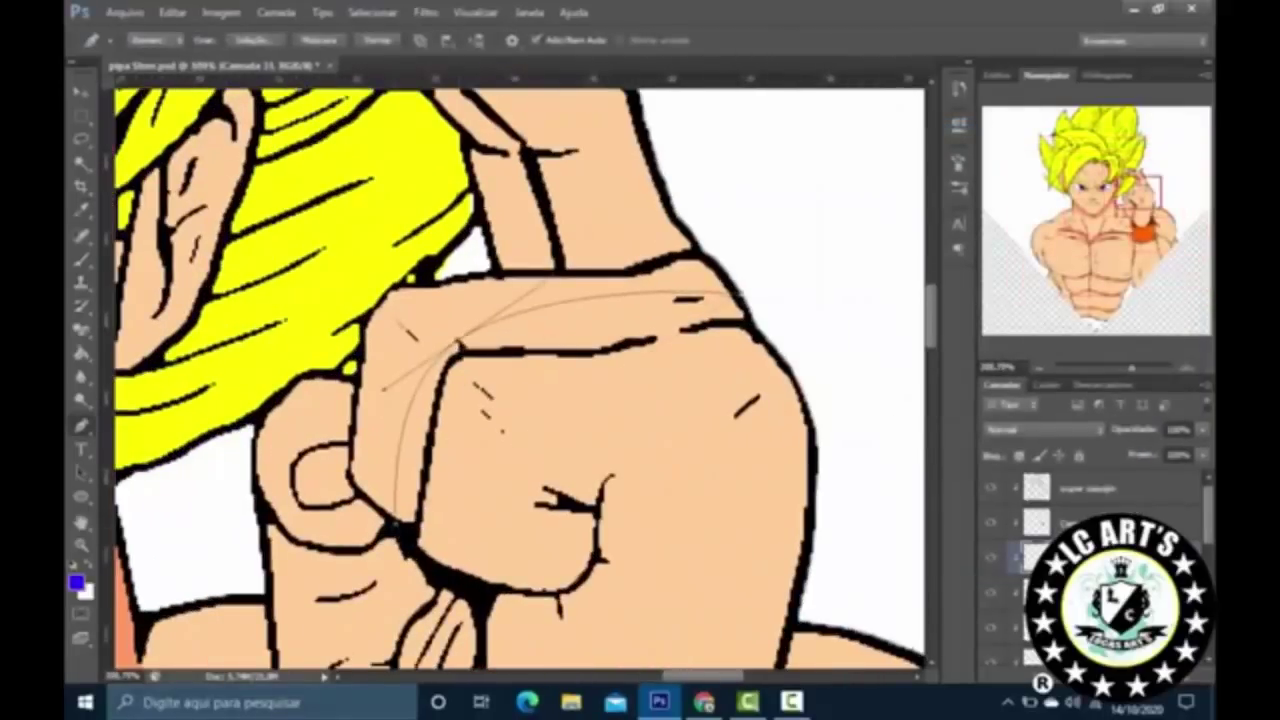
left_click_drag(728, 300, 738, 332)
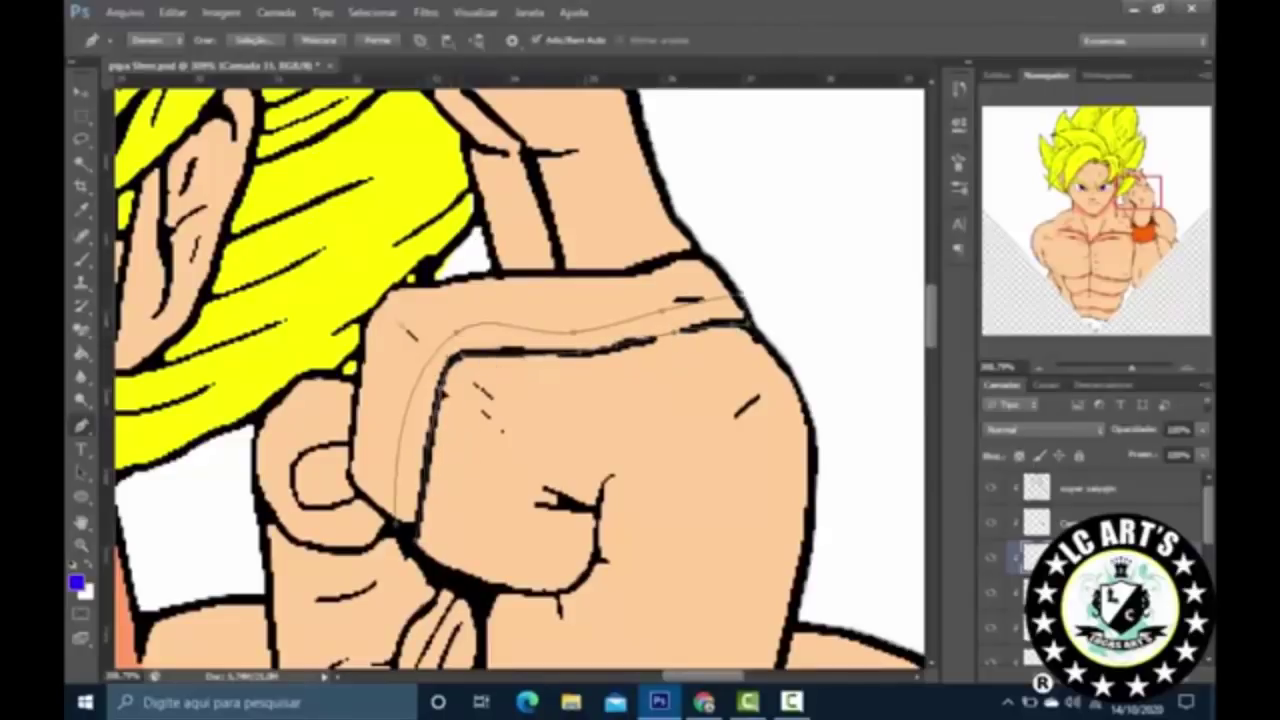
left_click(499, 506)
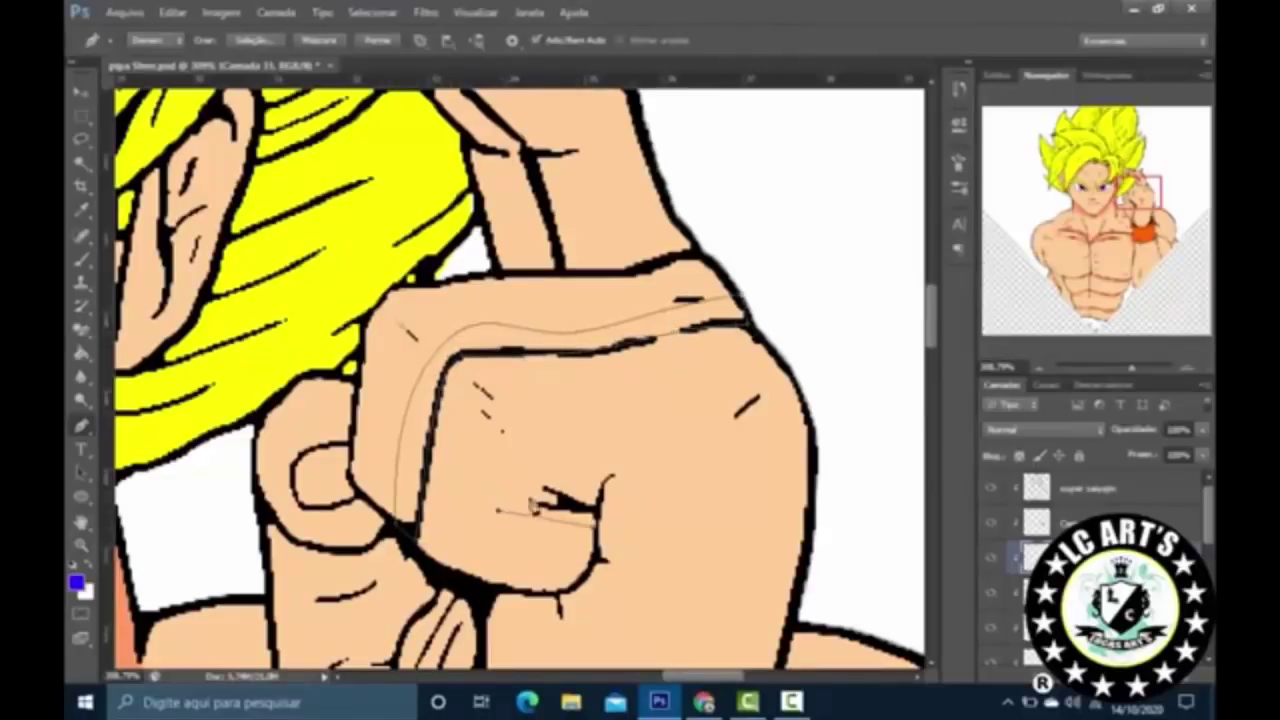
left_click_drag(668, 452, 748, 452)
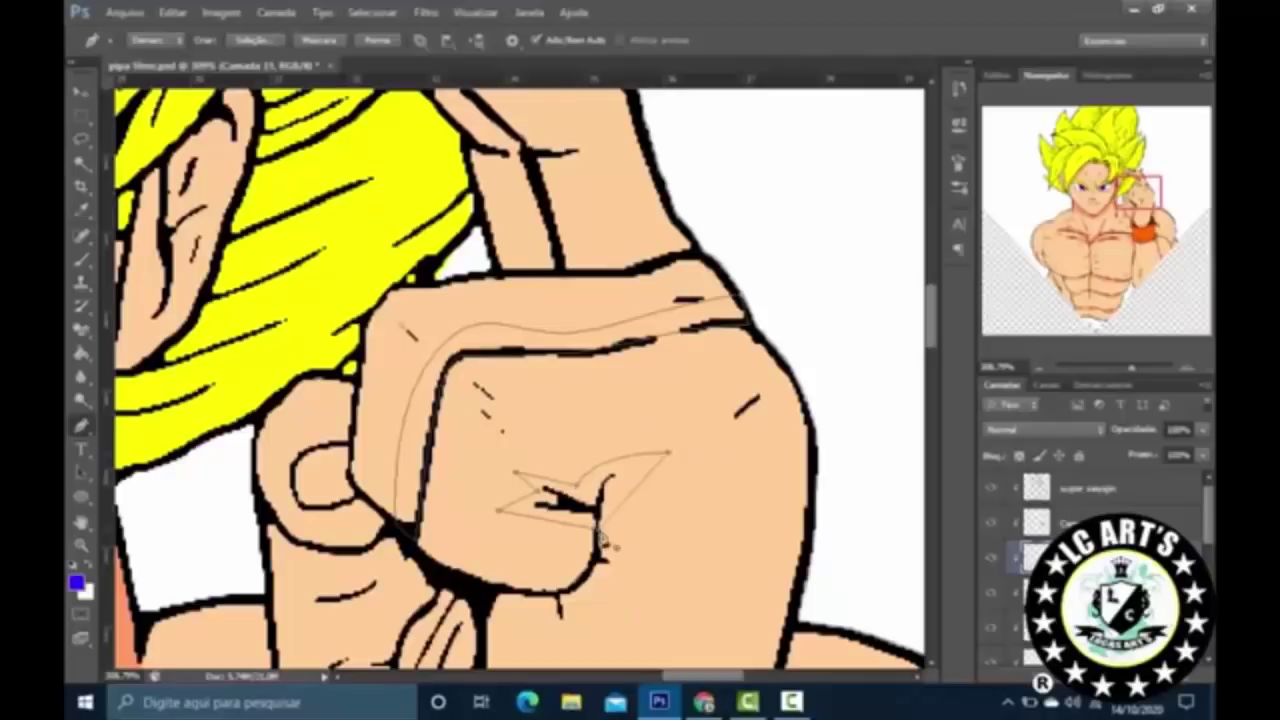
right_click(810, 407)
scroll(808, 246, "down", 4)
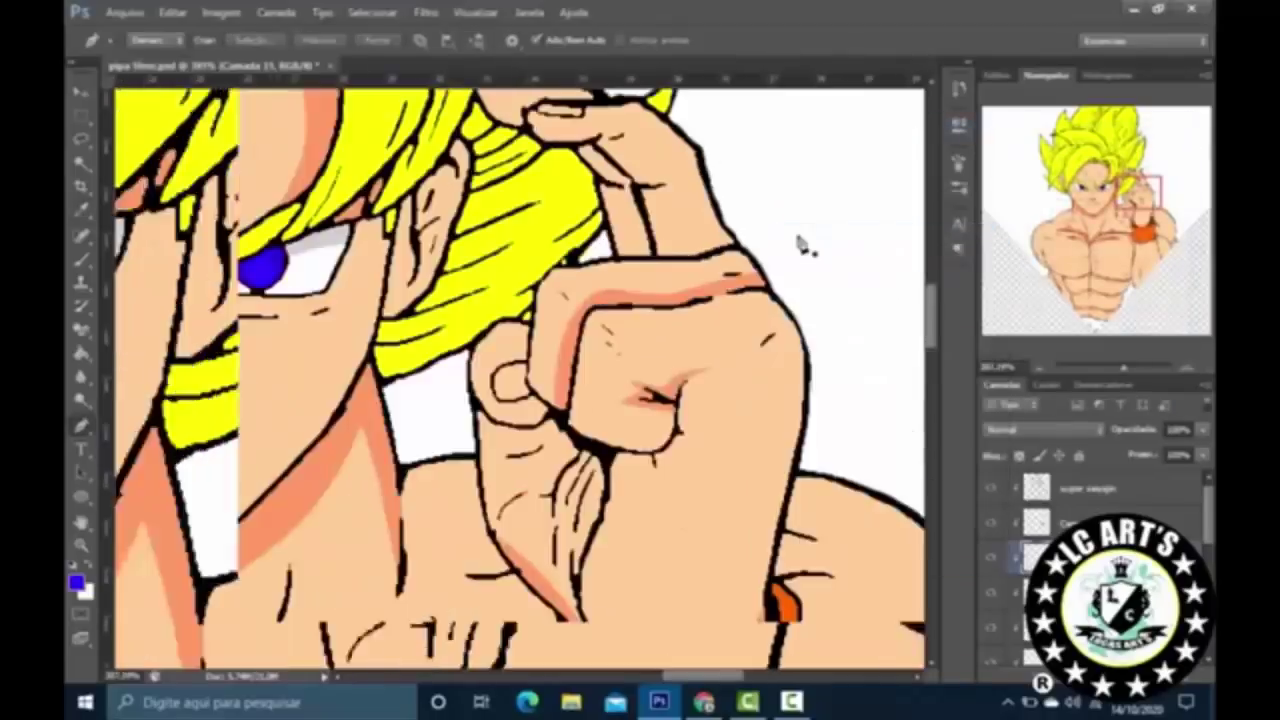
Step: Trace shadows along the inner edges of the raised fingers and beneath the extended fingertip, and fill them with the salmon tone
scroll(808, 163, "up", 2)
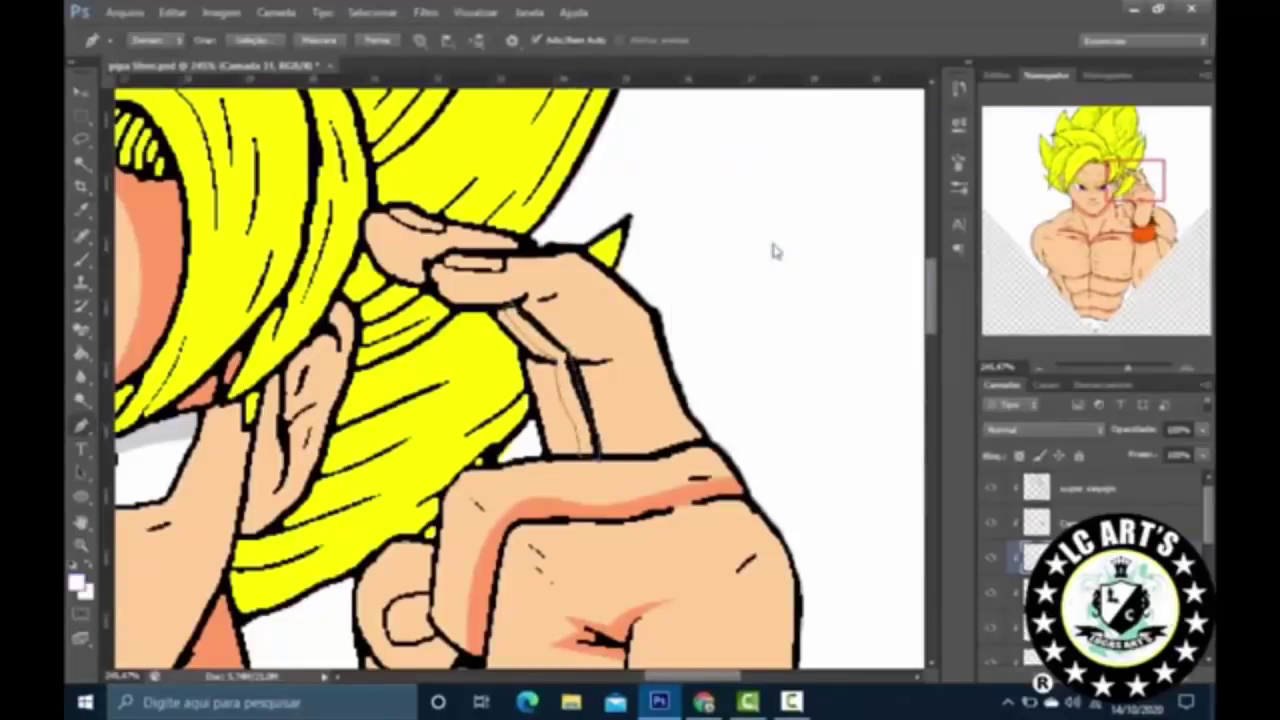
scroll(490, 278, "up", 2)
left_click_drag(491, 280, 588, 297)
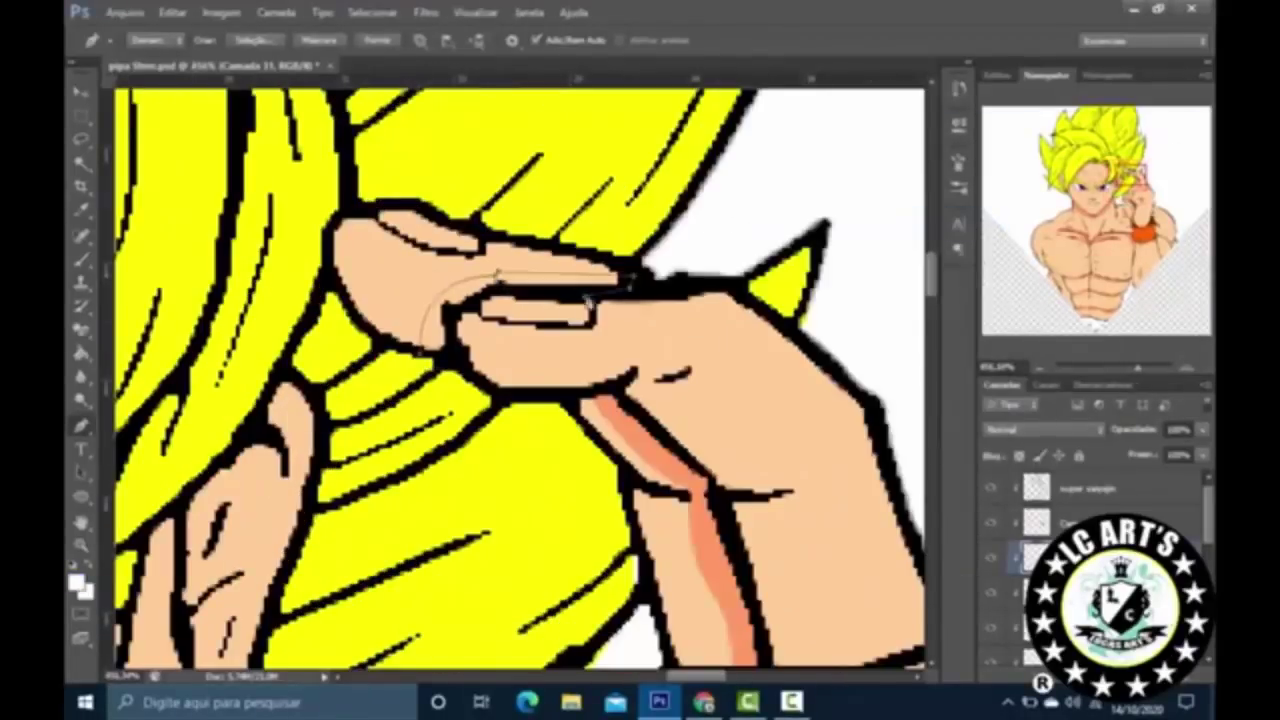
scroll(448, 362, "up", 2)
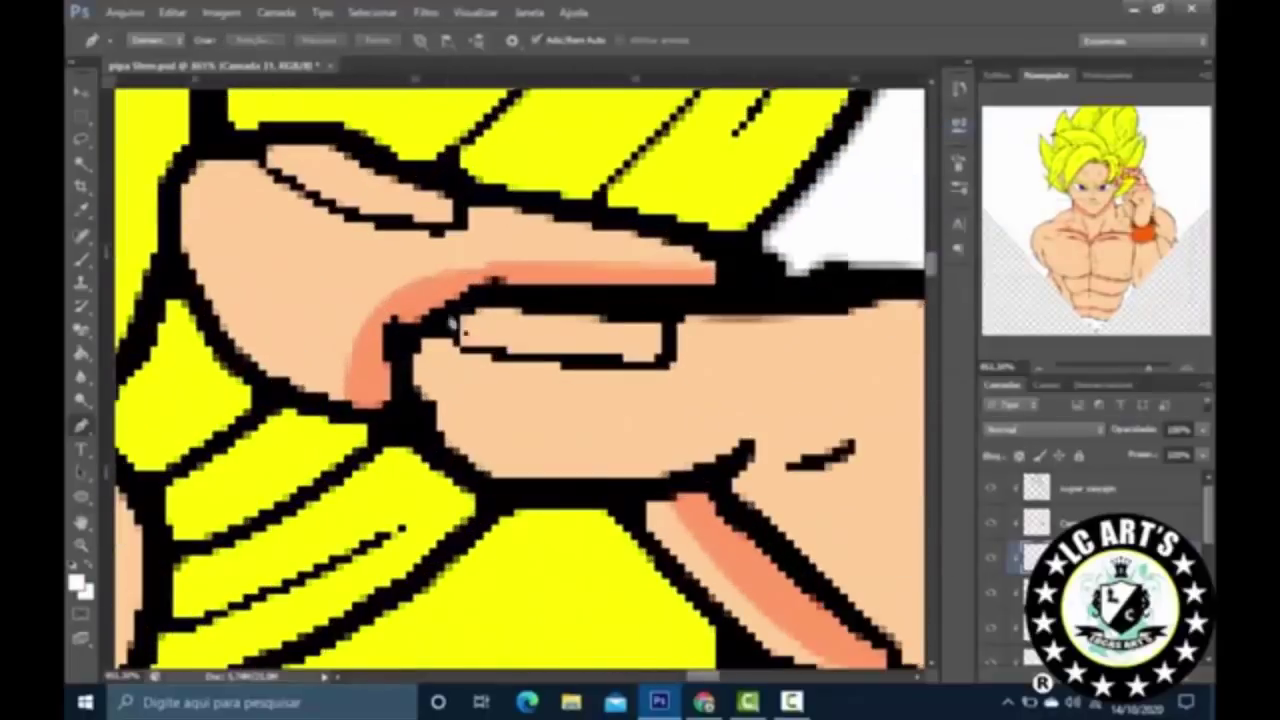
Step: Trace the nails of the two raised fingertips with the Pen tool and fill the paths with white
left_click(664, 300)
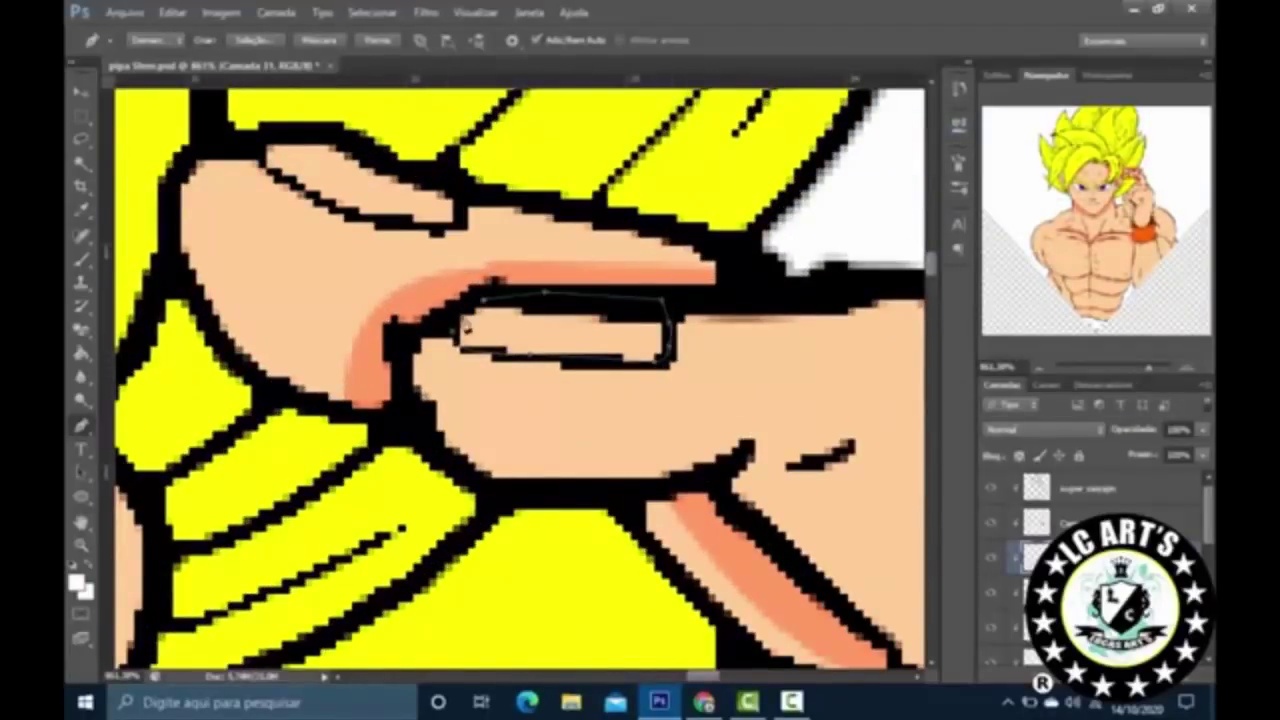
scroll(700, 300, "down", 1)
left_click_drag(570, 268, 558, 244)
right_click(740, 283)
key("Return")
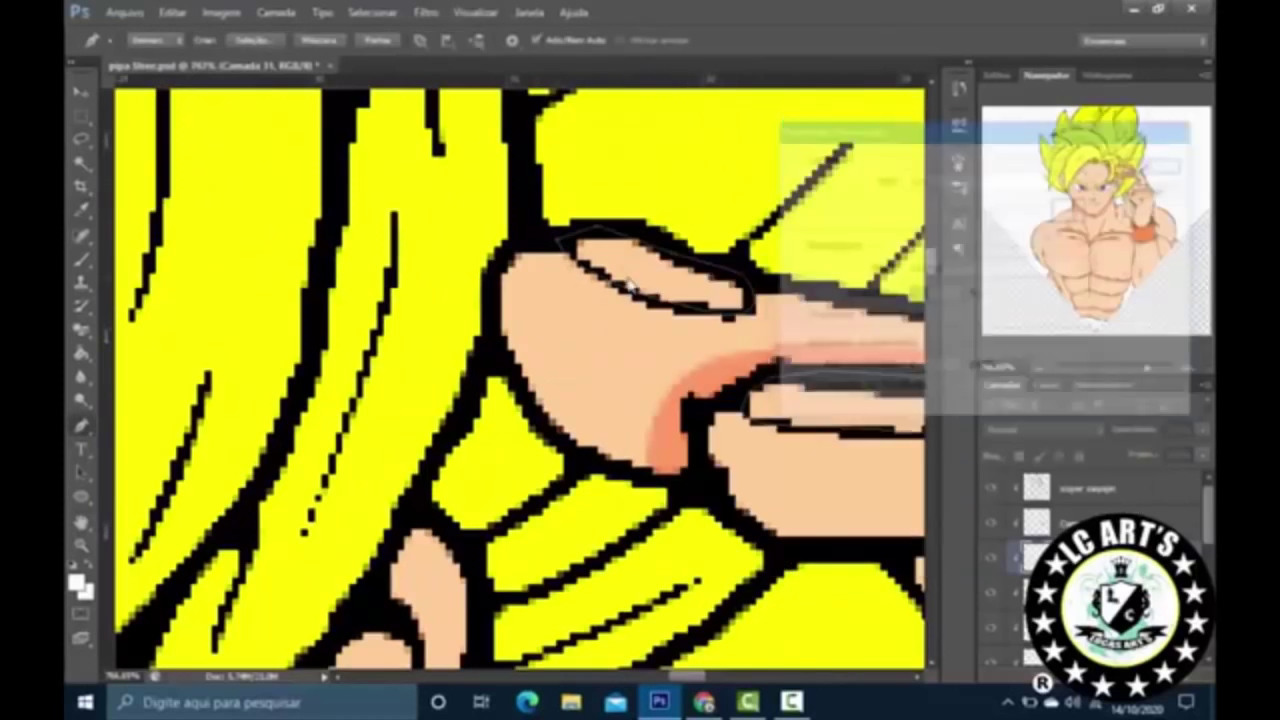
Step: Trace the thumbnail of the raised hand with the Pen tool and fill it with white
scroll(775, 405, "down", 5)
scroll(775, 405, "up", 5)
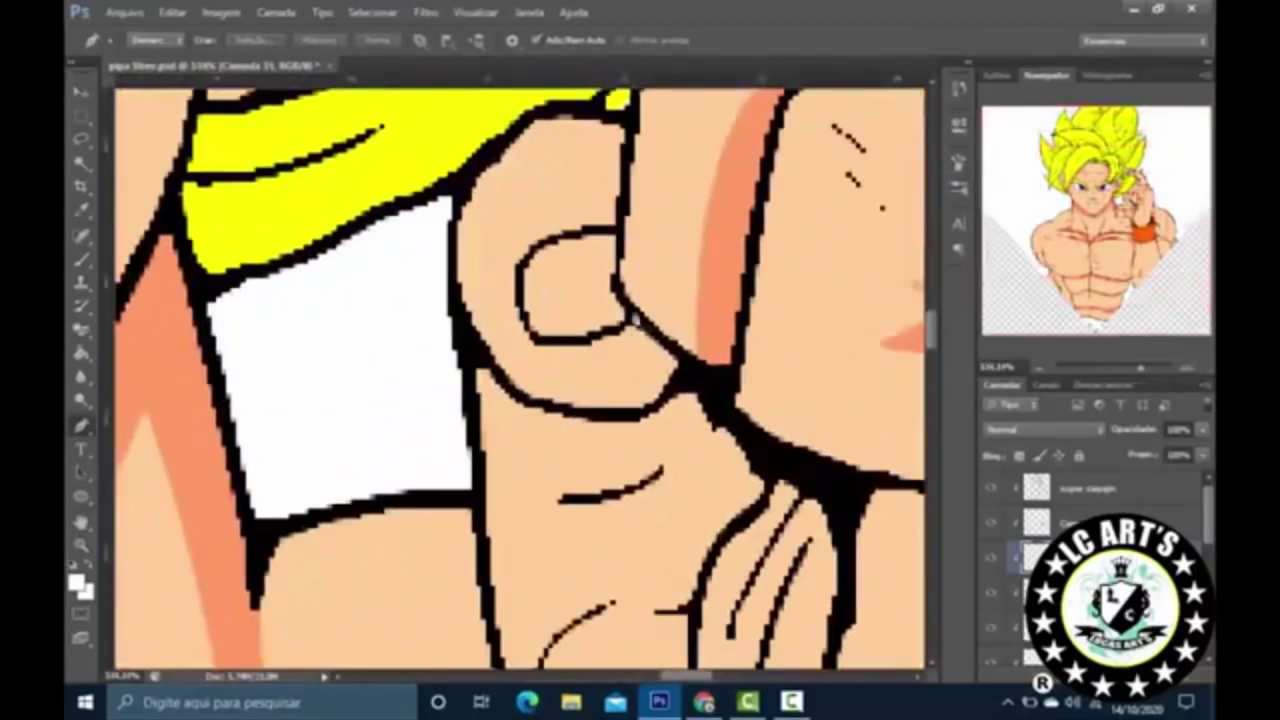
left_click(540, 228)
left_click(490, 313)
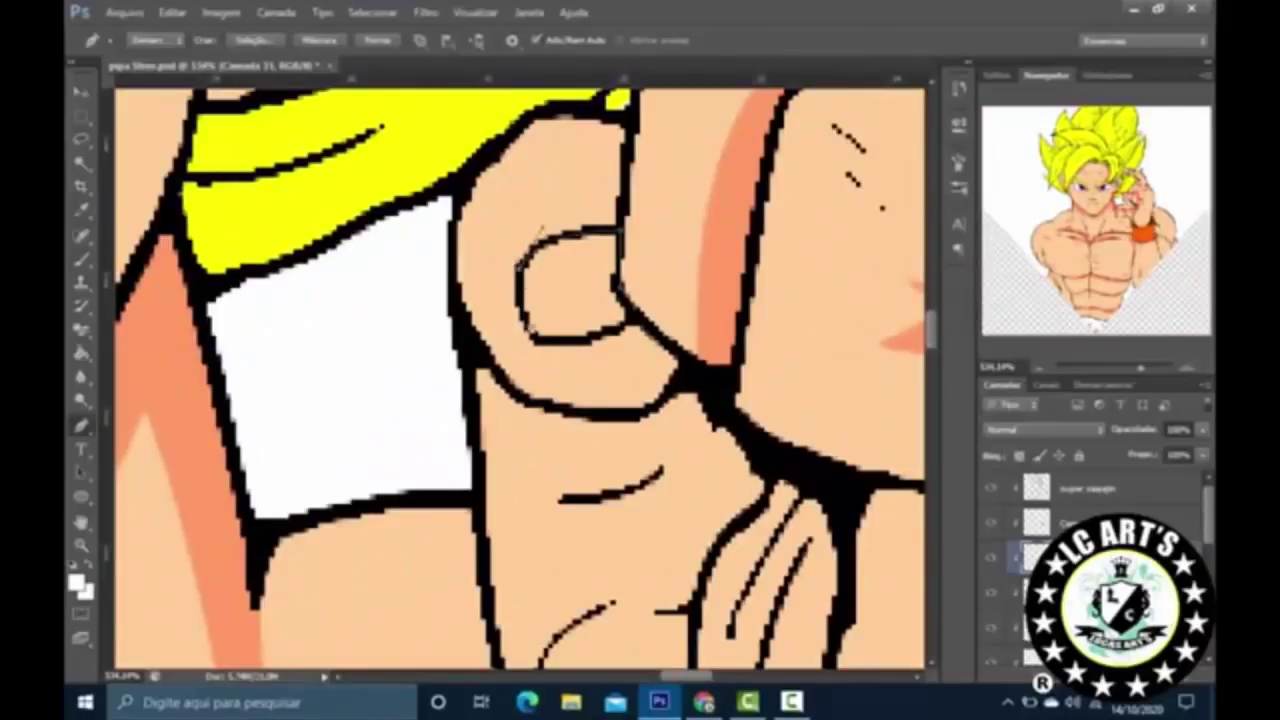
right_click(660, 267)
key("Return")
scroll(757, 277, "down", 5)
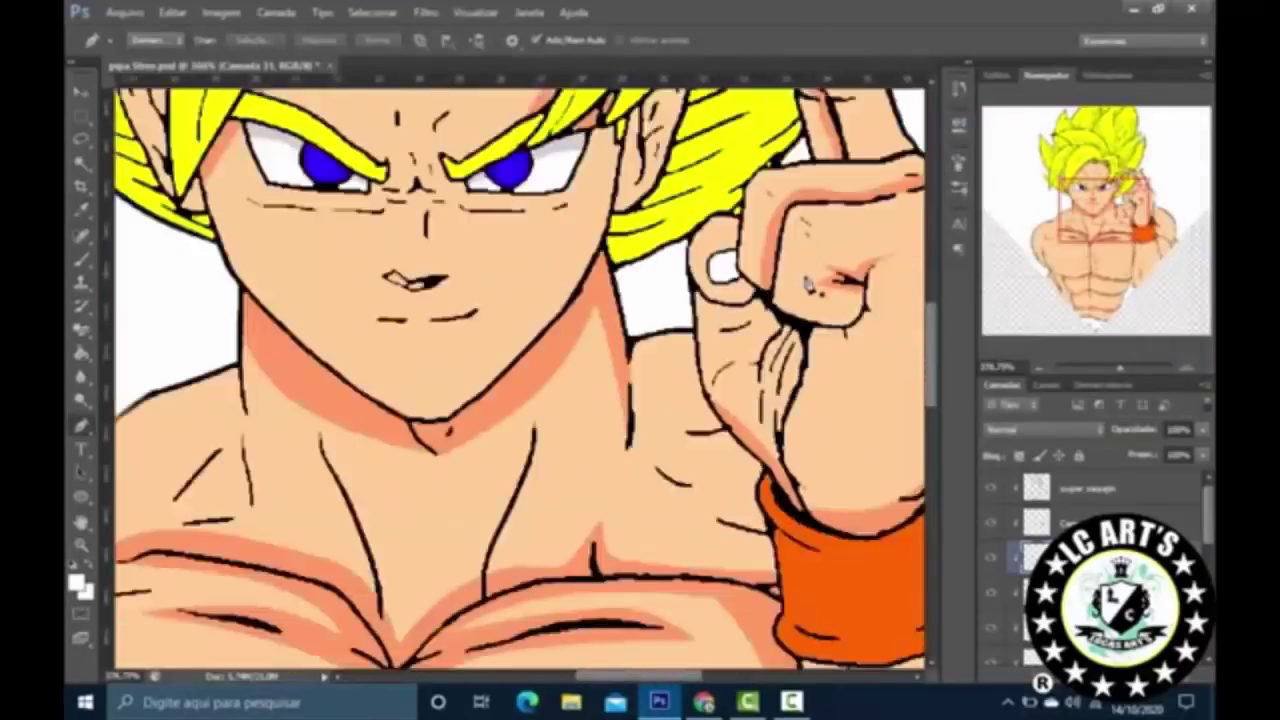
Step: On the layer beneath the nail fill, trace a shadow on the thumb beside the bent finger and fill it with salmon
scroll(686, 560, "up", 3)
scroll(598, 285, "up", 4)
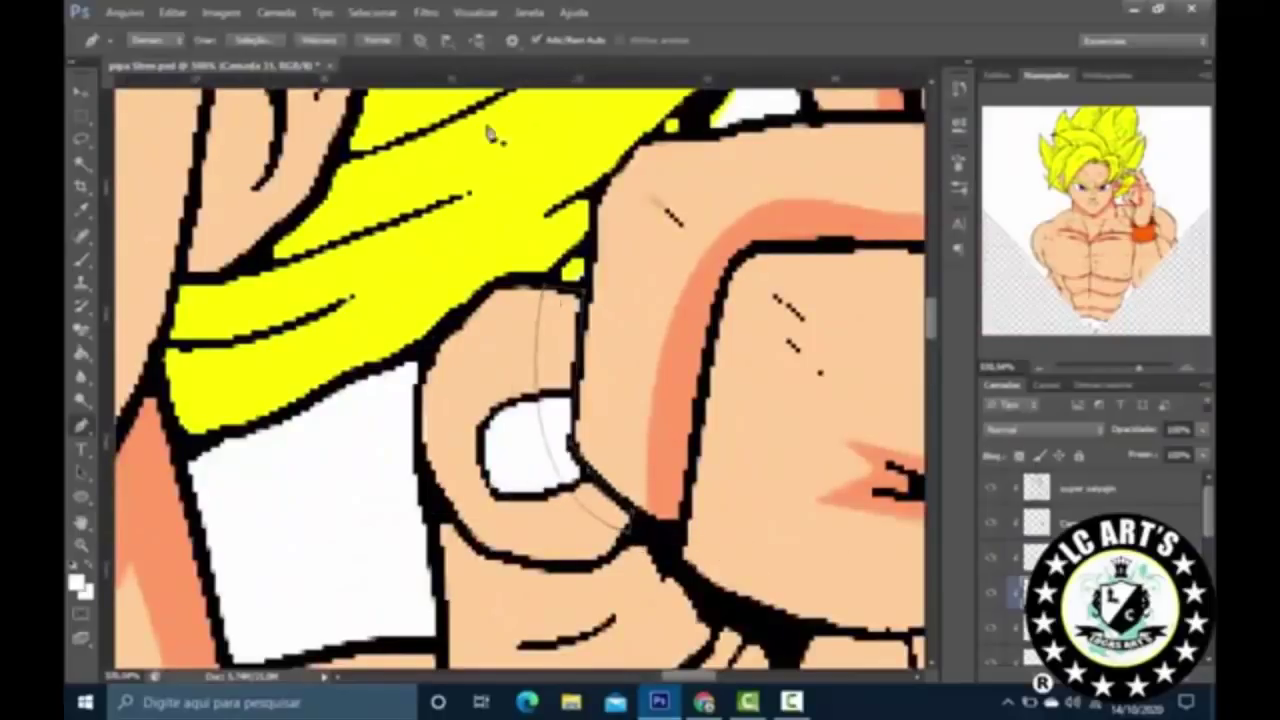
right_click(675, 224)
left_click(730, 330)
left_click(994, 177)
left_click(960, 271)
left_click(1143, 160)
scroll(705, 286, "down", 3)
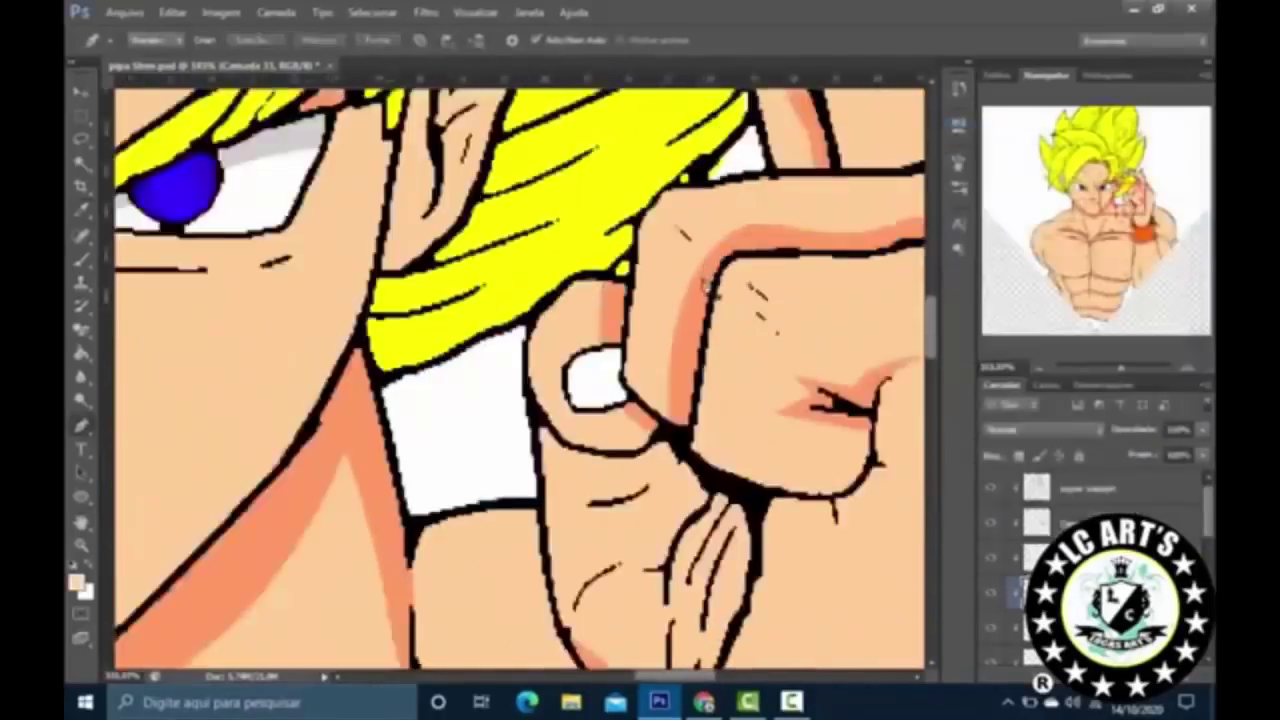
Step: Trace shadows on the shoulder and upper arm behind the wristband and fill them with the salmon tone
scroll(705, 286, "down", 3)
scroll(617, 212, "up", 3)
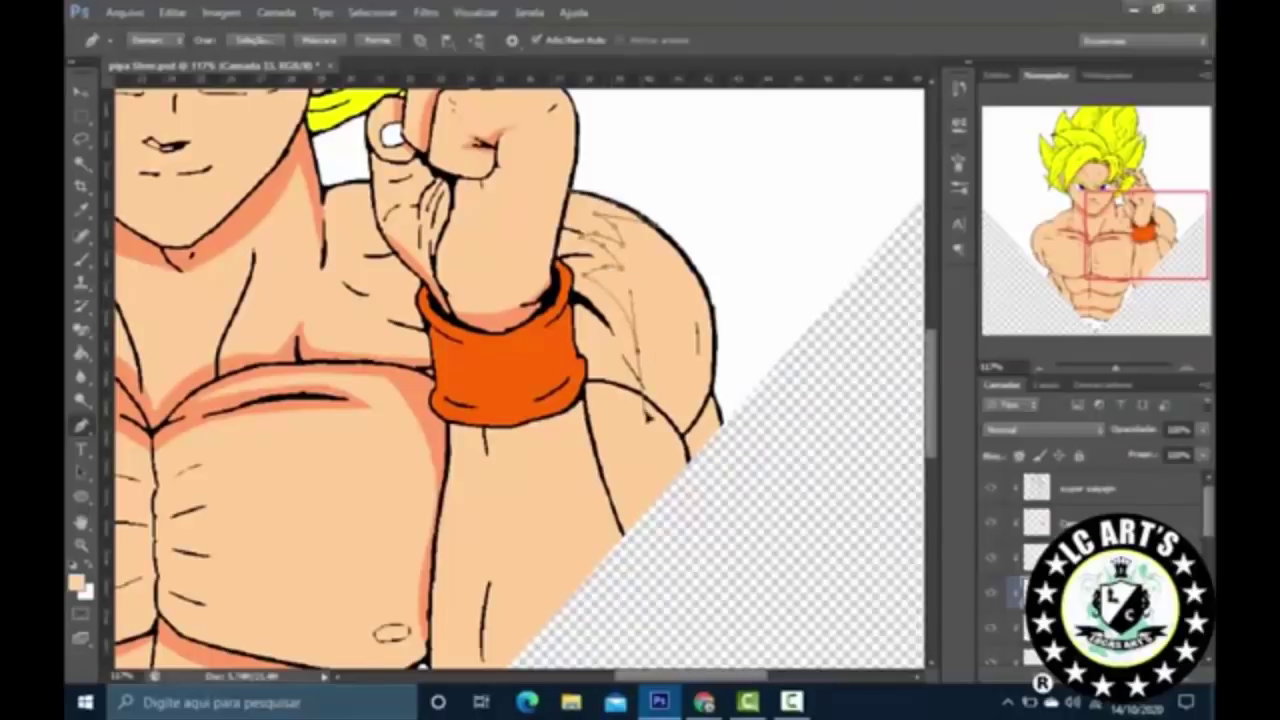
left_click(640, 378)
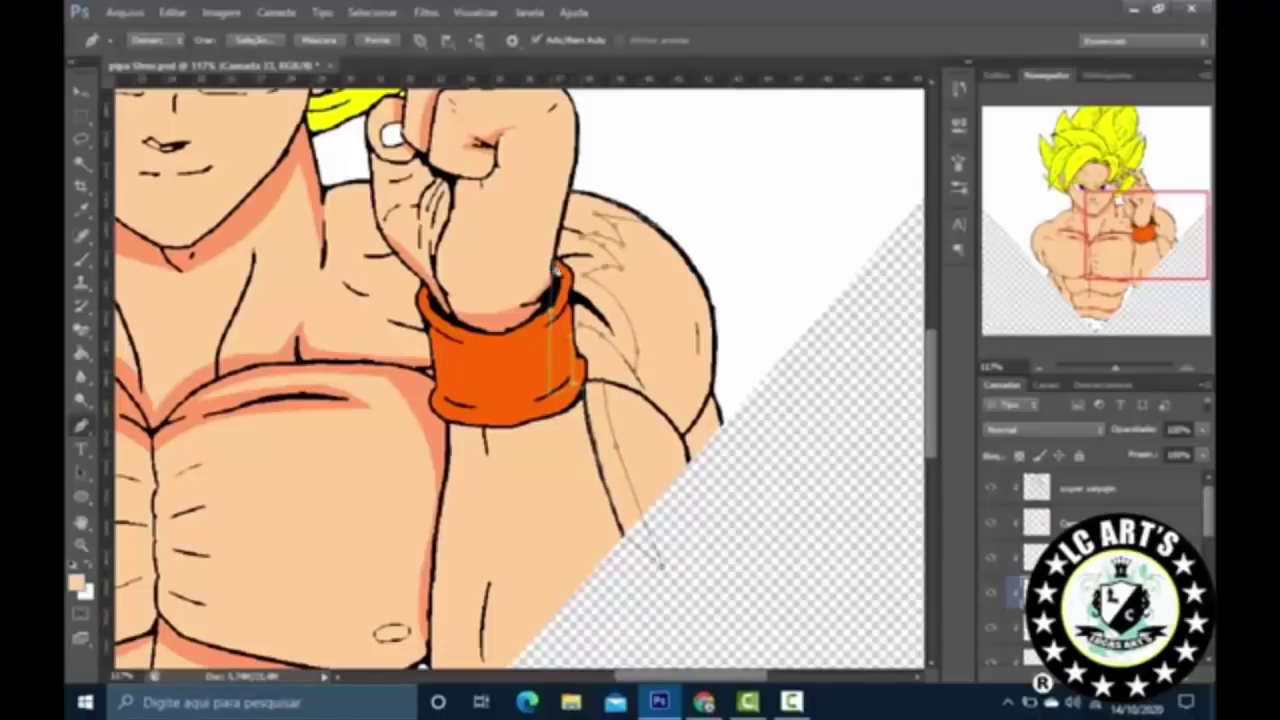
scroll(786, 250, "down", 5)
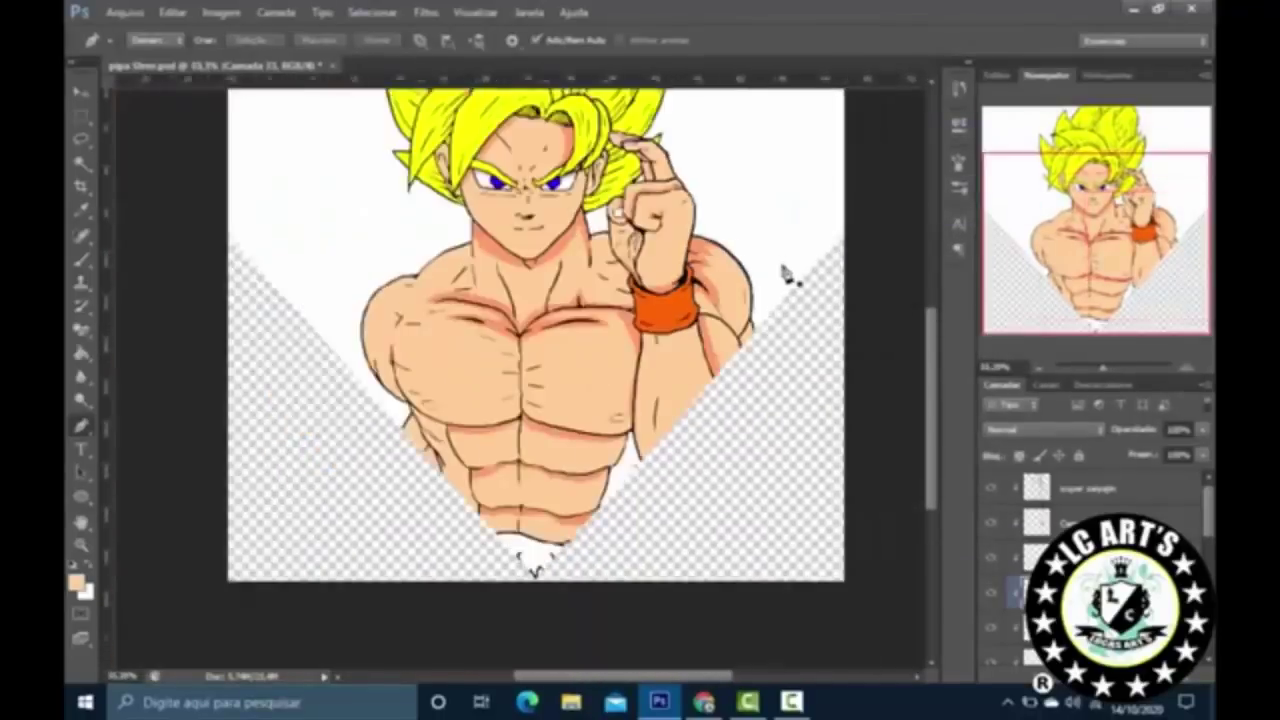
Step: Trace a jagged shadow along the outer edge of the opposite shoulder and upper arm, and fill it with the salmon tone
key("ctrl+0")
scroll(432, 450, "up", 5)
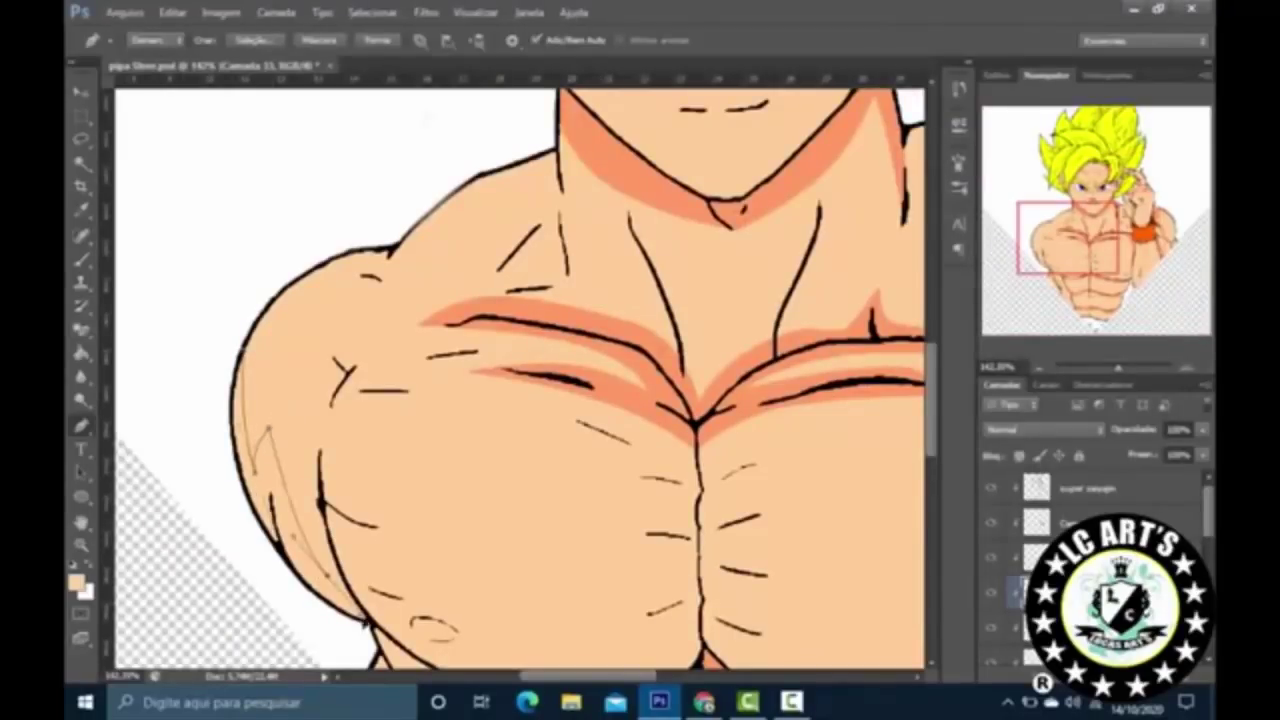
left_click(343, 376)
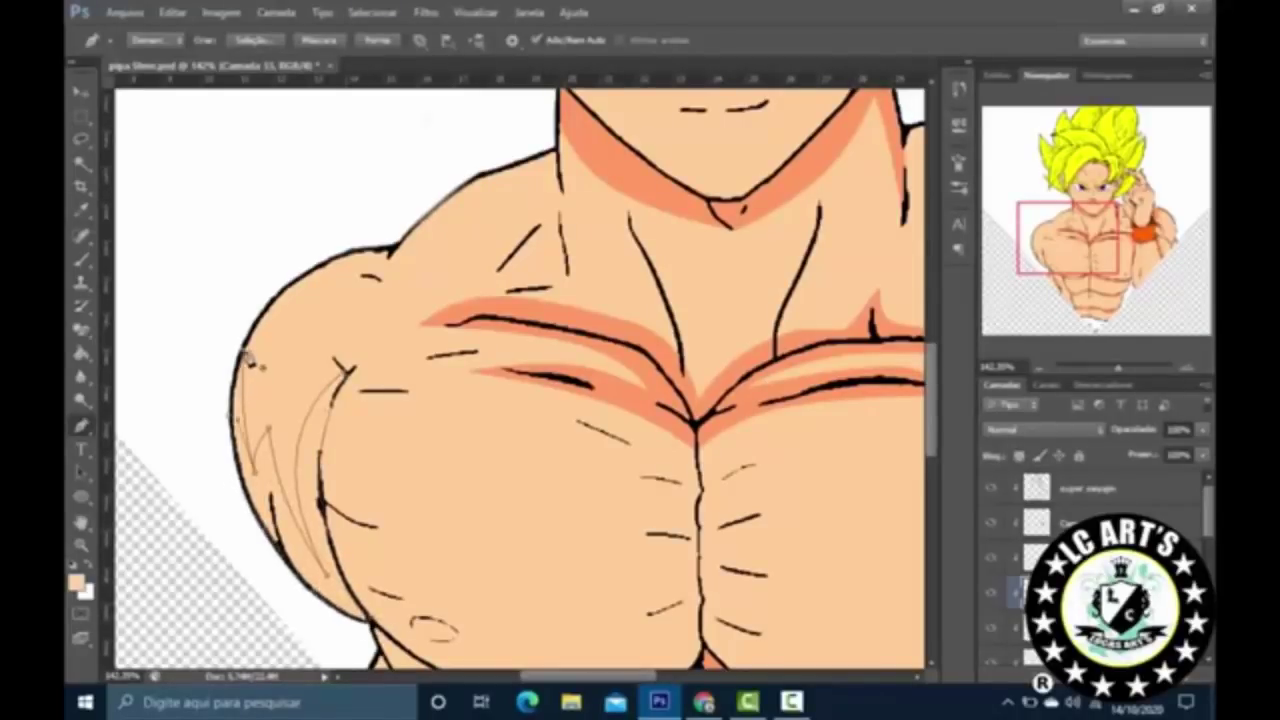
right_click(252, 362)
left_click(486, 177)
scroll(486, 177, "down", 6)
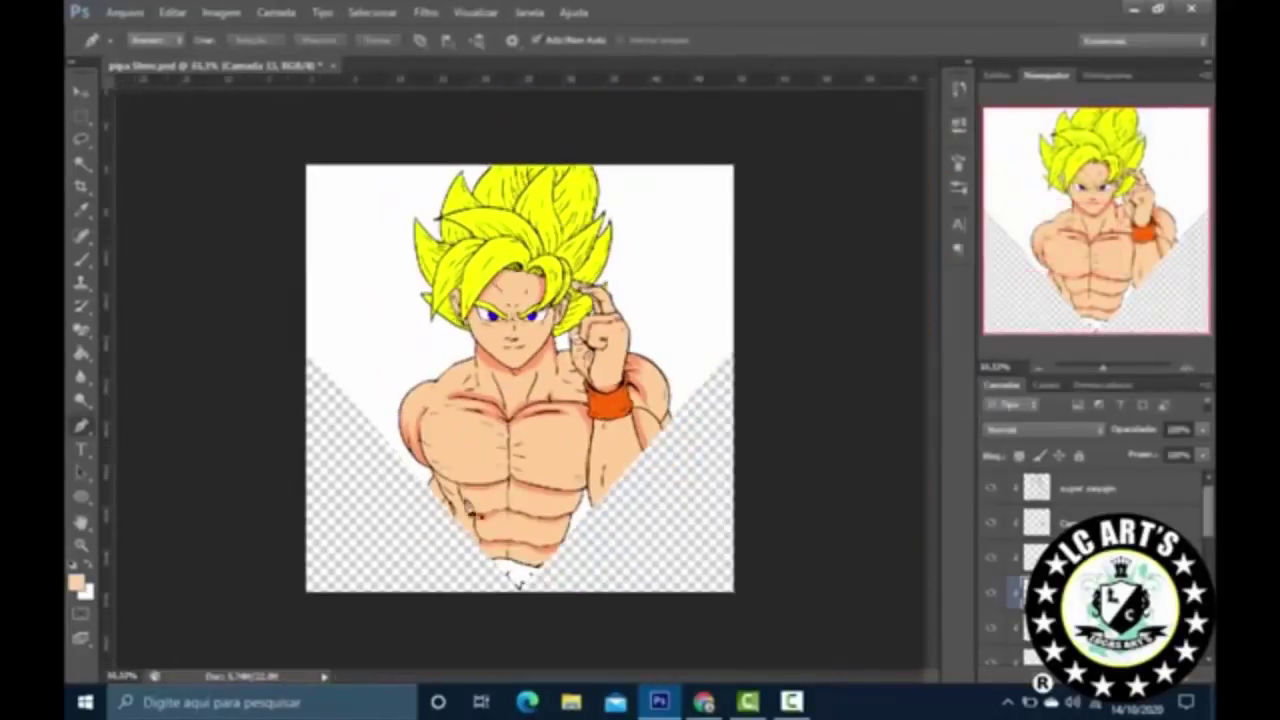
Step: Trace a shadow along the muscle line at the torso's side below the armpit and fill it with the salmon tone
scroll(470, 512, "up", 6)
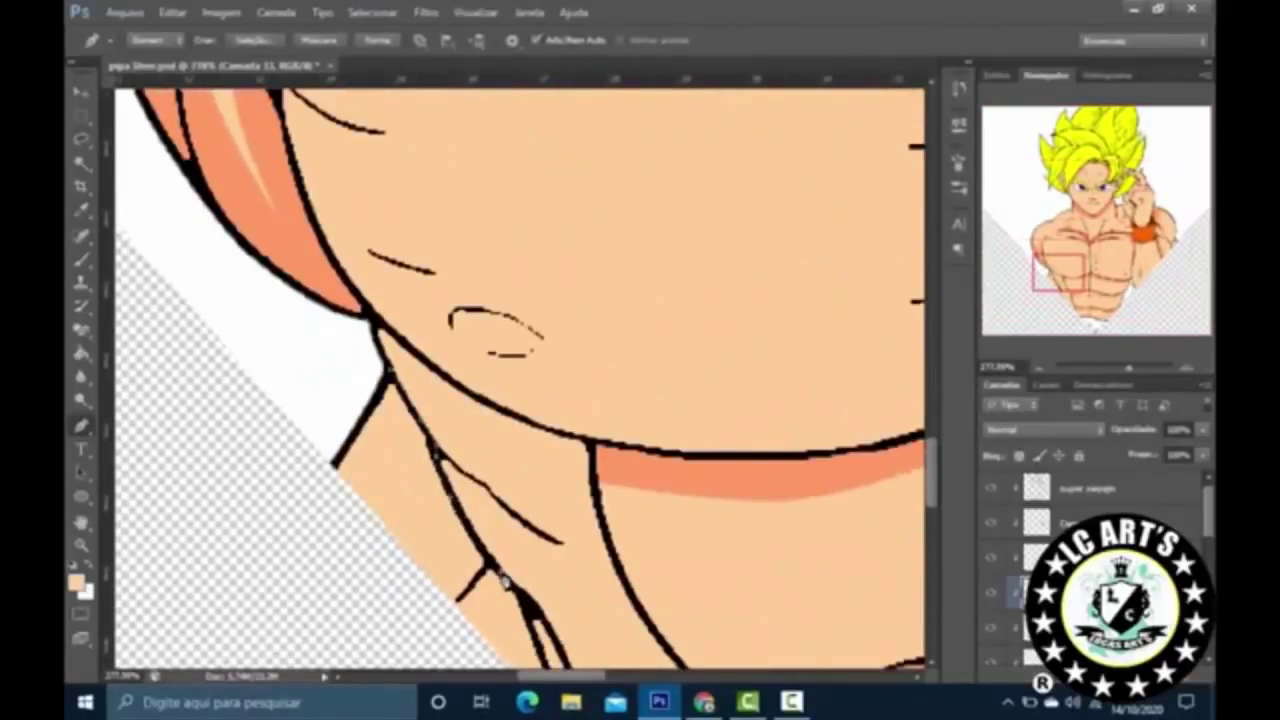
scroll(935, 410, "down", 3)
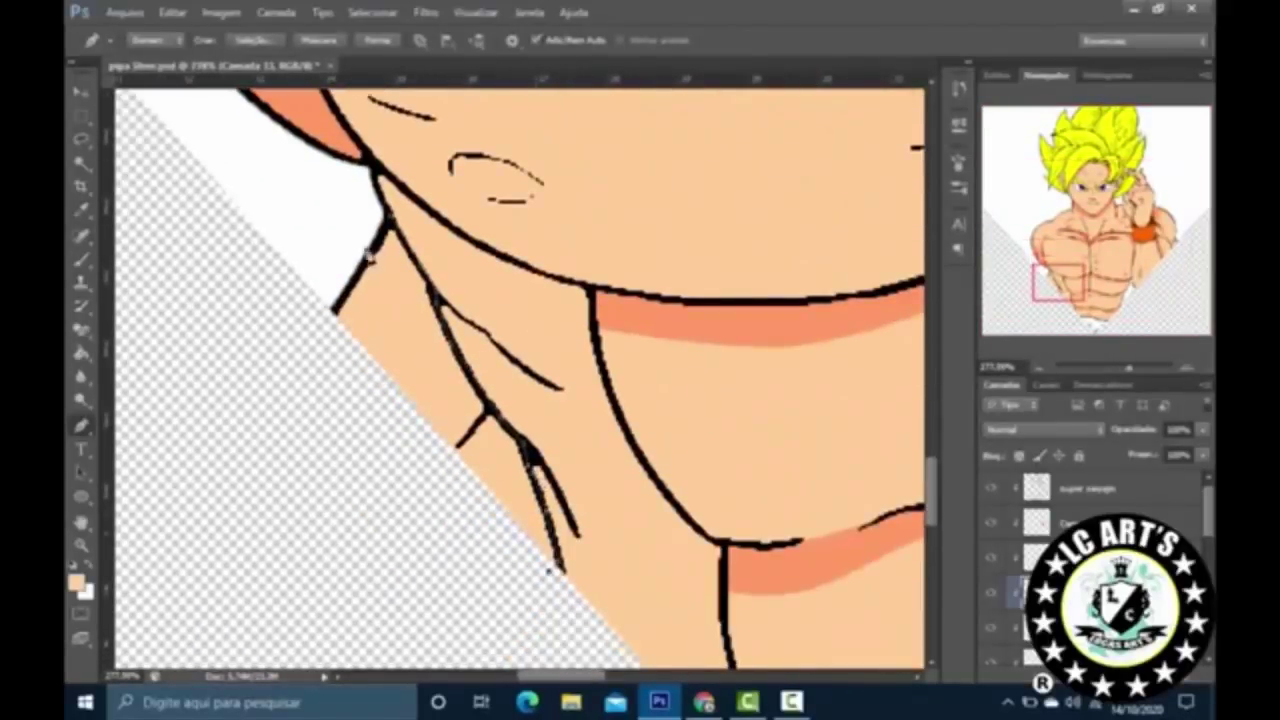
left_click(382, 250)
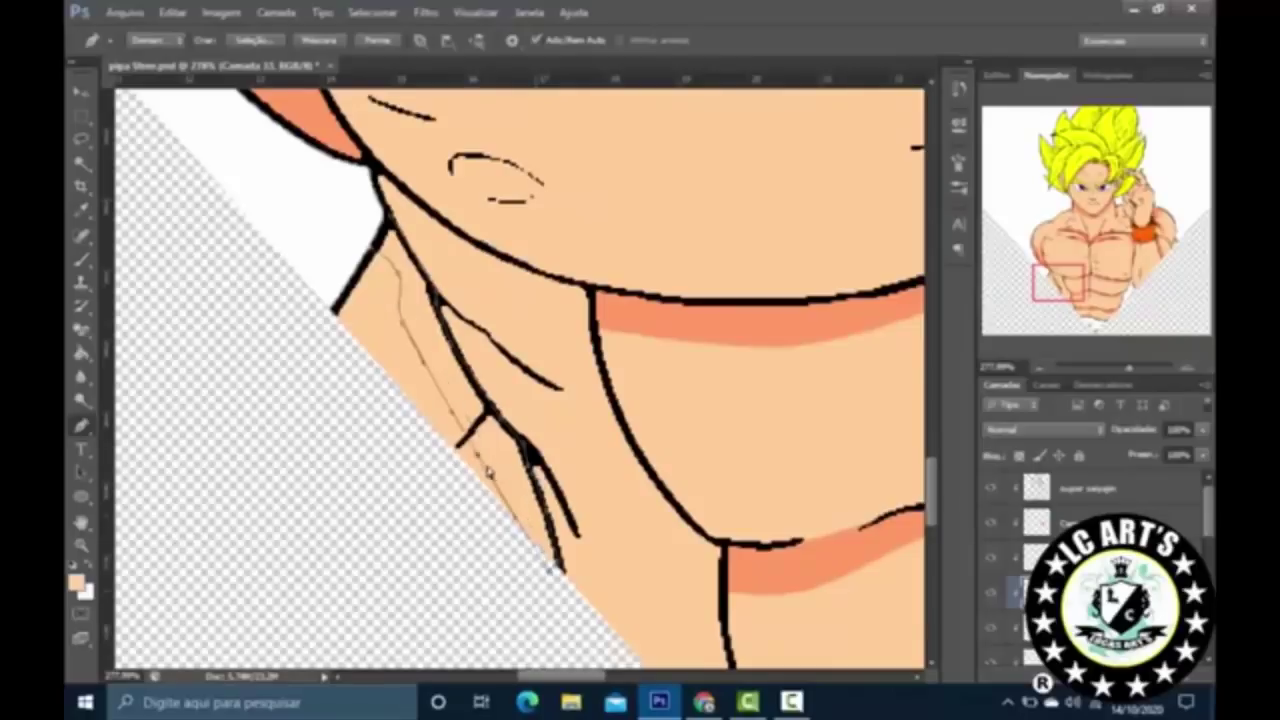
left_click(548, 558)
right_click(532, 252)
key("Escape")
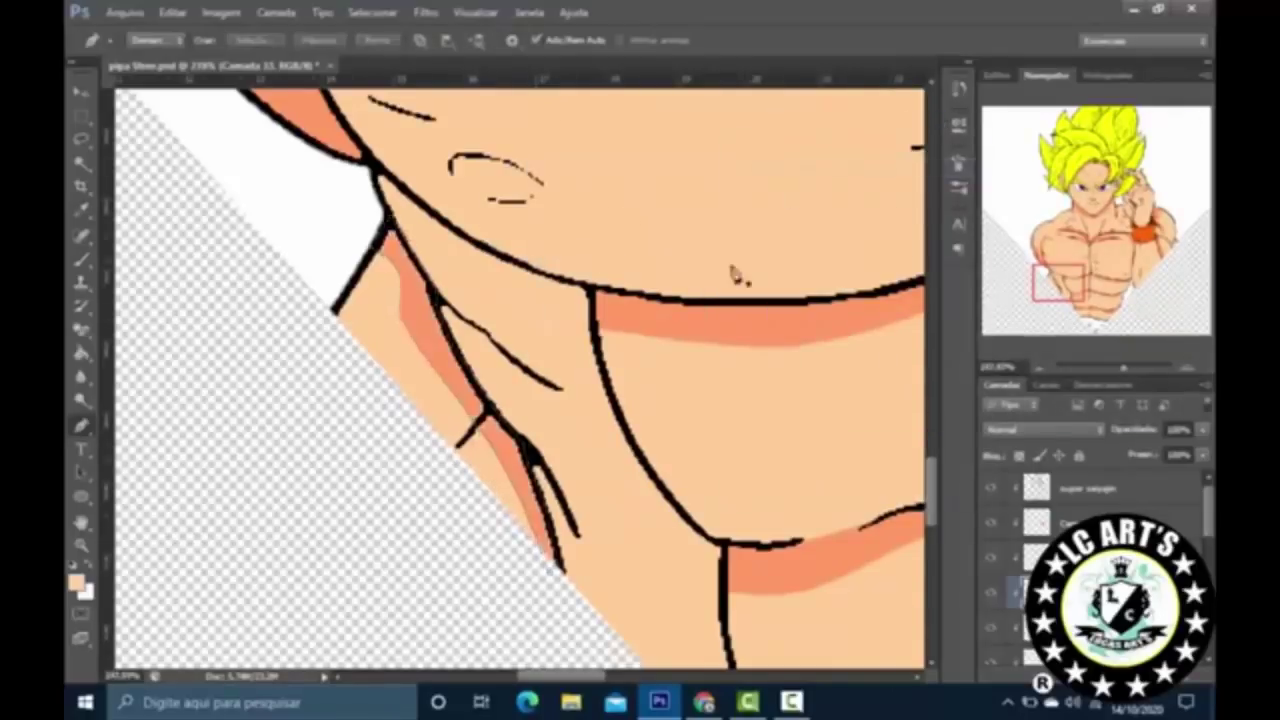
key("ctrl+0")
Step: Trace a closed shadow outline around both eyes, running beneath the eyes, across the nose bridge and above the eyebrows
scroll(607, 476, "up", 2)
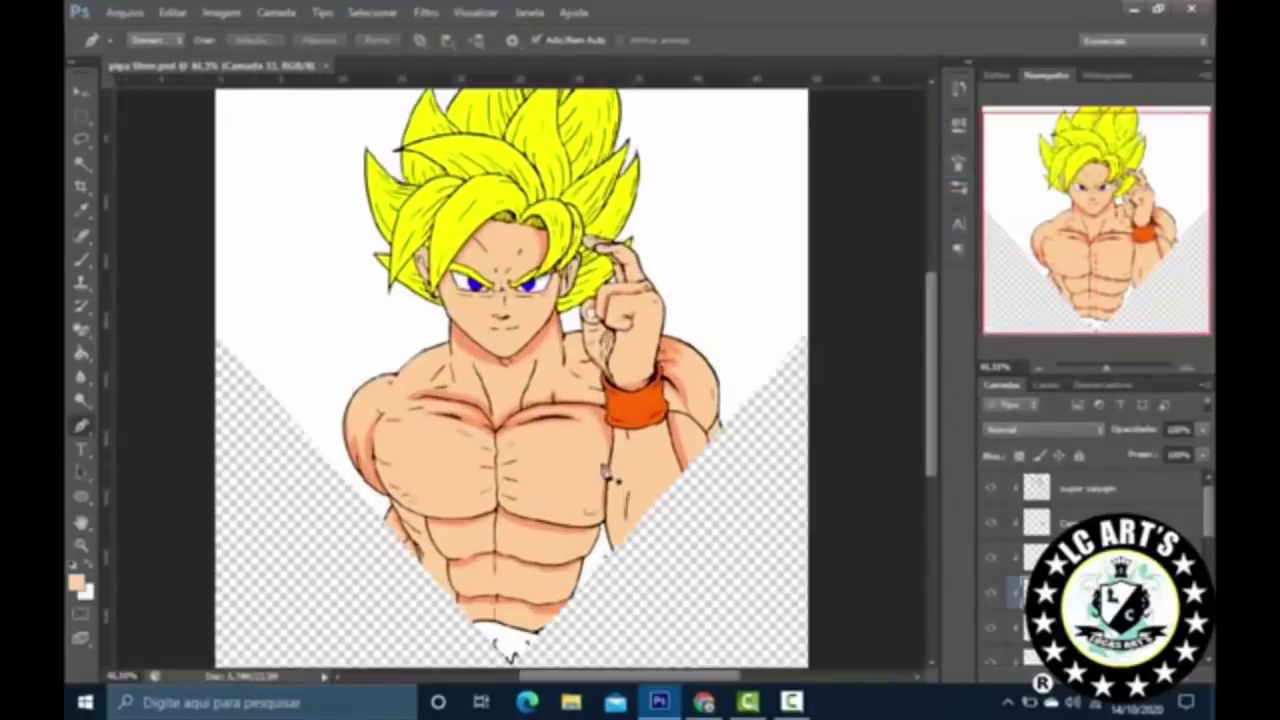
scroll(1100, 560, "down", 1)
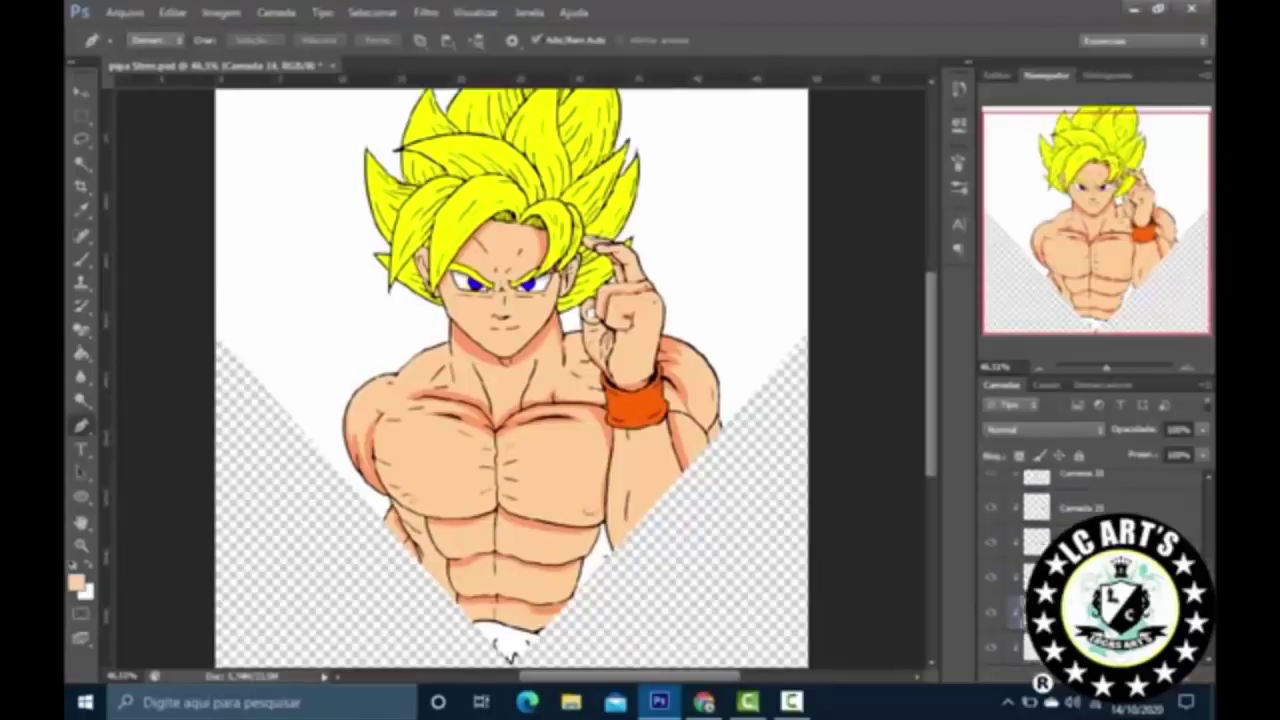
scroll(510, 300, "up", 5)
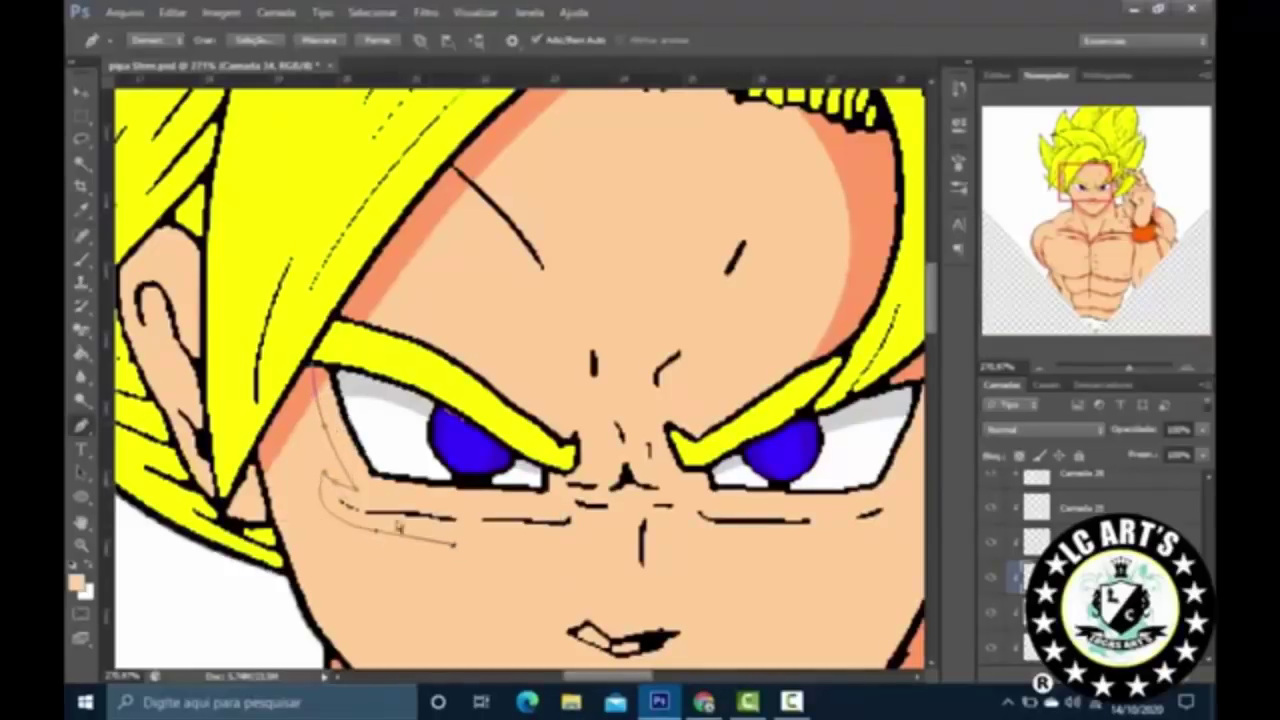
left_click_drag(617, 502, 607, 572)
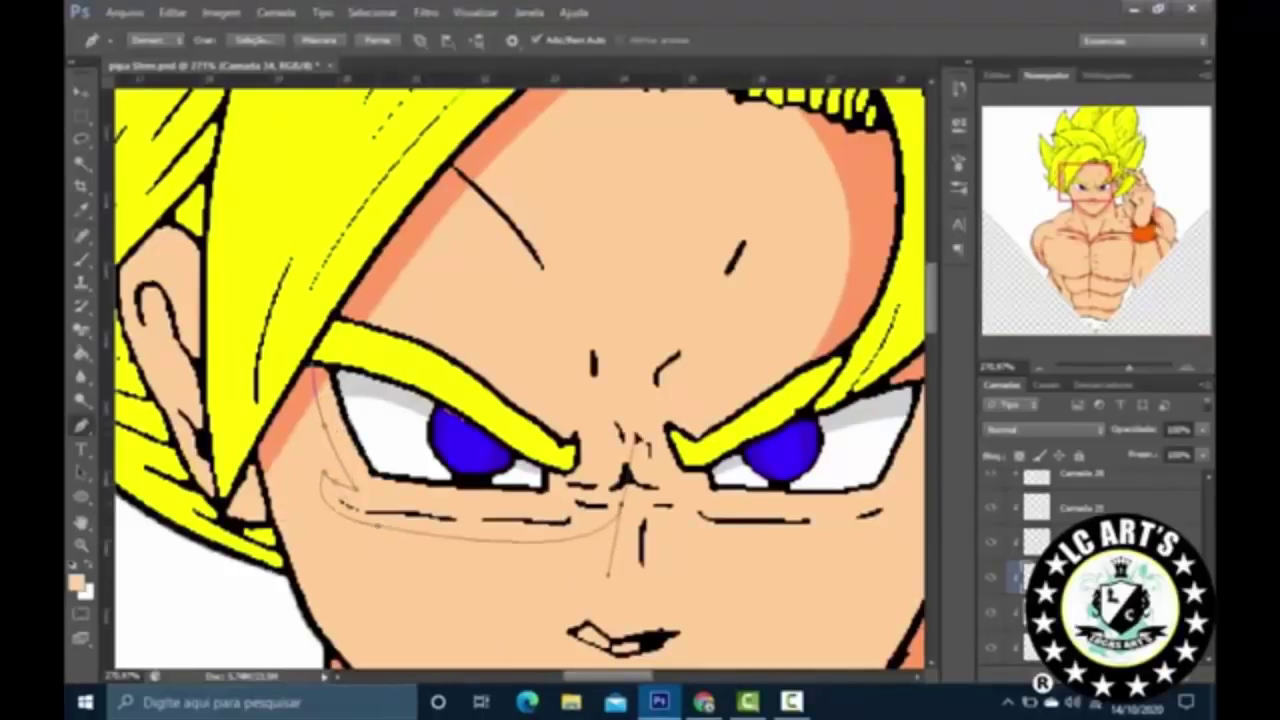
scroll(675, 520, "down", 2)
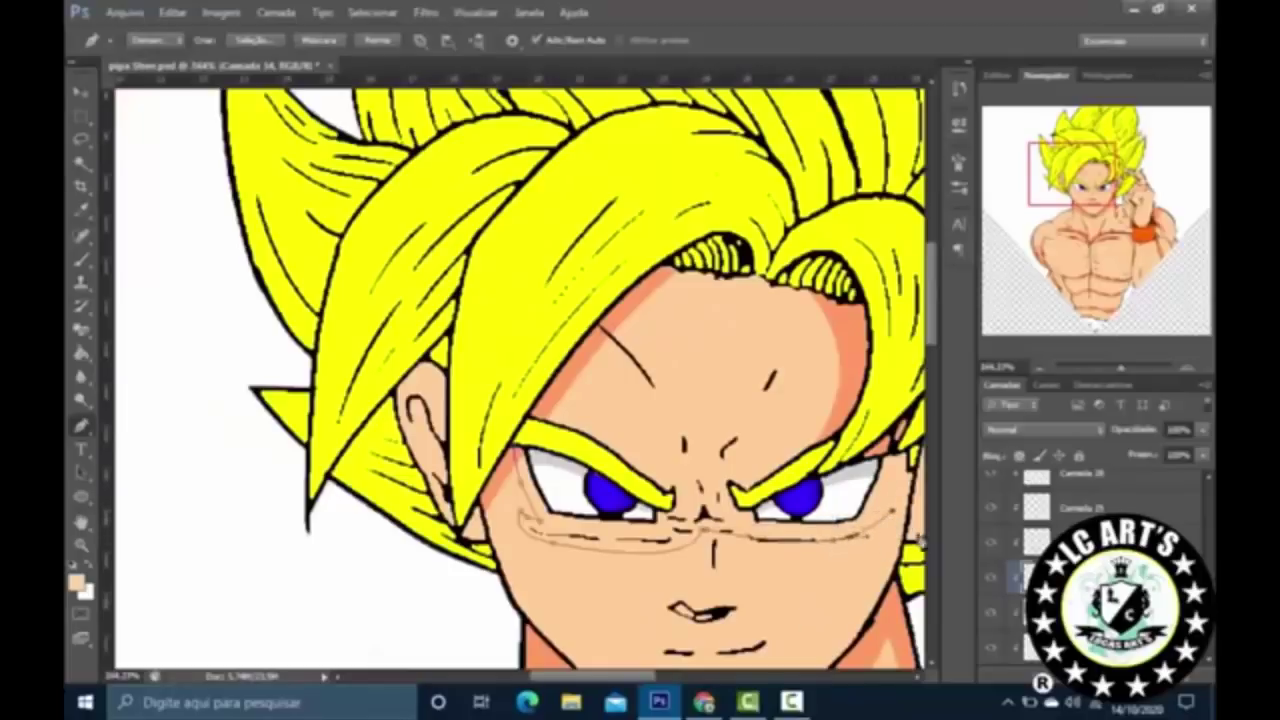
scroll(755, 468, "up", 3)
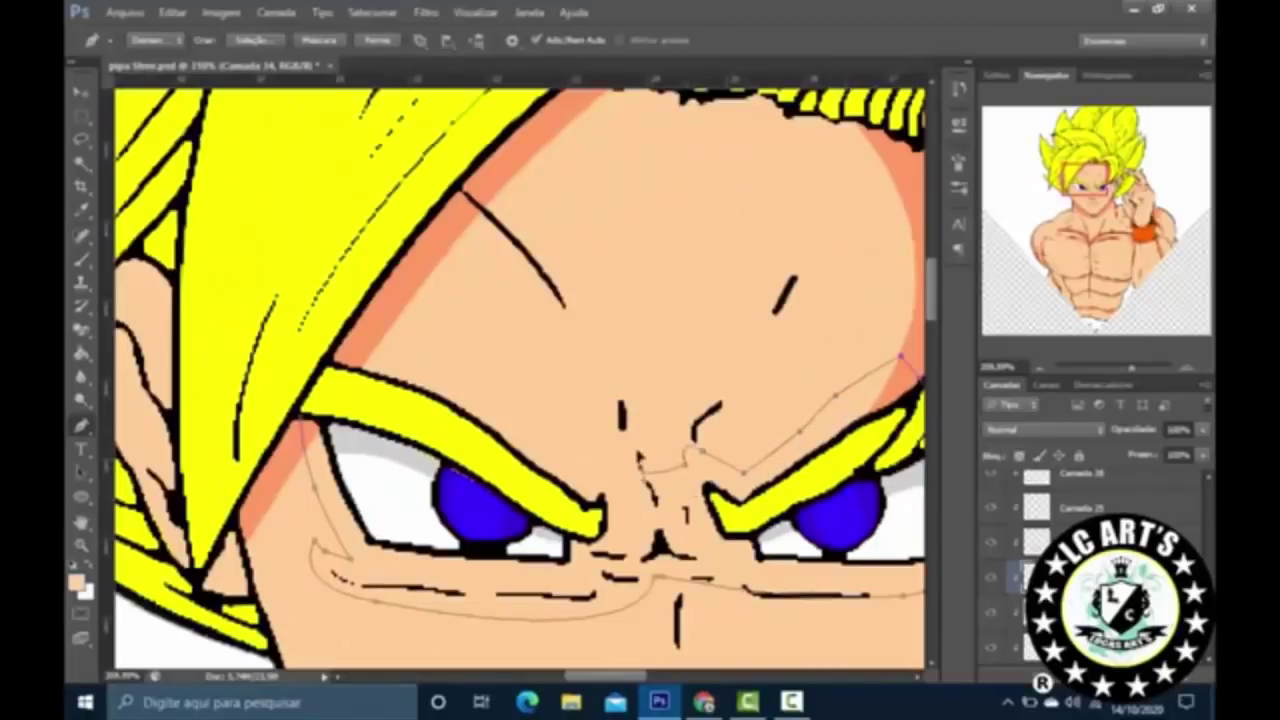
left_click_drag(360, 318, 535, 436)
Step: Fill the traced facial shadow around the eyes with the salmon tone ff9966 at 100% opacity in Normal mode
right_click(710, 226)
left_click(790, 300)
left_click(994, 177)
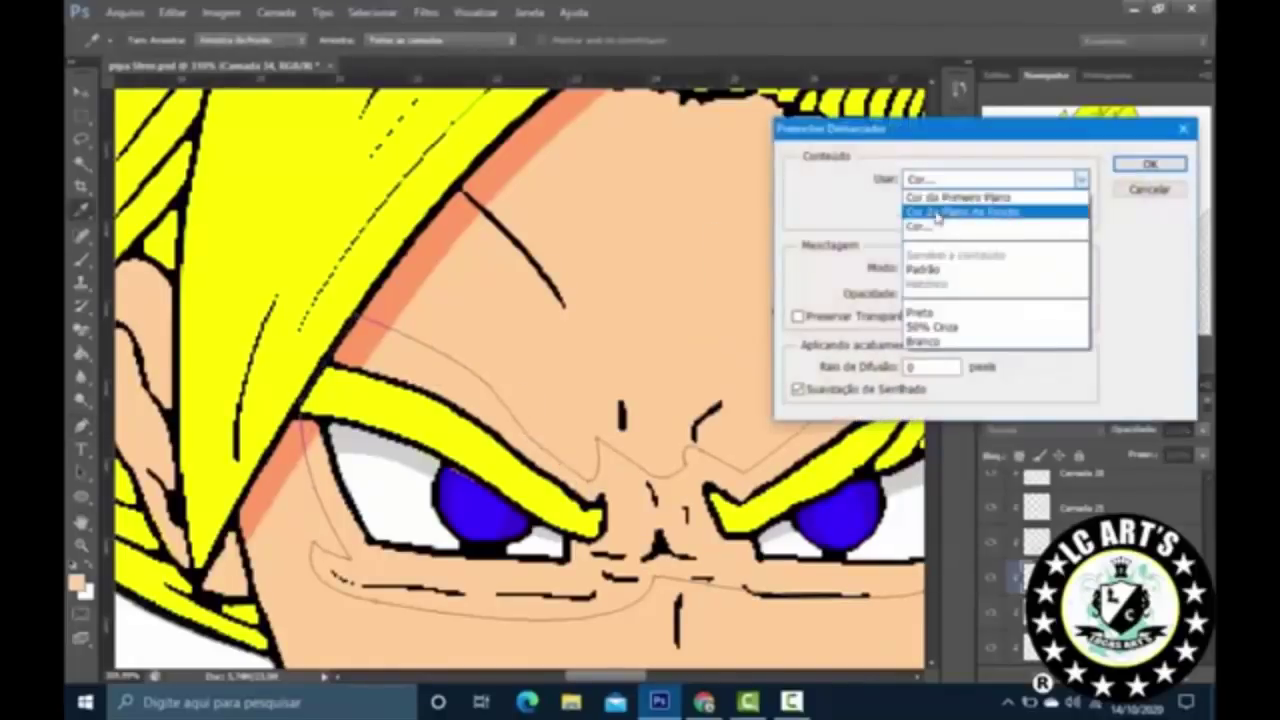
left_click(930, 226)
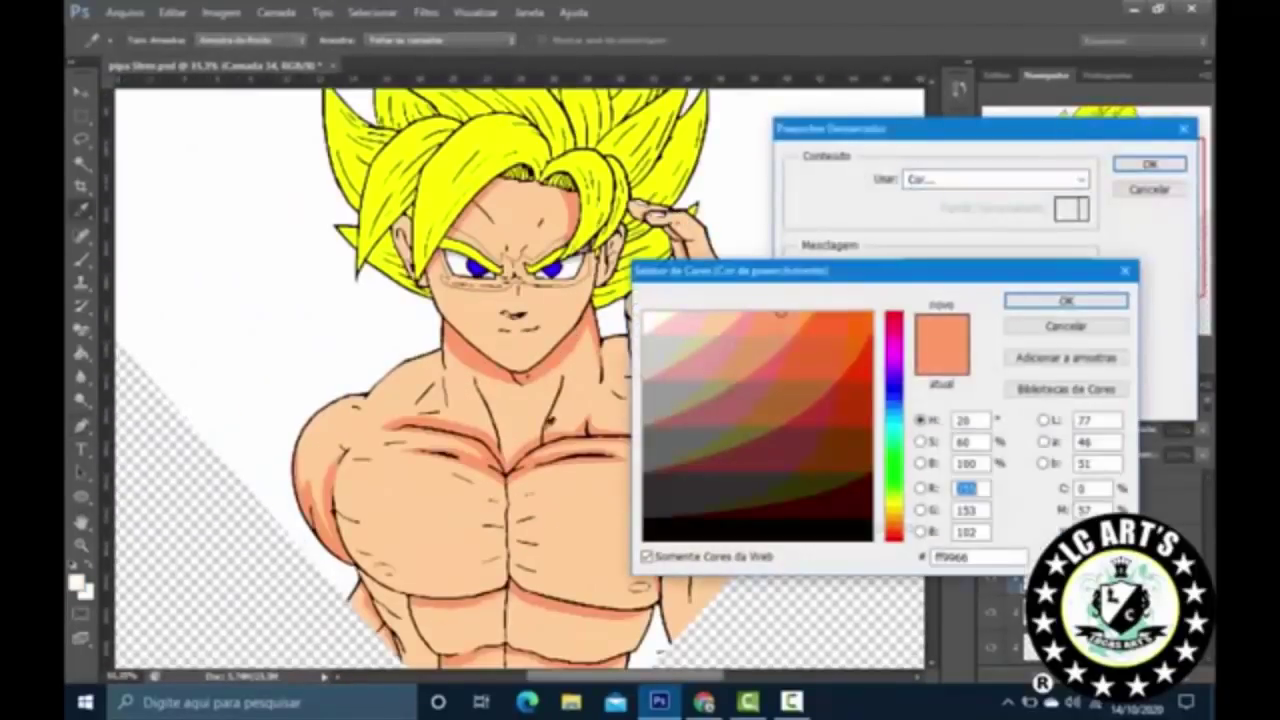
left_click(729, 303)
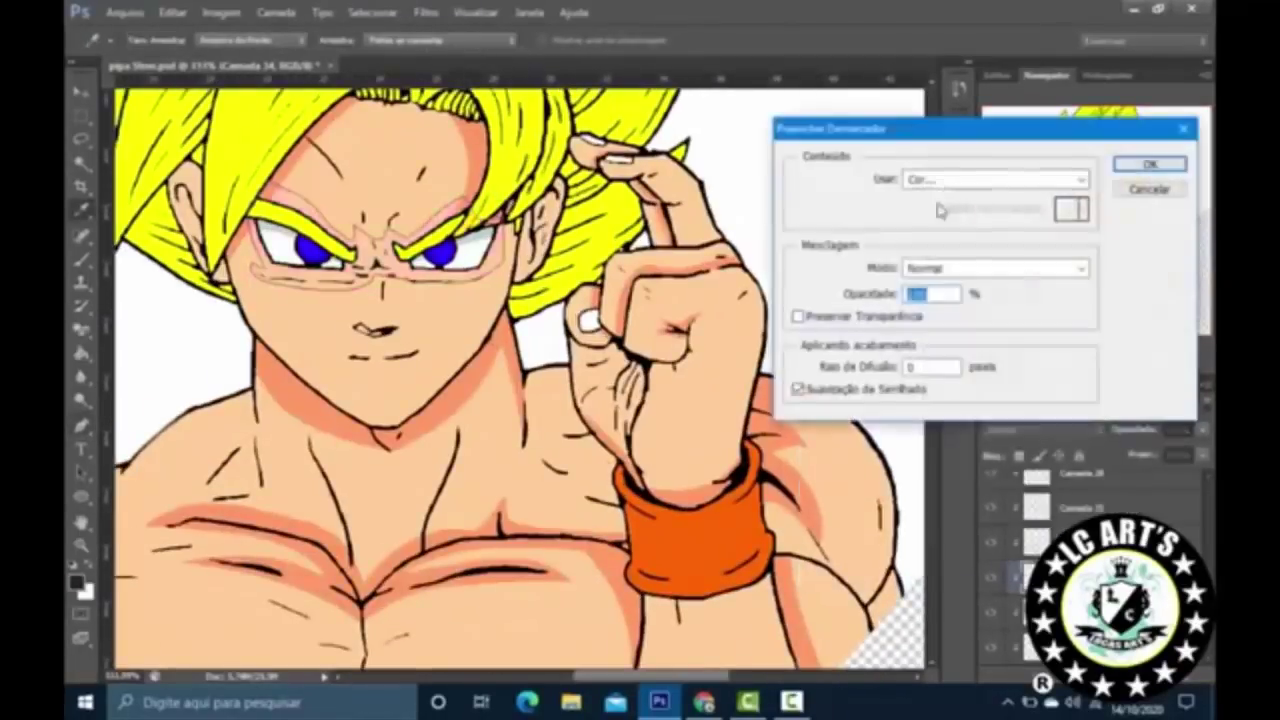
key("Return")
key("Return")
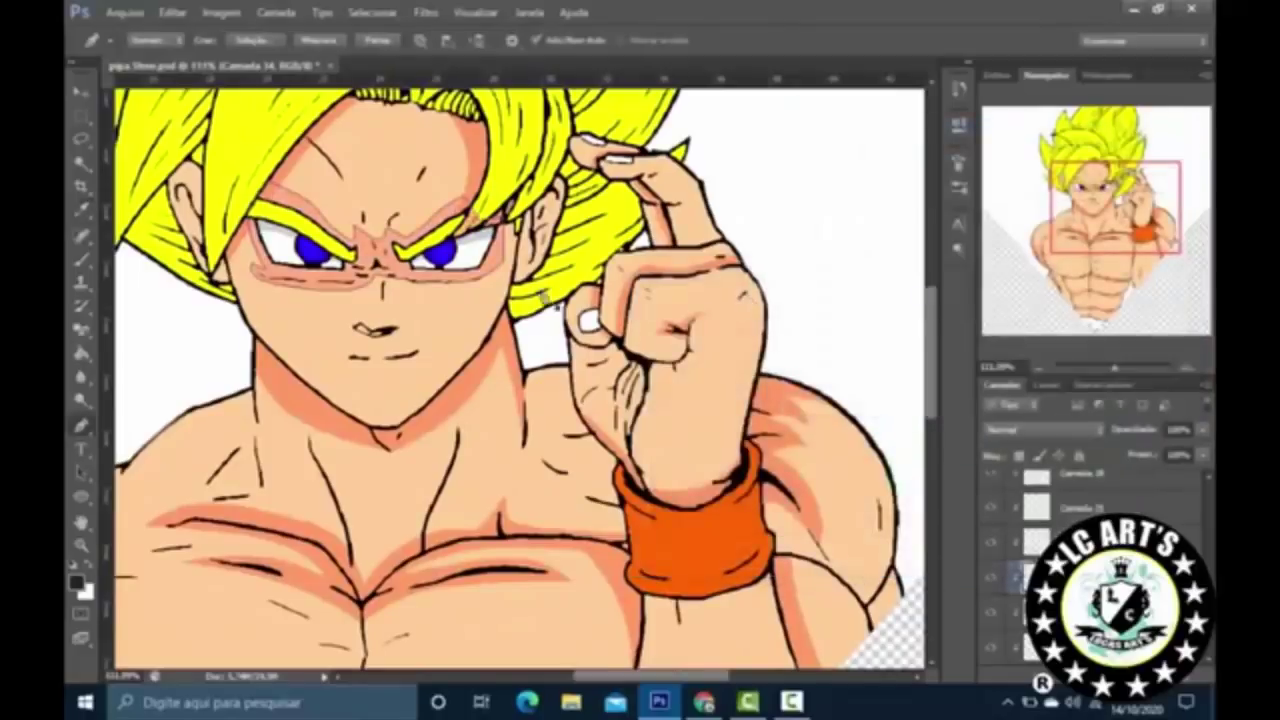
Step: Group the Super Saiyan drawing's colour and line layers and merge the group into a single layer
key("ctrl+minus")
key("ctrl+minus")
key("ctrl+minus")
key("ctrl+minus")
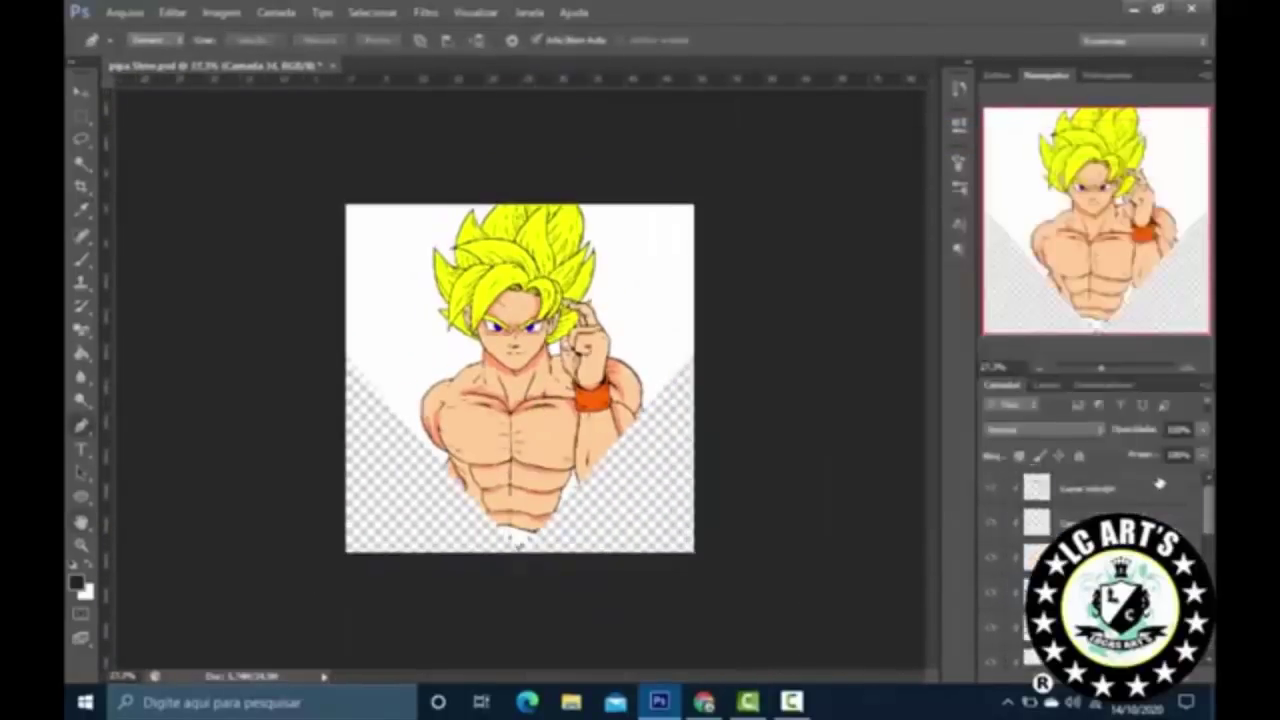
key("ctrl+g")
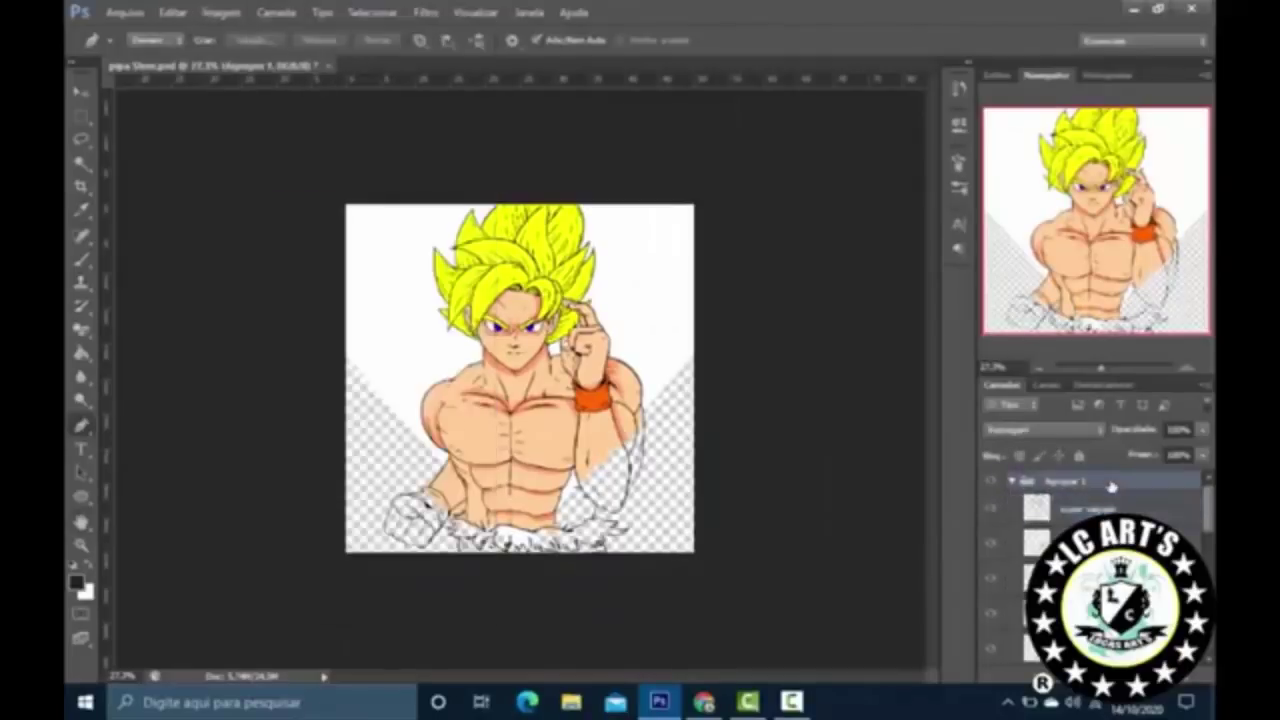
left_click(276, 12)
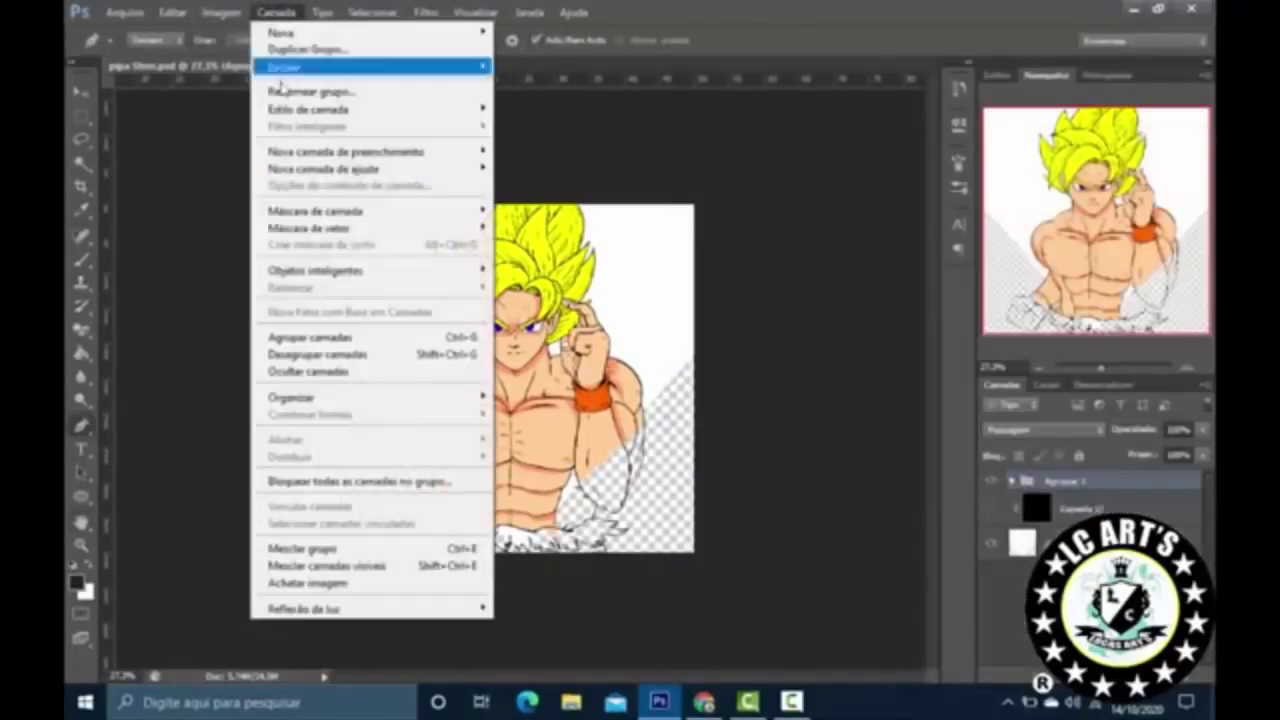
left_click(325, 340)
left_click(276, 12)
left_click(330, 337)
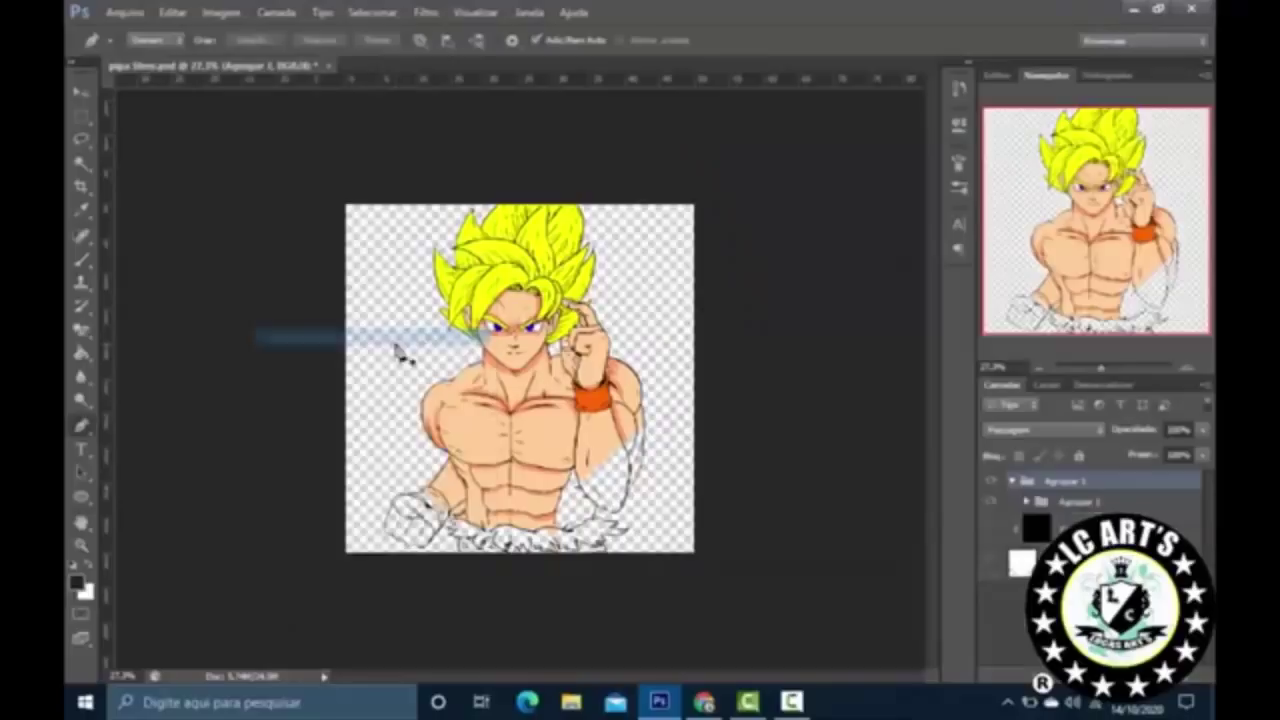
left_click(268, 10)
left_click(300, 546)
Step: Trim the merged drawing to the kite outline, clear the selection and hide the black background layer
left_click(1108, 491)
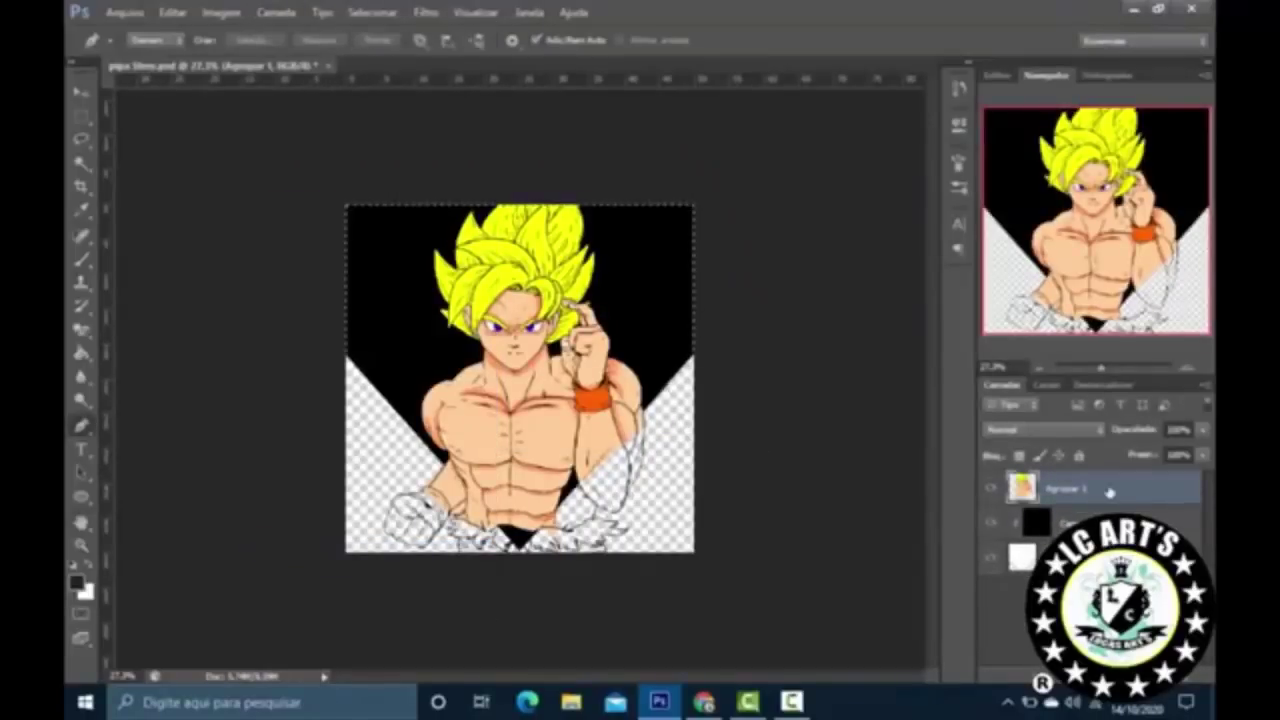
key("ctrl+d")
left_click(1090, 522)
left_click(991, 523)
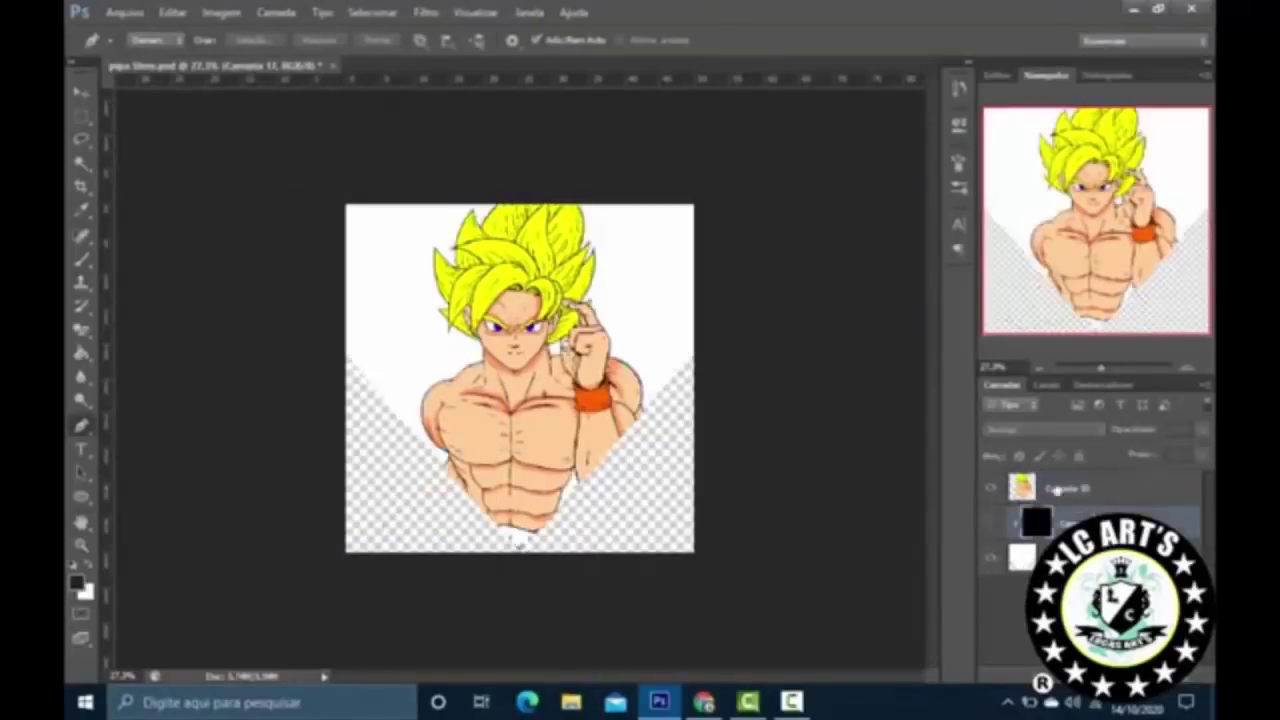
Step: On a new layer beneath the drawing, trace the waist area at the kite's lower tip and fill it with orange
key("ctrl+plus")
key("ctrl+plus")
scroll(467, 237, "down", 3)
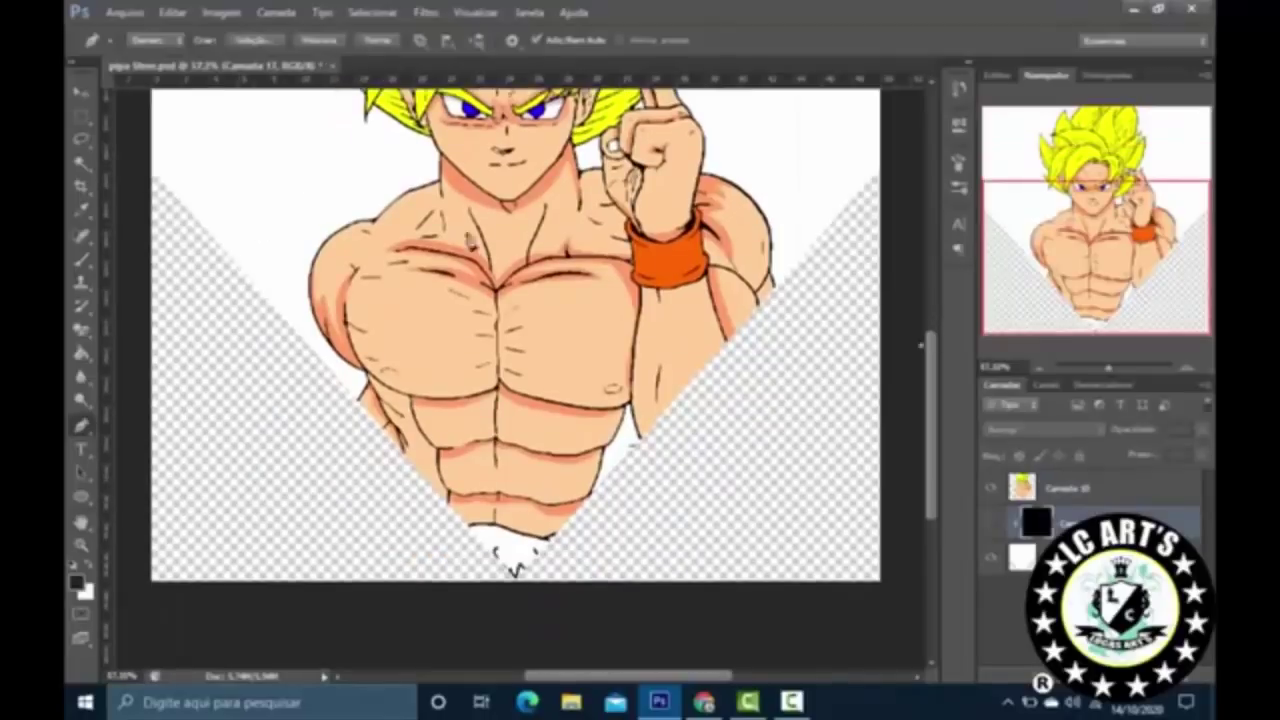
scroll(457, 580, "up", 3)
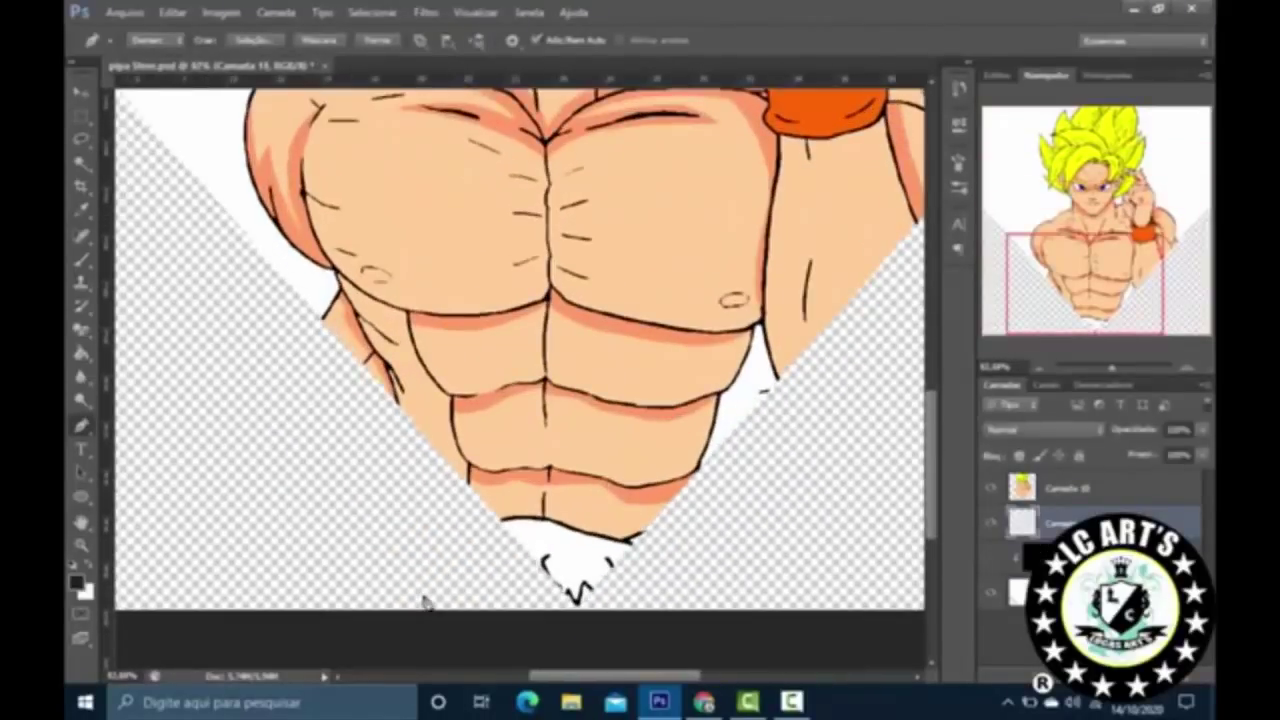
scroll(500, 563, "up", 4)
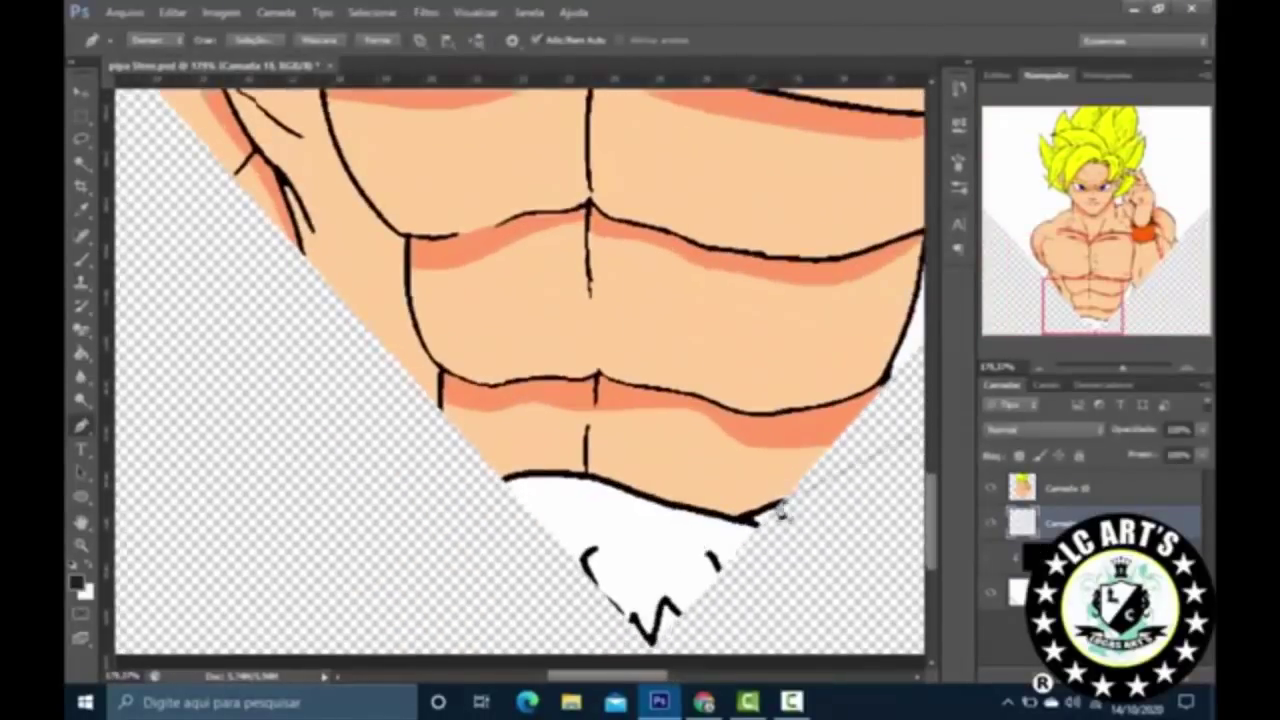
left_click(563, 489)
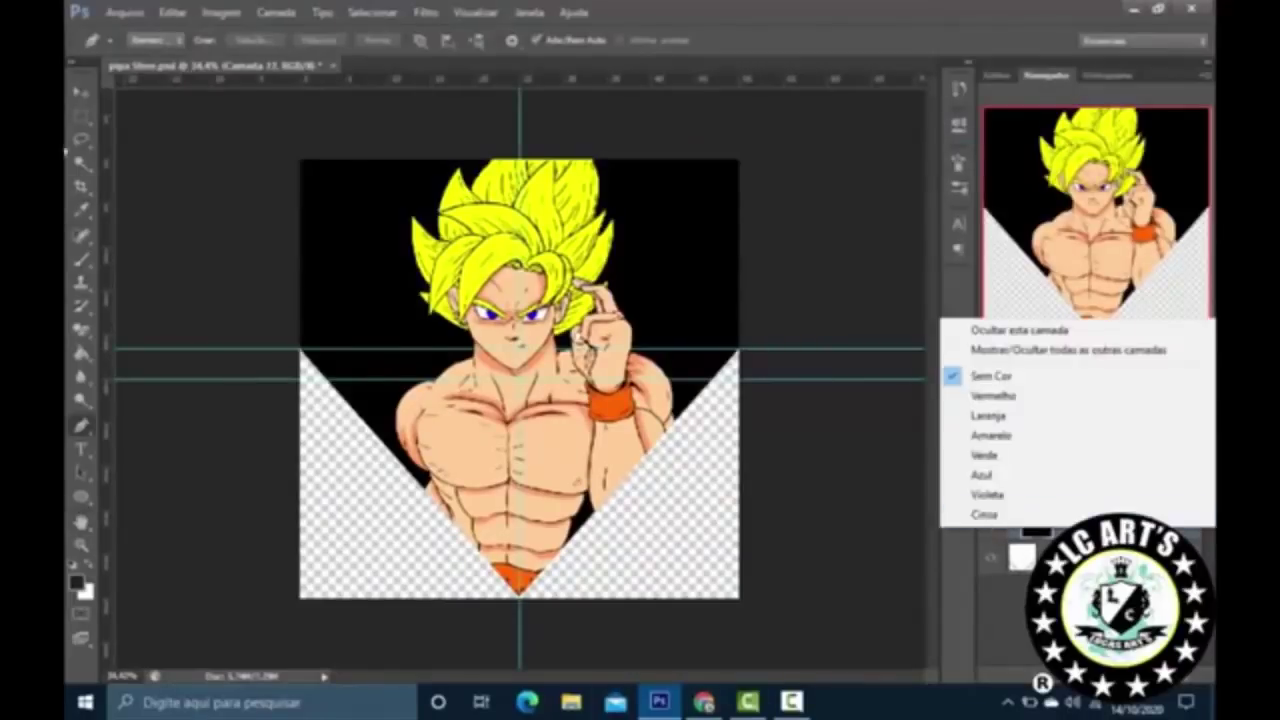
Step: Place the Dragon Ball logo image on the black background beside the character's hair
left_click(125, 12)
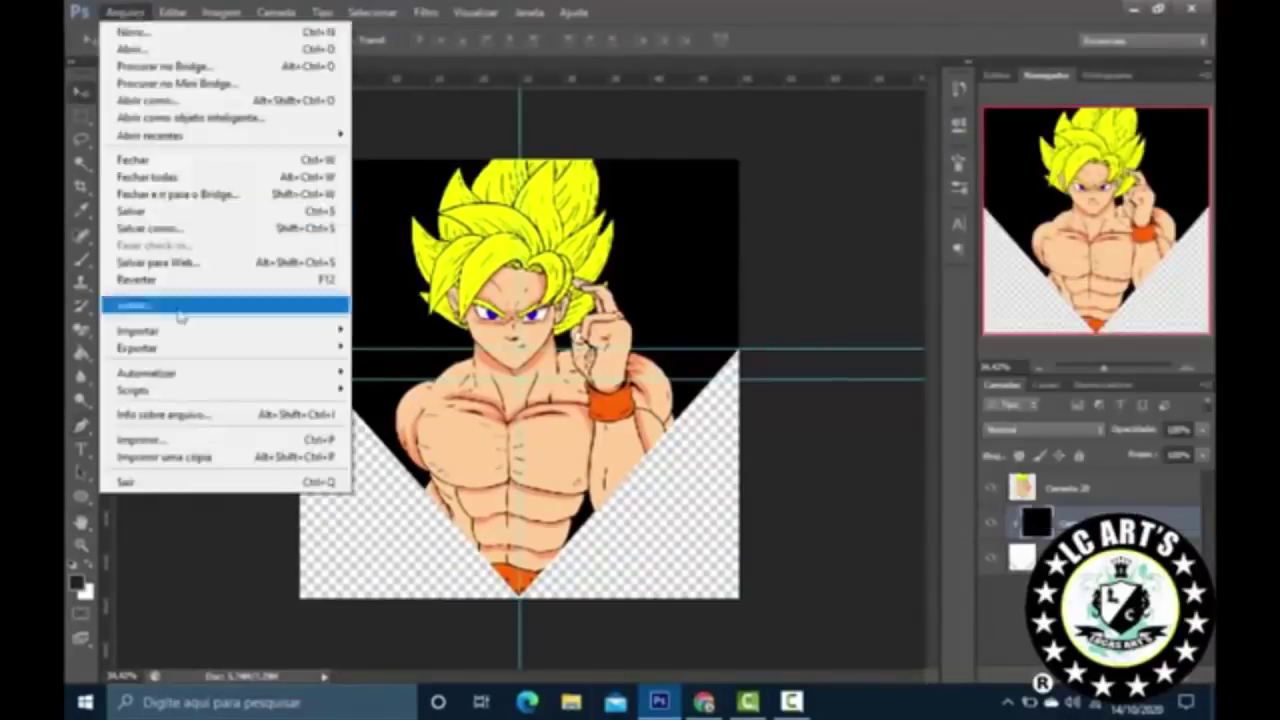
left_click(140, 300)
double_click(196, 272)
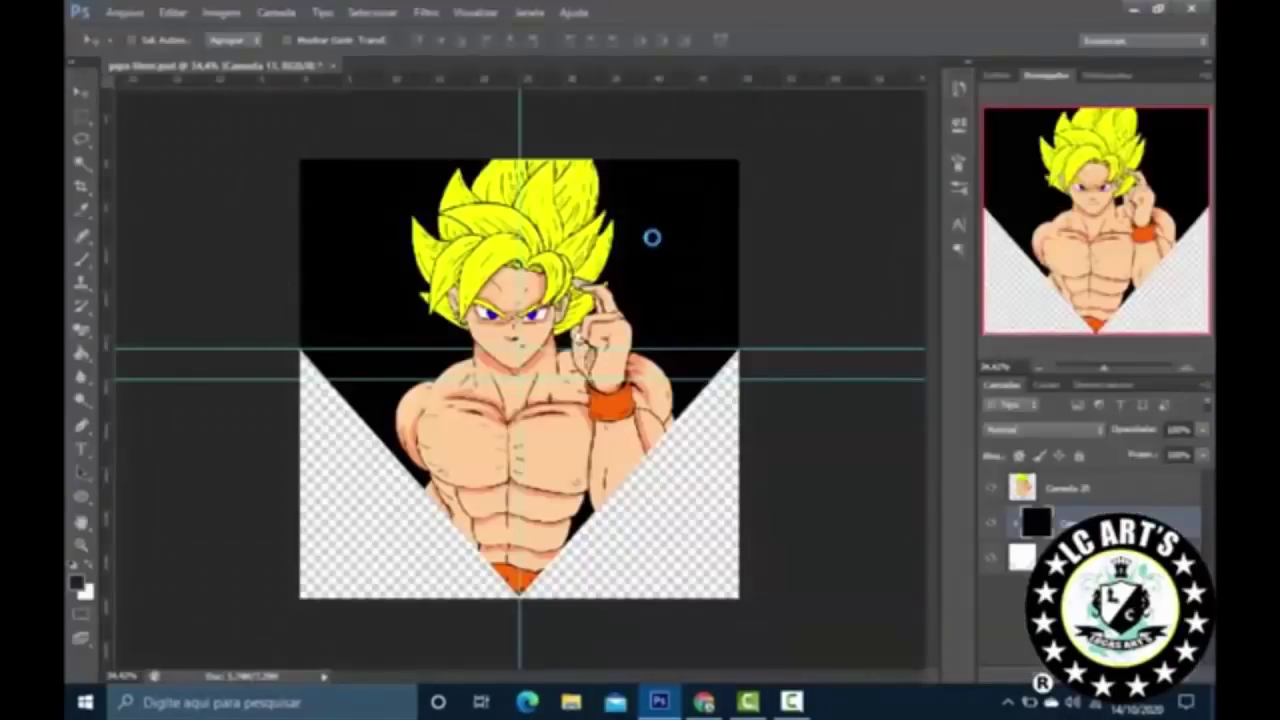
key("Return")
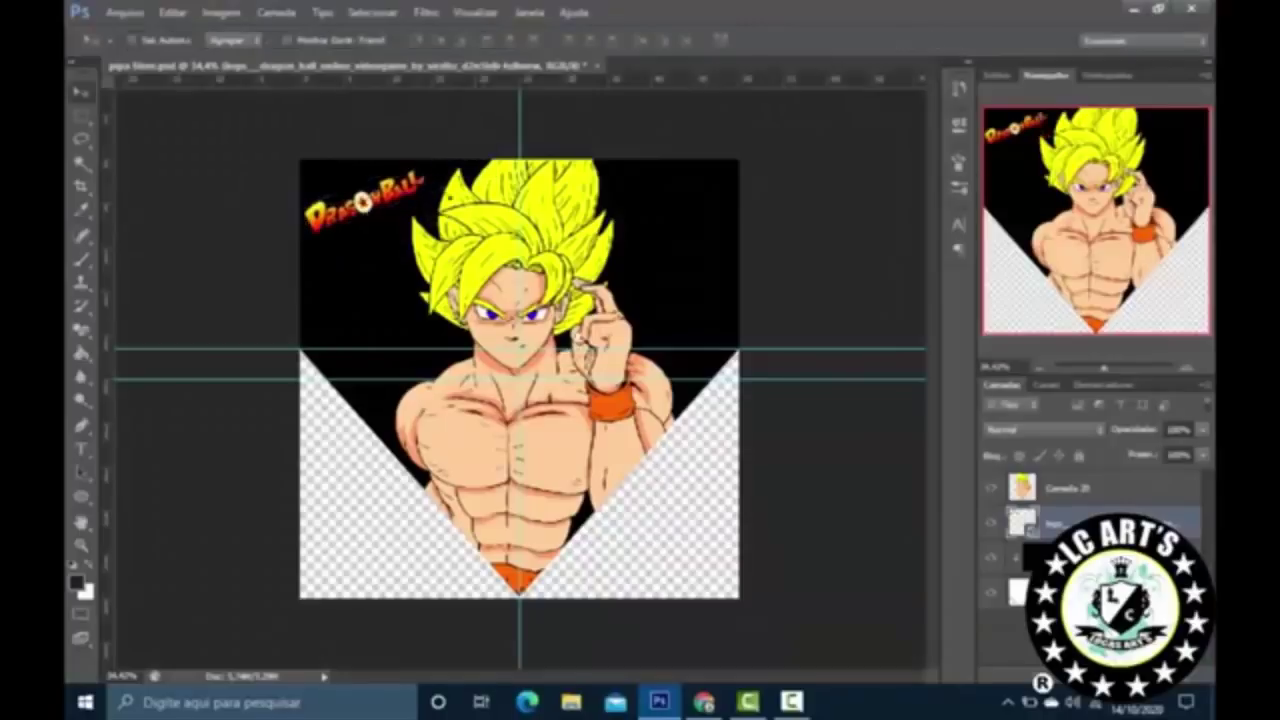
Step: Add a white outside stroke to the Dragon Ball logo layer
key("ctrl+plus")
key("ctrl+plus")
double_click(1210, 484)
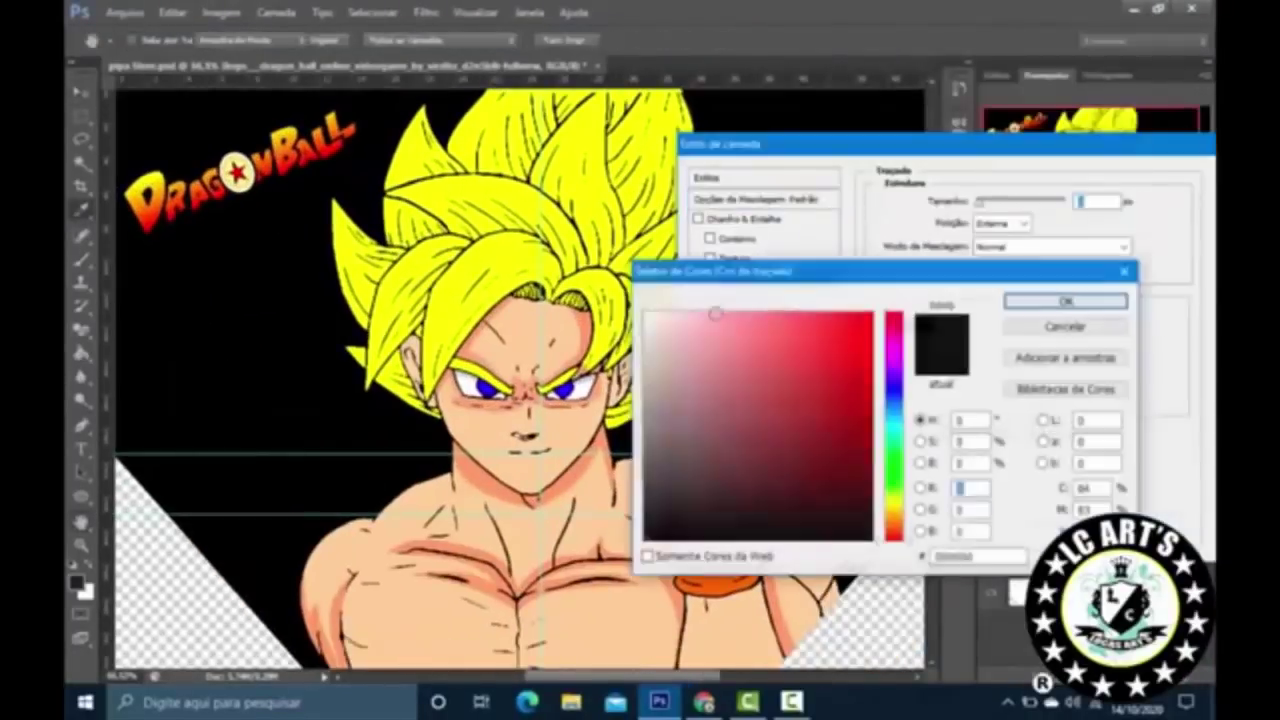
key("Return")
Step: Give the character layer an 8 px white outside stroke at 100% opacity
key("ctrl+minus")
key("ctrl+minus")
double_click(1150, 520)
left_click(765, 278)
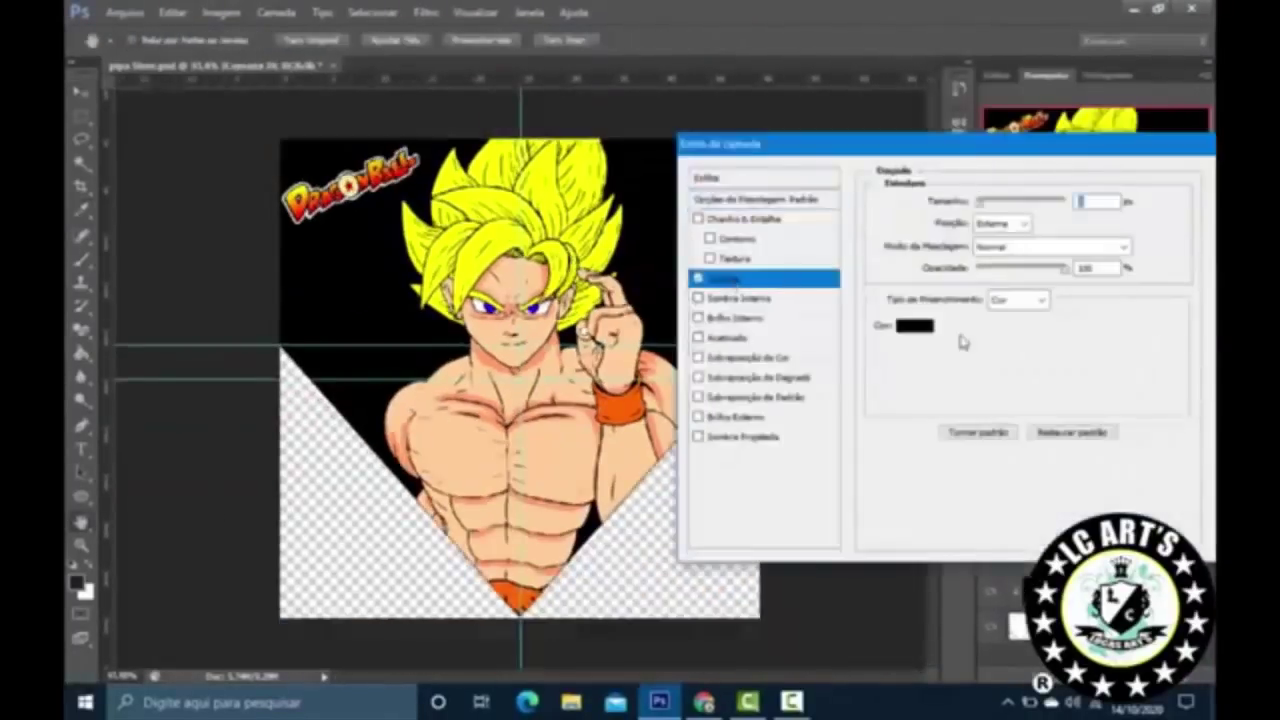
left_click(908, 326)
left_click(1063, 297)
left_click(908, 326)
left_click(643, 314)
key("Return")
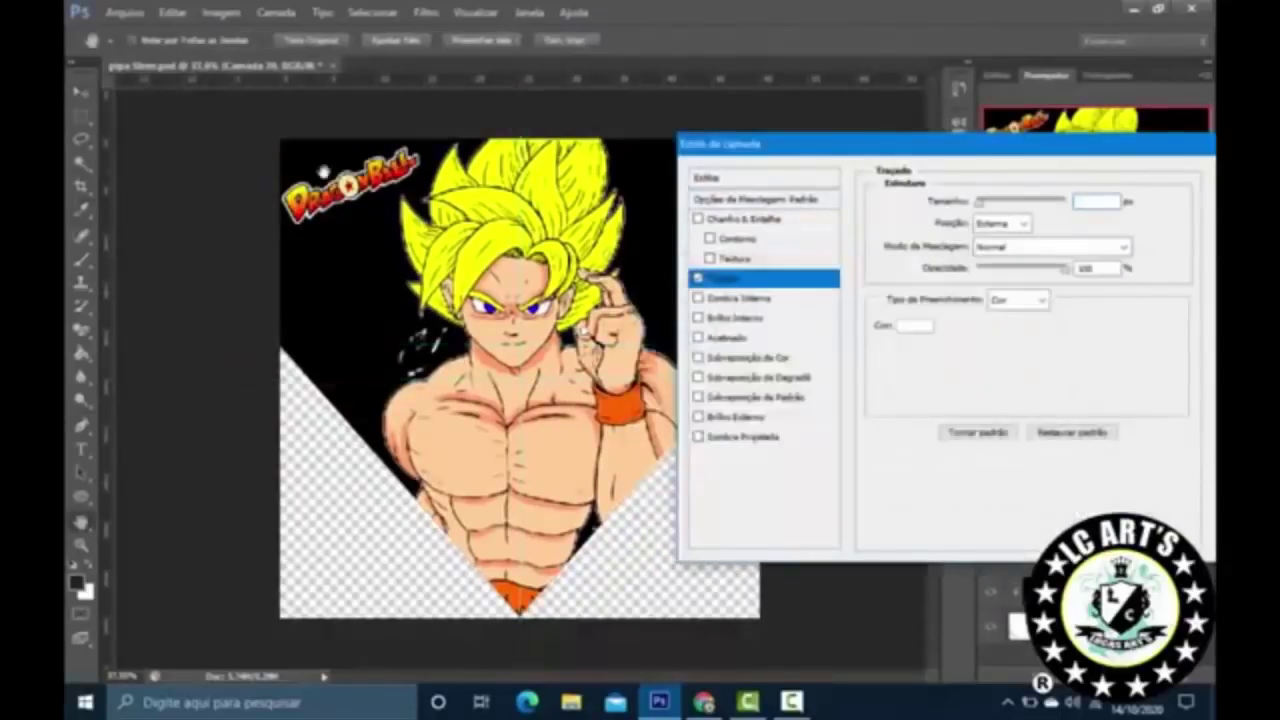
type("8")
key("Return")
Step: Trace around the stray outlined marks between the hair and the shoulder, and delete them from the character layer
key("p")
key("ctrl+plus")
key("ctrl+plus")
key("ctrl+plus")
key("ctrl+plus")
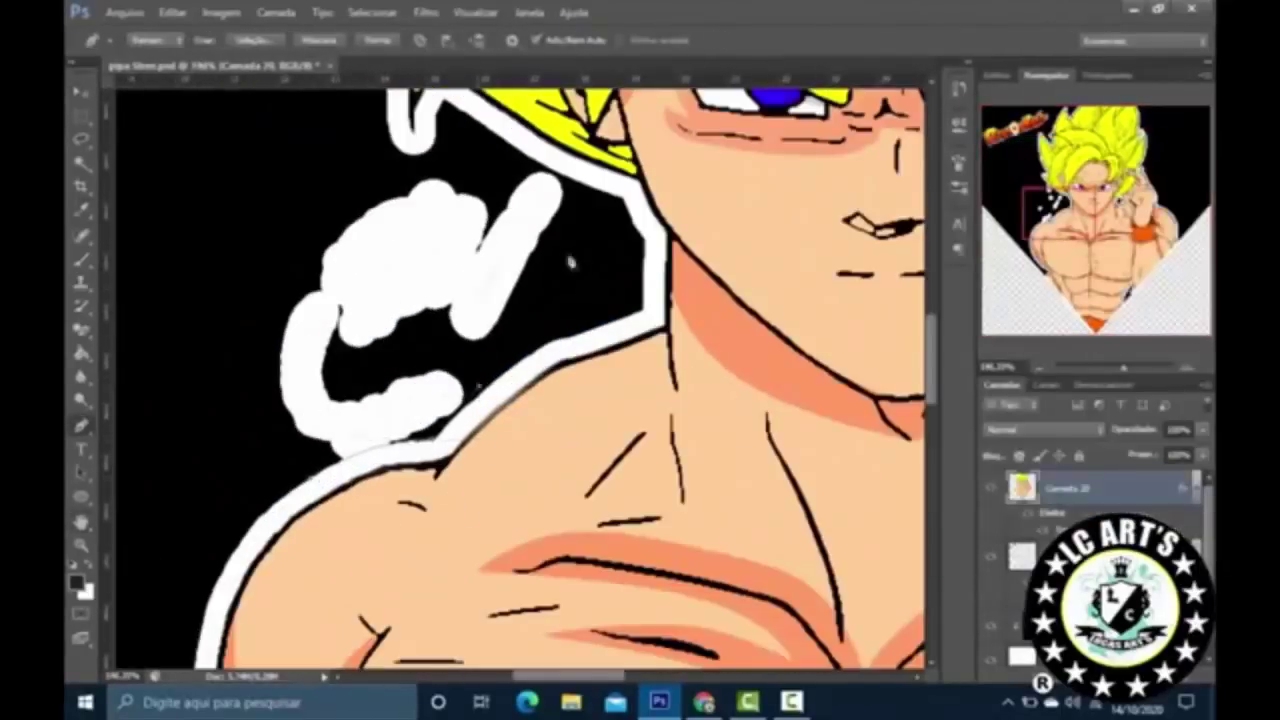
left_click(527, 176)
left_click(483, 176)
left_click(408, 170)
left_click(320, 205)
left_click(220, 311)
left_click(218, 353)
left_click(233, 454)
key("ctrl+Return")
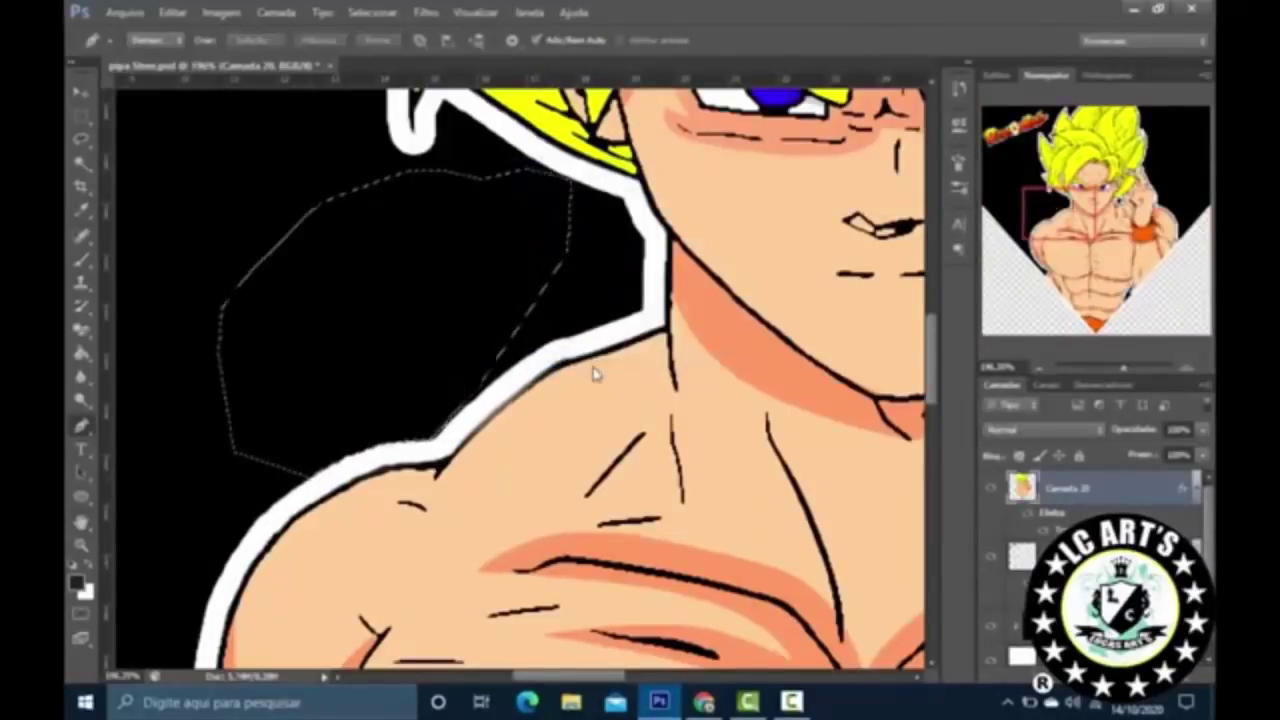
Step: Remove the small stray outlined speck in the gap between the torso and the forearm
key("ctrl+0")
scroll(600, 543, "up", 4)
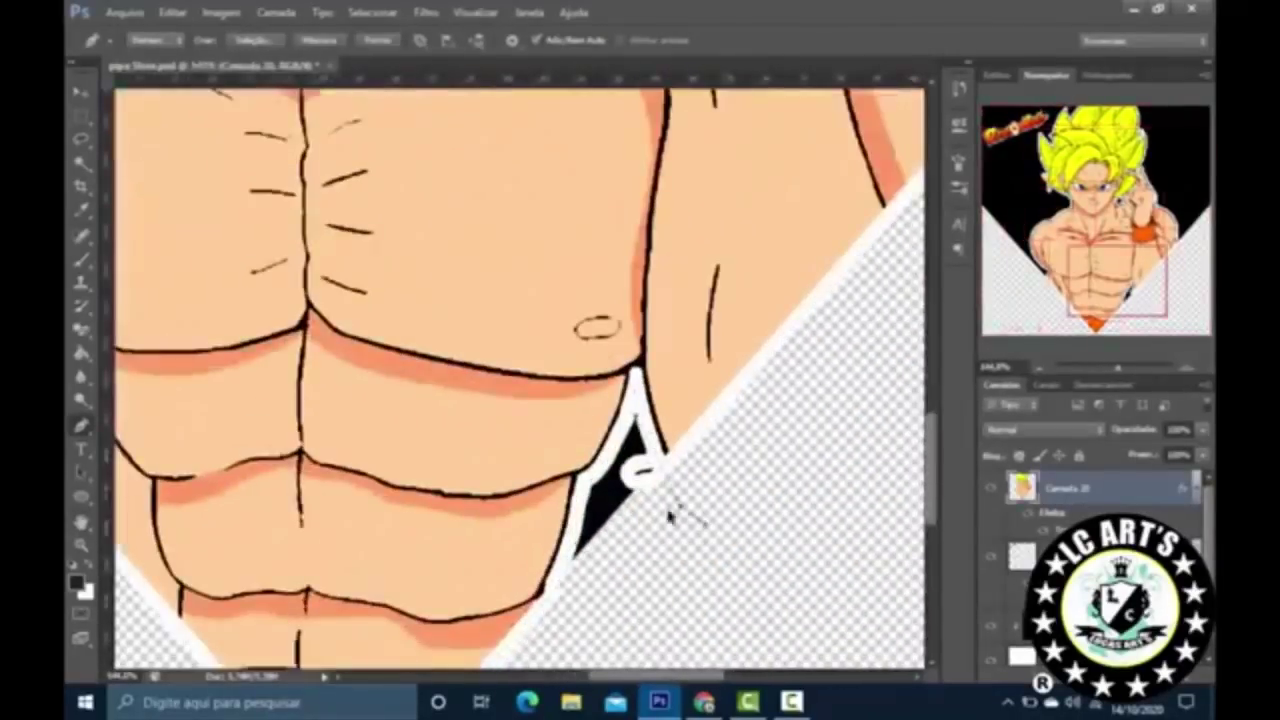
scroll(843, 343, "down", 2)
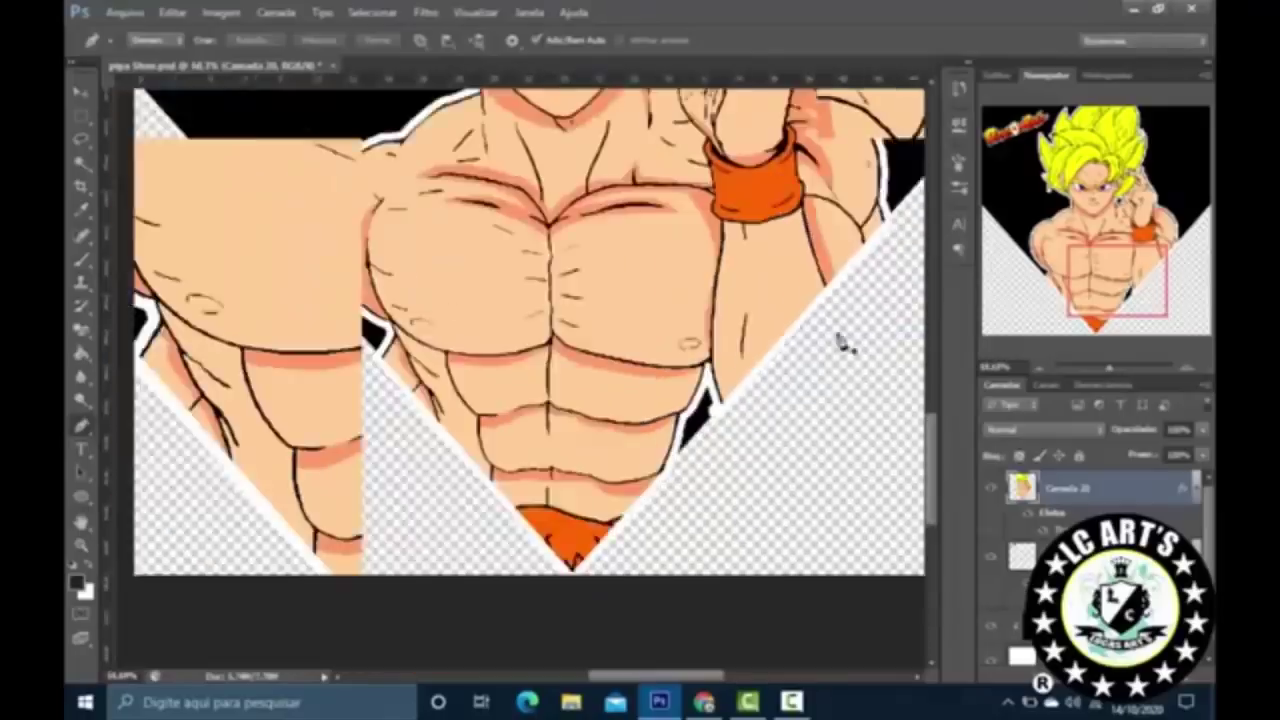
key("ctrl+0")
Step: Show the guides, trace rays radiating from behind the character on a new layer below the logo, and fill them with yellow
key("v")
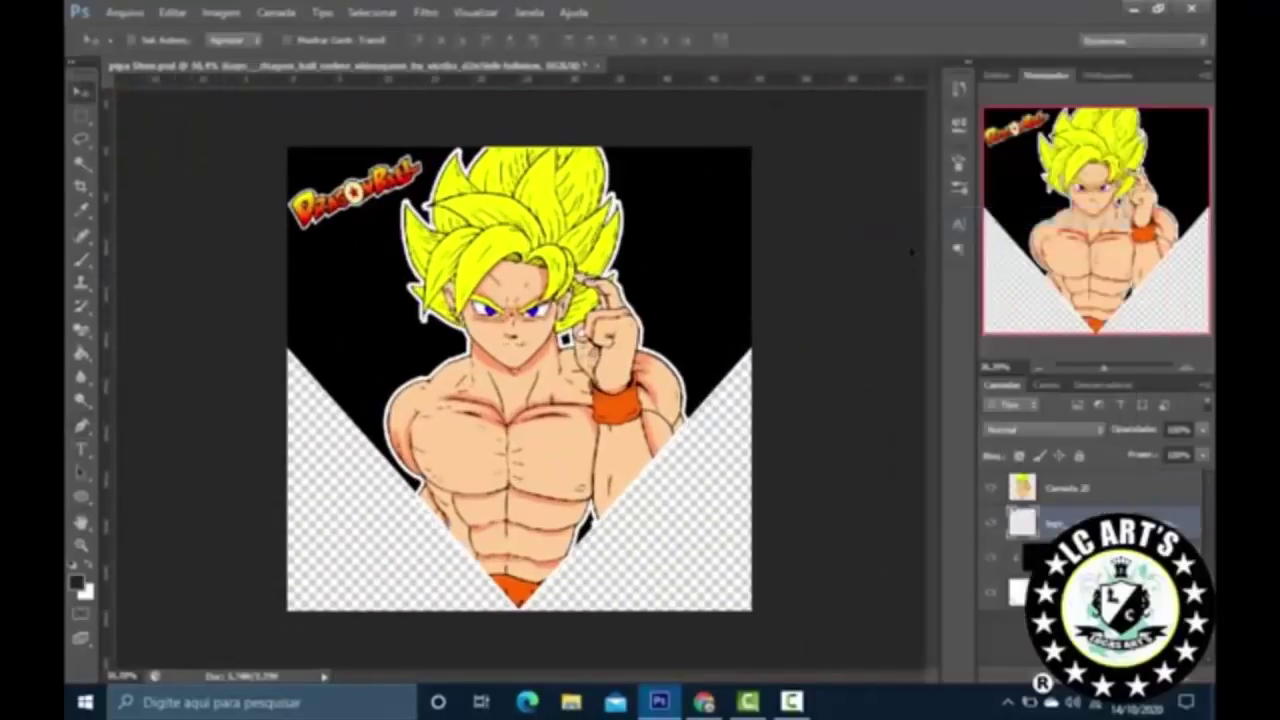
key("ctrl+semicolon")
key("p")
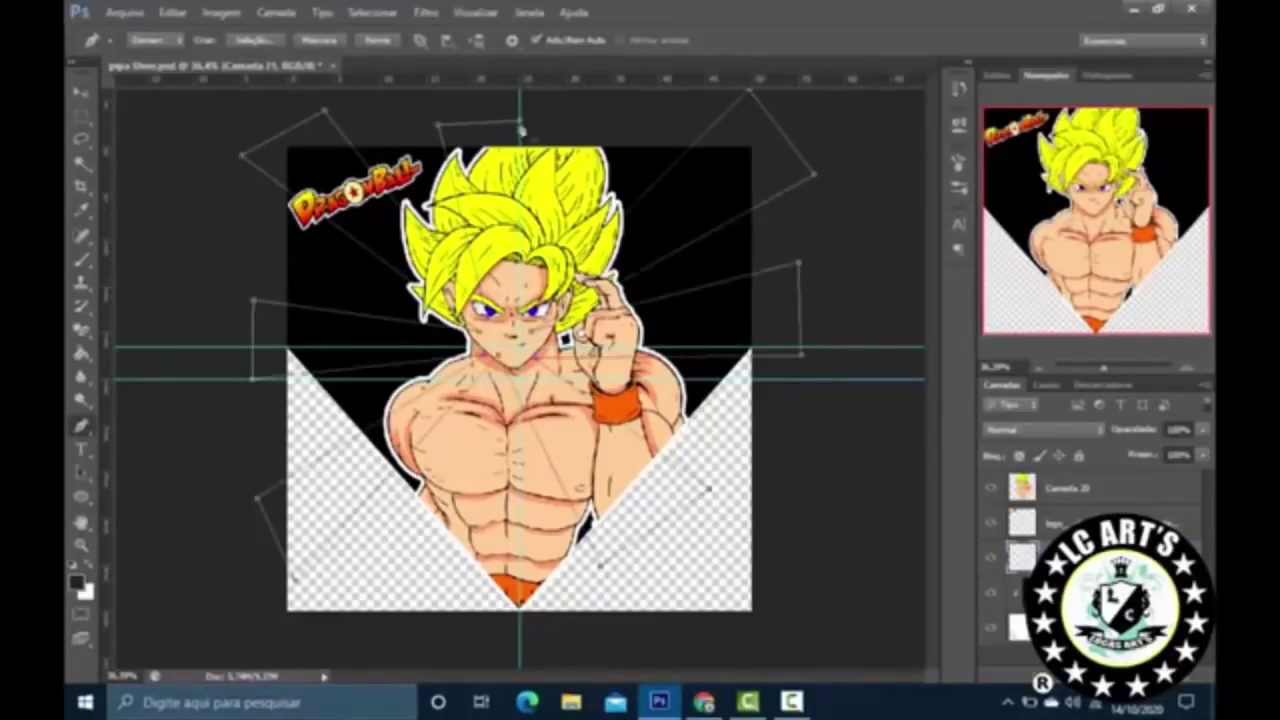
right_click(705, 202)
left_click(760, 303)
left_click(1066, 326)
left_click(1149, 163)
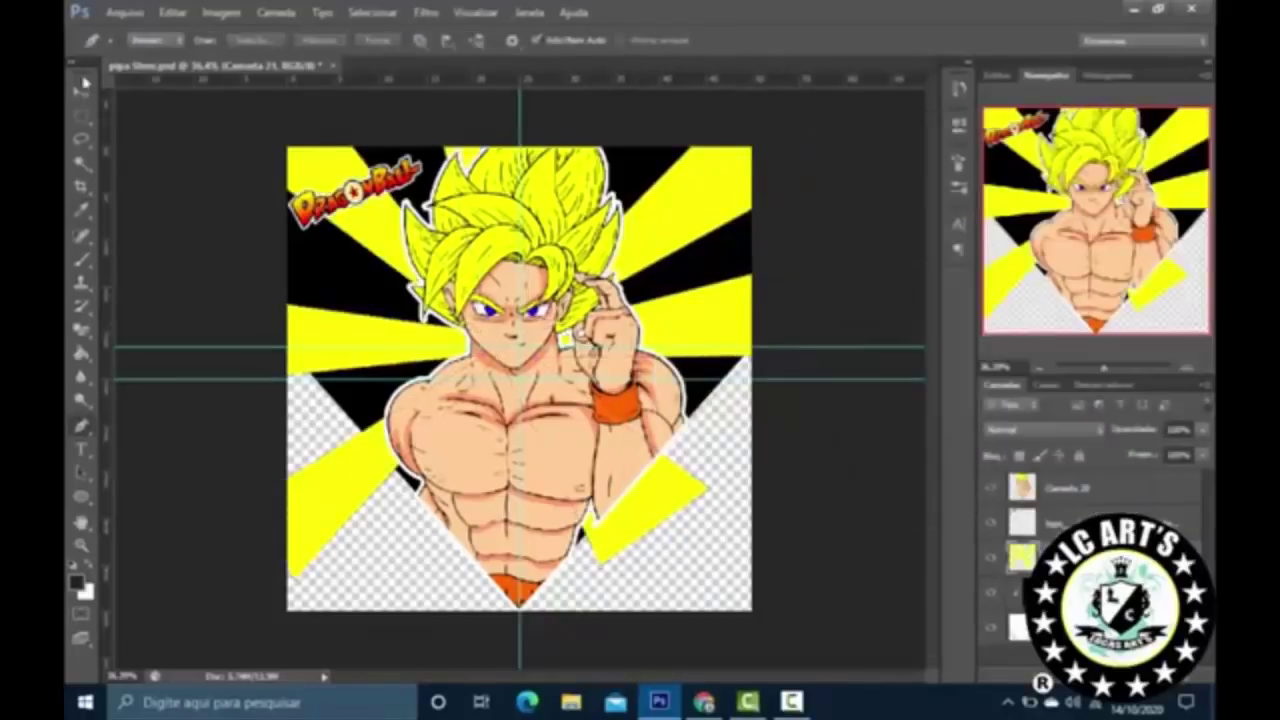
Step: Apply a radial gradient overlay to the rays layer and clip the layer to the kite shape
key("v")
double_click(1037, 549)
key("Return")
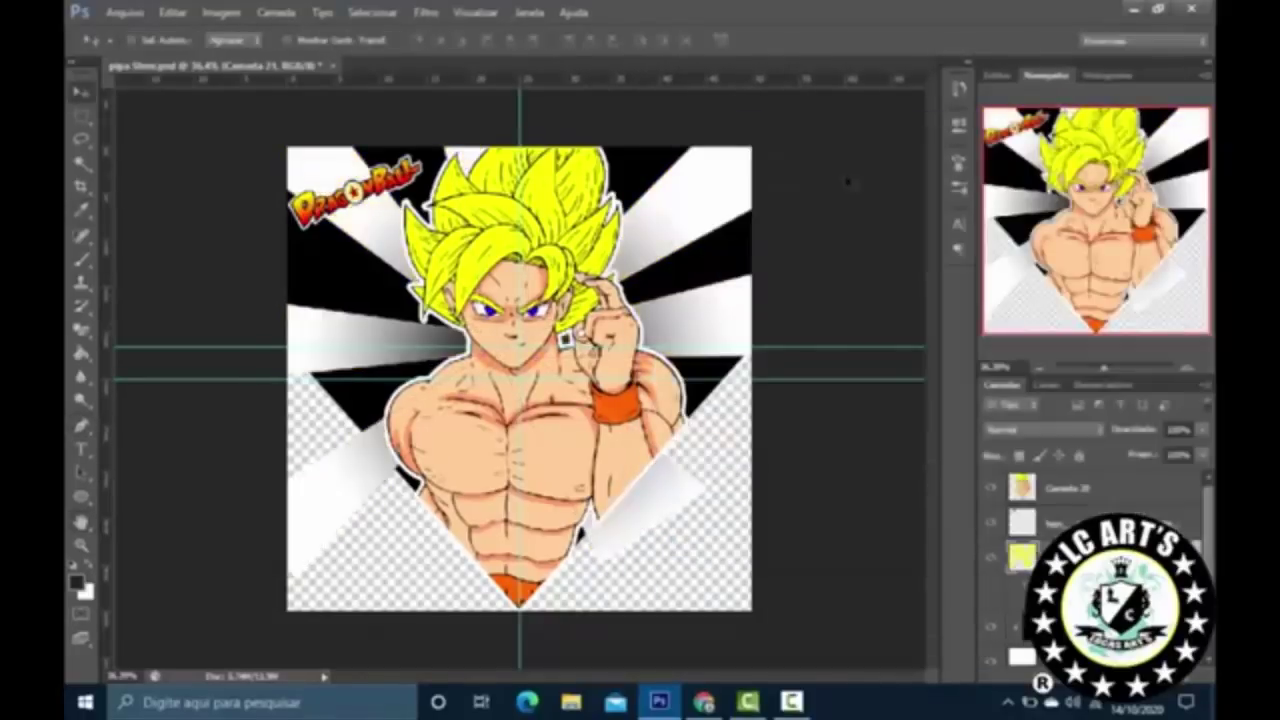
right_click(847, 183)
left_click(895, 75)
left_click(760, 377)
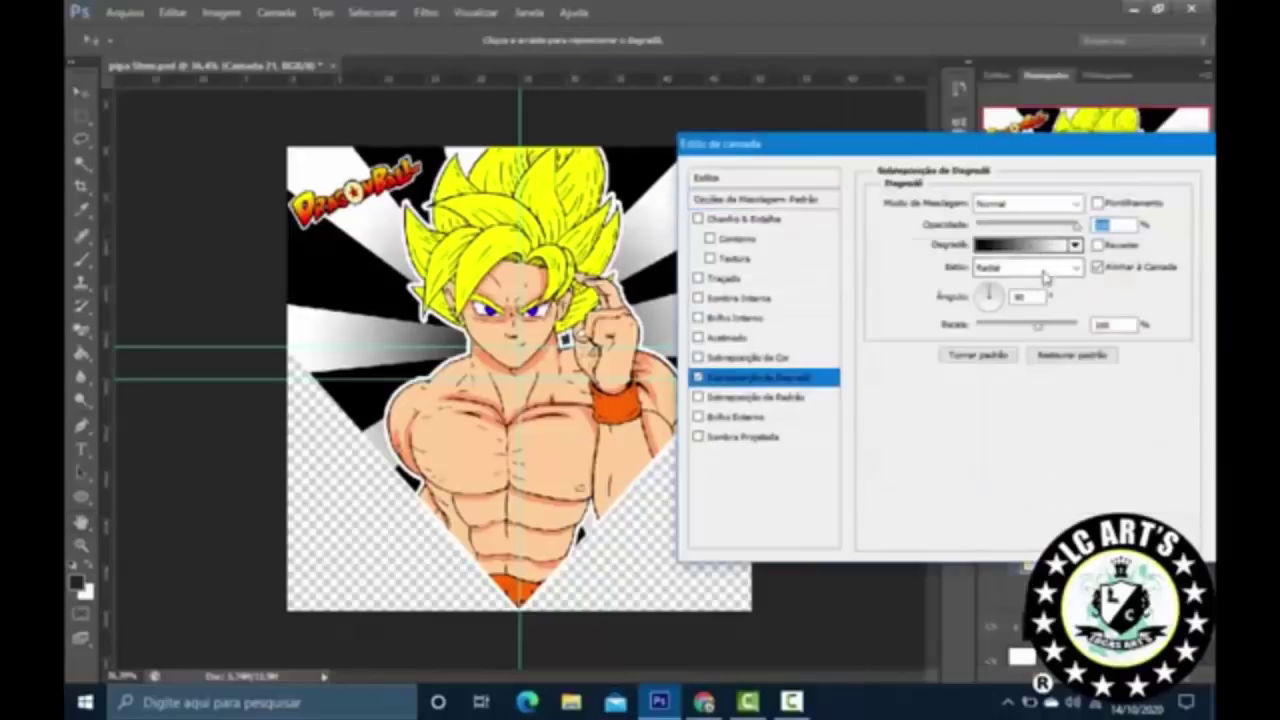
Step: Customize the rays' gradient overlay to run from yellow (ffde00) at the centre to red at the outside
left_click(1025, 244)
double_click(597, 378)
left_click(750, 330)
left_click(1066, 301)
double_click(960, 378)
left_click(889, 512)
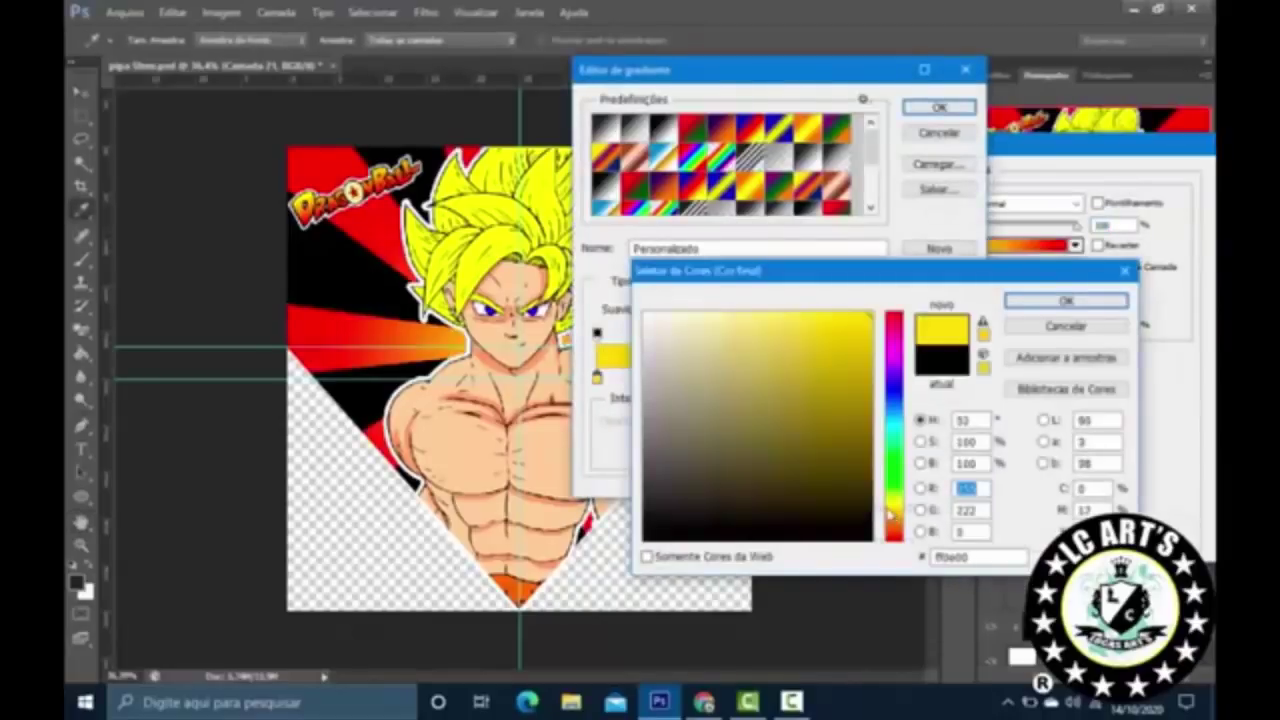
left_click(1066, 301)
left_click(939, 107)
left_click(1095, 200)
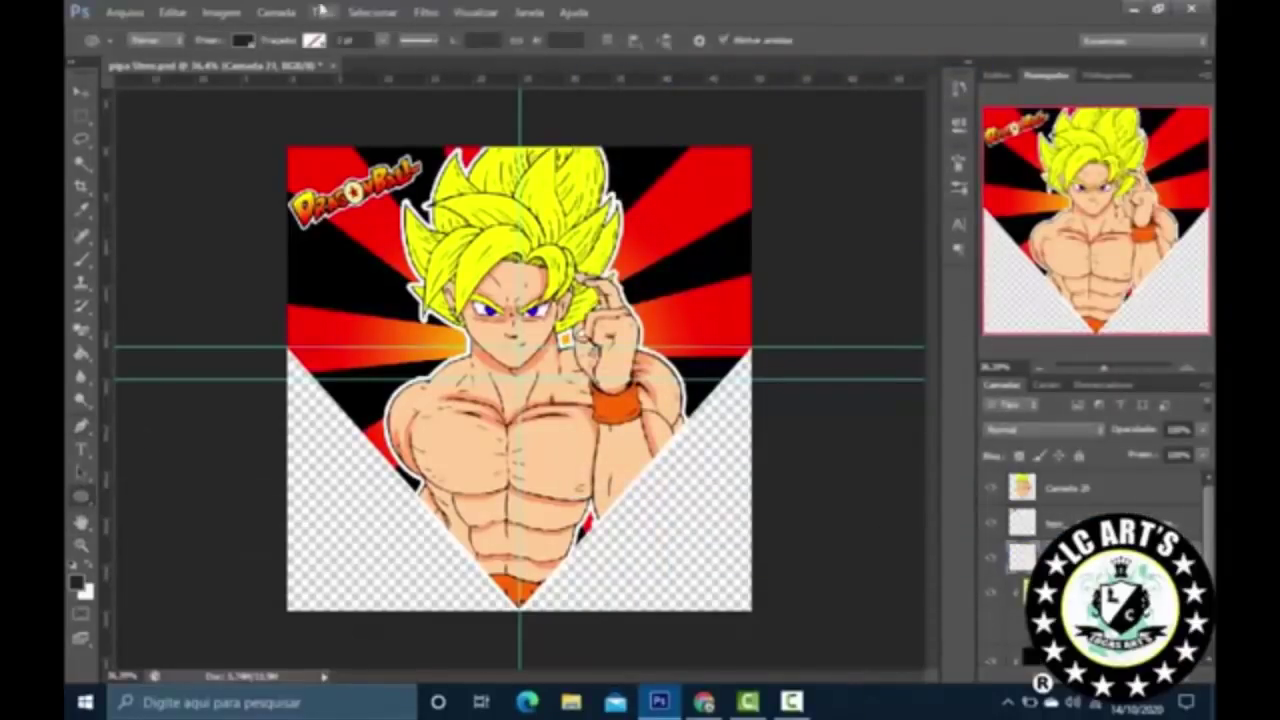
Step: Draw a large yellow circle behind the character, above the red rays and below the logo
left_click(243, 40)
left_click(175, 149)
left_click_drag(532, 300, 697, 437)
left_click(80, 91)
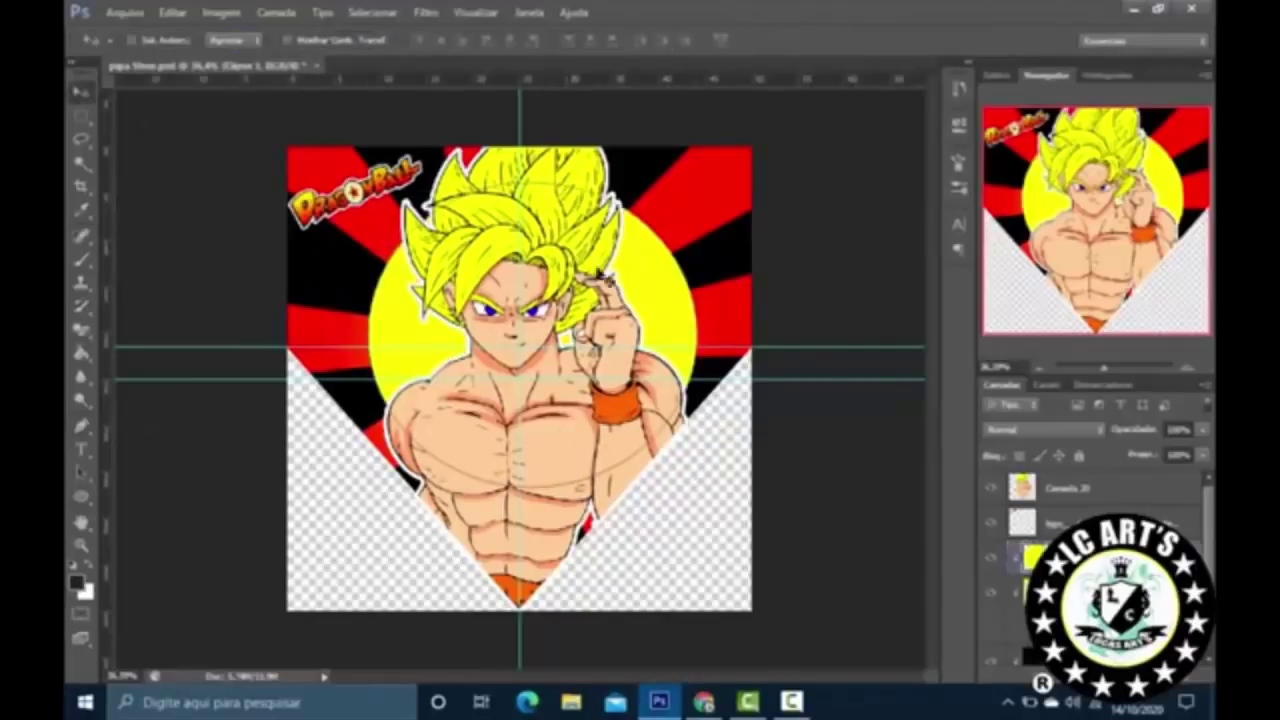
Step: Clip the yellow circle to the rays and warp it outward so it bulges unevenly around the character
double_click(1060, 556)
key("Escape")
left_click(1022, 590, "ctrl")
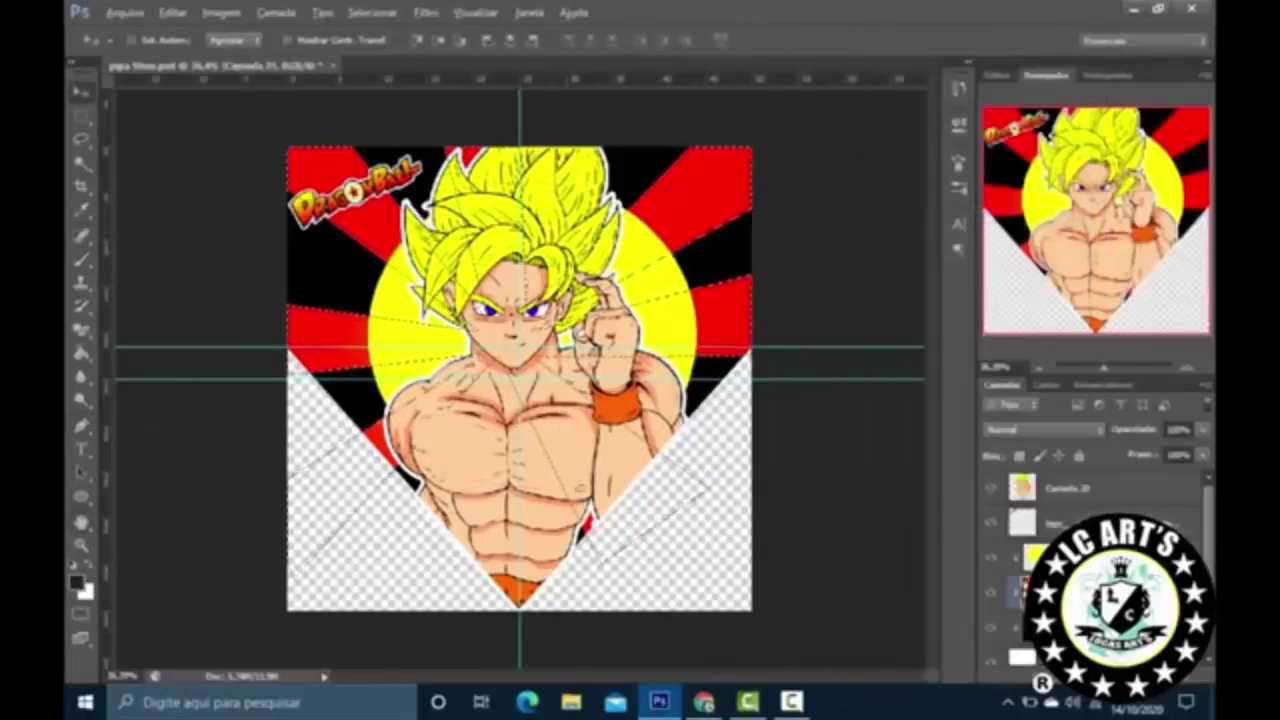
key("ctrl+alt+g")
key("ctrl+t")
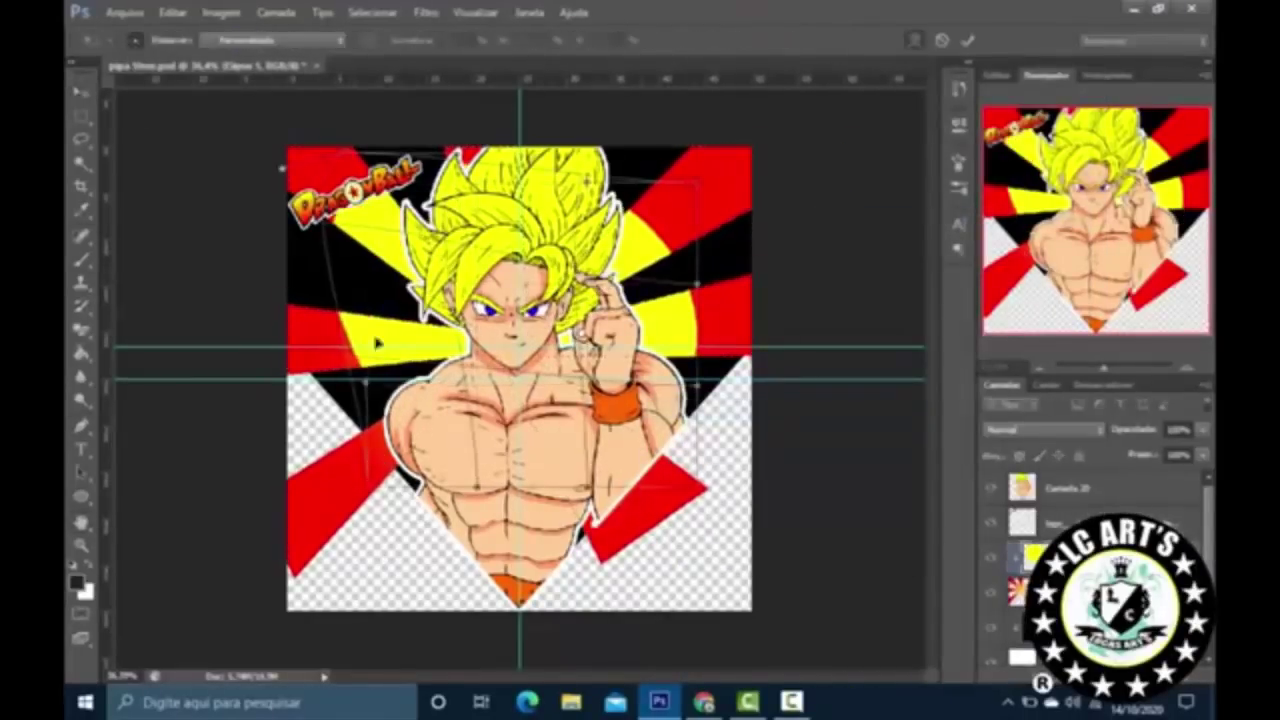
left_click_drag(377, 344, 229, 451)
key("Return")
Step: Enlarge a copy of the warped circle beneath the yellow one and give it an orange colour overlay
key("ctrl+t")
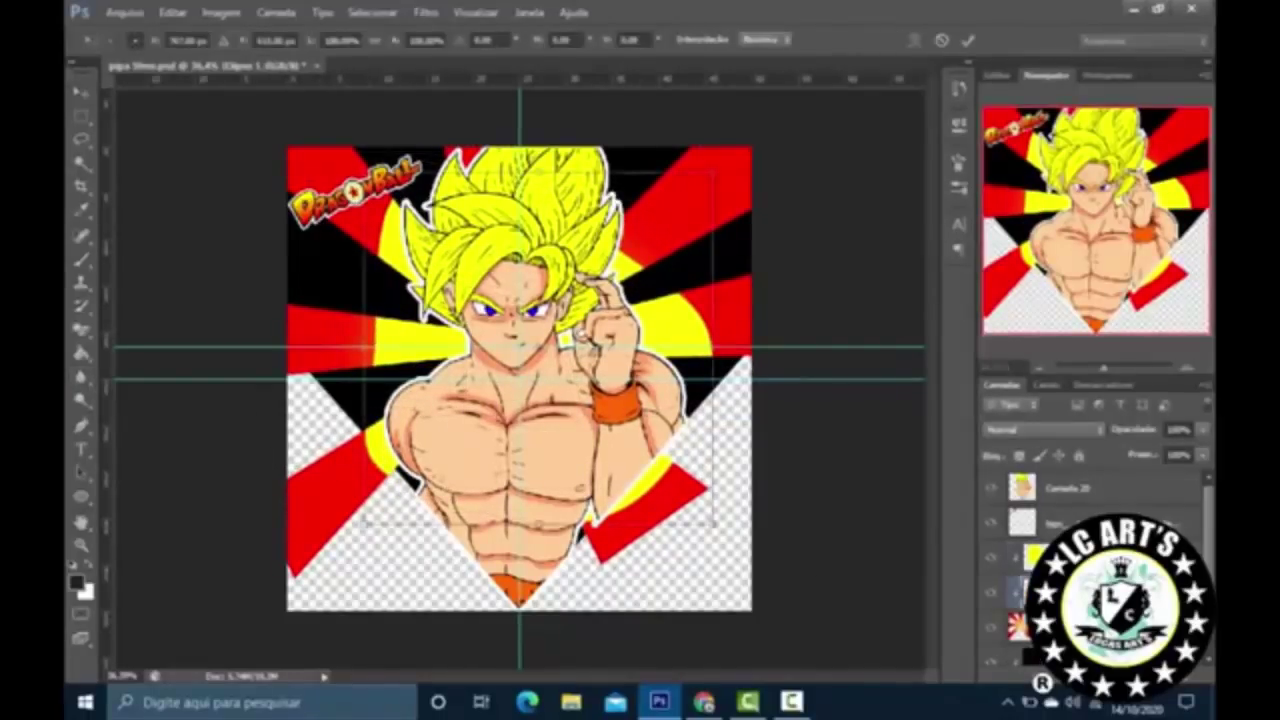
left_click_drag(716, 170, 740, 160)
key("Return")
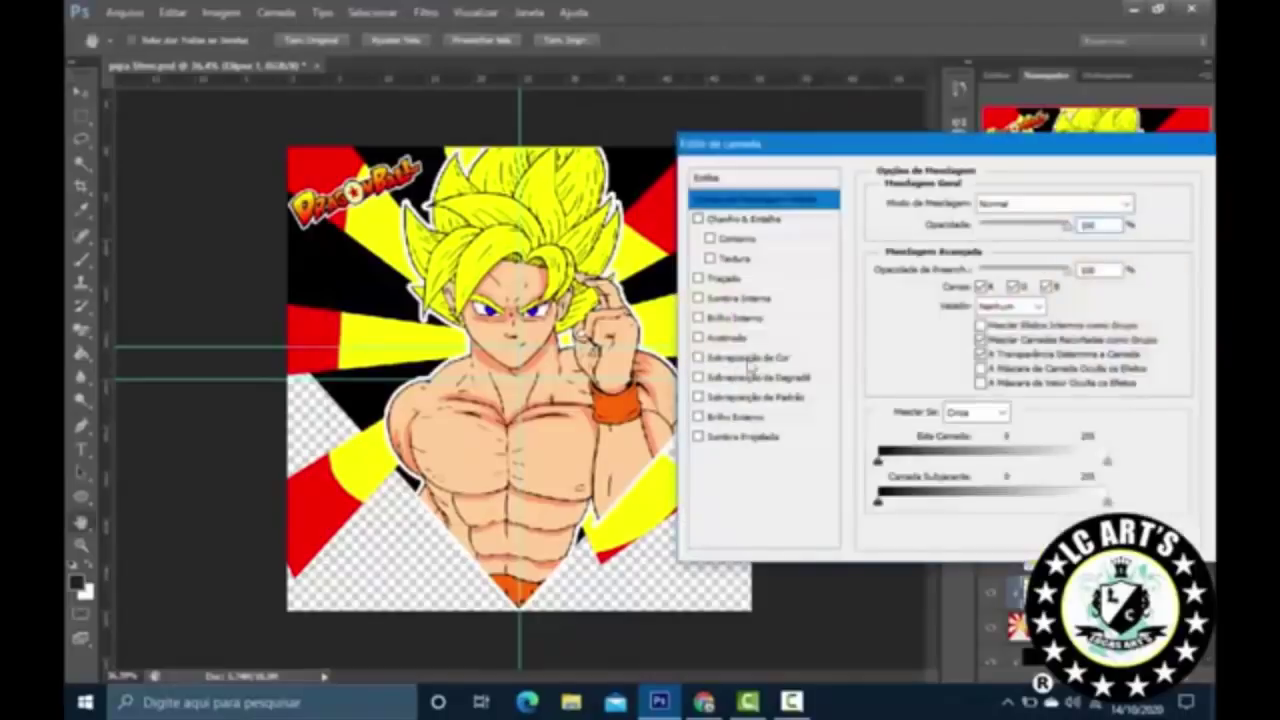
left_click(1154, 203)
left_click(751, 345)
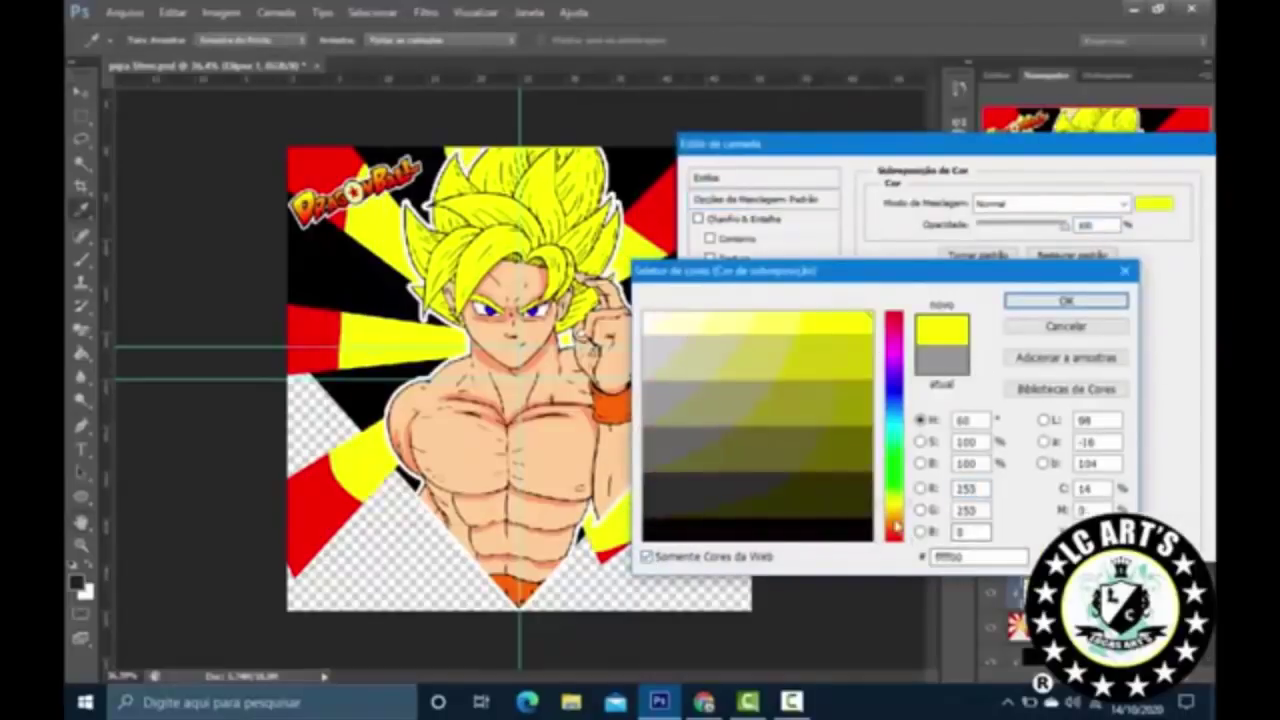
left_click_drag(894, 525, 900, 530)
key("Return")
key("Return")
Step: Merge the yellow and orange circles with the rays layer and clip the result to the kite shape
right_click(1118, 488)
left_click(1051, 229)
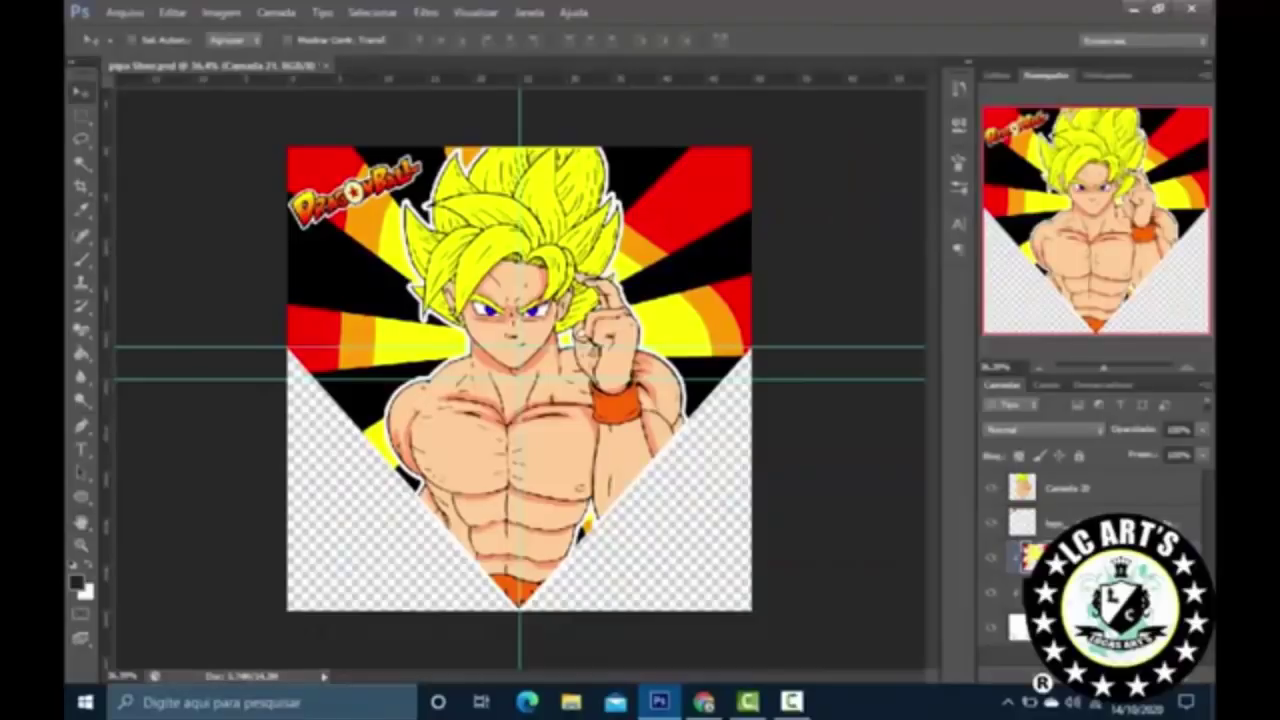
scroll(866, 372, "down", 3)
scroll(866, 372, "up", 5)
scroll(866, 372, "down", 3)
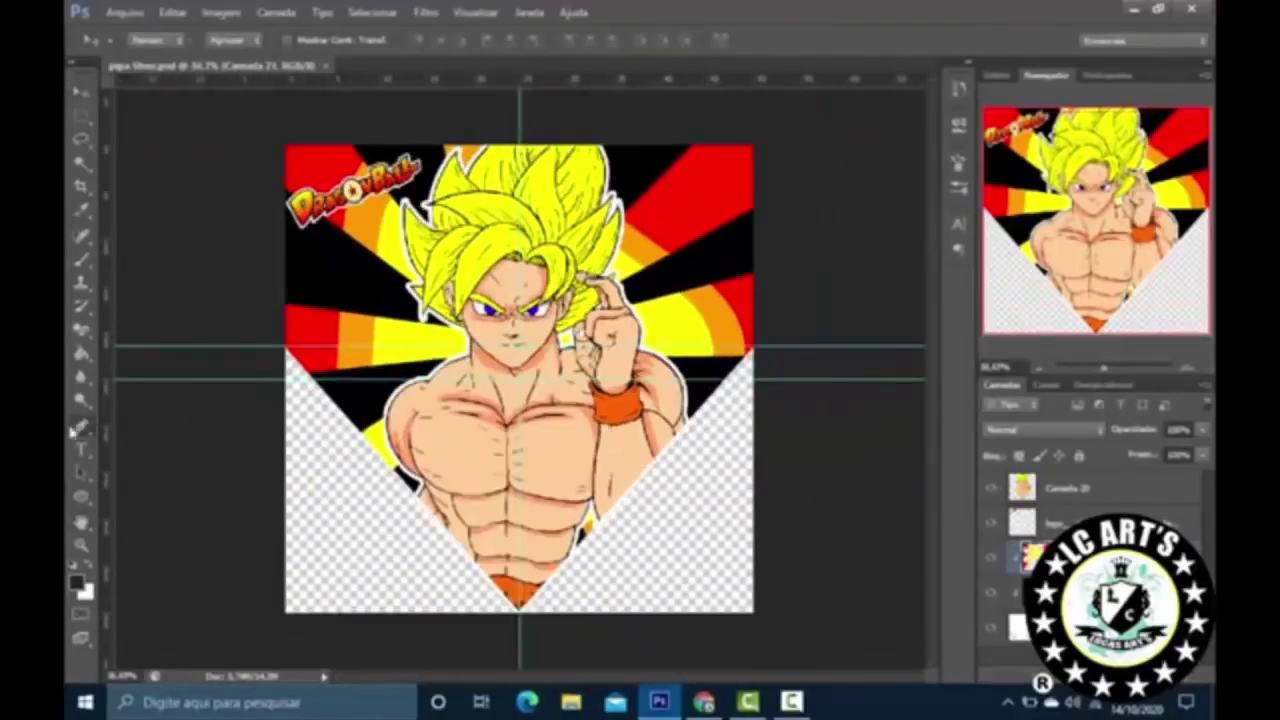
Step: Draw another large circle behind the character, below the coloured rays so it fills the black gaps
key("p")
left_click(80, 495)
left_click(242, 40)
left_click(255, 75)
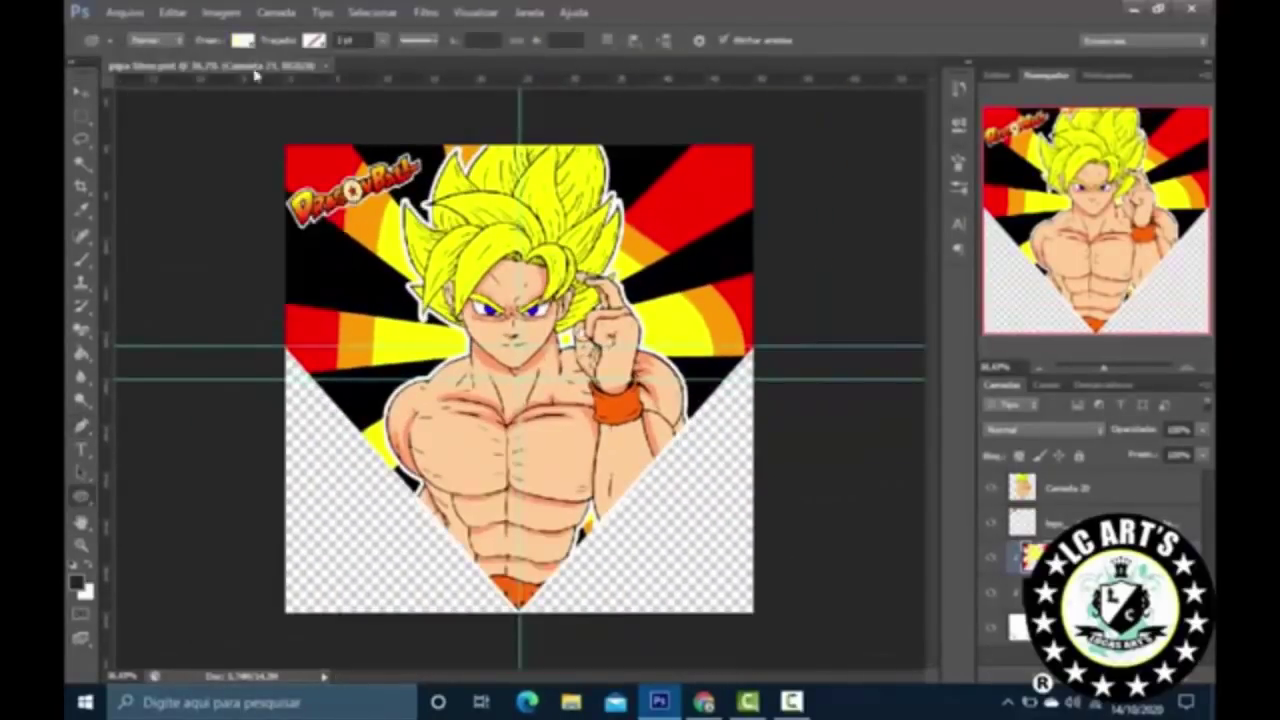
mouse_move(380, 185)
left_mouse_down()
mouse_move(650, 425)
mouse_move(676, 480)
left_mouse_up()
Step: Change the new circle to dark grey with a colour overlay
right_click(1138, 522)
left_click(900, 82)
left_click(743, 274)
left_click(1154, 206)
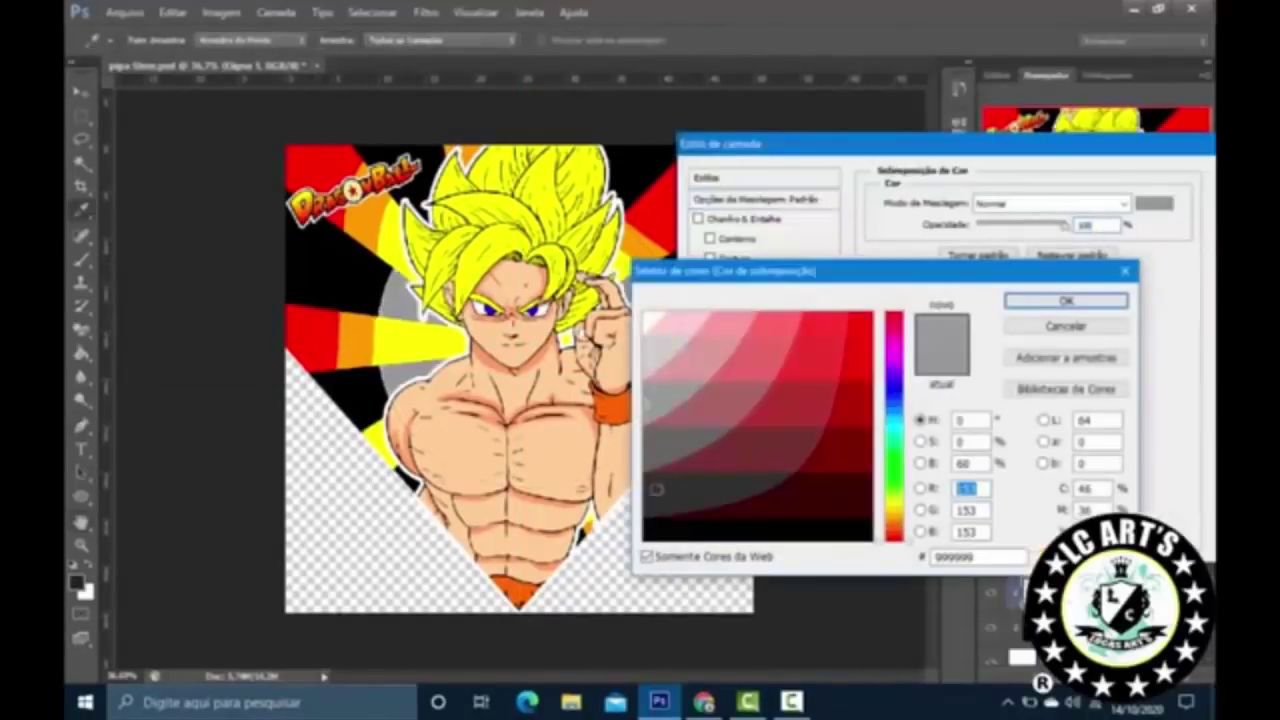
left_click(651, 486)
left_click(1063, 297)
left_click(1137, 163)
Step: Warp the dark grey circle outward at its corners so it spreads unevenly behind the character
key("ctrl+t")
right_click(440, 250)
left_click(557, 363)
left_click_drag(380, 187, 270, 140)
left_click_drag(378, 488, 228, 475)
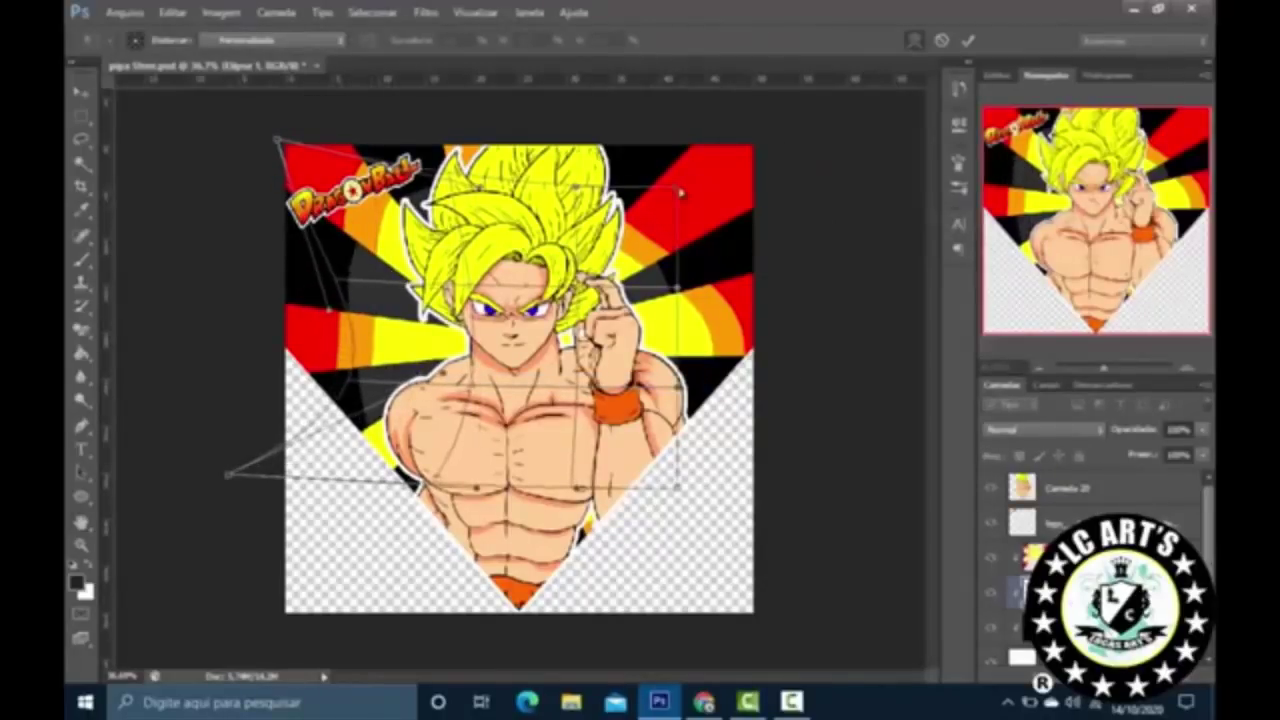
left_click_drag(680, 188, 755, 147)
key("Return")
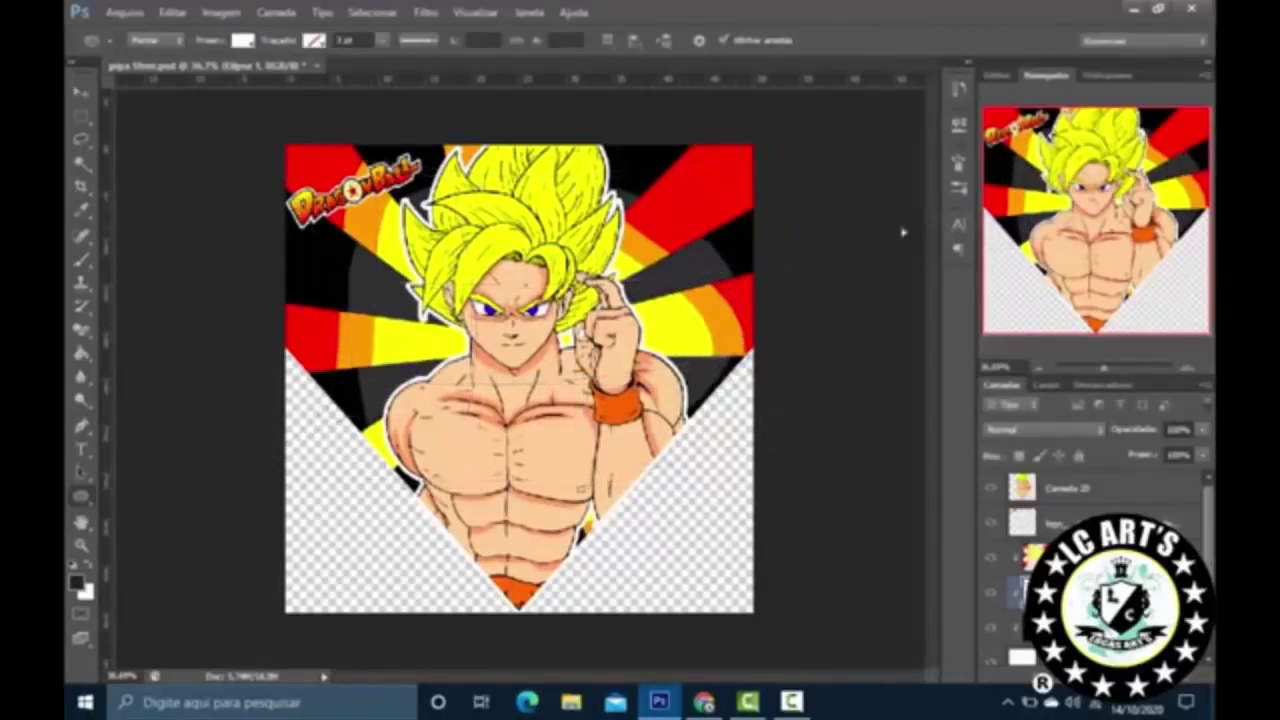
Step: Set the colour overlay of the larger ellipse copy beneath it to mid grey 7c7b7b
key("ctrl+t")
key("Escape")
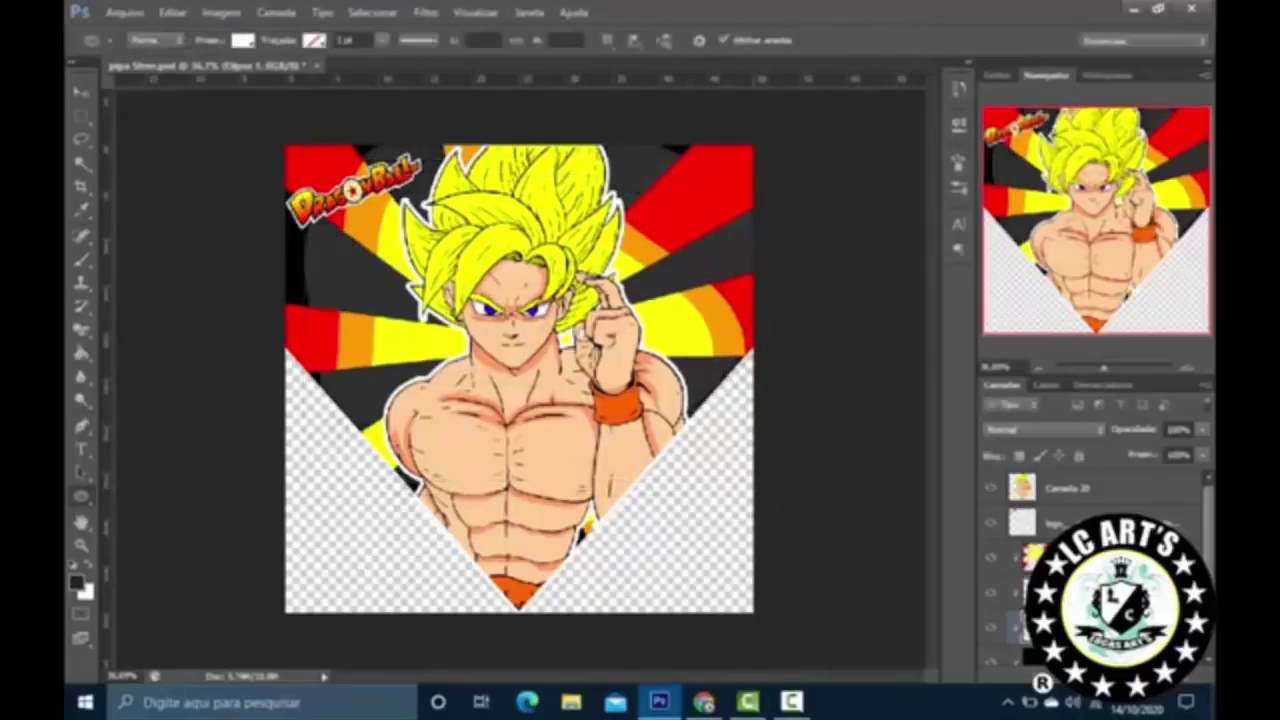
left_click(1155, 203)
key("Escape")
left_click(1155, 203)
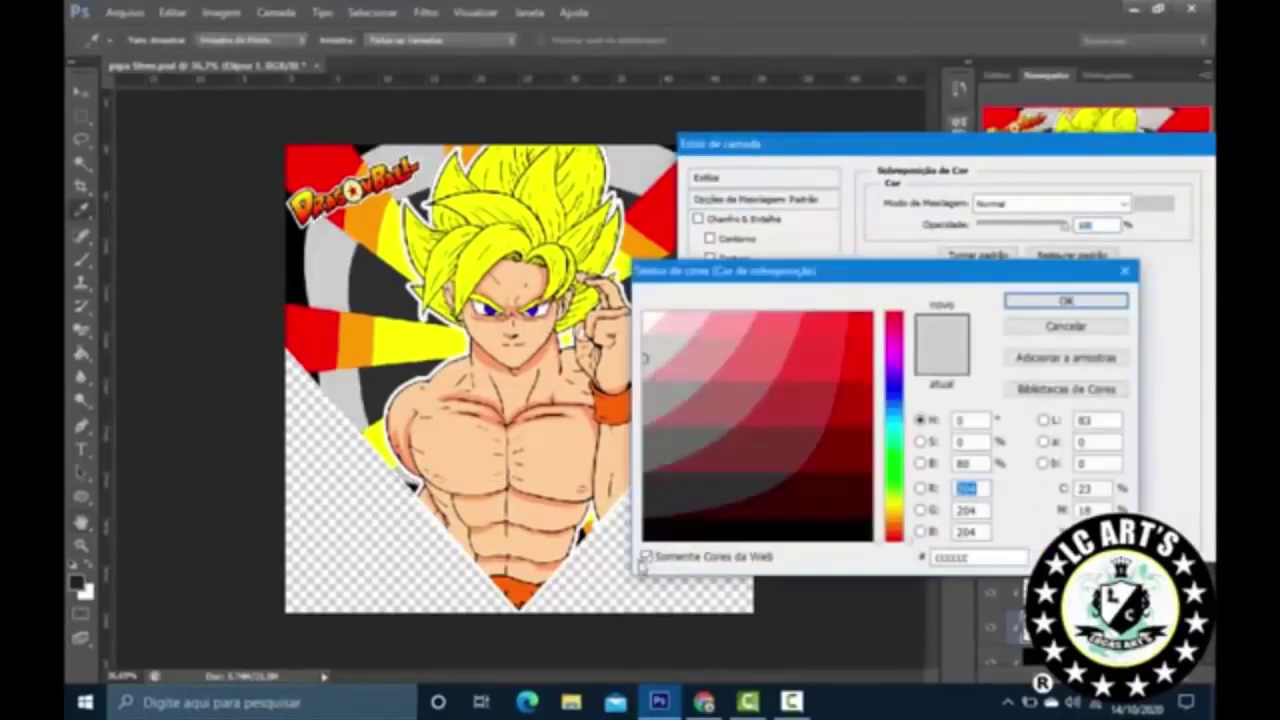
left_click_drag(643, 374, 643, 428)
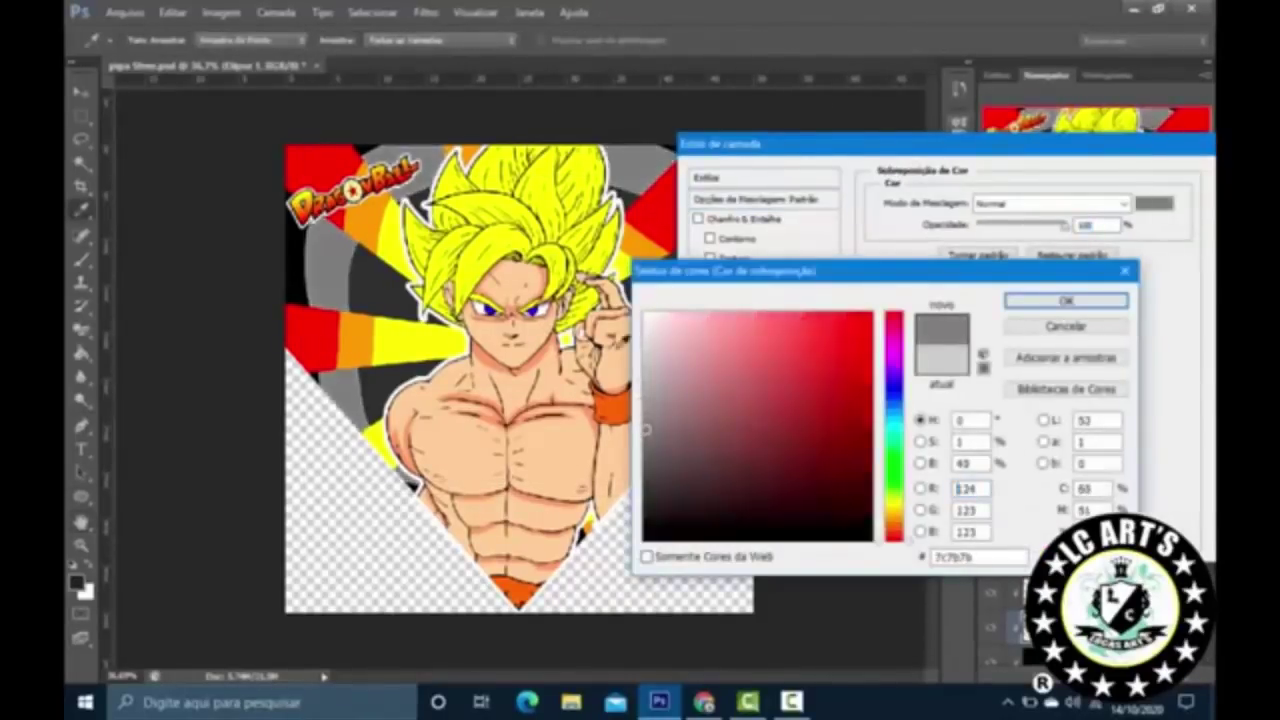
key("Return")
key("Return")
Step: Rearrange and resize the grey ellipses so the lighter grey one sits inside a dark grey outer band
right_click(1060, 556)
left_click(1010, 157)
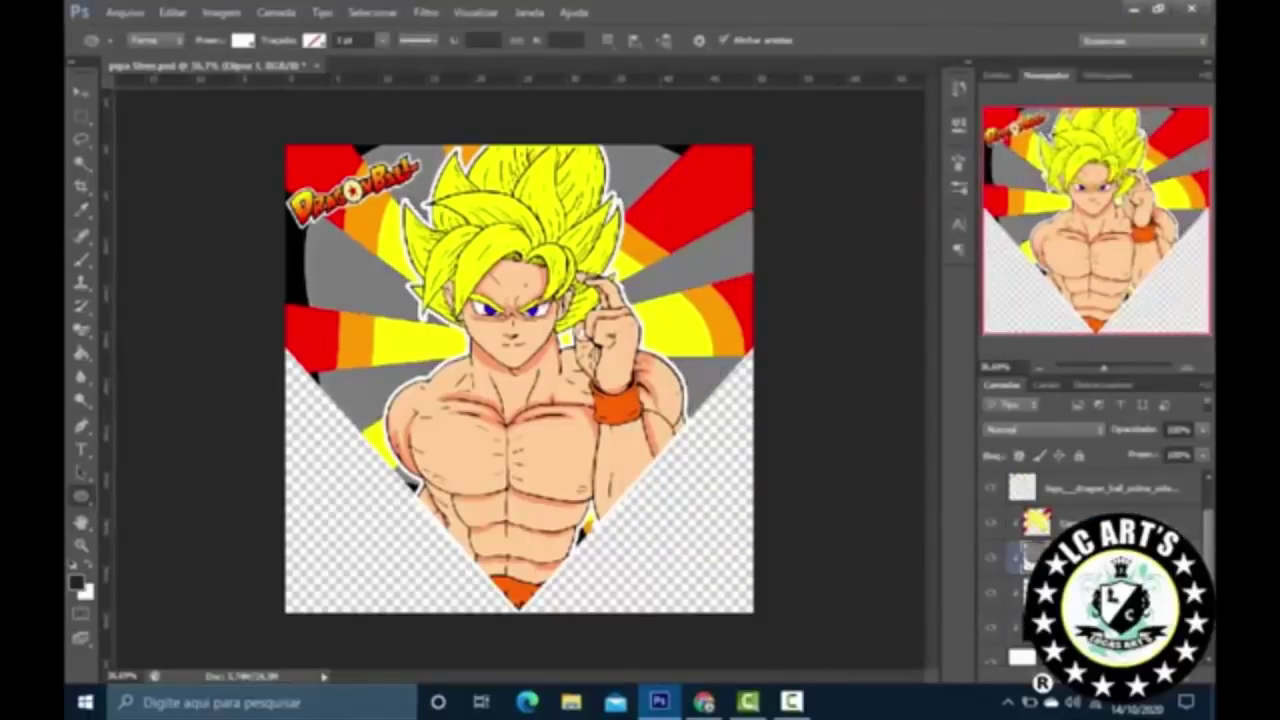
key("ctrl+t")
left_click_drag(745, 122, 755, 165)
left_click_drag(310, 240, 306, 250)
key("Return")
Step: Trace shadow wedges along the grey and black rays on a new layer, fill them dark, and lower the layer's opacity
scroll(237, 172, "up", 1)
key("p")
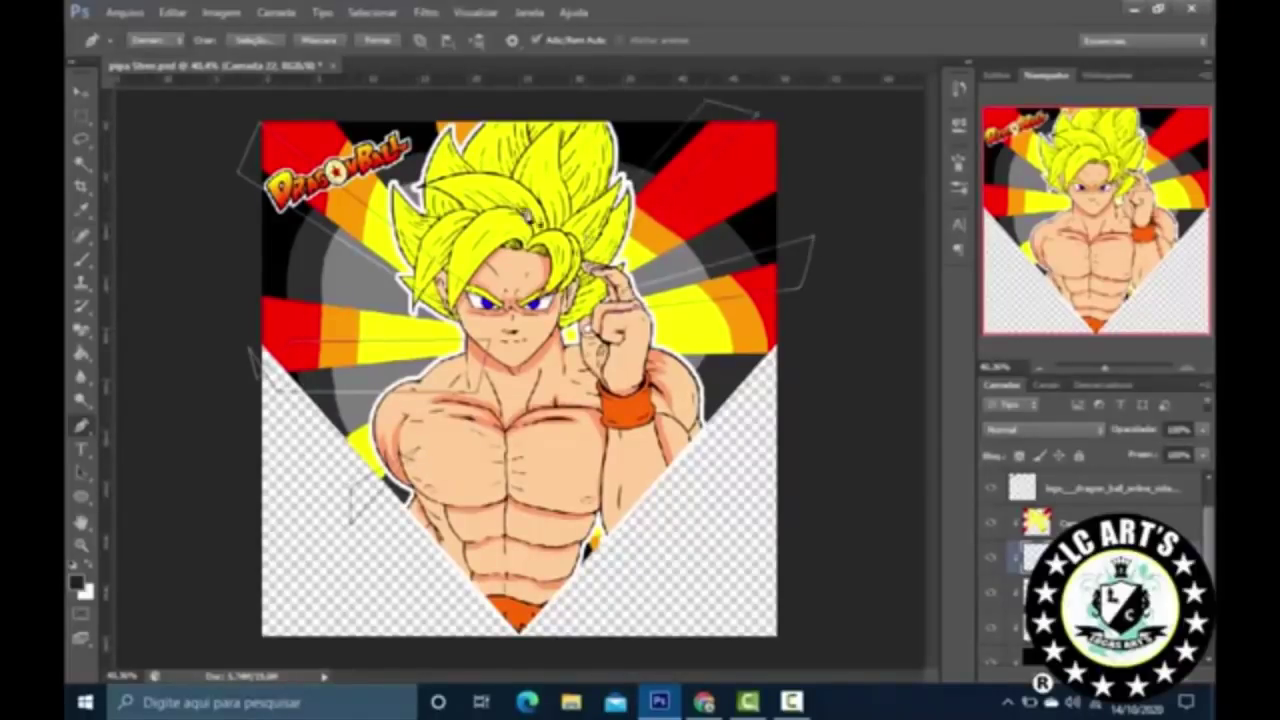
key("Escape")
key("Escape")
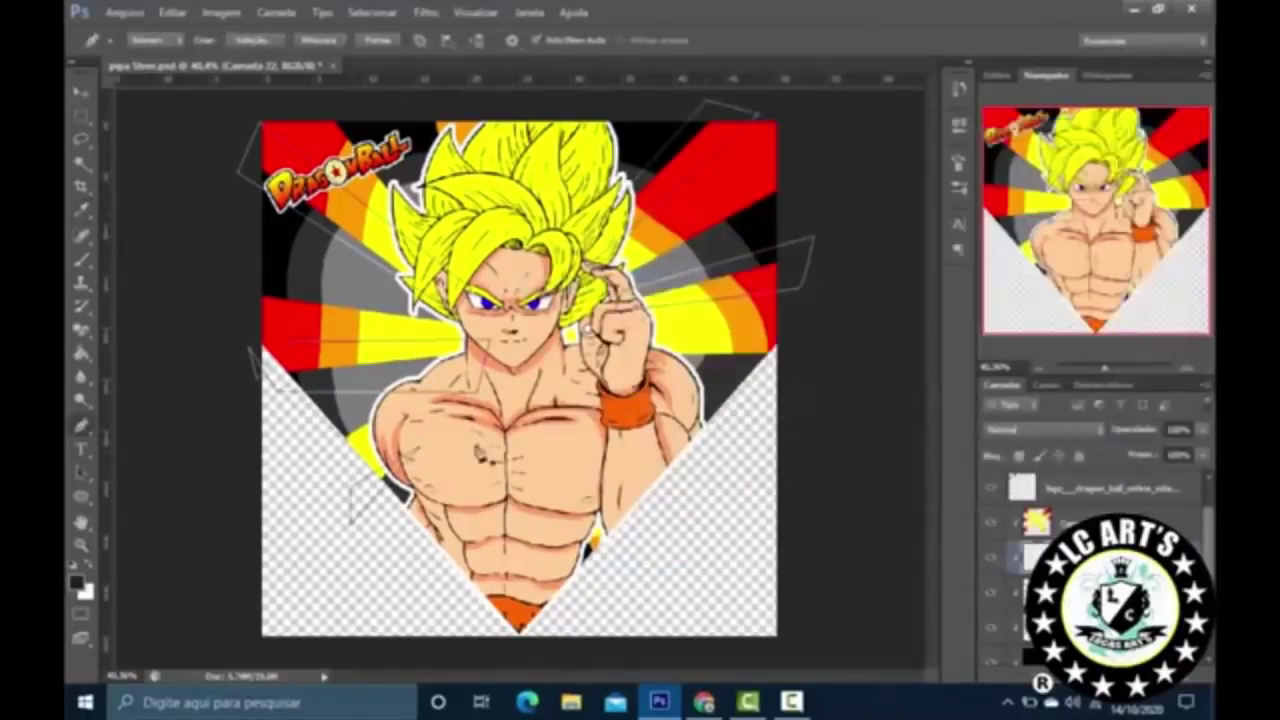
right_click(543, 170)
left_click(575, 200)
left_click(1203, 429)
left_click_drag(1200, 452, 1140, 462)
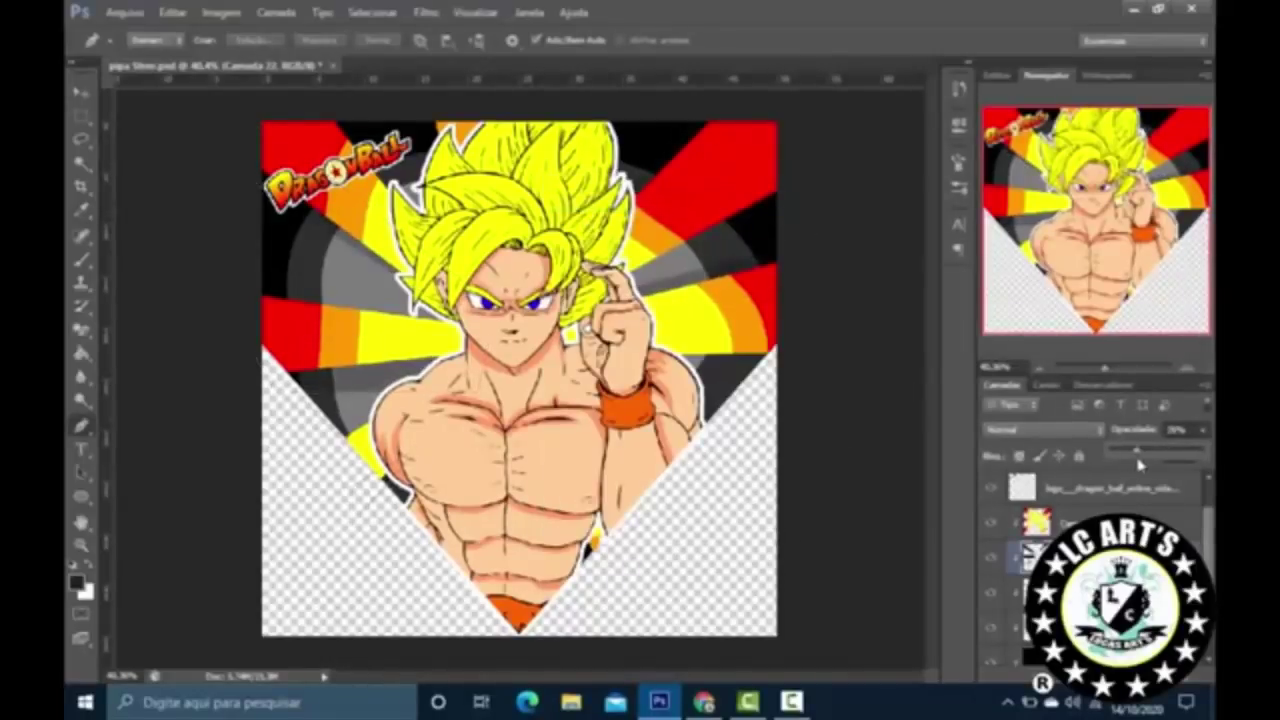
Step: Trace thin strips along the edges of the coloured rays on a new layer and fill them with purple
key("ctrl+shift+alt+e")
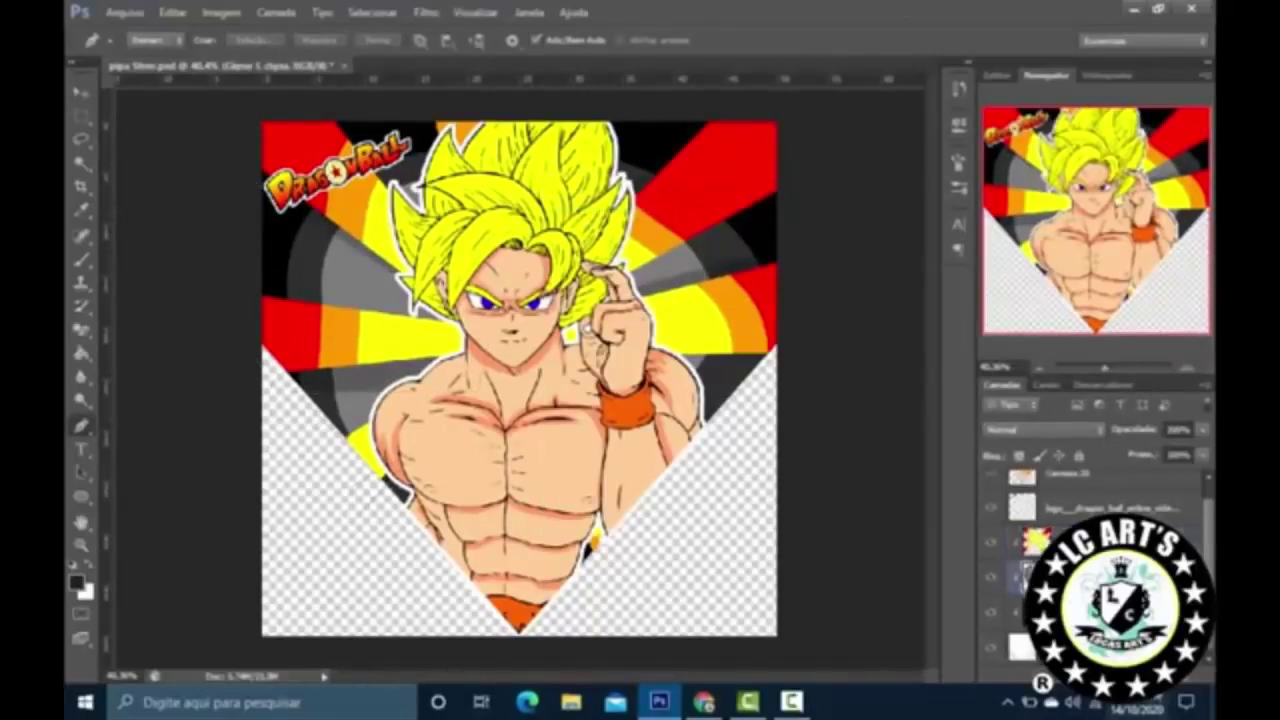
scroll(680, 368, "up", 3)
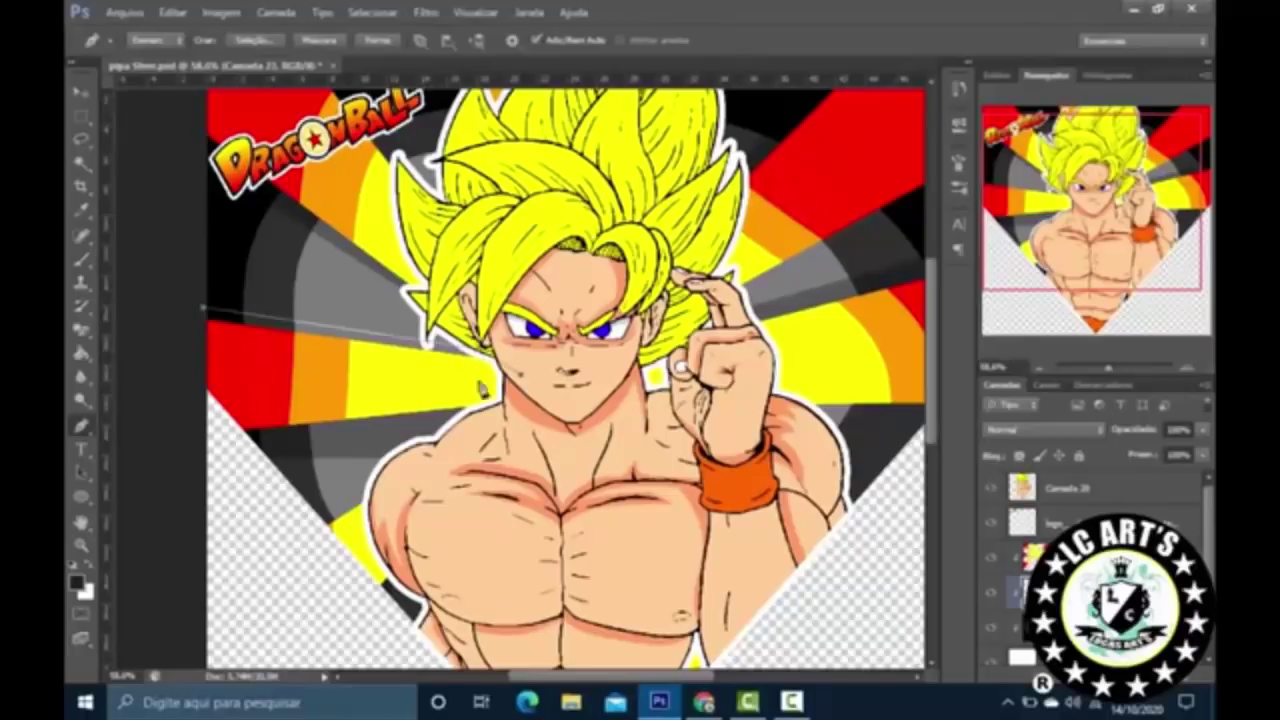
scroll(762, 340, "down", 3)
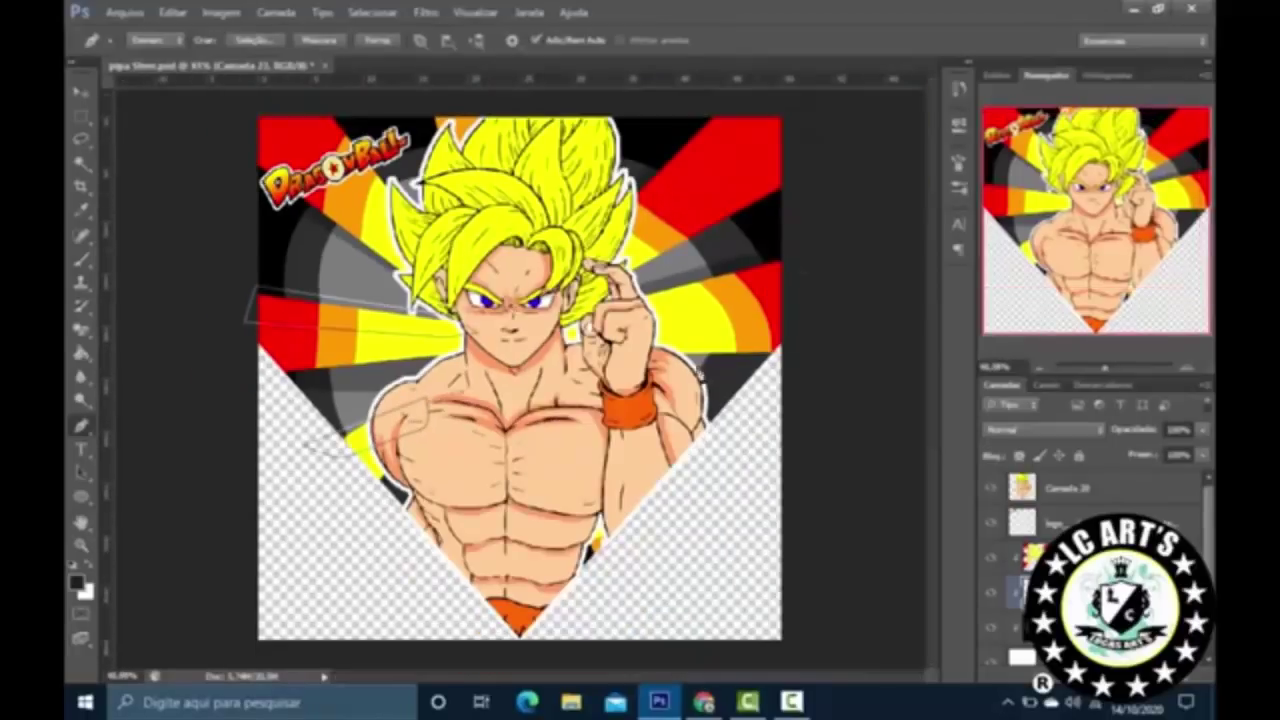
right_click(818, 178)
left_click(680, 300)
left_click(893, 362)
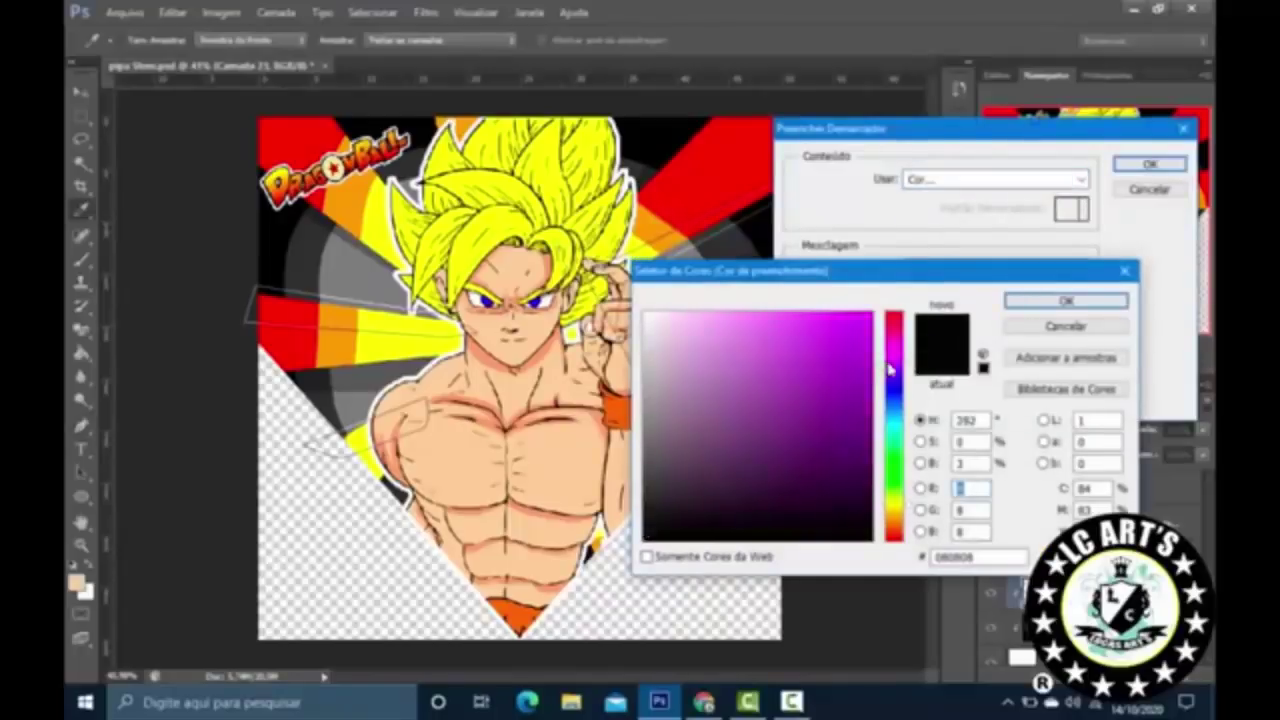
left_click(1066, 301)
left_click(1150, 164)
Step: Trace another thin strip along the ray edge behind the logo and fill it with a purple tone
key("ctrl+minus")
key("ctrl+plus")
key("ctrl+plus")
key("ctrl+plus")
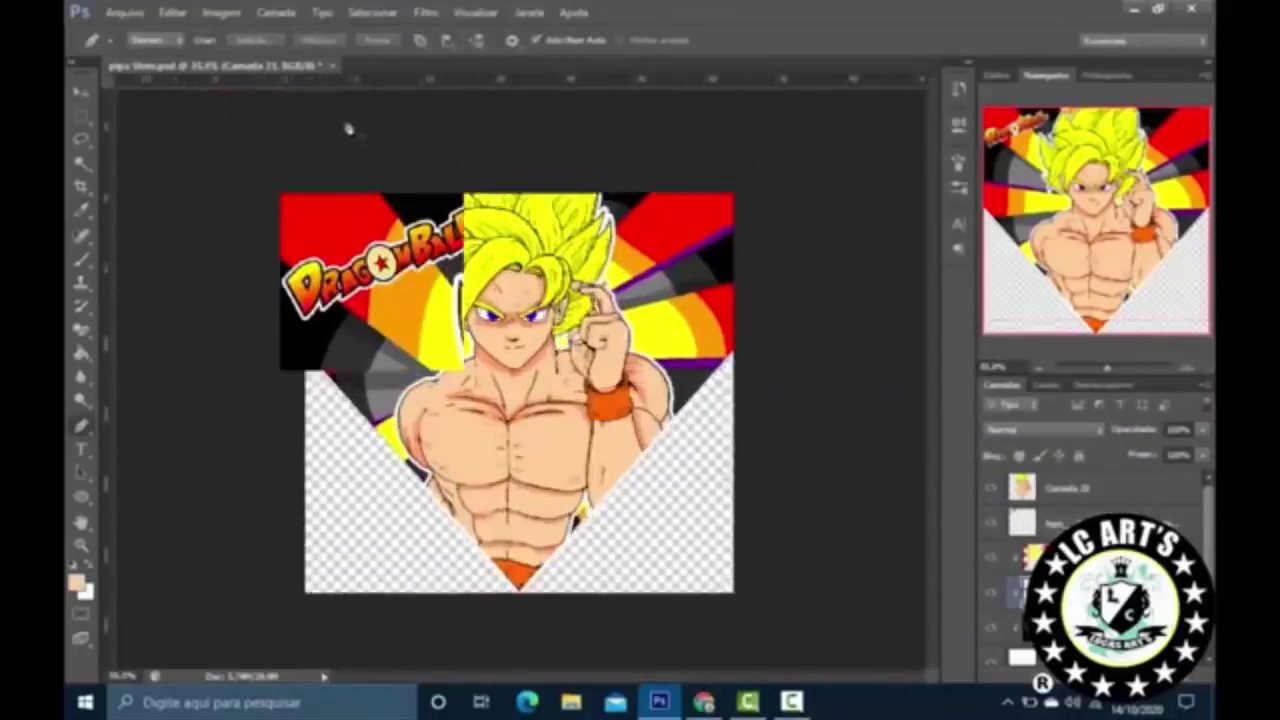
left_click(370, 130)
right_click(380, 165)
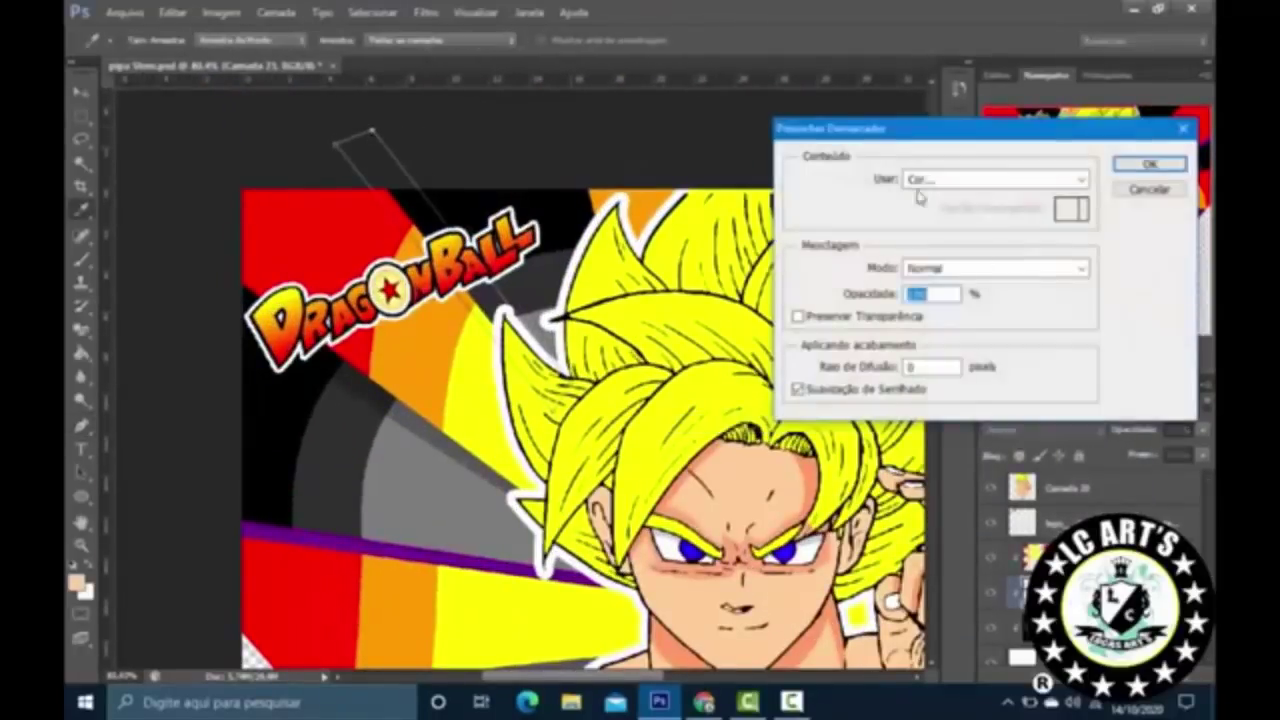
left_click(914, 177)
left_click(1094, 297)
left_click(1146, 163)
key("ctrl+minus")
key("ctrl+minus")
key("ctrl+minus")
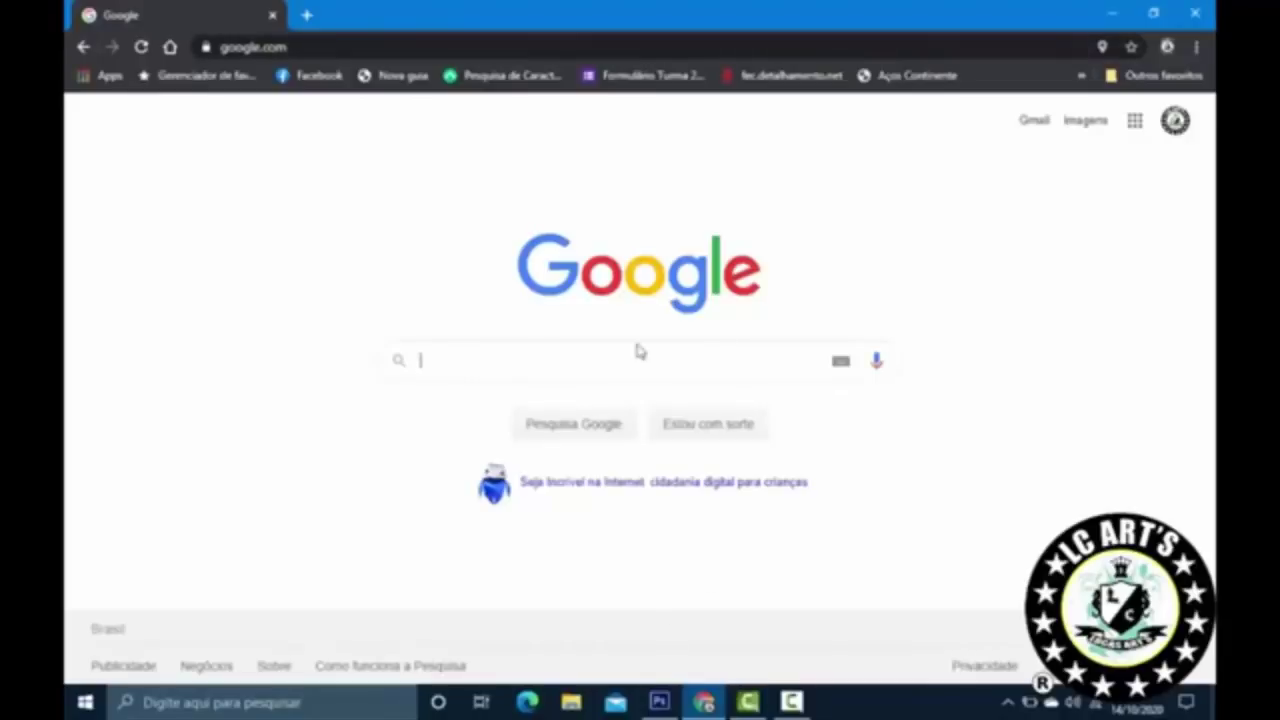
Step: Switch to the web browser and search Google Images for "silhueta dragon ball"
type("silhueta dragon balla")
key("Return")
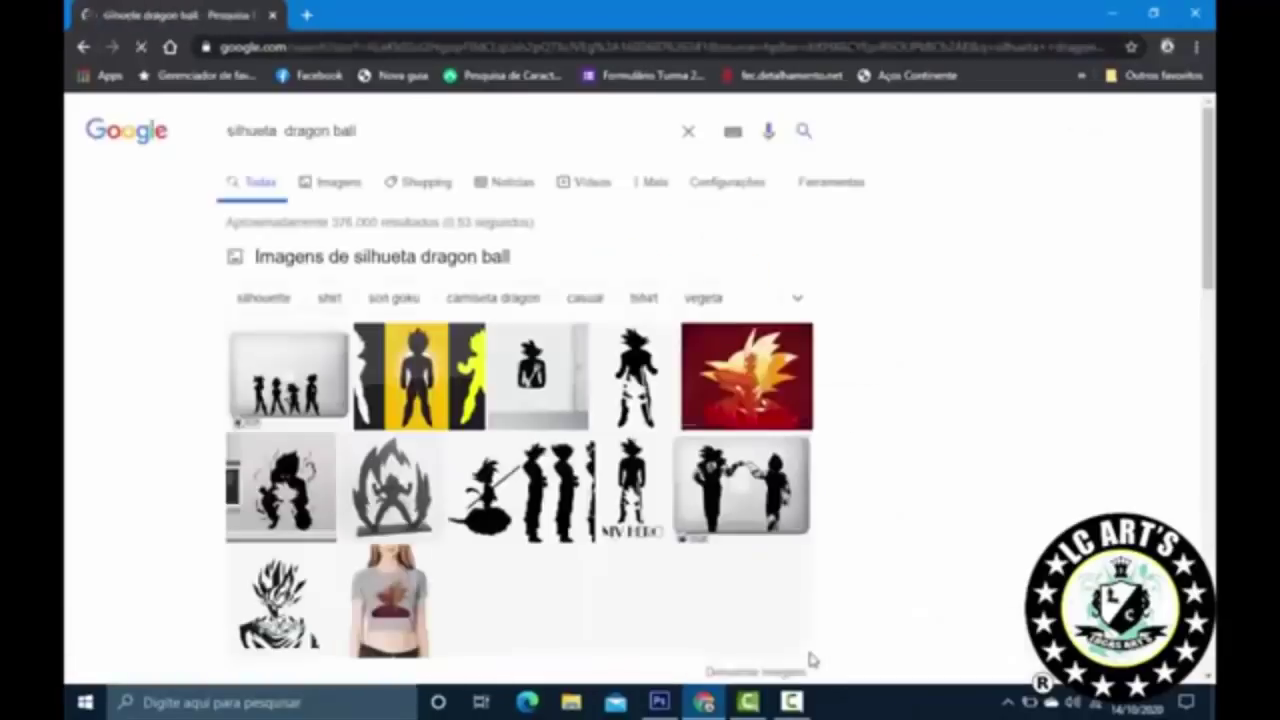
left_click(334, 182)
Step: Find the circled black kanji emblem with an image search for "dragon ball simbol" and copy it into the Photoshop kite artwork
left_click_drag(320, 130, 427, 135)
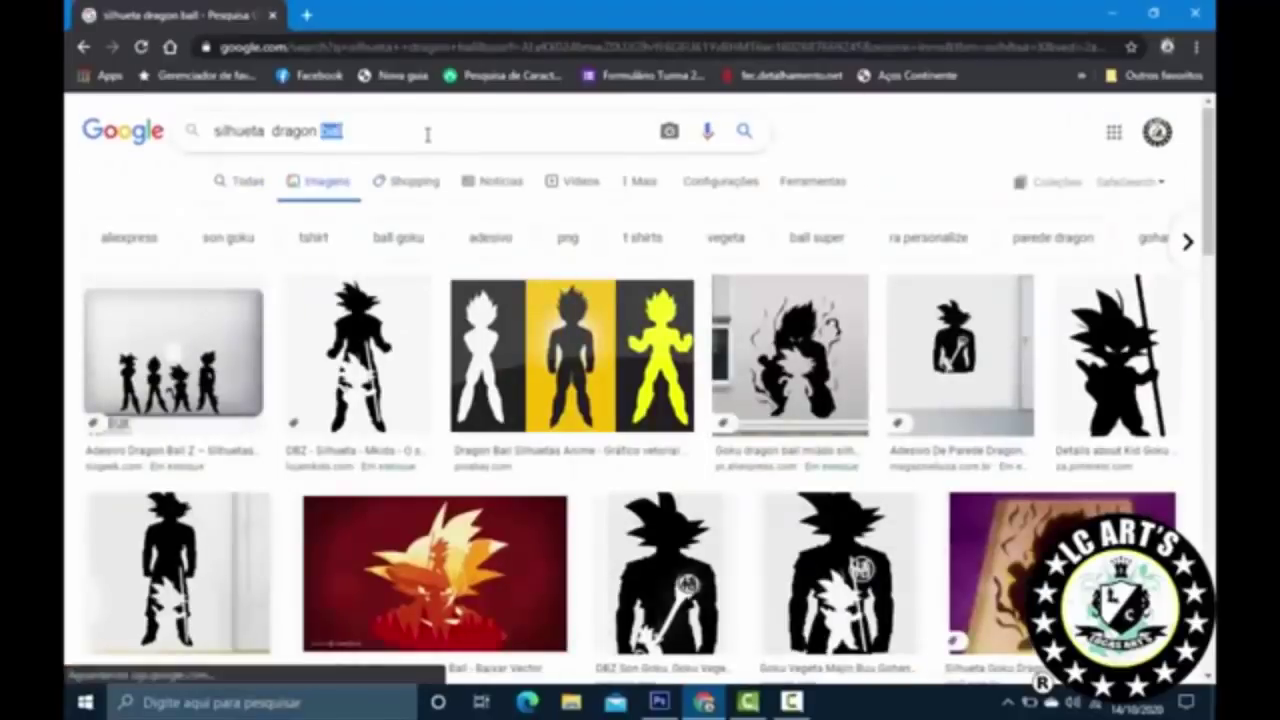
key("ctrl+a")
type("dragon ball simbol")
key("Return")
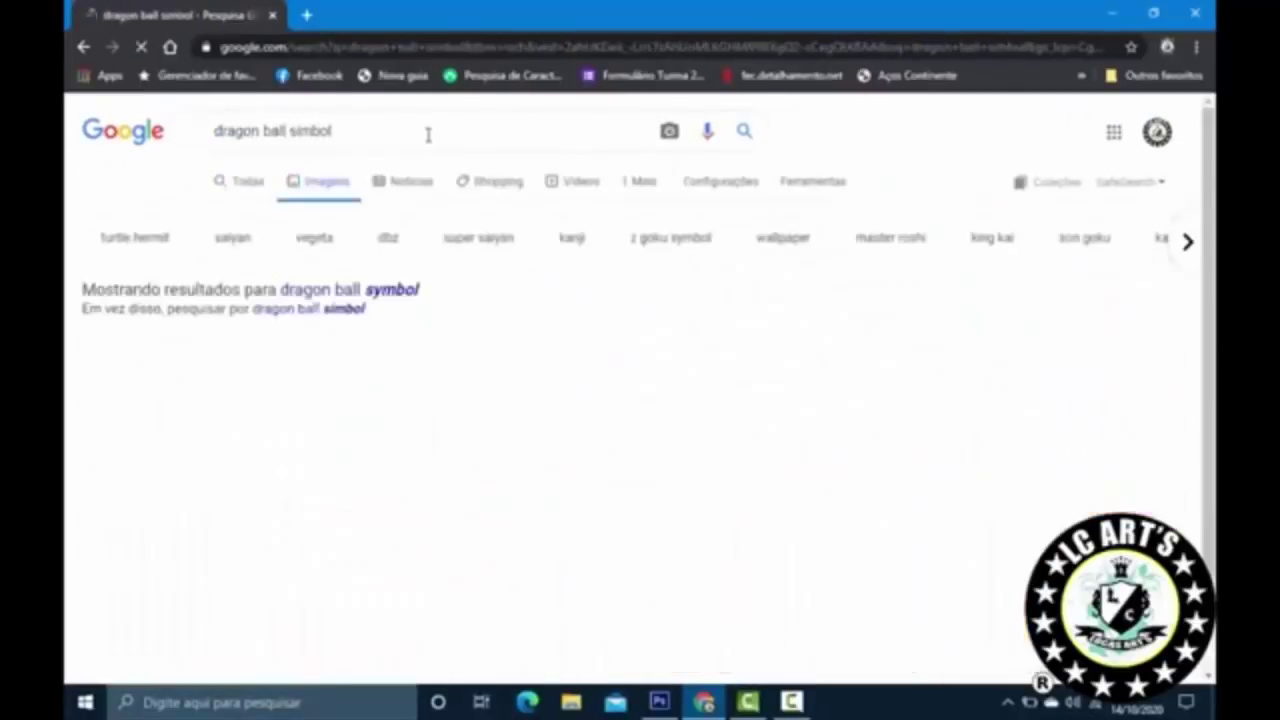
left_click(334, 308)
left_click(388, 402)
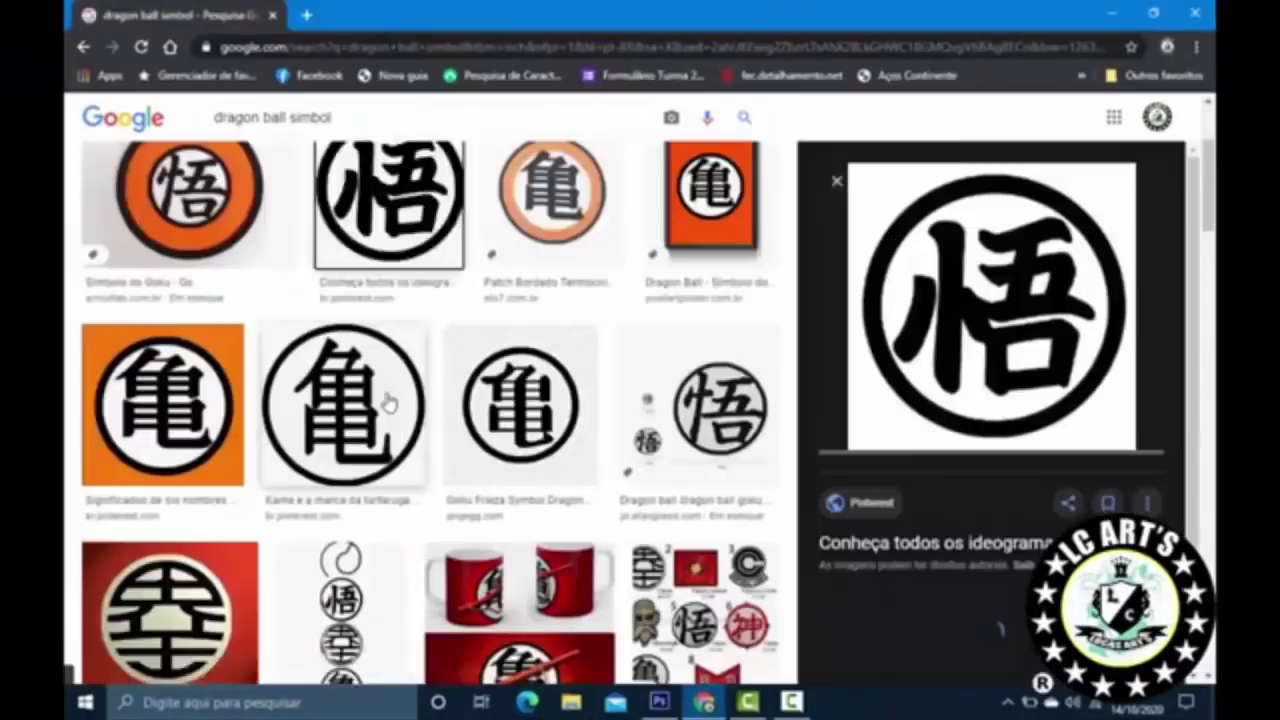
right_click(888, 118)
key("Escape")
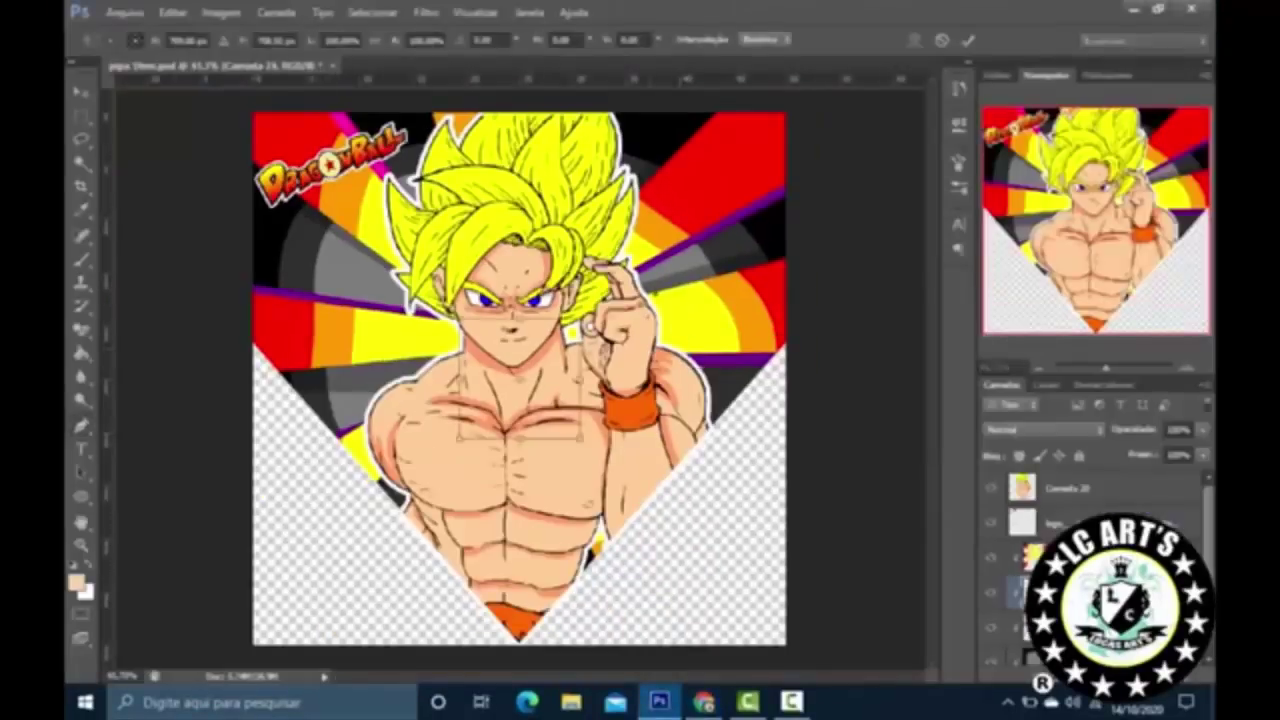
Step: Place the circled kanji emblem over the upper-right corner of the artwork and erase its white background
left_click_drag(520, 380, 745, 190)
key("Return")
key("w")
left_click(760, 150)
key("Delete")
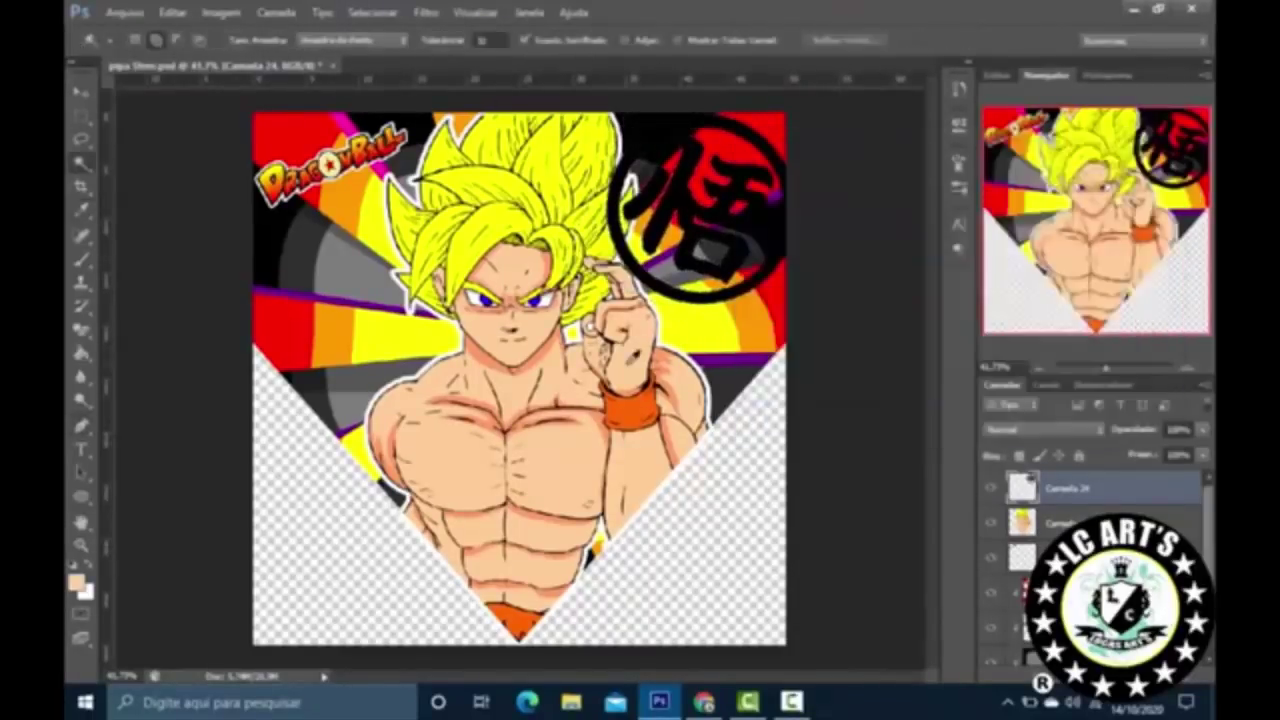
Step: Add a white outer stroke to the kanji emblem and place its layer behind the figure
double_click(1150, 488)
left_click(930, 271)
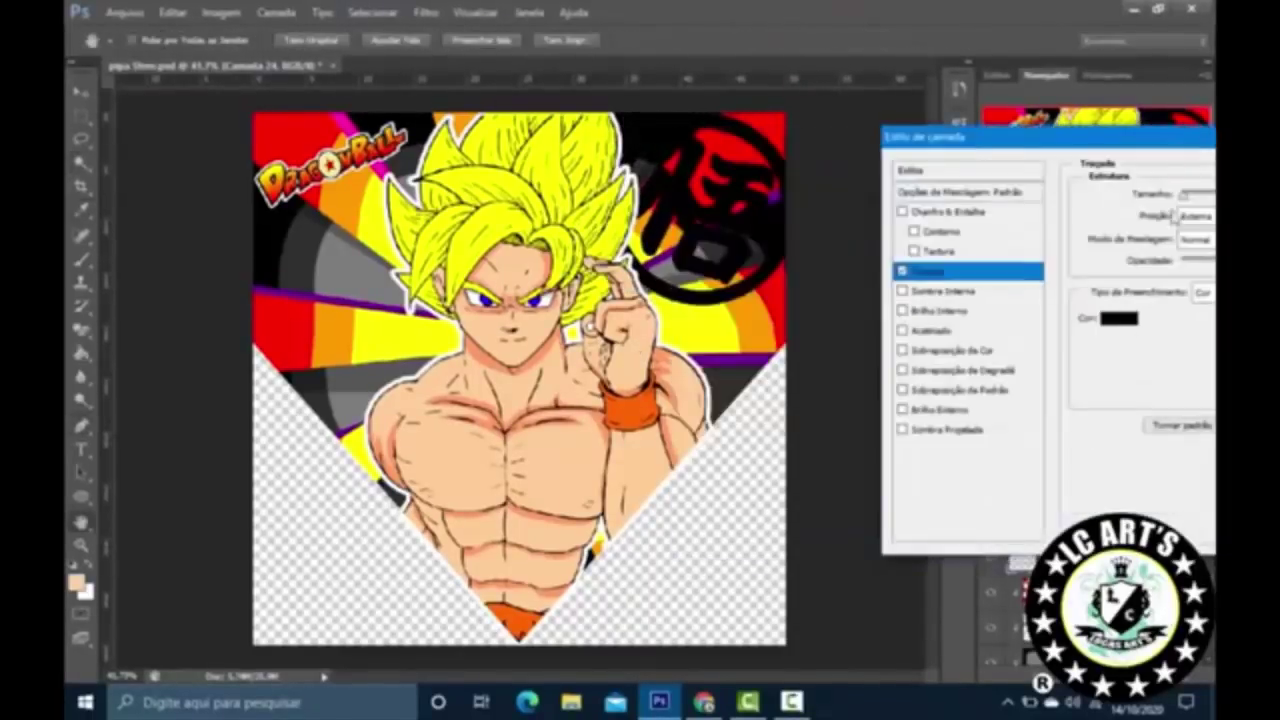
left_click(1119, 318)
left_click(1063, 297)
key("Return")
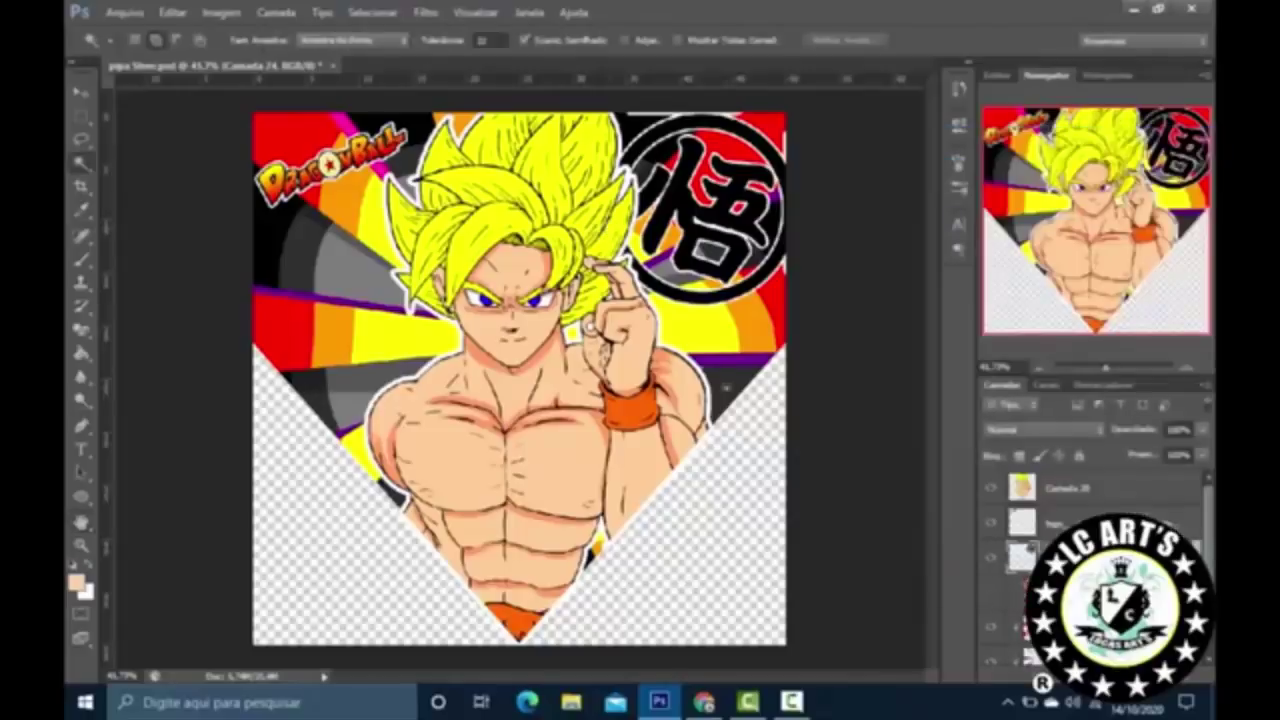
key("v")
left_click_drag(1030, 488, 898, 222)
Step: Draw a grey ellipse behind the kanji emblem and fit it inside the black ring
key("u")
left_click(259, 42)
left_click(337, 63)
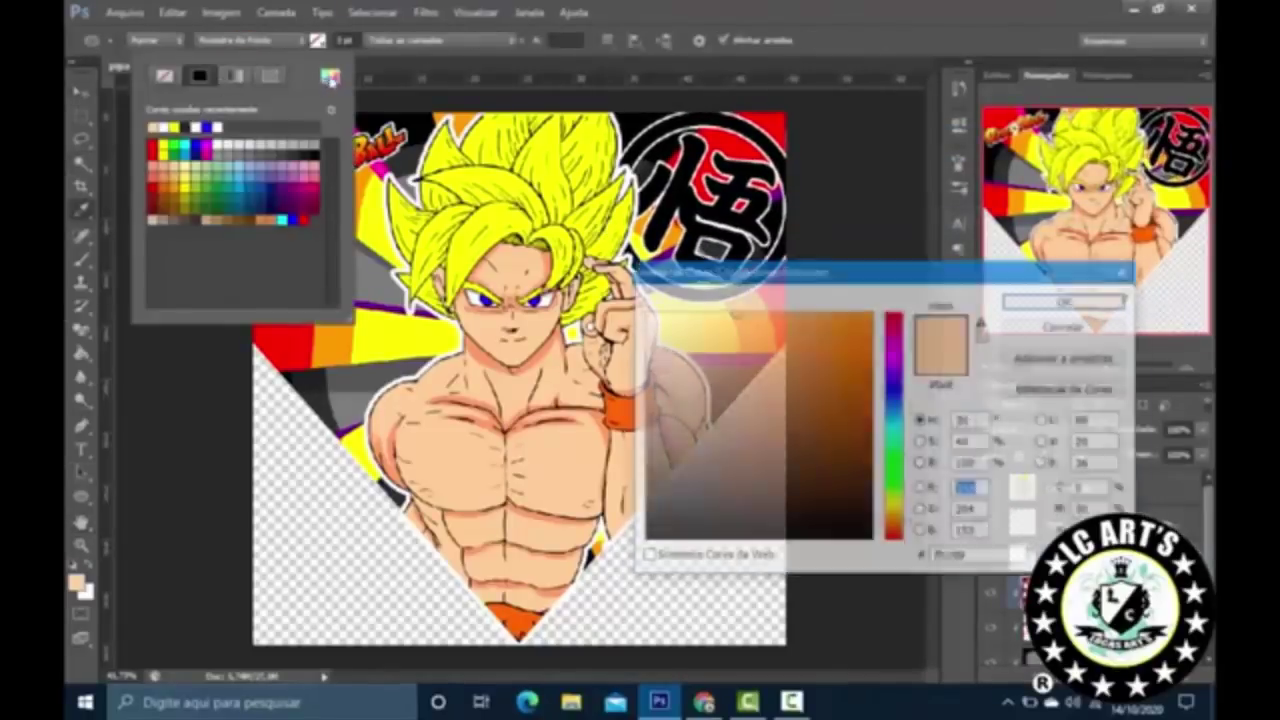
left_click(1128, 288)
key("Return")
left_click_drag(635, 115, 790, 296)
key("ctrl+t")
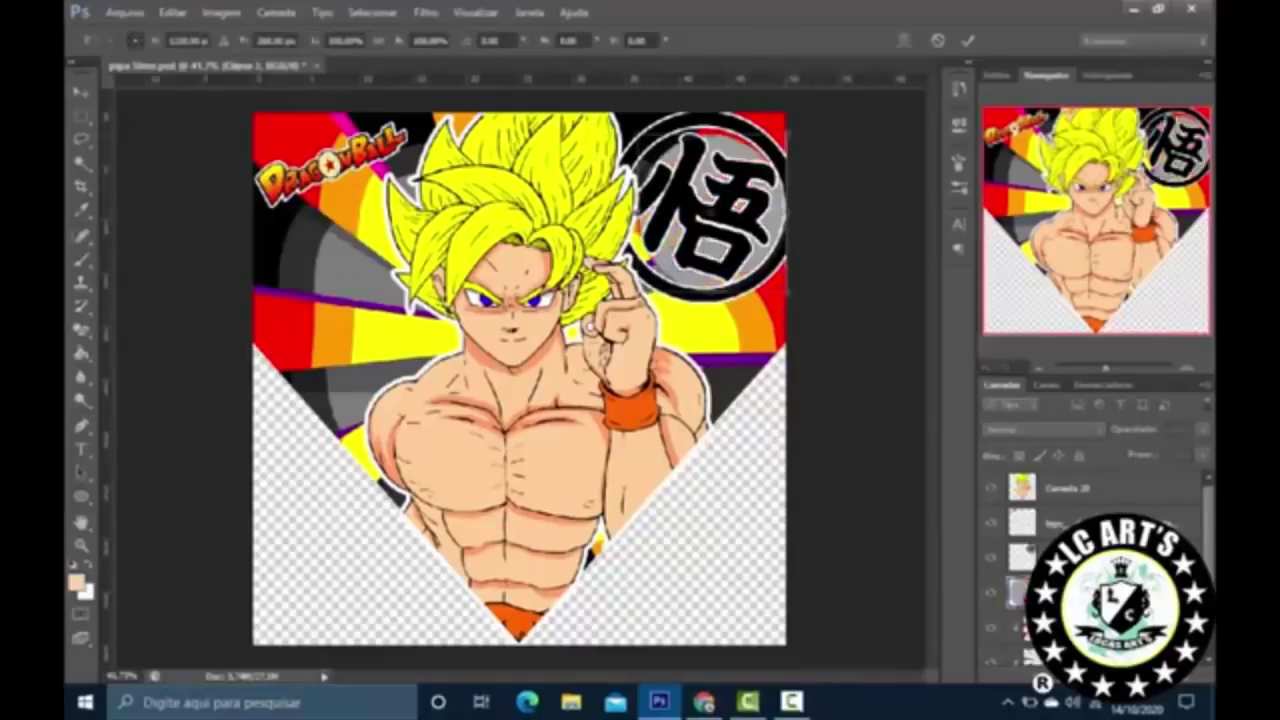
left_click_drag(748, 206, 790, 206)
key("Return")
key("ctrl+plus")
key("ctrl+plus")
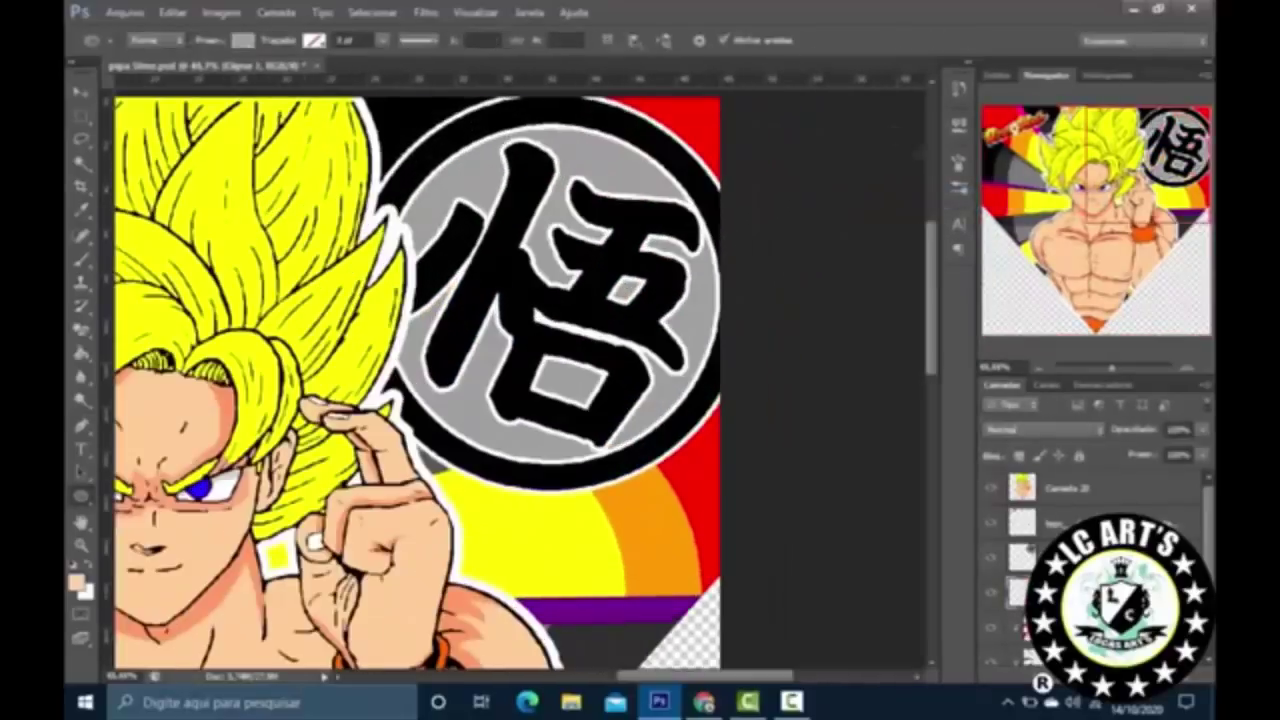
Step: Apply a lighter grey colour overlay to a copy of the emblem's ellipse and scale the copy down as a highlight
double_click(1060, 487)
left_click(952, 350)
left_click_drag(943, 109, 857, 94)
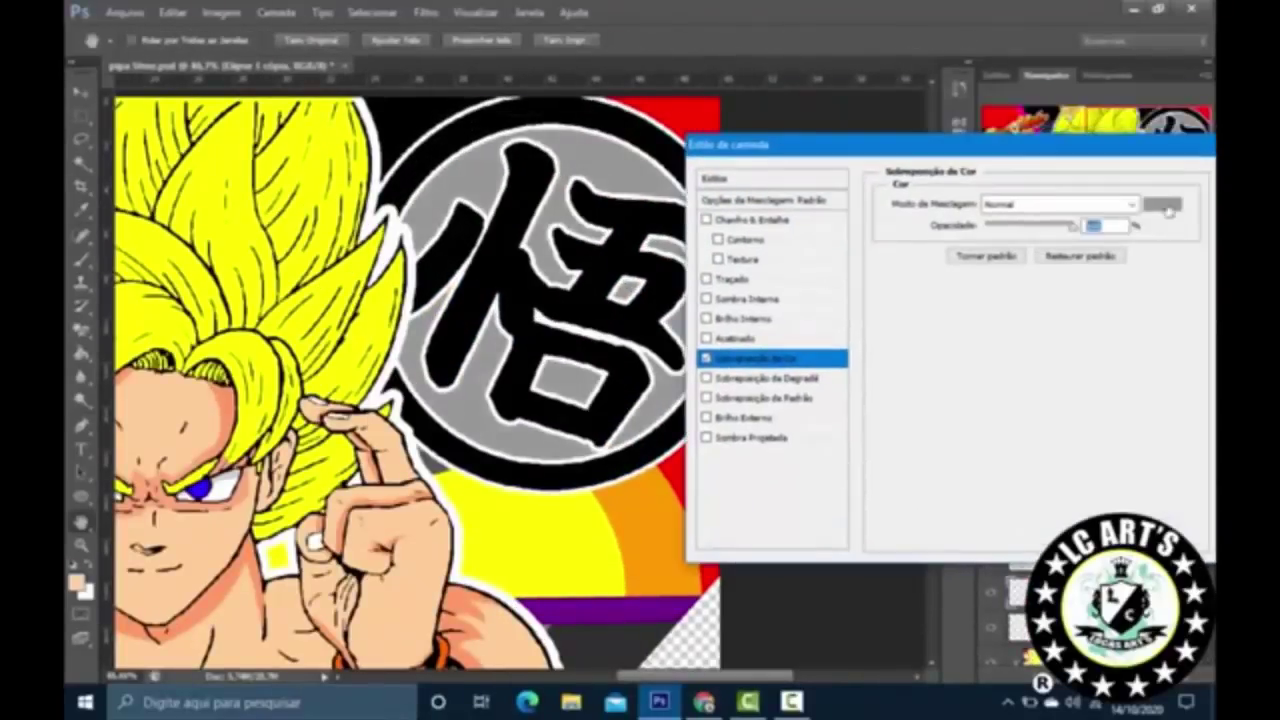
left_click(1131, 214)
key("Return")
key("Return")
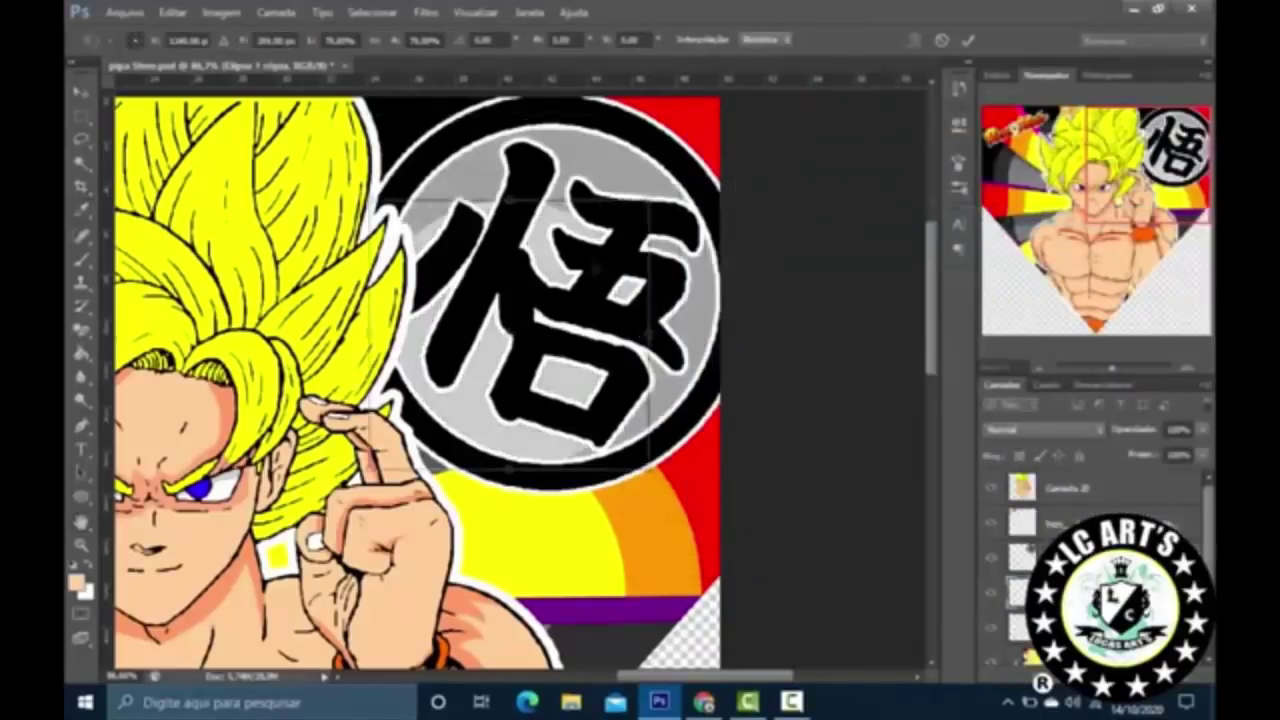
key("ctrl+0")
key("v")
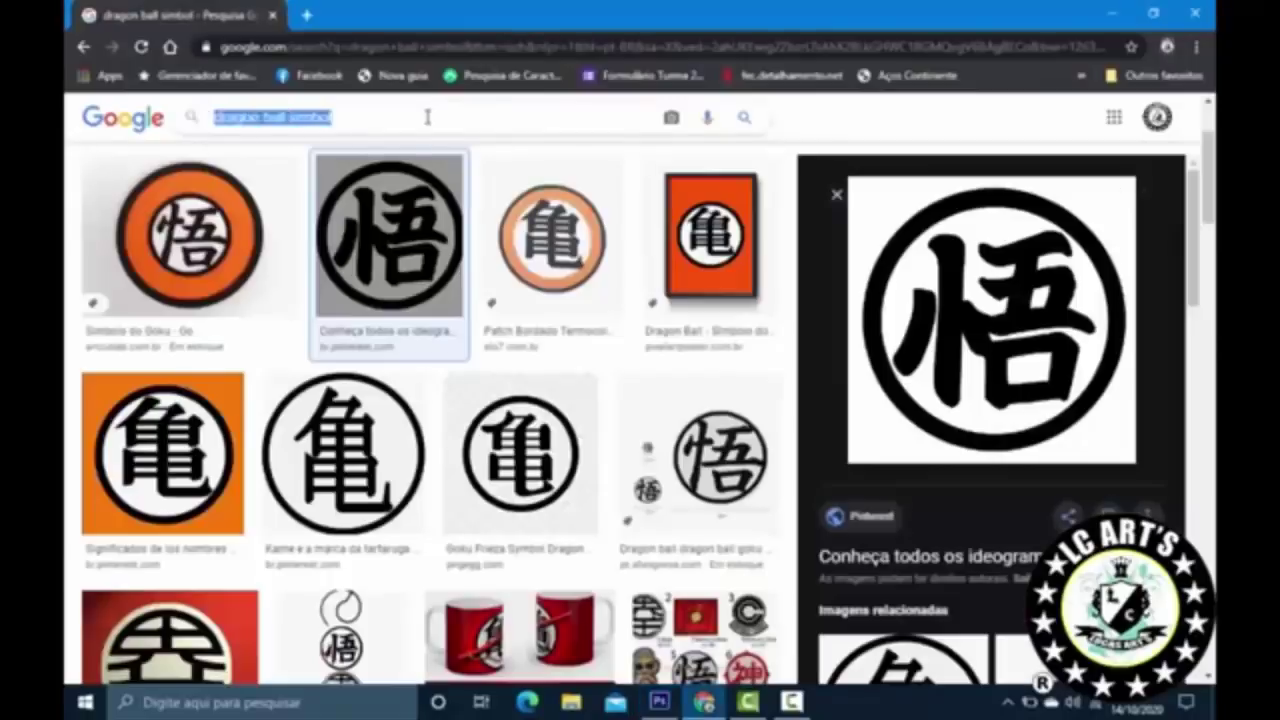
Step: Switch to the web browser, search Google Images for "dragão dragon ball rosto" and copy the dragon head line art
type("dragão dragon ball")
key("Return")
left_click(427, 131)
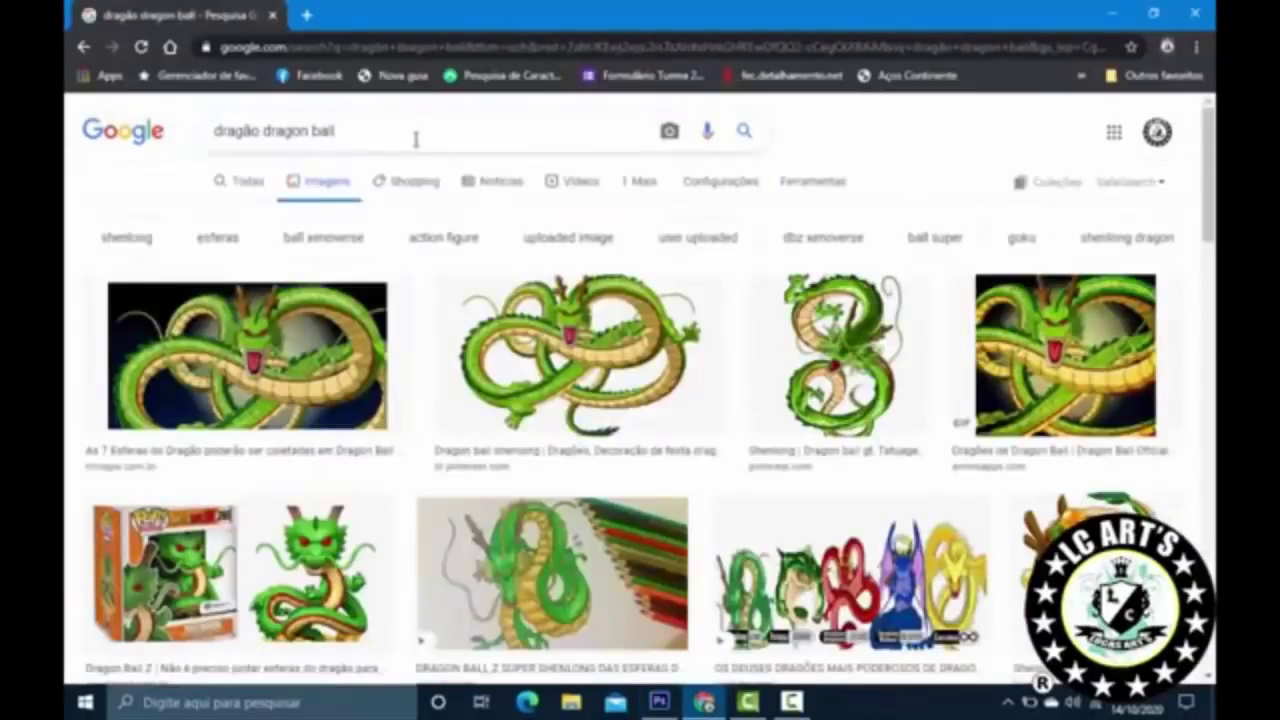
type("rosto")
key("Return")
scroll(745, 397, "down", 10)
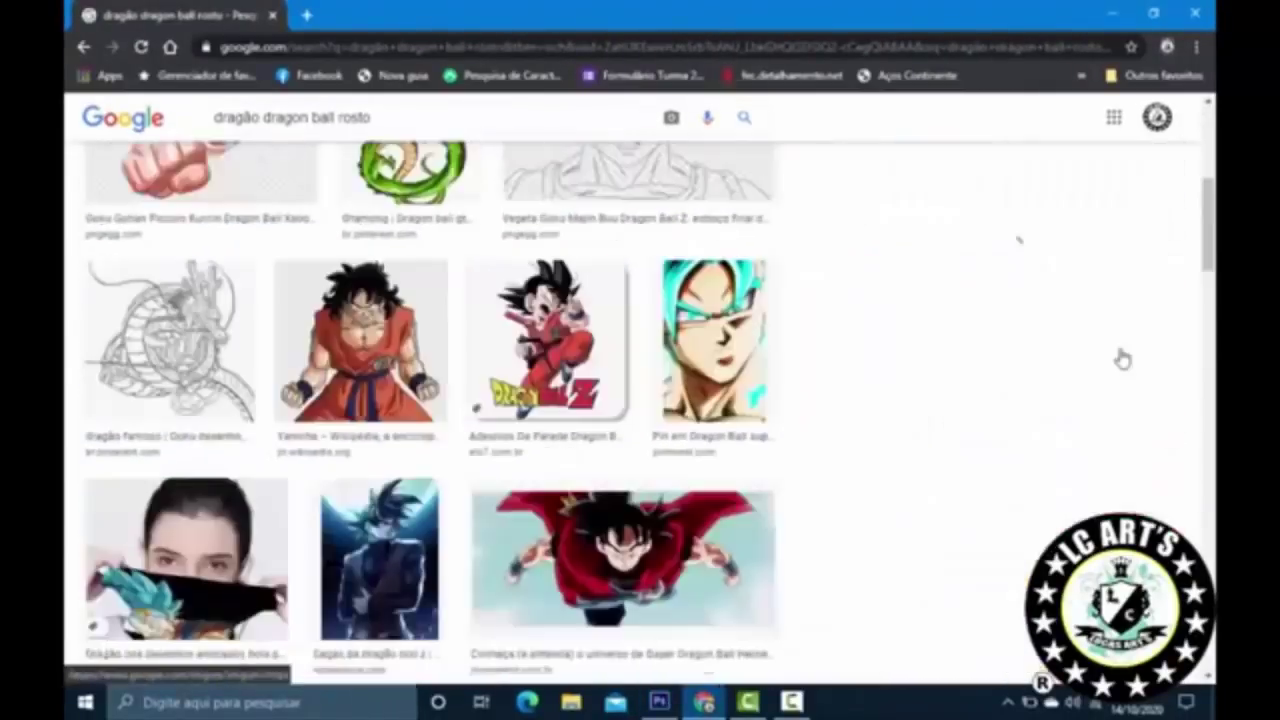
left_click(650, 530)
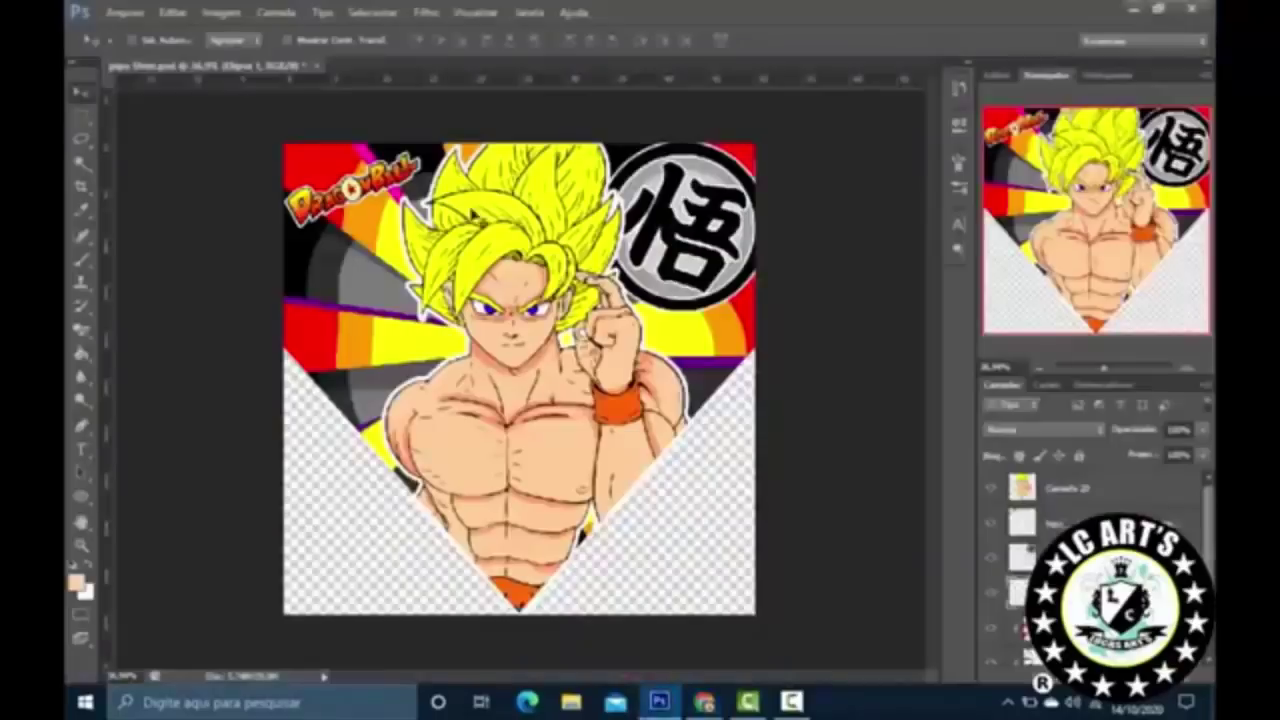
Step: Paste the dragon head line art into the kite artwork behind the figure's left side, enlarge it and remove its white background
key("ctrl+v")
key("ctrl+t")
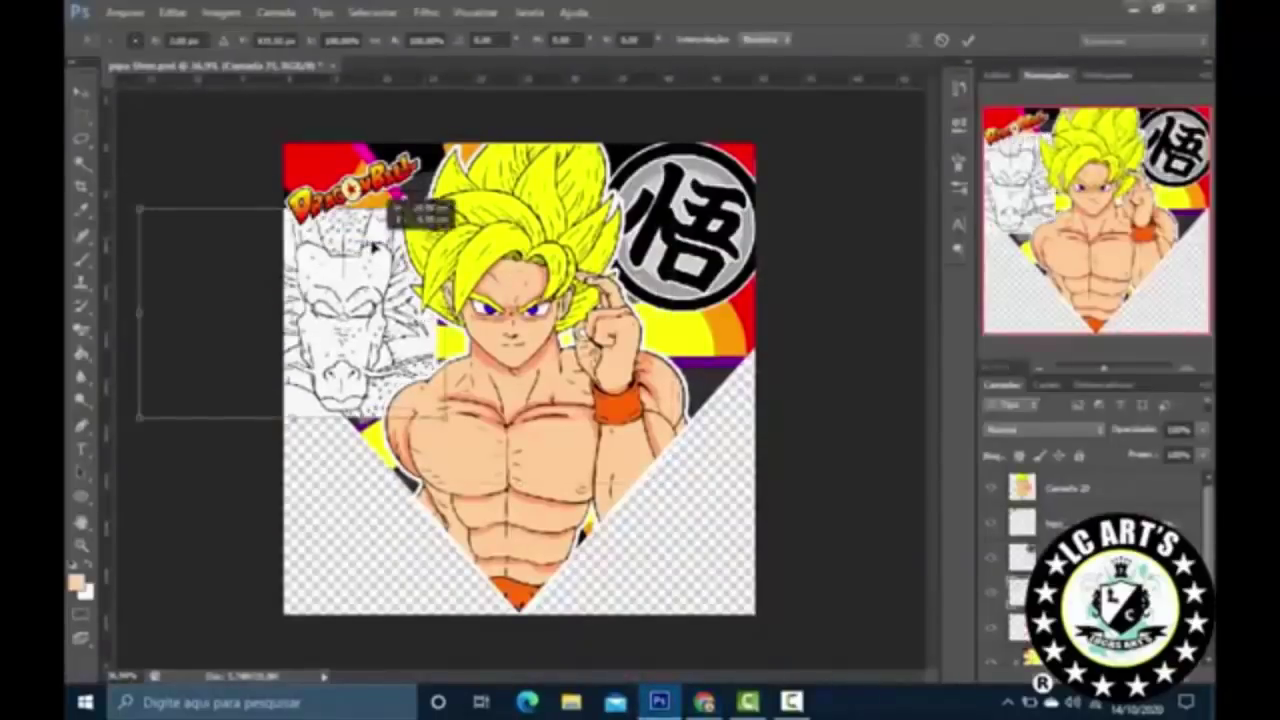
key("Return")
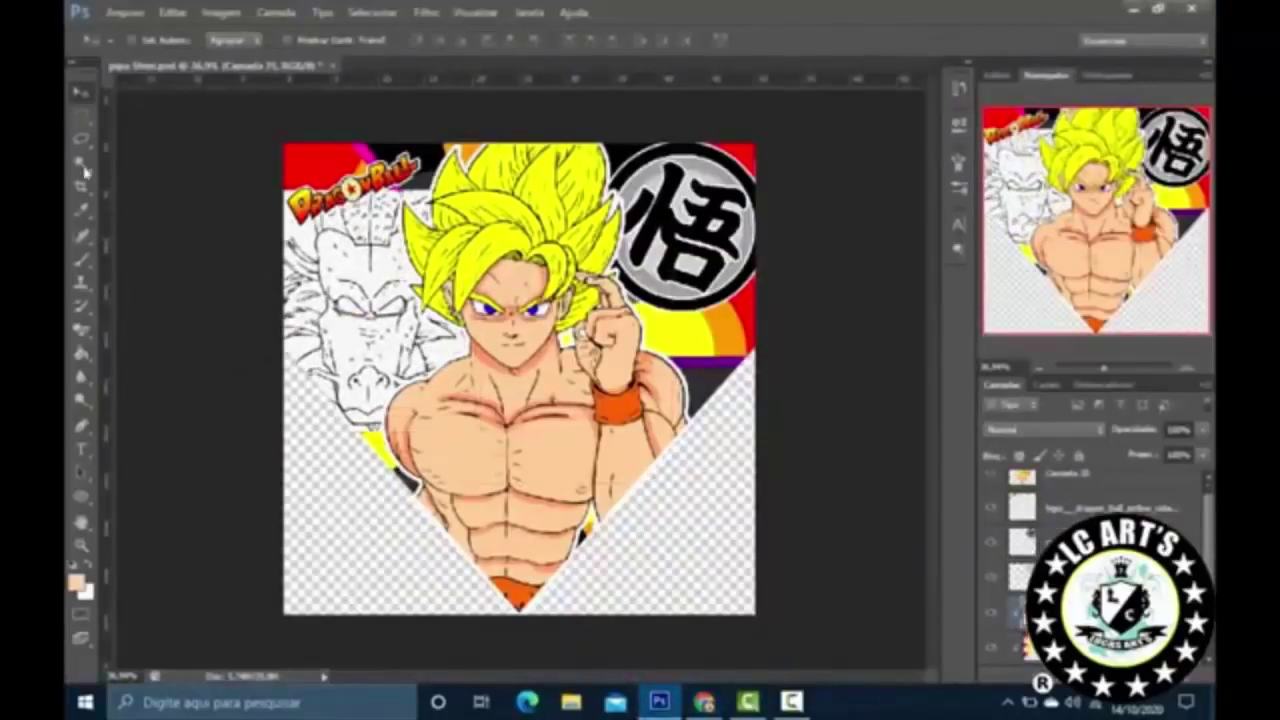
key("ctrl+u")
key("Return")
key("ctrl+t")
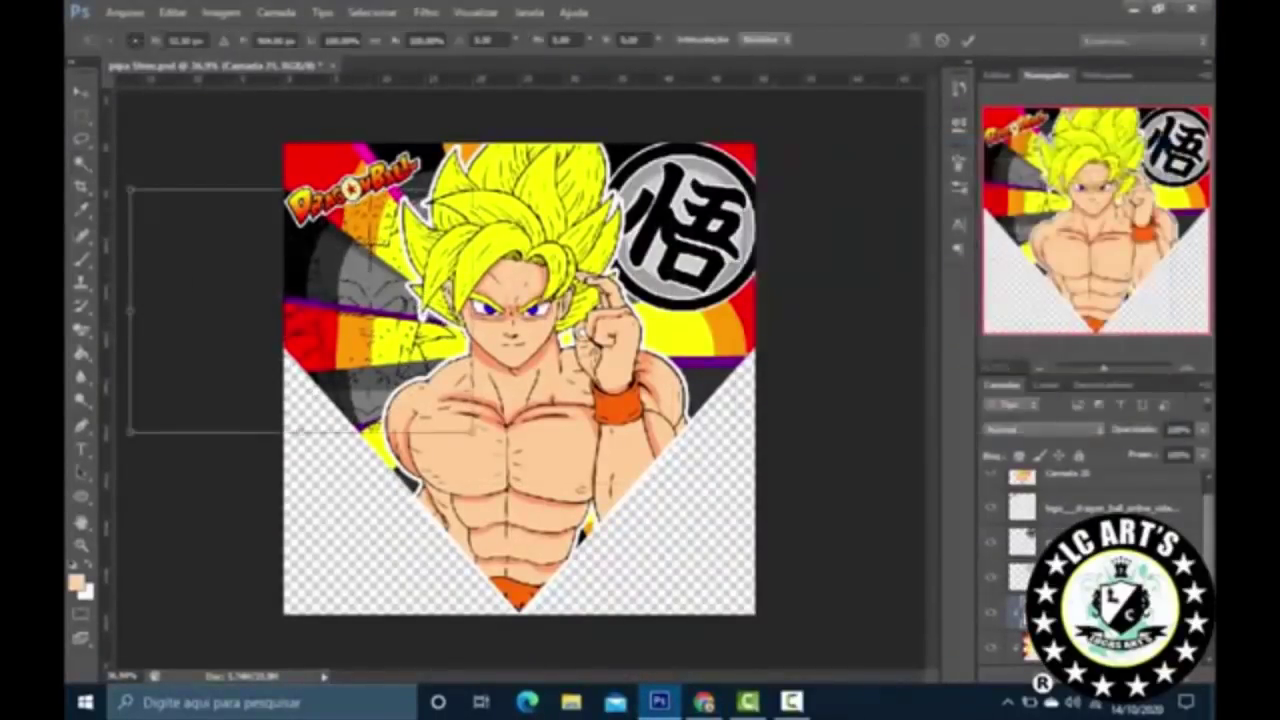
Step: Apply the dragon line art's transformation beside the yellow-haired character and hide the coloured background layers
key("Return")
key("w")
key("ctrl+z")
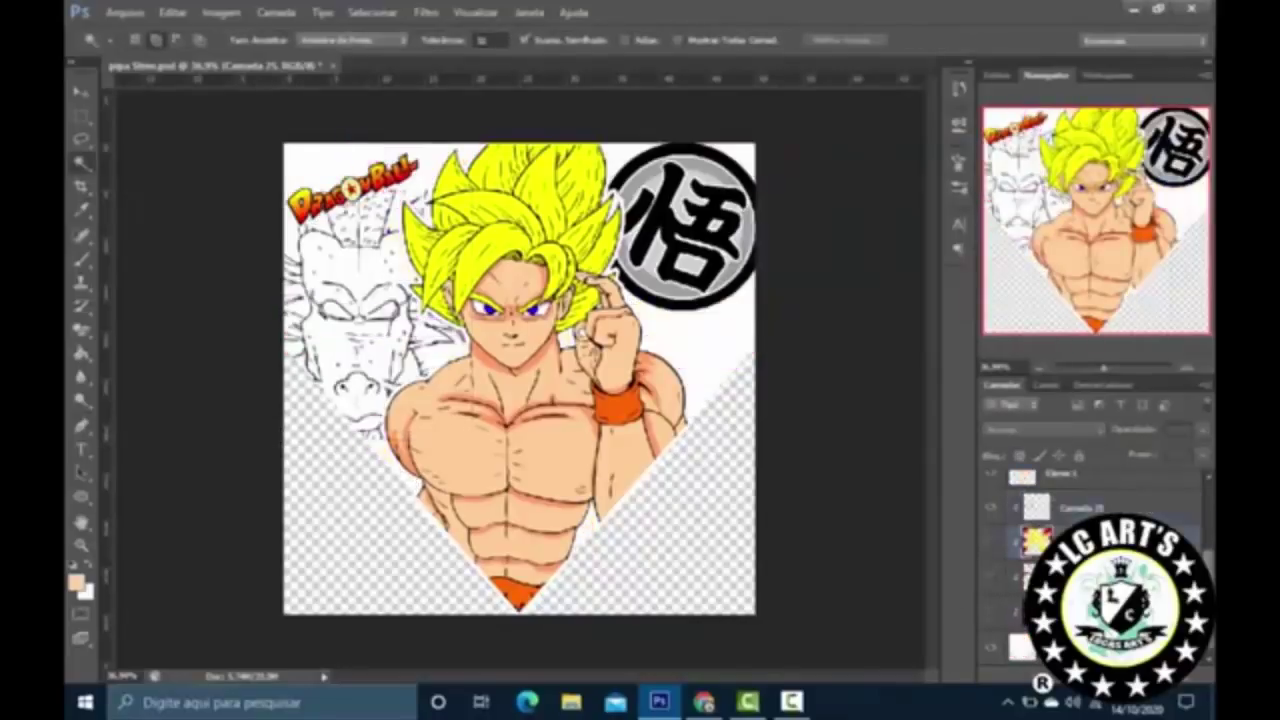
key("ctrl+z")
key("ctrl+z")
key("ctrl+plus")
key("ctrl+t")
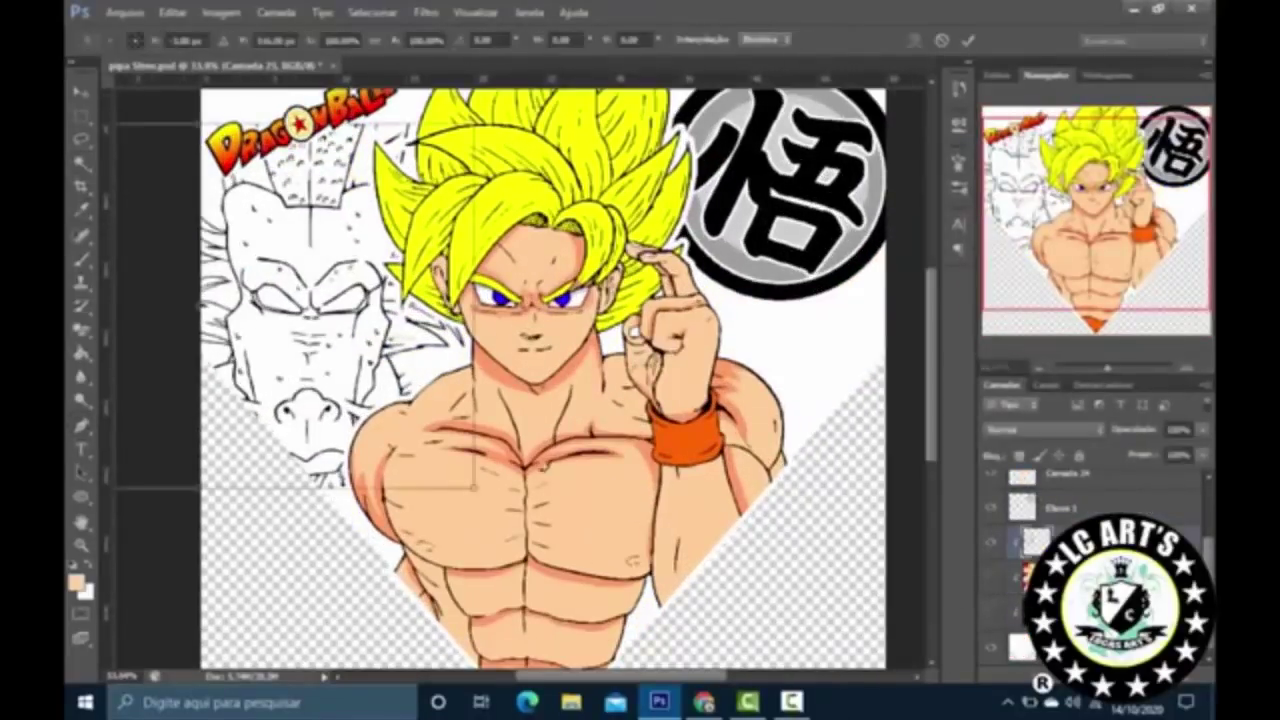
key("Return")
key("ctrl+minus")
Step: Outline the dragon line art around the Dragon Ball logo with the Pen tool and clear the path
left_click(76, 426)
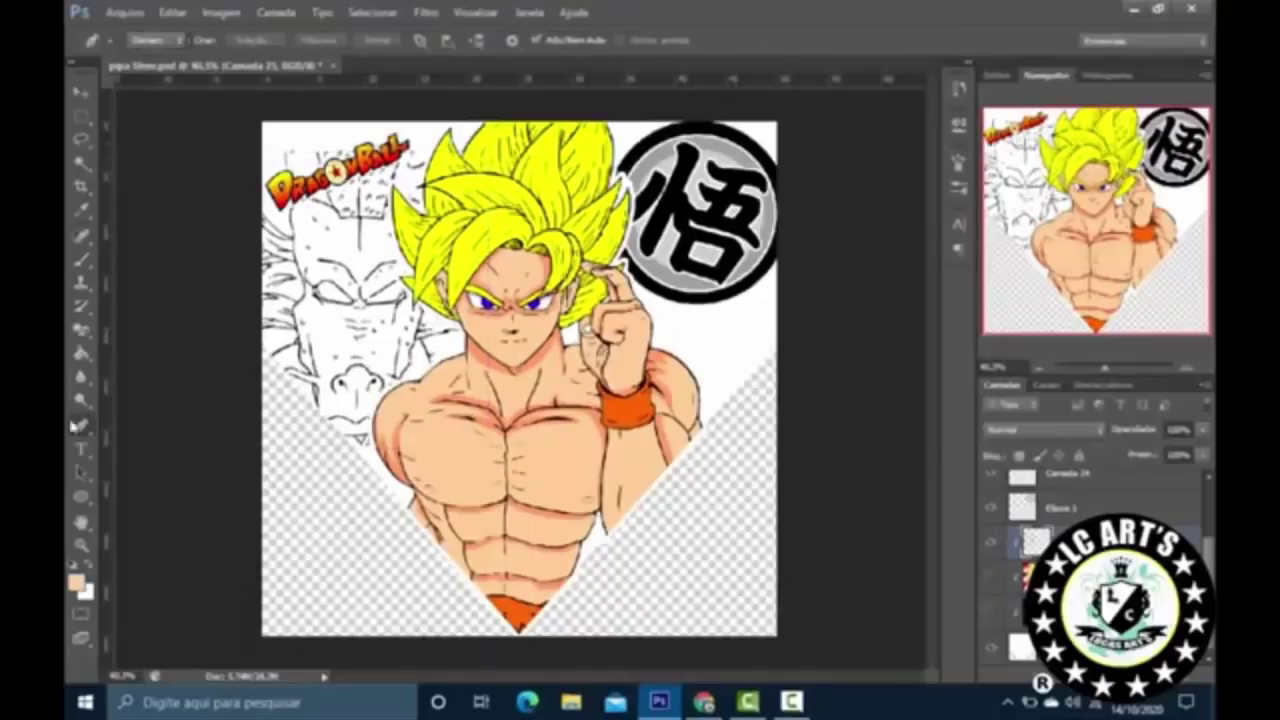
left_click(257, 204)
right_click(422, 172)
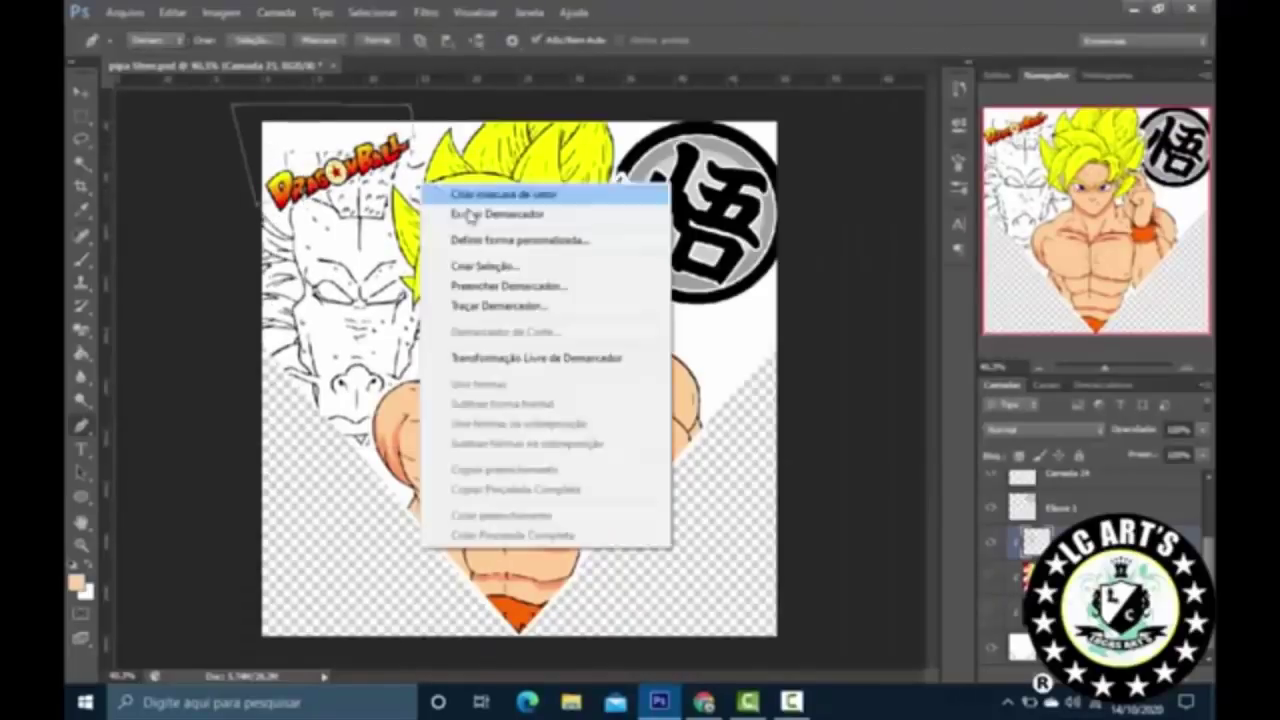
left_click(486, 209)
Step: Trace the outline of the dragon's whole face with the Pen tool on a separate layer beneath the line art
key("ctrl+plus")
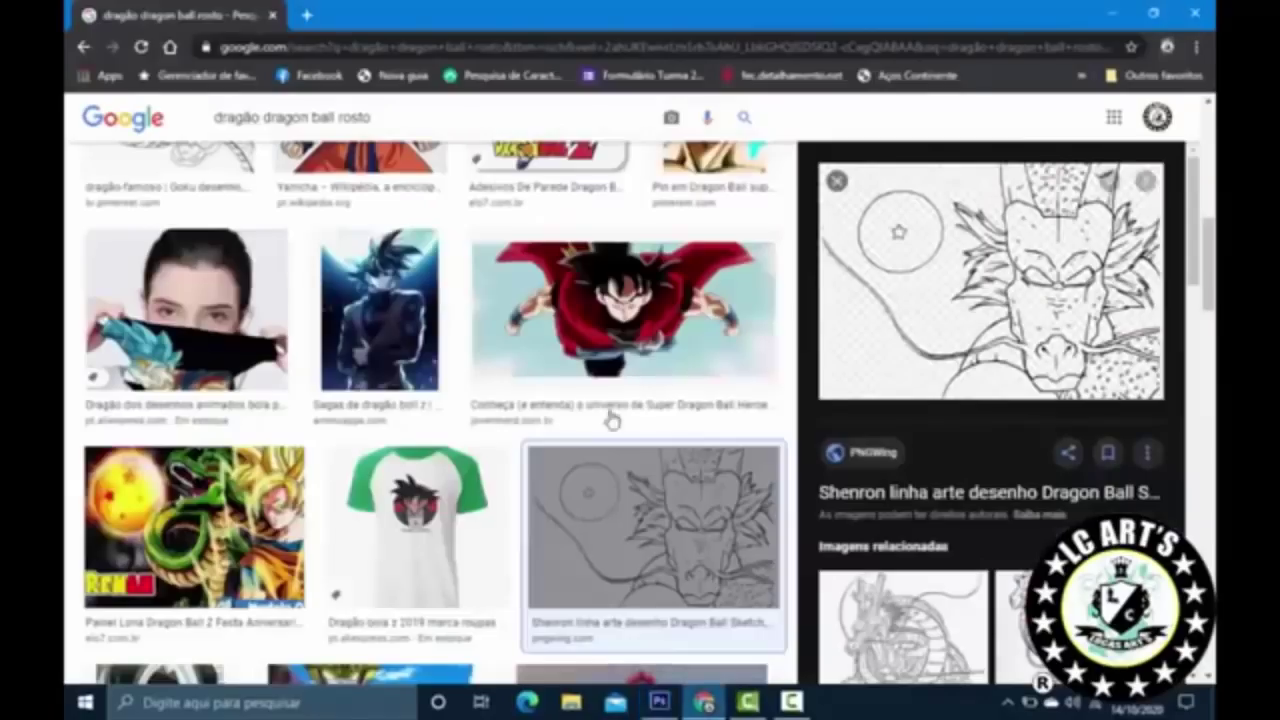
scroll(608, 420, "up", 3)
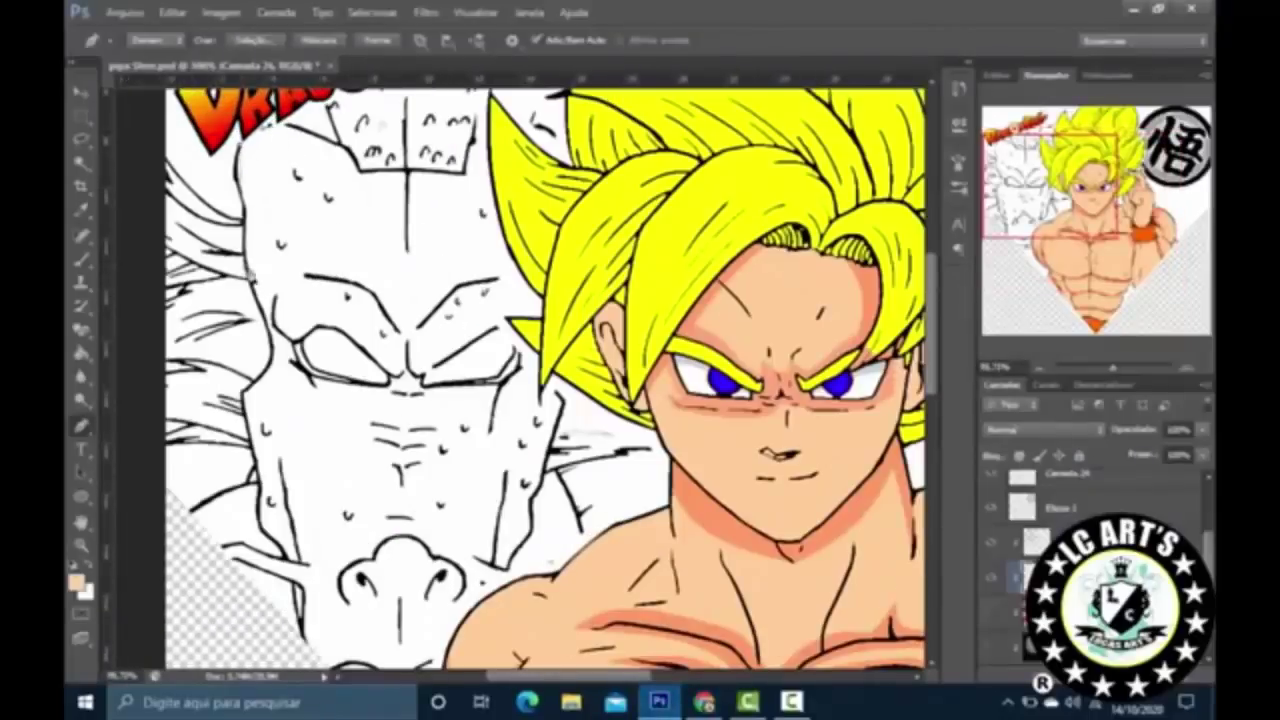
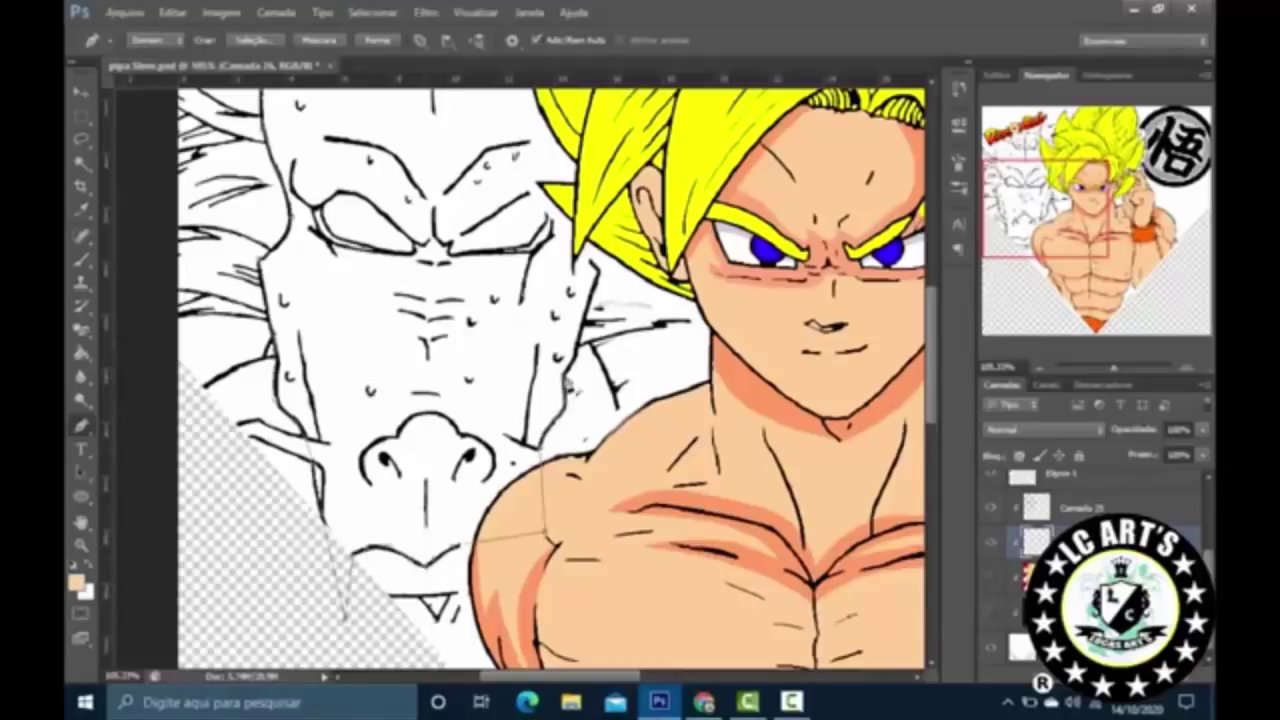
scroll(597, 270, "down", 3)
scroll(597, 270, "up", 2)
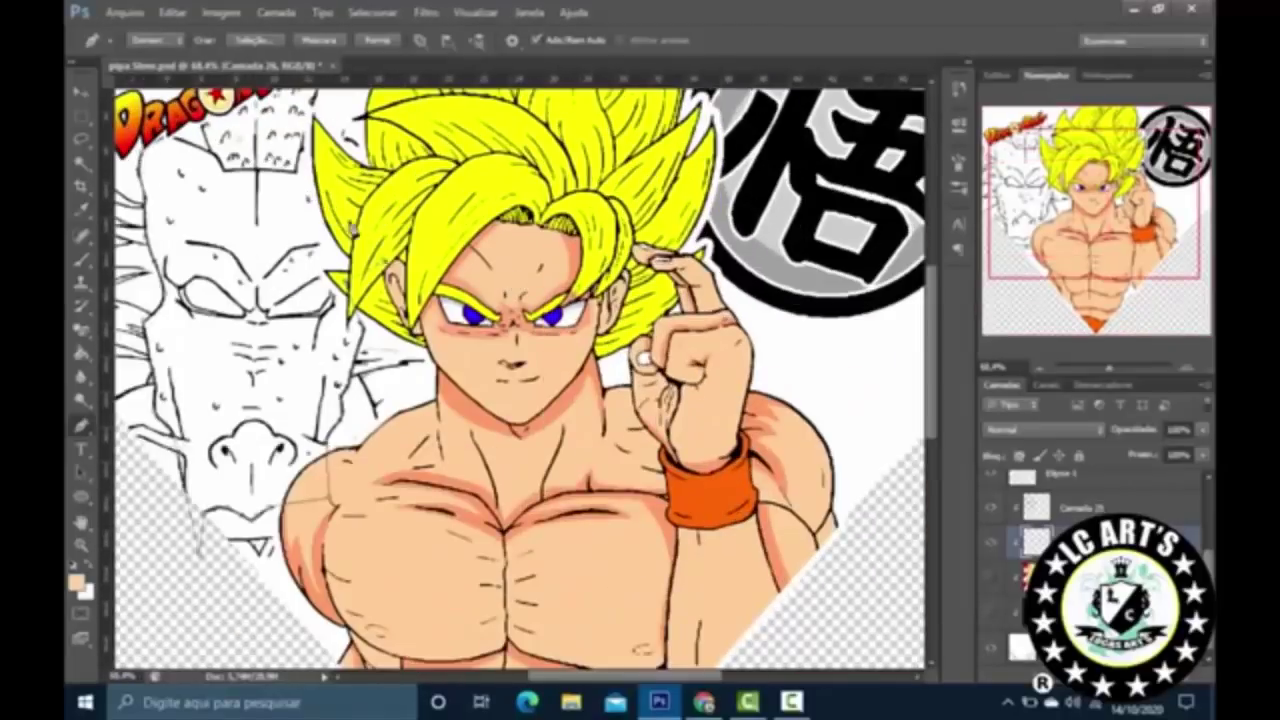
scroll(440, 200, "down", 3)
scroll(440, 160, "up", 2)
scroll(440, 157, "up", 2)
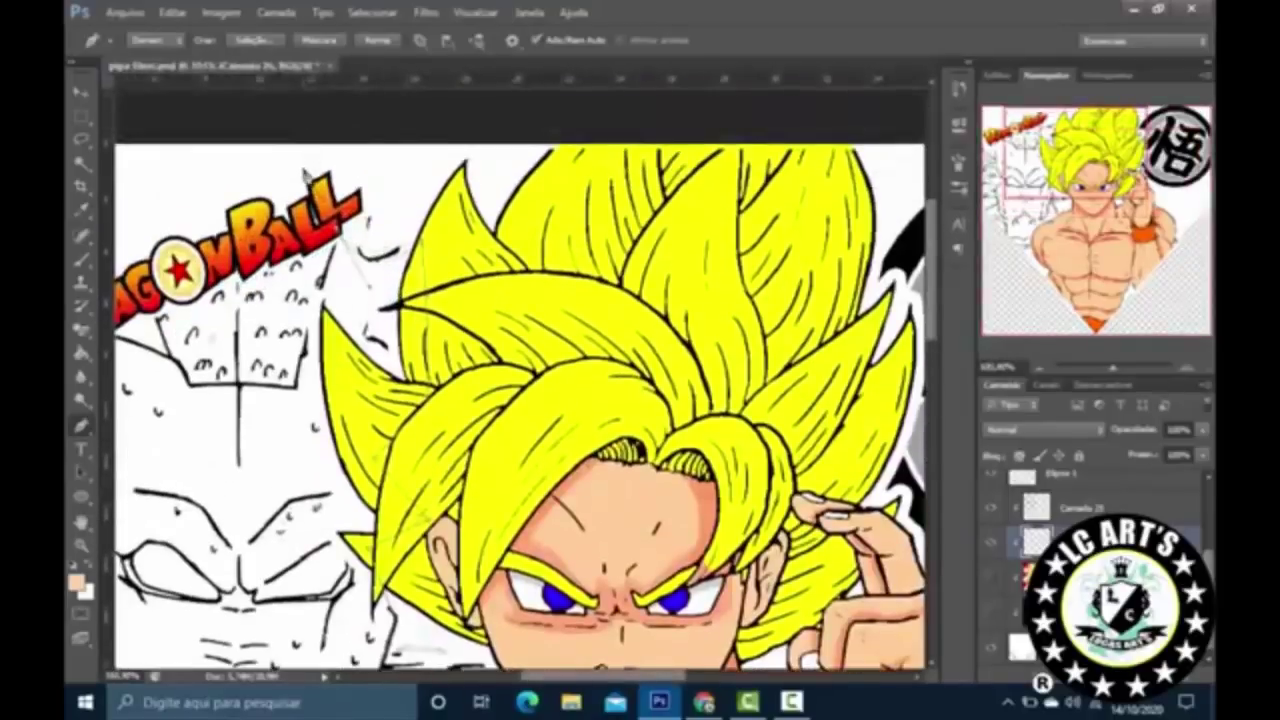
scroll(305, 172, "down", 2)
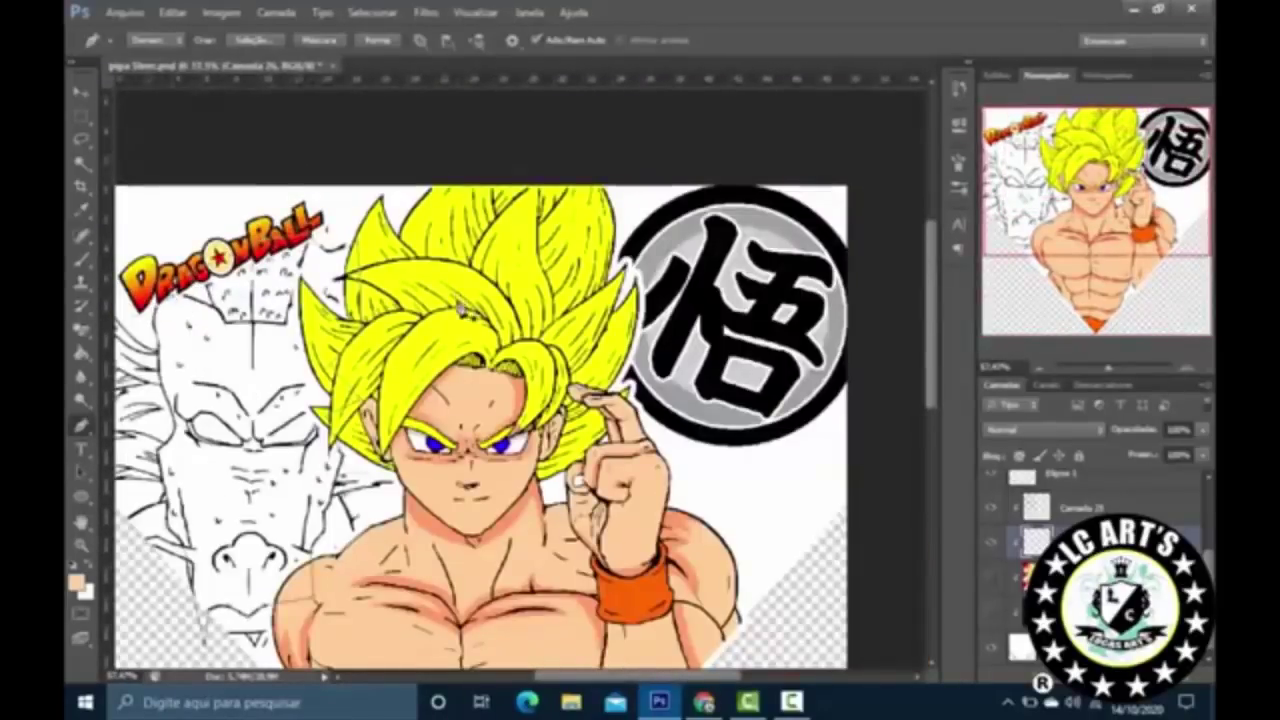
Step: Fill the dragon's face path with a bright green colour at Normal mode
key("shift+F5")
left_click(990, 177)
left_click(971, 229)
left_click(1066, 297)
left_click(1149, 163)
scroll(480, 420, "down", 2)
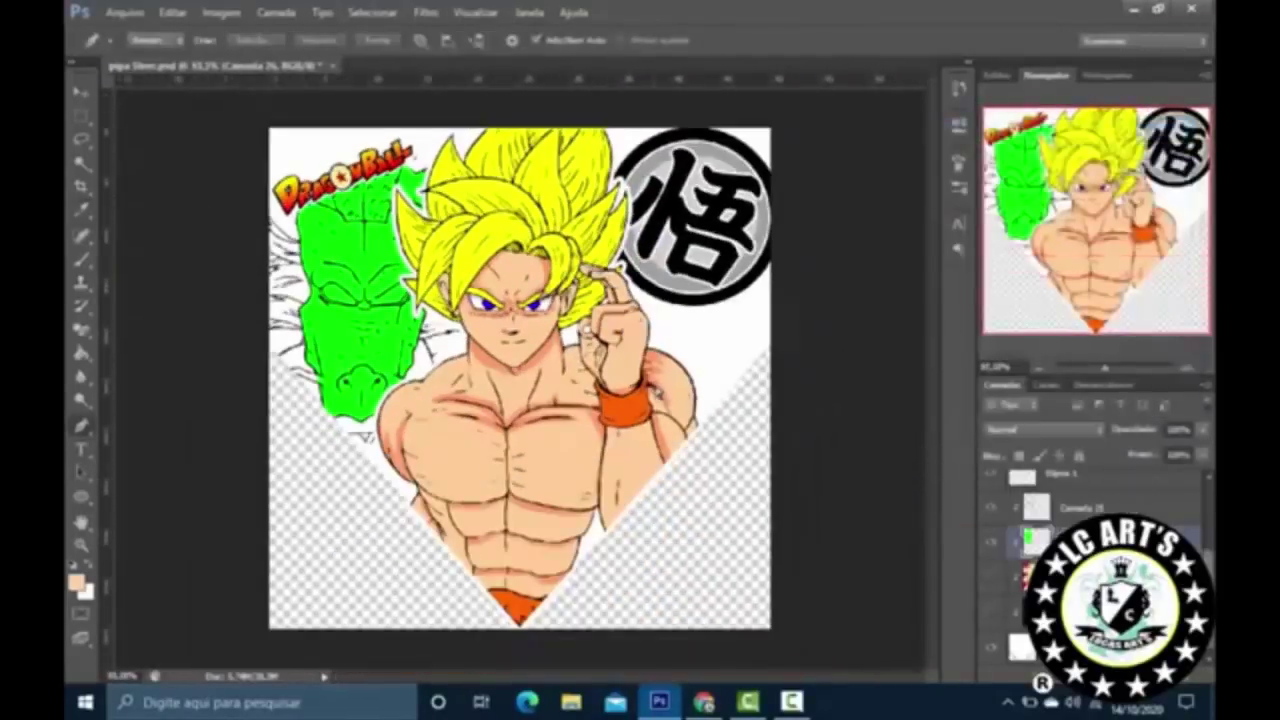
Step: Trace the outer rims of both dragon eyes with the Pen tool and fill them with dark green
scroll(395, 228, "up", 3)
scroll(395, 228, "up", 3)
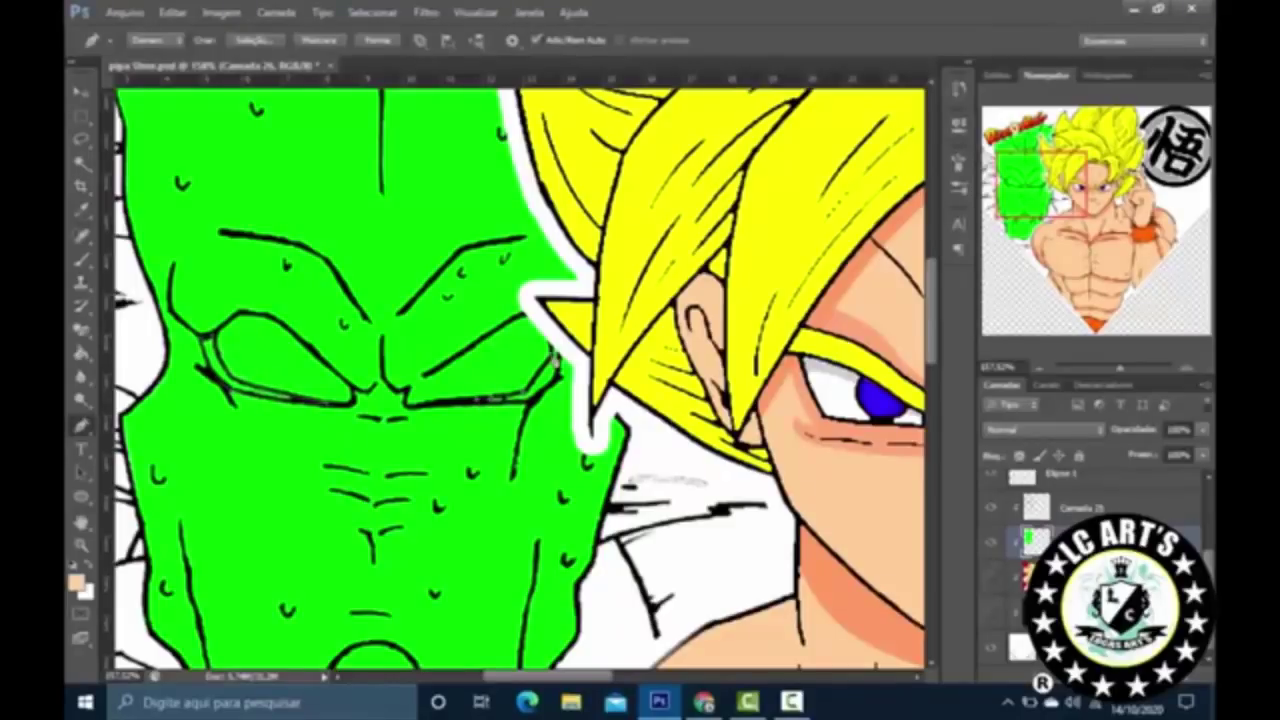
right_click(628, 348)
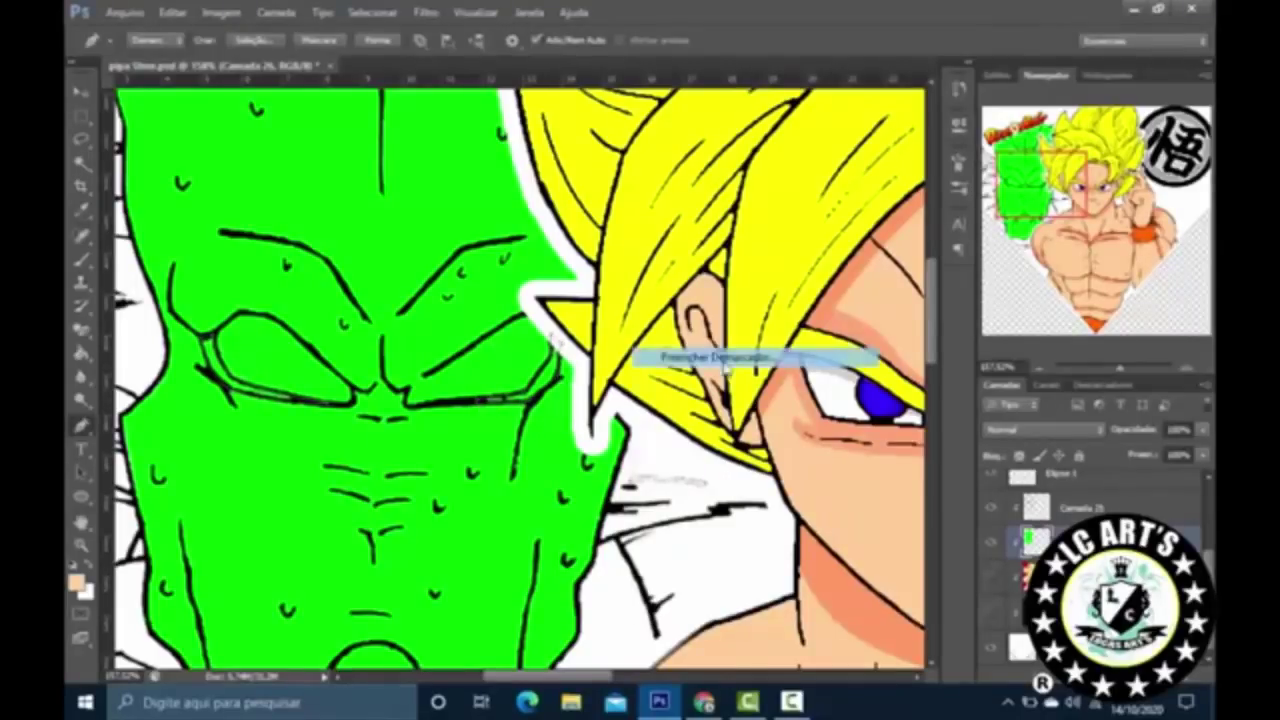
left_click(700, 352)
left_click(1100, 297)
left_click(1150, 163)
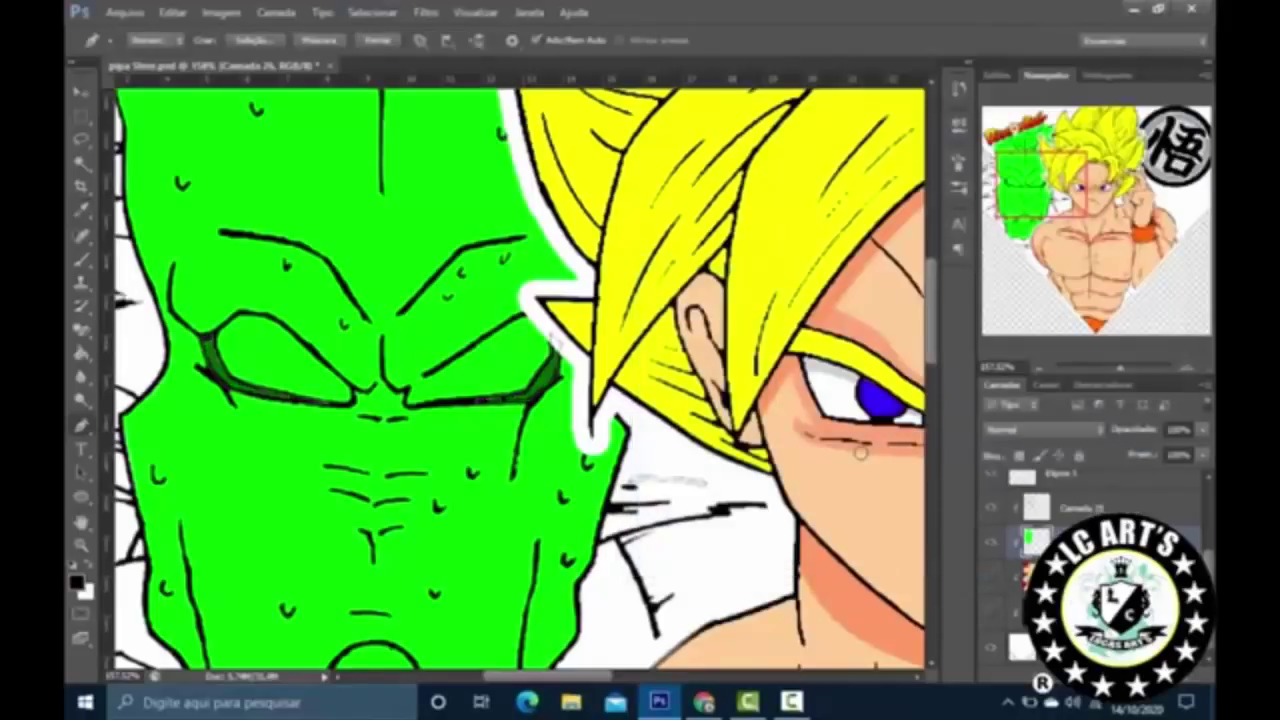
Step: Outline both of the dragon's eyeballs on a new layer and fill them with white
scroll(260, 330, "up", 3)
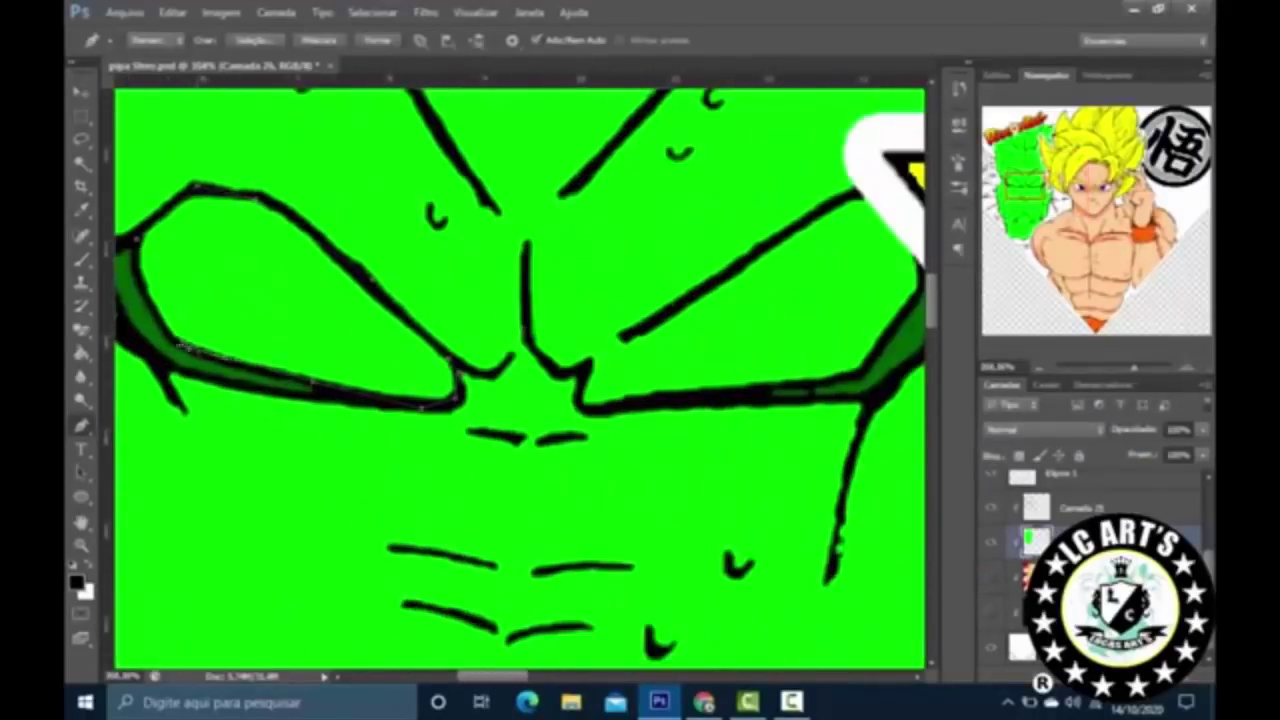
key("ctrl+shift+alt+n")
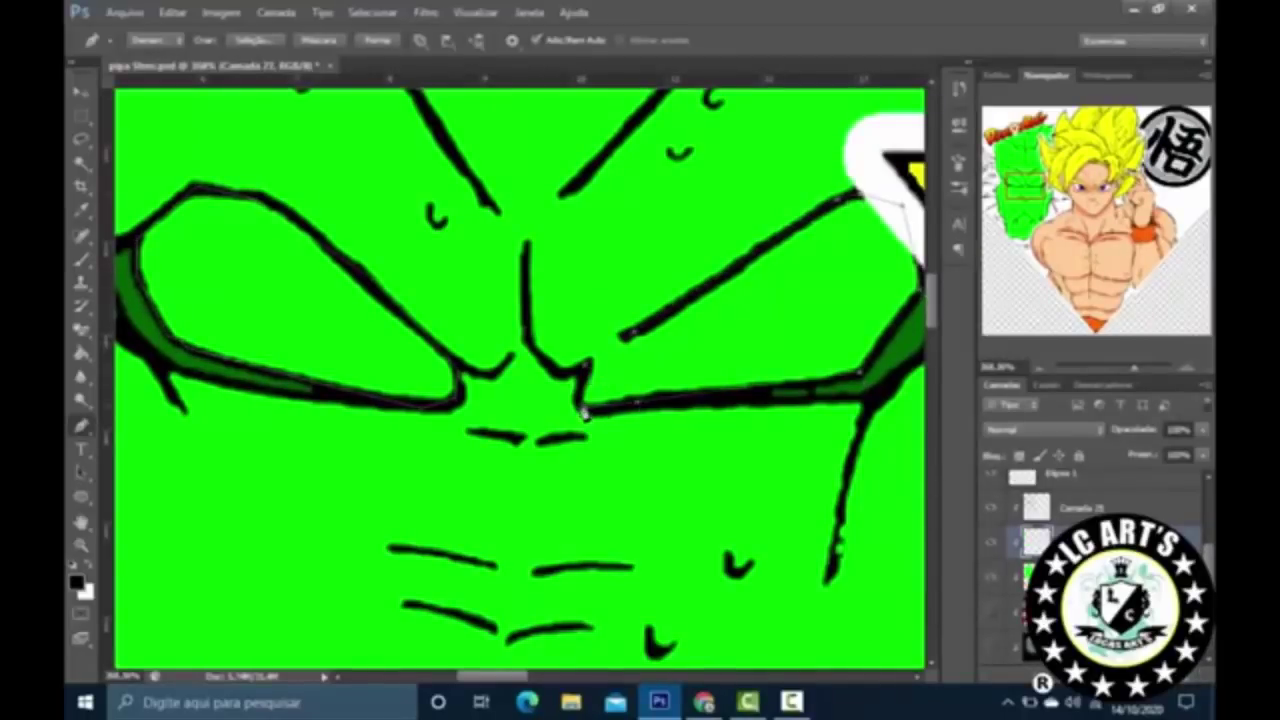
right_click(618, 266)
left_click(700, 375)
key("Return")
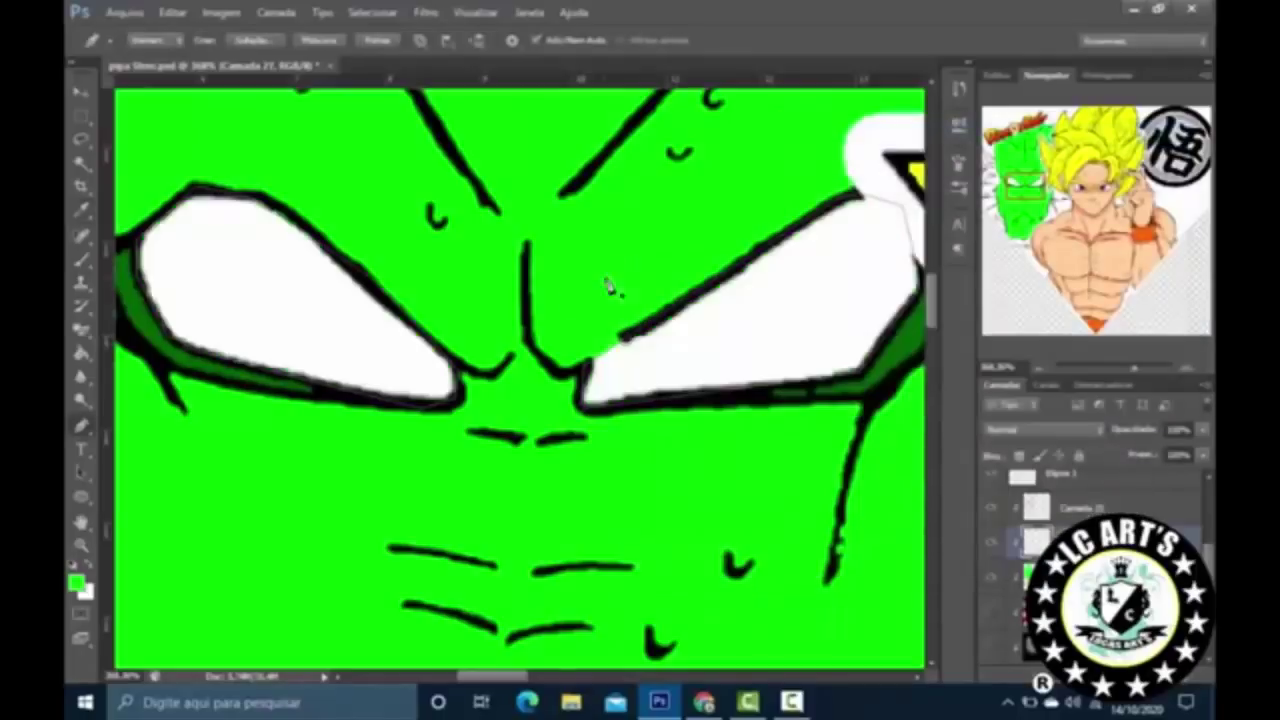
Step: Draw curved shapes along the lower edges of both dragon eyes on a new clipped layer and fill them with cyan
key("ctrl+shift+alt+n")
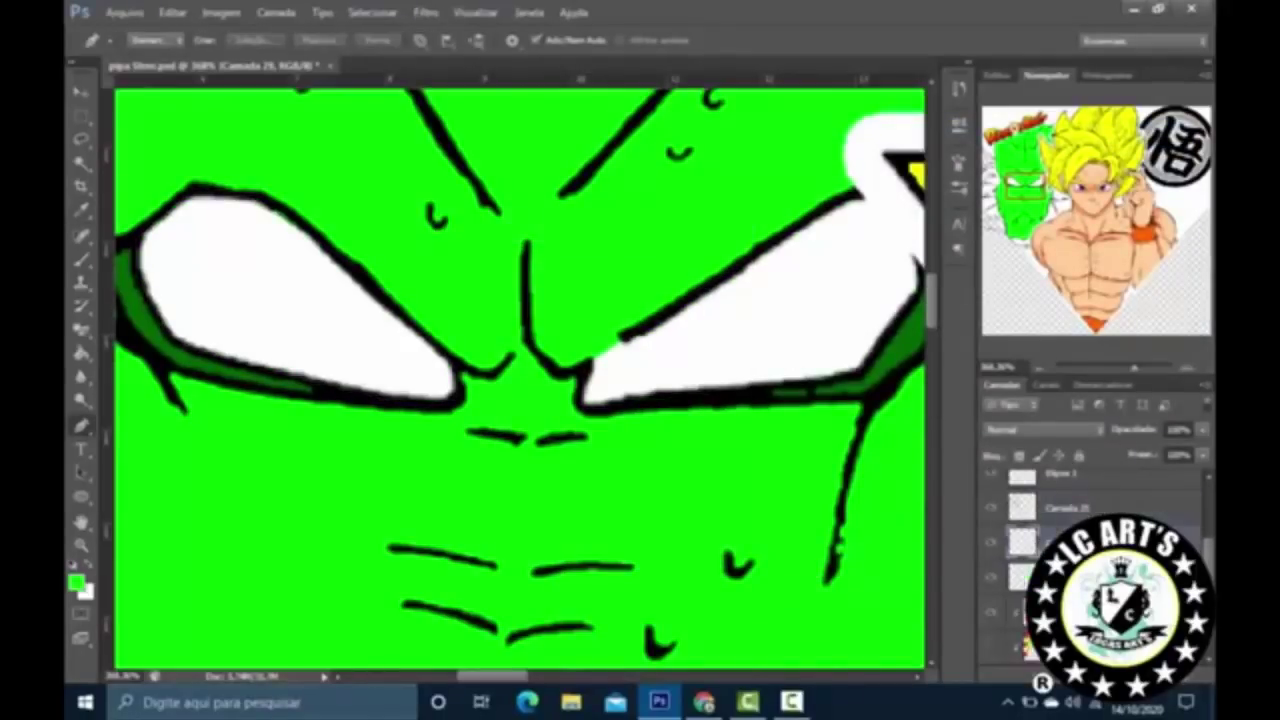
left_click(155, 248)
left_click(445, 395)
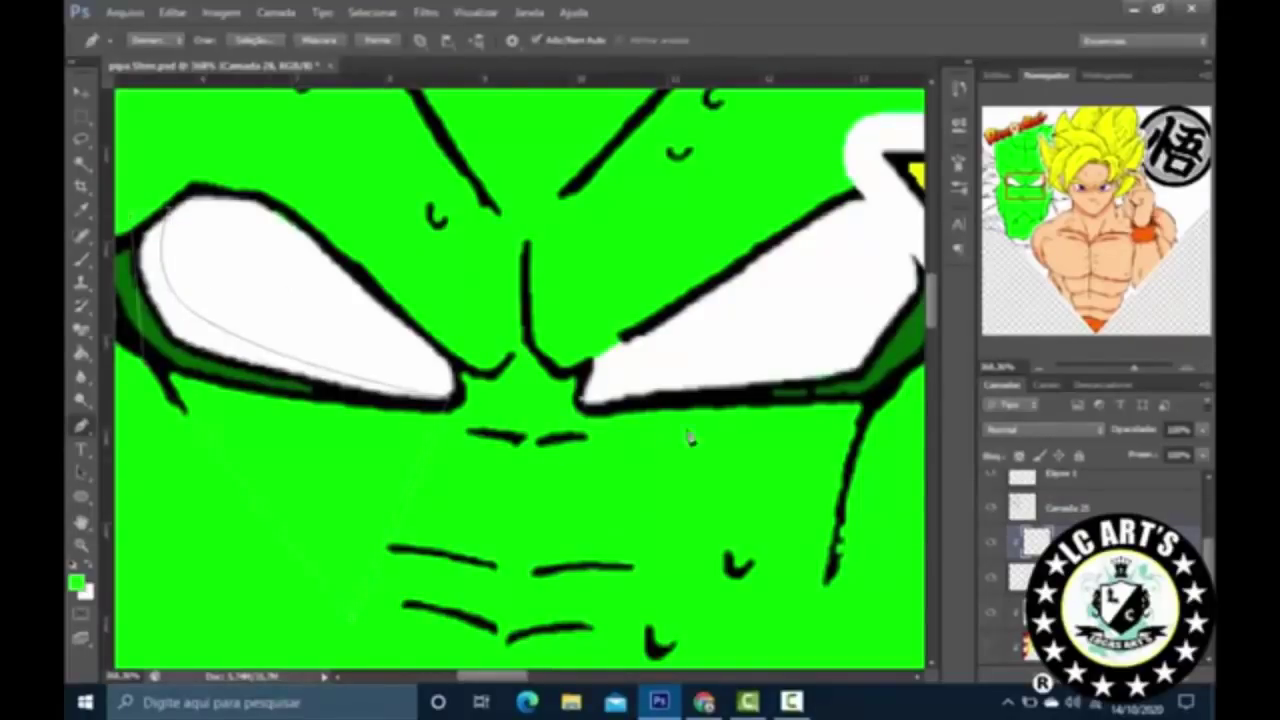
left_click(904, 243)
scroll(540, 207, "down", 2)
right_click(660, 176)
left_click(742, 285)
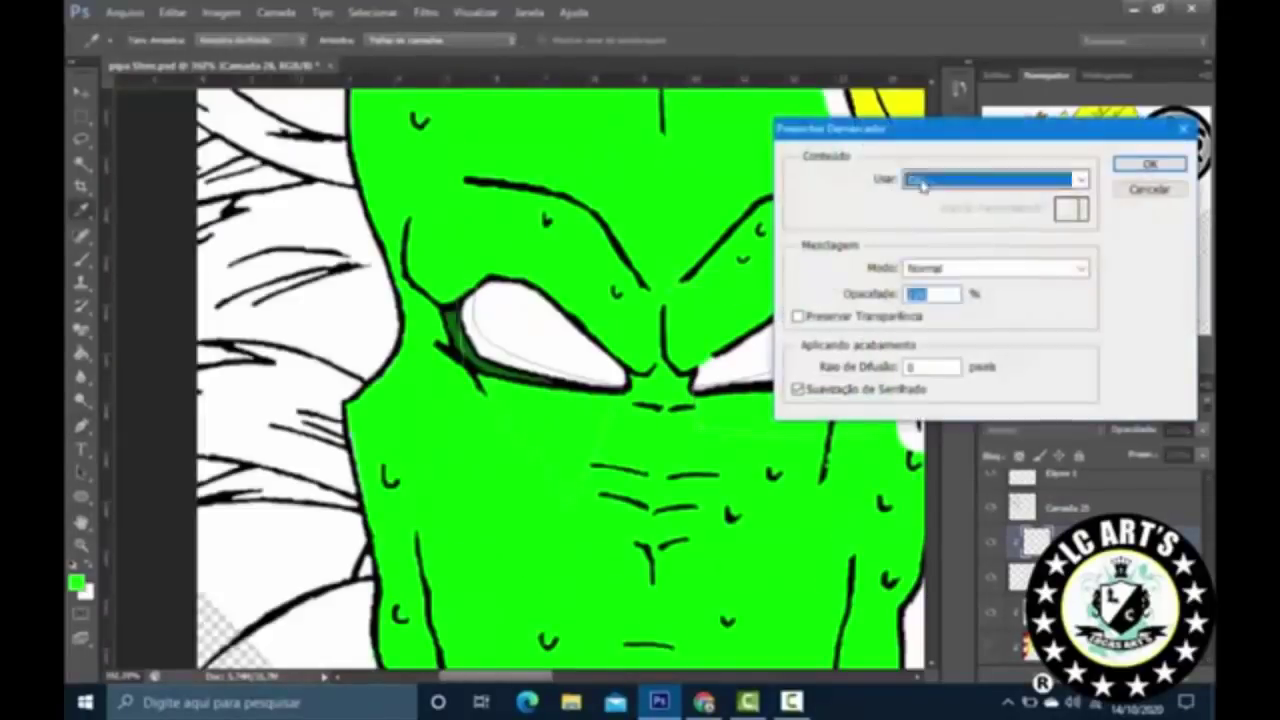
left_click(920, 179)
left_click(1063, 297)
left_click(1150, 163)
Step: Draw curved pen paths along the upper edges of both dragon eyes on a separate layer for the eye shading
scroll(543, 337, "up", 3)
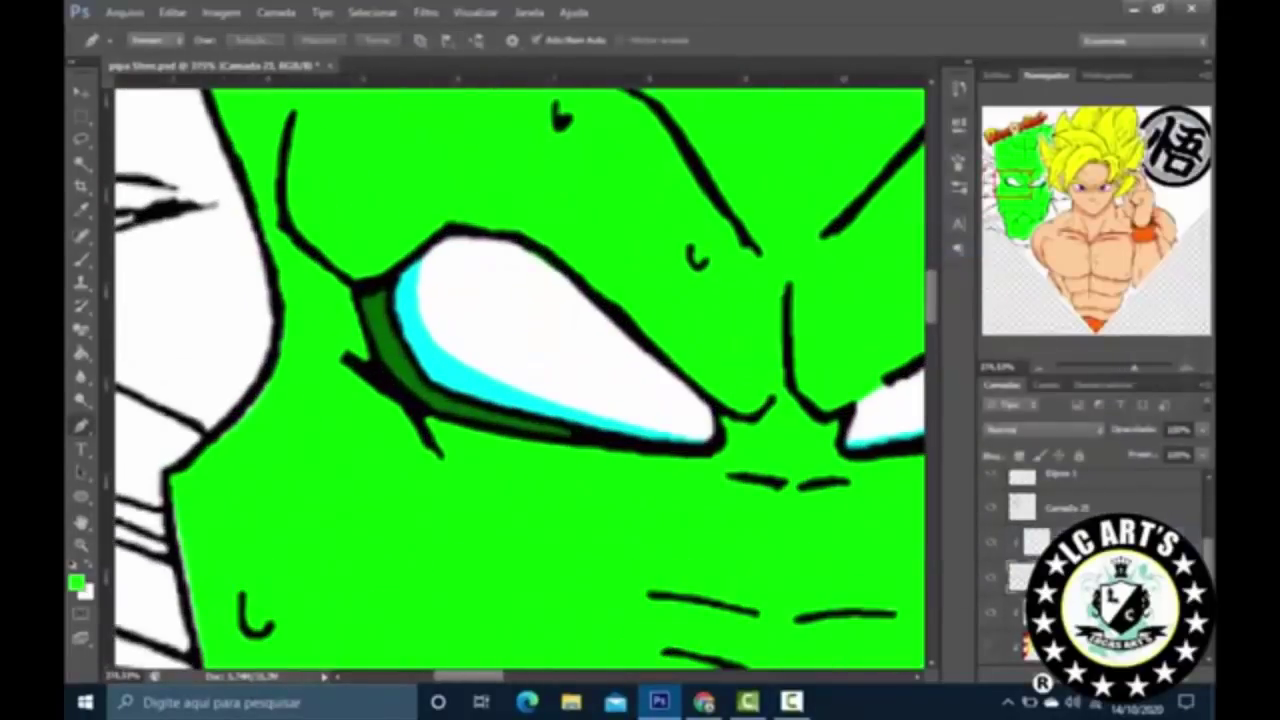
left_click_drag(545, 323, 537, 286)
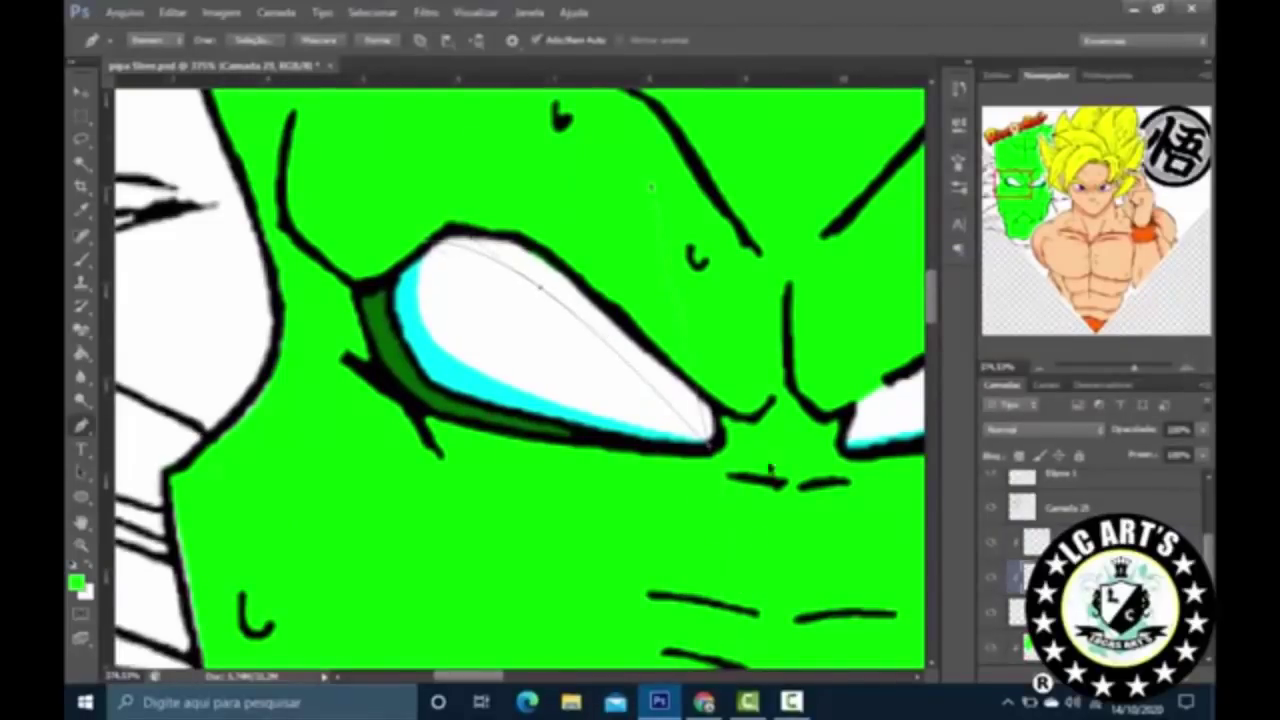
scroll(428, 247, "up", 3)
scroll(450, 400, "down", 3)
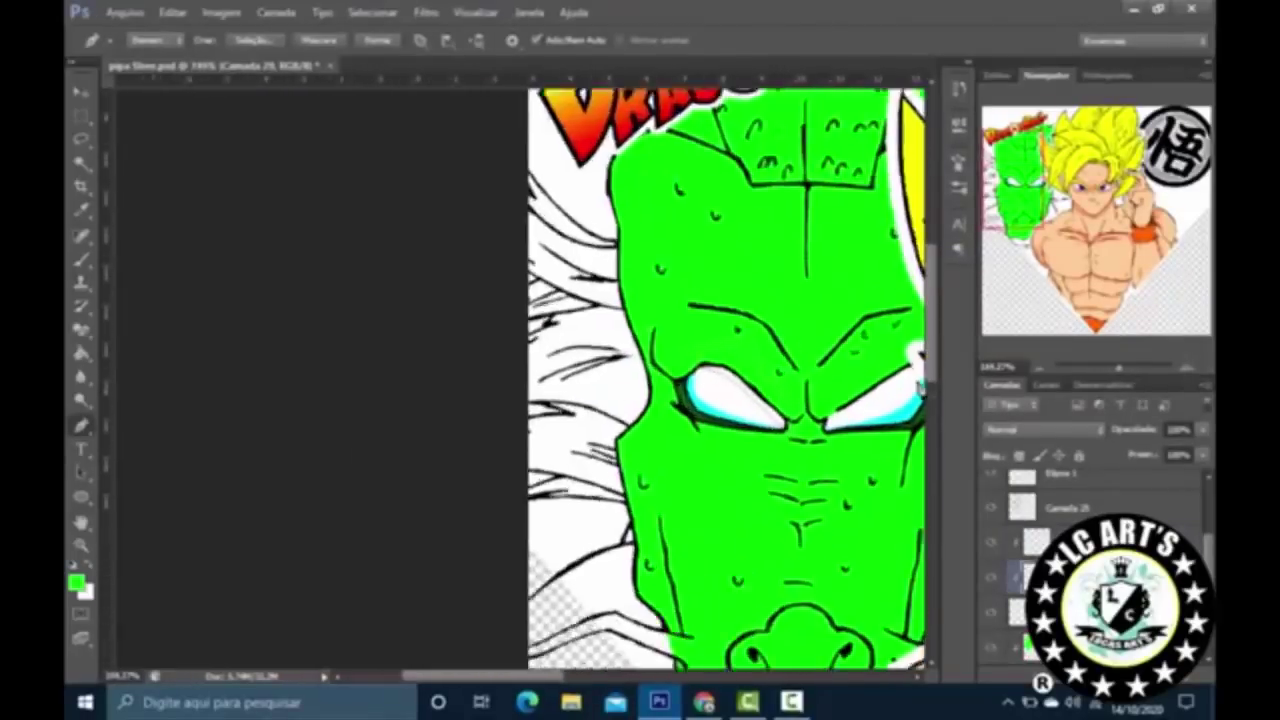
scroll(450, 400, "up", 2)
left_click_drag(475, 684, 520, 684)
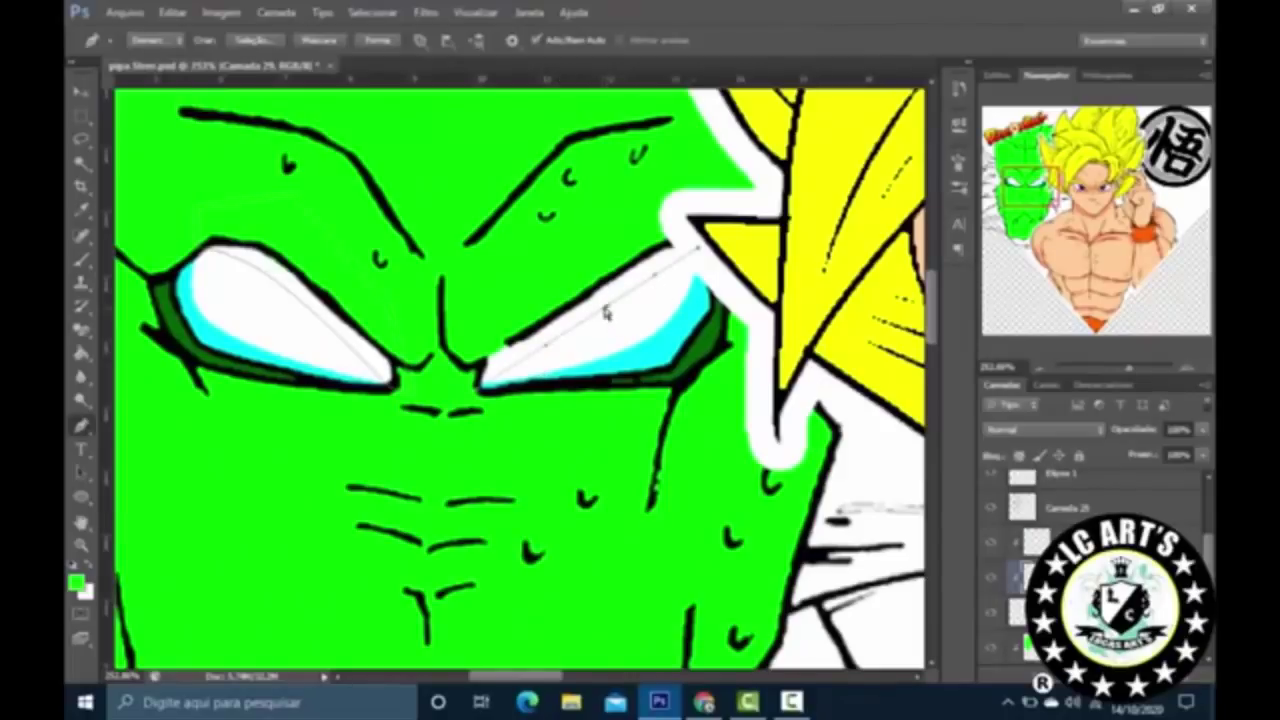
left_click_drag(605, 313, 529, 358)
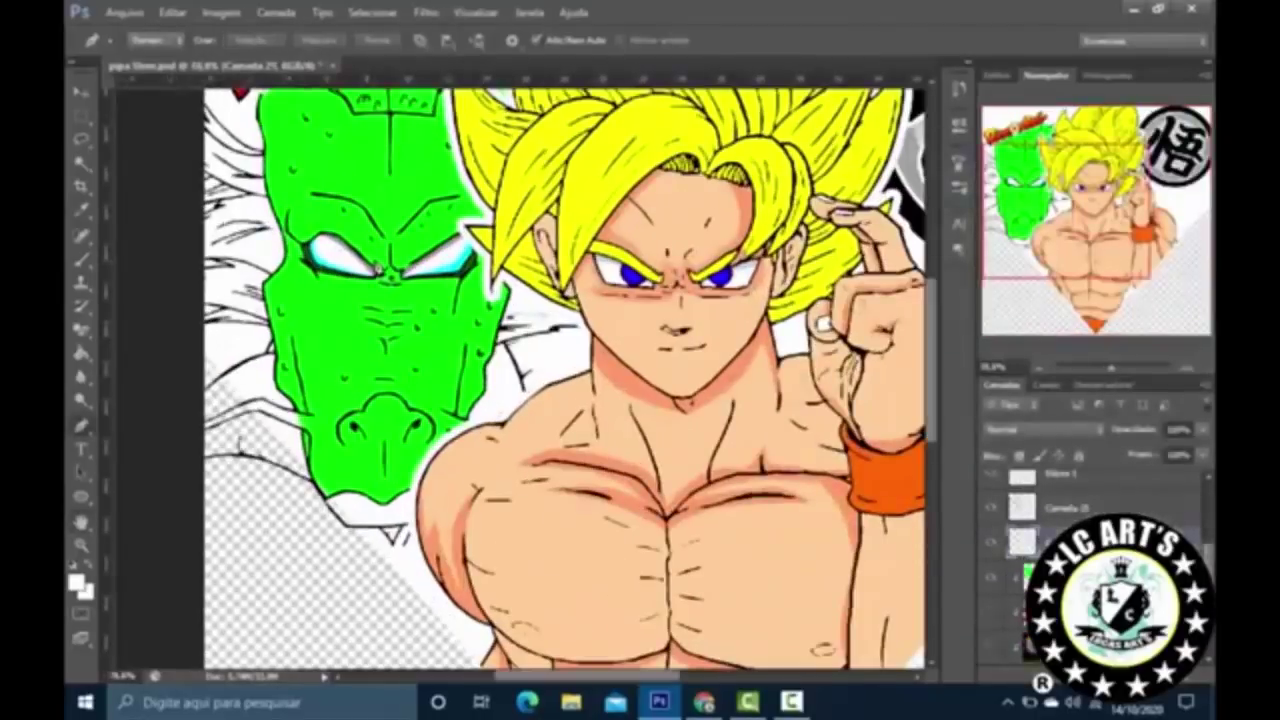
Step: Trace the dragon's mane beside its face on a new layer and fill it with light green
key("ctrl+j")
scroll(497, 402, "down", 2)
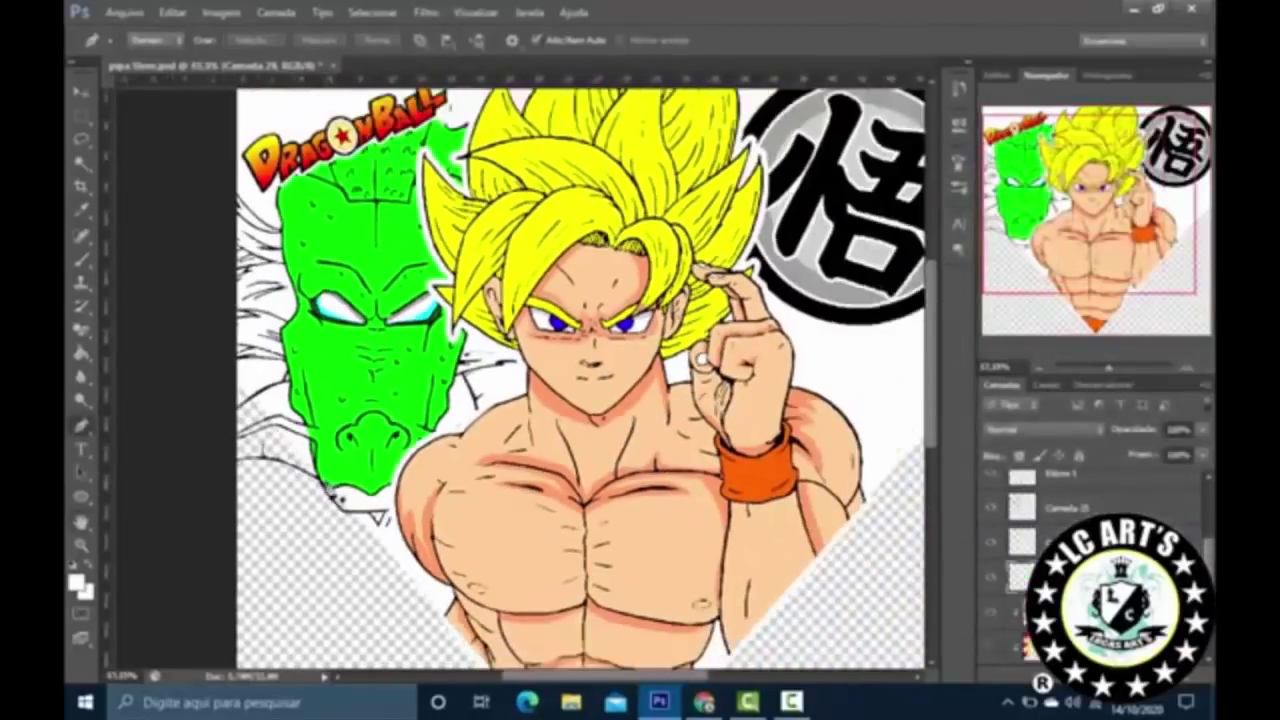
scroll(206, 149, "up", 2)
left_click(187, 380)
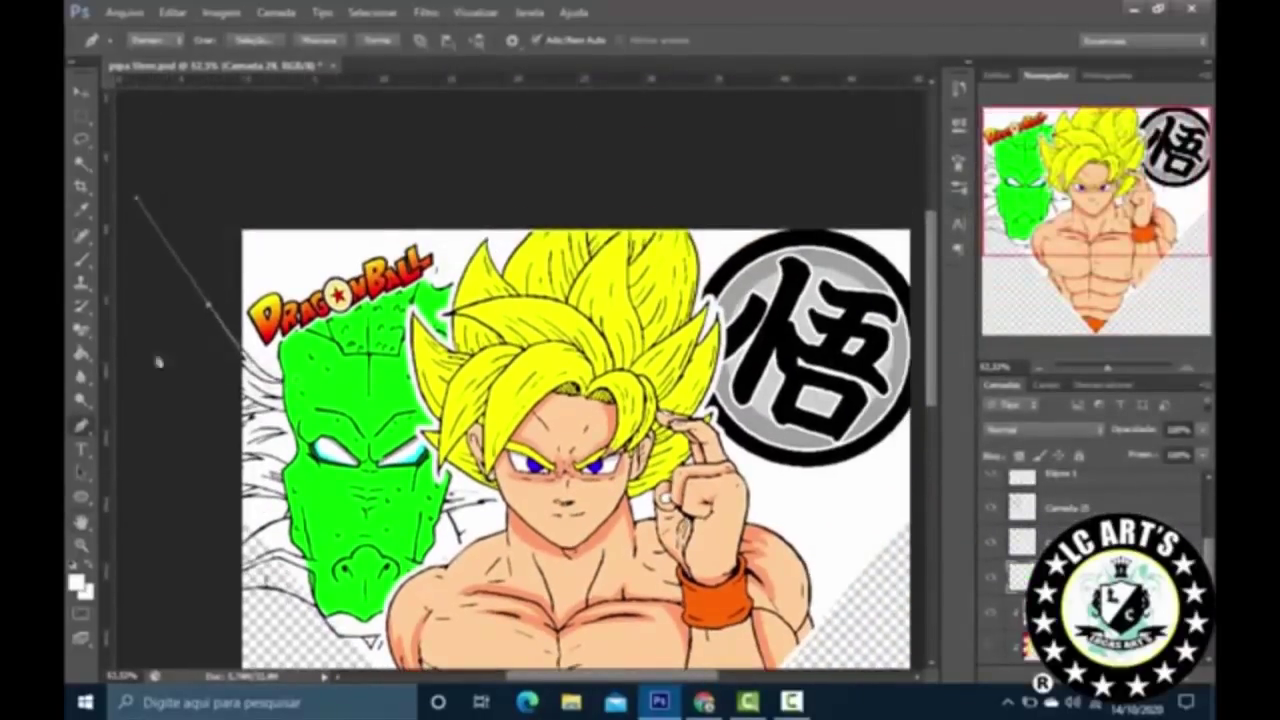
left_click(210, 505)
left_click(215, 632)
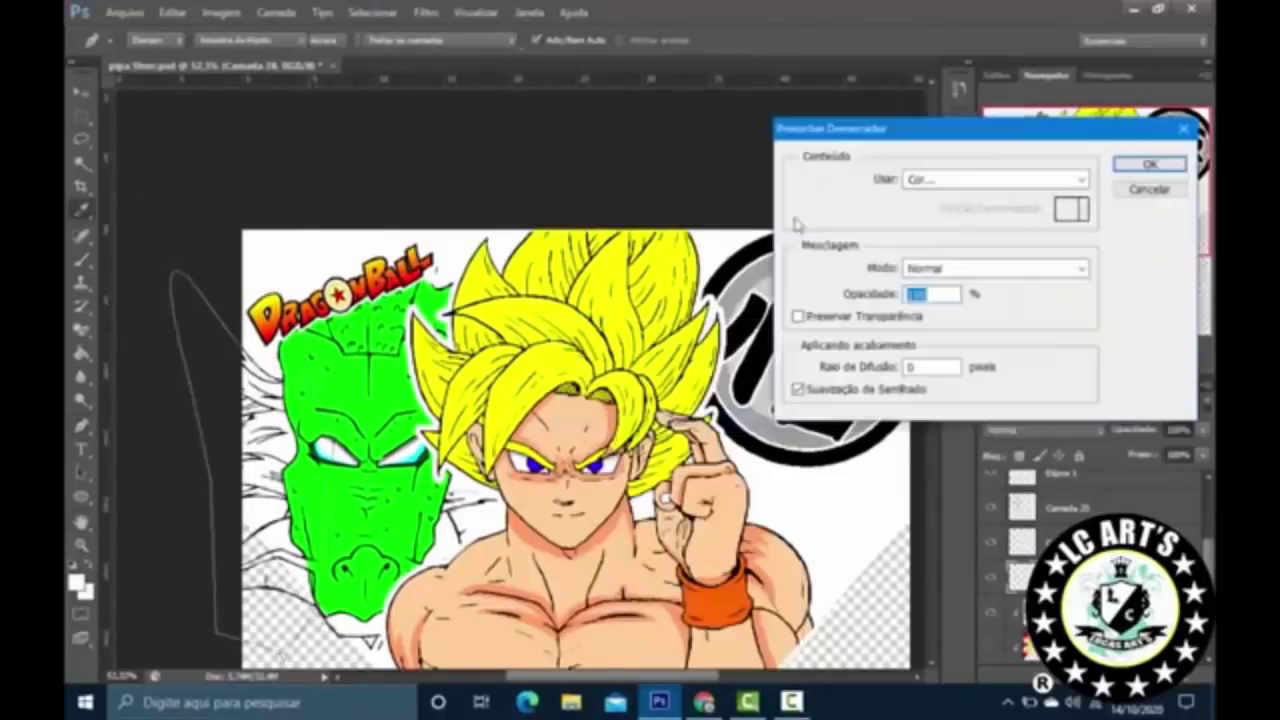
left_click(995, 179)
left_click_drag(680, 330, 720, 313)
key("Return")
key("Return")
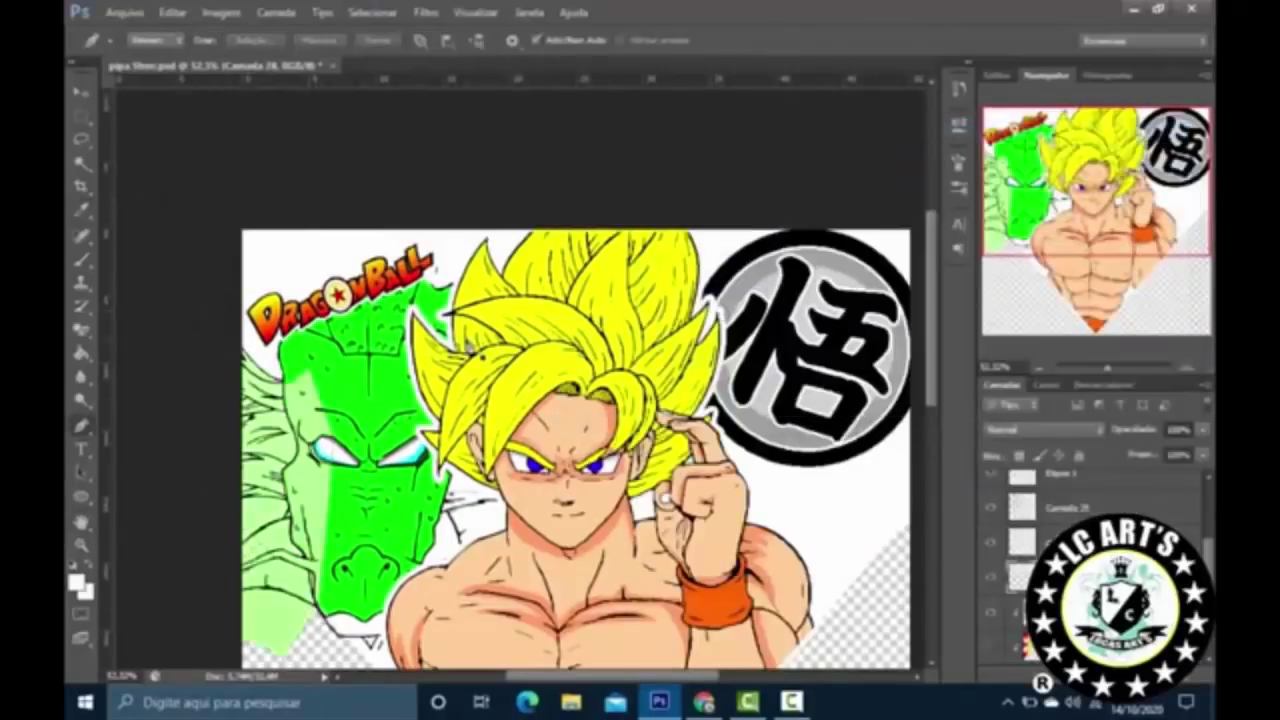
Step: Outline the uppermost mane strand beside the dragon's forehead and fill it with bright green
scroll(207, 457, "up", 3)
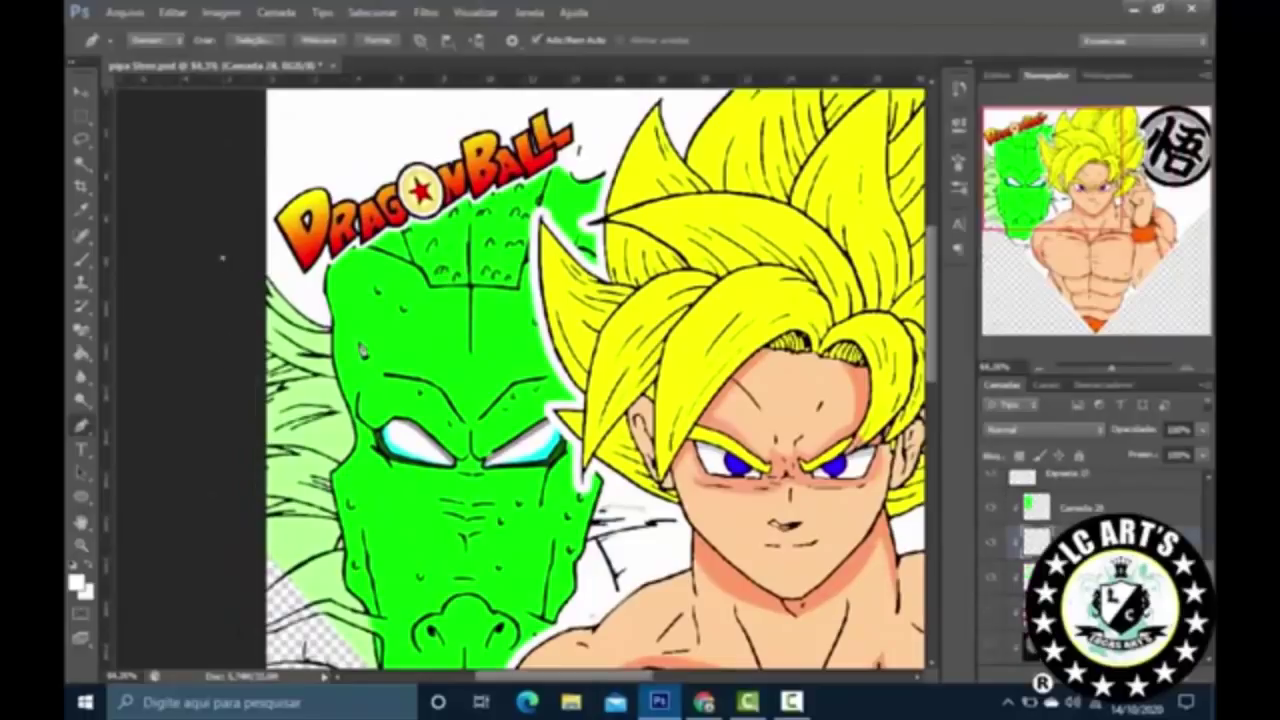
right_click(418, 250)
left_click(571, 354)
key("Return")
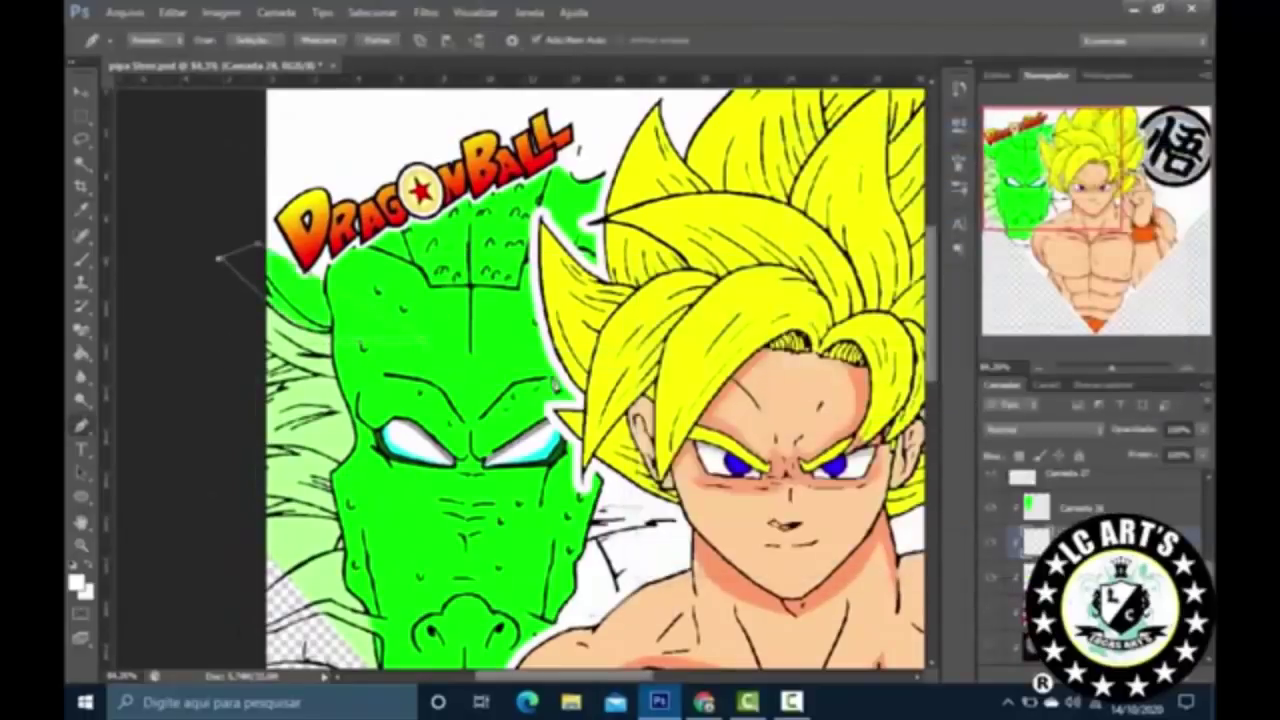
right_click(550, 314)
left_click(610, 350)
key("ctrl+z")
key("ctrl+z")
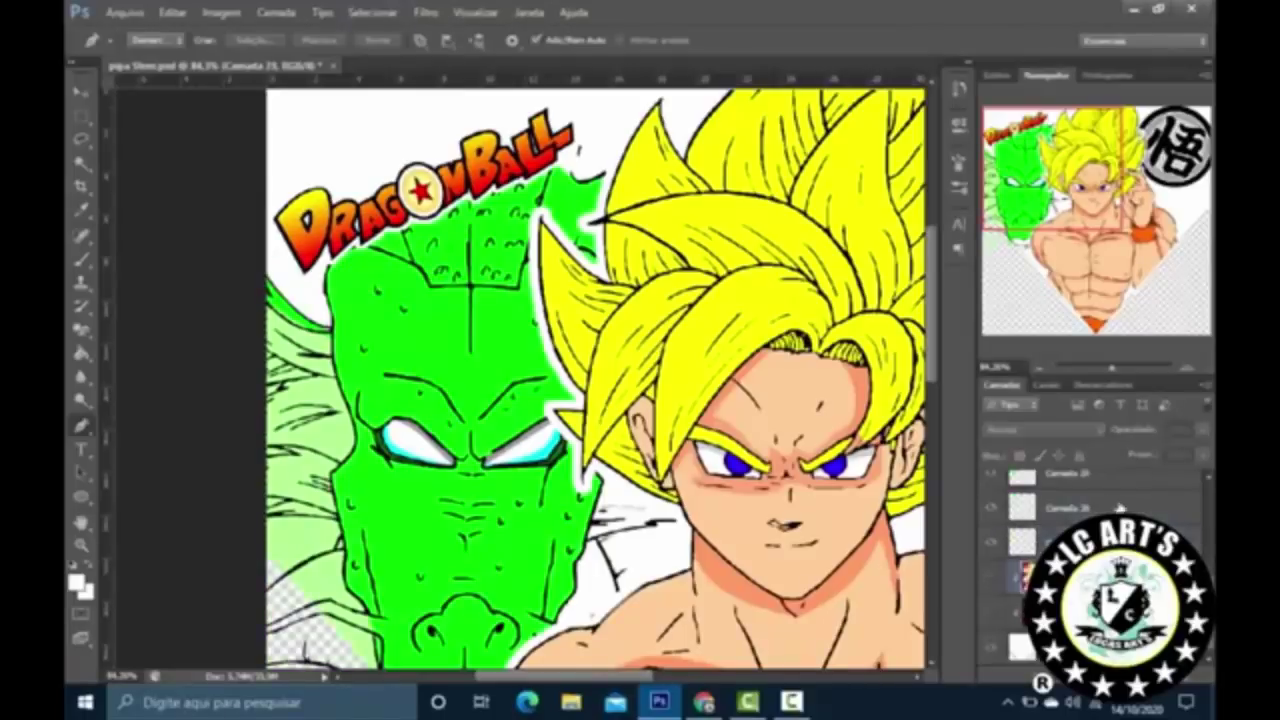
Step: Draw curved highlight strands over the dragon's mane beside its face on a new clipped layer and fill them with pale yellow
key("ctrl+shift+alt+n")
scroll(366, 430, "up", 2)
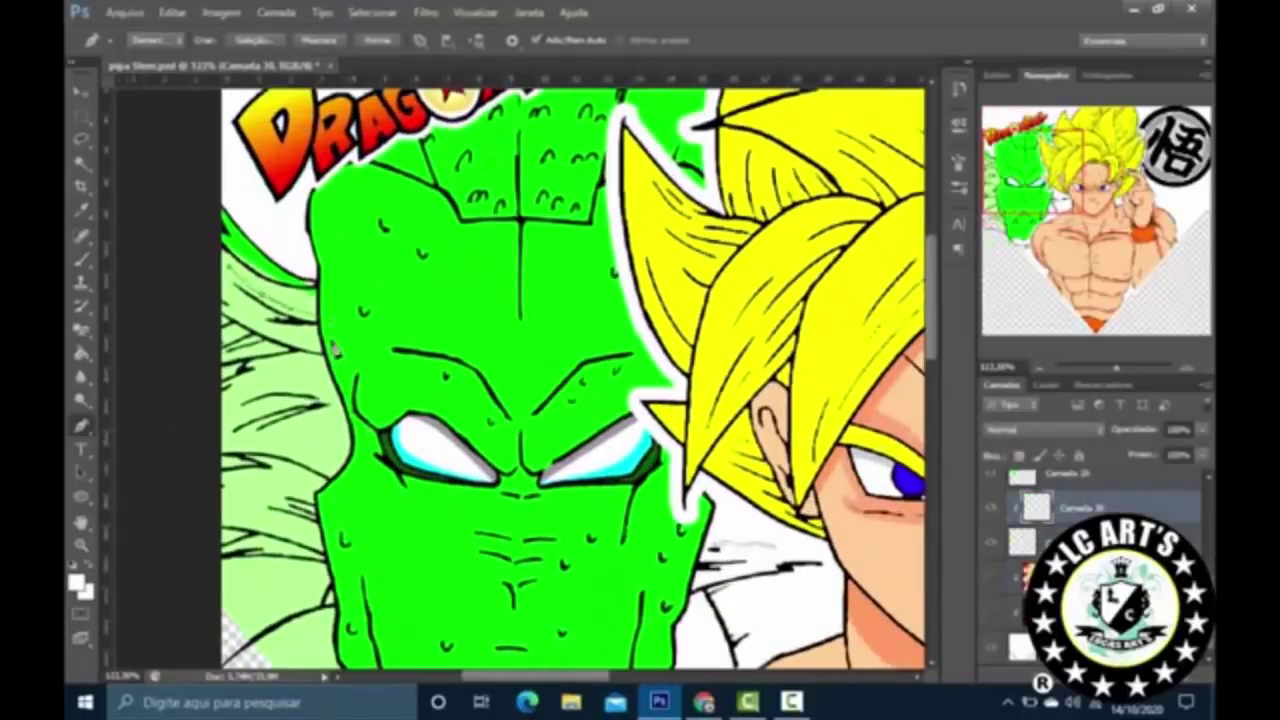
right_click(300, 336)
left_click(254, 332)
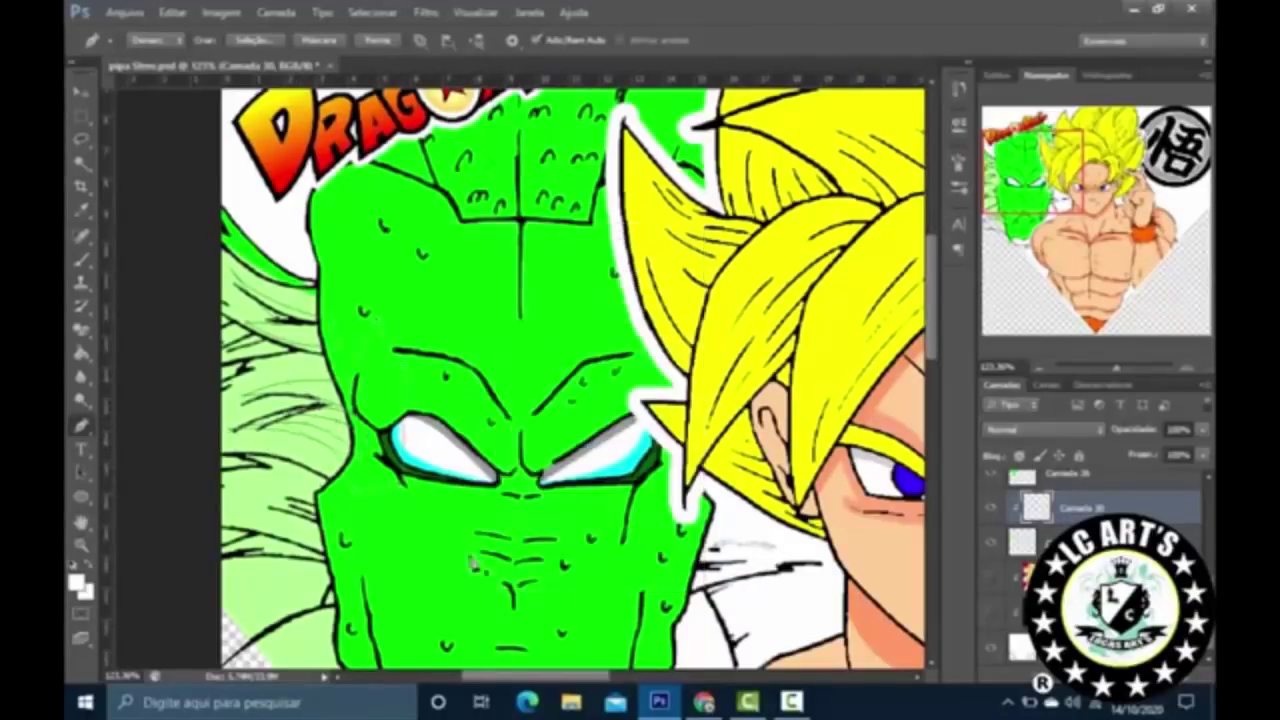
scroll(482, 262, "up", 2)
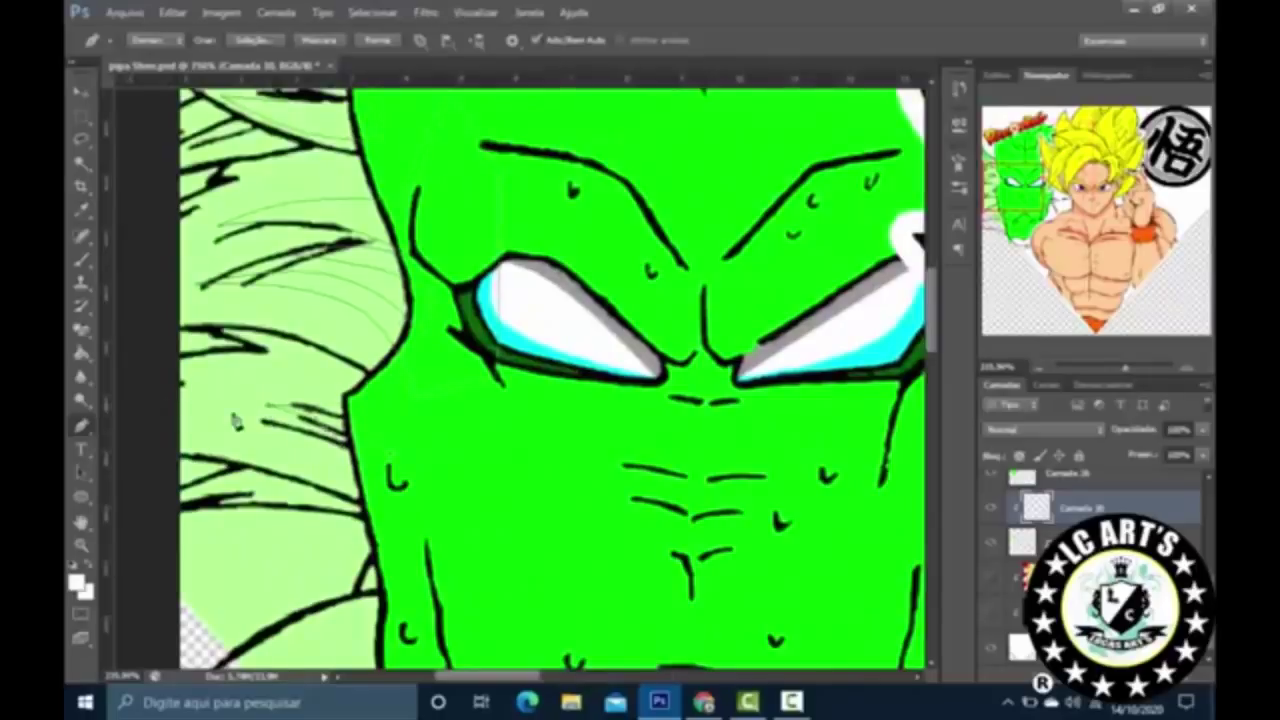
key("shift+F5")
left_click(986, 177)
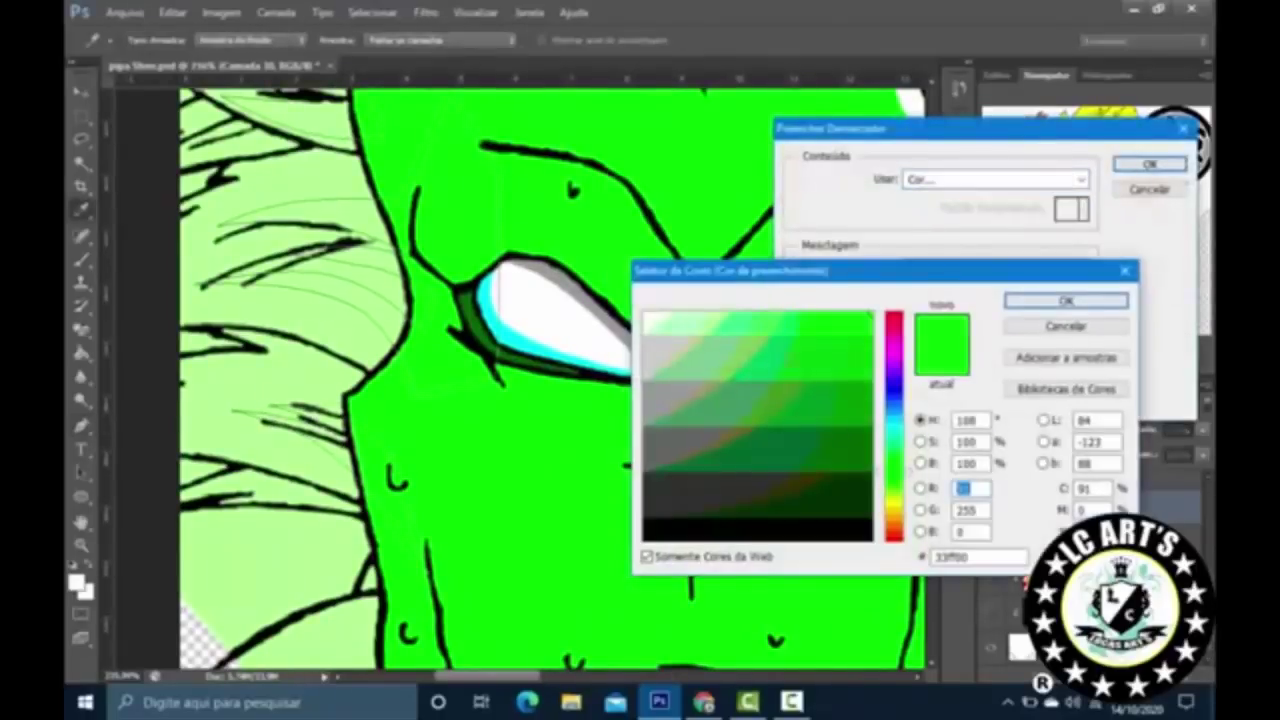
left_click(897, 505)
key("Return")
key("Return")
Step: Outline the thin strand meeting the dragon's lower jaw and fill it with yellow
scroll(531, 188, "down", 3)
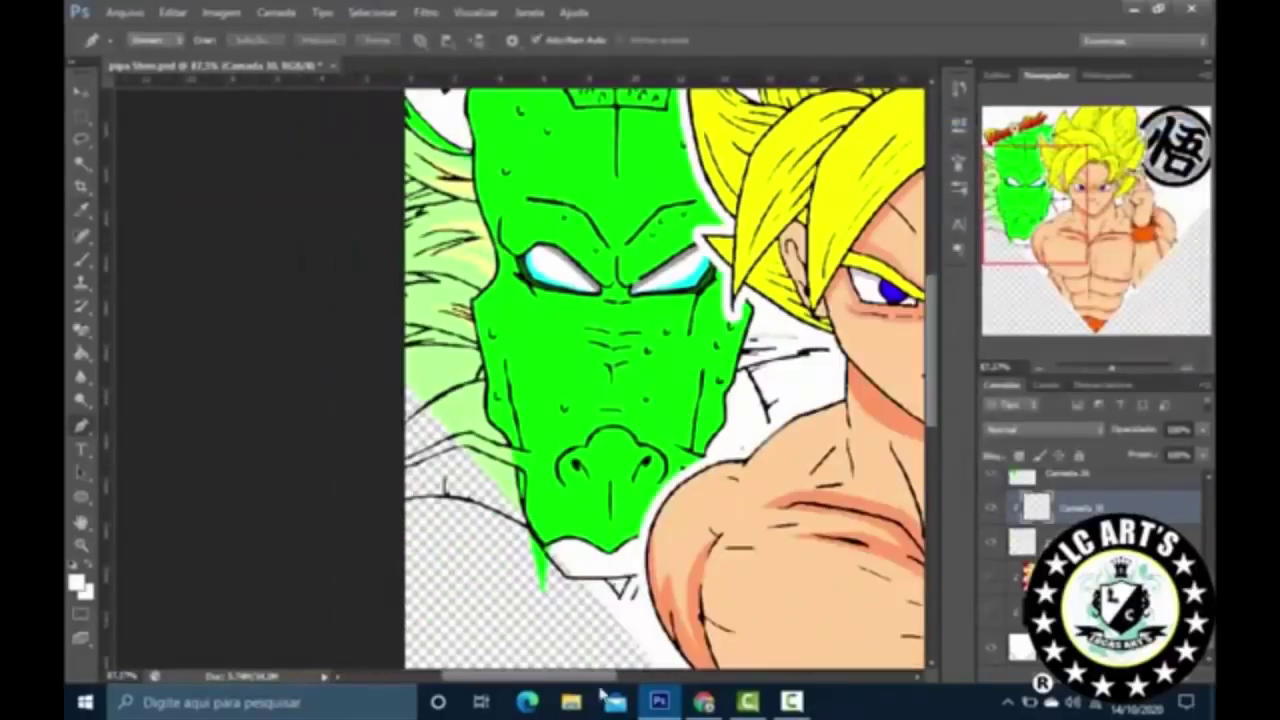
scroll(371, 437, "up", 1)
scroll(486, 343, "up", 1)
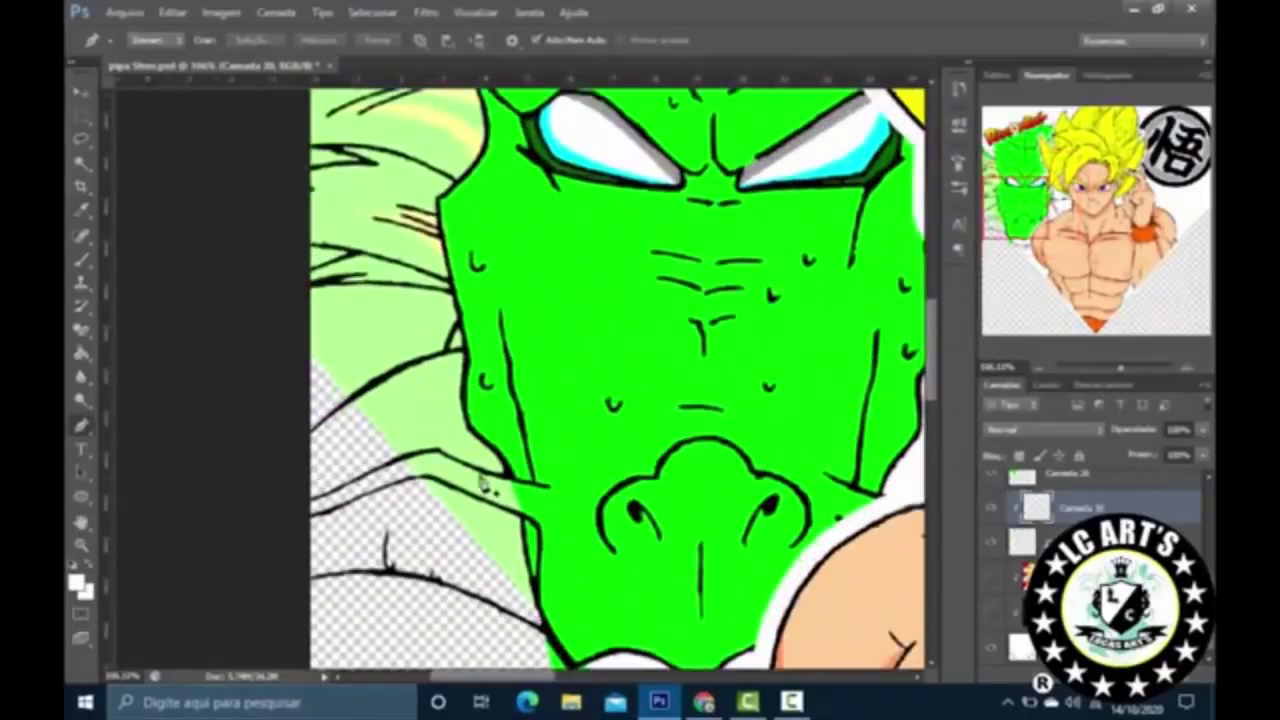
left_click(454, 504)
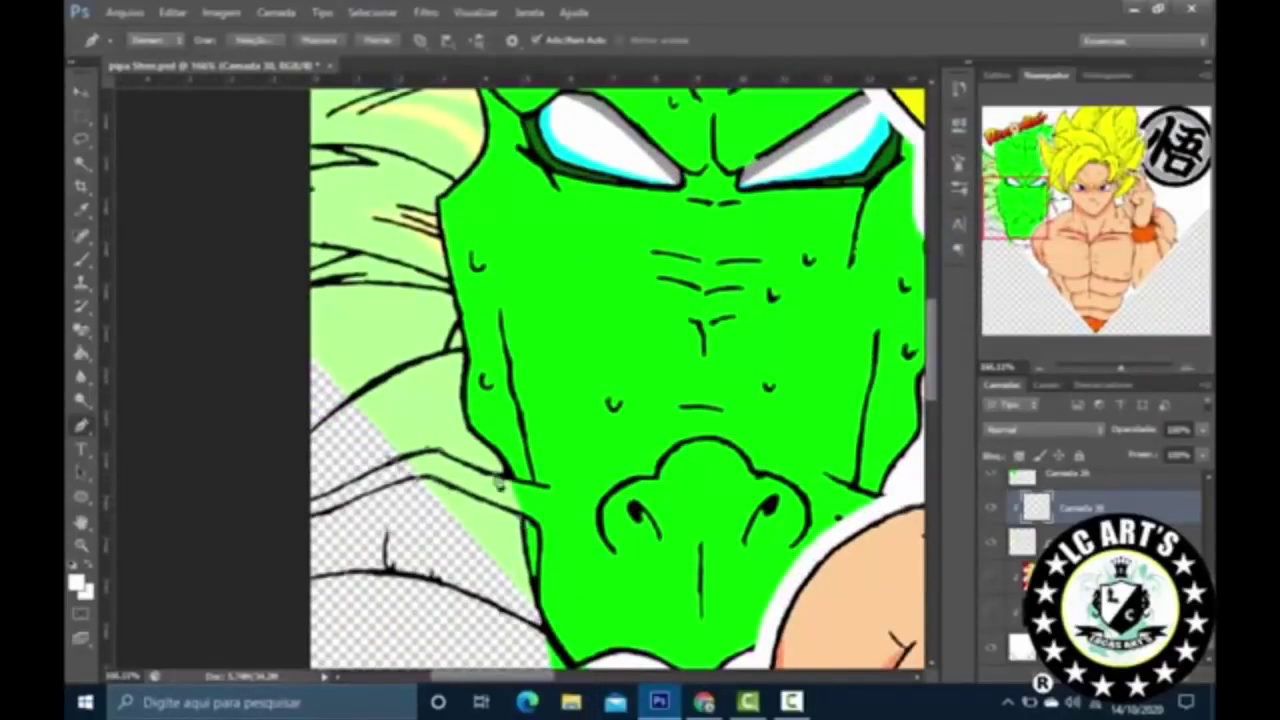
right_click(519, 522)
left_click(660, 125)
left_click(971, 177)
left_click(1063, 294)
left_click(1154, 163)
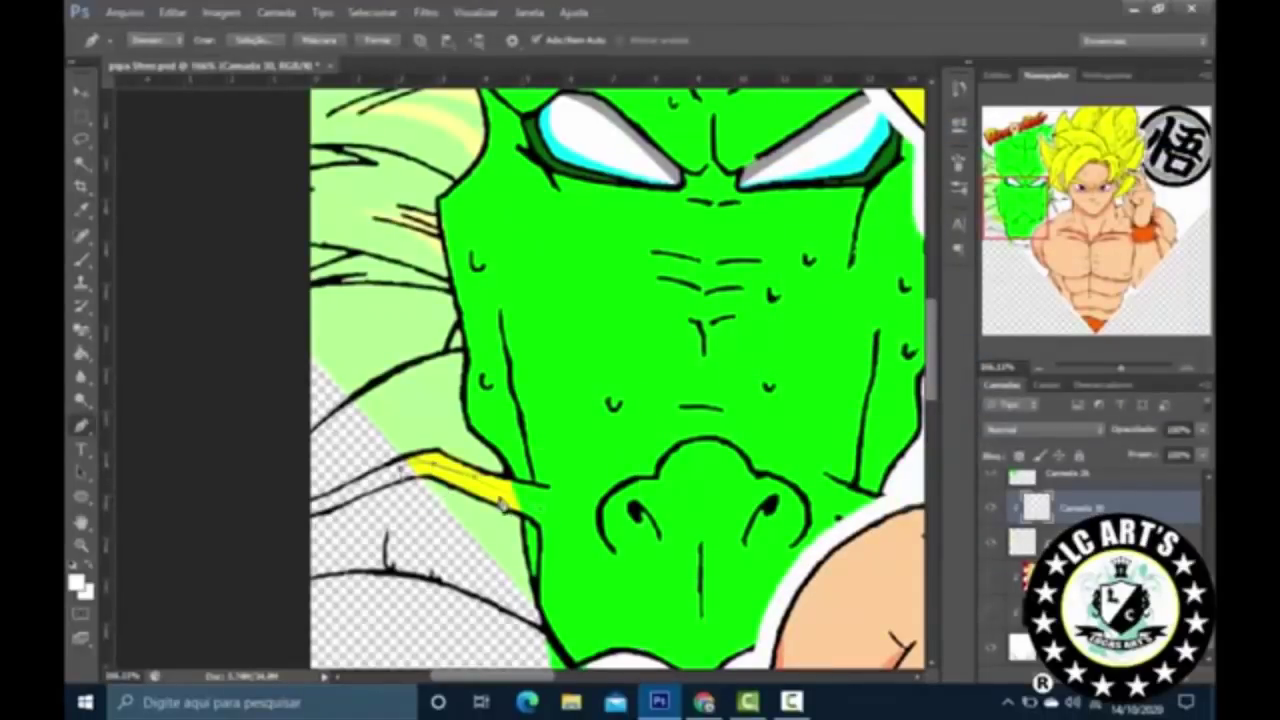
Step: Shade the lower half of the yellow jaw strand with a green shape and a dark green shape along its bottom edge
right_click(594, 470)
left_click(650, 370)
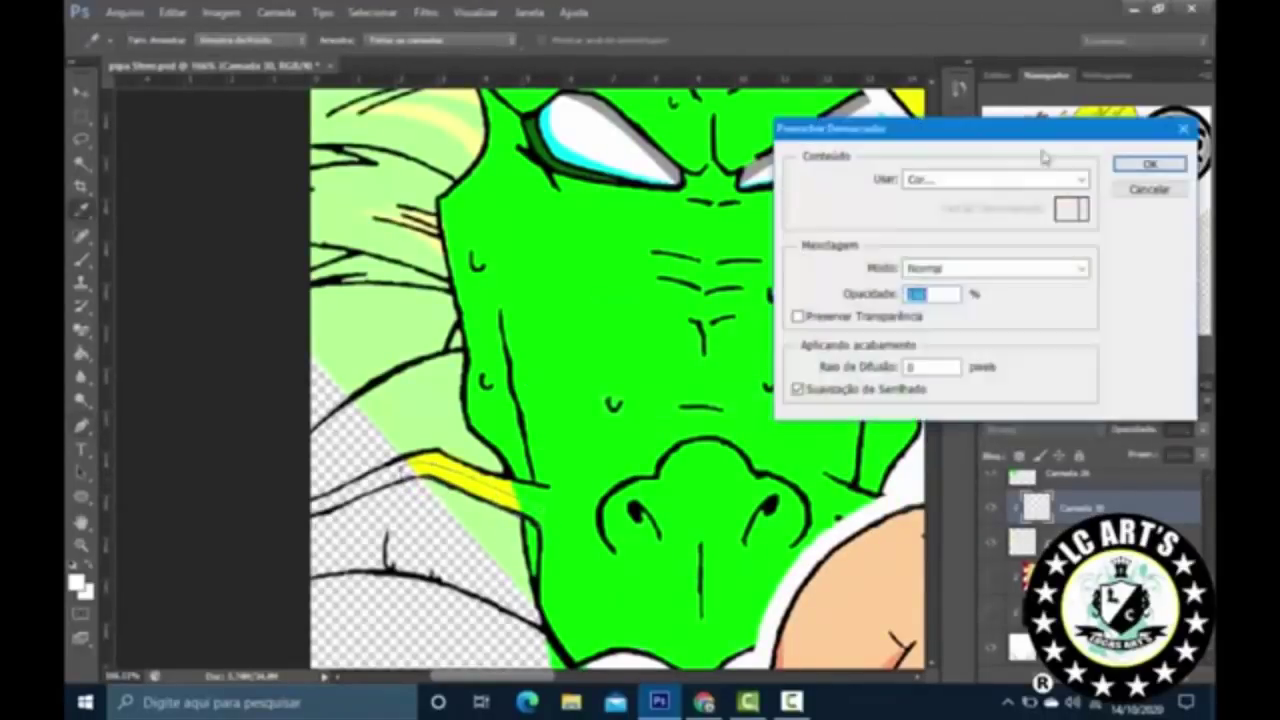
left_click(971, 177)
left_click(1080, 297)
left_click(1151, 163)
right_click(718, 540)
left_click(775, 420)
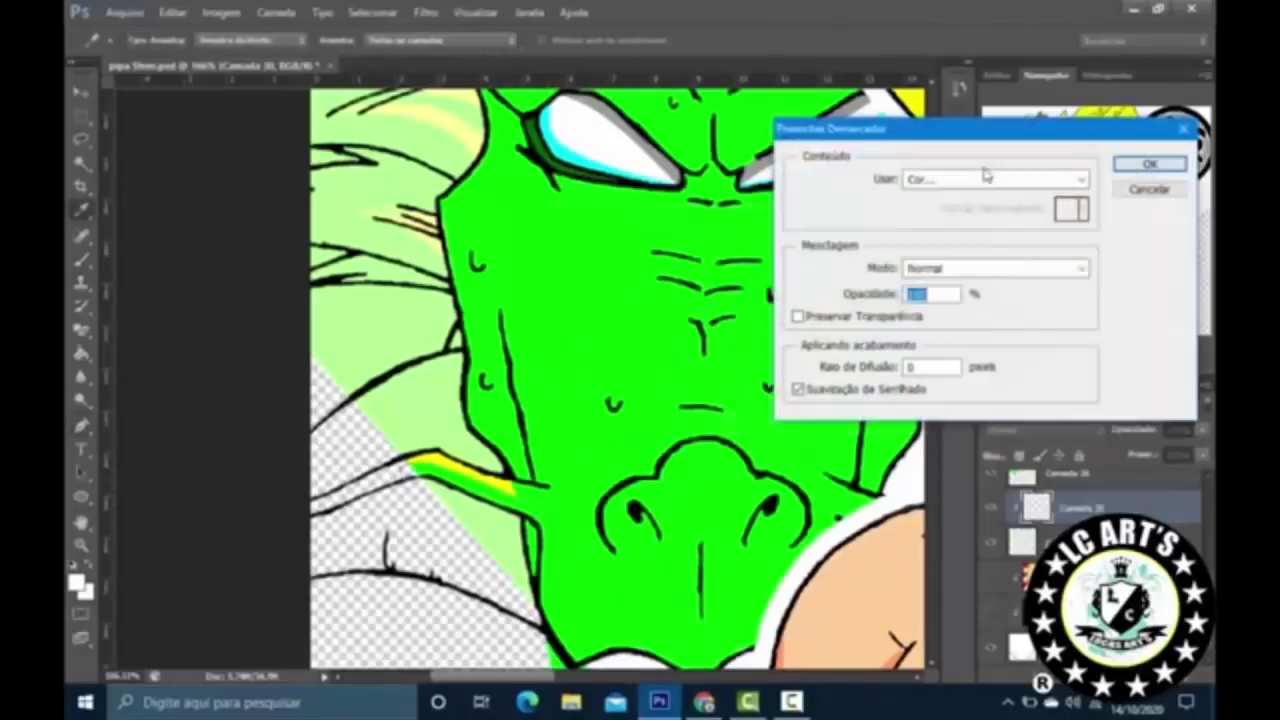
left_click(971, 177)
left_click(1097, 297)
left_click(1151, 163)
Step: Trace a curved band under the mane line just above the jaw strand and fill it with yellow
scroll(578, 308, "down", 2)
scroll(578, 308, "up", 2)
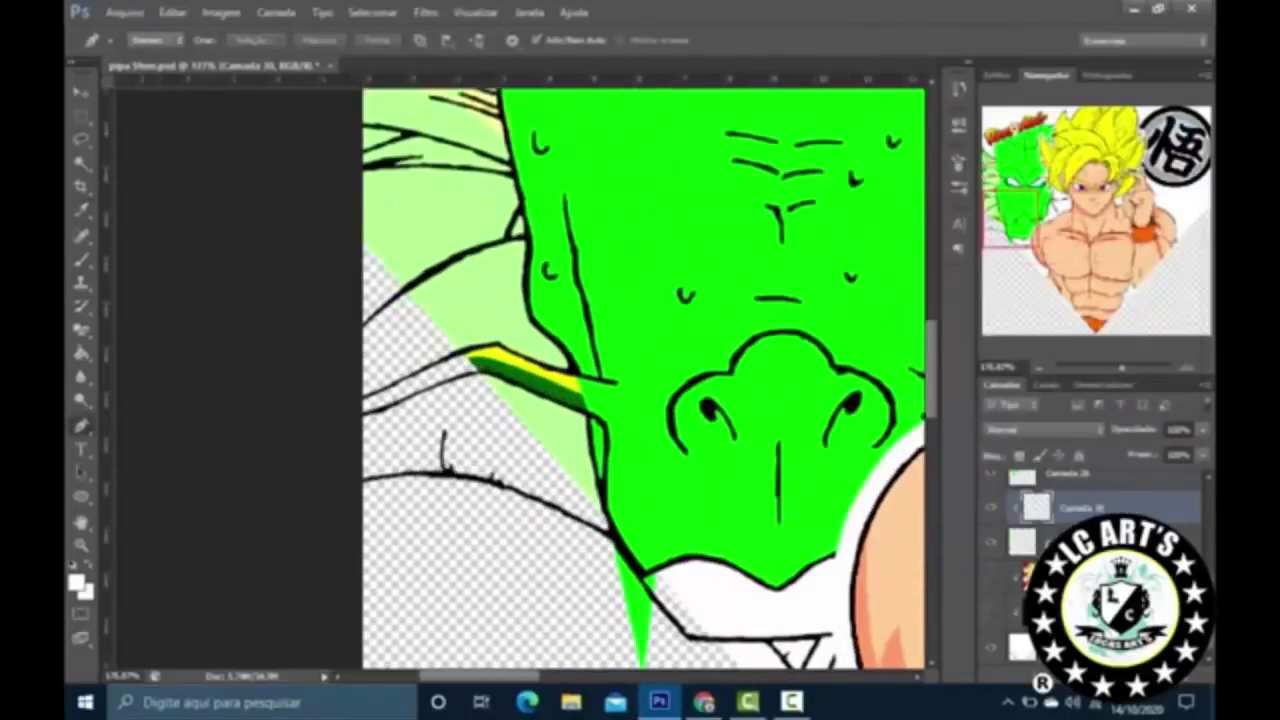
scroll(620, 298, "down", 3)
scroll(630, 350, "up", 4)
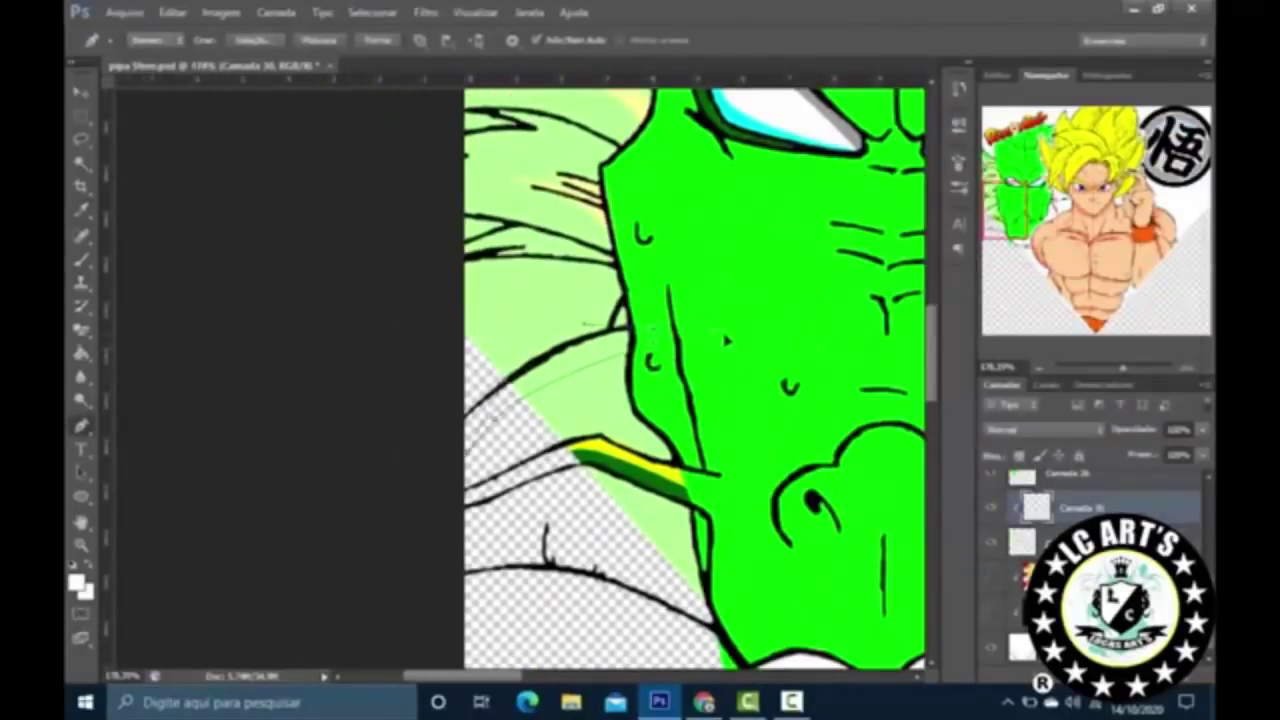
right_click(784, 214)
left_click(850, 317)
left_click(971, 177)
left_click(1000, 207)
left_click(1146, 160)
Step: Outline the pointed mane strands level with the dragon's cheek and fill them with teal green
scroll(703, 265, "down", 2)
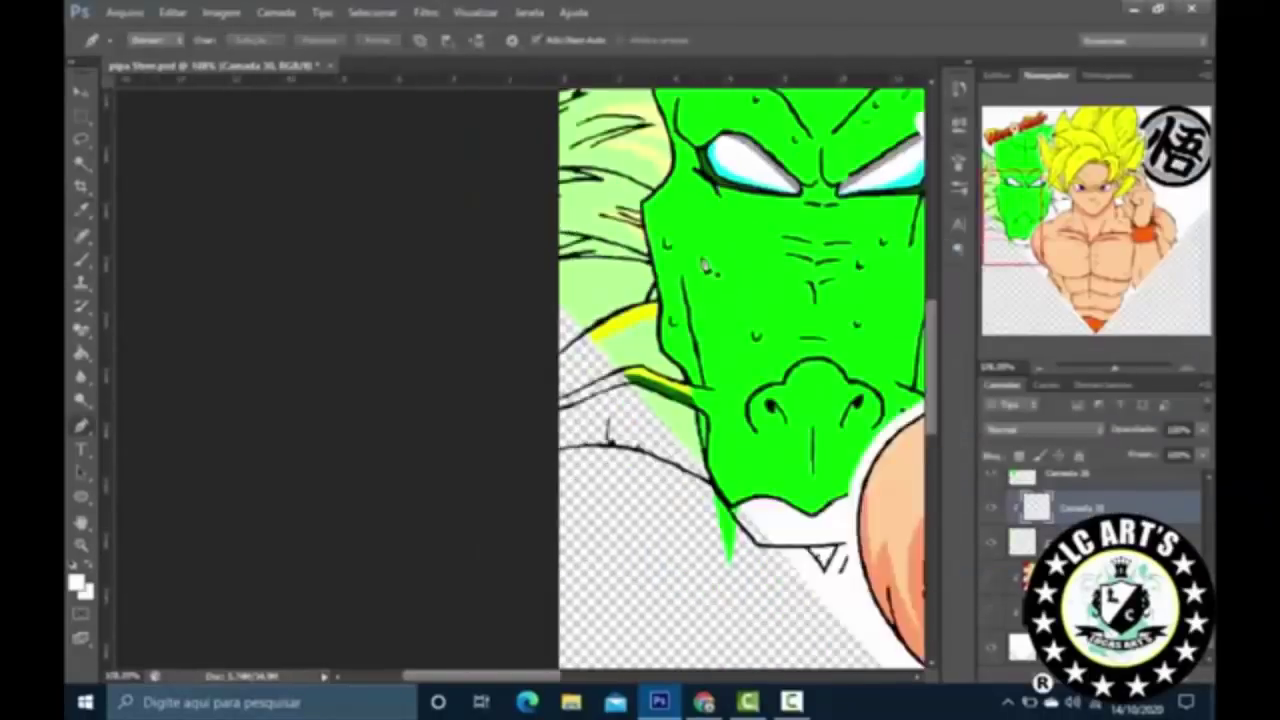
scroll(704, 265, "down", 1)
scroll(295, 412, "up", 4)
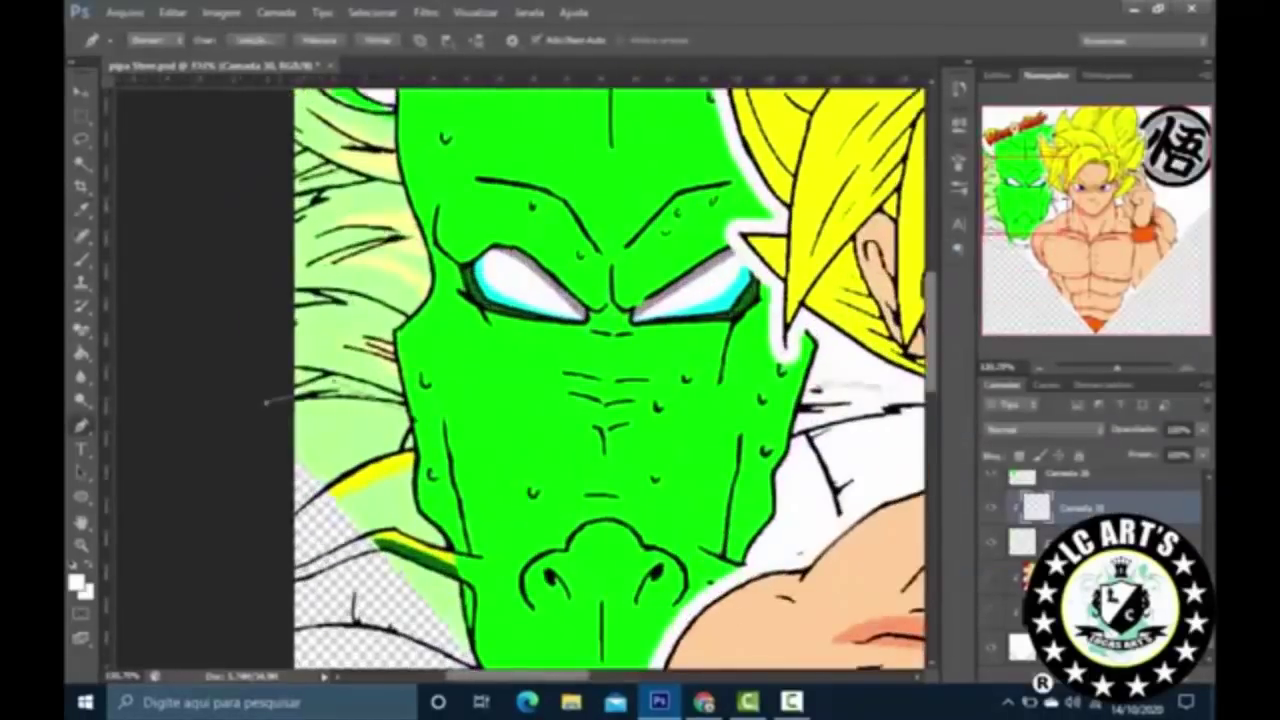
right_click(274, 407)
left_click(340, 510)
left_click(971, 177)
left_click(1000, 207)
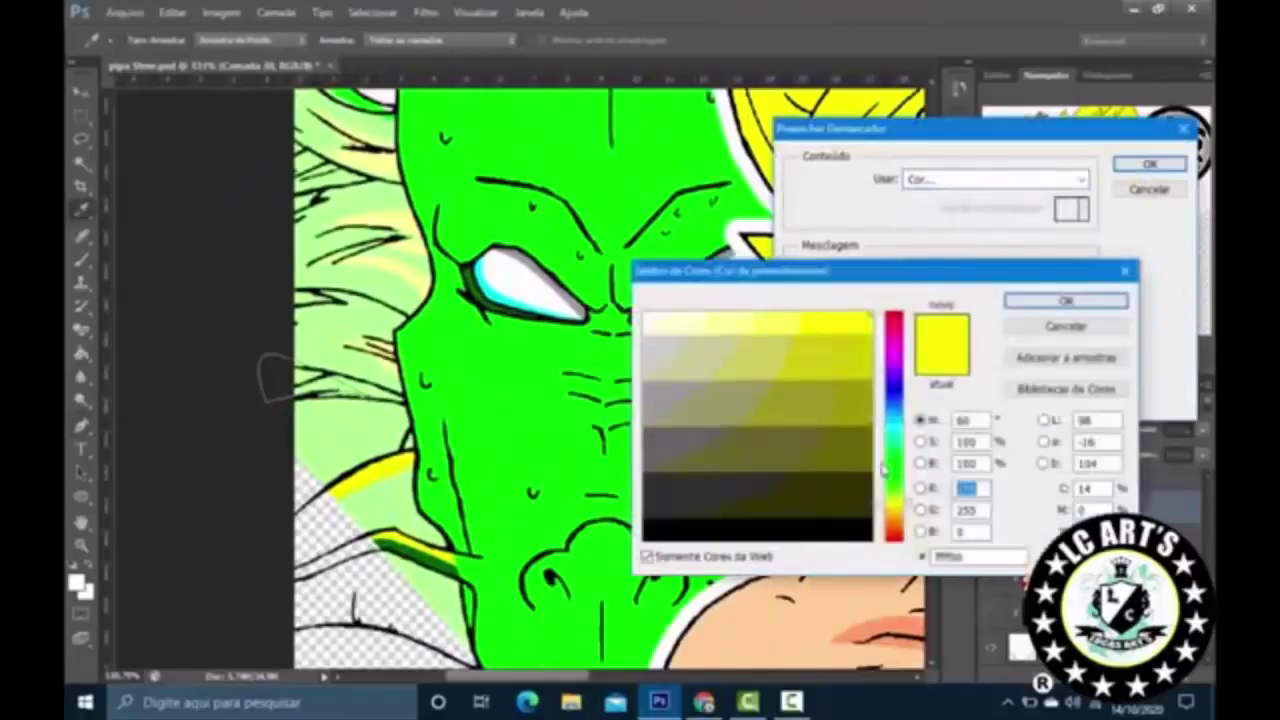
left_click(893, 470)
left_click(1063, 297)
left_click(1148, 162)
Step: Draw a jagged shadow shape across the upper mane strands beside the dragon's brow and fill it with dark green
scroll(251, 277, "down", 2)
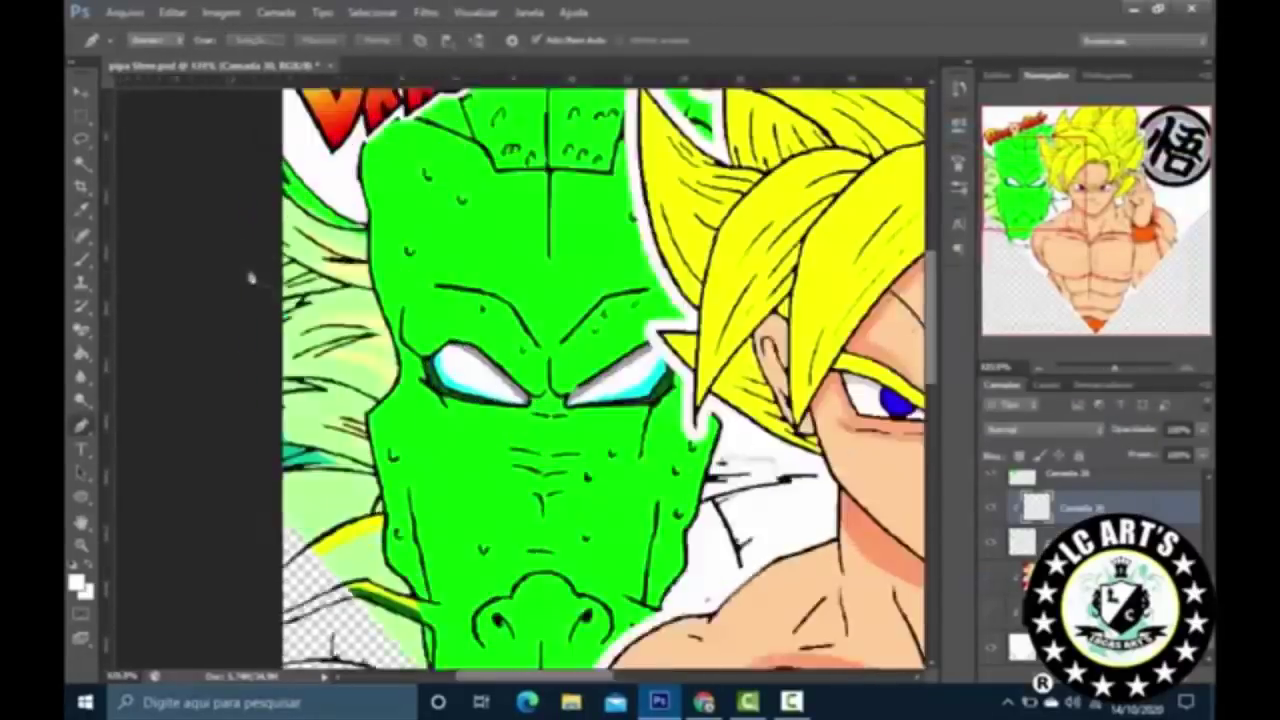
scroll(452, 305, "up", 4)
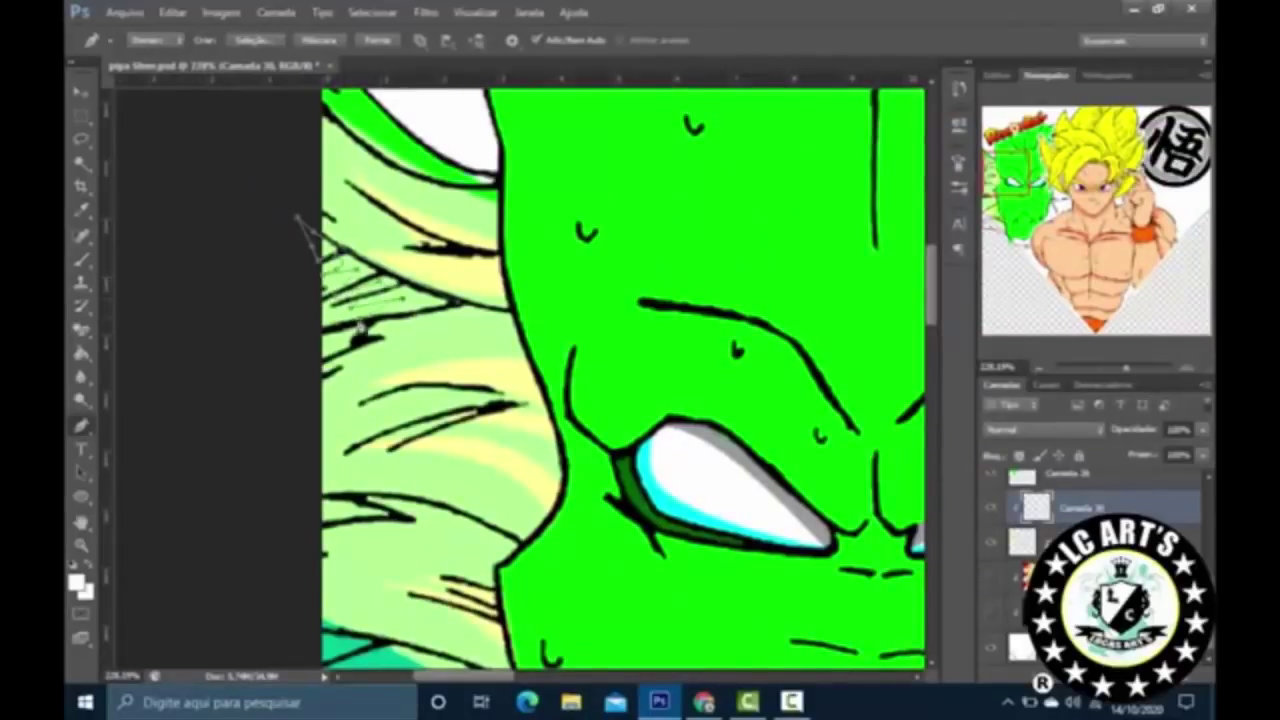
scroll(390, 315, "up", 2)
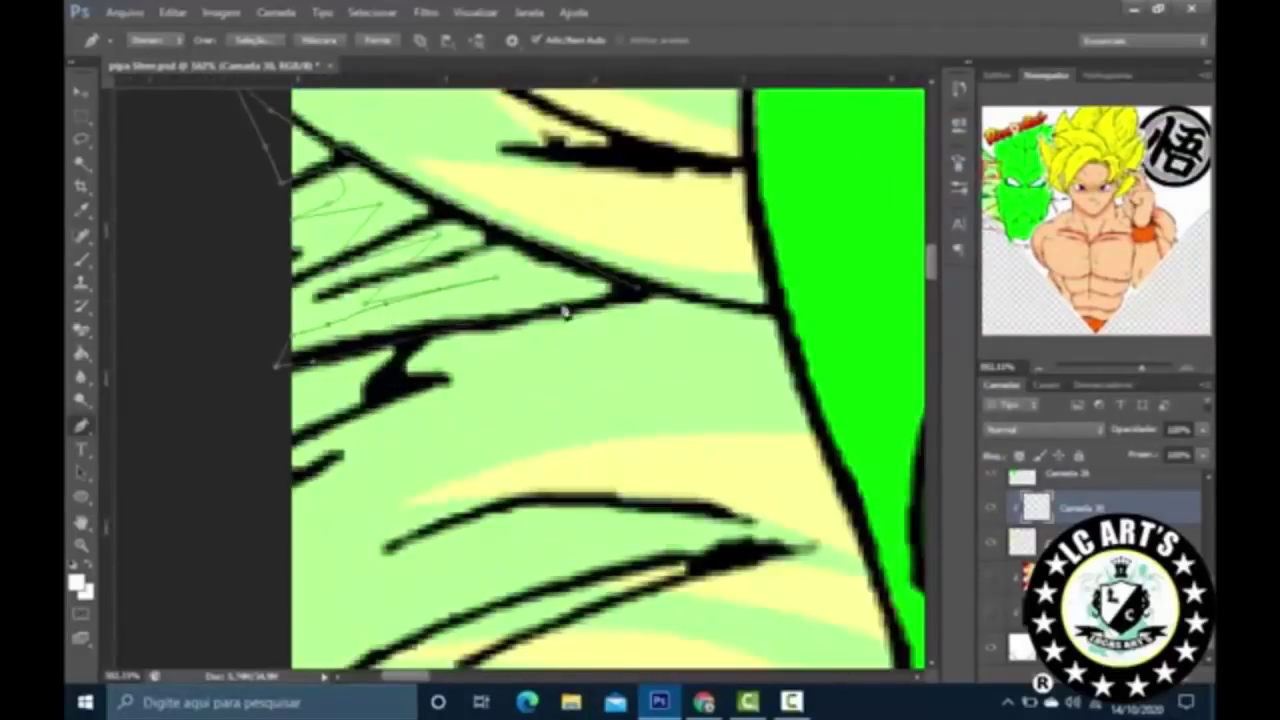
scroll(678, 371, "down", 1)
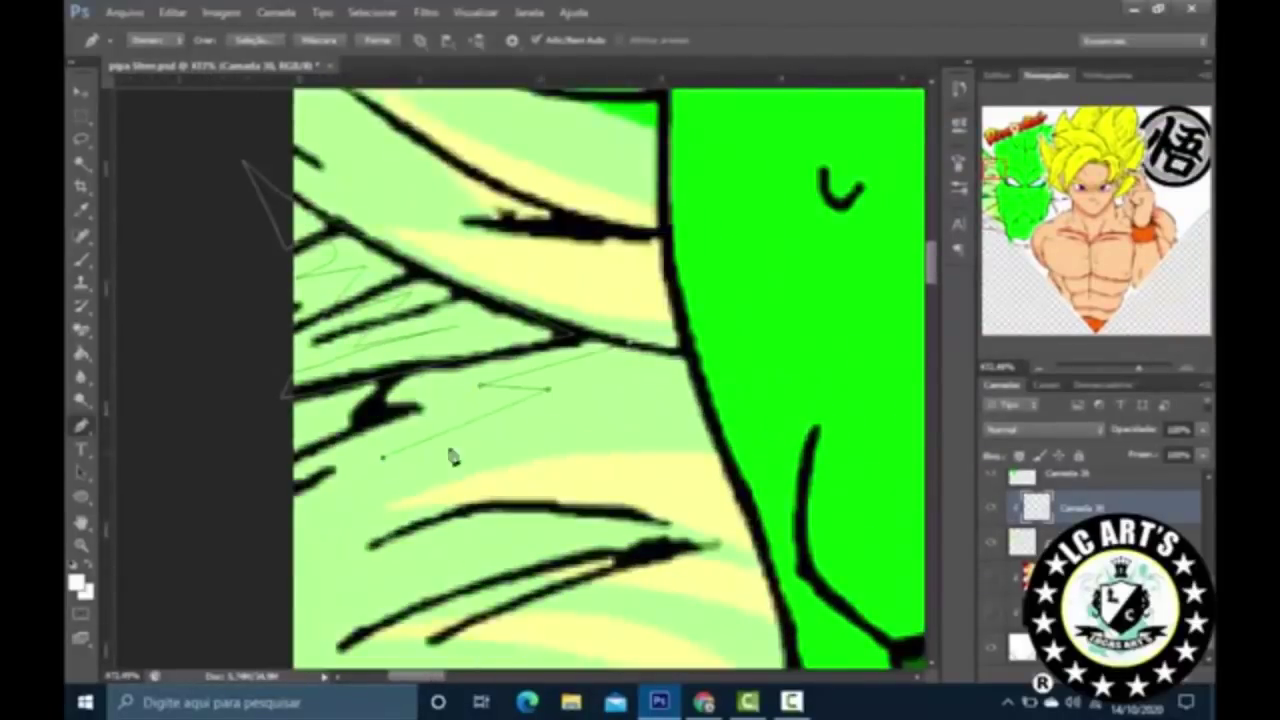
right_click(635, 360)
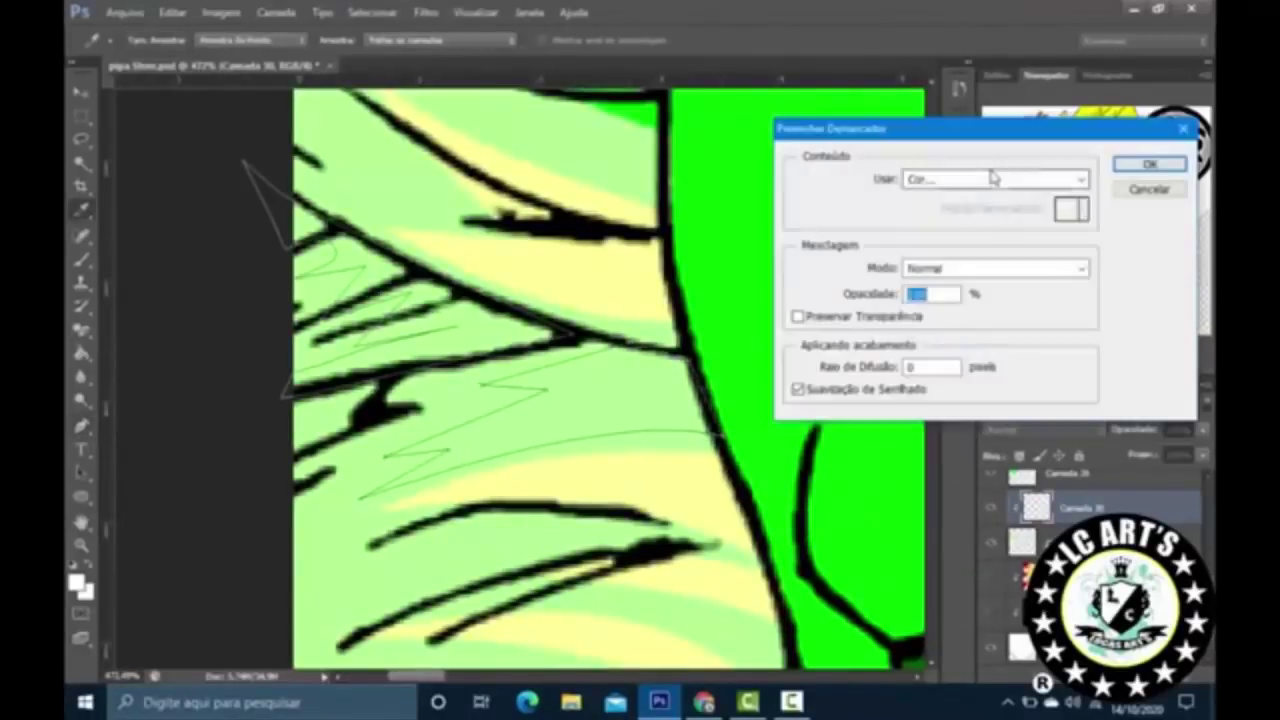
left_click(995, 179)
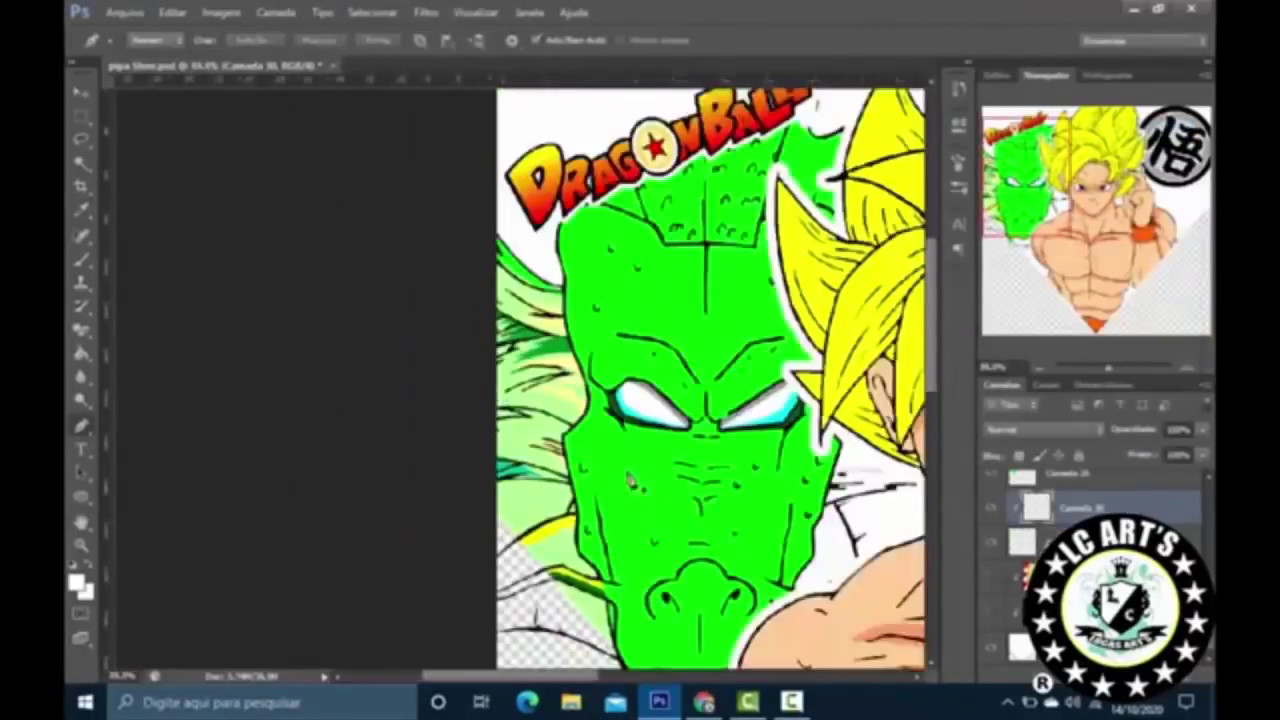
Step: Draw a branching shadow strand where the mane meets the dragon's cheek below the eye and fill it with dark green
scroll(497, 503, "up", 1)
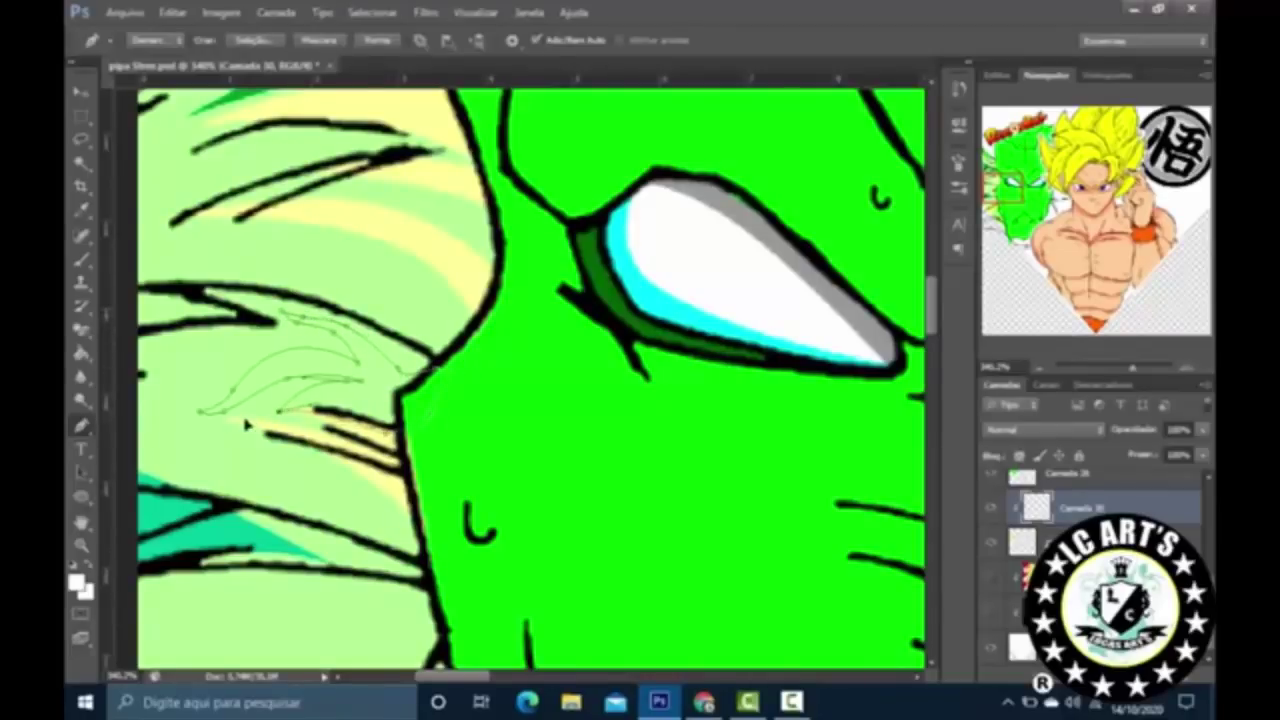
right_click(571, 309)
left_click(737, 411)
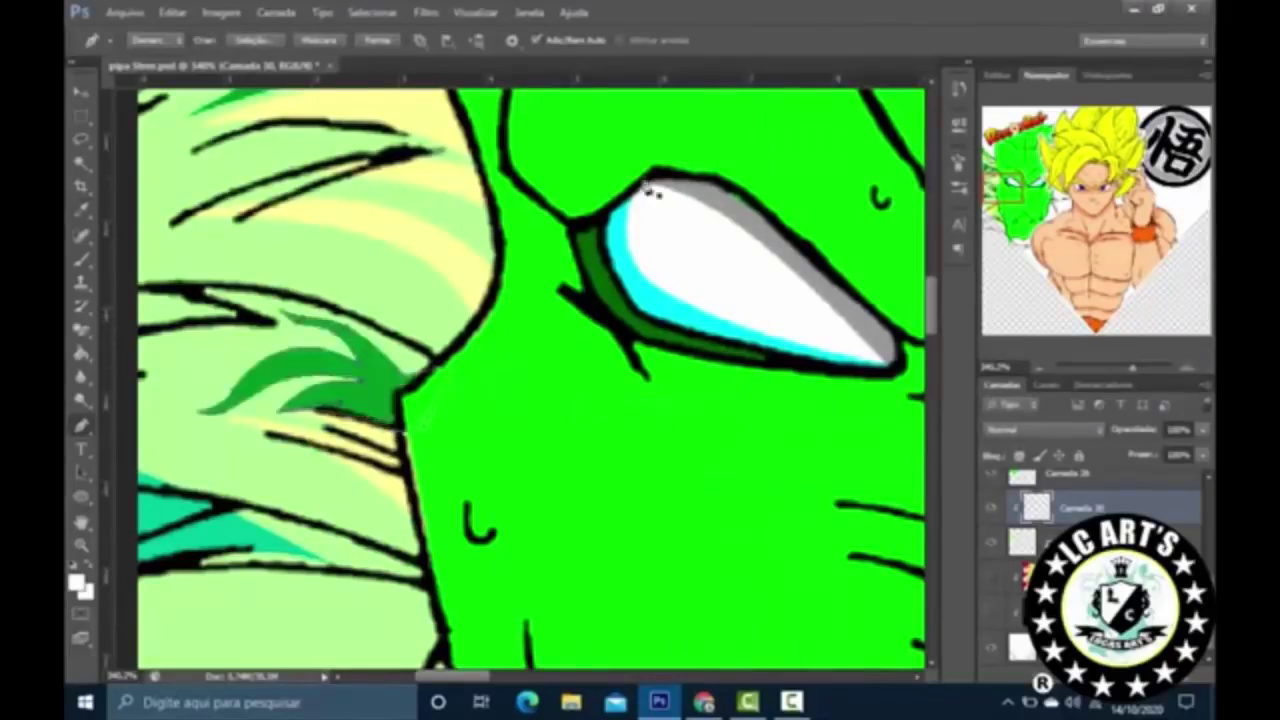
Step: Duplicate the coloured mane, flip the copy horizontally and move it to the opposite side of the dragon's face
scroll(737, 411, "down", 8)
scroll(490, 358, "up", 6)
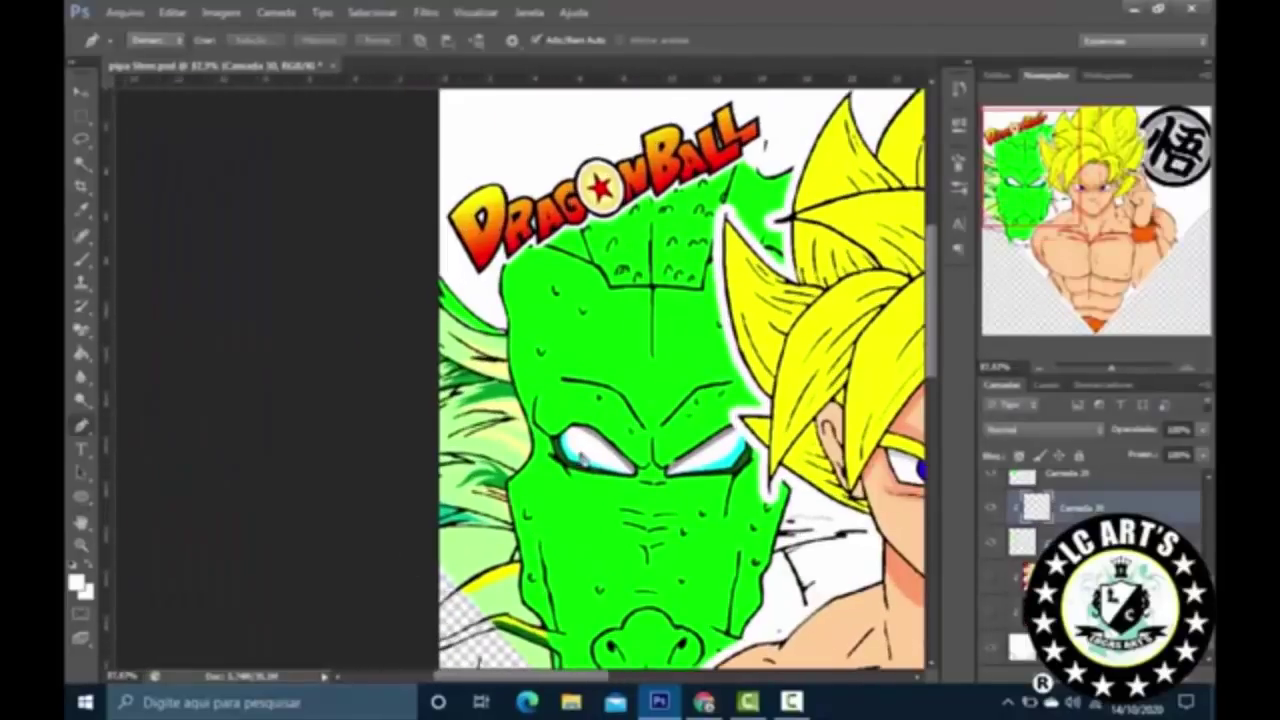
key("v")
left_click(1070, 540)
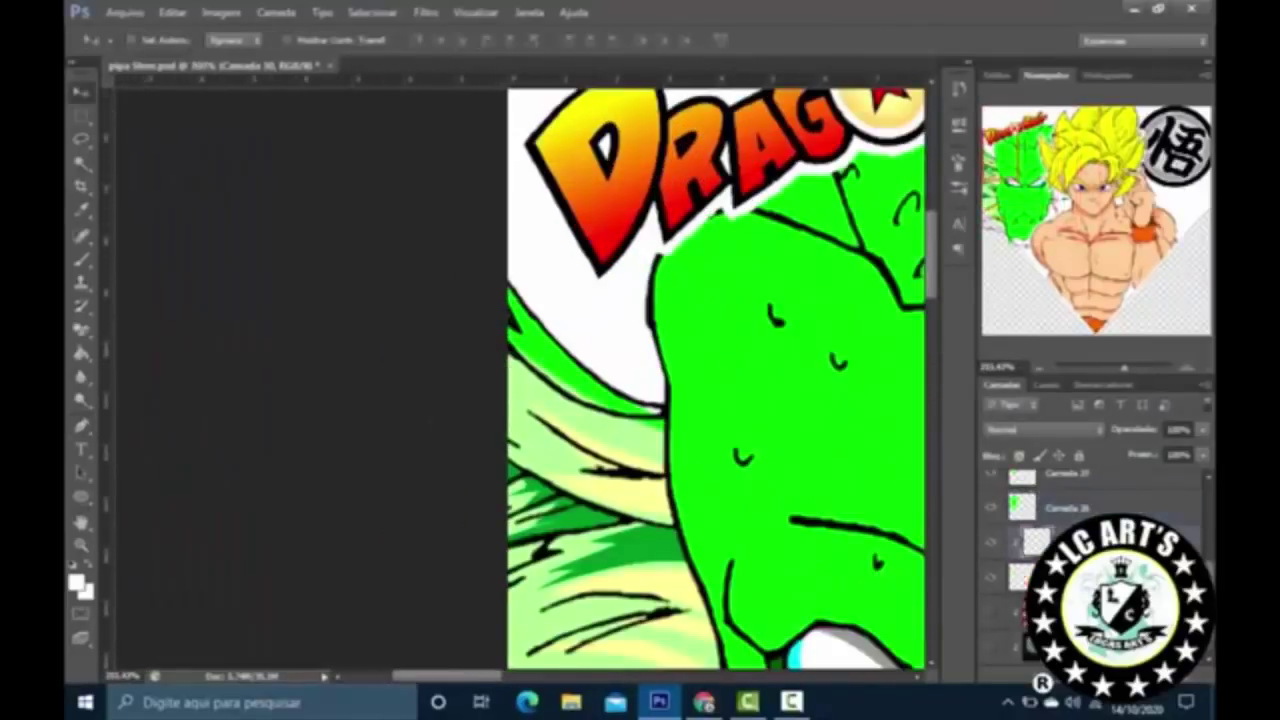
key("ctrl+0")
left_click(172, 12)
mouse_move(214, 363)
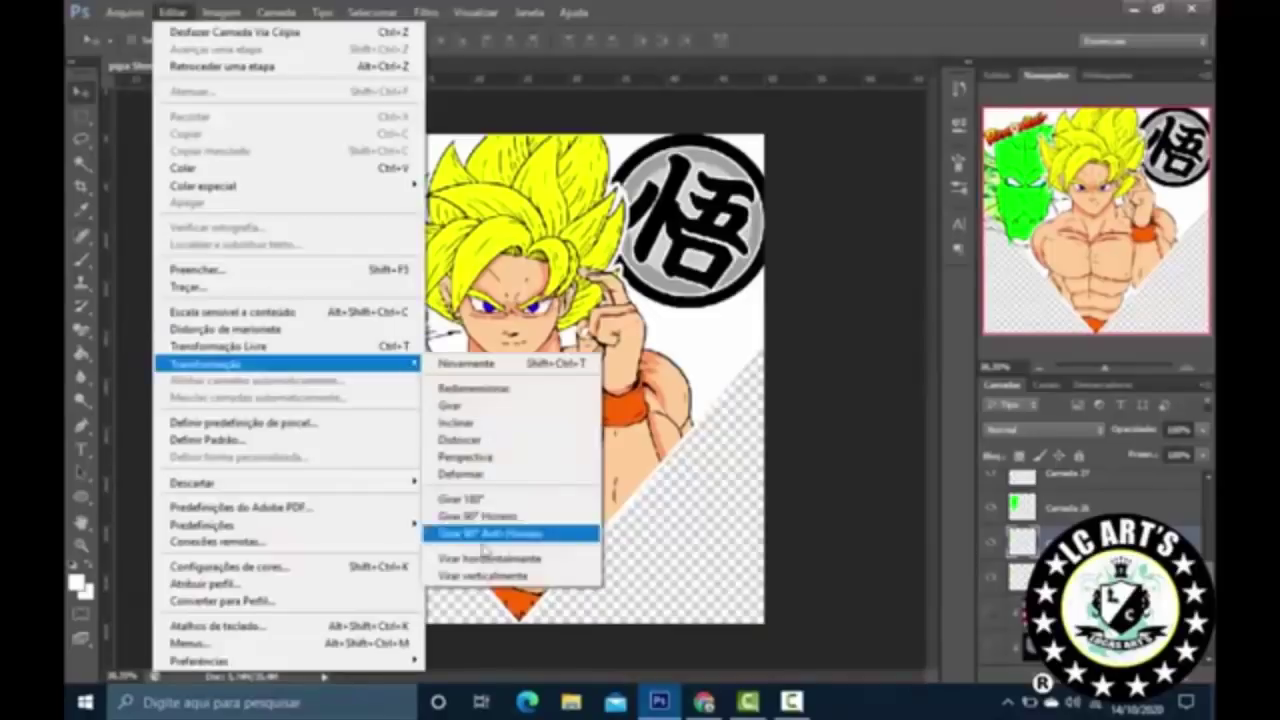
left_click(543, 529)
left_click_drag(446, 242, 452, 220)
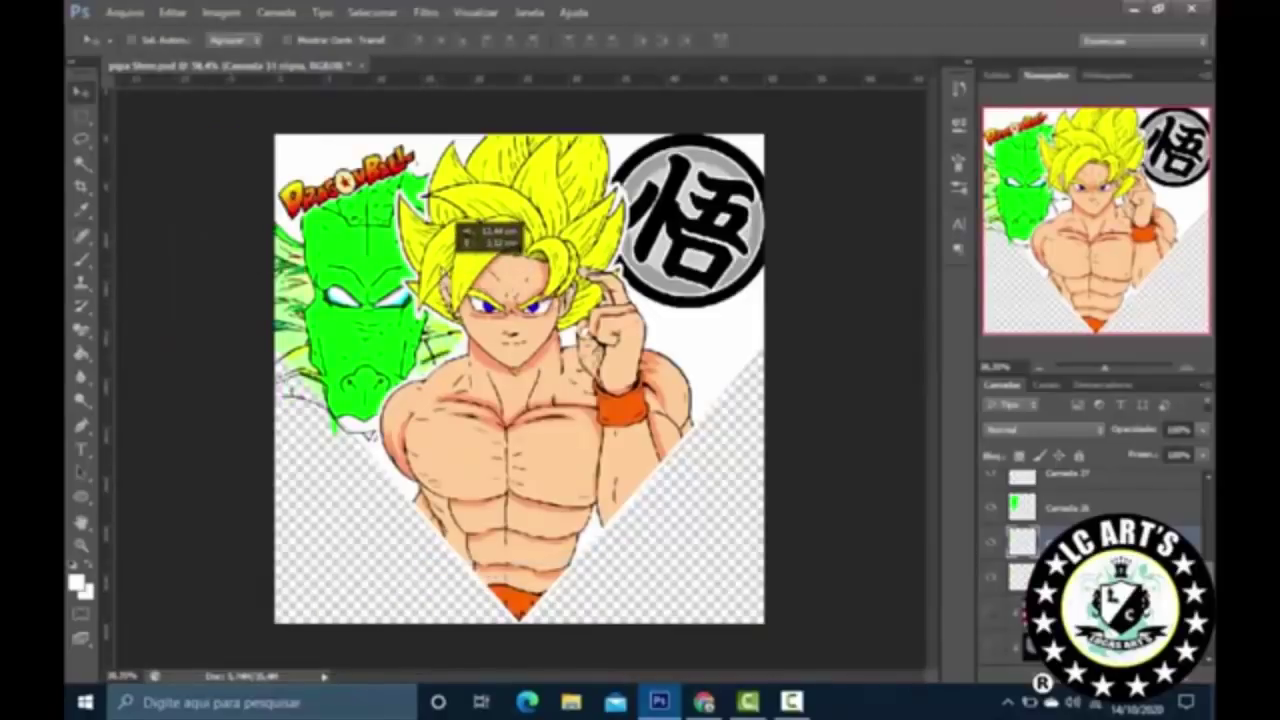
key("ctrl+minus")
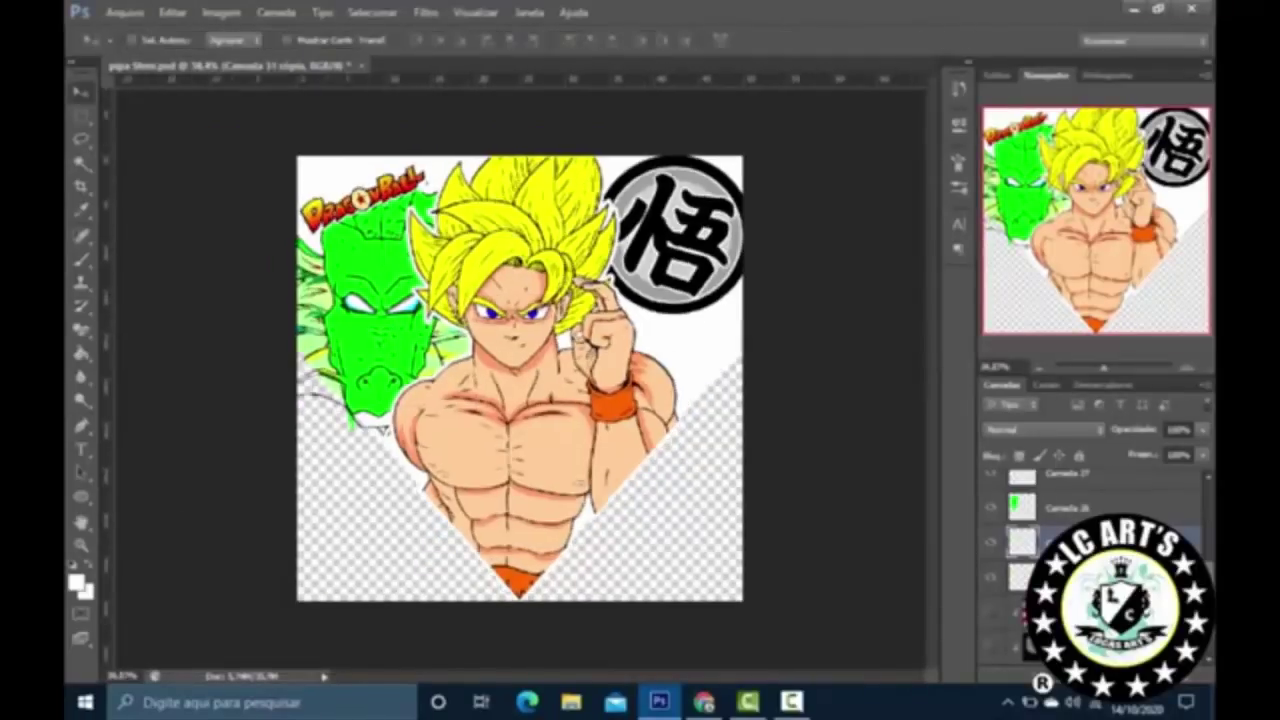
Step: Show the multicoloured background behind the characters and clip the dragon layers to the kite shape
left_click(1020, 655)
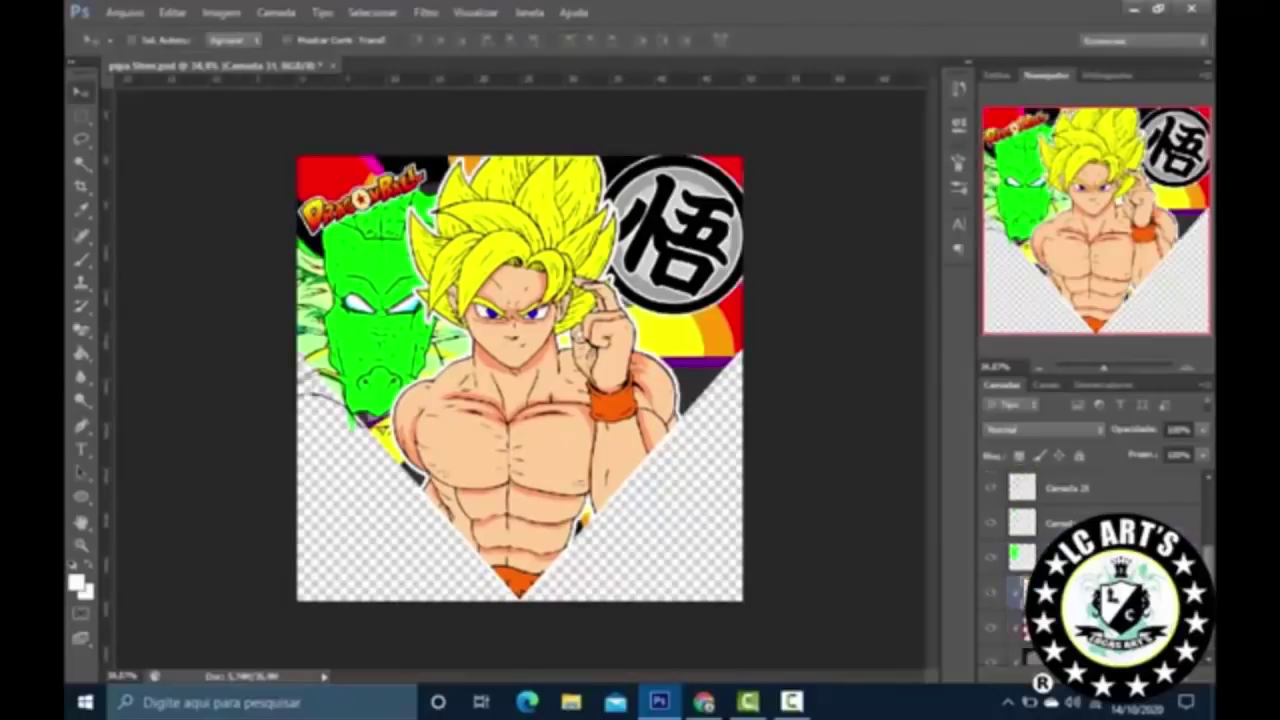
scroll(327, 390, "up", 3)
scroll(327, 390, "down", 2)
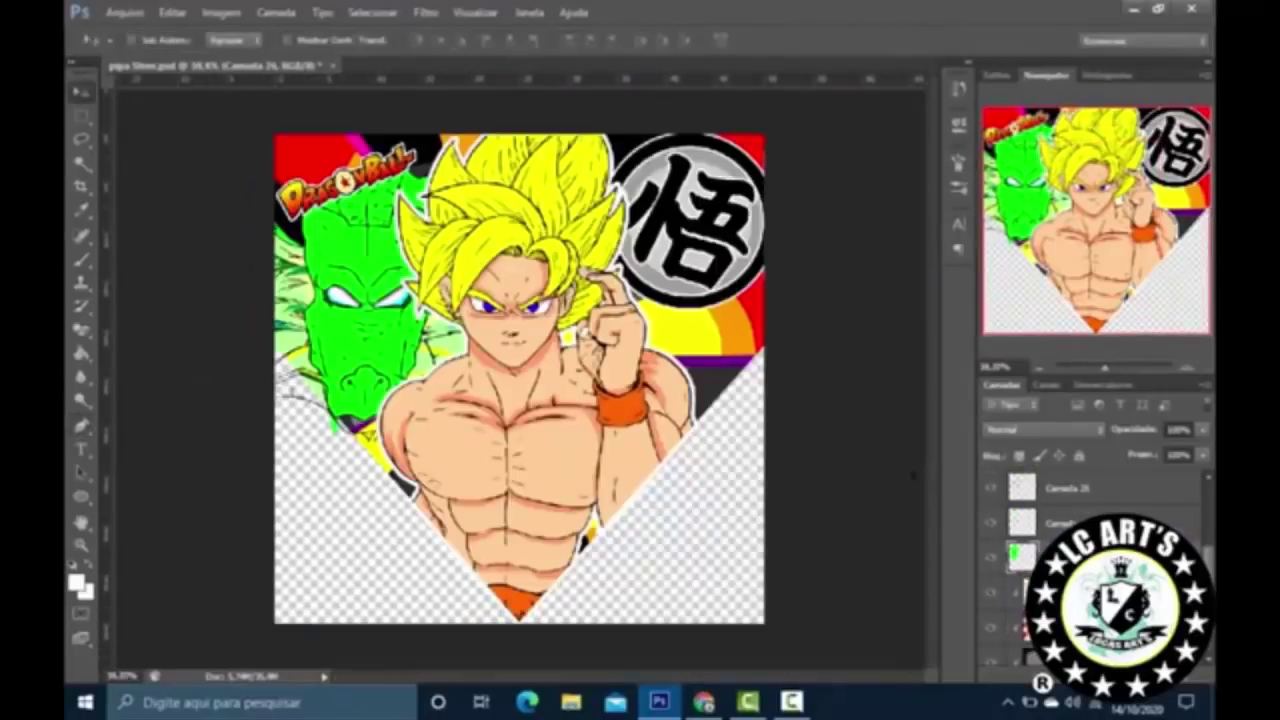
key("ctrl+shift+bracketright")
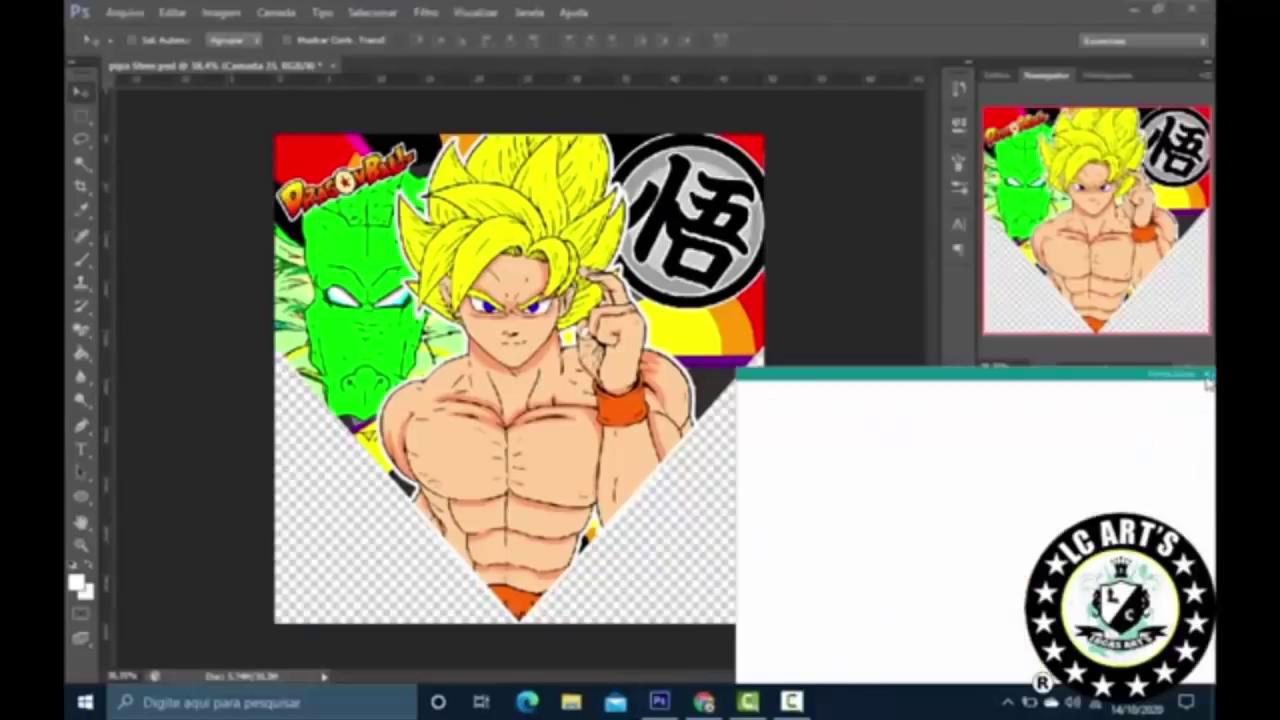
left_click(1208, 376)
Step: Switch to Chrome, search Google Images for "paz em chines" and look through the Chinese character designs
scroll(152, 376, "down", 2)
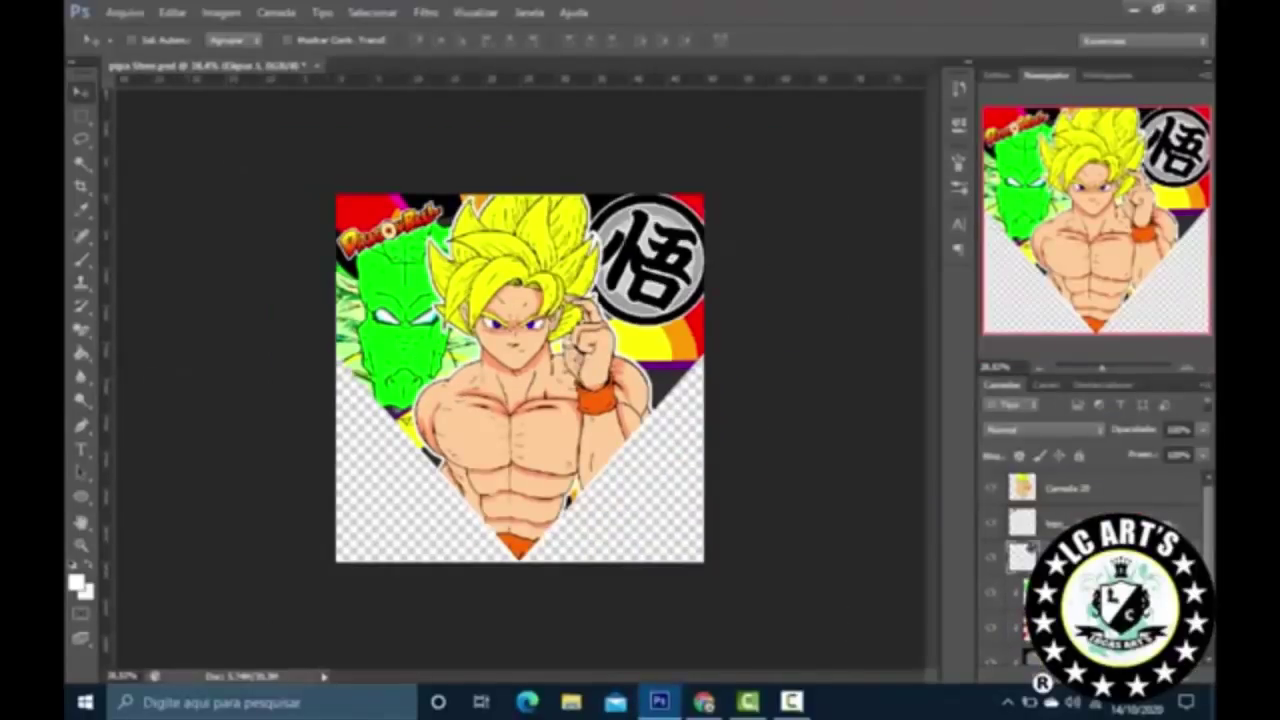
scroll(737, 557, "down", 2)
scroll(737, 557, "up", 4)
left_click(703, 702)
type("paz em ")
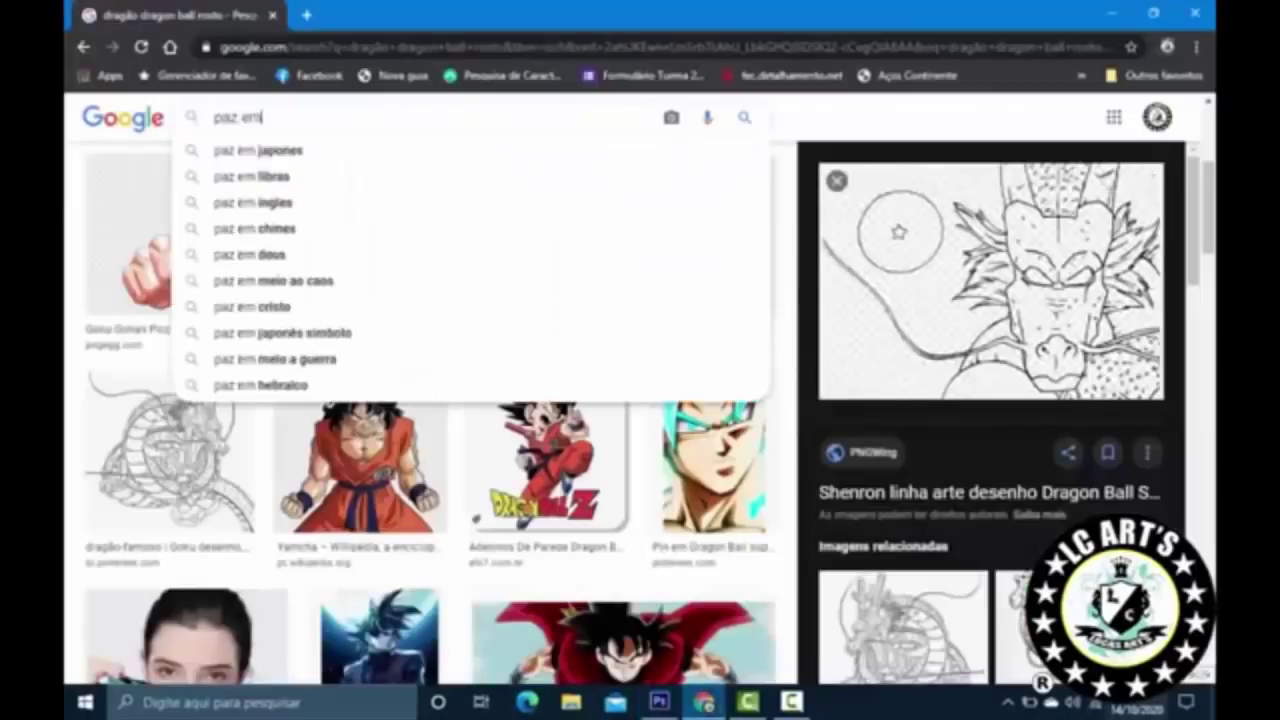
type("chines")
key("Return")
scroll(860, 515, "down", 3)
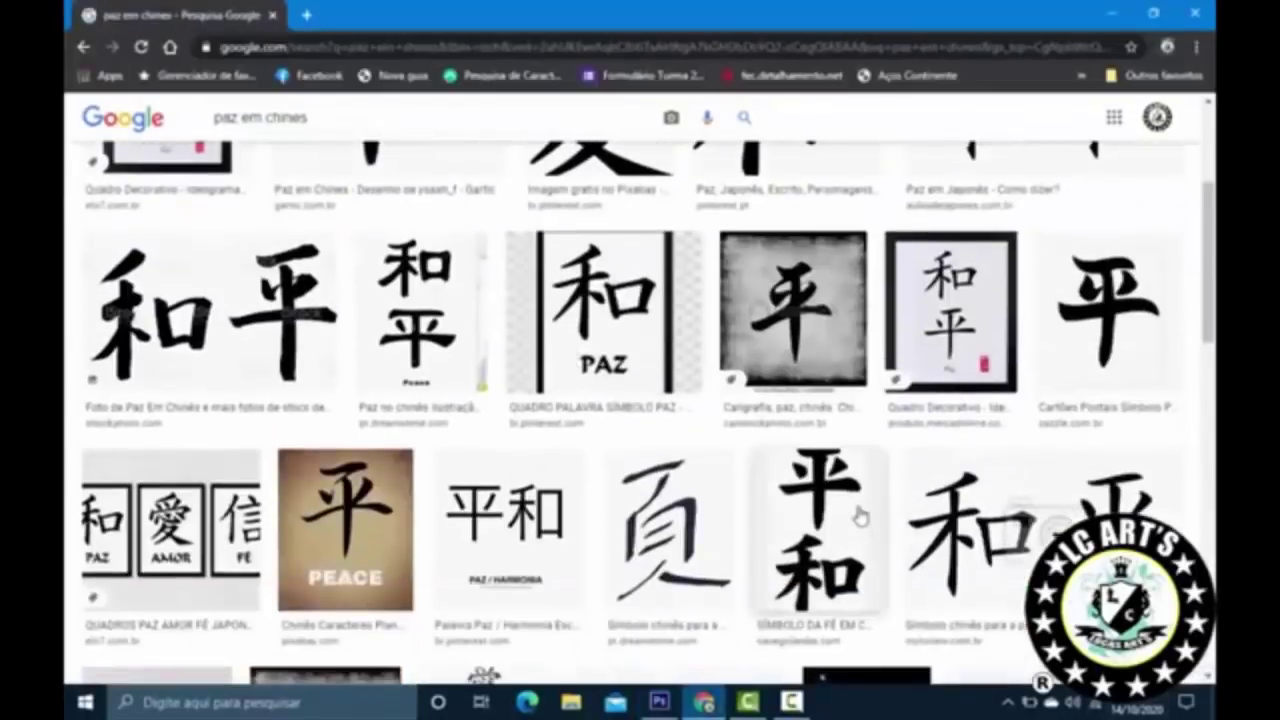
left_click(858, 515)
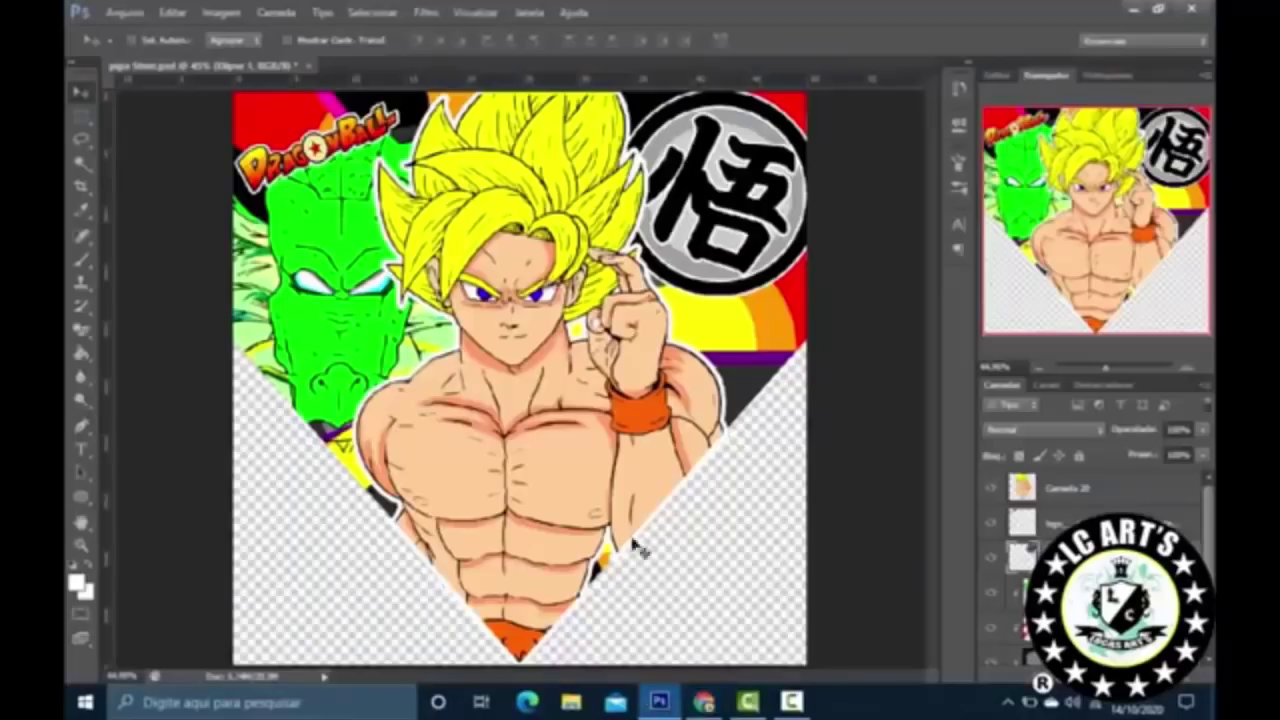
Step: Paste the two-character Chinese symbol into the kite artwork and remove its white background
key("ctrl+v")
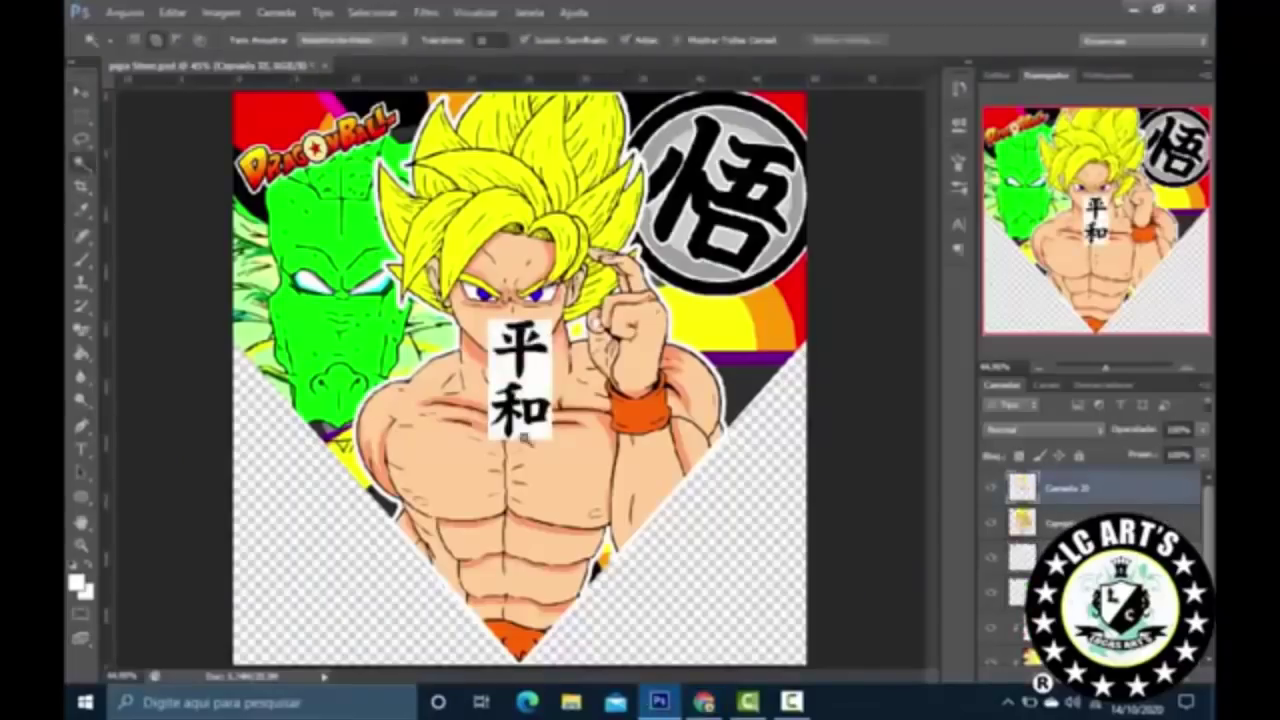
scroll(524, 437, "up", 2)
left_click(498, 381)
key("Delete")
Step: Copy the upper character 平 to its own layer, move it onto the coloured background below the circular emblem and shrink it
key("m")
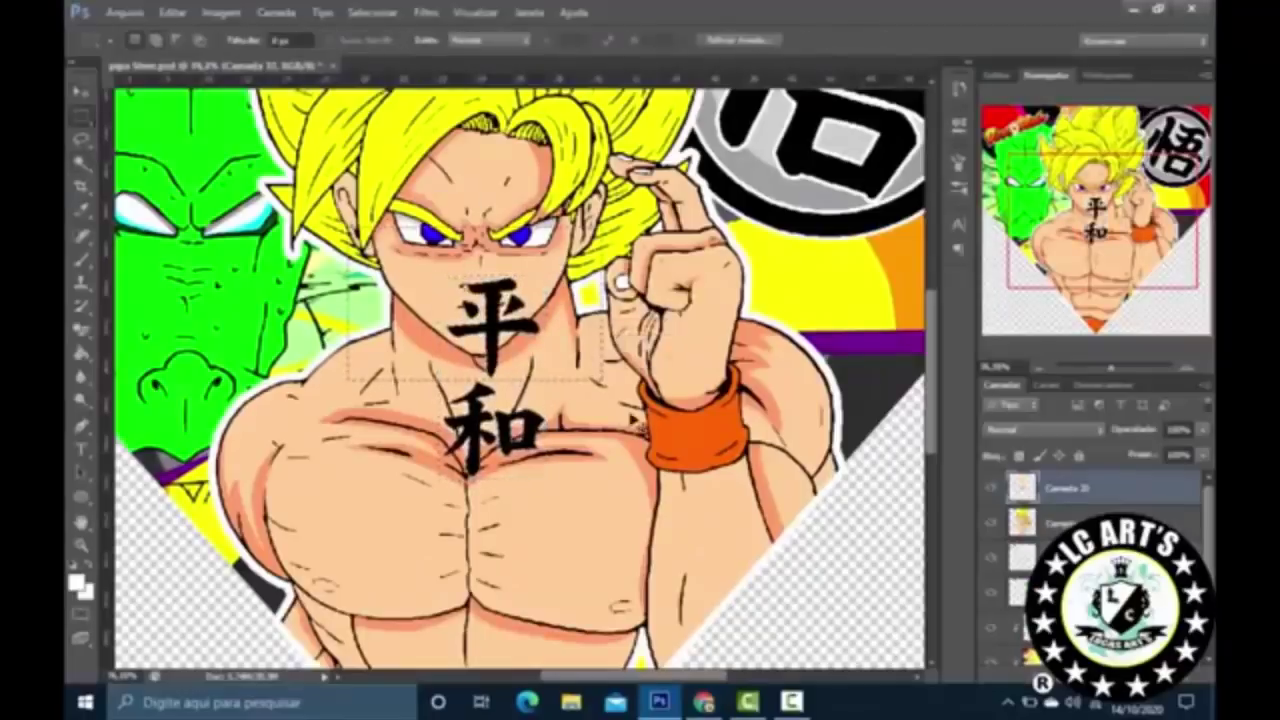
key("v")
left_click_drag(636, 420, 904, 447)
key("ctrl+t")
left_click_drag(935, 400, 920, 377)
key("Return")
key("ctrl+minus")
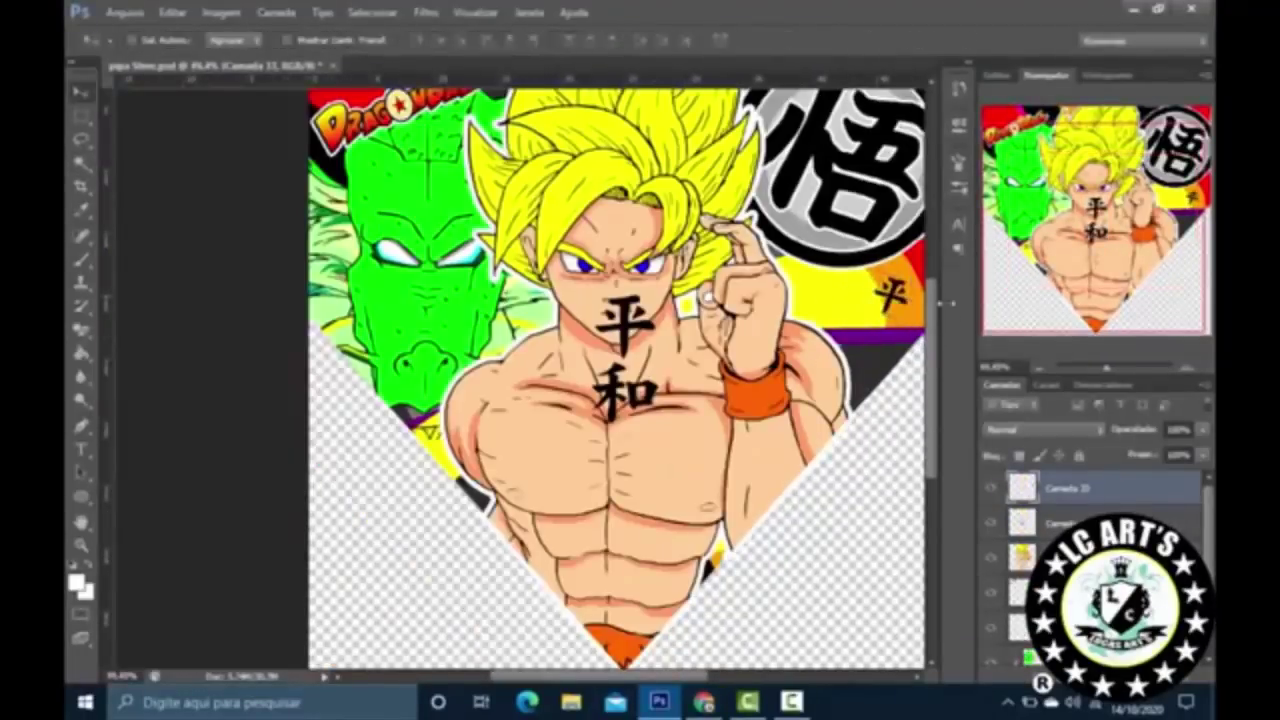
Step: Select the lower character 和, copy it to its own layer and hide the original pasted symbol
key("ctrl+u")
key("Escape")
key("m")
key("alt+bracketleft")
left_click_drag(582, 355, 724, 428)
scroll(646, 392, "up", 2)
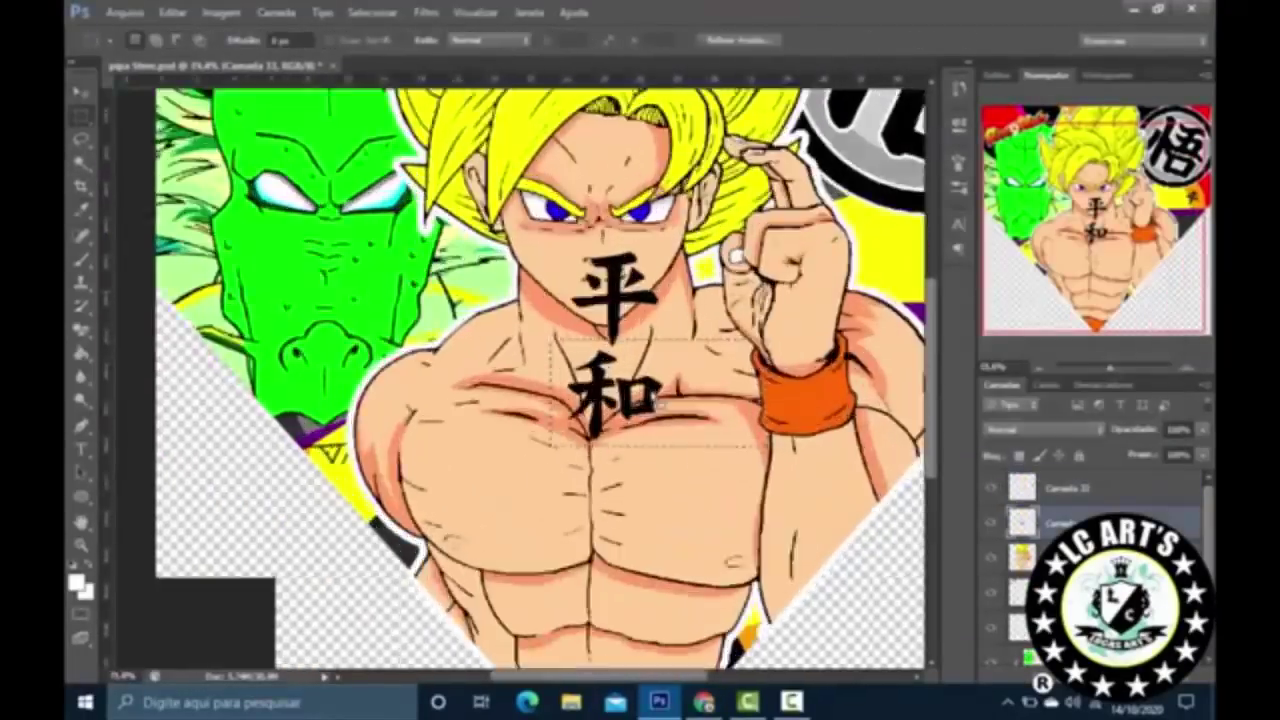
left_click(575, 355)
scroll(575, 355, "down", 3)
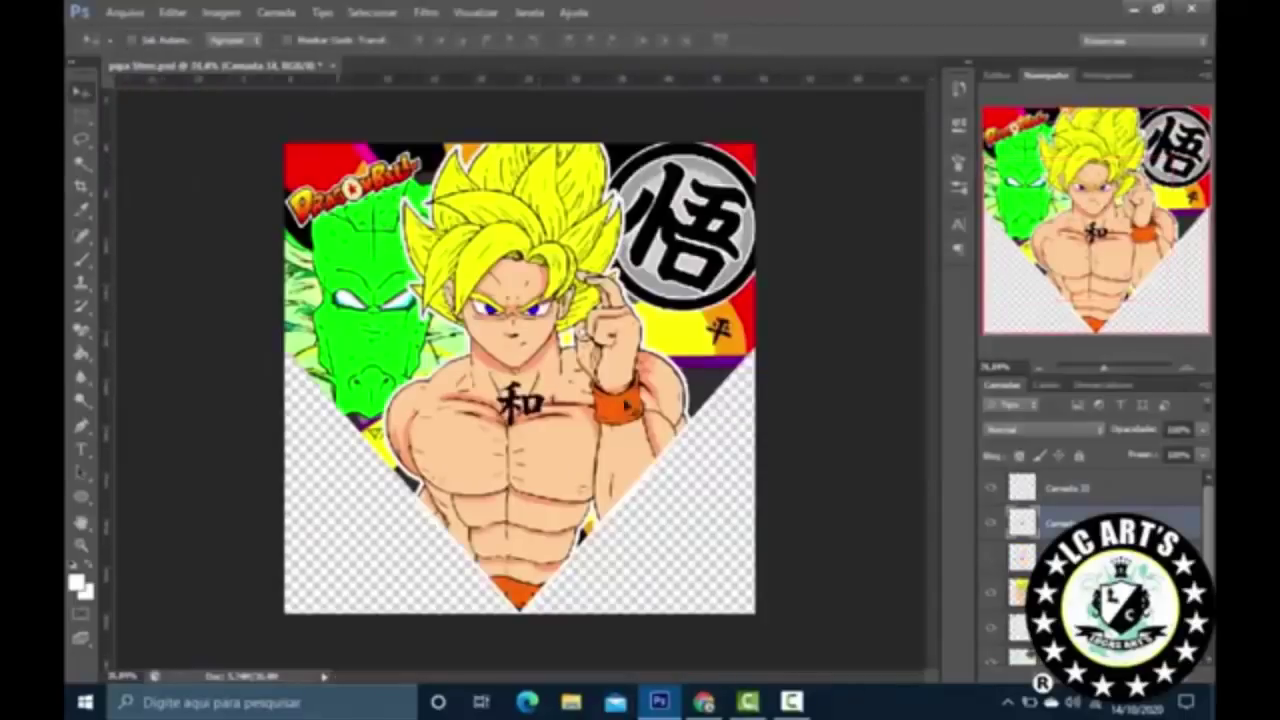
Step: Move the character 和 onto the yellow band beside 平 and scale it down to match
left_click_drag(545, 345, 750, 325)
key("ctrl+t")
key("Return")
key("ctrl+minus")
key("alt+bracketleft")
key("alt+bracketleft")
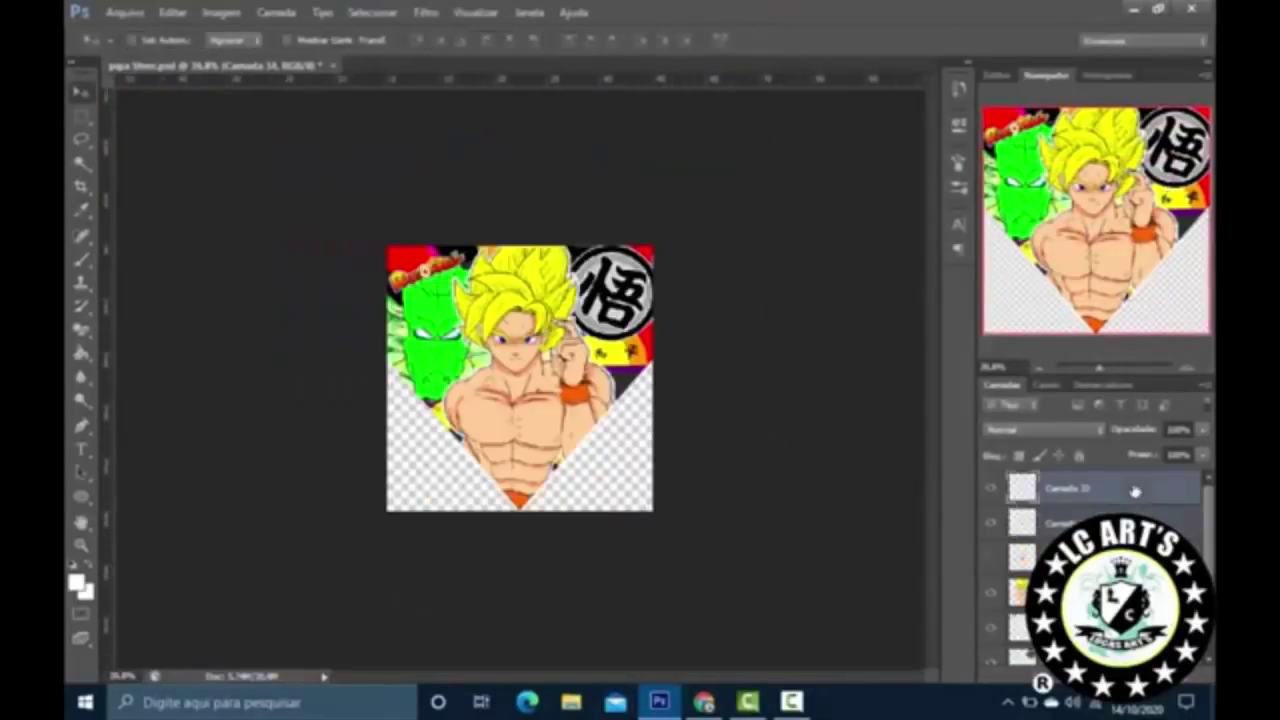
Step: Paint black and white dots of different sizes over the coloured background with the Brush tool
key("ctrl+plus")
key("b")
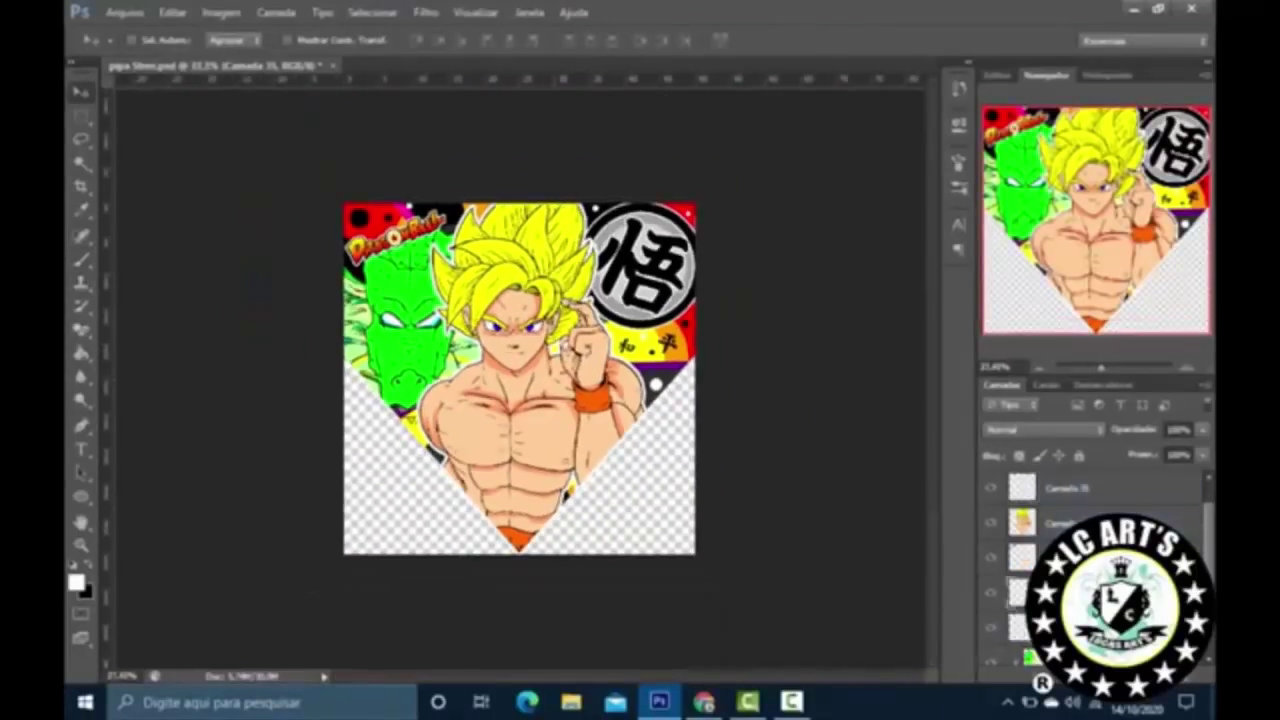
double_click(1090, 522)
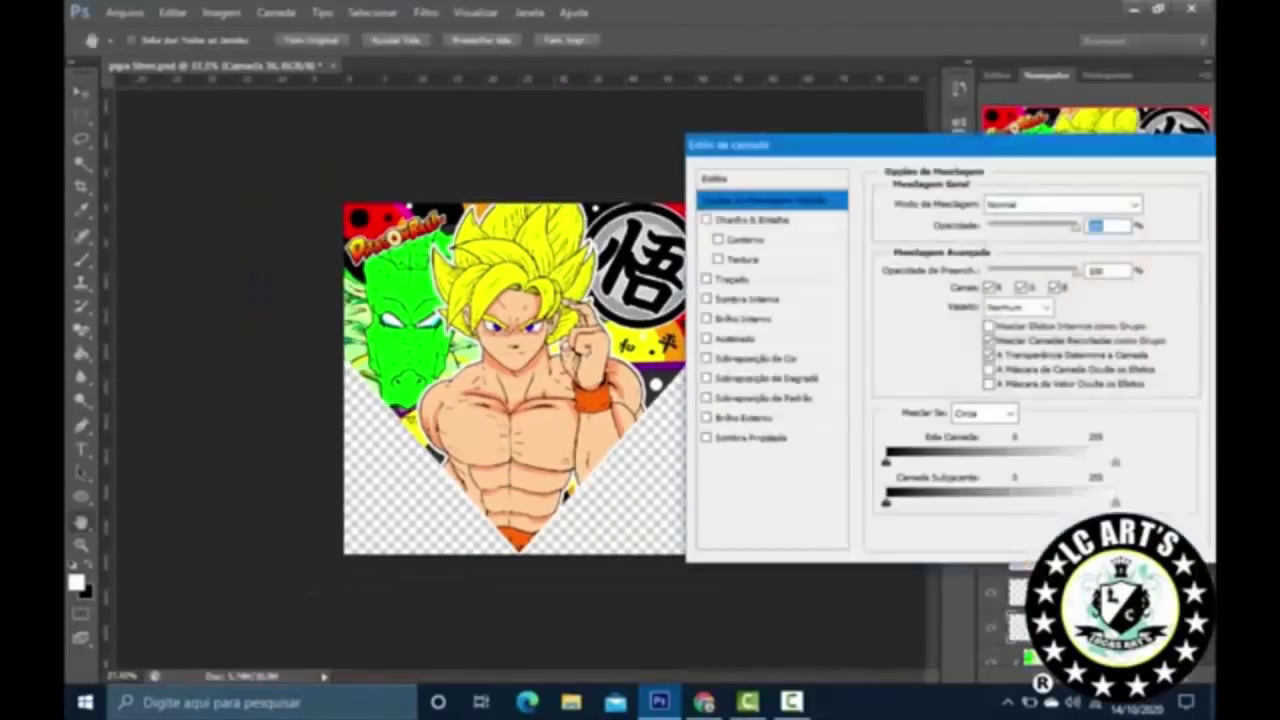
key("Escape")
Step: Turn an offset copy of the circular emblem into a dark, semi-transparent shadow falling on the background beneath it
key("v")
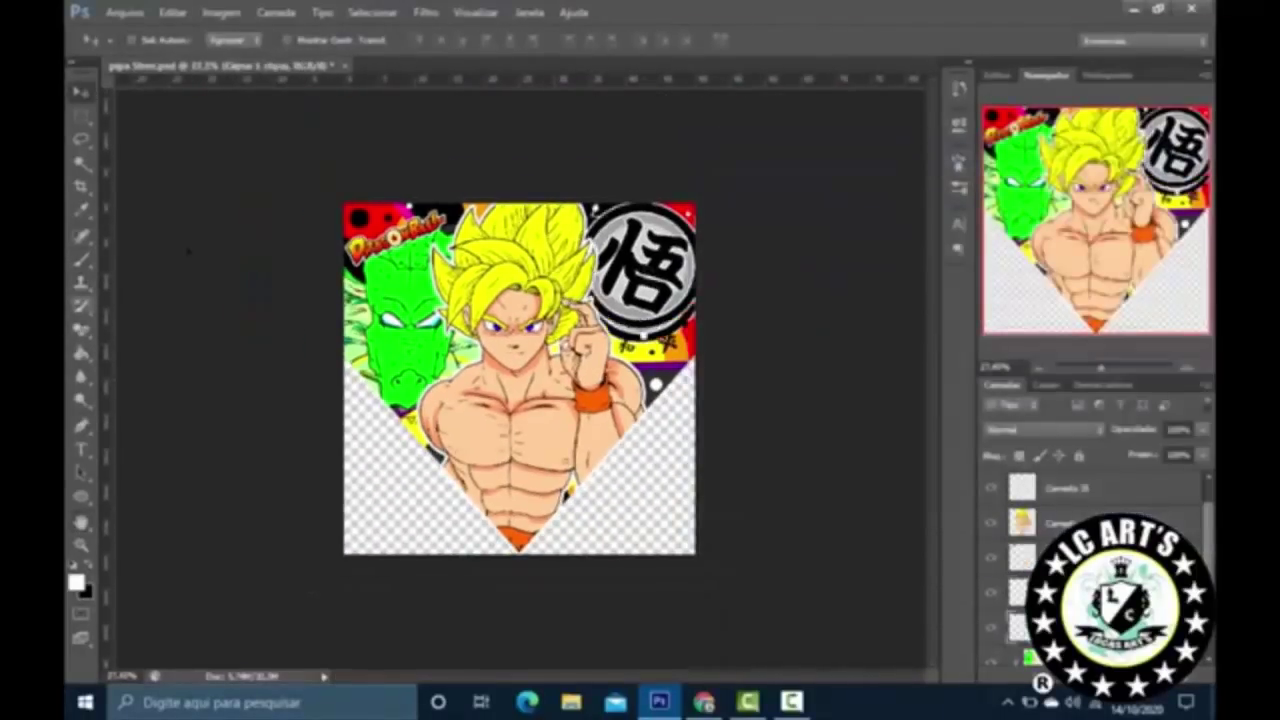
key("ctrl+u")
key("Return")
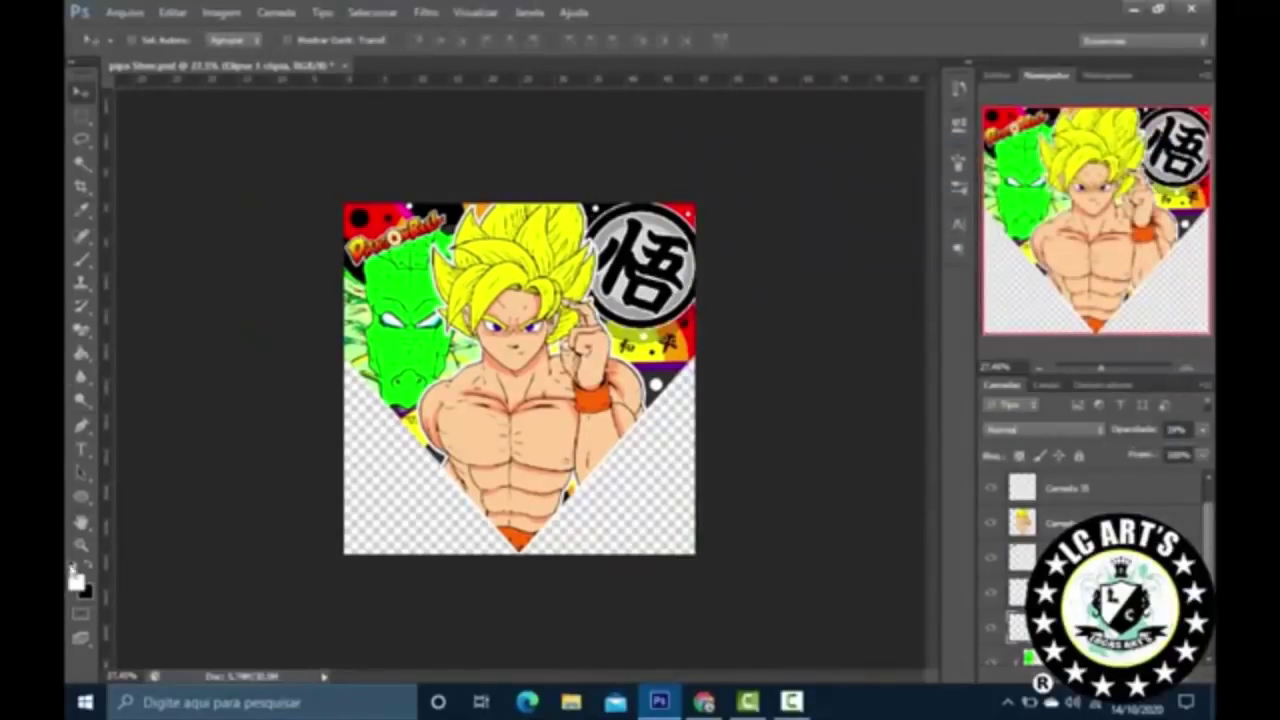
key("Delete")
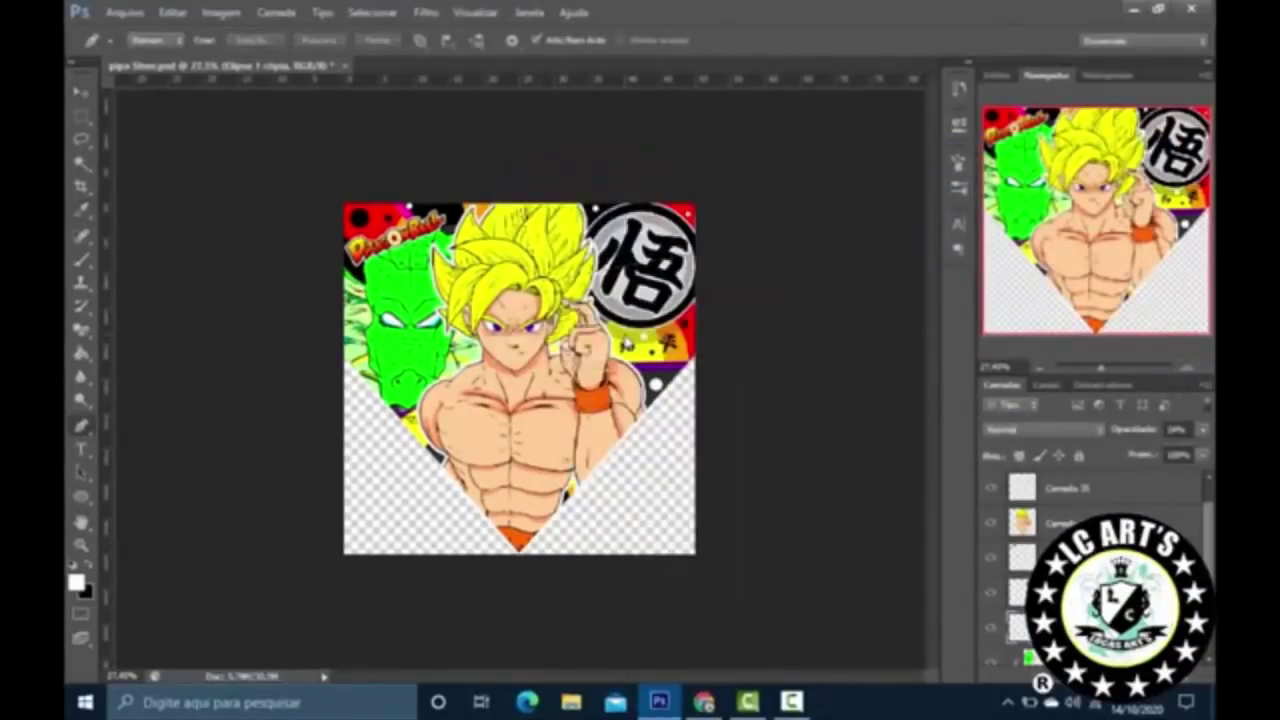
key("ctrl+minus")
key("ctrl+plus")
key("ctrl+plus")
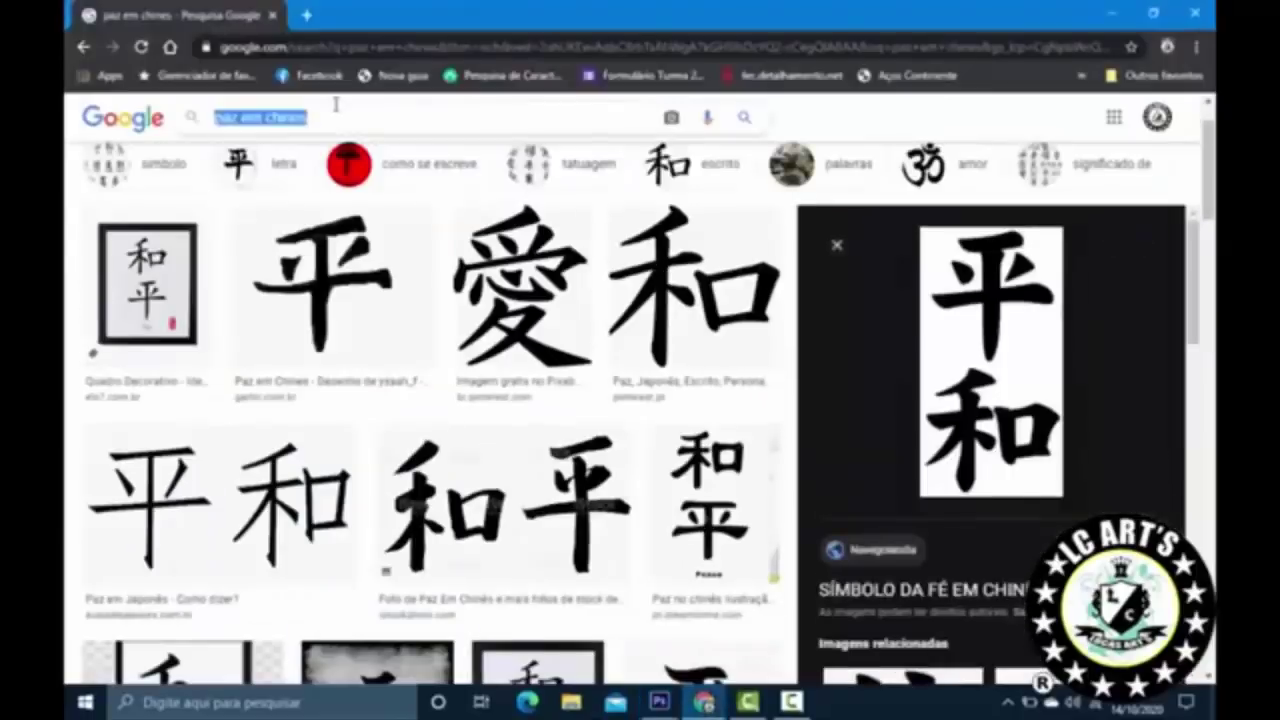
Step: Switch to Chrome, search Google Images for "tatoo peito vetor" and copy the mandala skull tattoo image
type("tatoo peito")
key("Return")
type("ve")
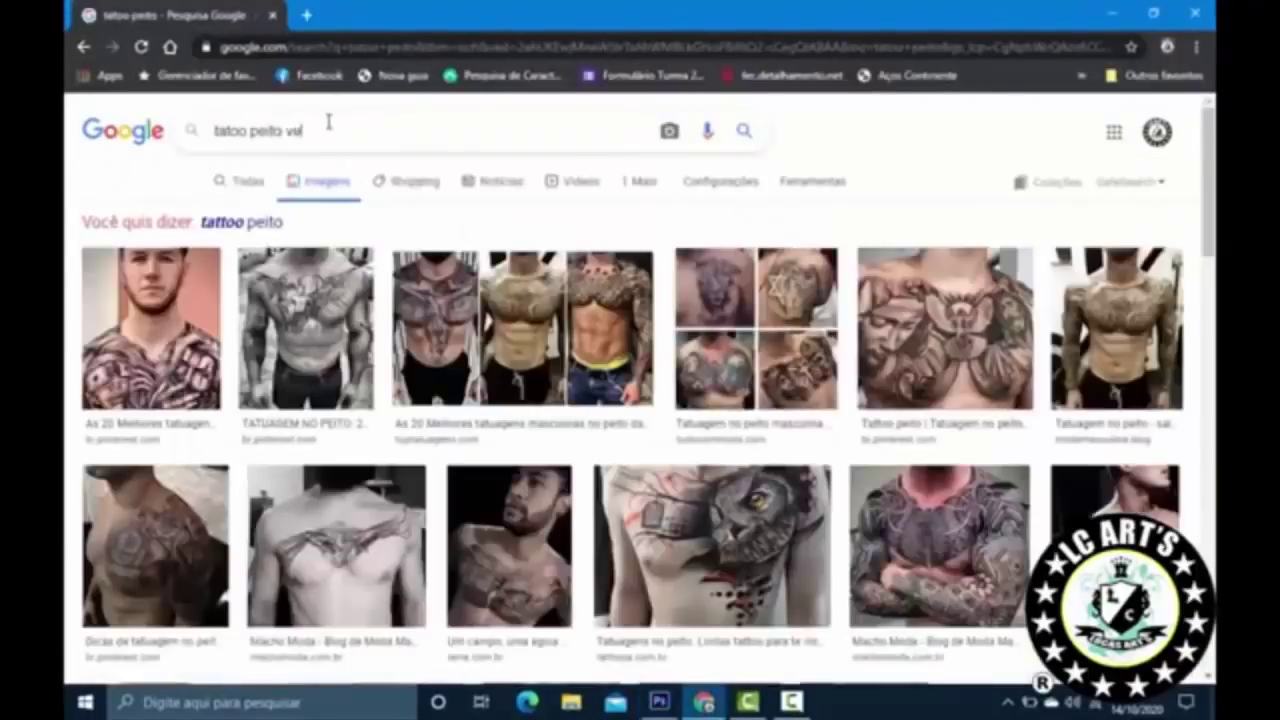
type("tor")
key("Return")
scroll(328, 122, "down", 5)
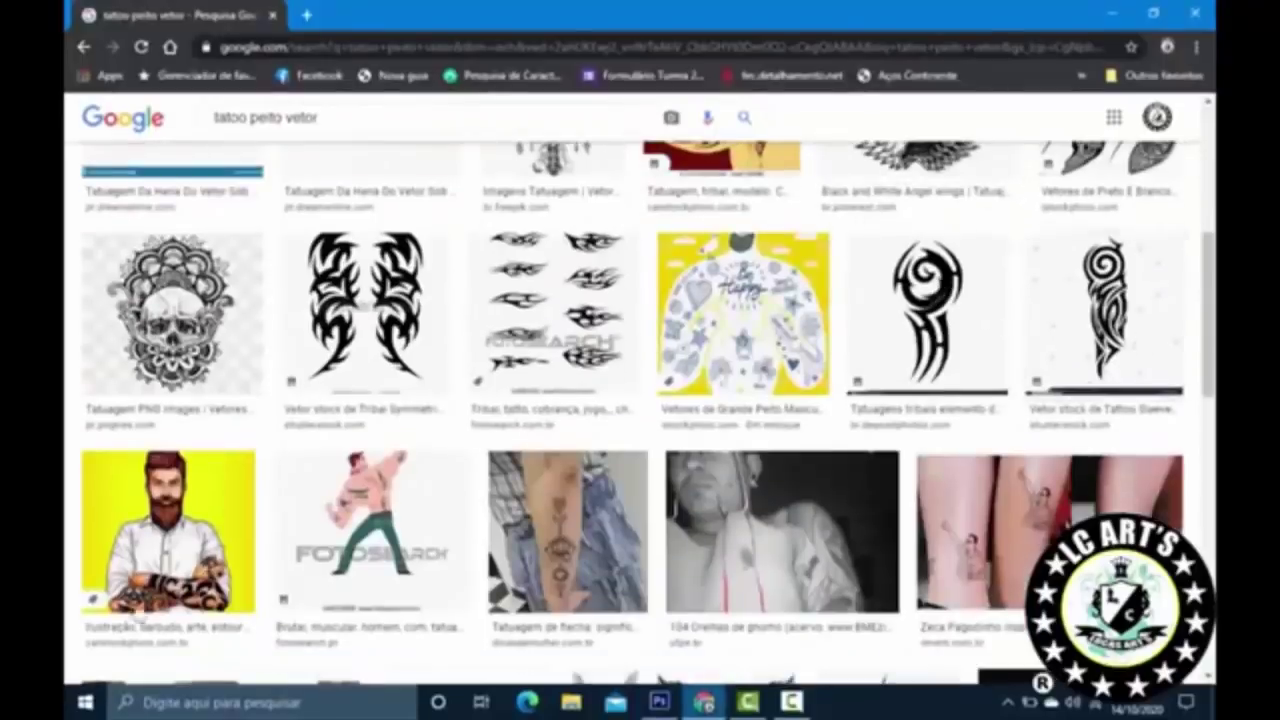
left_click(172, 310)
right_click(940, 329)
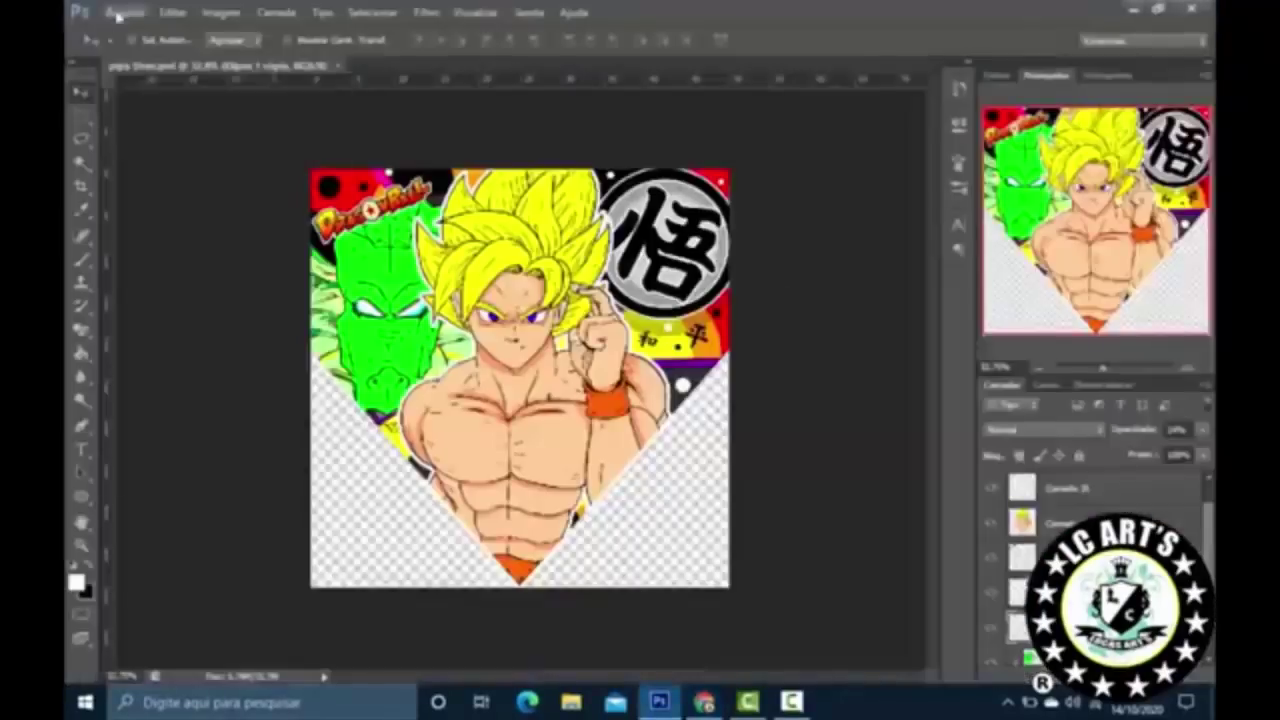
Step: Paste the skull tattoo into a new Photoshop document, remove its white background and convert the image to RGB colour
key("ctrl+n")
key("Return")
key("ctrl+v")
left_click(81, 160)
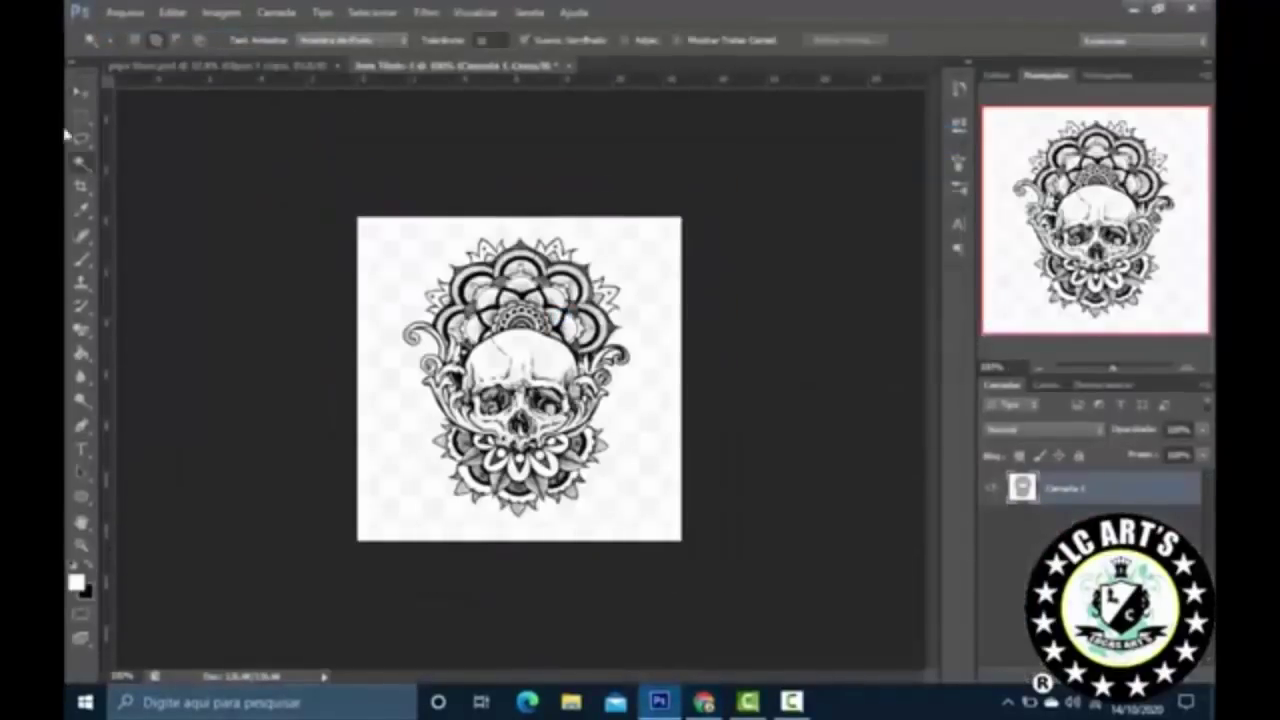
key("i")
left_click(221, 12)
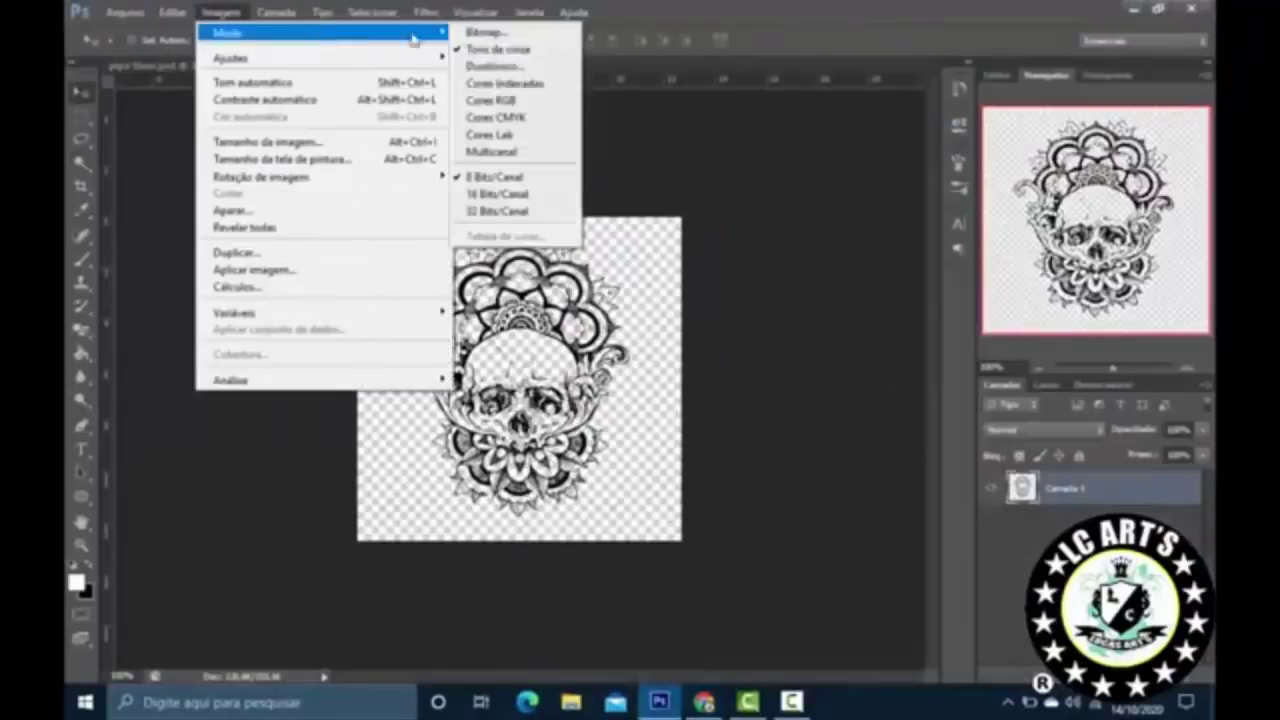
key("ctrl+u")
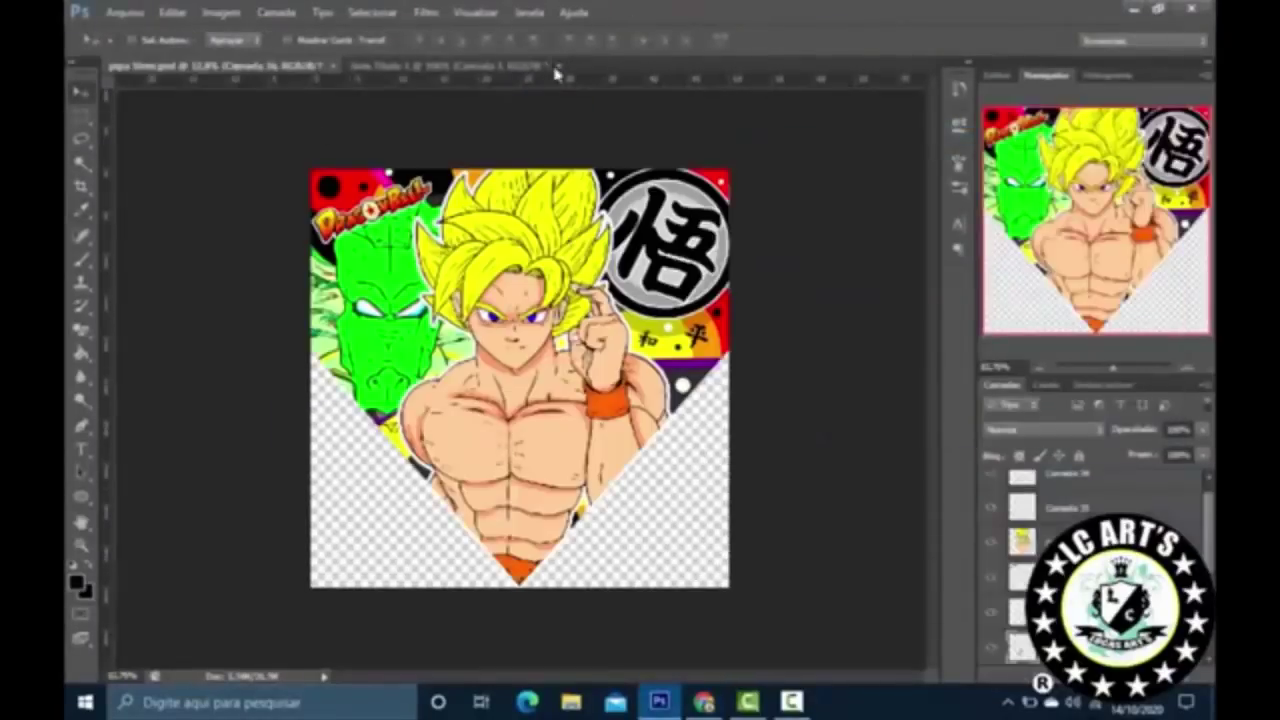
Step: Bring the cut-out skull tattoo into the kite artwork and position it over the character's chest on the dragon's side
key("ctrl+v")
key("ctrl+t")
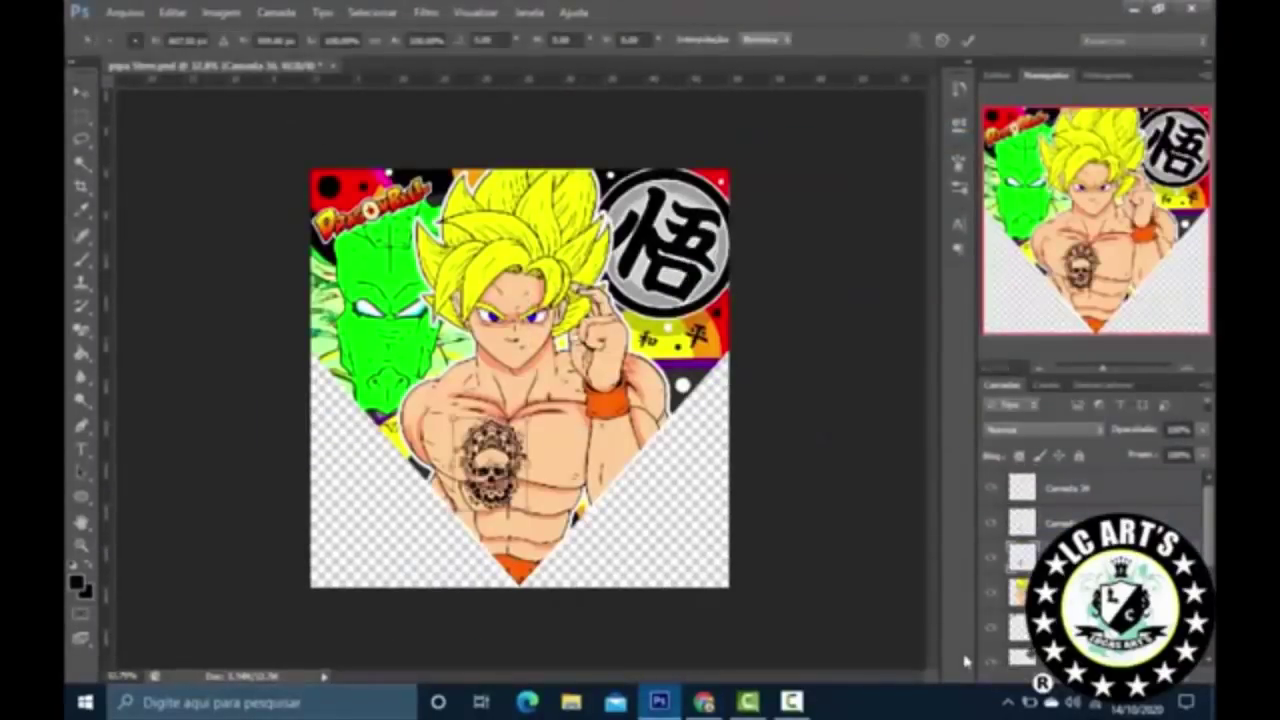
left_click_drag(490, 455, 585, 455)
key("Return")
key("ctrl+t")
scroll(510, 422, "up", 5)
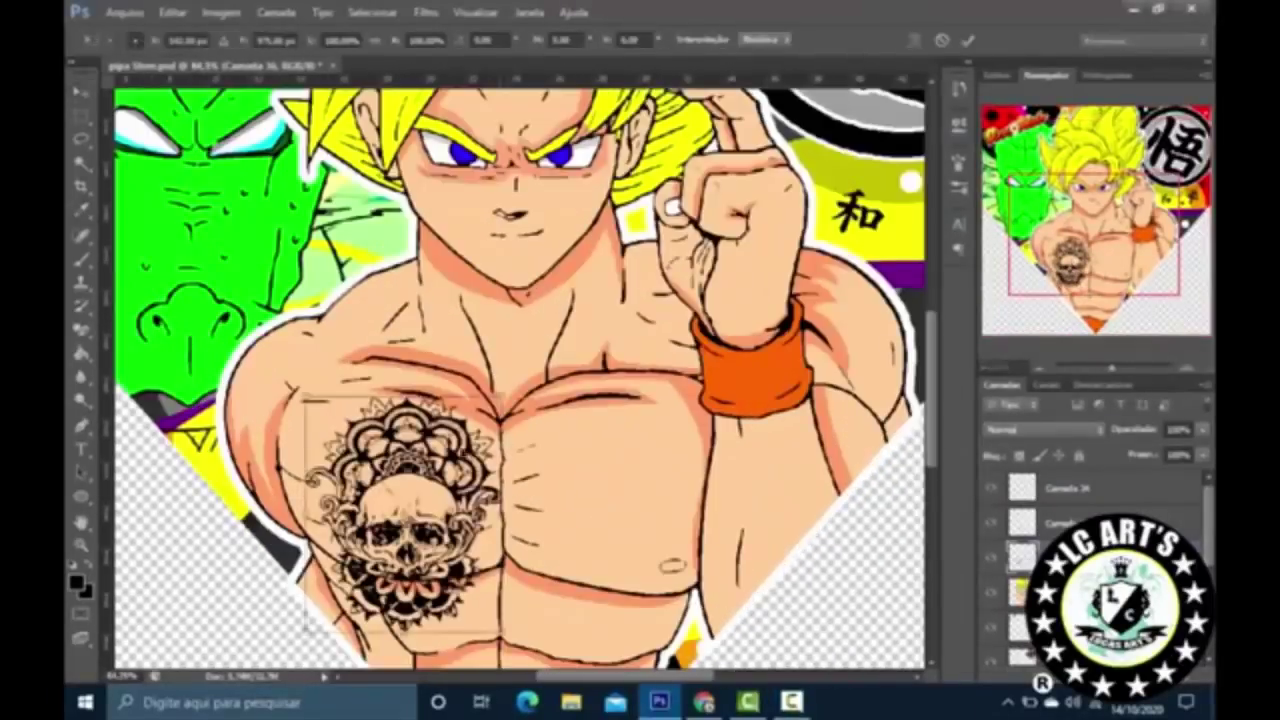
Step: Warp the skull tattoo so it follows the curve of the chest muscle
right_click(434, 405)
left_click(470, 288)
left_click_drag(305, 398, 288, 378)
left_click_drag(310, 640, 305, 538)
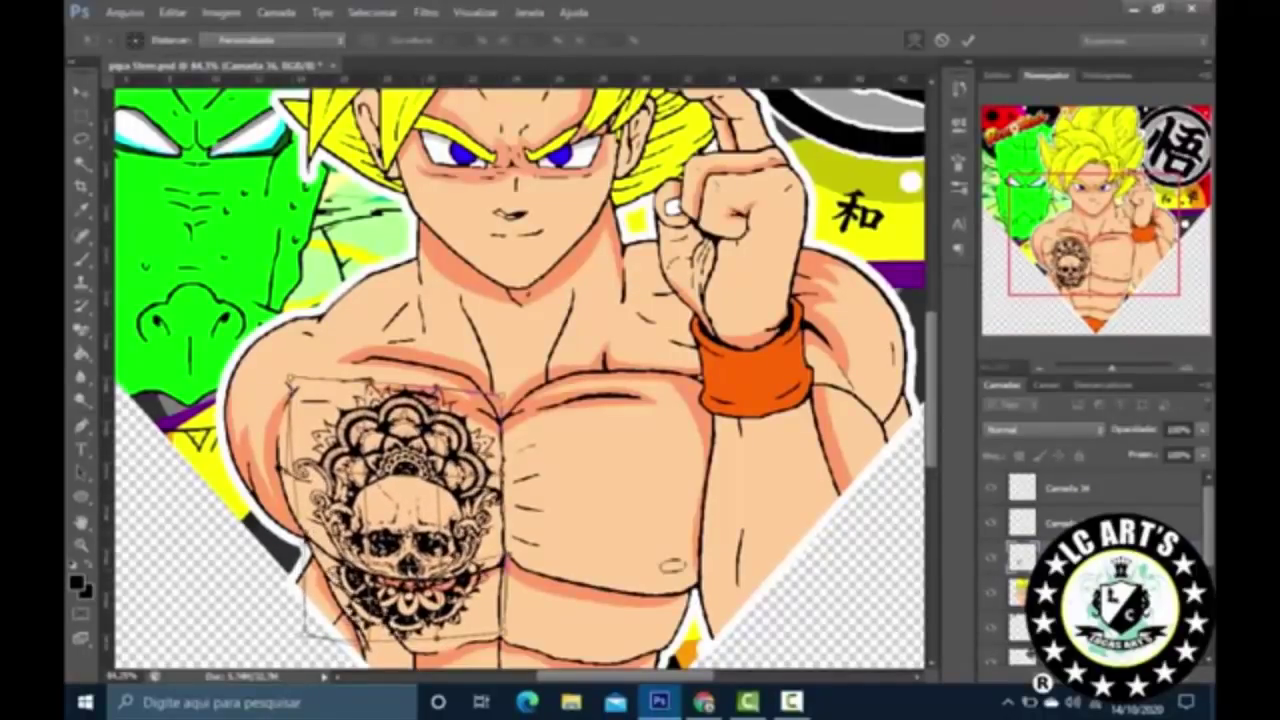
left_click_drag(507, 558, 500, 545)
key("Return")
Step: Try different blend modes on the skull tattoo layer and lower its opacity to blend it into the skin
left_click(1045, 430)
left_click(1005, 436)
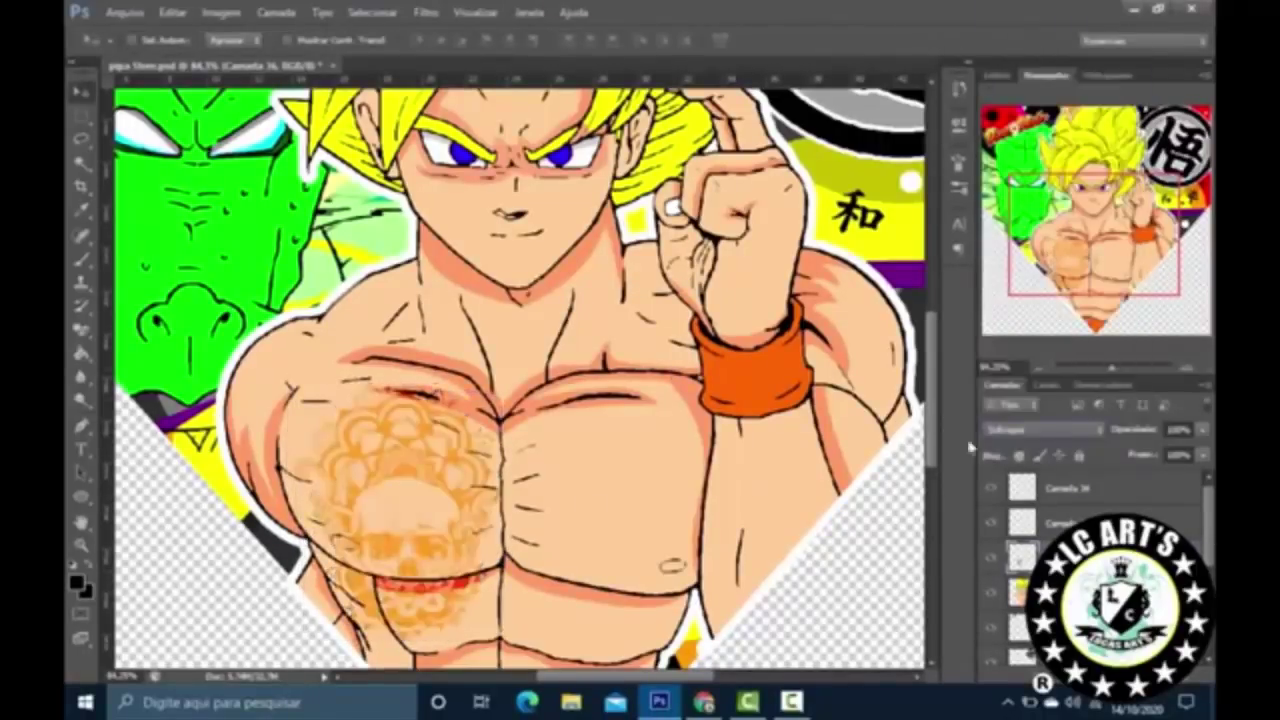
scroll(1000, 432, "down", 1)
scroll(1000, 432, "down", 1)
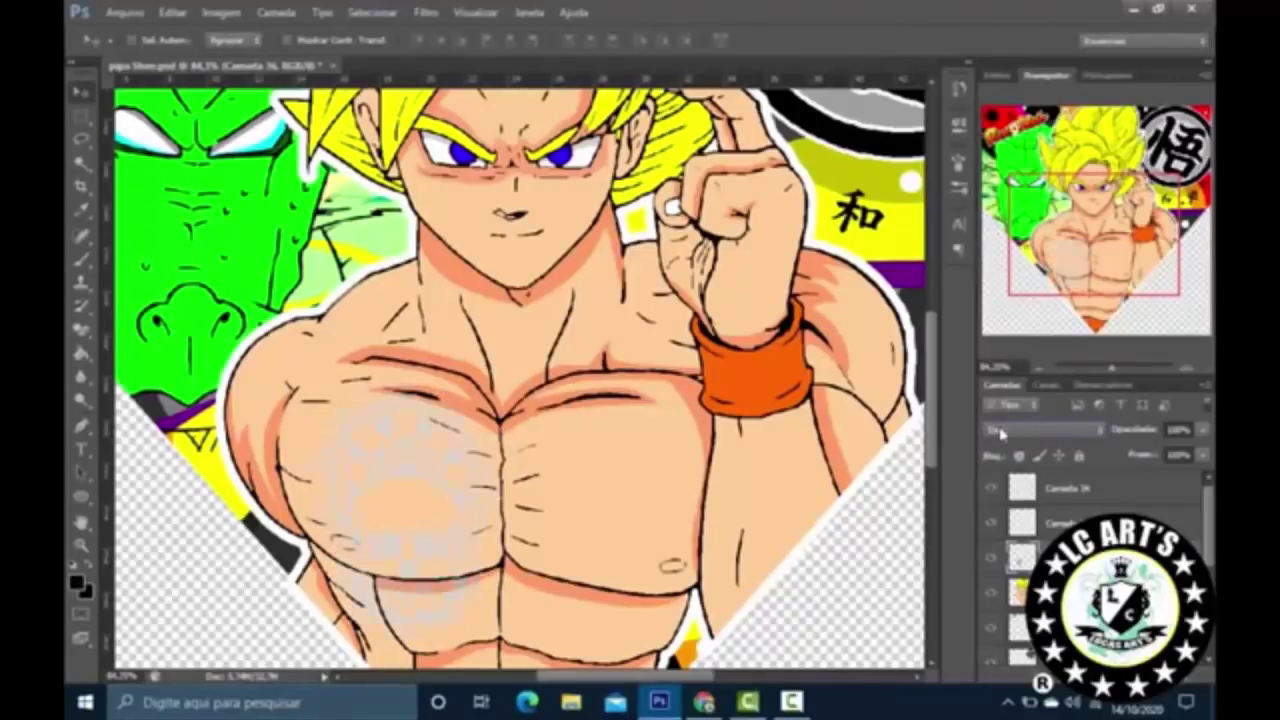
scroll(1000, 432, "down", 3)
key("ctrl+minus")
key("ctrl+minus")
key("ctrl+minus")
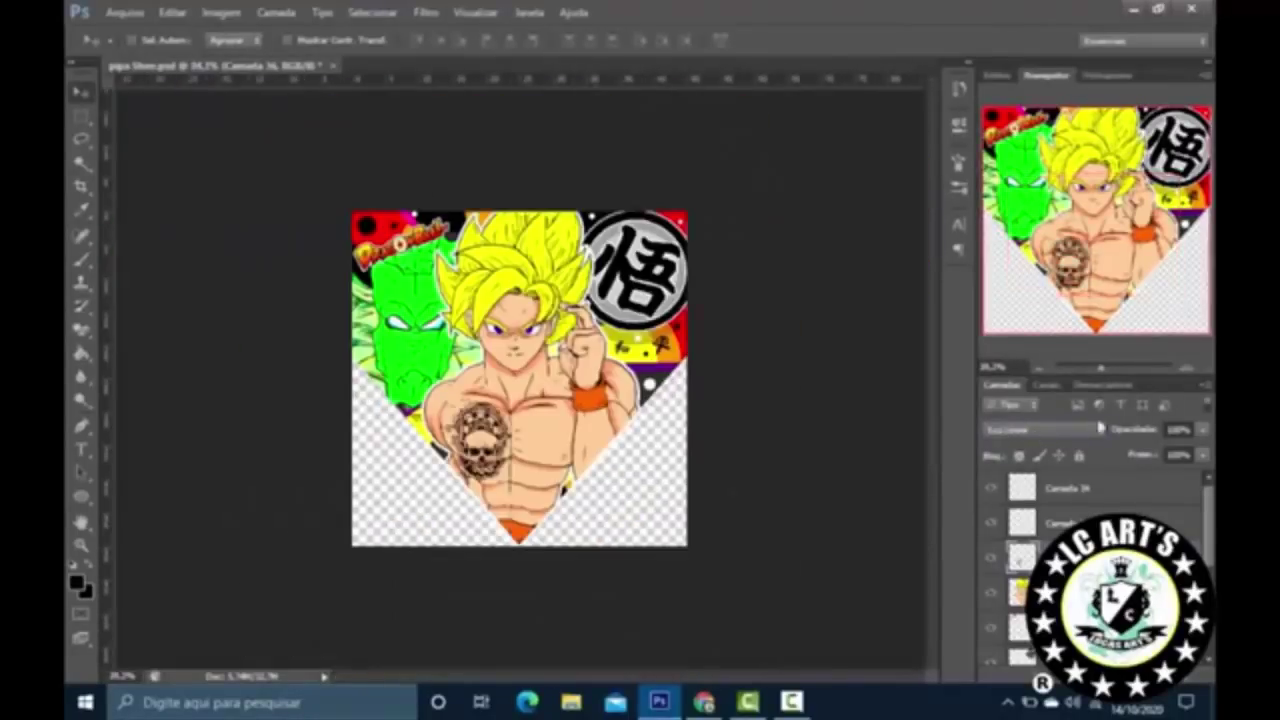
key("ctrl+plus")
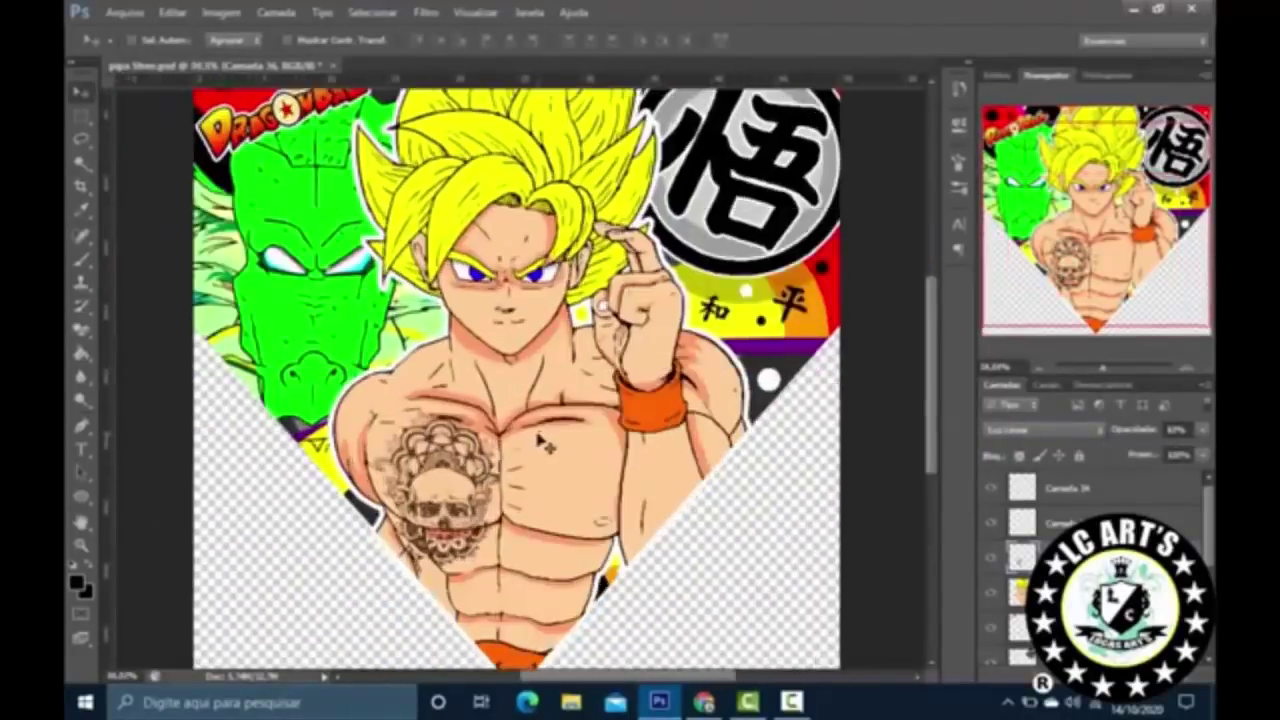
key("ctrl+minus")
key("ctrl+plus")
Step: Return to the Chrome image results, open the spiral tribal tattoo design and copy its image
left_click(703, 702)
scroll(831, 427, "down", 3)
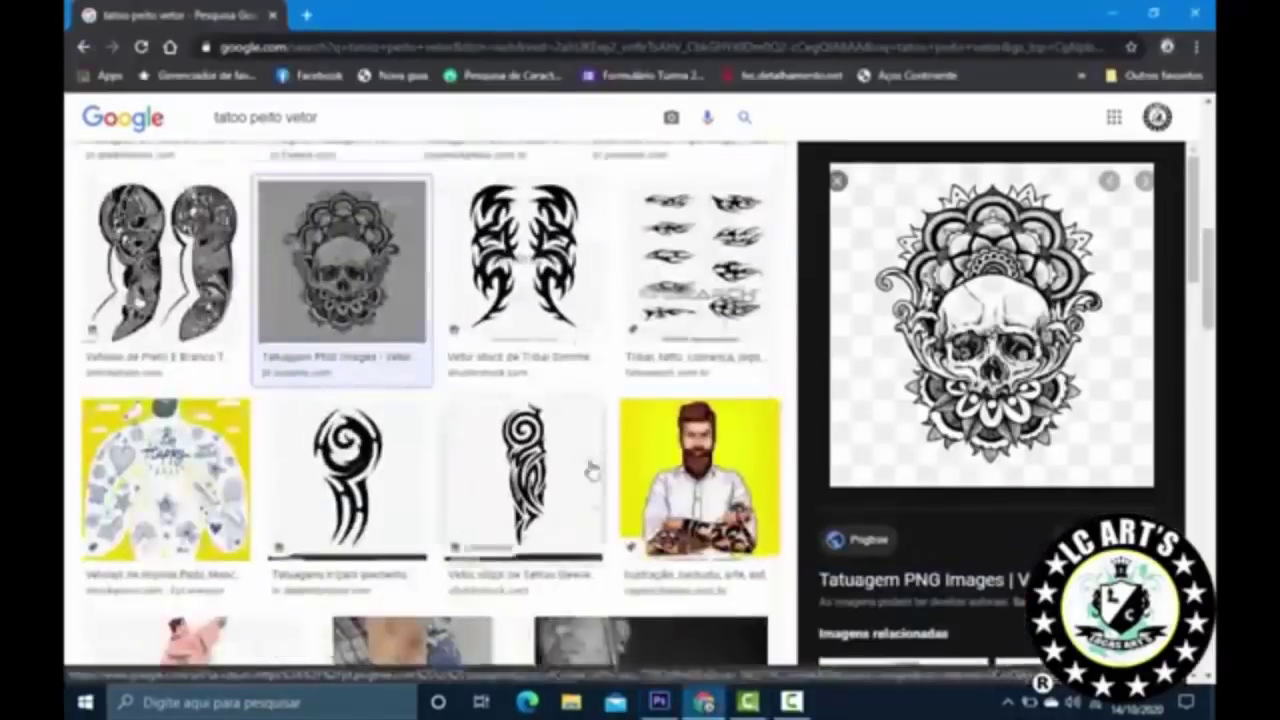
left_click(329, 491)
right_click(945, 258)
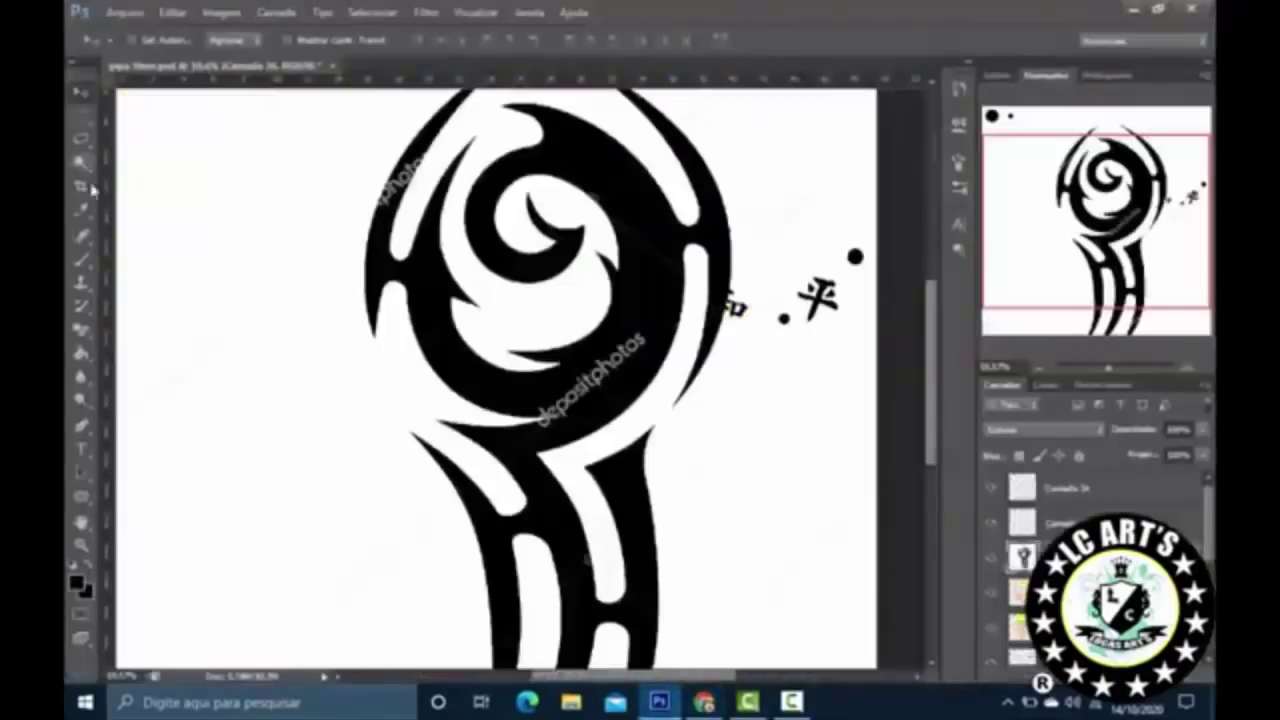
Step: Paste the tribal tattoo into the kite artwork, scale it down and remove its white background and footer strip
key("ctrl+minus")
key("ctrl+minus")
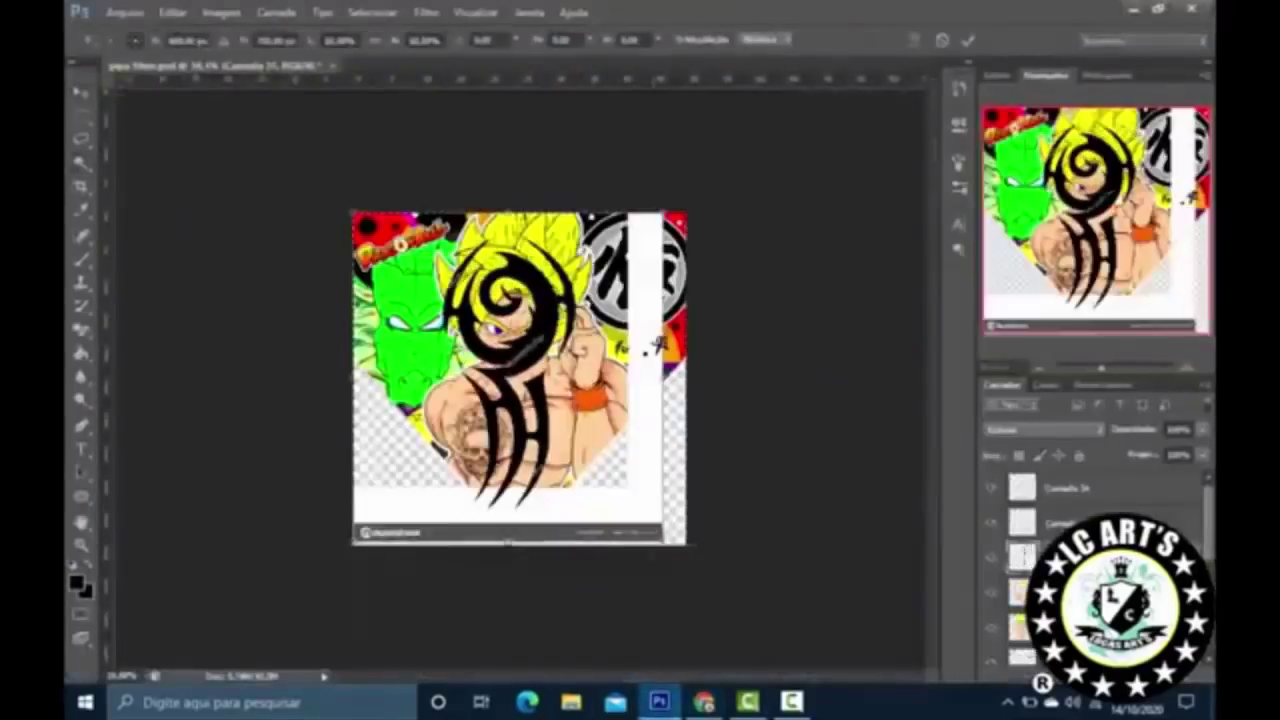
key("Return")
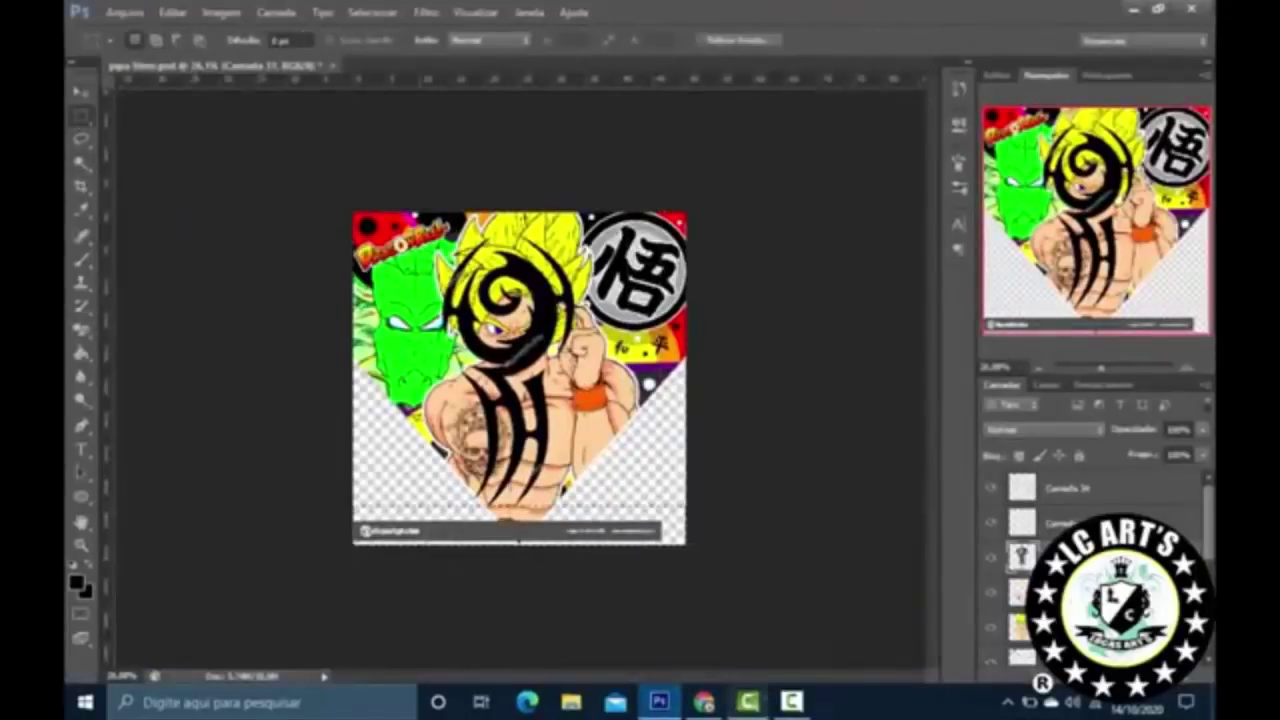
key("ctrl+u")
key("Escape")
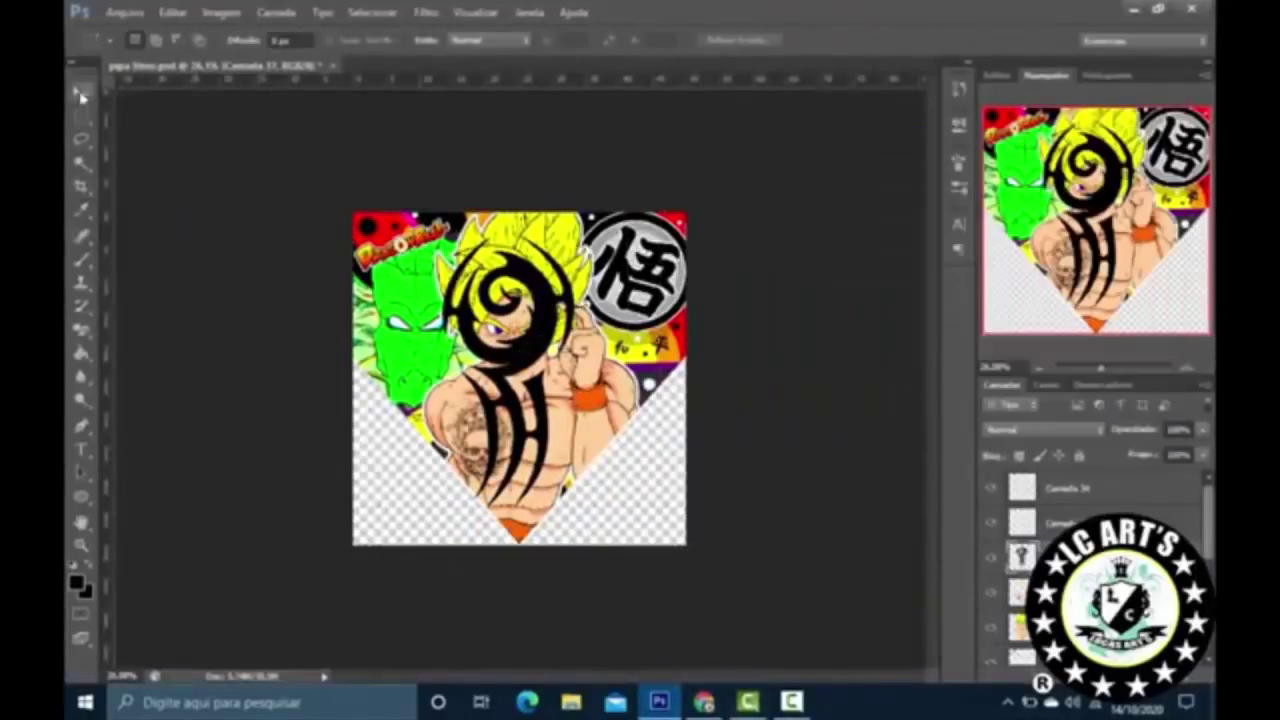
Step: Shrink the tribal tattoo, fit it over the raised arm's shoulder and clip it to the kite shape
key("ctrl+t")
left_click_drag(528, 314, 586, 428)
left_click_drag(614, 543, 692, 592)
key("ctrl+plus")
key("ctrl+plus")
key("ctrl+plus")
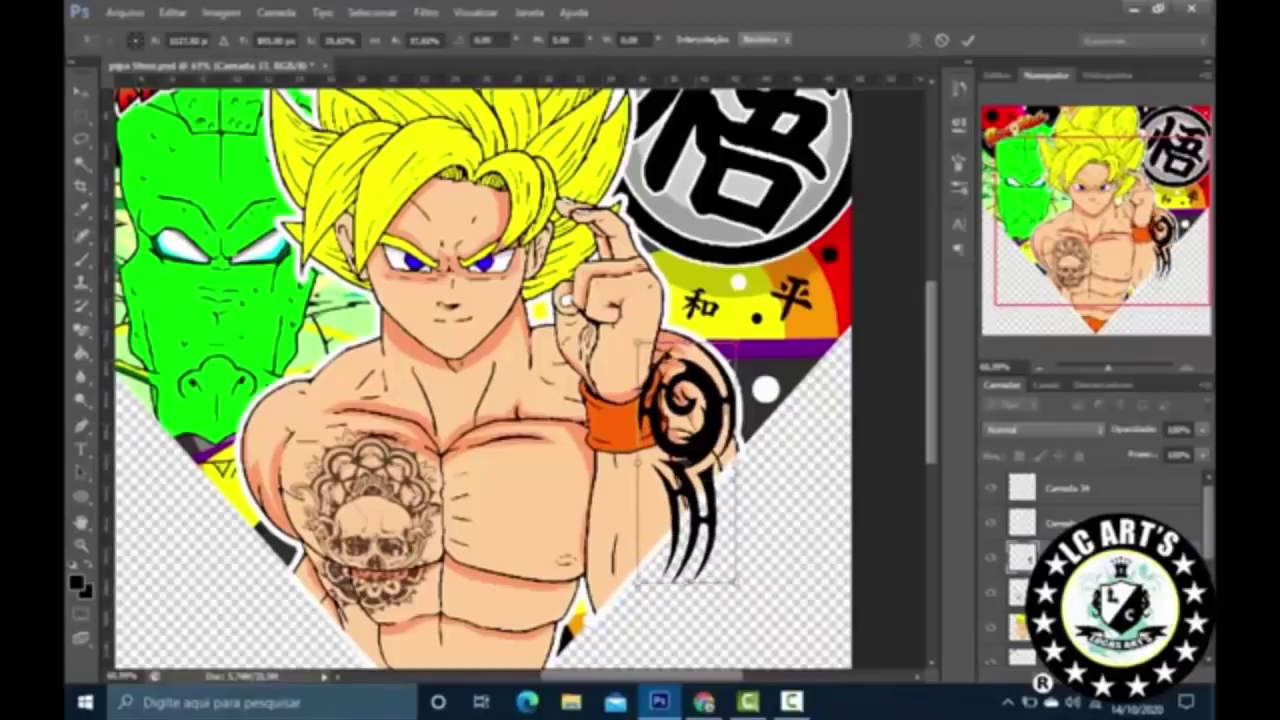
key("Return")
key("ctrl+e")
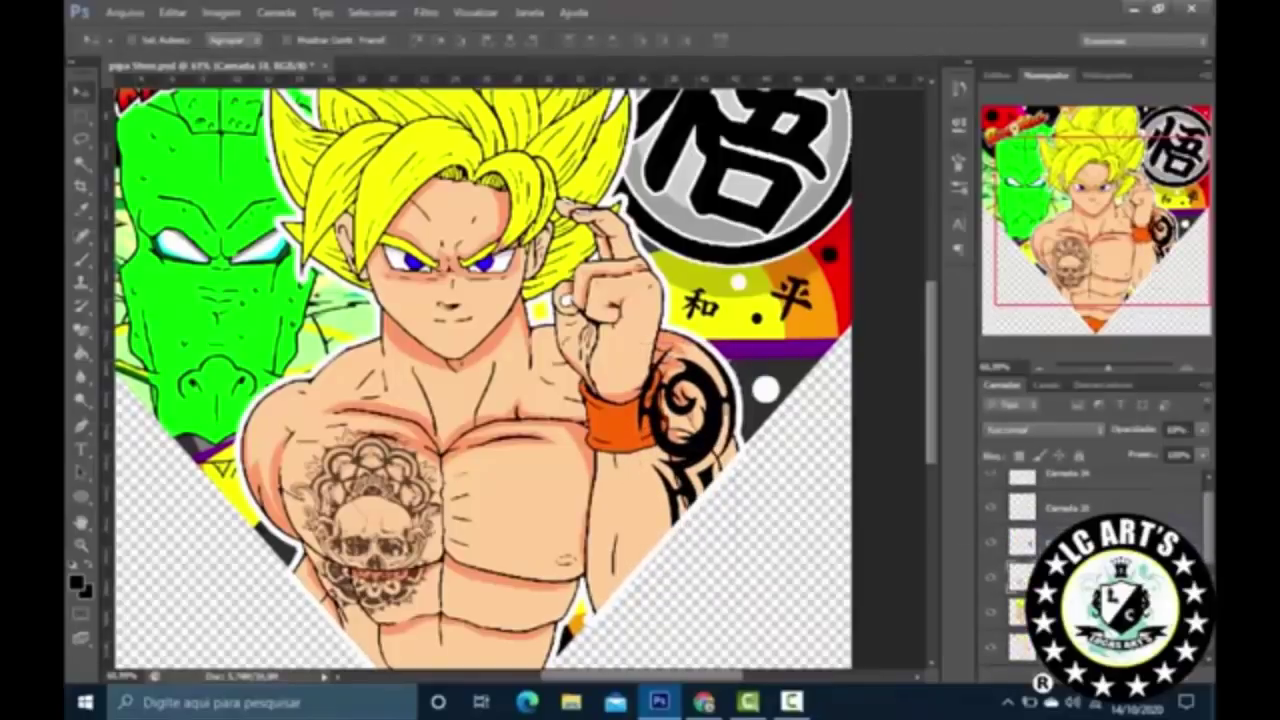
Step: Lower the tribal tattoo layer's opacity and cut away the parts covering the wristband and the raised forearm
left_click(79, 424)
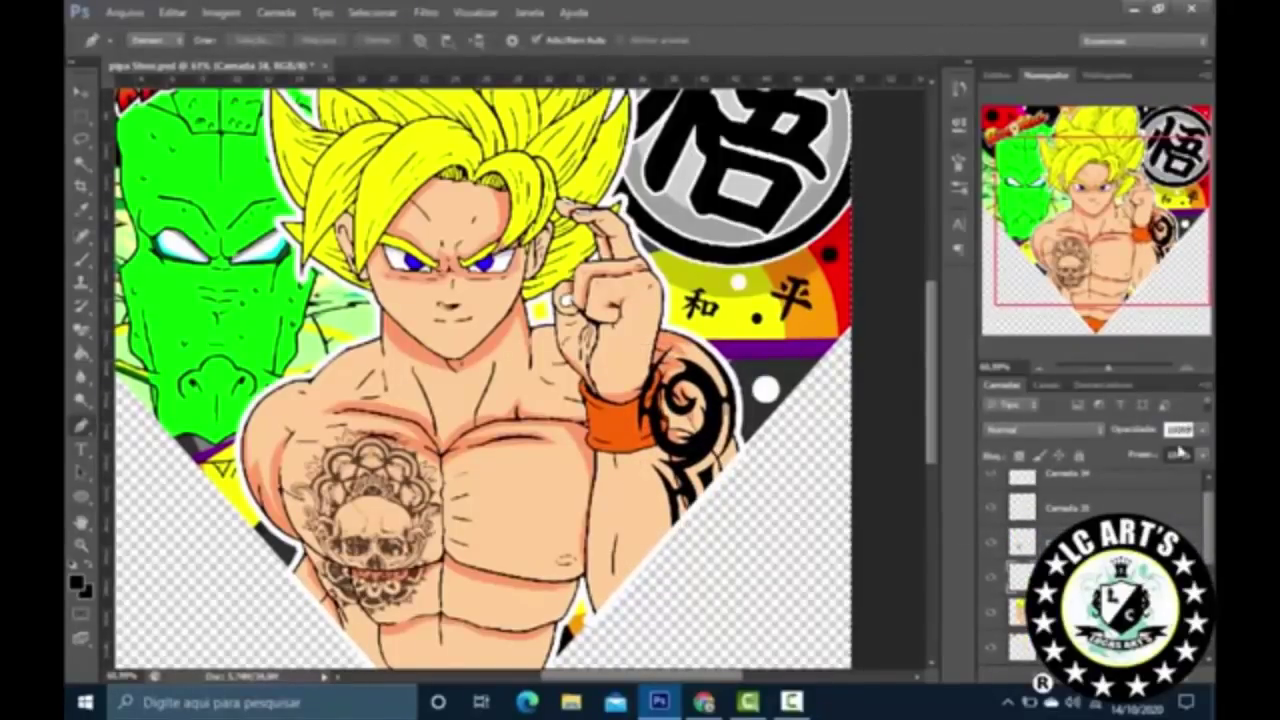
type("53")
scroll(572, 248, "up", 5)
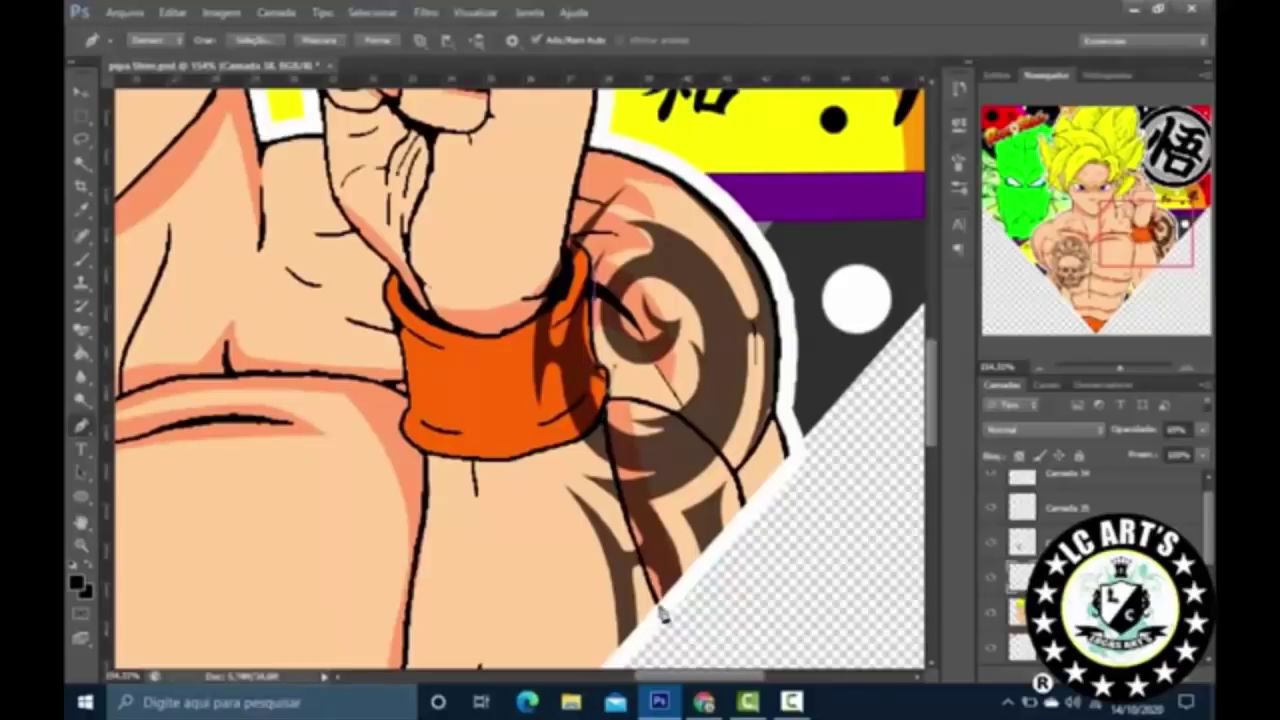
scroll(662, 617, "down", 3)
scroll(520, 380, "down", 6)
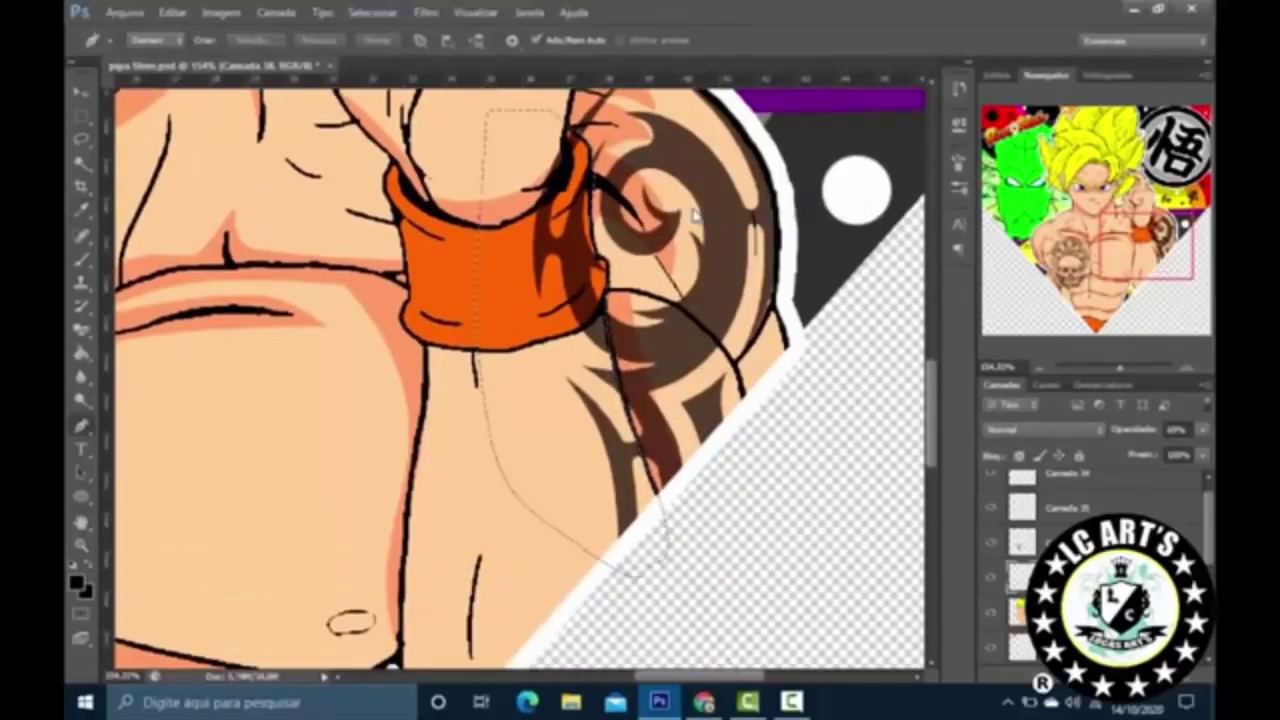
key("v")
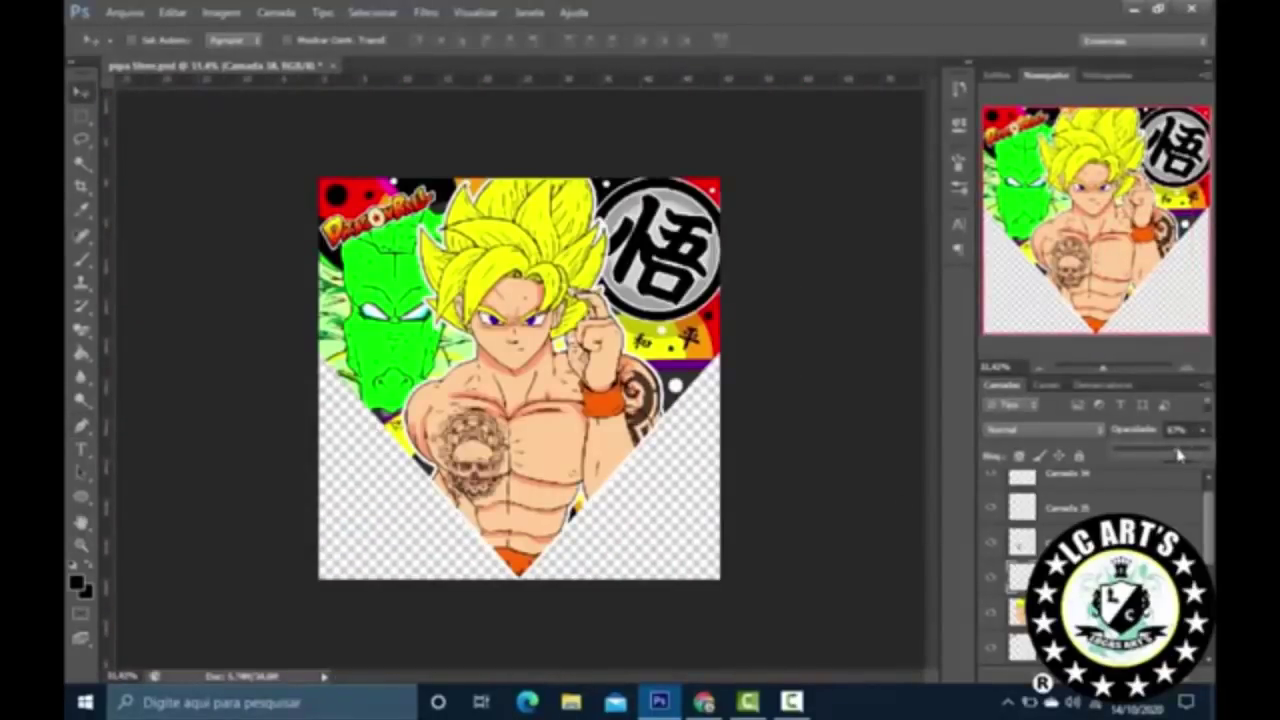
scroll(519, 378, "down", 2)
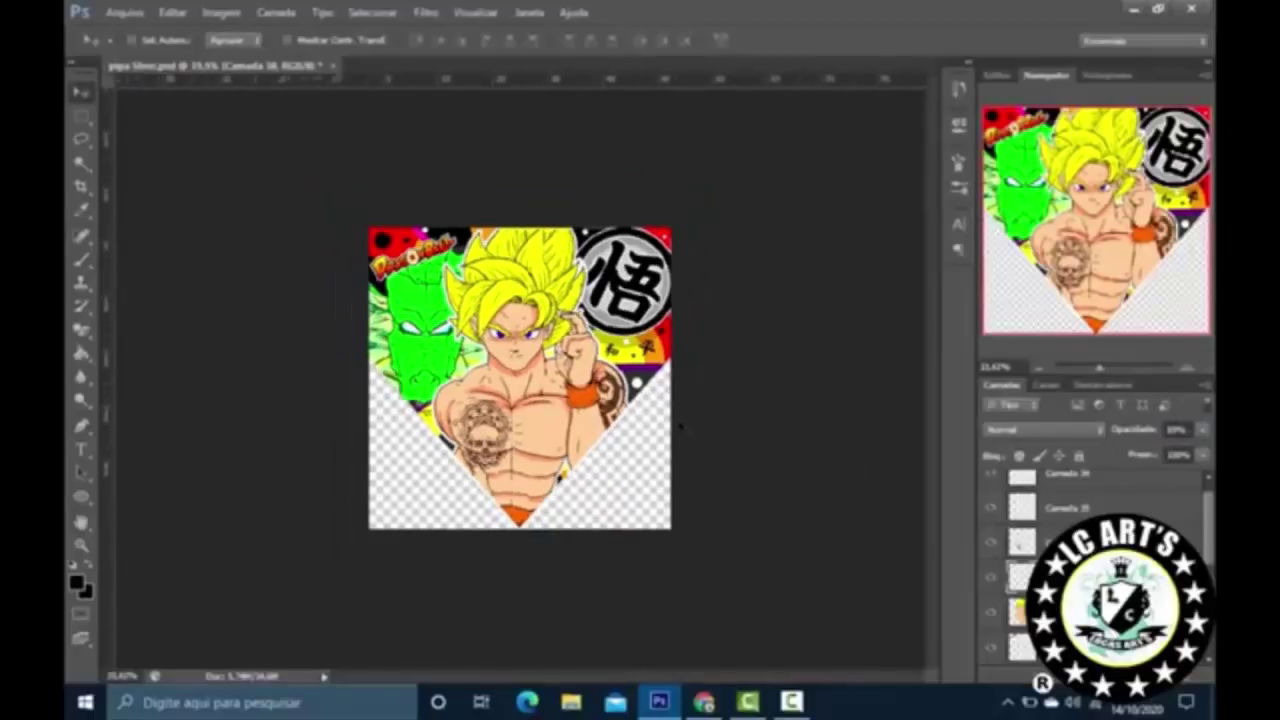
scroll(680, 420, "up", 2)
scroll(675, 400, "down", 1)
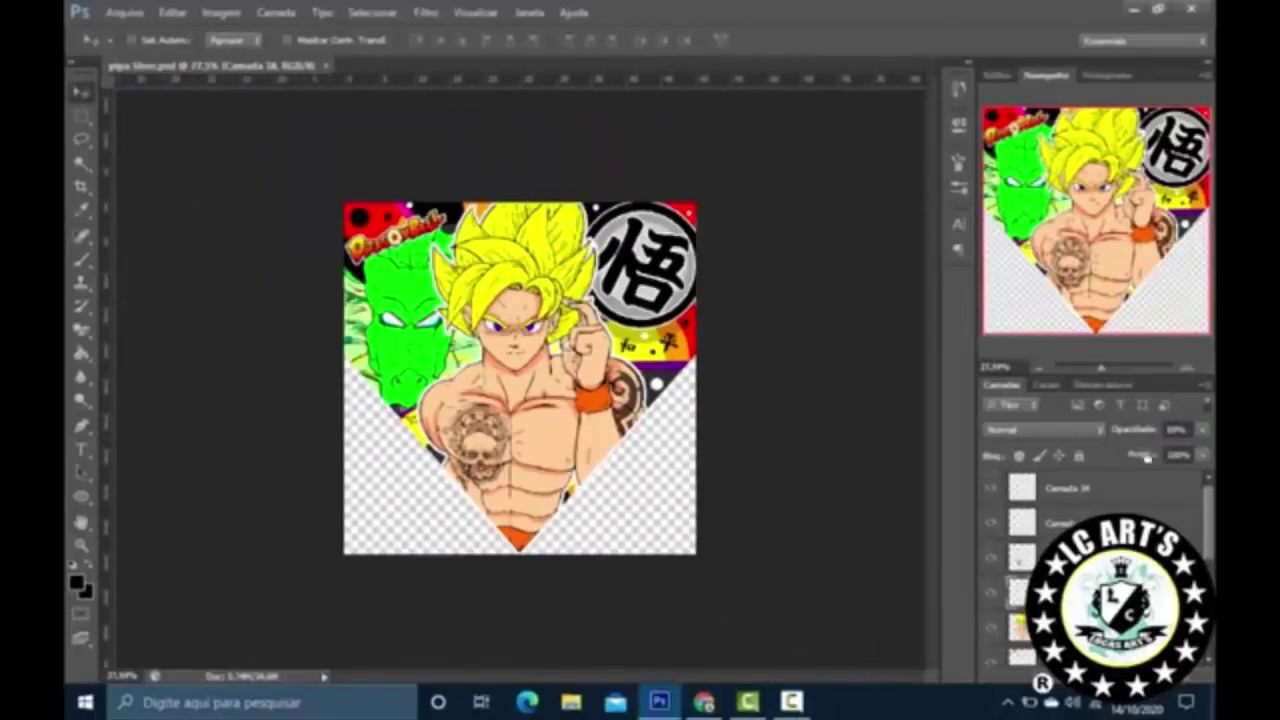
Step: Place the artist's signature file in the artwork and position it in the empty area beside the kite's lower-right edge
left_click(124, 12)
left_click(180, 306)
left_click(800, 100)
key("Return")
left_click_drag(515, 380, 648, 540)
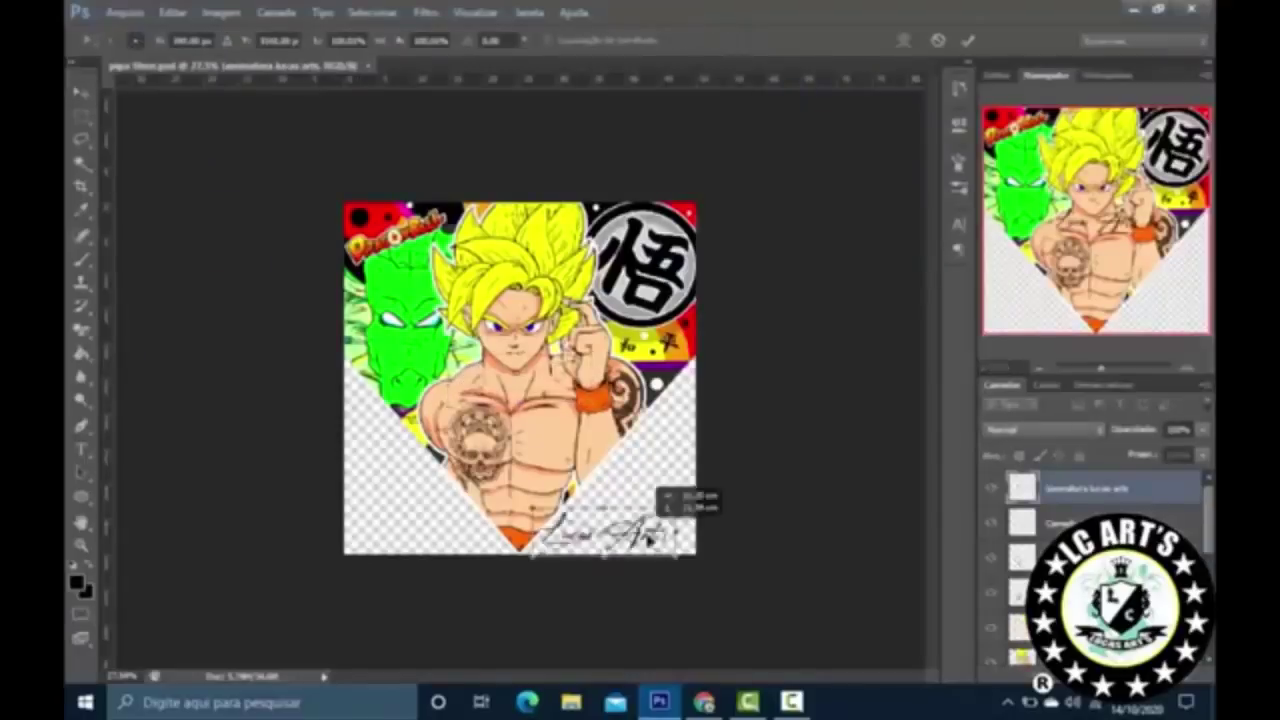
key("Return")
Step: Crop the canvas to the artwork's bounds and merge all visible layers into one
left_click(80, 186)
left_click(82, 95)
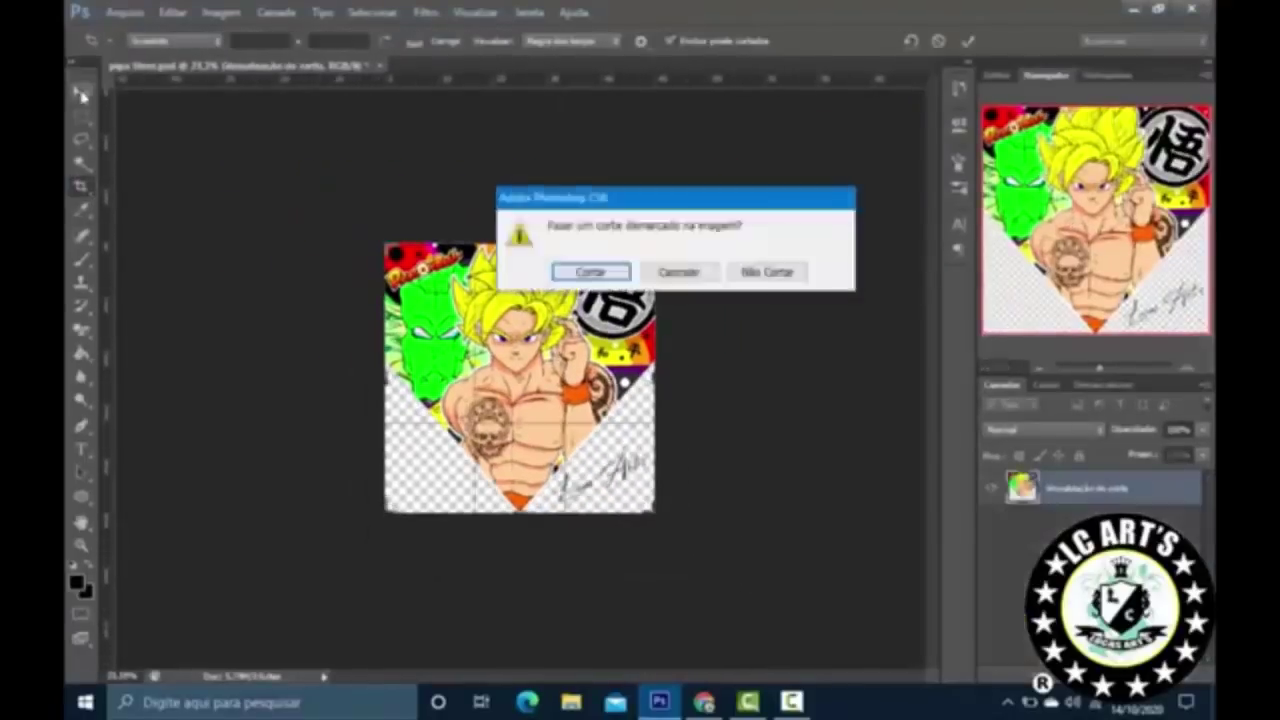
key("Return")
left_click(276, 12)
left_click(380, 566)
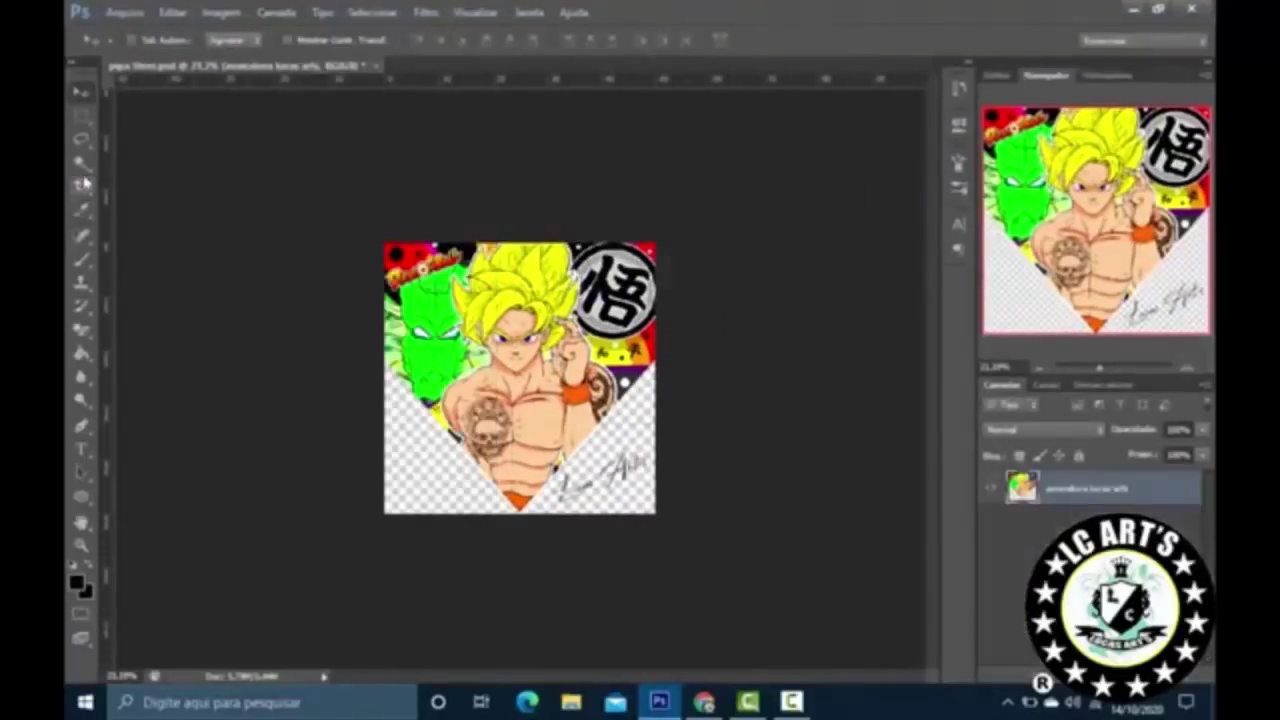
Step: Extend the canvas upward to make empty space above the kite artwork
left_click_drag(520, 243, 518, 172)
key("Return")
left_click(74, 93)
left_click(80, 186)
key("Return")
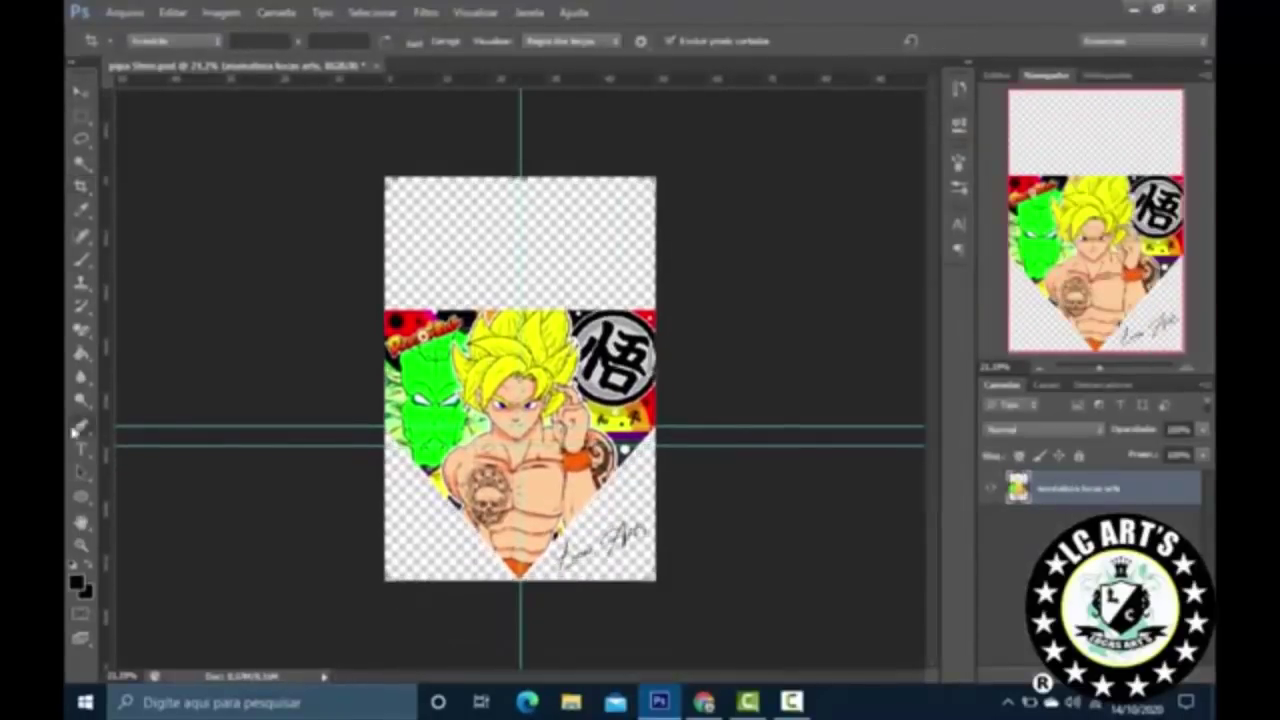
Step: Draw a black diamond with the Polygon tool, centred on the vertical guide at the top of the canvas
right_click(81, 496)
left_click(170, 577)
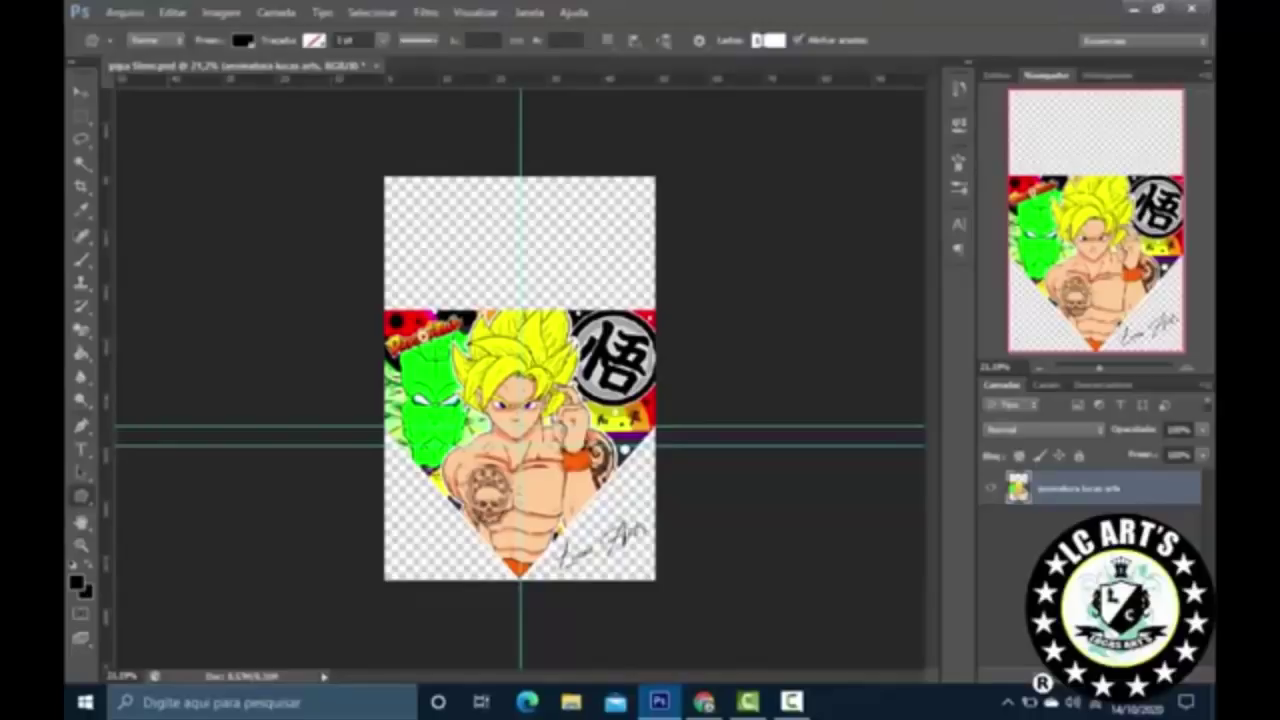
left_click_drag(533, 181, 530, 241)
key("ctrl+t")
key("ctrl+0")
key("Return")
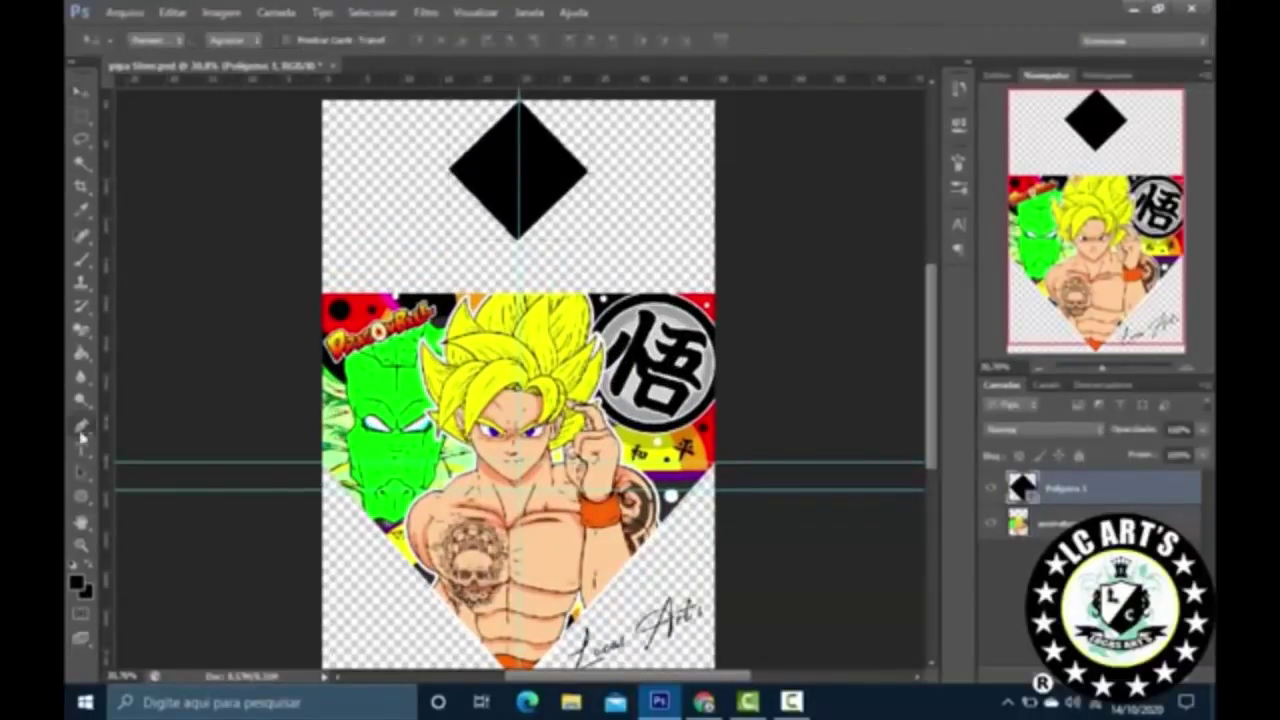
Step: On a new layer, draw thin black lines from the canvas's top point to the kite's two upper corners
left_click(81, 430)
key("ctrl+shift+alt+n")
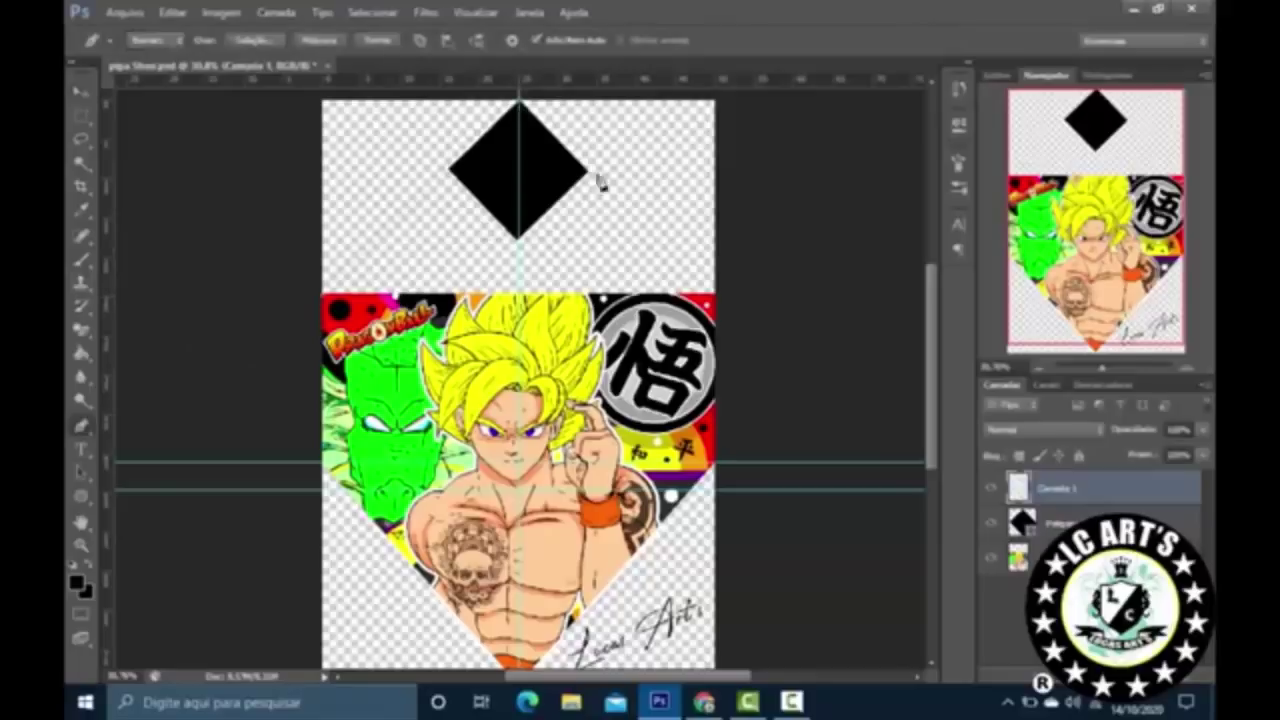
double_click(1128, 497)
left_click(740, 275)
key("Return")
right_click(1100, 522)
key("Escape")
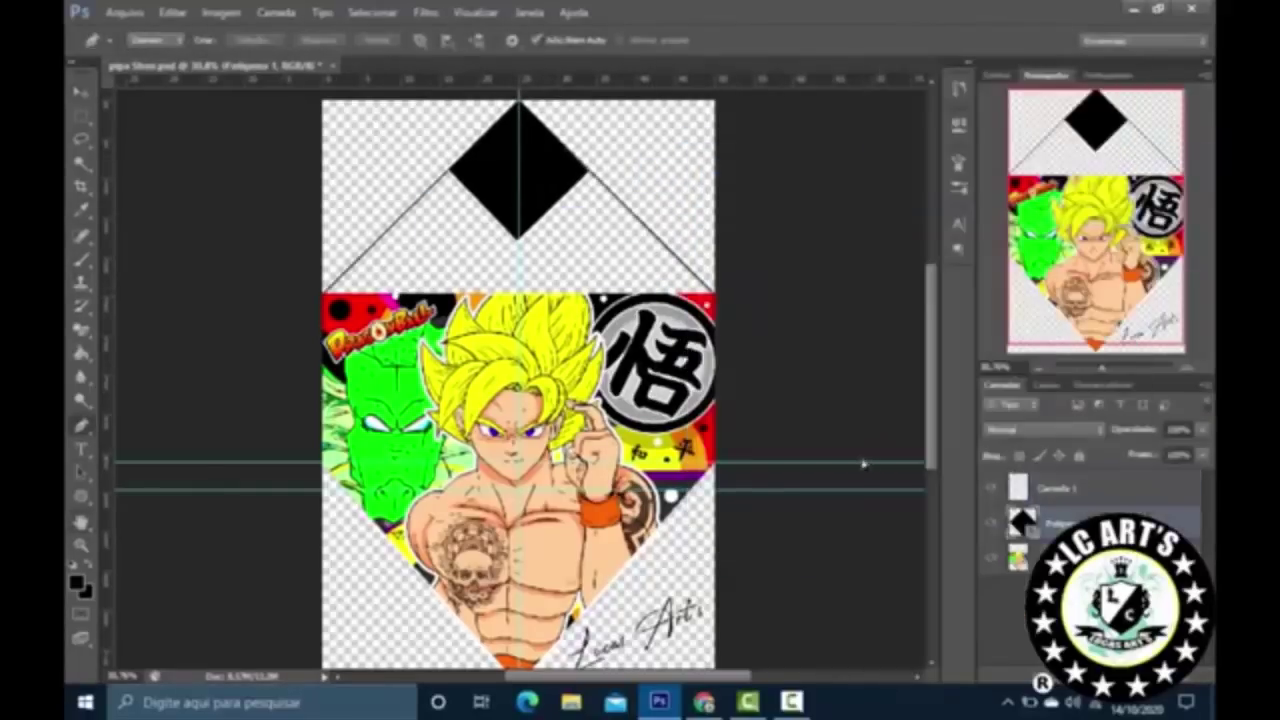
Step: Transform the black diamond to fit between the two slanted lines and rasterize its layer
key("ctrl+t")
key("Escape")
scroll(520, 378, "up", 1)
key("ctrl+plus")
key("ctrl+t")
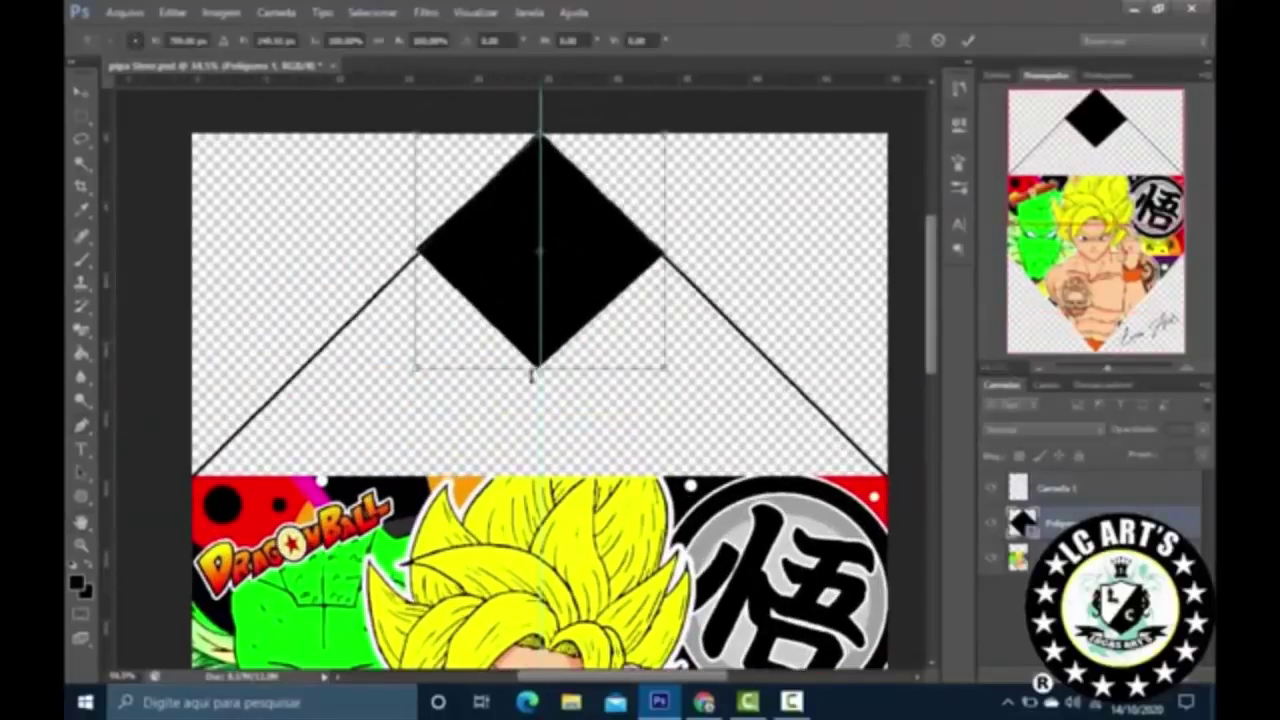
key("Return")
right_click(1100, 522)
left_click(960, 194)
key("ctrl+minus")
key("ctrl+minus")
key("p")
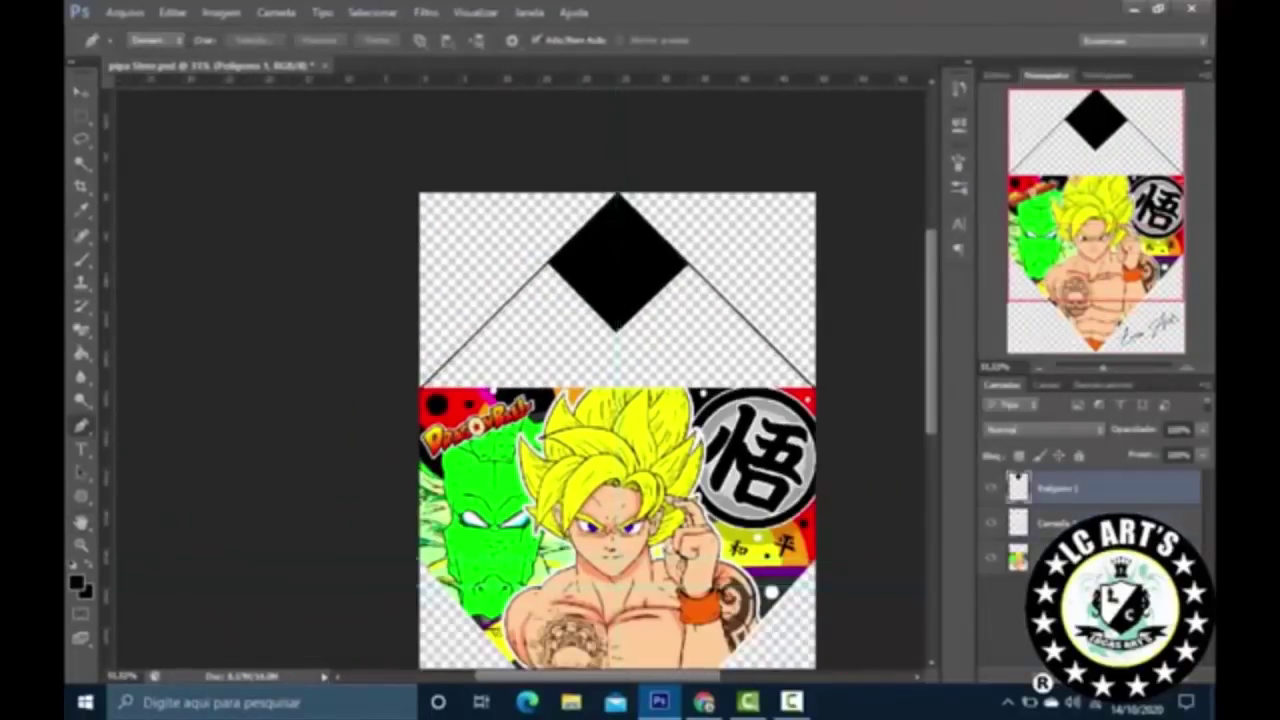
Step: Warp the diamond so its upper edges follow the slanted lines
key("ctrl+plus")
key("ctrl+t")
right_click(688, 288)
left_click(728, 378)
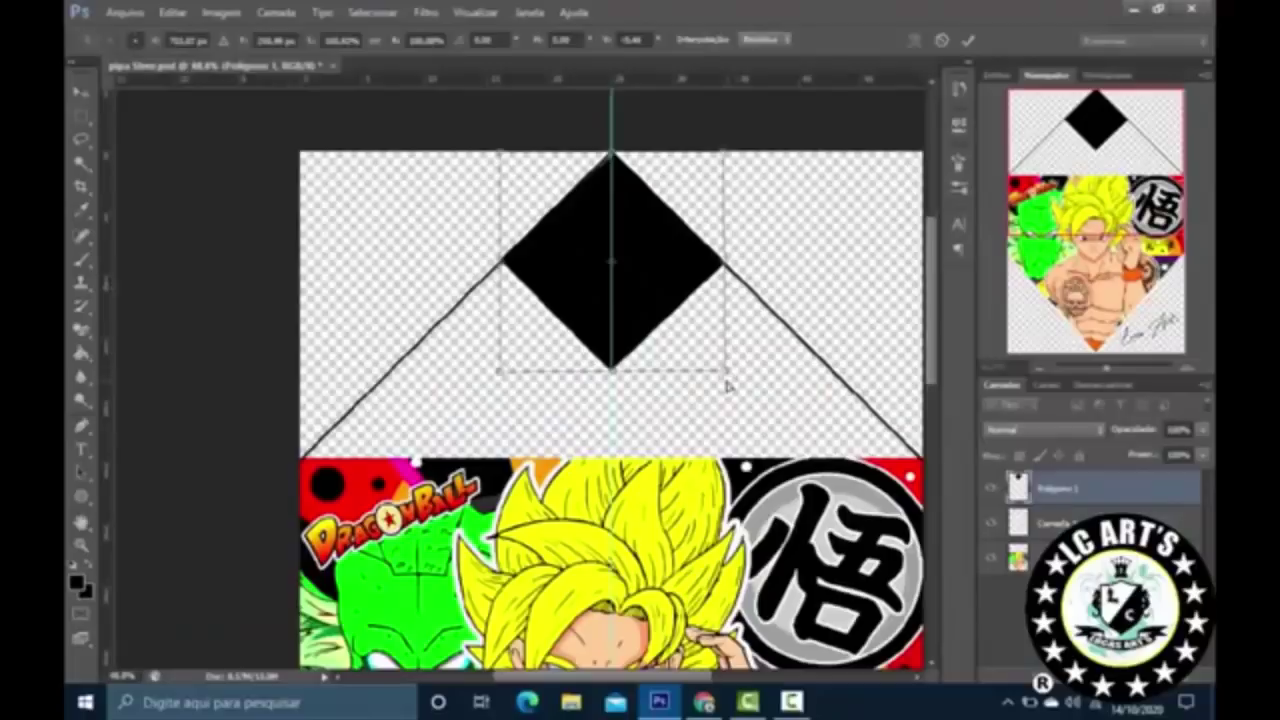
left_click(913, 40)
key("ctrl+plus")
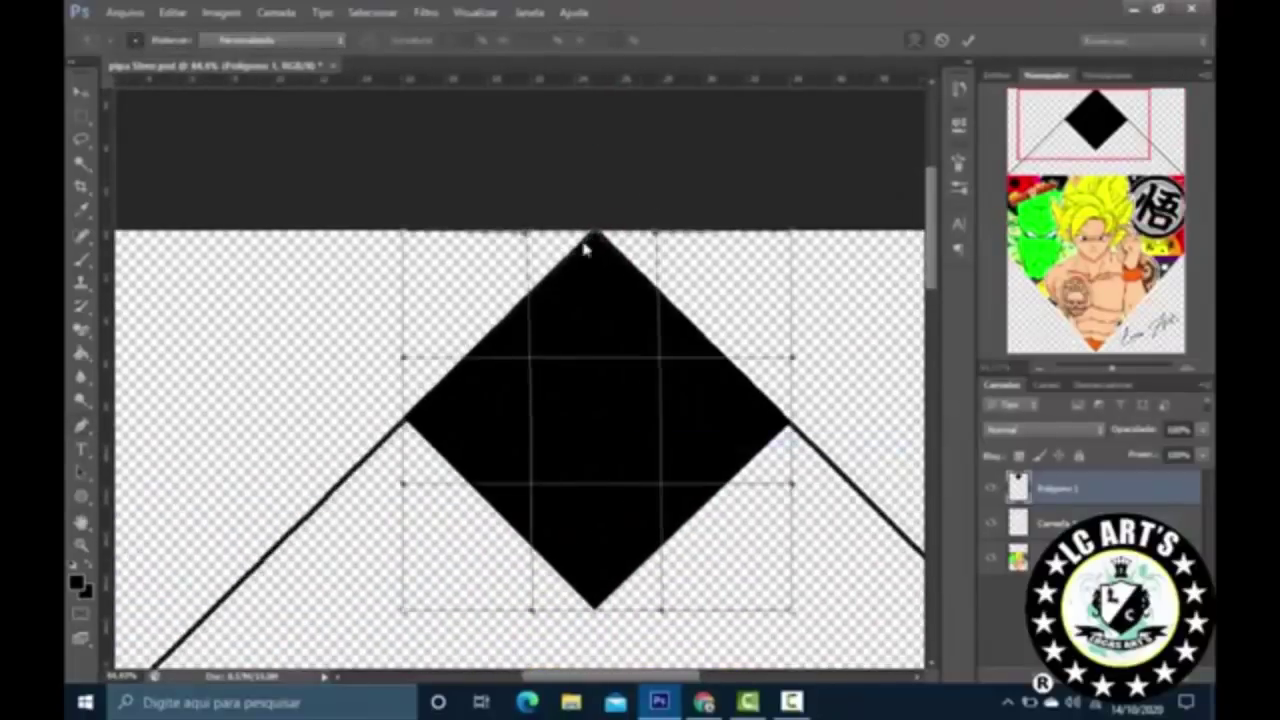
key("Return")
Step: On the line layer, draw a thick black vertical bar joining the diamond's lower tip to the kite
key("ctrl+0")
key("alt+bracketleft")
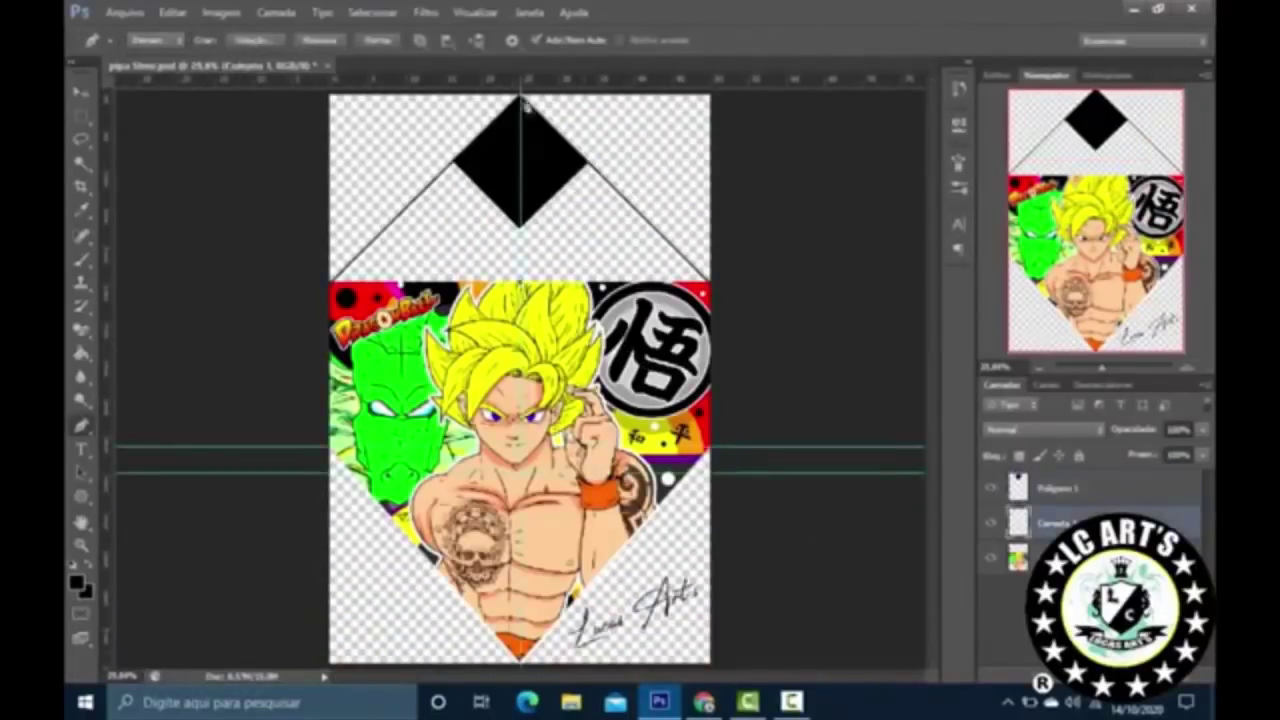
key("Escape")
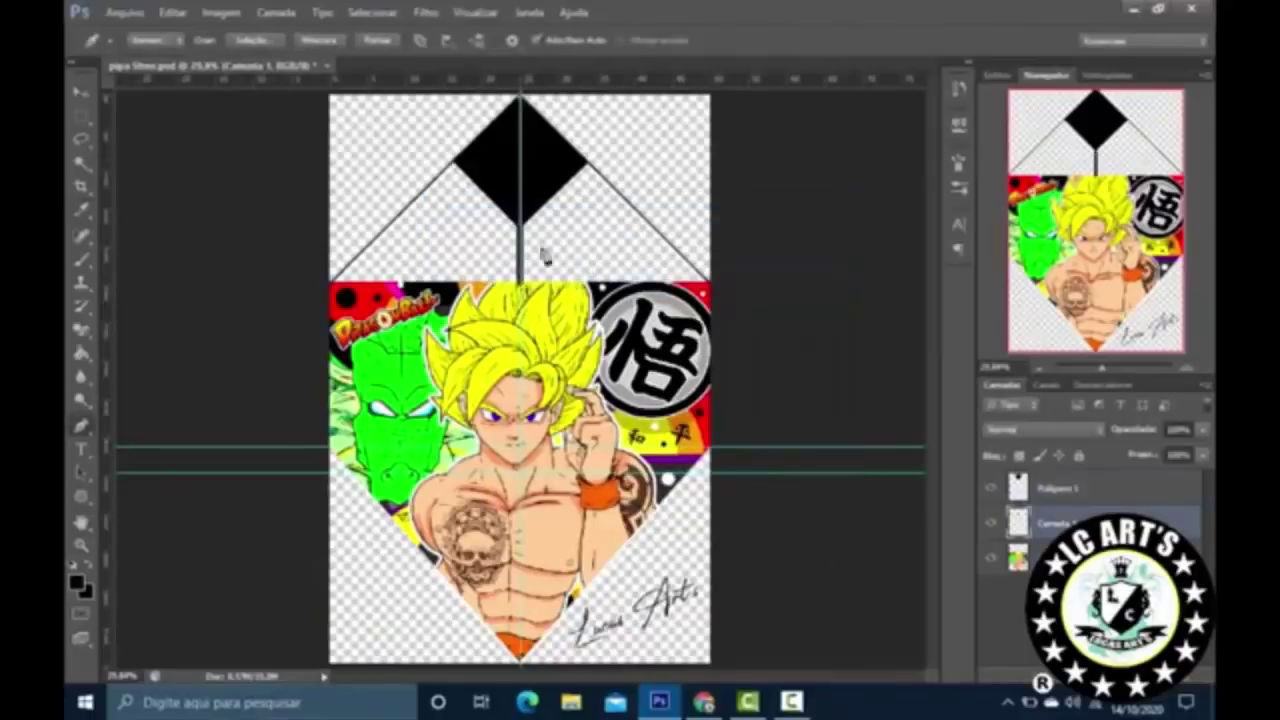
right_click(608, 160)
left_click(660, 193)
Step: Apply a red Color Overlay to the diamond and rasterize its layer style
left_click(1060, 488)
double_click(1150, 488)
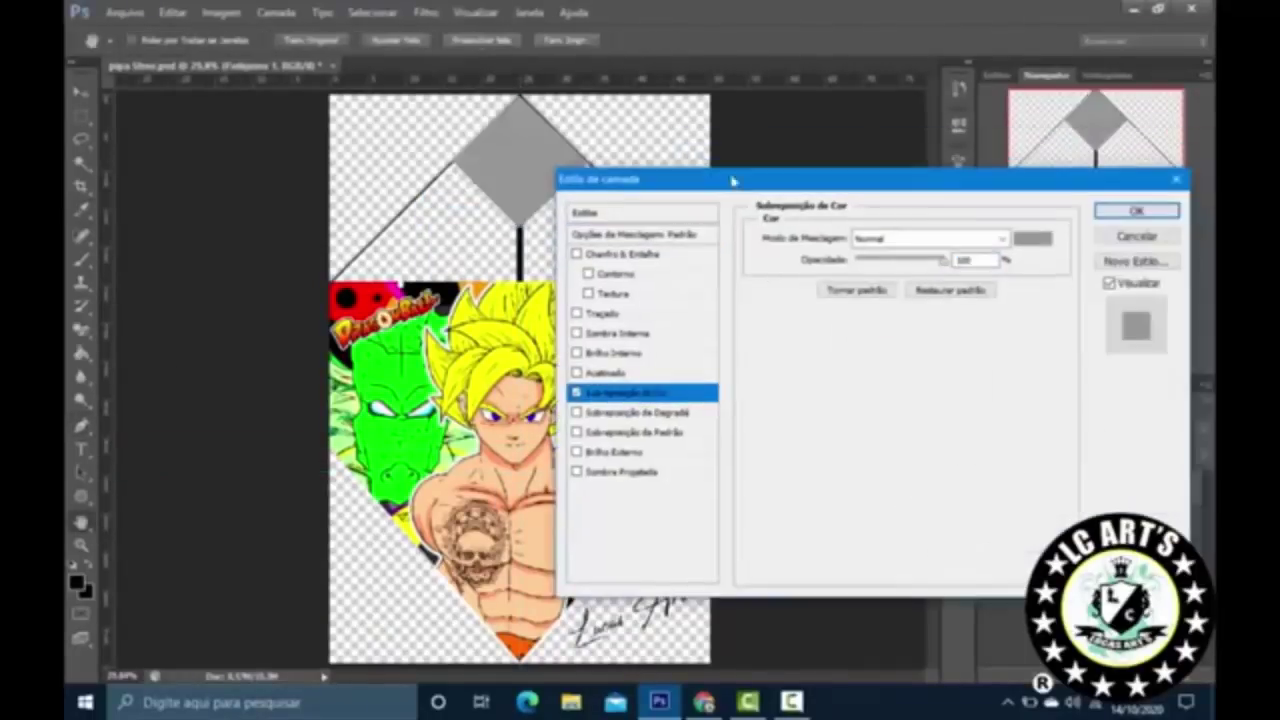
left_click(1032, 238)
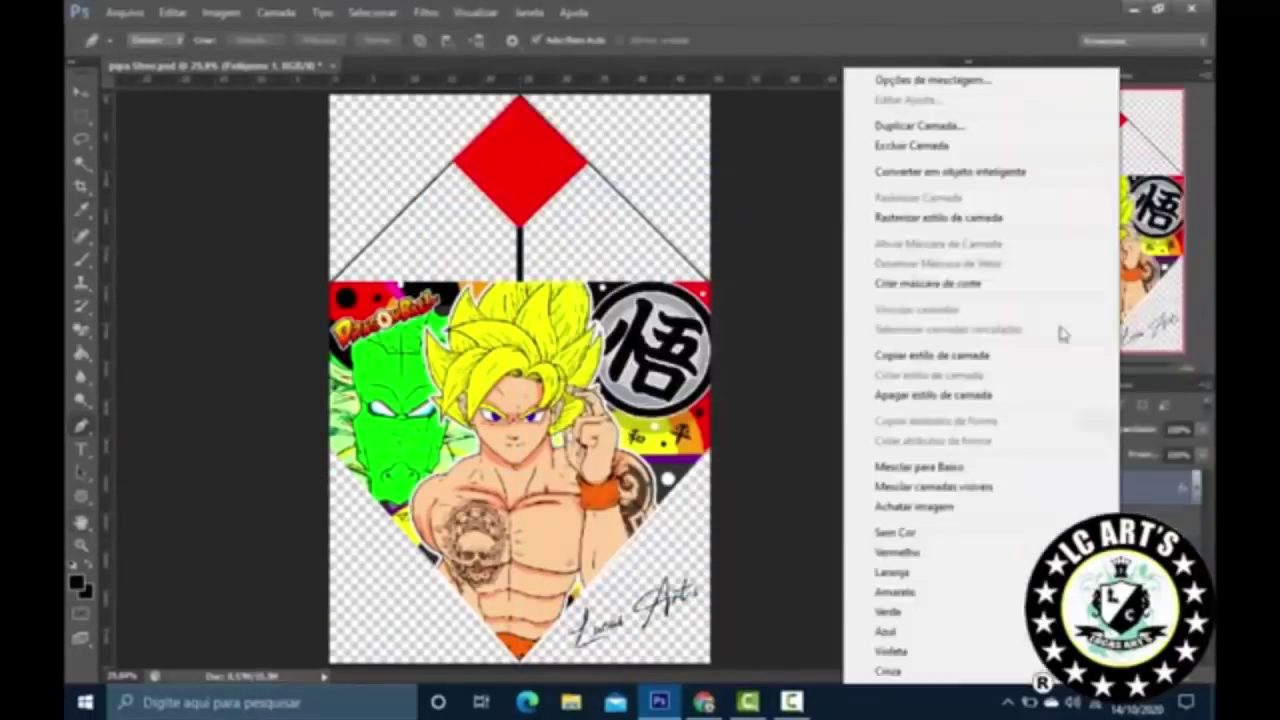
key("Escape")
Step: Add a new empty layer above the red diamond for shading
key("ctrl+plus")
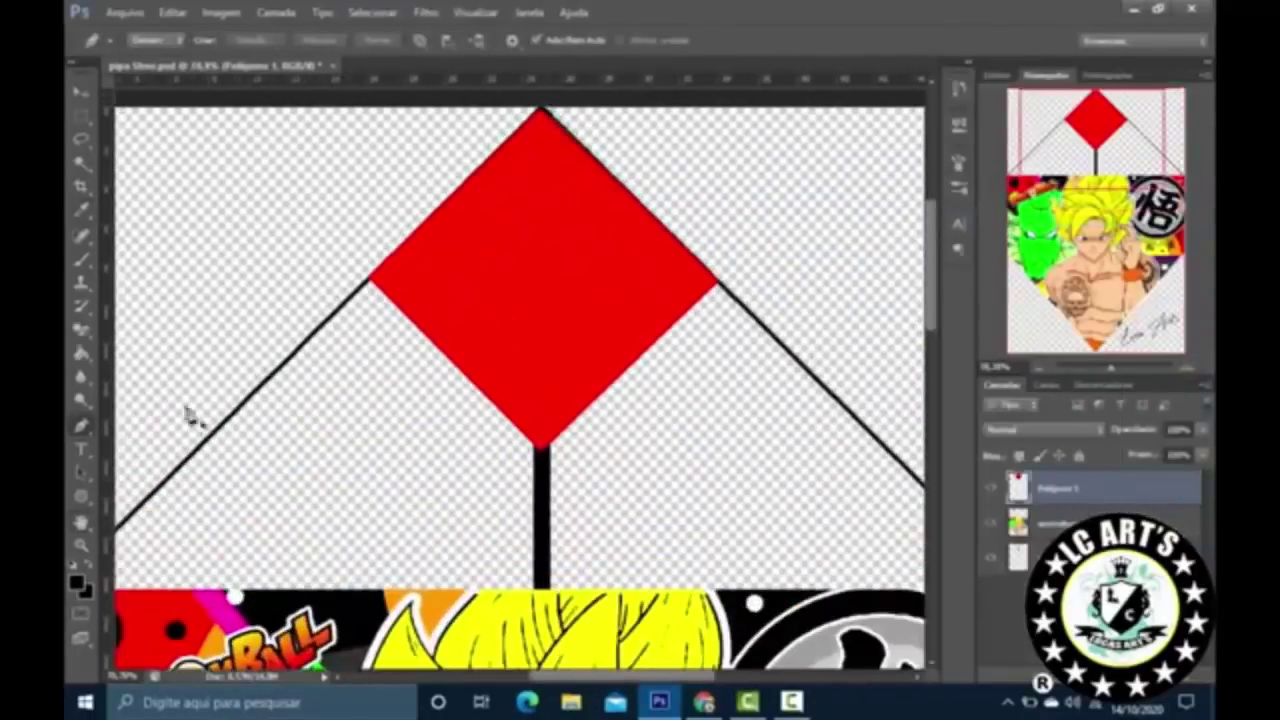
key("ctrl+minus")
scroll(371, 100, "down", 1)
scroll(514, 163, "up", 3)
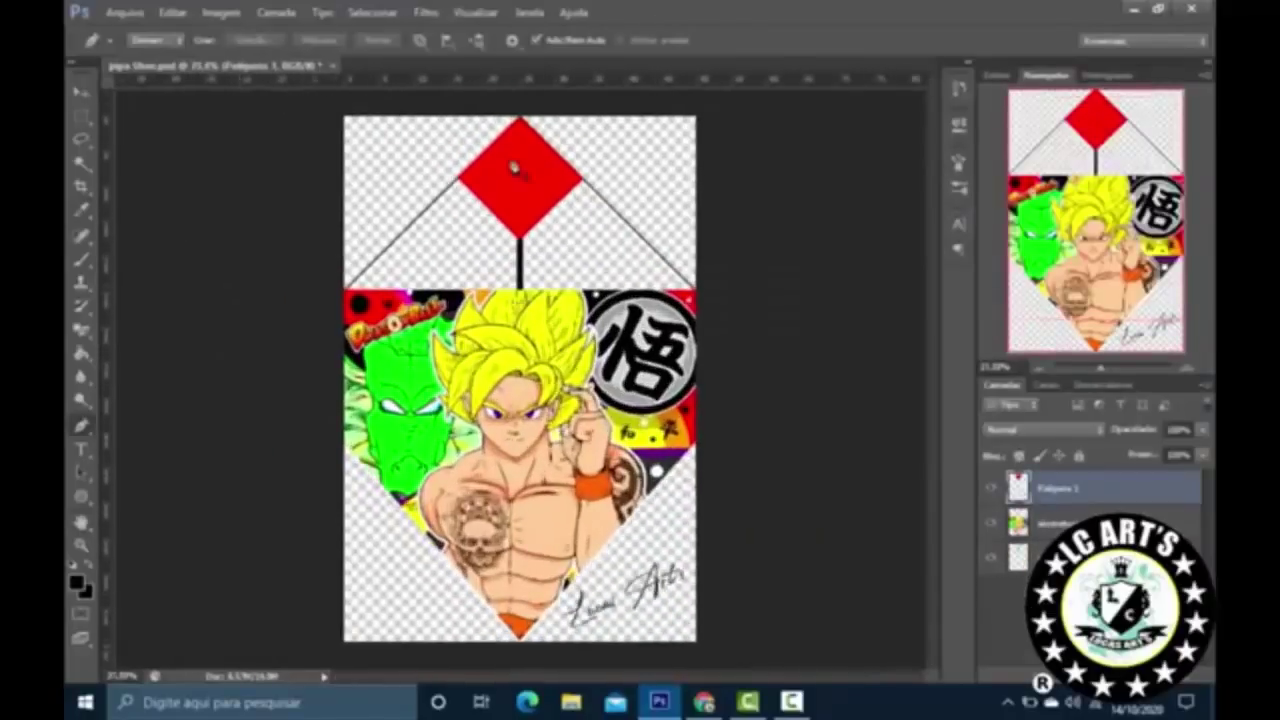
scroll(228, 171, "up", 3)
scroll(119, 364, "down", 2)
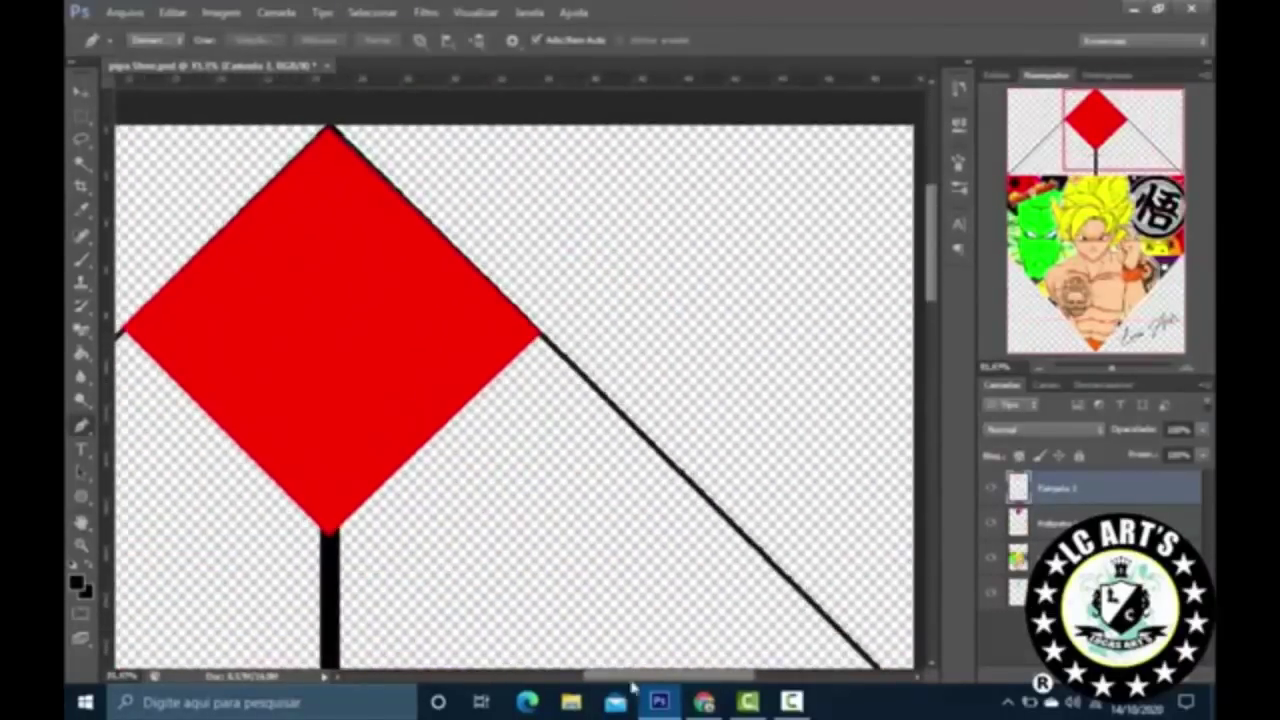
right_click(608, 183)
right_click(622, 208)
left_click(607, 614)
scroll(492, 390, "left", 3)
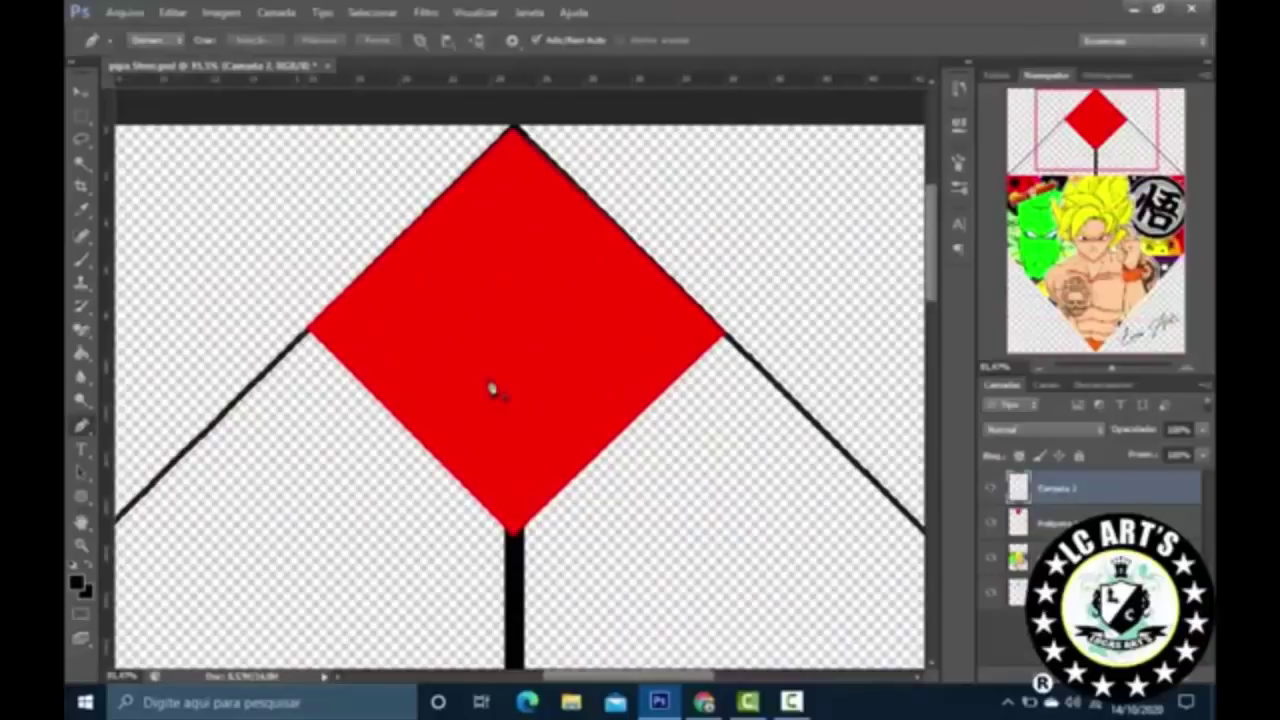
Step: Draw a curved shadow shape along the diamond's lower edges, fill it with dark red and clip it to the diamond
left_click_drag(306, 401, 338, 515)
right_click(757, 350)
left_click(880, 300)
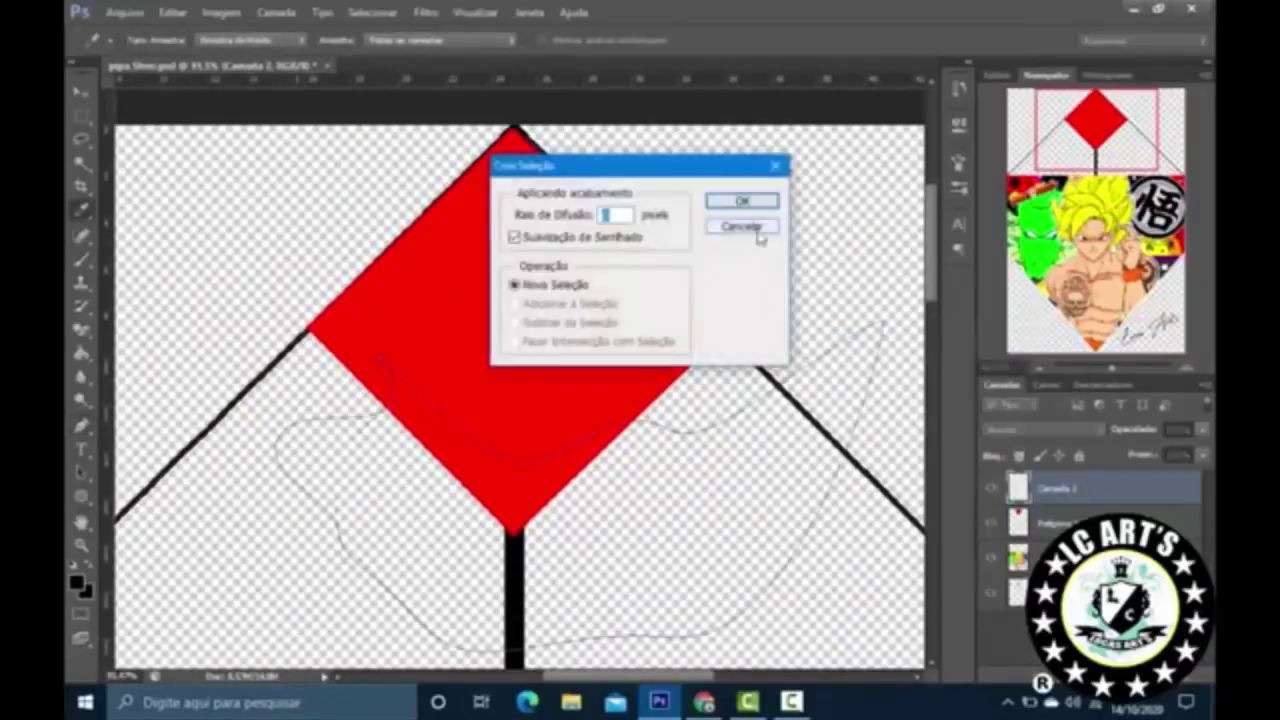
left_click(743, 226)
right_click(757, 350)
left_click(880, 322)
left_click(997, 180)
left_click(926, 221)
left_click(1077, 297)
key("ctrl+alt+g")
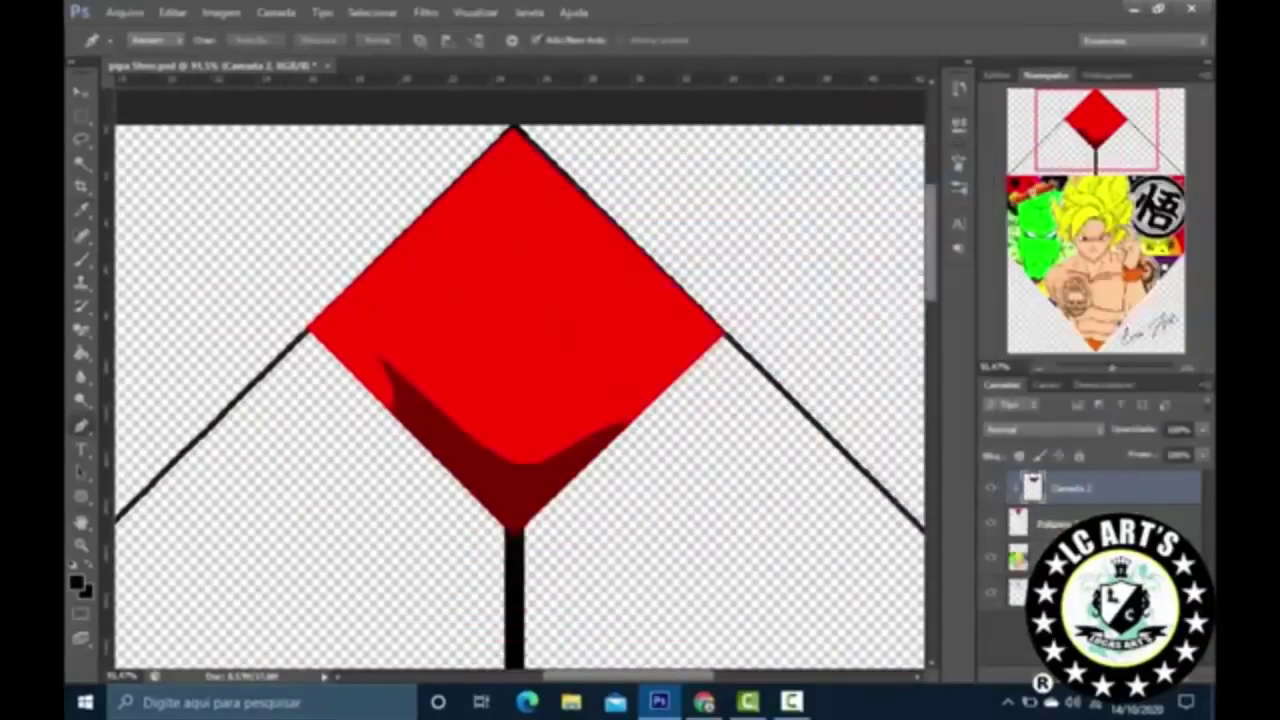
Step: On a new clipped layer, draw a wavy shape beneath the dark shadow and fill it with a medium dark red
key("ctrl+shift+alt+n")
left_click_drag(308, 440, 358, 350)
right_click(727, 230)
left_click(880, 322)
left_click(997, 180)
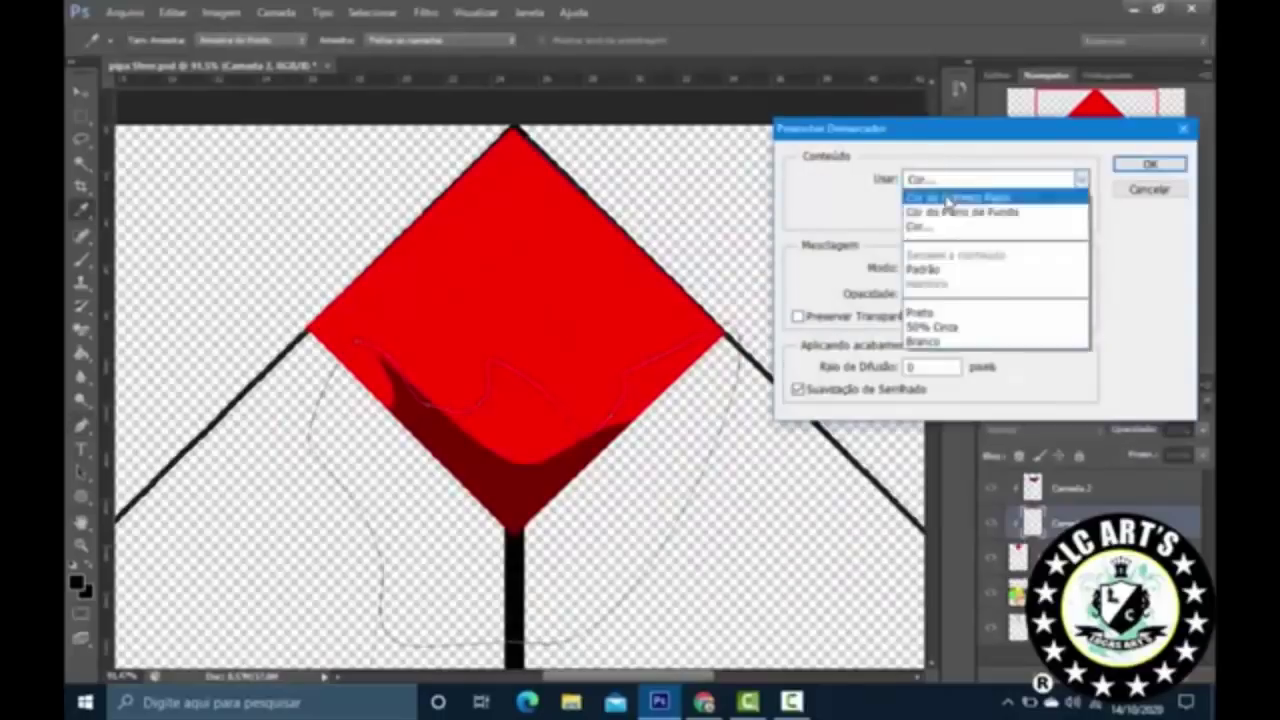
left_click(926, 200)
left_click(1066, 297)
left_click(1141, 161)
Step: On another clipped layer, outline a wider wavy shape across the diamond's middle and fill it with red cc0000
key("ctrl+shift+alt+n")
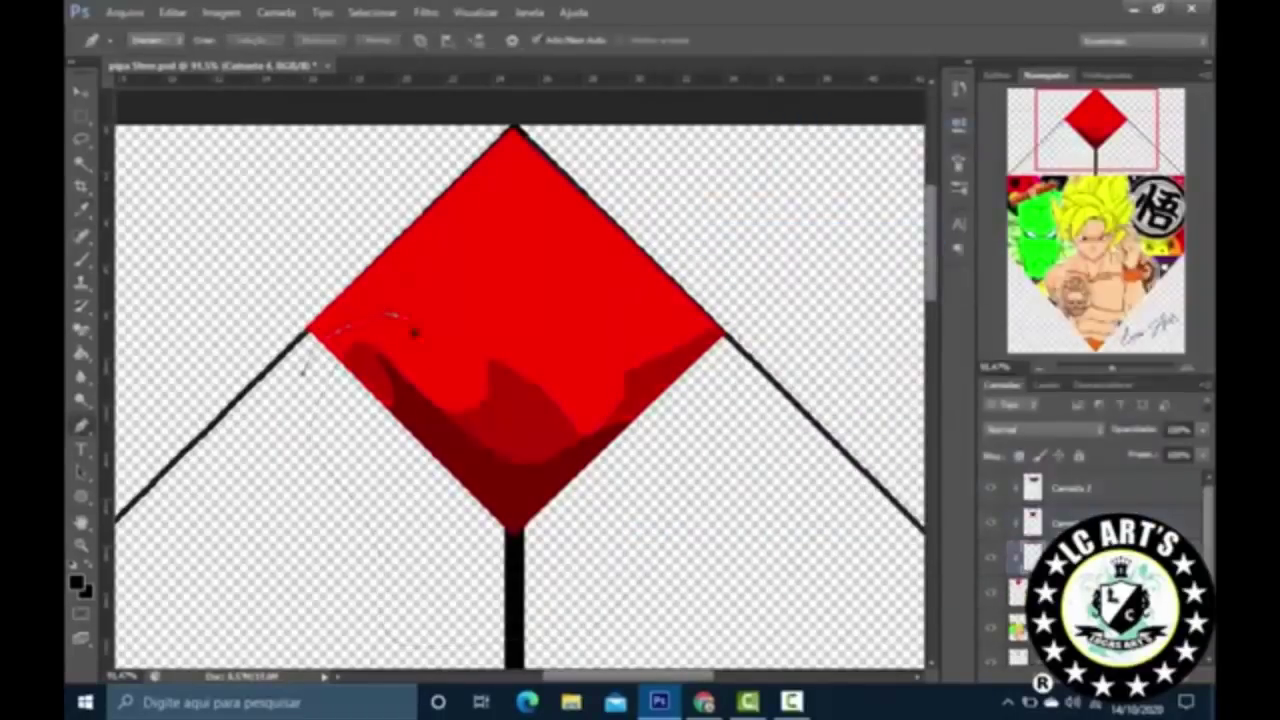
right_click(557, 422)
left_click(1000, 177)
left_click(926, 200)
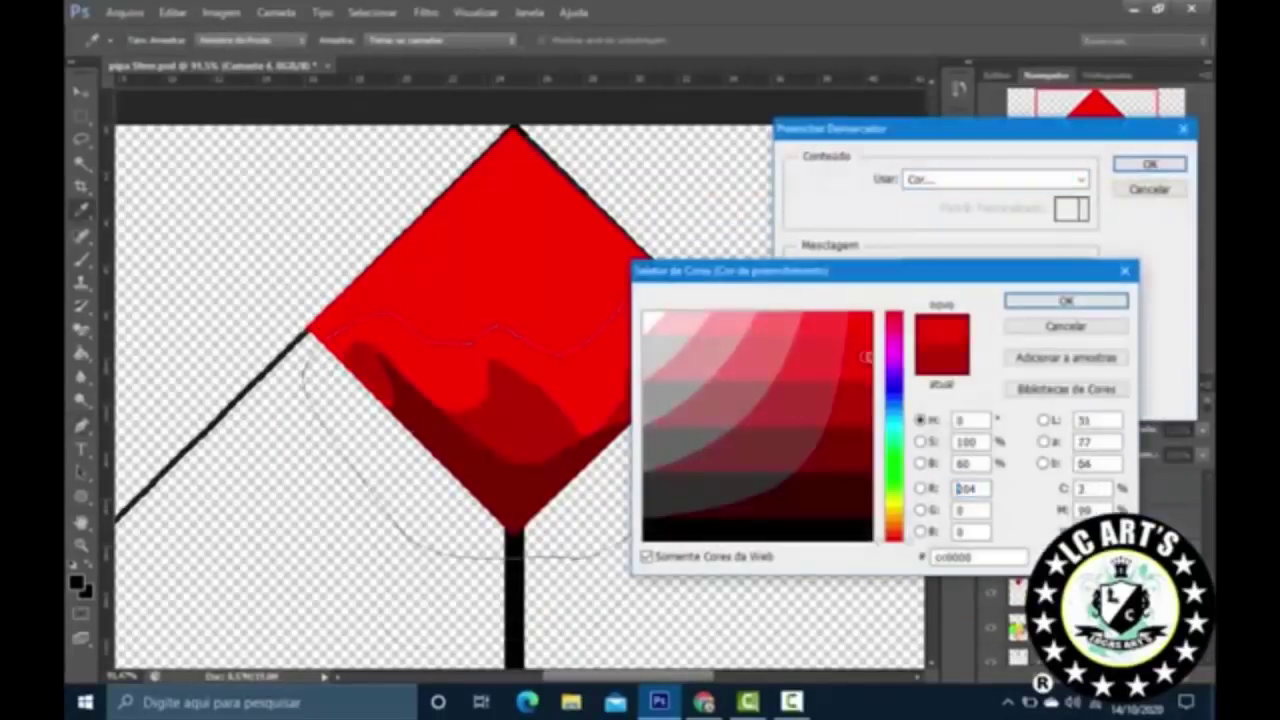
left_click(1100, 297)
left_click(1148, 163)
Step: Outline a wavy highlight over the diamond's top corner, fill it with lighter red and merge the shading layers into the diamond
left_click(757, 215)
scroll(437, 172, "up", 2)
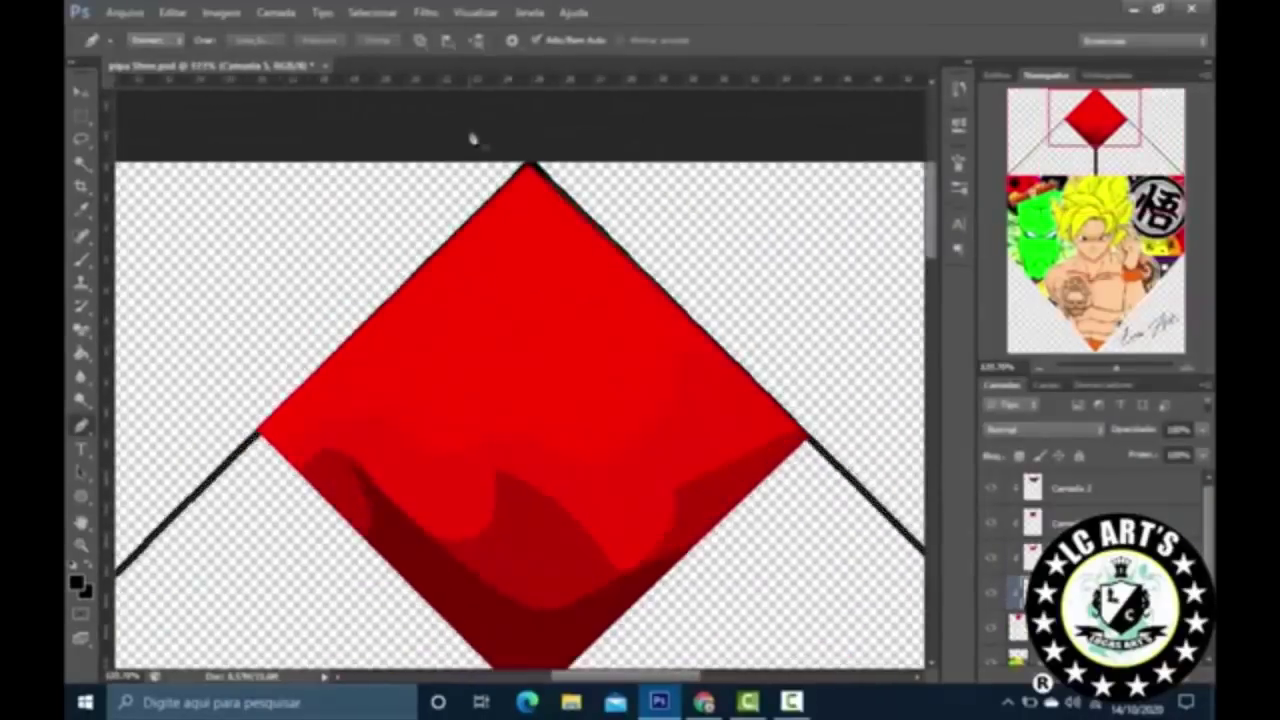
right_click(821, 299)
left_click(900, 403)
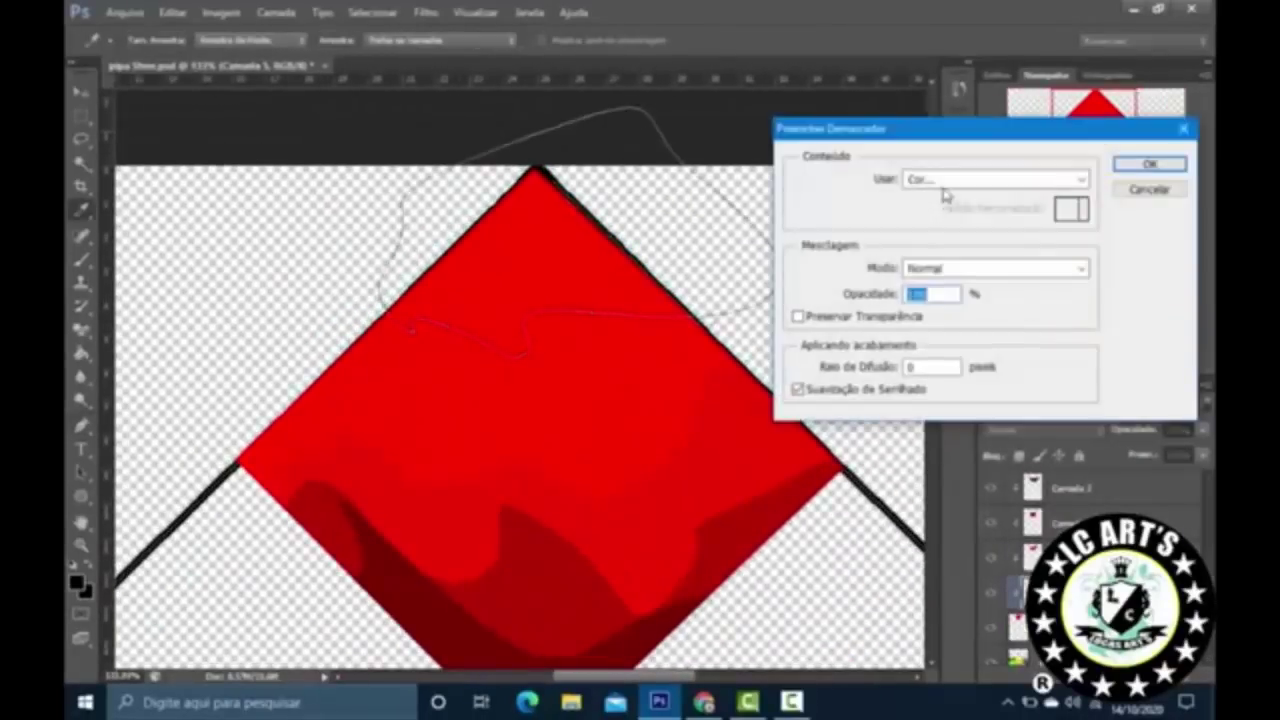
left_click(995, 178)
left_click(926, 200)
key("Return")
key("Return")
scroll(757, 294, "down", 4)
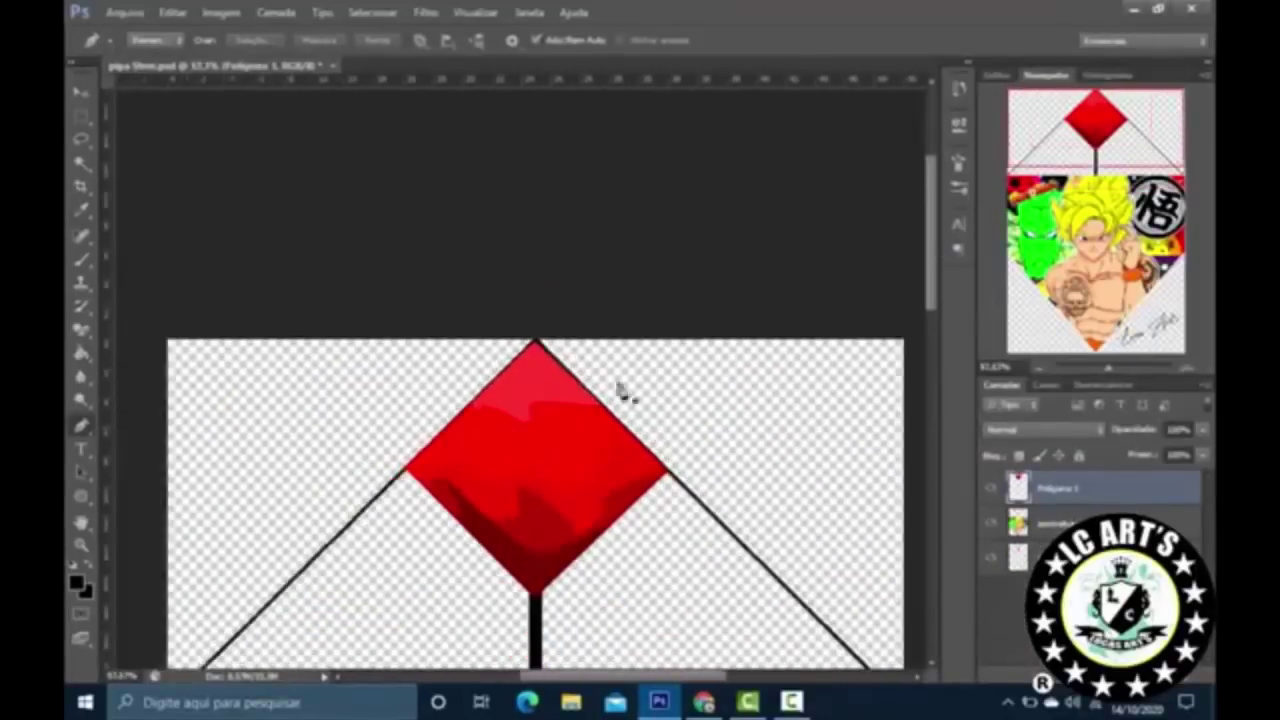
Step: Switch to the browser, search Google Images for "super saiyajin silhueta" and choose a black-and-white silhouette picture
key("alt+Tab")
type("su")
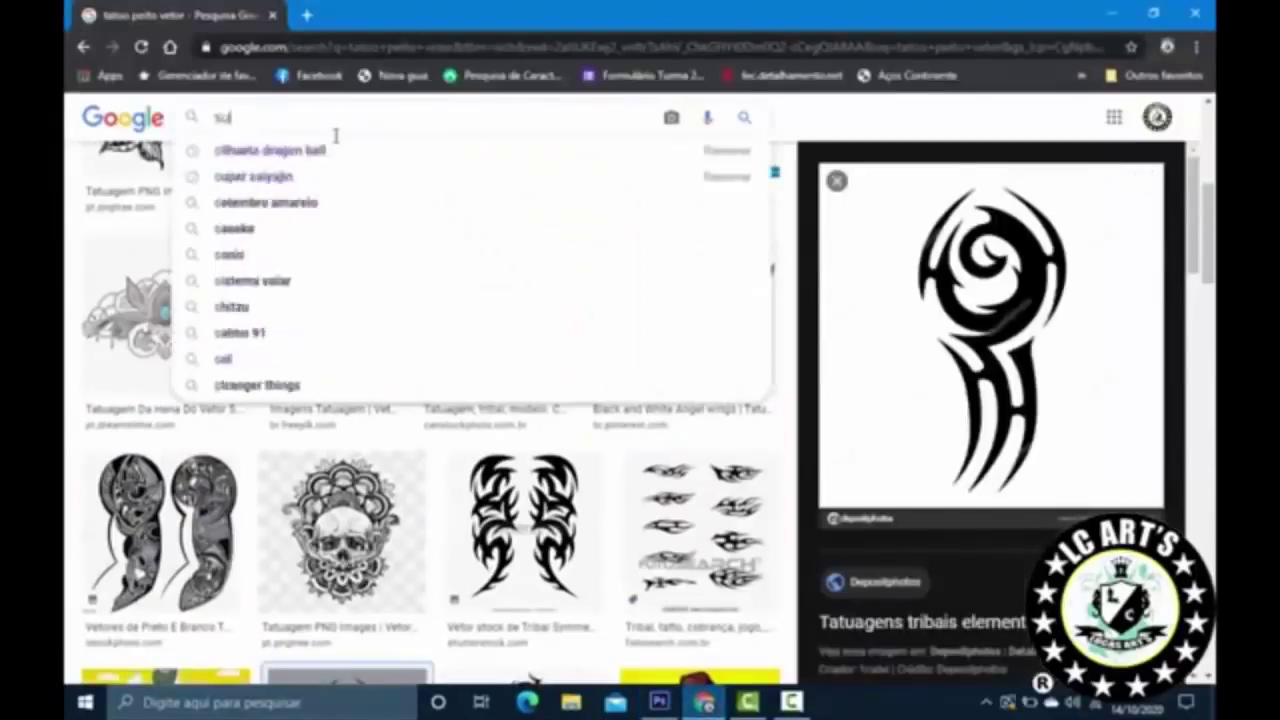
type("per saiyajin silhueta")
key("Return")
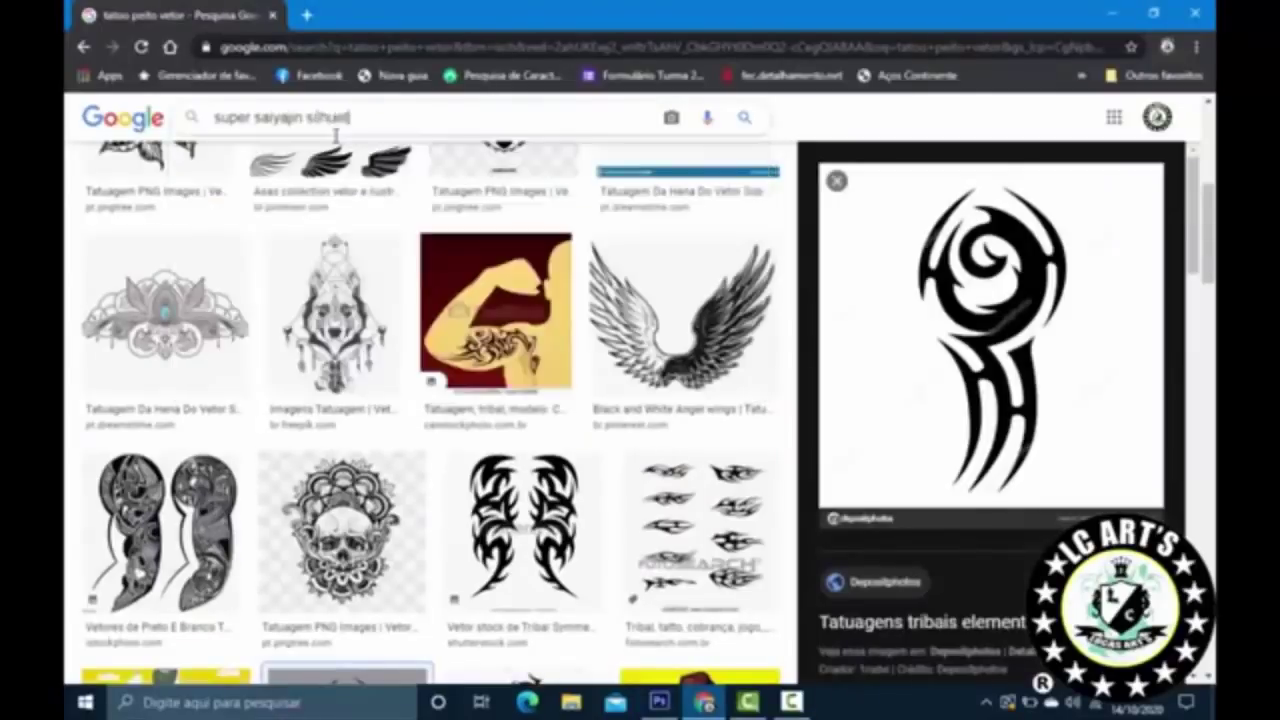
left_click(147, 568)
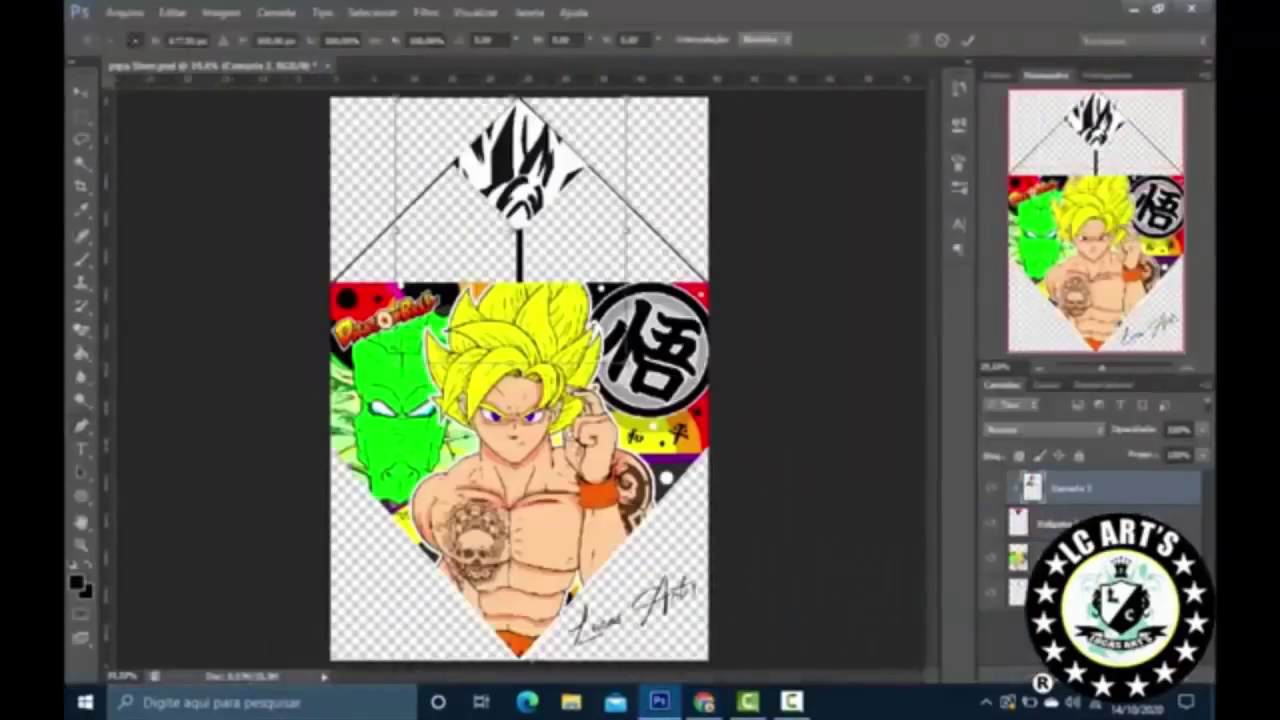
Step: Shrink the clipped Super Saiyan silhouette to fit the diamond and keep only its black artwork over the red
left_click_drag(512, 280, 533, 222)
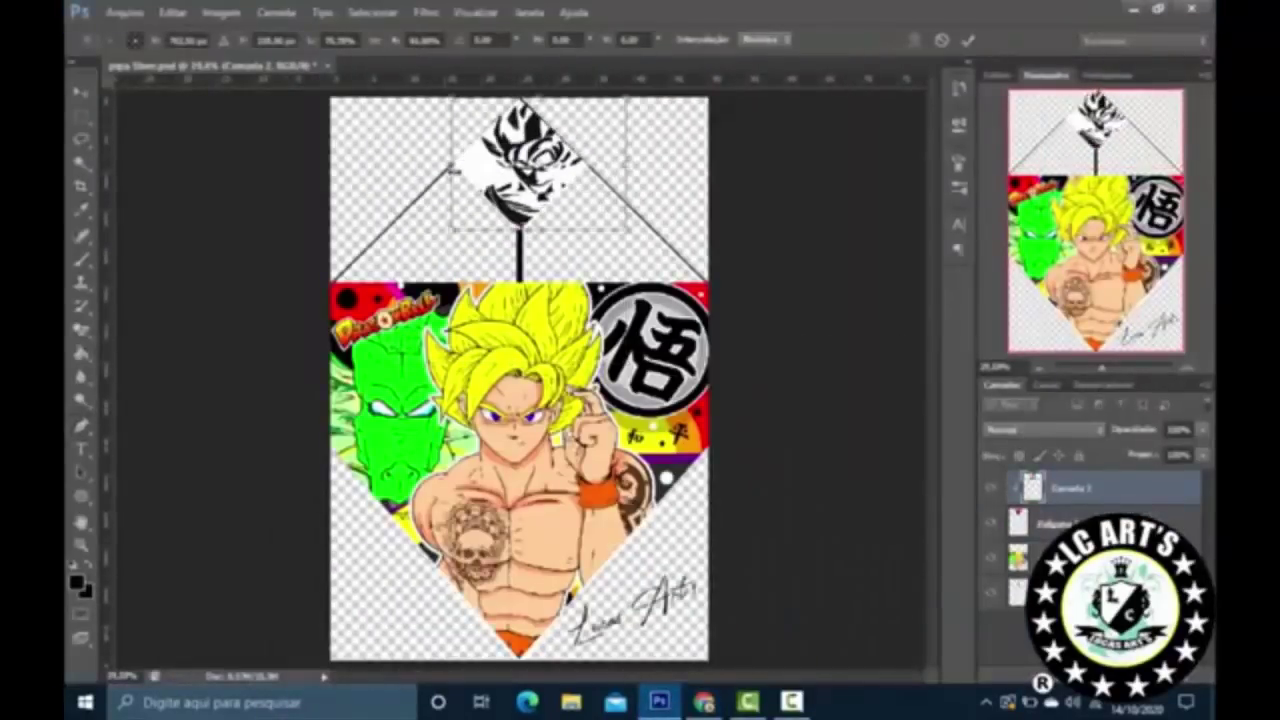
key("ctrl+shift+alt+v")
key("ctrl+t")
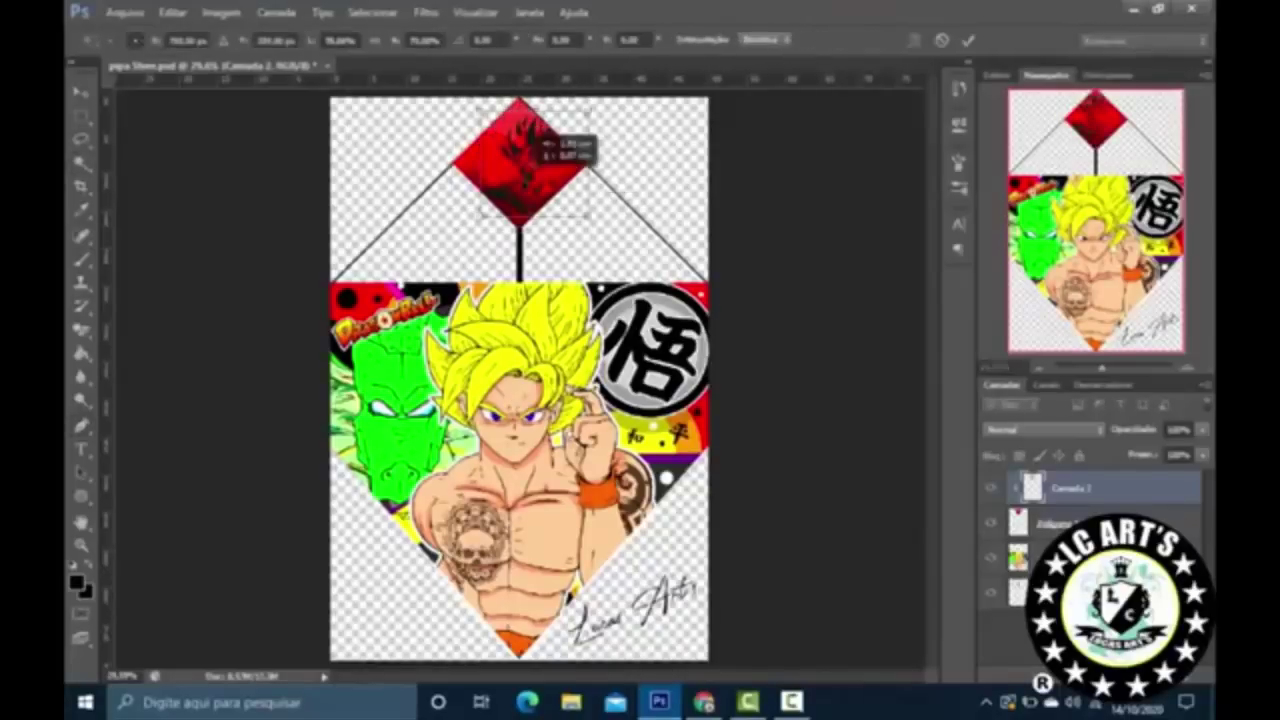
key("ctrl+u")
key("Return")
Step: Enlarge the silhouette slightly and center it within the red diamond
scroll(523, 117, "up", 4)
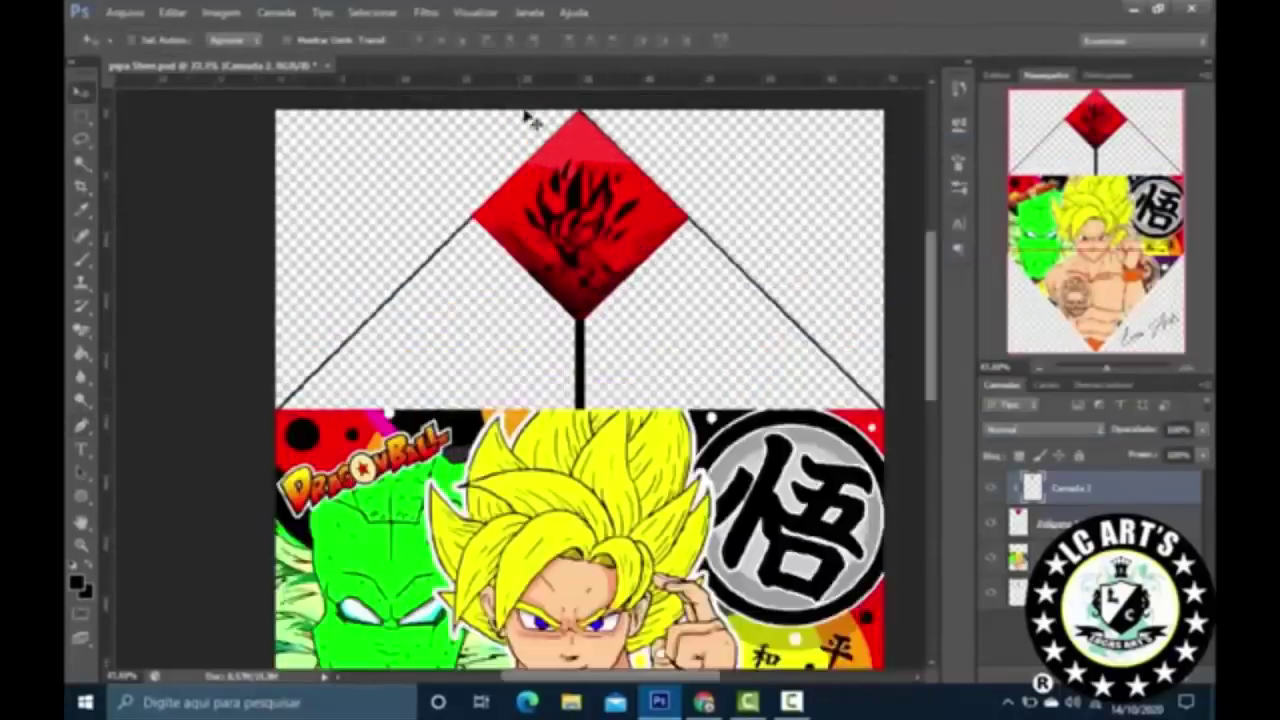
left_click_drag(643, 131, 615, 115)
key("Return")
scroll(766, 290, "down", 4)
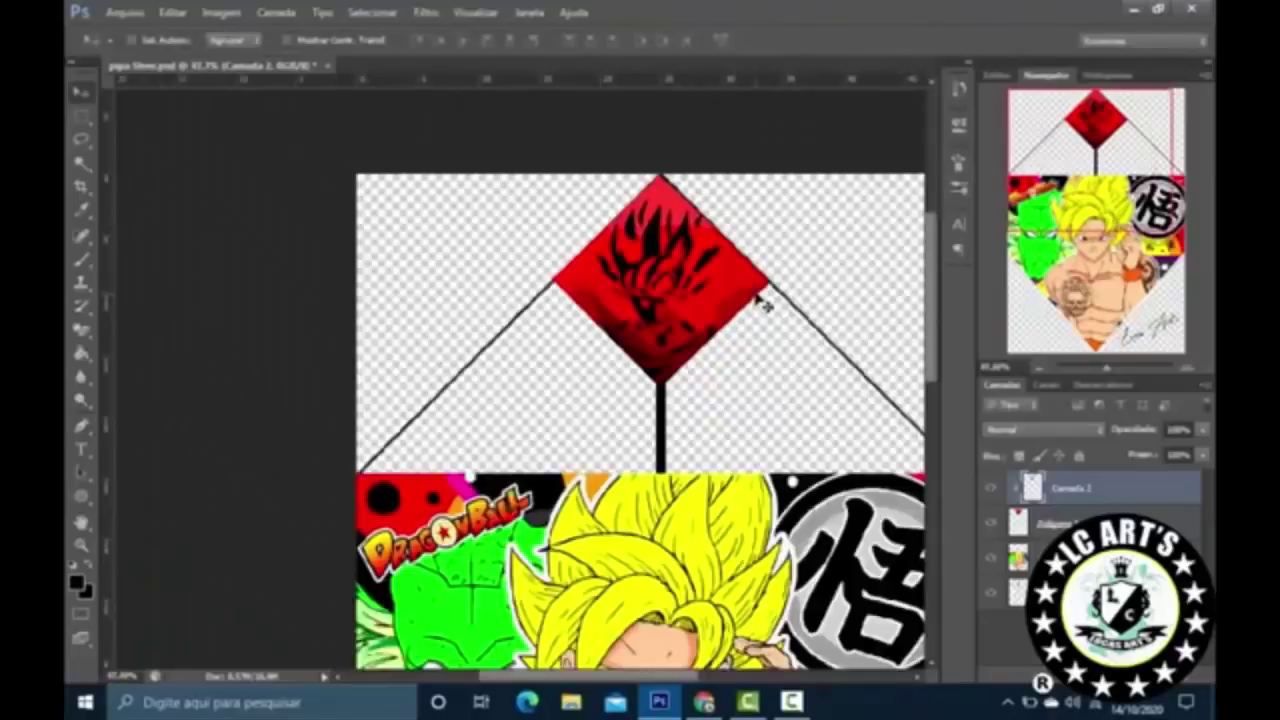
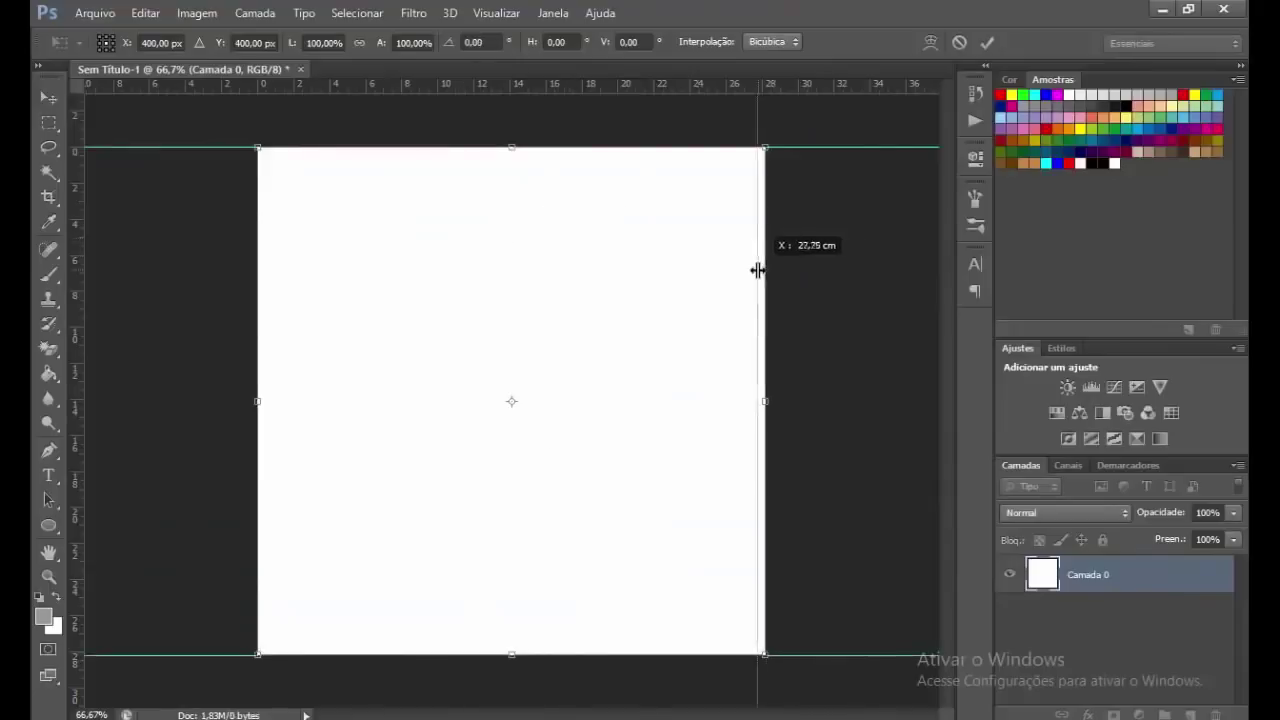
Step: Add guides on the canvas's left and right edges and through its vertical and horizontal center lines
left_click_drag(75, 270, 258, 270)
left_click_drag(520, 85, 528, 403)
left_click_drag(75, 330, 512, 355)
key("Return")
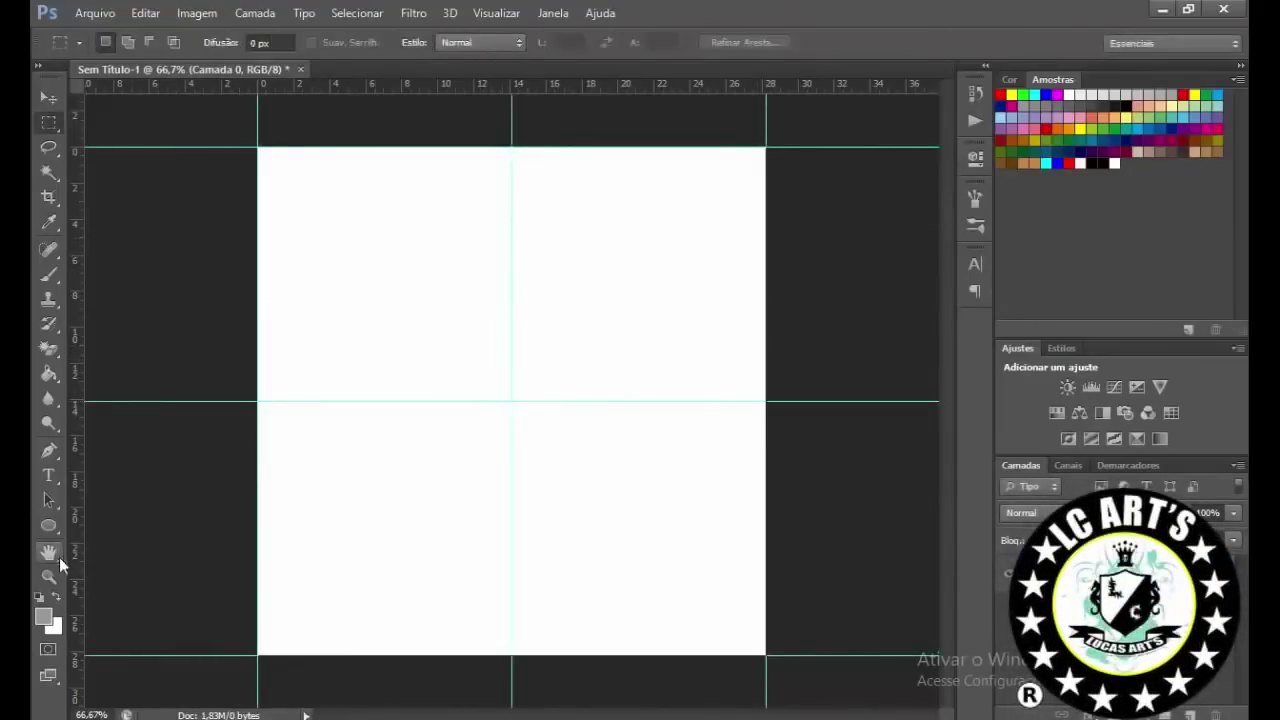
Step: Draw an 800 x 800 px ellipse with black fill and no stroke, spanning the canvas between the outer guides
left_click(220, 42)
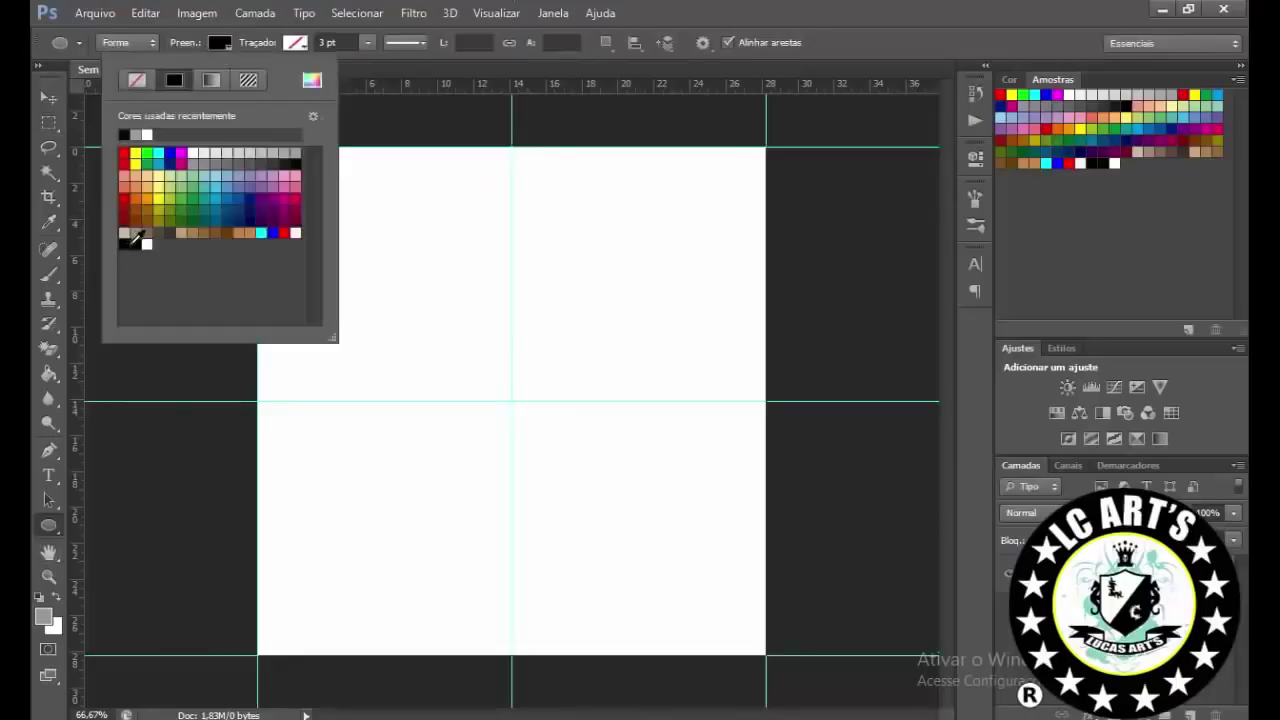
double_click(137, 236)
left_click_drag(259, 148, 767, 652)
key("v")
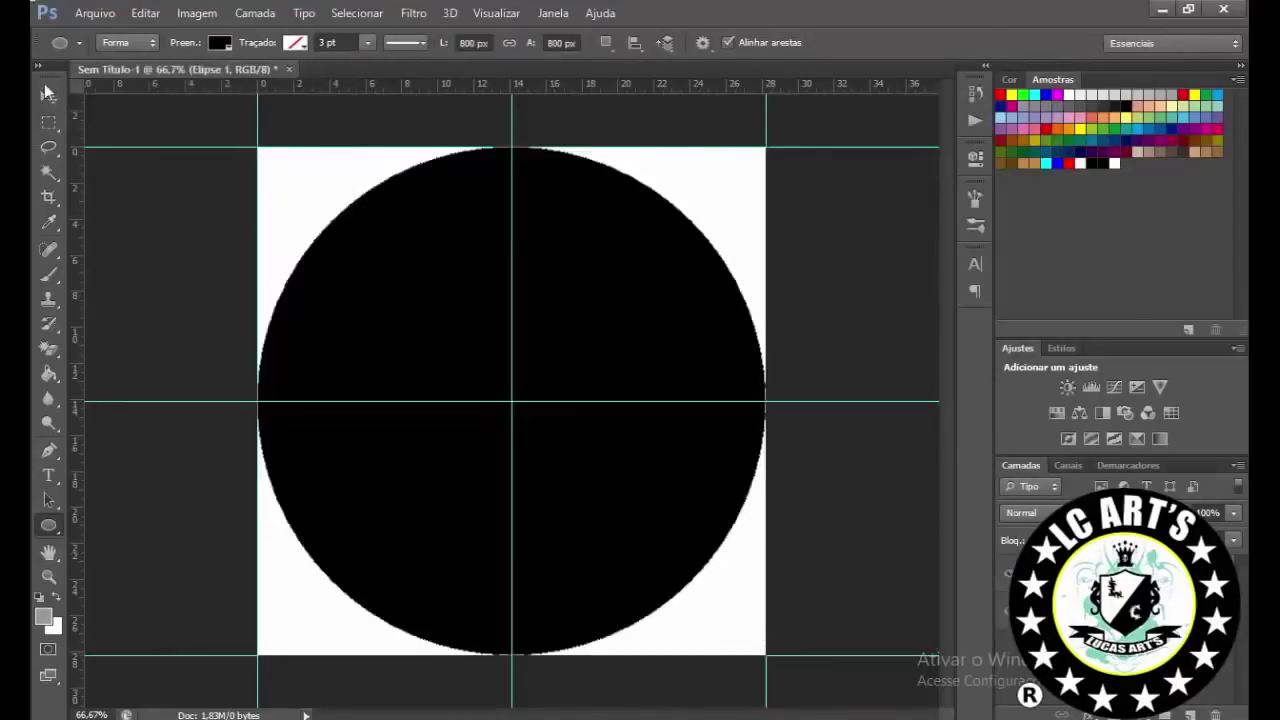
Step: Delete the white background layer and duplicate the black circle as a rasterized layer
key("Delete")
key("ctrl+t")
right_click(780, 300)
left_click(830, 217)
key("Return")
key("ctrl+j")
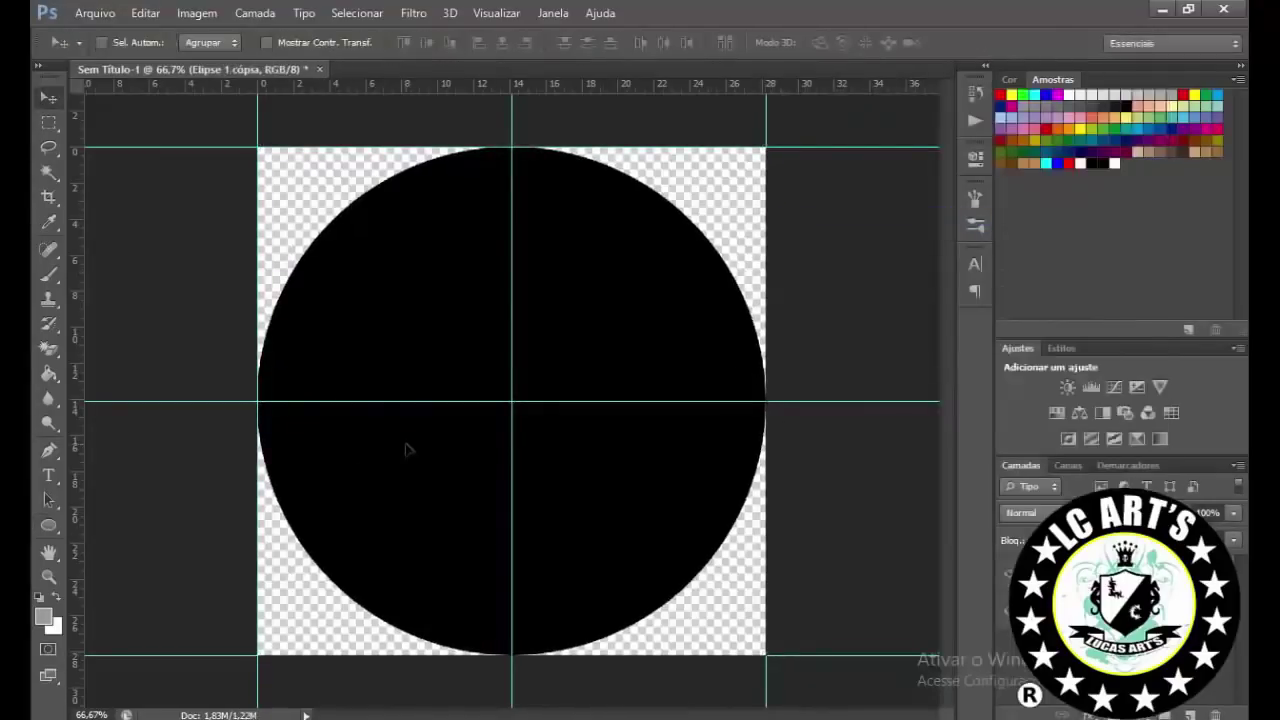
Step: Invert the circle copy to white, scale it down slightly inside the black circle, center it and duplicate it
key("ctrl+i")
key("ctrl+t")
left_click_drag(765, 149, 752, 163)
key("Return")
key("Up")
key("Right")
key("ctrl+t")
key("Down")
key("Left")
key("Return")
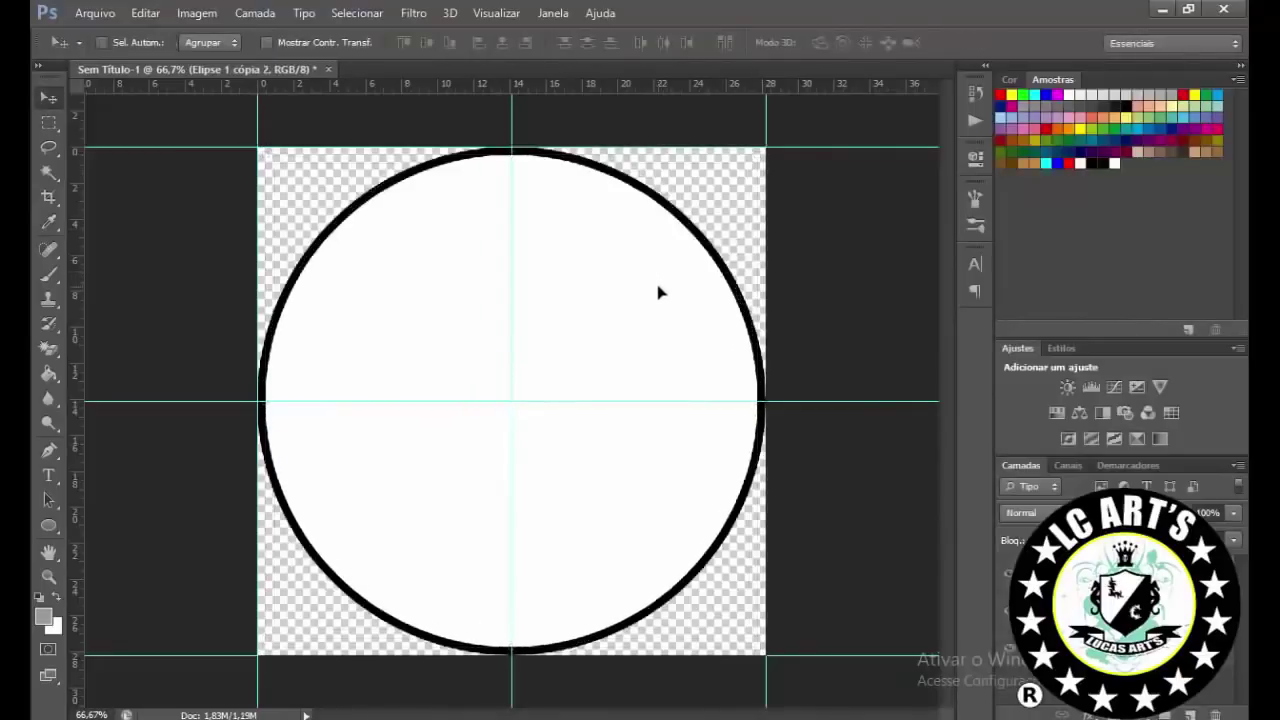
Step: Invert the newest circle copy to black and scale it about the center into a smaller inner circle
key("ctrl+i")
key("ctrl+t")
left_click_drag(765, 149, 662, 250)
key("Return")
key("ctrl+t")
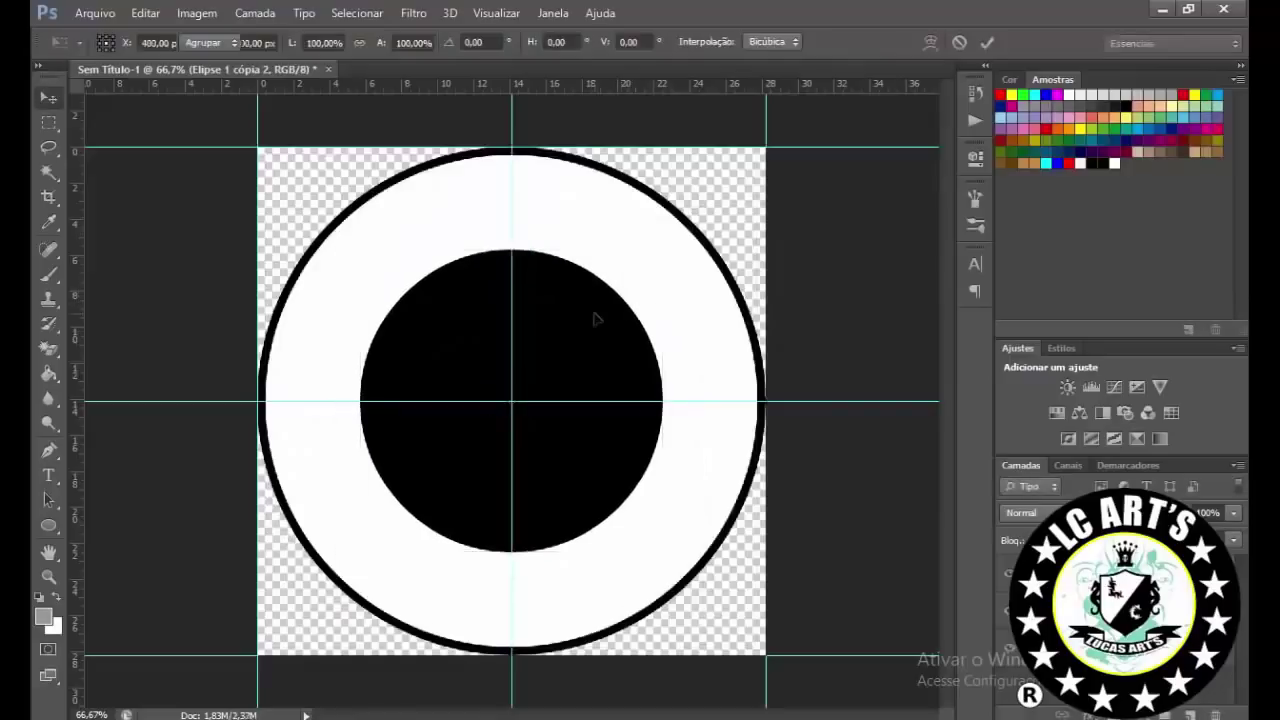
key("Return")
Step: Duplicate the inner black circle, invert the copy to white and scale it down to leave a thin black outline
key("ctrl+j")
key("ctrl+i")
key("ctrl+t")
left_click_drag(660, 250, 586, 313)
key("Return")
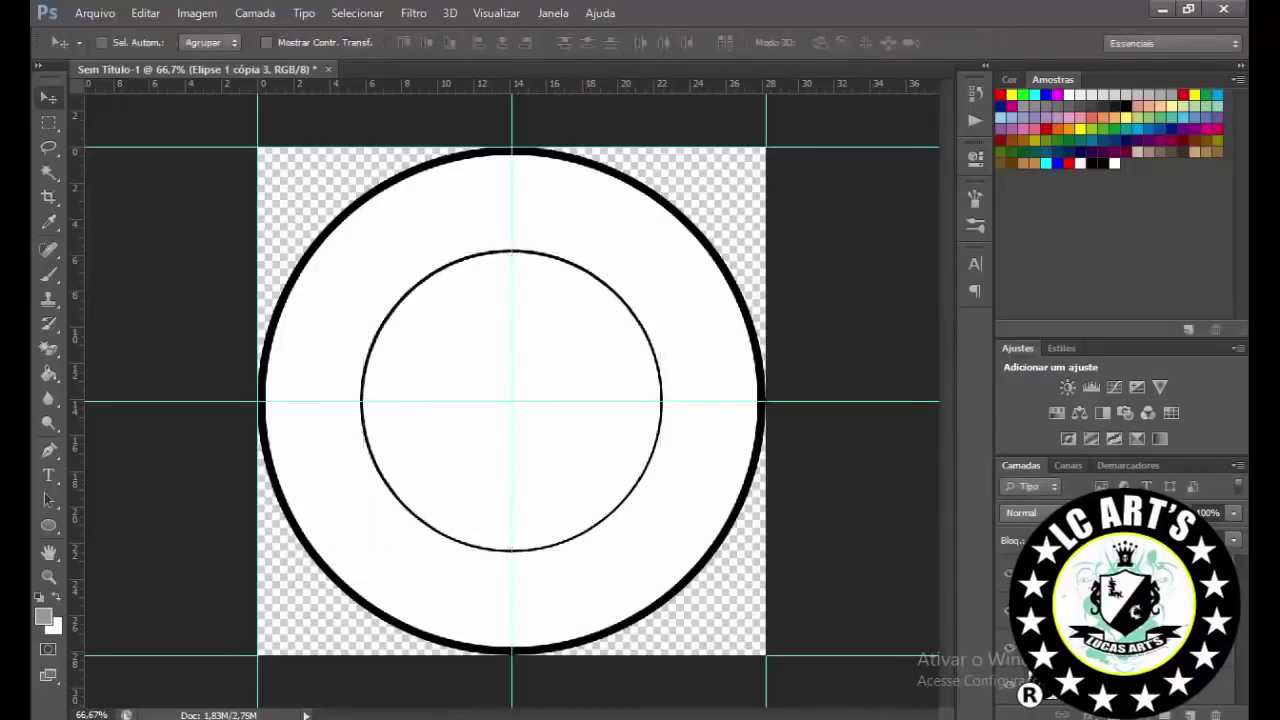
Step: Apply a linear gradient overlay from yellow at the bottom to red at the top on the larger white circle, rasterizing the style
double_click(1120, 612)
left_click(190, 527)
left_click_drag(498, 281, 1140, 110)
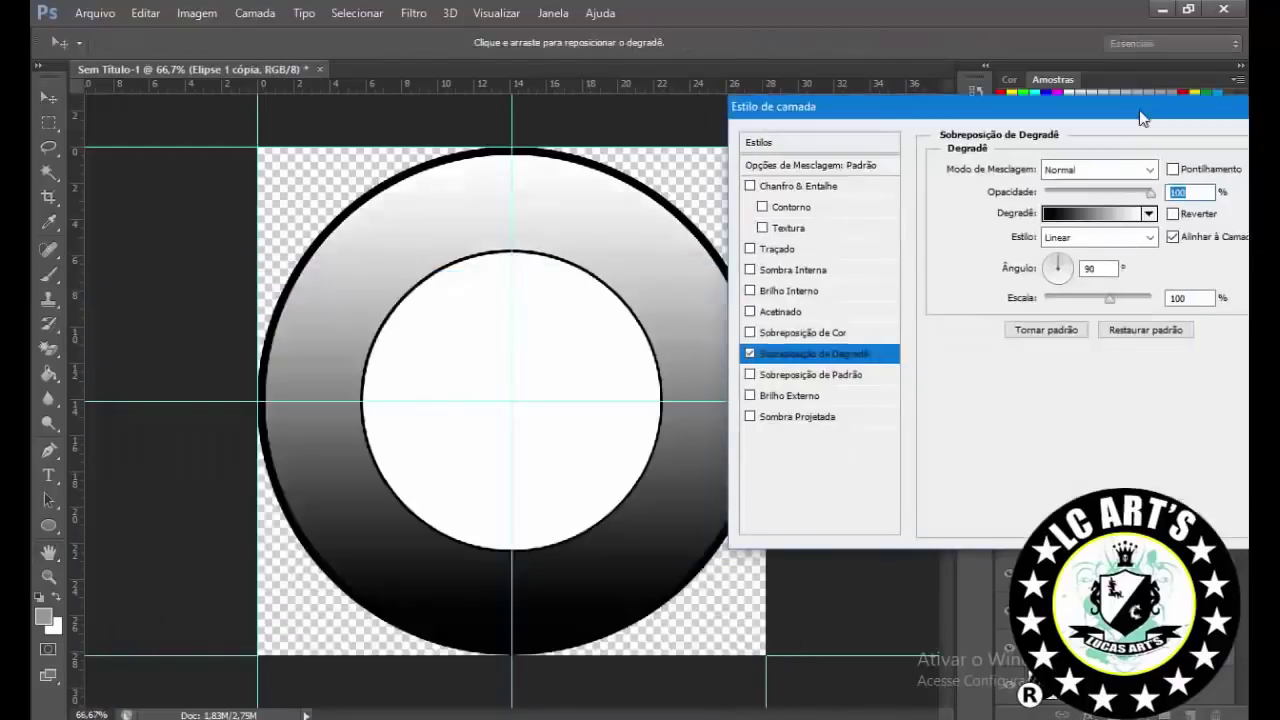
left_click(1095, 213)
double_click(722, 606)
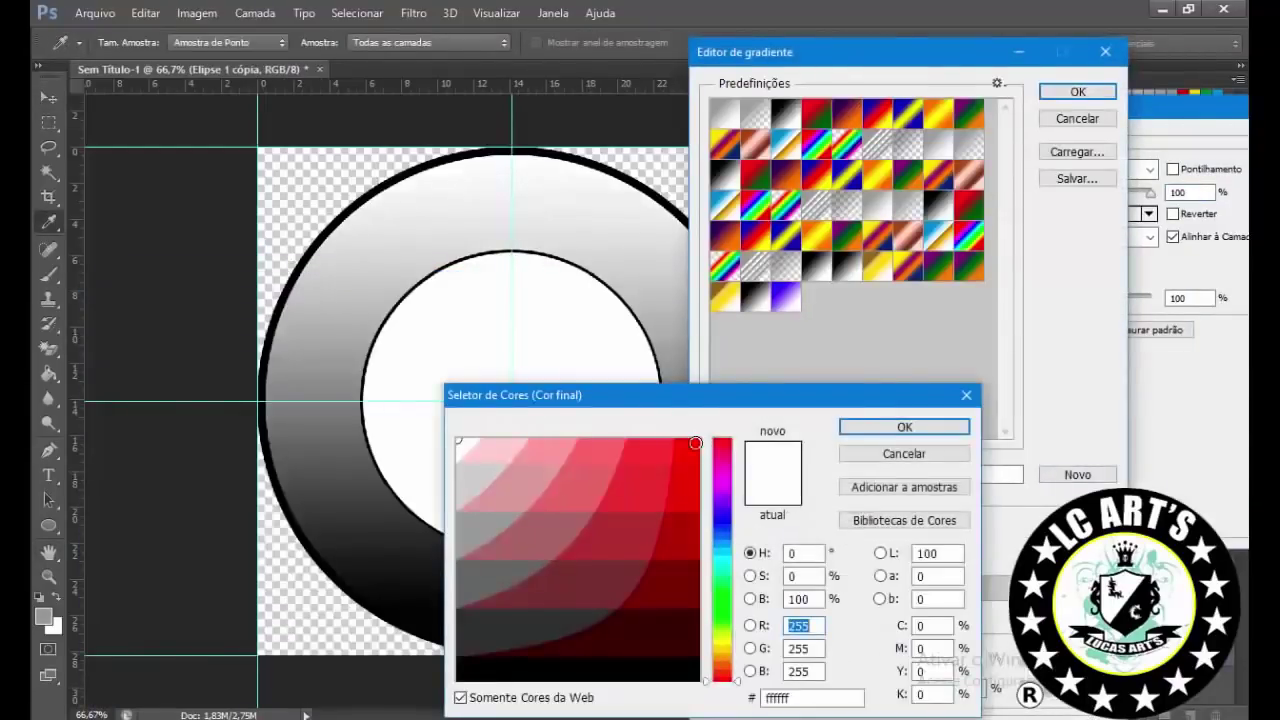
key("Return")
double_click(715, 611)
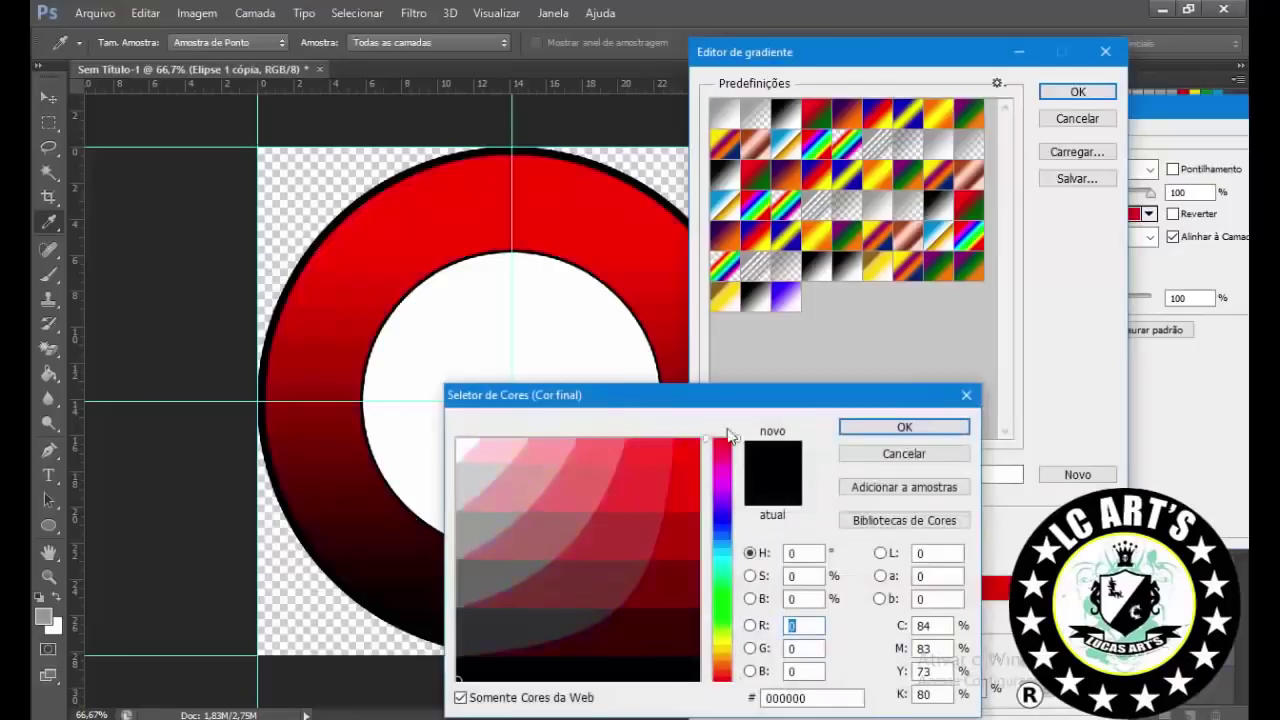
left_click(722, 648)
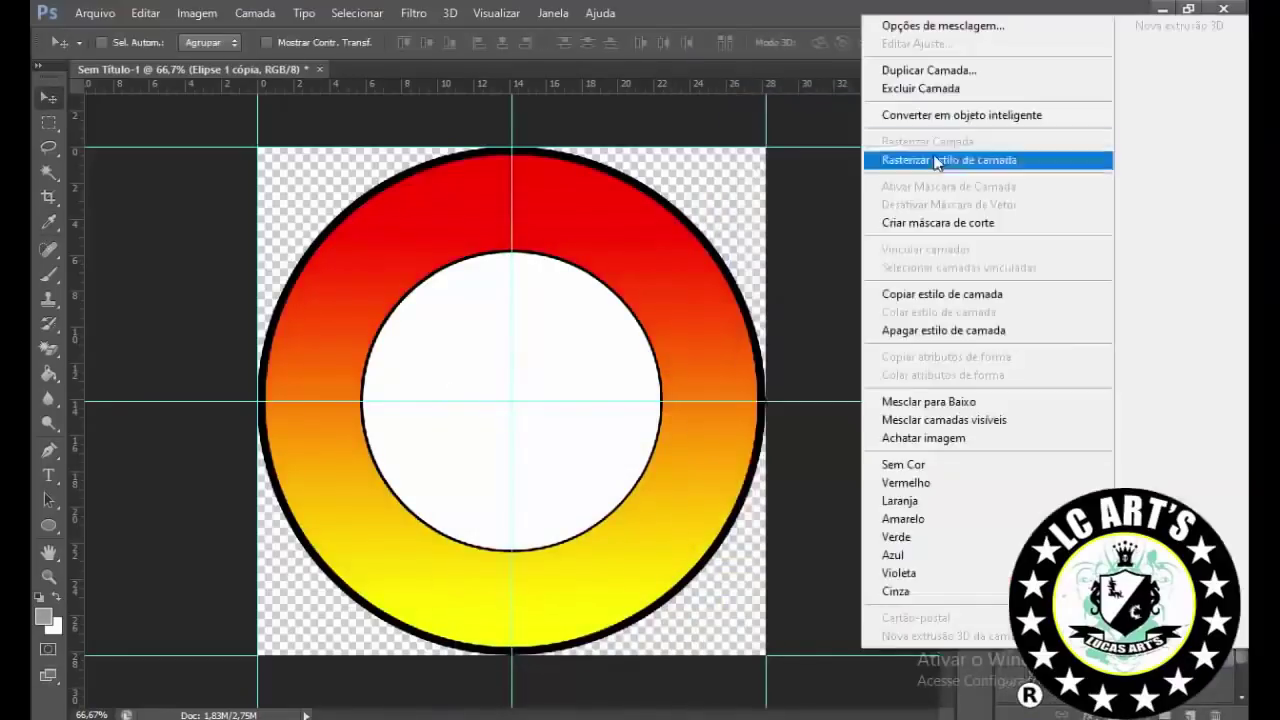
left_click(937, 160)
Step: Place the One Piece collage image, scale it to about 350%, rotate it about -12.4° and position it over the ring's left side
left_click(95, 13)
left_click(142, 323)
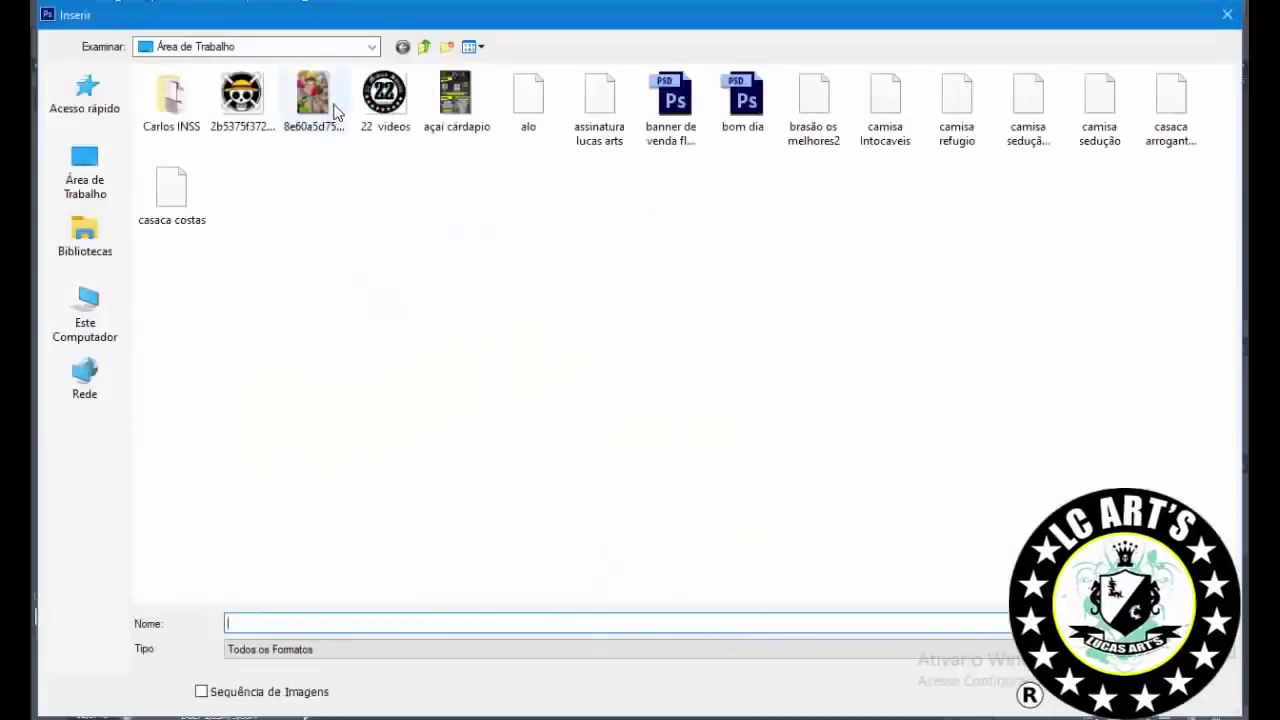
key("Escape")
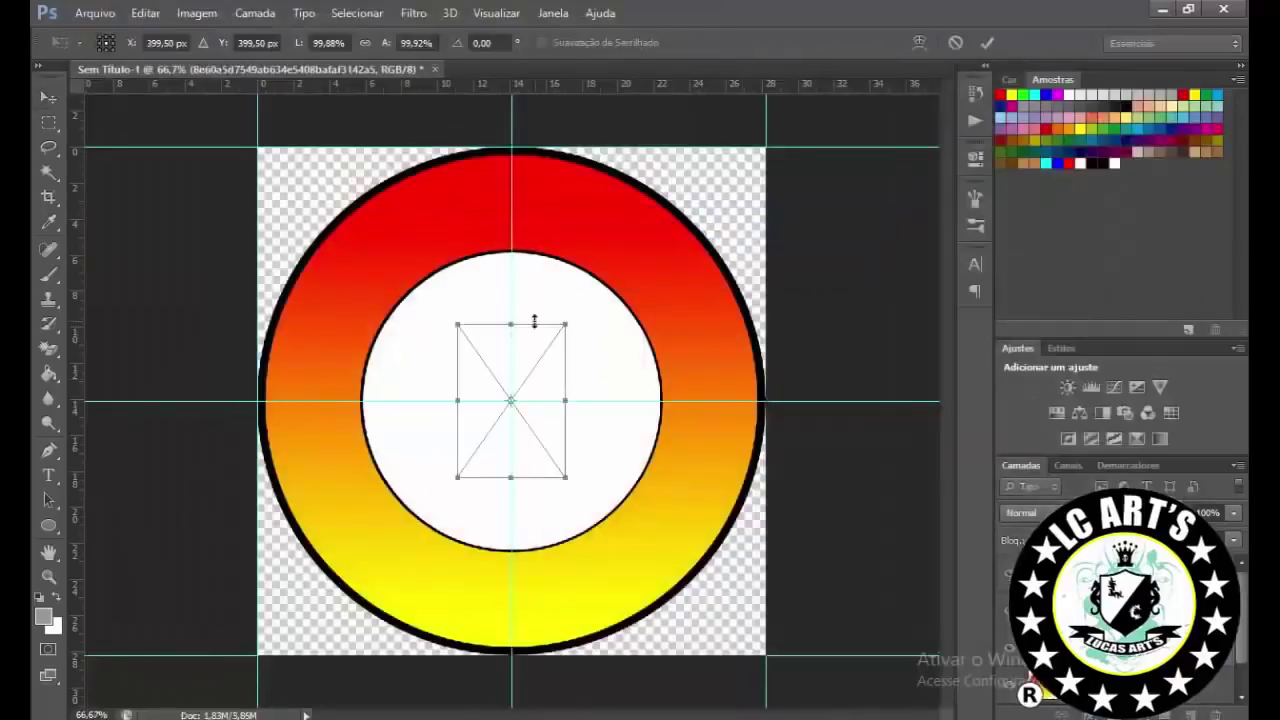
left_click_drag(565, 324, 745, 70)
left_click_drag(600, 300, 401, 334)
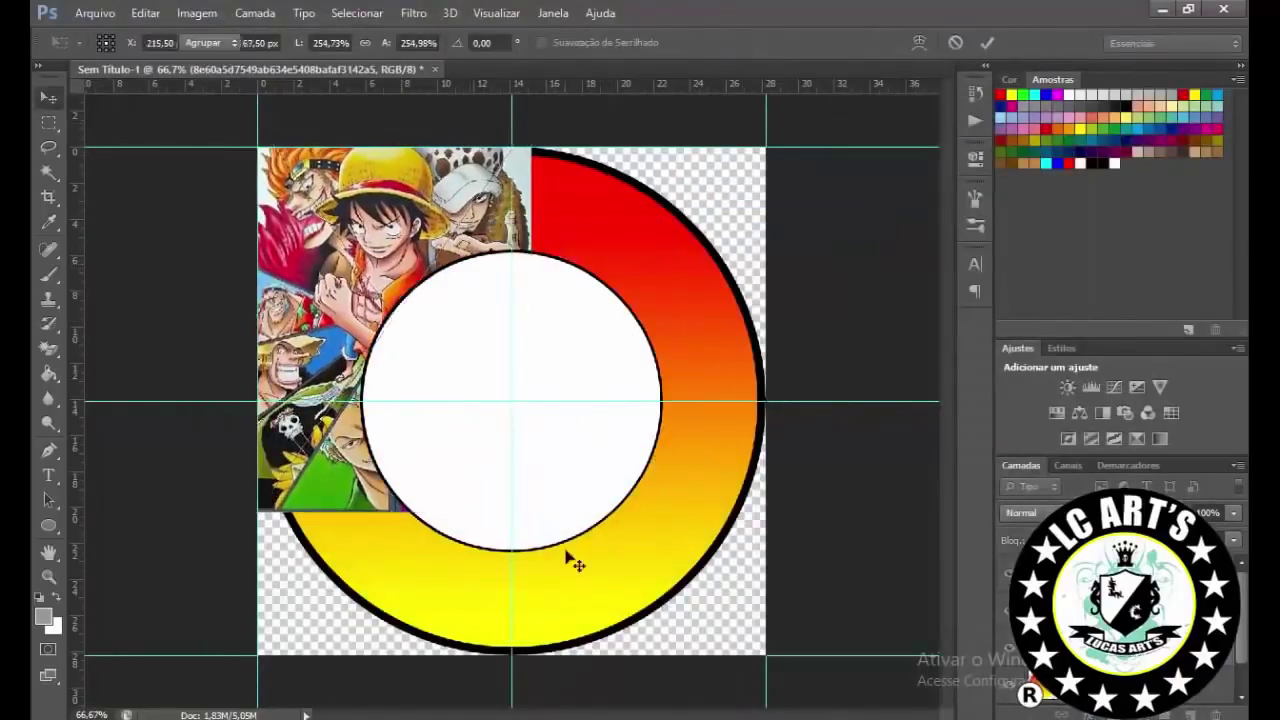
left_click_drag(594, 571, 644, 522)
left_click_drag(571, 486, 710, 605)
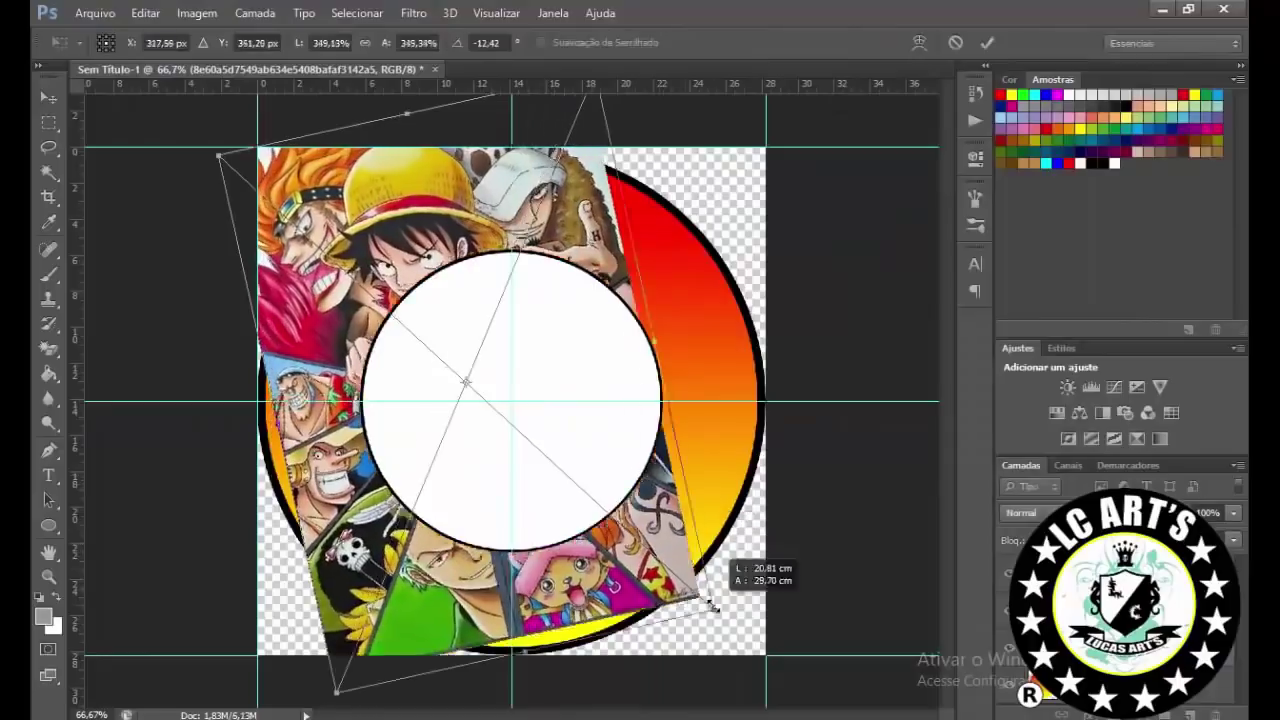
left_click_drag(650, 520, 608, 434)
key("Return")
Step: Clip the collage image to the gradient ring and set its blend mode to Linear Light (Luz Linear)
right_click(1110, 578)
left_click(929, 186)
left_click(48, 349)
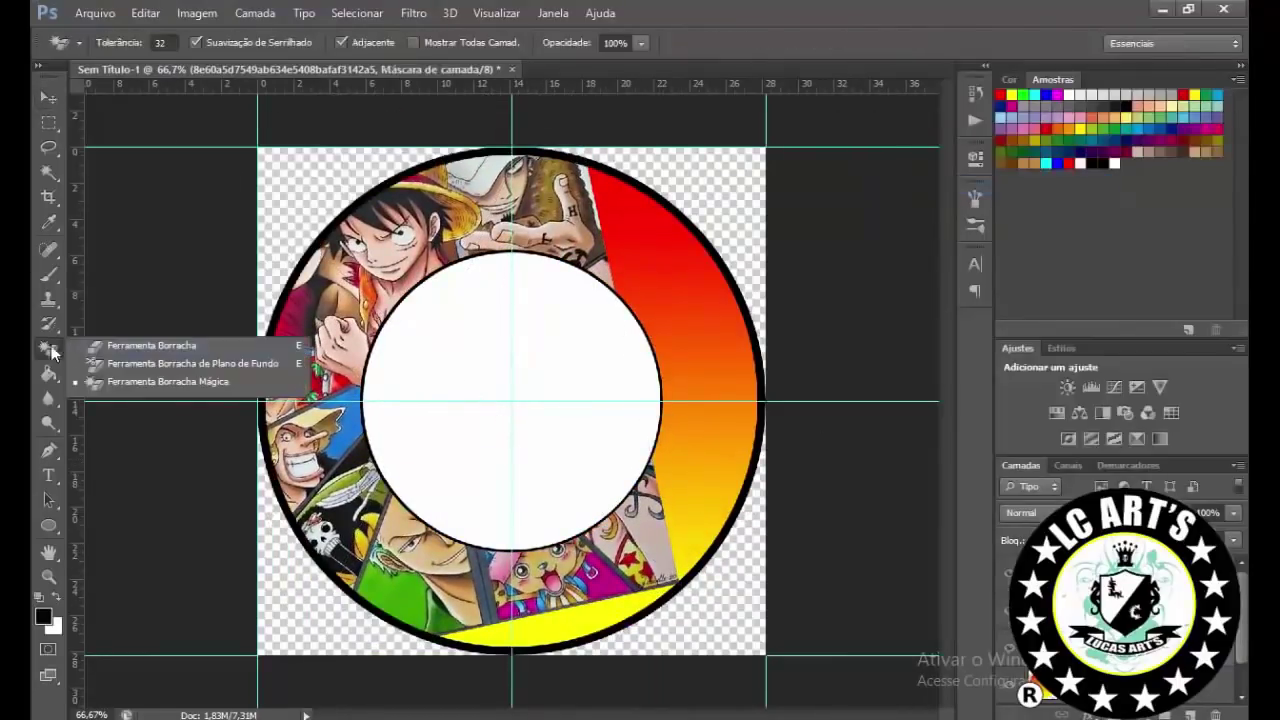
left_click(48, 274)
left_click(1030, 516)
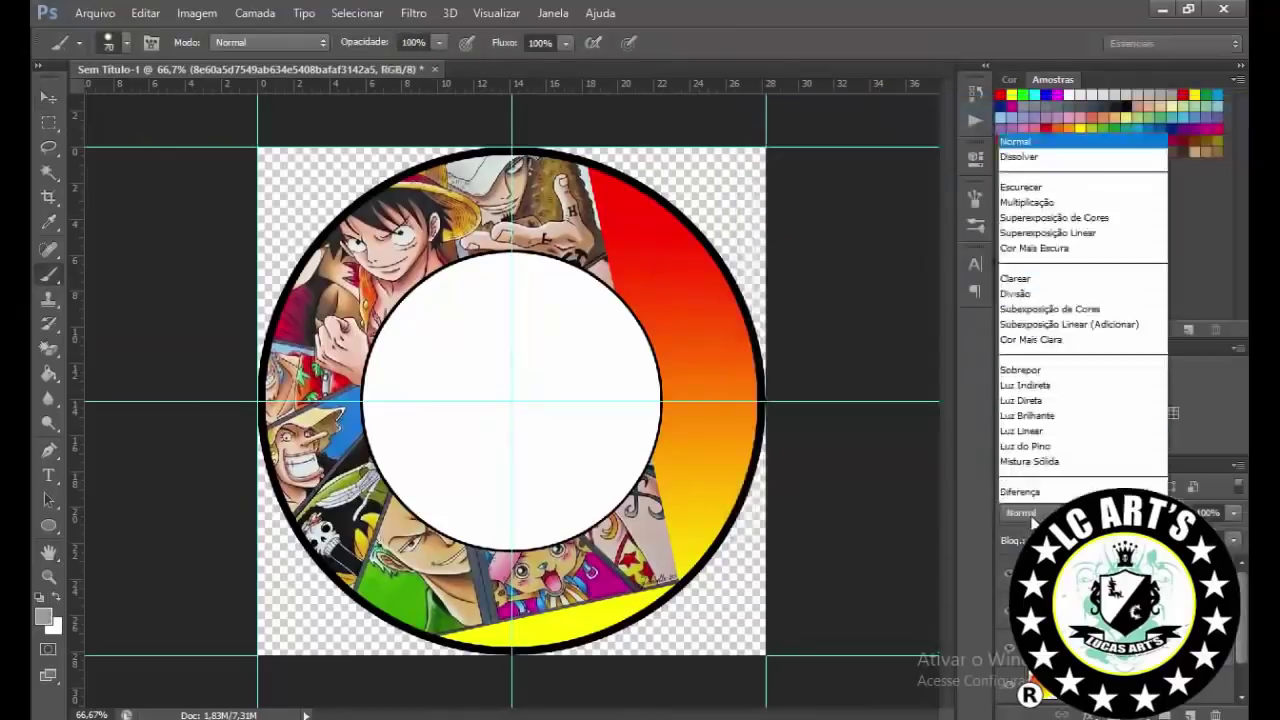
left_click(1100, 297)
key("Down")
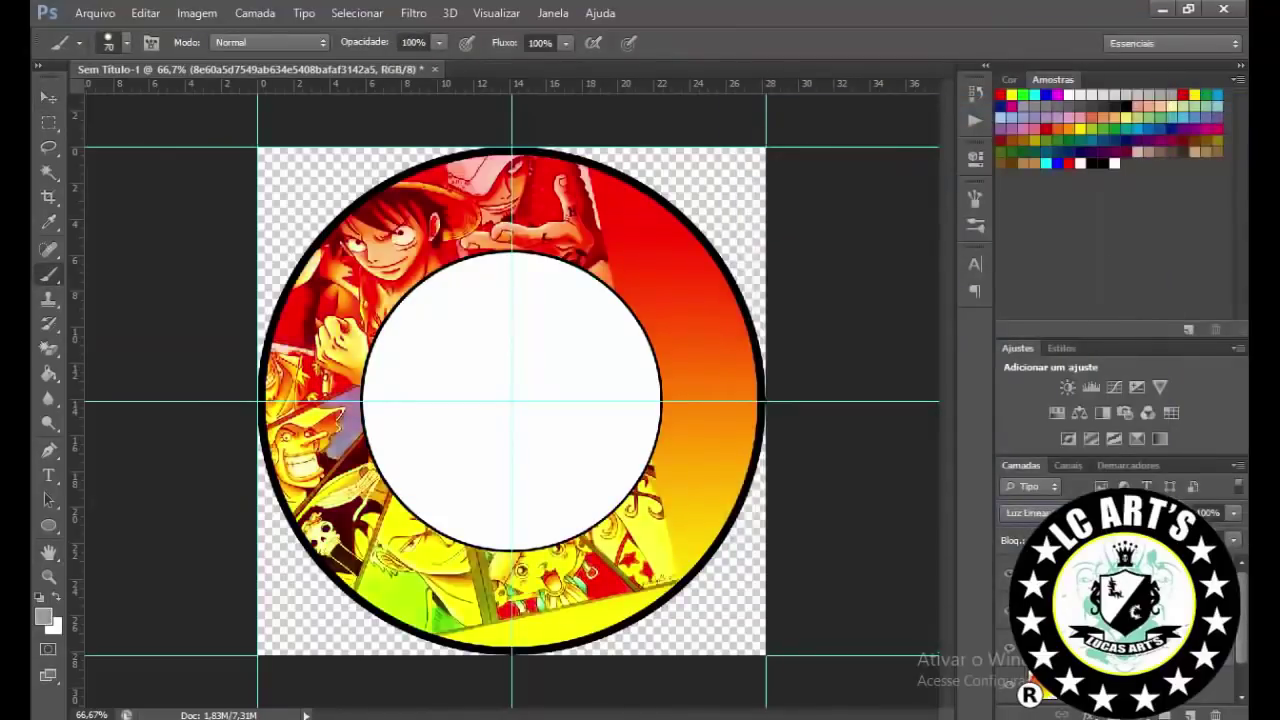
Step: Add a layer mask to the collage and brush black over its lower and right edges to fade them into the gradient
left_click(1153, 714)
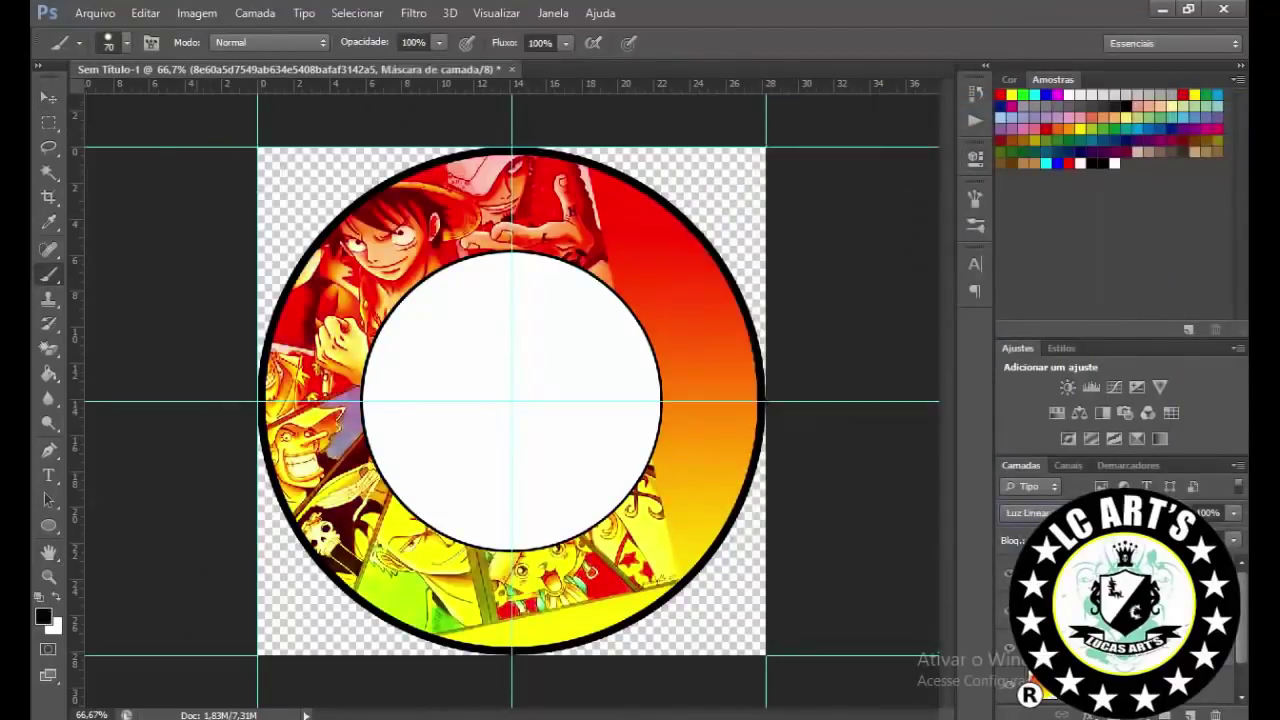
left_click_drag(463, 608, 500, 611)
key("bracketleft")
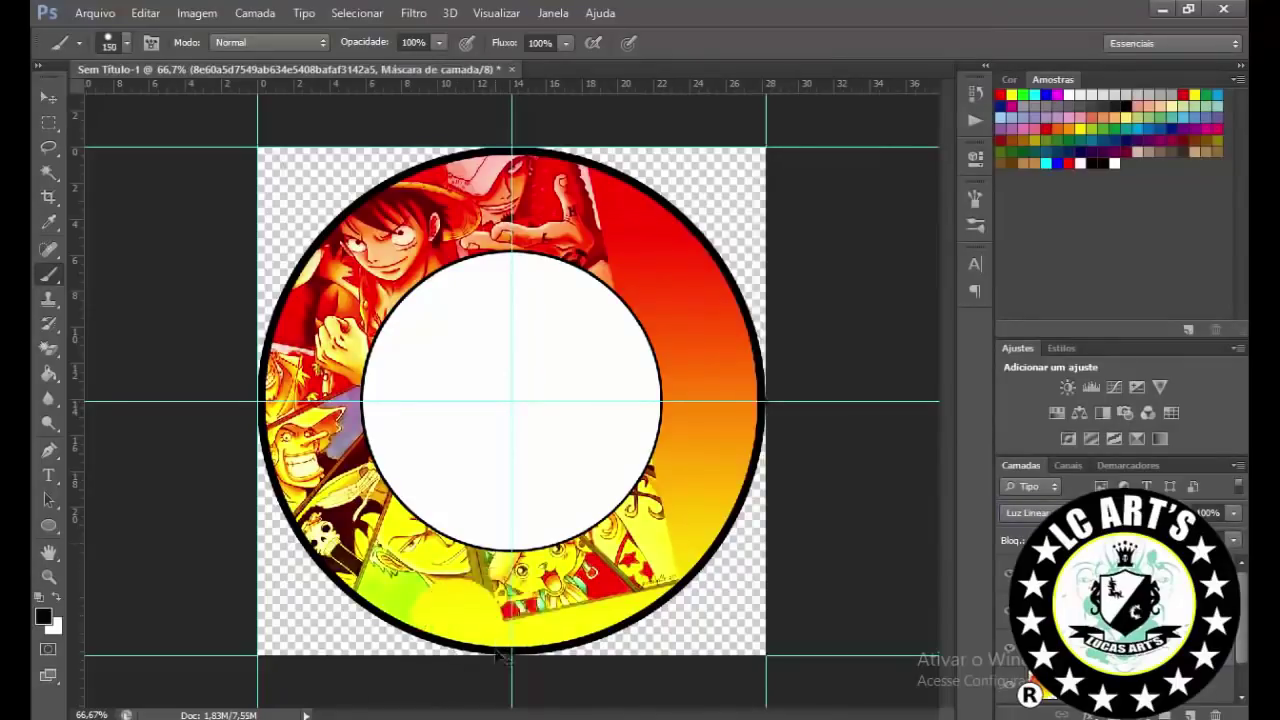
left_click_drag(444, 499, 428, 468)
left_click(128, 42)
left_click(628, 525)
mouse_move(645, 560)
left_mouse_down()
mouse_move(547, 601)
mouse_move(614, 557)
left_mouse_up()
key("bracketright")
left_click_drag(594, 300, 598, 205)
Step: Place the second One Piece group image, enlarge it over the ring's right side and toggle its clipping mask
left_click(95, 13)
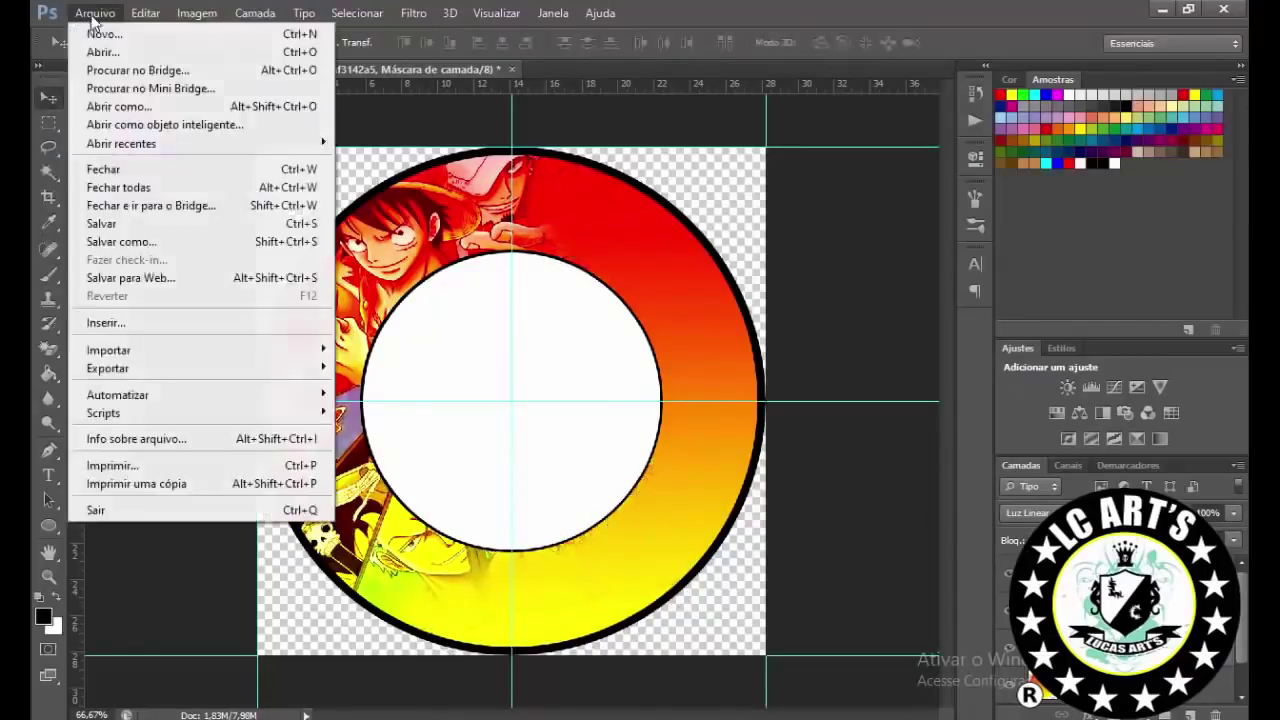
left_click(171, 337)
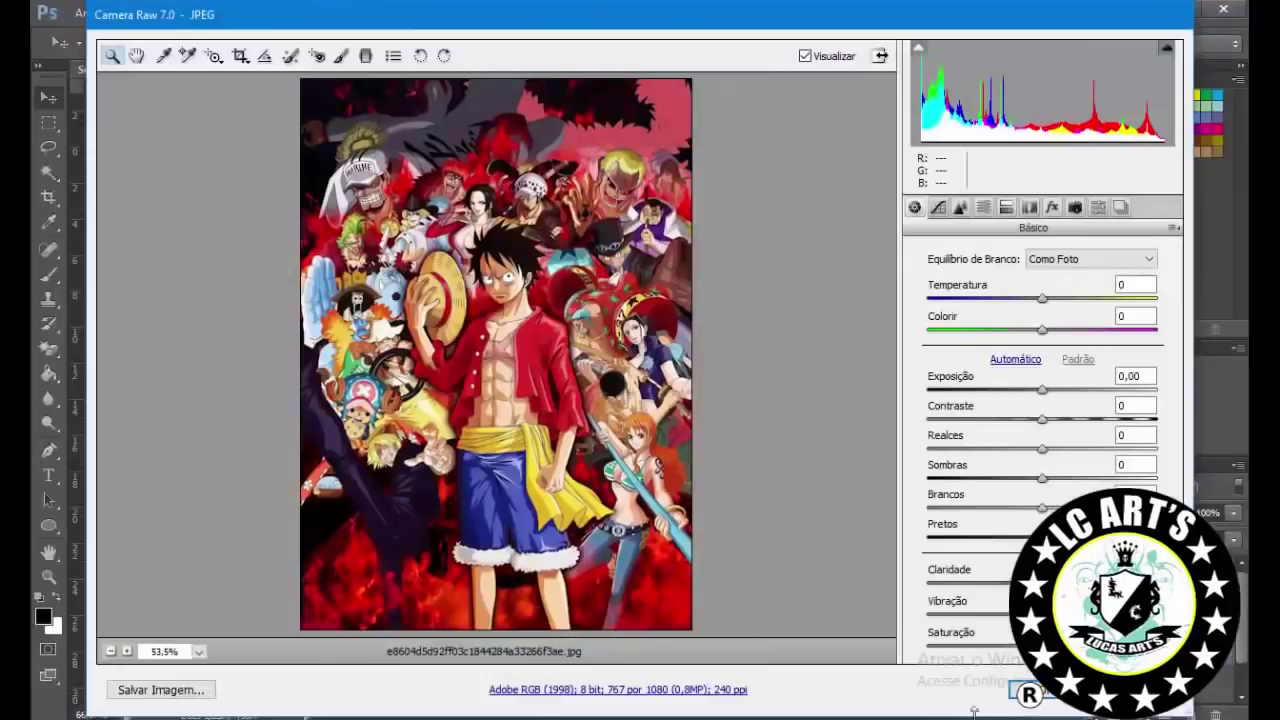
key("Return")
left_click_drag(722, 220, 820, 575)
key("Return")
key("ctrl+alt+g")
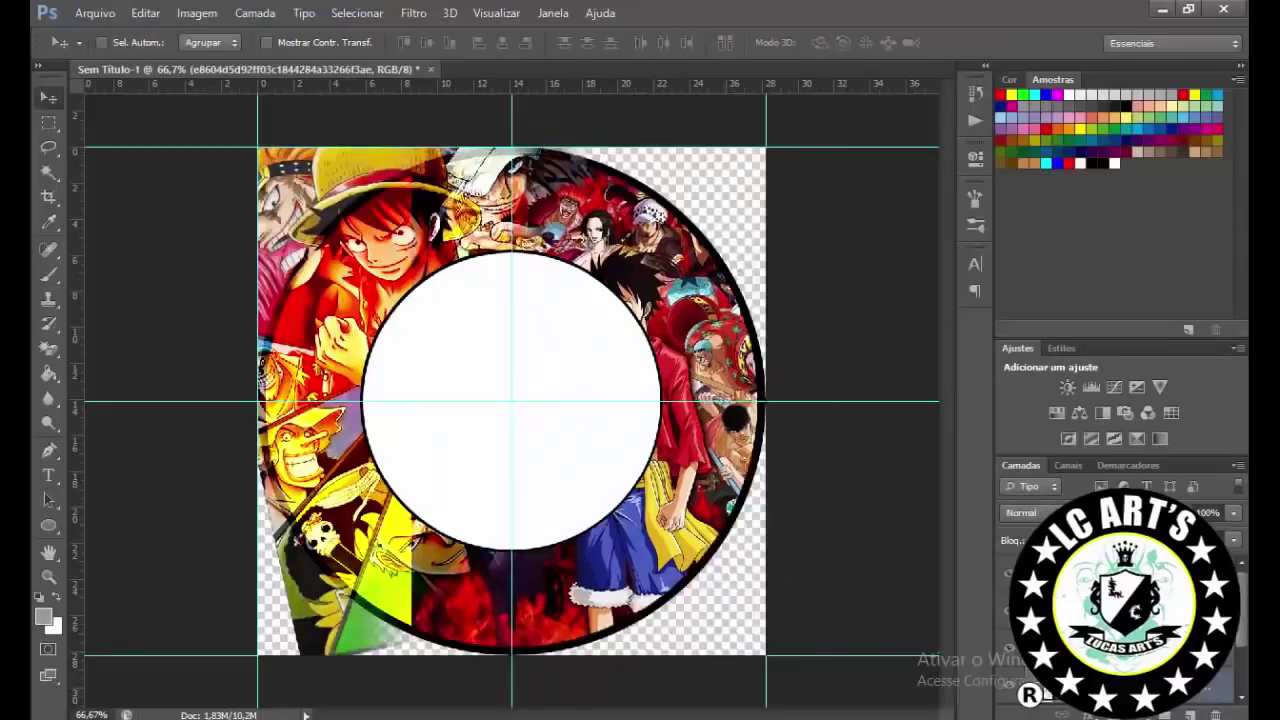
Step: Set the second group image's blend mode to Screen (Divisão)
left_click(1025, 512)
left_click(1030, 512)
scroll(1045, 512, "down", 7)
scroll(1045, 512, "down", 15)
Step: Add a layer mask to the second group image and brush away its left edge over the first collage
key("b")
key("ctrl+backslash")
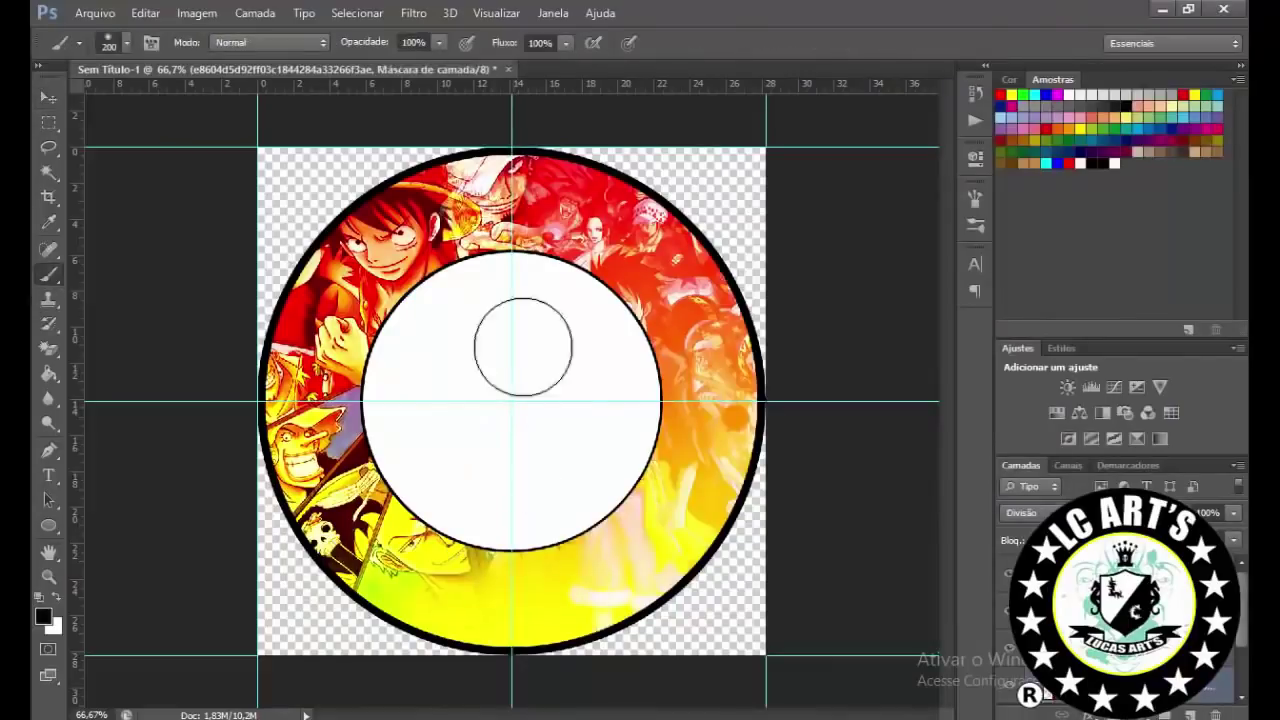
left_click(50, 98)
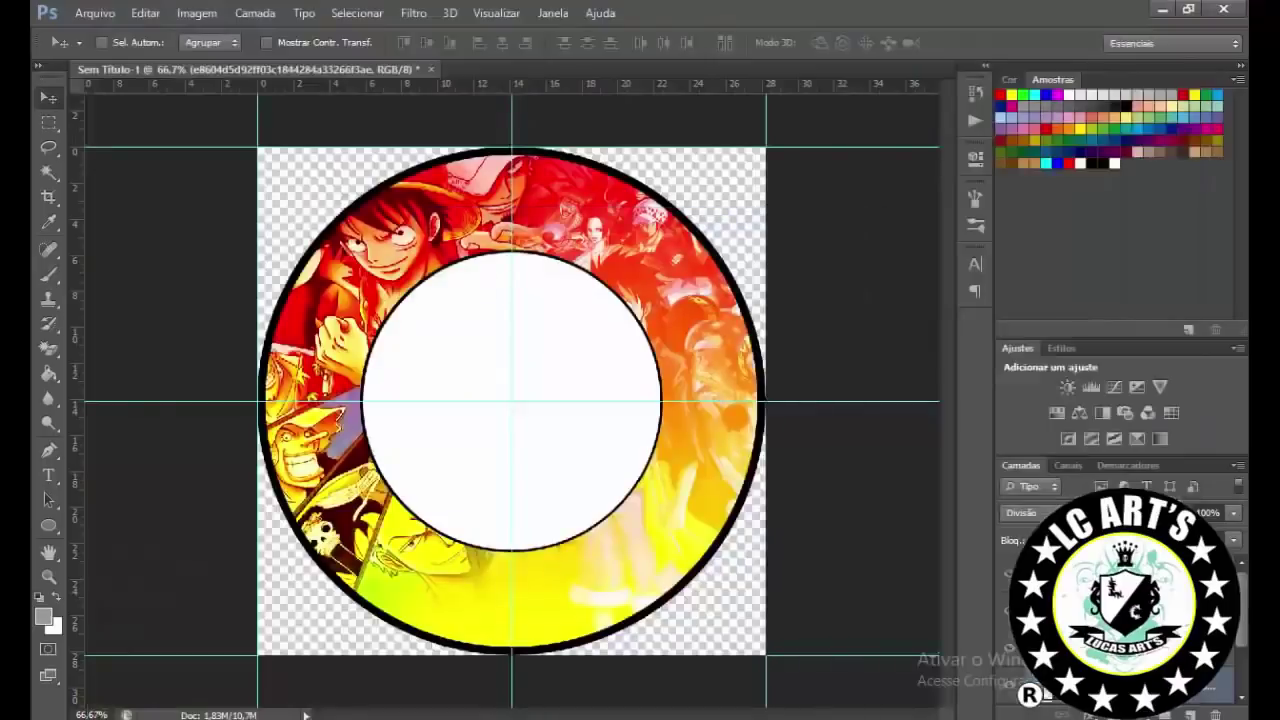
right_click(1040, 650)
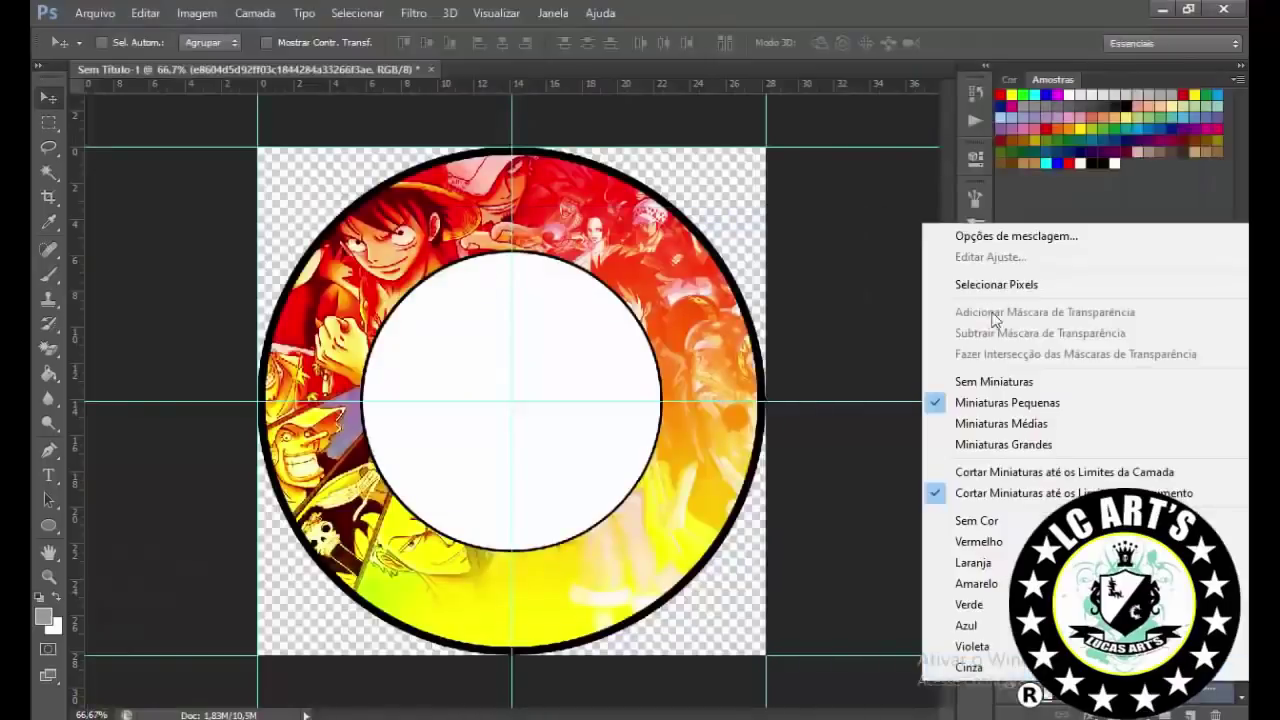
left_click(873, 303)
right_click(1040, 650)
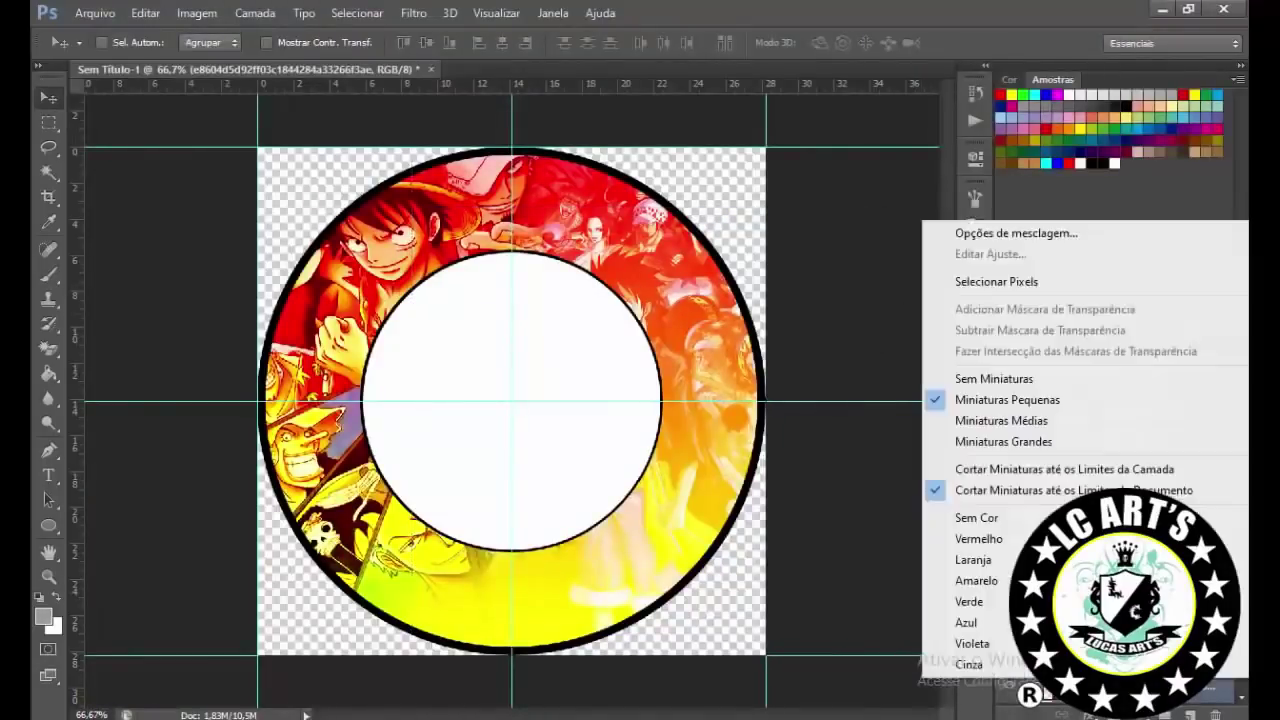
scroll(506, 248, "up", 3)
scroll(491, 234, "down", 4)
key("ctrl+t")
right_click(572, 112)
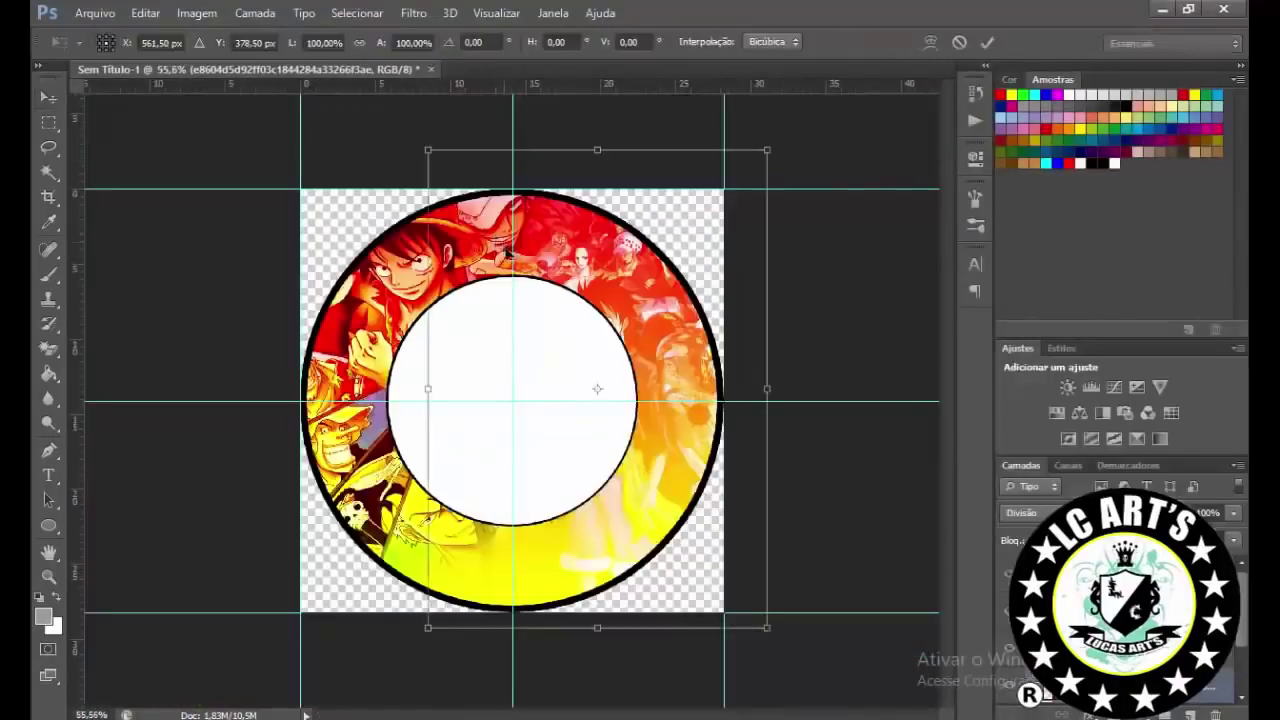
left_click(640, 257)
left_click(651, 306)
key("Escape")
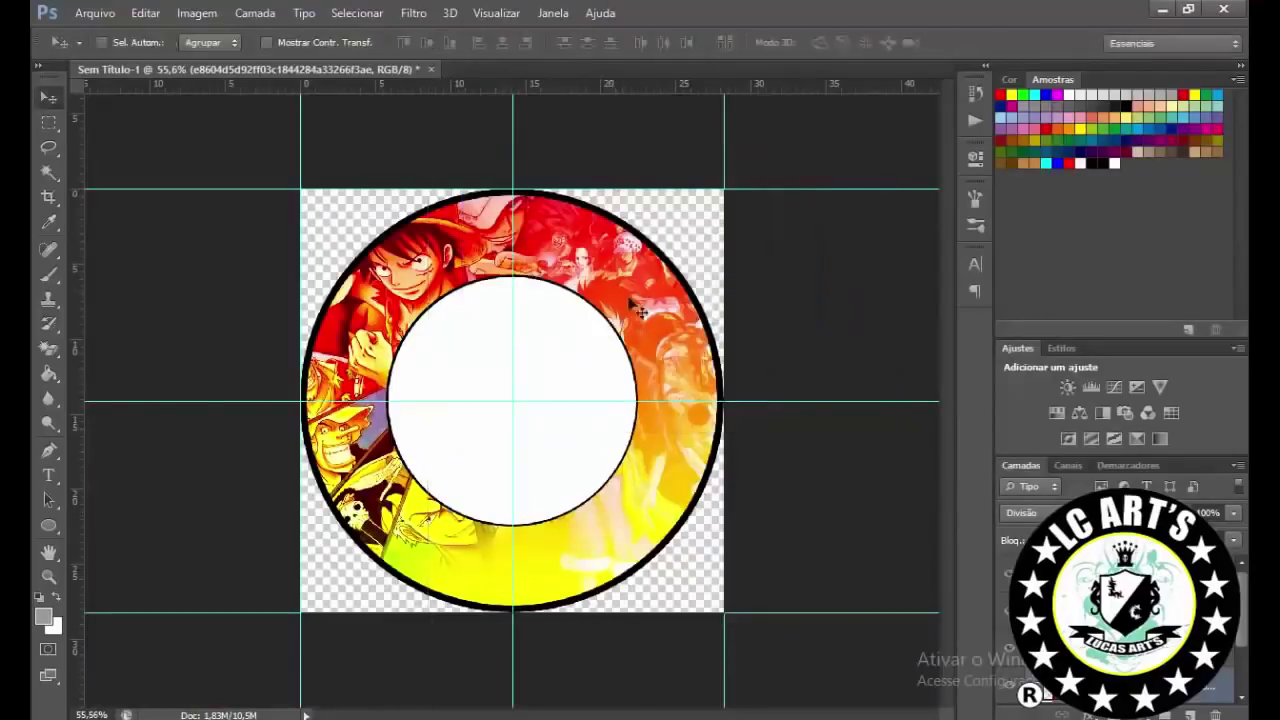
Step: Place the image of Luffy with his fists together over the emblem's centre circle
scroll(614, 366, "down", 2)
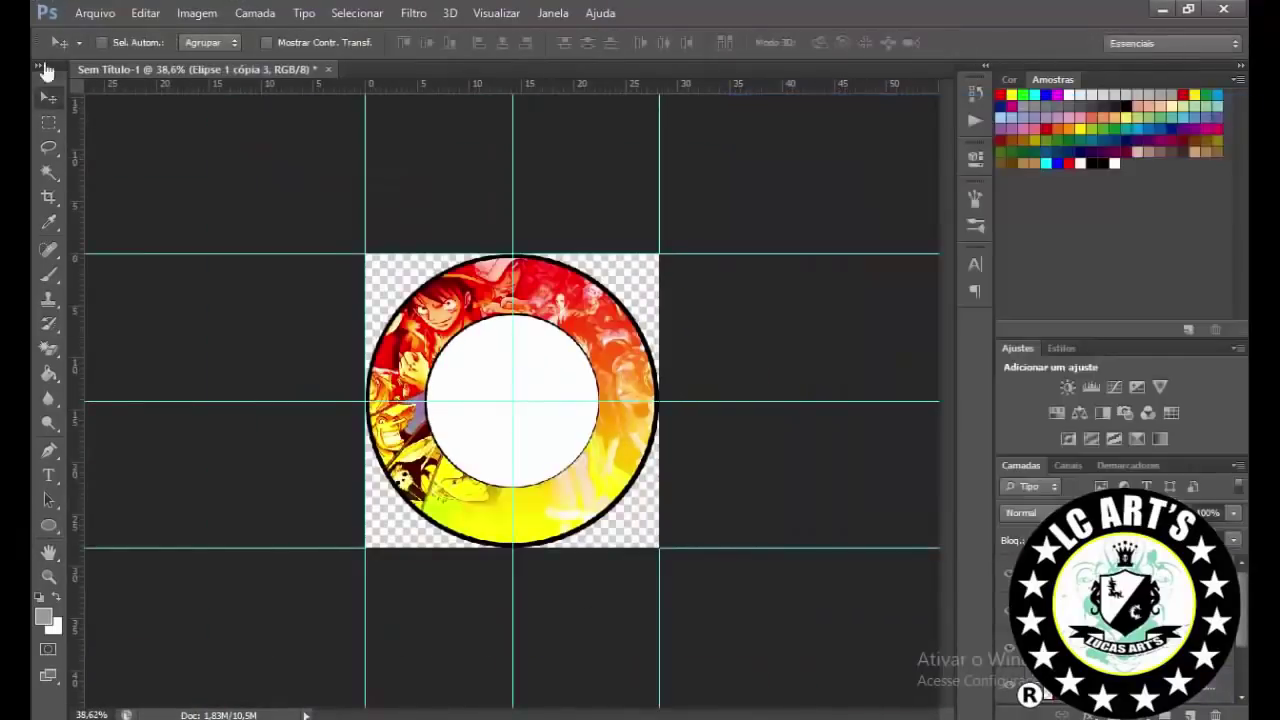
left_click(95, 13)
left_click(94, 323)
double_click(812, 190)
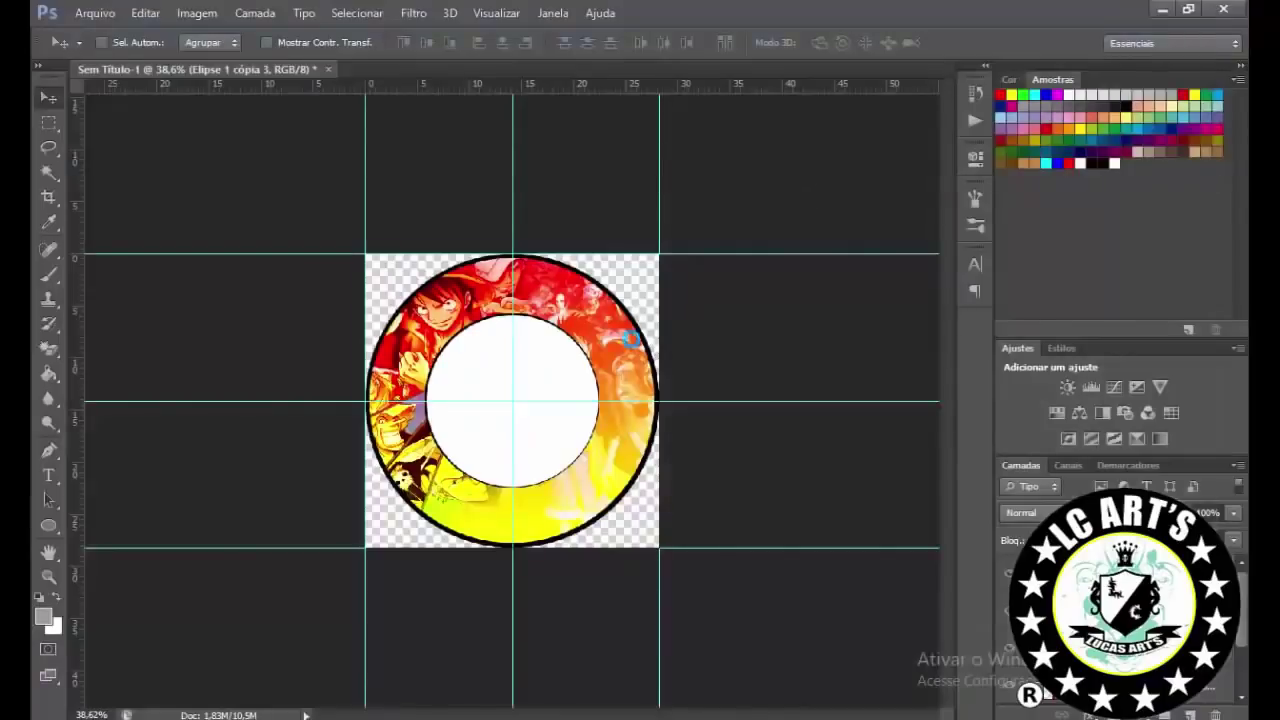
key("Return")
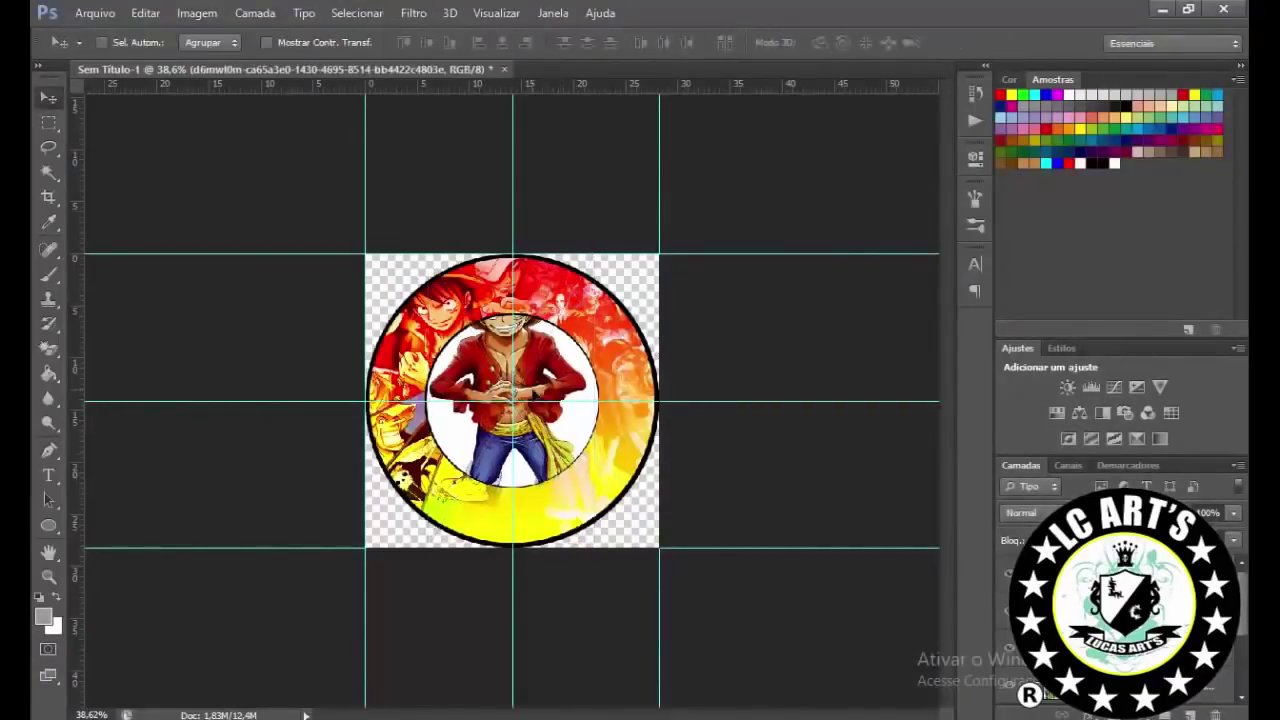
Step: Duplicate the Luffy layer above the ring and remove the copy's lower half with a rectangular selection so the head overlaps the ring
right_click(1106, 575)
left_click(697, 240)
left_click(48, 122)
left_click_drag(345, 388, 816, 650)
left_click(46, 93)
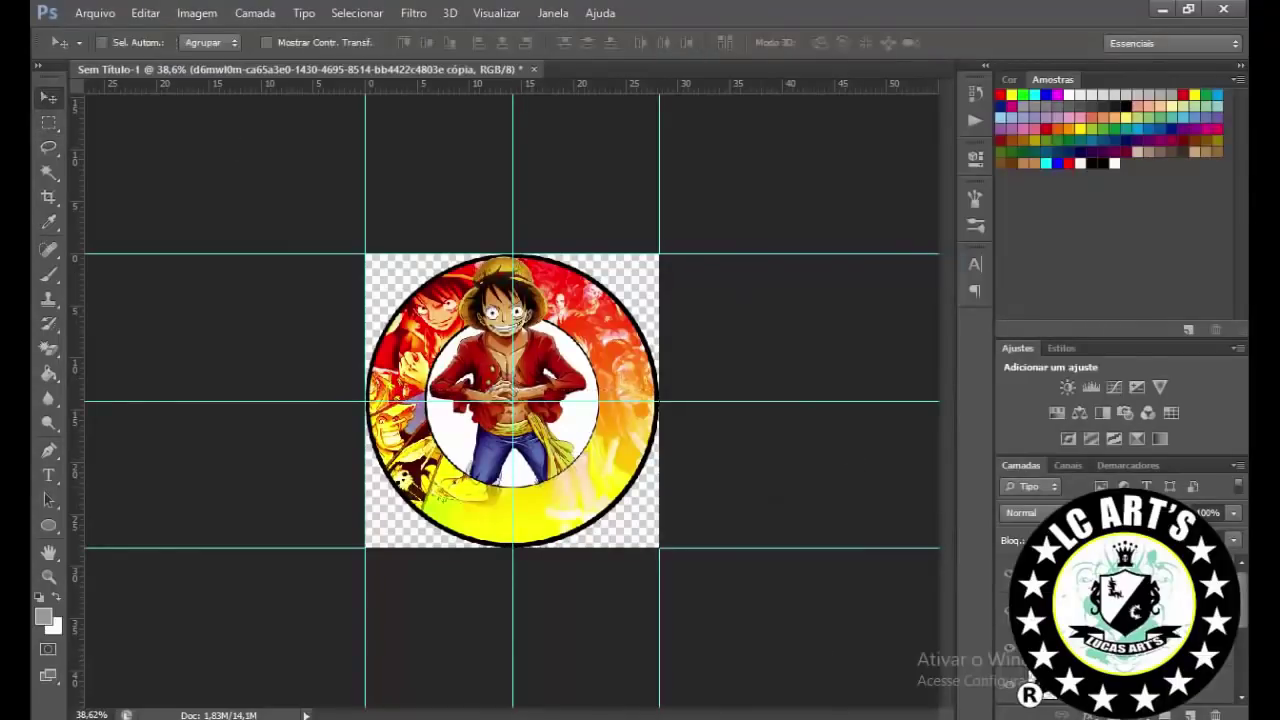
right_click(1008, 575)
left_click(830, 89)
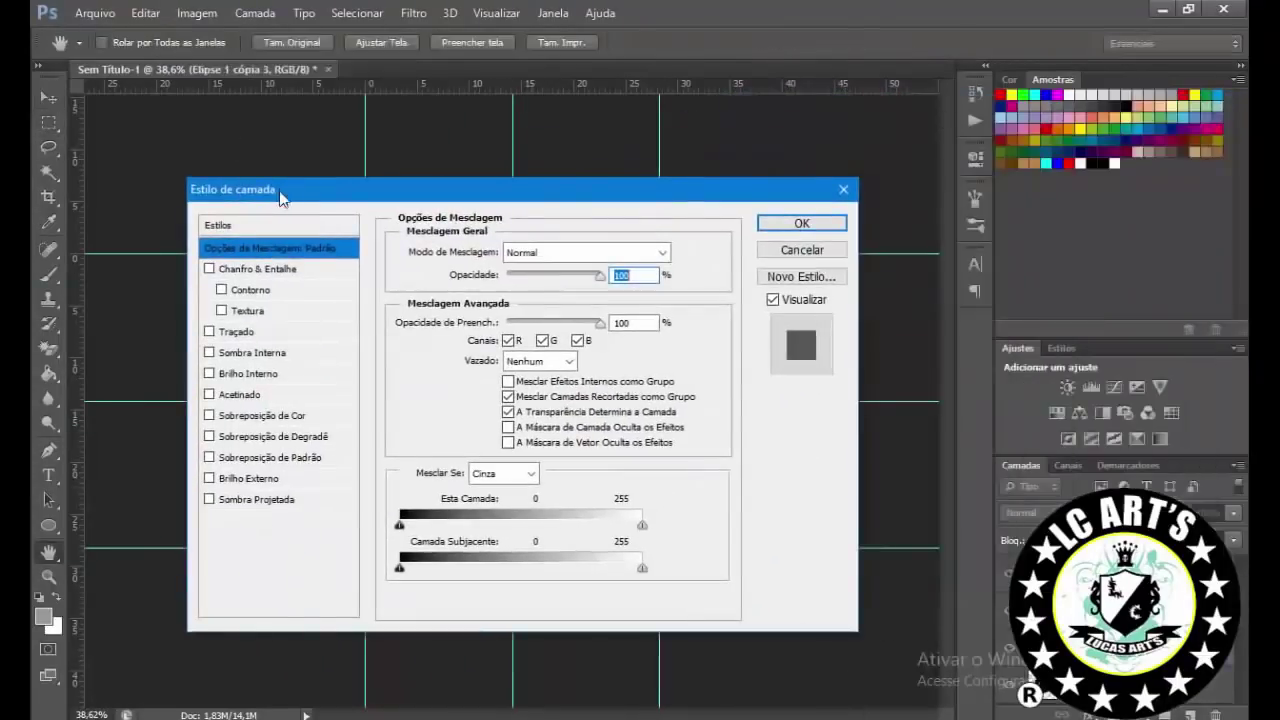
key("Escape")
Step: Set the foreground colour to red and fill the centre circle behind Luffy with the Paint Bucket on its own layer
left_click(48, 372)
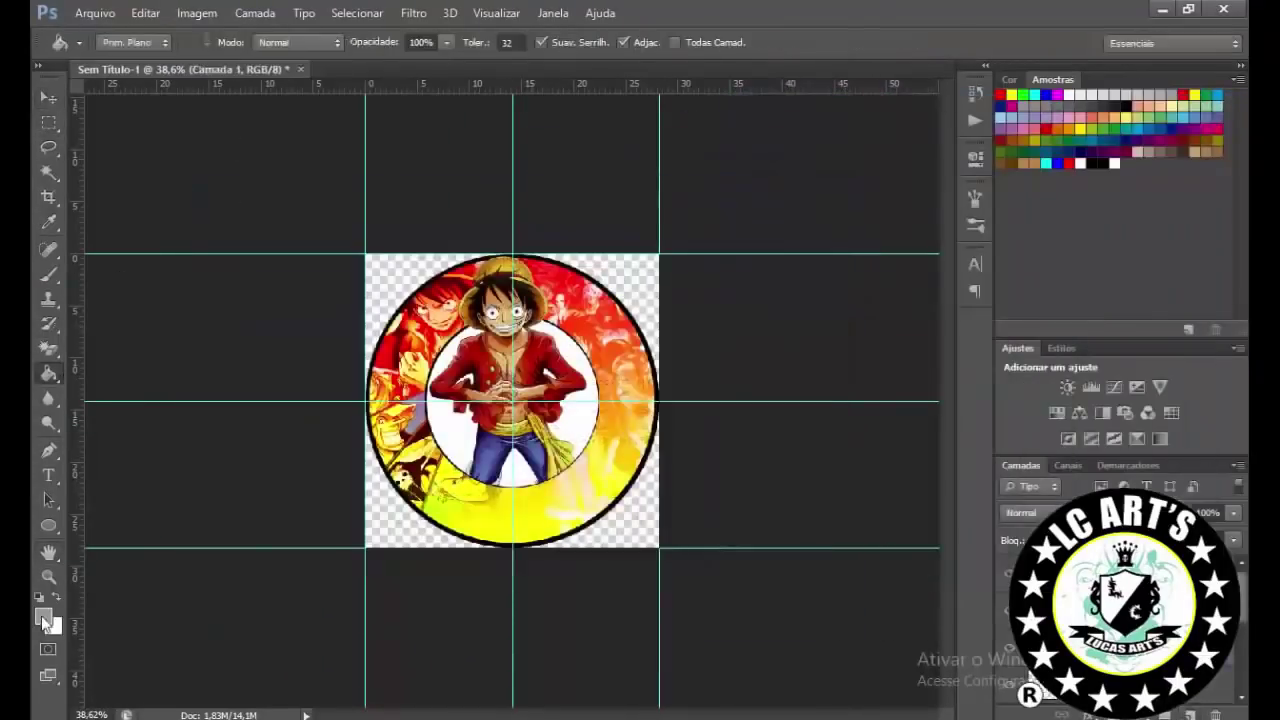
left_click(43, 617)
left_click(999, 94)
key("Return")
left_click(592, 388)
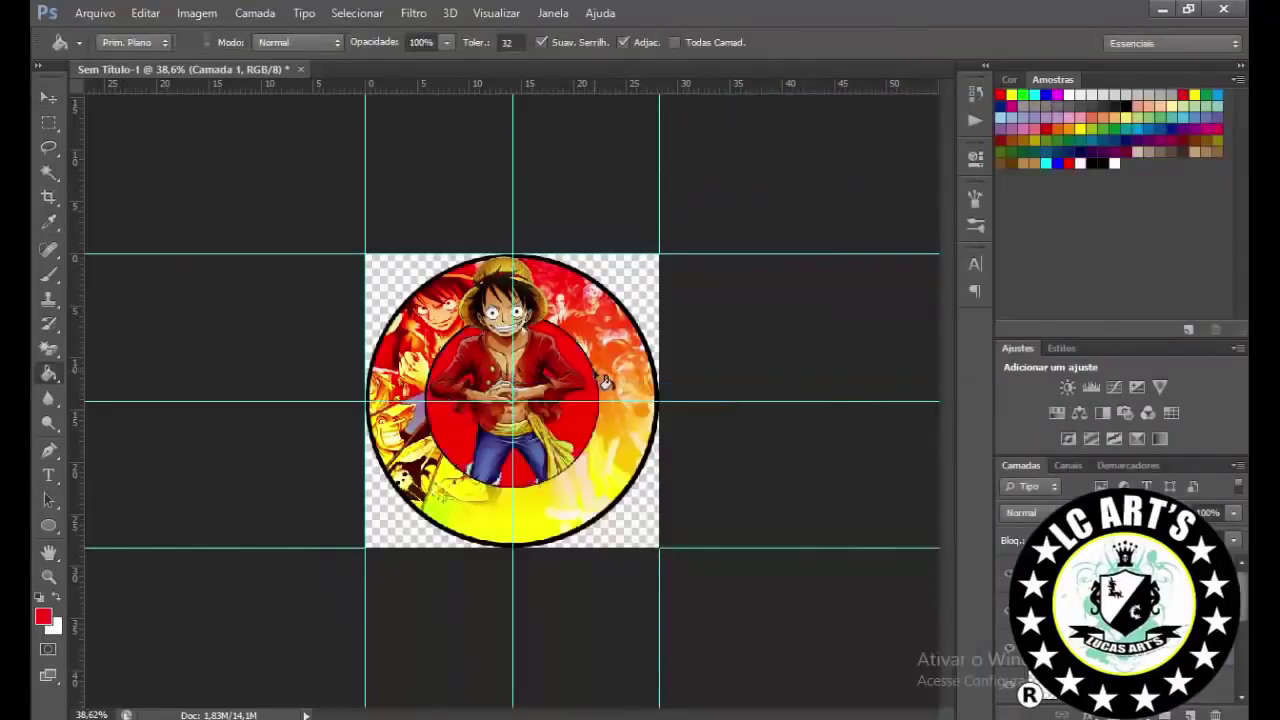
Step: Outline narrow rays with the Pen tool from the centre across the circle's upper-left quarter and fill the path with black
key("ctrl+plus")
key("p")
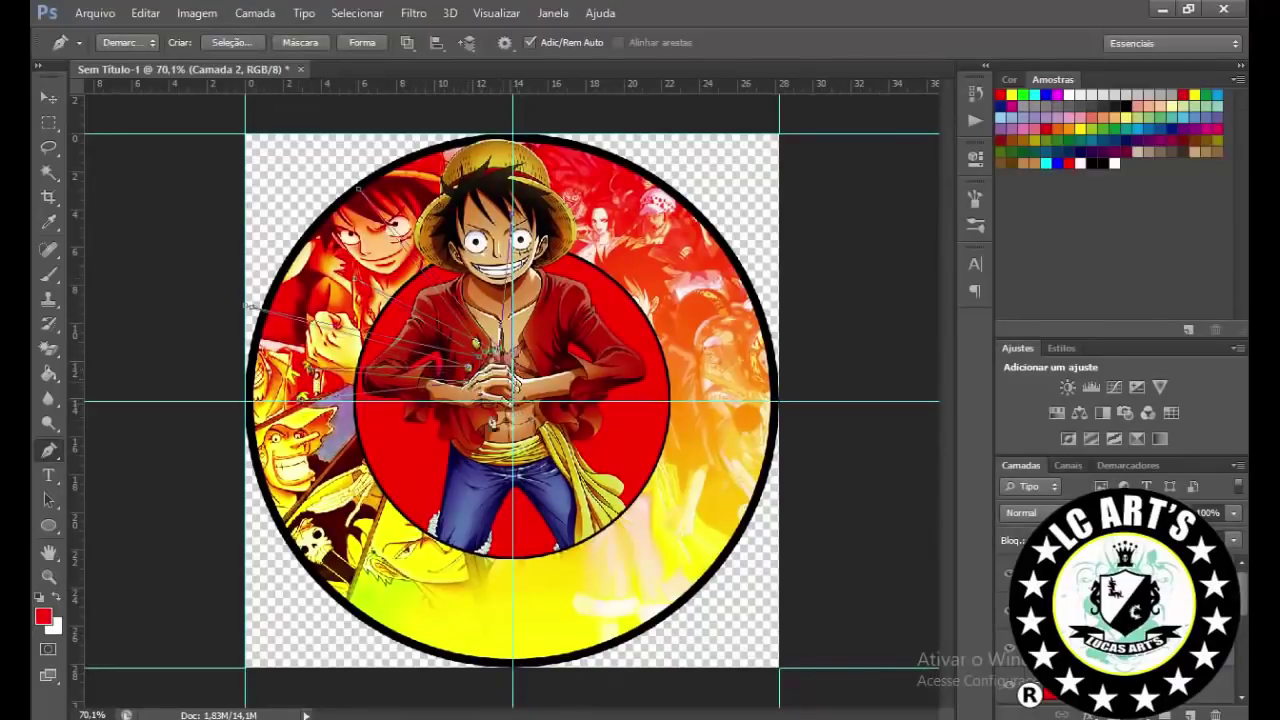
right_click(632, 262)
left_click(690, 340)
left_click(865, 219)
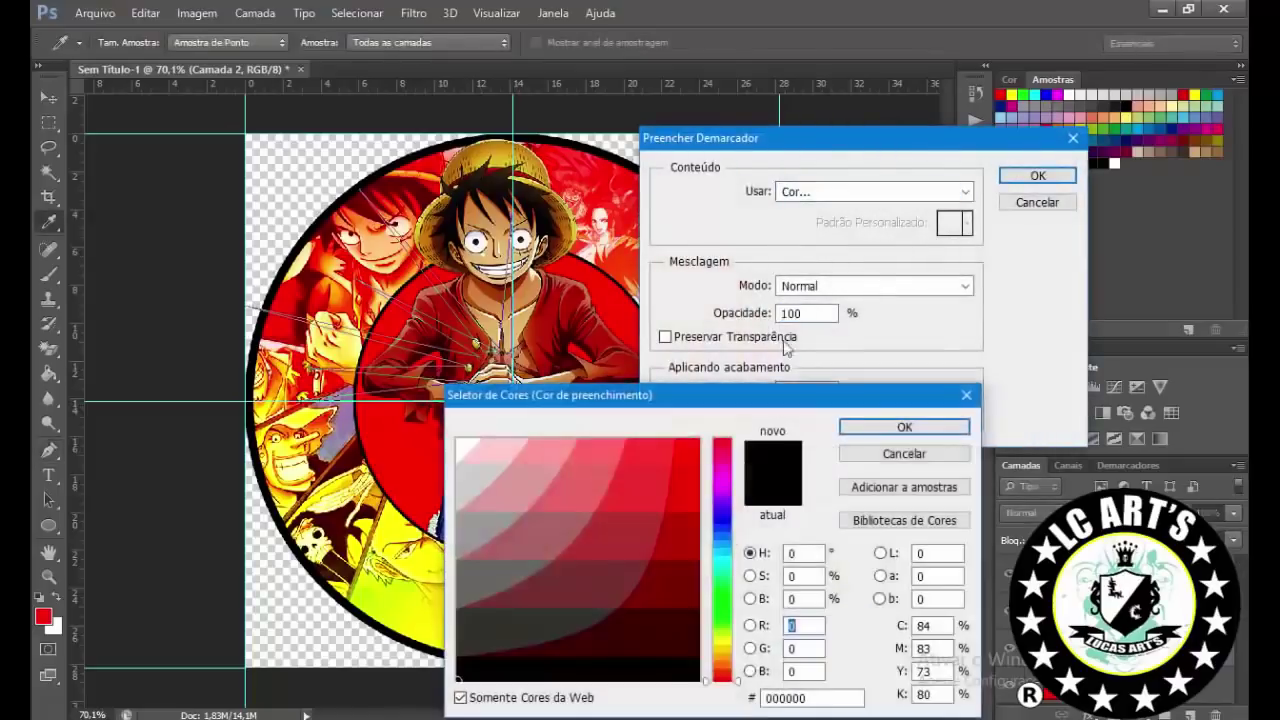
key("Return")
key("Return")
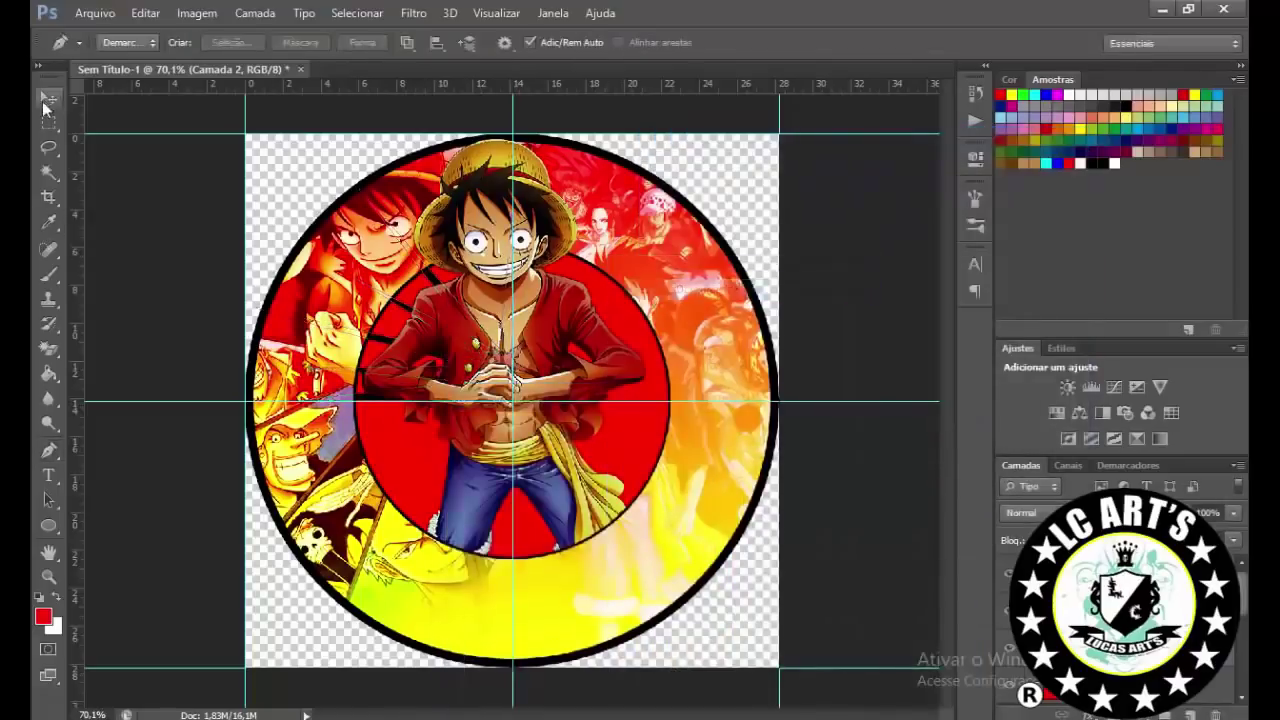
Step: Duplicate the ray layer, flip the copy horizontally and move it onto the circle's upper-right quarter
left_click(42, 101)
key("ctrl+j")
left_click(145, 13)
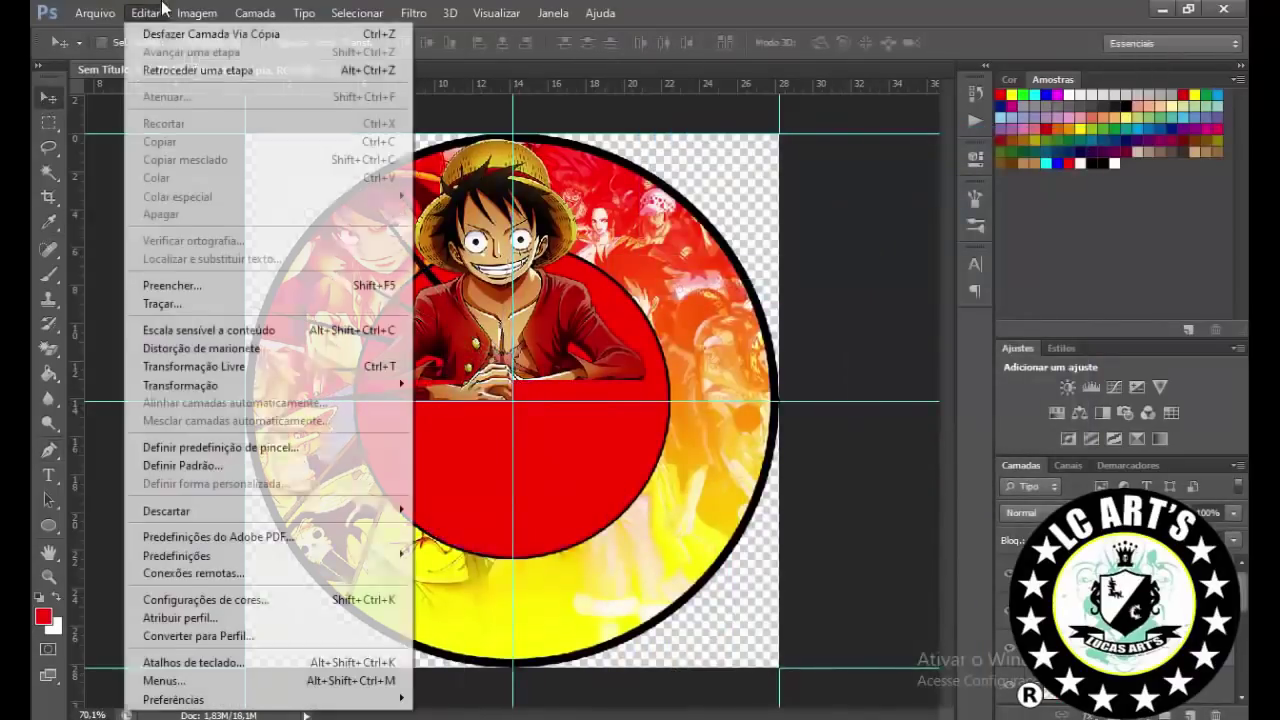
mouse_move(260, 386)
left_click(477, 592)
key("ctrl+t")
left_click_drag(390, 200, 658, 201)
key("Return")
Step: Duplicate the full-width upper rays, flip the copy vertically, move it down to mirror the lower half and hide the guides
key("ctrl+z")
key("ctrl+z")
left_click(145, 12)
mouse_move(200, 385)
left_click(520, 600)
key("ctrl+t")
key("shift+Down")
key("shift+Down")
key("shift+Down")
key("shift+Down")
key("shift+Down")
key("shift+Down")
key("shift+Down")
key("shift+Down")
key("shift+Down")
key("shift+Down")
key("shift+Down")
key("shift+Down")
key("shift+Down")
key("shift+Down")
key("shift+Down")
key("Down")
key("Down")
key("Down")
key("Down")
key("Down")
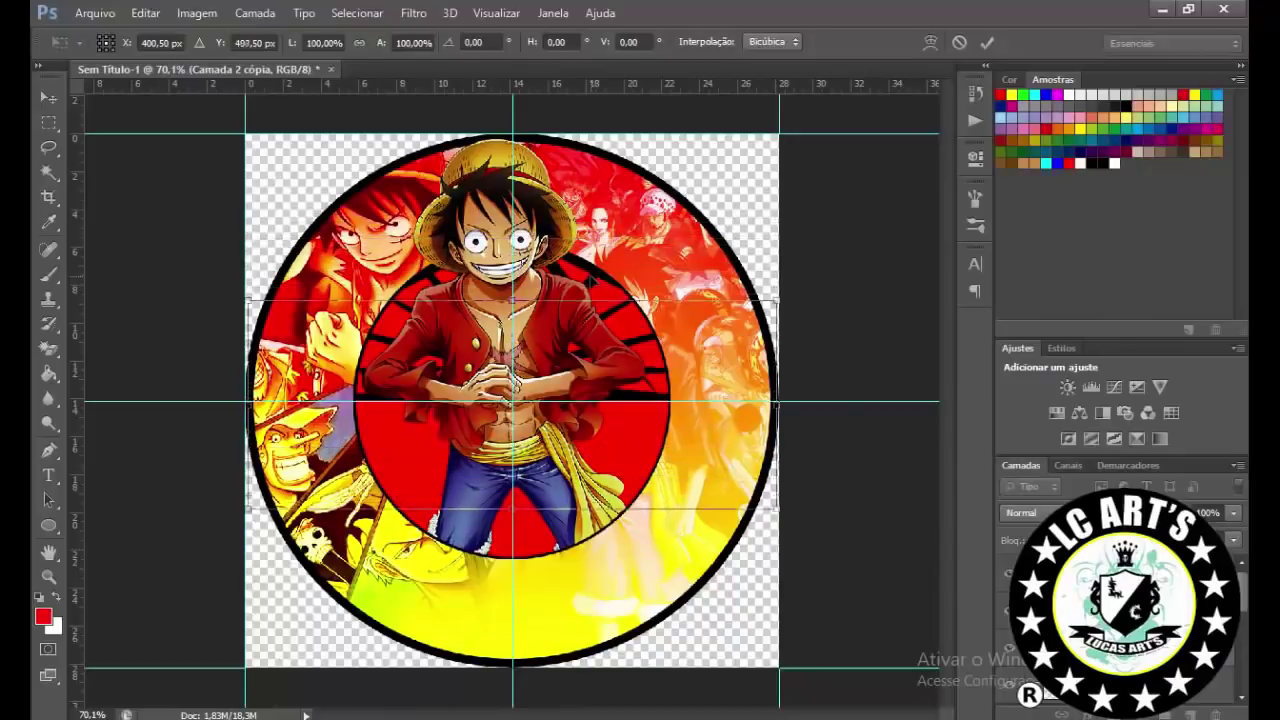
key("shift+Down")
key("shift+Down")
key("shift+Down")
key("shift+Down")
key("shift+Down")
key("shift+Down")
key("shift+Down")
key("shift+Down")
key("shift+Down")
key("Down")
key("Down")
key("Down")
key("Down")
key("Down")
key("Down")
key("shift+Down")
key("shift+Down")
key("shift+Down")
key("shift+Down")
key("shift+Down")
key("Down")
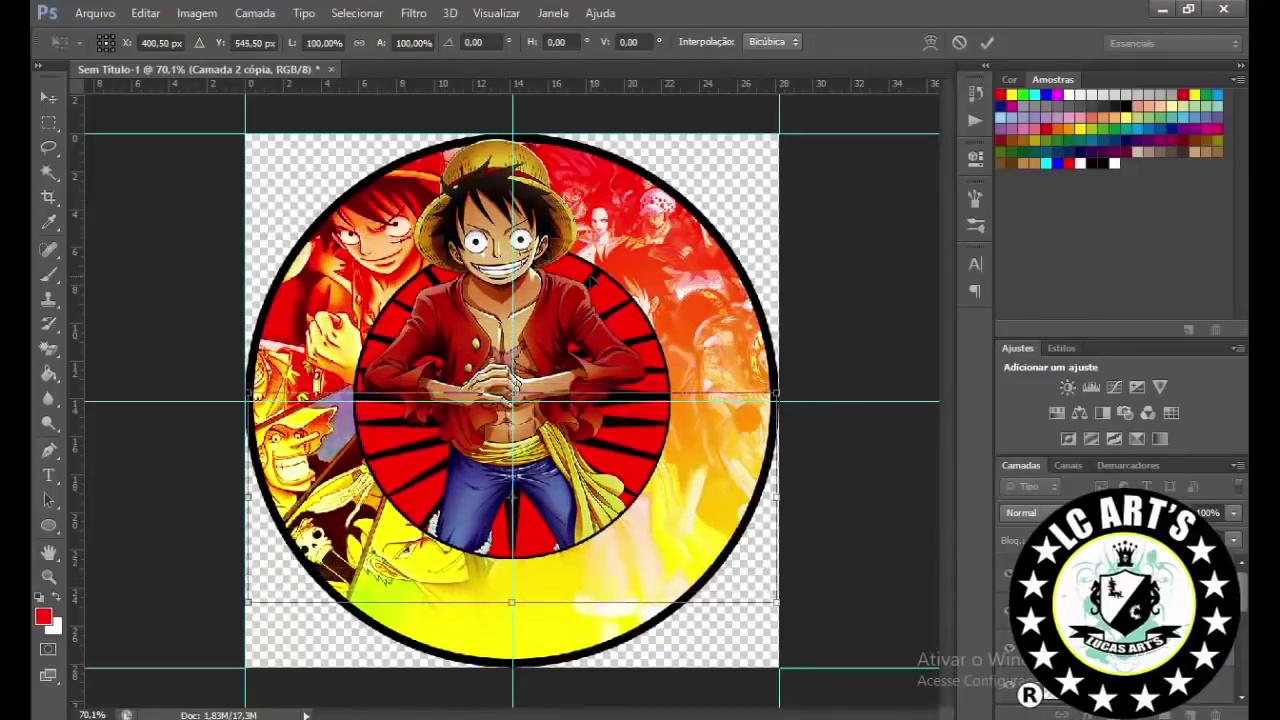
key("Return")
key("ctrl+h")
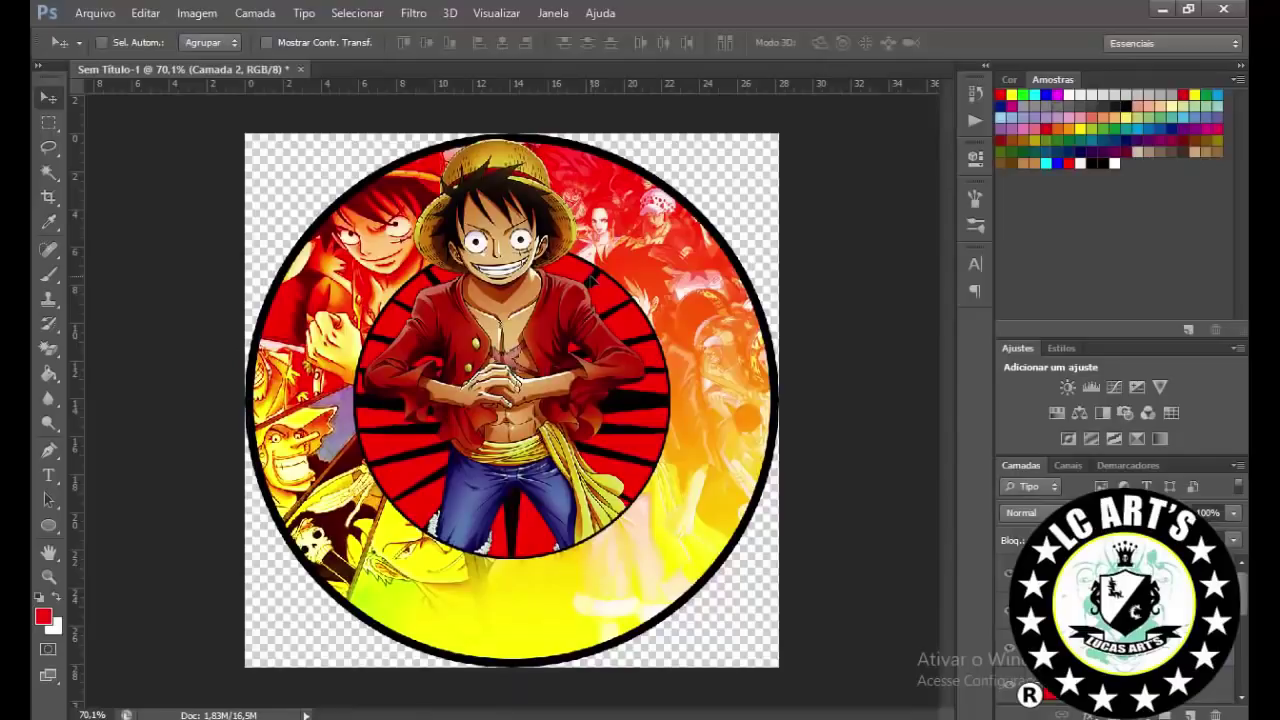
Step: Apply a dark red Color Overlay to the merged ray layer
double_click(1100, 610)
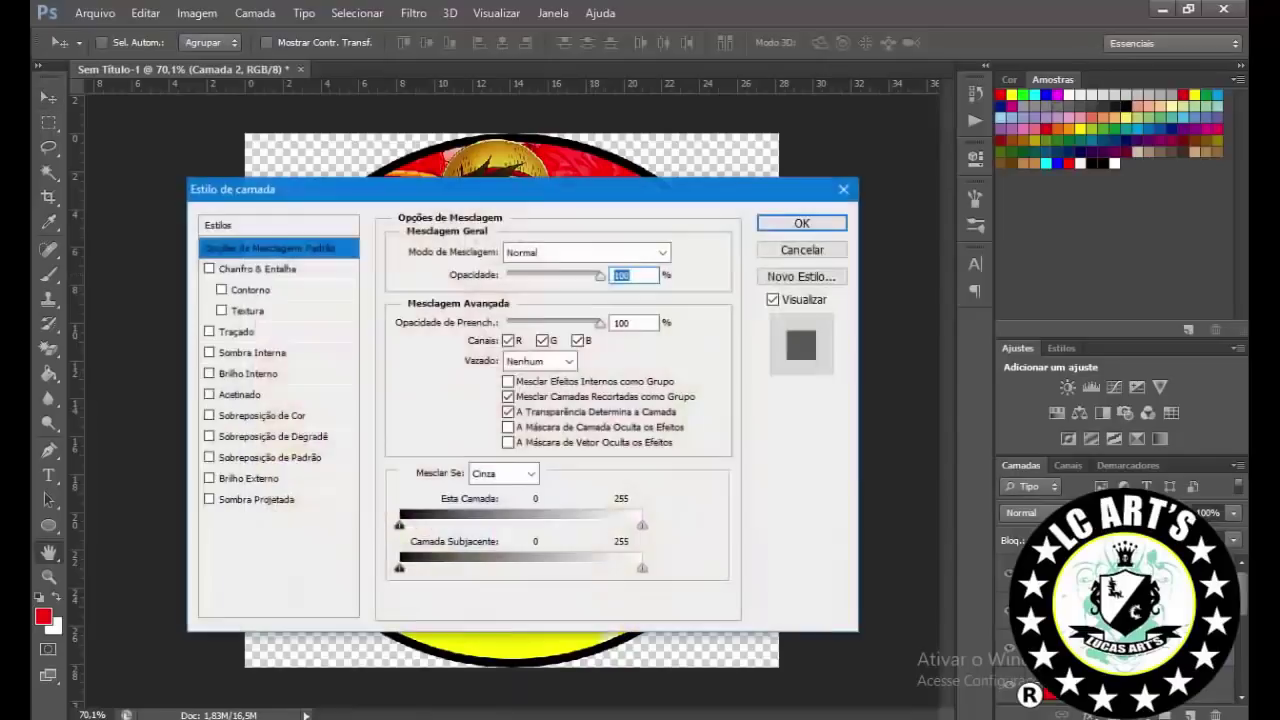
left_click_drag(250, 190, 733, 133)
left_click(745, 356)
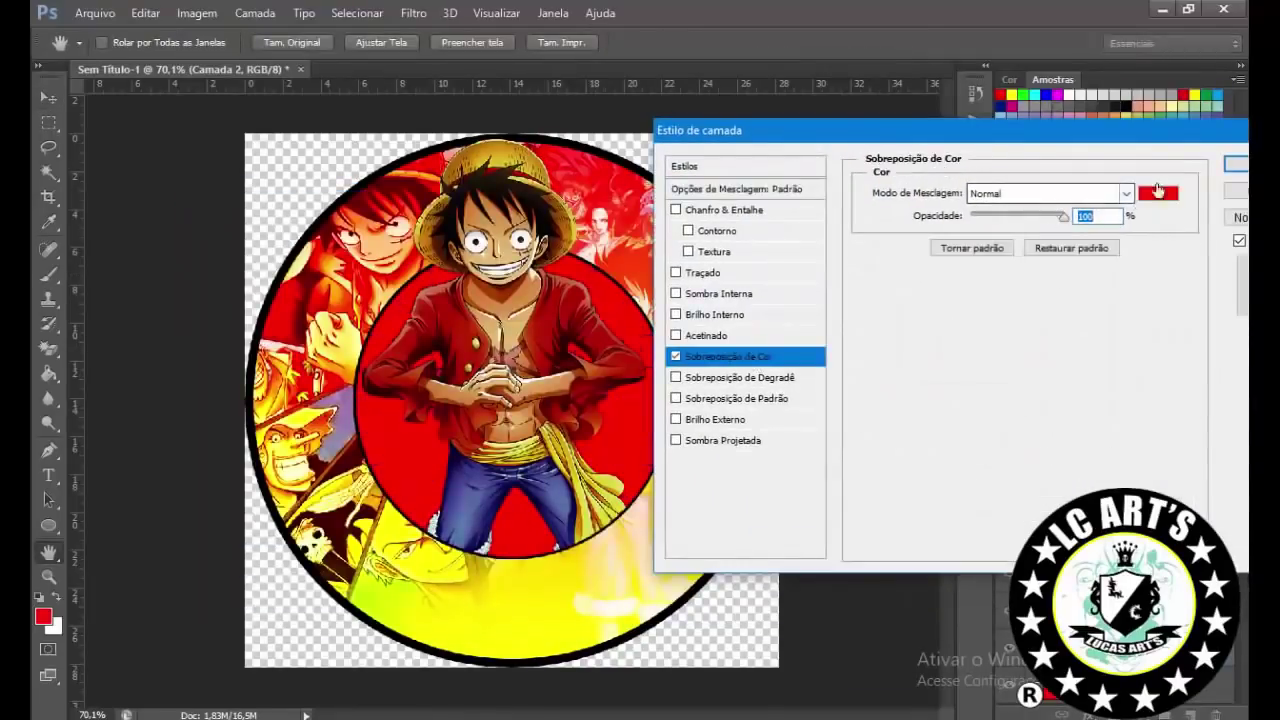
left_click(1158, 193)
left_click(703, 563)
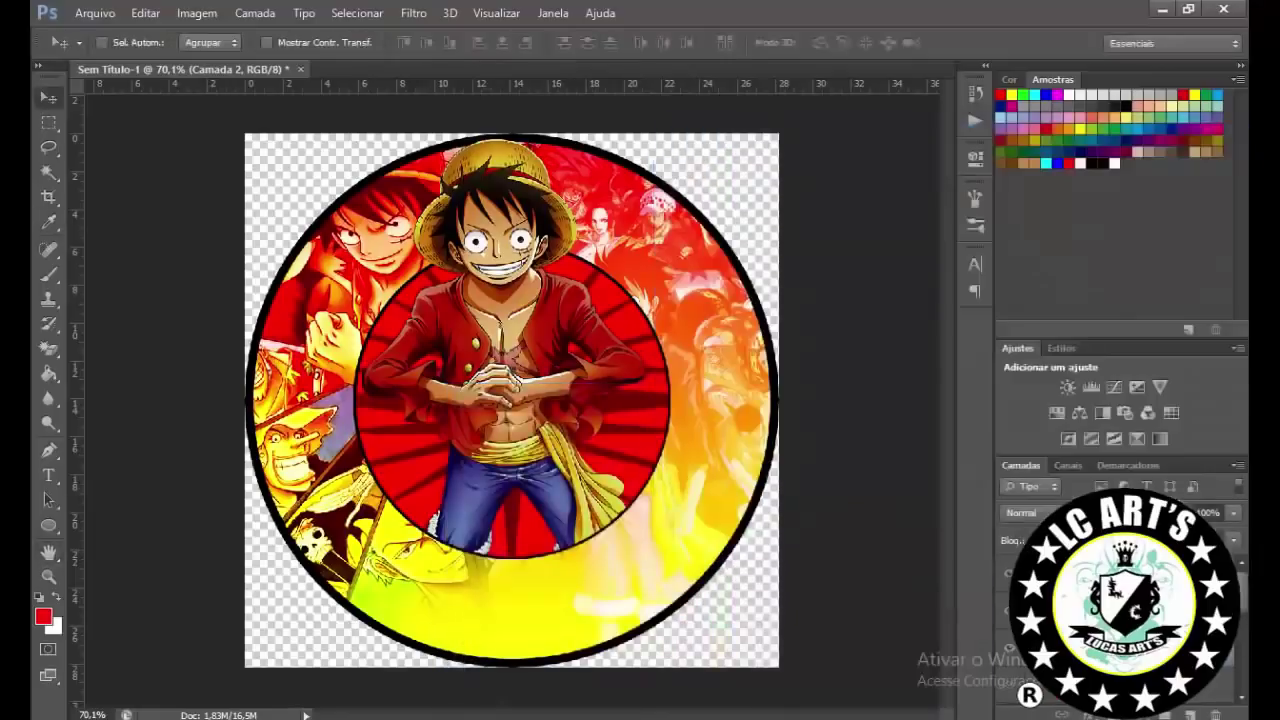
Step: Show the guides, duplicate the ray layer and rotate the copy slightly to fill the gaps between rays
key("ctrl+semicolon")
key("ctrl+j")
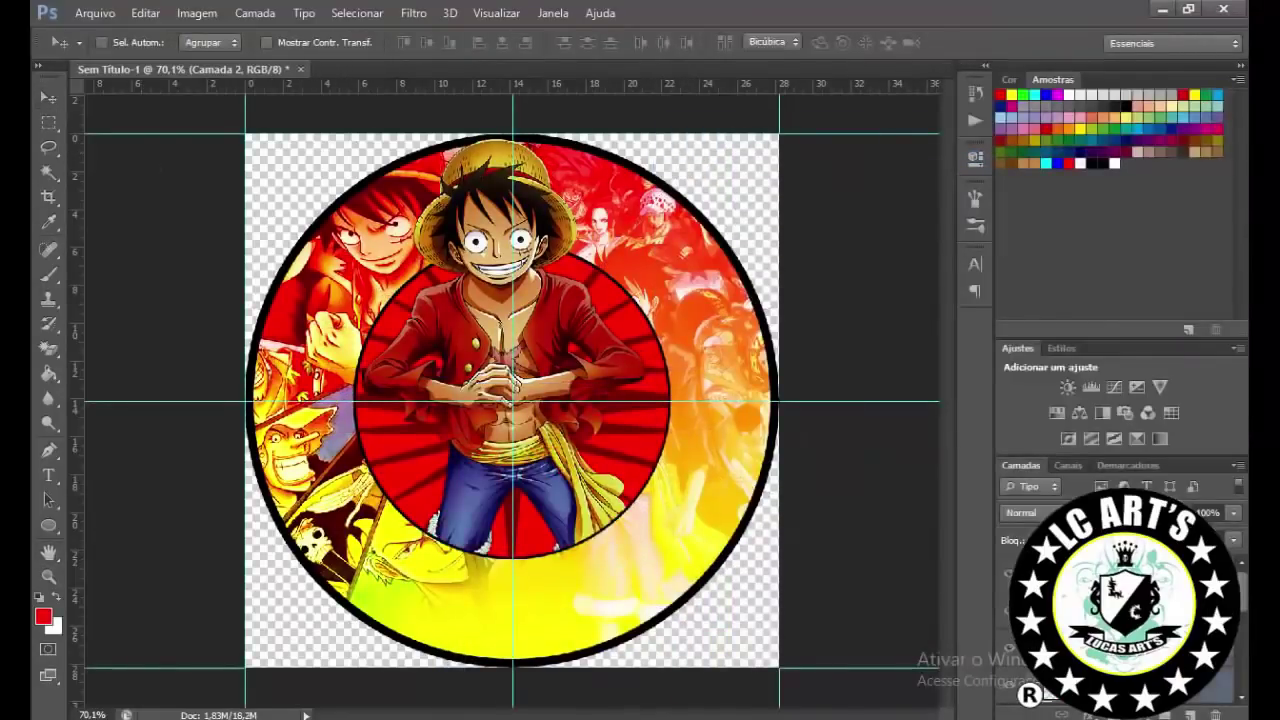
key("ctrl+t")
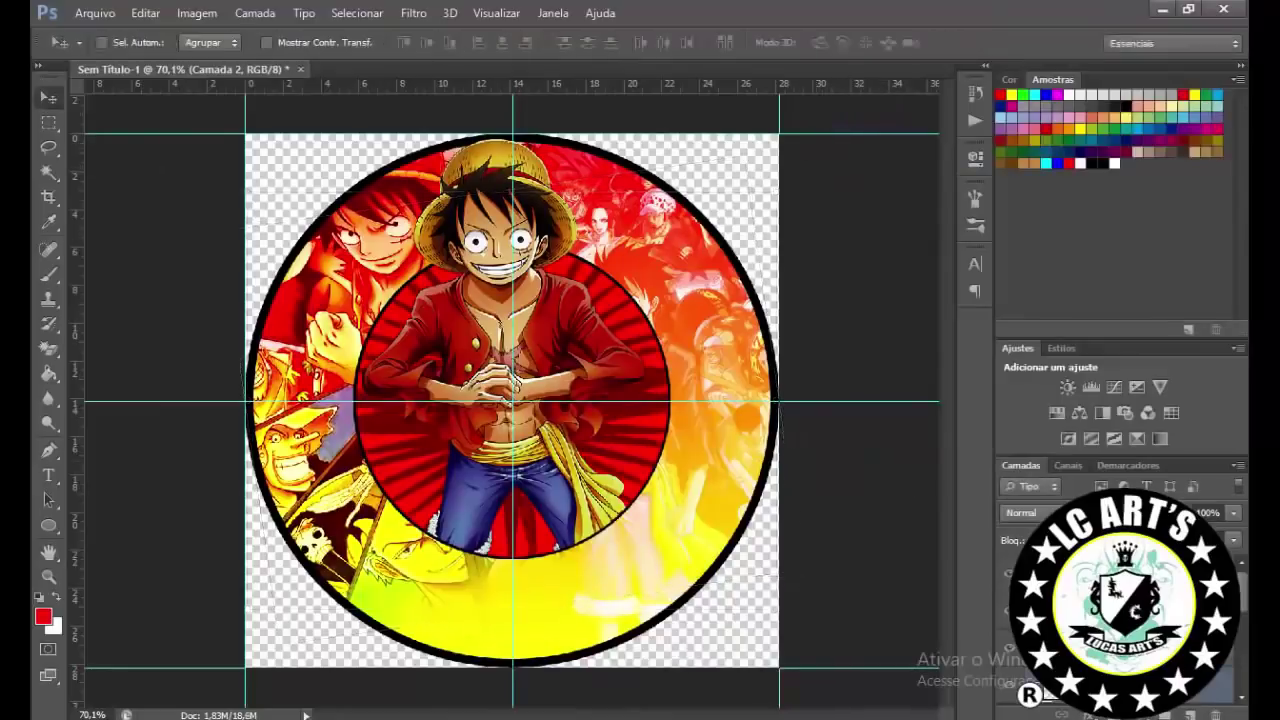
Step: Change the Color Overlay of the original ray layer from pure red to a darker red
left_click(1168, 195)
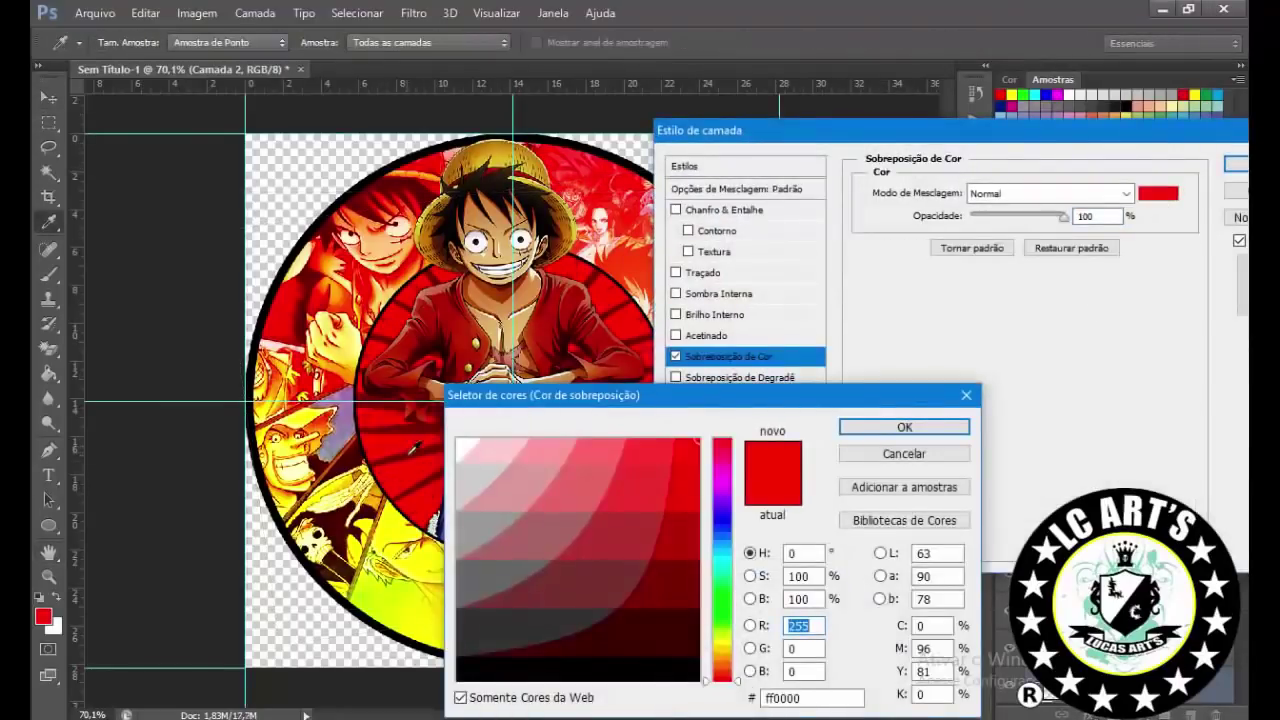
left_click(682, 540)
key("Return")
key("Return")
right_click(1110, 560)
left_click(984, 182)
Step: Duplicate the rays once more and rotate the new copy slightly about the centre
key("ctrl+j")
key("ctrl+t")
left_click_drag(843, 236, 833, 187)
key("Return")
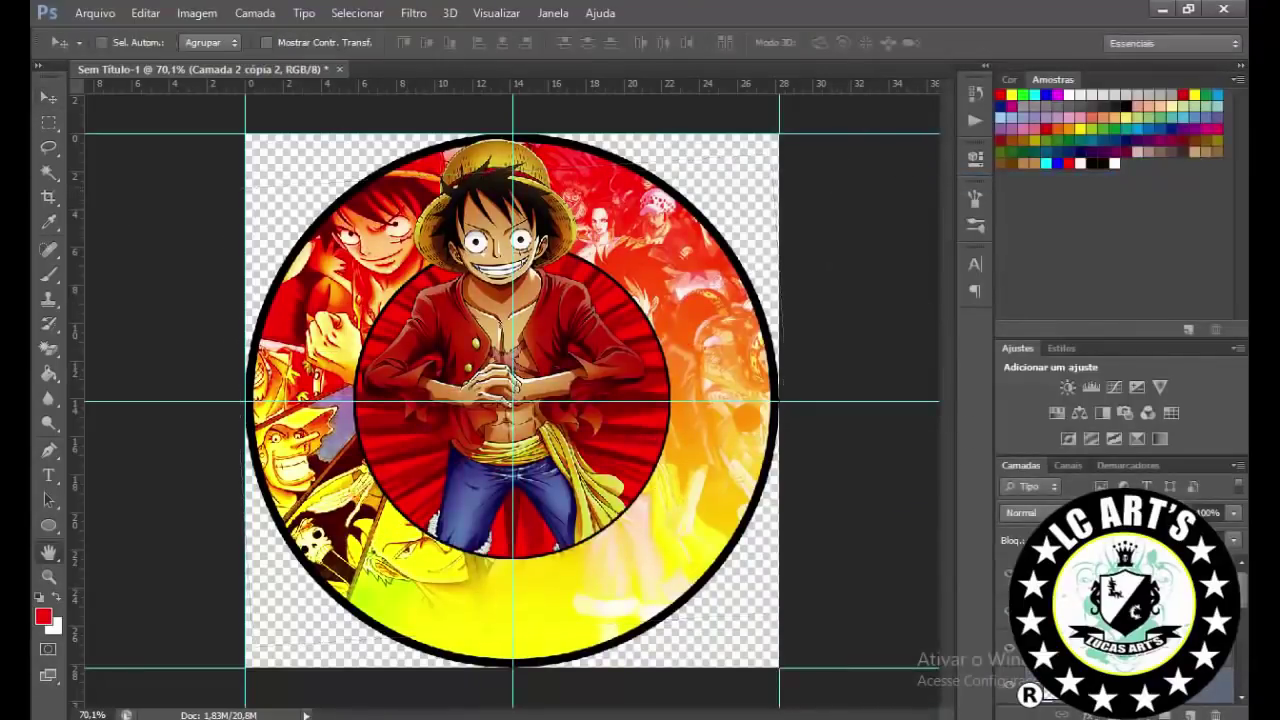
Step: Give the newest ray copy a black Color Overlay and hide the guides
double_click(1150, 573)
left_click(728, 356)
left_click(1158, 193)
left_click(643, 670)
key("Return")
key("Return")
right_click(1110, 575)
left_click(986, 214)
key("ctrl+0")
key("ctrl+h")
key("ctrl+0")
key("ctrl+minus")
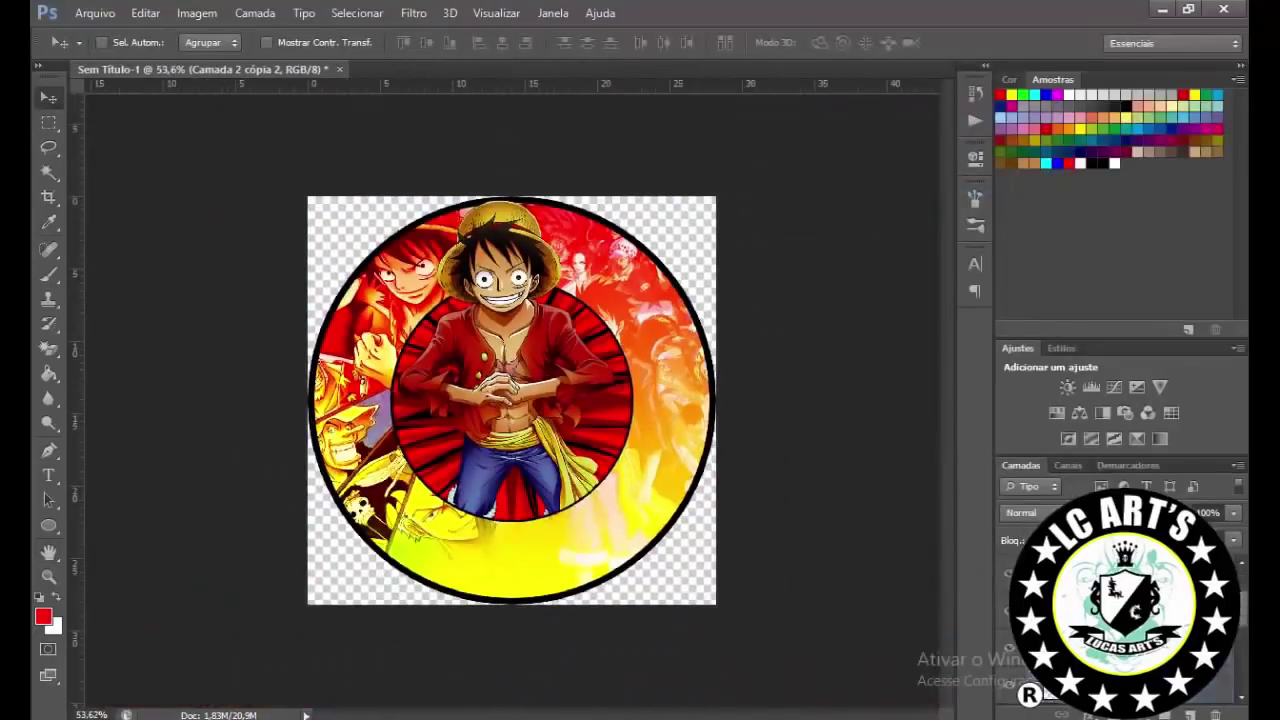
Step: Turn a copy of Luffy's body white with Hue/Saturation lightness +100 and offset it slightly left behind the figure
key("alt+bracketleft")
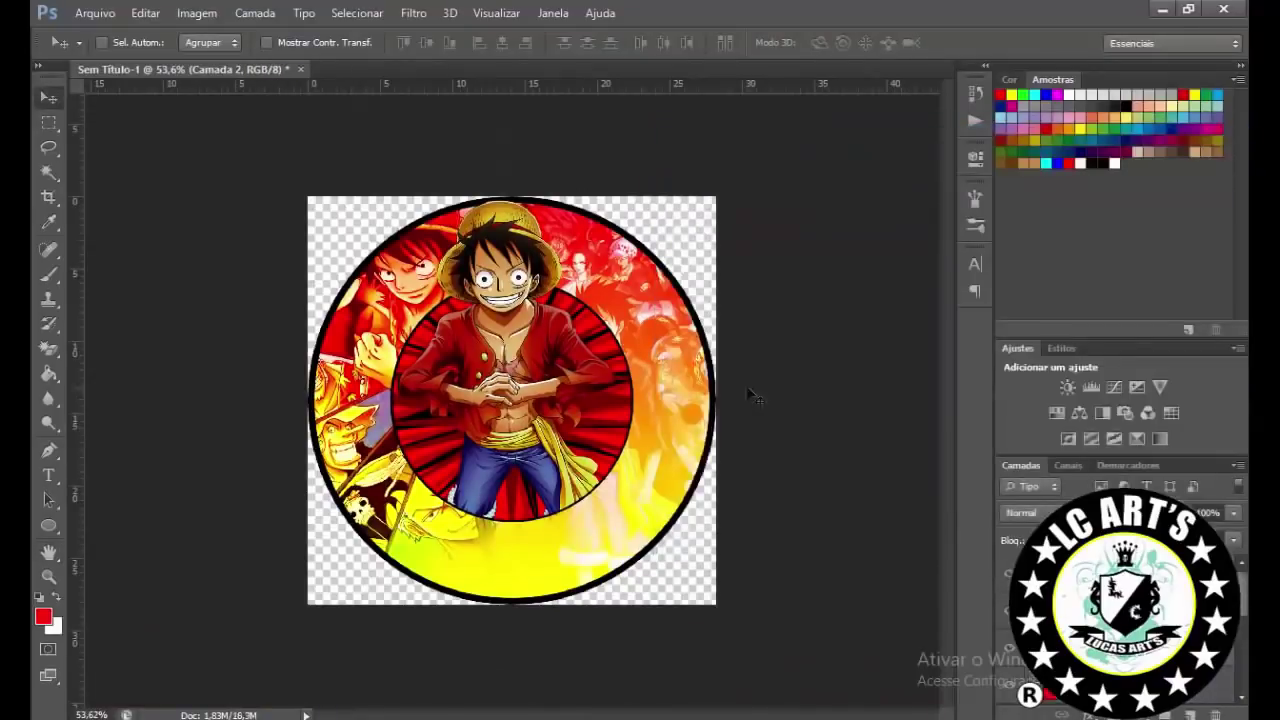
scroll(511, 400, "up", 1)
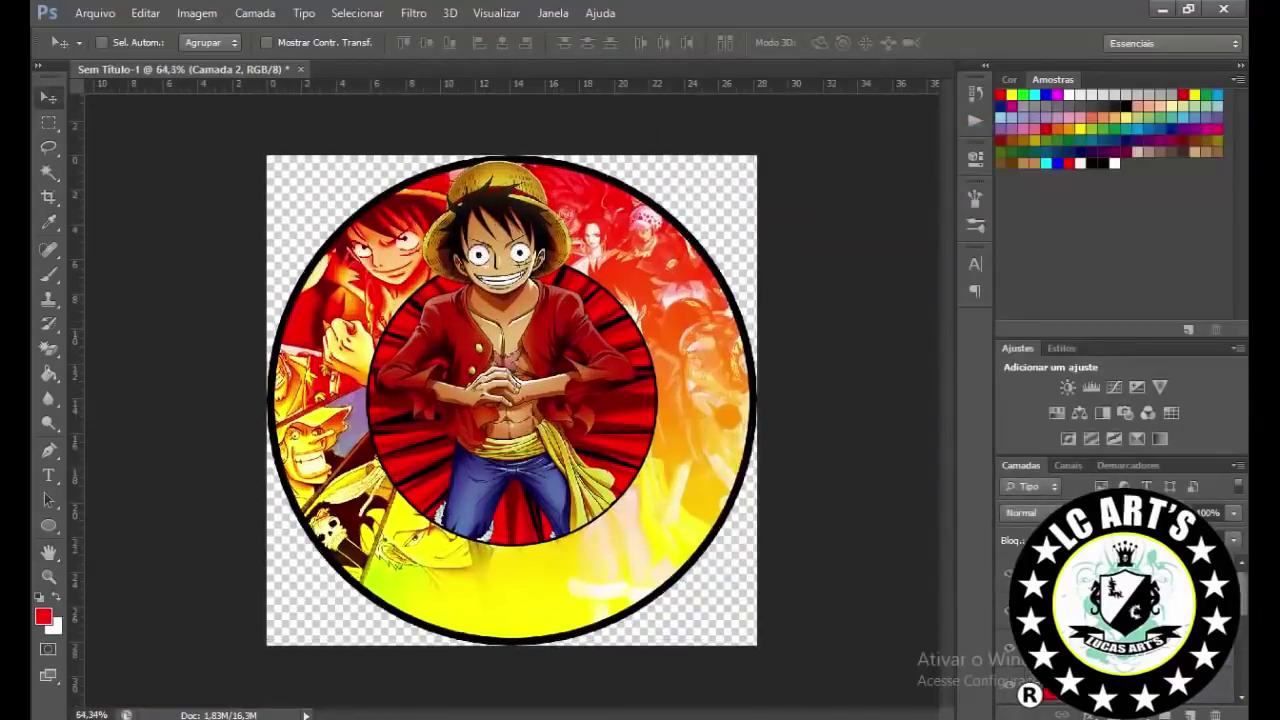
key("alt+bracketleft")
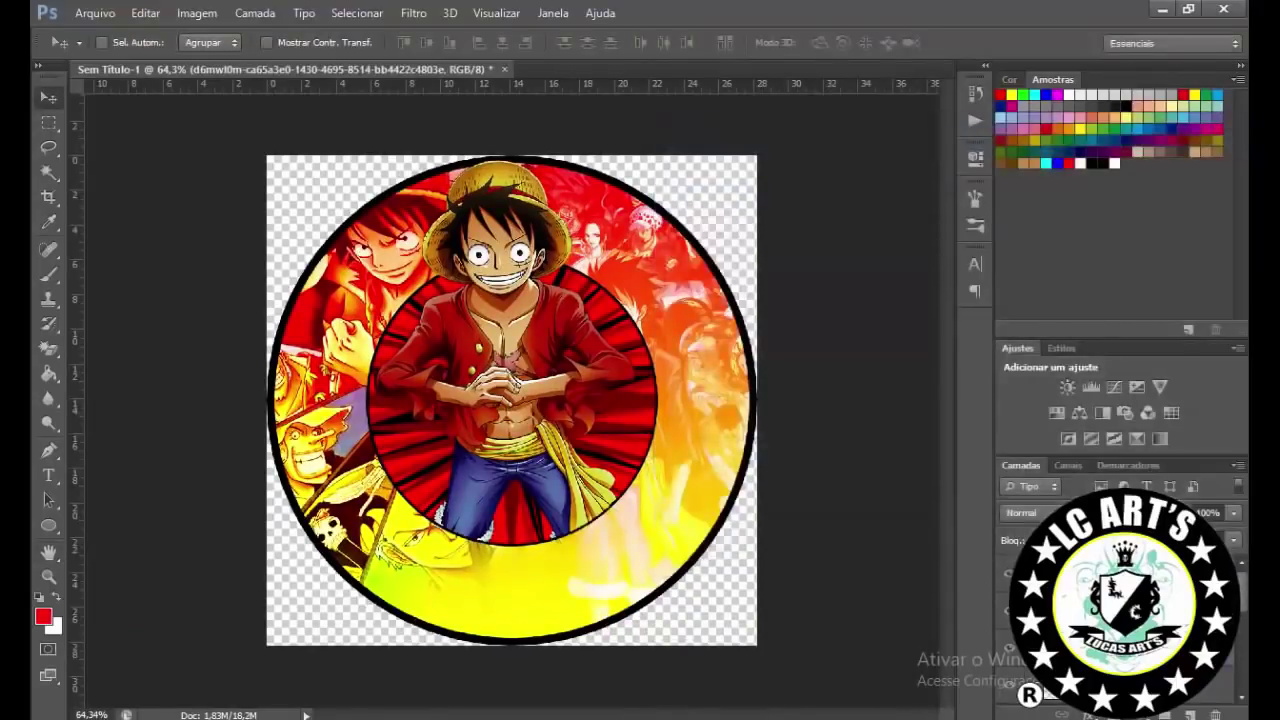
key("ctrl+u")
left_click_drag(986, 409, 1074, 414)
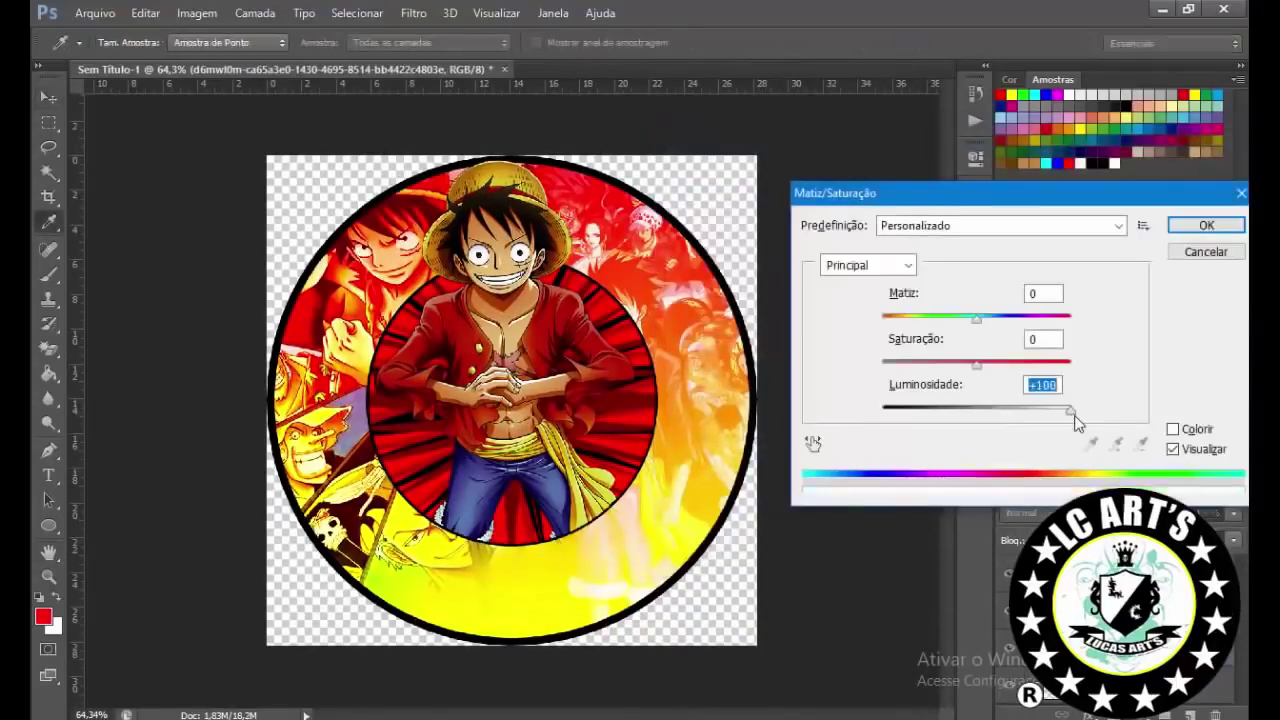
key("Return")
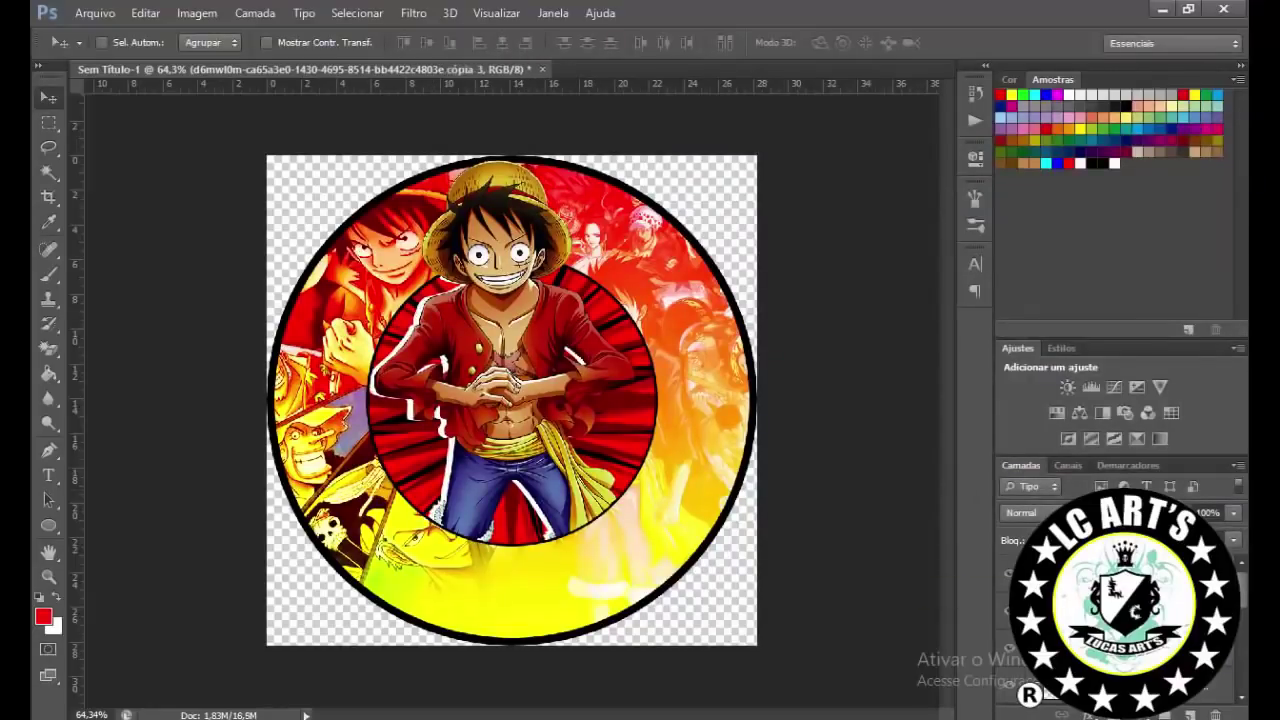
Step: Turn the copy of Luffy's head and upper body white through its lightness and offset it left to match
key("ctrl+u")
left_click_drag(988, 410, 1114, 390)
key("Escape")
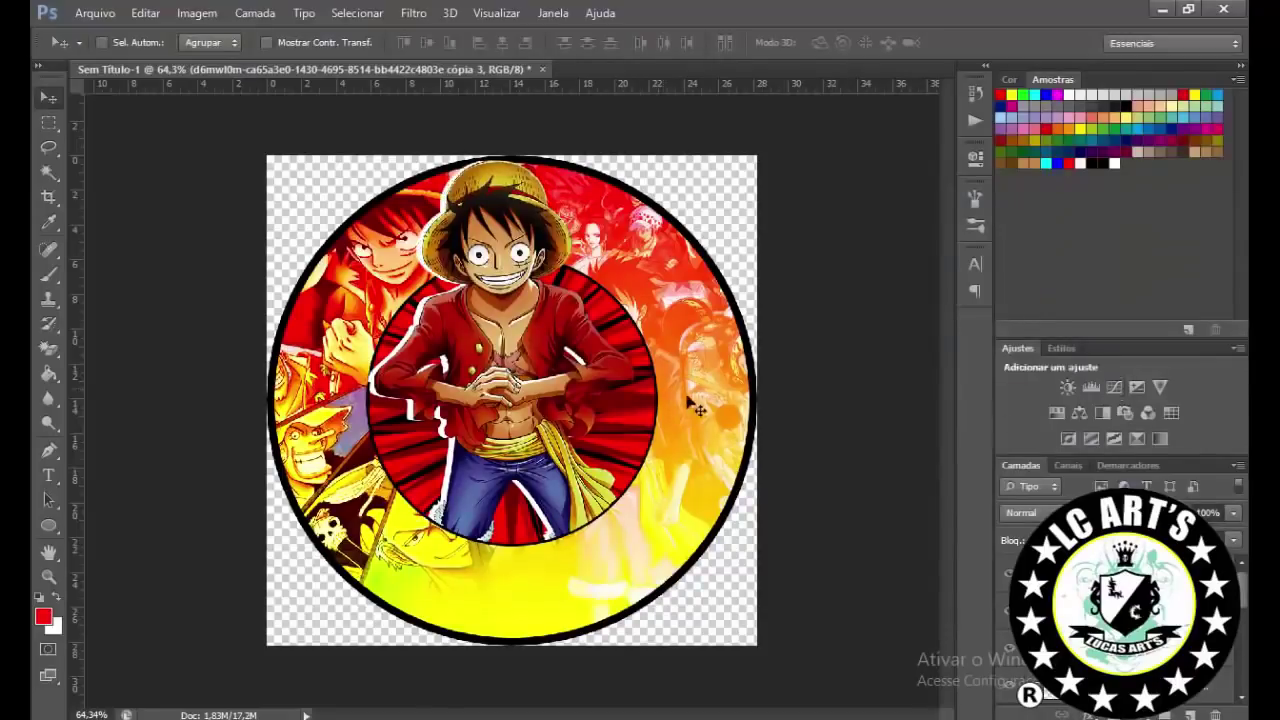
Step: Apply a lime Color Overlay (ccff00) to the white silhouette of the head and upper body
double_click(1100, 600)
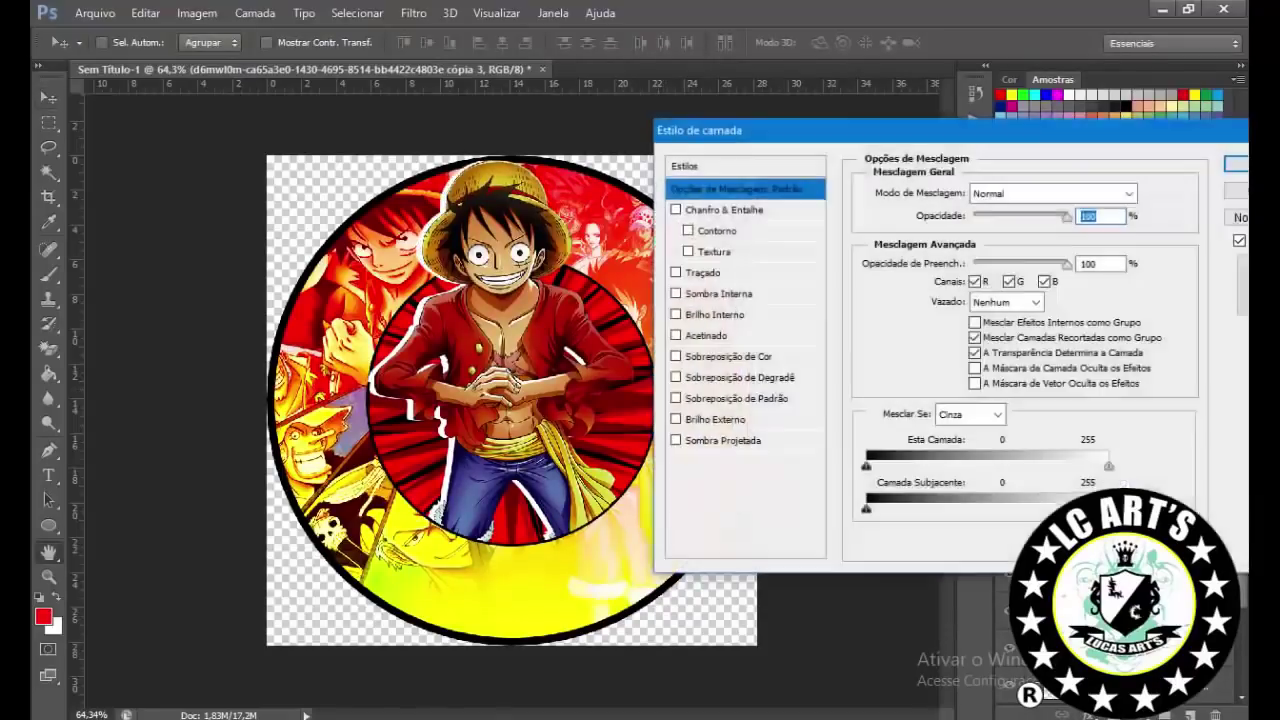
left_click(737, 356)
left_click(1158, 193)
left_click(720, 632)
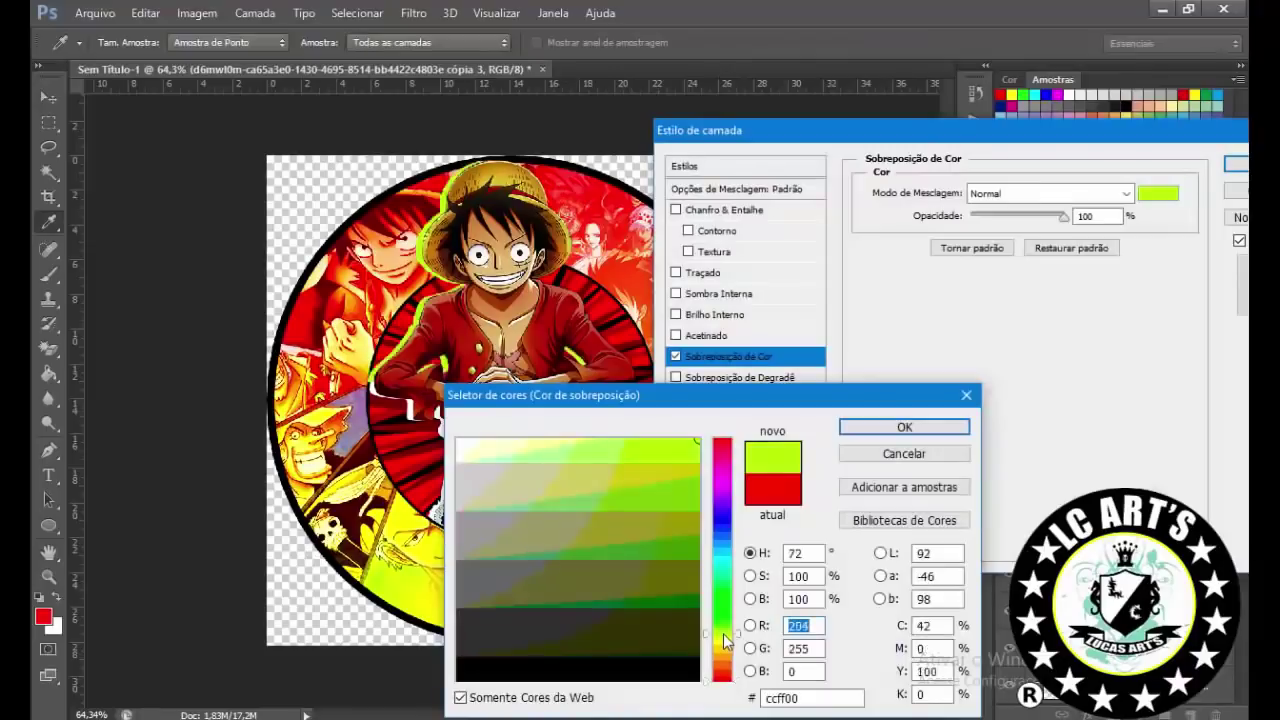
key("Return")
key("Return")
Step: Copy the head silhouette's layer style and paste it onto the white body silhouette
key("v")
right_click(1100, 600)
left_click(800, 403)
right_click(1100, 600)
left_click(930, 314)
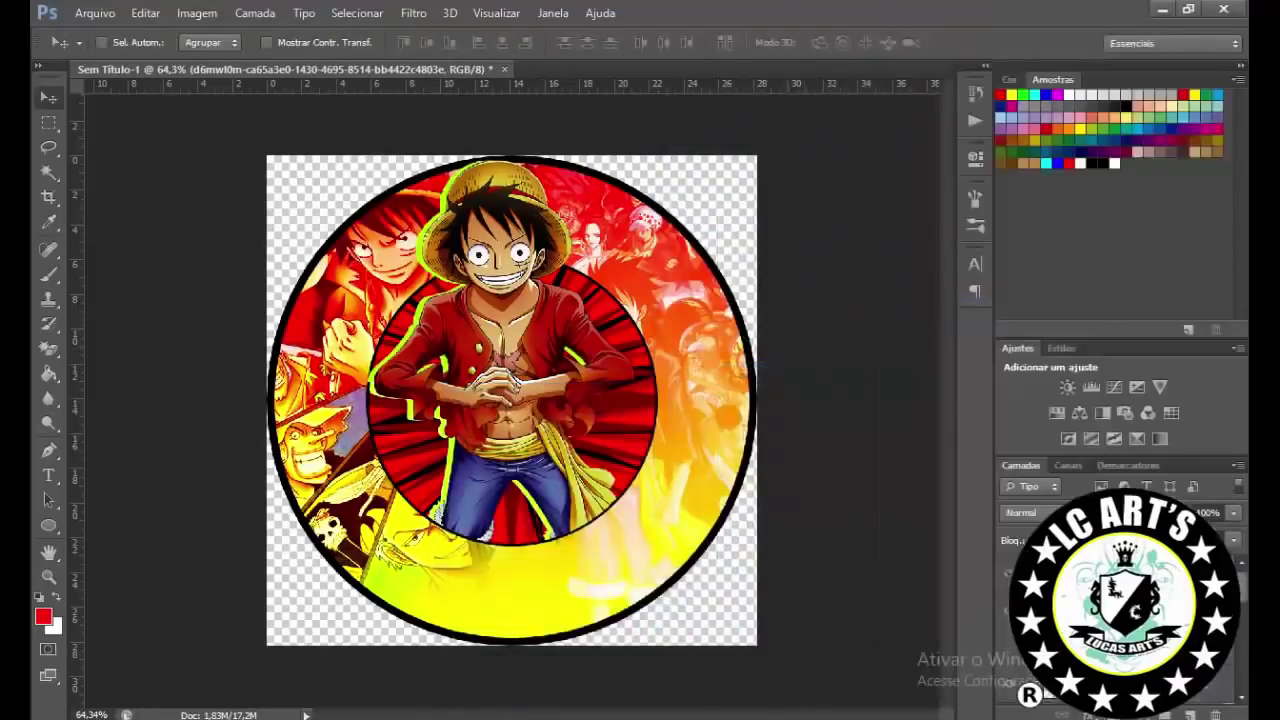
Step: Draw a circular path with no fill and centre it on the guides between the inner circle and the outer black ring
left_click(1100, 575)
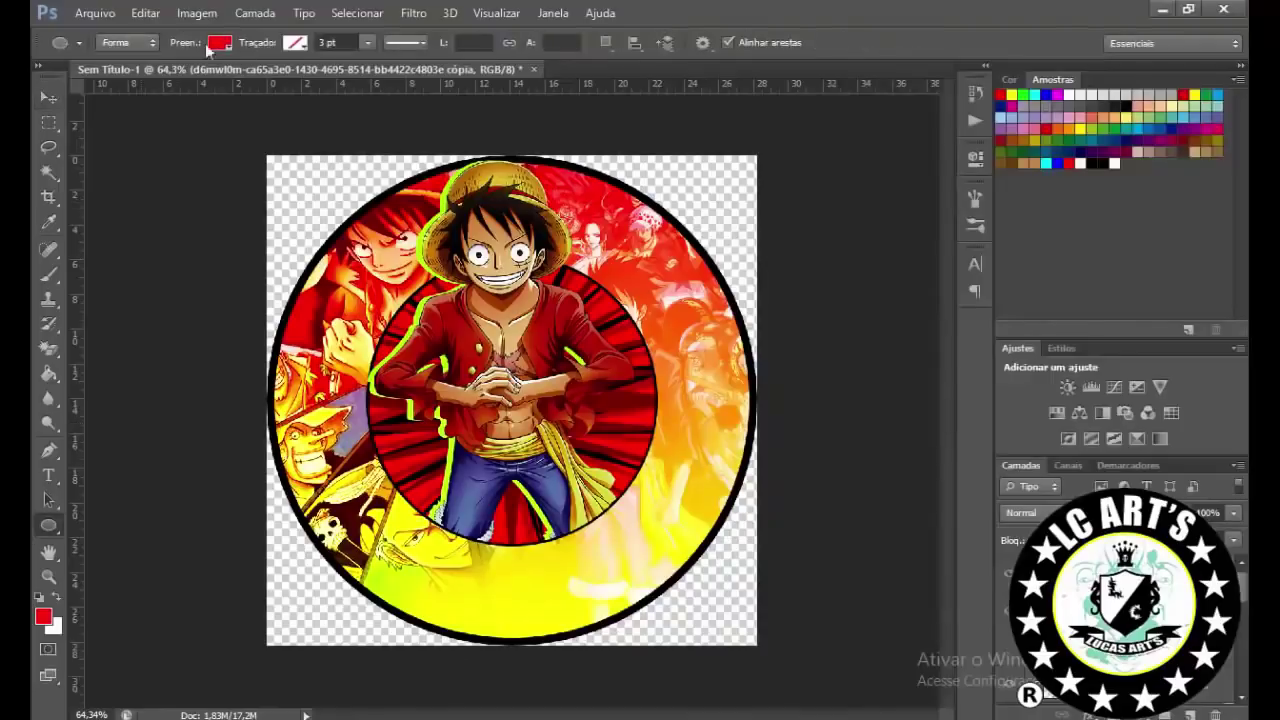
left_click(219, 42)
left_click(136, 76)
left_click(220, 45)
key("ctrl+semicolon")
left_click_drag(366, 207, 750, 593)
left_click(576, 307)
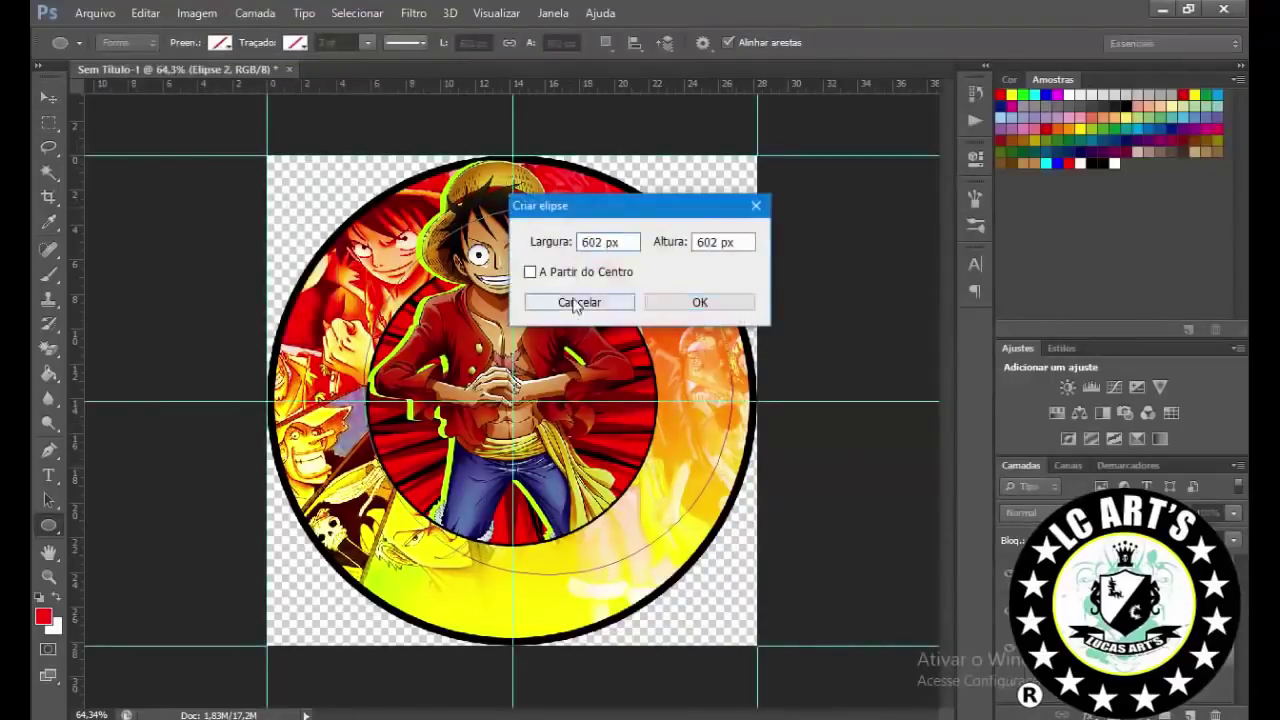
left_click(576, 303)
key("v")
key("ctrl+t")
key("Escape")
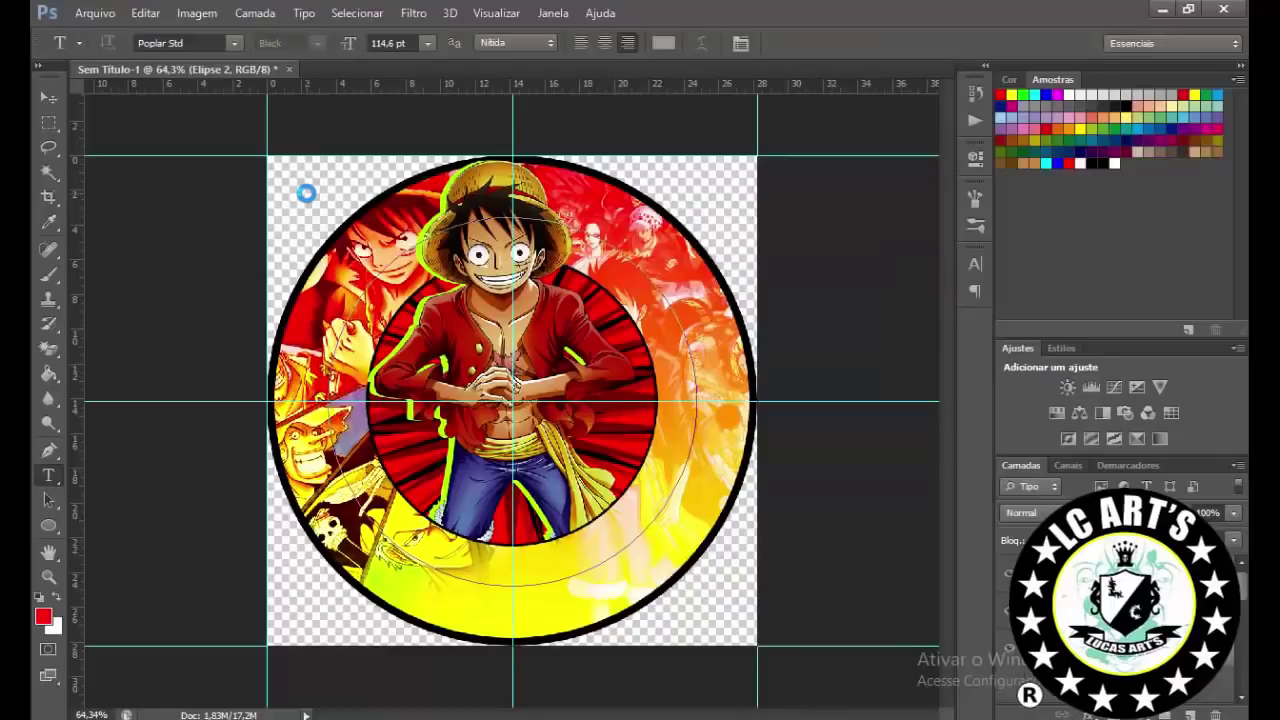
Step: Place the text BONDE BOLADO along the circular path in the Pirata One font
left_click(234, 43)
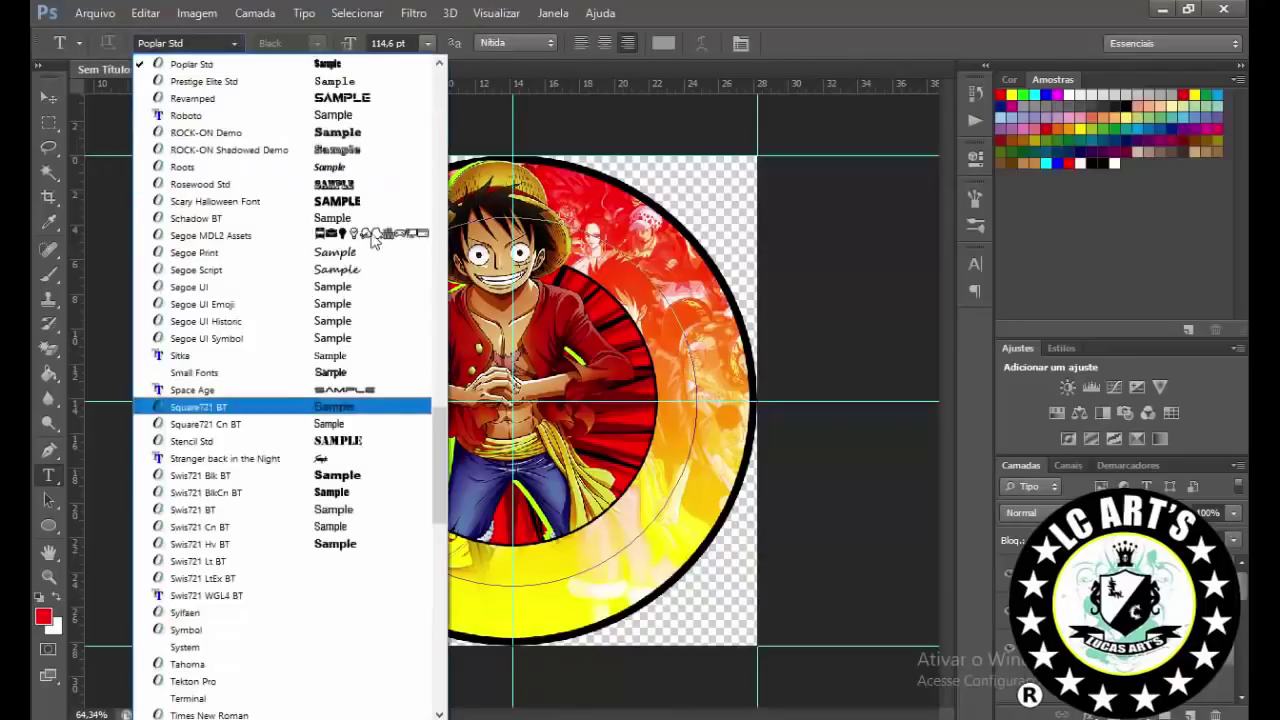
scroll(410, 260, "up", 4)
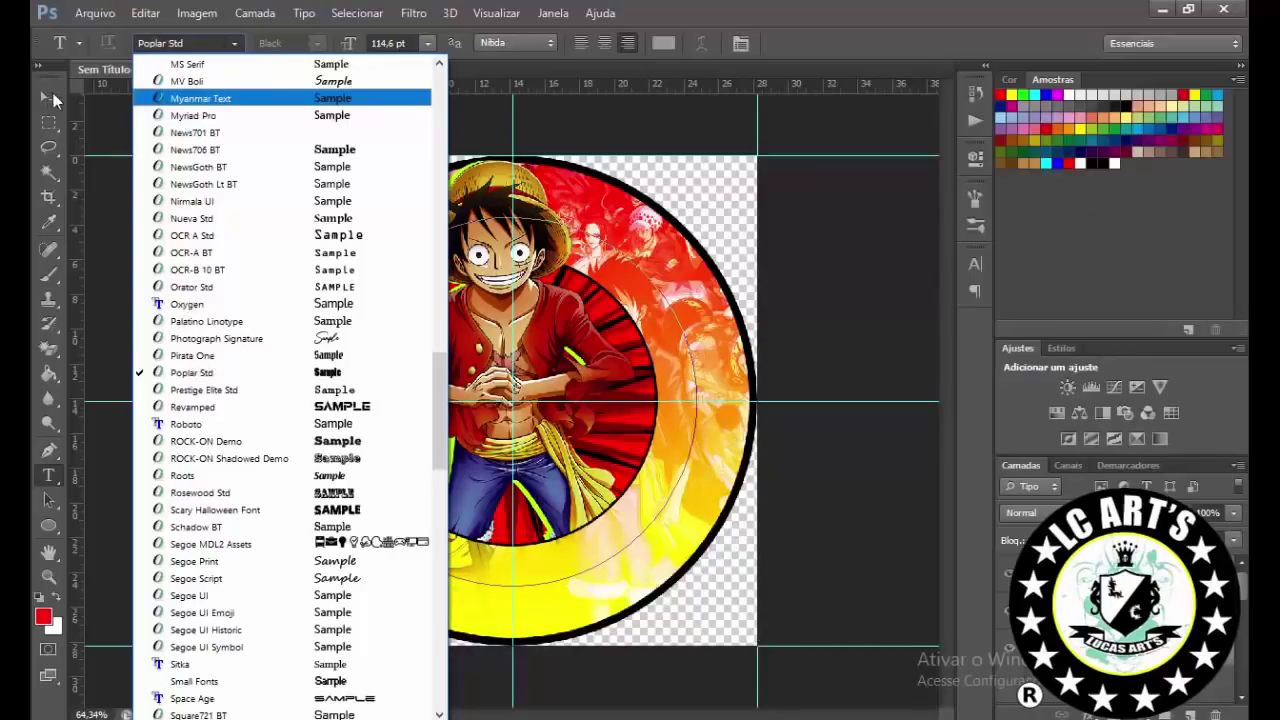
left_click(192, 355)
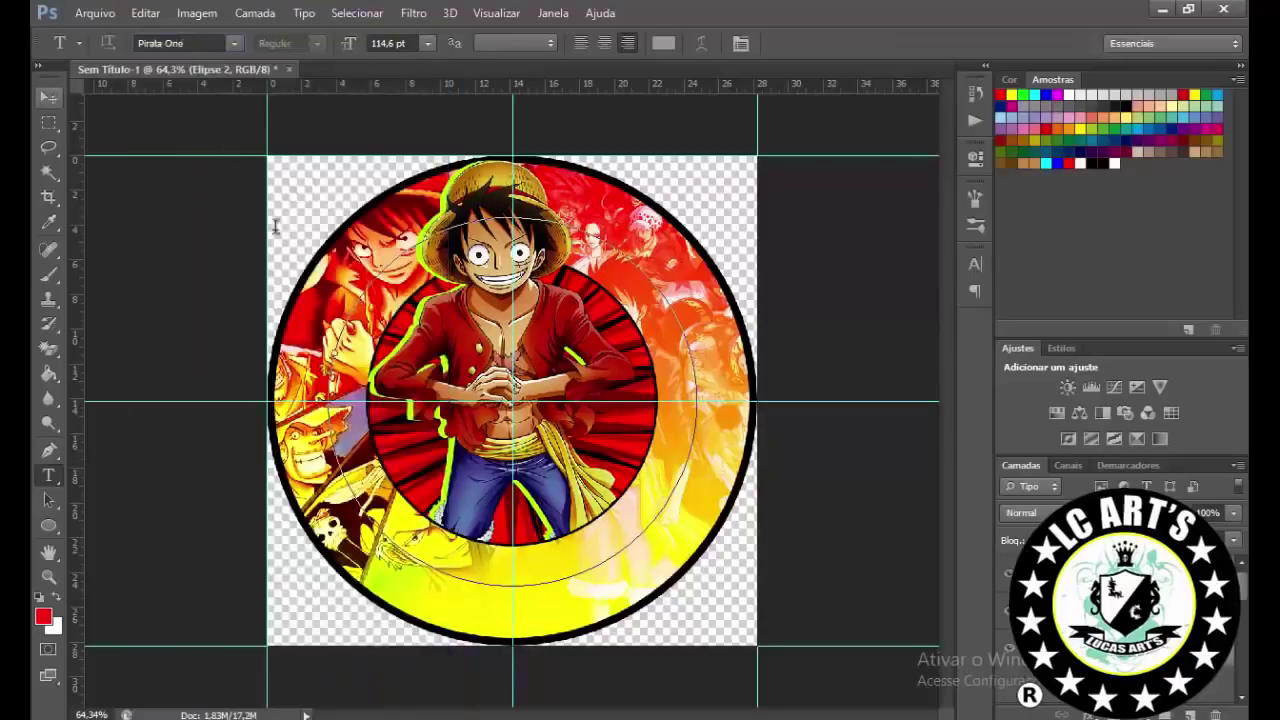
left_click(360, 345)
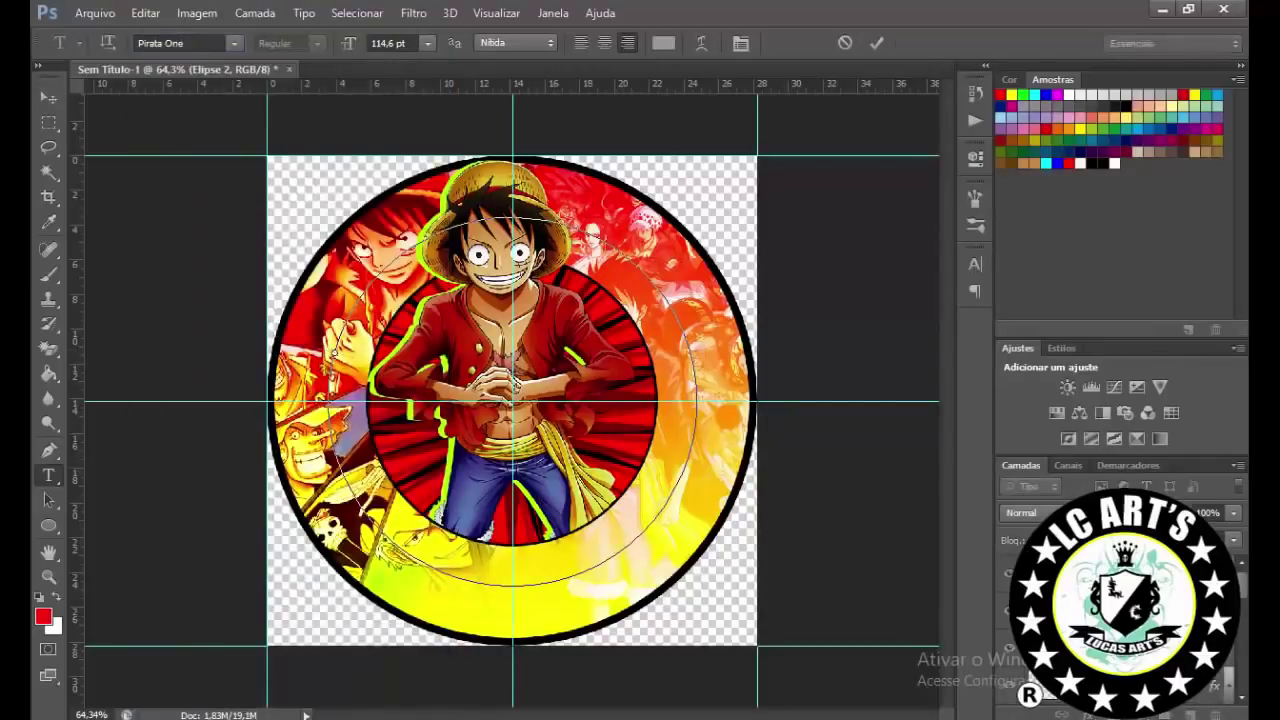
type("Luff")
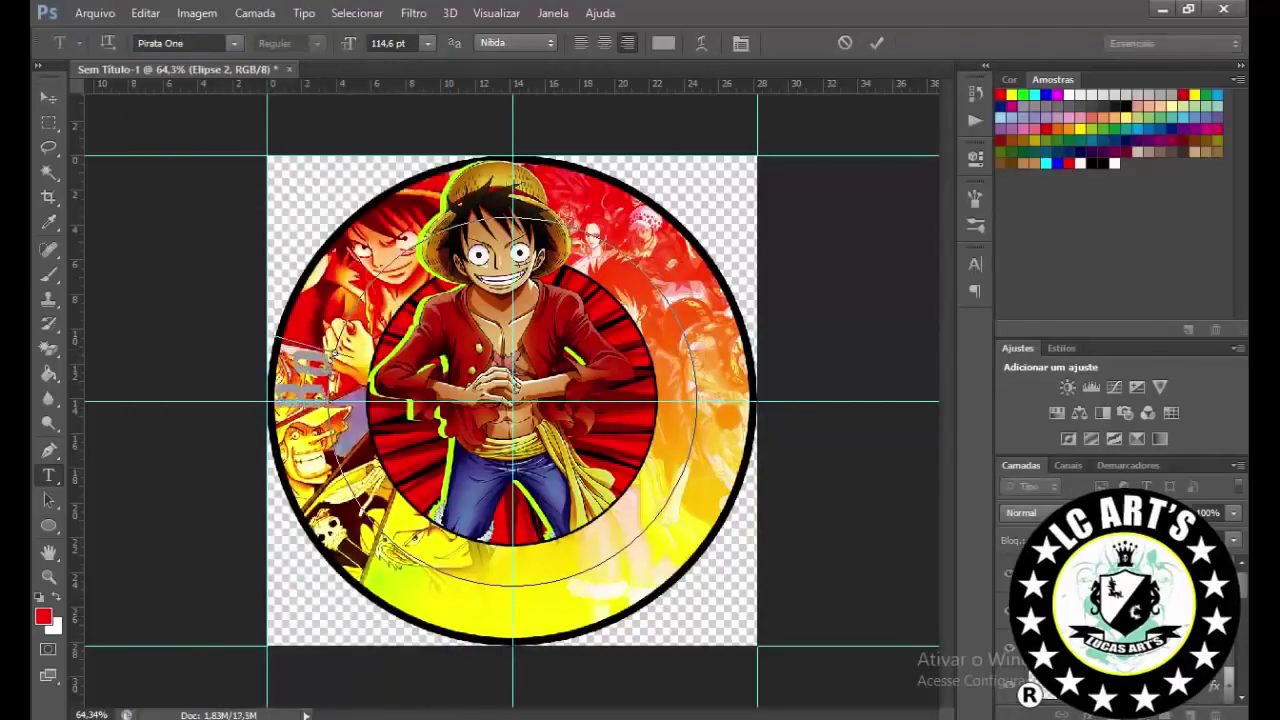
type("y")
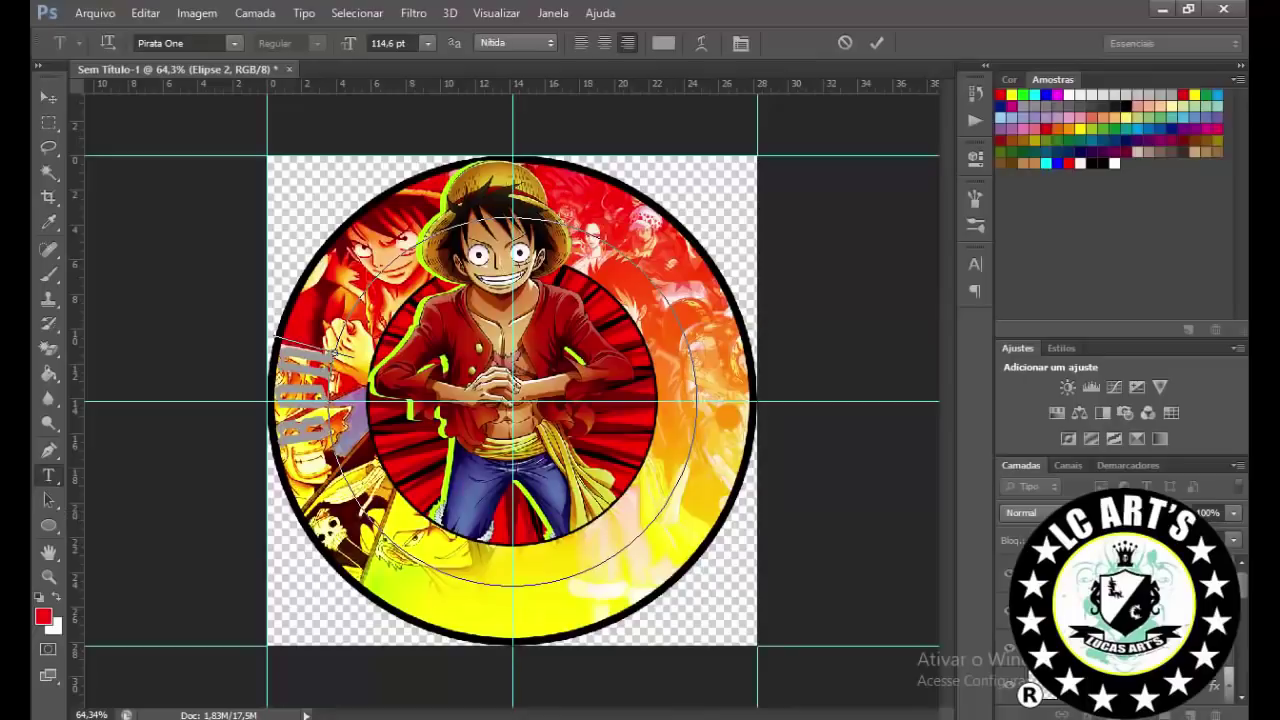
key("ctrl+v")
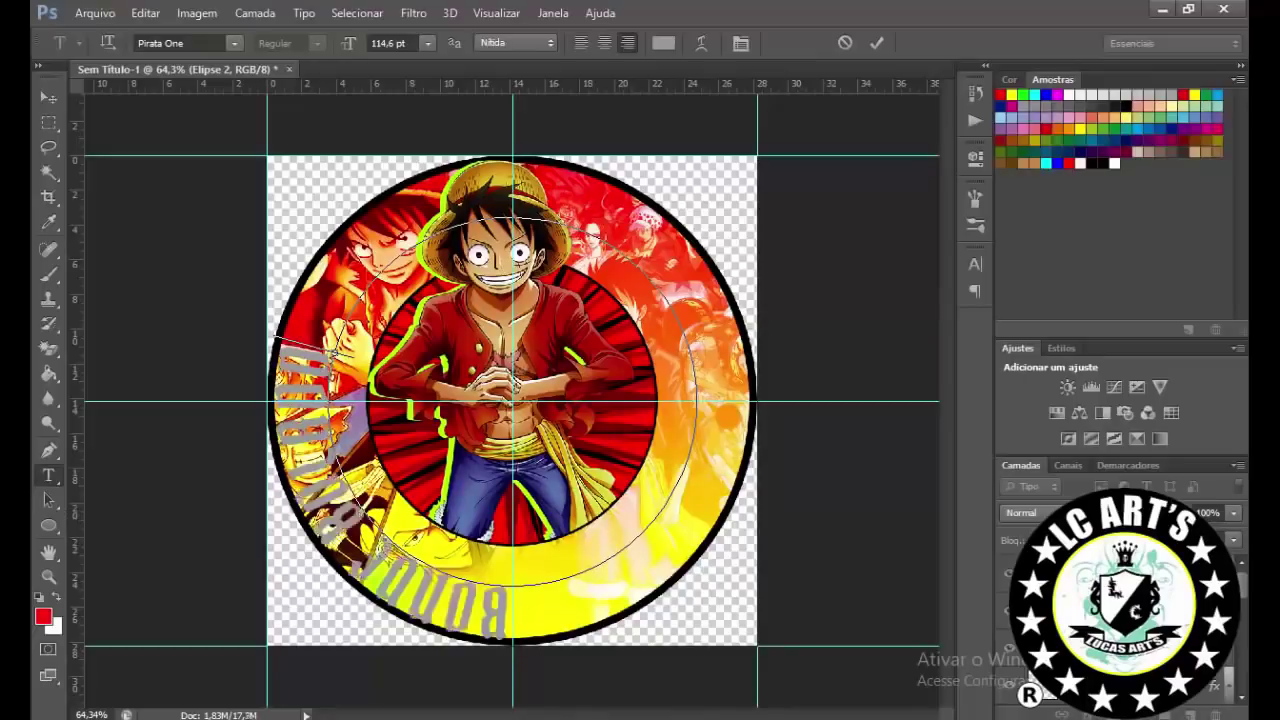
left_click(50, 96)
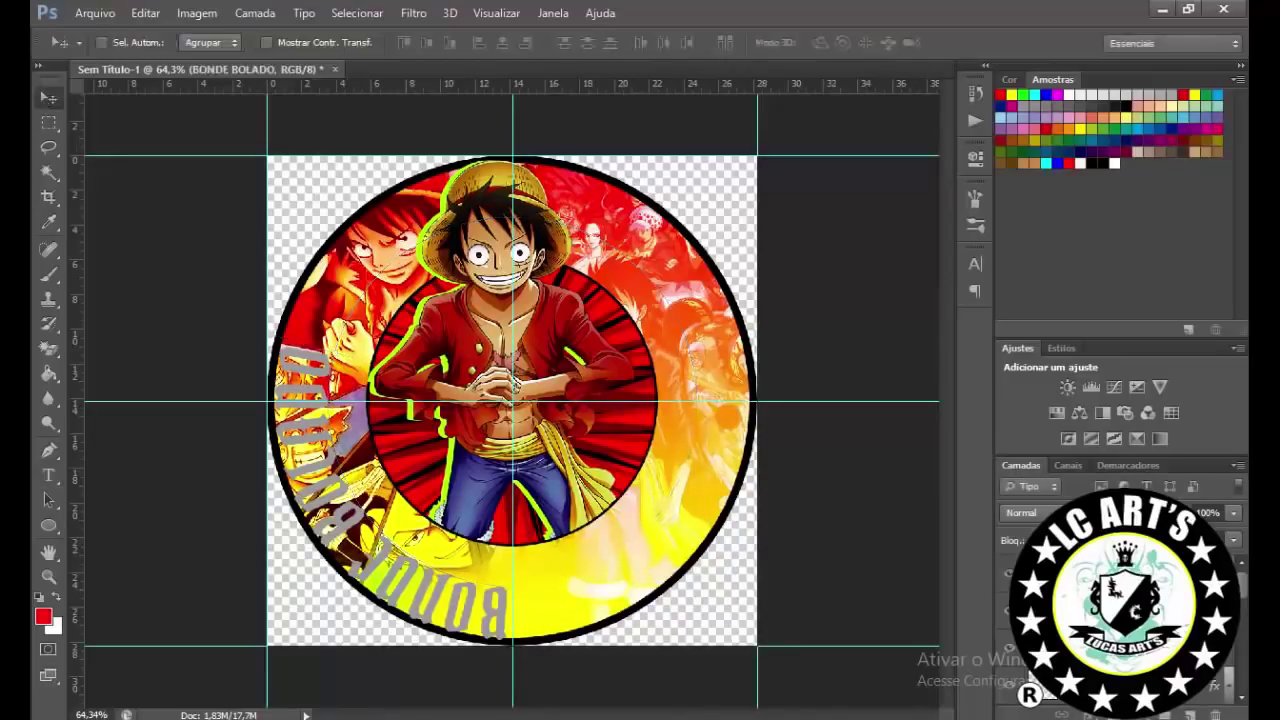
Step: Rotate the path text so it arches across the top of the emblem and move its layer behind Luffy
double_click(1130, 600)
key("Escape")
double_click(1130, 600)
key("Escape")
key("ctrl+t")
left_click_drag(743, 194, 786, 449)
key("Escape")
key("ctrl+t")
key("Escape")
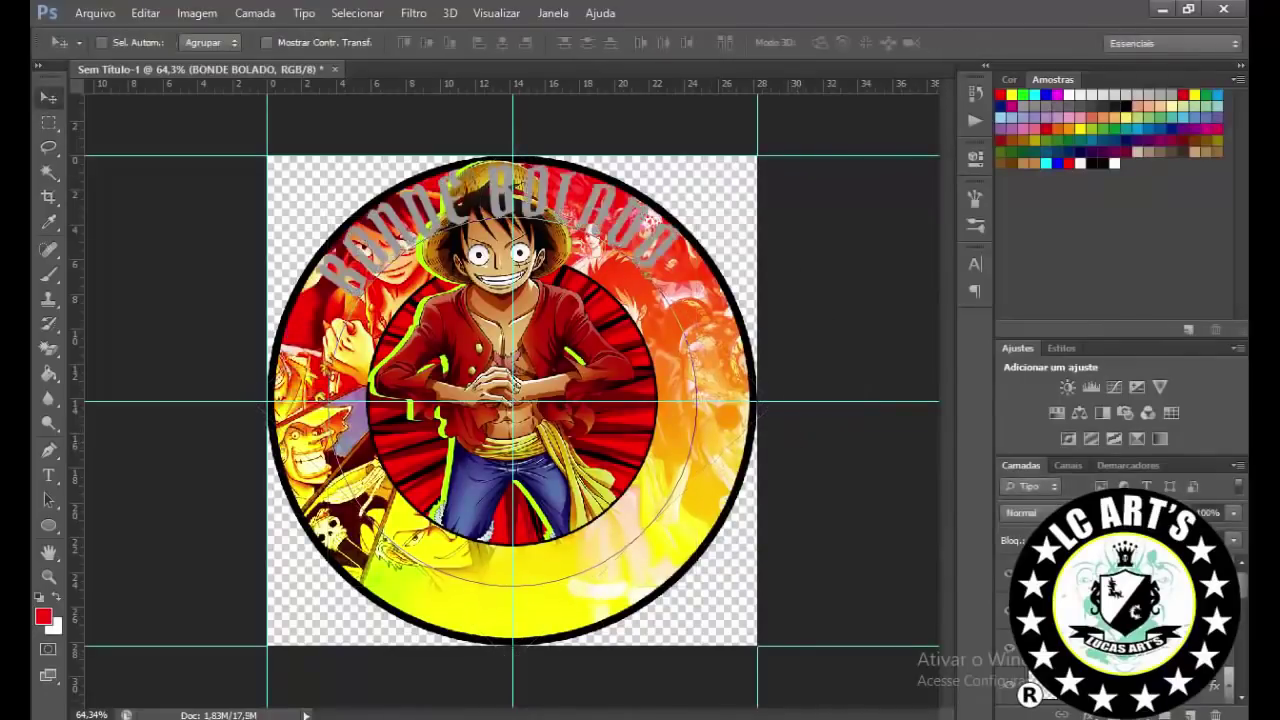
key("ctrl+bracketleft")
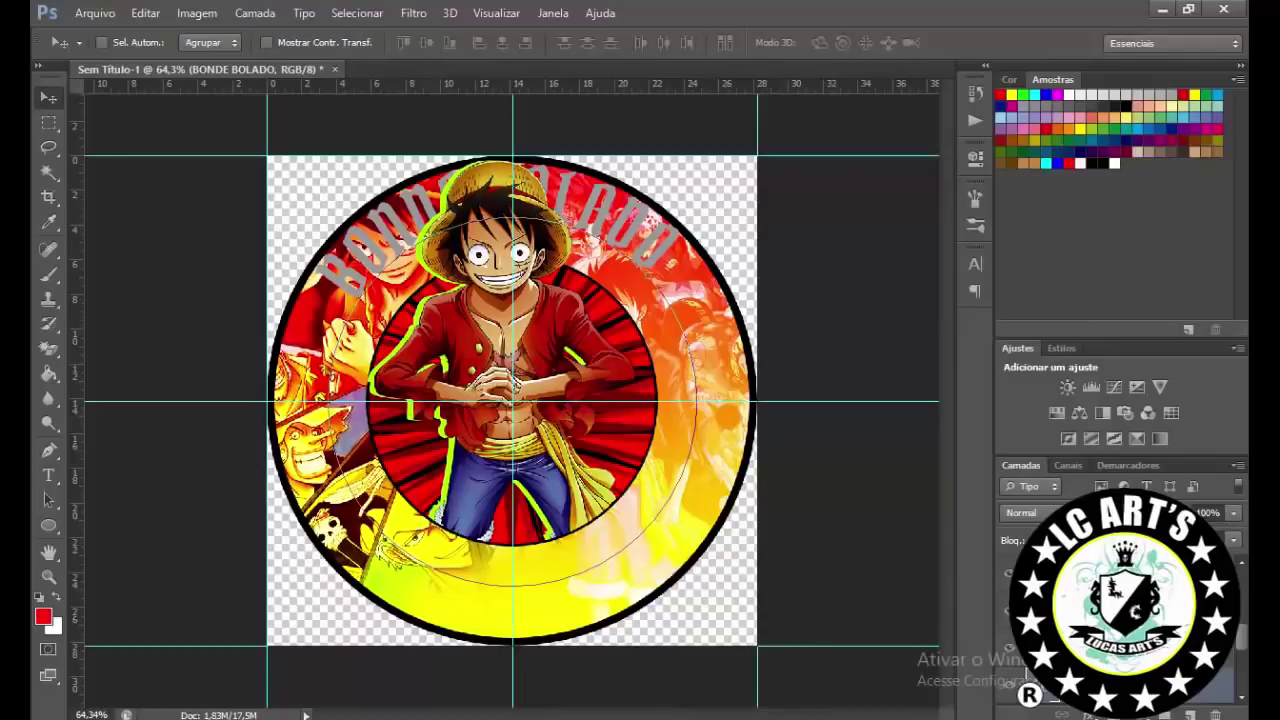
Step: Change the arched text to BEM BOLADO with a wide gap between the words for Luffy's hat
key("F9")
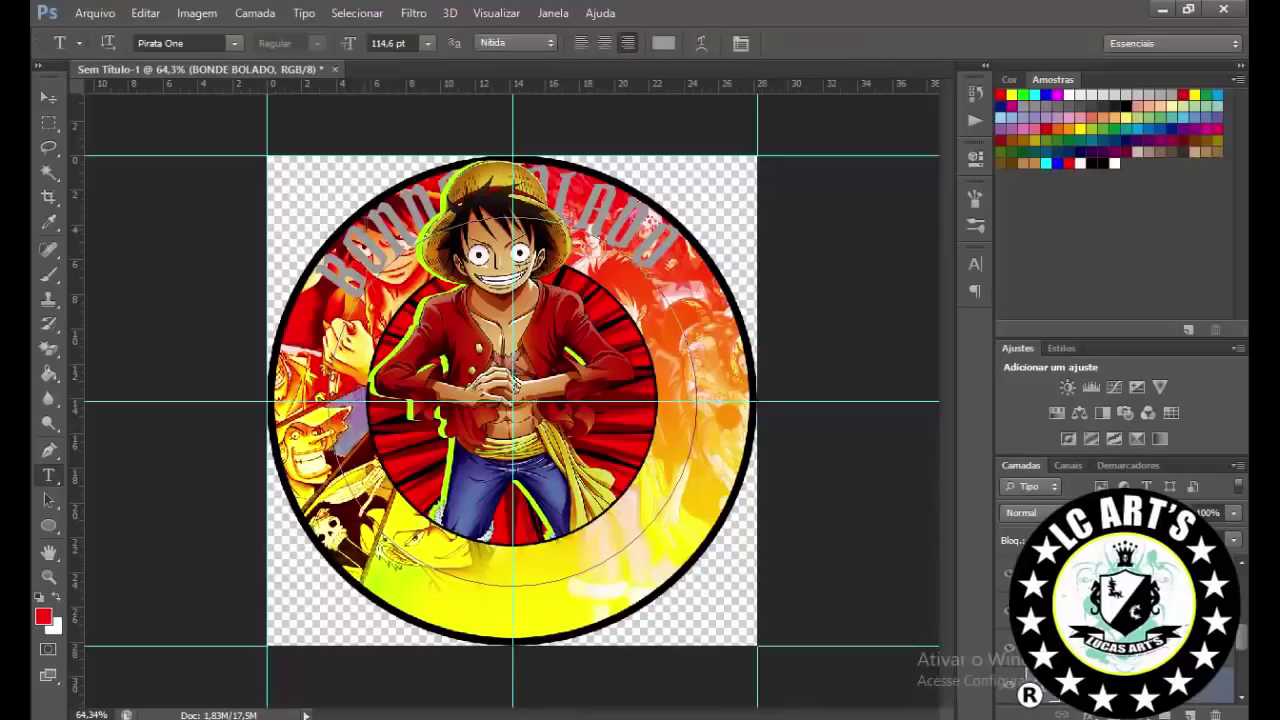
left_click(379, 212)
key("ctrl+a")
key("BackSpace")
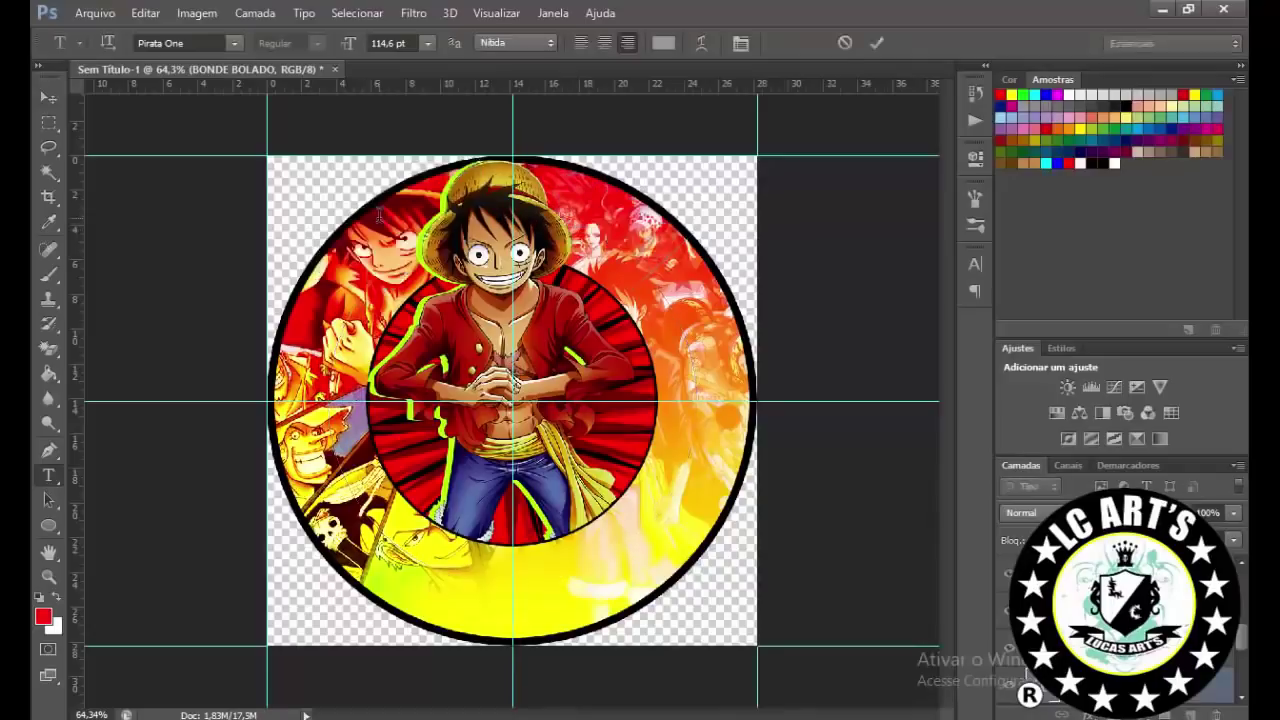
type("Rei")
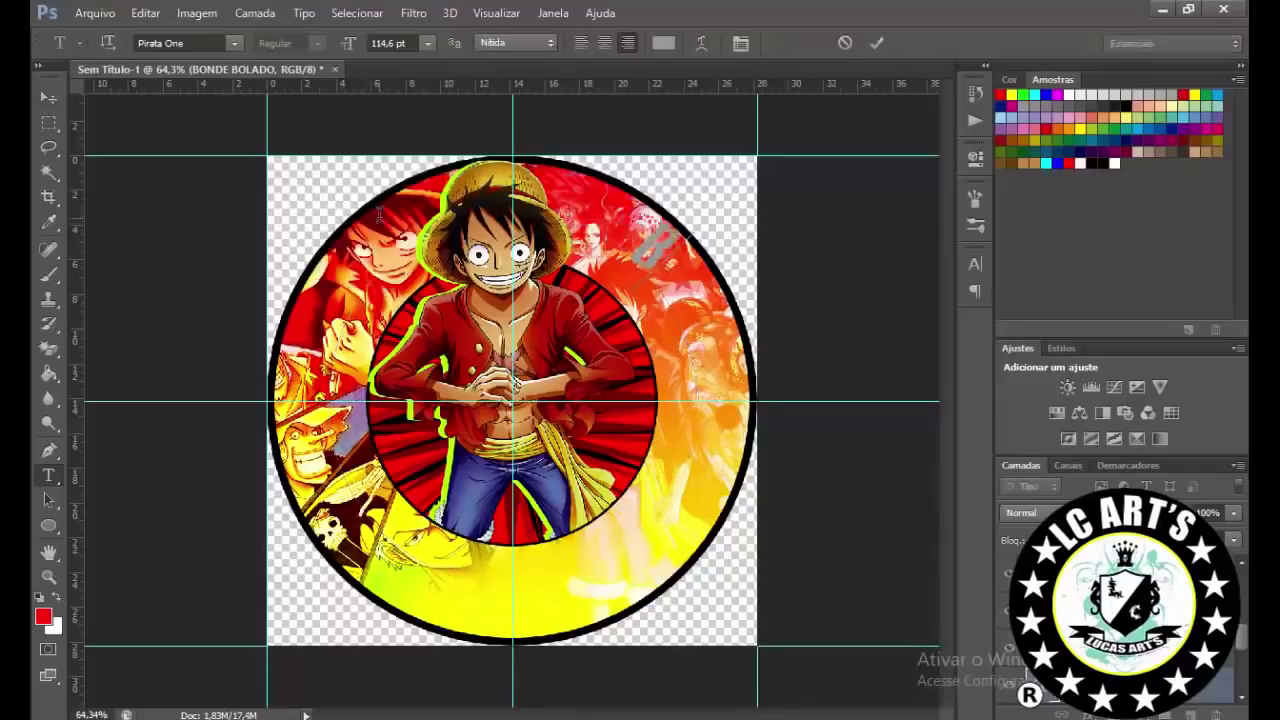
type("E BOLADO")
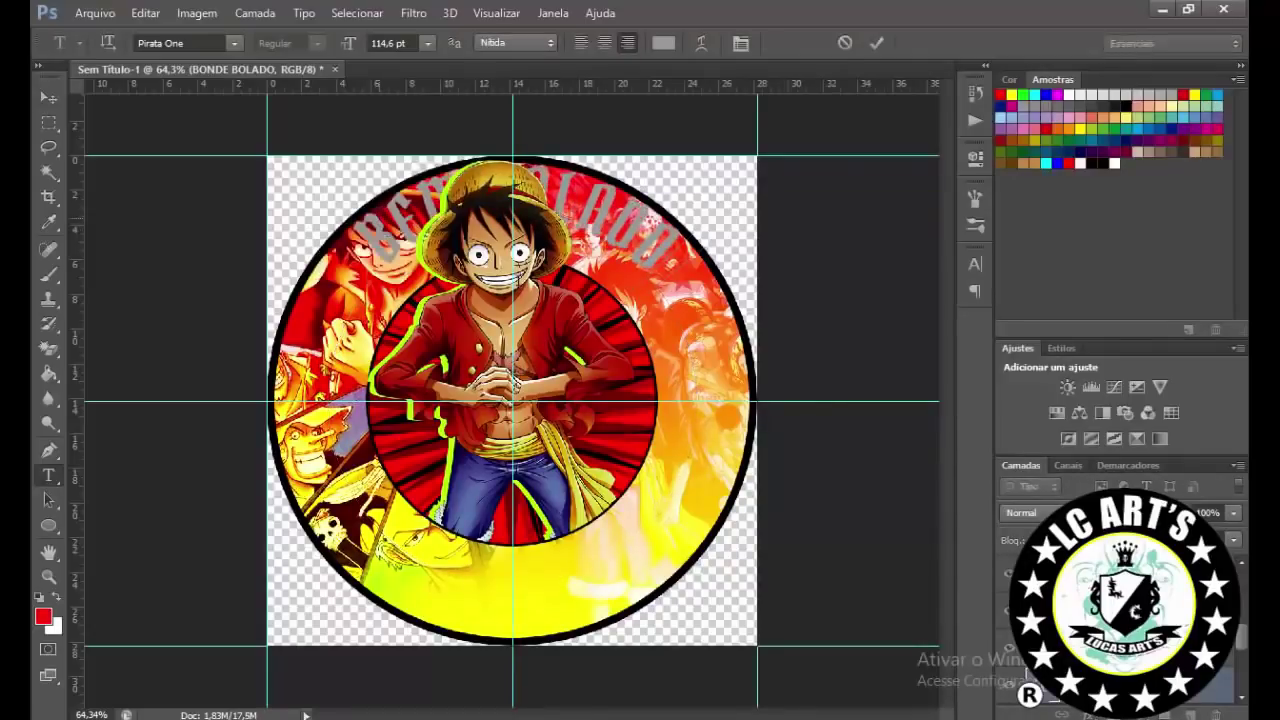
key("ctrl+a")
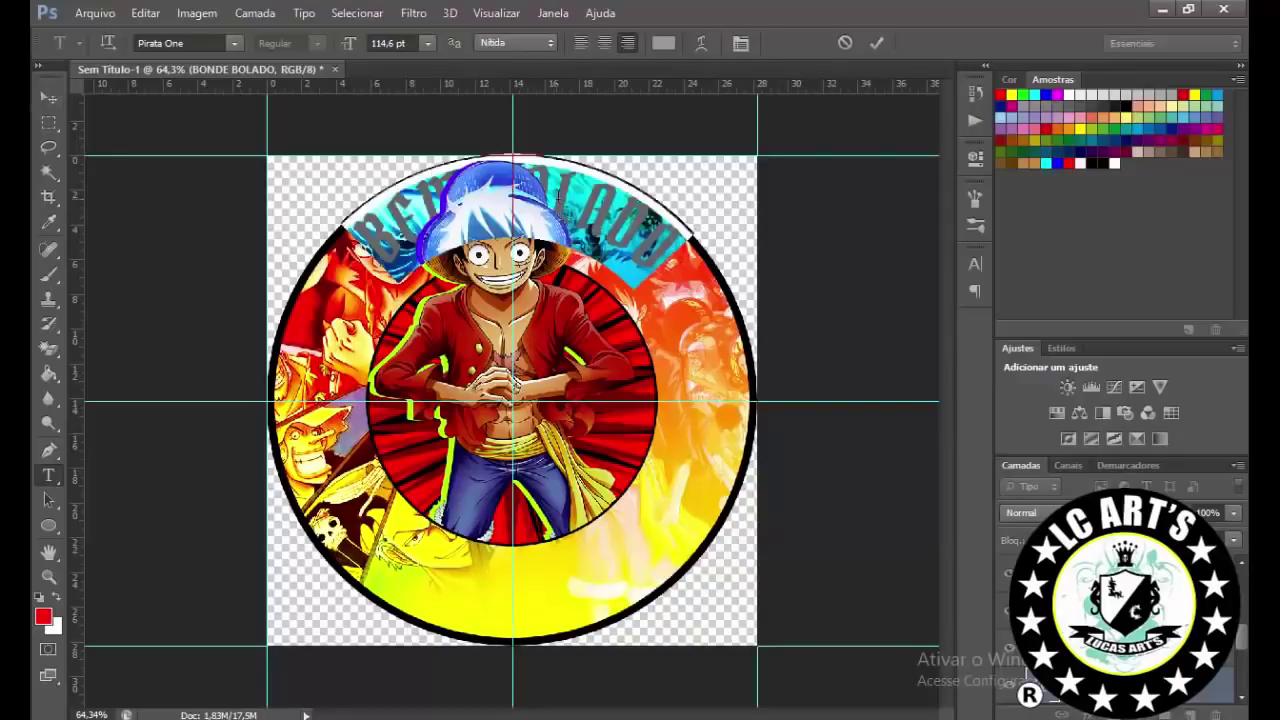
key("Right")
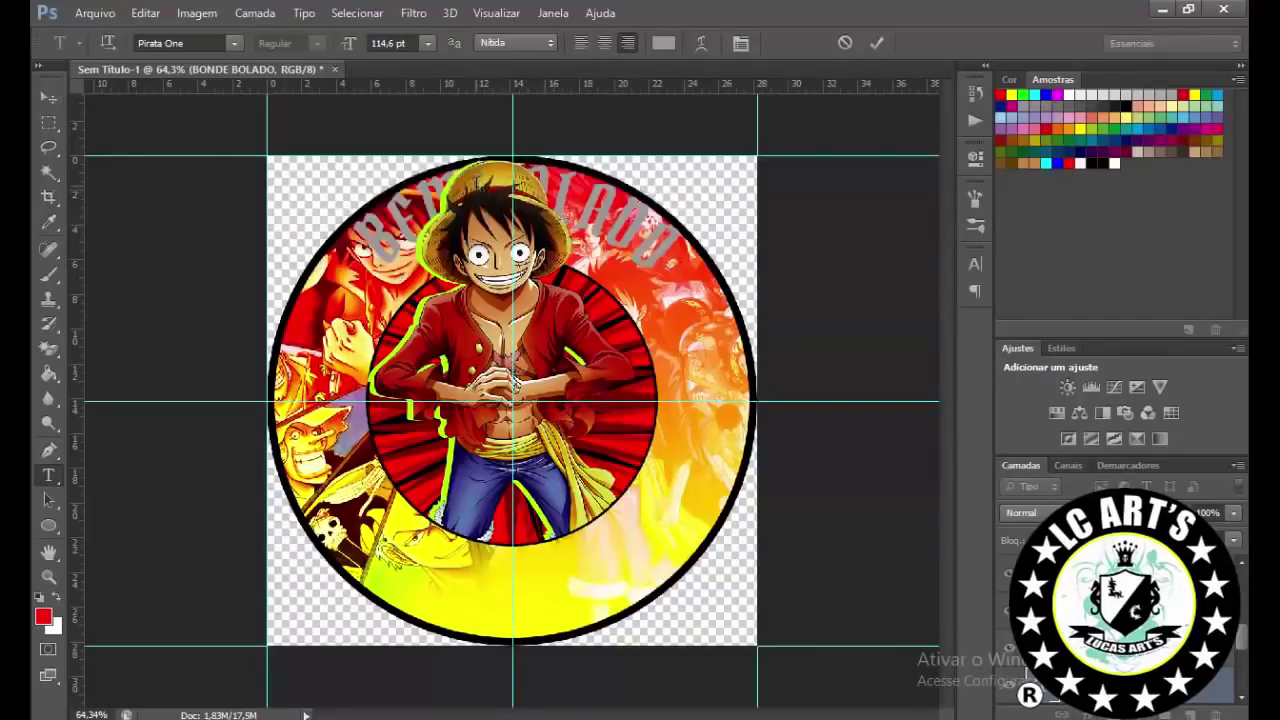
key("ctrl+Return")
key("v")
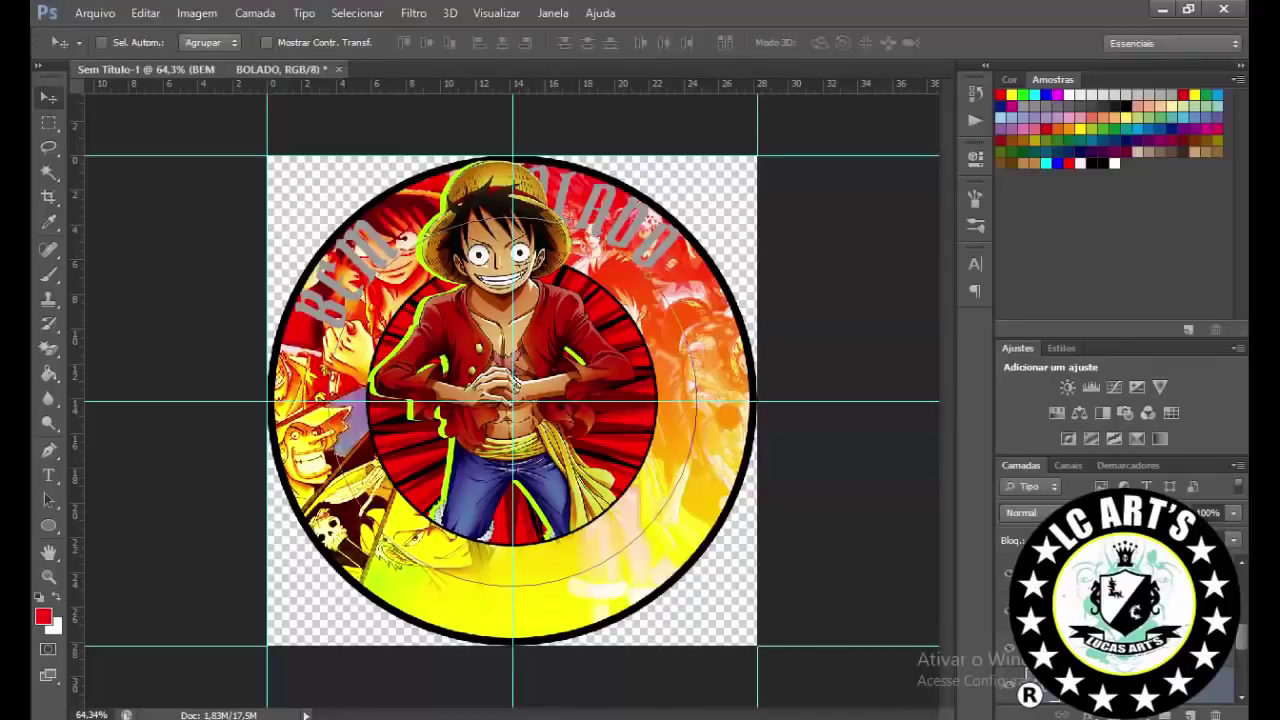
Step: Rotate the arched text clockwise so BEM and BOLADO sit on either side of Luffy's hat
key("ctrl+t")
left_click_drag(725, 195, 795, 222)
key("Return")
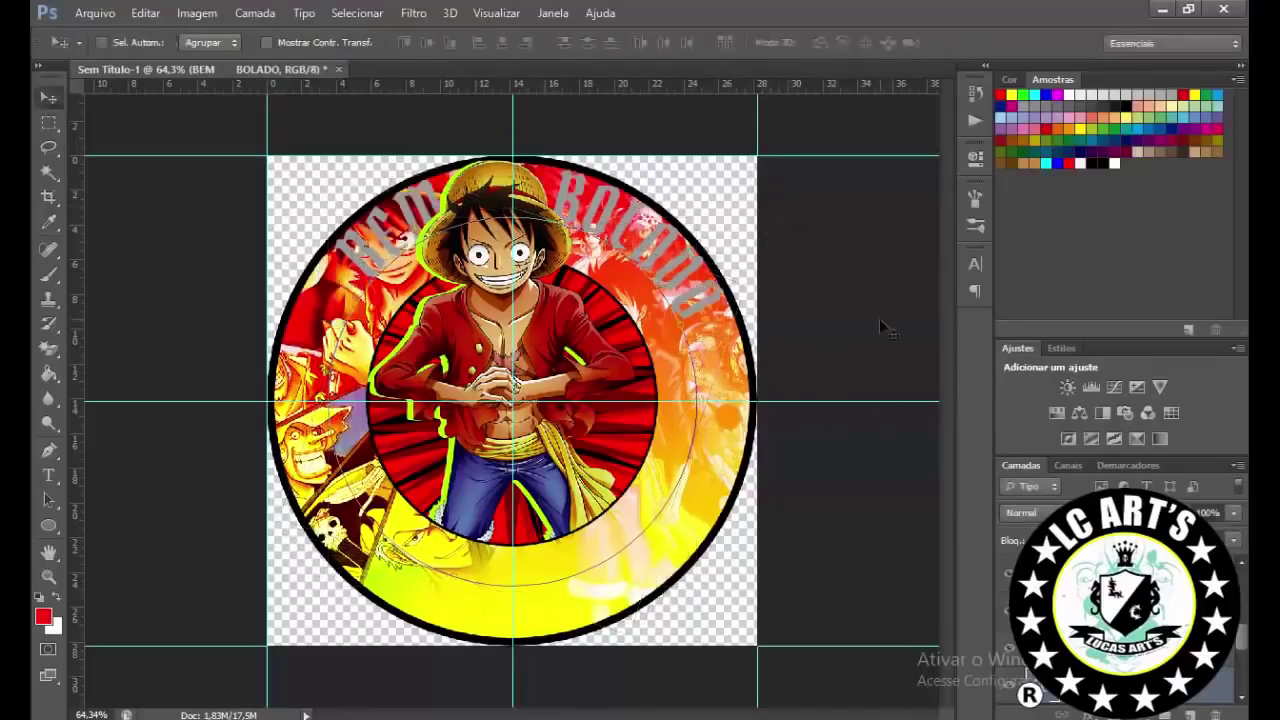
Step: Apply a yellow Color Overlay (ffff00) to the BEM BOLADO text
double_click(1180, 575)
left_click(740, 356)
left_click(1156, 193)
left_click(722, 641)
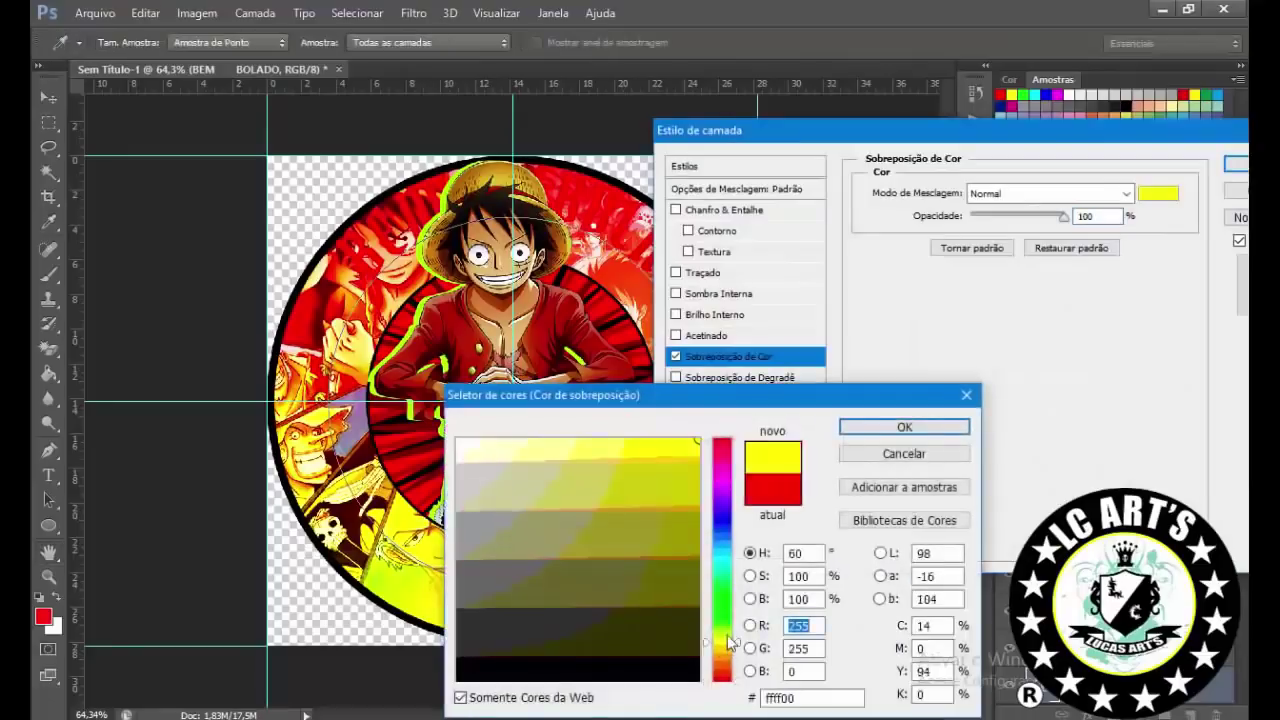
key("Return")
Step: Add a black outer stroke and a Bevel & Emboss effect with recoloured shading to the yellow text
left_click(710, 273)
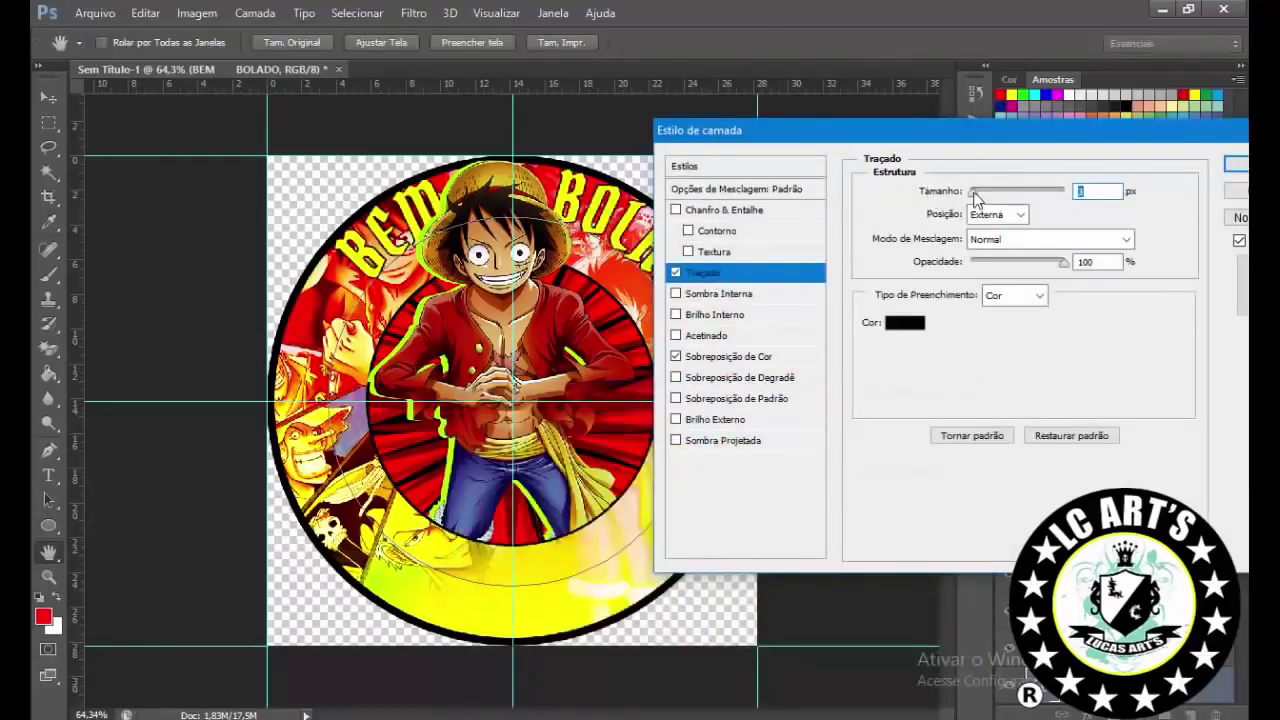
left_click(730, 212)
left_click_drag(966, 283, 970, 283)
left_click(1149, 490)
left_click(706, 447)
key("Return")
key("Return")
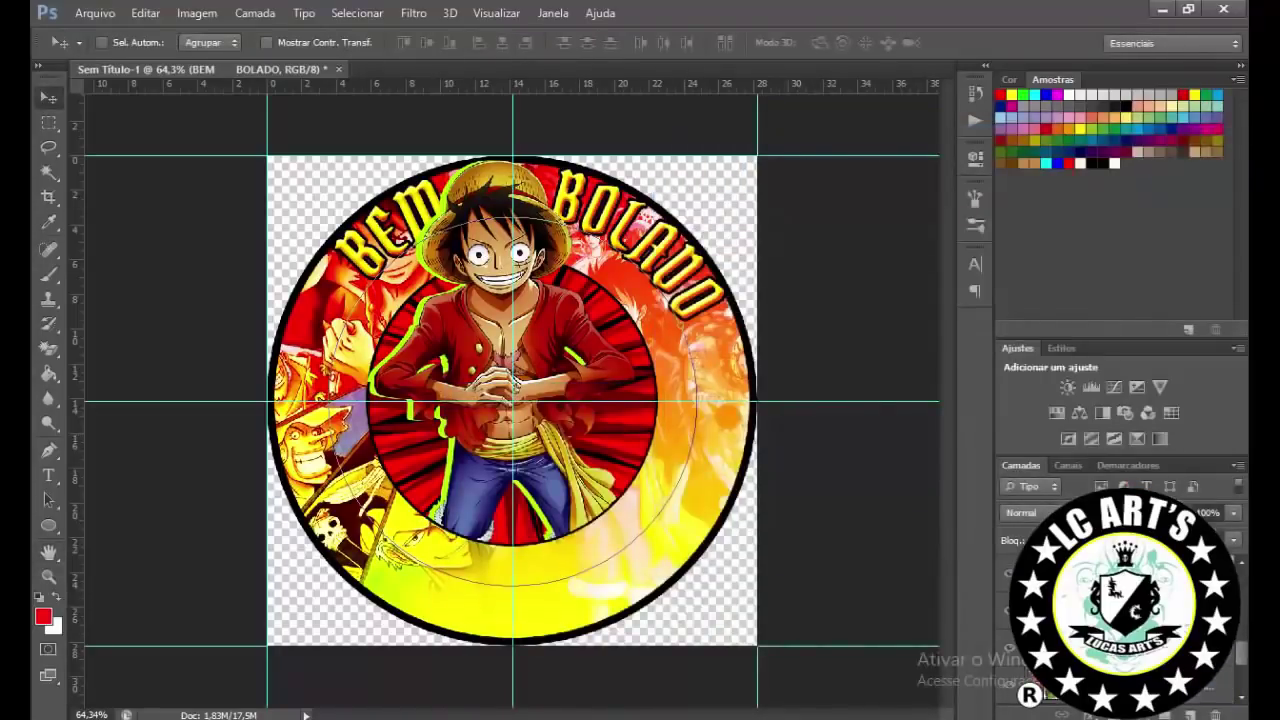
Step: Surround the black-edged BEM BOLADO text with an additional white stroke
double_click(1238, 650)
left_click(705, 272)
left_click(906, 323)
left_click(465, 440)
key("Return")
key("Return")
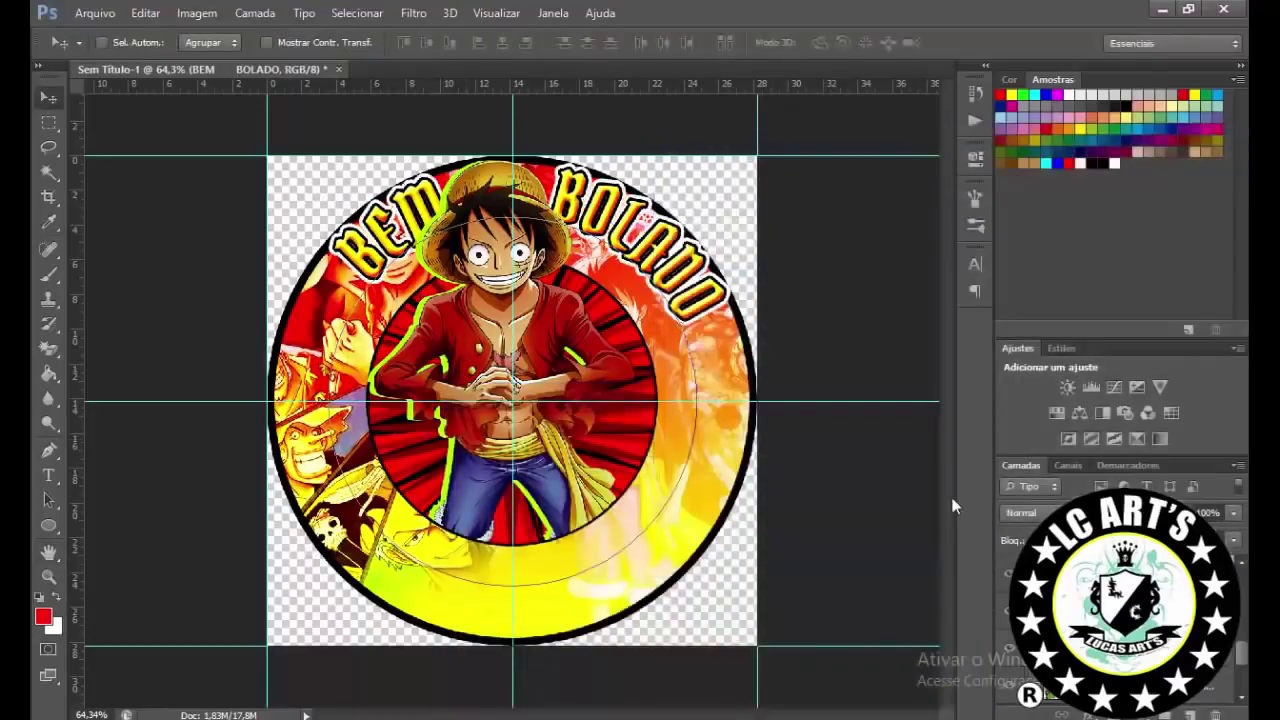
Step: Place the image silhueta estilo HL from the arts\trabalhos folder on drive D into the document
key("h")
left_click(99, 12)
left_click(105, 323)
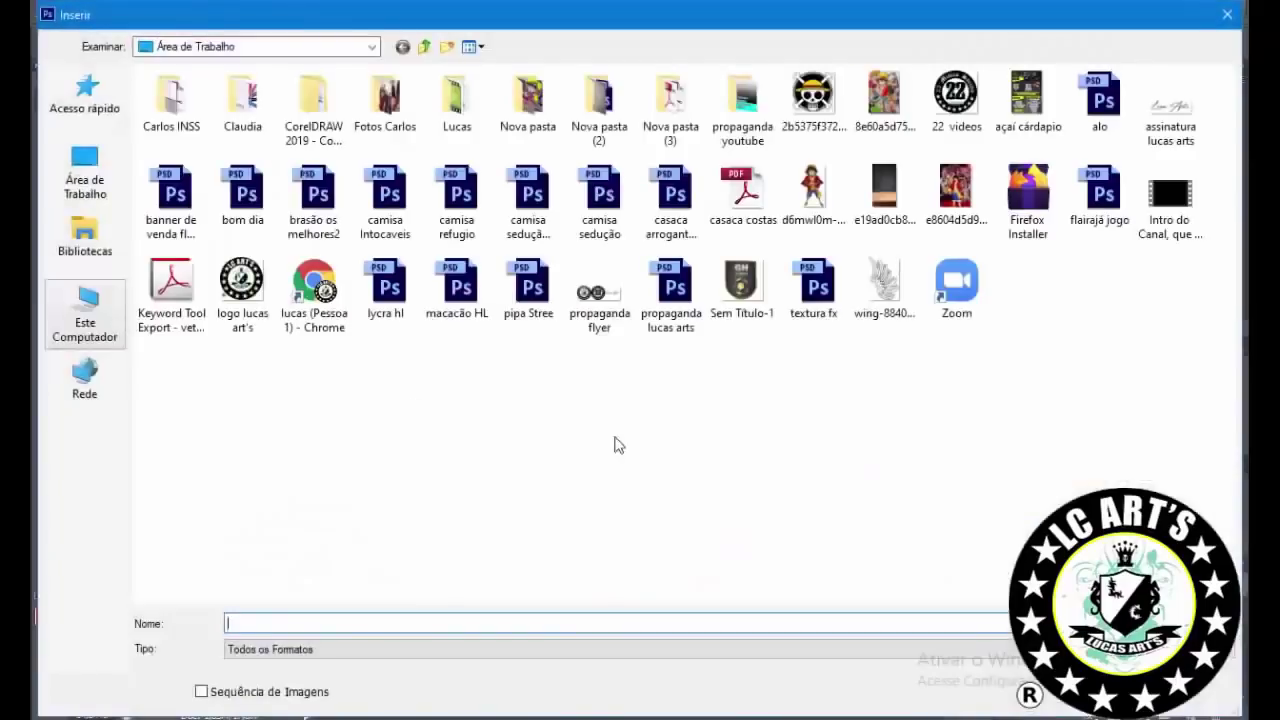
left_click(85, 329)
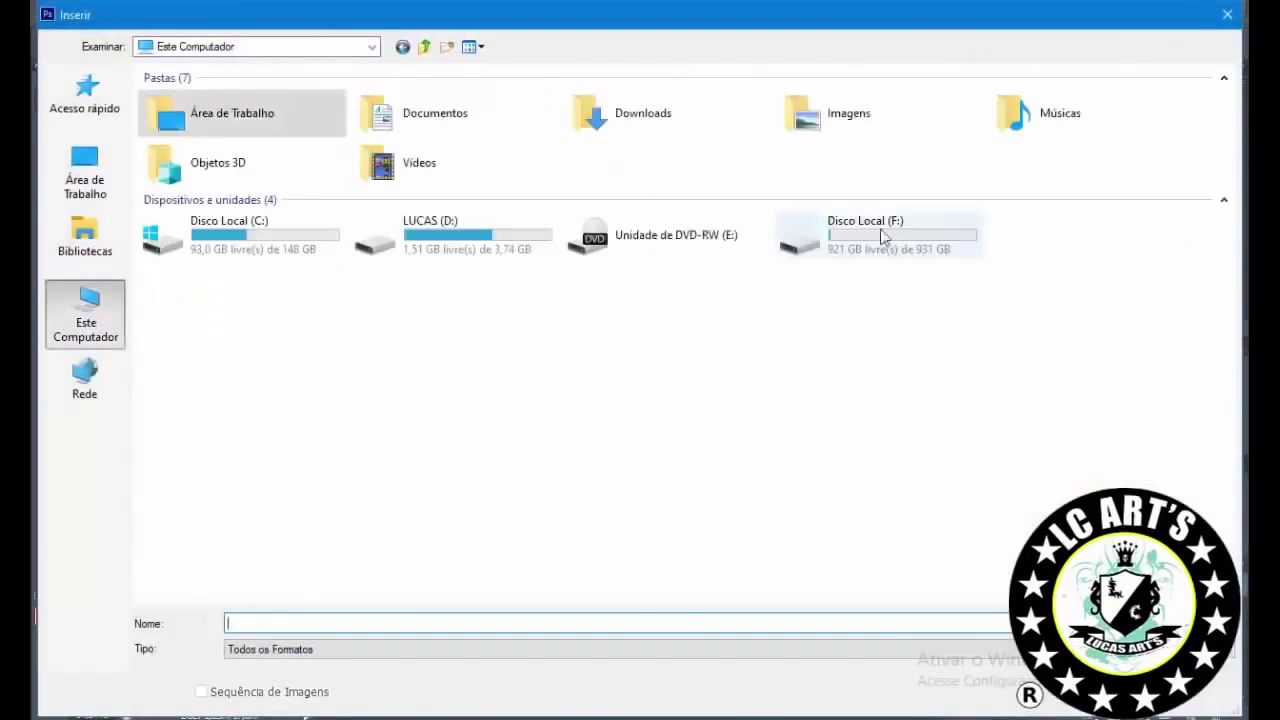
double_click(840, 232)
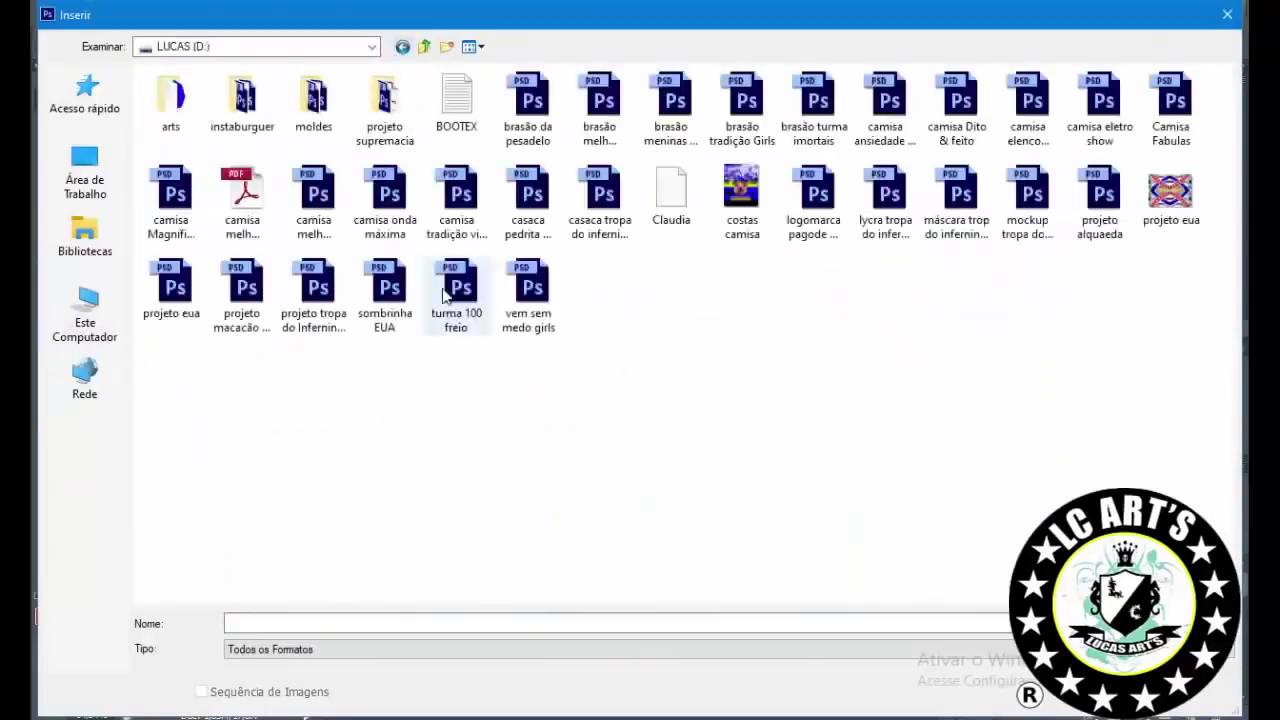
double_click(171, 122)
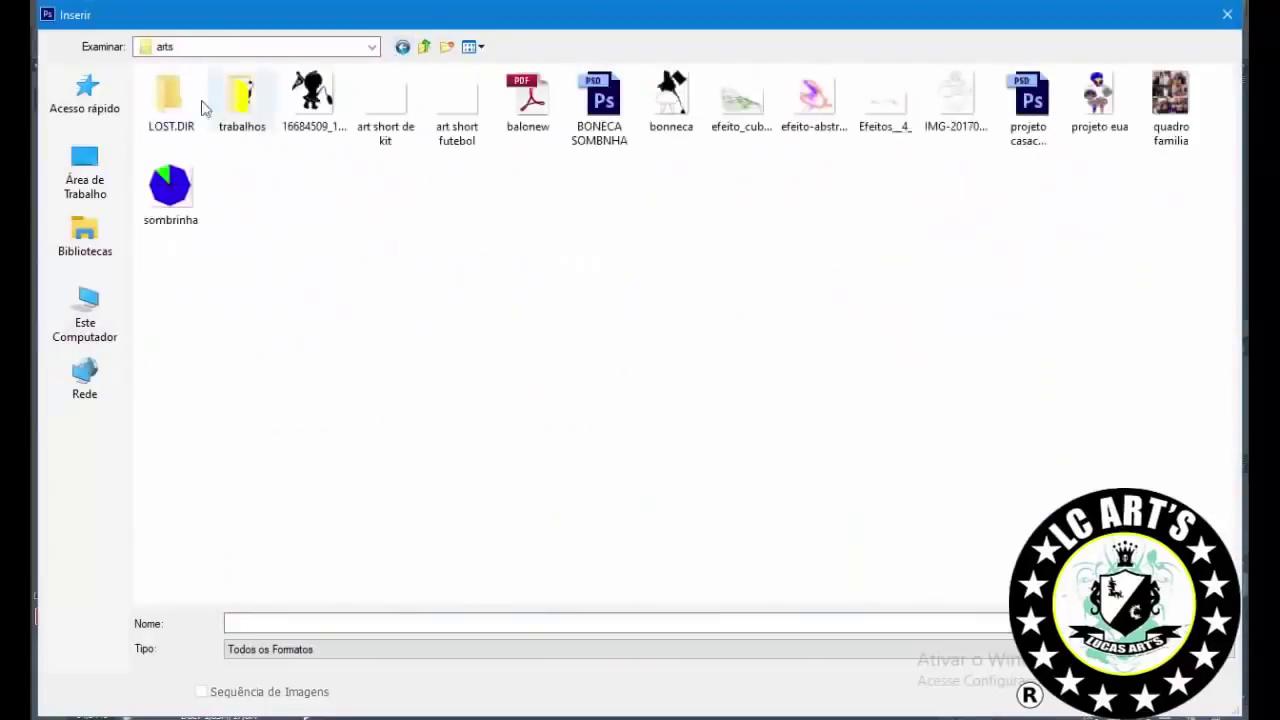
double_click(243, 102)
left_click(883, 106)
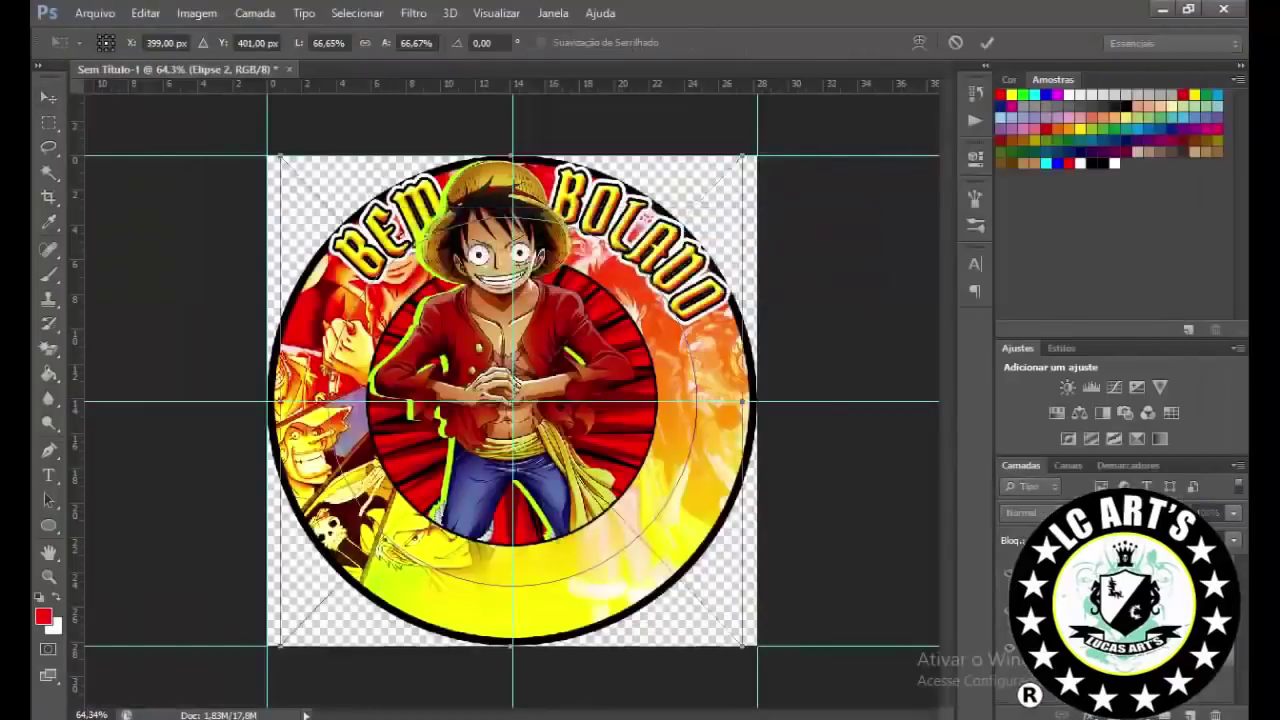
Step: Erase the background around the placed silhouette image, leaving only the black shape
left_click(49, 347)
left_click(560, 283)
left_click(596, 312)
left_click(594, 291)
key("Delete")
key("ctrl+u")
key("Return")
Step: Scale the black silhouette down and position it over the emblem's left edge
key("v")
key("ctrl+t")
left_click_drag(742, 645, 484, 392)
left_click_drag(437, 215, 467, 269)
key("Return")
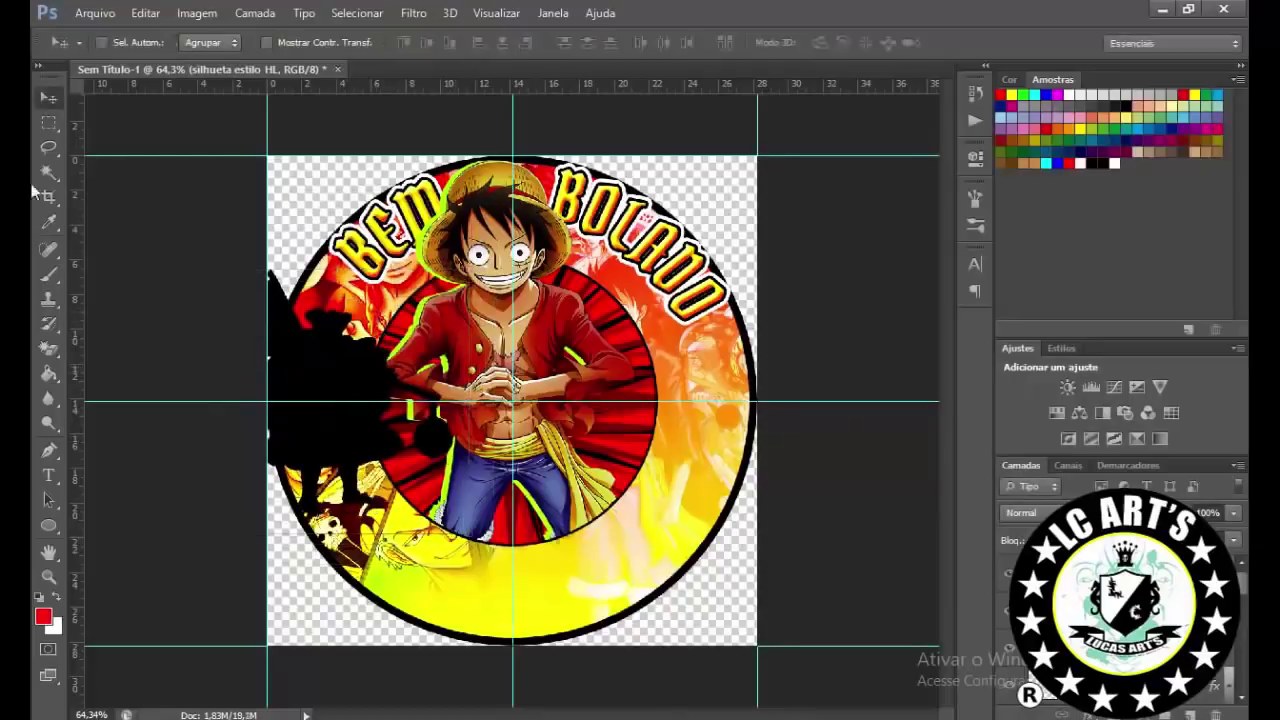
Step: Extend the canvas on all four sides with the Crop tool, making it about 35.6 cm wide, to fit the overhanging silhouette
left_click(48, 196)
left_click_drag(267, 400, 203, 400)
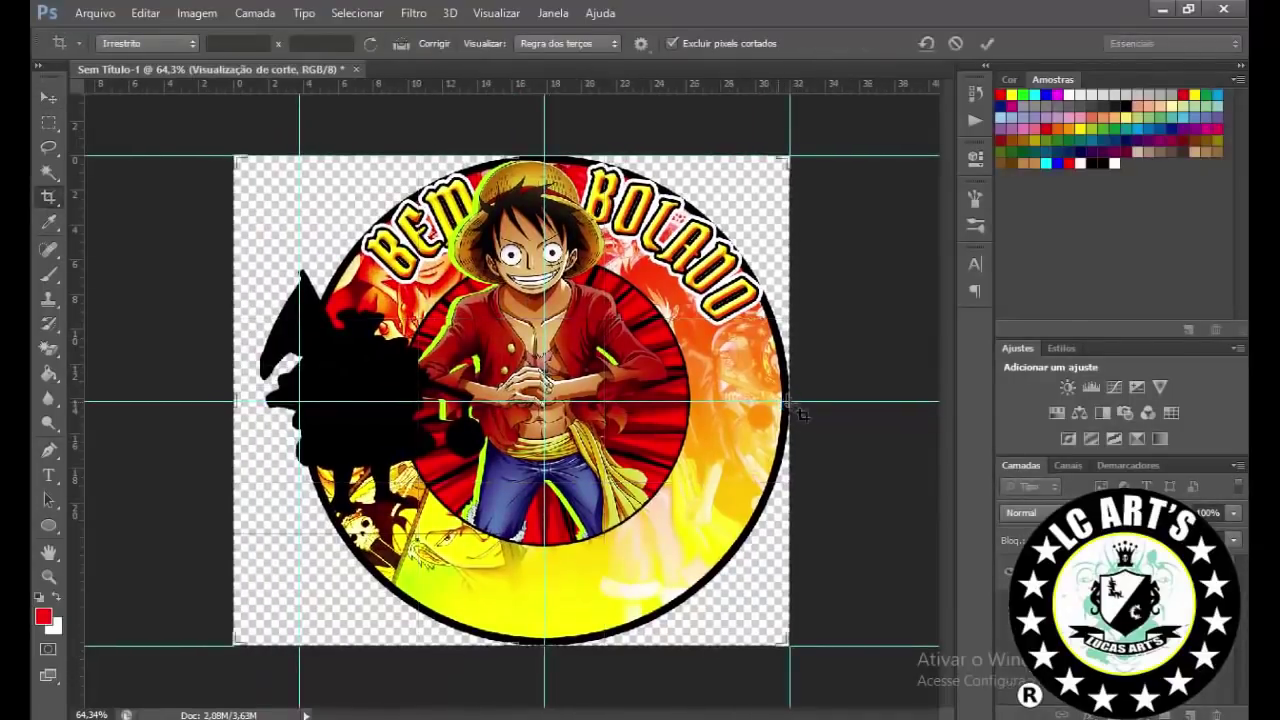
left_click_drag(790, 401, 819, 398)
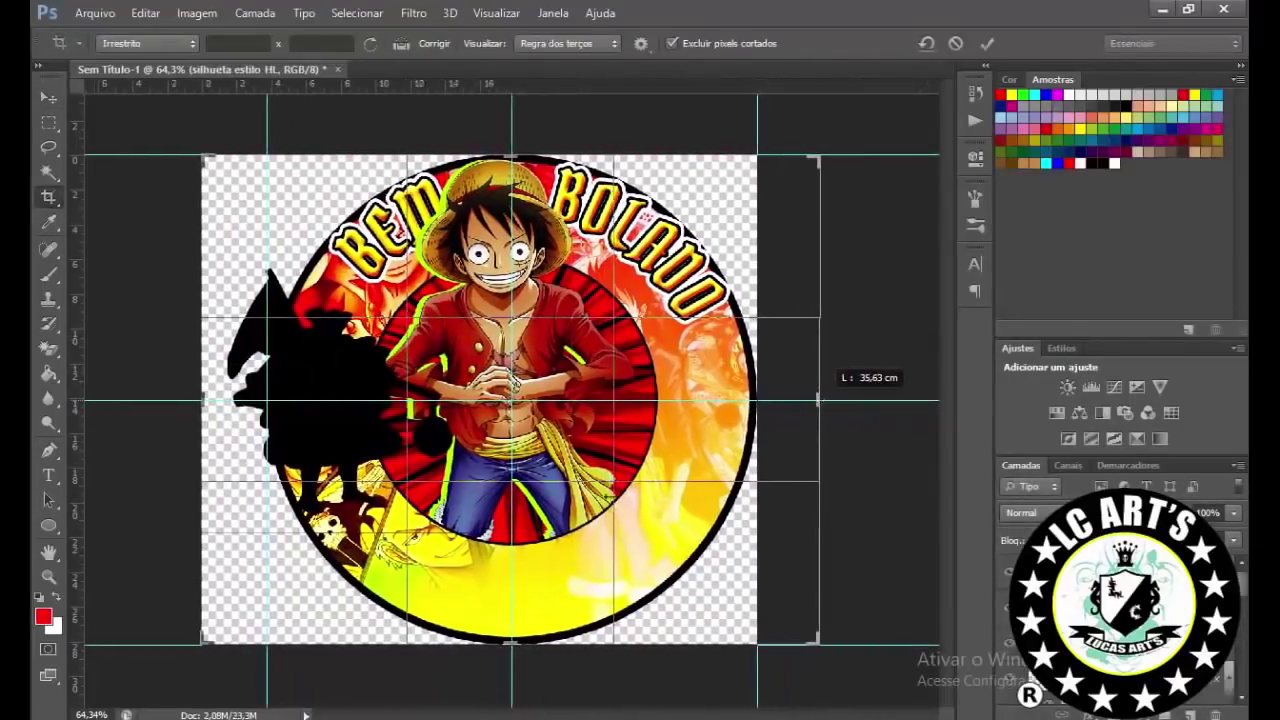
left_click_drag(512, 643, 512, 705)
left_click_drag(516, 204, 514, 164)
key("Return")
key("v")
key("ctrl+plus")
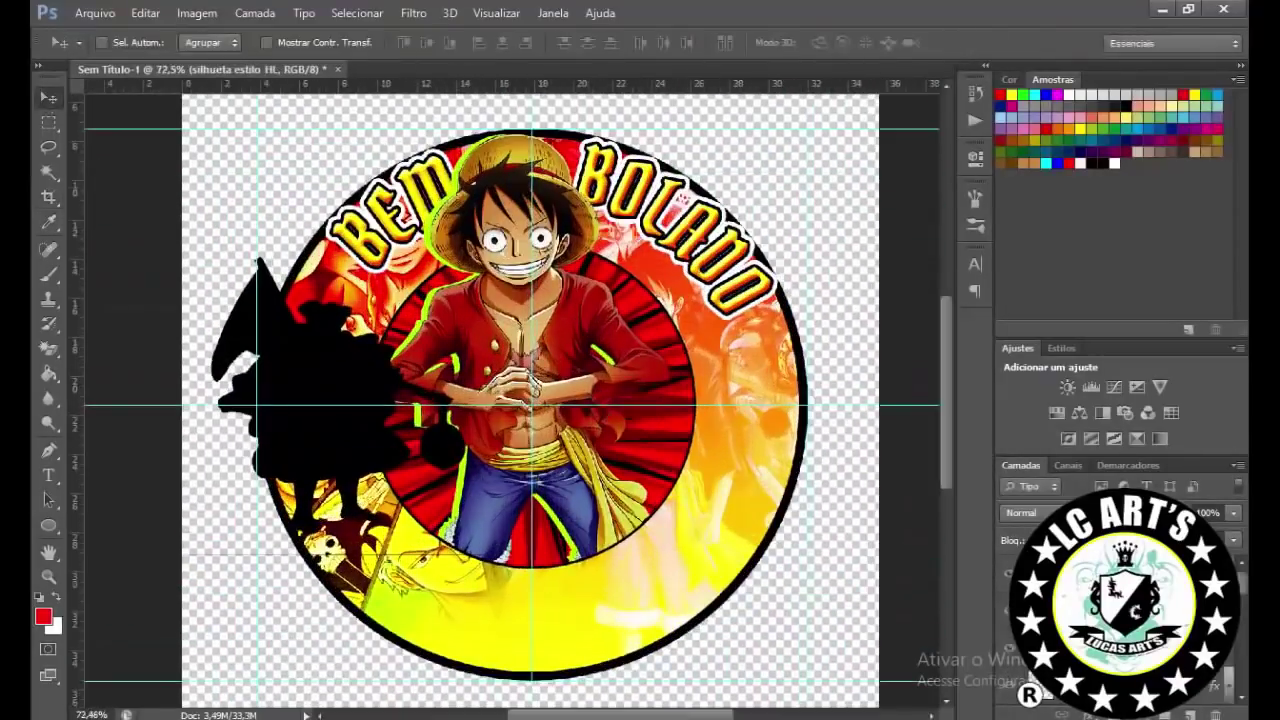
right_click(782, 300)
key("Escape")
key("ctrl+0")
Step: Open the straw hat skull-and-crossbones image and erase the light background around the logo
left_click(95, 13)
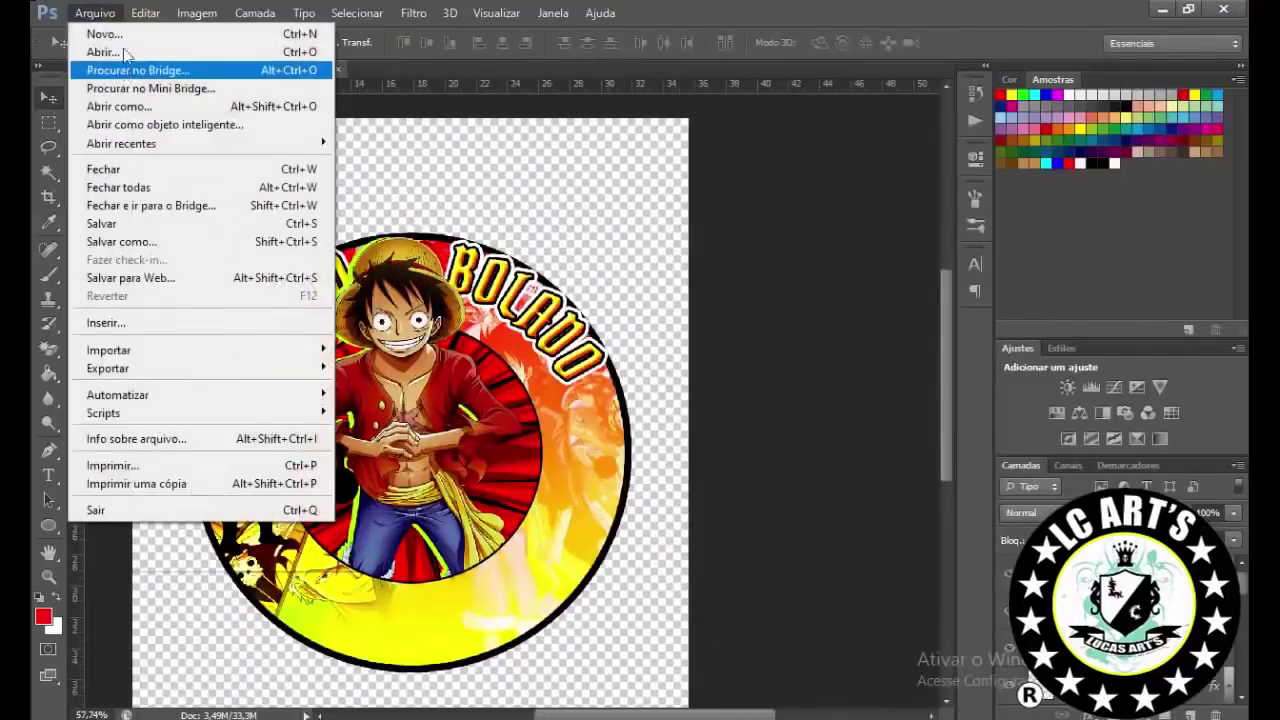
left_click(115, 49)
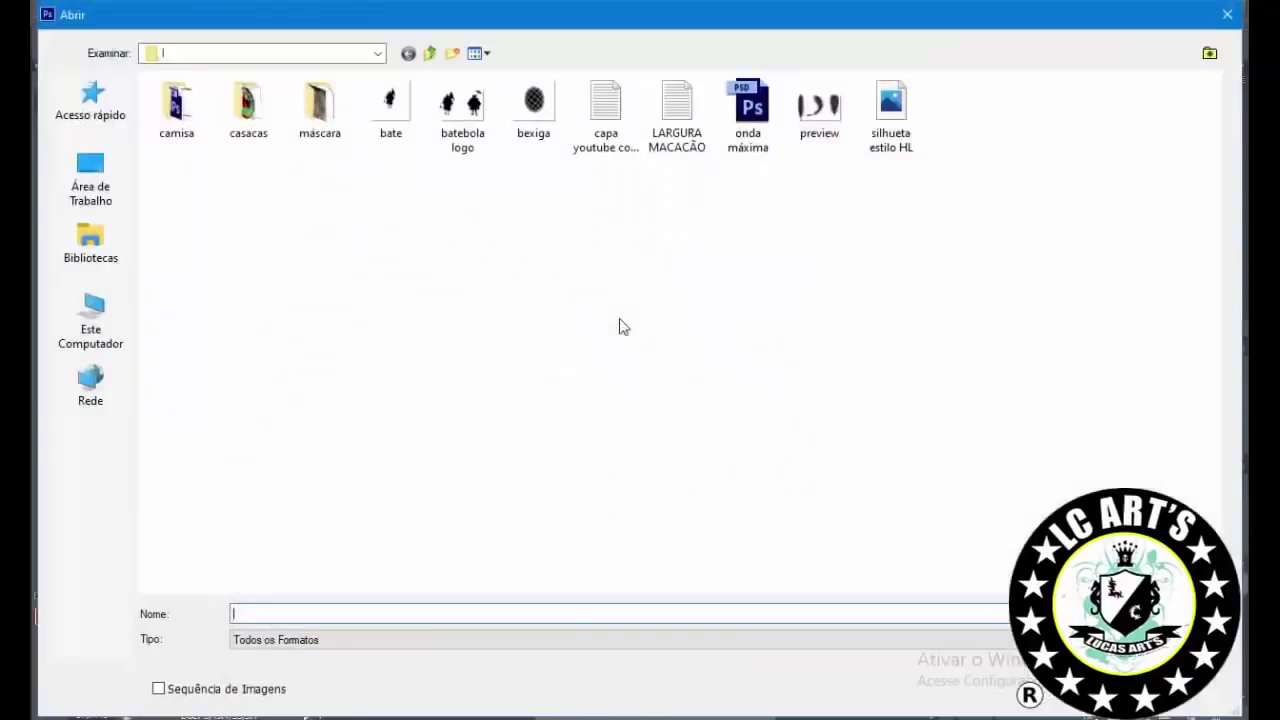
left_click(110, 199)
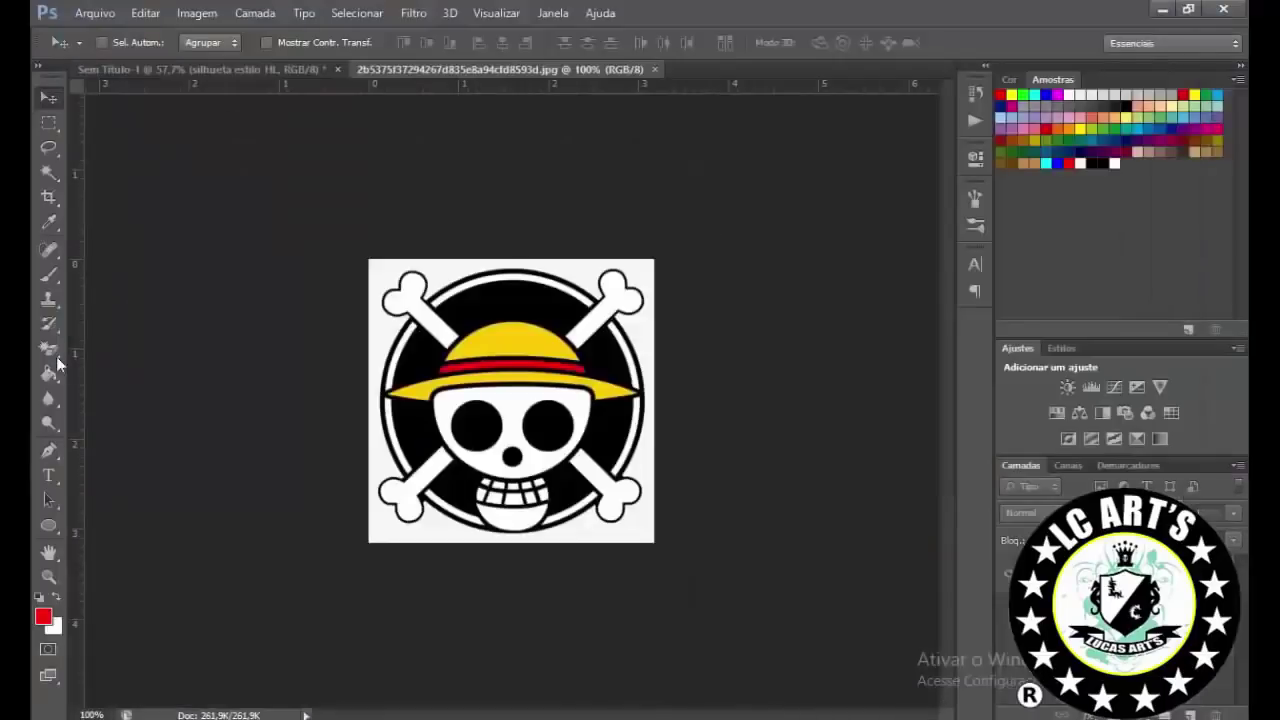
left_click(50, 352)
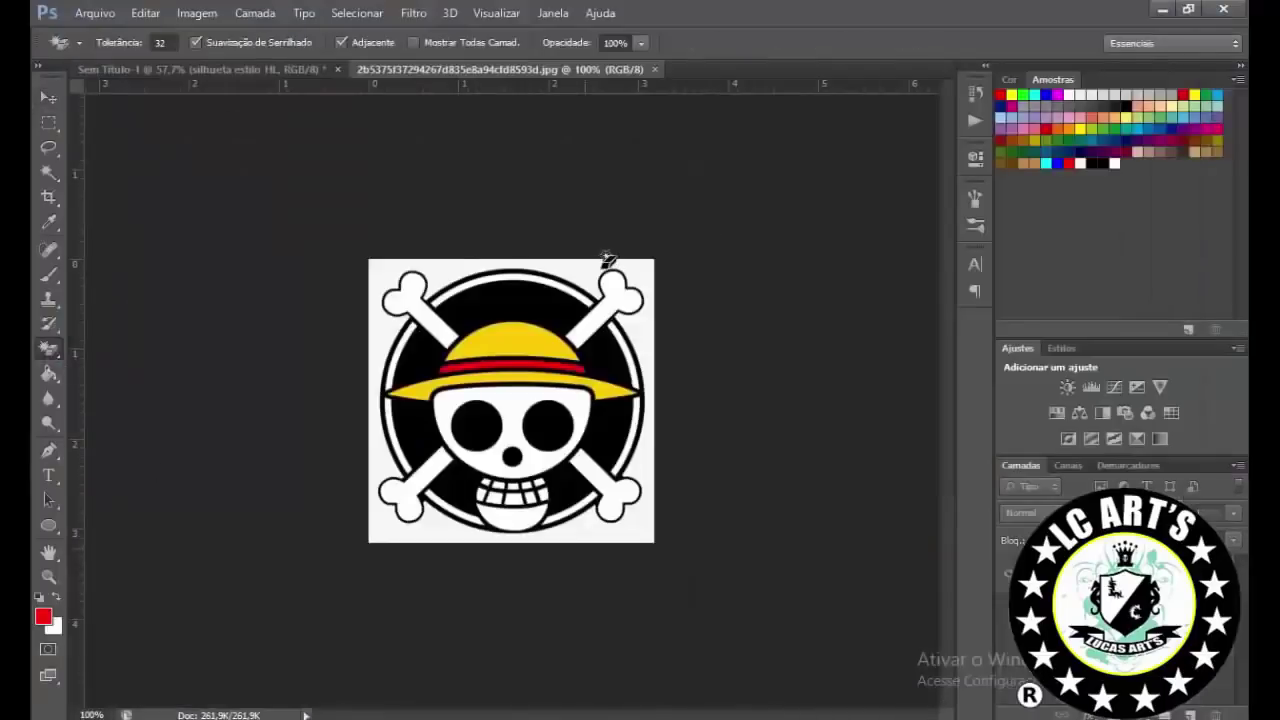
left_click(607, 262)
key("v")
left_click(150, 70)
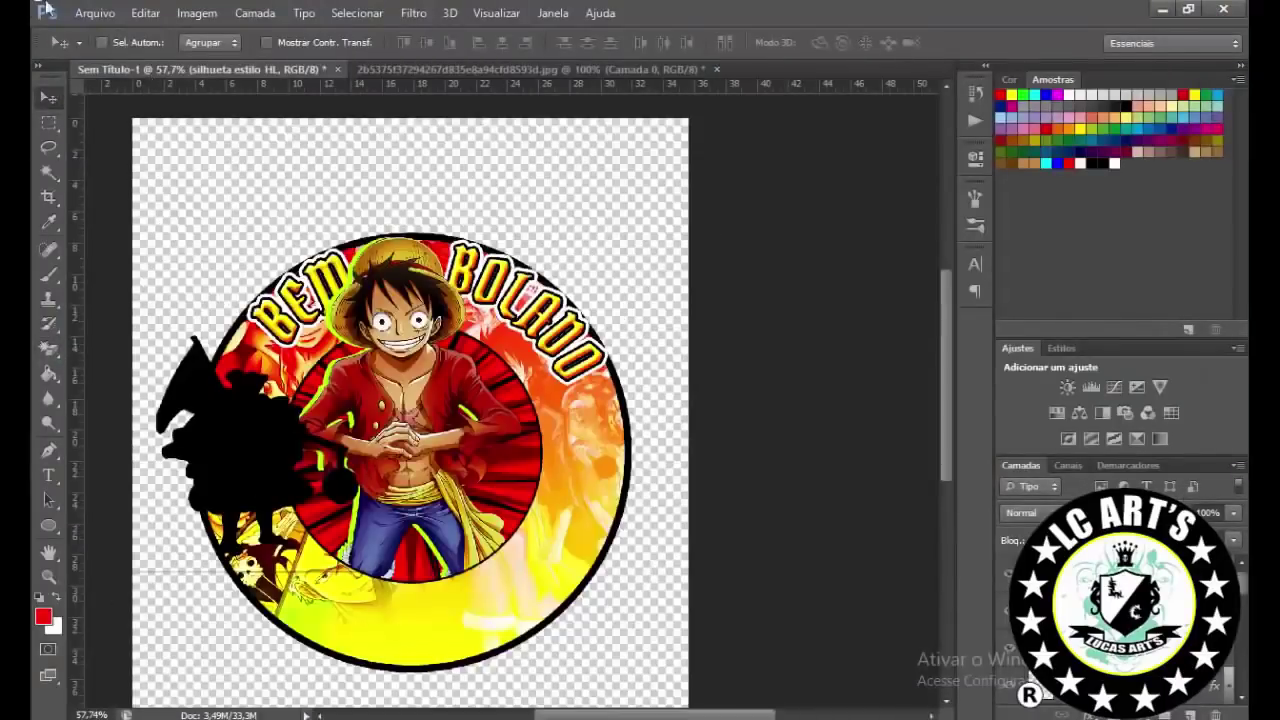
key("m")
key("ctrl+0")
left_click_drag(303, 490, 486, 531)
left_click(320, 443)
key("c")
key("Return")
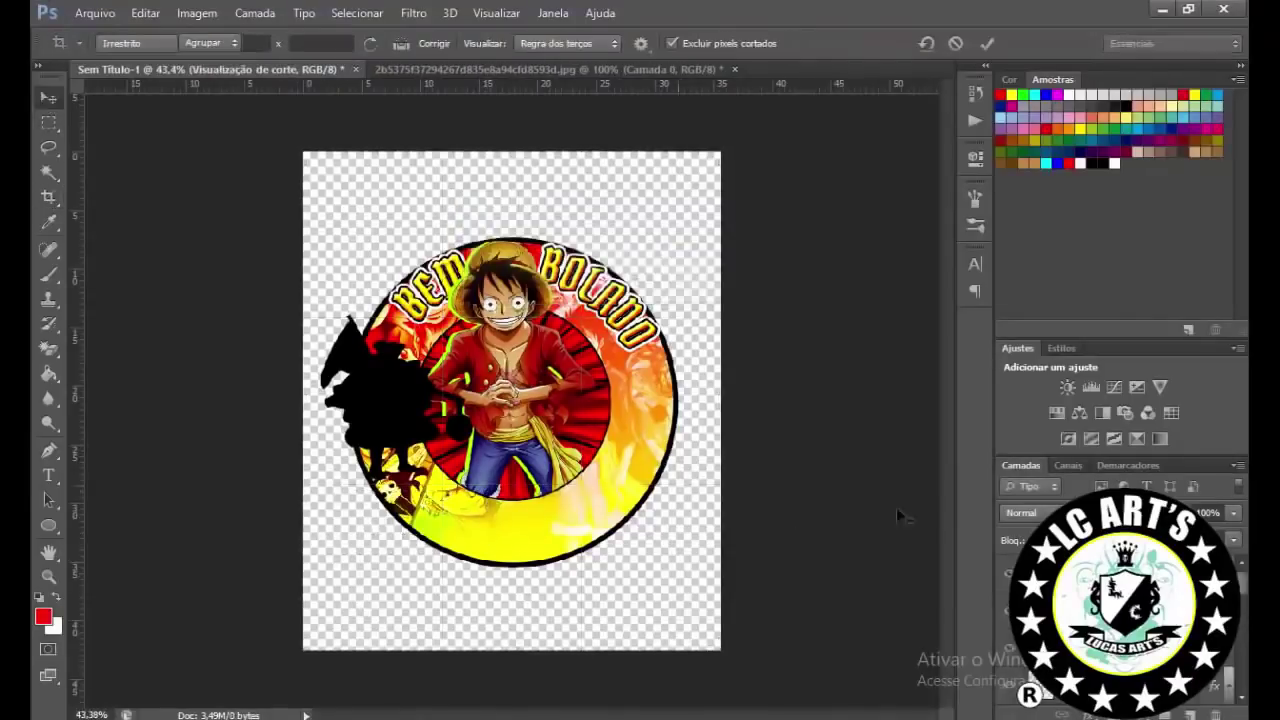
key("ctrl+0")
Step: Bring the skull logo into the emblem document, then scale, tilt and position it over the ring's lower right edge
left_click(530, 69)
left_click_drag(539, 341, 710, 472)
key("ctrl+t")
left_click_drag(805, 302, 815, 348)
left_click_drag(700, 548, 724, 436)
key("Return")
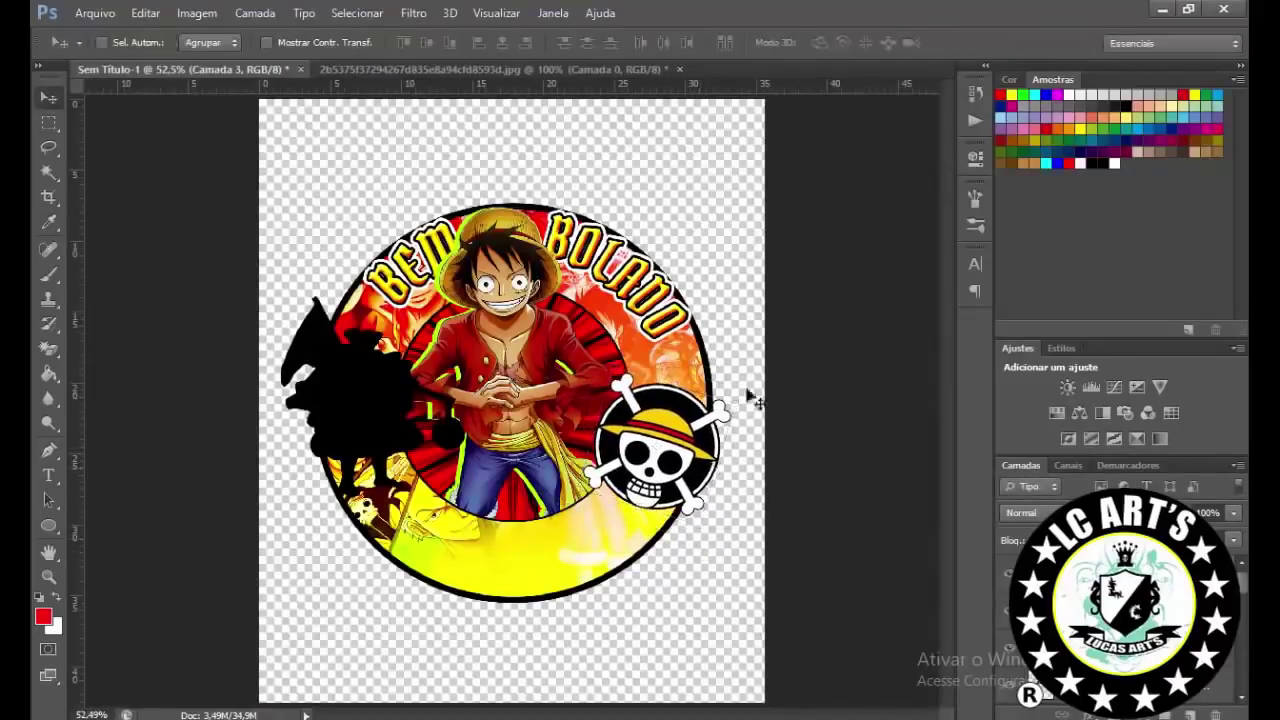
Step: Add the text JPA to the emblem in the Ginchiest font
left_click(48, 476)
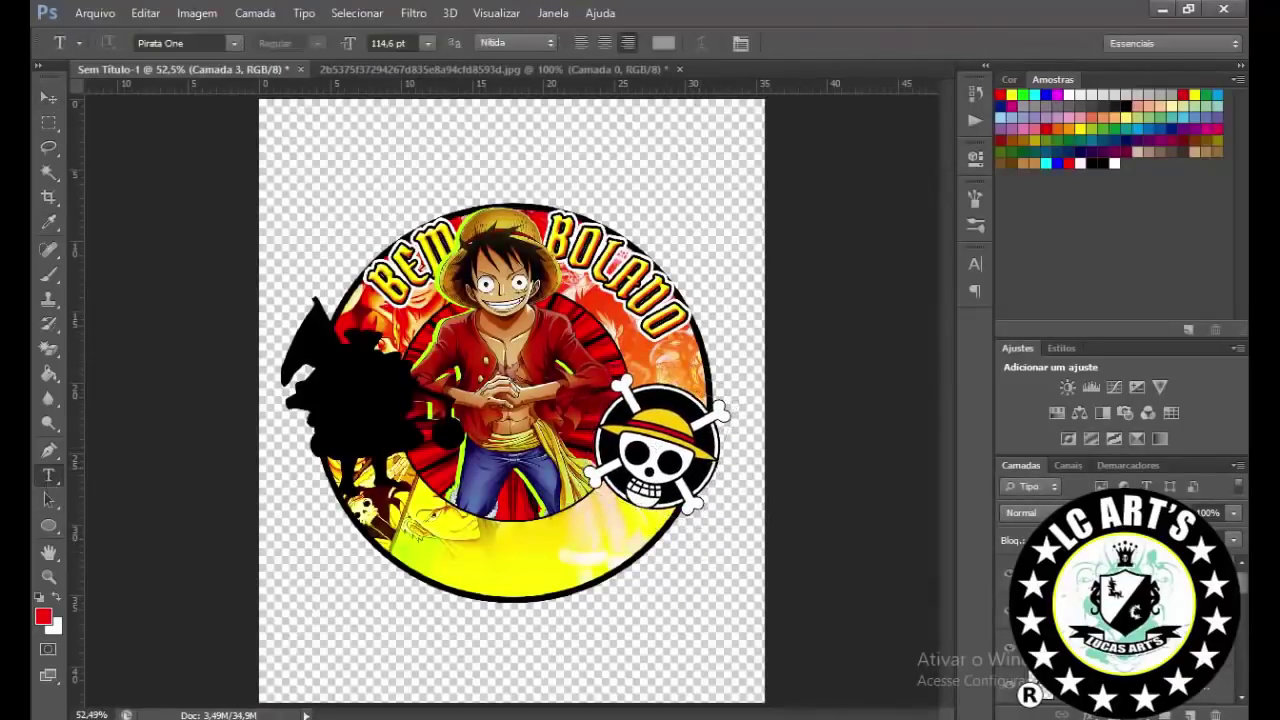
left_click(235, 43)
scroll(414, 549, "down", 15)
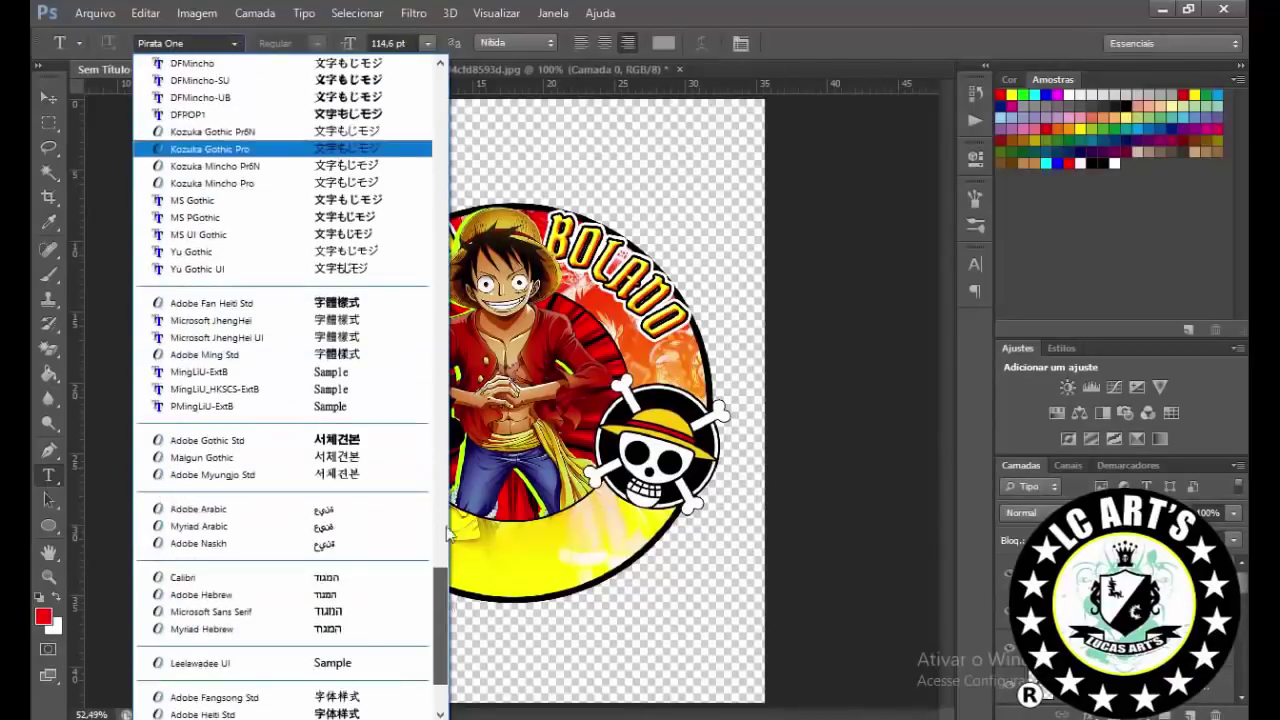
left_click_drag(448, 568, 448, 400)
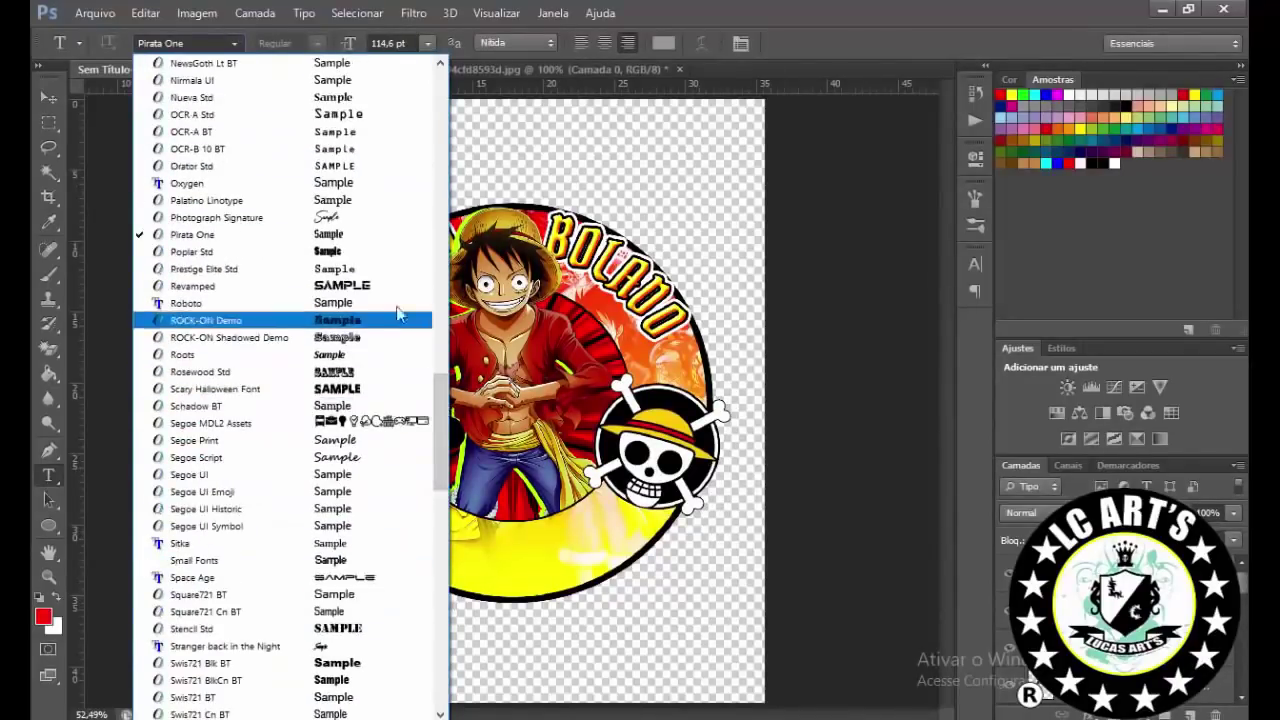
scroll(385, 388, "up", 12)
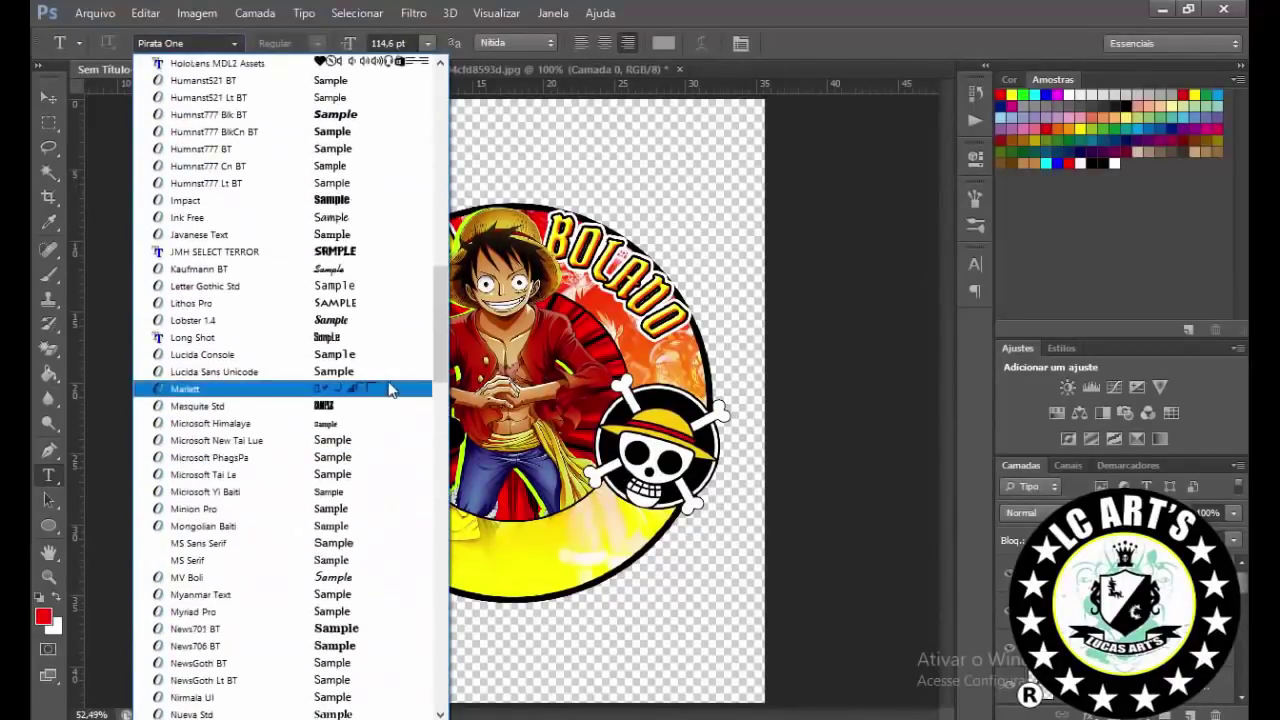
scroll(390, 388, "up", 6)
left_click(400, 386)
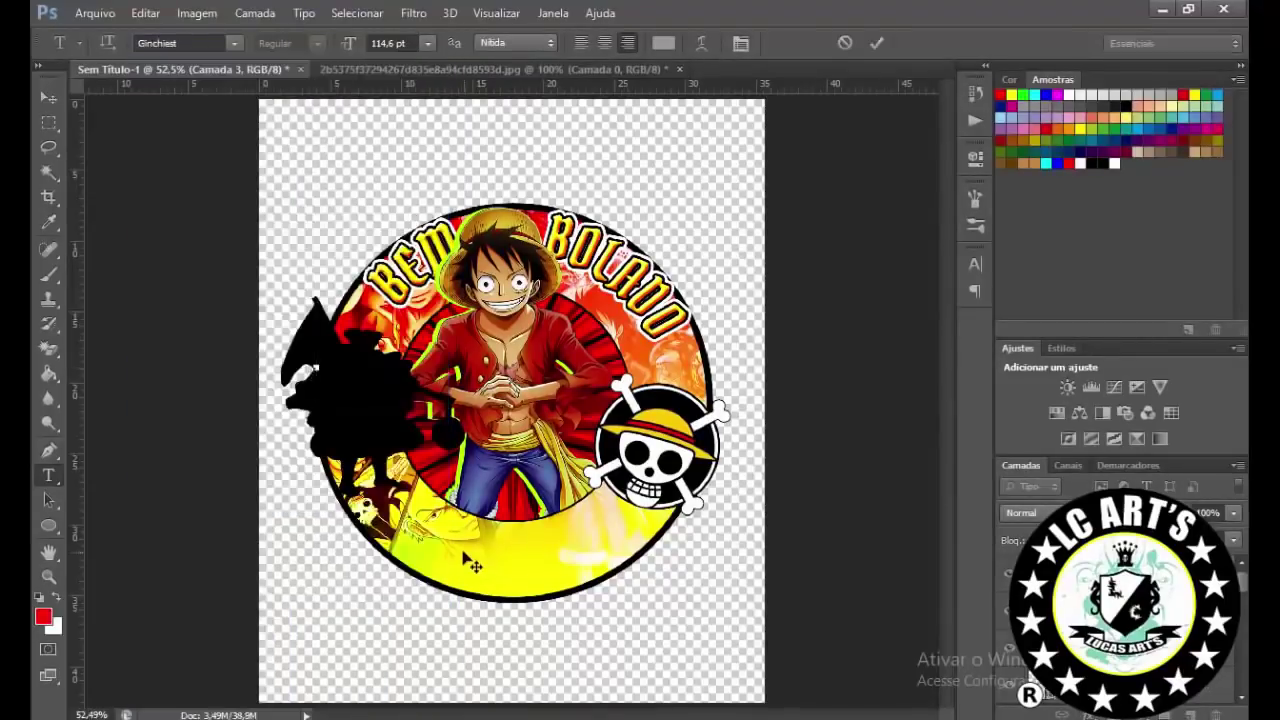
type("sa")
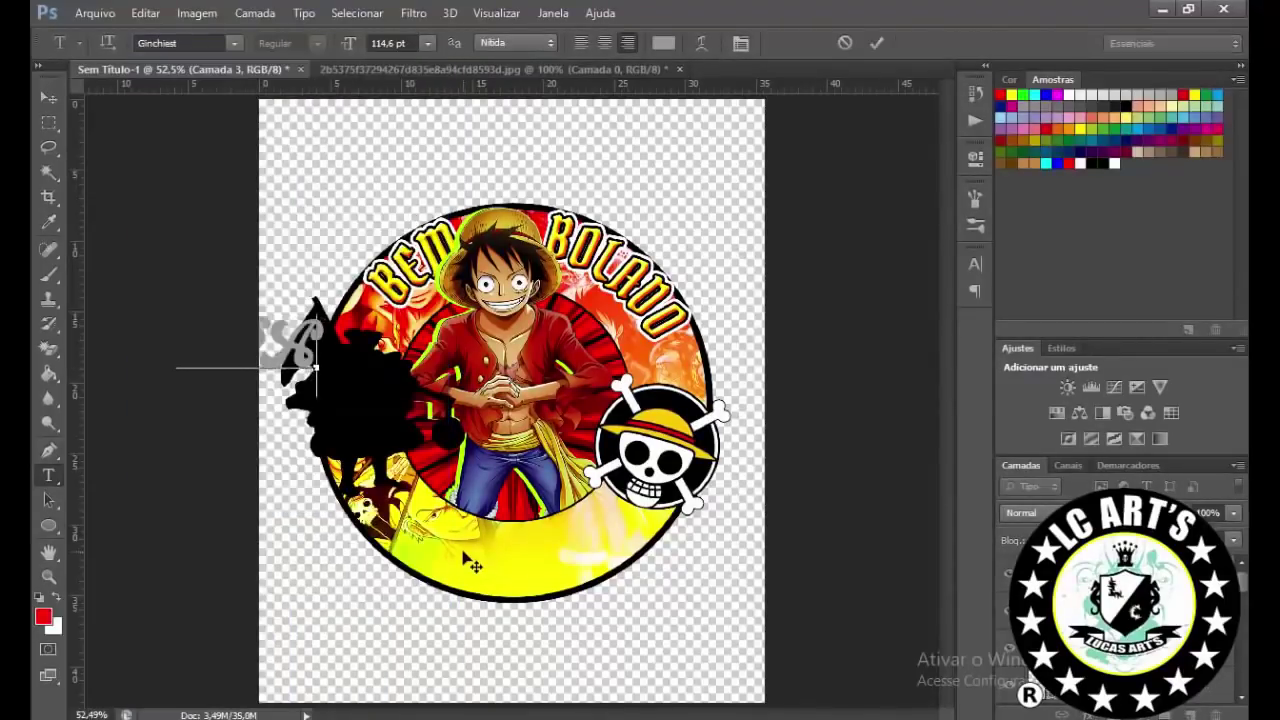
Step: Move the JPA text over the emblem's lower part and enlarge it to about 222.3 pt
left_click(48, 95)
left_click_drag(295, 355, 724, 633)
key("ctrl+t")
key("Return")
Step: Change the JPA text's font to Firestarter and center the lettering over the bottom of the emblem
key("t")
double_click(560, 540)
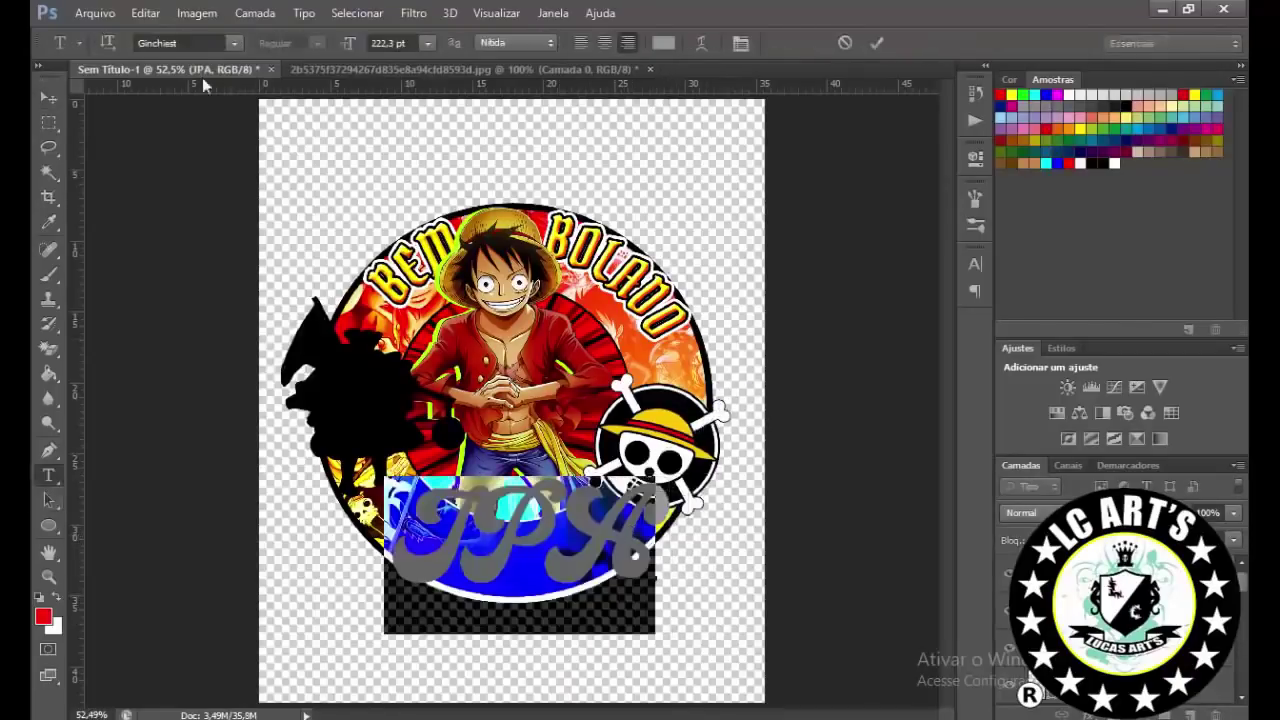
left_click(234, 43)
scroll(363, 543, "up", 8)
left_click(366, 165)
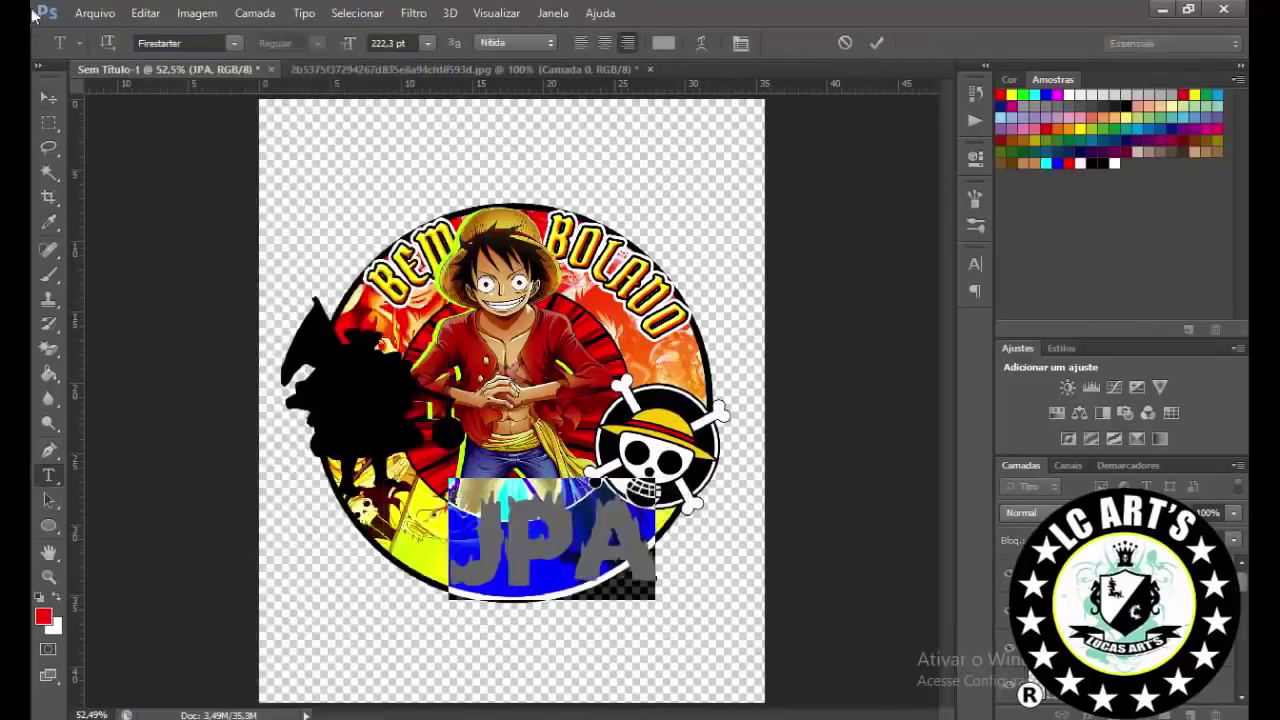
left_click(48, 97)
left_click_drag(603, 552, 558, 538)
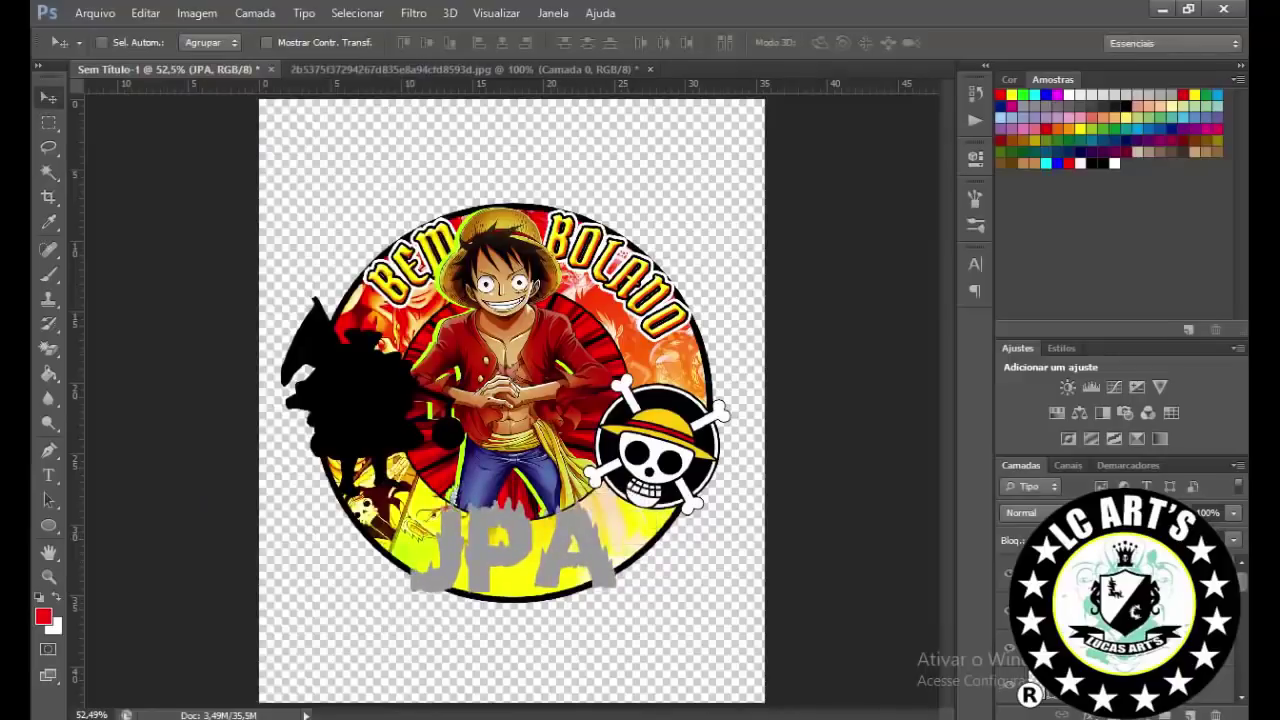
Step: Distort the JPA lettering by pulling its two lower corners outward and its bottom edge slightly down
right_click(680, 250)
left_click(786, 246)
right_click(700, 370)
left_click(606, 321)
key("ctrl+t")
left_click_drag(611, 578, 655, 590)
left_click_drag(408, 597, 372, 605)
left_click_drag(519, 604, 517, 610)
key("Return")
Step: Give the JPA lettering a yellow color overlay and a black 3 px outside stroke in its layer style
double_click(1042, 690)
left_click(791, 358)
left_click(1157, 194)
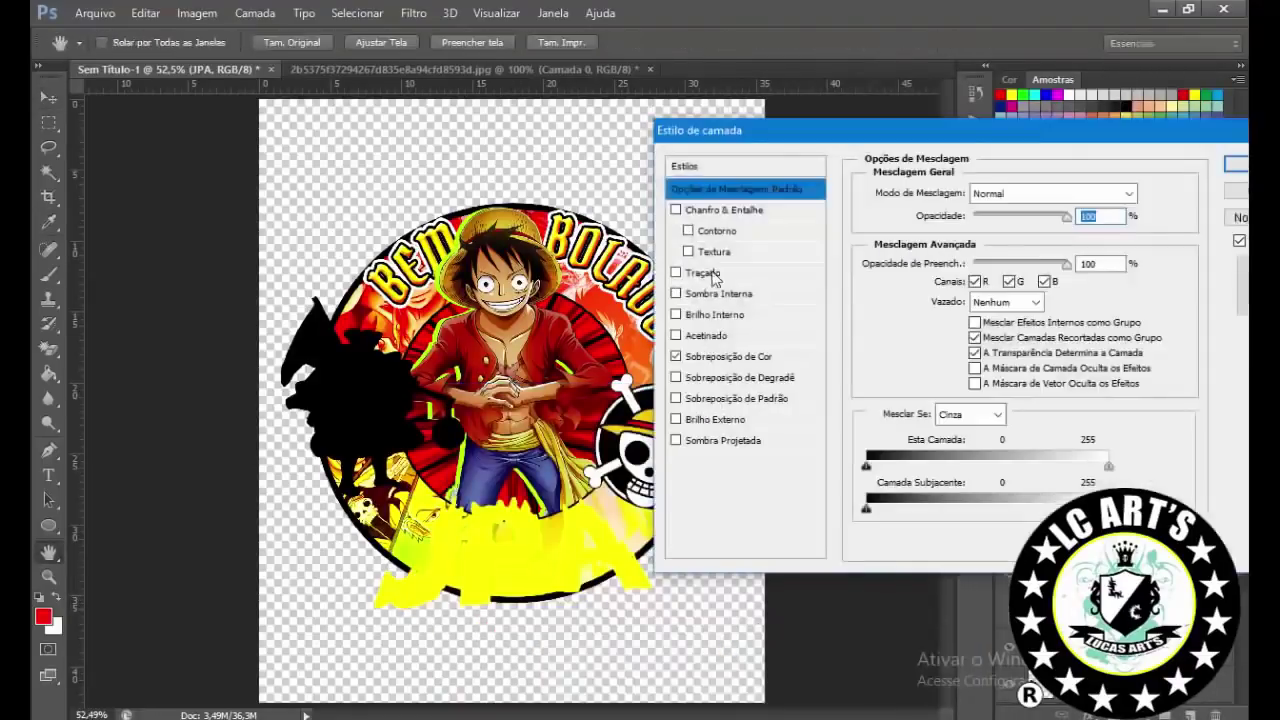
left_click(700, 271)
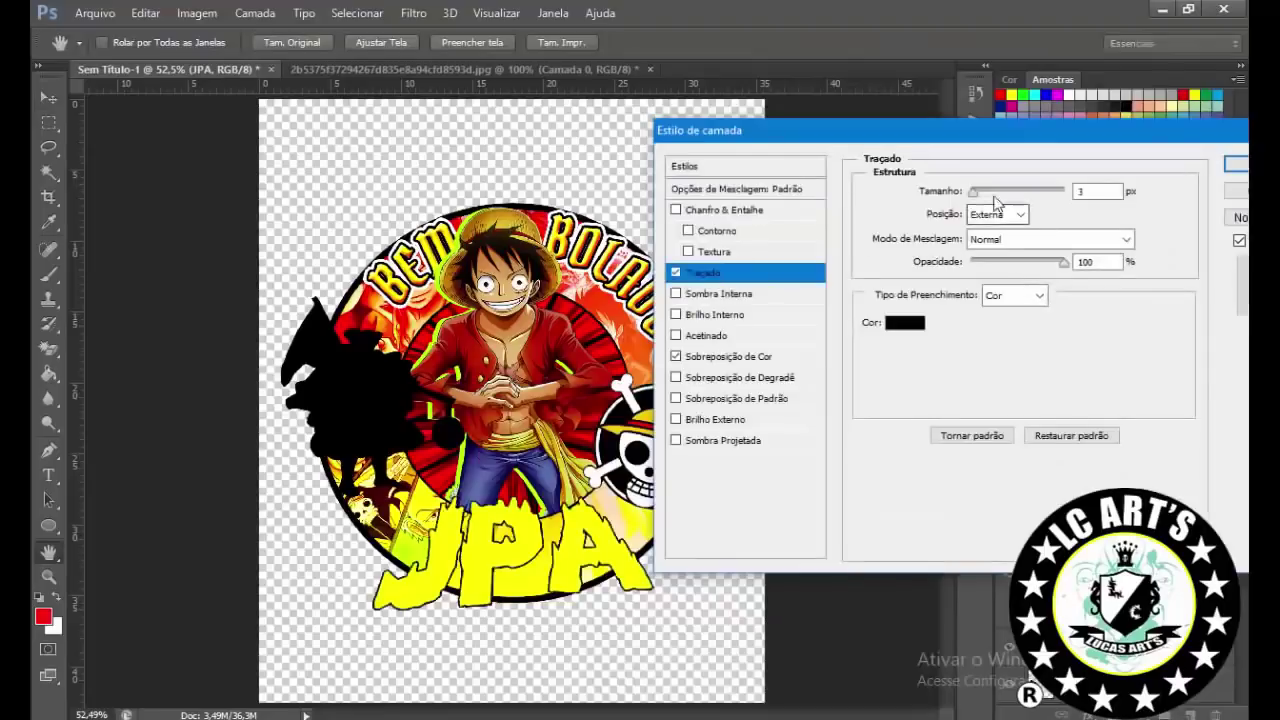
key("Return")
Step: Rasterize the JPA layer's style and copy the lettering's yellow fill to a new layer with a Magic Wand selection
right_click(1110, 580)
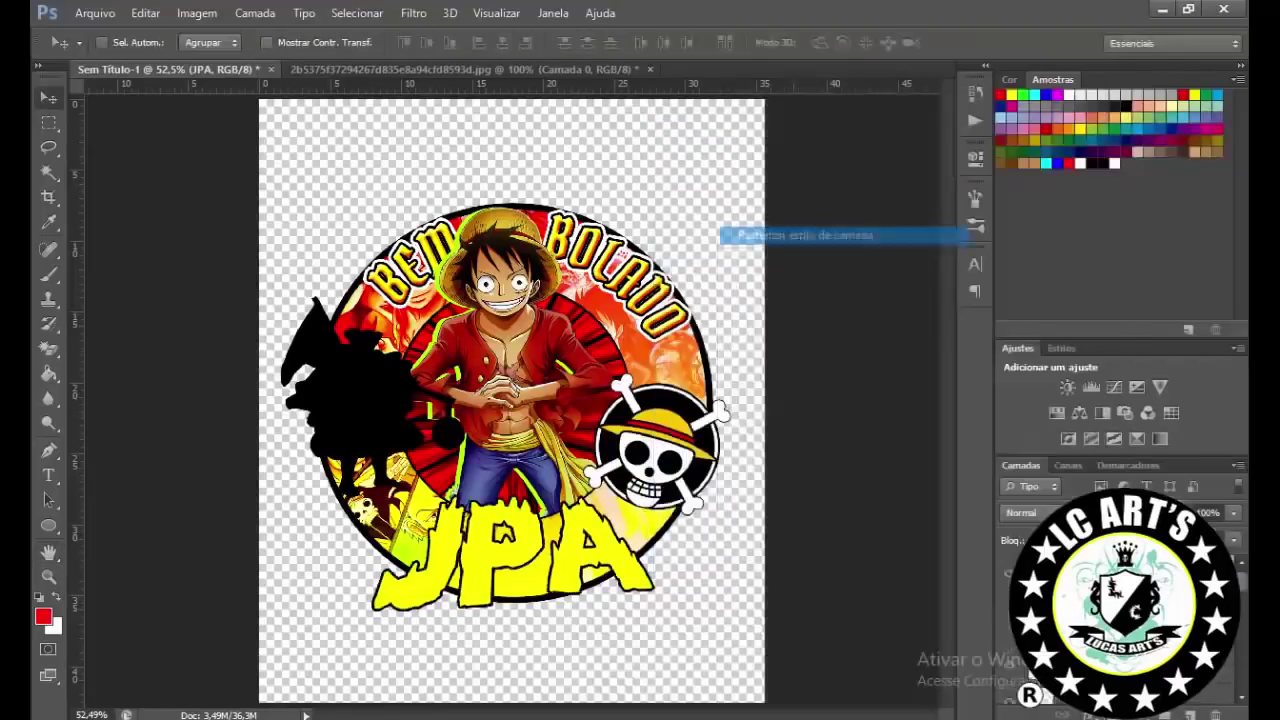
left_click(840, 234)
key("w")
key("ctrl+j")
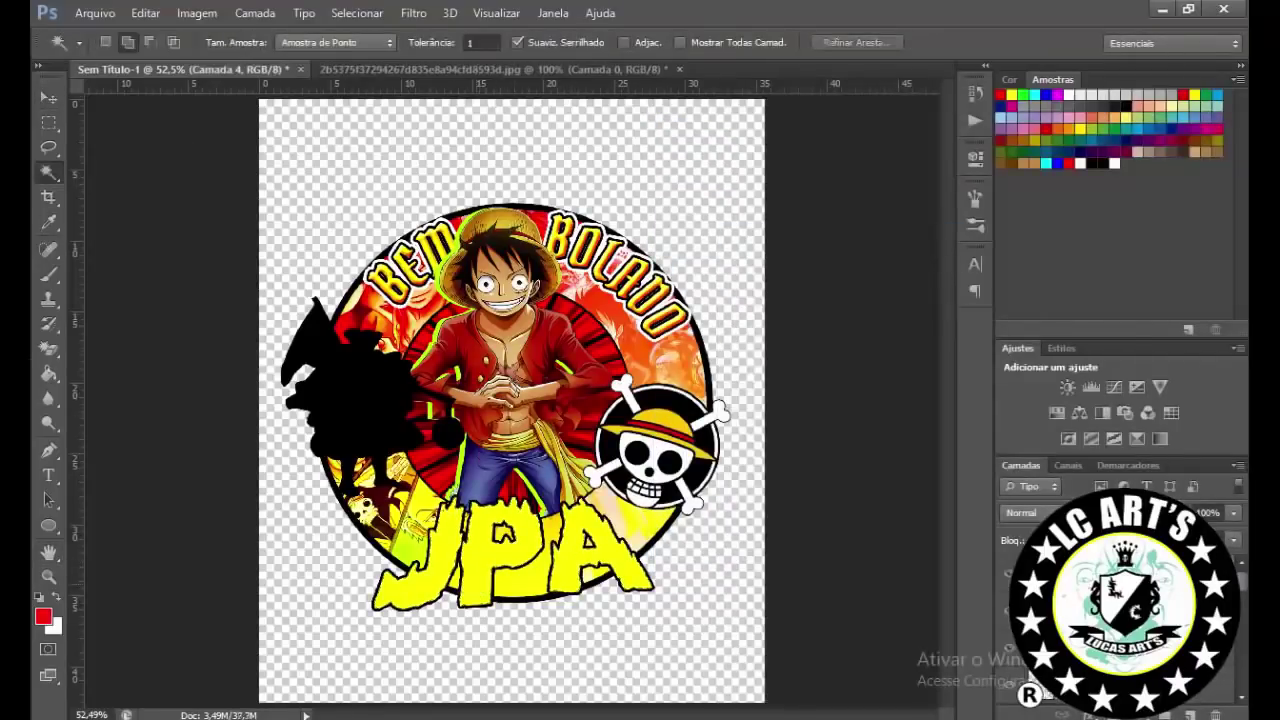
Step: Start a Pen path on a new layer inside the A's right leg, following its jagged right contour upward
key("p")
scroll(720, 615, "up", 2)
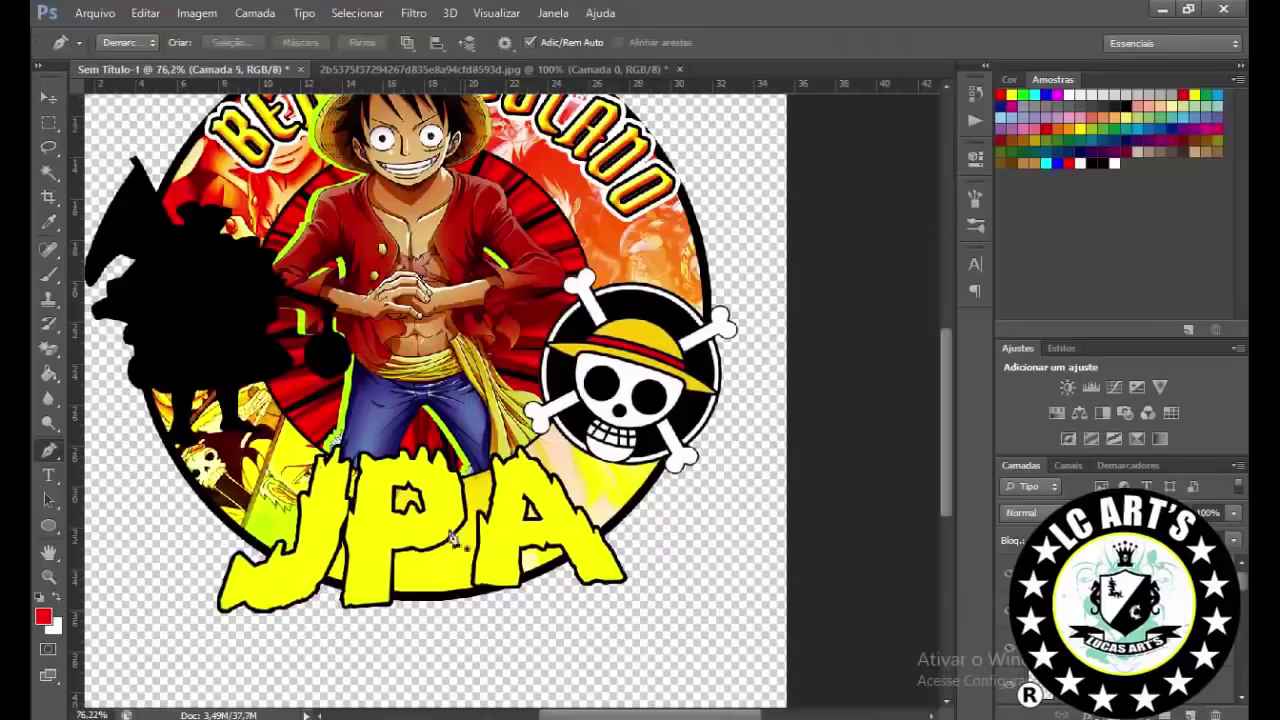
scroll(597, 607, "up", 2)
left_click(590, 586)
left_click(633, 589)
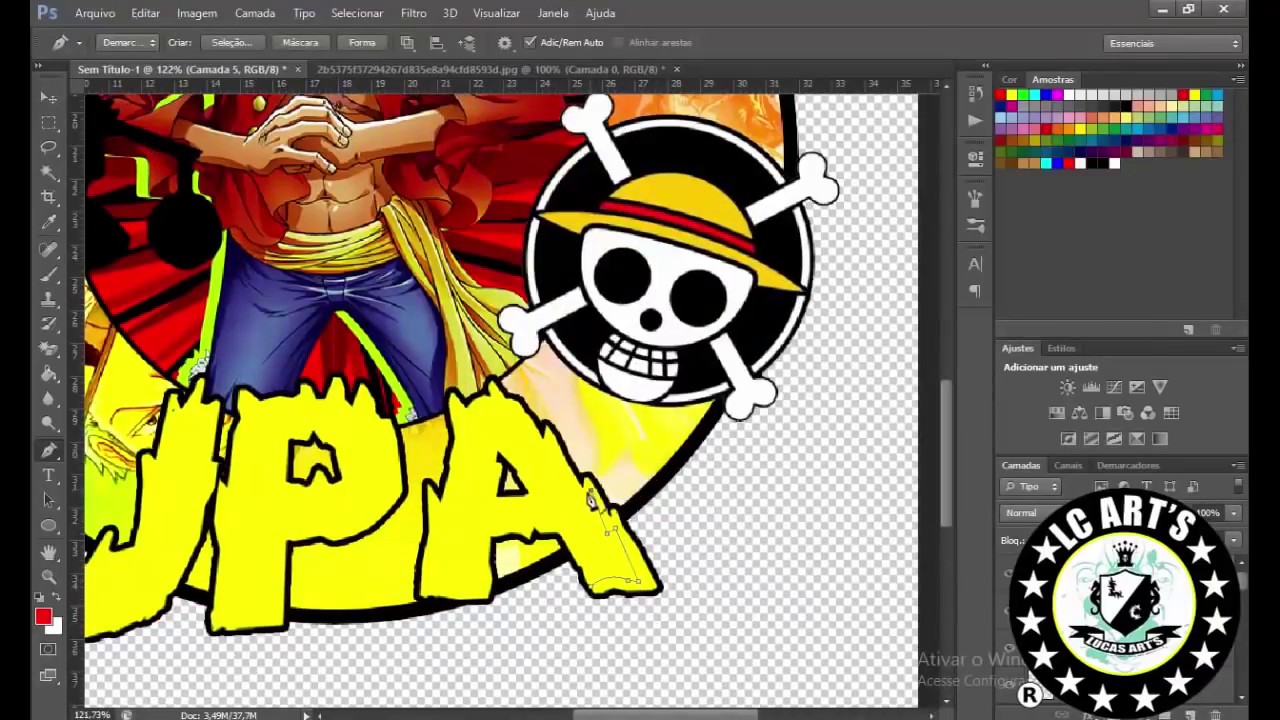
scroll(551, 453, "up", 3)
left_click(542, 413)
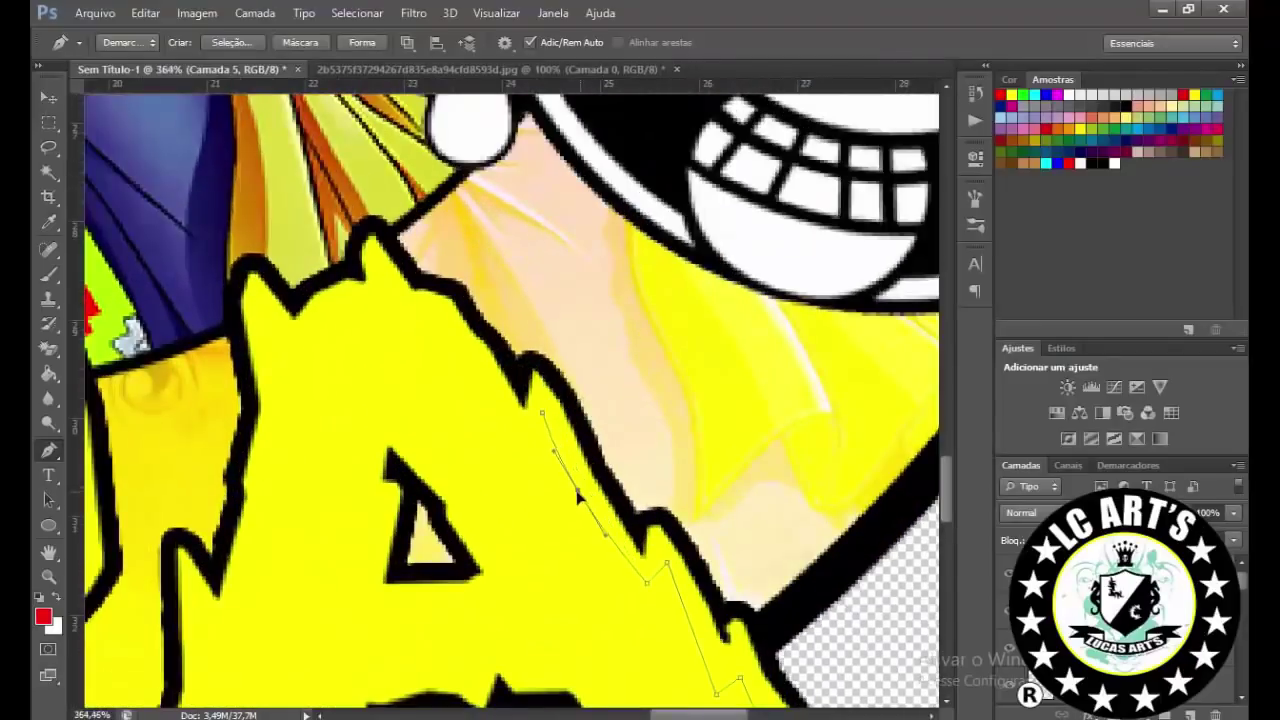
left_click_drag(412, 305, 466, 375)
key("Escape")
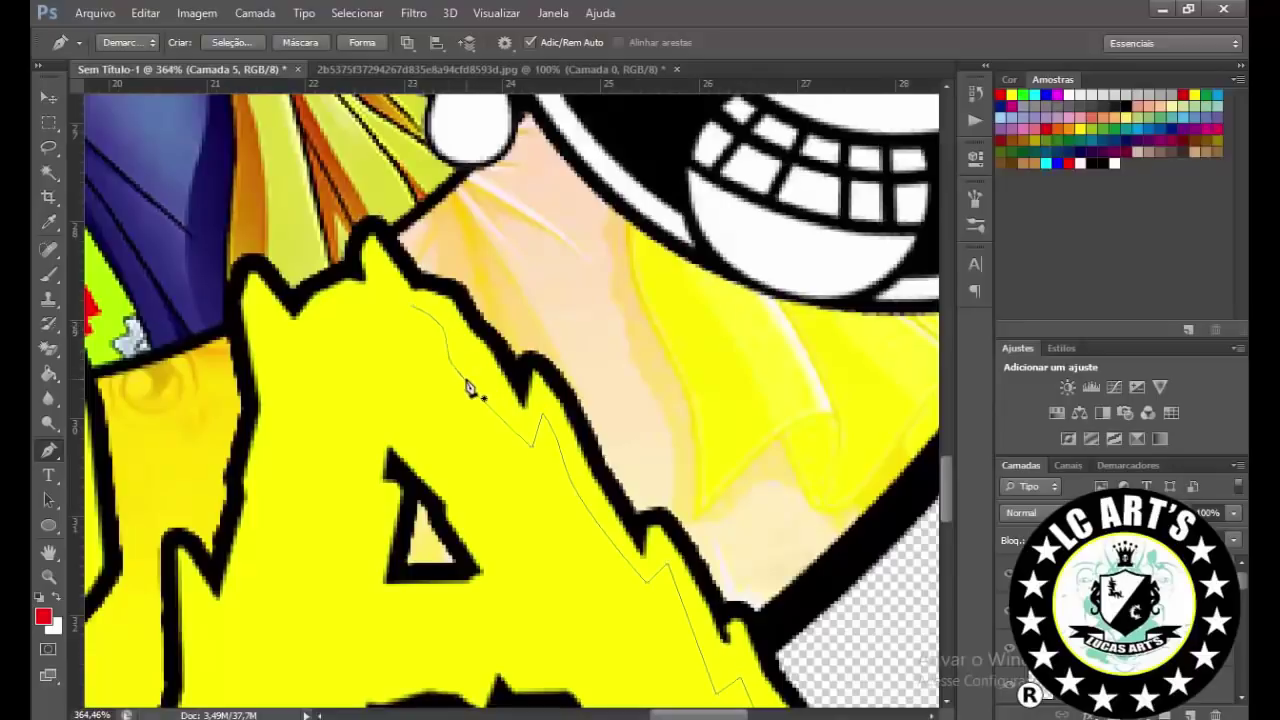
Step: Refine the path's upper points, continue it across the top of the A and close it outside the letter's right side
left_click(507, 409)
left_click(475, 373)
left_click(453, 366)
left_click(432, 326)
left_click(411, 304)
left_click(345, 308)
left_click(313, 331)
left_click_drag(285, 228, 427, 181)
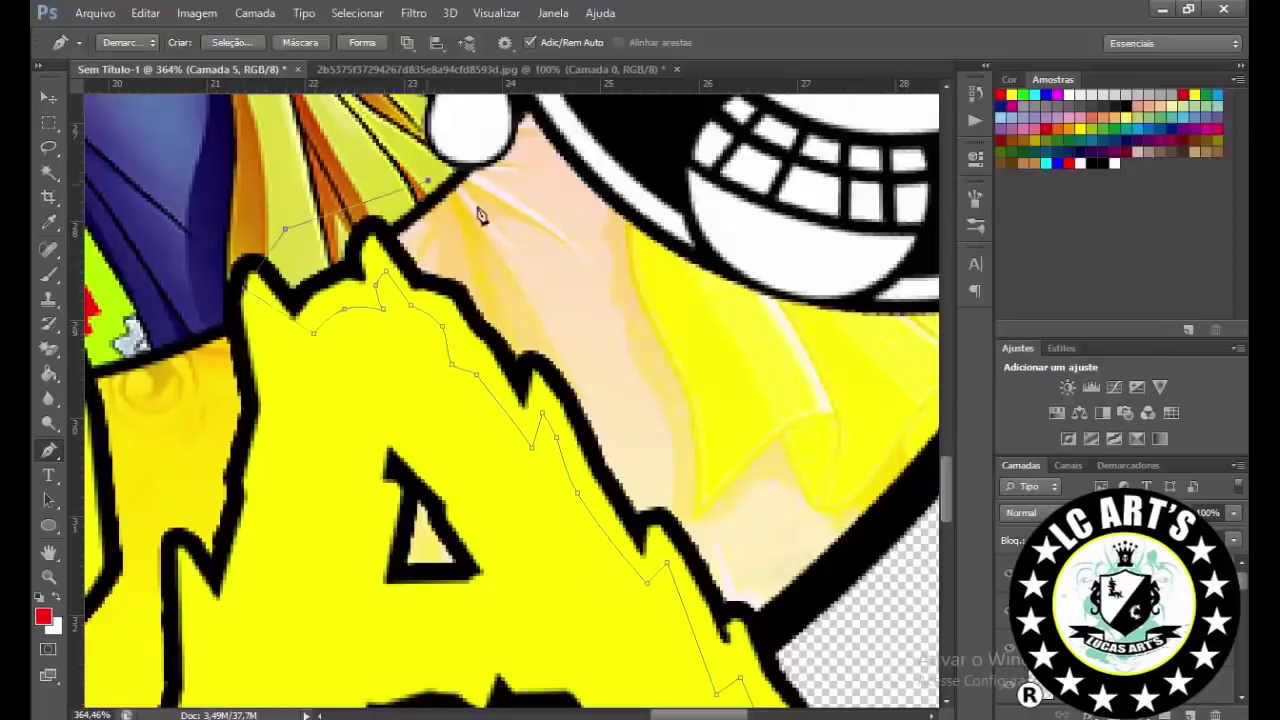
scroll(456, 200, "down", 4)
Step: Draw a second closed path inside the A's left foot, up its inner edge and along the crossbar's underside
scroll(645, 470, "up", 2)
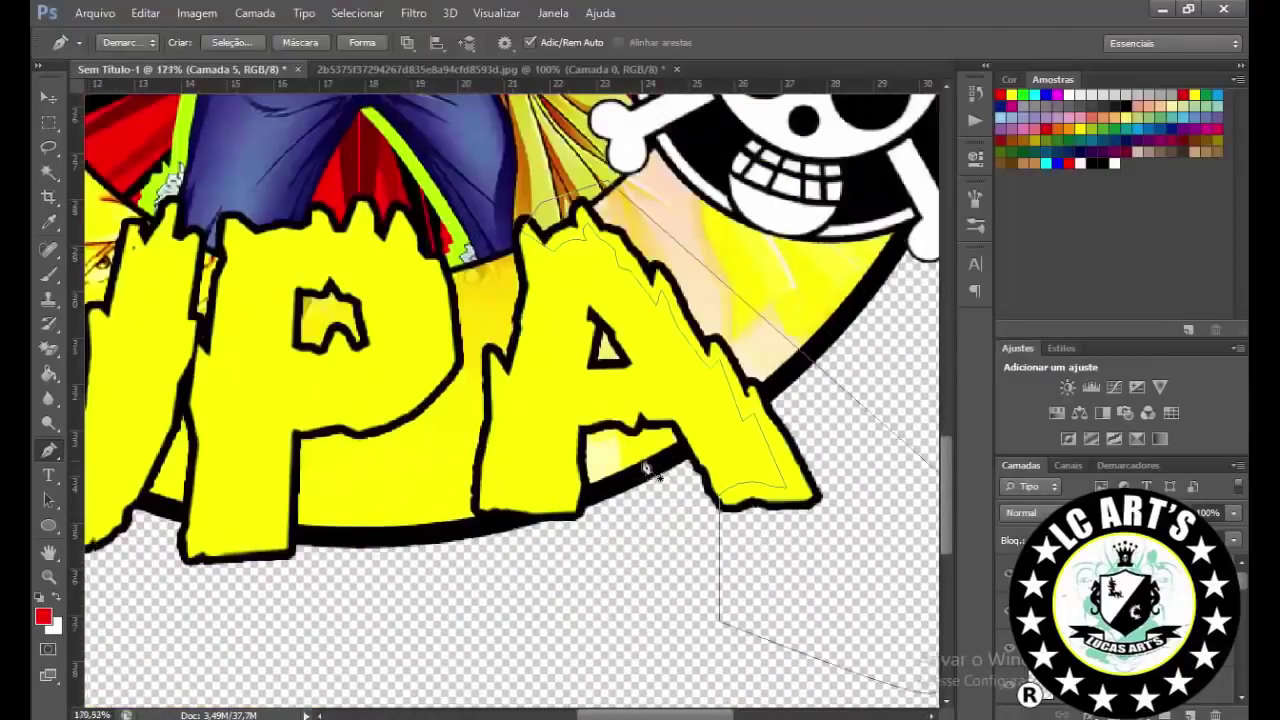
scroll(466, 556, "up", 1)
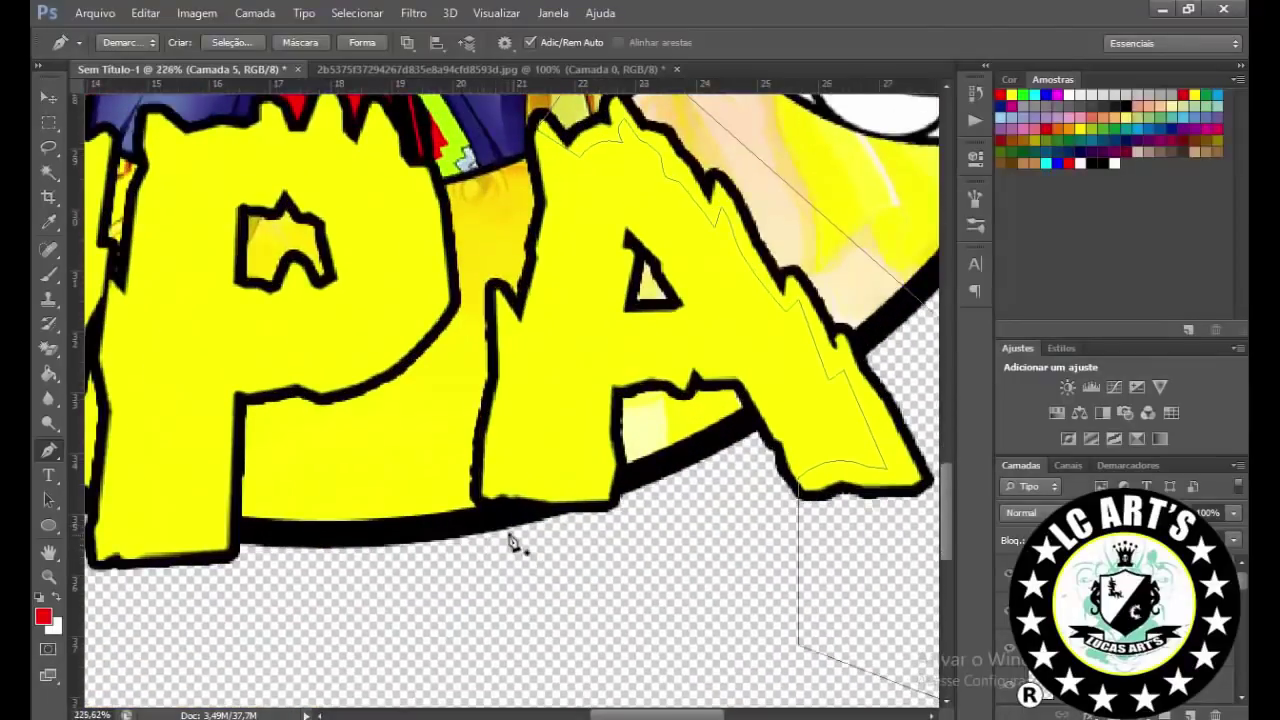
left_click_drag(522, 477, 578, 500)
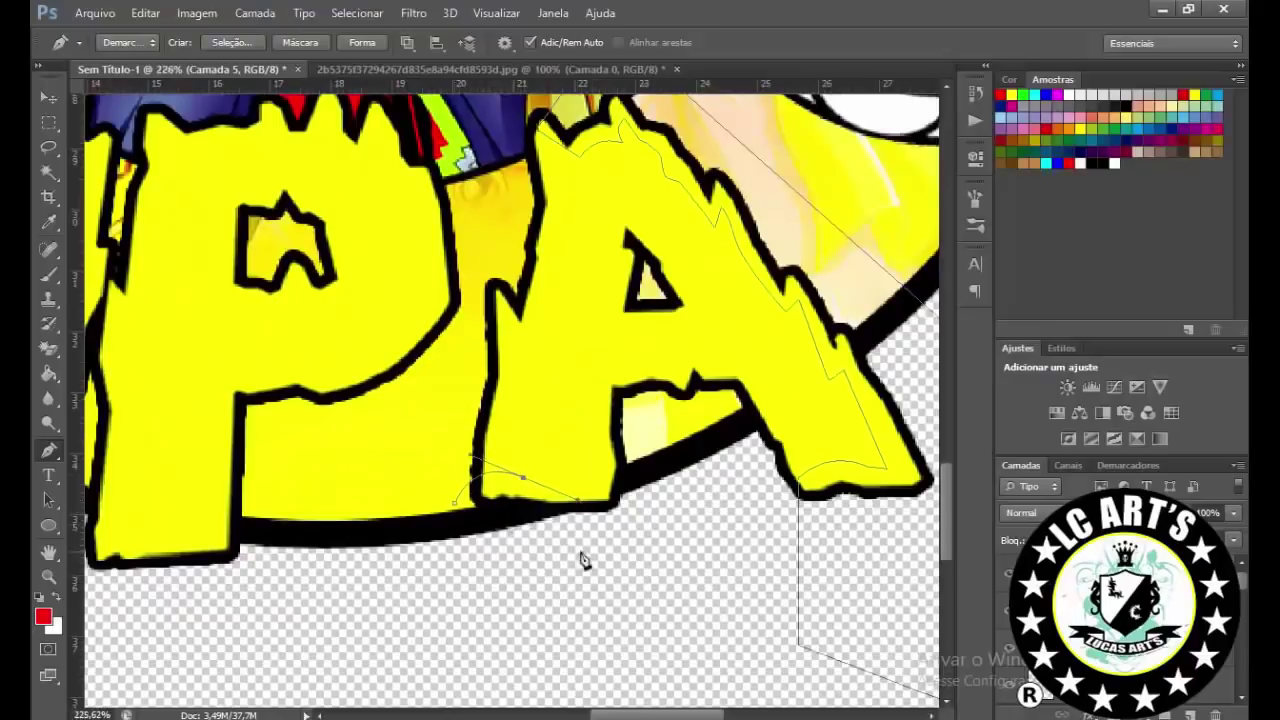
left_click(572, 478)
left_click(584, 461)
left_click(592, 367)
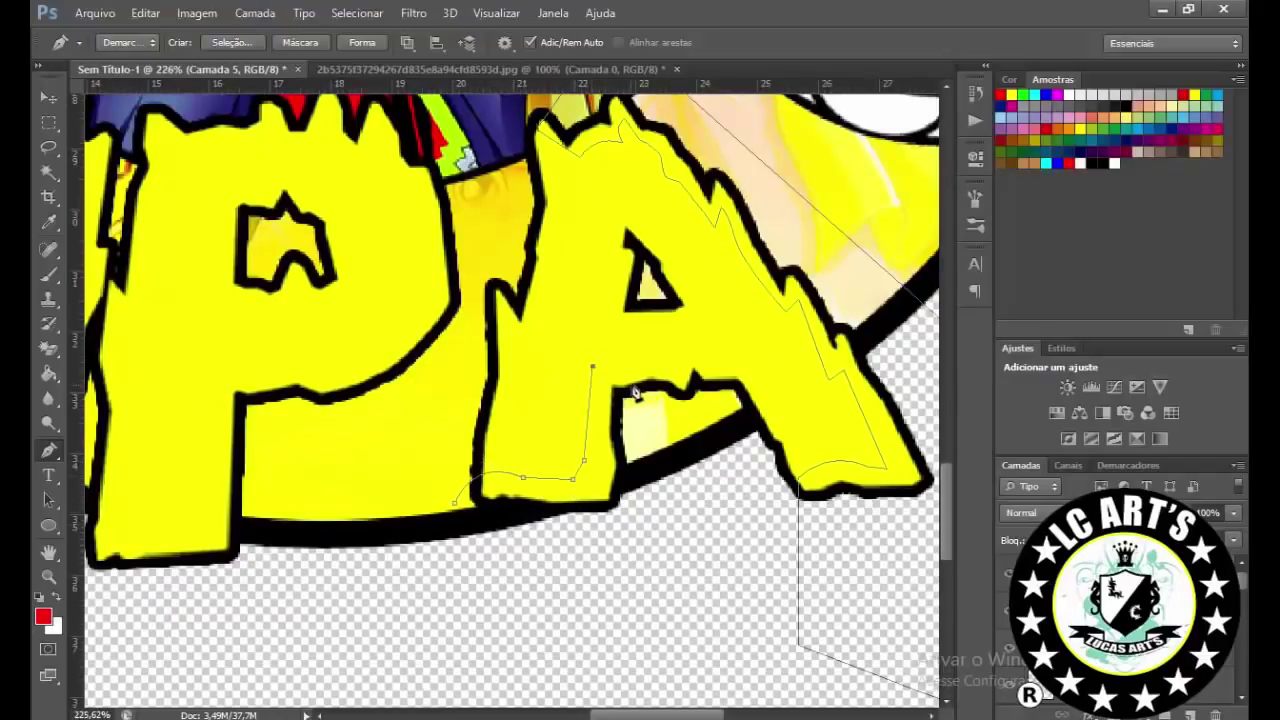
left_click_drag(638, 357, 672, 368)
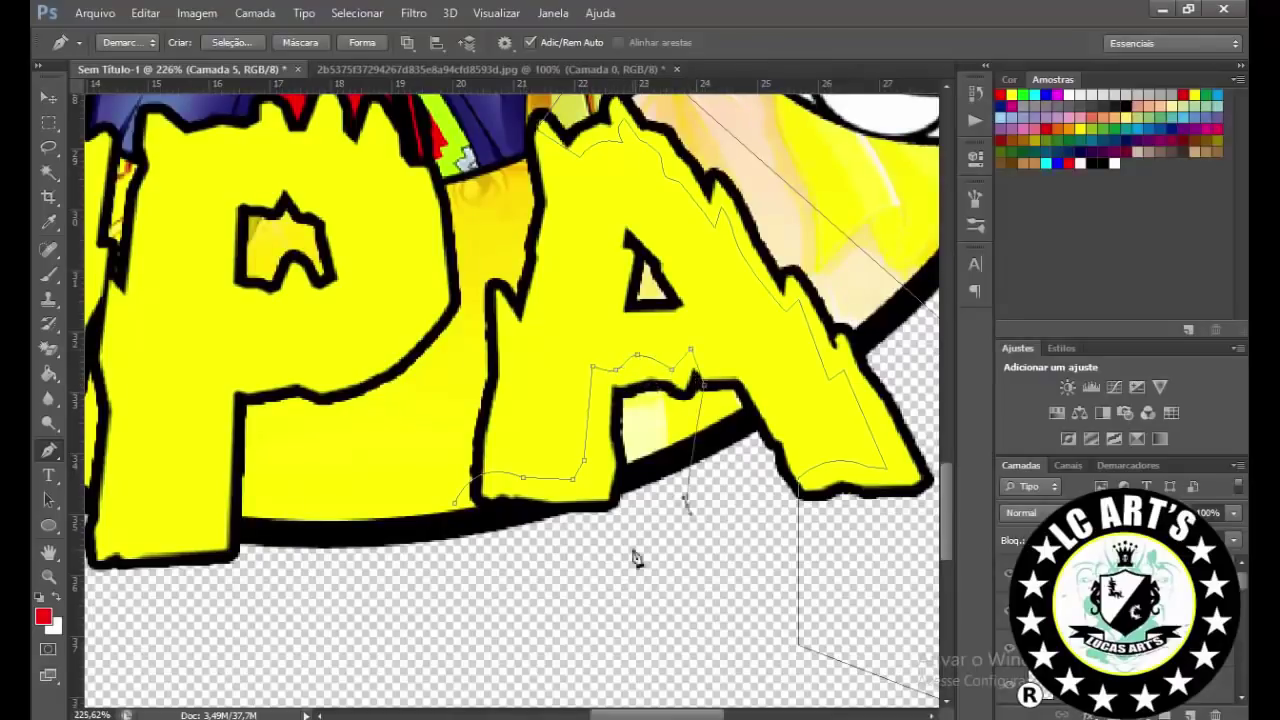
scroll(390, 505, "down", 3)
Step: Draw a closed shading path inside the P, up its stem, under the bowl, around to the top spikes and back outside the letter
scroll(108, 672, "up", 1)
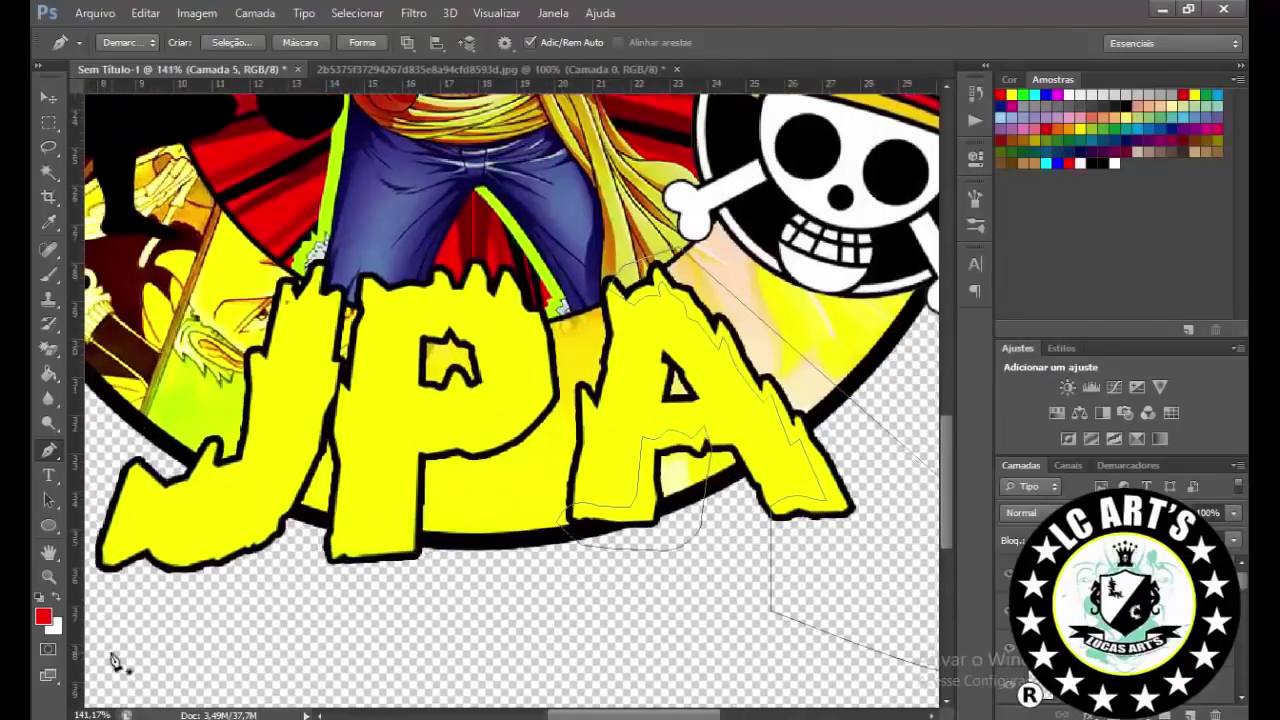
left_click(406, 436)
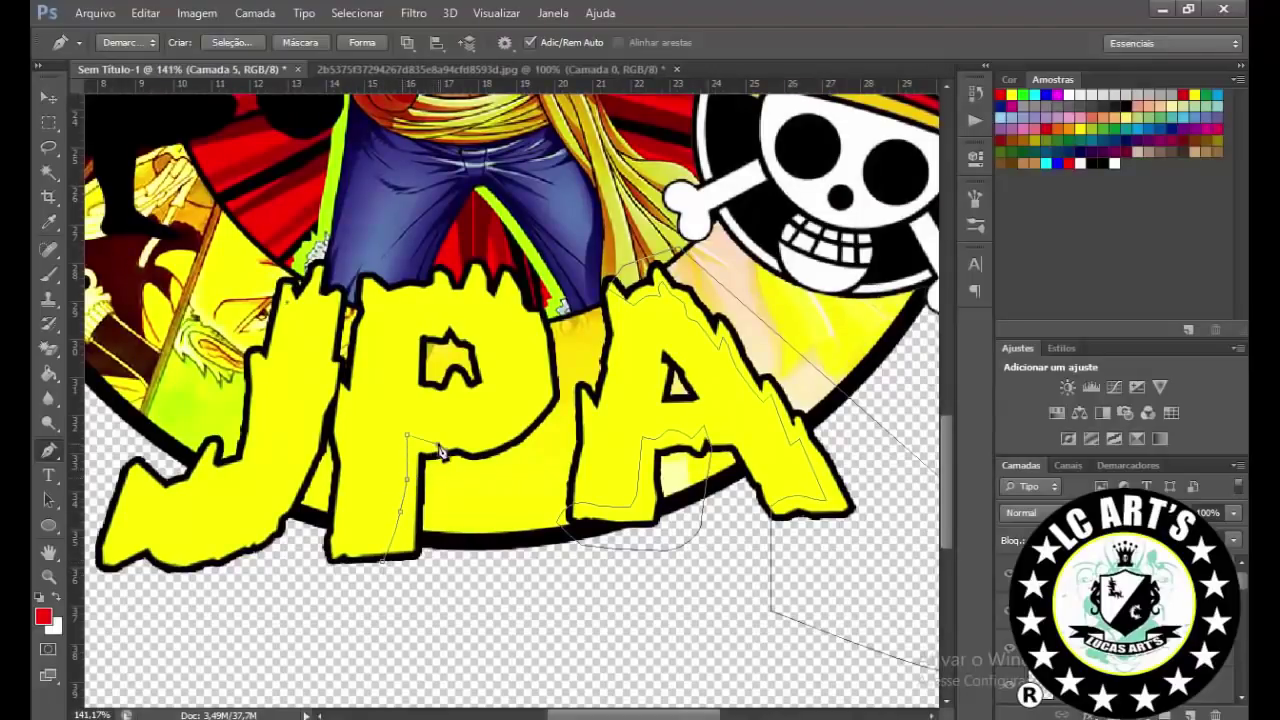
left_click_drag(541, 402, 525, 324)
scroll(515, 317, "up", 3)
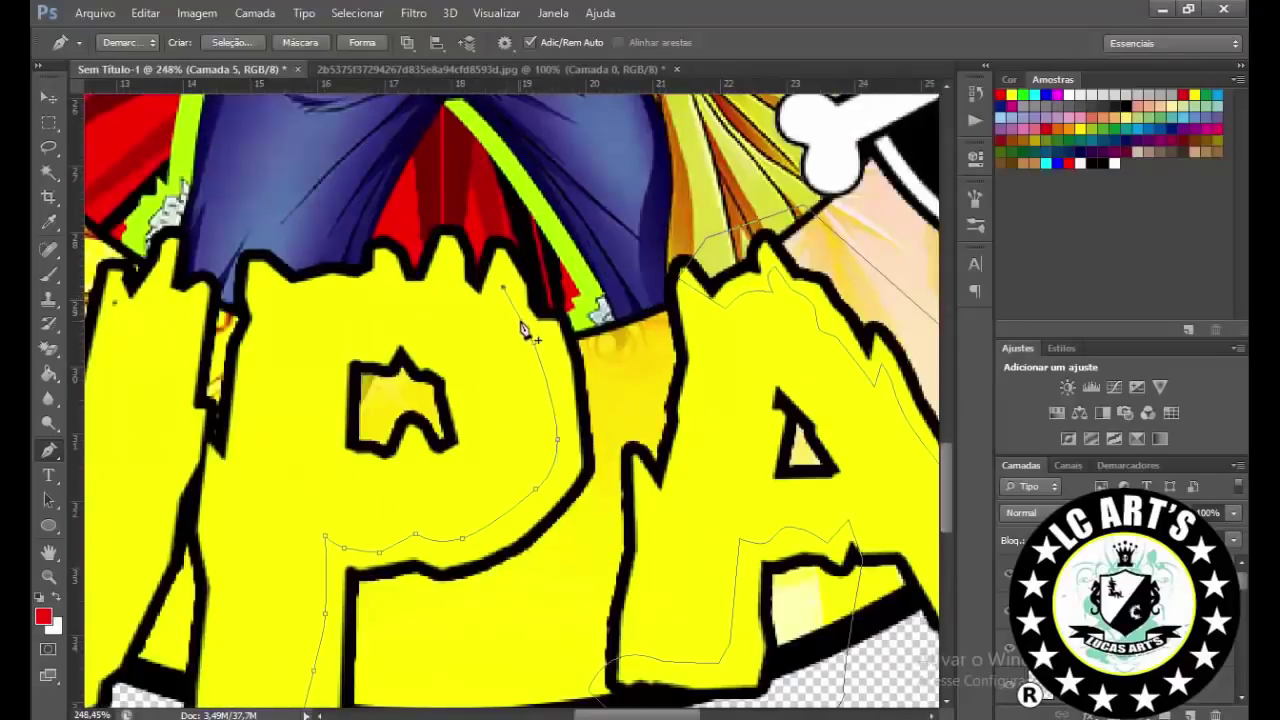
scroll(513, 615, "down", 5)
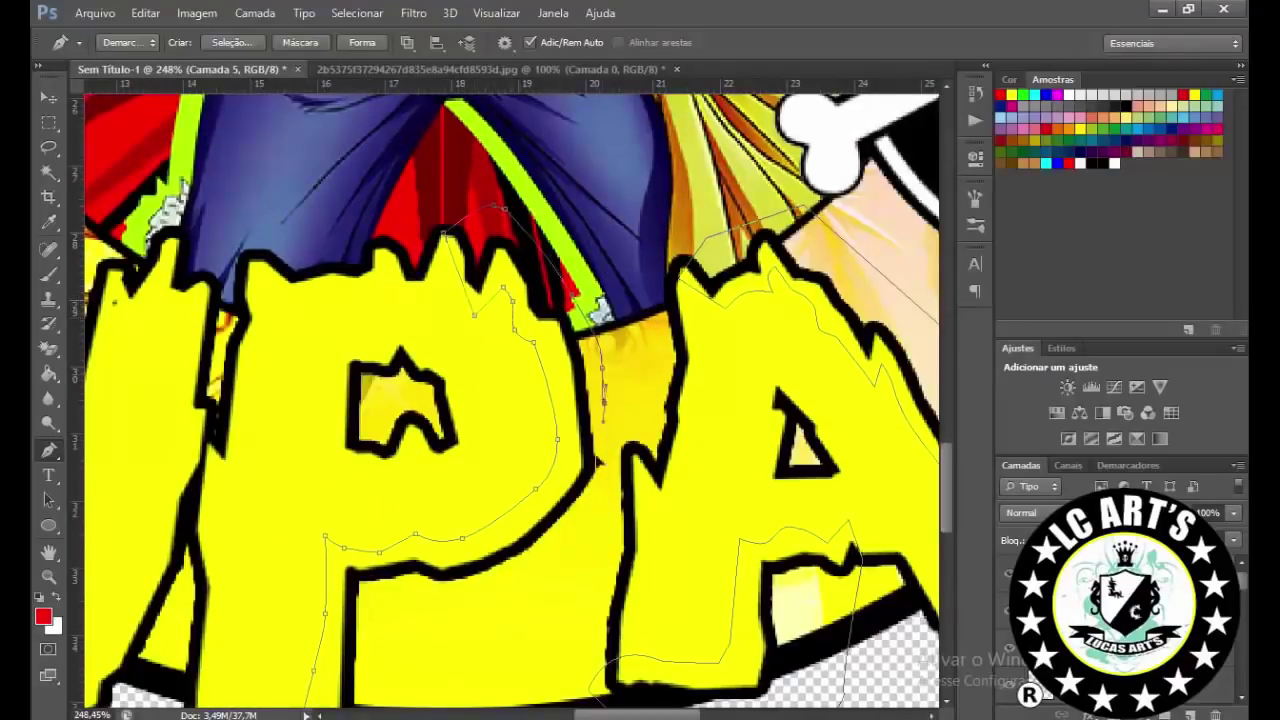
scroll(218, 683, "down", 1)
Step: Draw a closed shading path inside the J, along its lower hook and up the stem, closing it outside the letter's outer edge
scroll(409, 629, "up", 4)
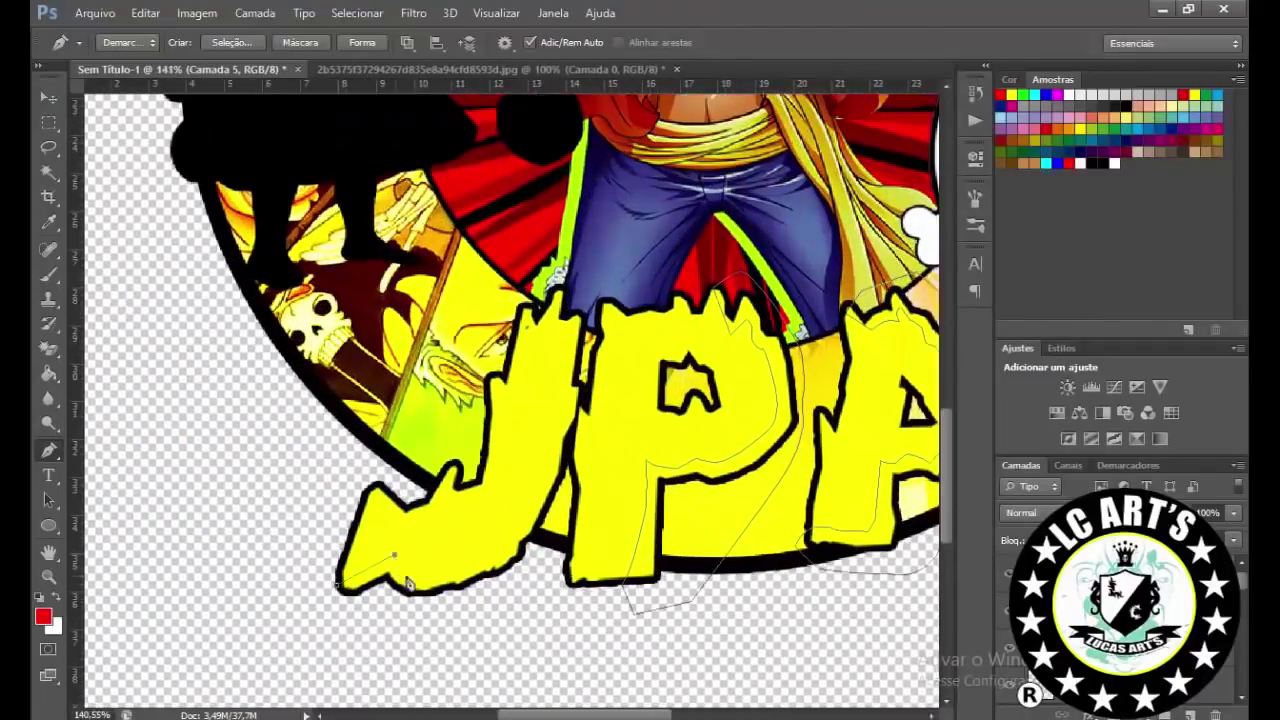
left_click_drag(514, 530, 462, 560)
left_click(566, 368)
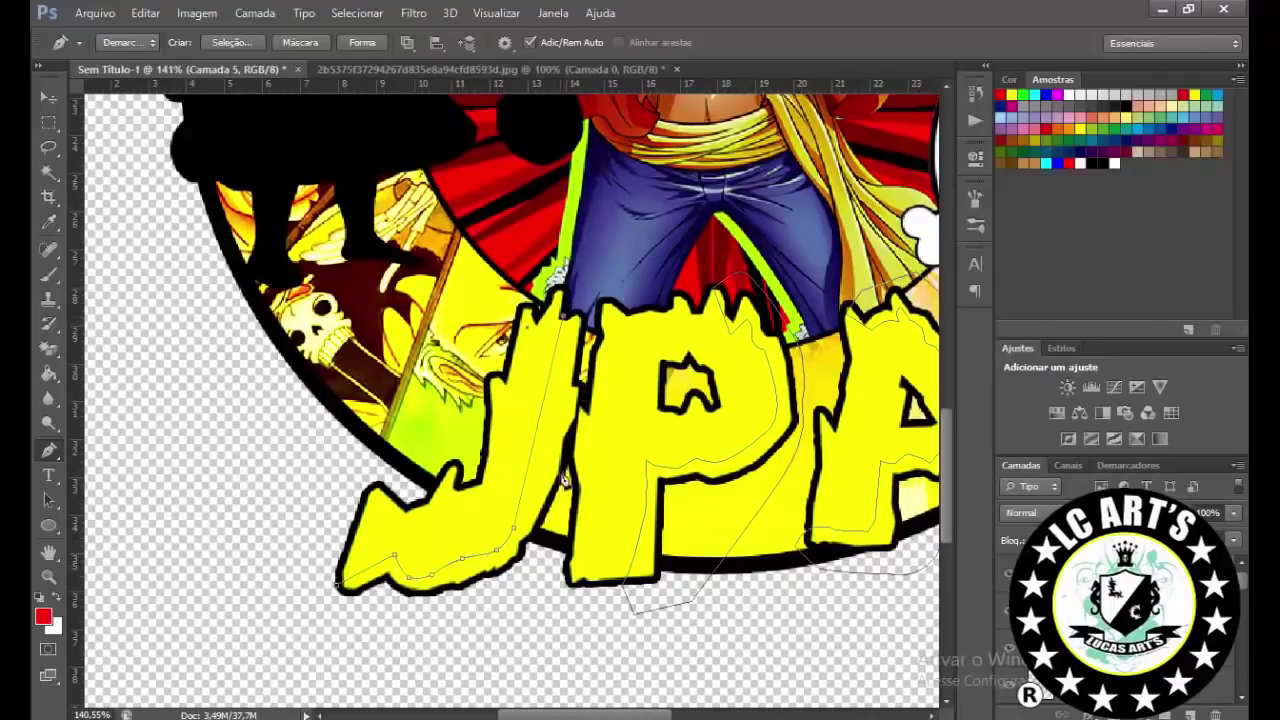
mouse_move(541, 422)
left_mouse_down()
mouse_move(546, 410)
mouse_move(548, 432)
left_mouse_up()
scroll(588, 408, "up", 3)
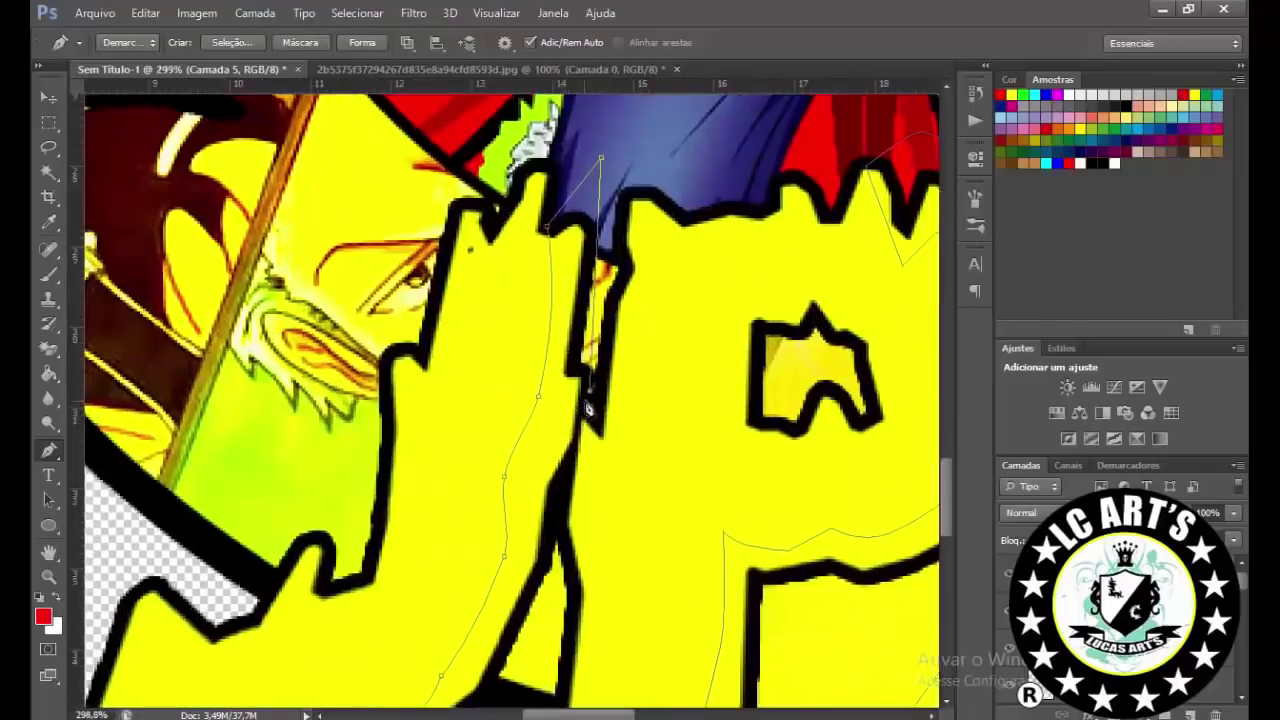
scroll(580, 450, "down", 3)
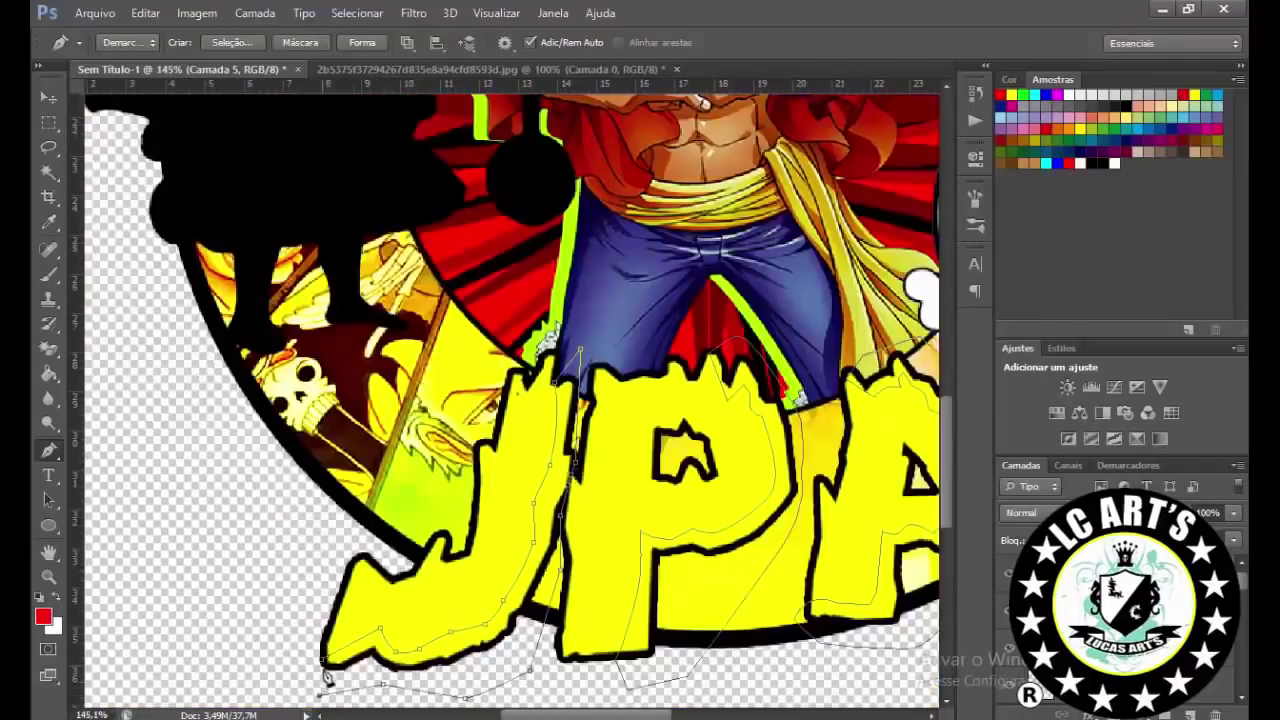
scroll(402, 352, "down", 2)
Step: Fill the shading paths on the JPA letters with orange cc6600 at 100% opacity, Normal mode
right_click(766, 163)
left_click(820, 271)
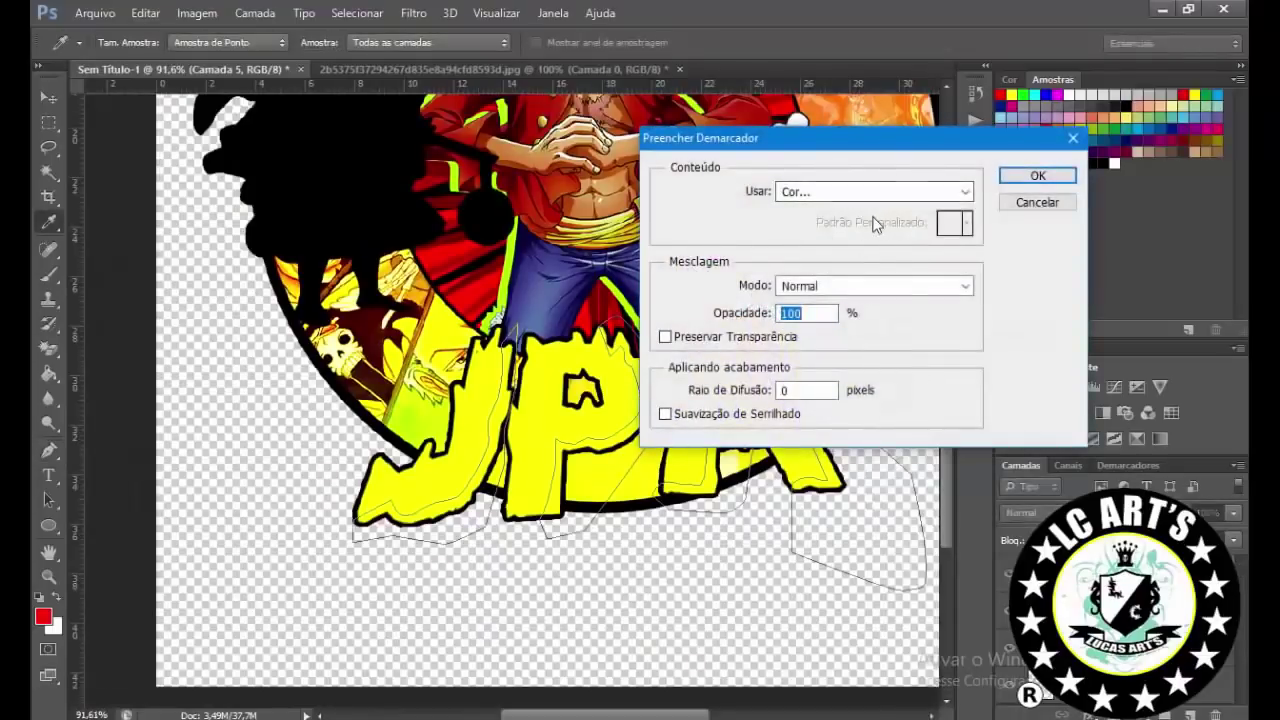
left_click(880, 191)
left_click(721, 660)
left_click(698, 486)
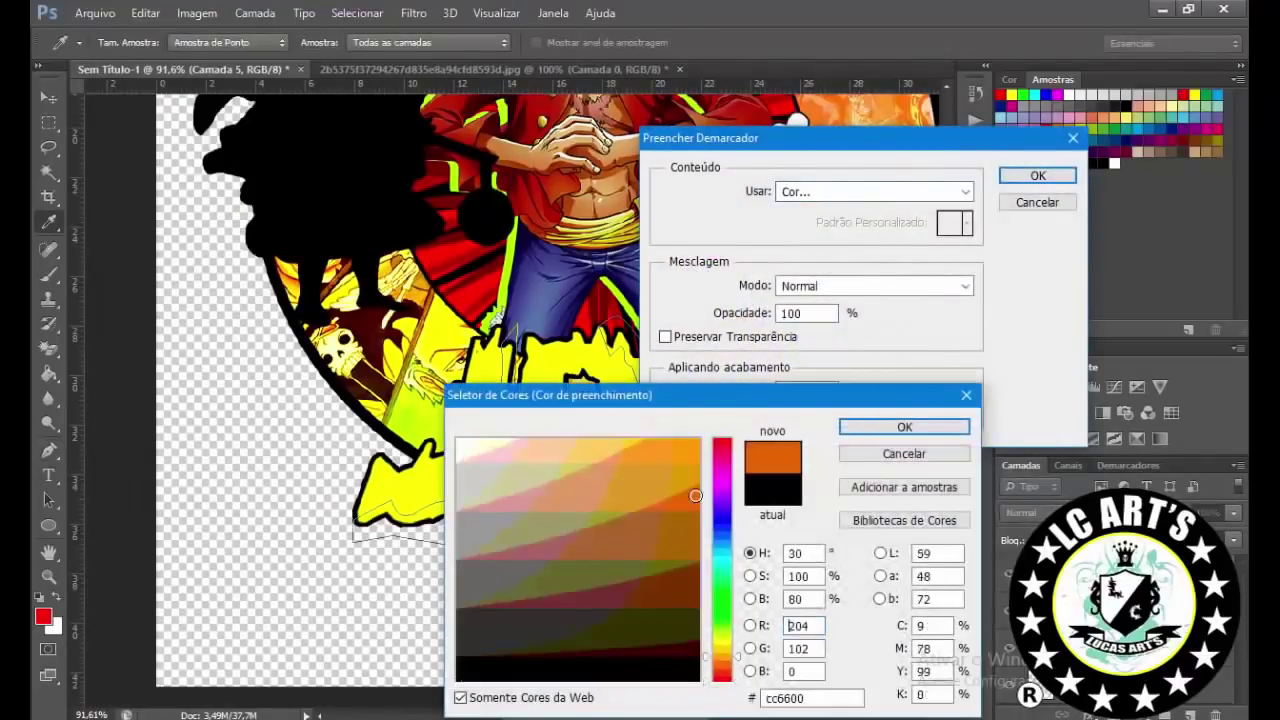
left_click(904, 426)
left_click(1038, 175)
scroll(745, 318, "down", 2)
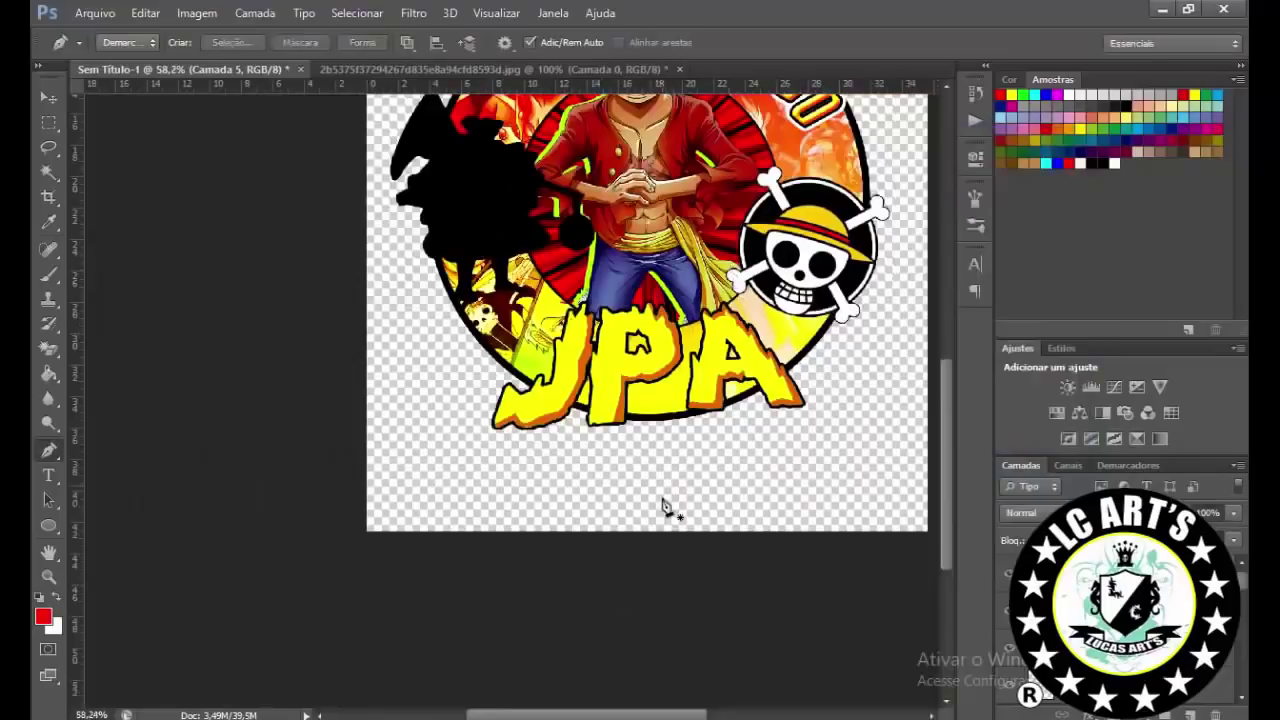
scroll(660, 503, "up", 3)
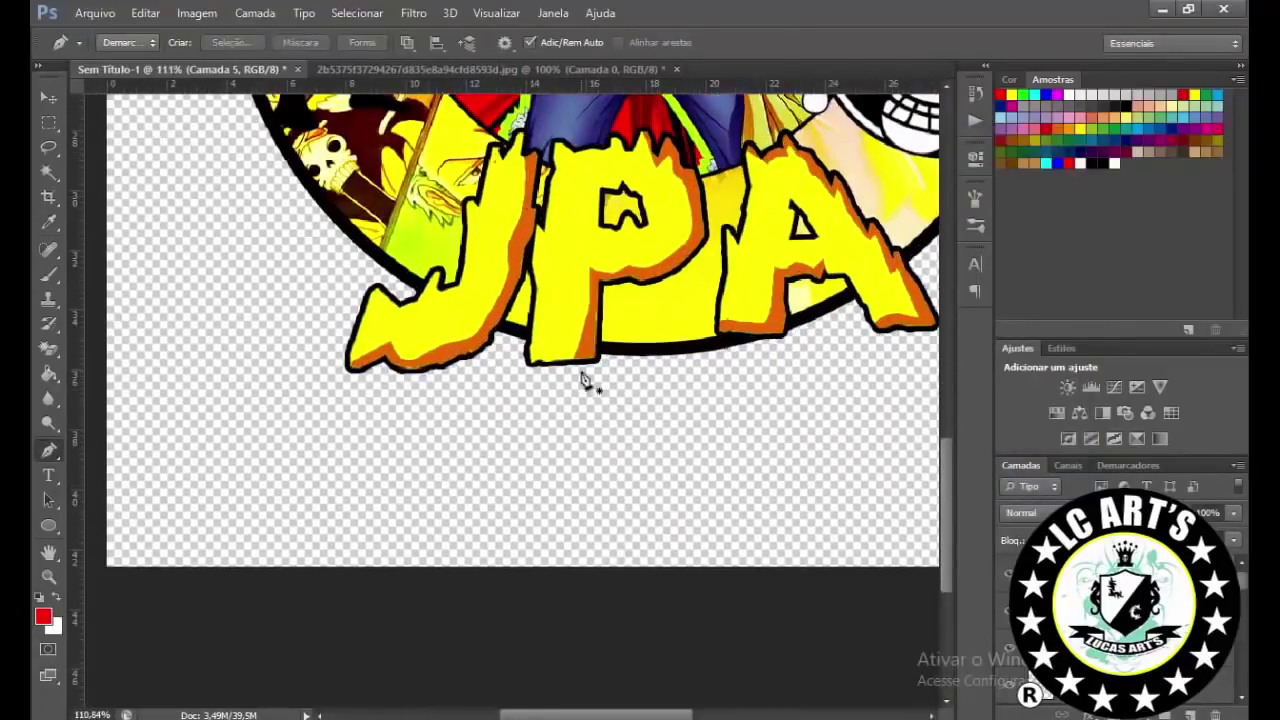
Step: On the Camada 4 layer, draw a thin curved highlight path along the J's stem and hook
double_click(1010, 652)
scroll(510, 200, "up", 3)
left_click(497, 226)
left_click(336, 444)
left_click_drag(424, 342, 452, 374)
right_click(574, 424)
right_click(572, 430)
left_click(714, 44)
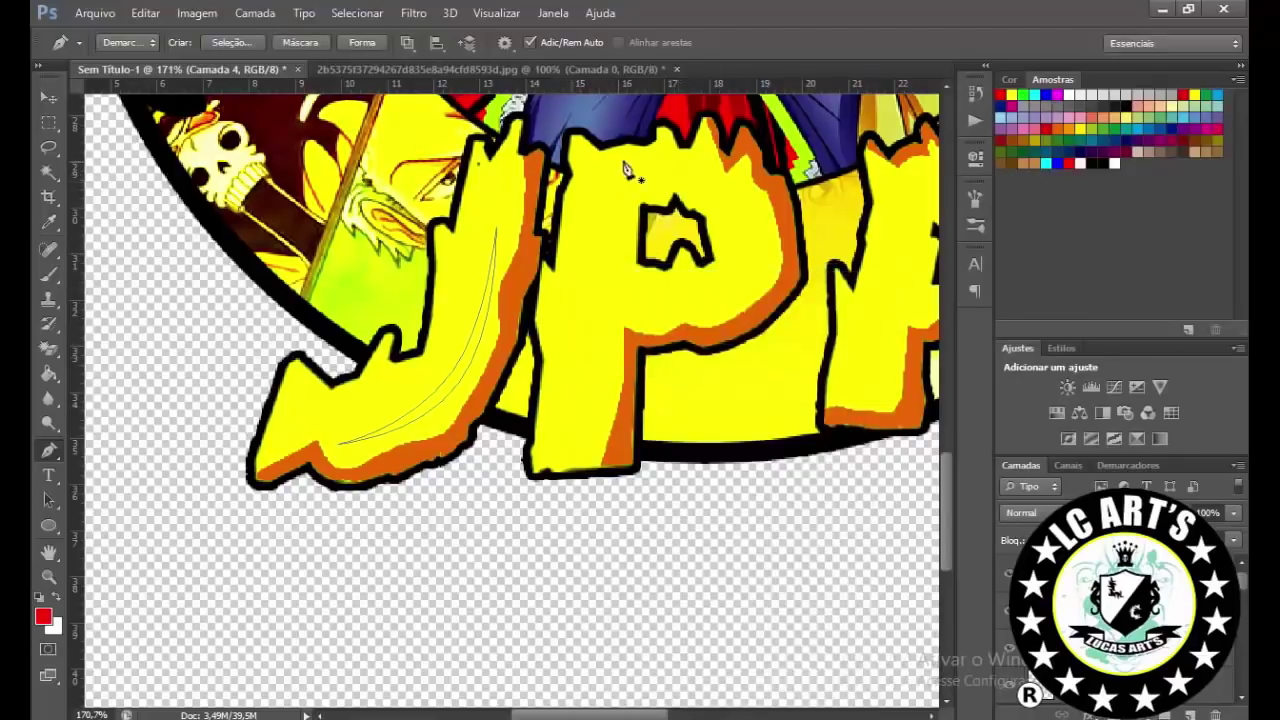
Step: Draw a closed highlight path along the P's stem, curving over the top of its bowl
left_click(590, 172)
left_click_drag(754, 222, 681, 163)
left_click_drag(614, 193, 676, 180)
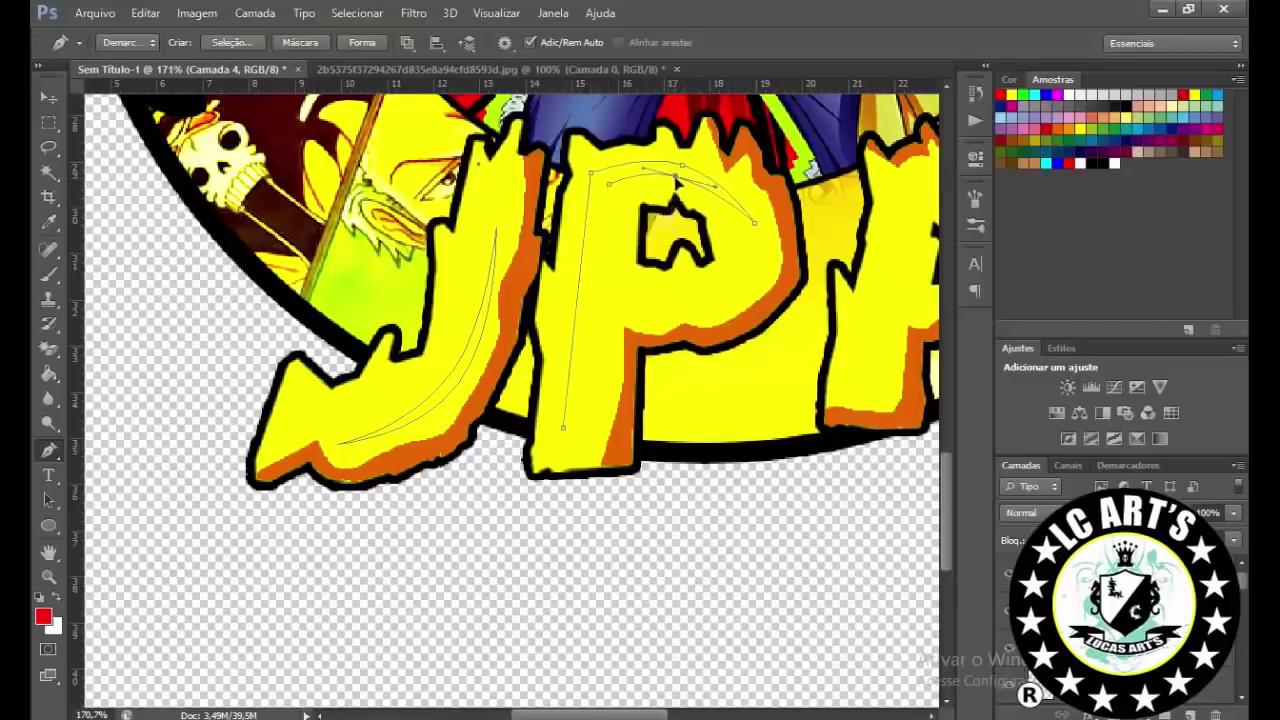
left_click(565, 435)
scroll(749, 386, "down", 3)
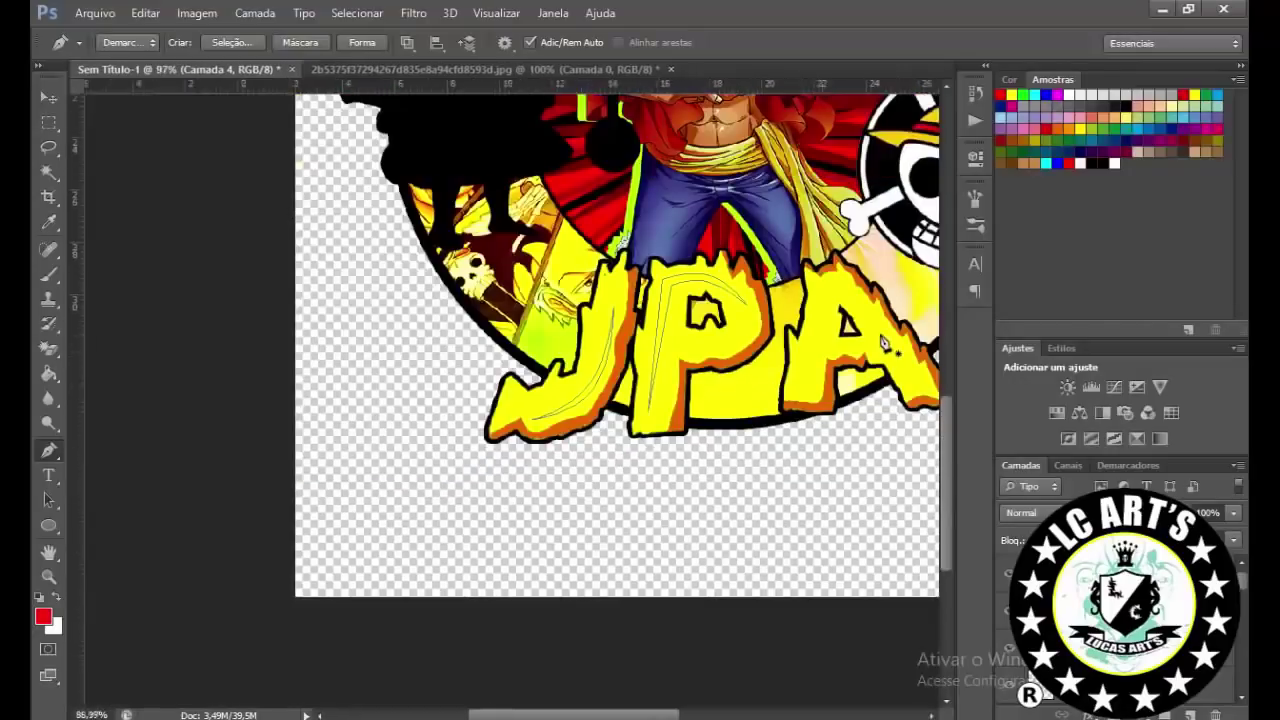
Step: Draw a closed highlight path up the A's left leg and over its peak
scroll(765, 412, "up", 2)
left_click(763, 408)
left_click(802, 262)
left_click_drag(800, 265, 810, 262)
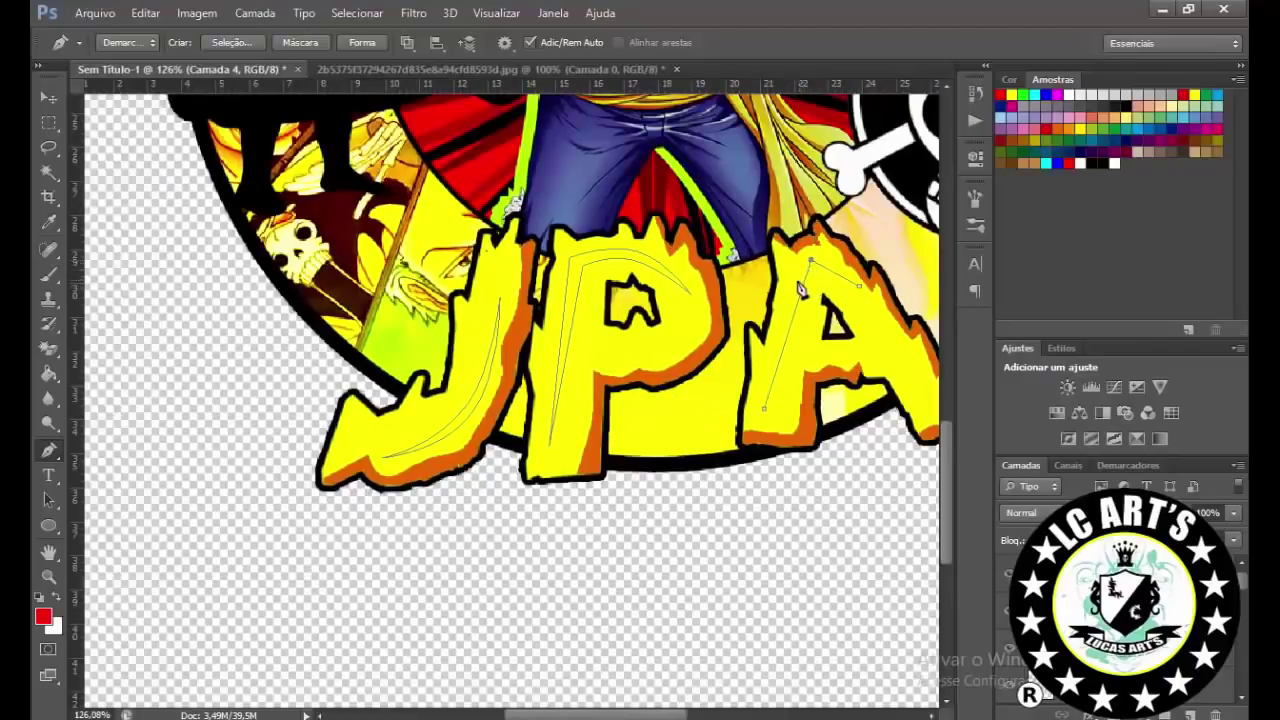
left_click(764, 409)
Step: Fill the highlight paths on the J, P and A with white
scroll(523, 549, "down", 4)
right_click(805, 185)
left_click(834, 266)
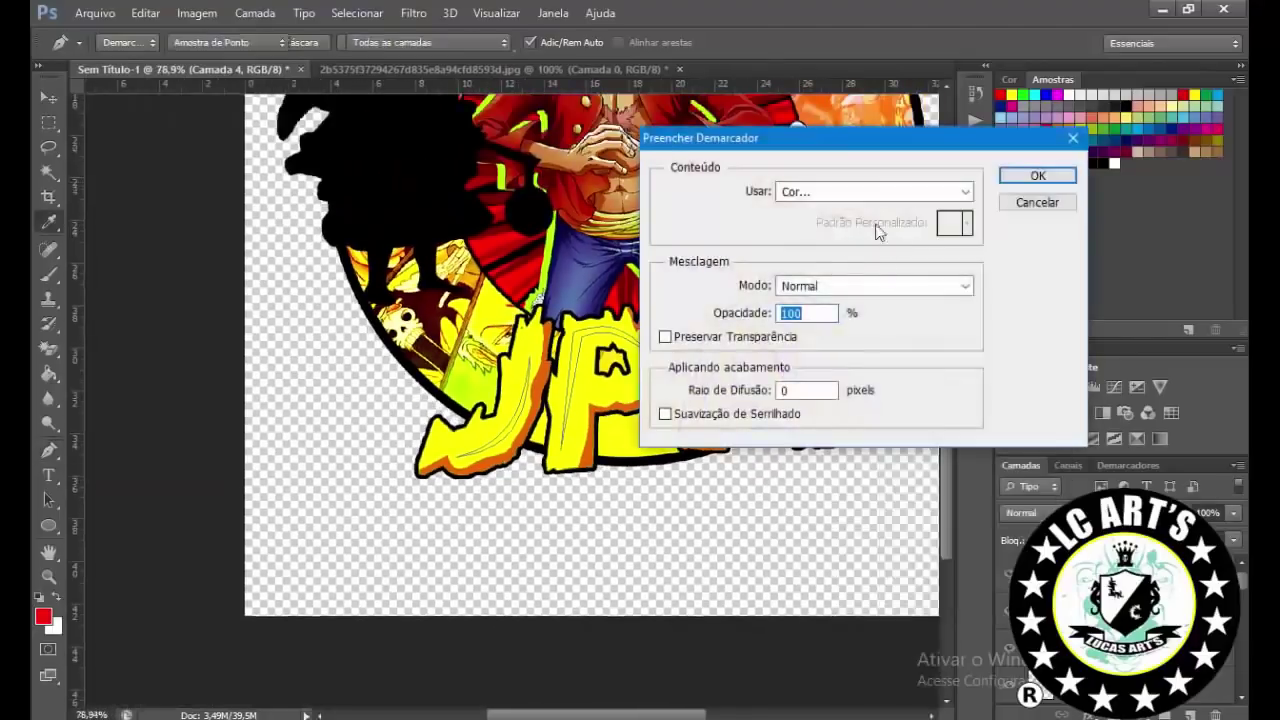
left_click(1017, 206)
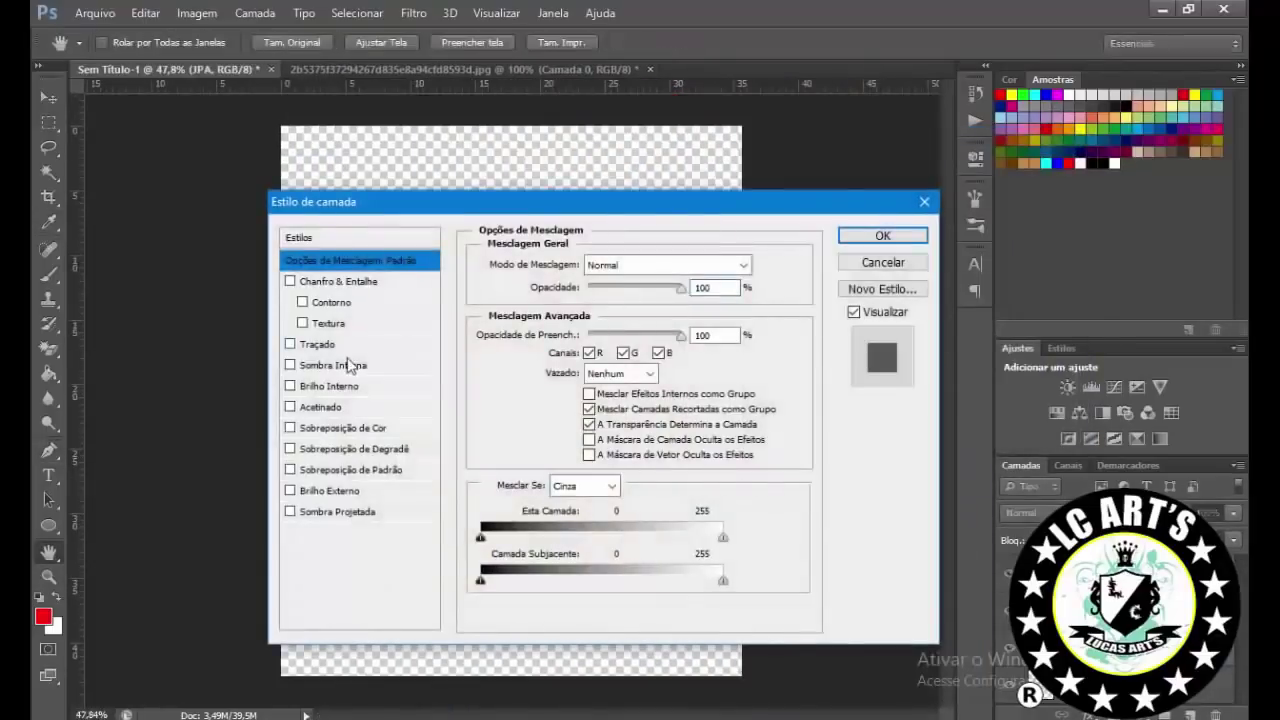
Step: Add a white stroke around the JPA lettering through the JPA layer's style
left_click(319, 339)
left_click_drag(679, 209, 1094, 166)
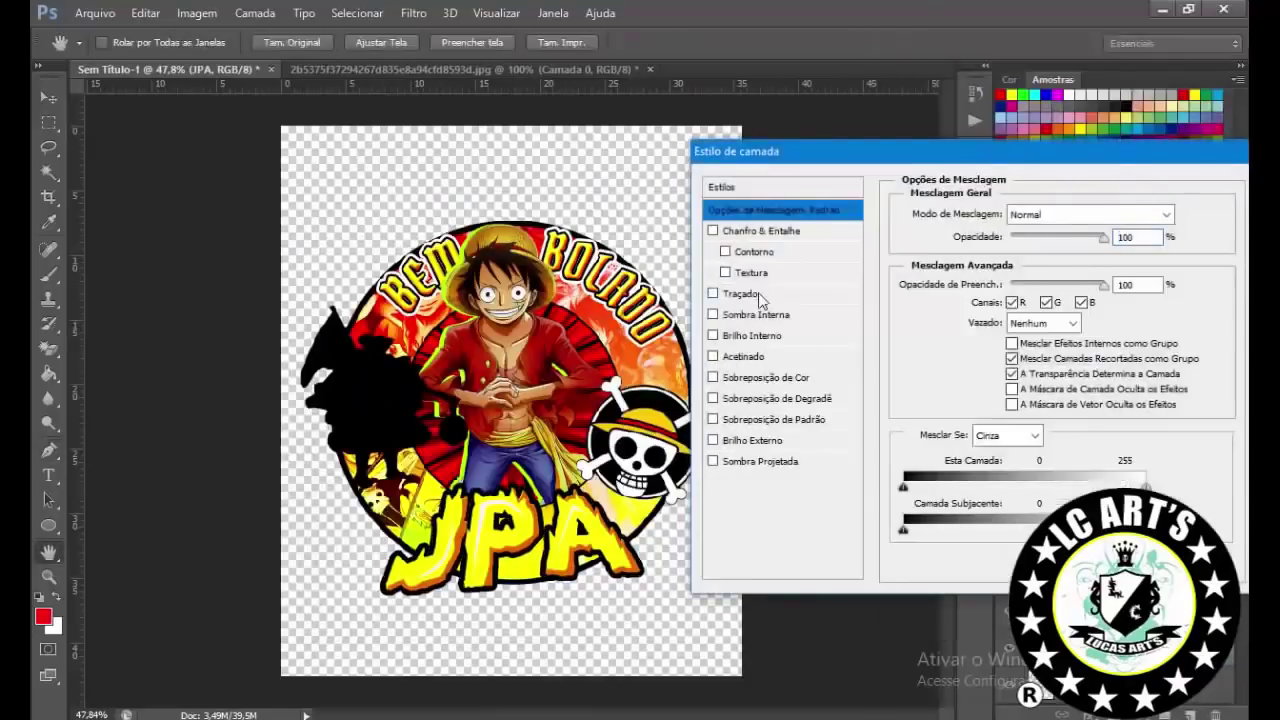
left_click(740, 293)
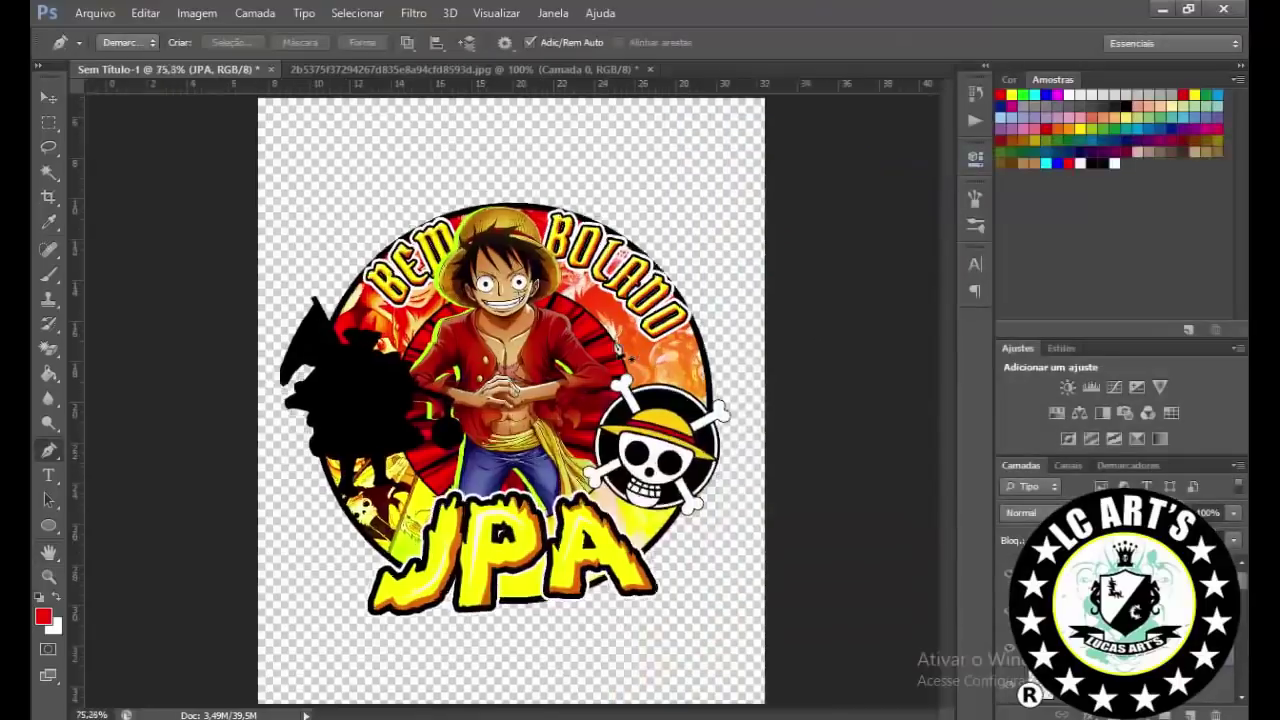
scroll(600, 340, "down", 2)
left_click(48, 97)
scroll(452, 434, "up", 3)
scroll(452, 430, "up", 1)
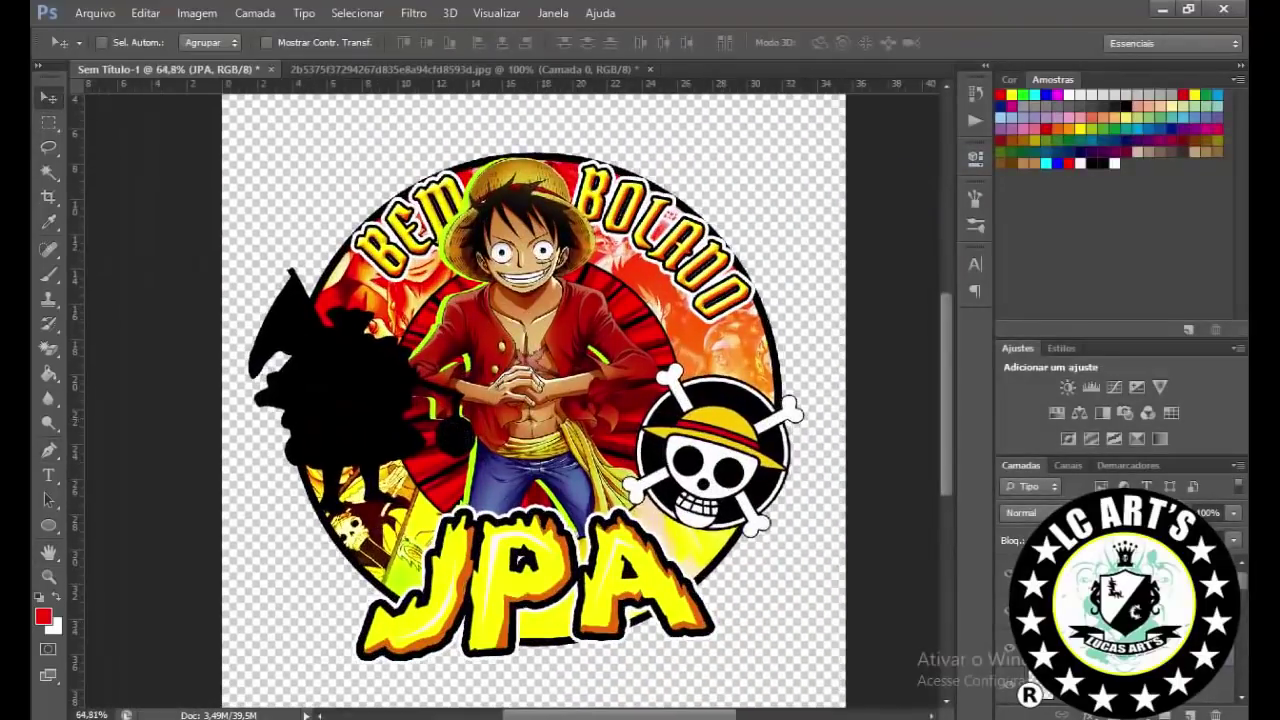
Step: Add a black stroke to the skull logo's layer, Camada 3, and rasterize the layer style
double_click(1080, 575)
left_click(745, 292)
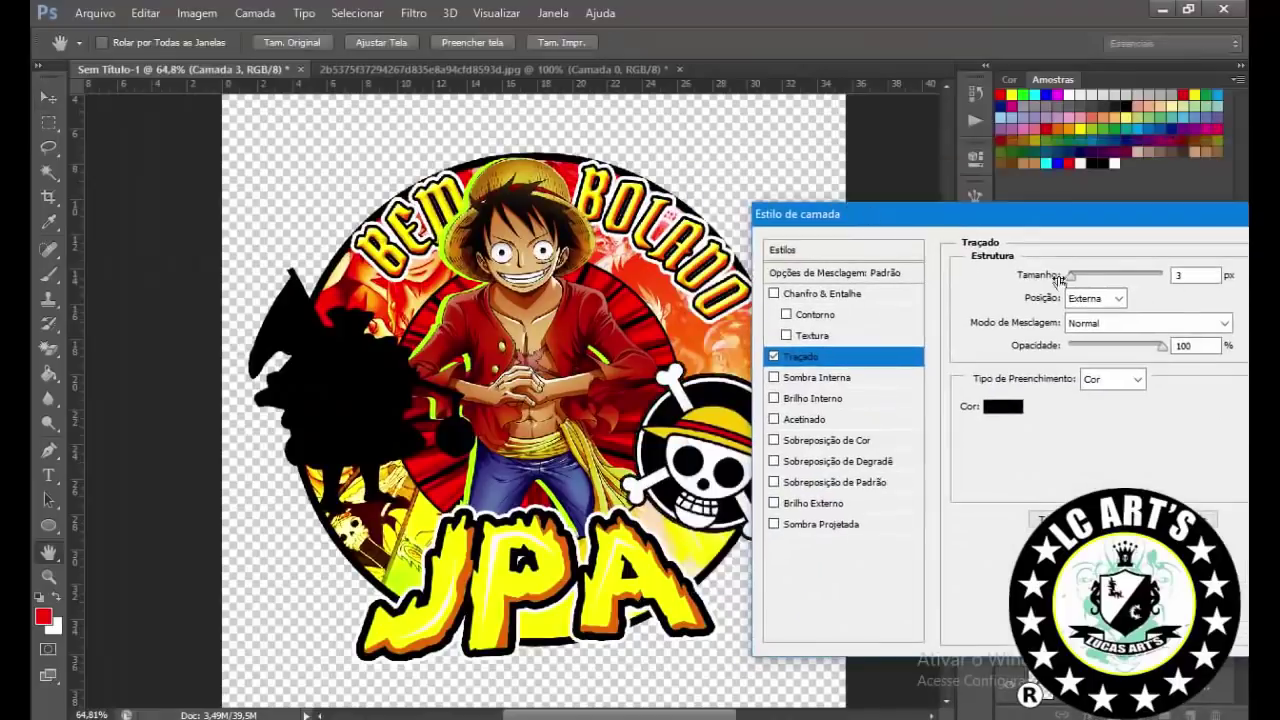
left_click(1095, 298)
left_click(1090, 322)
left_click_drag(1077, 274, 1086, 274)
key("Return")
right_click(1140, 575)
left_click(829, 100)
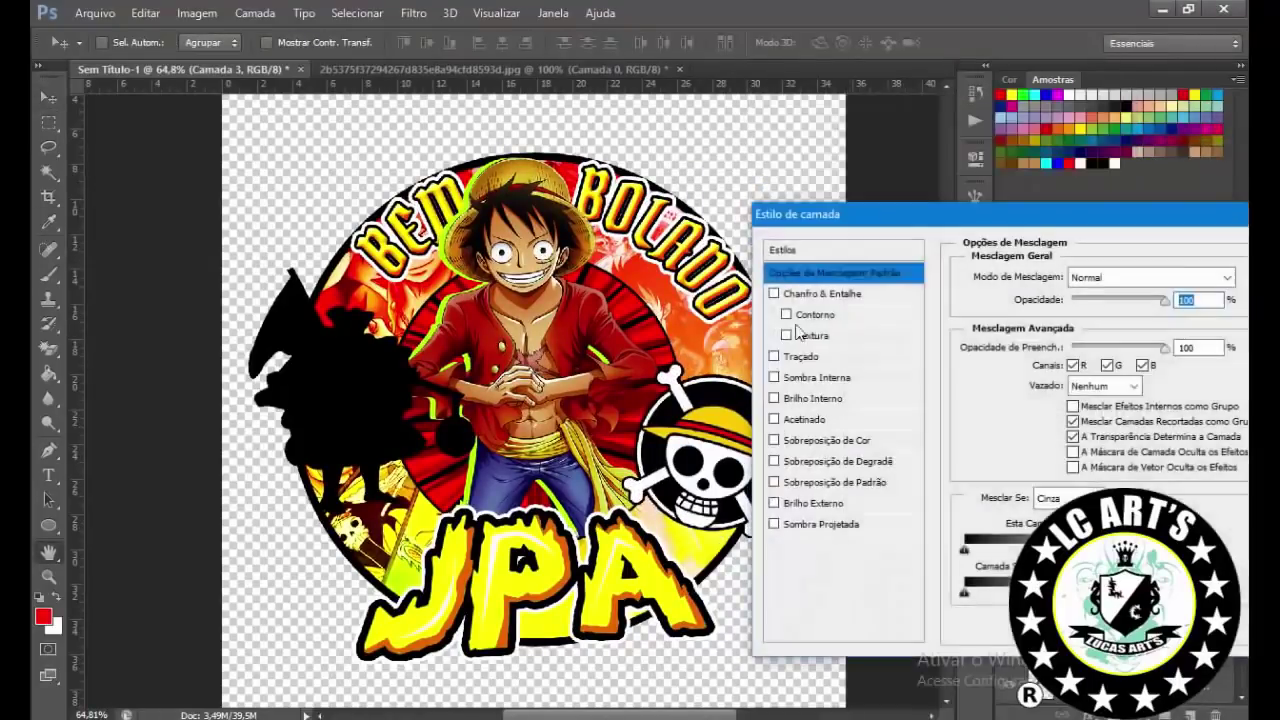
Step: Add a second stroke in lime green around the skull logo
left_click(800, 356)
left_click(1003, 406)
left_click(903, 454)
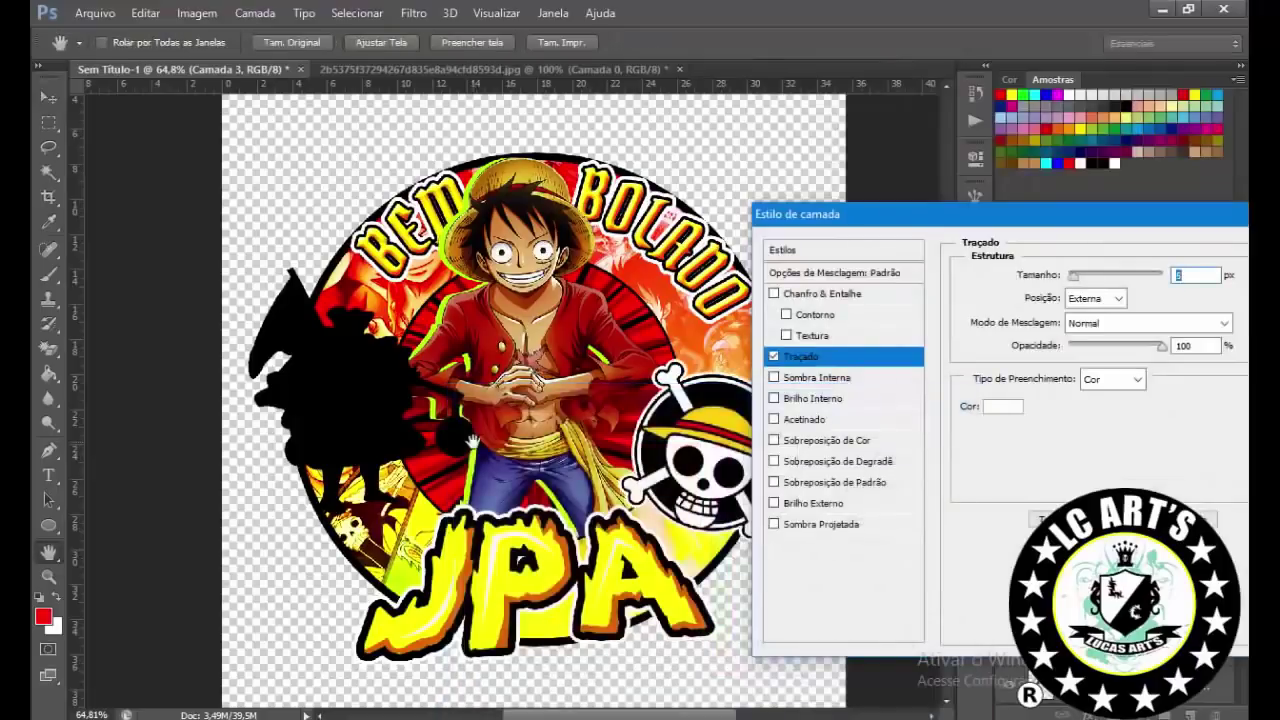
key("Escape")
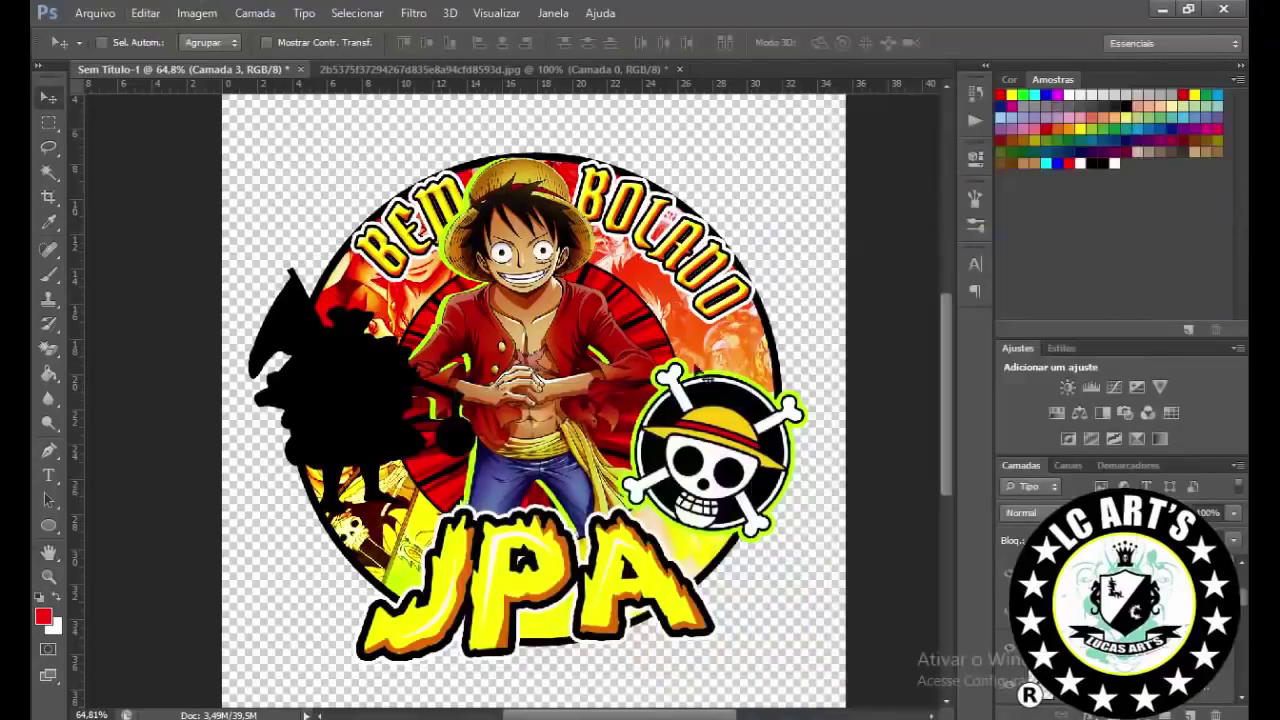
Step: Duplicate the skull logo layer, turn the copy solid orange with a Color Overlay and rasterize its style
key("ctrl+j")
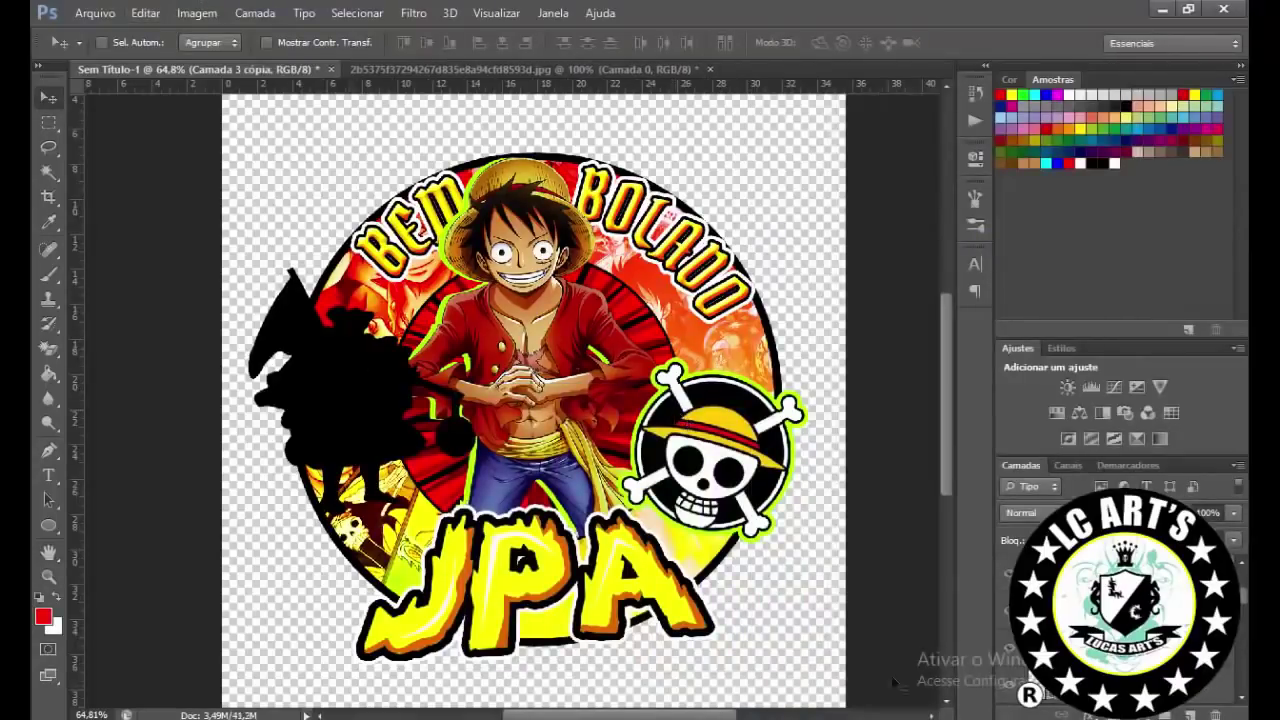
double_click(1090, 575)
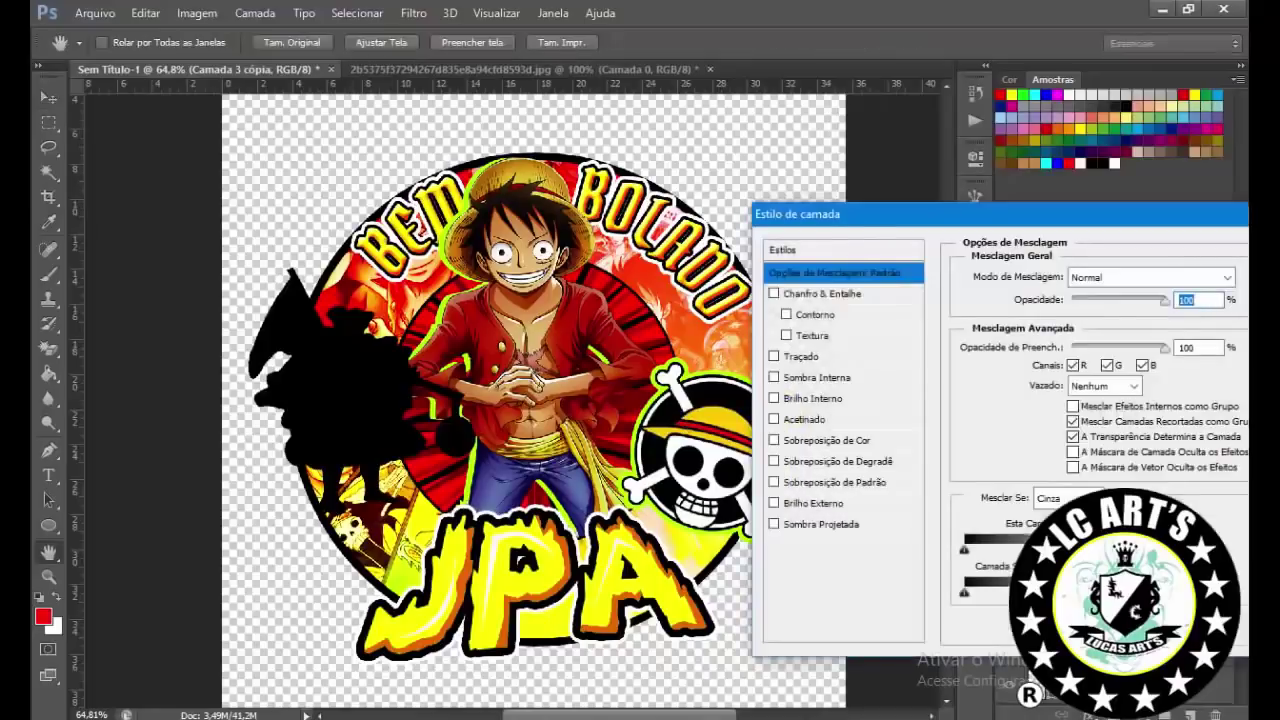
left_click(826, 440)
left_click(1241, 277)
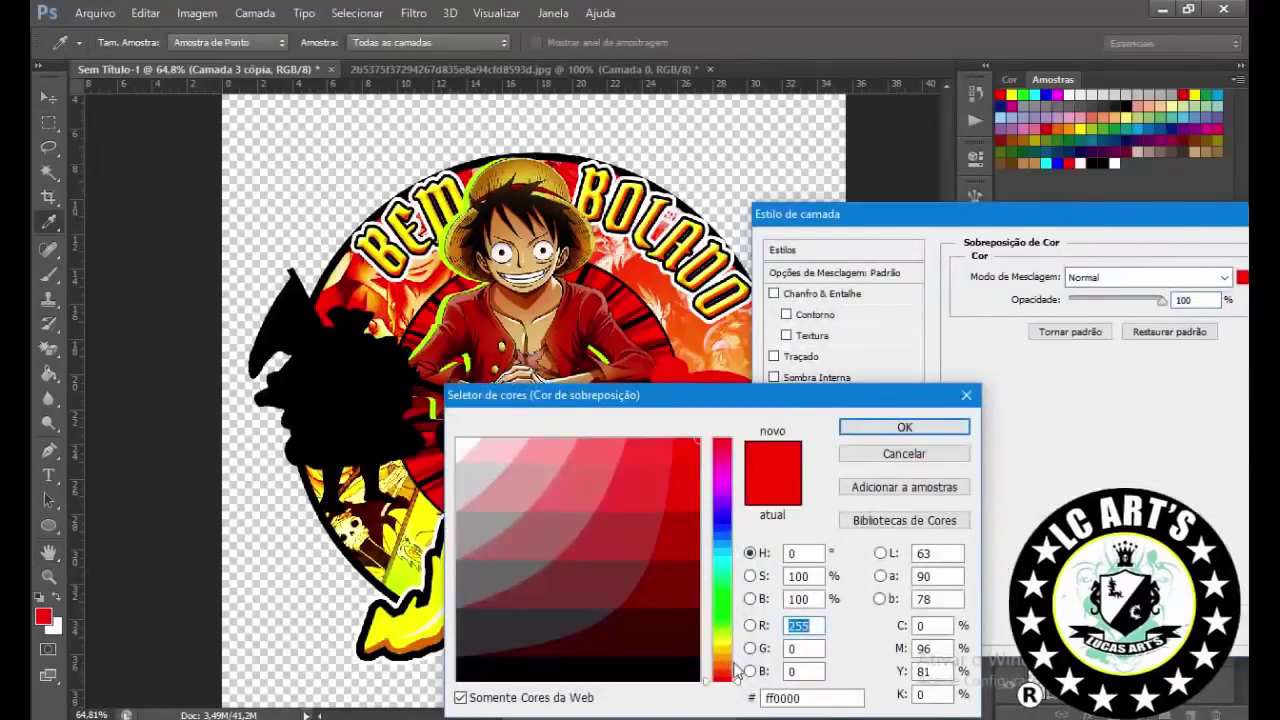
left_click(724, 655)
key("Return")
key("Return")
key("v")
right_click(1015, 600)
left_click(838, 236)
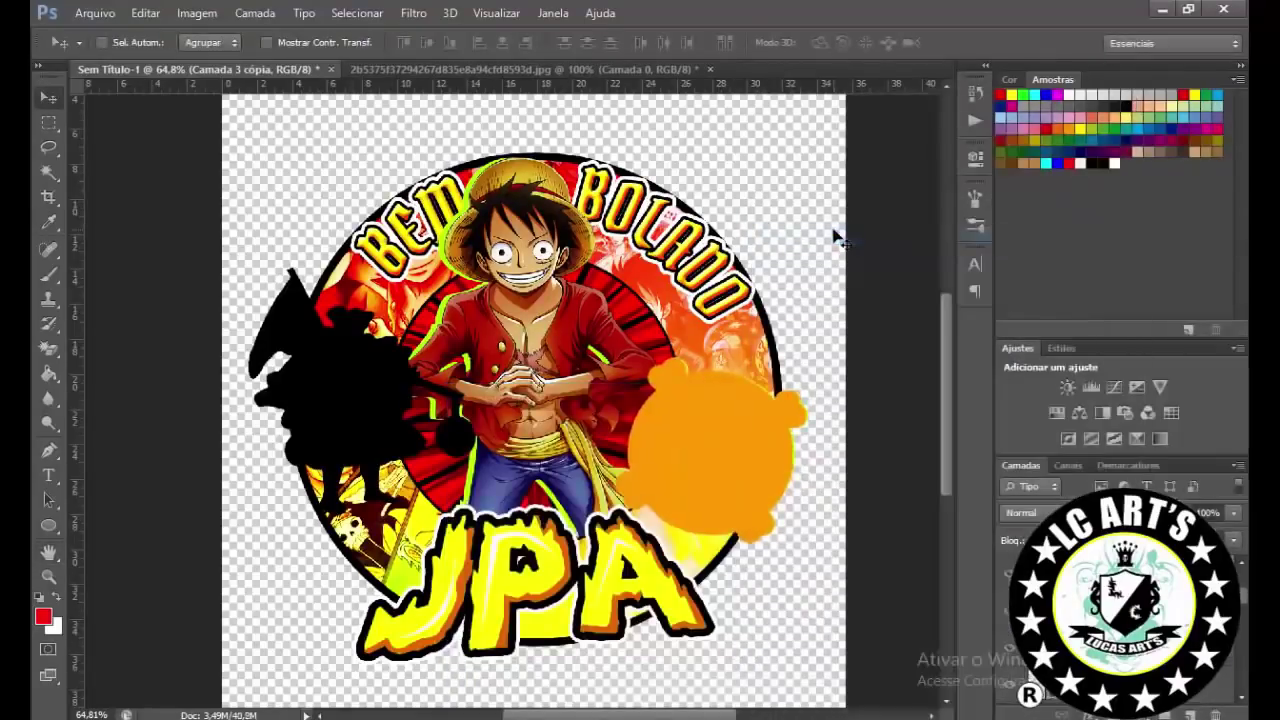
Step: Offset the orange silhouette behind the skull logo's left side and a duplicate, blackened with Hue/Saturation, behind its right side
key("ctrl+z")
key("ctrl+j")
key("ctrl+u")
left_click(821, 414)
key("Return")
key("Right")
key("Right")
key("Right")
key("Right")
key("Right")
key("Right")
key("Right")
key("Right")
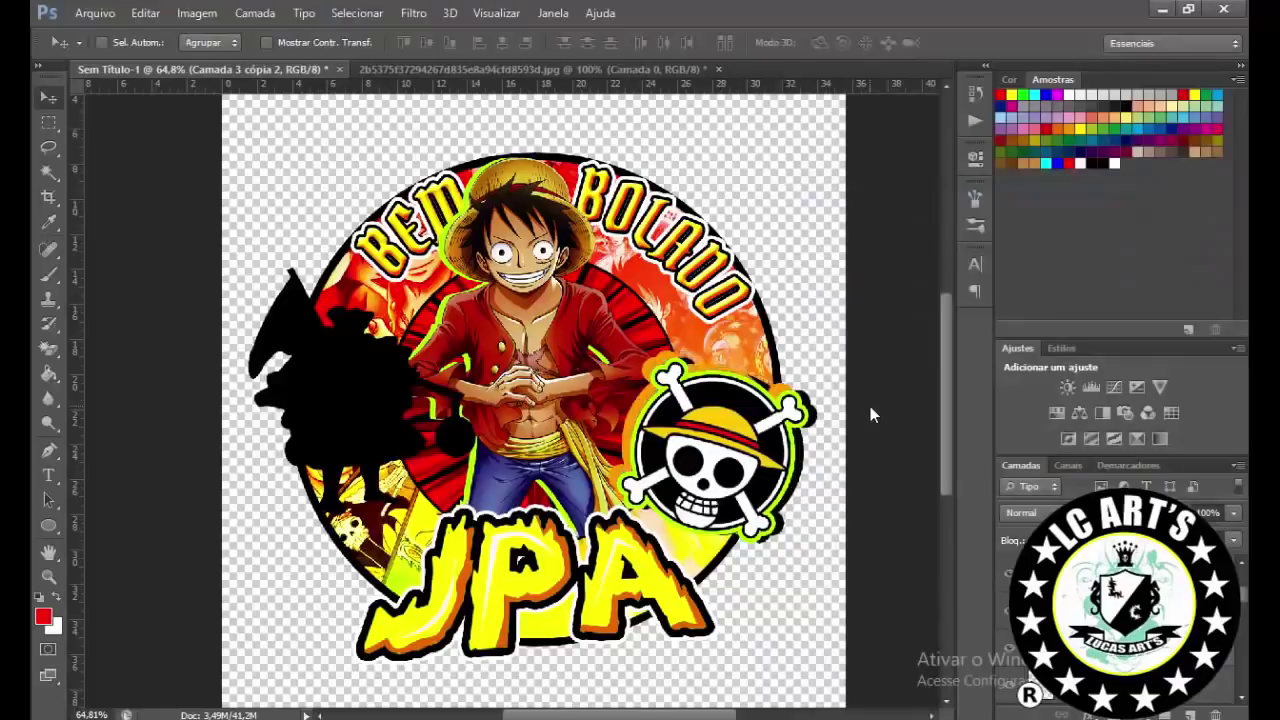
Step: Select the Elipse 1 cópia 4 layer and transform the black circle so it extends slightly beyond the emblem's edge
scroll(634, 312, "down", 2)
scroll(1120, 620, "down", 3)
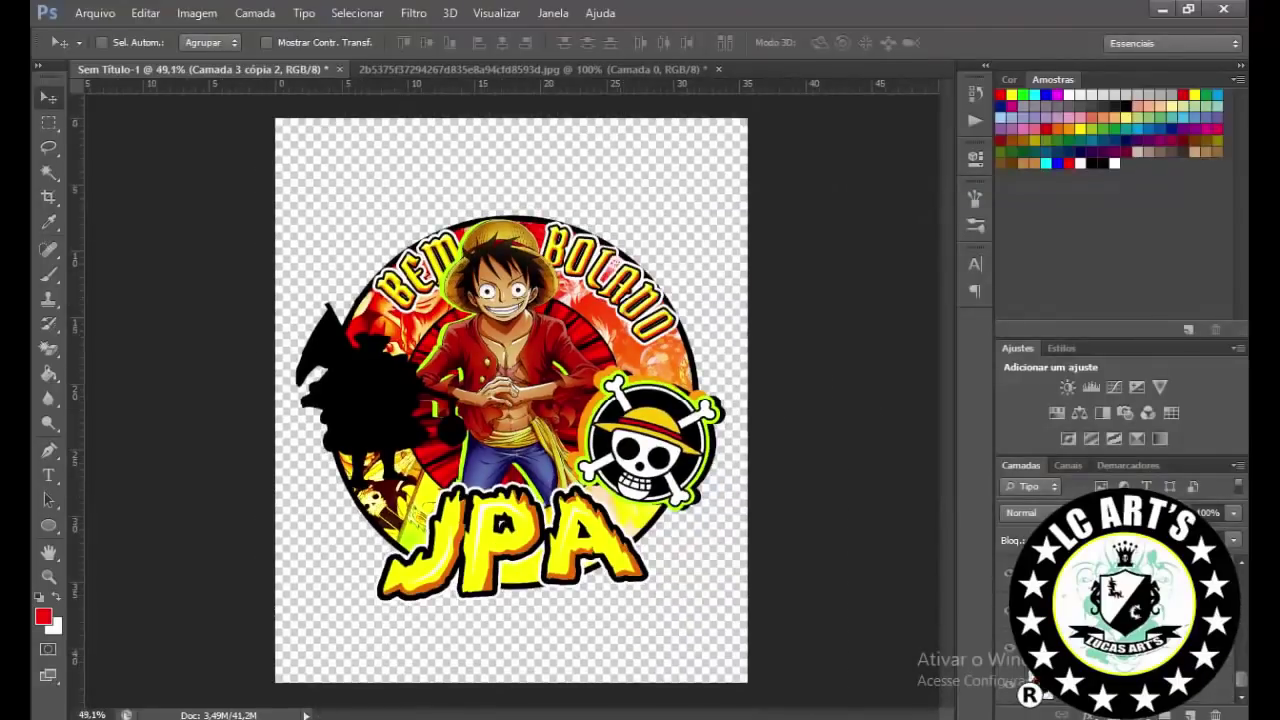
double_click(1210, 686)
key("Escape")
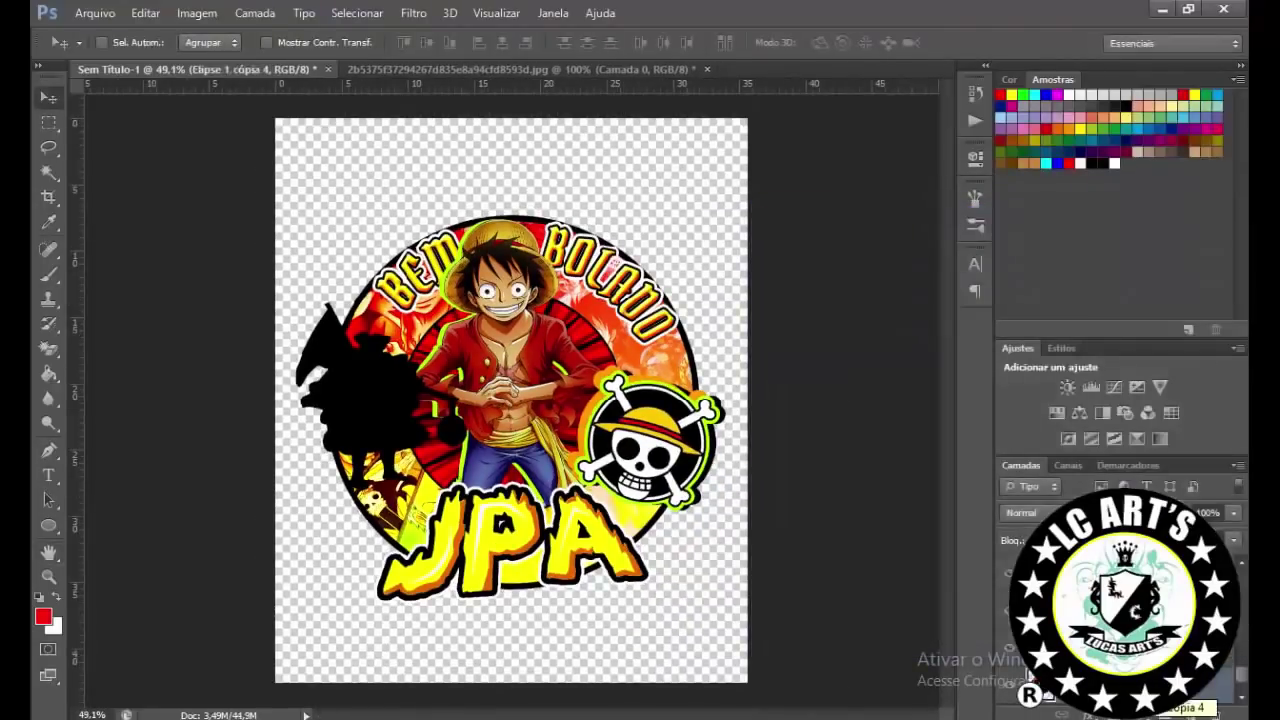
key("ctrl+t")
left_click_drag(701, 218, 702, 262)
key("Return")
Step: Apply a lime green ccff00 Color Overlay to the enlarged circle, Elipse 1 cópia 4
double_click(1210, 686)
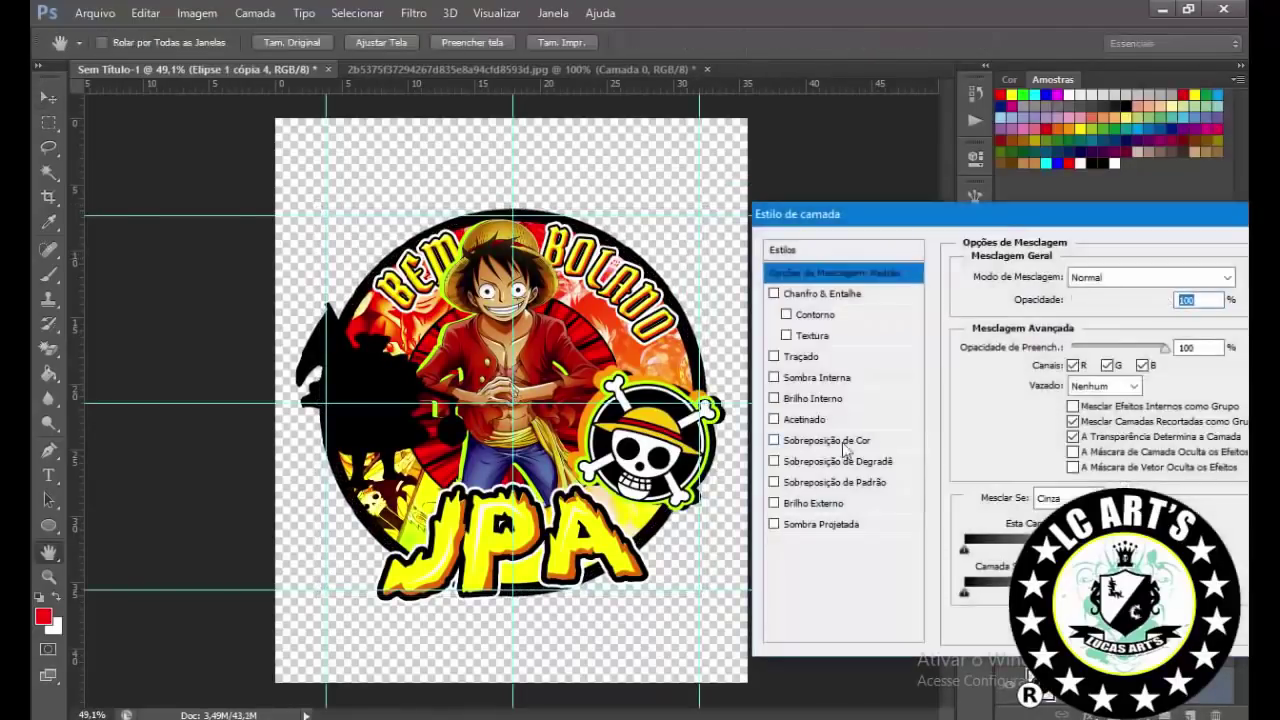
left_click(830, 437)
left_click(1241, 277)
mouse_move(718, 627)
left_mouse_down()
mouse_move(729, 469)
mouse_move(725, 672)
mouse_move(726, 612)
mouse_move(723, 636)
left_mouse_up()
left_click(681, 656)
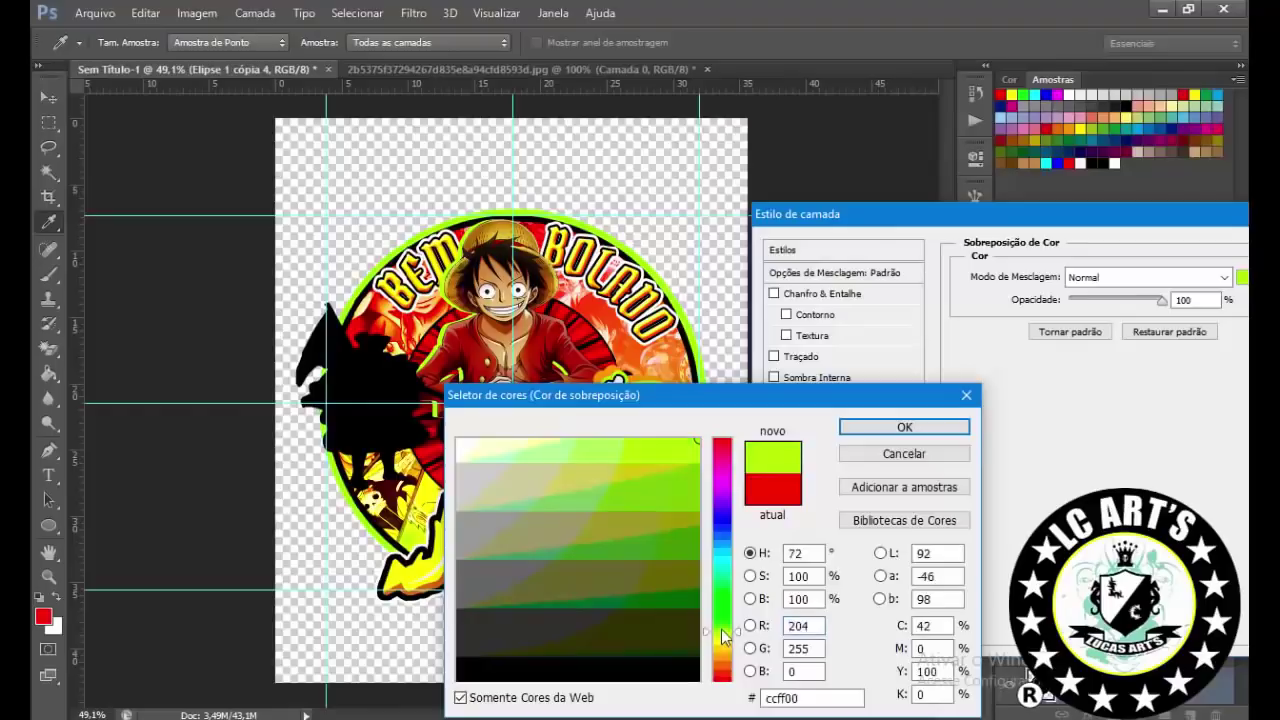
key("Return")
key("Return")
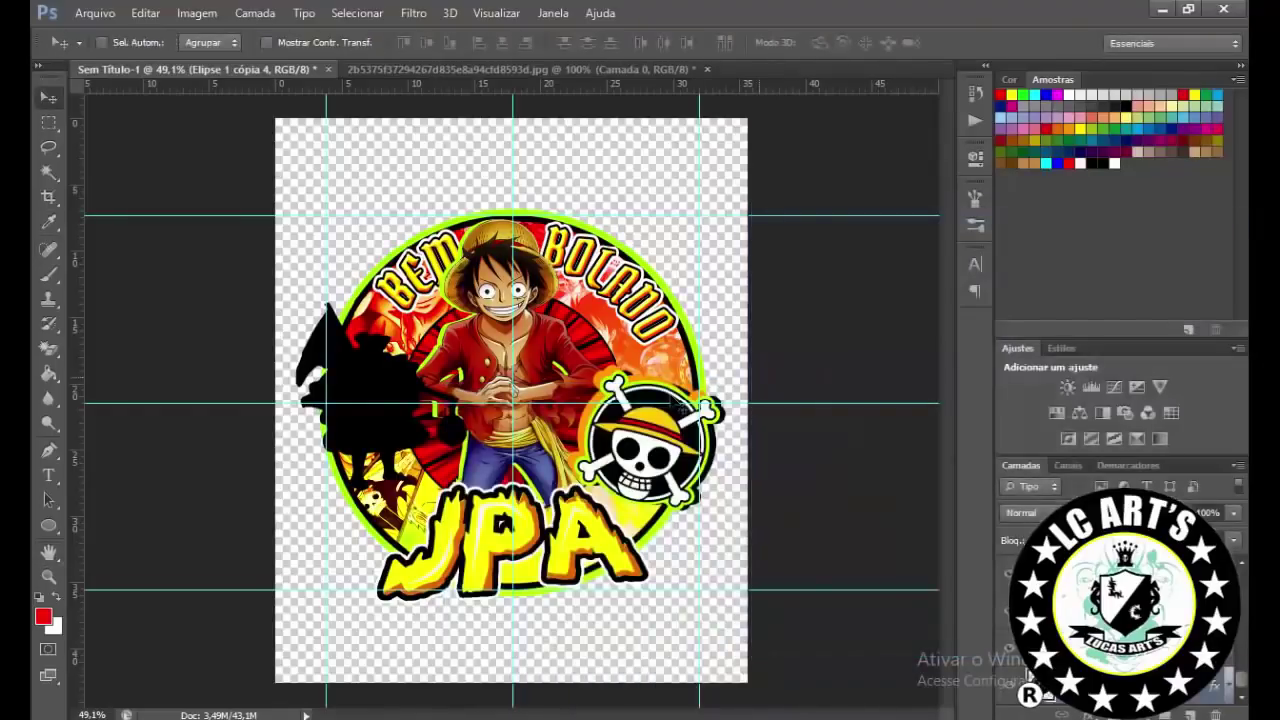
Step: Close the second open JPG document and keep Sem Título-1 open
scroll(623, 263, "down", 2)
scroll(623, 263, "up", 1)
left_click(647, 70)
left_click(707, 69)
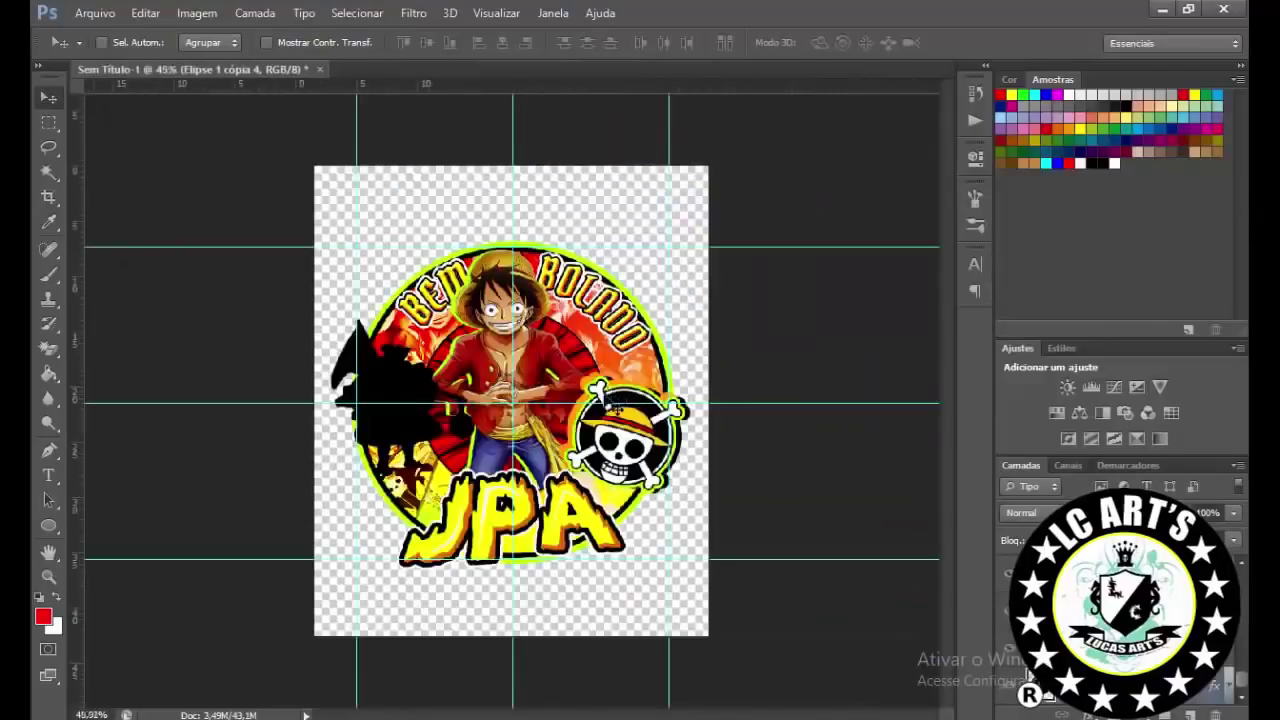
Step: Set up a hard round brush for Camada 6 with size jitter under Shape Dynamics and 455% scattering on both axes
scroll(573, 395, "up", 2)
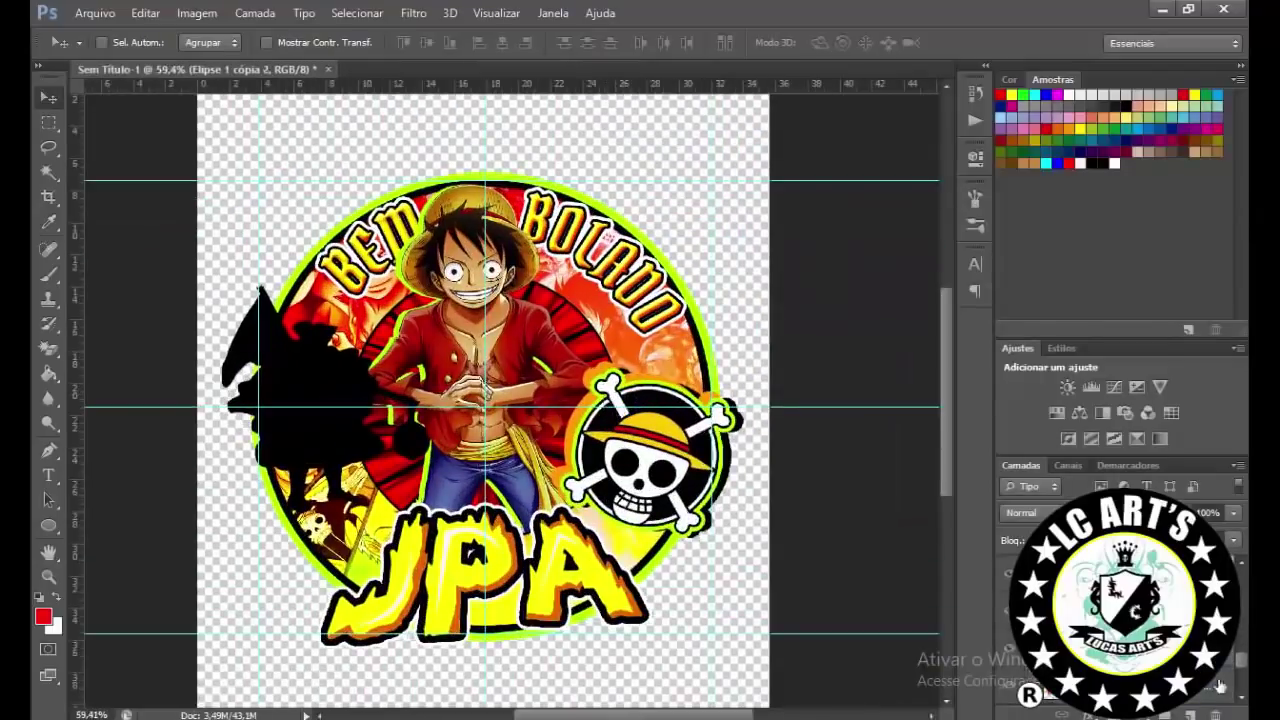
key("b")
left_click(115, 42)
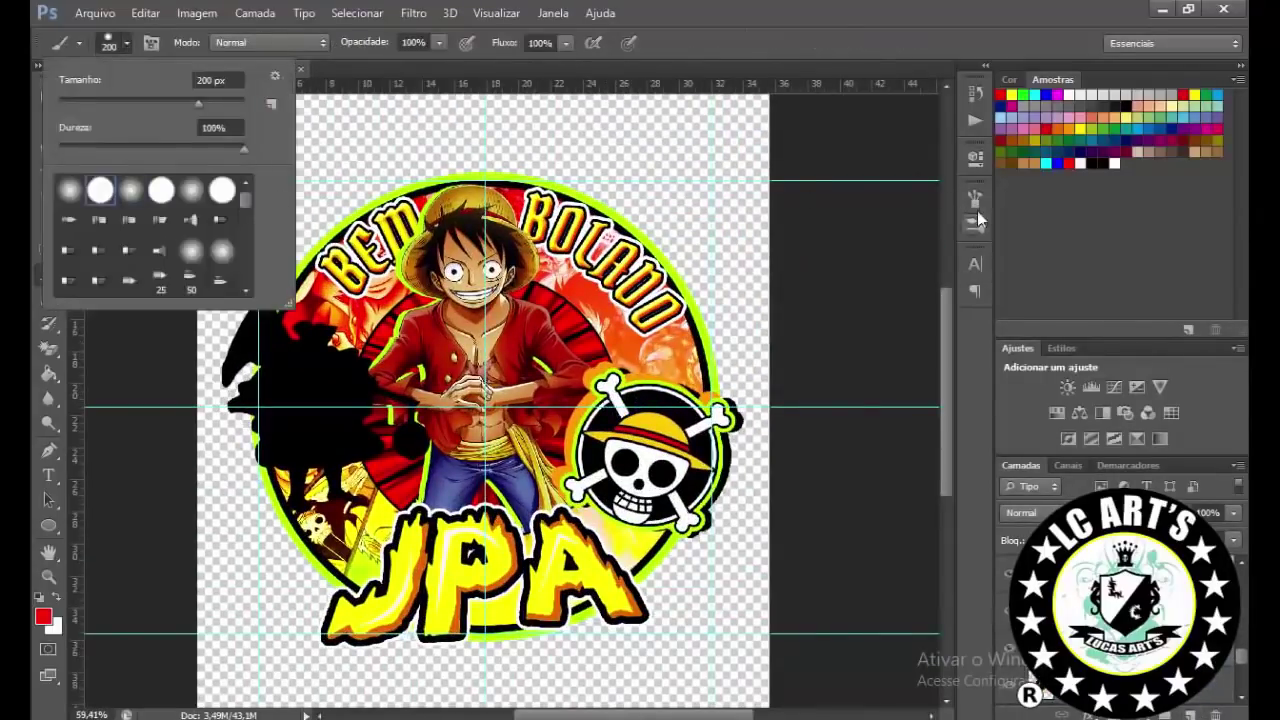
left_click(977, 233)
left_click(594, 256)
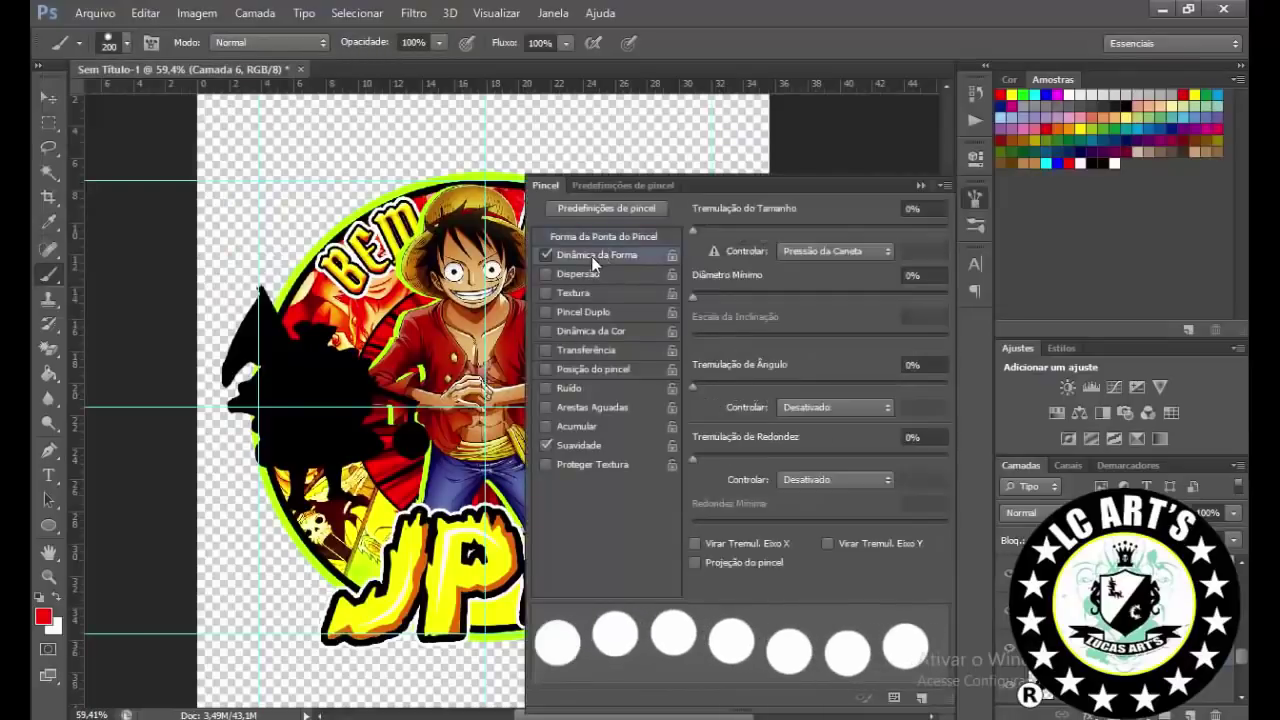
left_click_drag(692, 229, 807, 242)
left_click(578, 273)
left_click_drag(716, 227, 809, 246)
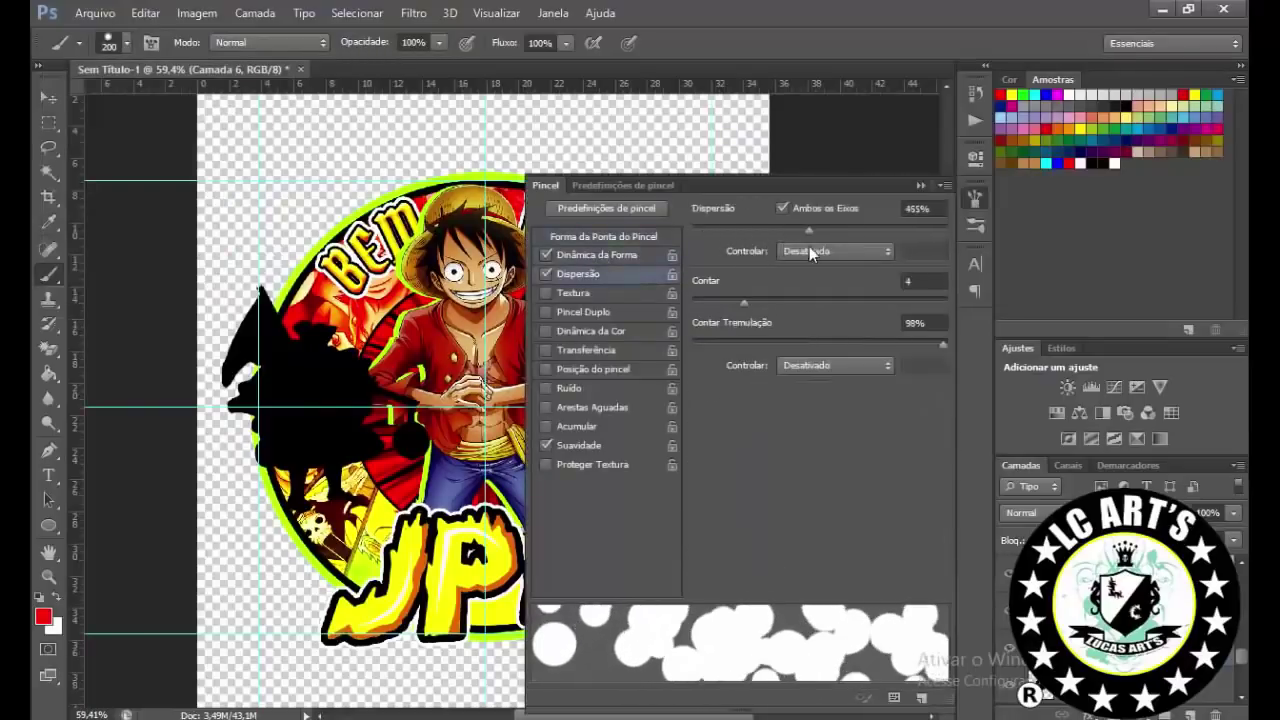
left_click(921, 186)
Step: Paint scattered white dots across the collage on Camada 6, reducing the brush to 20 px and increasing its scattering
key("x")
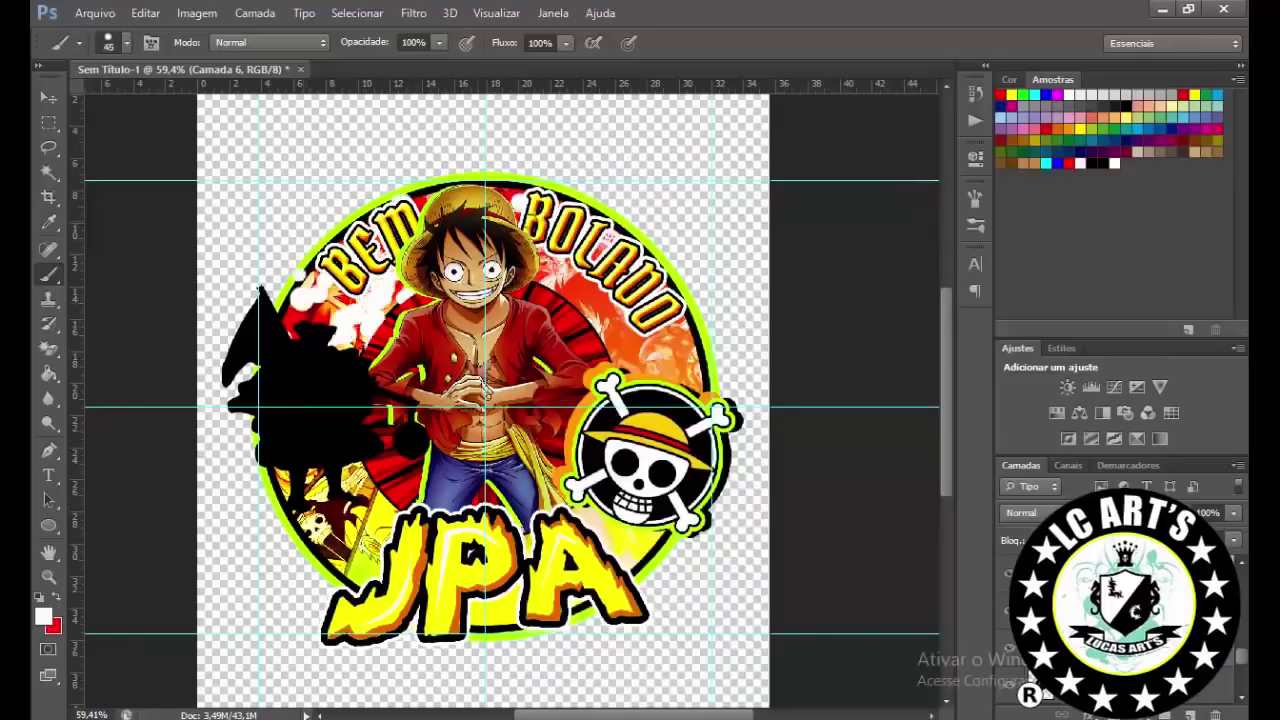
key("bracketleft")
left_click_drag(262, 288, 330, 310)
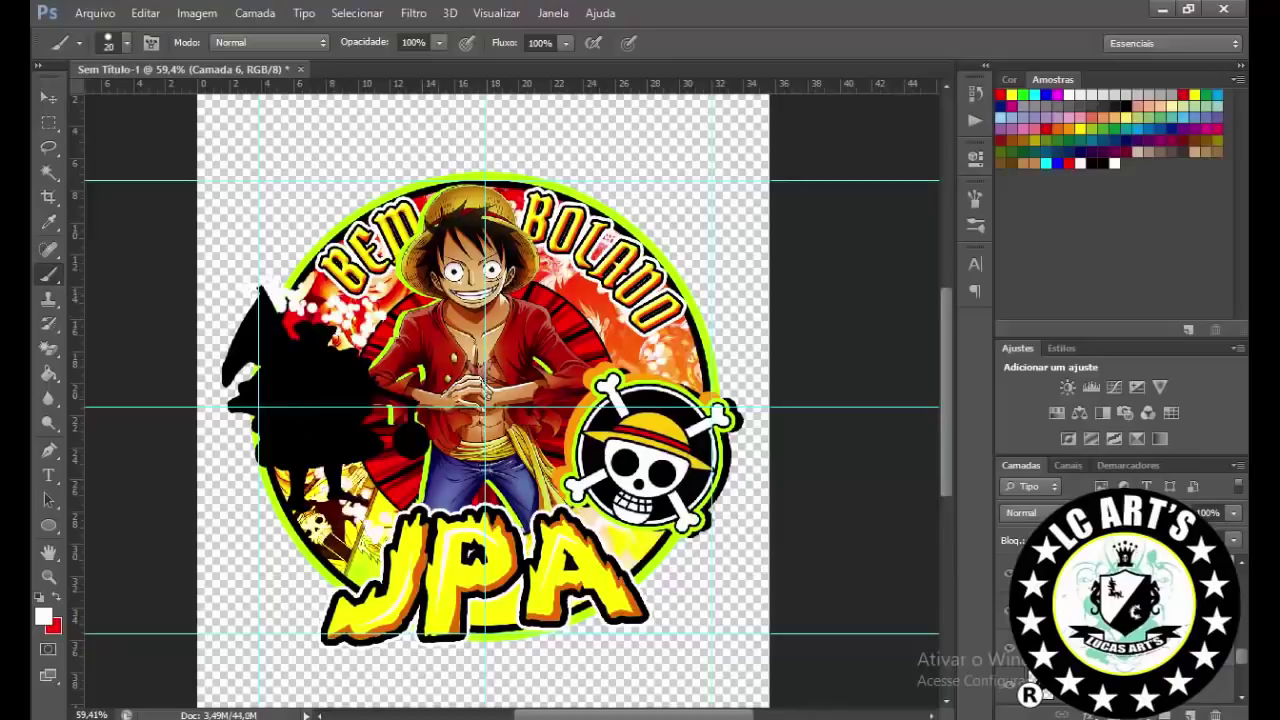
left_click(975, 197)
left_click_drag(905, 229, 950, 231)
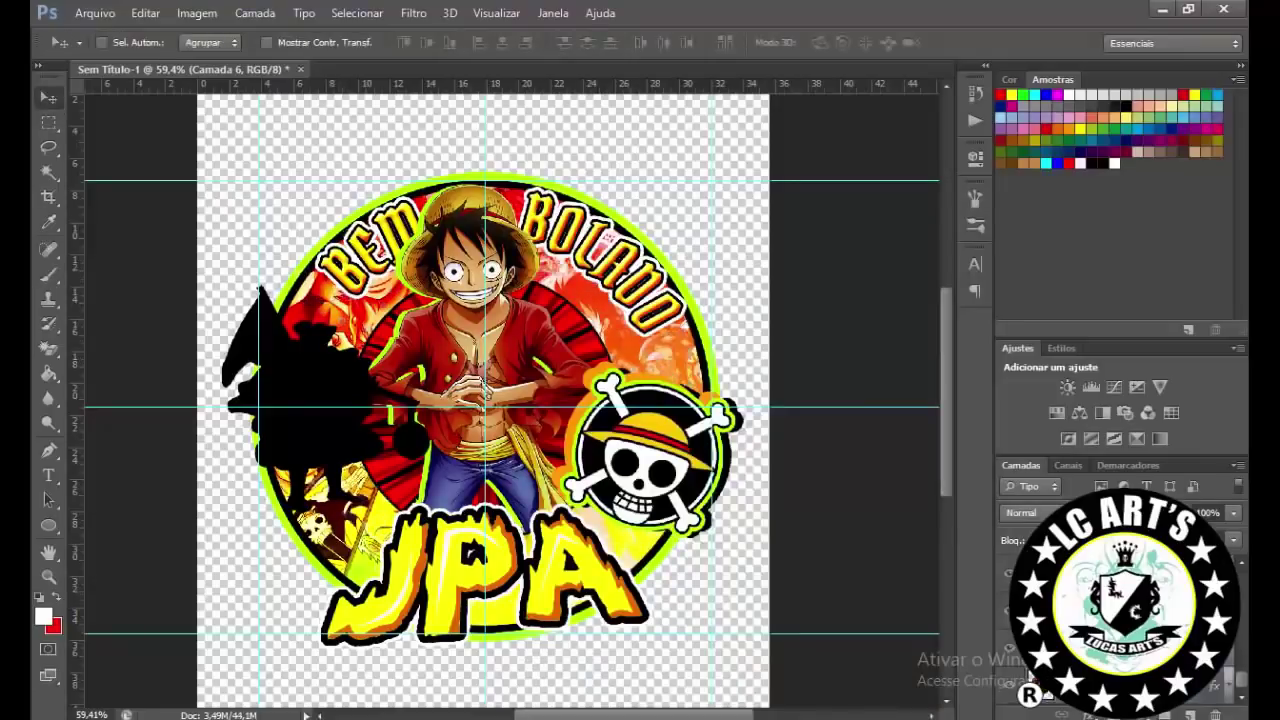
Step: Undo the last layer-order change and confine Camada 6's white dots to the collage artwork behind the silhouette
key("ctrl+z")
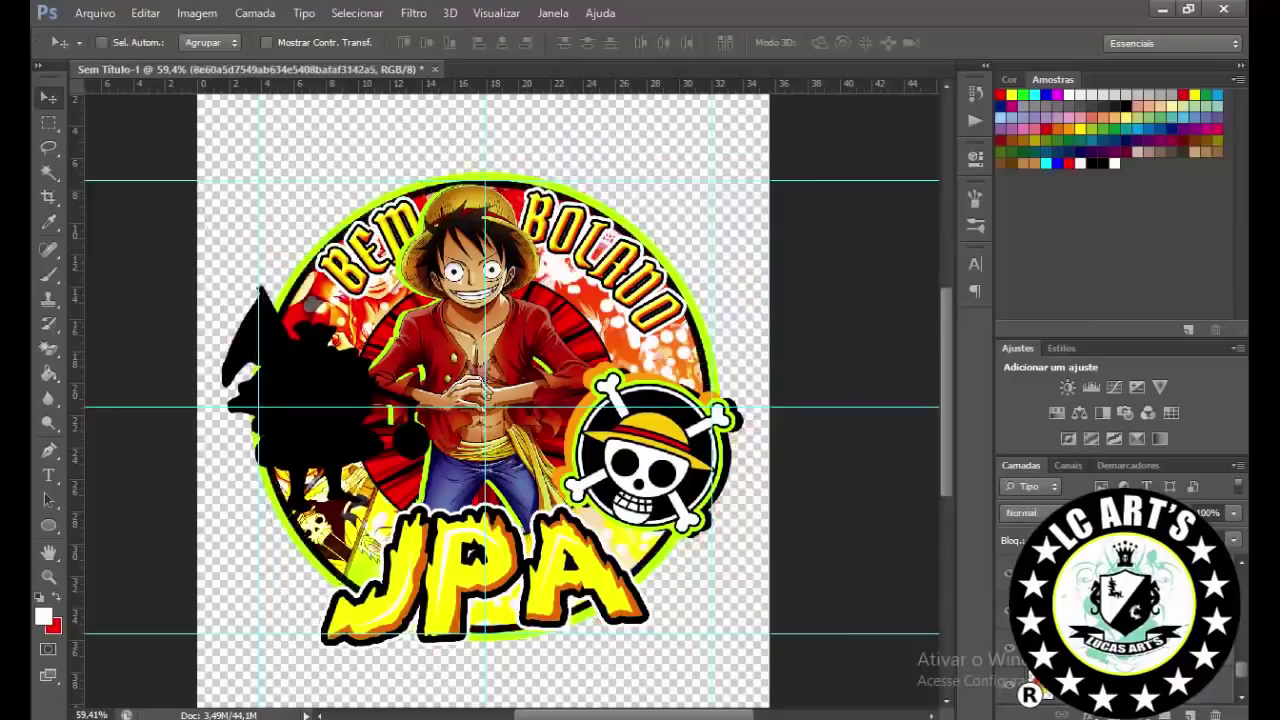
scroll(443, 235, "up", 3)
scroll(443, 235, "down", 5)
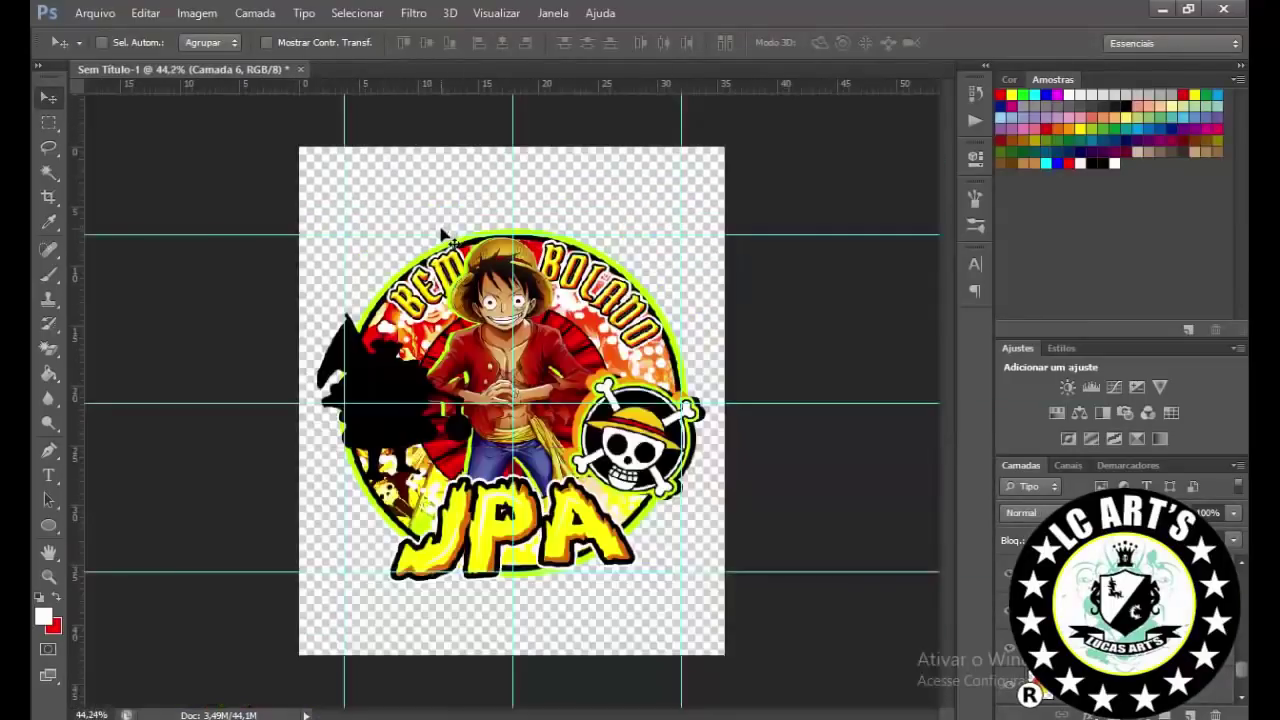